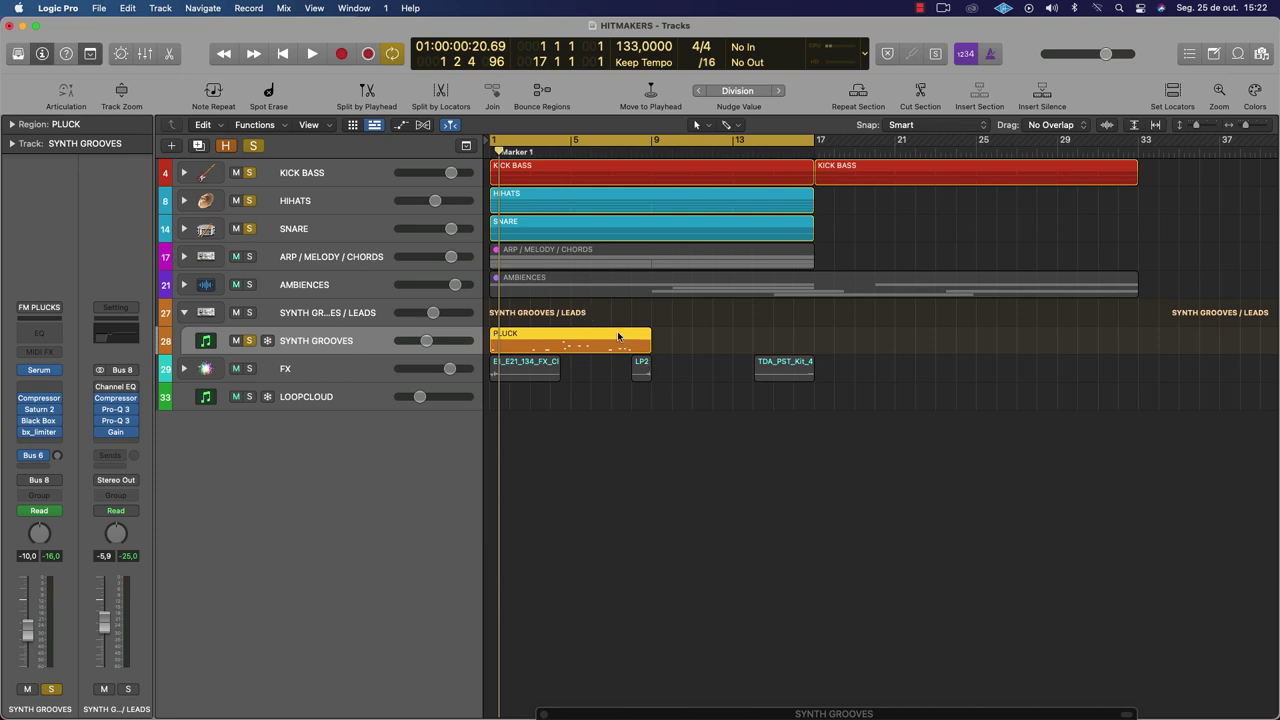
# Cut the PLUCK region on the SYNTH GROOVES track down to its first two bars, ending at bar 3
pyautogui.click(648, 358)
pyautogui.click(575, 340)
pyautogui.scroll(5, 508, 355)
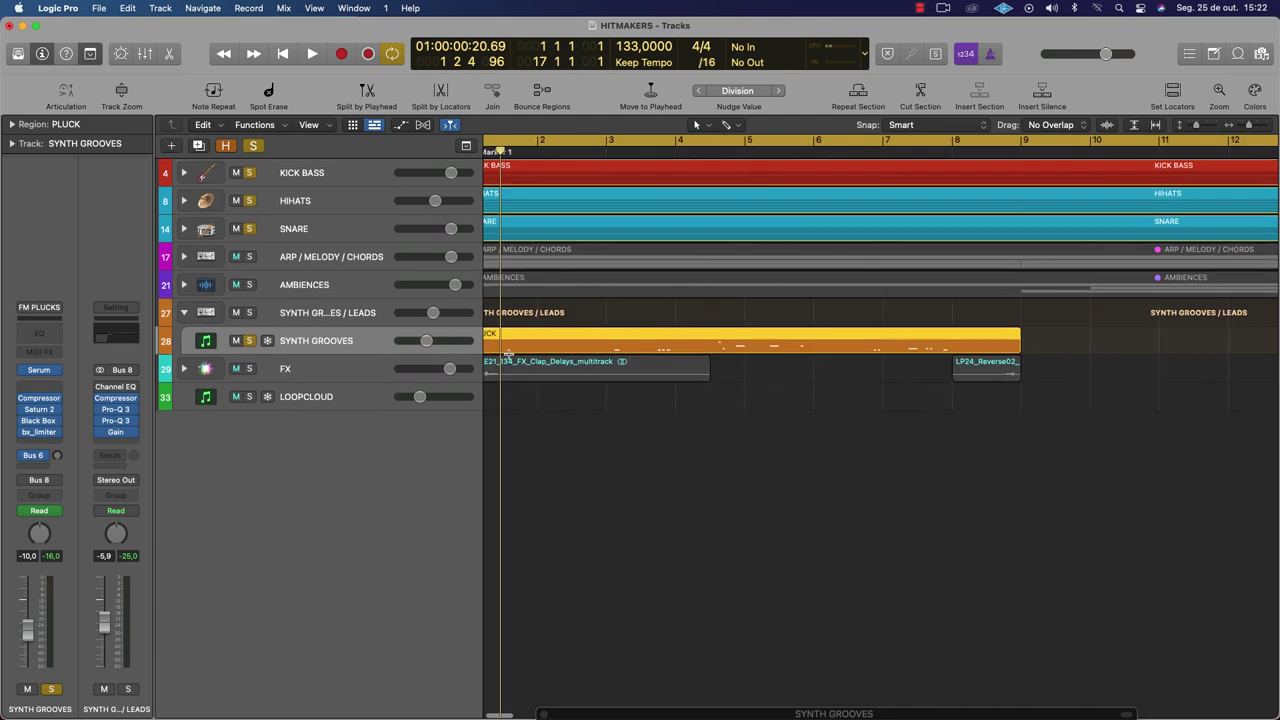
pyautogui.click(627, 348)
pyautogui.press('Delete')
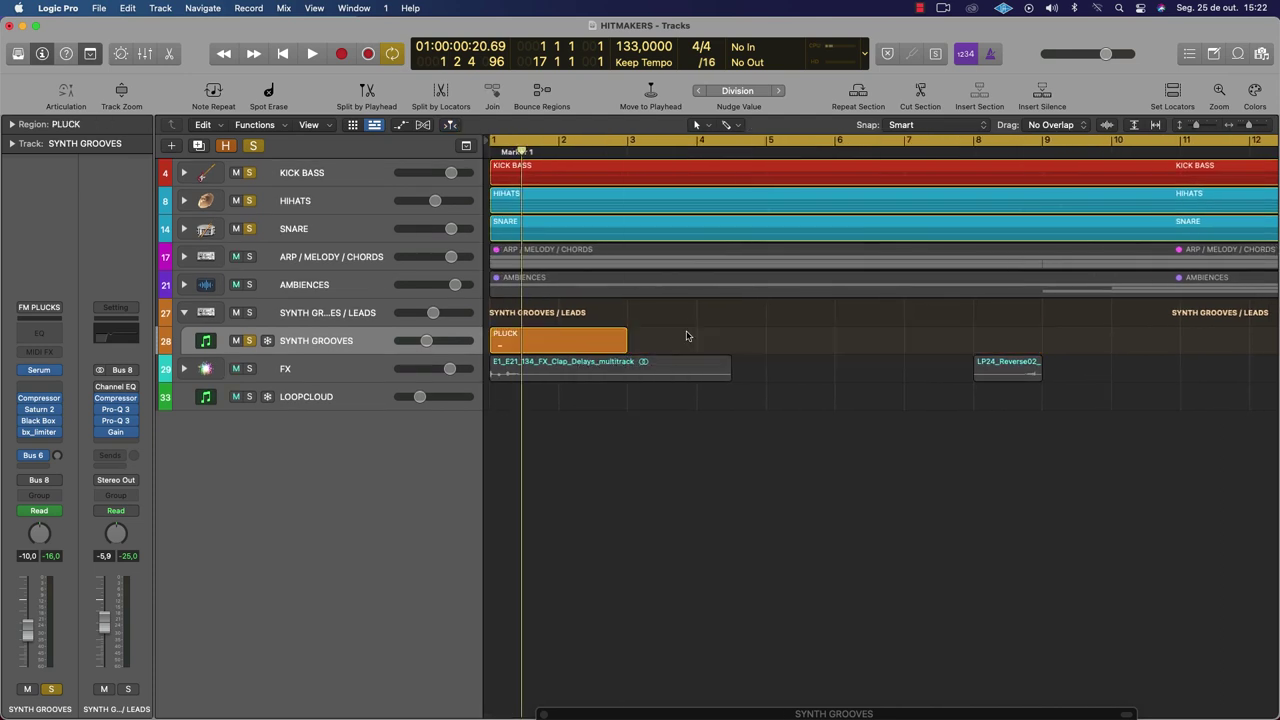
# Examine the Gain plug-in on the SYNTH GROOVES / LEADS bus and its Mono setting
pyautogui.click(327, 338)
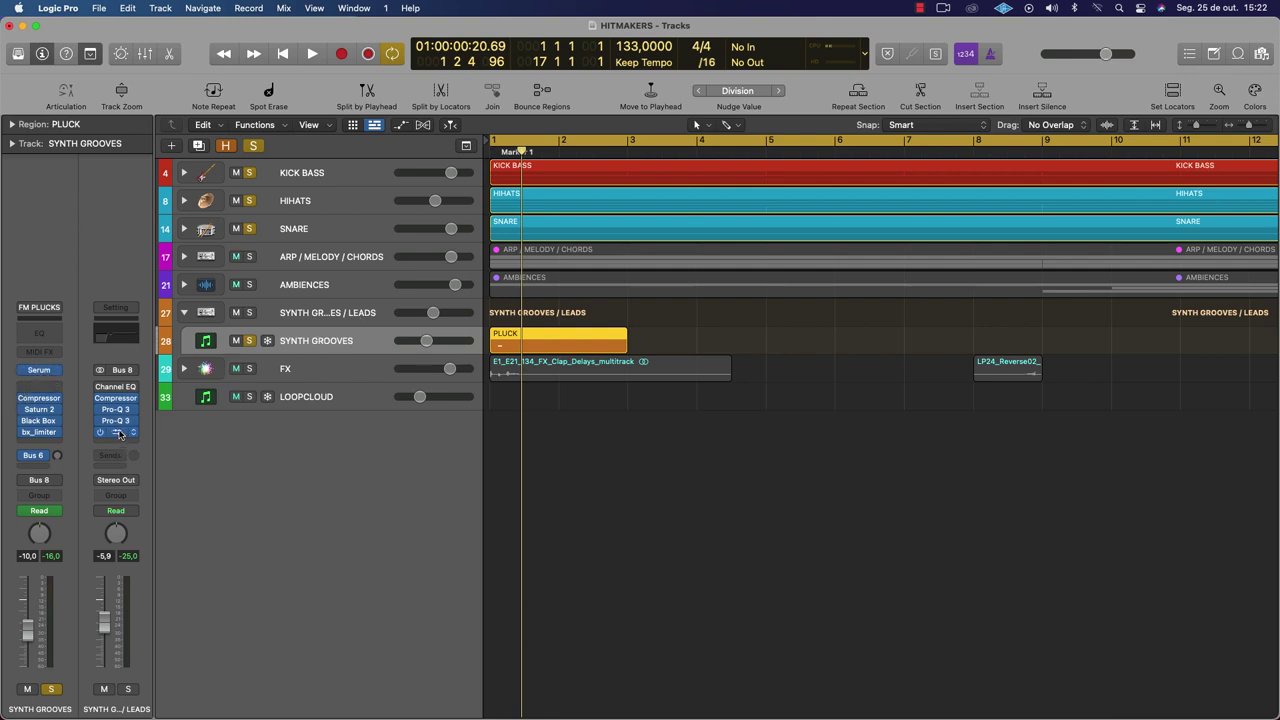
pyautogui.click(116, 432)
pyautogui.click(617, 309)
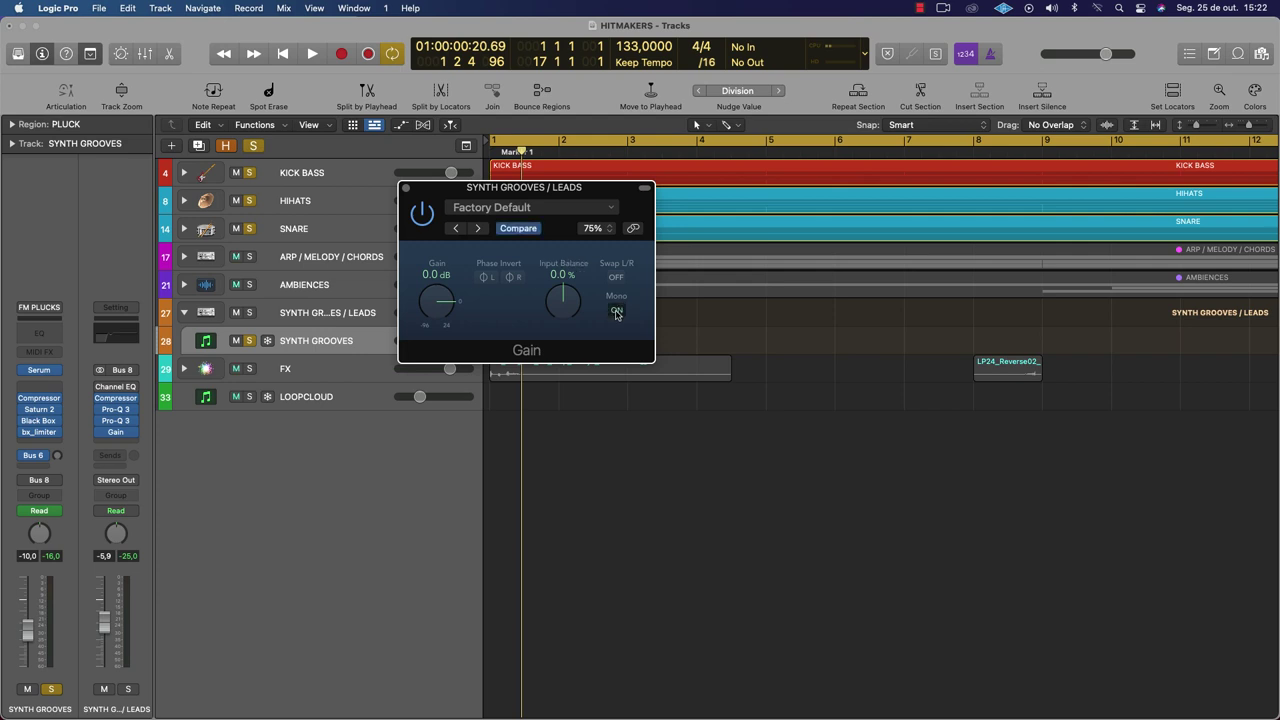
pyautogui.moveTo(412, 195); pyautogui.dragTo(288, 167)
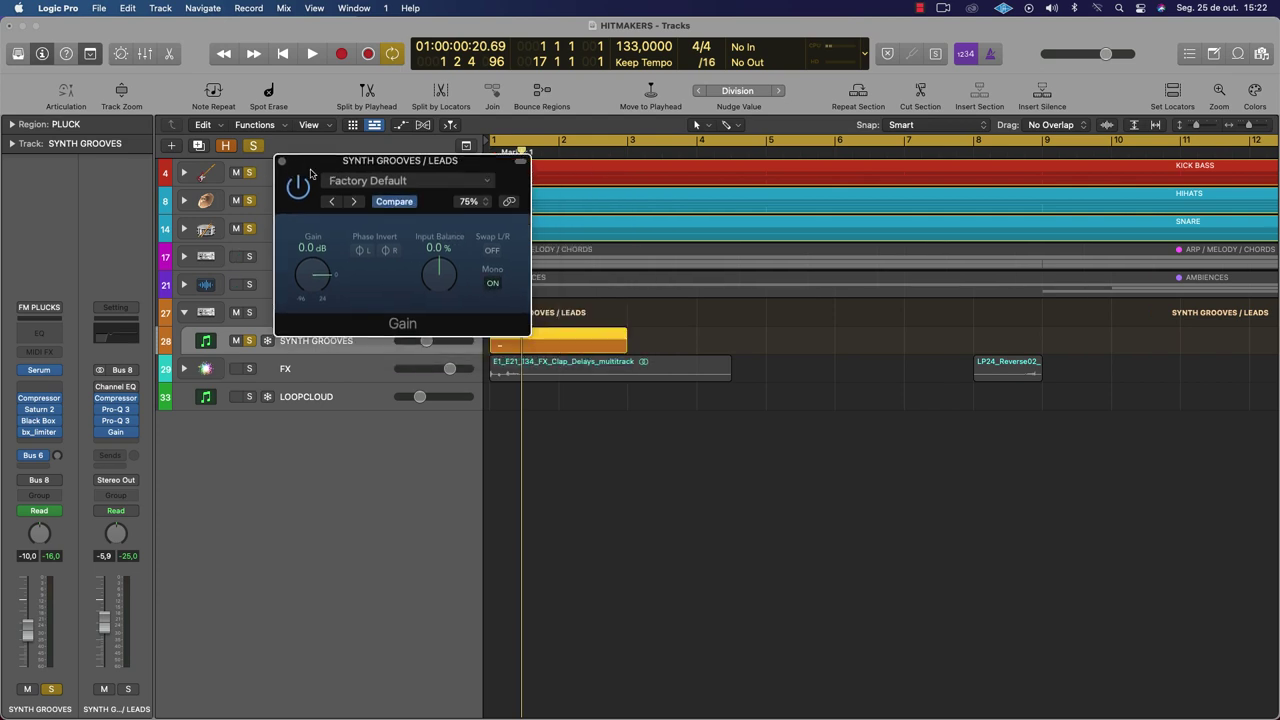
pyautogui.click(282, 161)
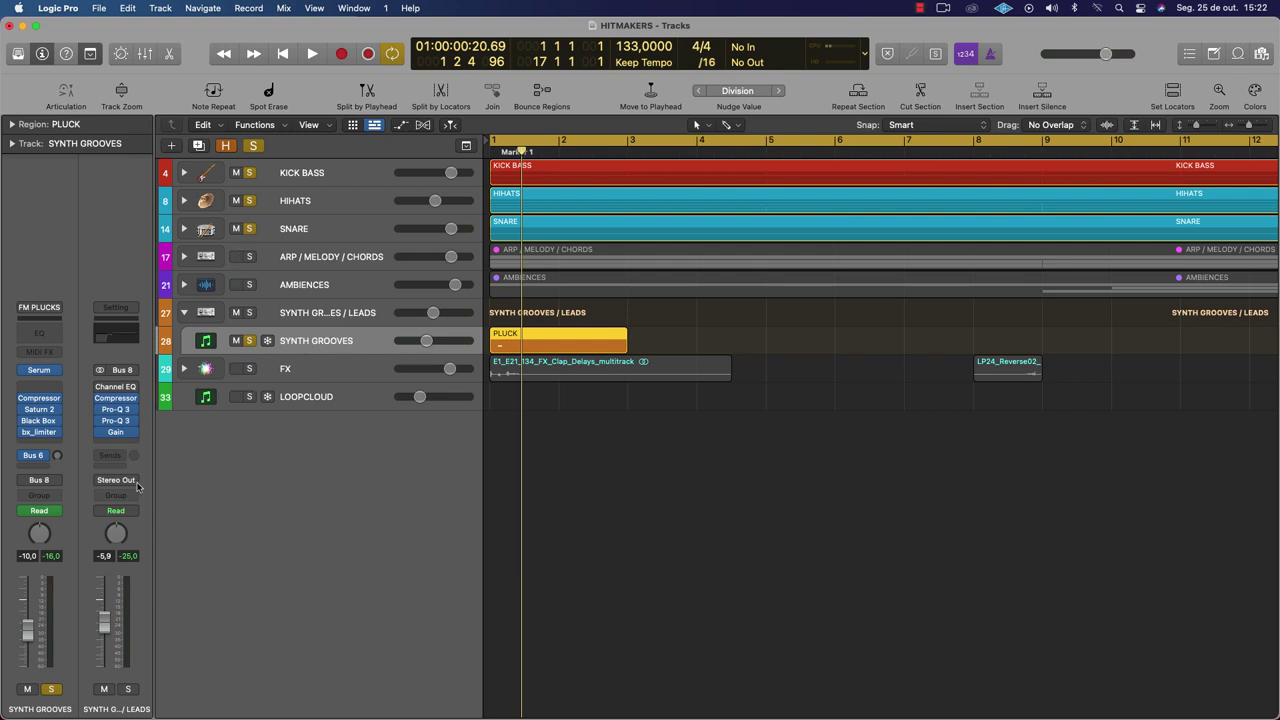
pyautogui.click(300, 312)
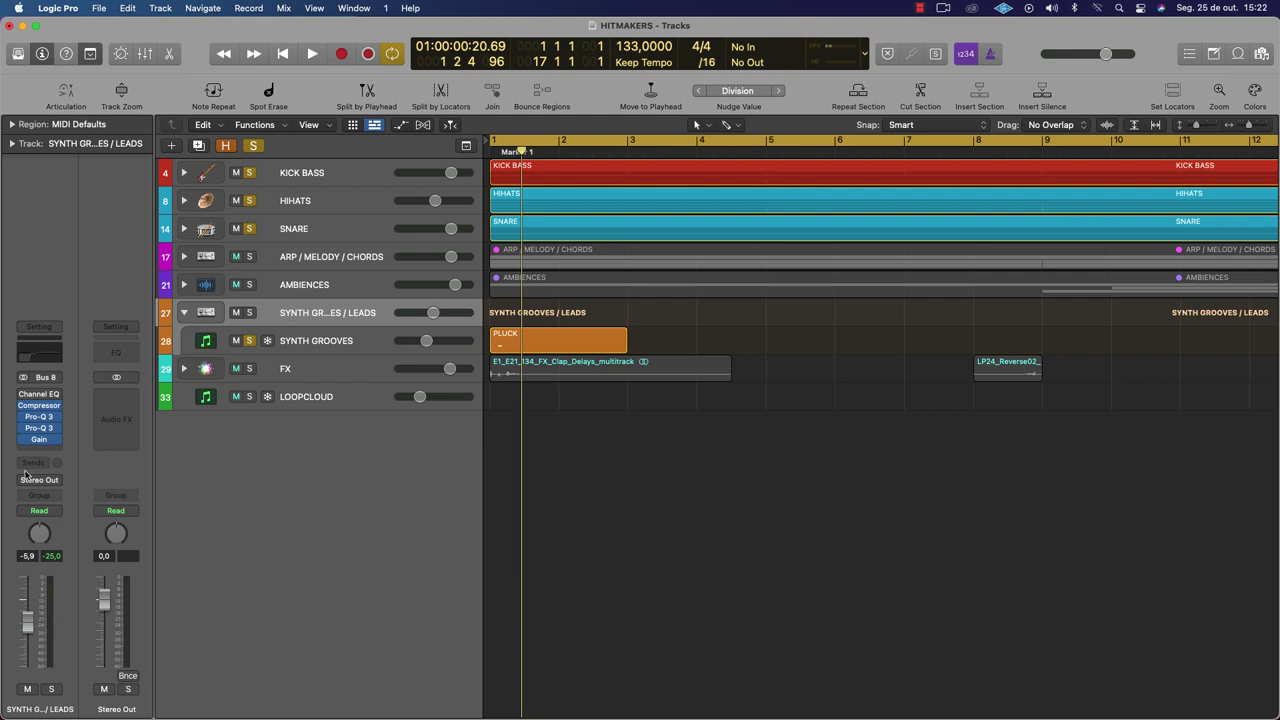
pyautogui.click(37, 443)
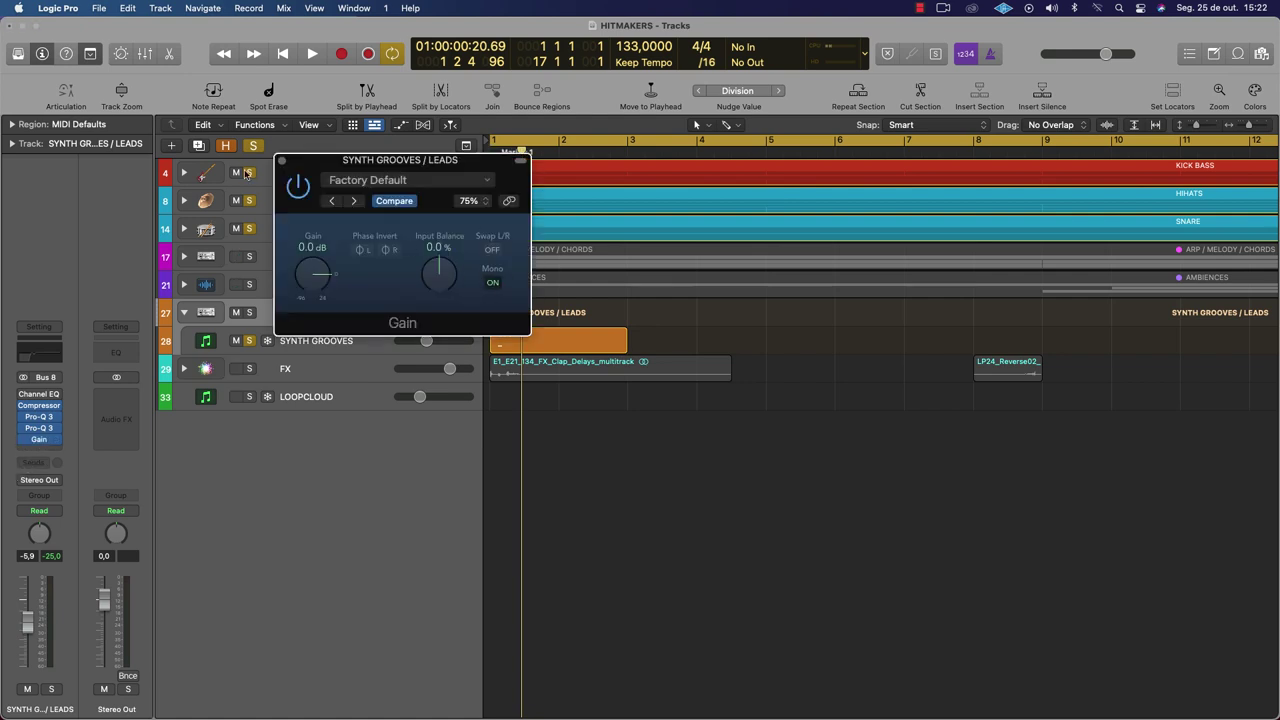
pyautogui.click(280, 161)
# Select the PLUCK region and play it together with the soloed drum and bass tracks
pyautogui.click(515, 341)
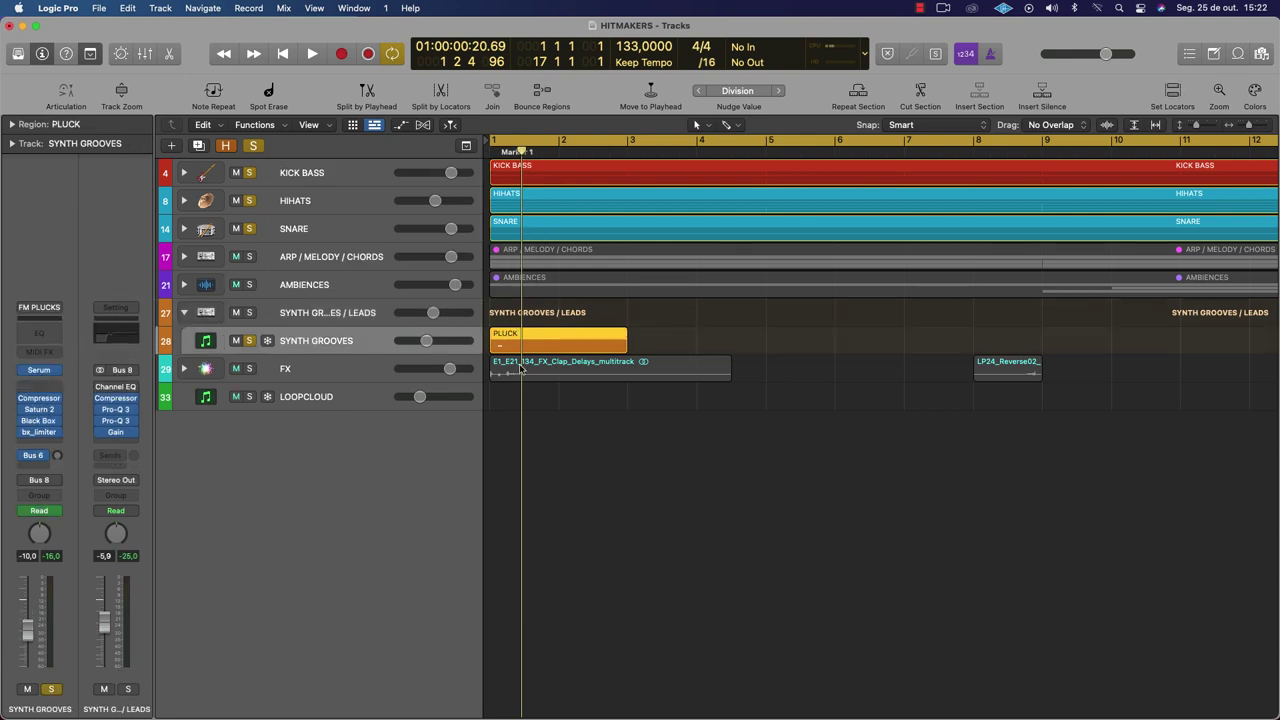
pyautogui.press('space')
pyautogui.press('space')
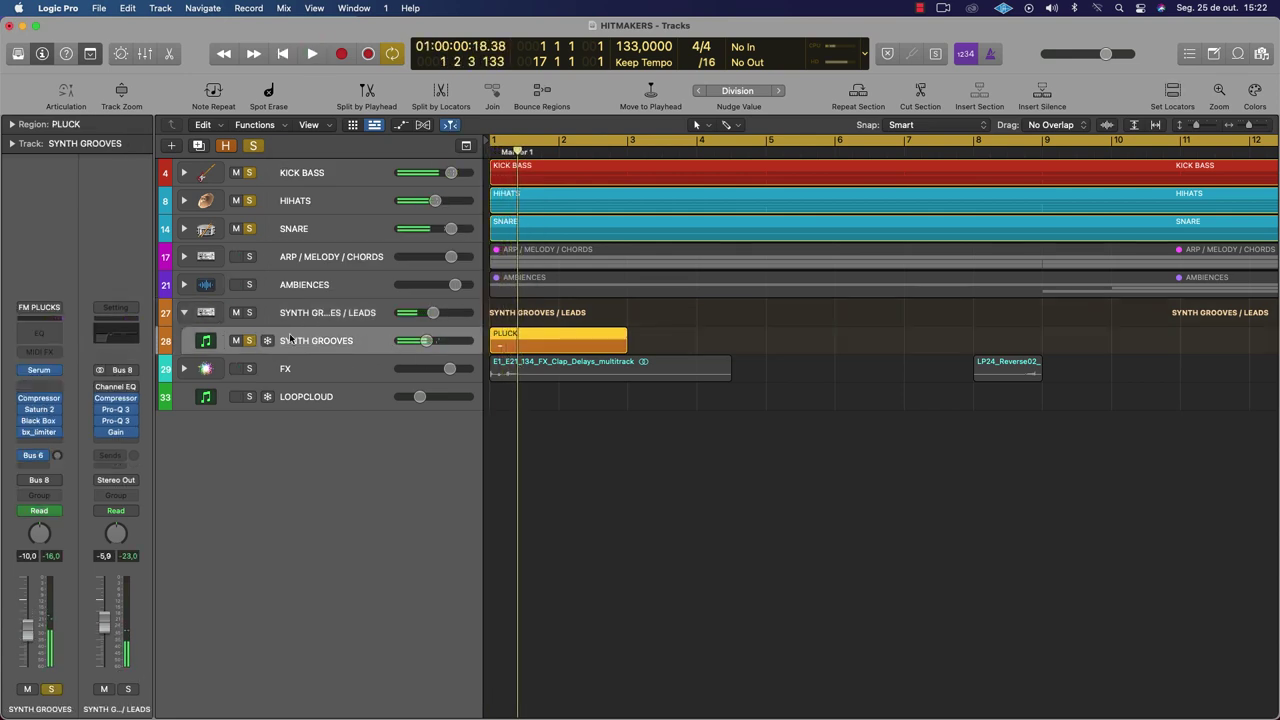
# Reset Serum on the SYNTH GROOVES track to its Init Preset and audition the result with the drums
pyautogui.click(57, 372)
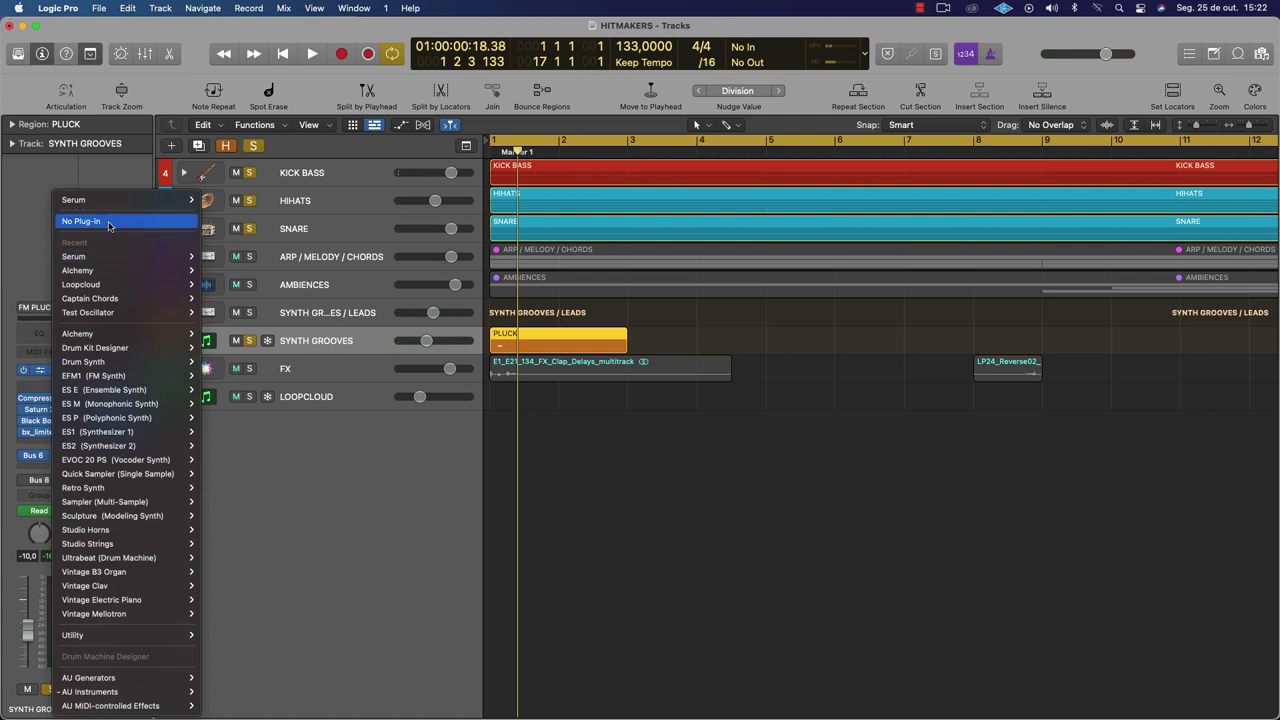
pyautogui.click(35, 415)
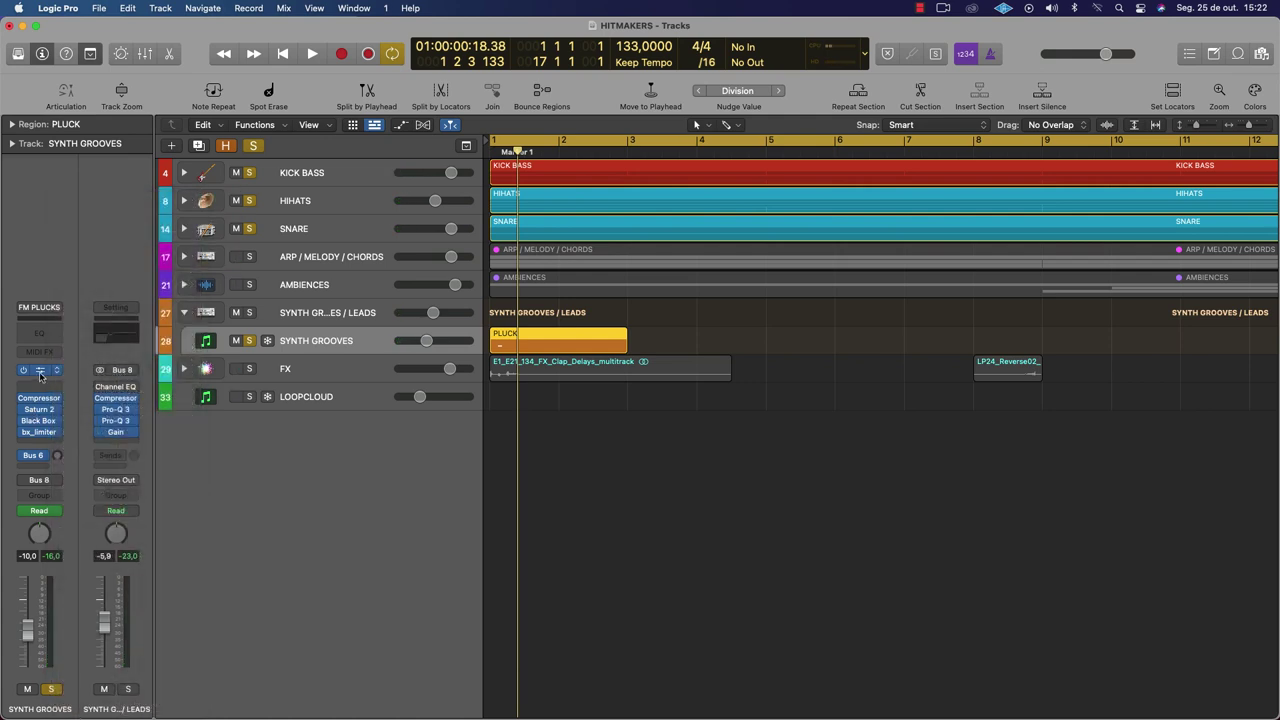
pyautogui.click(40, 372)
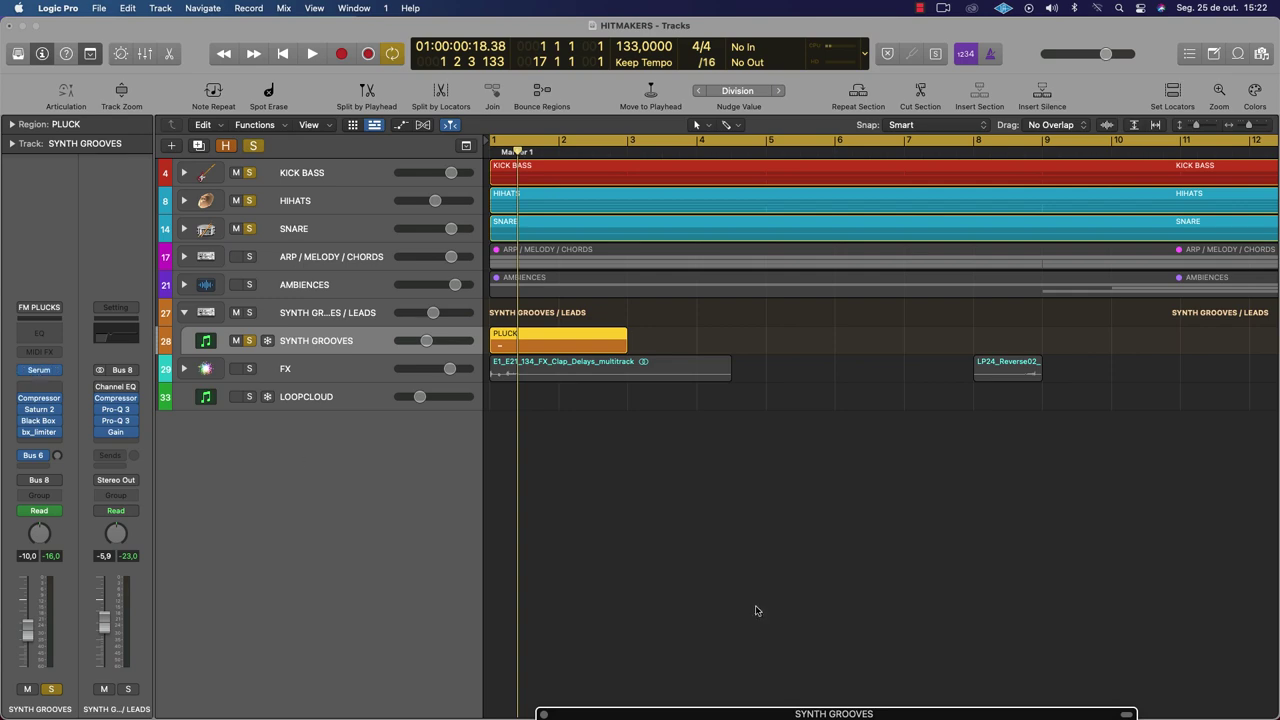
pyautogui.moveTo(881, 716); pyautogui.dragTo(502, 80)
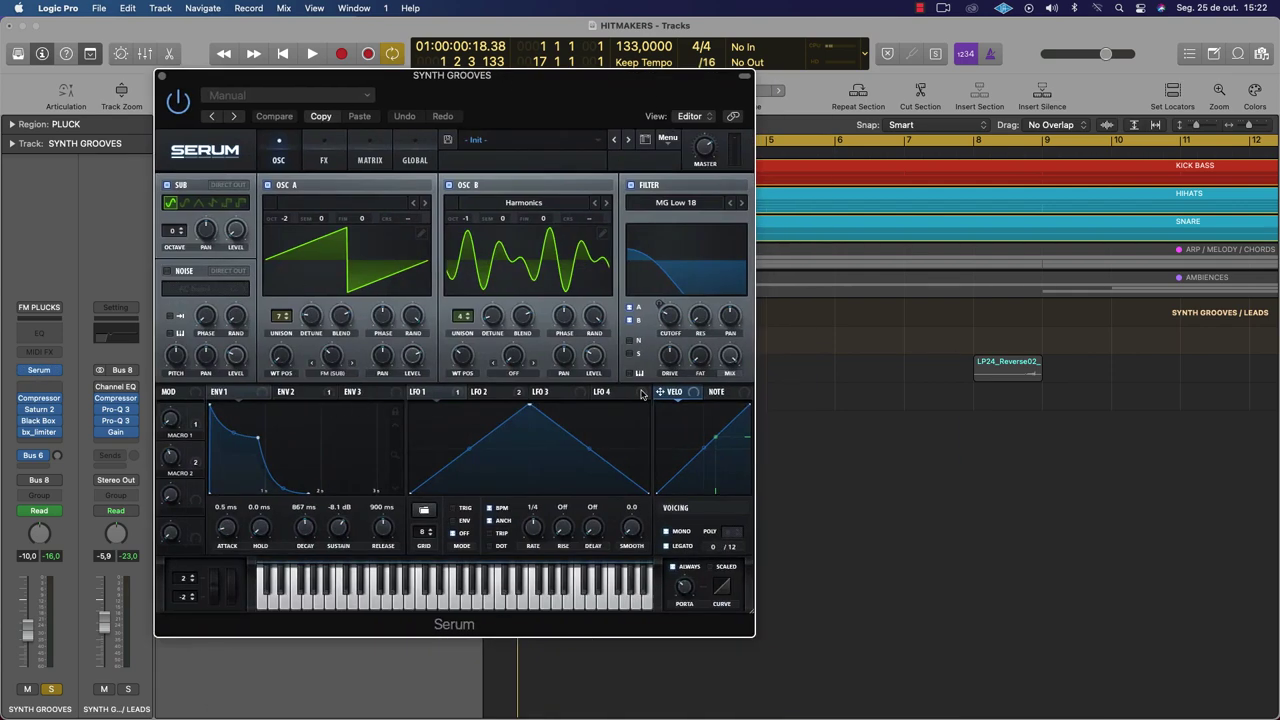
pyautogui.moveTo(469, 79); pyautogui.dragTo(474, 157)
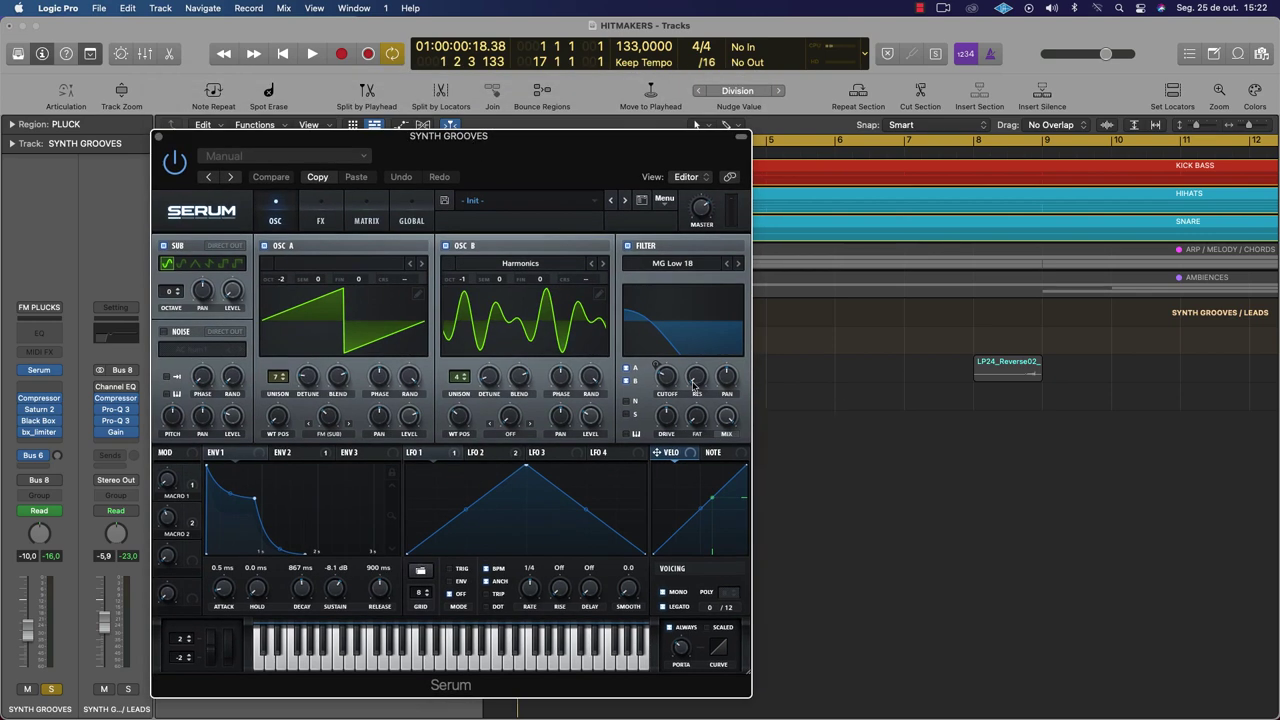
pyautogui.click(666, 201)
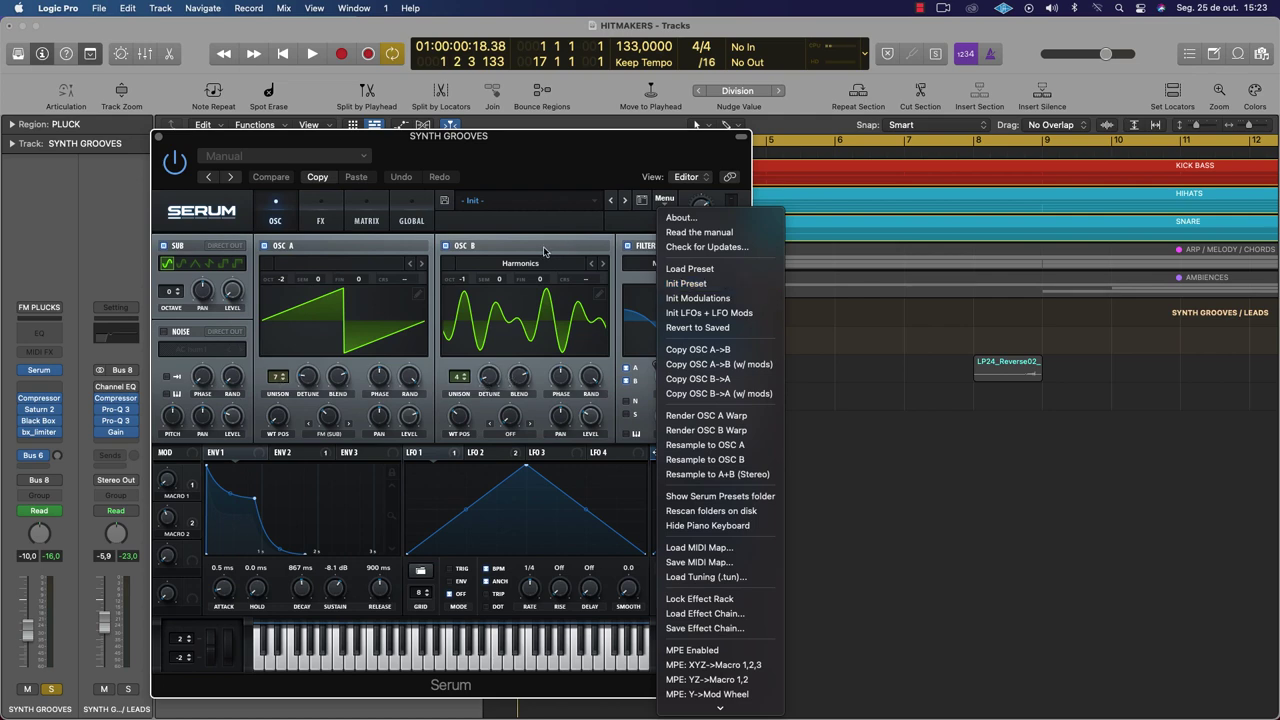
pyautogui.click(686, 284)
pyautogui.moveTo(514, 151); pyautogui.dragTo(749, 565)
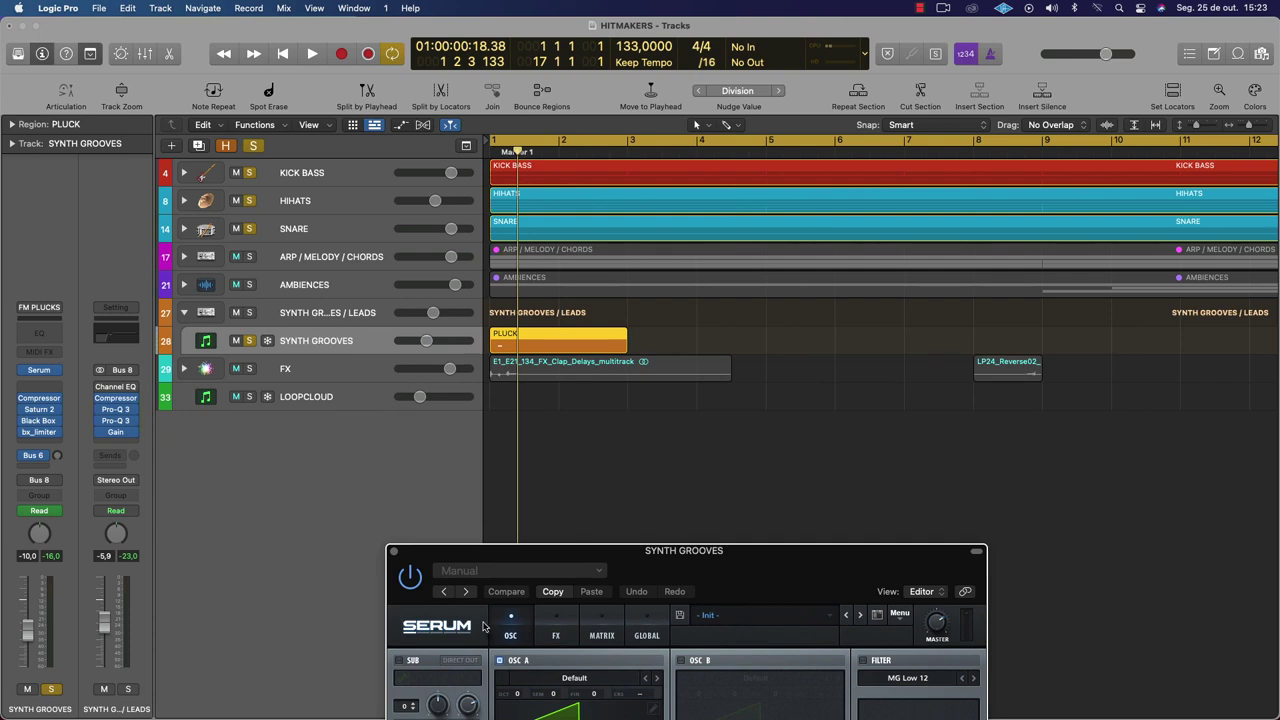
pyautogui.moveTo(388, 554); pyautogui.dragTo(347, 313)
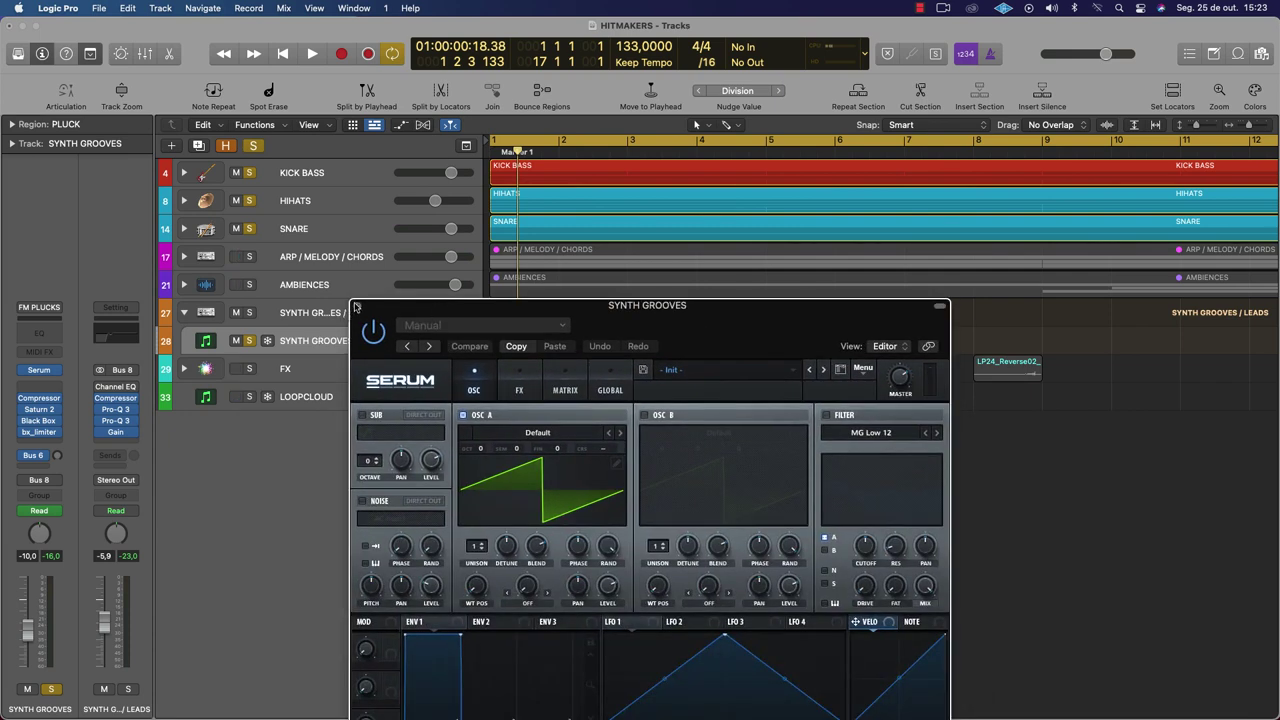
pyautogui.click(355, 306)
pyautogui.press('space')
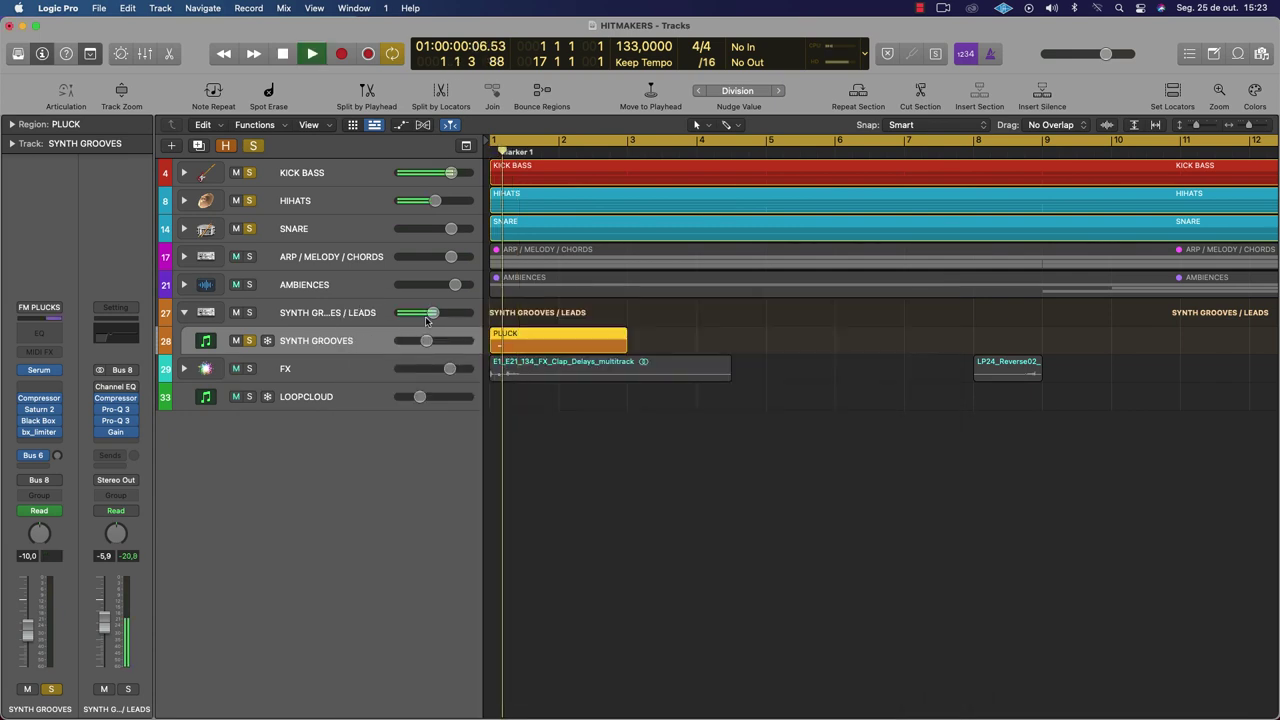
pyautogui.press('space')
# Open the PLUCK region in the Piano Roll, add a second G2 sixteenth note at 1 2 4, and audition it
pyautogui.doubleClick(542, 337)
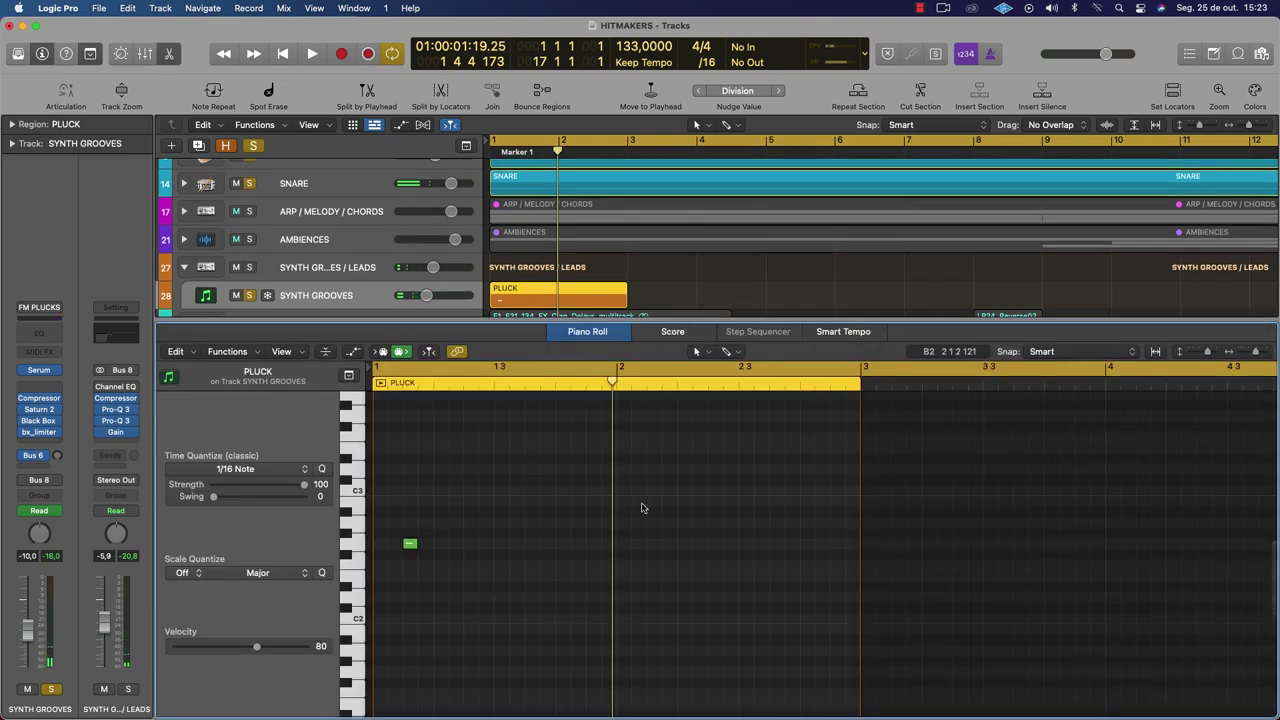
pyautogui.scroll(5, 642, 508)
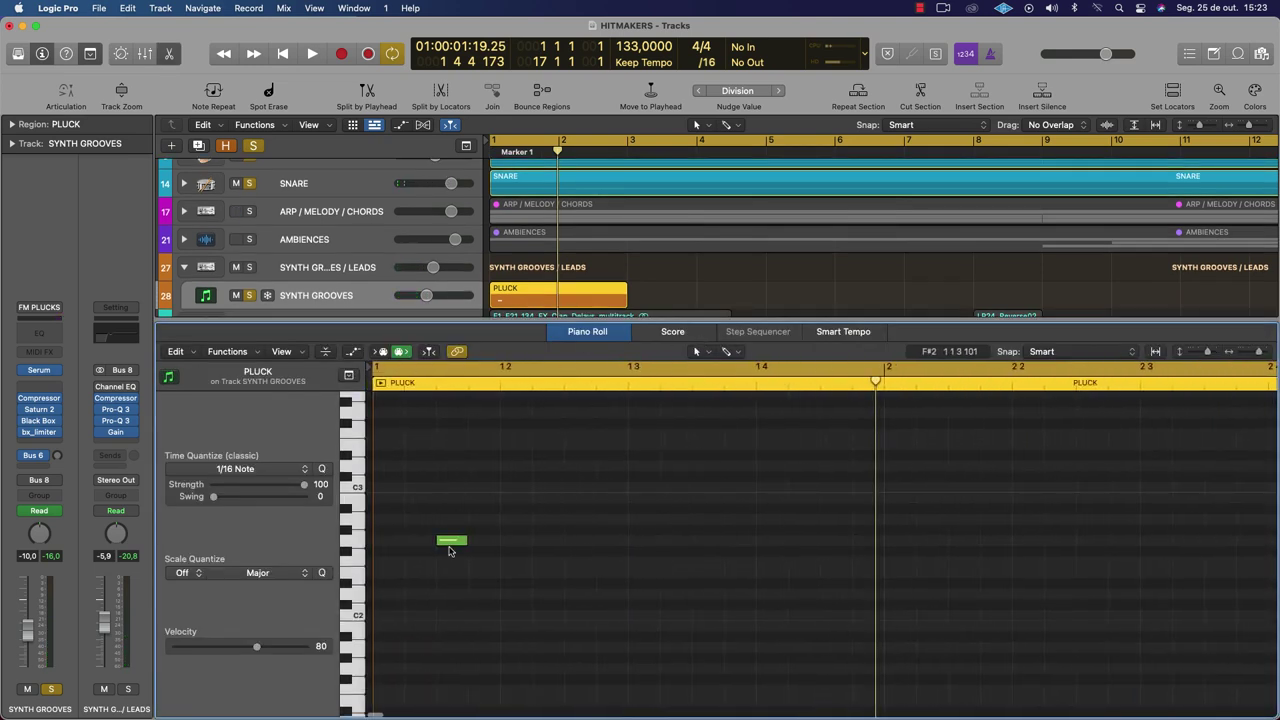
pyautogui.click(449, 545)
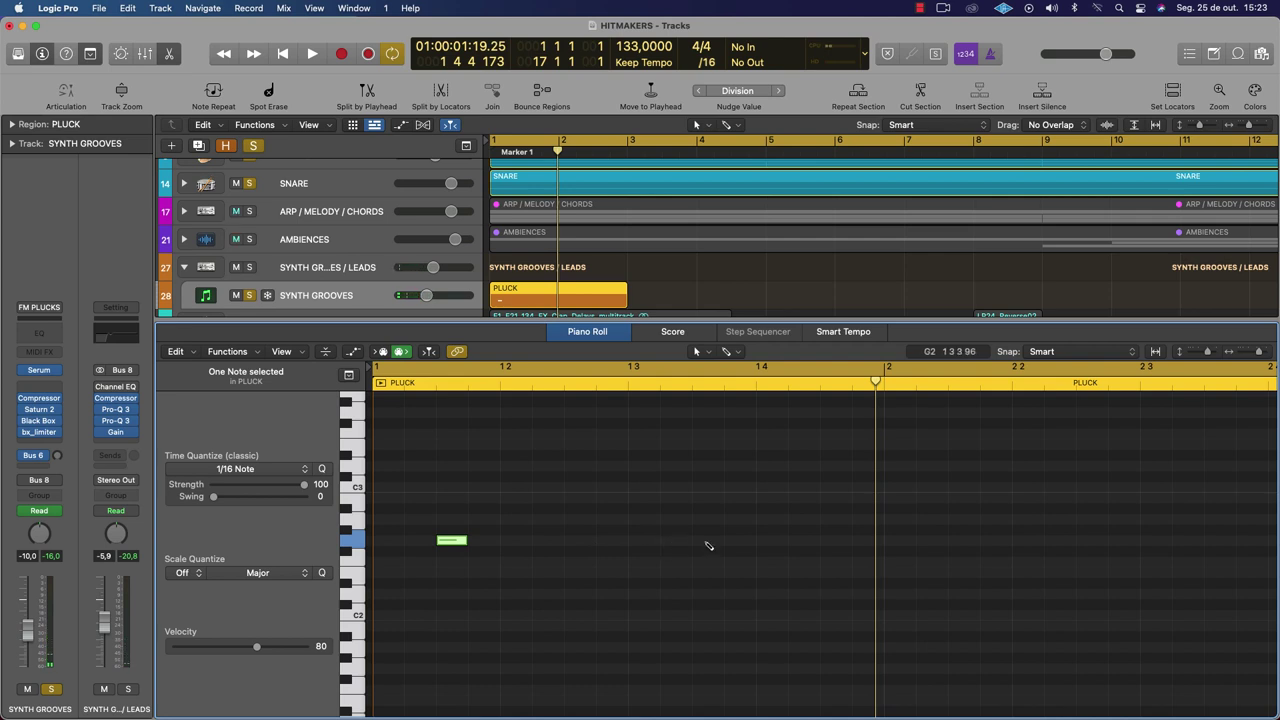
pyautogui.keyDown('super'); pyautogui.click(598, 541); pyautogui.keyUp('super')
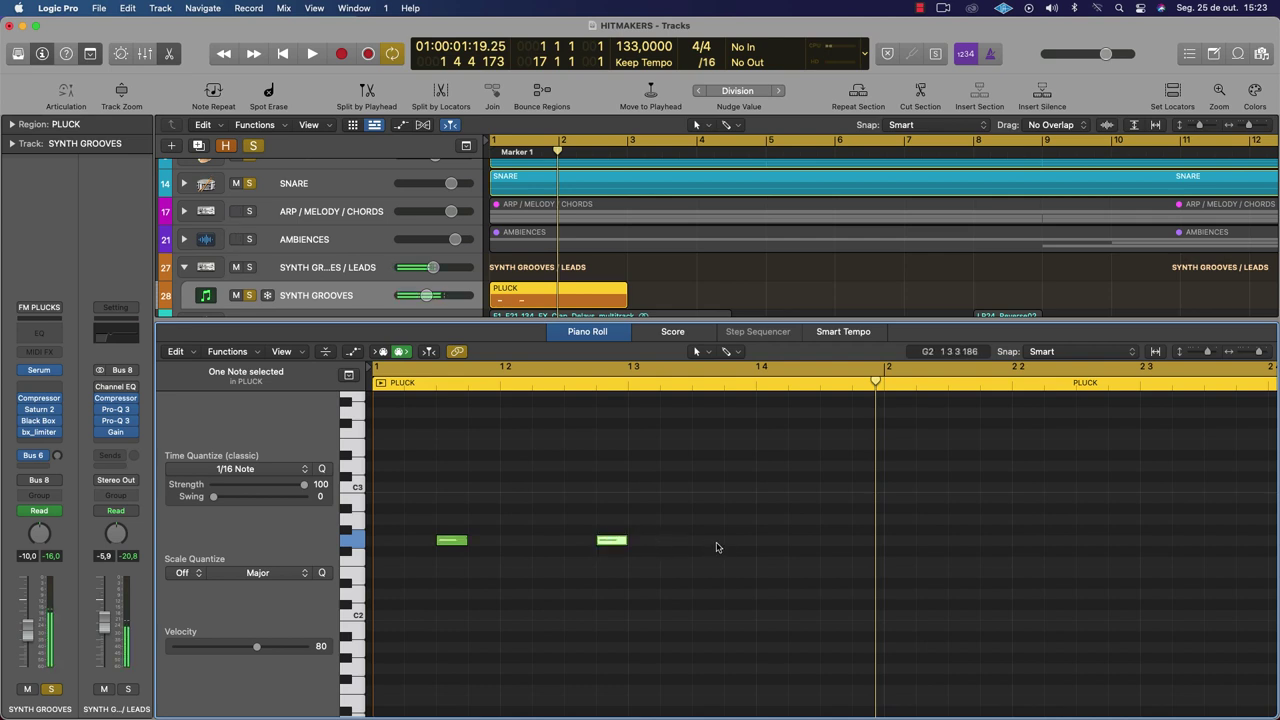
pyautogui.press('Left')
pyautogui.press('space')
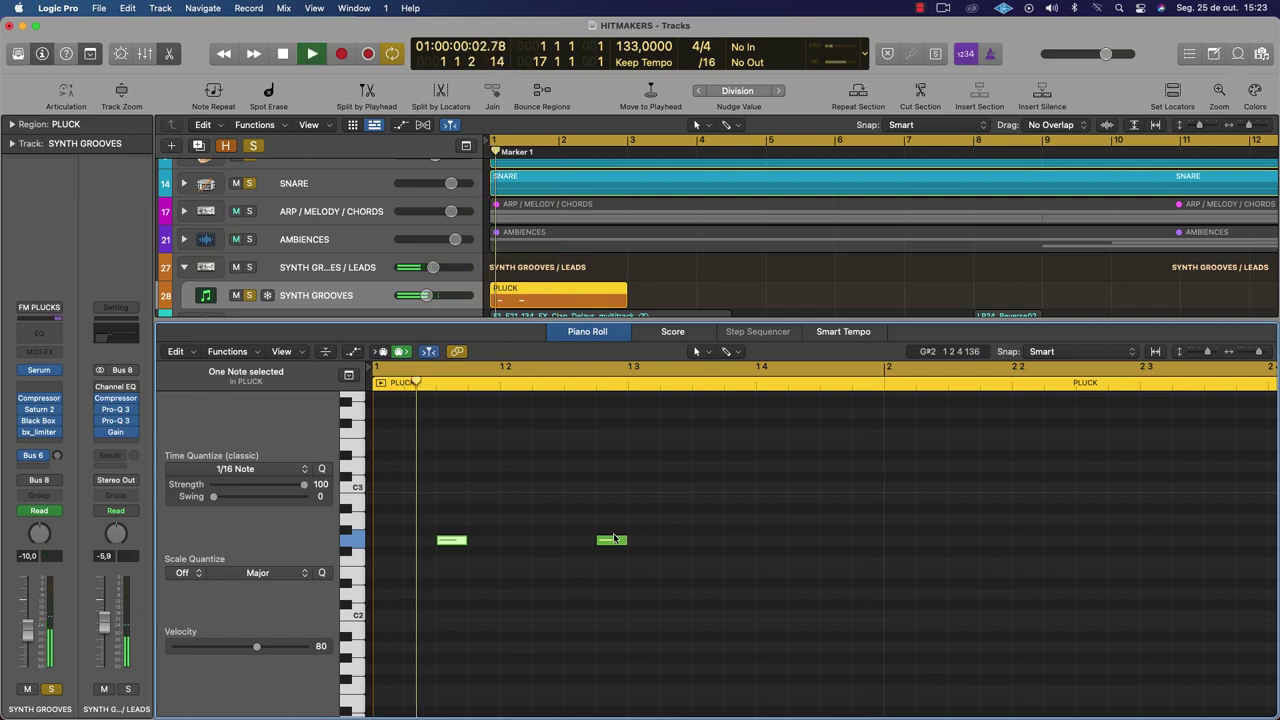
pyautogui.press('space')
# Add two more G2 sixteenth notes to the PLUCK region at 1 3 3 and 1 4 3 while checking playback
pyautogui.keyDown('super'); pyautogui.click(707, 541); pyautogui.keyUp('super')
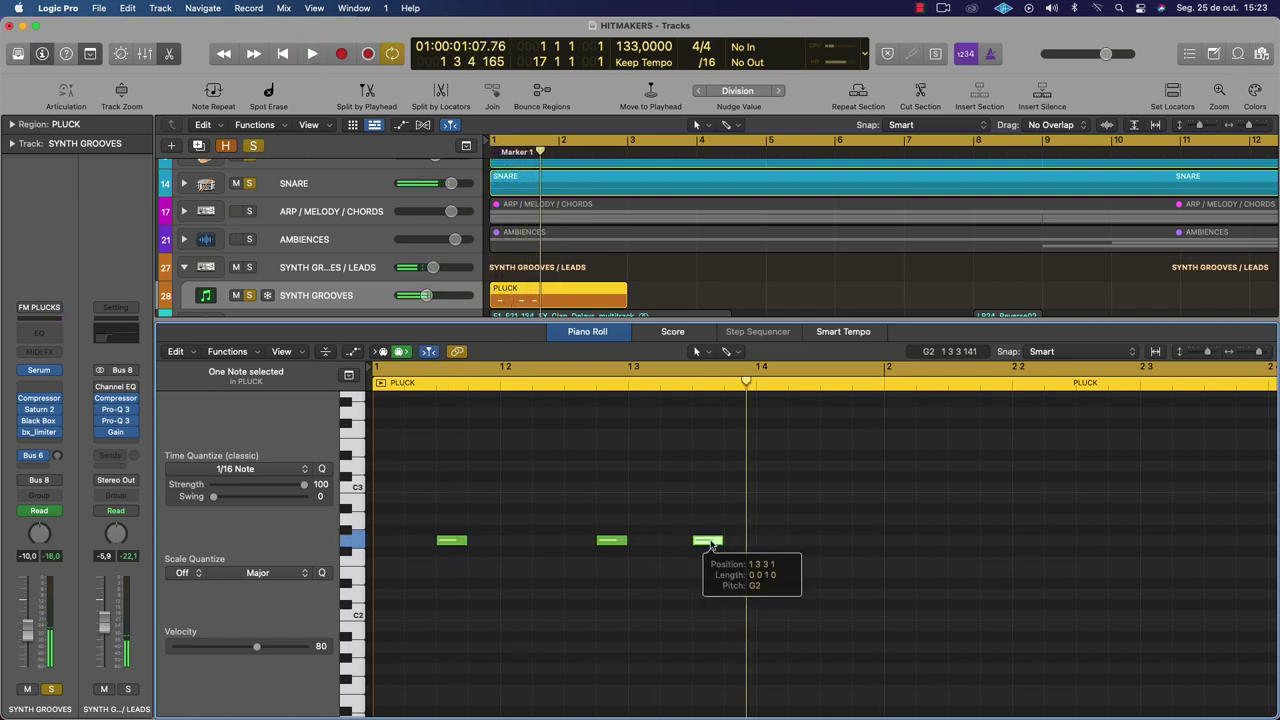
pyautogui.press('space')
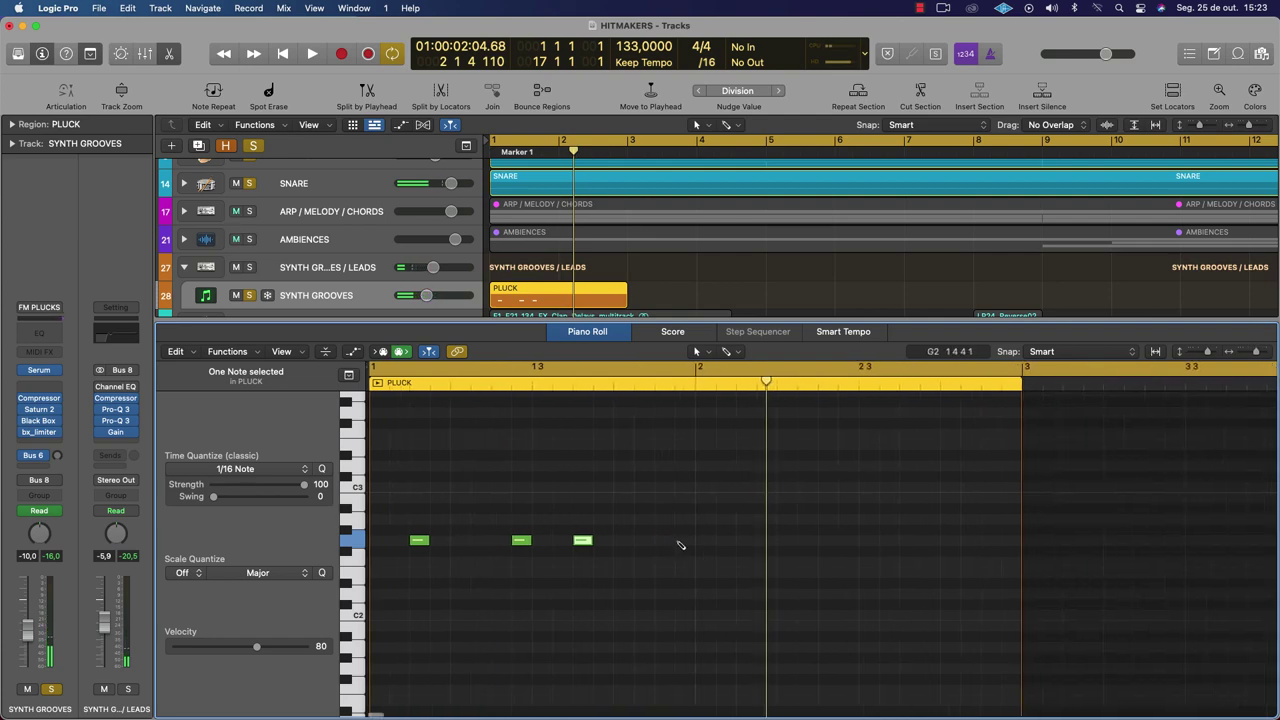
pyautogui.press('space')
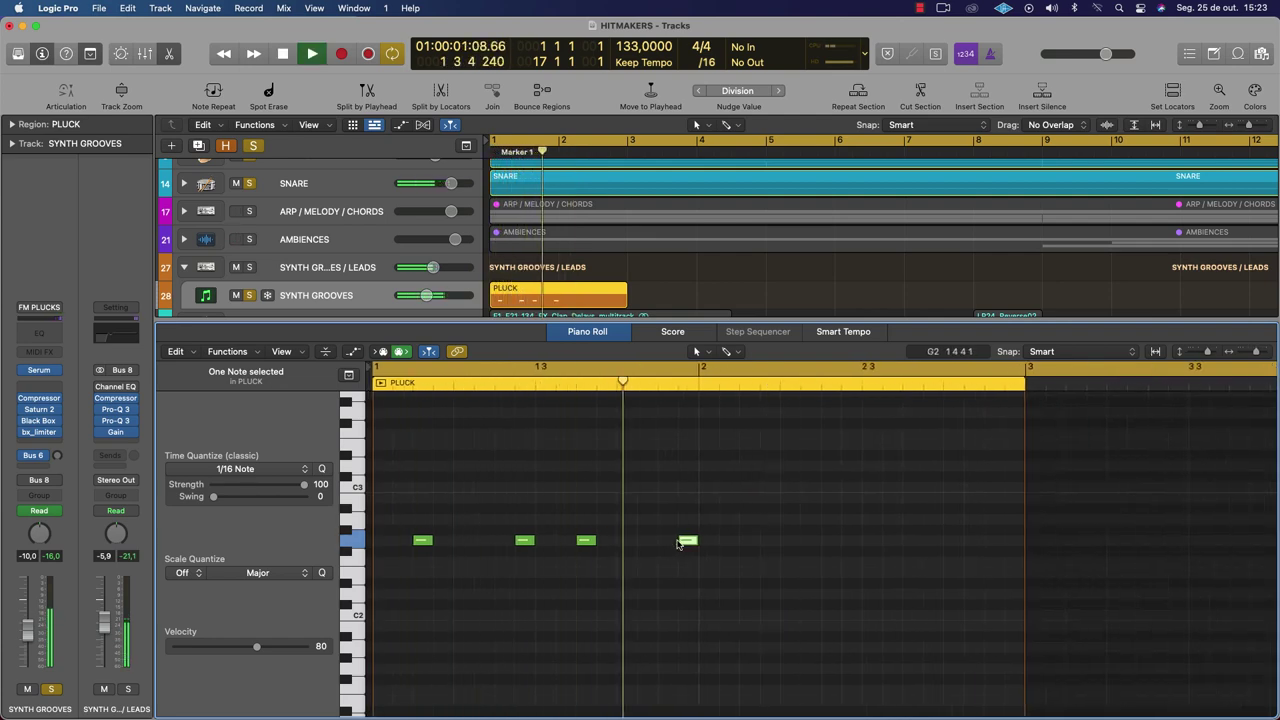
pyautogui.moveTo(679, 543); pyautogui.dragTo(670, 545)
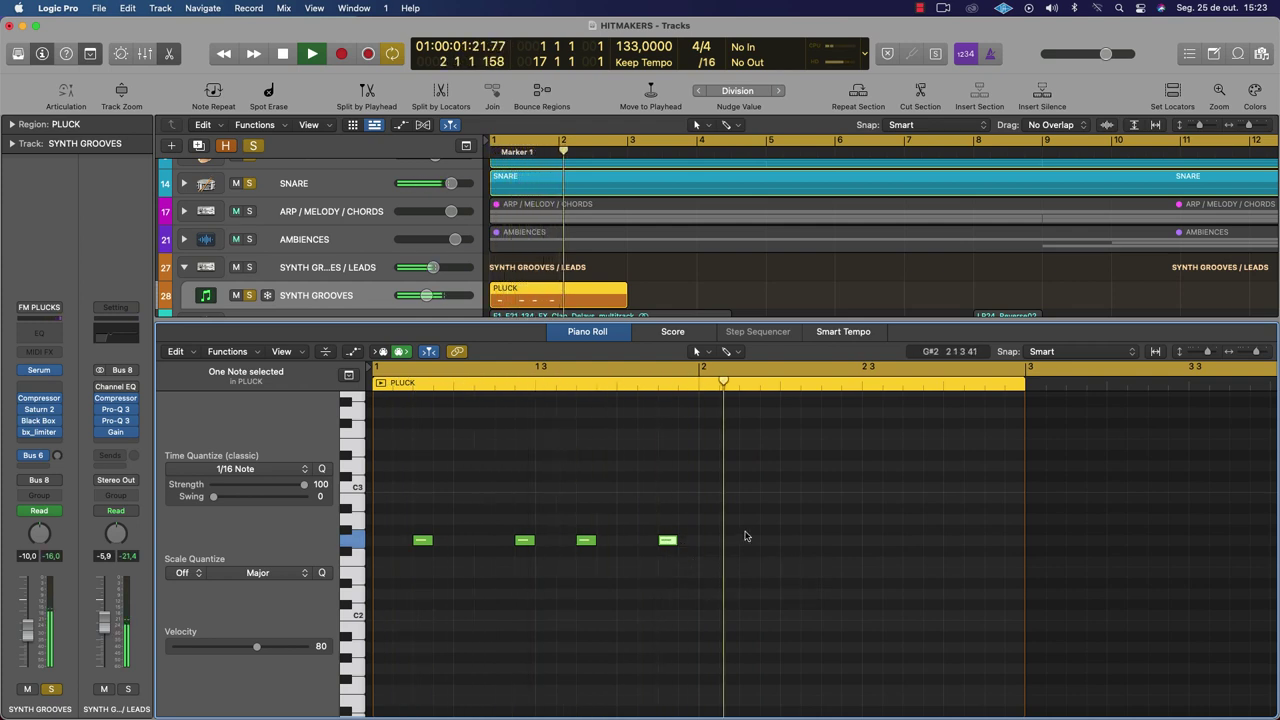
# Continue the pattern in bar 2 with G2 sixteenth notes at 2 1 4 and 2 2 3, auditioning each addition
pyautogui.press('space')
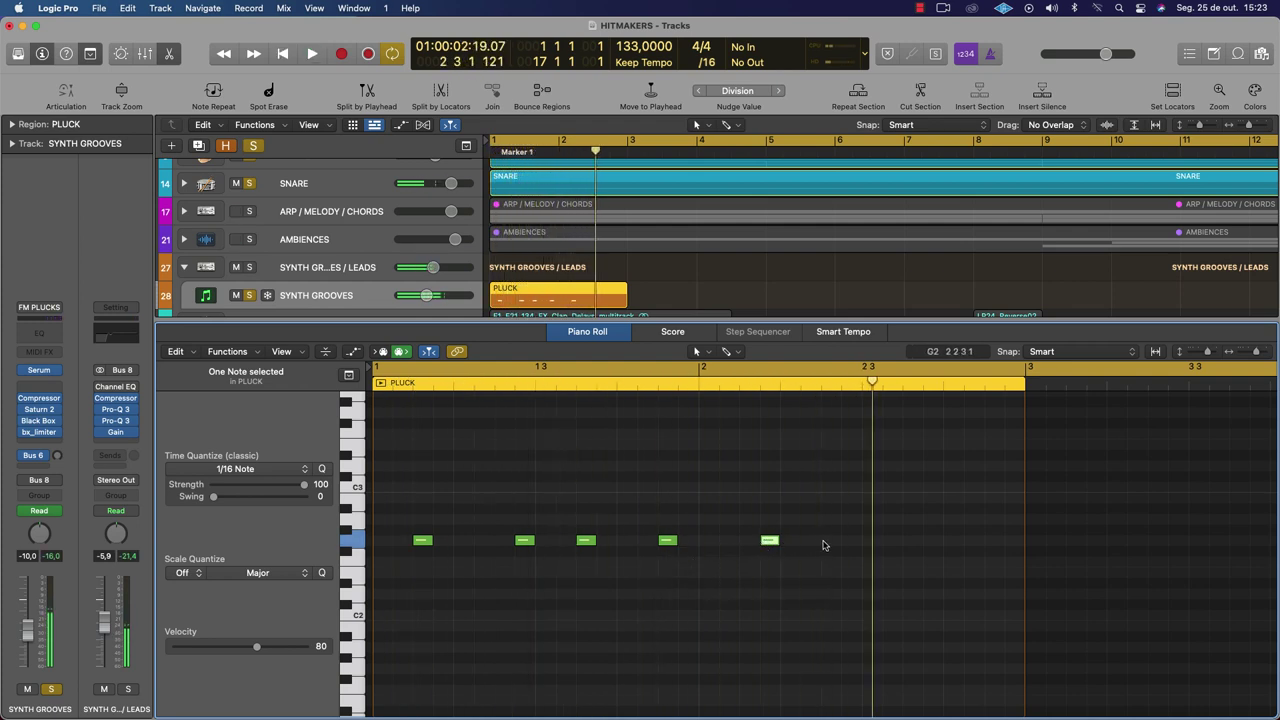
pyautogui.press('space')
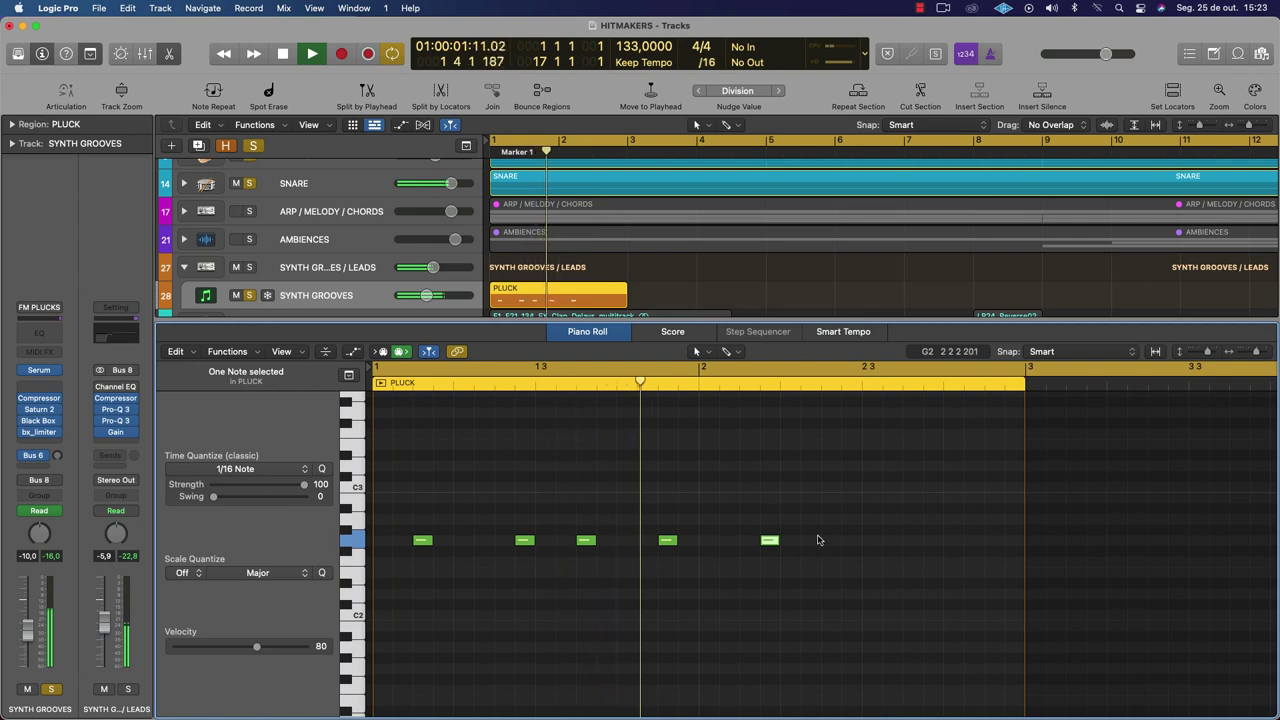
pyautogui.press('space')
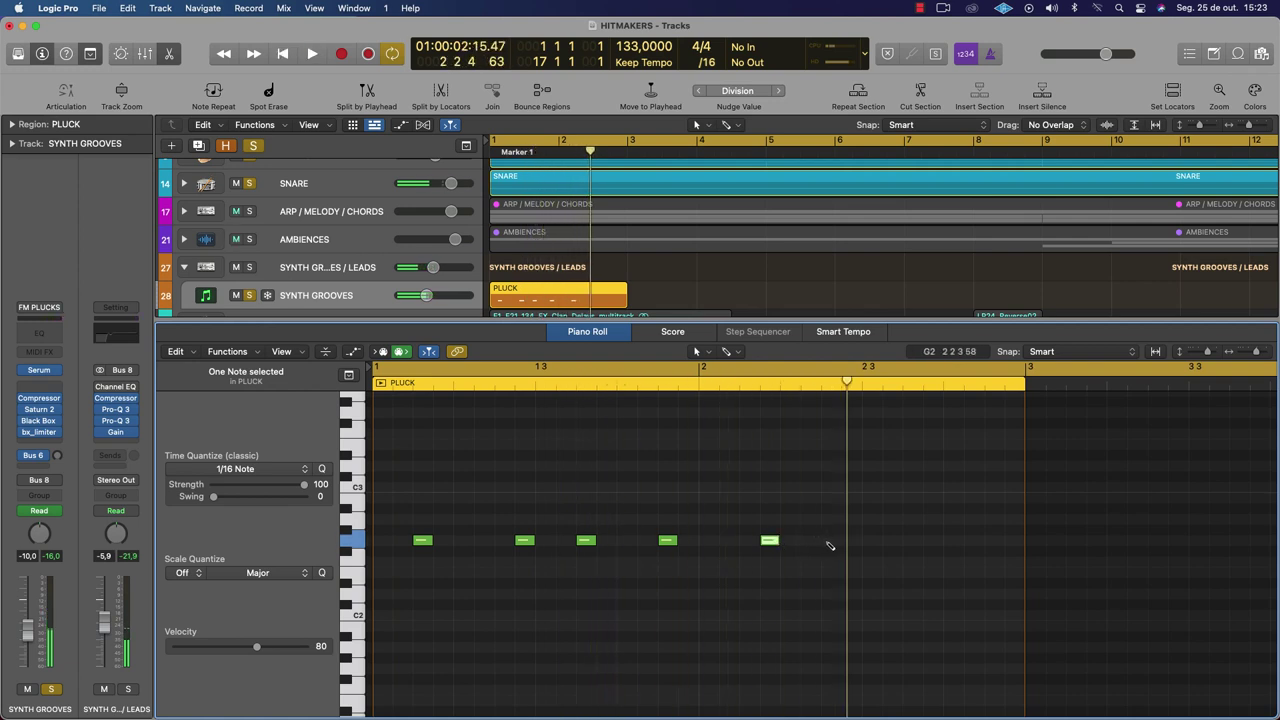
pyautogui.press('space')
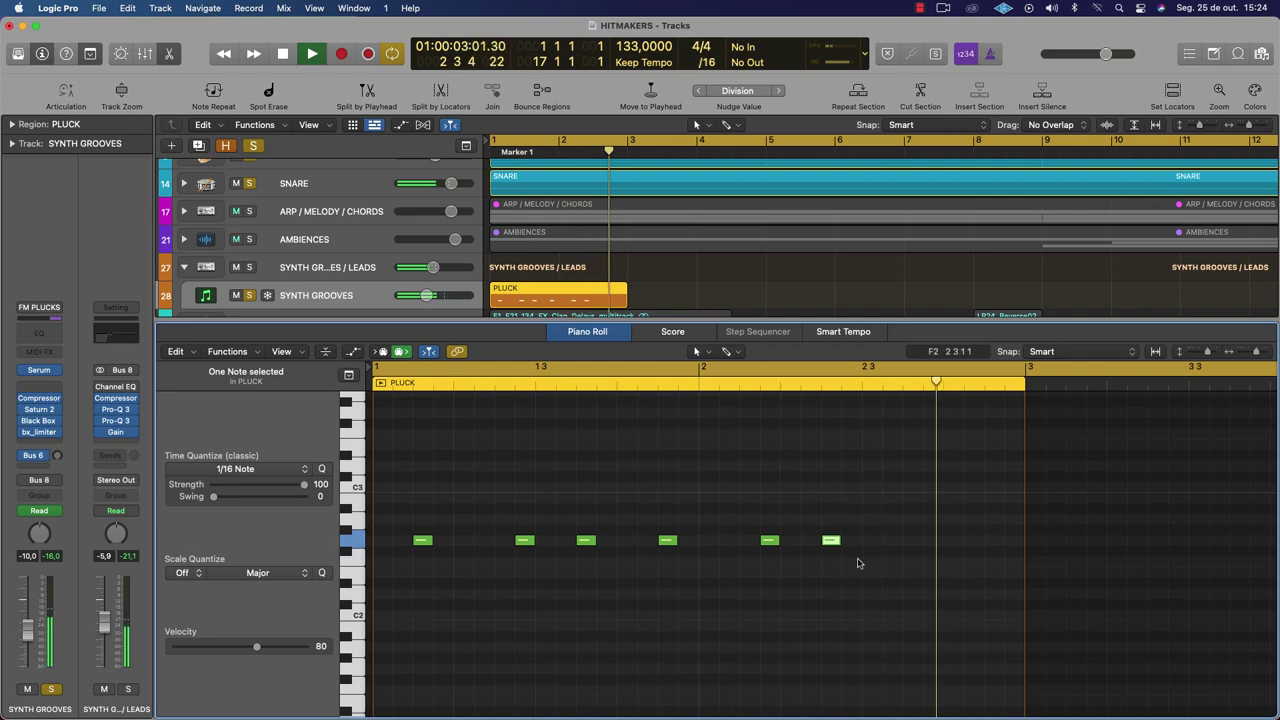
pyautogui.press('space')
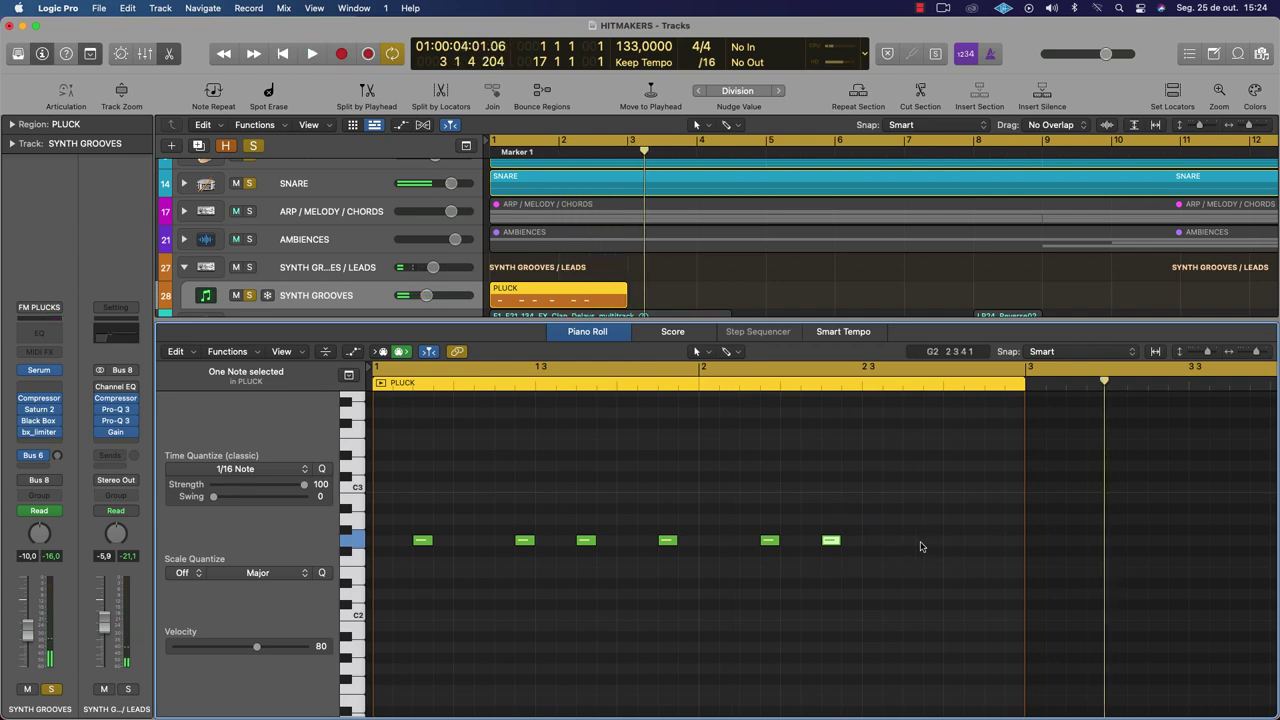
# Add the last G2 sixteenth note at 2 3 3, play the two-bar pattern and select the PLUCK region
pyautogui.click(918, 541)
pyautogui.press('space')
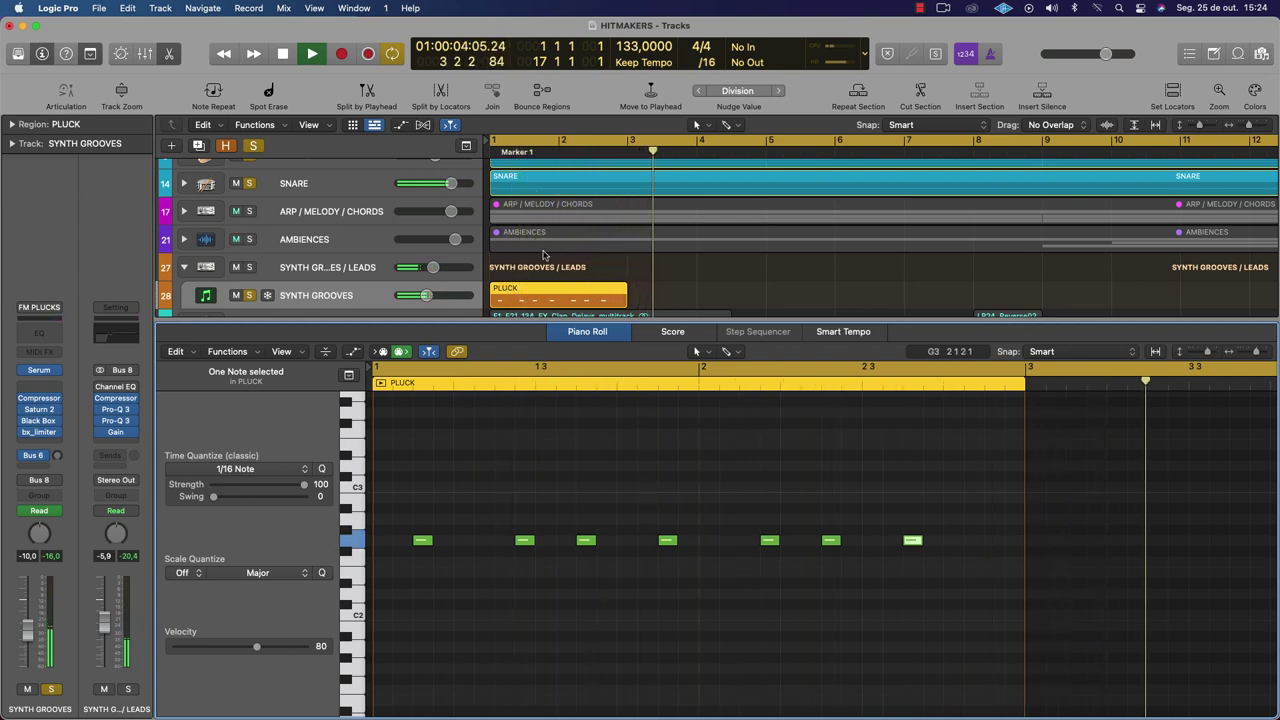
pyautogui.press('space')
pyautogui.click(502, 290)
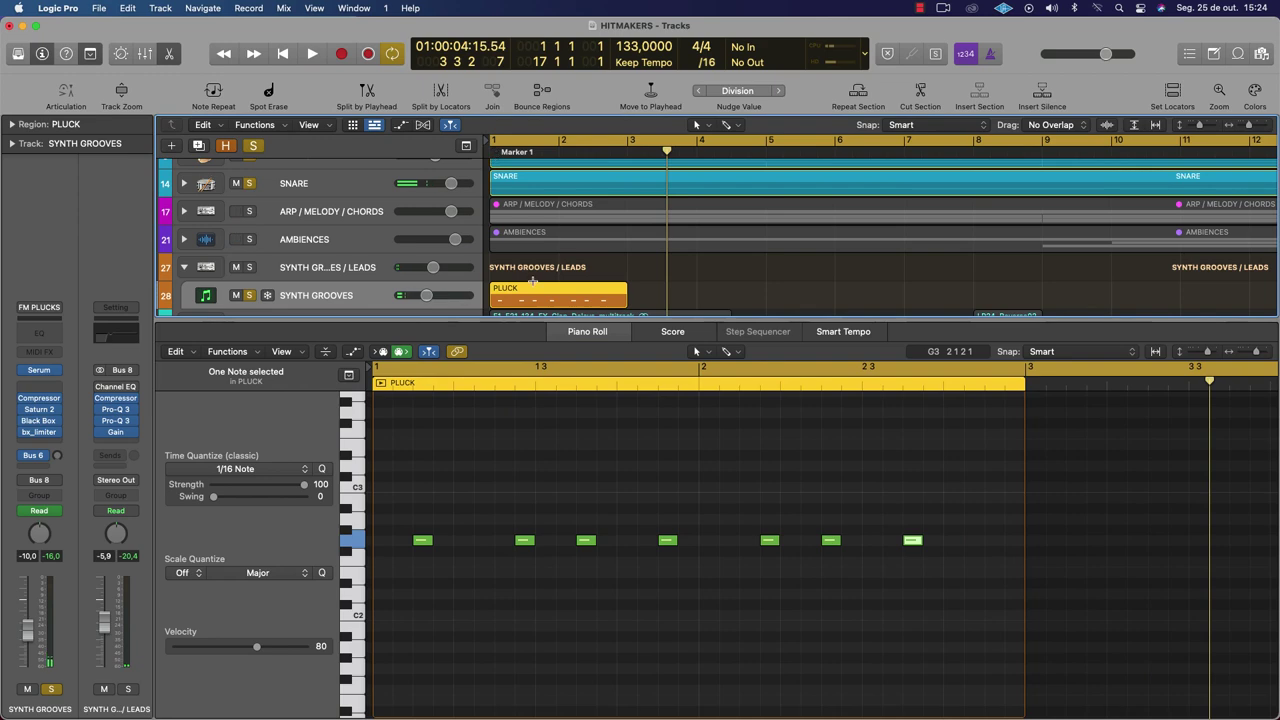
# Duplicate the two-bar PLUCK region on the SYNTH GROOVES track so eight copies fill bars 1 to 17
pyautogui.press('super+Left')
pyautogui.press('super+Left')
pyautogui.press('super+Left')
pyautogui.press('super+Left')
pyautogui.moveTo(499, 294); pyautogui.dragTo(607, 300)
pyautogui.keyDown('shift'); pyautogui.click(499, 294); pyautogui.keyUp('shift')
pyautogui.keyDown('shift'); pyautogui.click(500, 294); pyautogui.keyUp('shift')
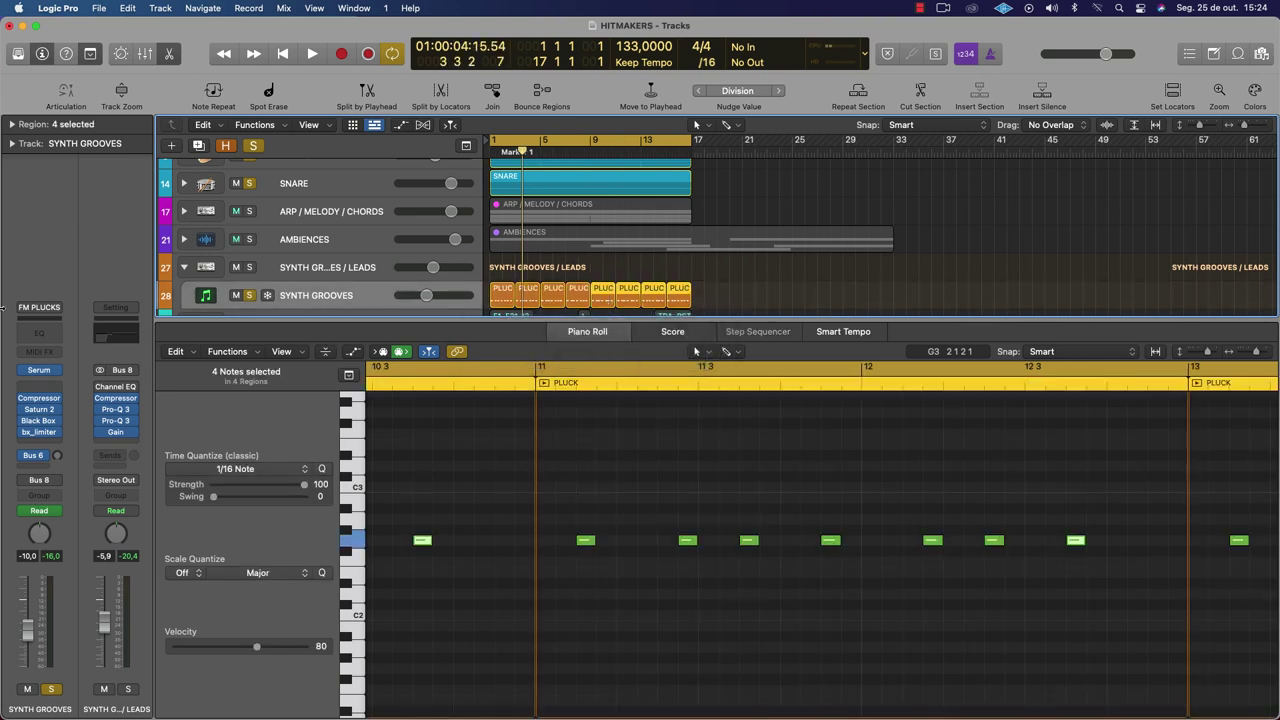
# Open the Compressor insert on the SYNTH GROOVES channel, audition the pluck pattern through it, and hide its window
pyautogui.click(22, 399)
pyautogui.click(40, 399)
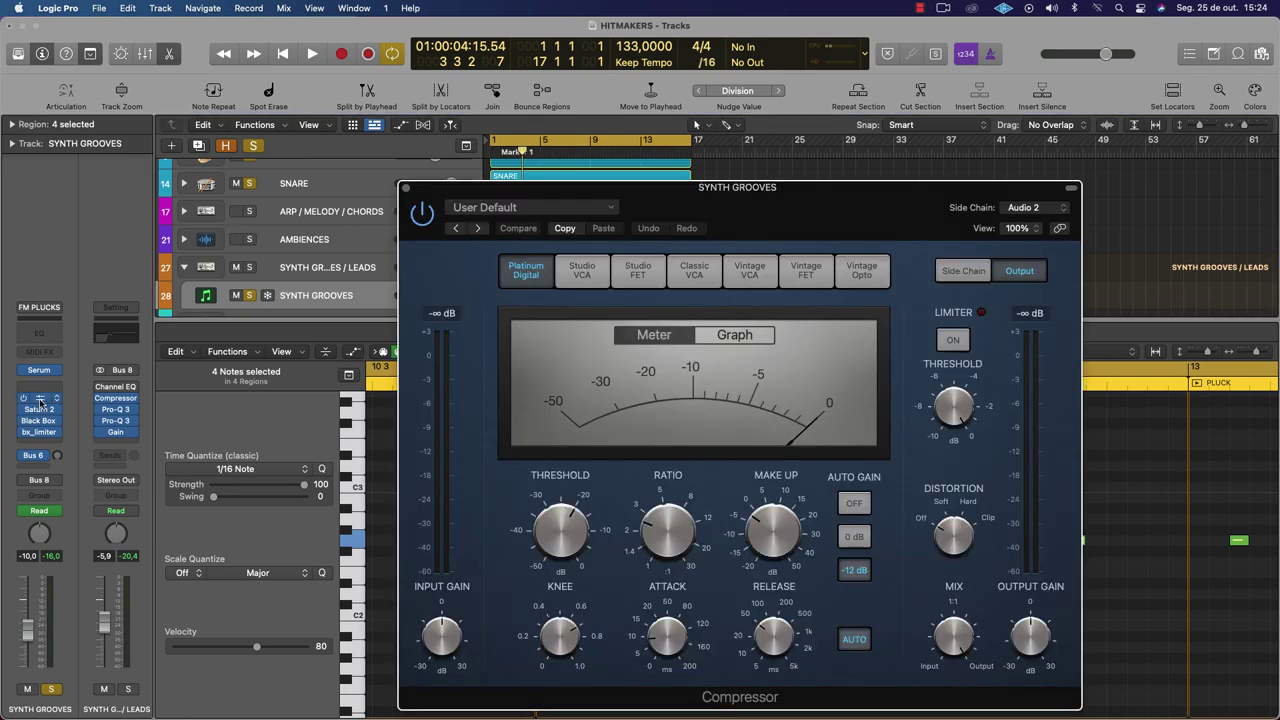
pyautogui.press('space')
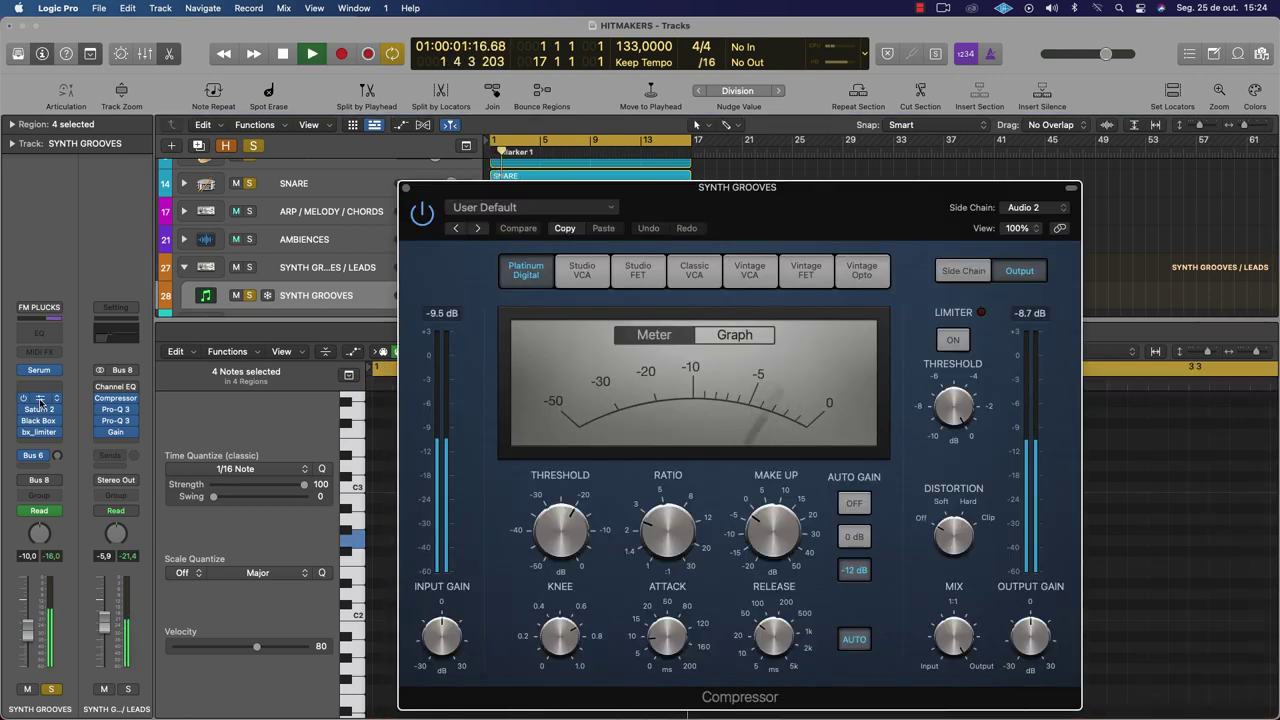
pyautogui.press('space')
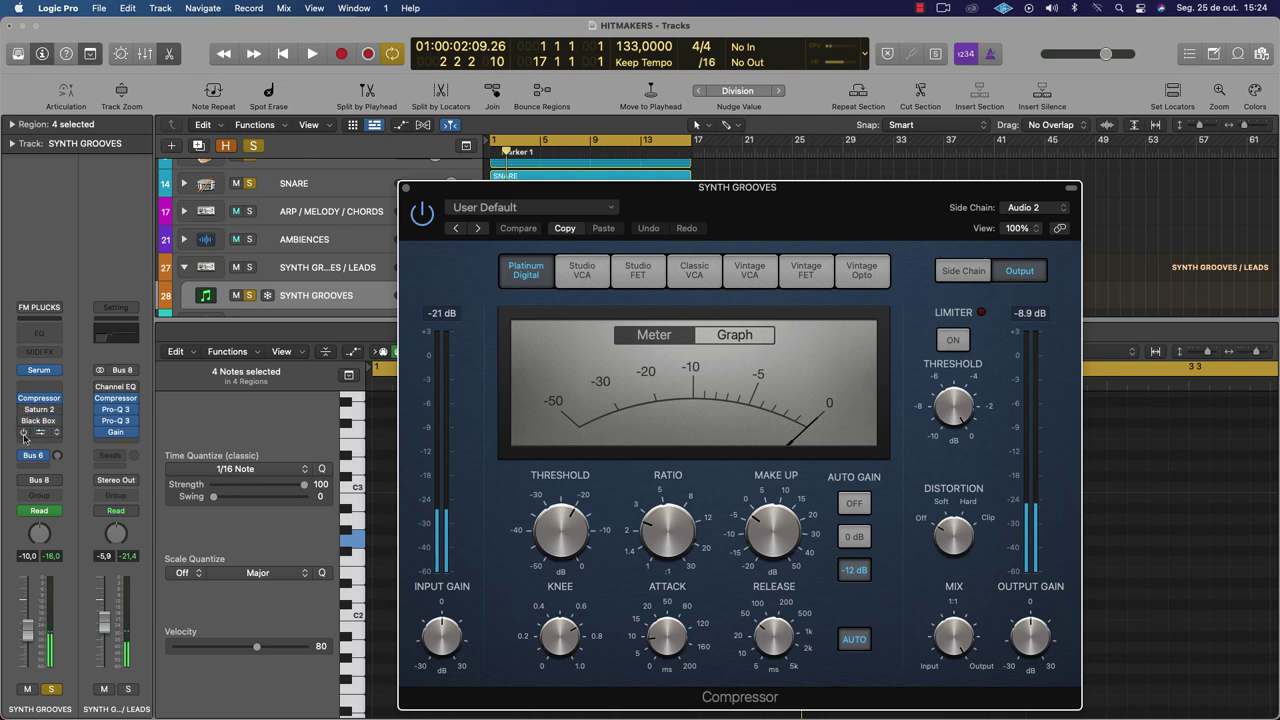
pyautogui.press('space')
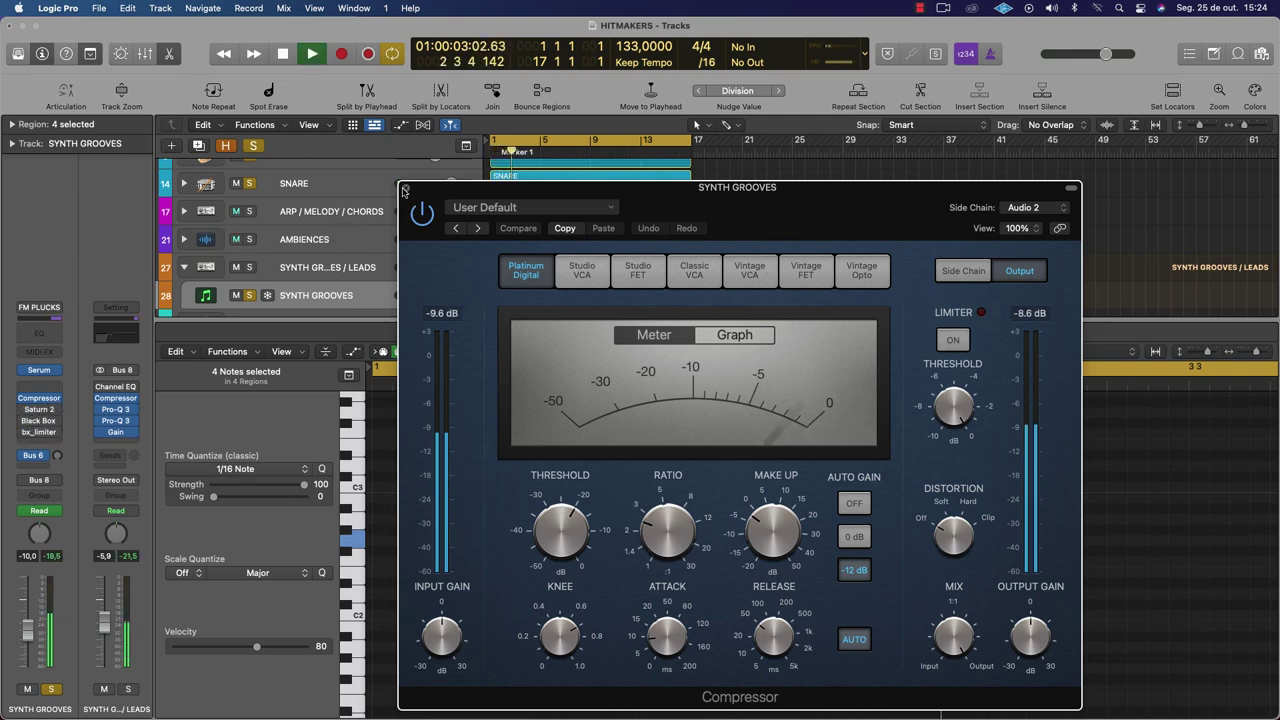
pyautogui.press('v')
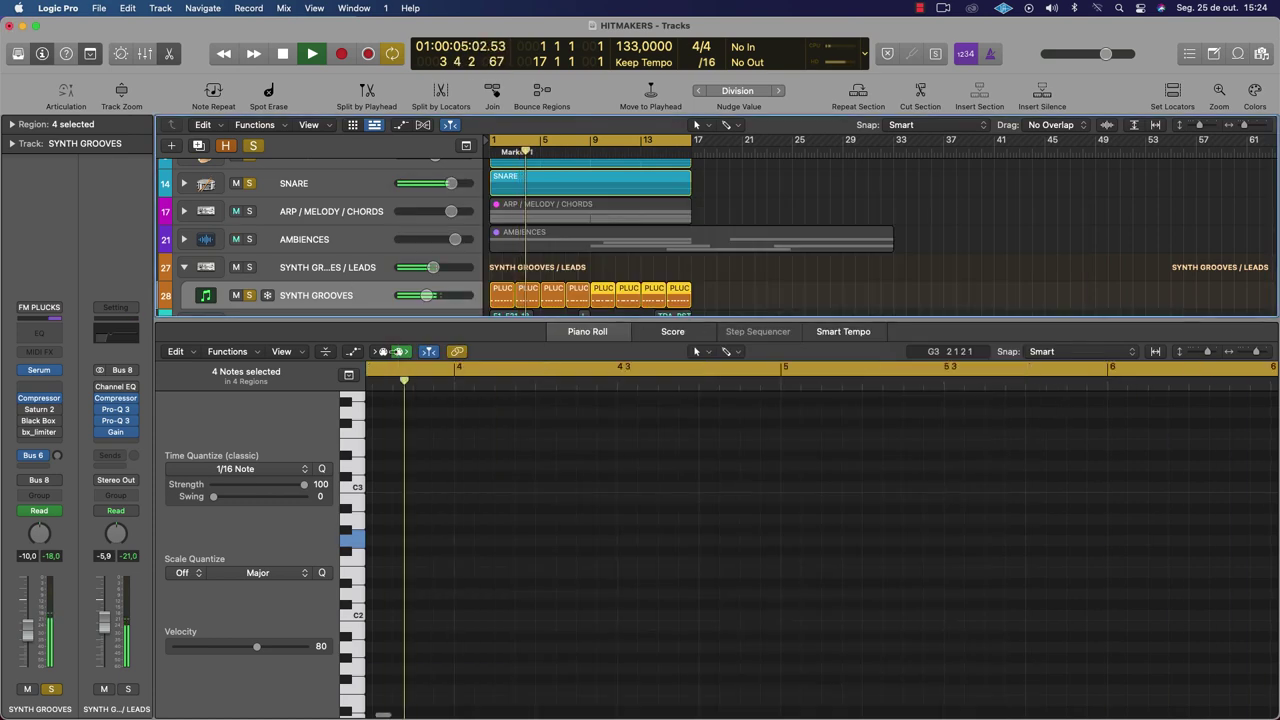
pyautogui.press('space')
# Open the Saturn 2 and Black Box inserts on SYNTH GROOVES and audition their saturation on the playing loop
pyautogui.click(40, 410)
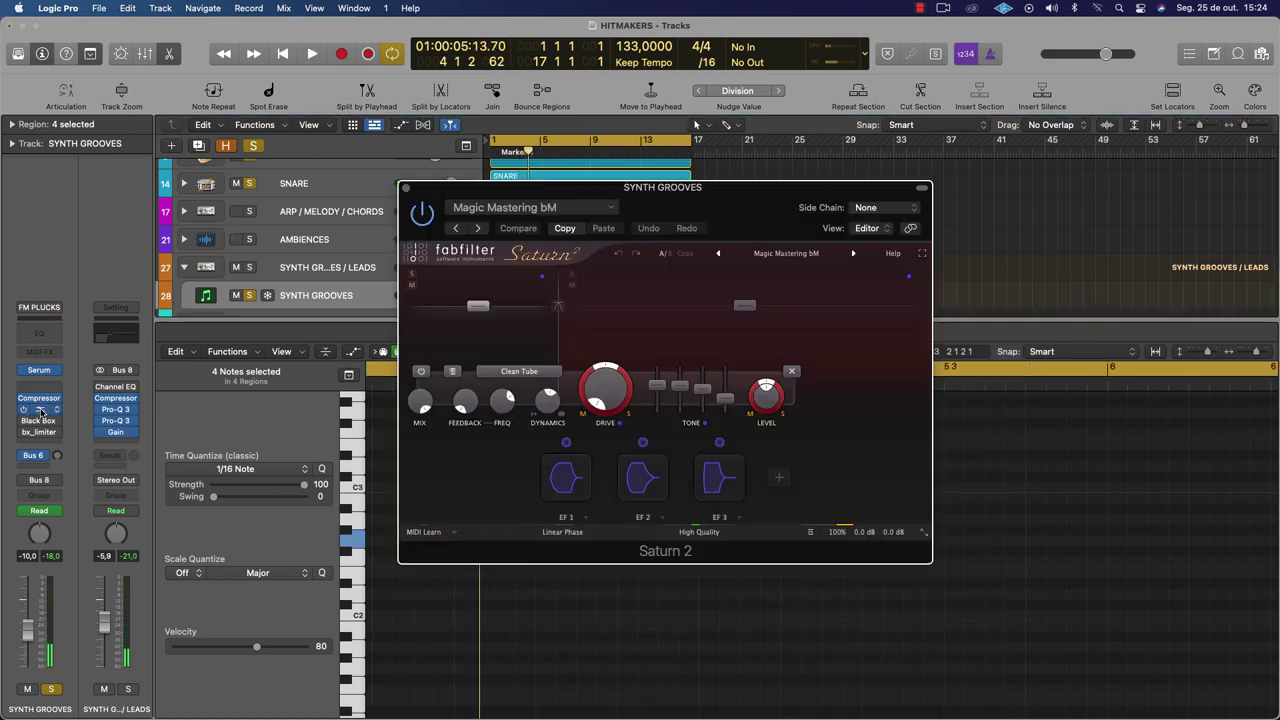
pyautogui.press('space')
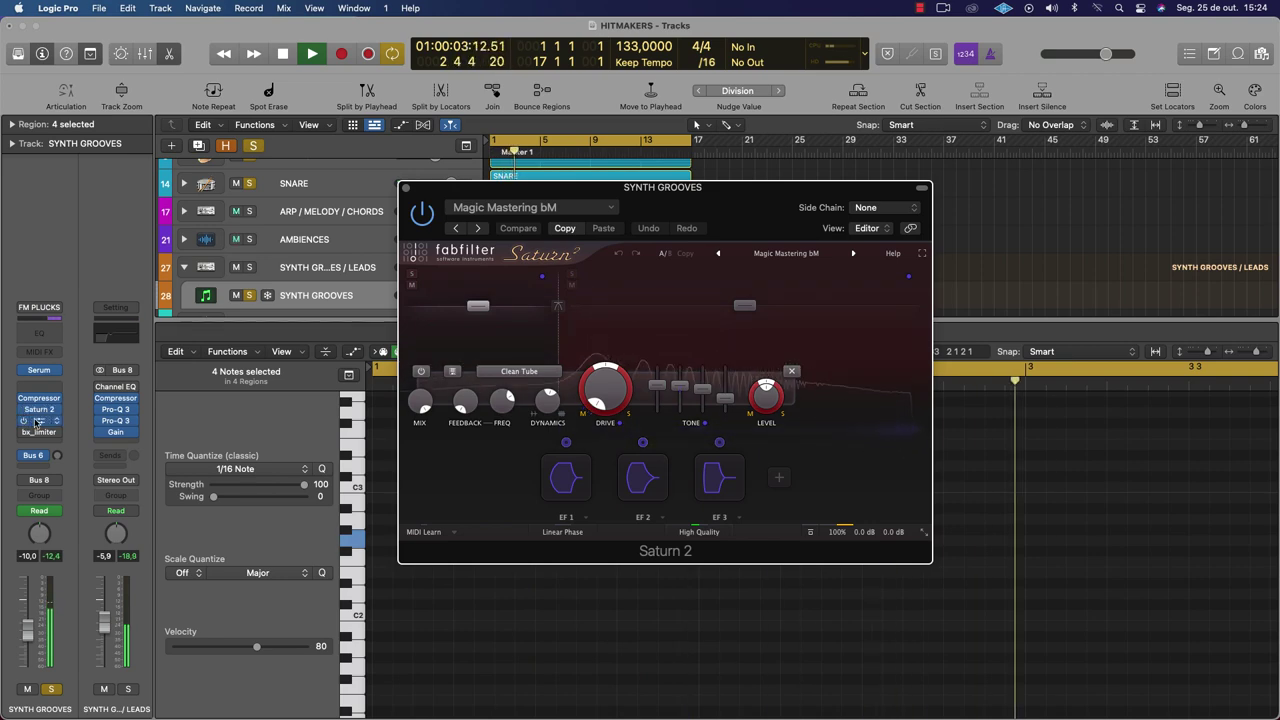
pyautogui.click(38, 420)
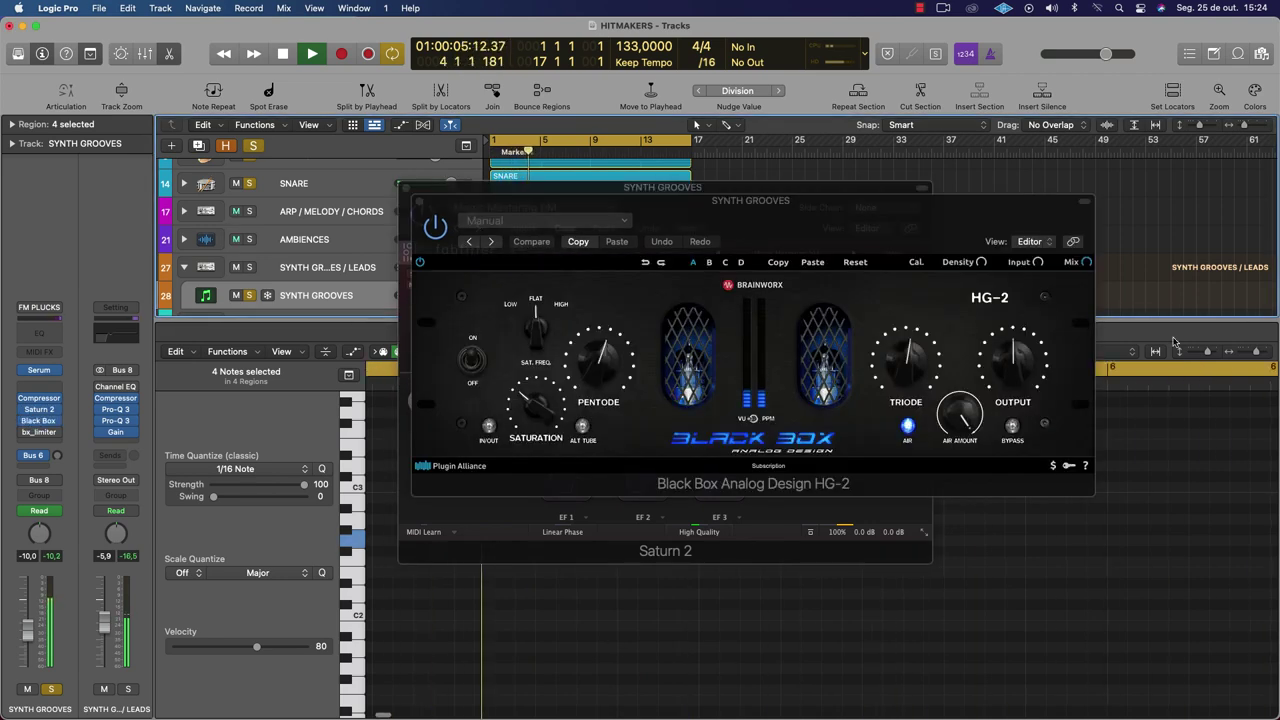
# Raise the bx_limiter threshold on SYNTH GROOVES to just below 0 dB during playback, and close the open plug-in windows
pyautogui.click(39, 432)
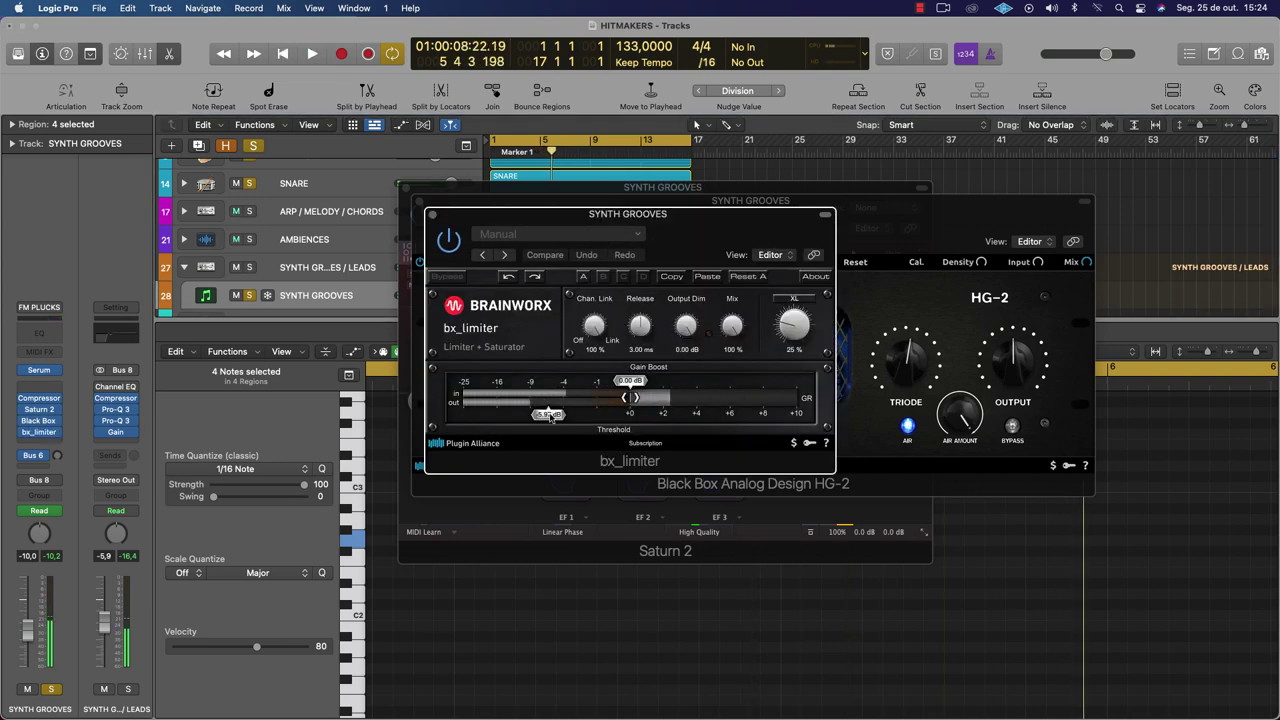
pyautogui.moveTo(565, 413); pyautogui.dragTo(621, 423)
pyautogui.press('space')
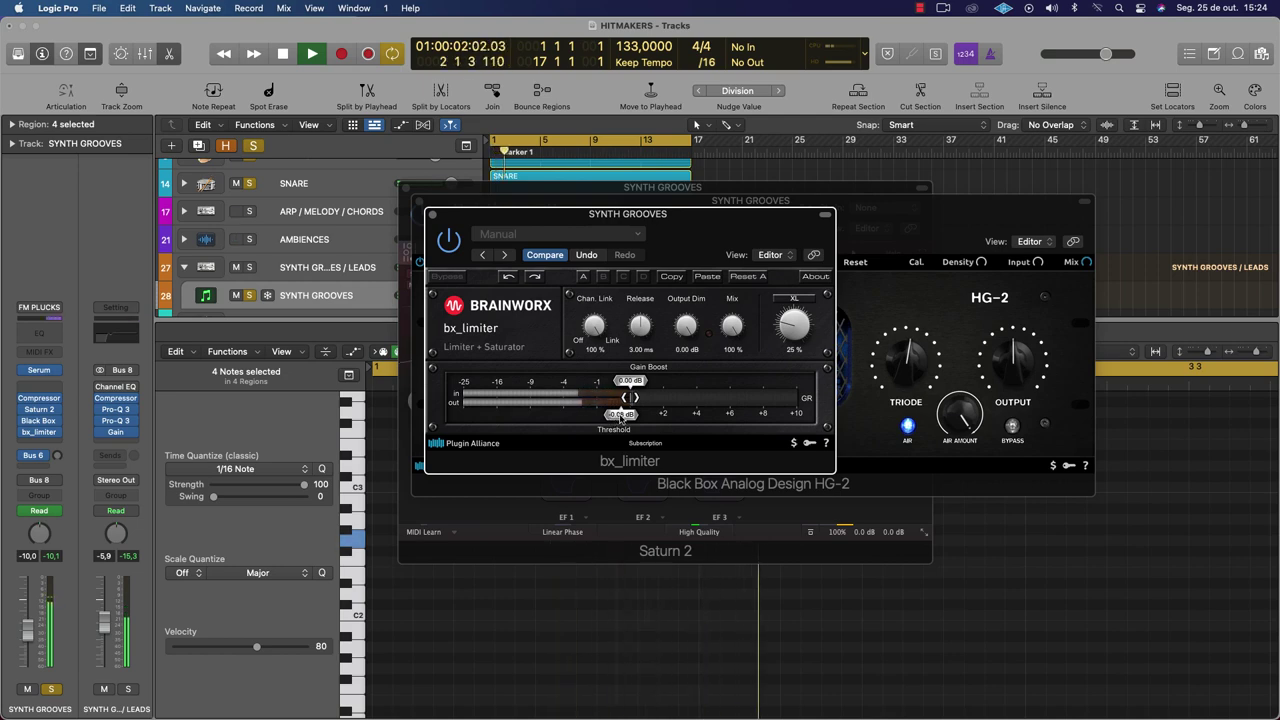
pyautogui.moveTo(617, 421); pyautogui.dragTo(622, 425)
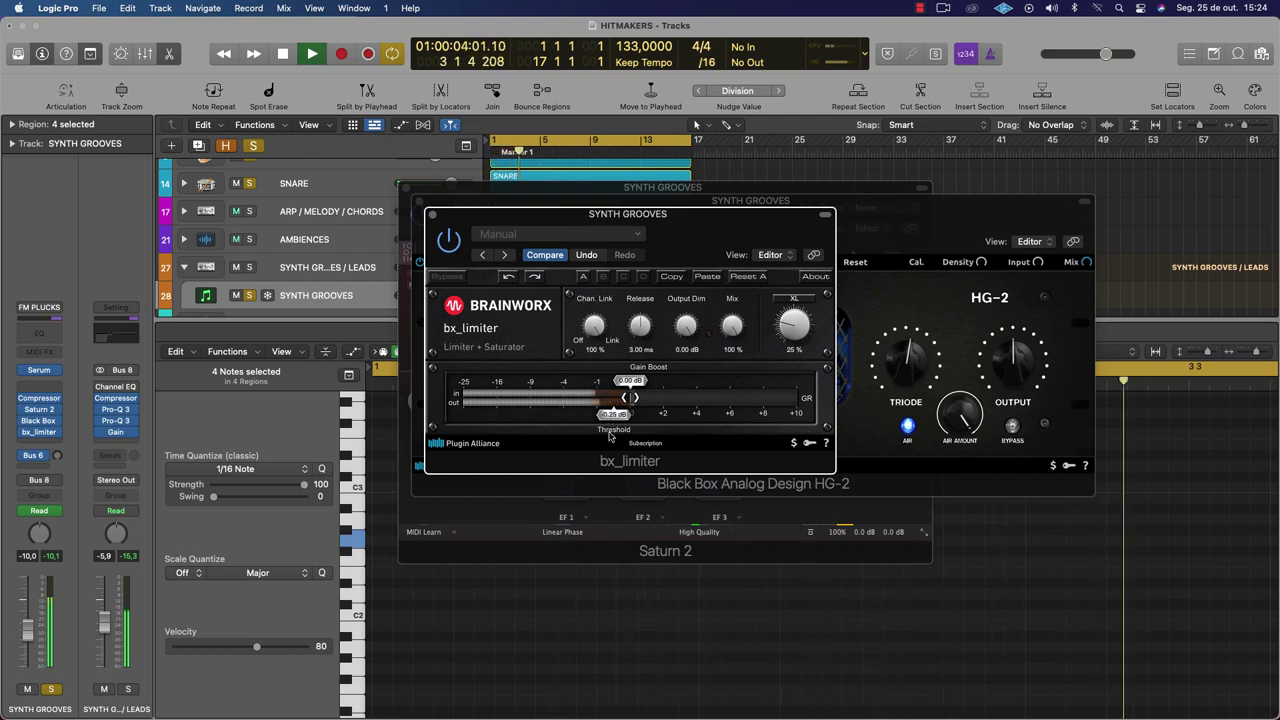
pyautogui.moveTo(622, 425); pyautogui.dragTo(604, 422)
pyautogui.click(432, 214)
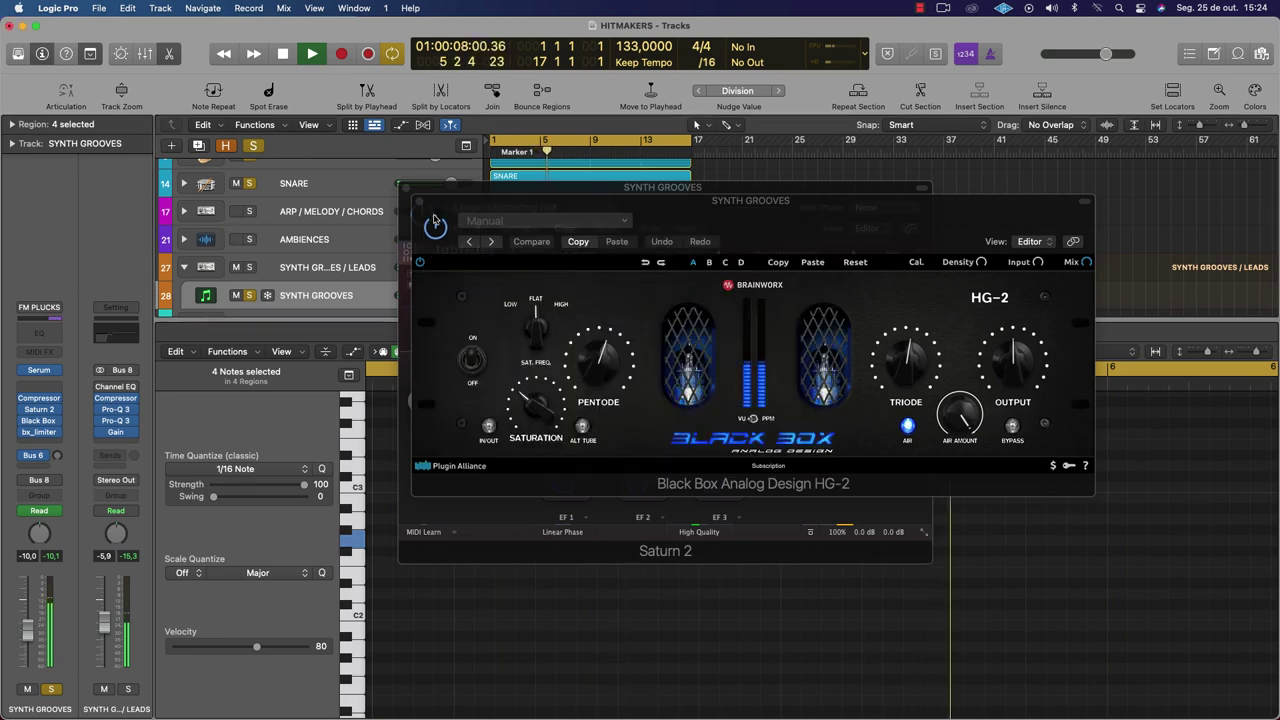
pyautogui.press('space')
pyautogui.click(418, 202)
pyautogui.click(406, 189)
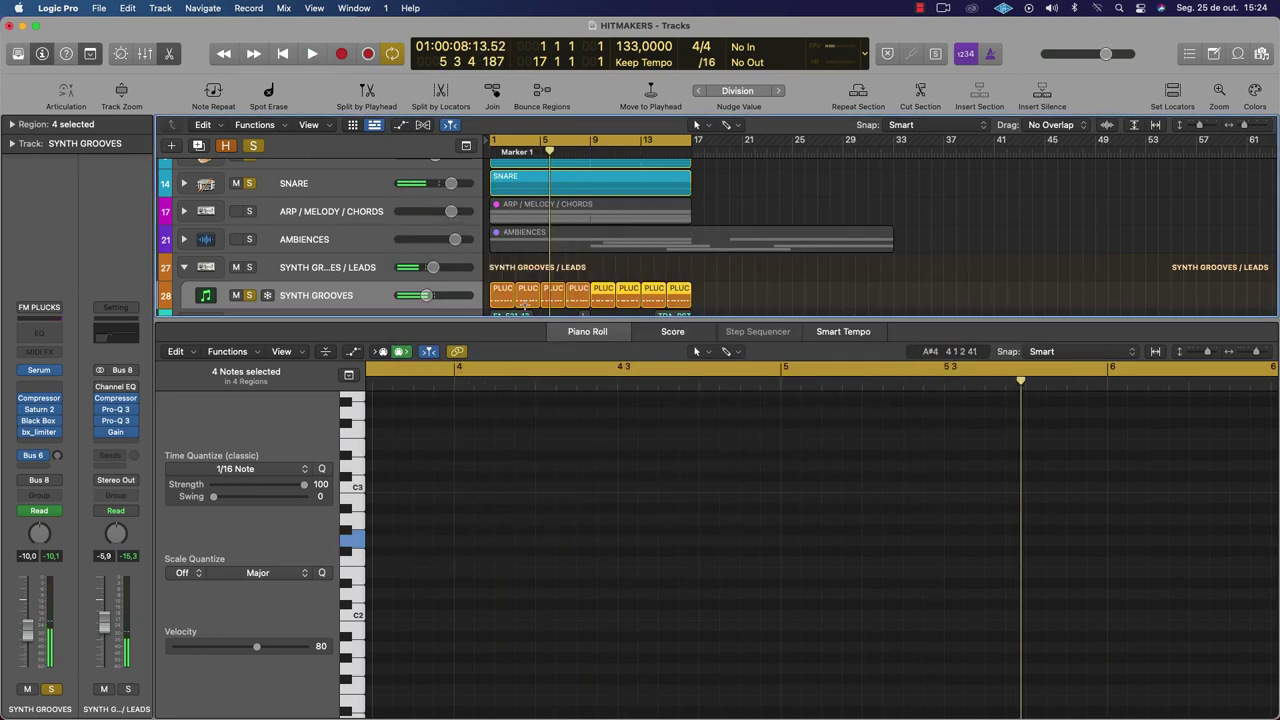
# Close the Piano Roll, play the loop with the drums, and select all eight PLUCK regions via the SYNTH GROOVES track
pyautogui.press('space')
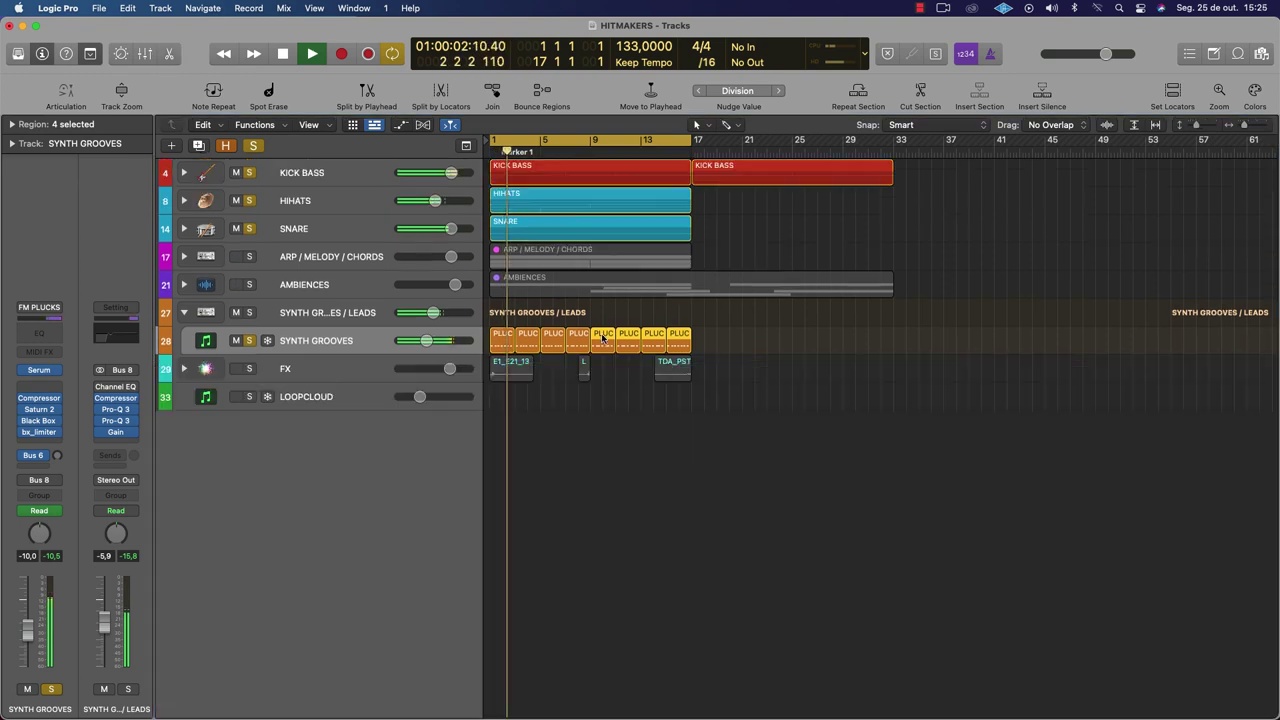
pyautogui.press('p')
pyautogui.click(333, 338)
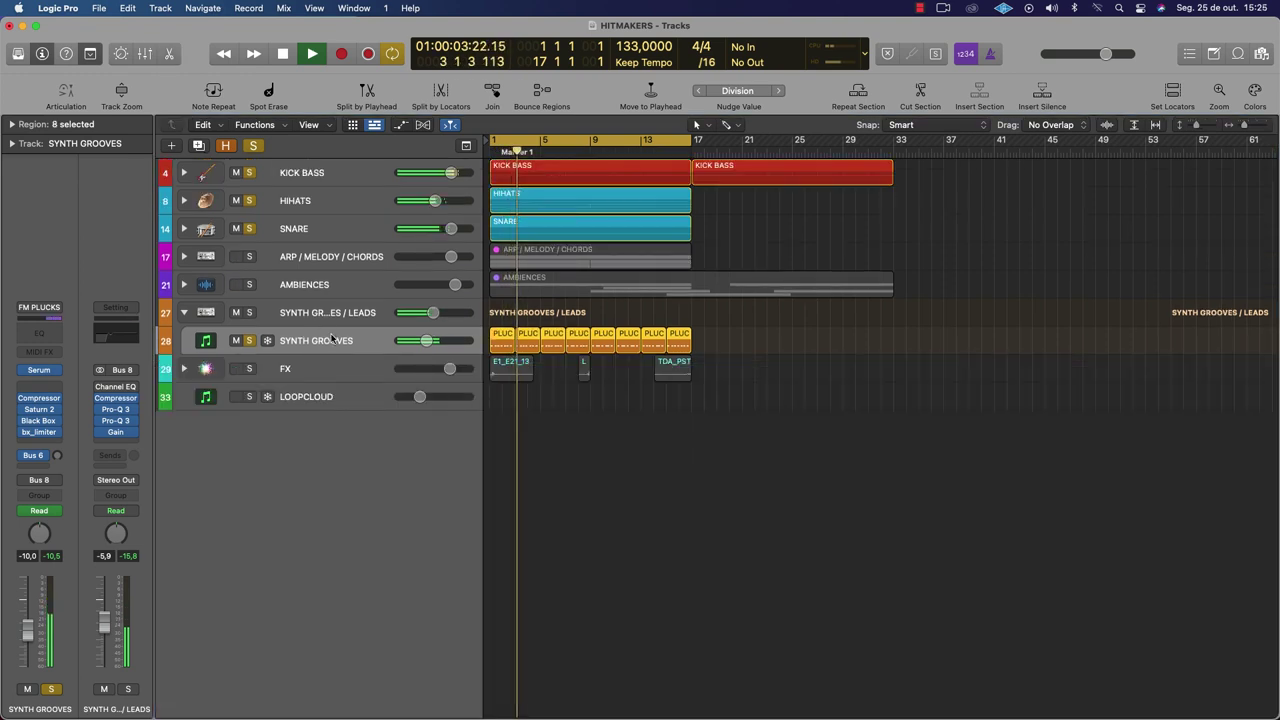
pyautogui.click(309, 316)
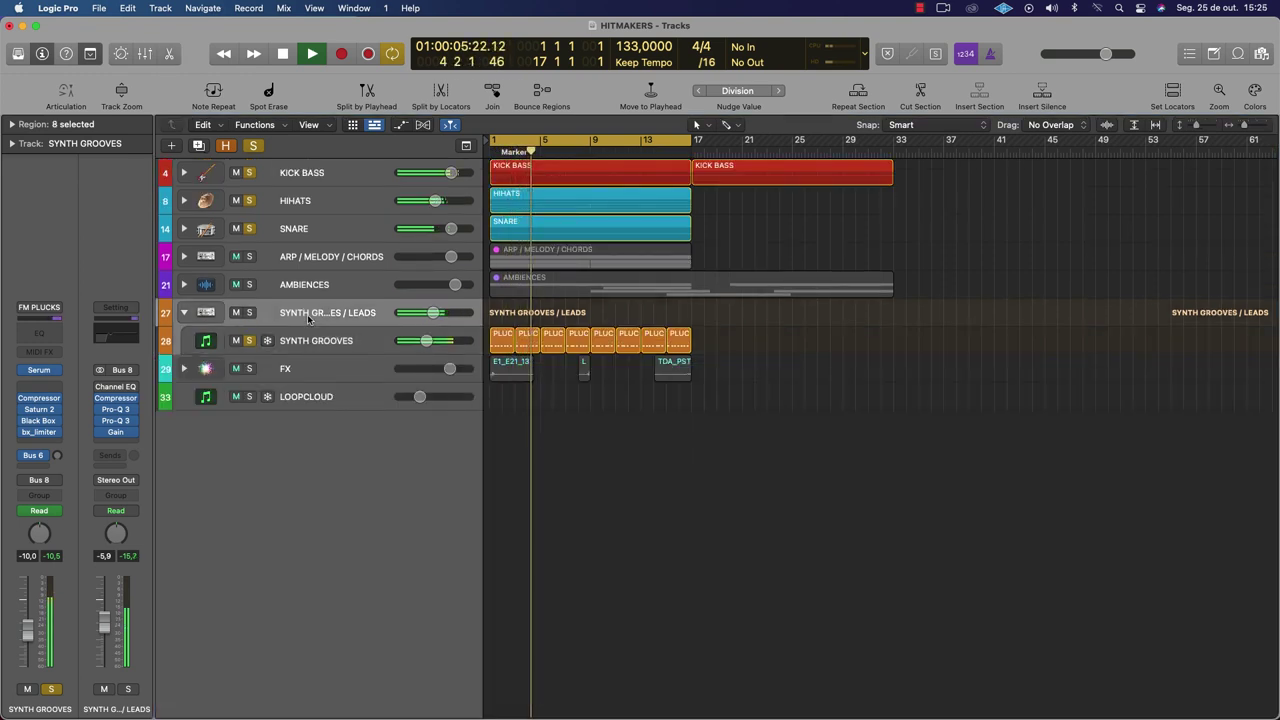
pyautogui.press('space')
pyautogui.press('space')
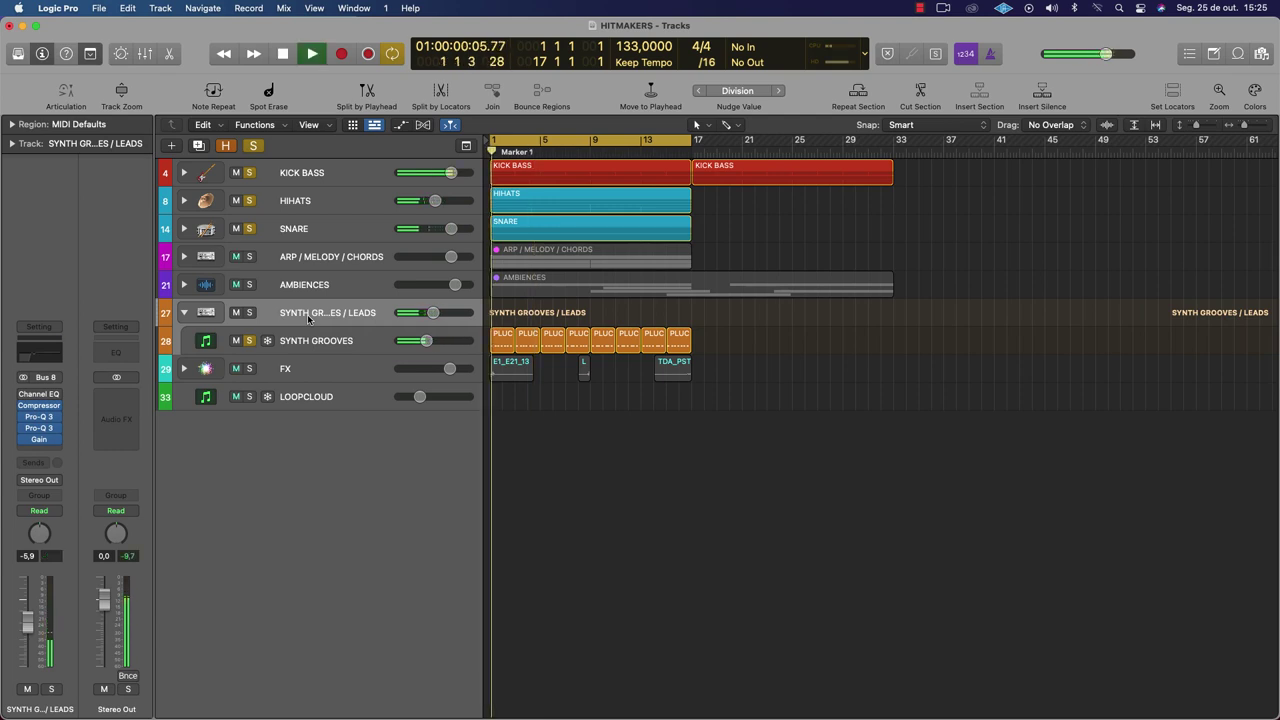
pyautogui.click(310, 339)
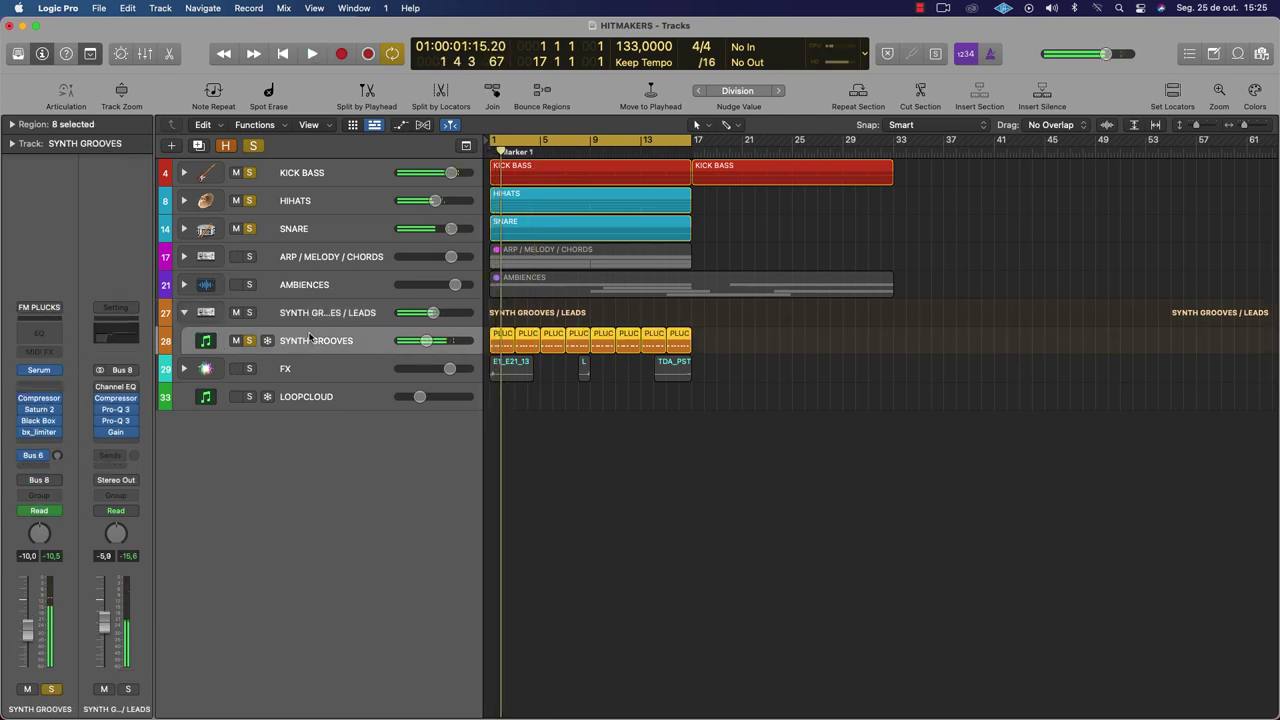
# Join the eight PLUCK regions into a single region spanning bars 1 to 17
pyautogui.scroll(5, 502, 335)
pyautogui.scroll(-3, 502, 335)
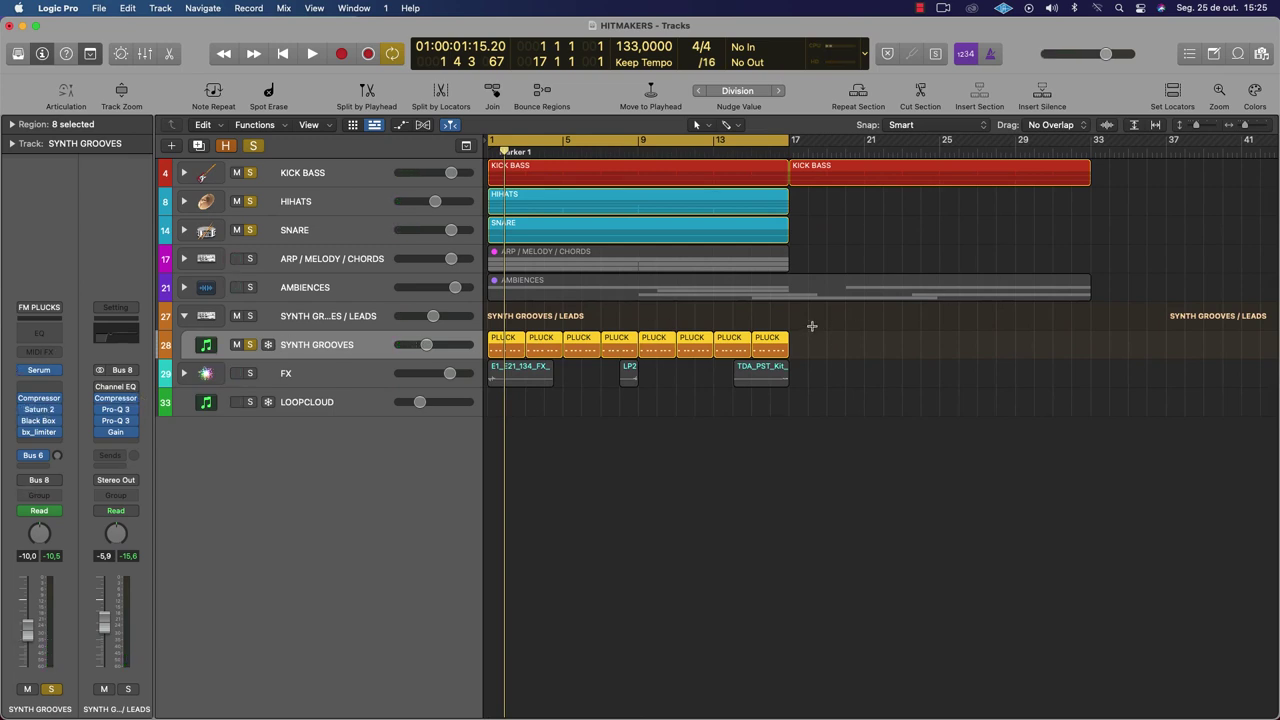
pyautogui.moveTo(812, 326); pyautogui.dragTo(490, 350)
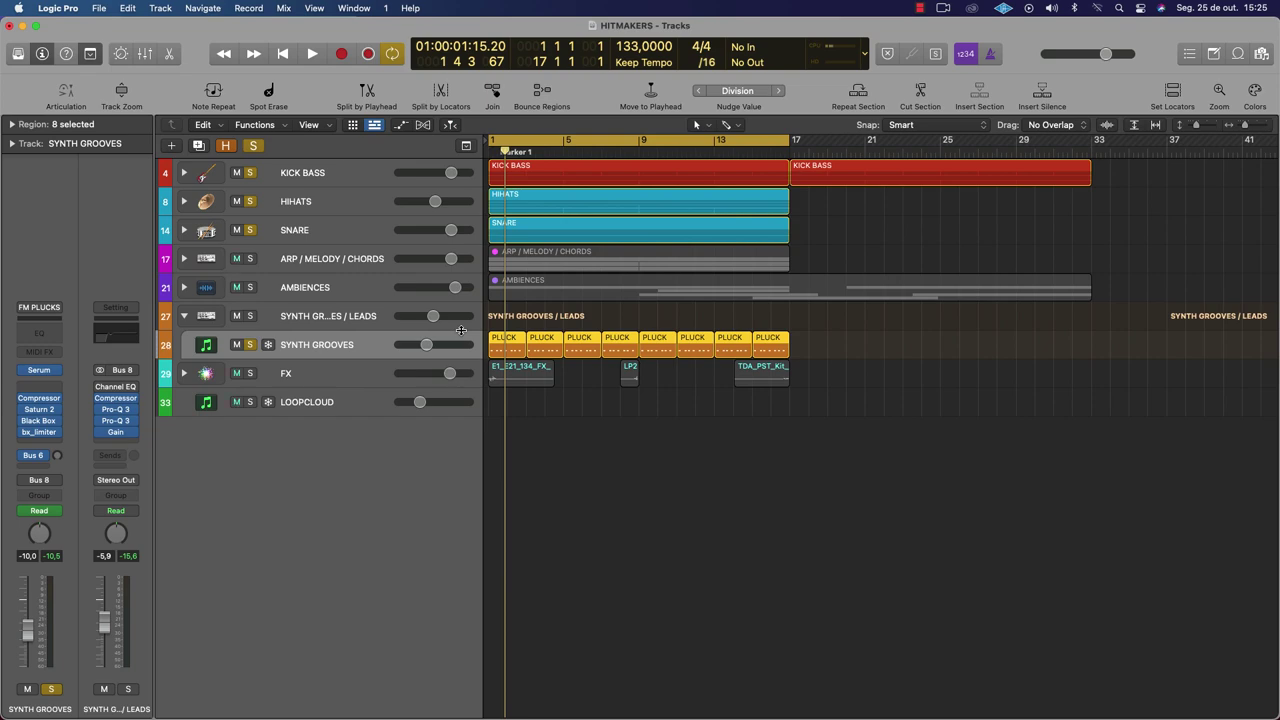
pyautogui.press('super+j')
pyautogui.scroll(-6, 512, 352)
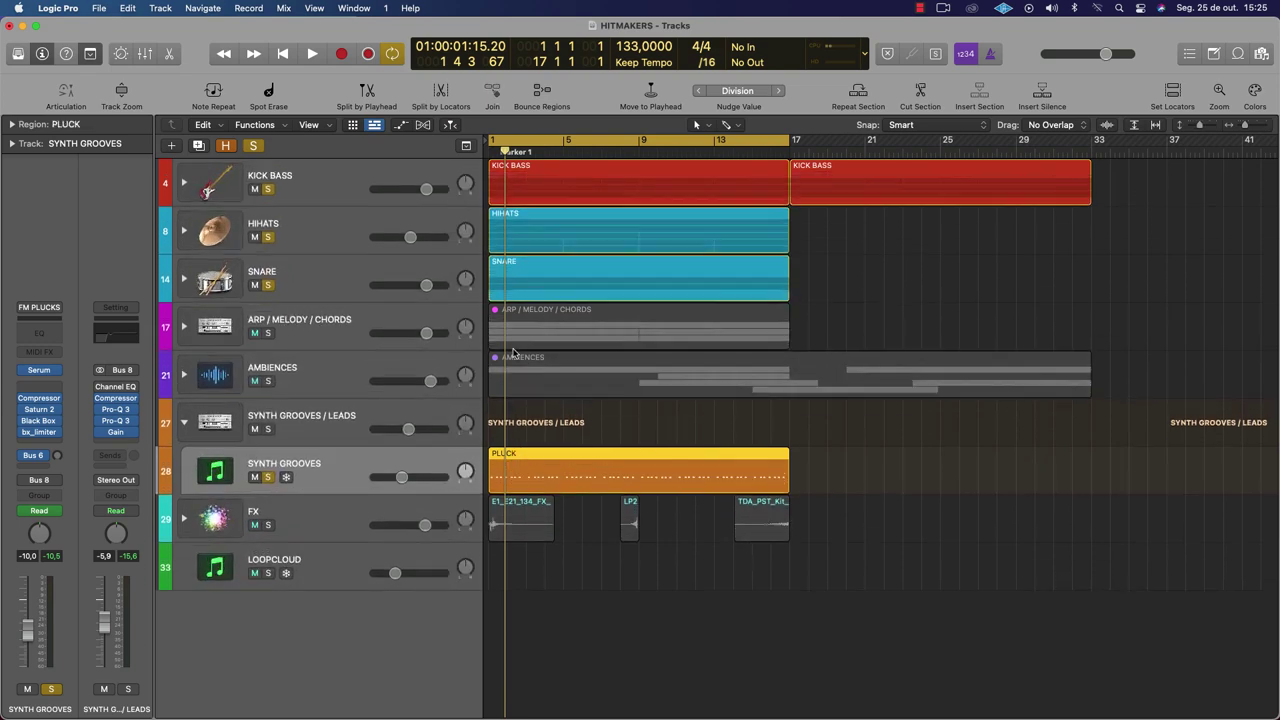
pyautogui.scroll(3, 513, 353)
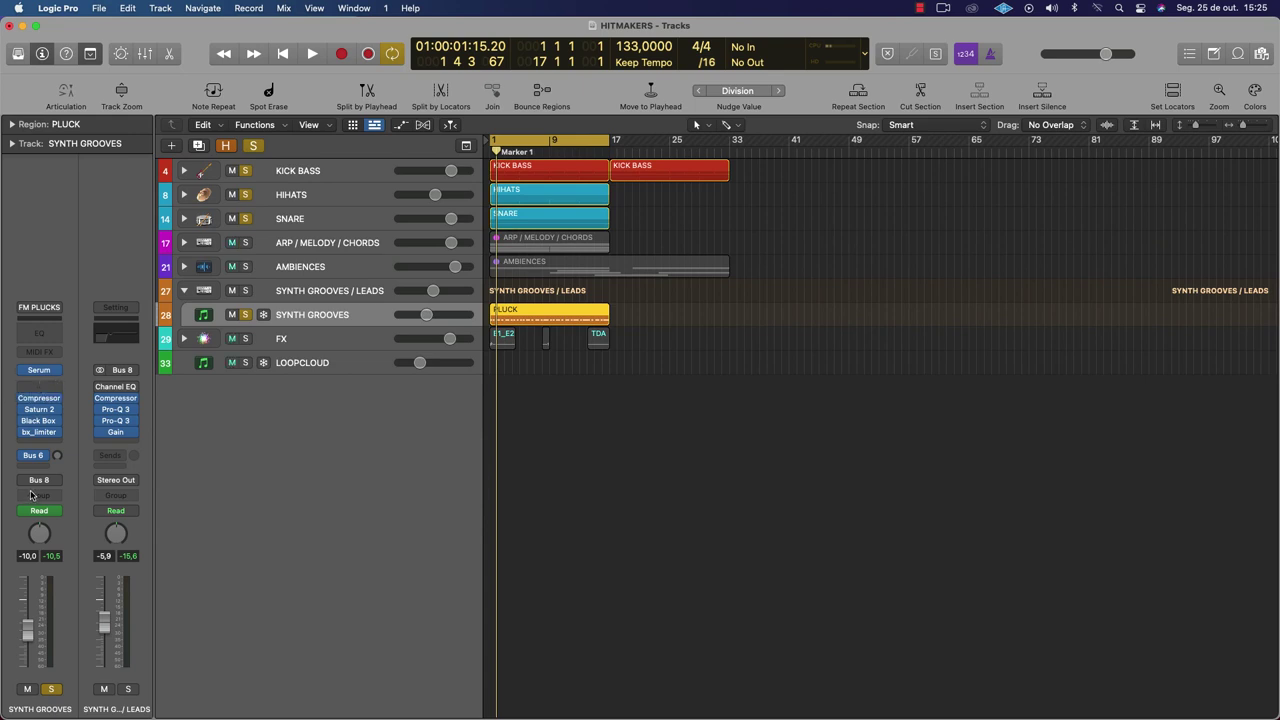
# Insert a stereo ValhallaRoom reverb ahead of the Compressor on the SYNTH GROOVES channel
pyautogui.click(57, 389)
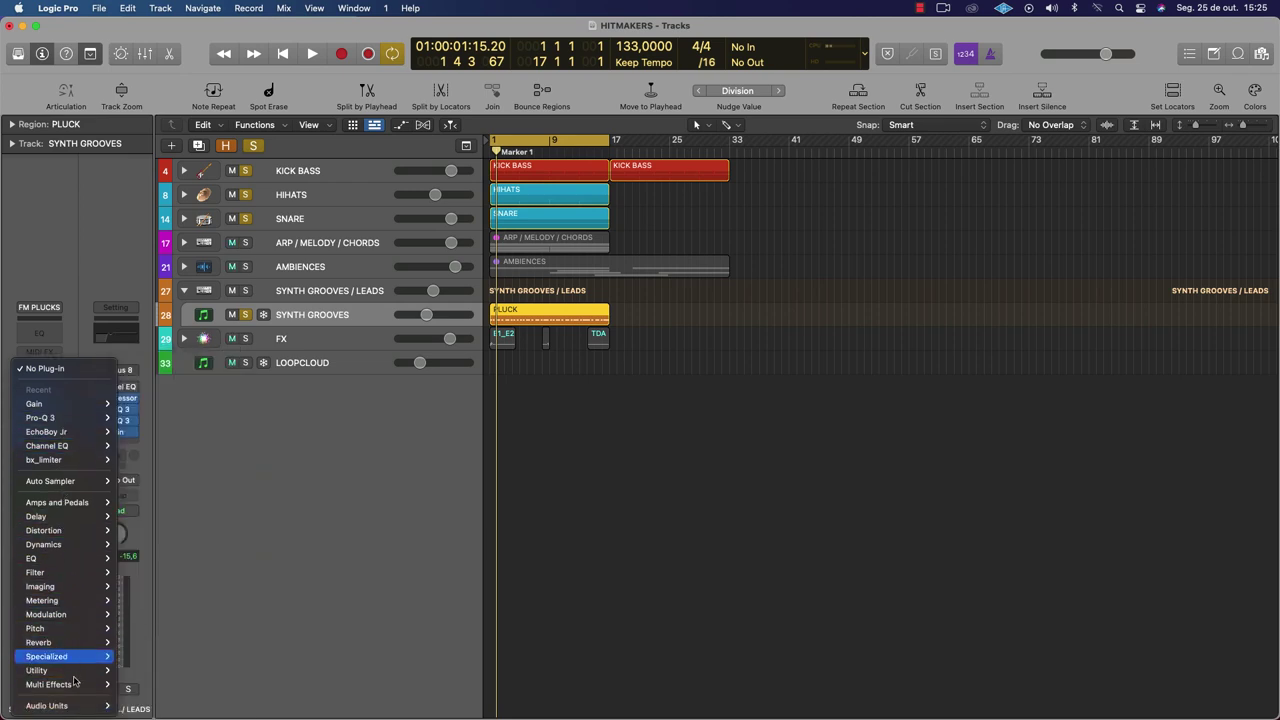
pyautogui.moveTo(80, 705)
pyautogui.moveTo(185, 664)
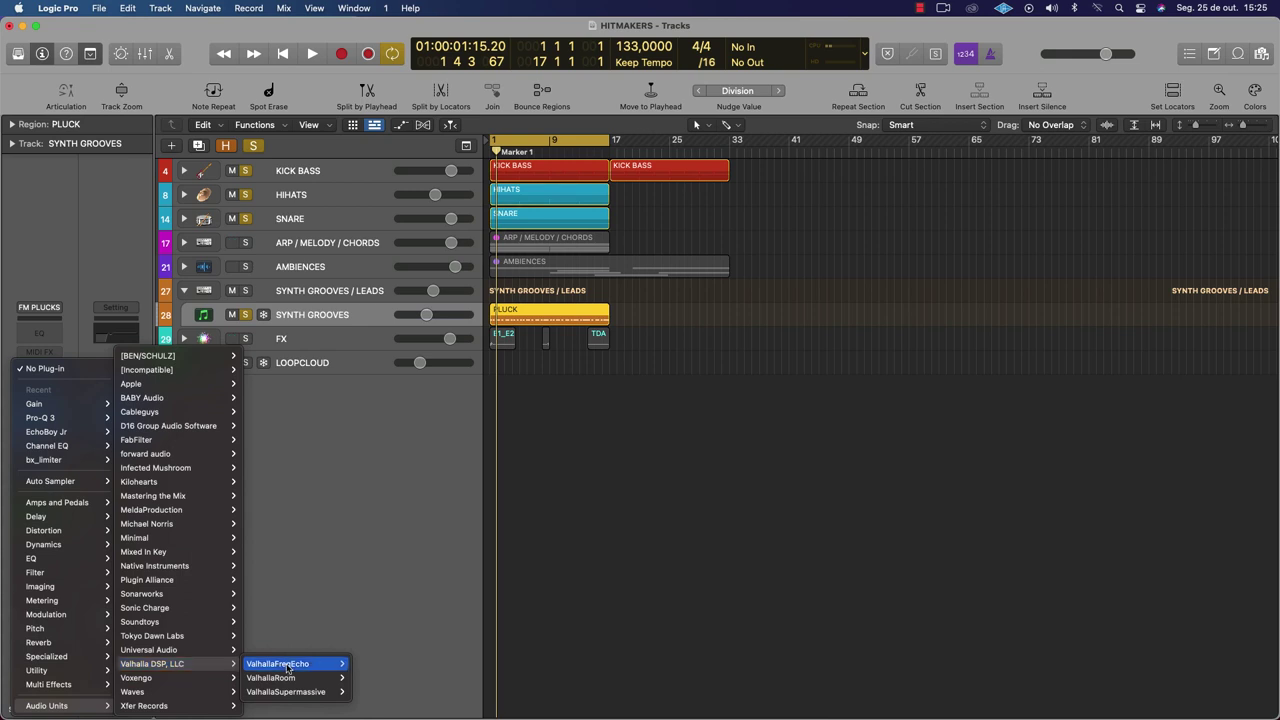
pyautogui.moveTo(337, 681)
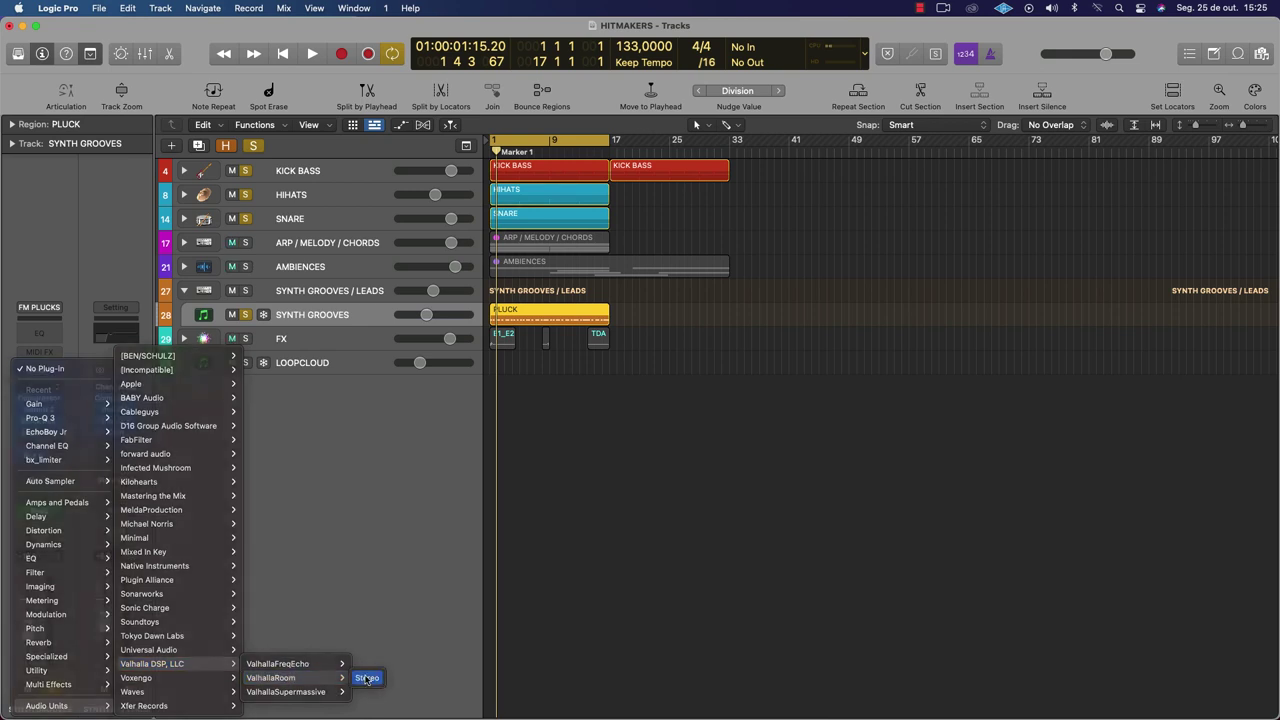
pyautogui.click(366, 678)
# Load the user preset TEMPLATE 1 - VERYSMALL in ValhallaRoom
pyautogui.click(556, 208)
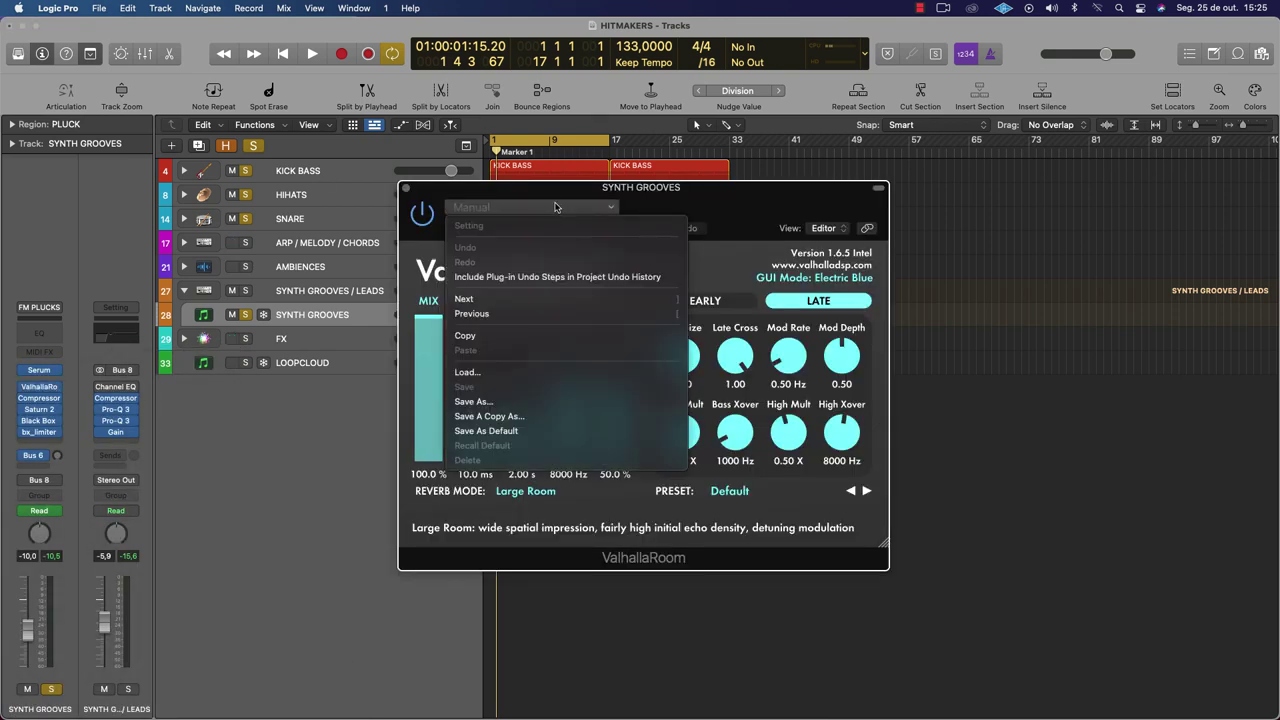
pyautogui.click(415, 320)
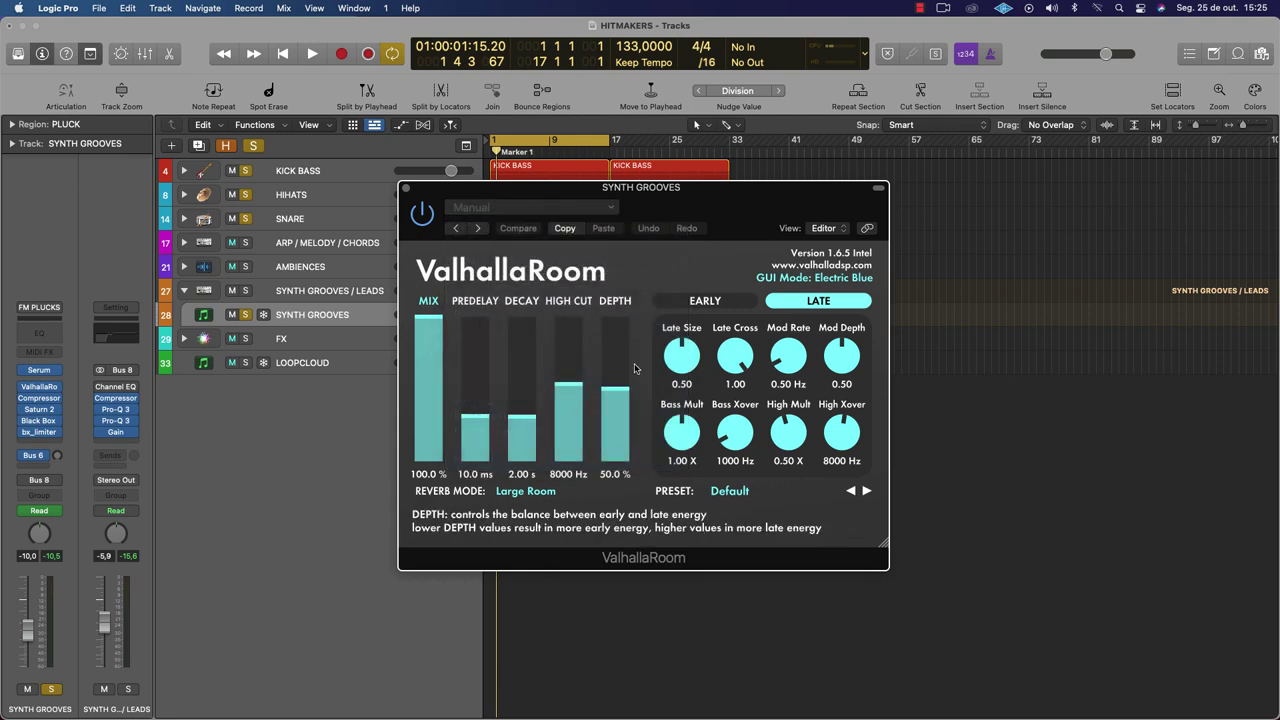
pyautogui.click(745, 491)
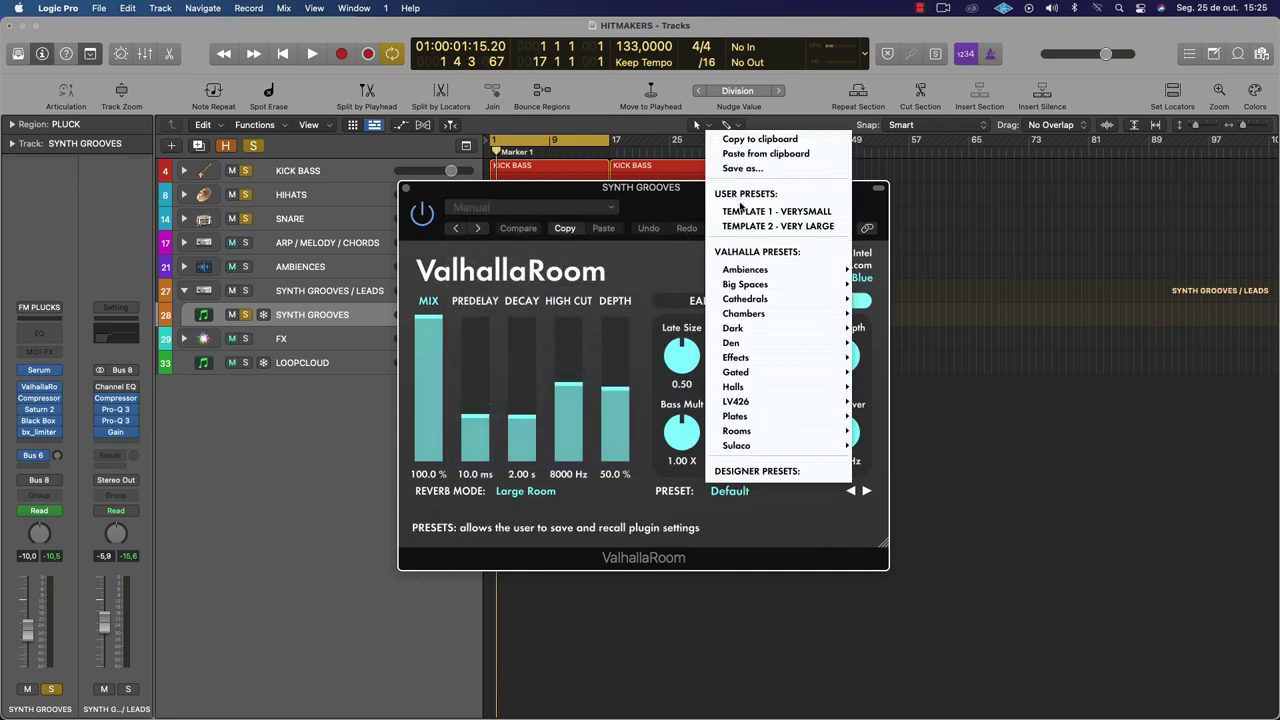
pyautogui.click(740, 213)
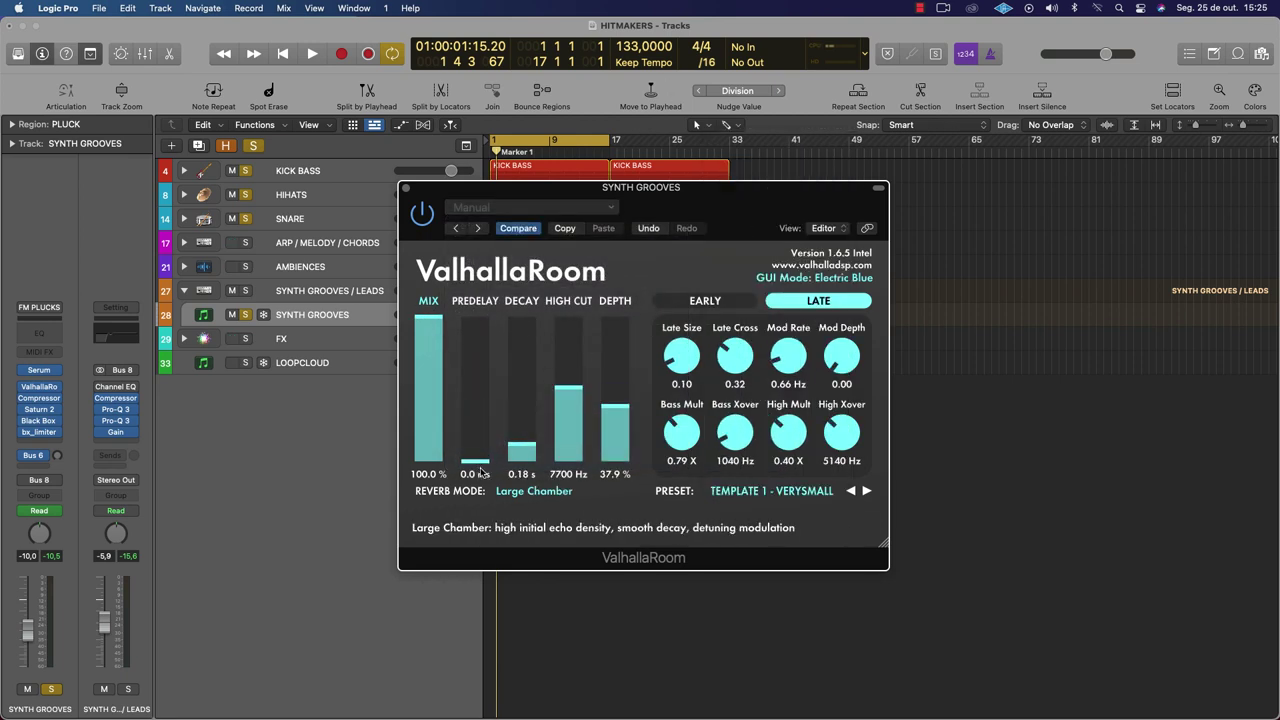
# Set the ValhallaRoom mix to 13.6 % and decay to 1.23 s while auditioning the loop, and close the plug-in
pyautogui.moveTo(429, 440)
pyautogui.mouseDown()
pyautogui.moveTo(432, 455)
pyautogui.moveTo(433, 357)
pyautogui.moveTo(437, 446)
pyautogui.mouseUp()
pyautogui.press('space')
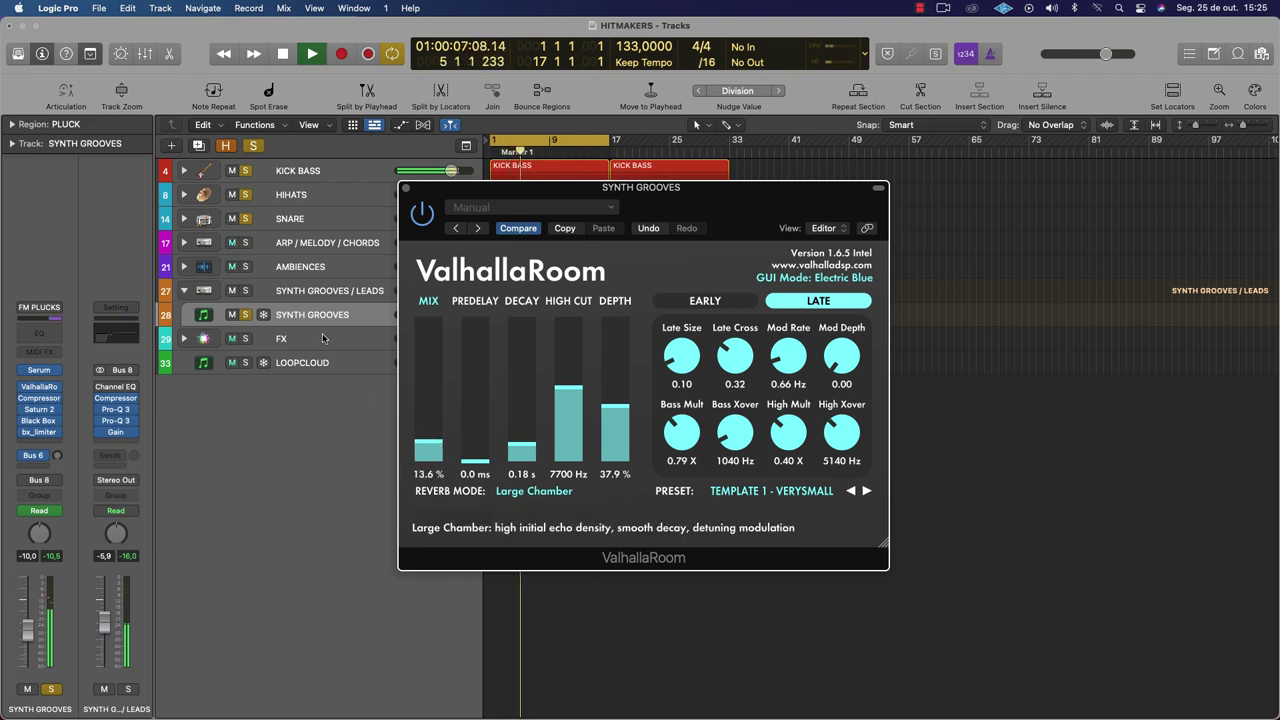
pyautogui.moveTo(522, 445)
pyautogui.mouseDown()
pyautogui.moveTo(533, 413)
pyautogui.moveTo(533, 427)
pyautogui.mouseUp()
pyautogui.press('space')
pyautogui.click(405, 189)
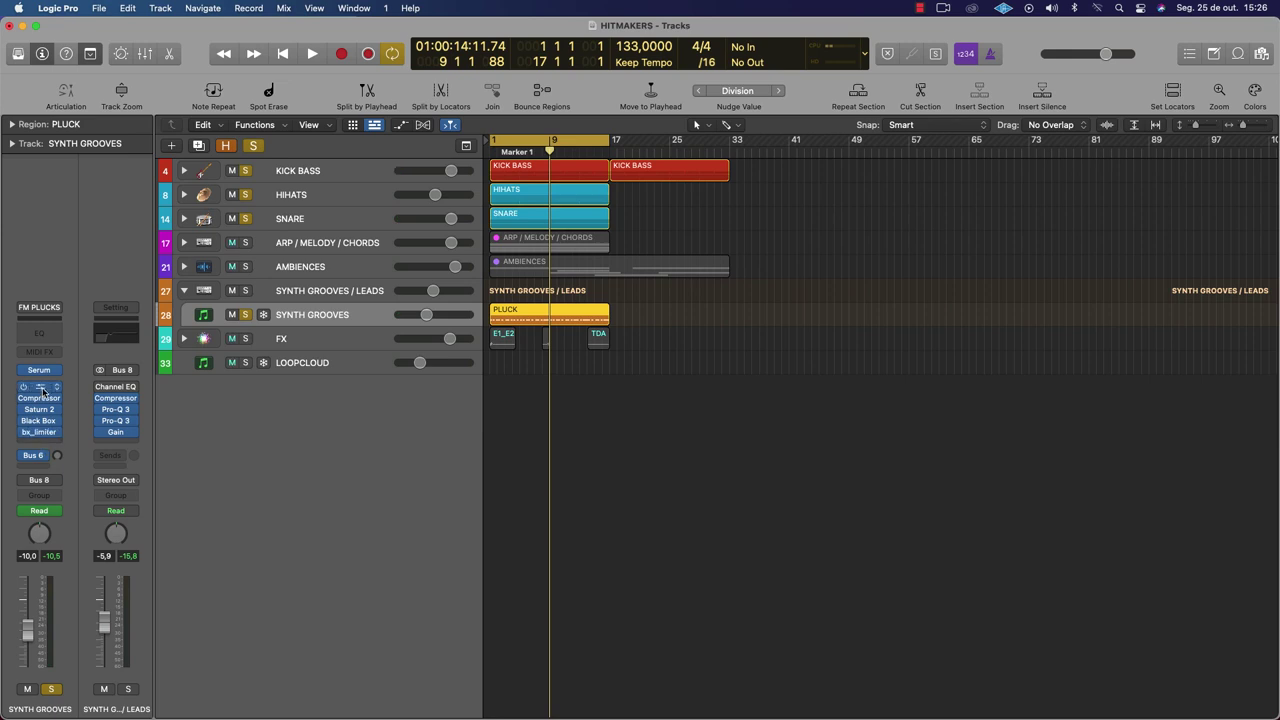
# Swap ValhallaRoom with Black Box in the SYNTH GROOVES insert chain and slightly lower the reverb mix during playback
pyautogui.moveTo(39, 389); pyautogui.dragTo(39, 421)
pyautogui.press('space')
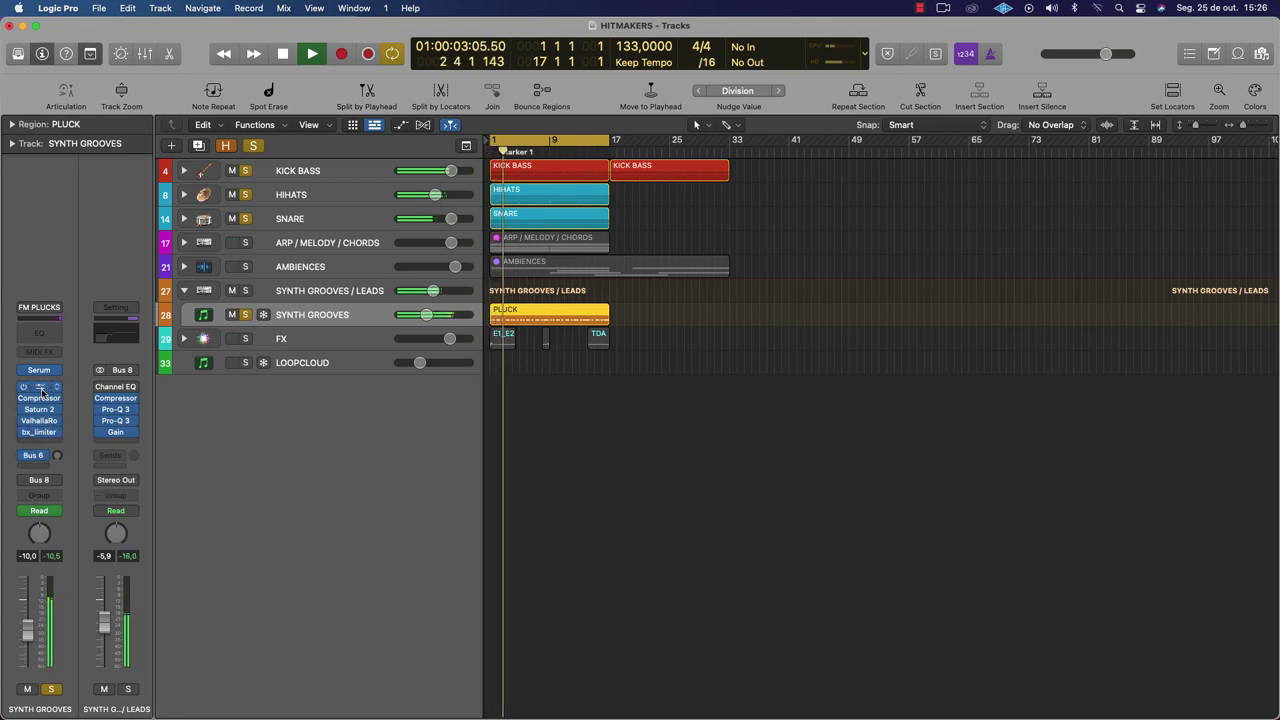
pyautogui.click(39, 420)
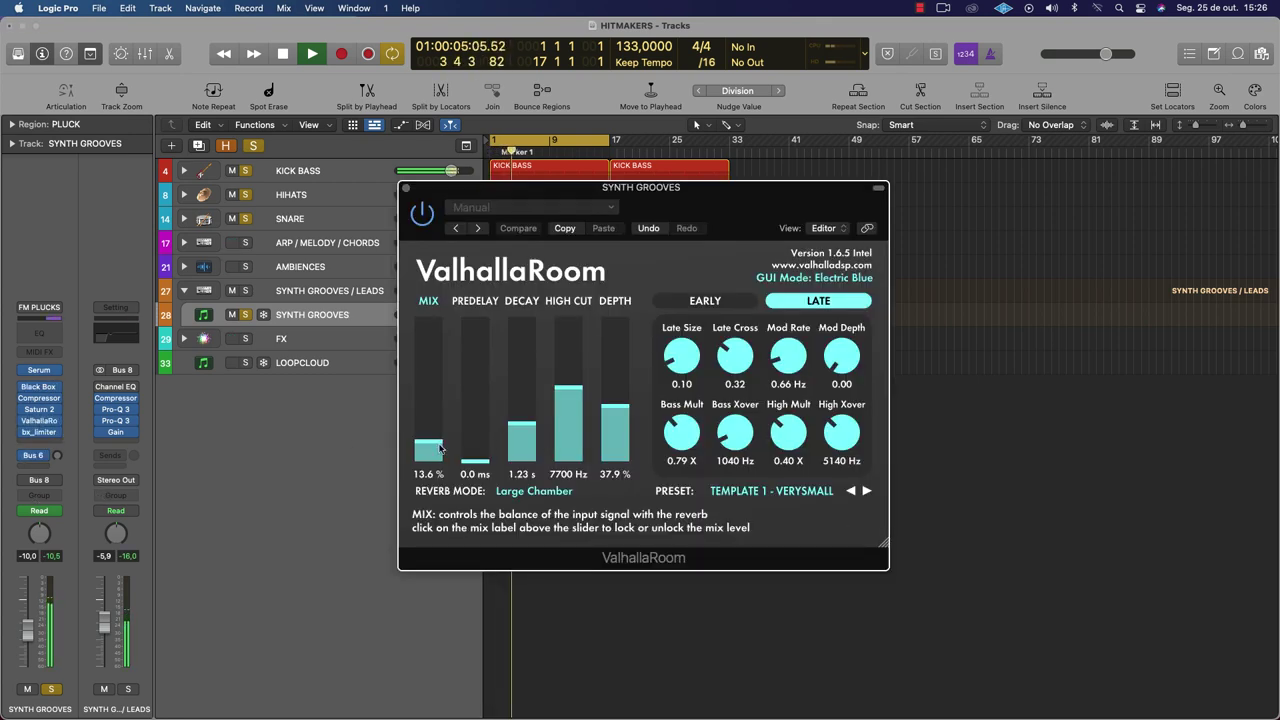
pyautogui.moveTo(431, 449); pyautogui.dragTo(428, 457)
pyautogui.press('space')
pyautogui.click(405, 188)
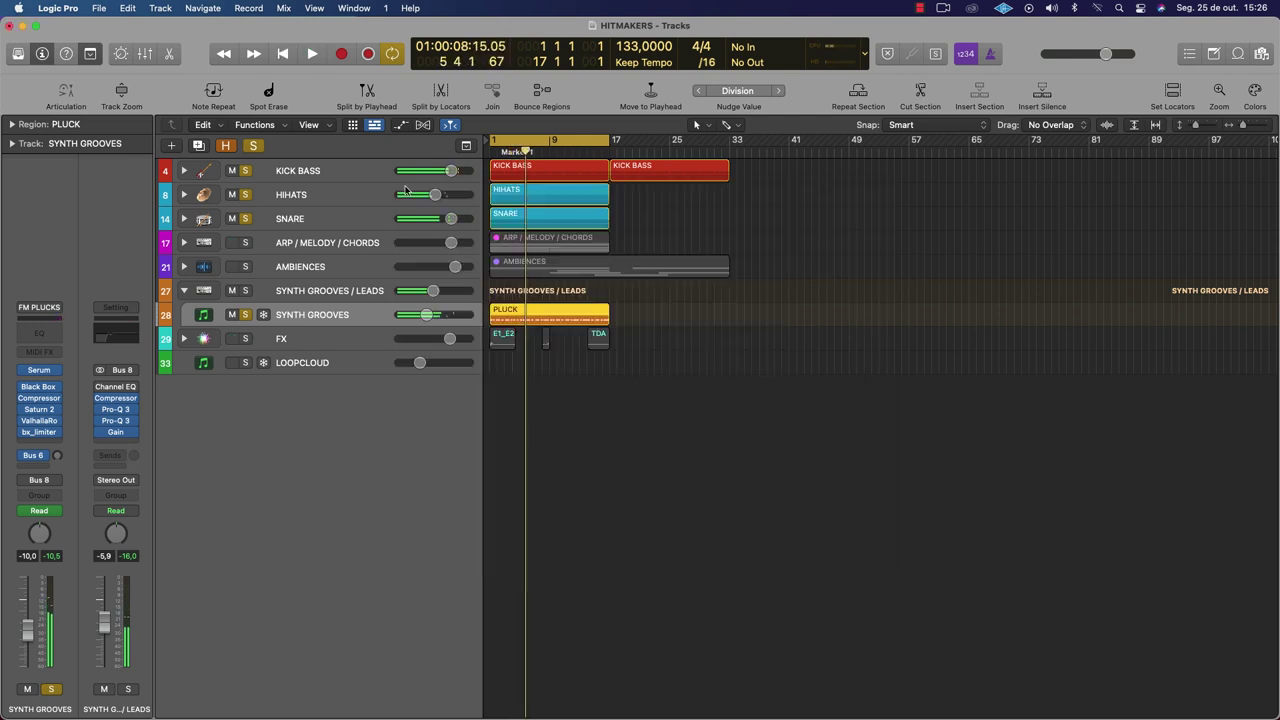
# Open Serum on SYNTH GROOVES, turn on its filter, and load the digital wavetable Harmonic Subtle in oscillator A
pyautogui.click(40, 370)
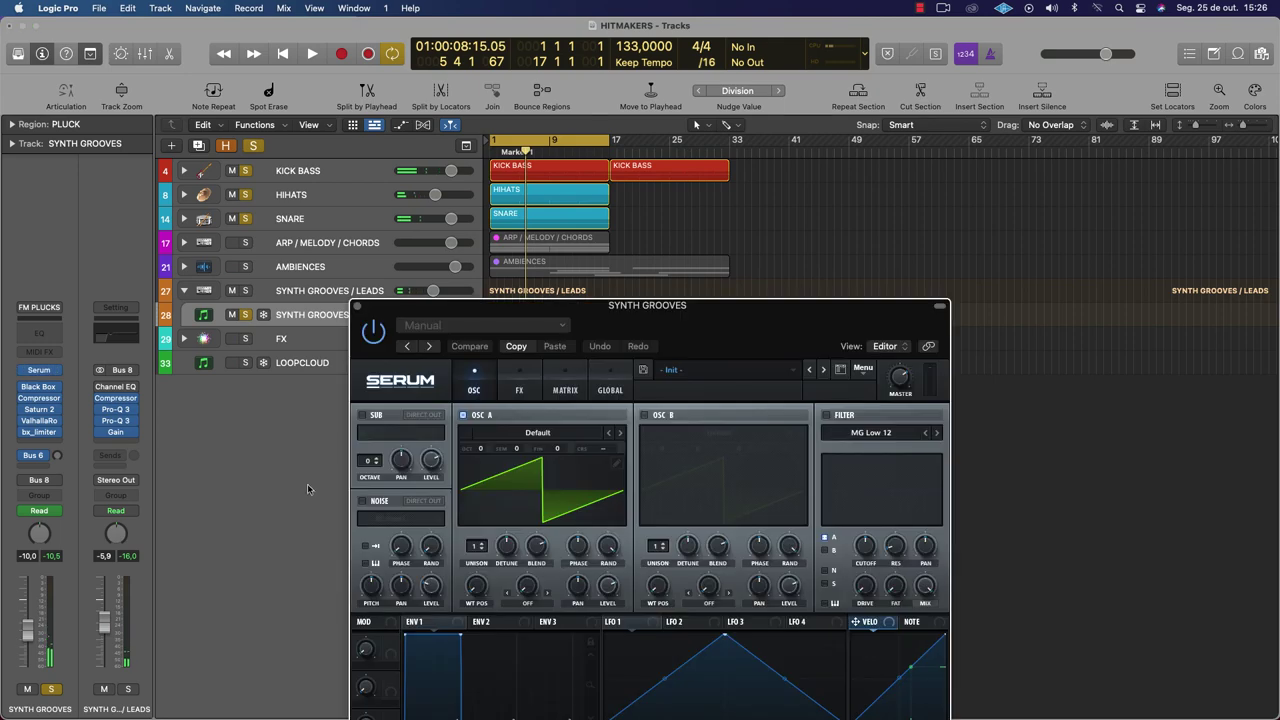
pyautogui.moveTo(630, 314); pyautogui.dragTo(462, 94)
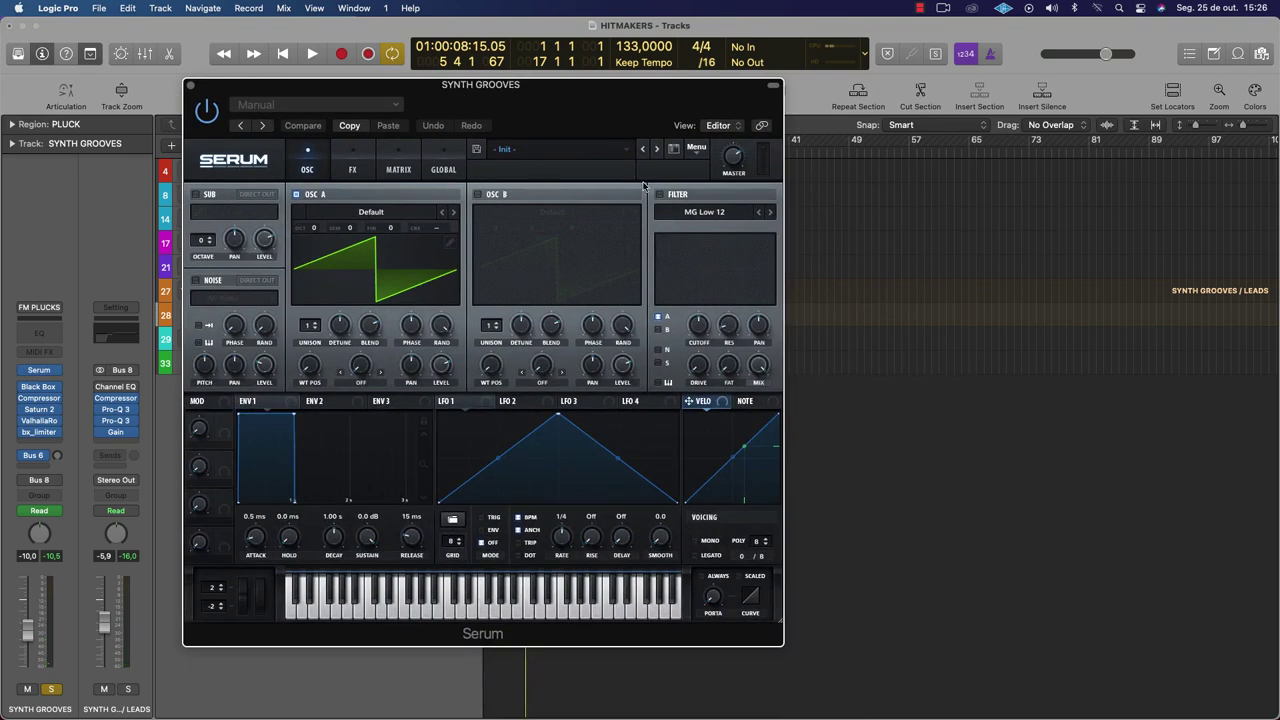
pyautogui.click(659, 195)
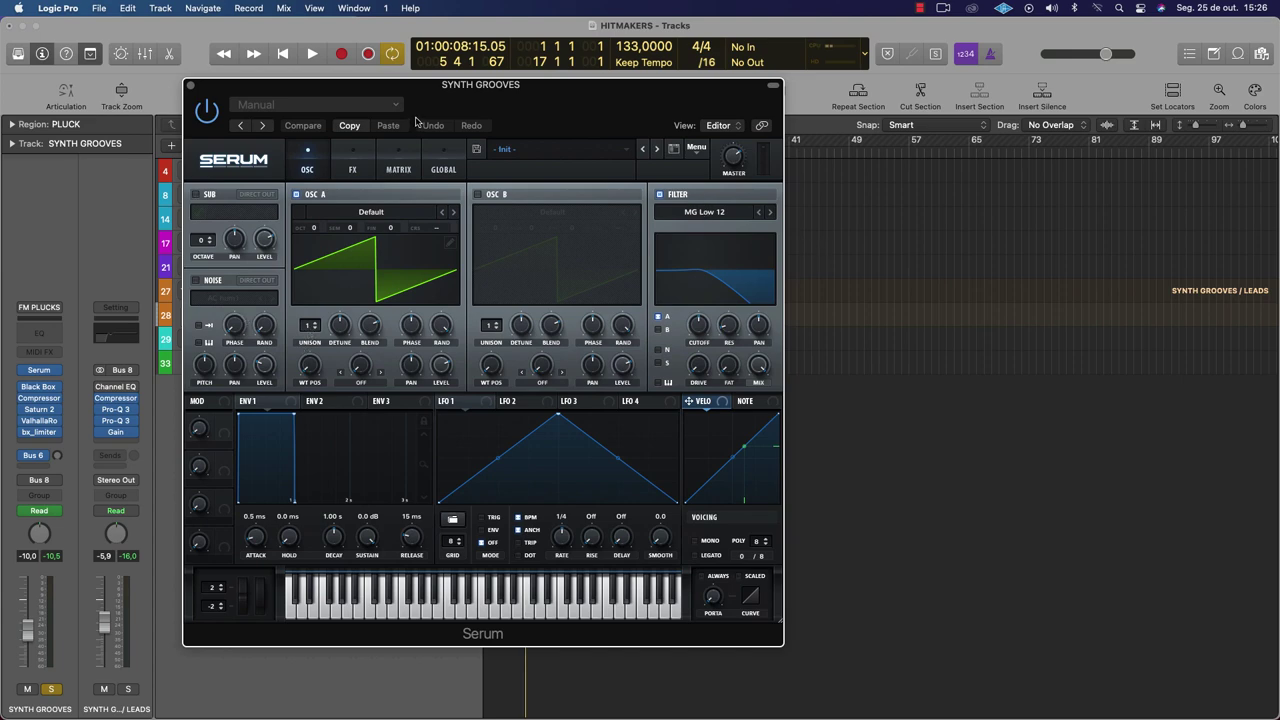
pyautogui.moveTo(436, 96); pyautogui.dragTo(496, 97)
pyautogui.click(424, 218)
pyautogui.moveTo(431, 294)
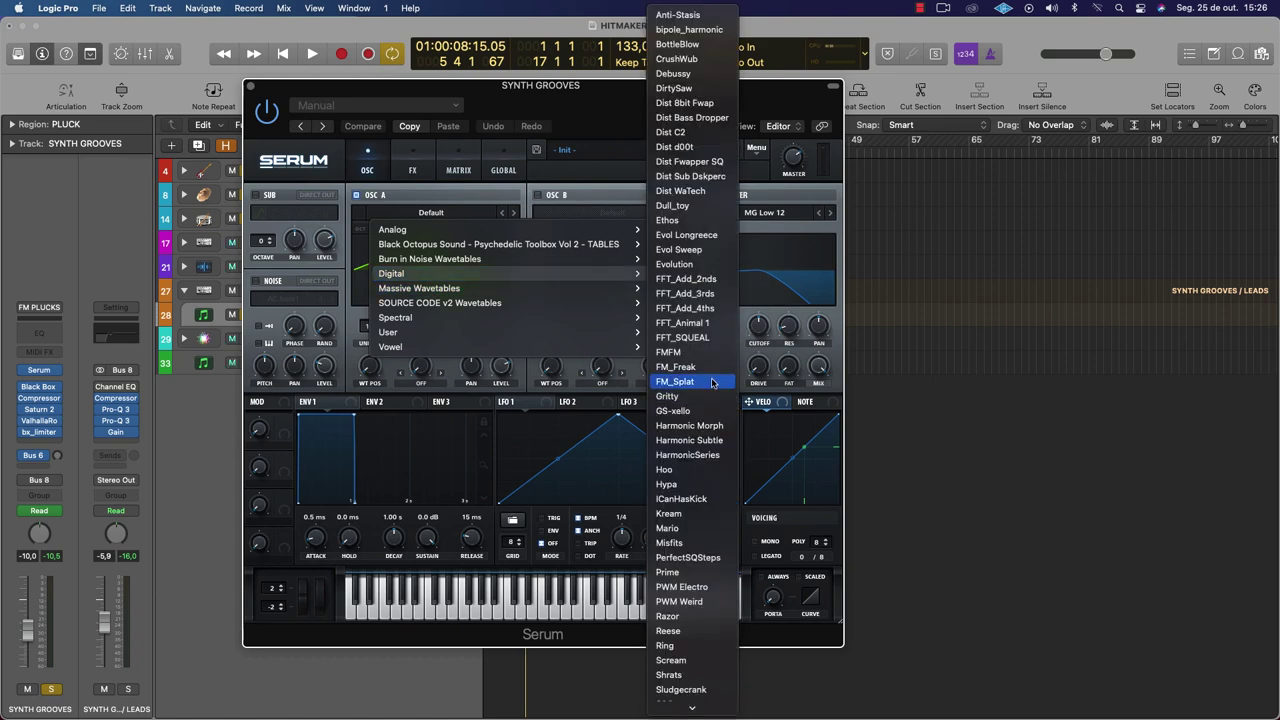
pyautogui.click(698, 441)
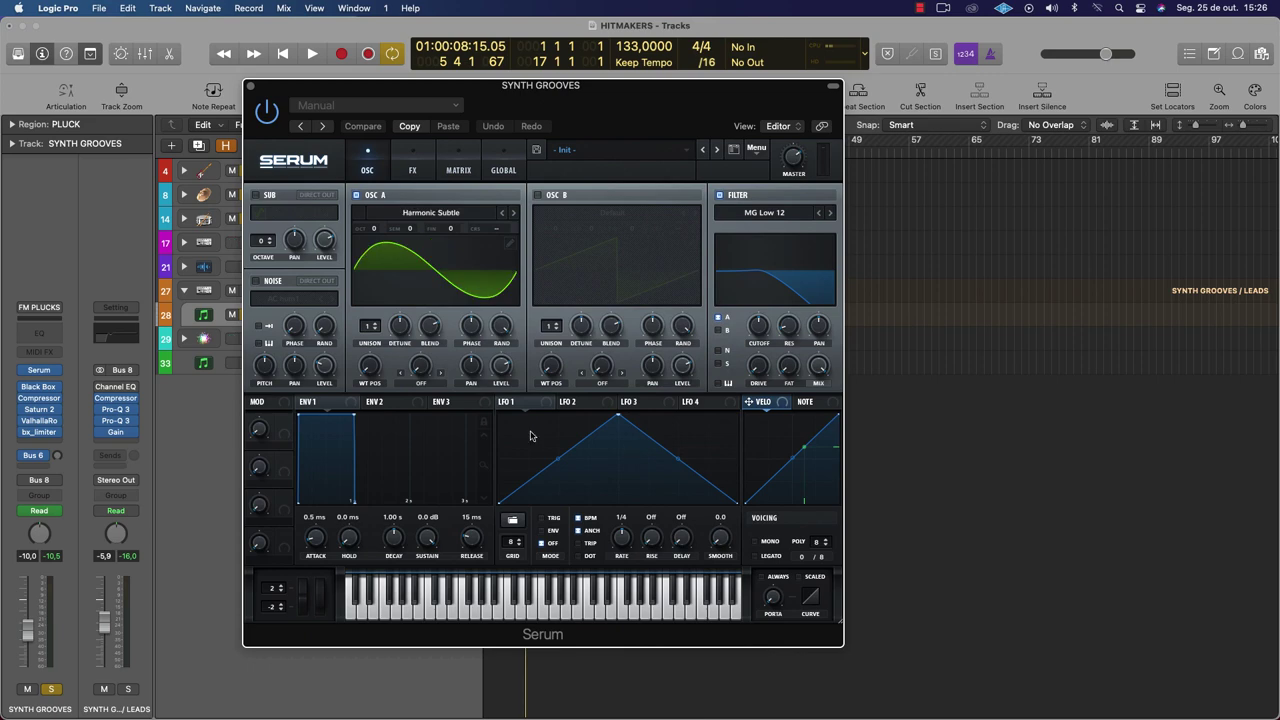
# Lower oscillator A to octave -1 and raise the filter cutoff while auditioning the loop
pyautogui.press('space')
pyautogui.moveTo(372, 377); pyautogui.dragTo(369, 250)
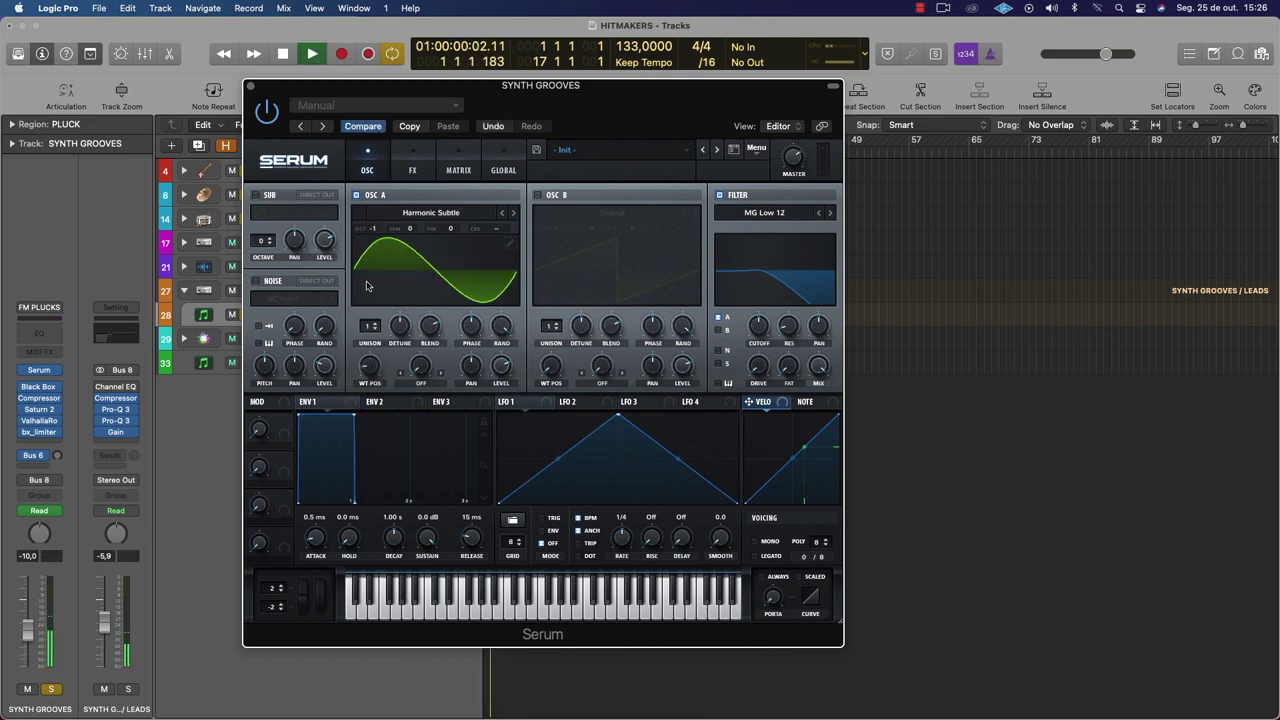
pyautogui.moveTo(759, 325); pyautogui.dragTo(760, 290)
pyautogui.press('space')
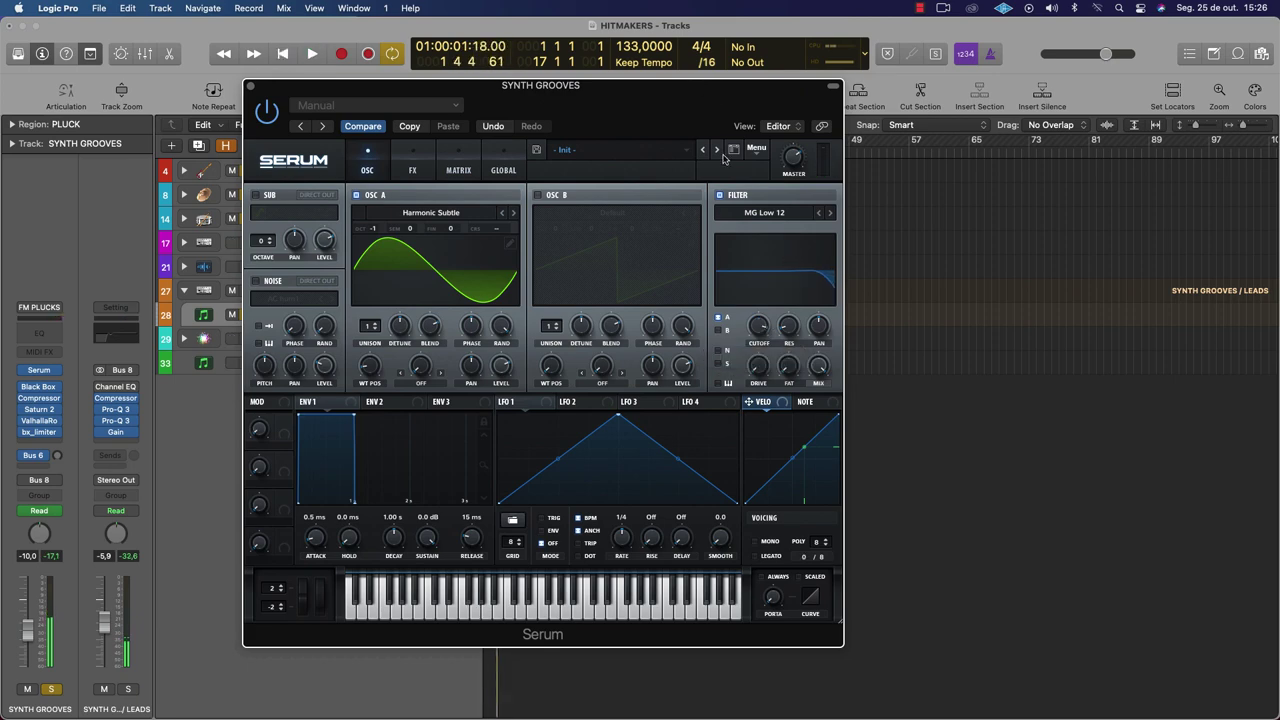
# Try higher wavetable positions on oscillator A's Harmonic Subtle table while auditioning the loop
pyautogui.moveTo(384, 381); pyautogui.dragTo(367, 290)
pyautogui.press('space')
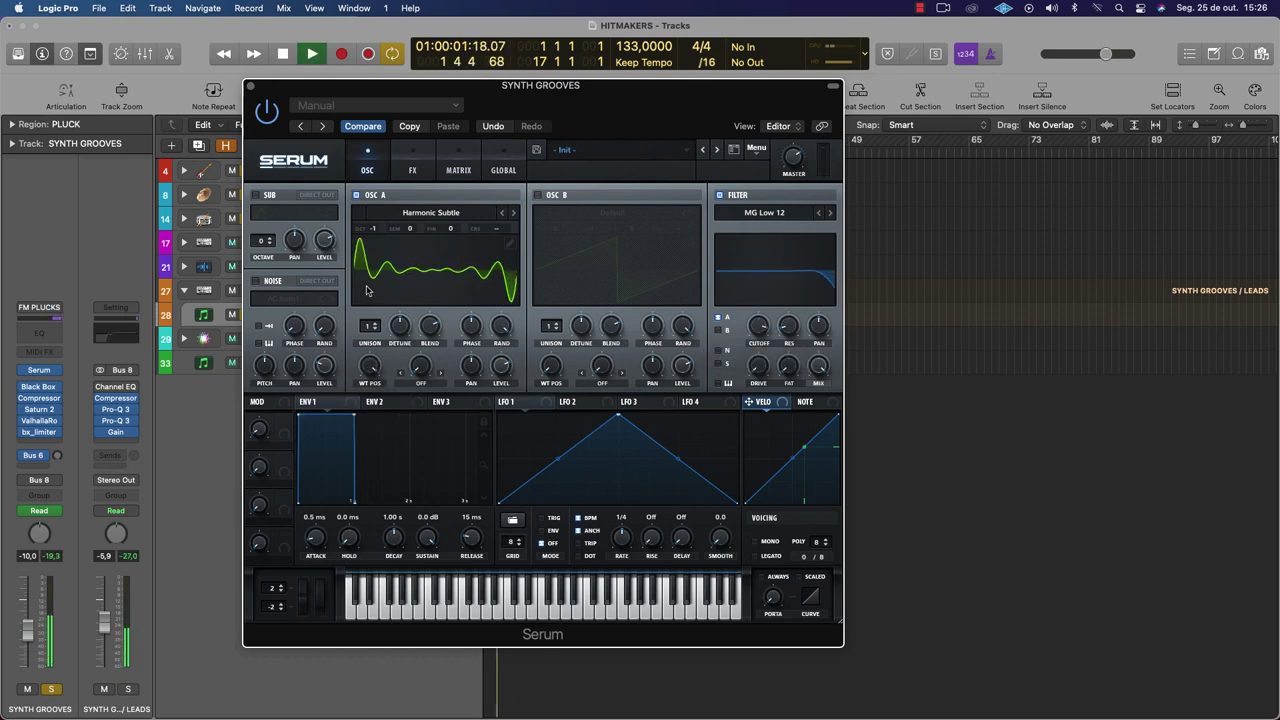
pyautogui.moveTo(369, 366); pyautogui.dragTo(370, 410)
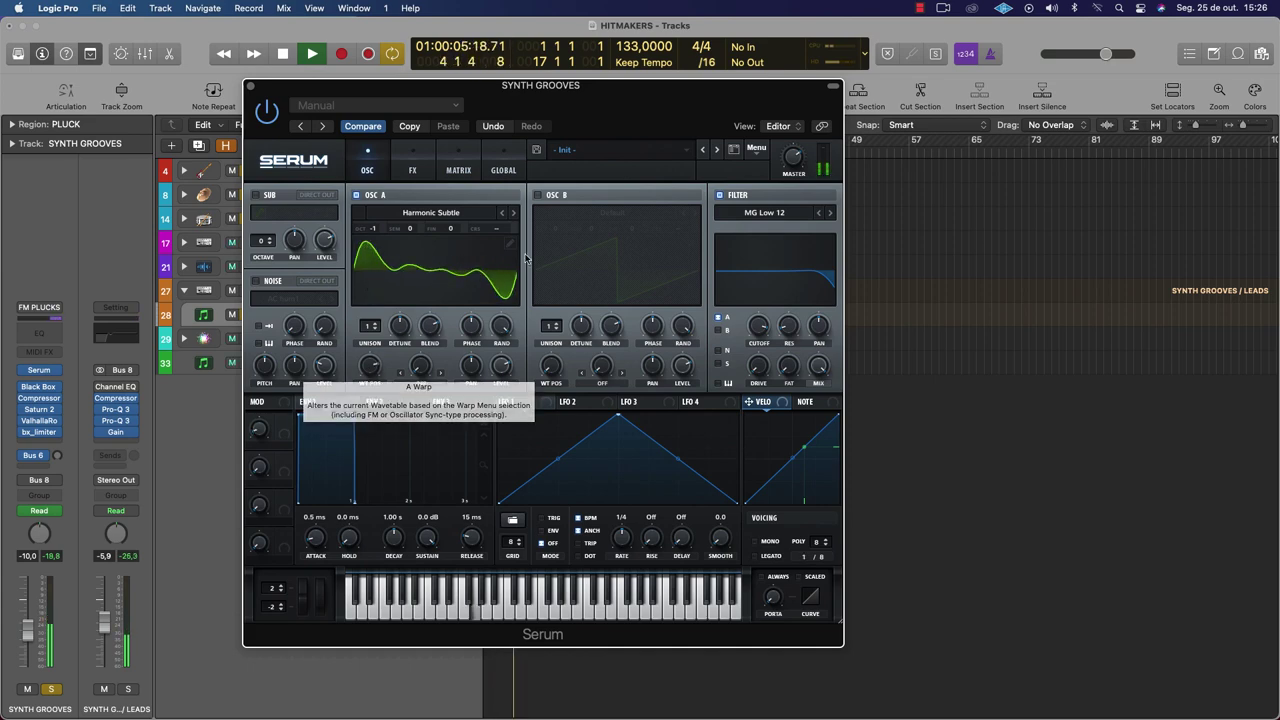
pyautogui.press('space')
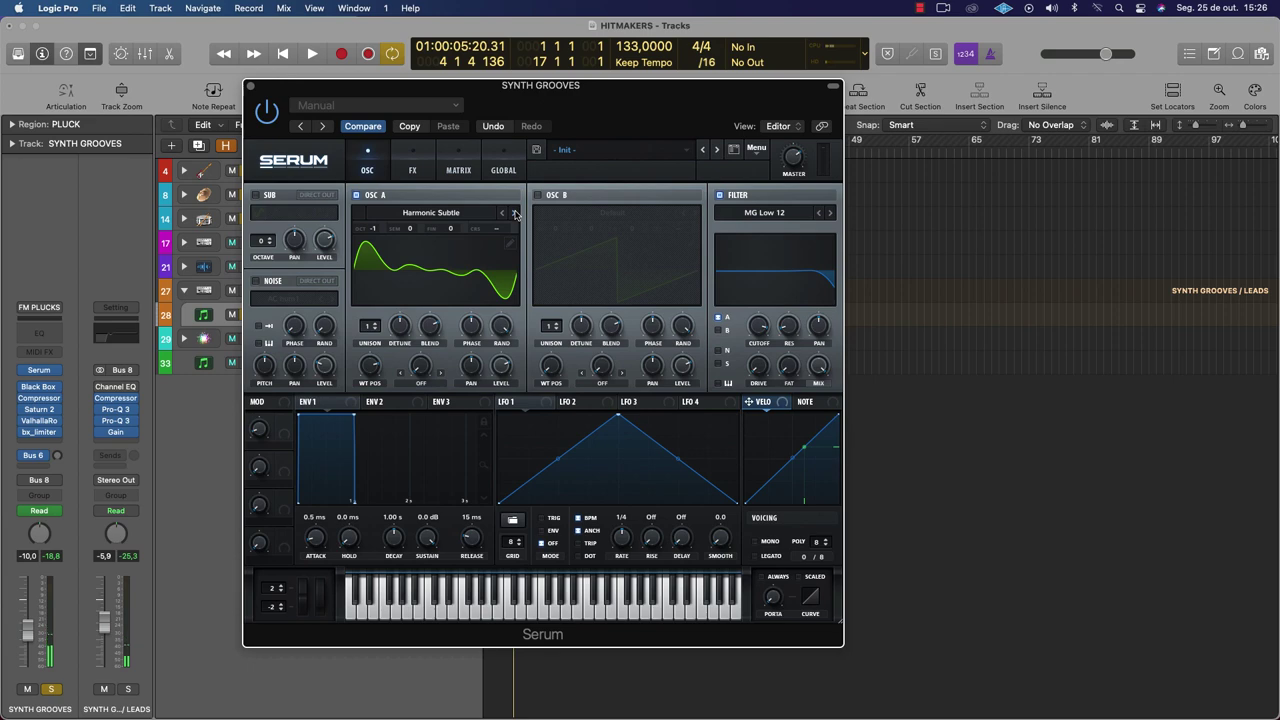
# Try the HarmonicSeries wavetable in oscillator A at wavetable position 9 and start the loop
pyautogui.click(515, 213)
pyautogui.moveTo(375, 370); pyautogui.dragTo(368, 320)
pyautogui.press('space')
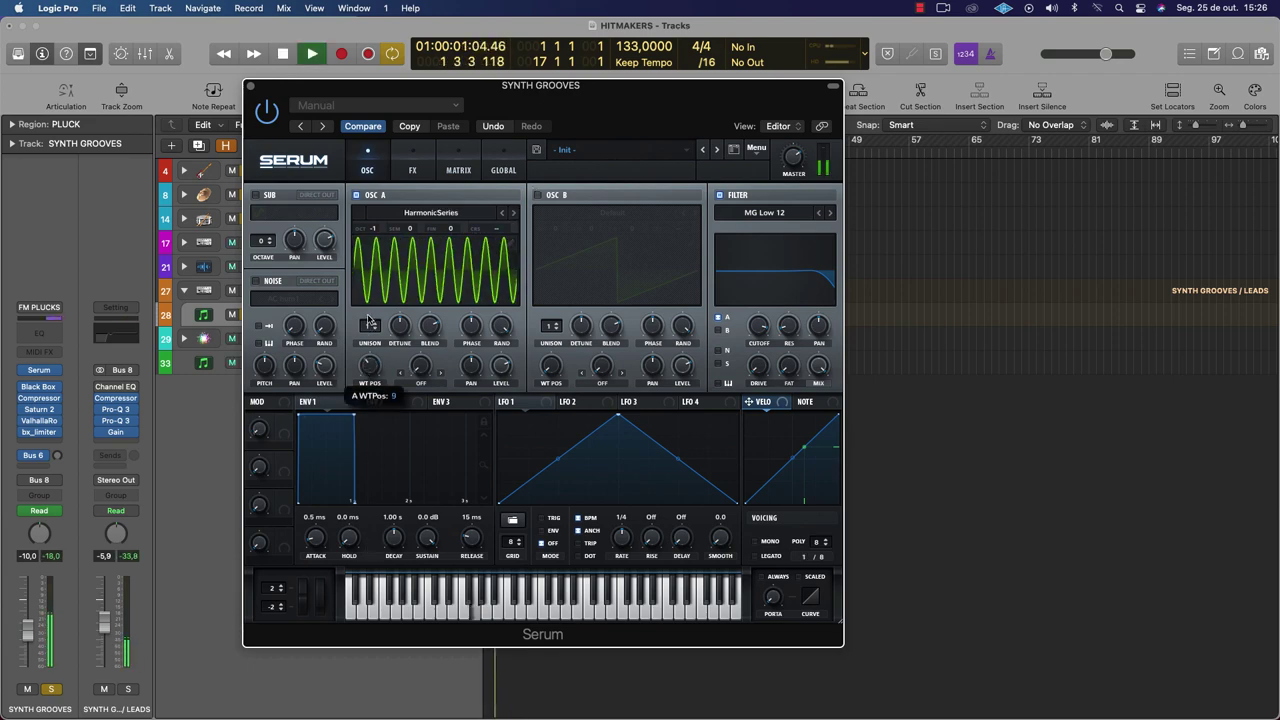
# Audition the digital wavetables from Hoo onward one after another in oscillator A, ending on Razor
pyautogui.click(514, 213)
pyautogui.press('space')
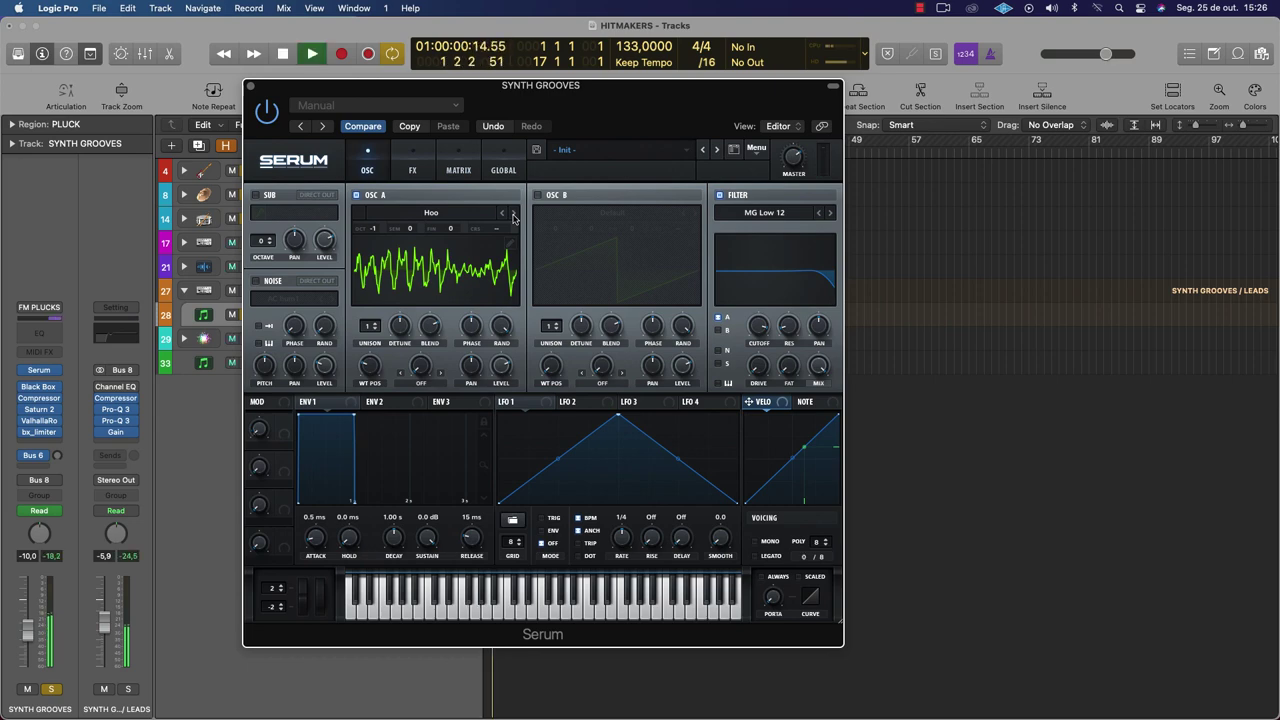
pyautogui.click(514, 214)
pyautogui.click(514, 214)
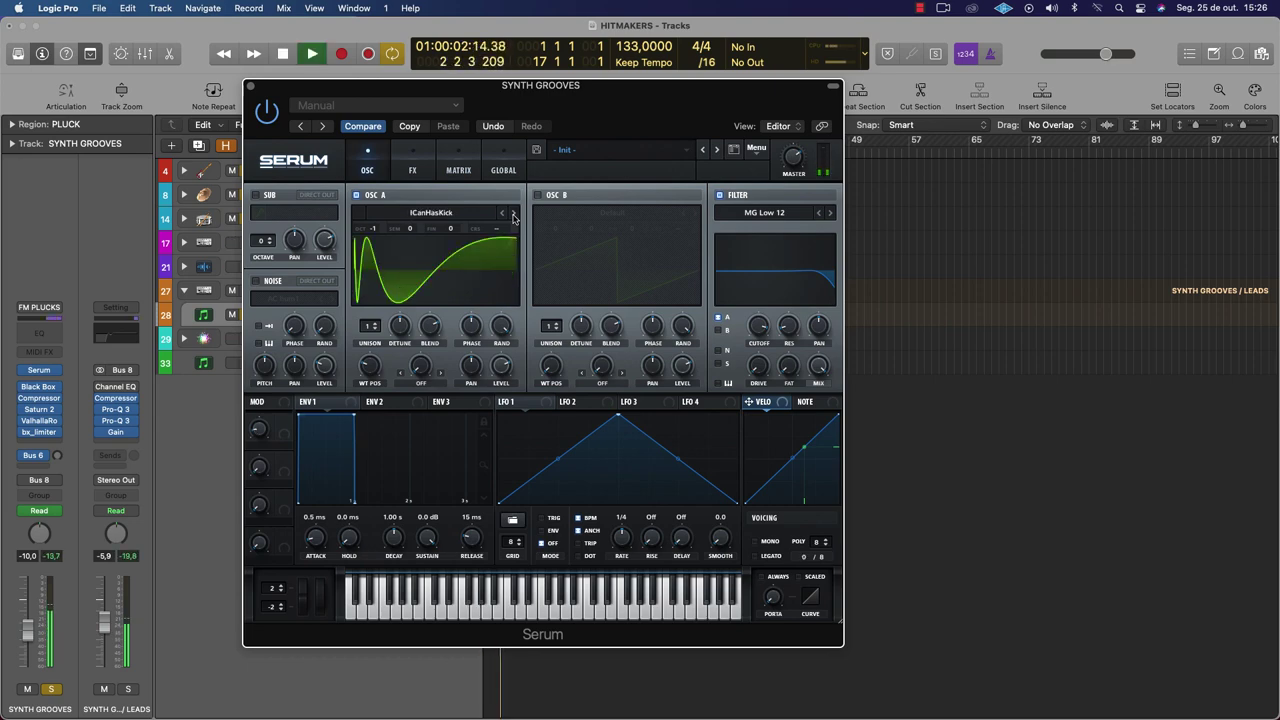
pyautogui.click(514, 214)
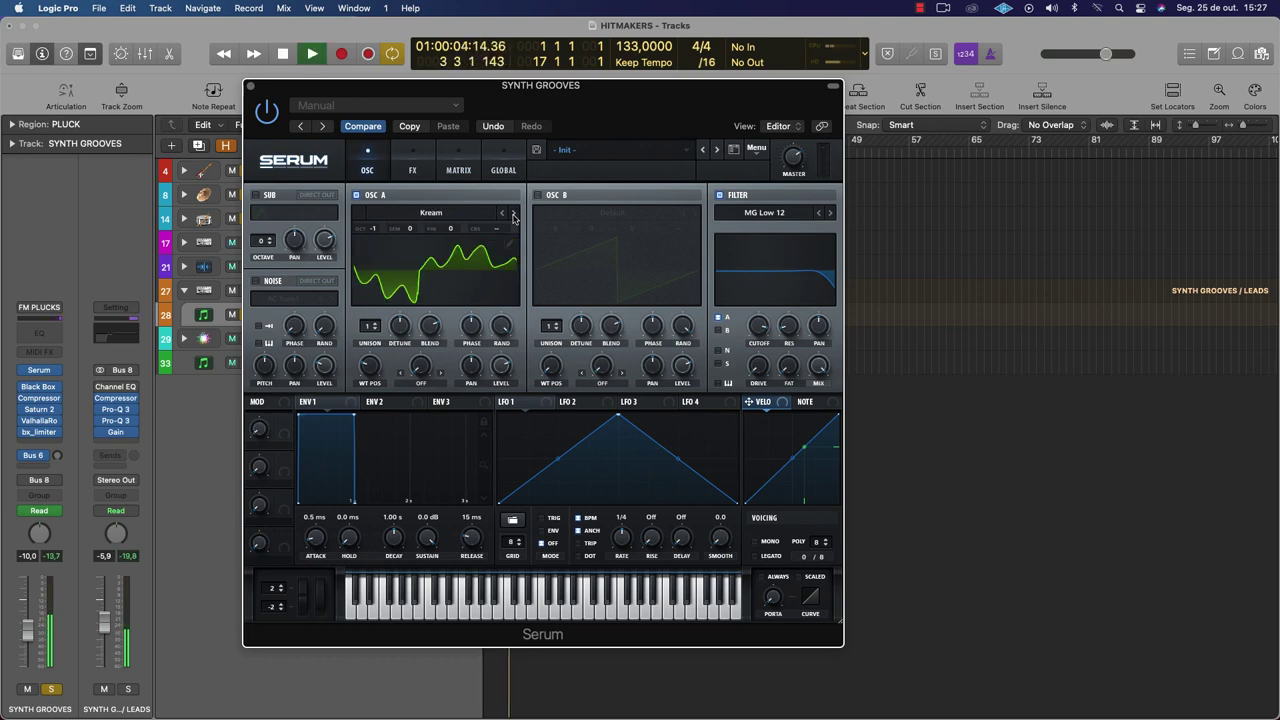
pyautogui.click(514, 214)
pyautogui.click(514, 214)
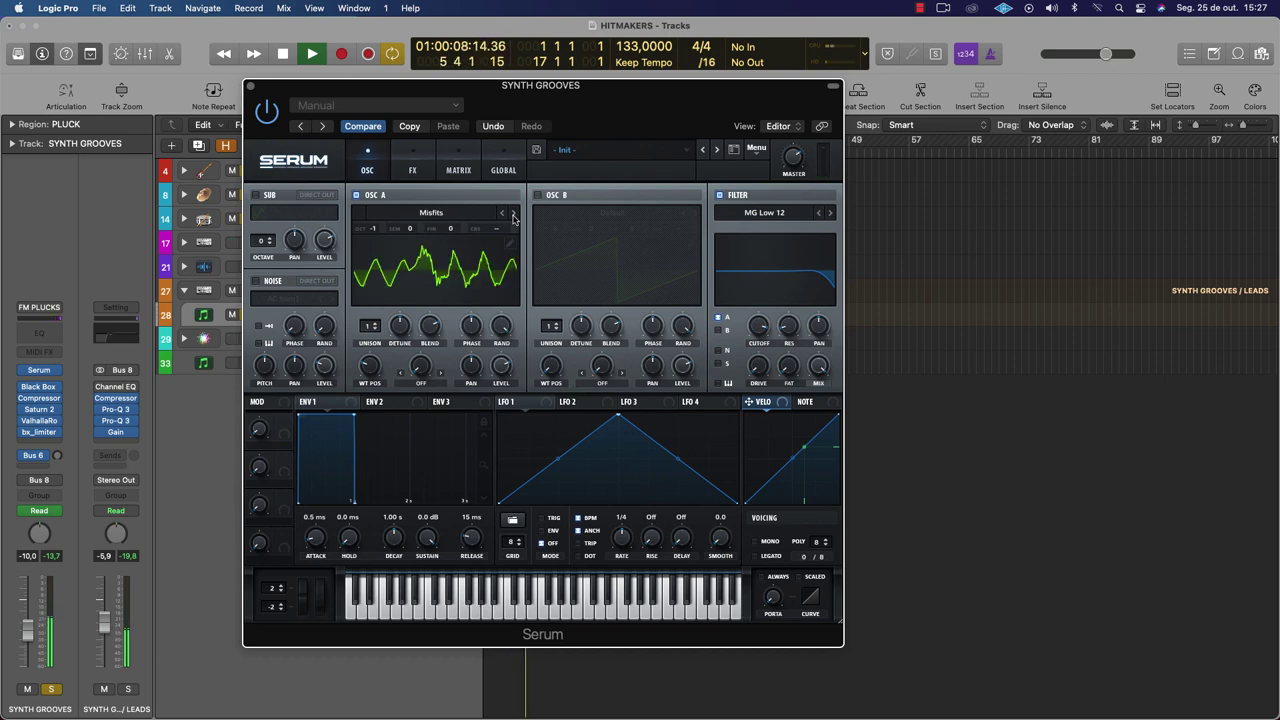
pyautogui.click(514, 214)
pyautogui.click(514, 214)
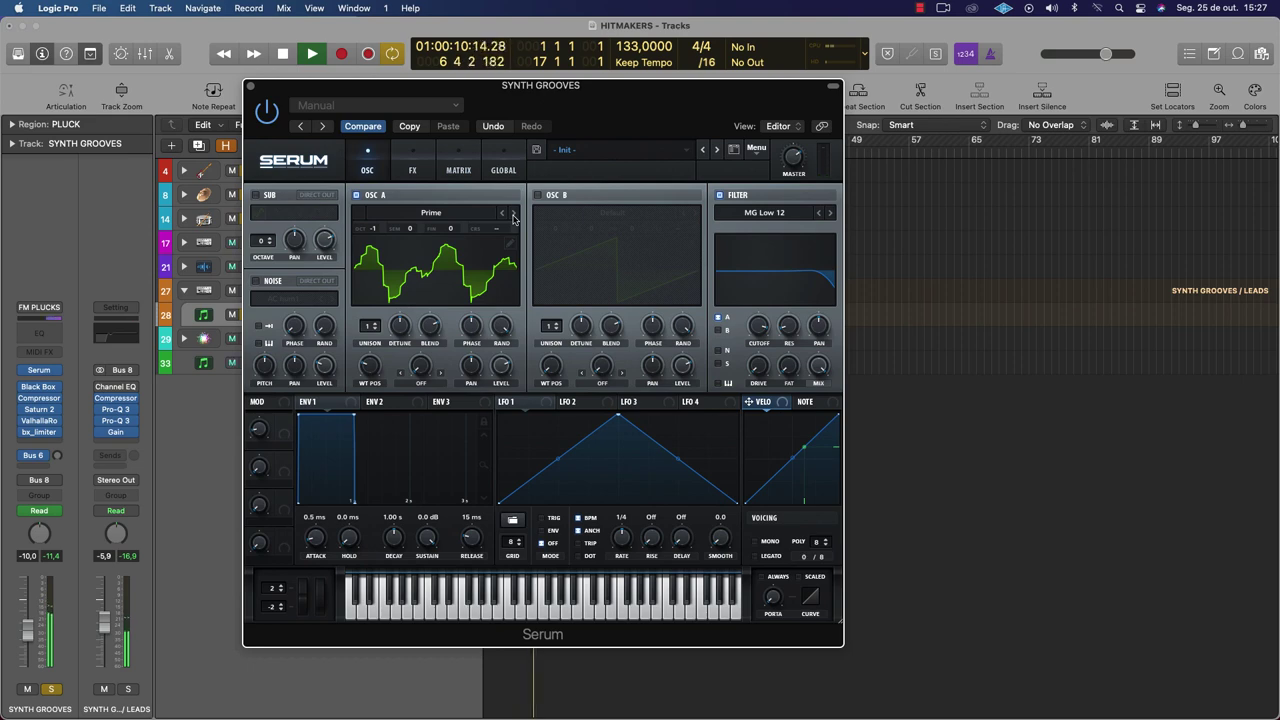
pyautogui.click(514, 214)
pyautogui.click(514, 214)
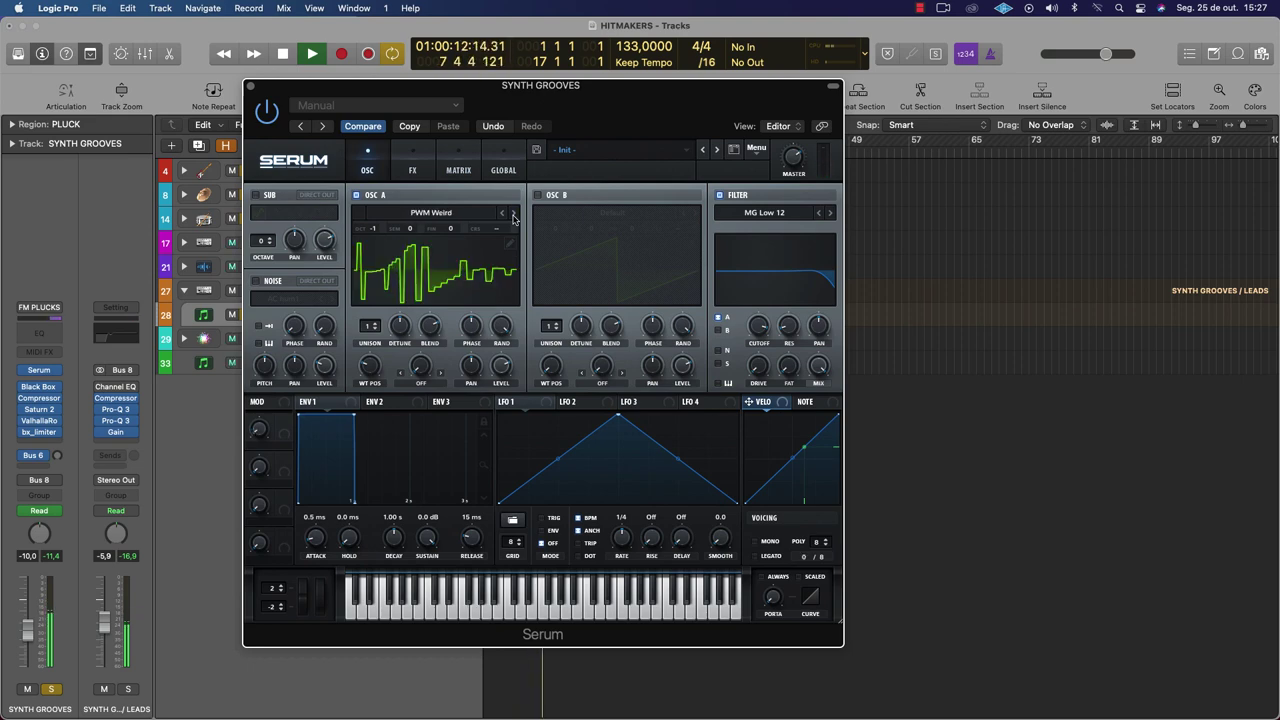
pyautogui.click(514, 214)
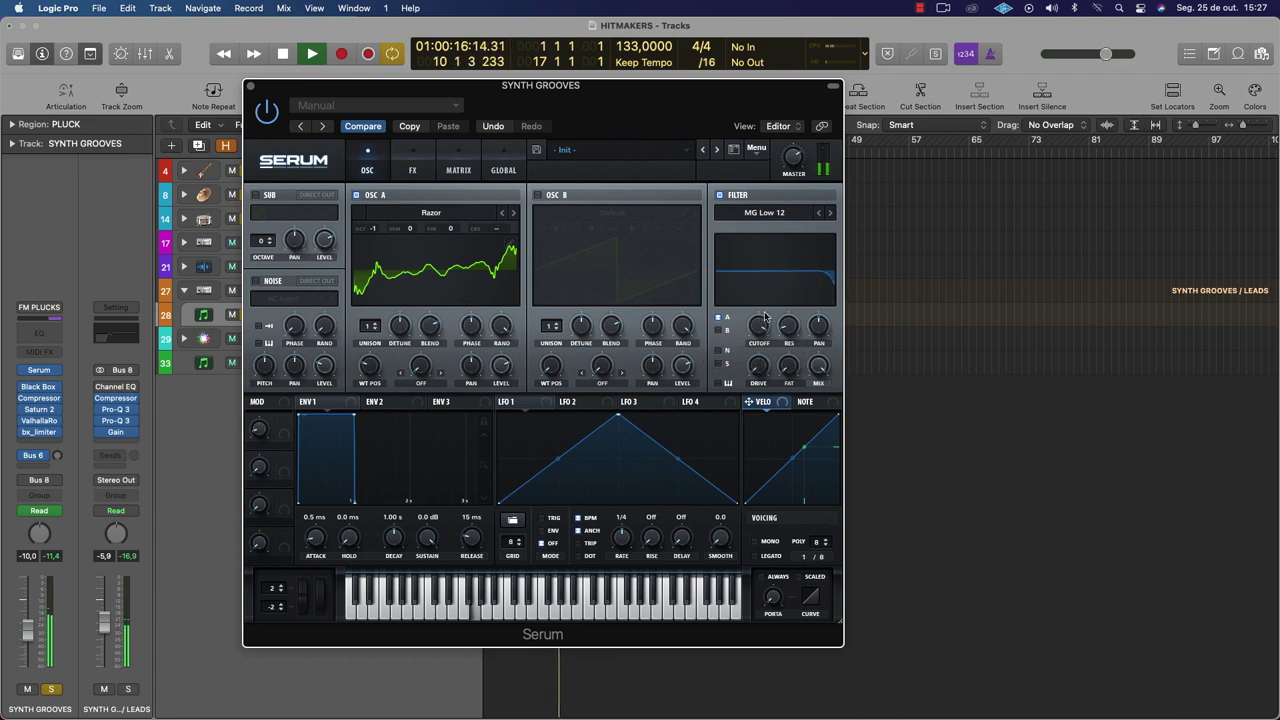
# Shape Envelope 2 with a 773 ms decay and 25.25 % sustain, and assign it to the filter cutoff at 85
pyautogui.click(375, 402)
pyautogui.moveTo(353, 415); pyautogui.dragTo(341, 485)
pyautogui.moveTo(368, 402); pyautogui.dragTo(759, 320)
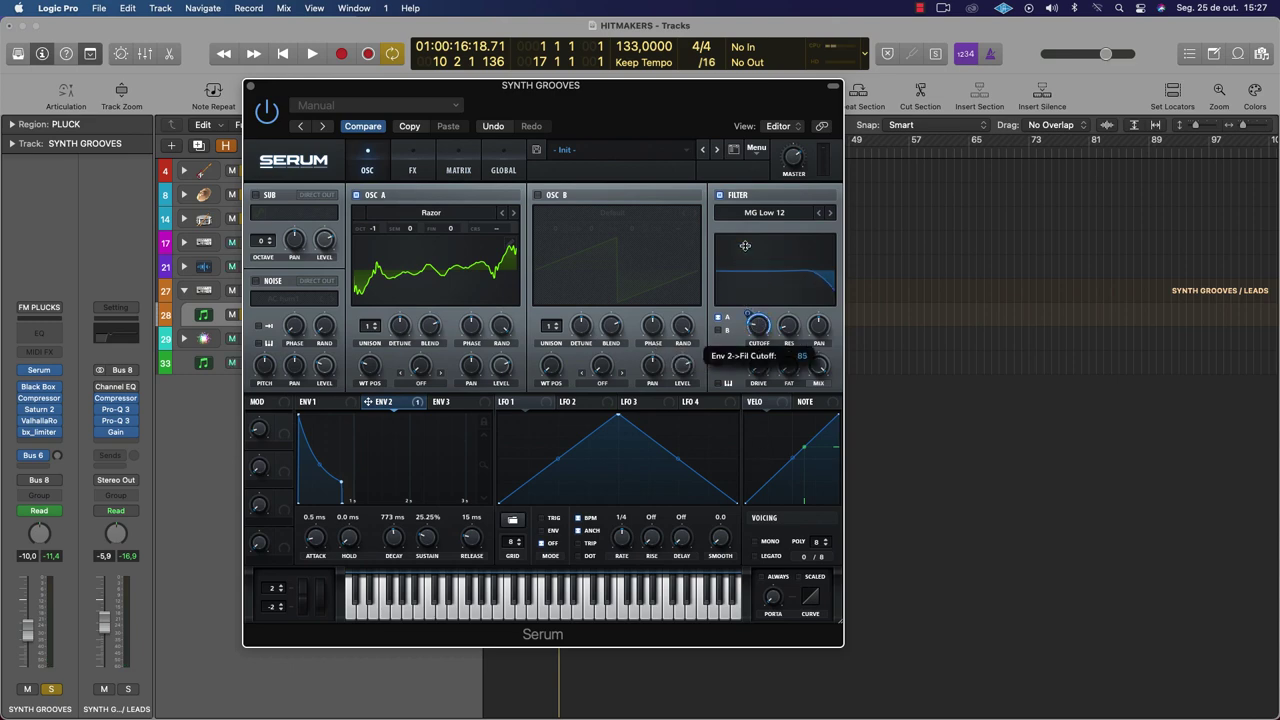
# Lower the base filter cutoff and change the filter type to MG Low 18 while auditioning the loop
pyautogui.press('space')
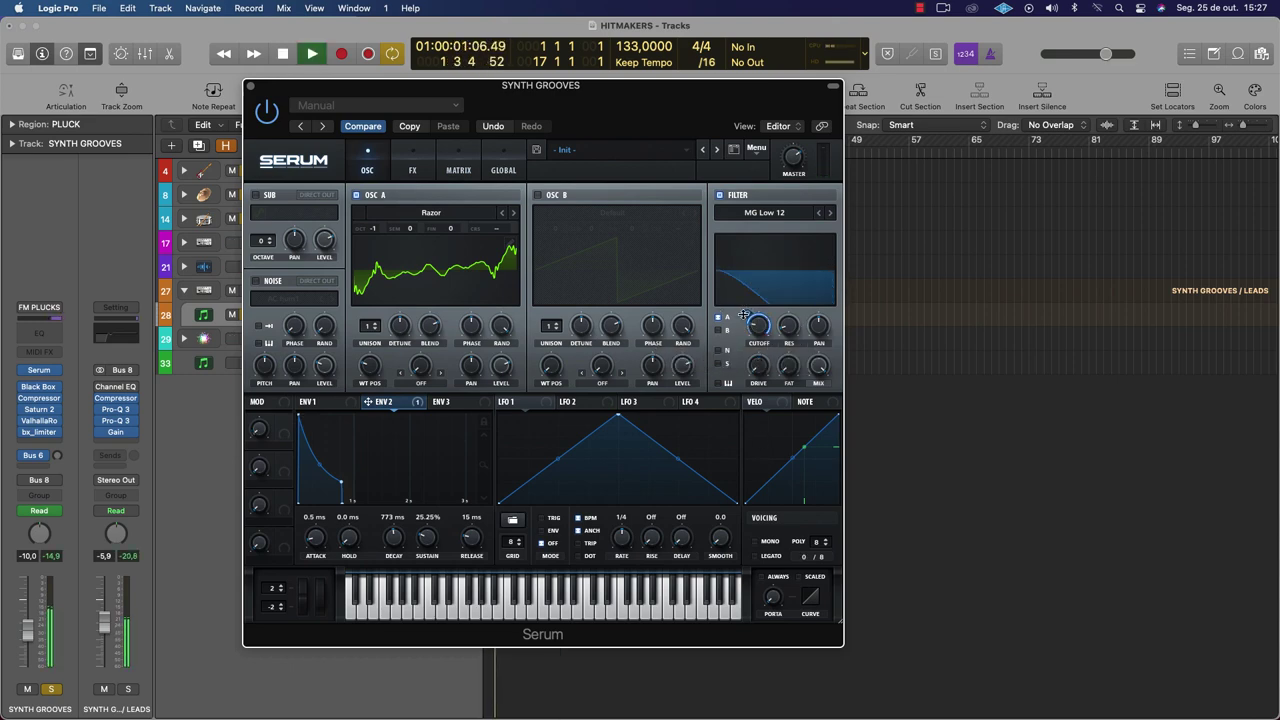
pyautogui.click(829, 212)
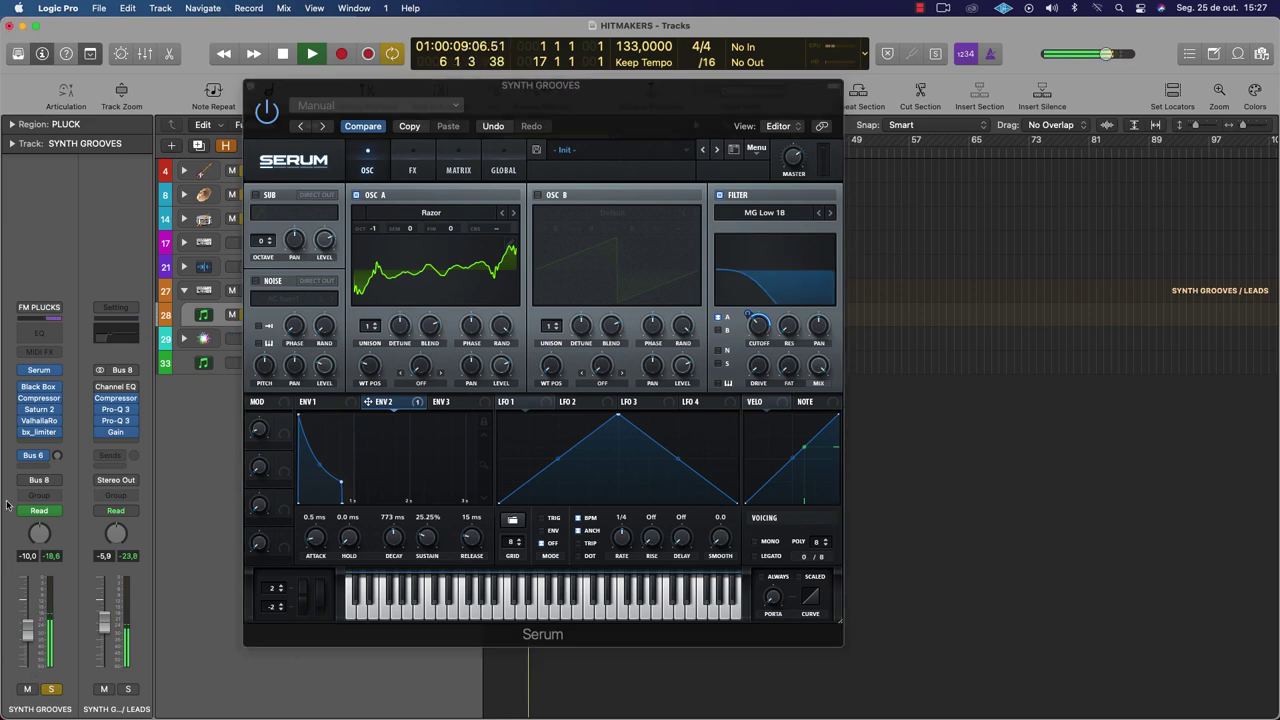
pyautogui.press('space')
# Load the Reese wavetable in oscillator A and set the wavetable position to 17 during playback
pyautogui.click(513, 212)
pyautogui.press('space')
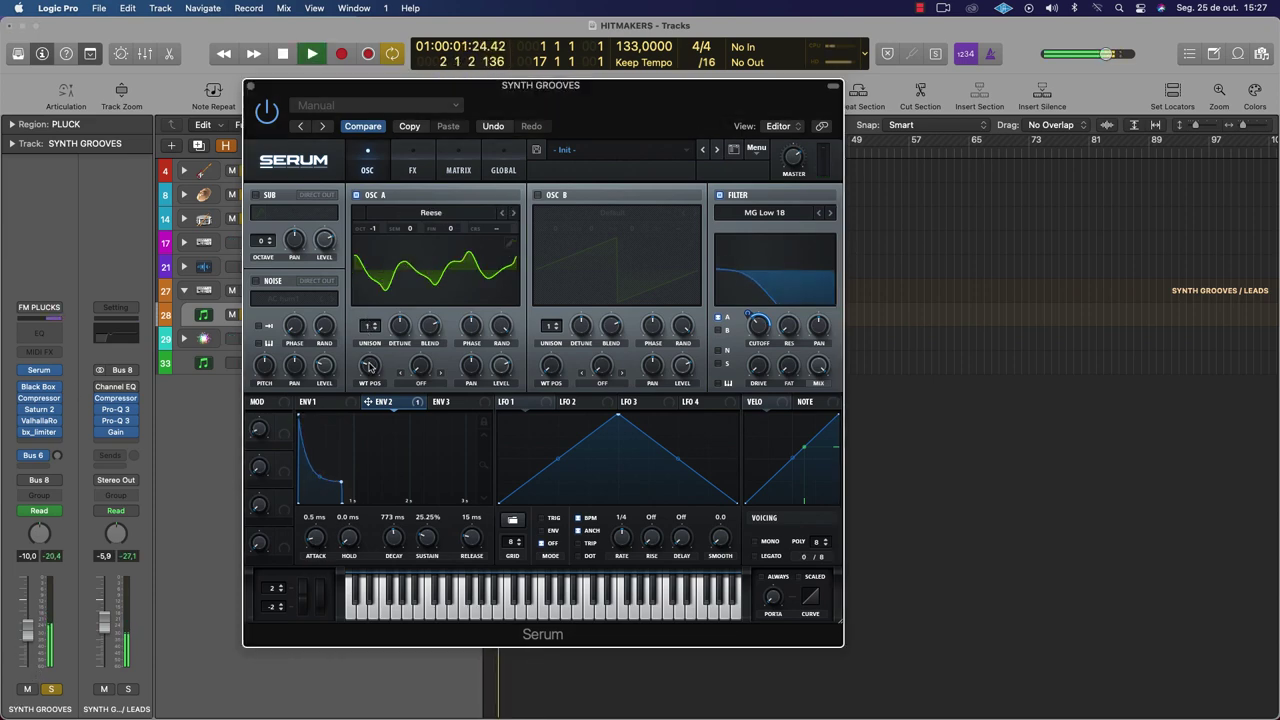
pyautogui.moveTo(369, 366); pyautogui.dragTo(351, 328)
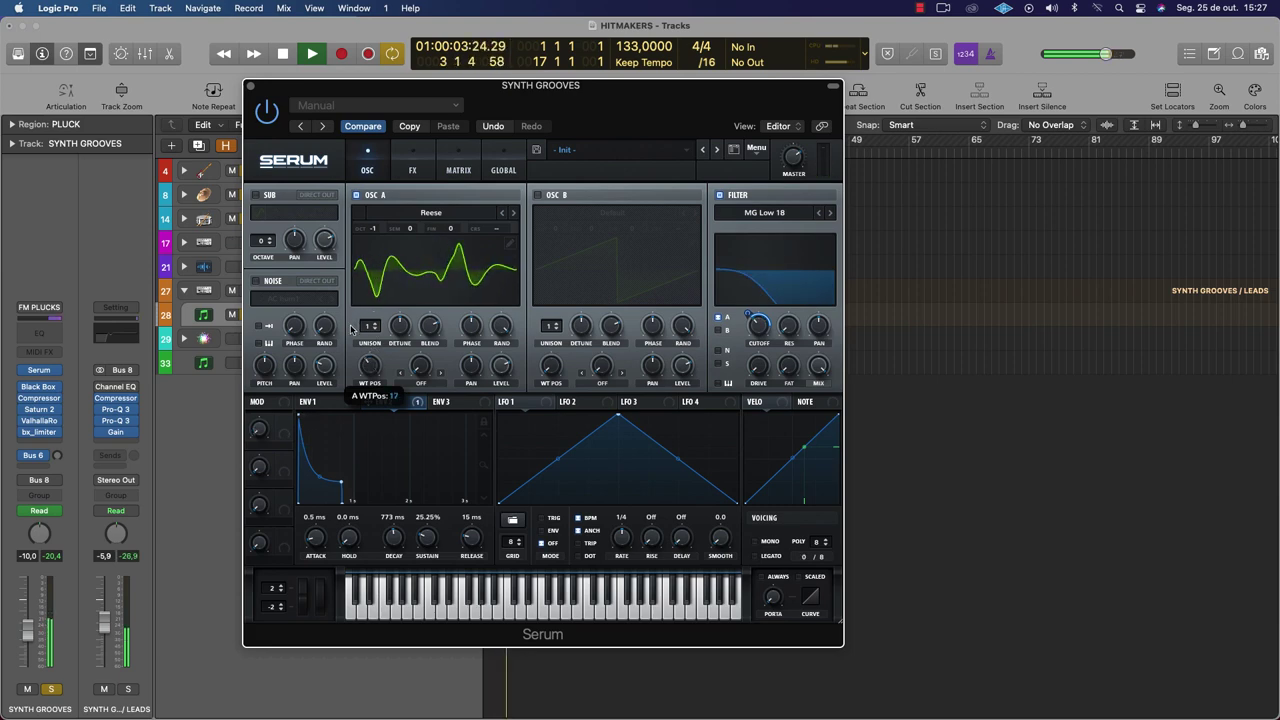
pyautogui.press('space')
# Audition the wavetables from Ring onward in oscillator A during playback and settle on Tigra
pyautogui.click(513, 212)
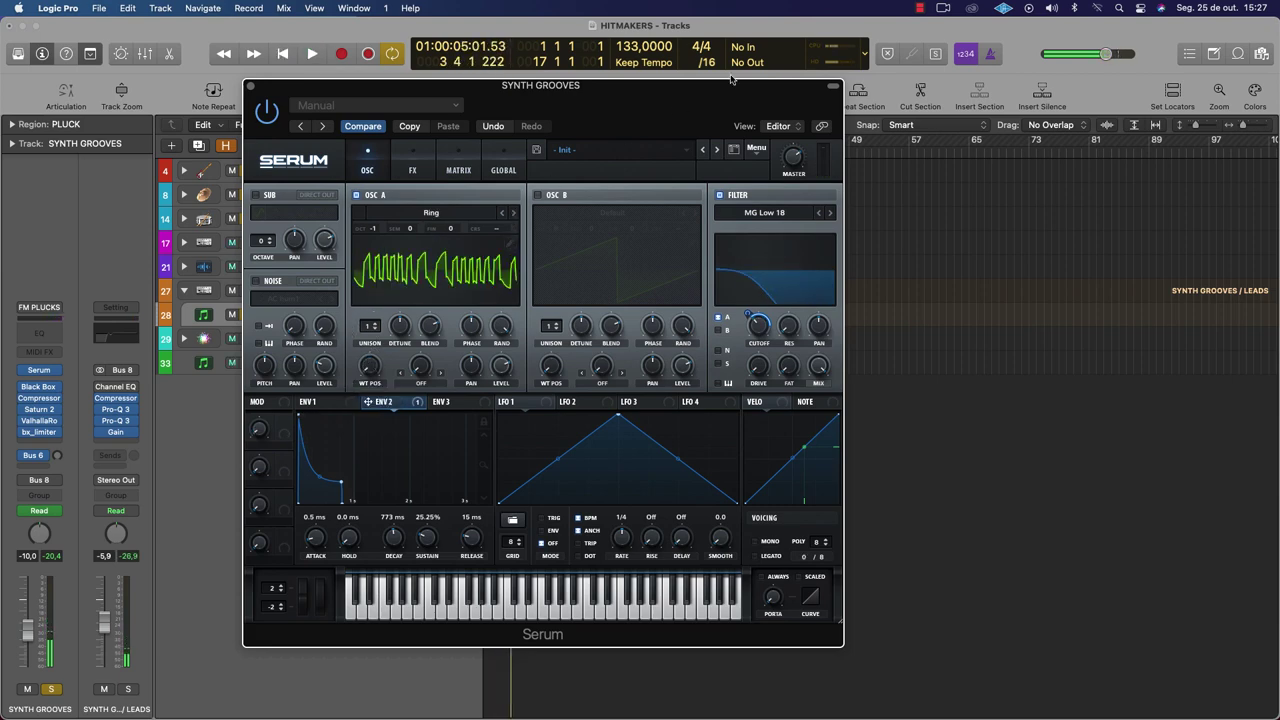
pyautogui.press('space')
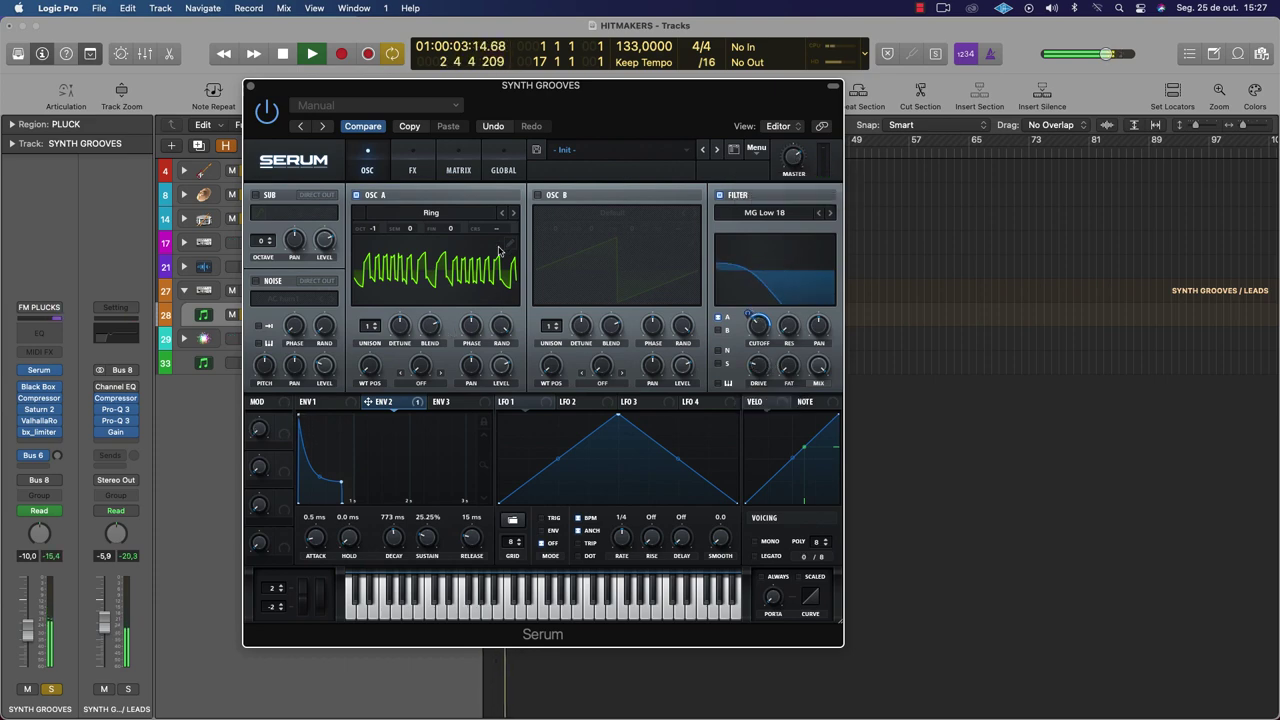
pyautogui.click(514, 213)
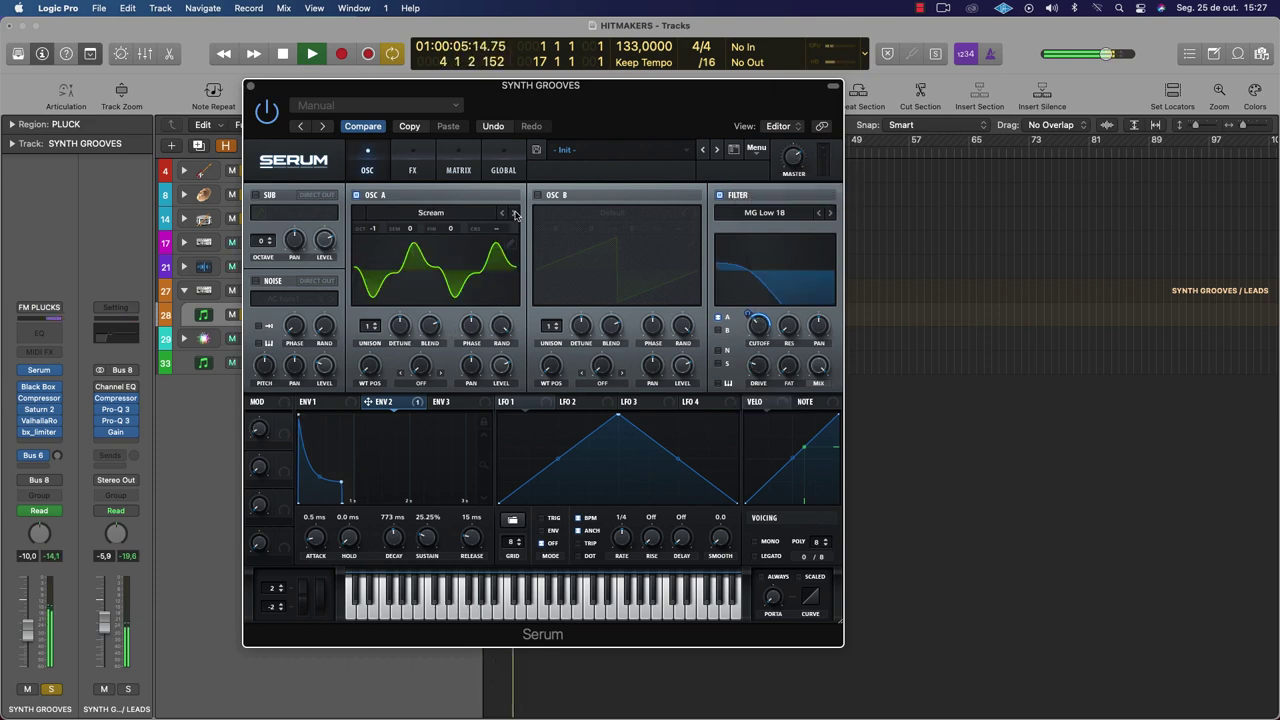
pyautogui.click(515, 213)
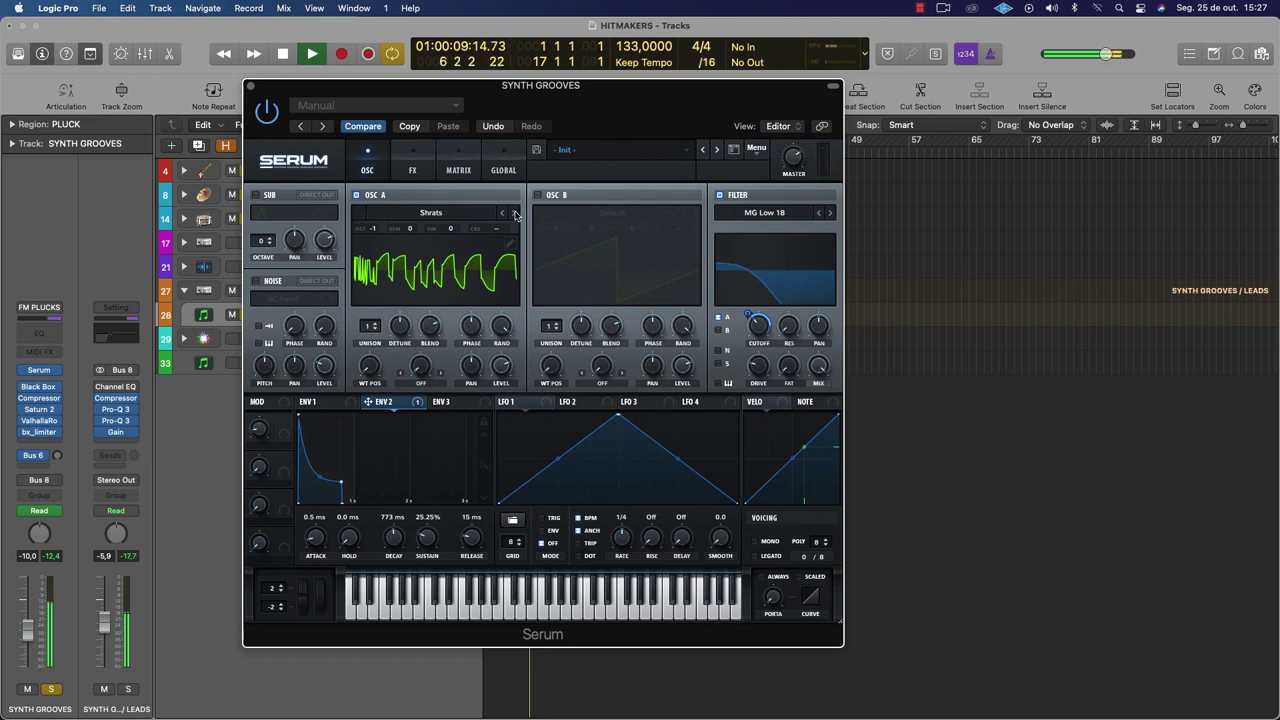
pyautogui.click(515, 213)
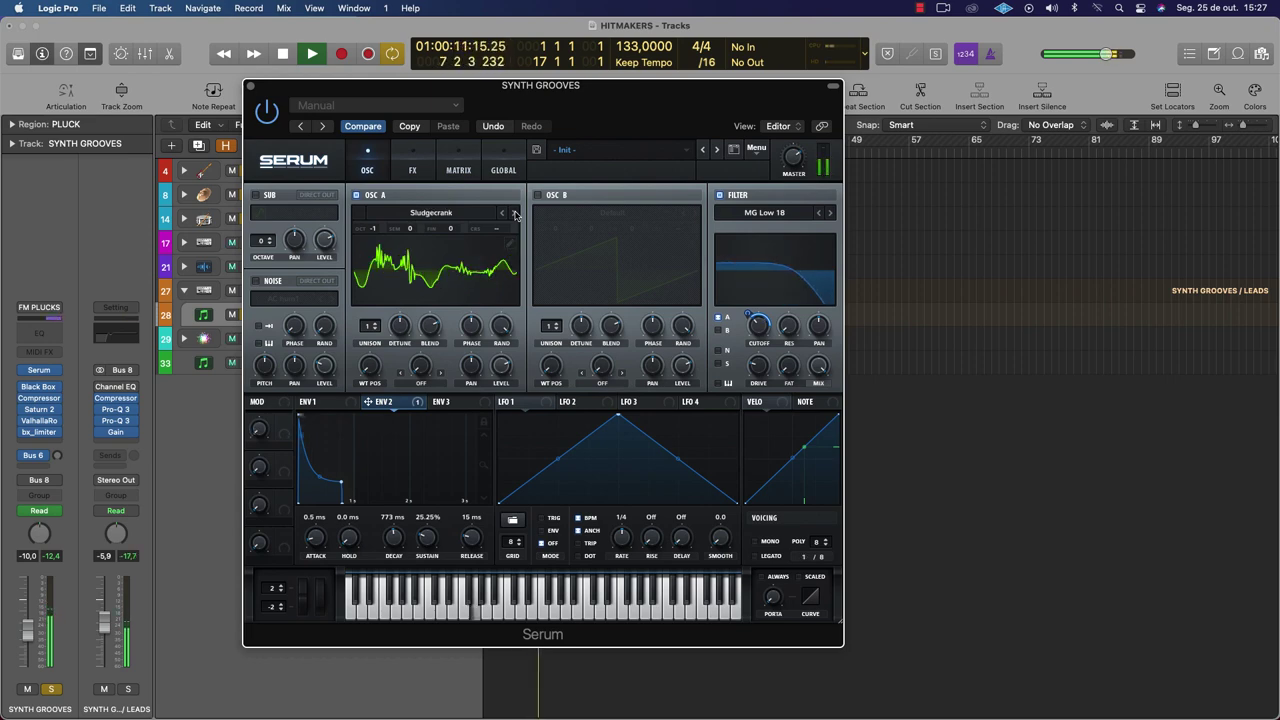
pyautogui.click(515, 213)
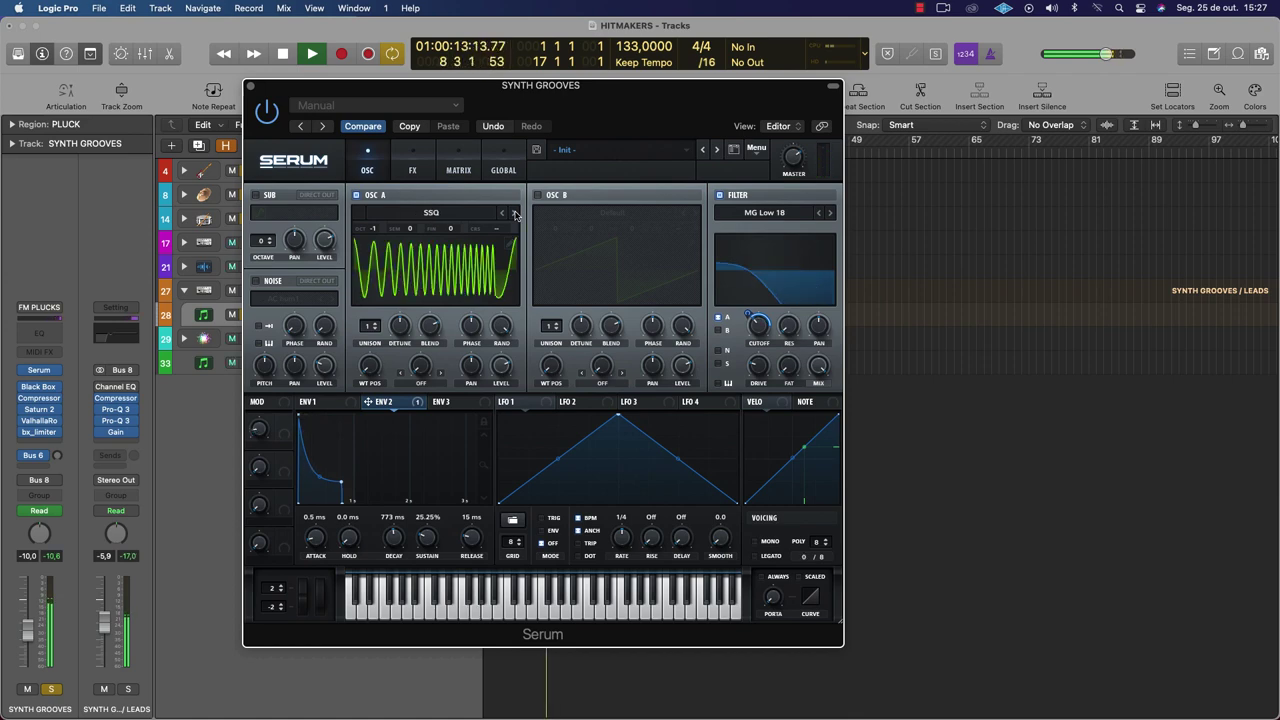
pyautogui.click(515, 213)
pyautogui.click(515, 213)
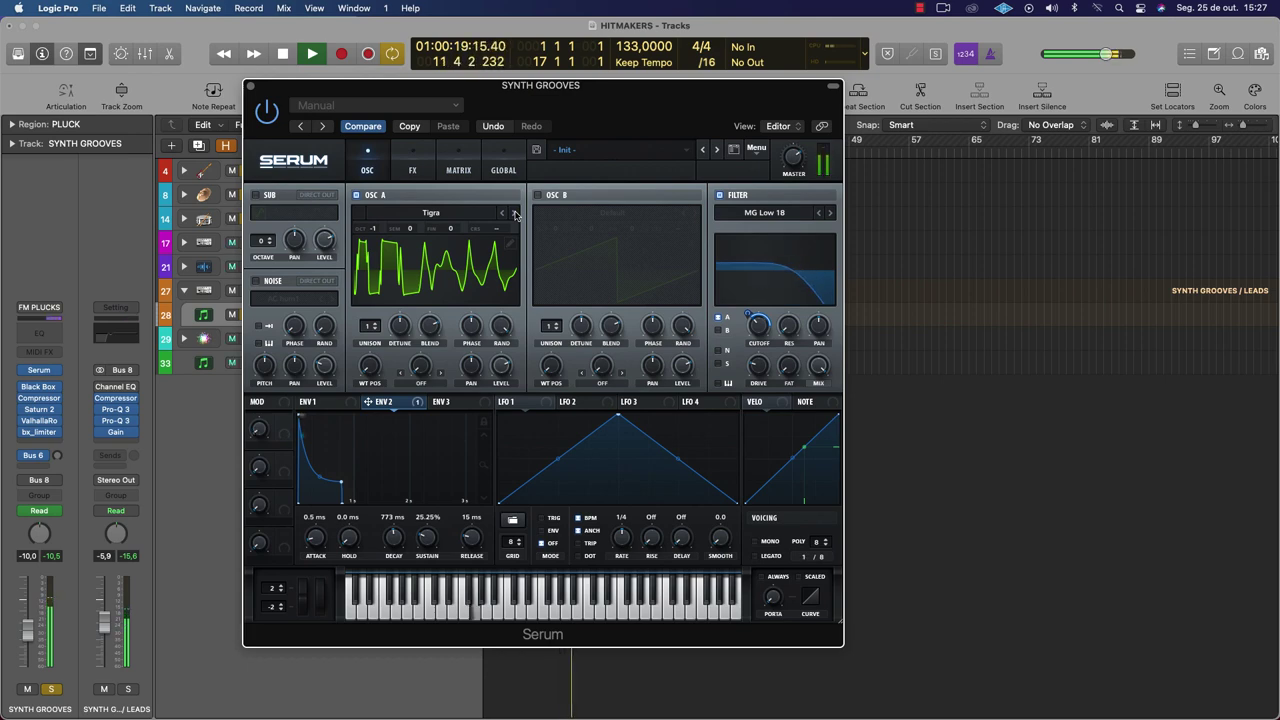
# Turn on the sub oscillator and set oscillator A's warp to FM (from B) at about 32 % while auditioning
pyautogui.click(255, 195)
pyautogui.press('space')
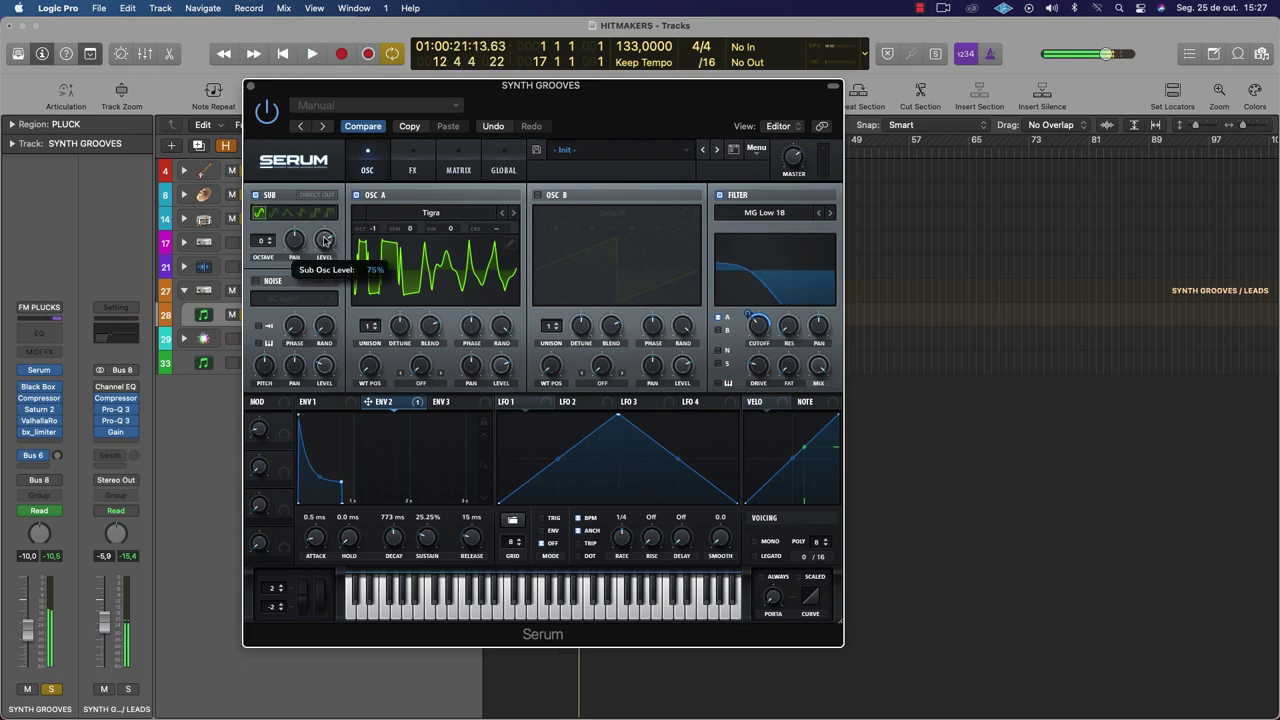
pyautogui.click(439, 373)
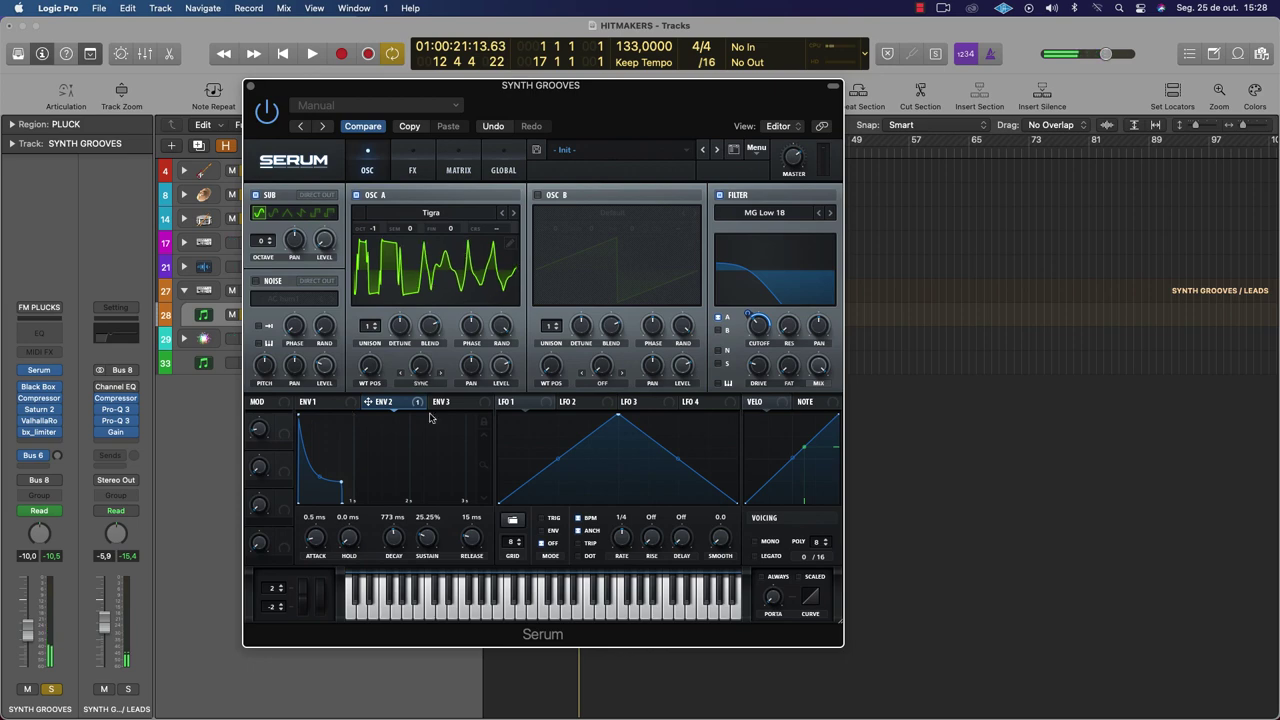
pyautogui.click(428, 387)
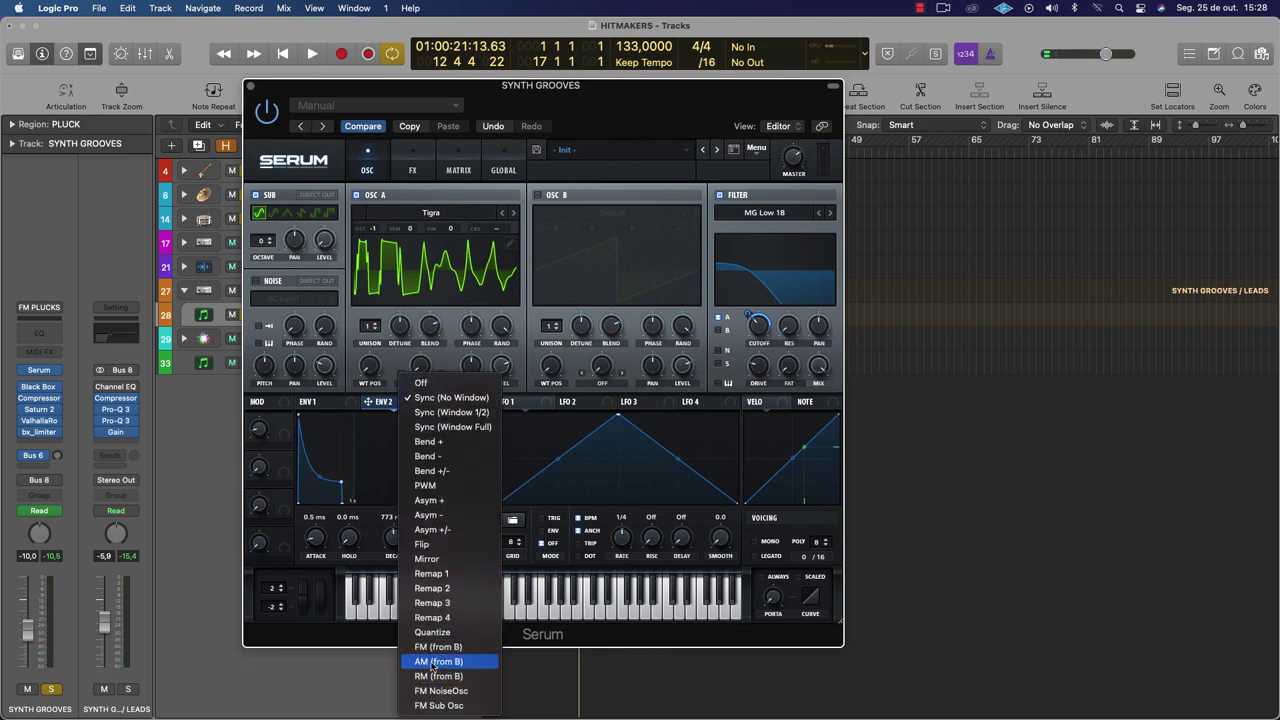
pyautogui.click(443, 650)
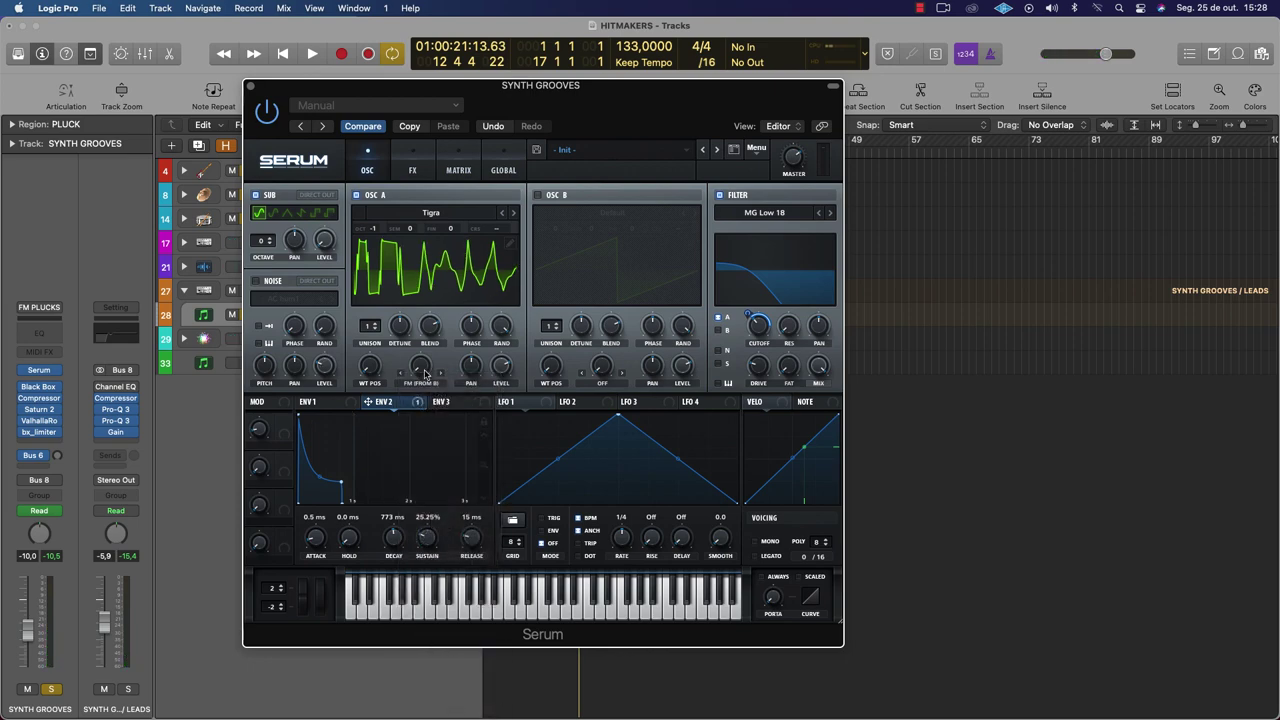
pyautogui.press('space')
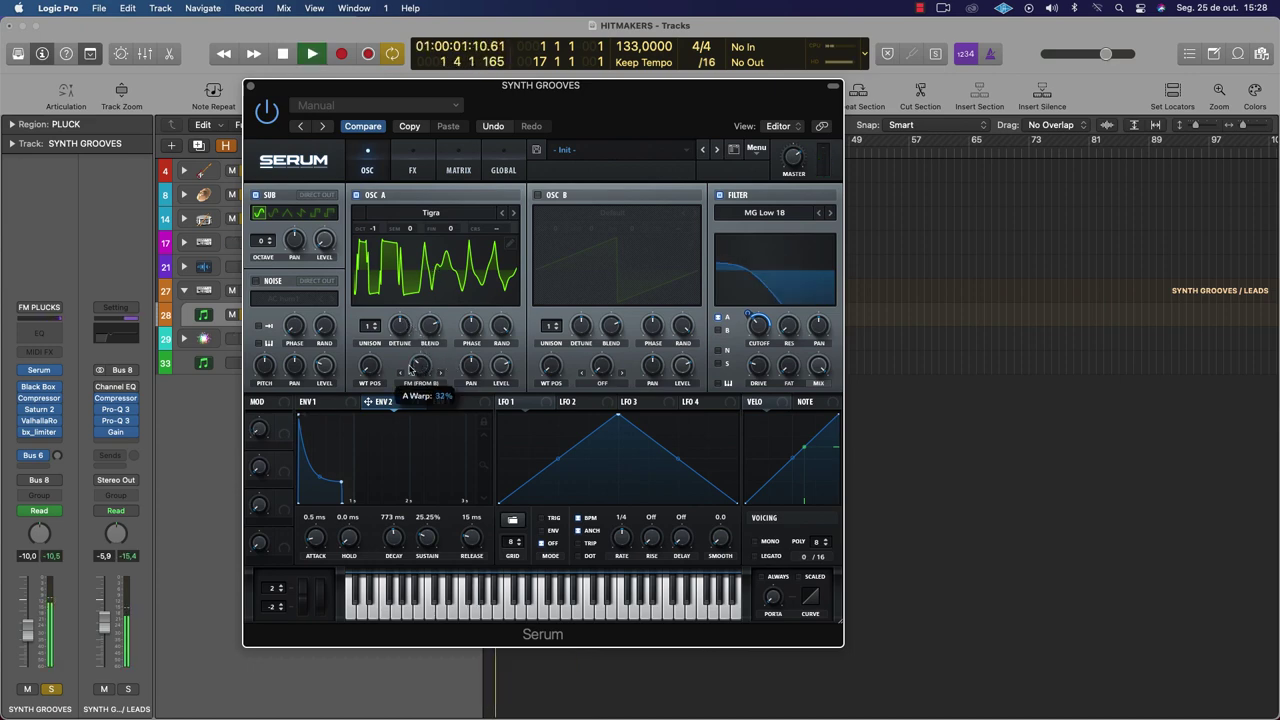
# Change oscillator A's warp mode to FM Sub Osc and lower its octave to -2 during playback
pyautogui.press('space')
pyautogui.click(421, 385)
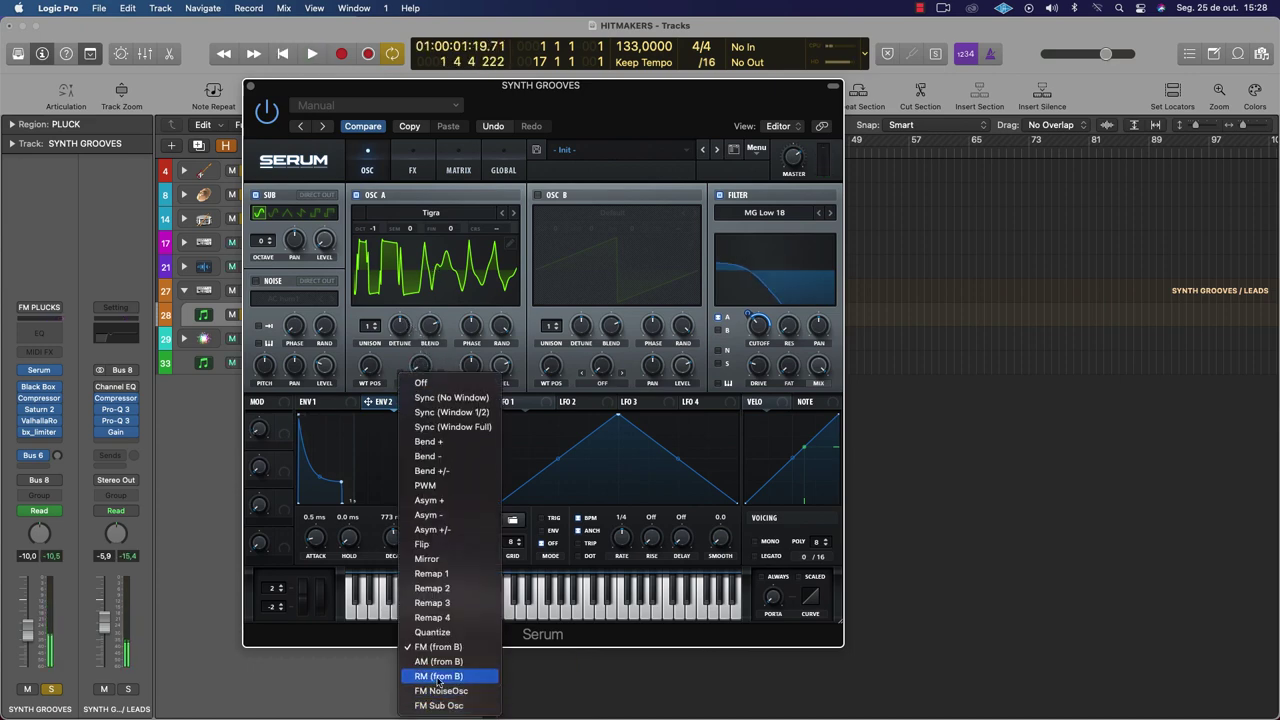
pyautogui.click(440, 706)
pyautogui.press('space')
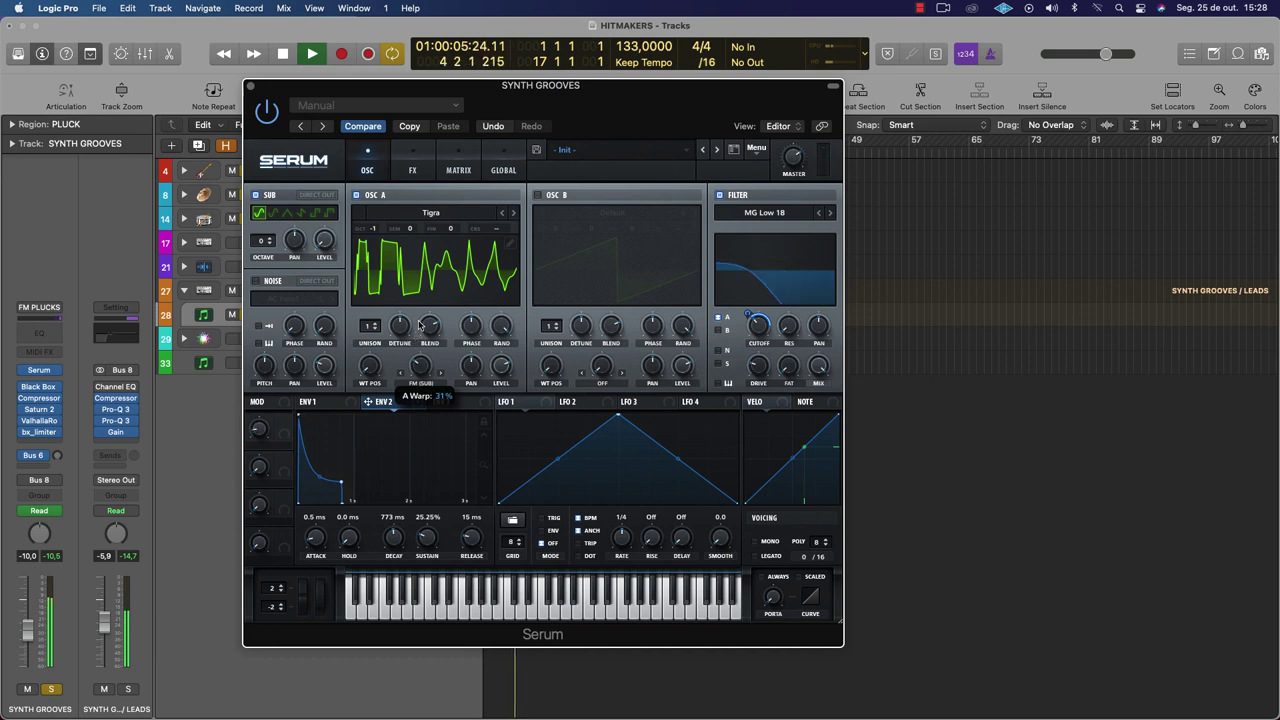
pyautogui.moveTo(372, 228); pyautogui.dragTo(376, 249)
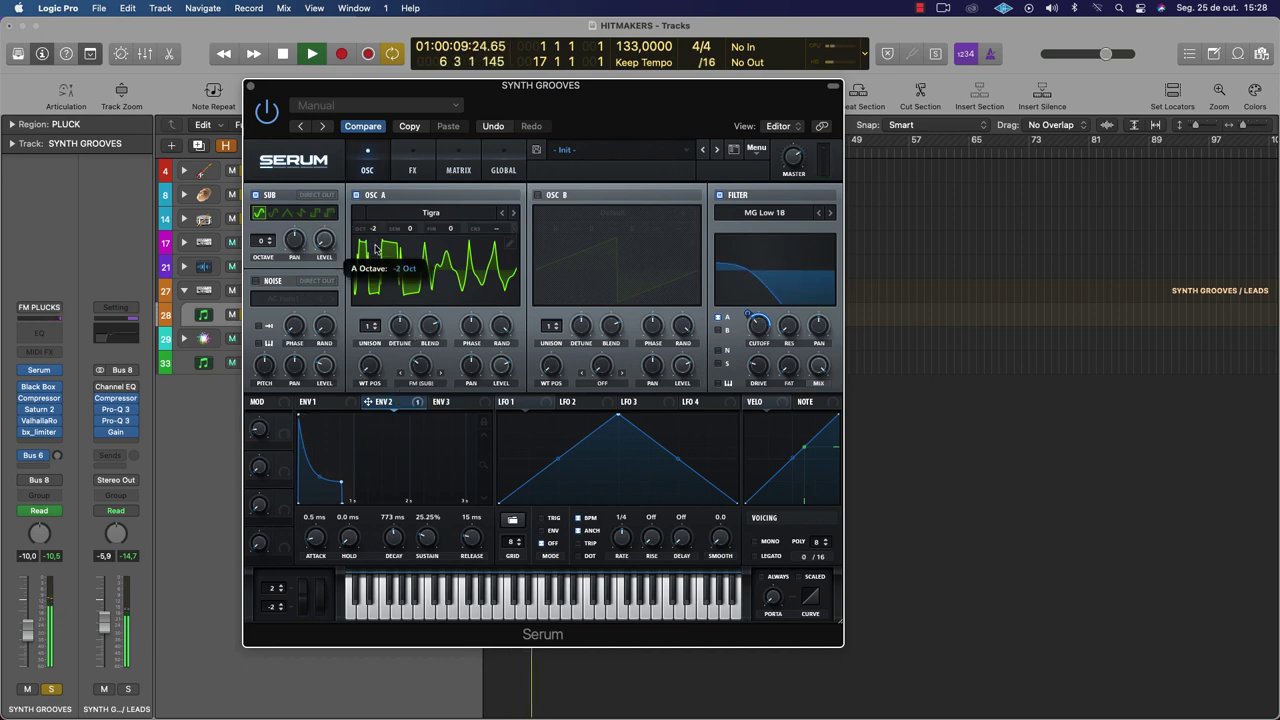
# Adjust the base filter cutoff to about 65 Hz while auditioning the loop
pyautogui.moveTo(757, 350)
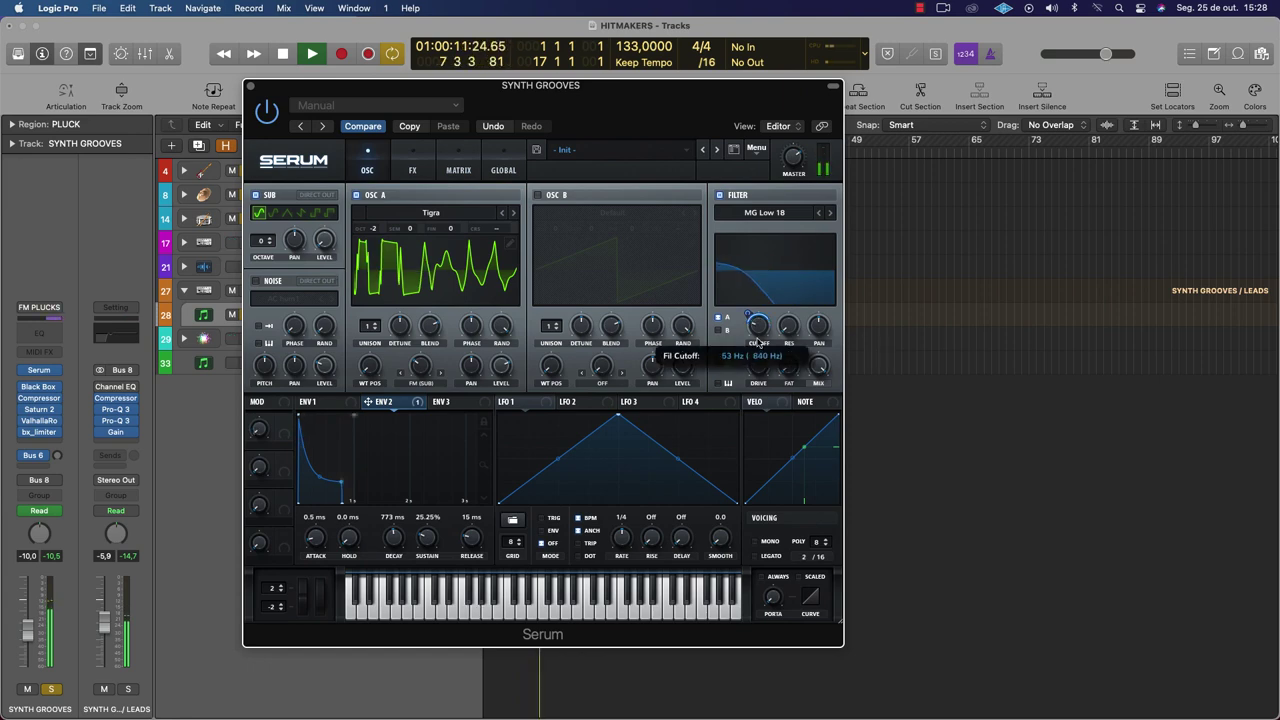
pyautogui.scroll(3, 758, 343)
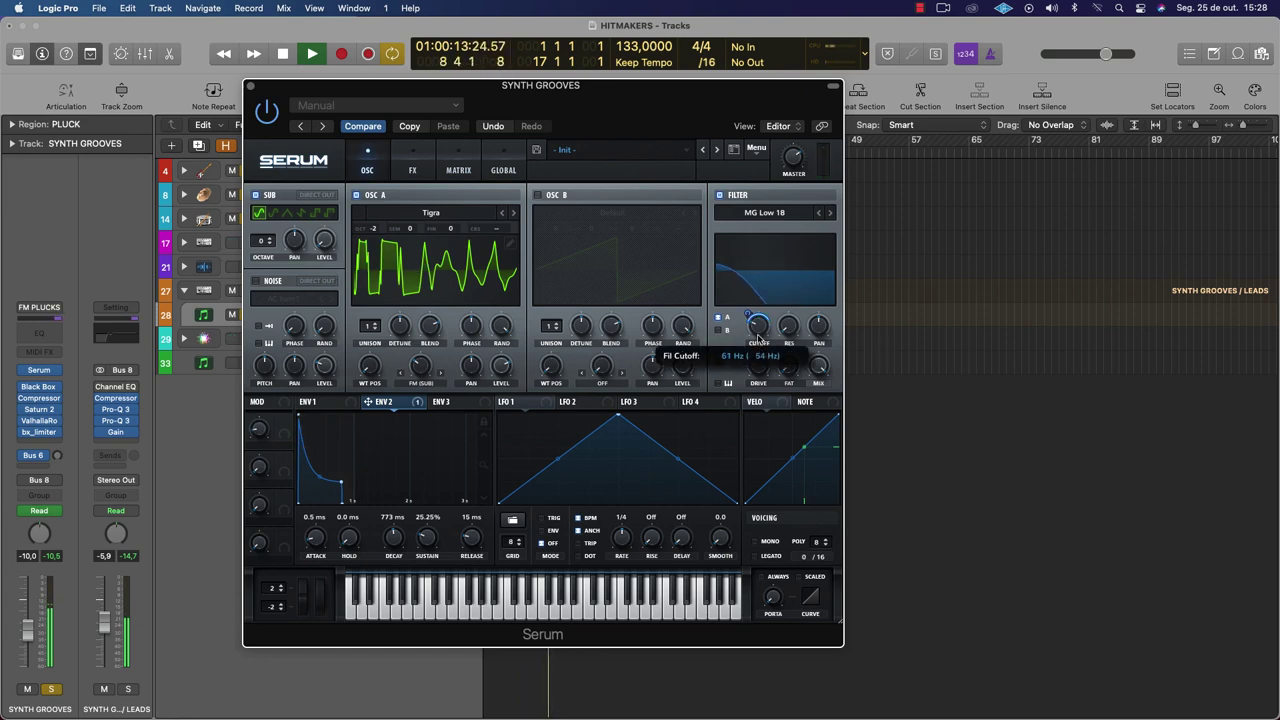
pyautogui.scroll(5, 758, 338)
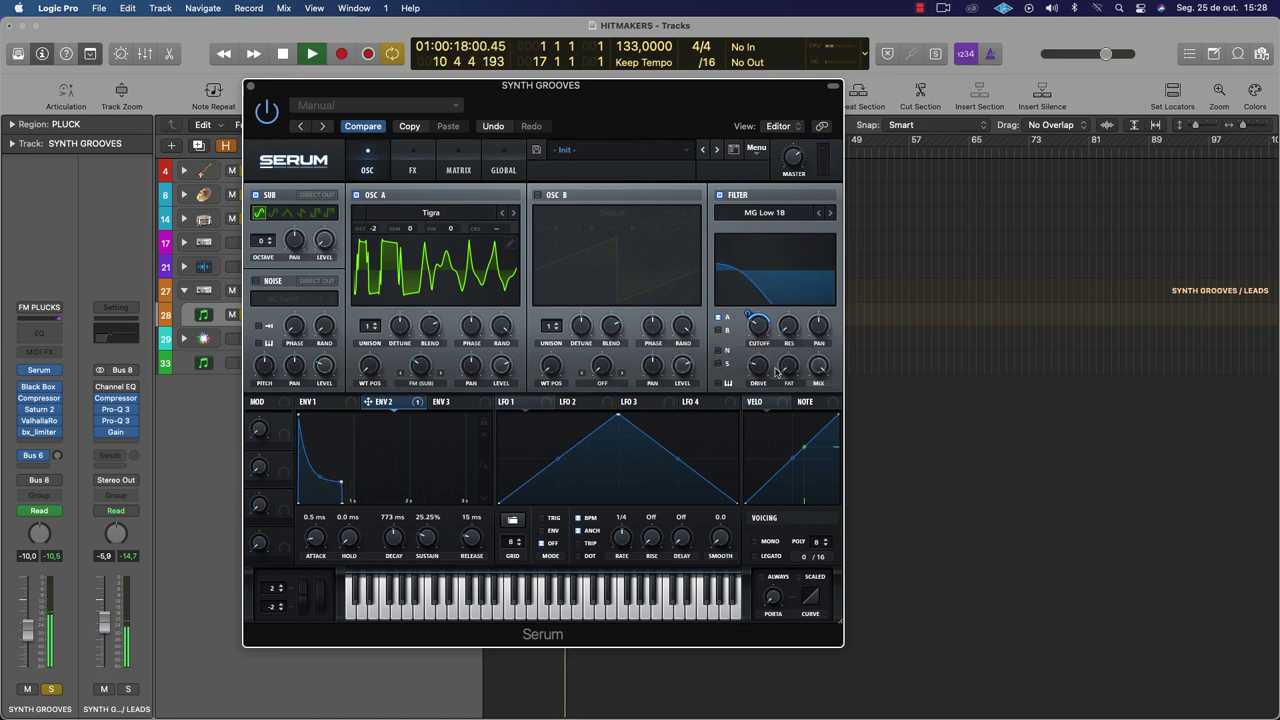
pyautogui.moveTo(800, 295)
pyautogui.mouseDown()
pyautogui.moveTo(800, 271)
pyautogui.moveTo(800, 298)
pyautogui.mouseUp()
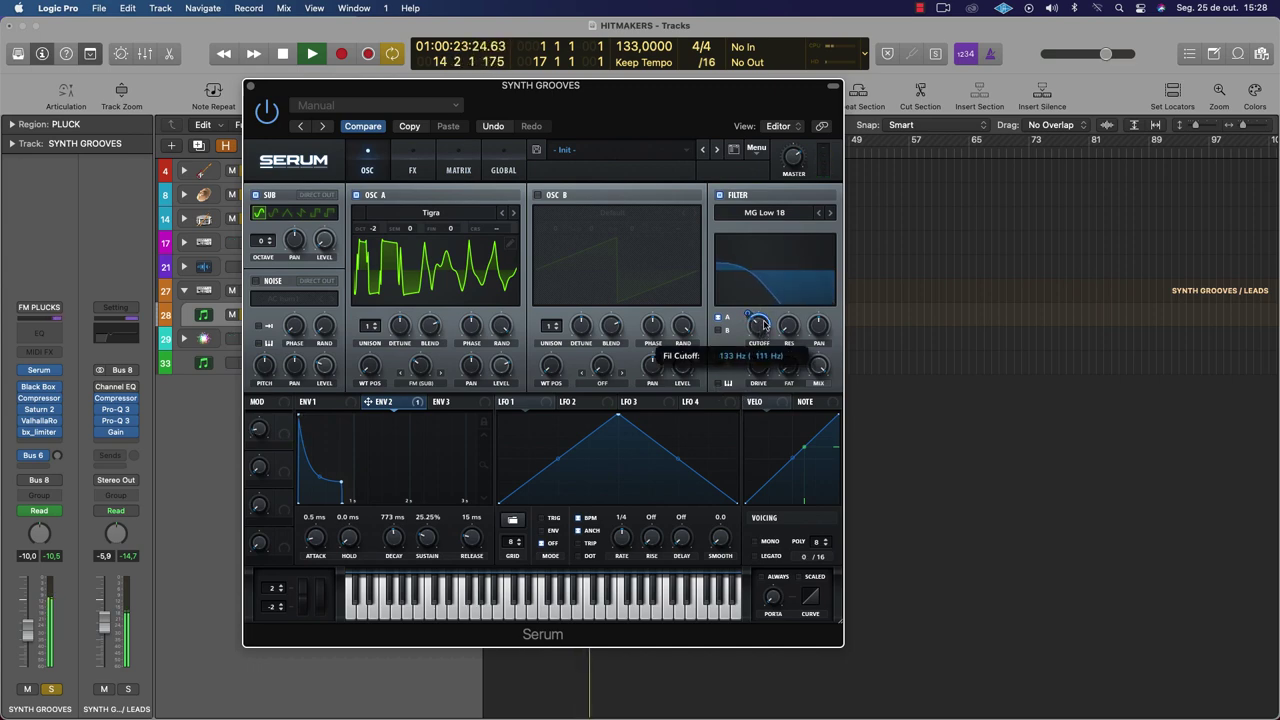
pyautogui.moveTo(763, 330); pyautogui.dragTo(761, 342)
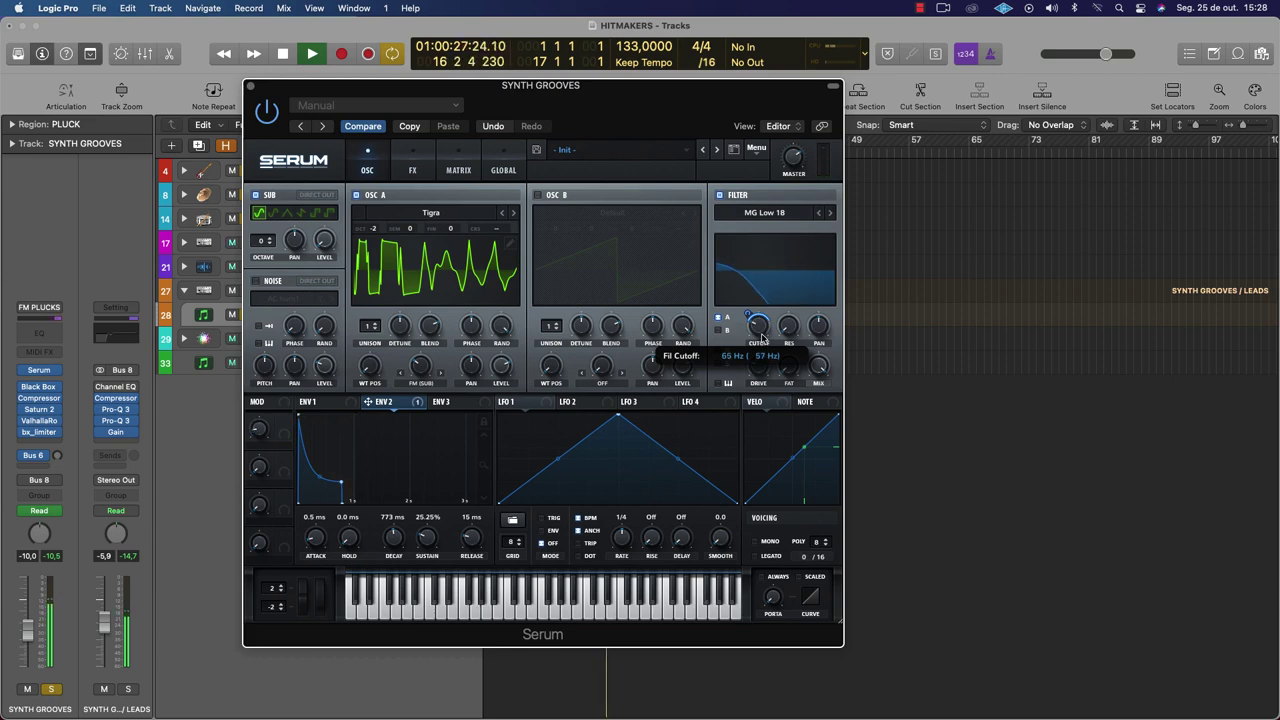
pyautogui.moveTo(762, 341); pyautogui.dragTo(762, 342)
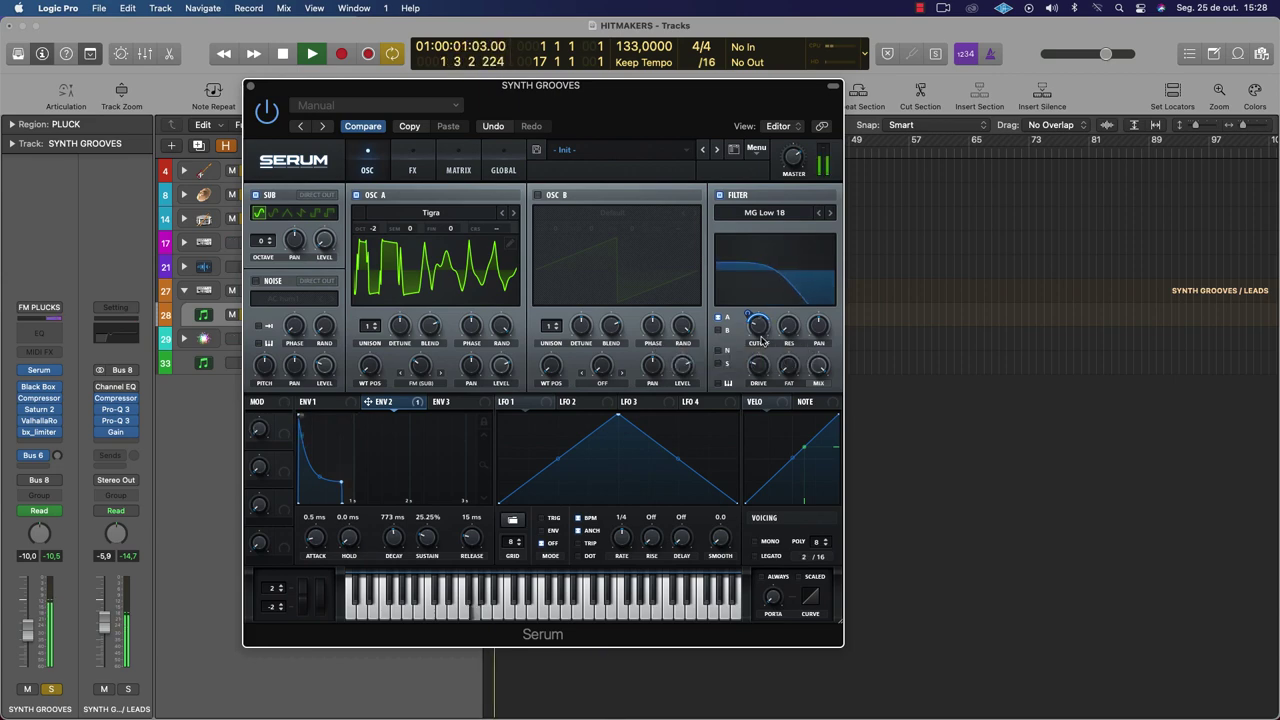
pyautogui.press('space')
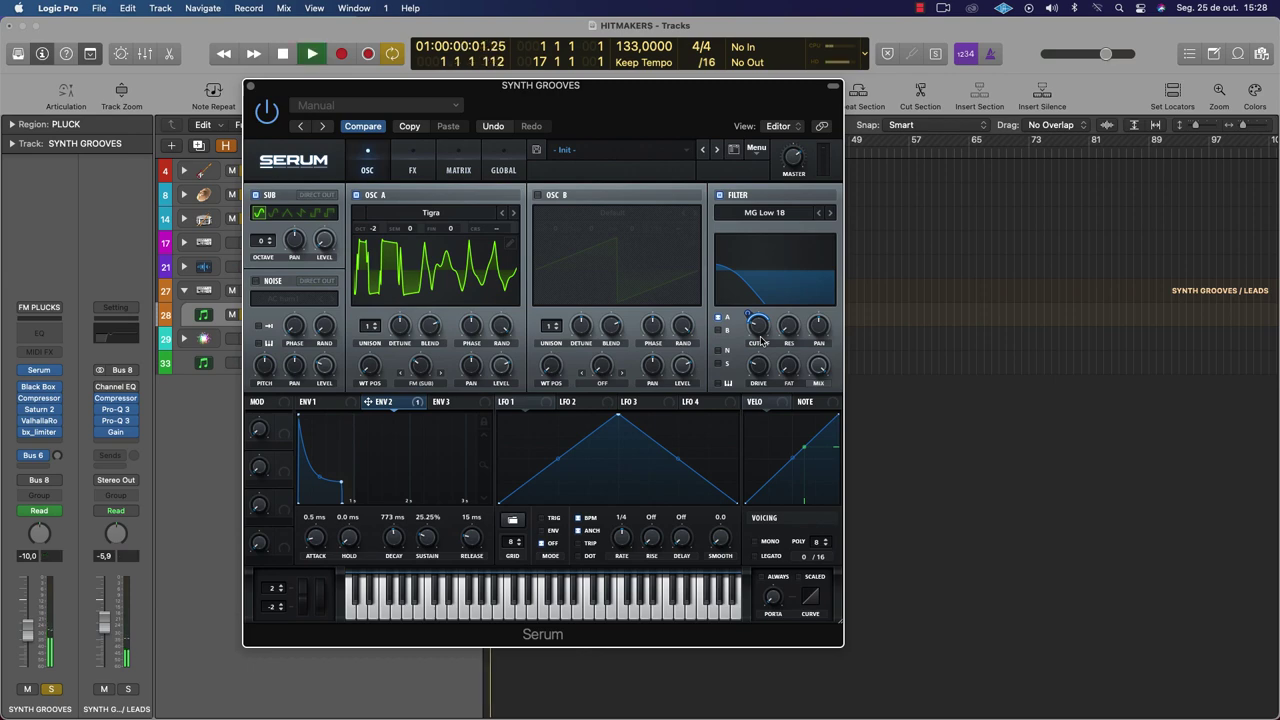
# Turn on oscillator B and copy oscillator A to it together with its modulations
pyautogui.click(538, 195)
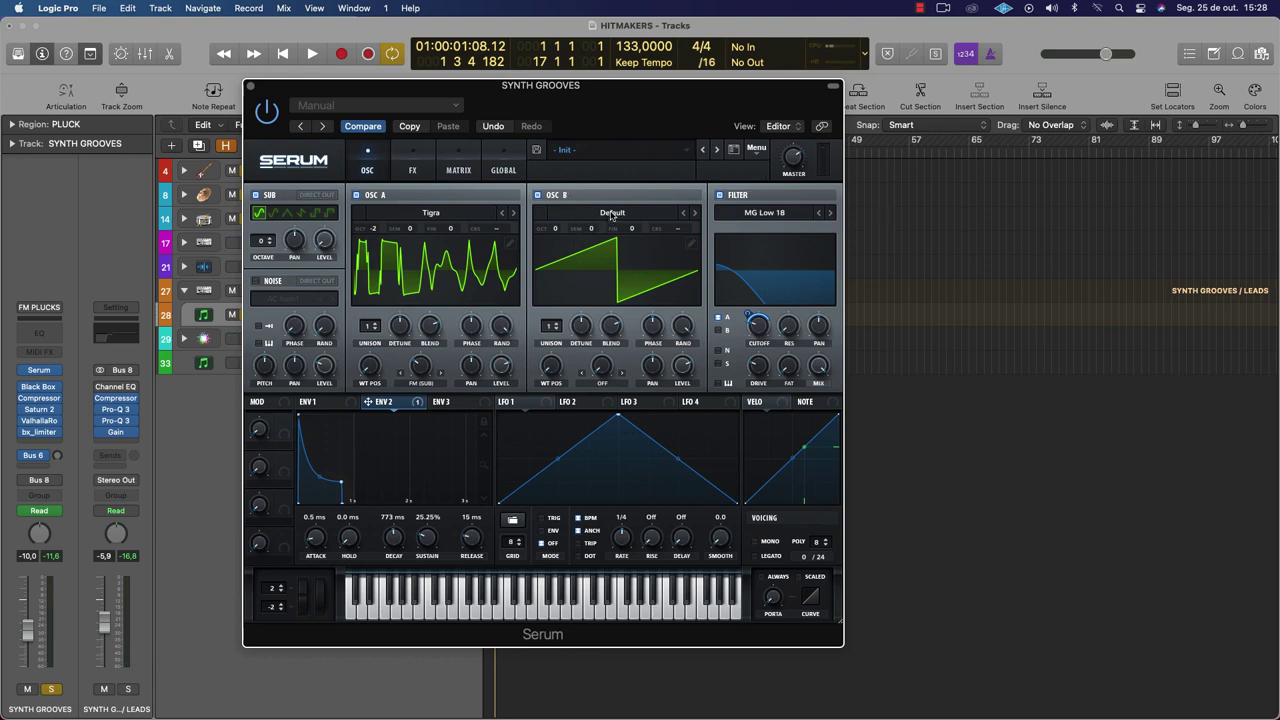
pyautogui.click(750, 150)
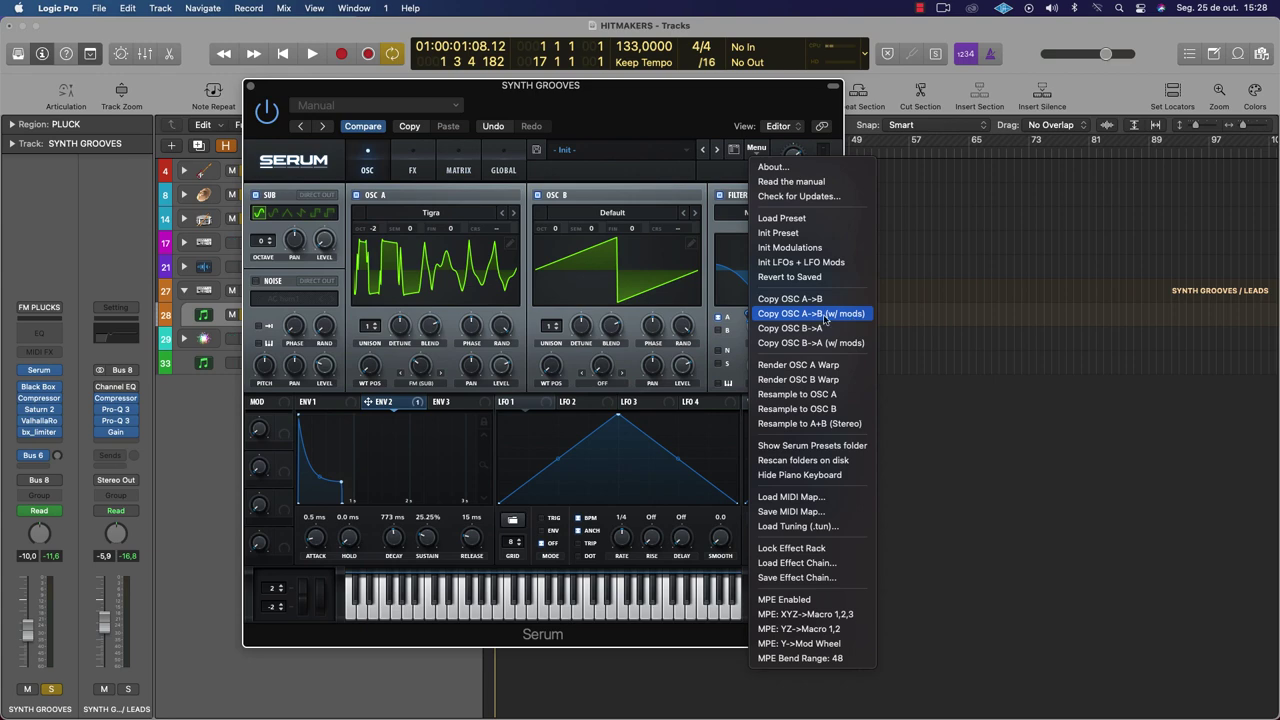
pyautogui.click(862, 318)
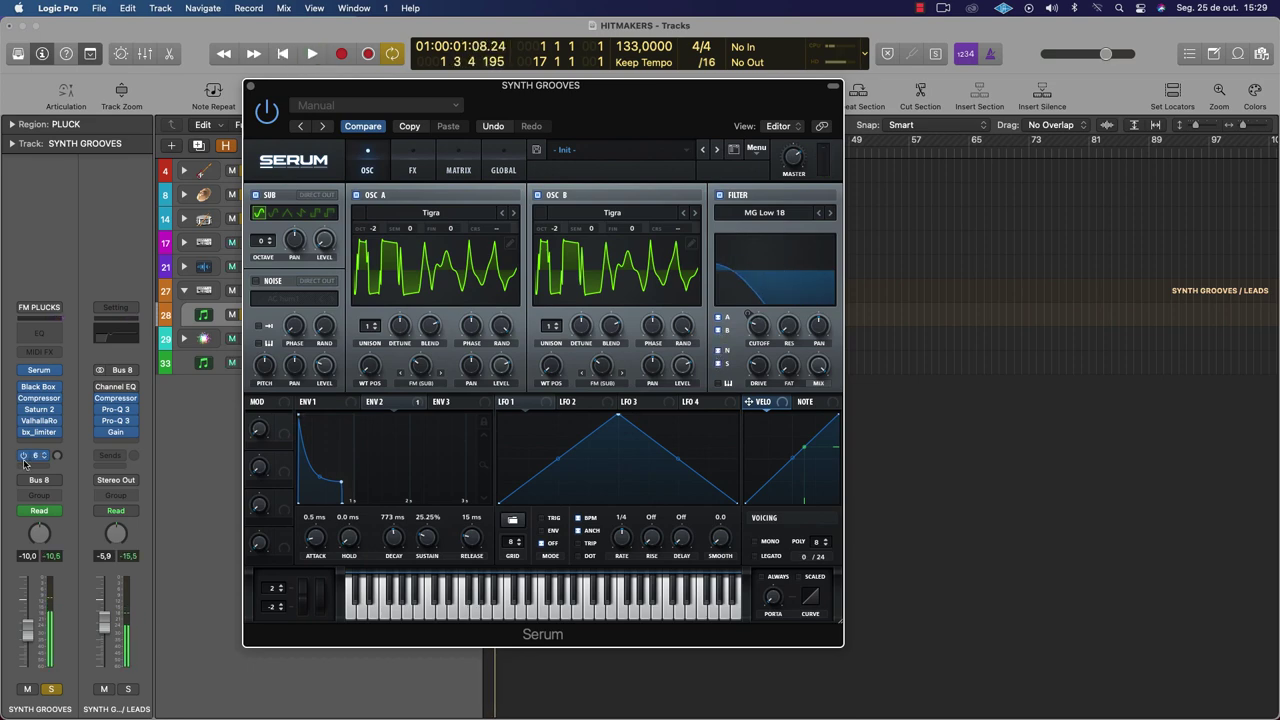
# Check the Gain plug-in on the SYNTH GROOVES / LEADS channel and audition the two-oscillator sound
pyautogui.click(115, 433)
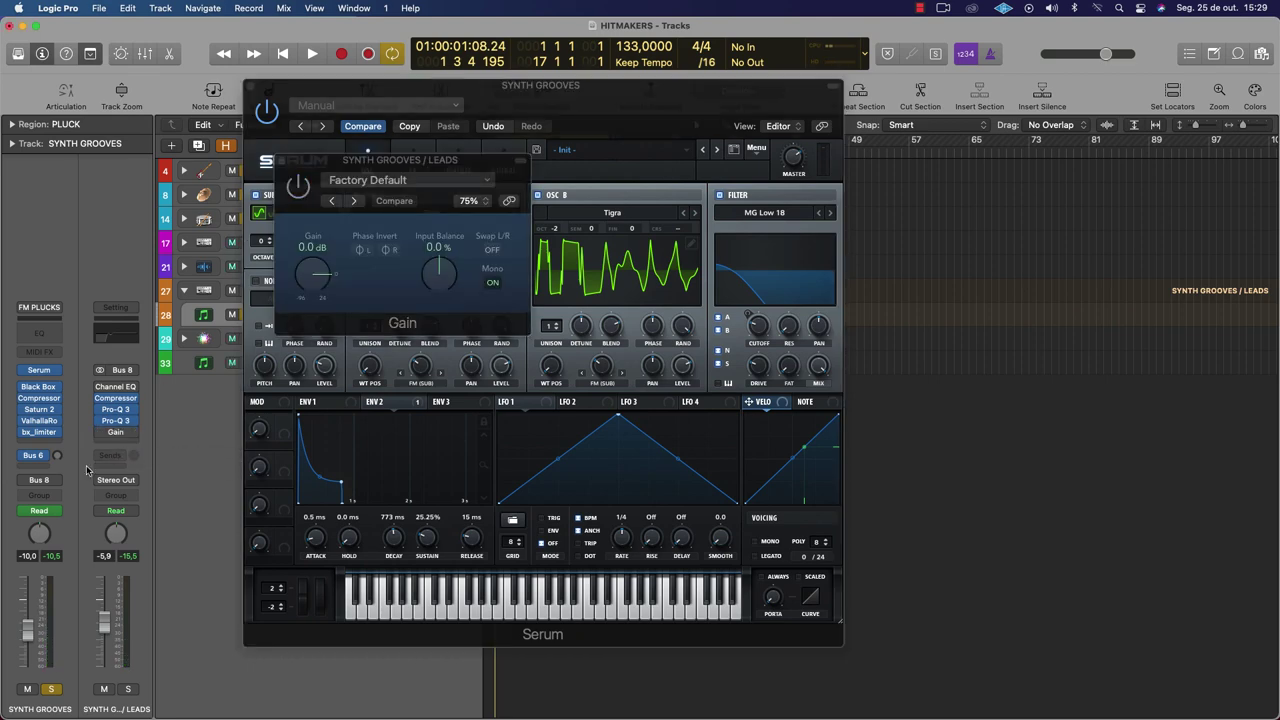
pyautogui.click(282, 161)
pyautogui.press('space')
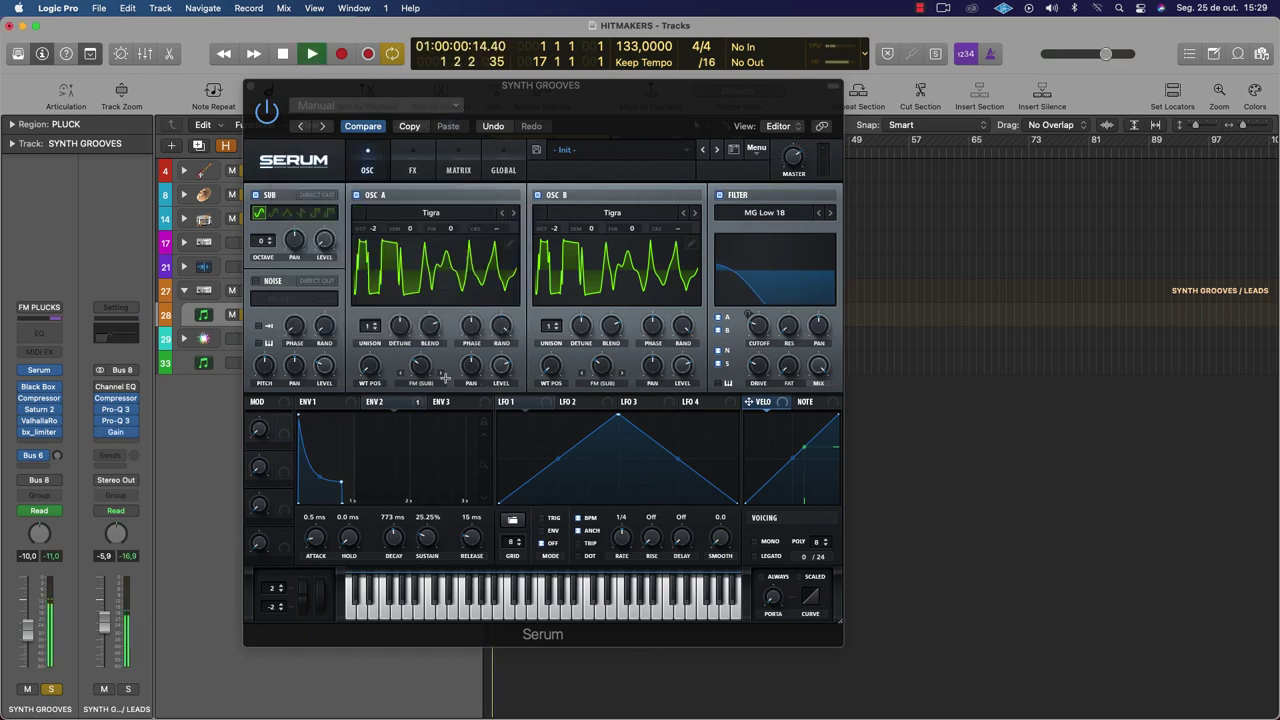
pyautogui.press('space')
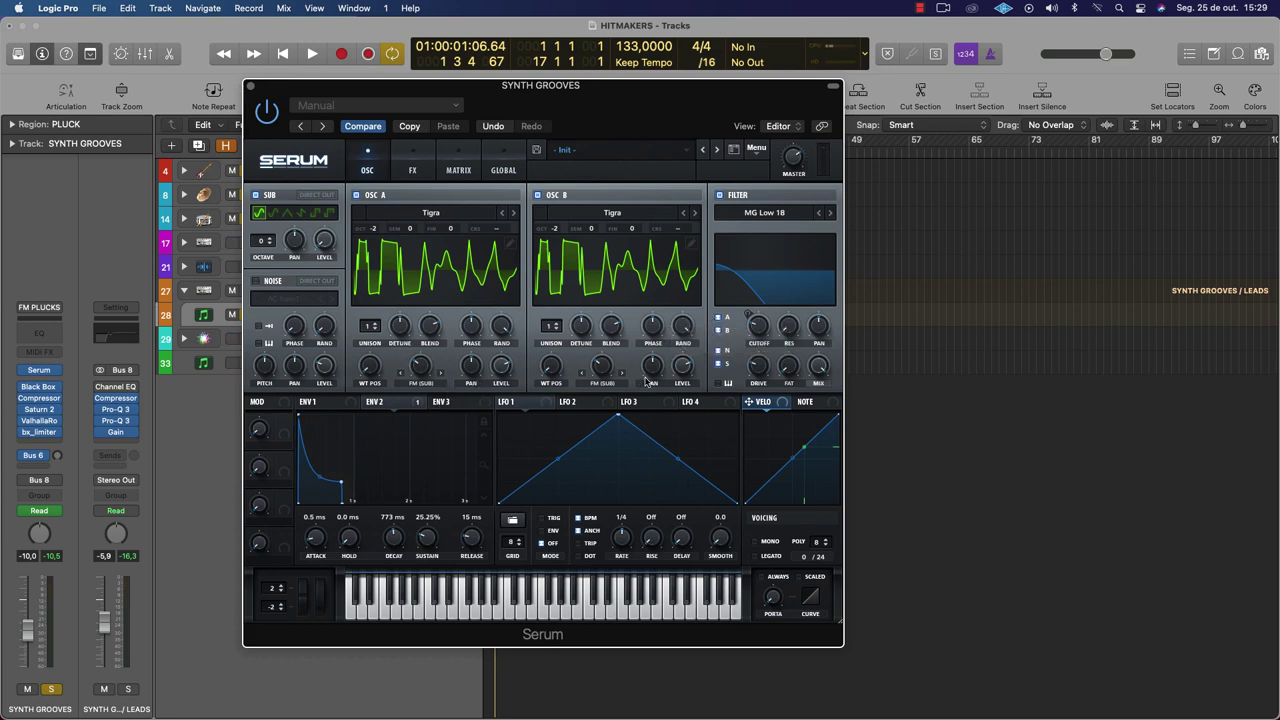
# Pan oscillator A to about 27 left and oscillator B to the right
pyautogui.moveTo(471, 365); pyautogui.dragTo(470, 384)
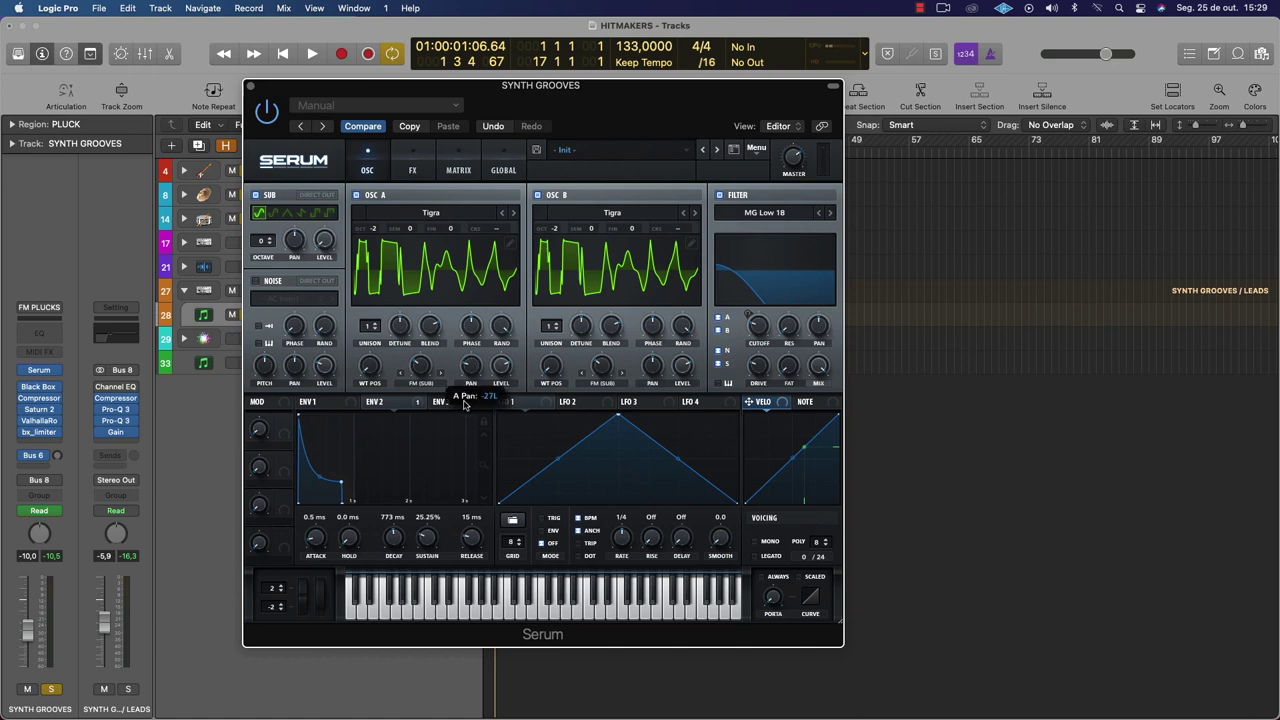
pyautogui.moveTo(463, 408); pyautogui.dragTo(510, 404)
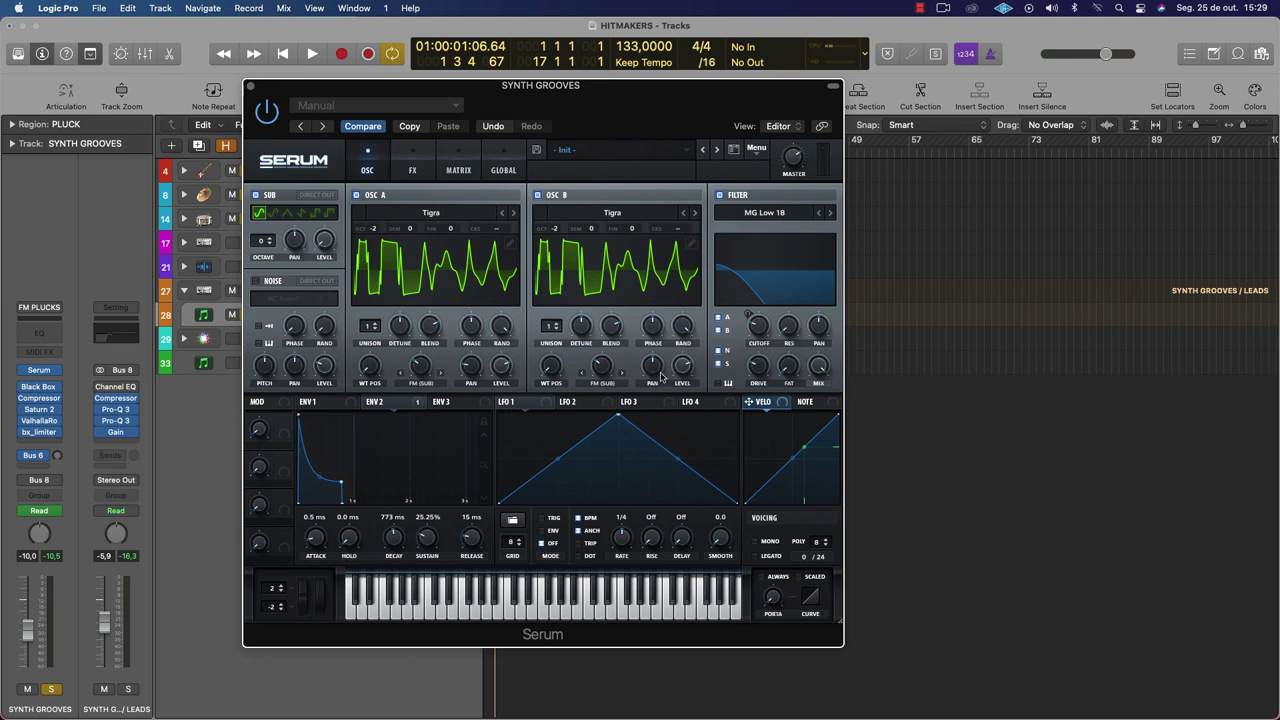
pyautogui.moveTo(660, 377); pyautogui.dragTo(658, 340)
# Set oscillator B's wavetable position to 8 and its warp amount to about 28 %, and audition the loop
pyautogui.moveTo(550, 372)
pyautogui.scroll(5, 555, 372)
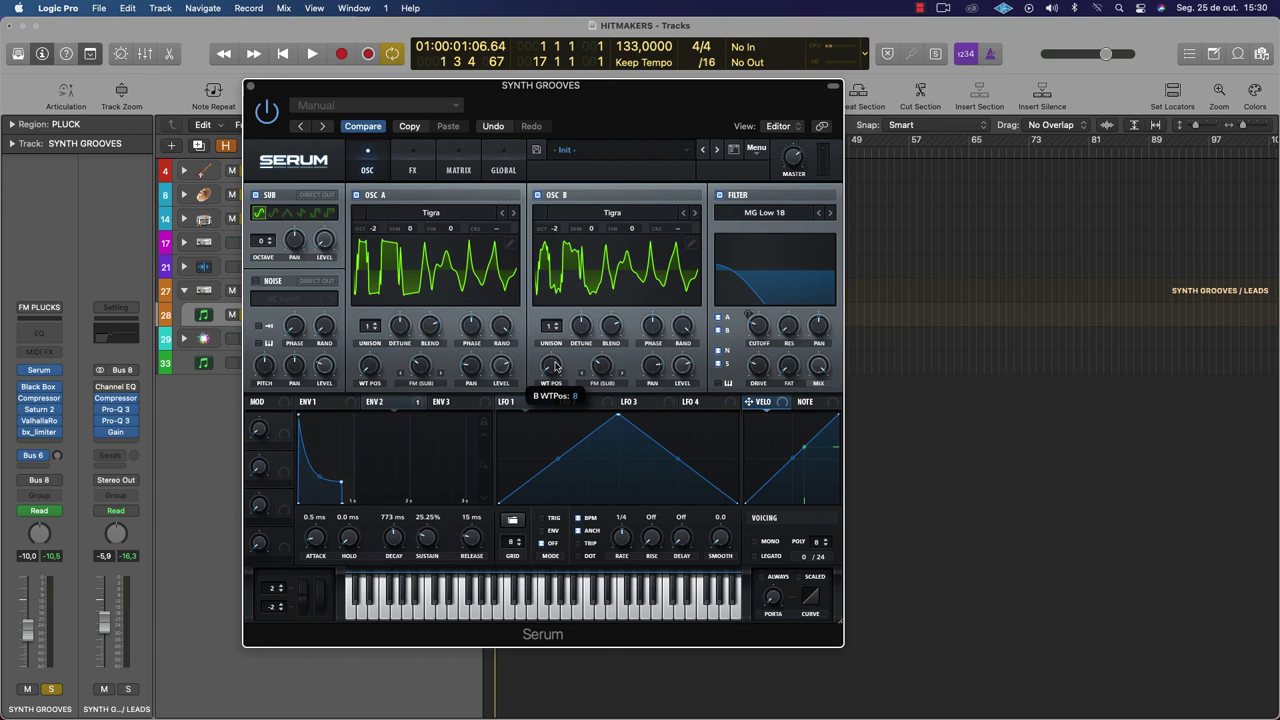
pyautogui.moveTo(600, 368)
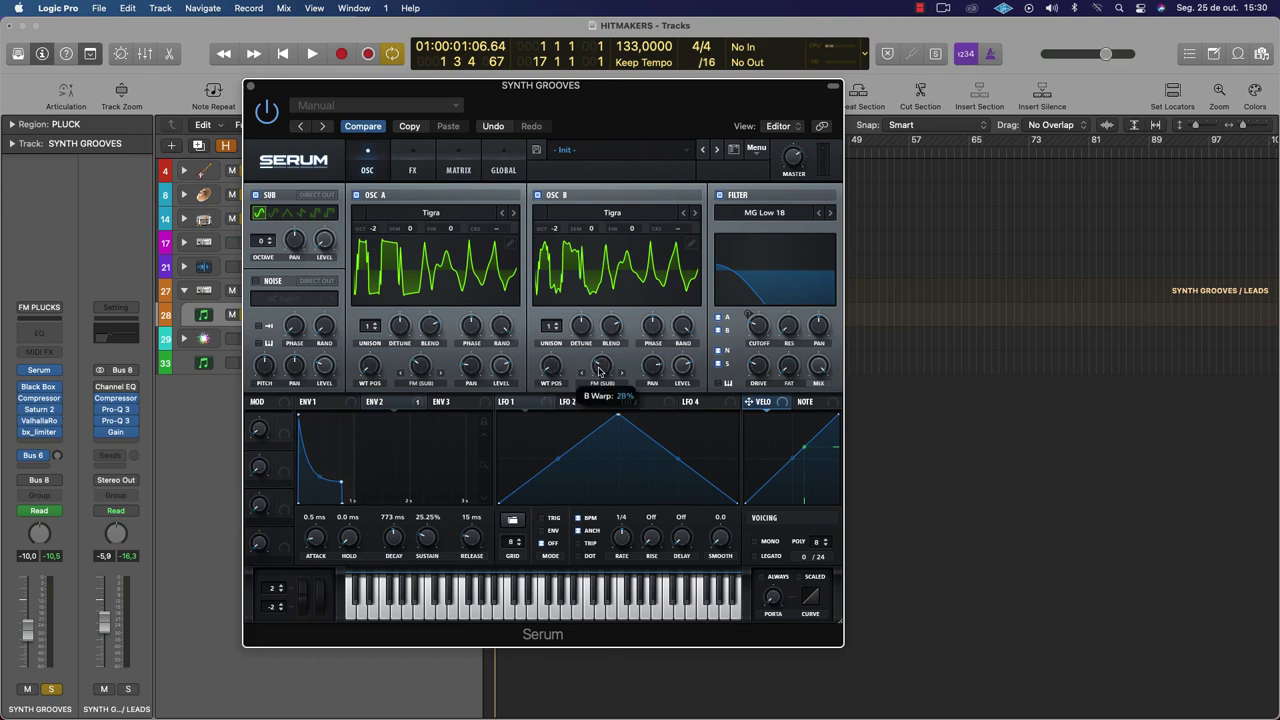
pyautogui.press('space')
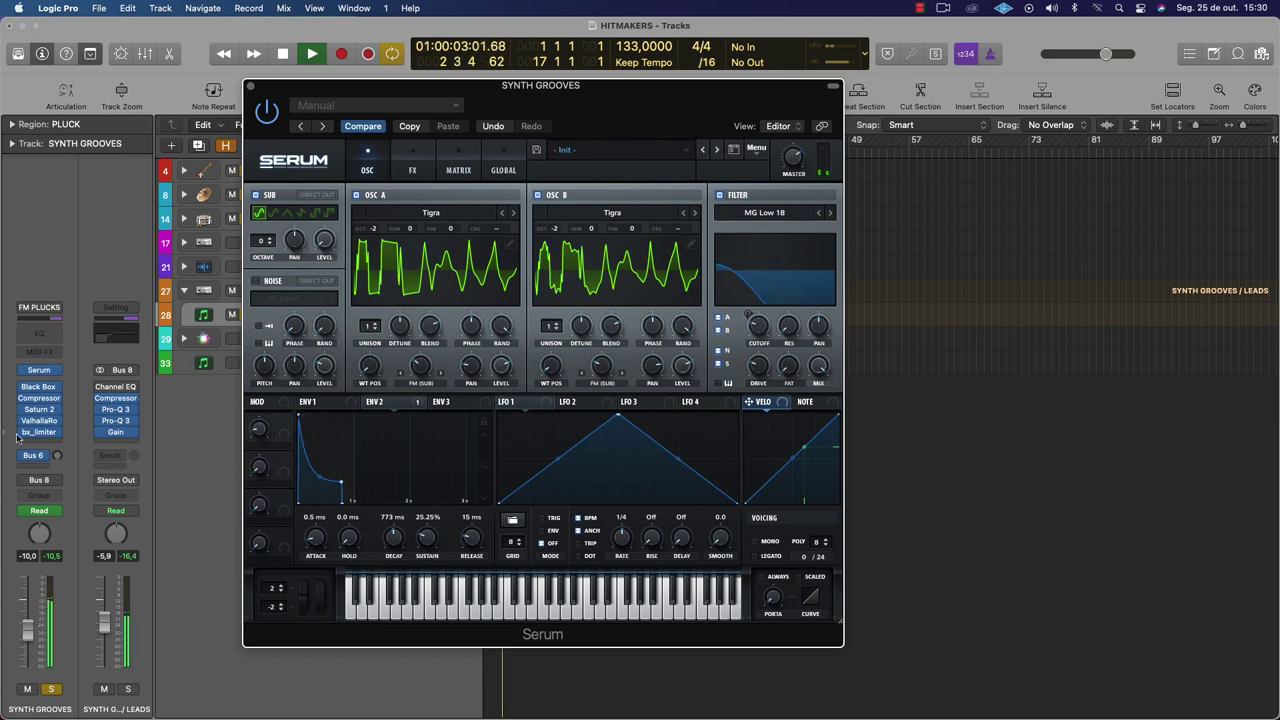
pyautogui.press('space')
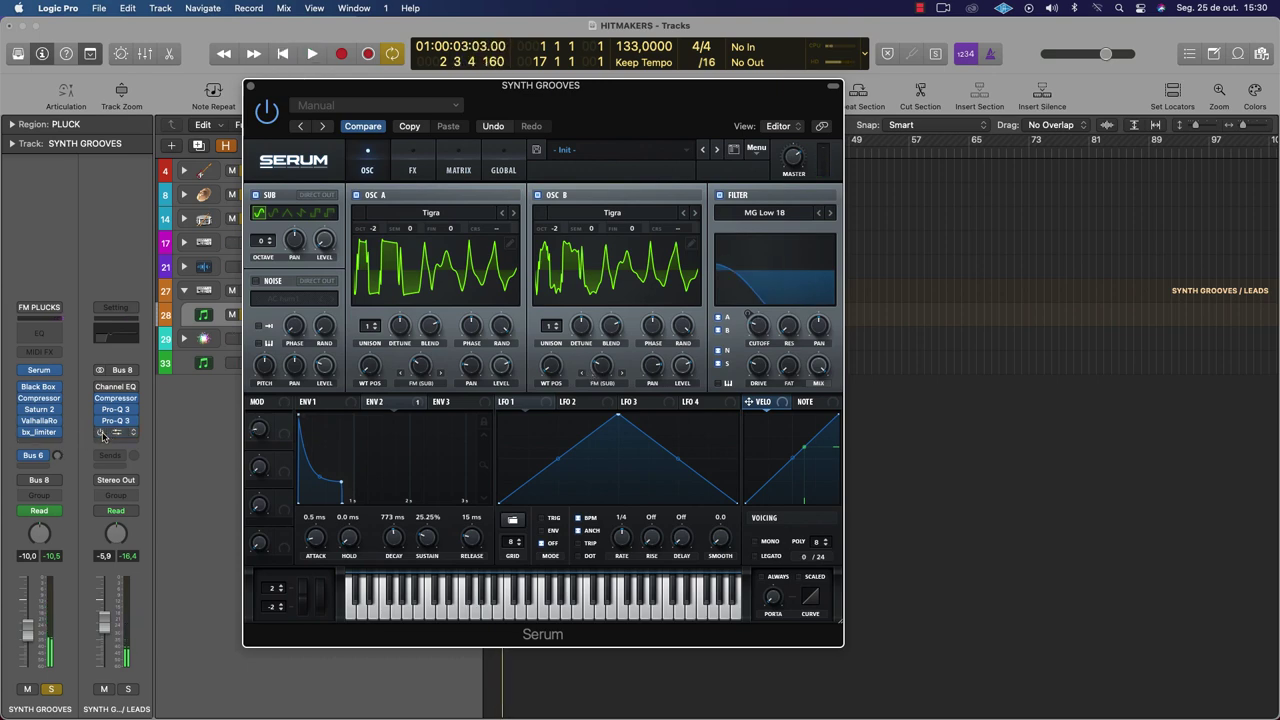
pyautogui.press('space')
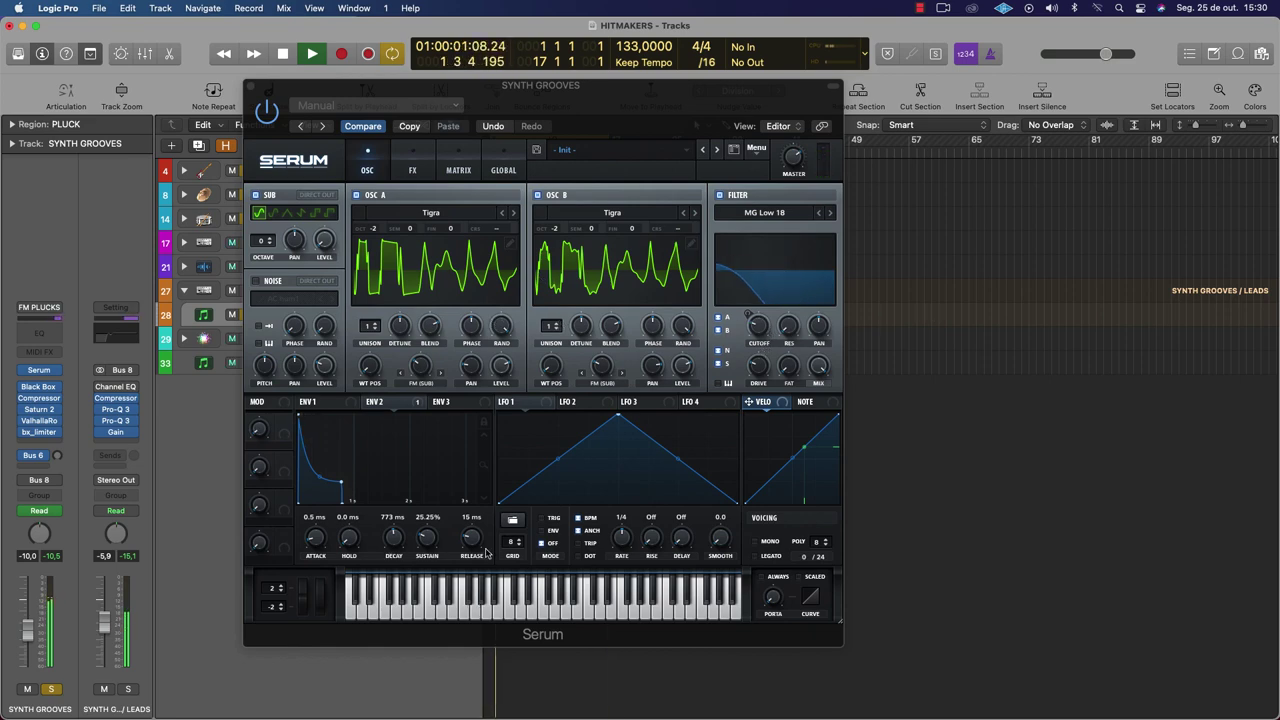
# Lengthen envelope 1's release to about 492 ms during playback
pyautogui.moveTo(471, 546); pyautogui.dragTo(471, 533)
pyautogui.press('space')
pyautogui.click(315, 401)
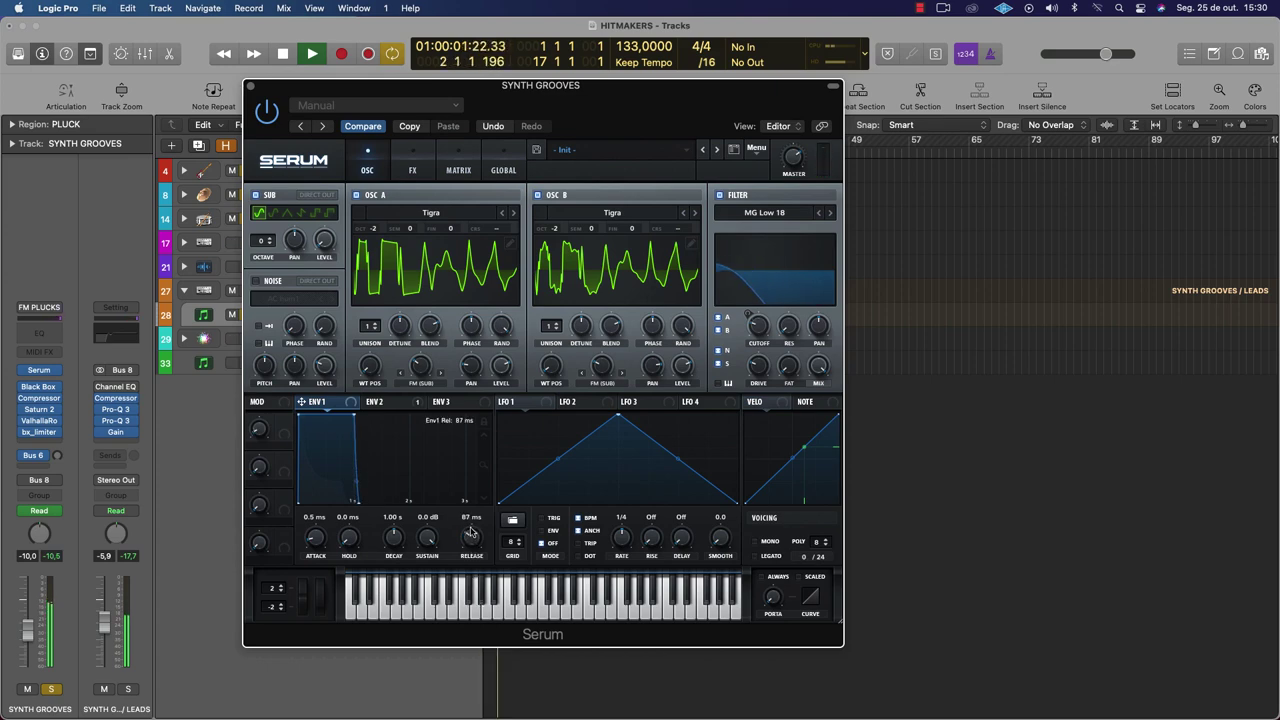
pyautogui.moveTo(354, 417); pyautogui.dragTo(343, 484)
pyautogui.moveTo(471, 538); pyautogui.dragTo(400, 425)
# Set envelope 2's release to about 1.01 s while auditioning the loop
pyautogui.click(378, 402)
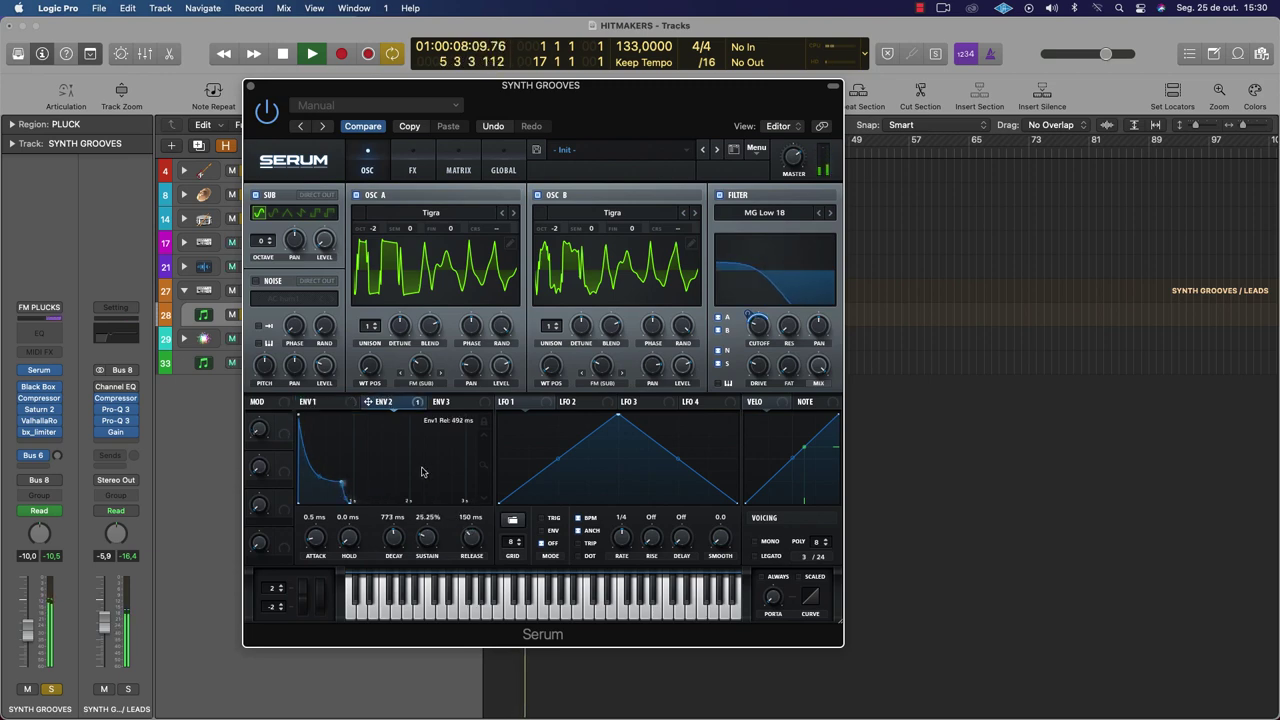
pyautogui.moveTo(471, 536); pyautogui.dragTo(472, 529)
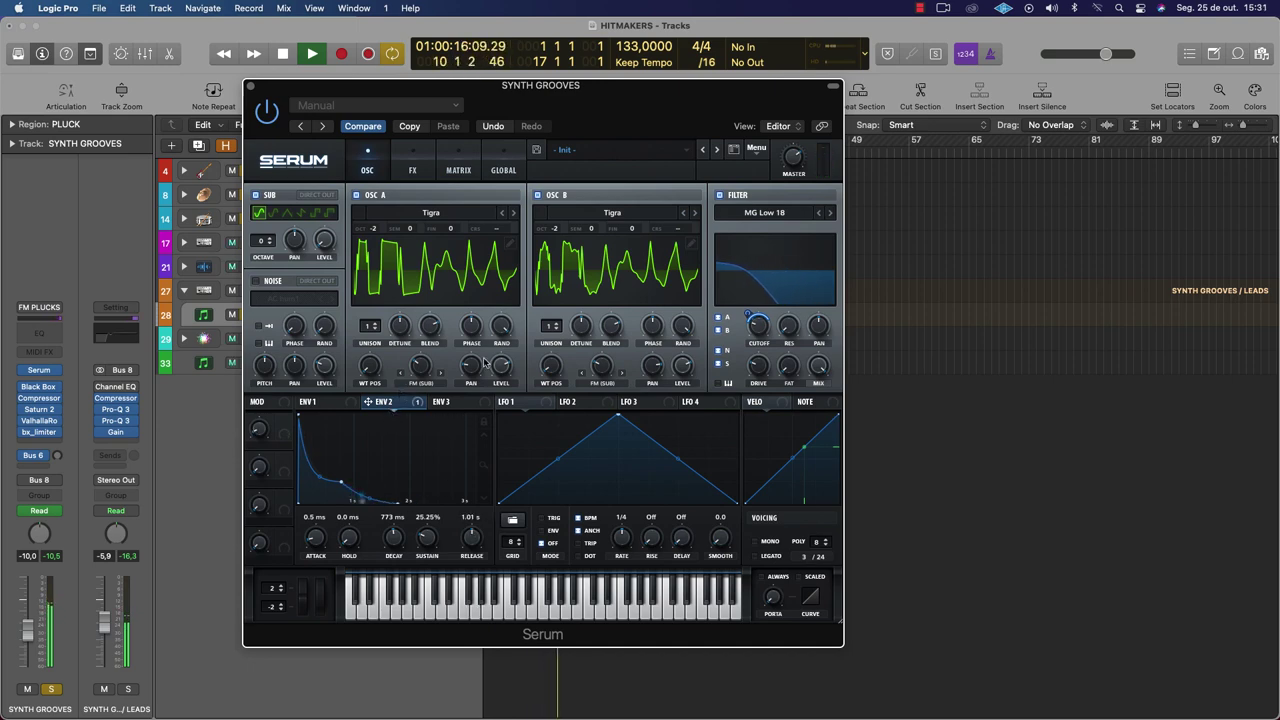
pyautogui.press('space')
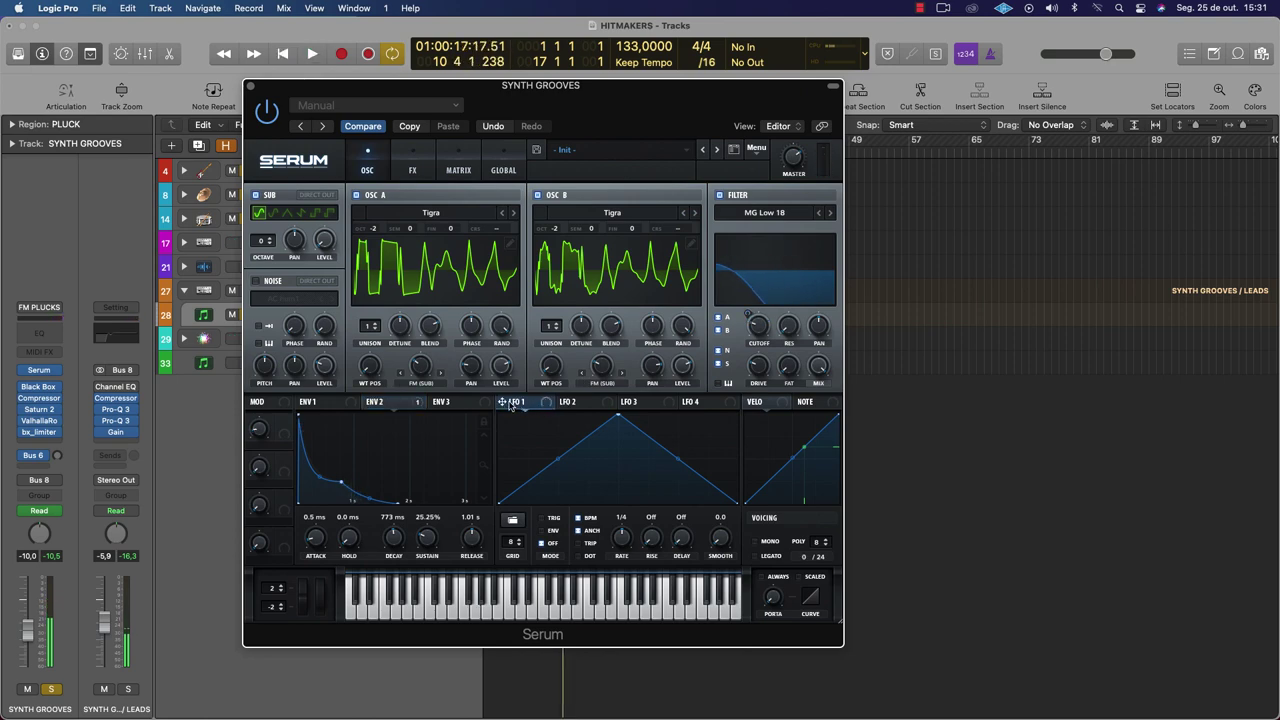
# Assign LFO 1 to oscillator A's warp, set the LFO rate to 2 bar and audition the modulation
pyautogui.moveTo(516, 404); pyautogui.dragTo(399, 374)
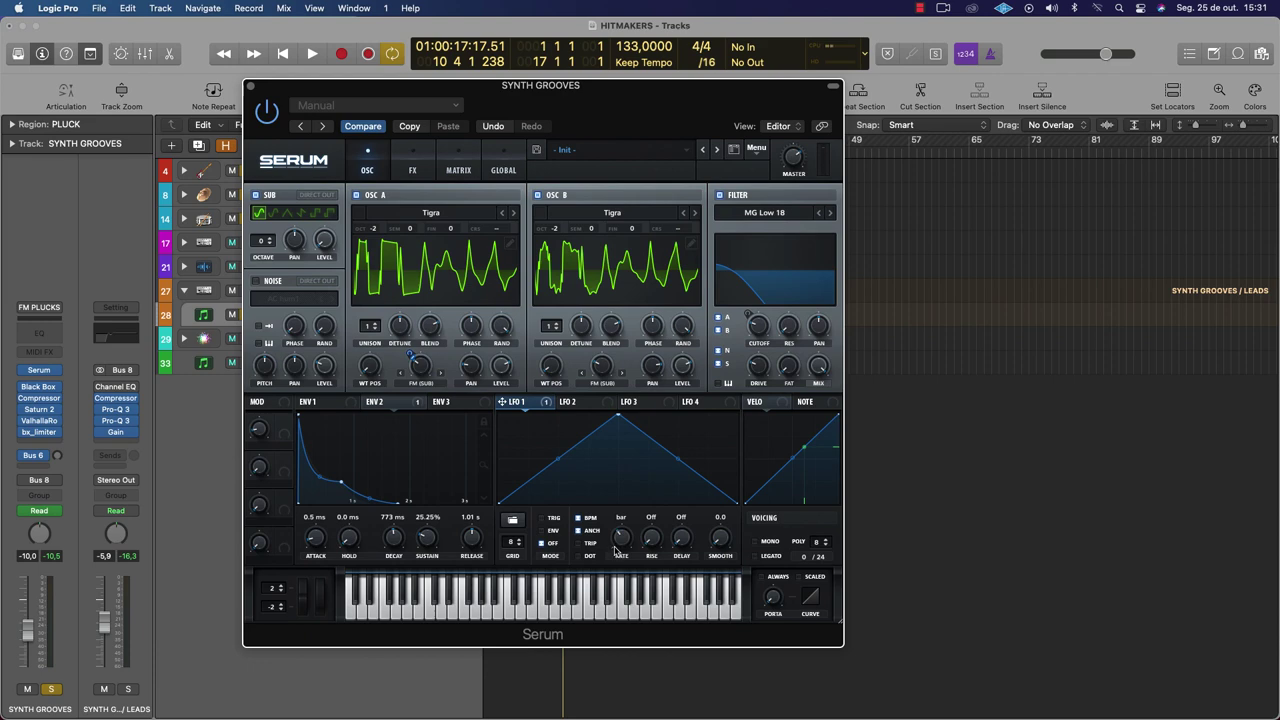
pyautogui.moveTo(616, 551); pyautogui.dragTo(612, 555)
pyautogui.press('space')
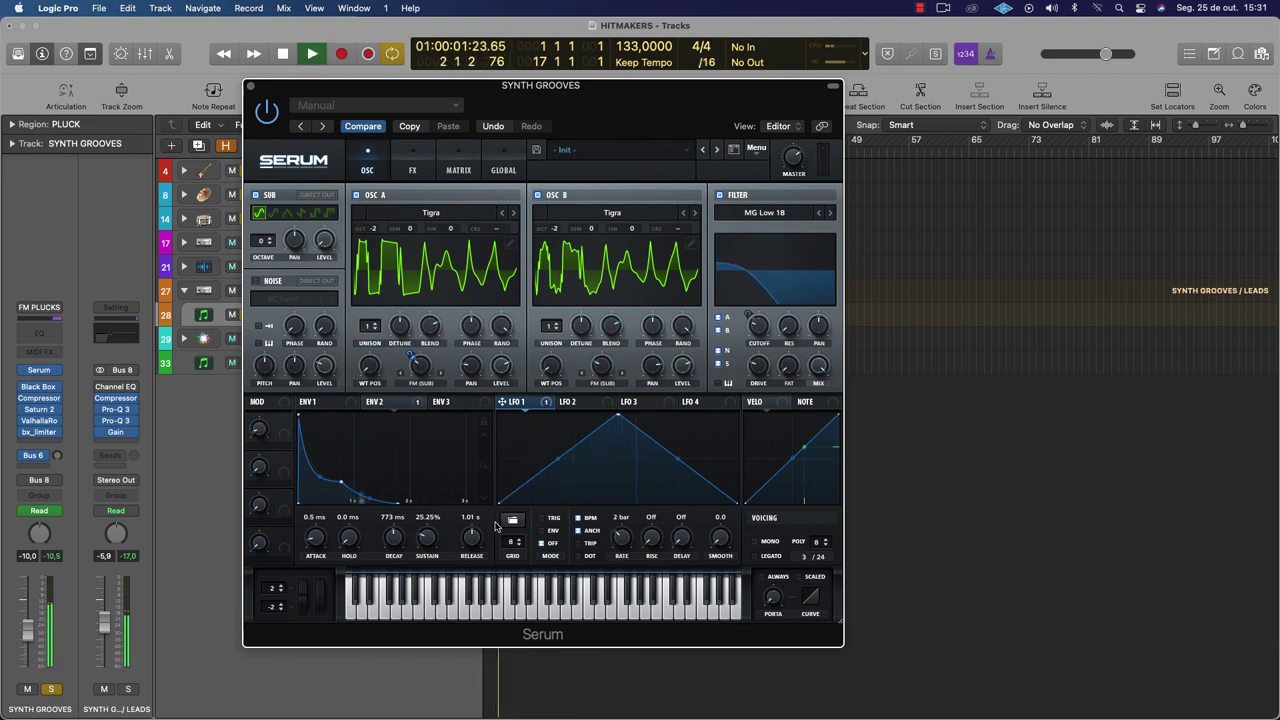
pyautogui.press('space')
# Assign LFO 1 to oscillator B's warp with an amount of about 9 and also to the filter cutoff
pyautogui.moveTo(521, 399); pyautogui.dragTo(602, 368)
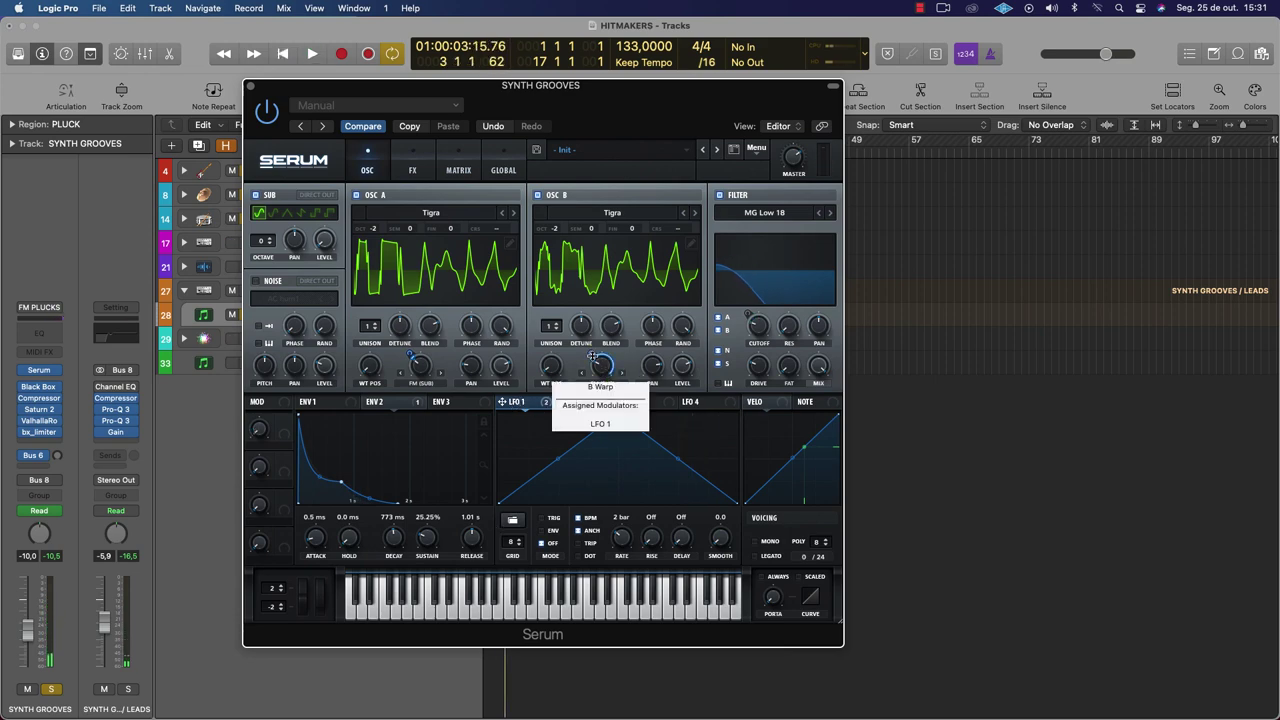
pyautogui.moveTo(576, 371)
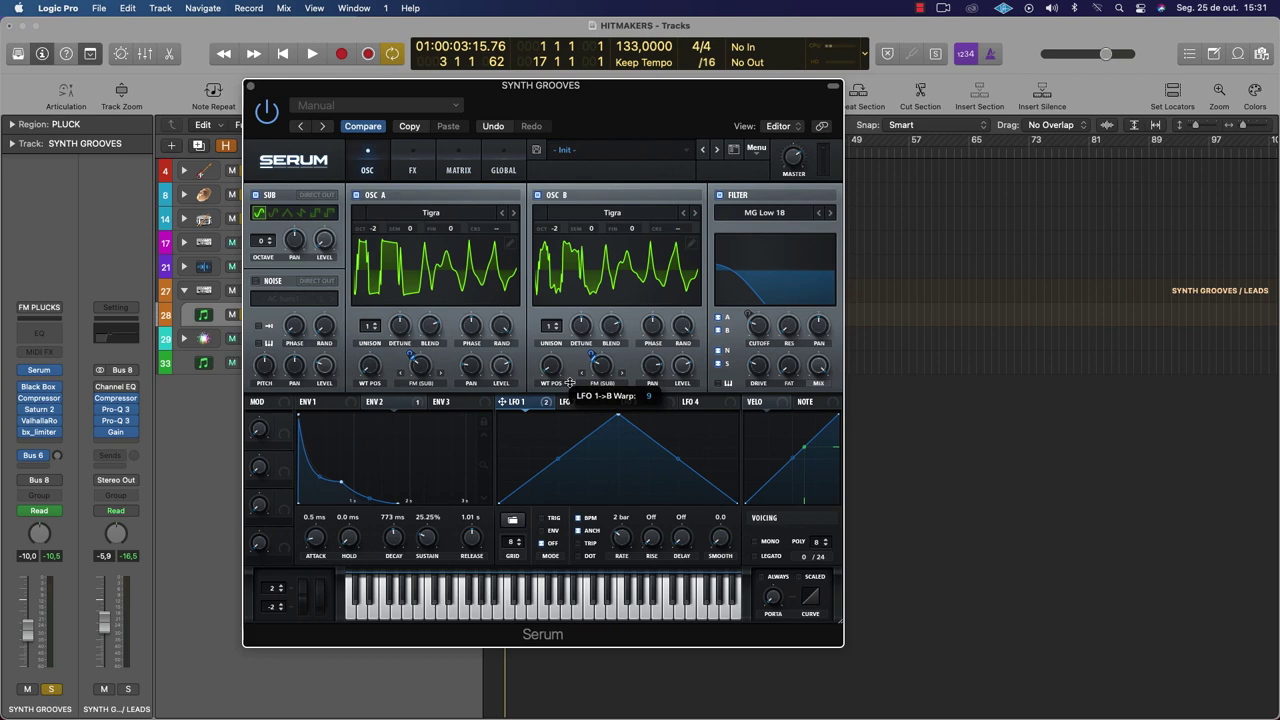
pyautogui.press('space')
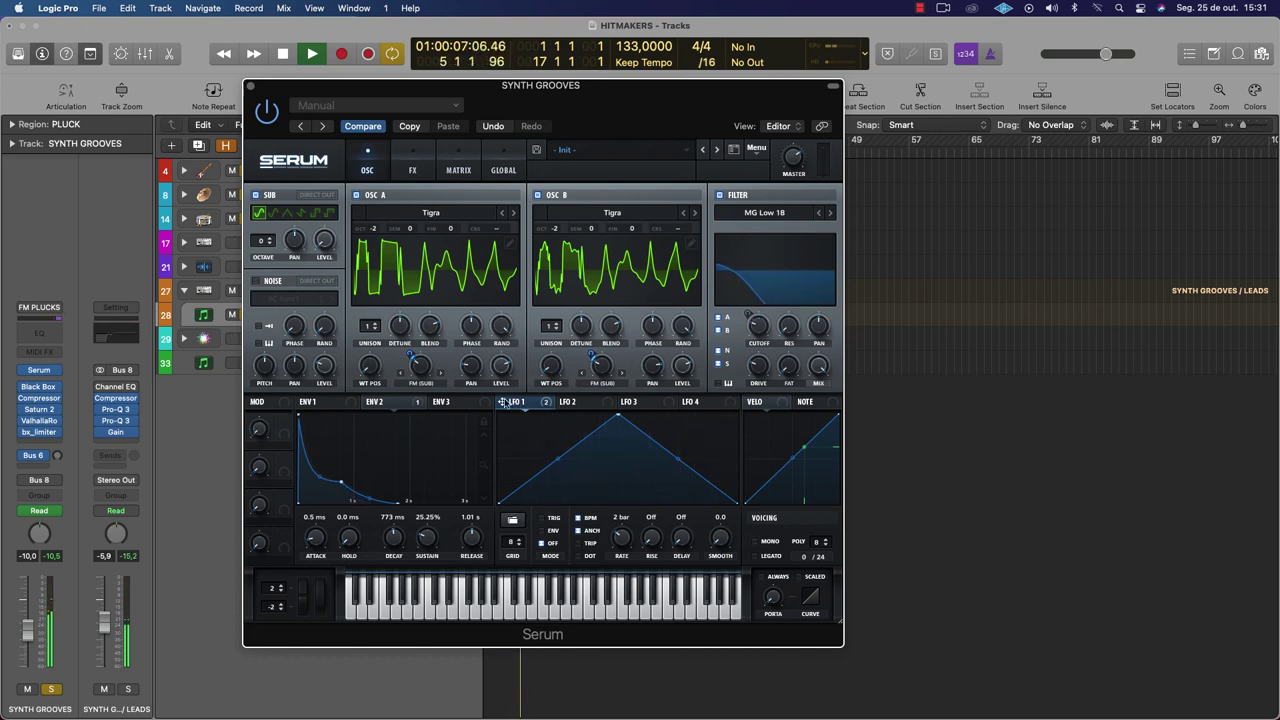
pyautogui.moveTo(503, 401); pyautogui.dragTo(722, 346)
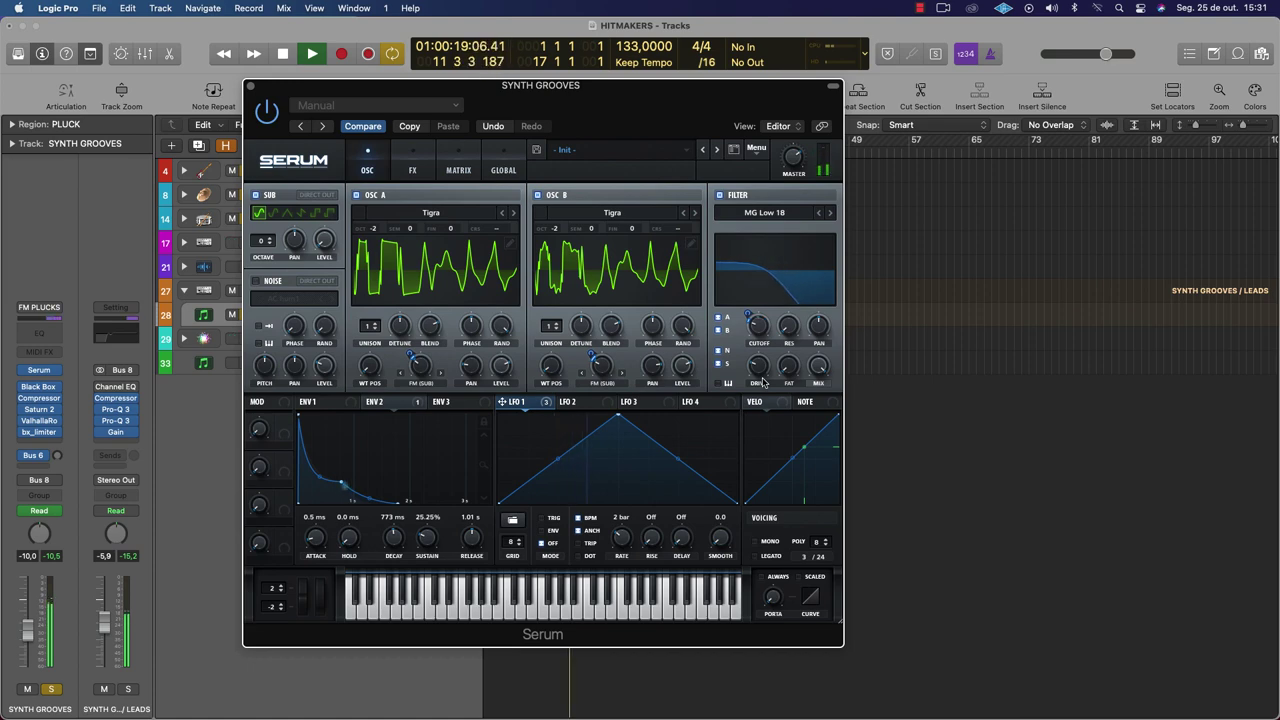
# Stop playback and enable the Hyper/Dimension effect in Serum's effects rack
pyautogui.click(417, 171)
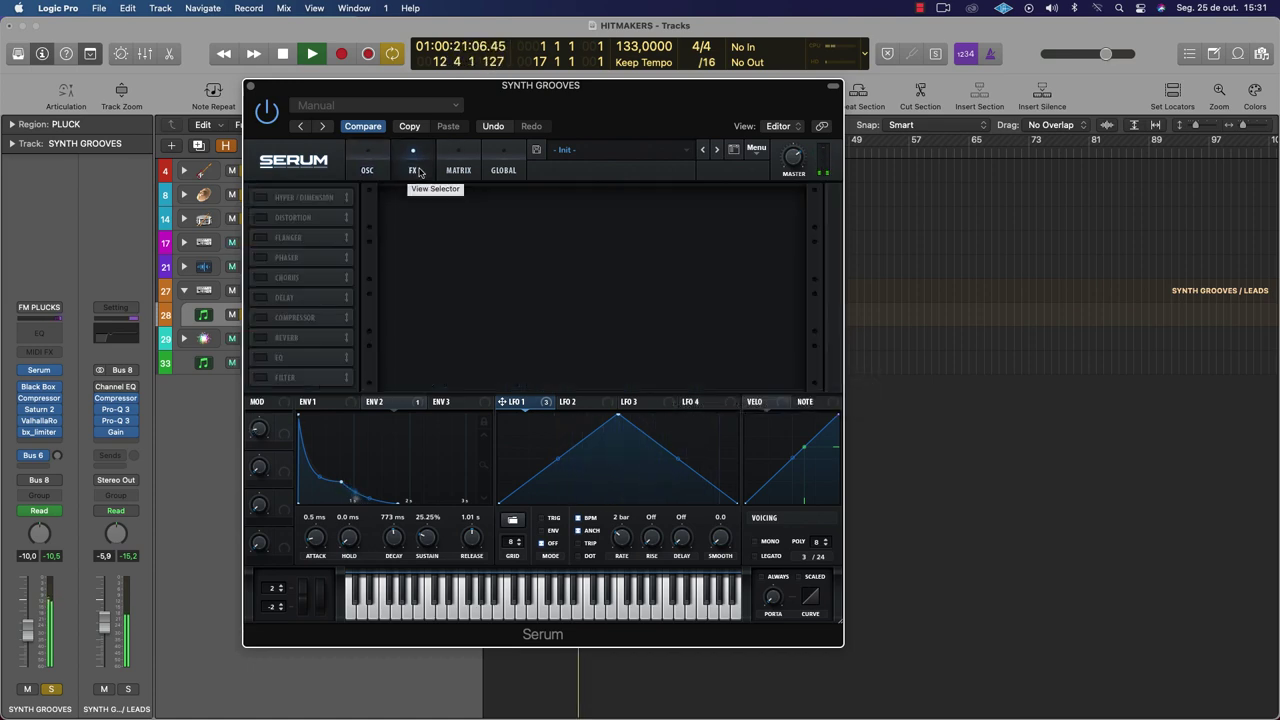
pyautogui.press('space')
pyautogui.click(300, 198)
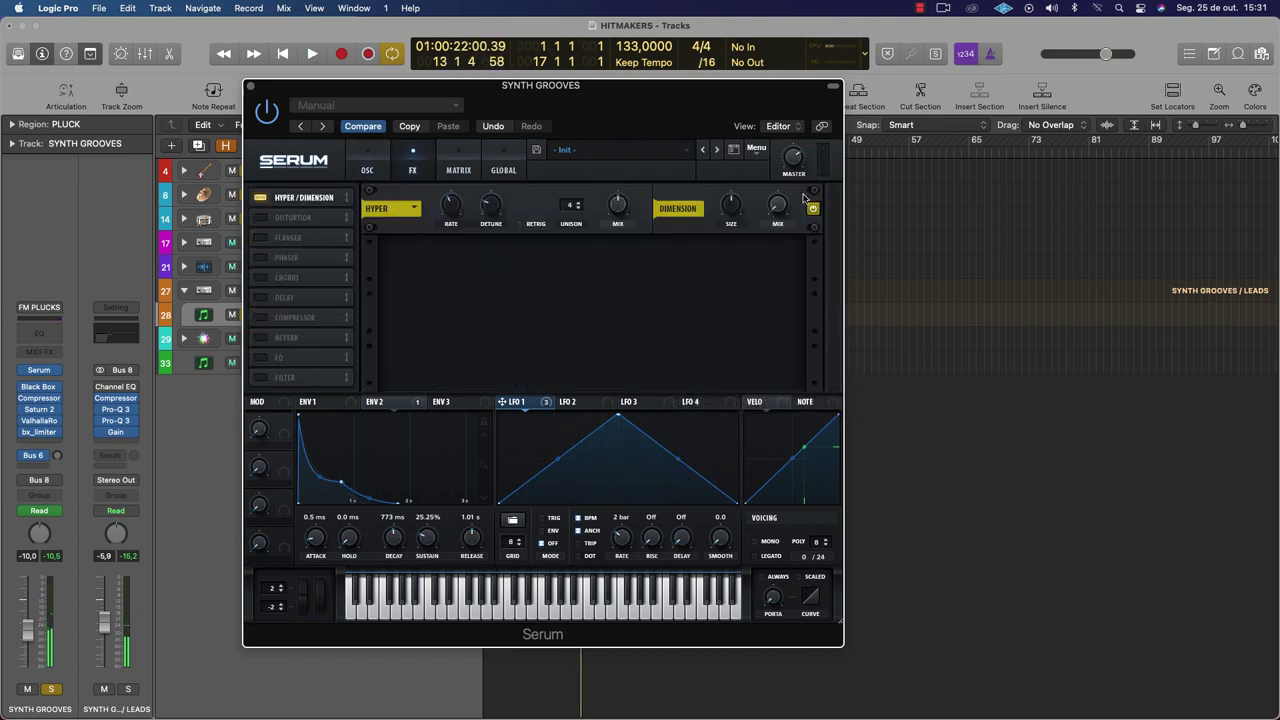
# Audition different Hyper mix amounts with the loop playing, turn off Hyper/Dimension and briefly try the distortion
pyautogui.press('space')
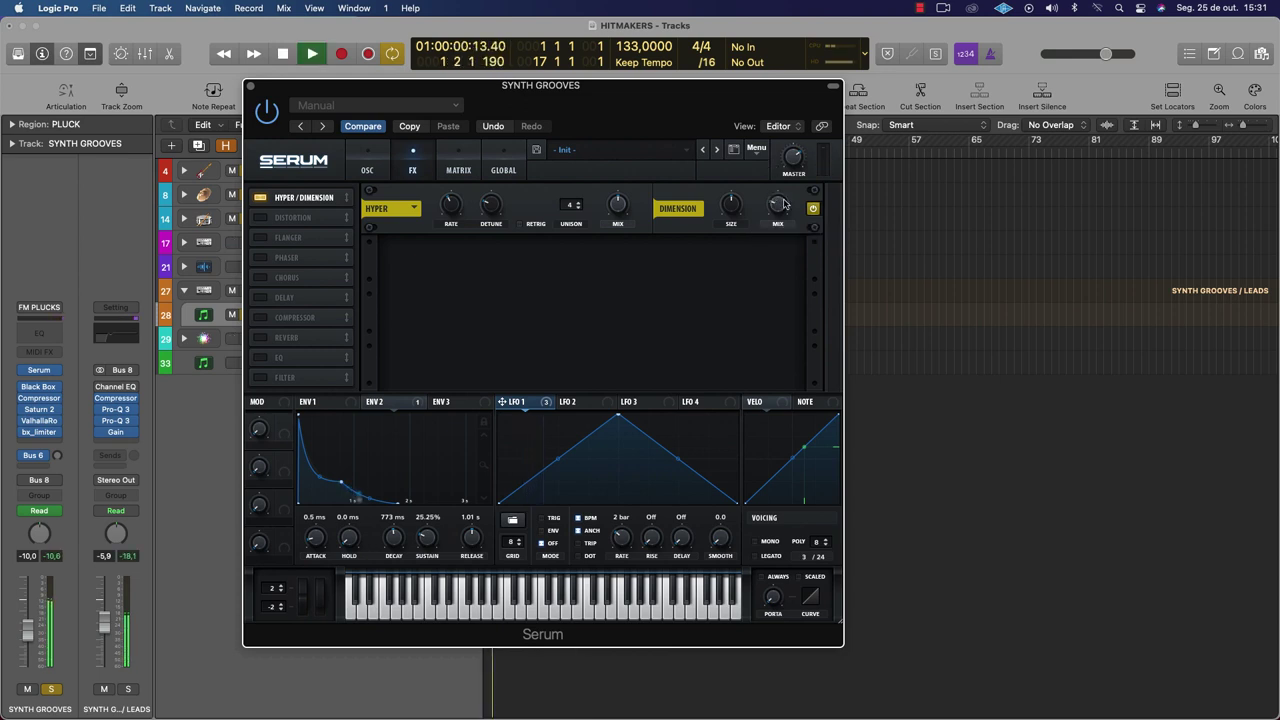
pyautogui.moveTo(784, 205)
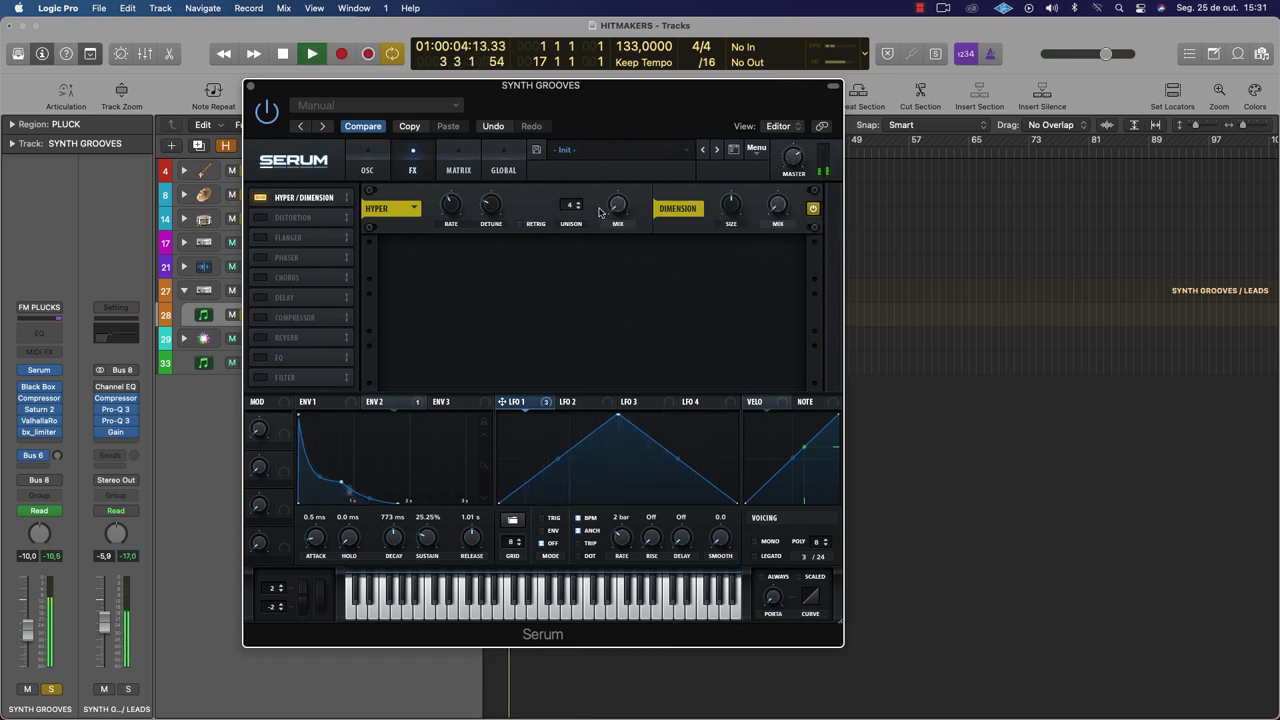
pyautogui.moveTo(626, 190)
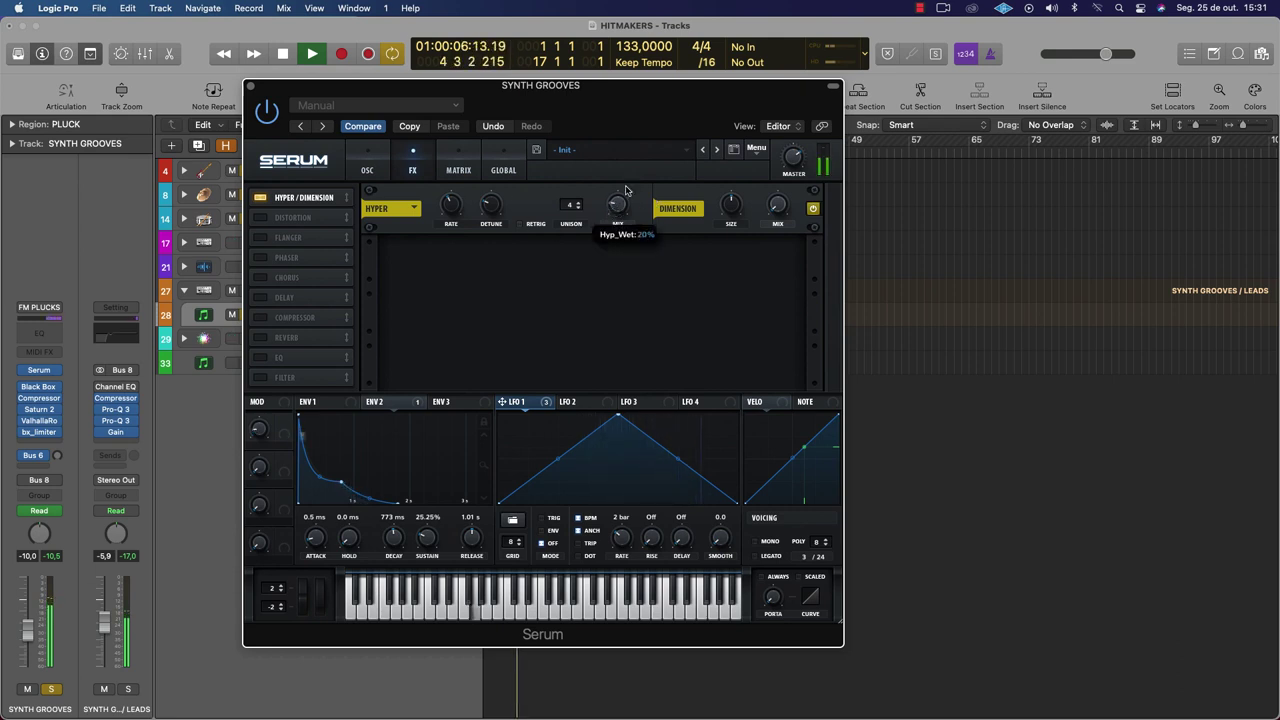
pyautogui.moveTo(617, 203); pyautogui.dragTo(647, 85)
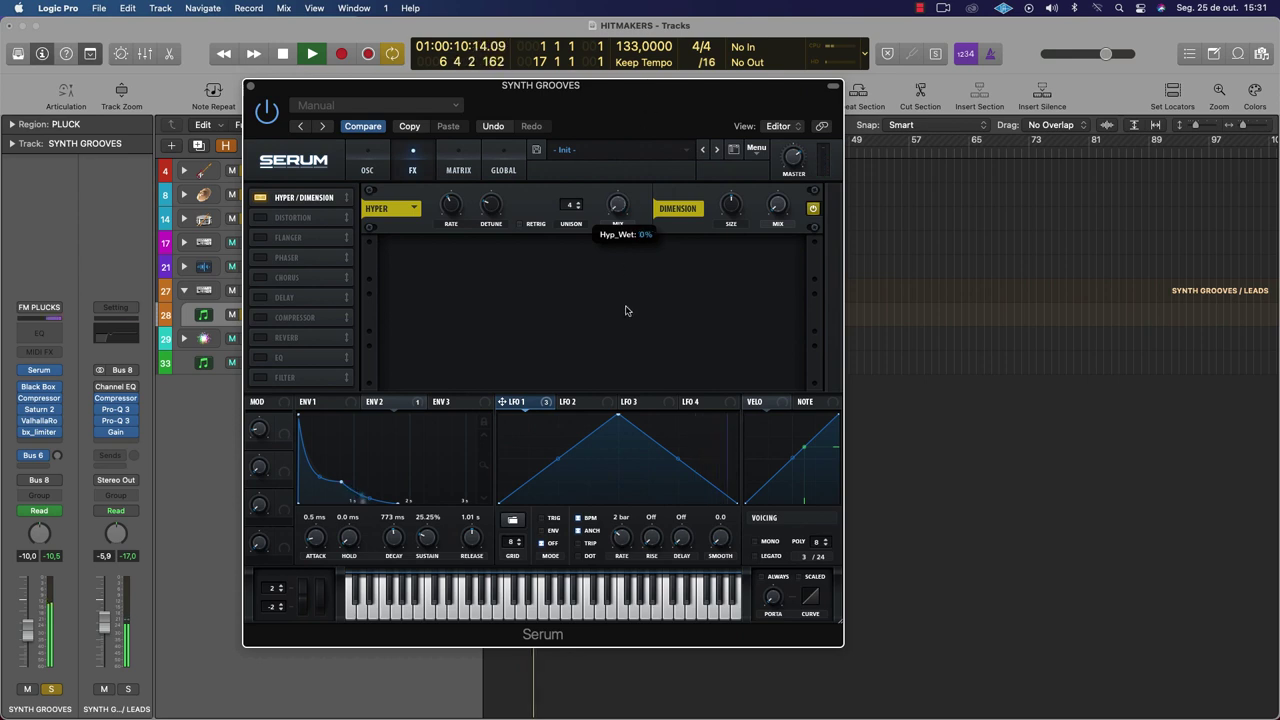
pyautogui.click(260, 197)
pyautogui.click(281, 218)
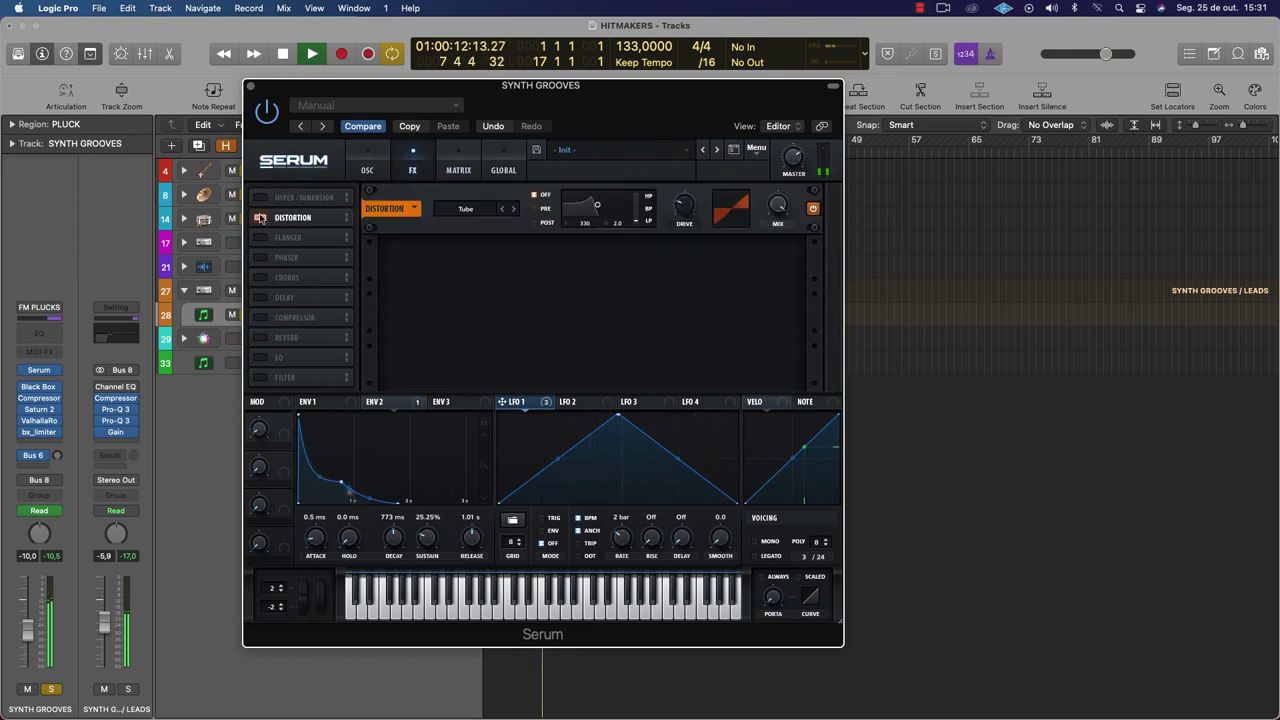
pyautogui.click(260, 217)
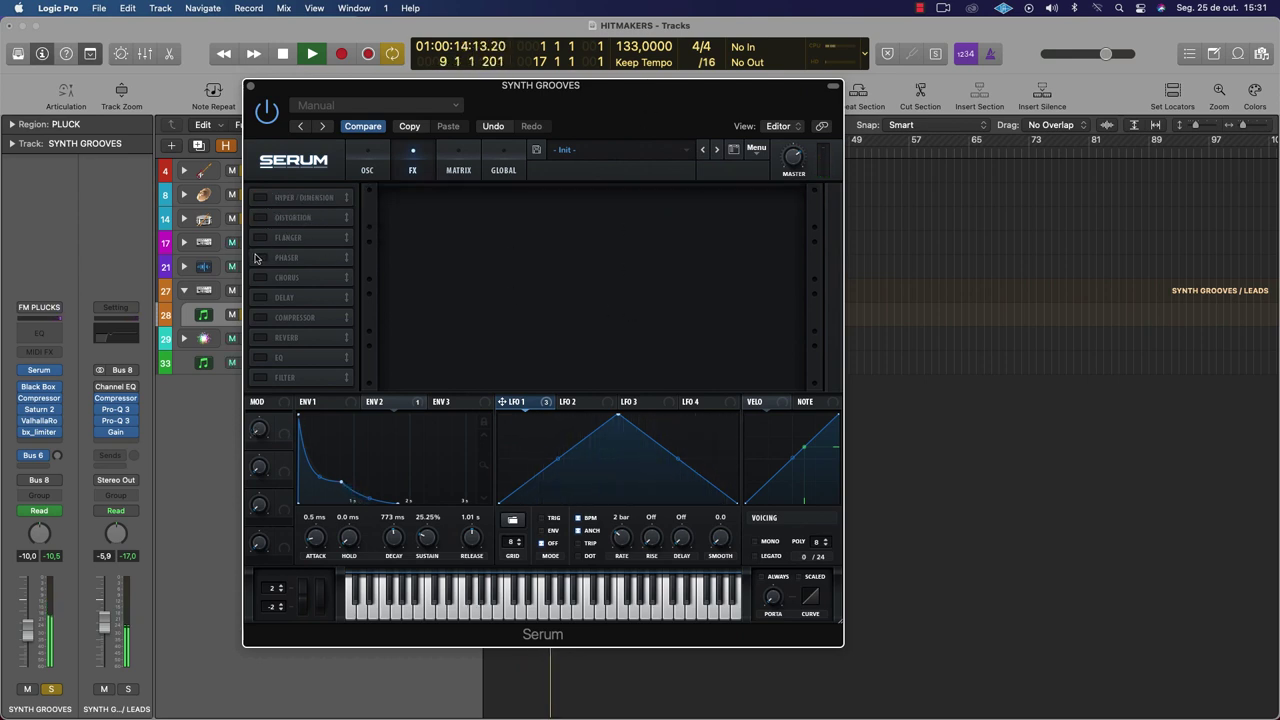
# Try the Phaser on the loop with a mix of about 20% and a frequency of about 1451 Hz
pyautogui.click(260, 257)
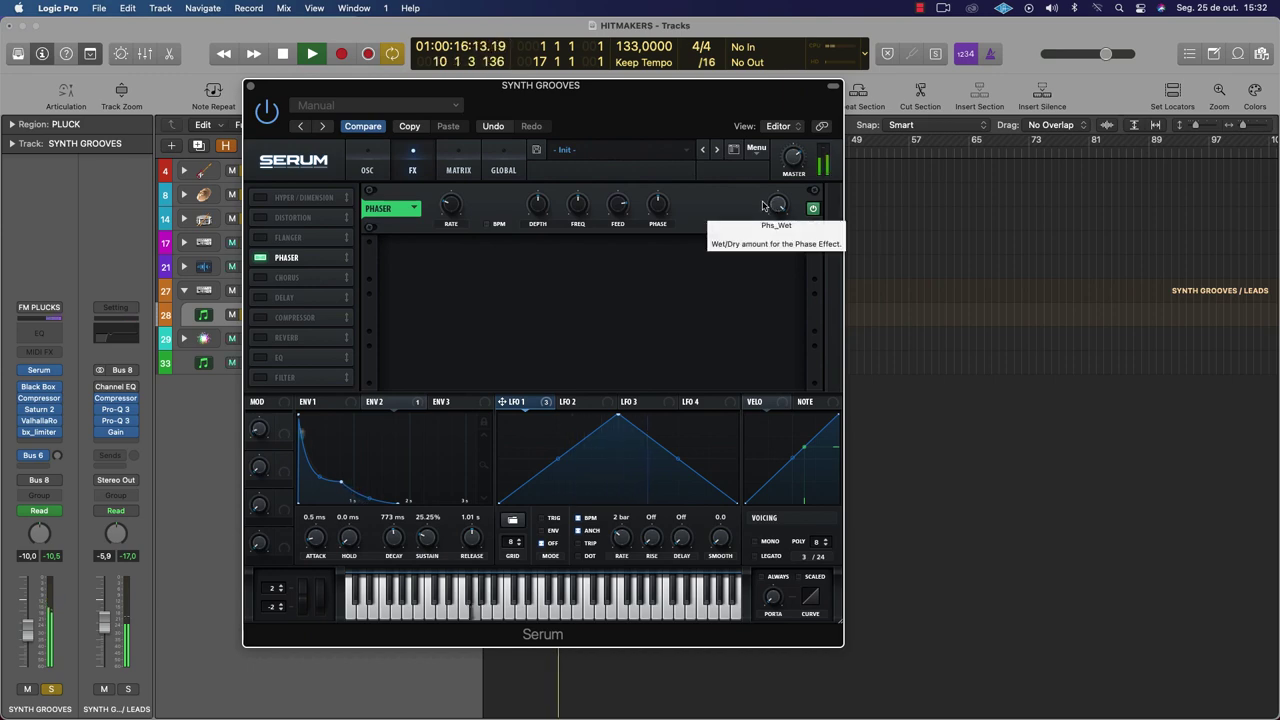
pyautogui.press('space')
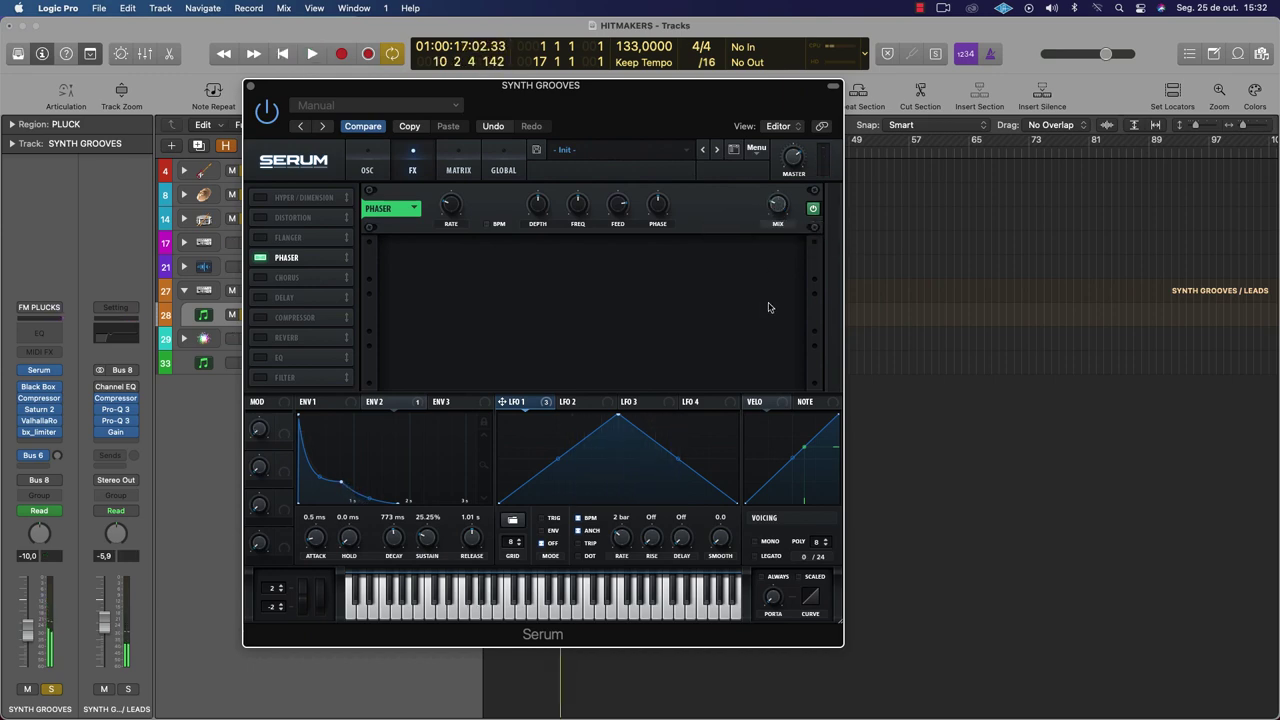
pyautogui.press('space')
pyautogui.moveTo(777, 206); pyautogui.dragTo(805, 107)
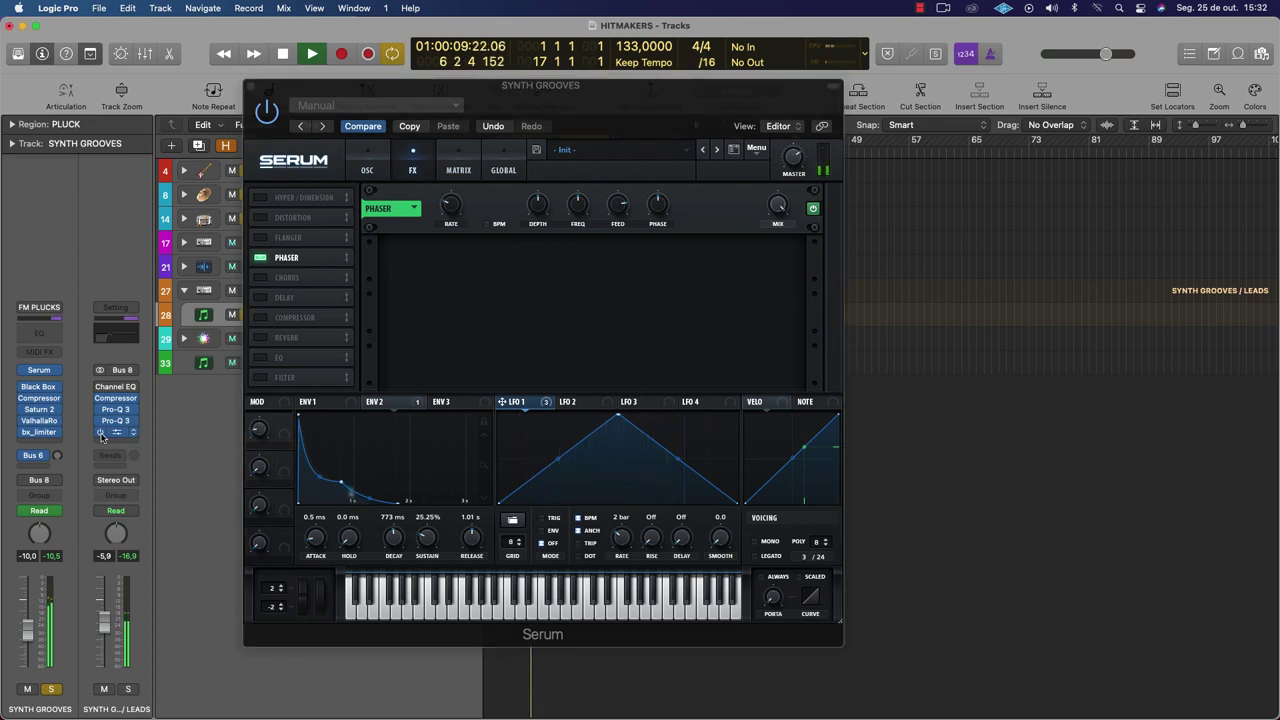
pyautogui.click(826, 231)
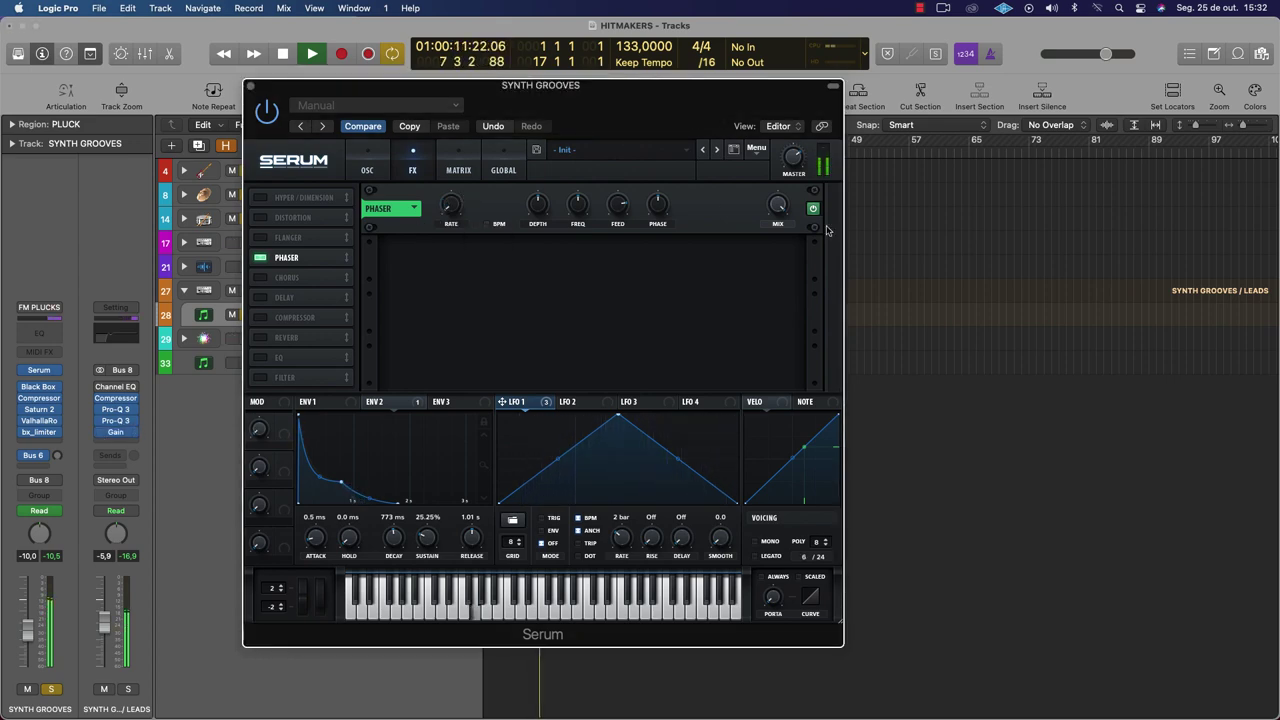
pyautogui.moveTo(777, 212)
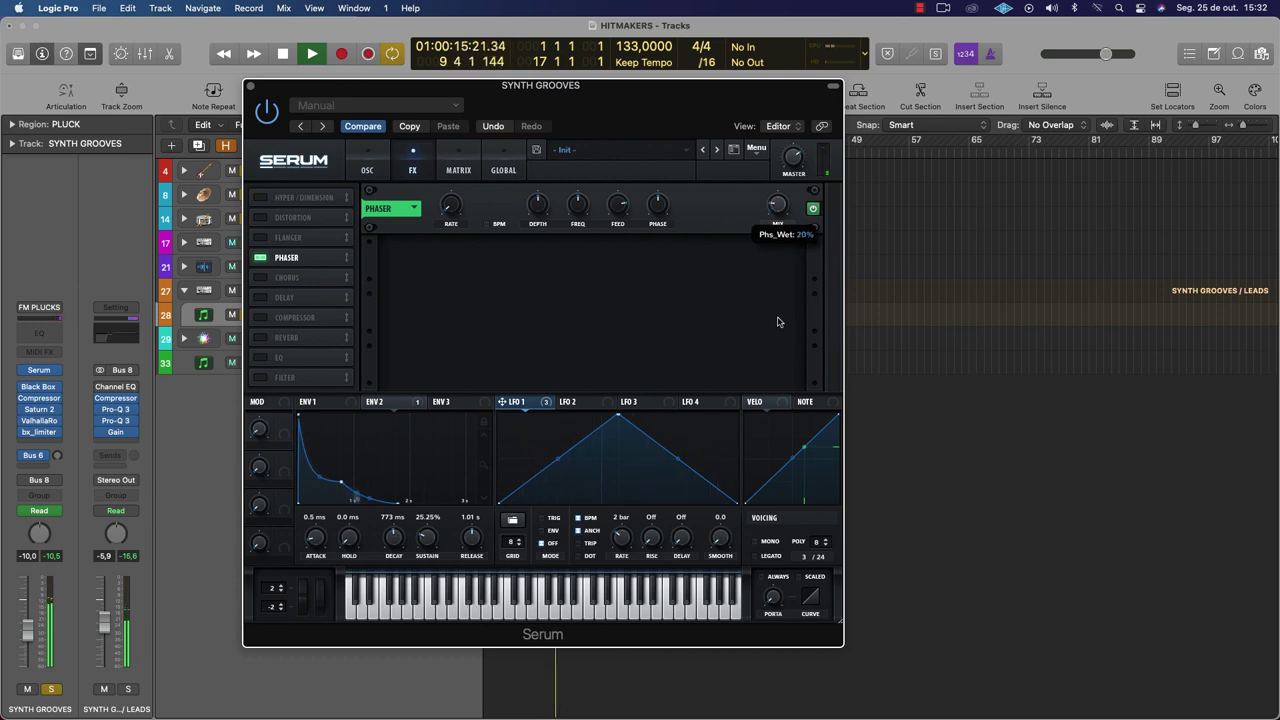
pyautogui.moveTo(578, 207)
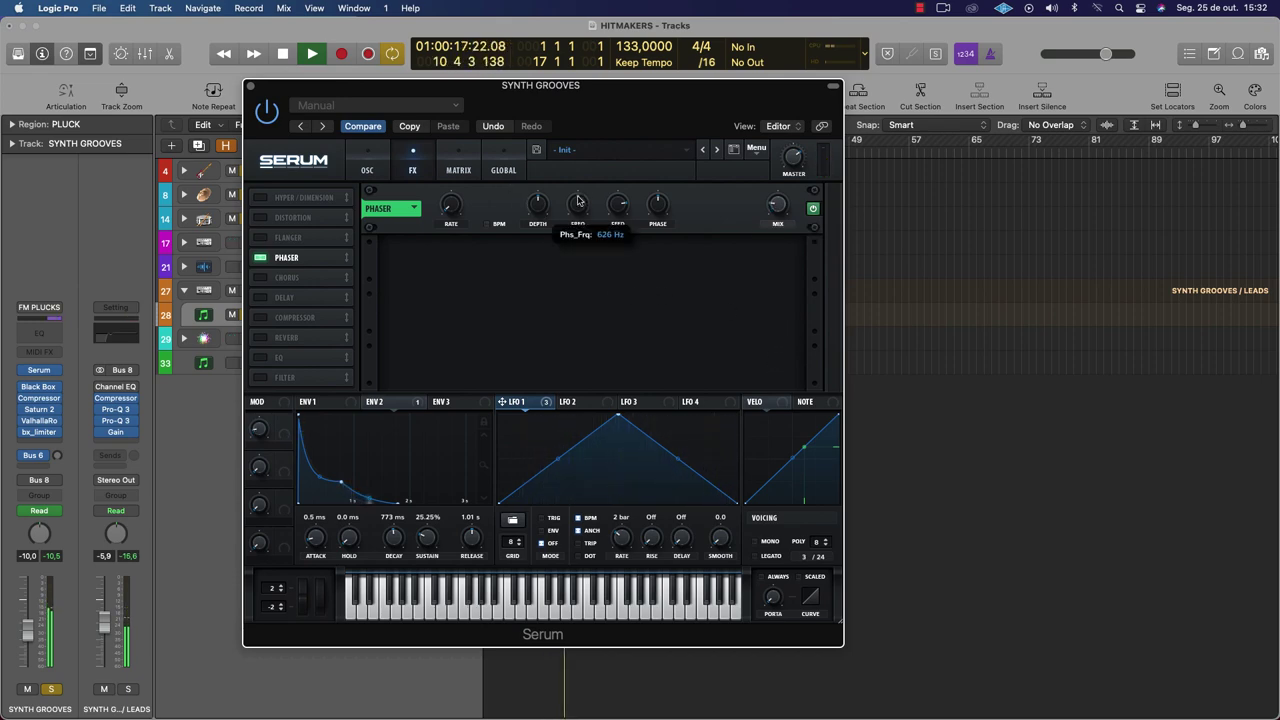
pyautogui.moveTo(577, 200); pyautogui.dragTo(580, 189)
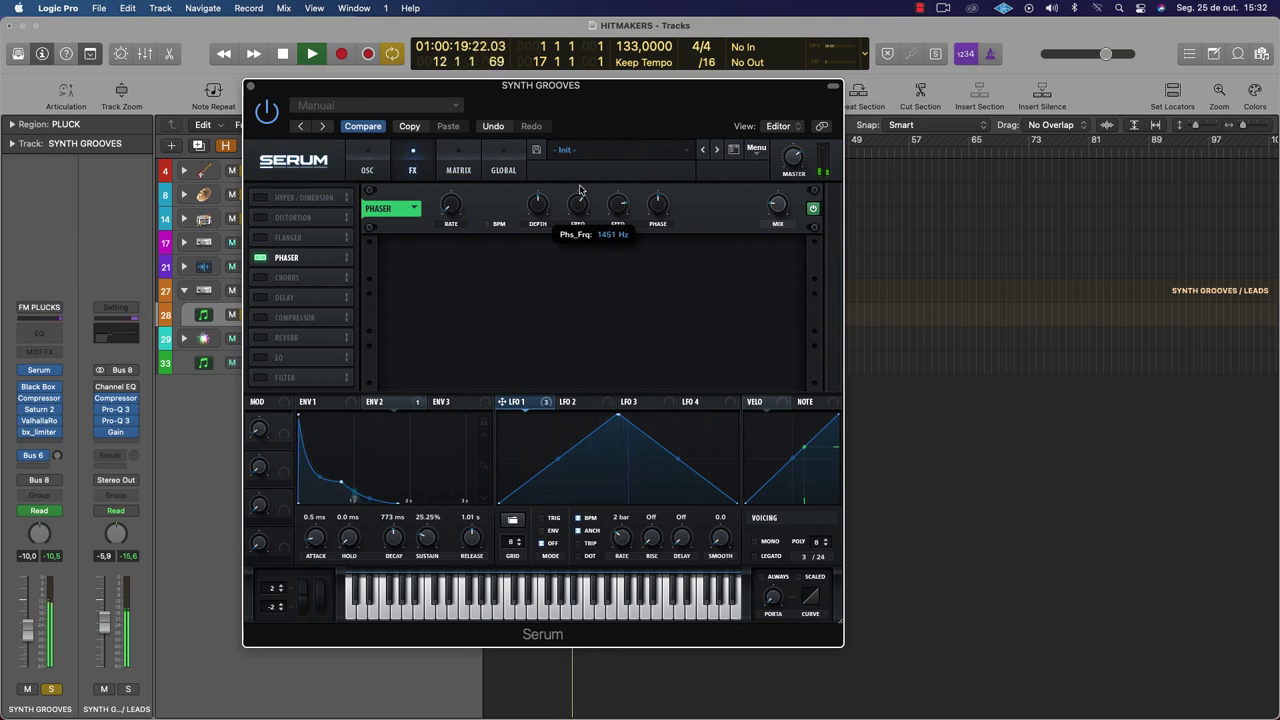
# Compare the sound with and without the Phaser, try the Chorus briefly and switch both effects off
pyautogui.click(259, 258)
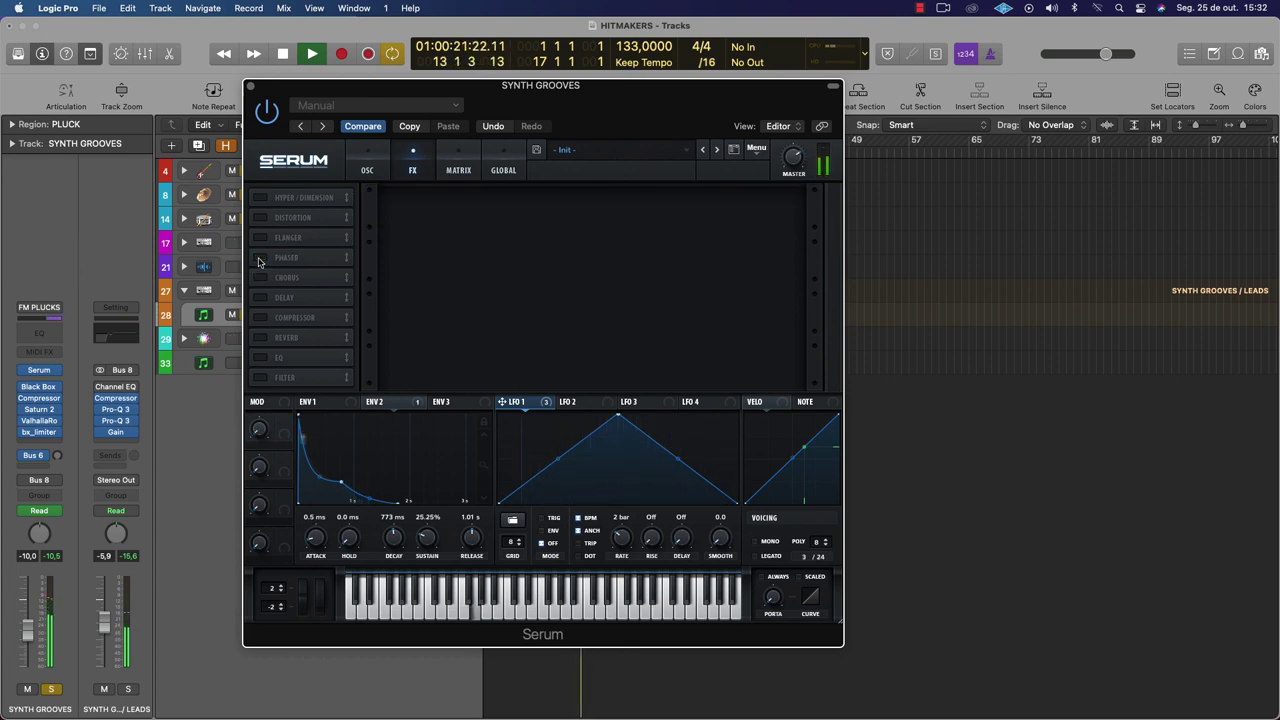
pyautogui.click(259, 258)
pyautogui.click(258, 278)
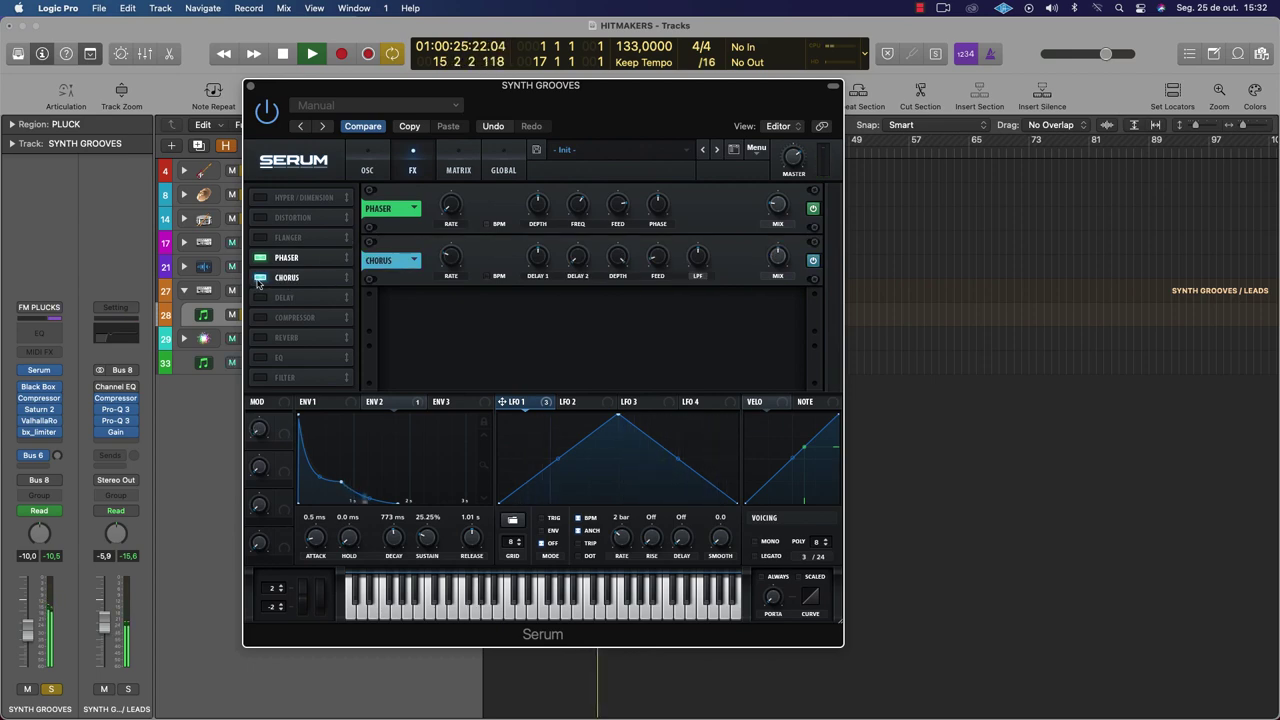
pyautogui.click(259, 278)
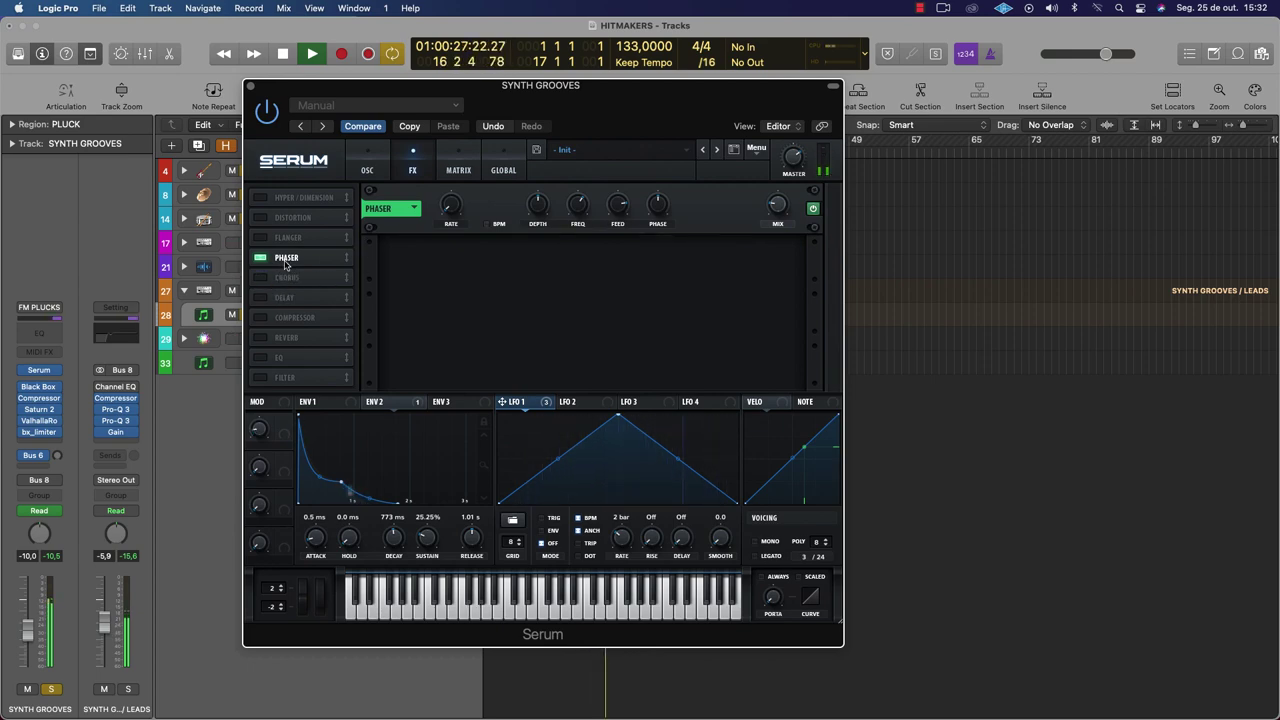
pyautogui.click(260, 258)
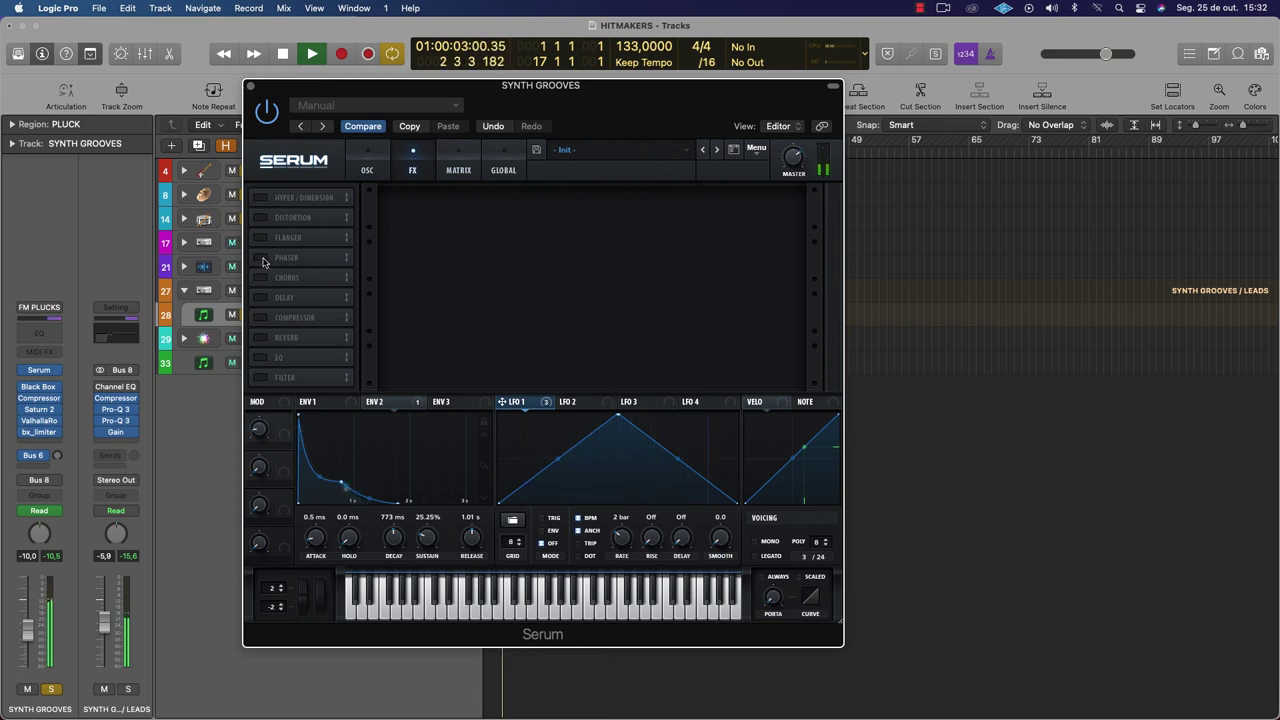
# Enable the Compressor, move it to the start of the effects chain and adjust its threshold during playback
pyautogui.press('space')
pyautogui.click(258, 317)
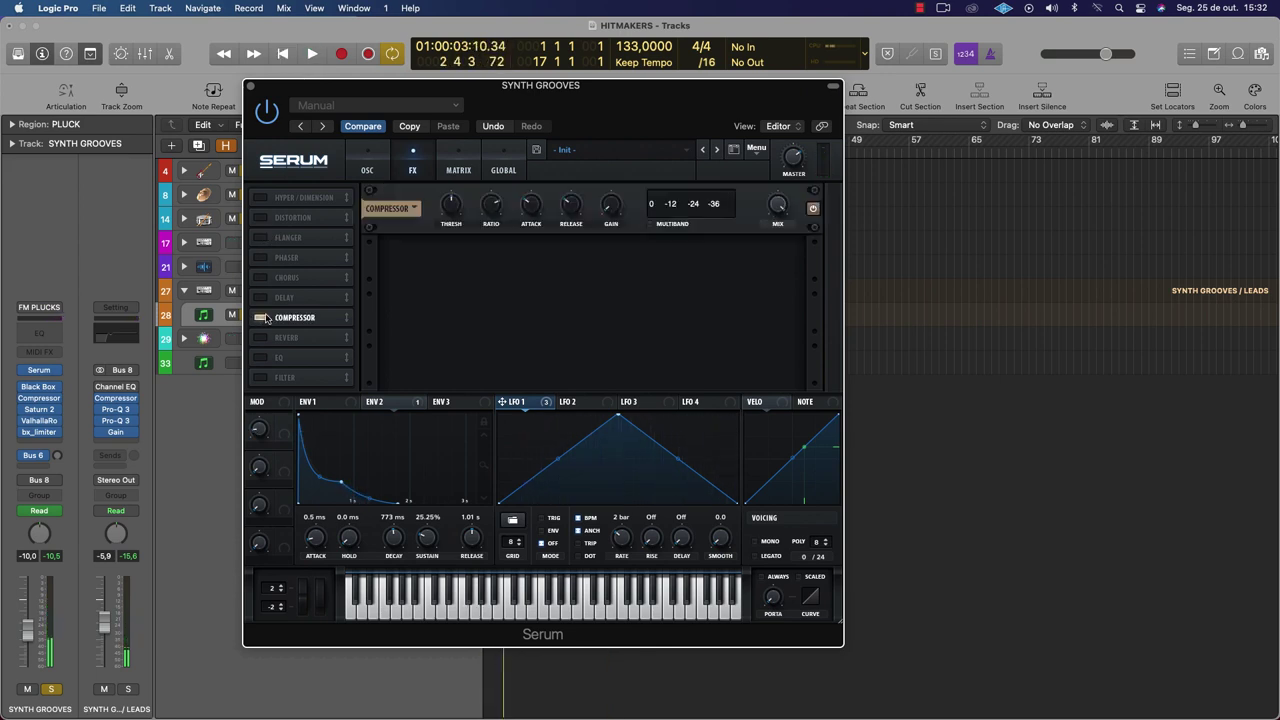
pyautogui.moveTo(314, 320); pyautogui.dragTo(318, 200)
pyautogui.press('space')
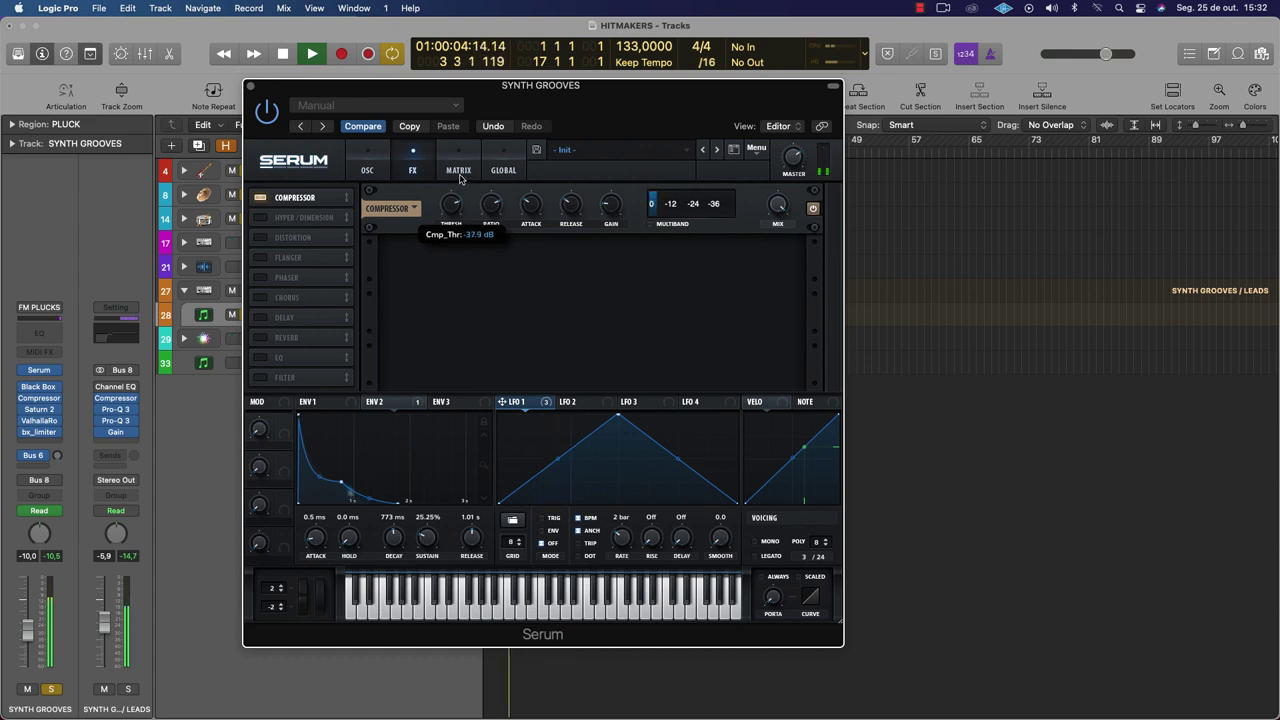
pyautogui.scroll(1, 610, 190)
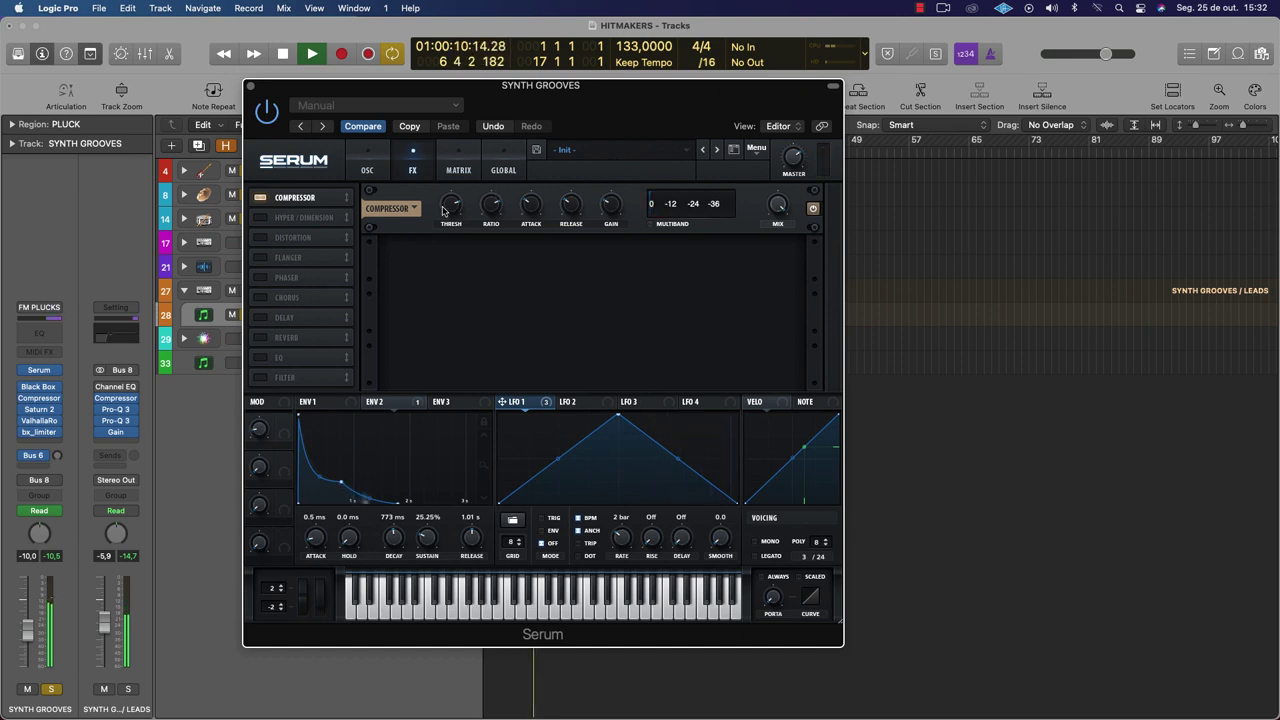
# Try the Compressor's multiband mode, return to single band and adjust the gain and threshold by ear
pyautogui.click(650, 224)
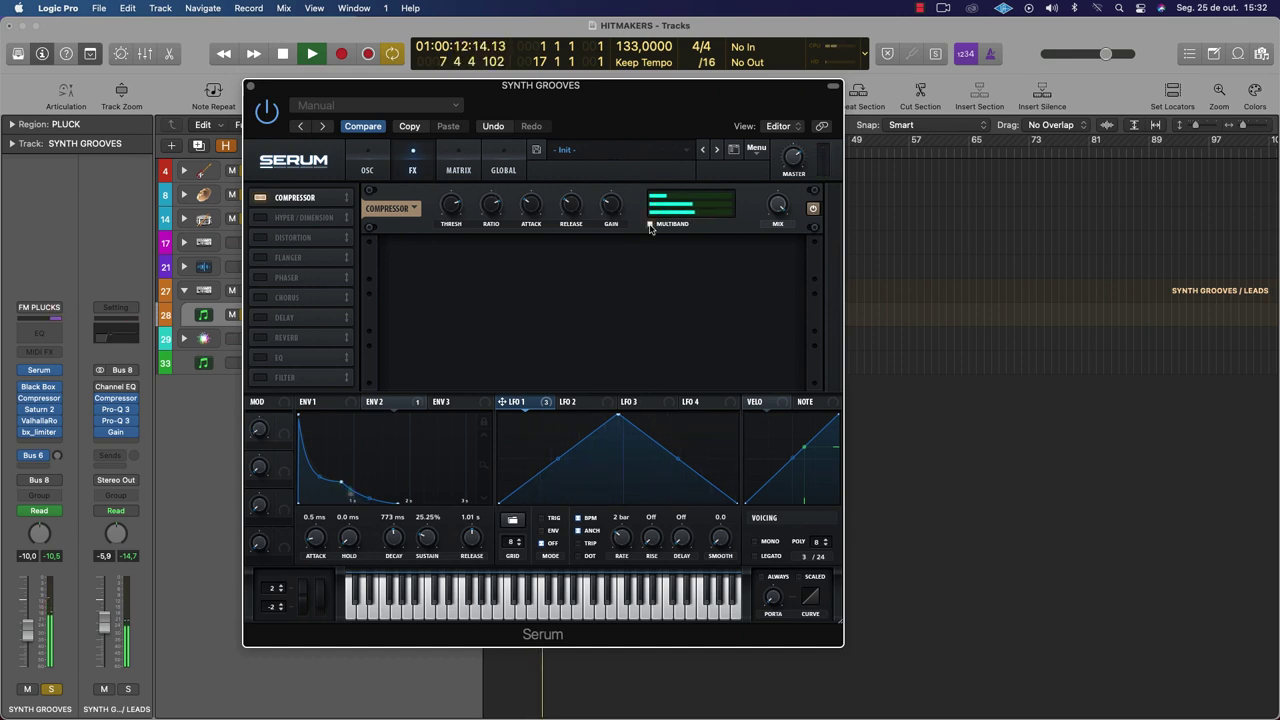
pyautogui.click(650, 225)
pyautogui.moveTo(614, 190)
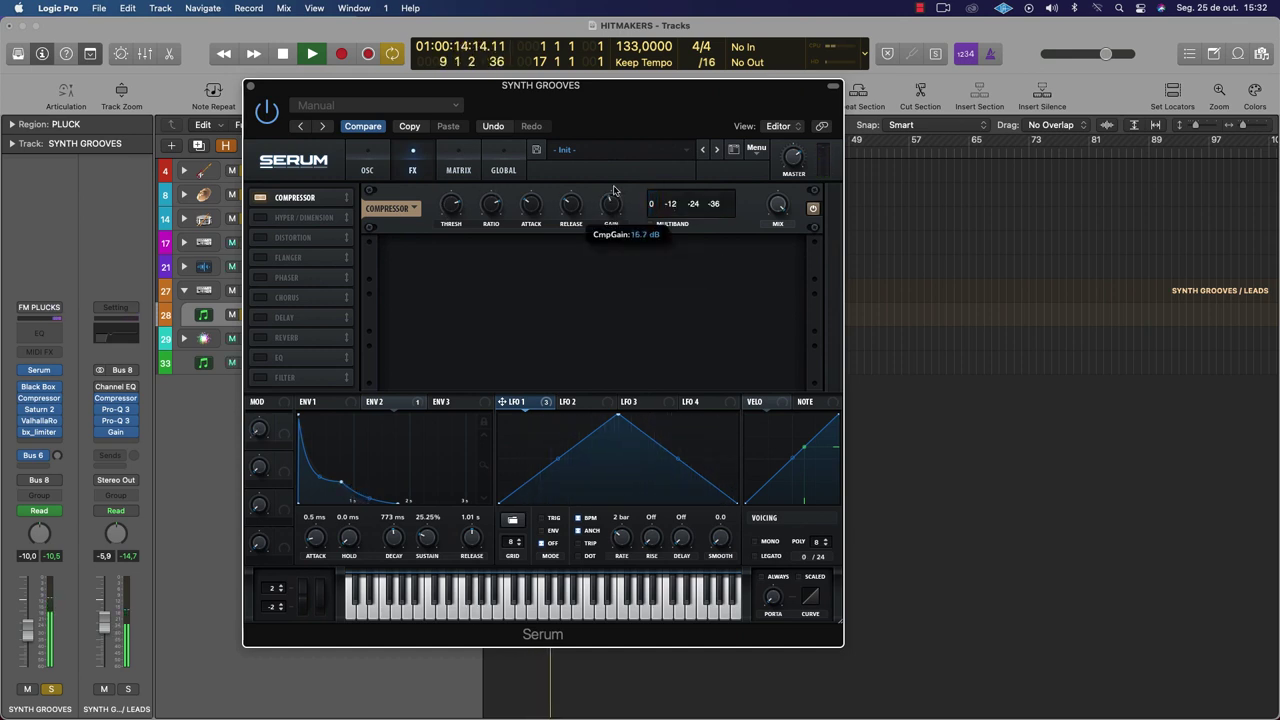
pyautogui.moveTo(614, 190); pyautogui.dragTo(605, 208)
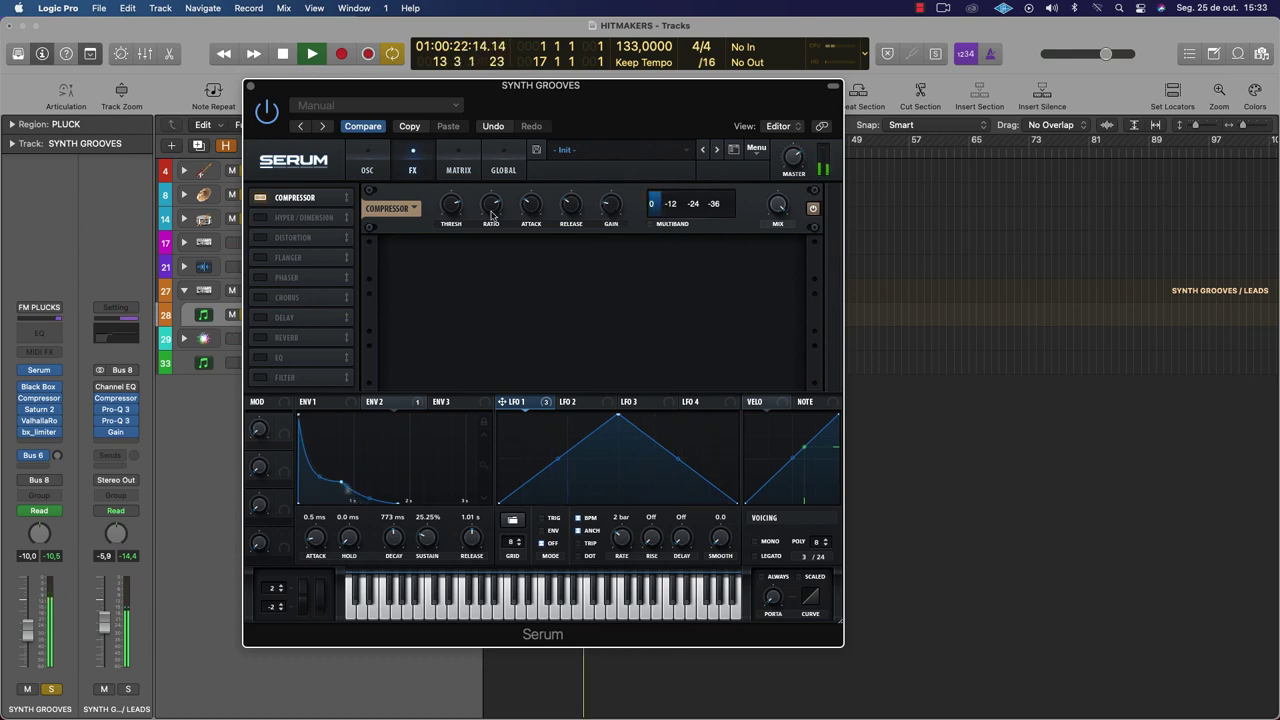
pyautogui.moveTo(457, 203); pyautogui.dragTo(460, 220)
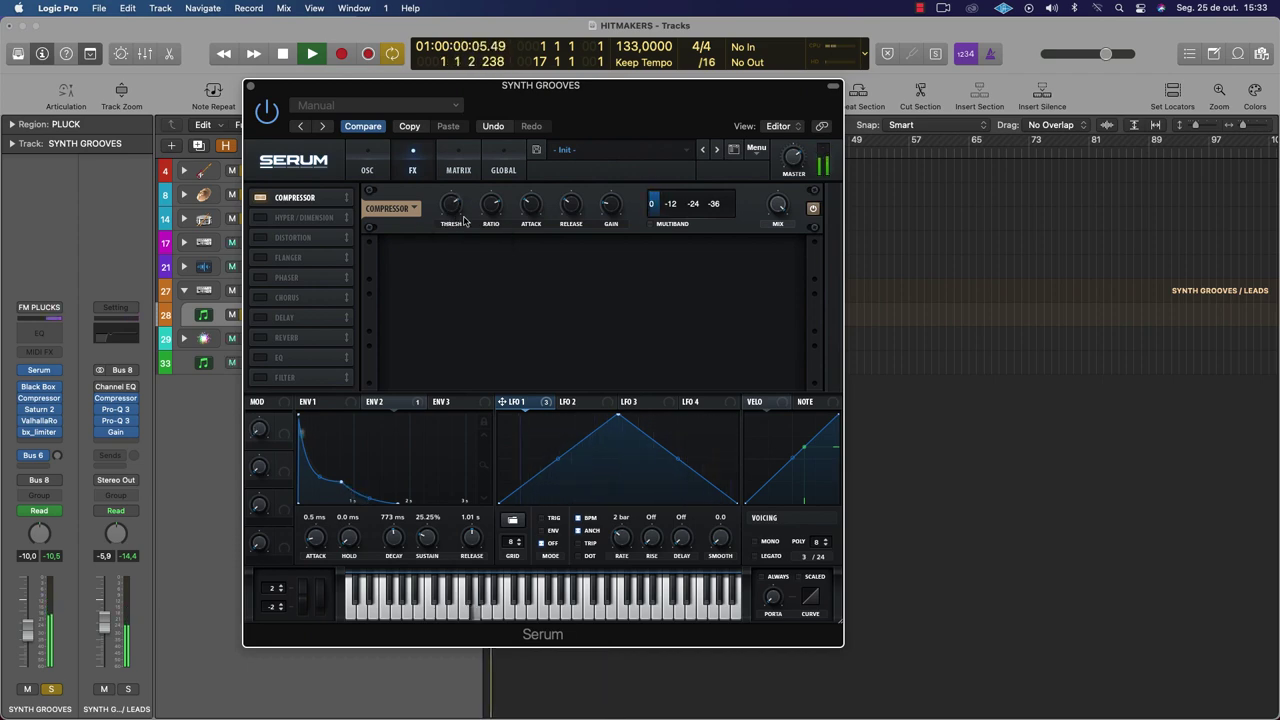
# Enable Distortion in SoftClip mode, raise its drive and move it ahead of the Compressor in the chain
pyautogui.click(260, 237)
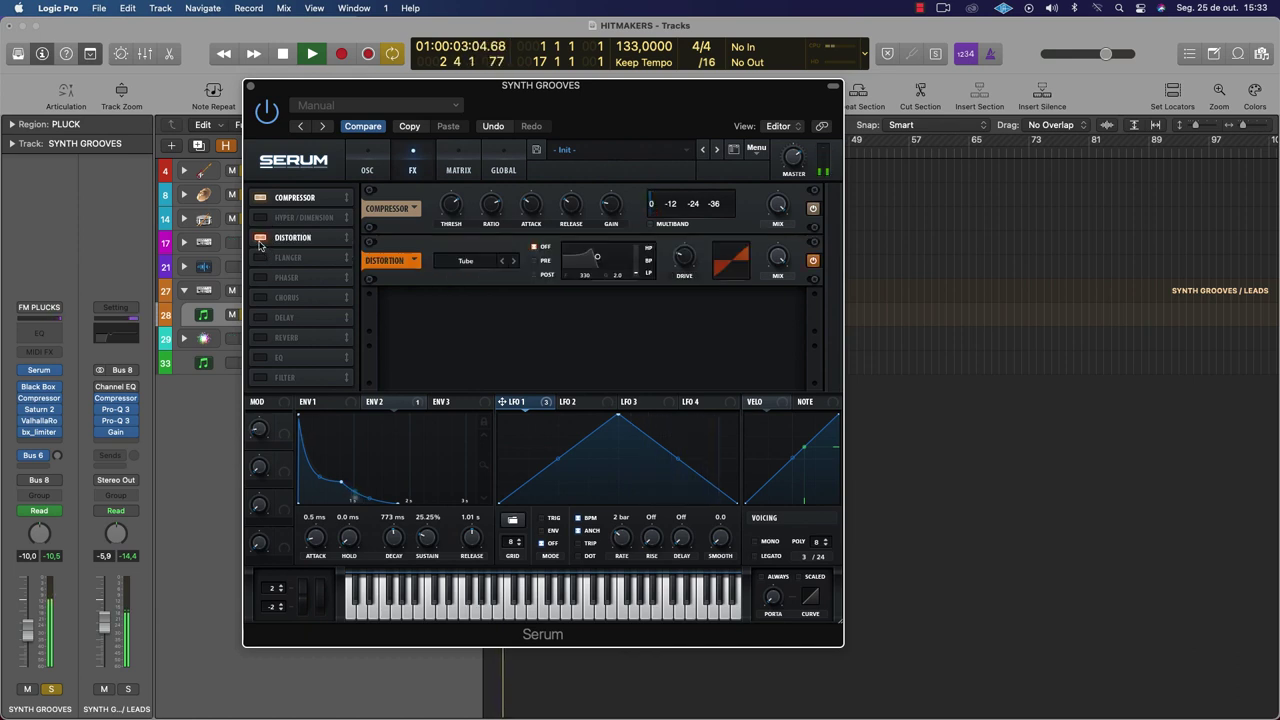
pyautogui.click(513, 260)
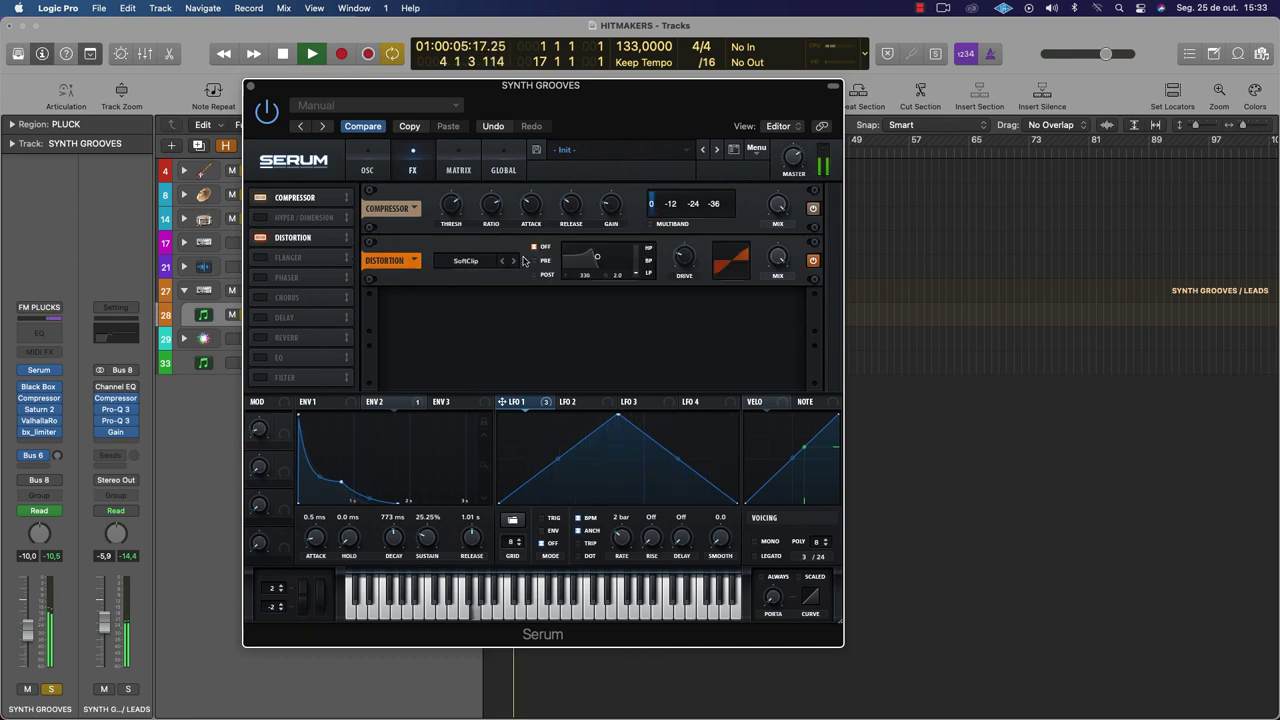
pyautogui.moveTo(684, 257); pyautogui.dragTo(696, 160)
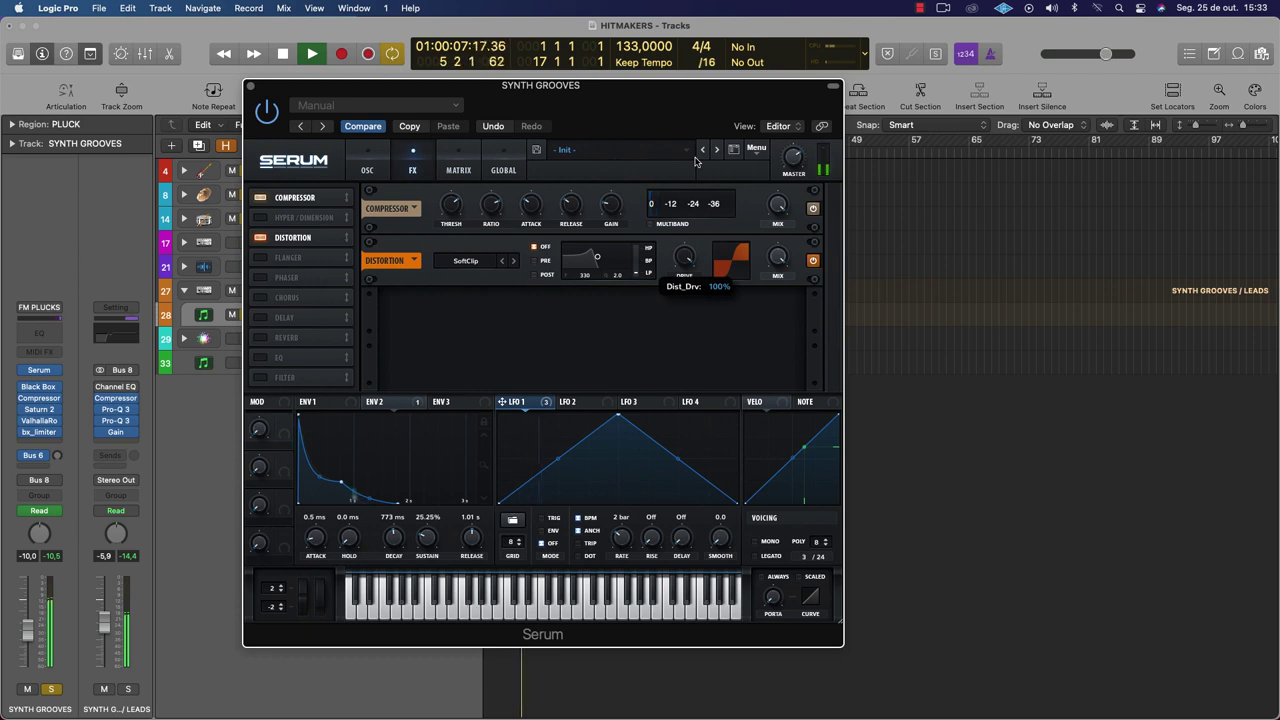
pyautogui.moveTo(696, 160); pyautogui.dragTo(696, 180)
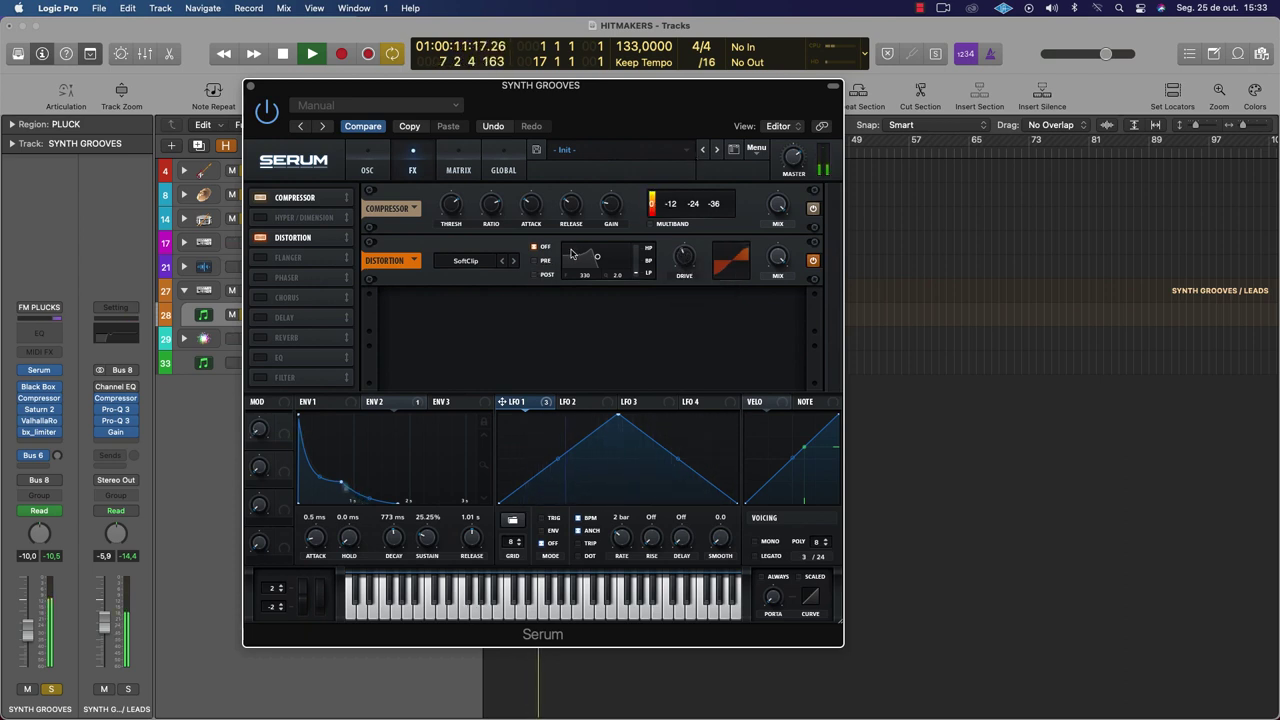
pyautogui.moveTo(298, 237); pyautogui.dragTo(317, 212)
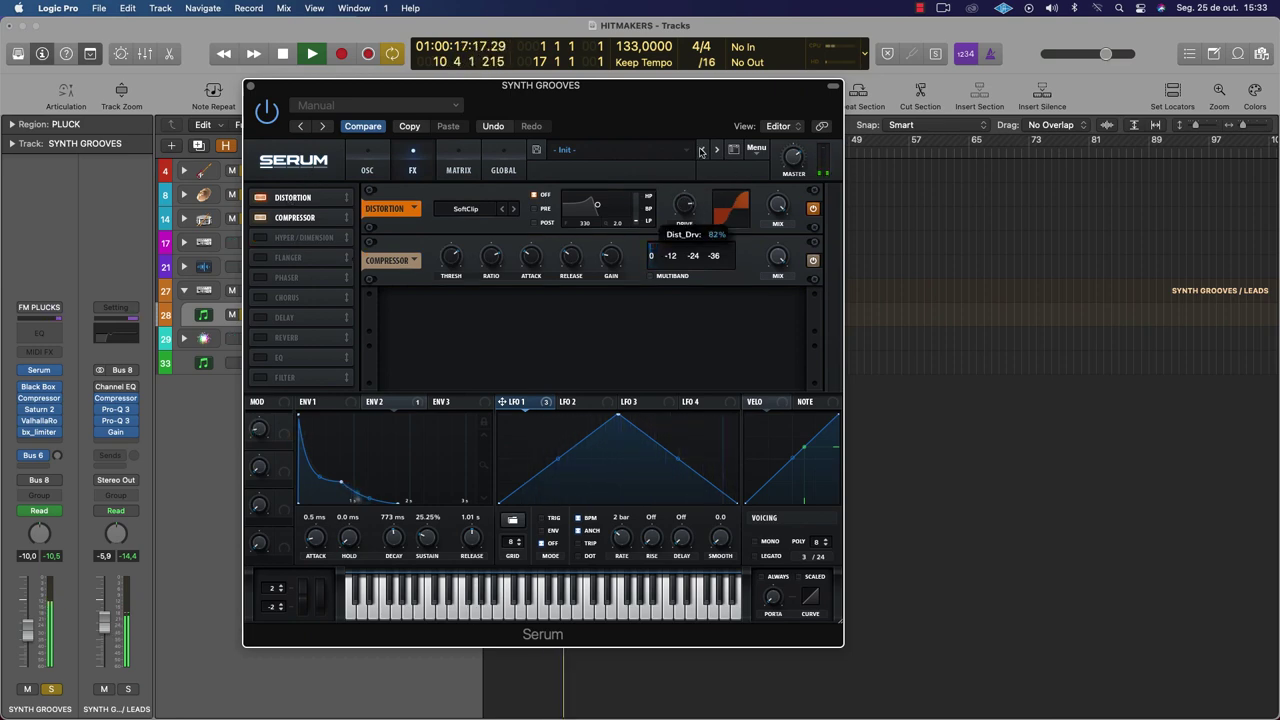
pyautogui.press('space')
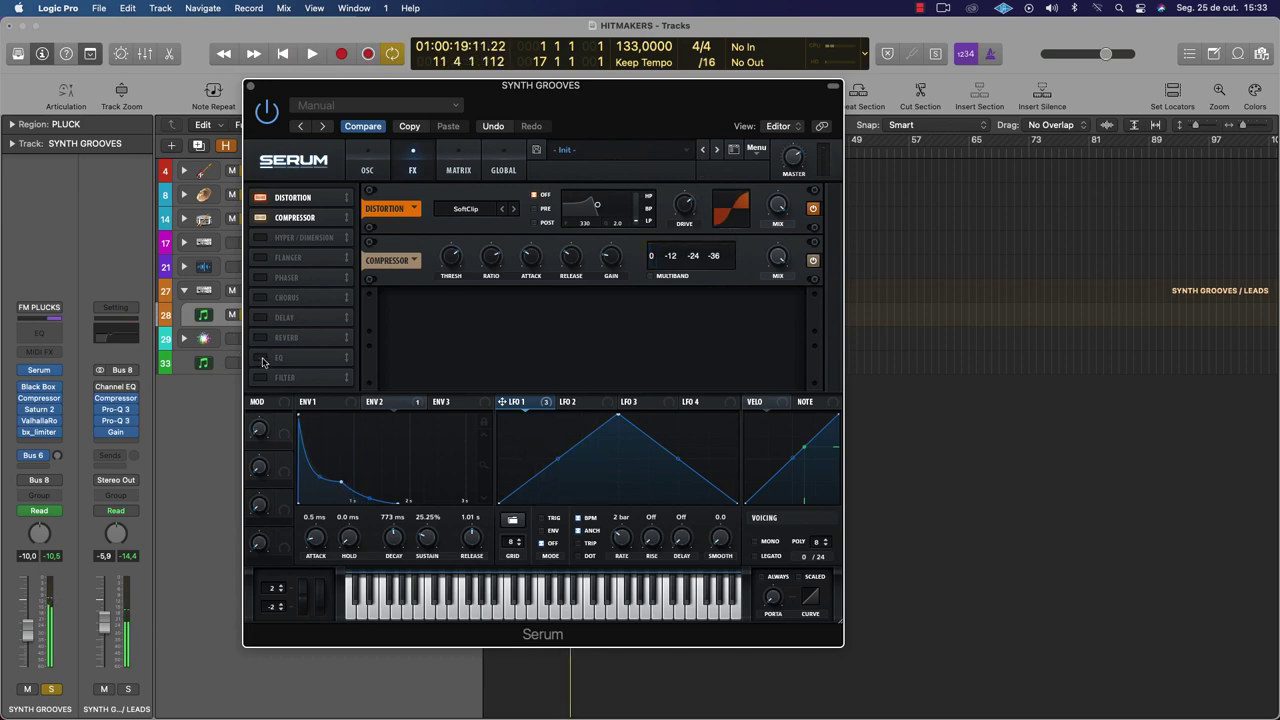
# Enable the EQ, place it directly after the Compressor and cut its low band by about 9.8 dB
pyautogui.click(259, 358)
pyautogui.moveTo(290, 357); pyautogui.dragTo(300, 237)
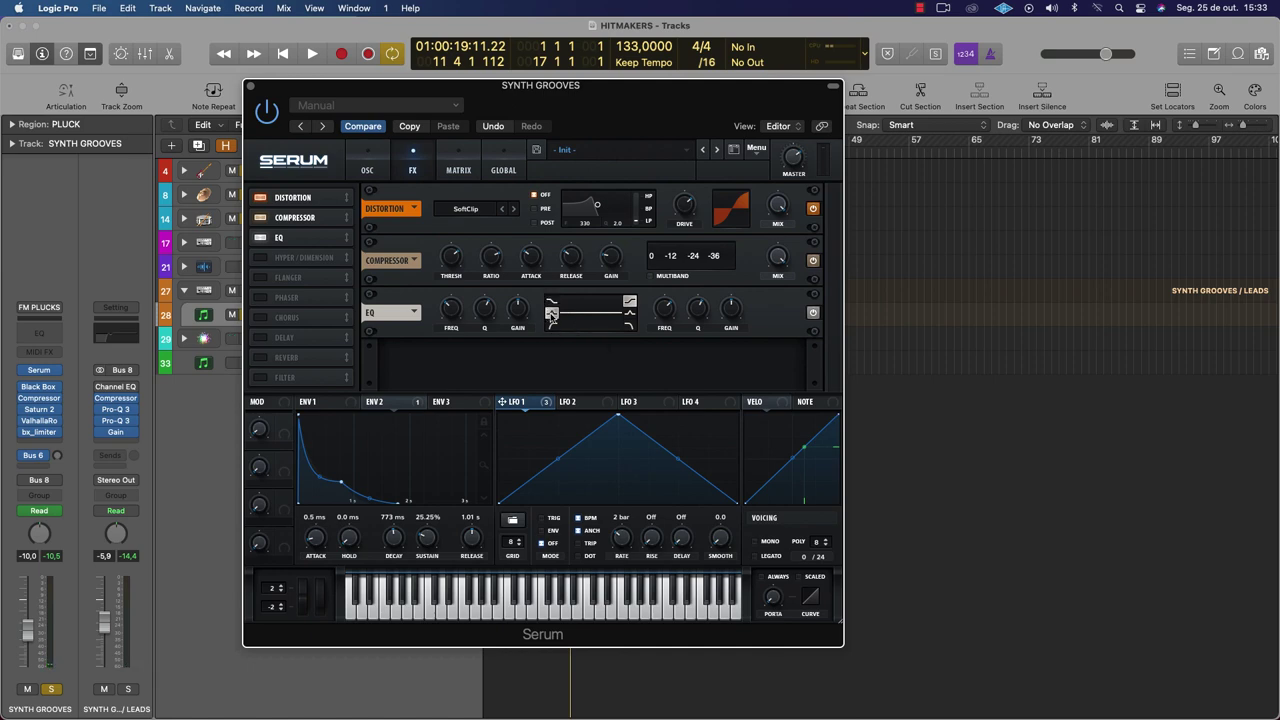
pyautogui.moveTo(519, 309); pyautogui.dragTo(521, 318)
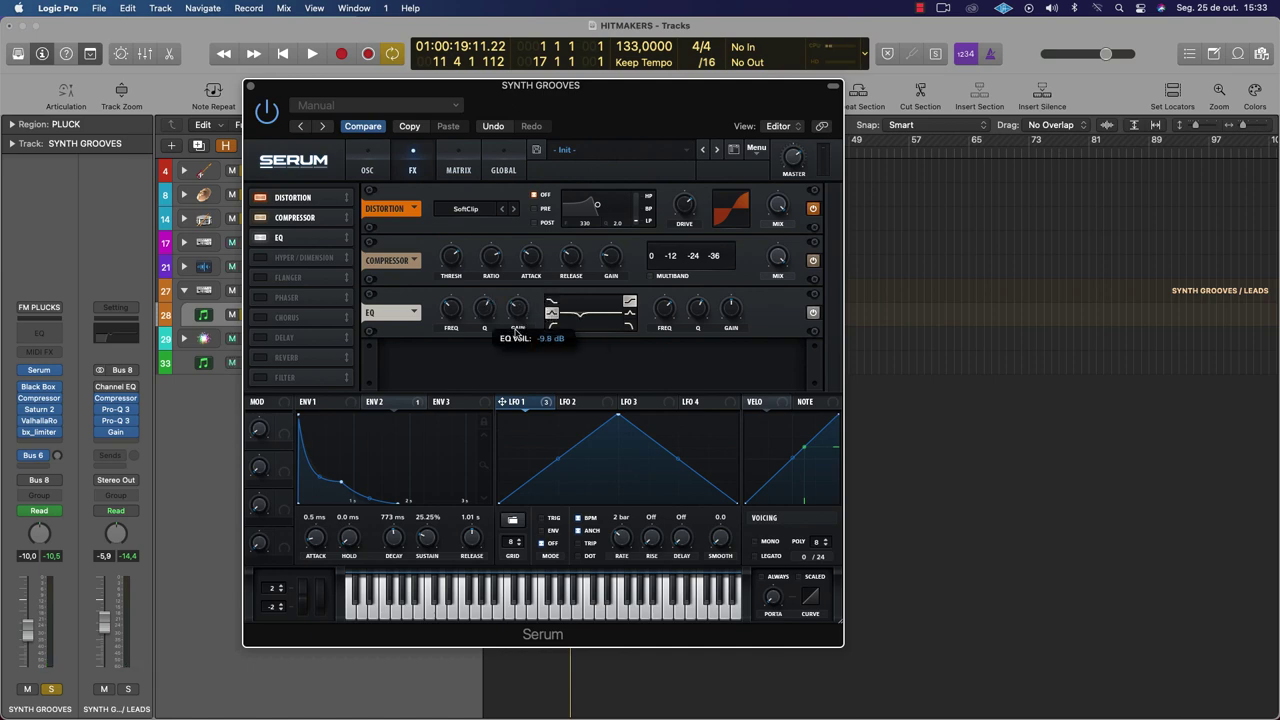
# Play the loop and tune the EQ's low-band frequency to about 283 Hz
pyautogui.press('space')
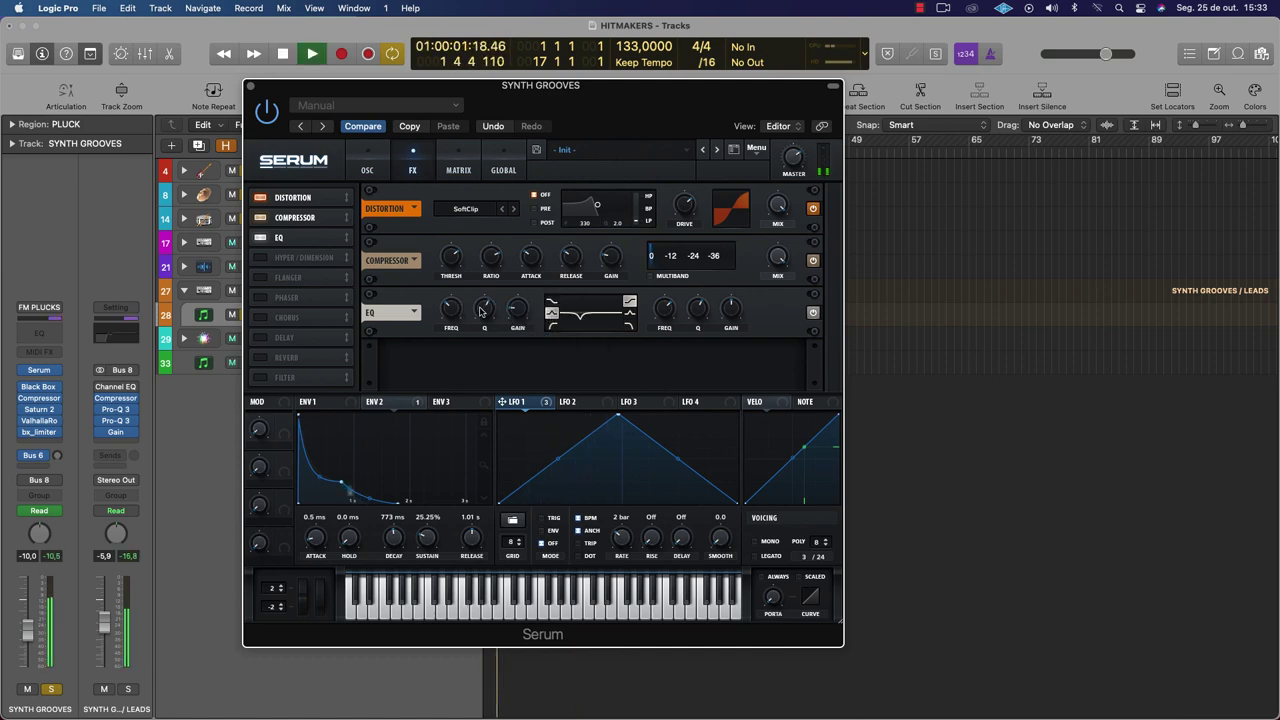
pyautogui.moveTo(480, 314)
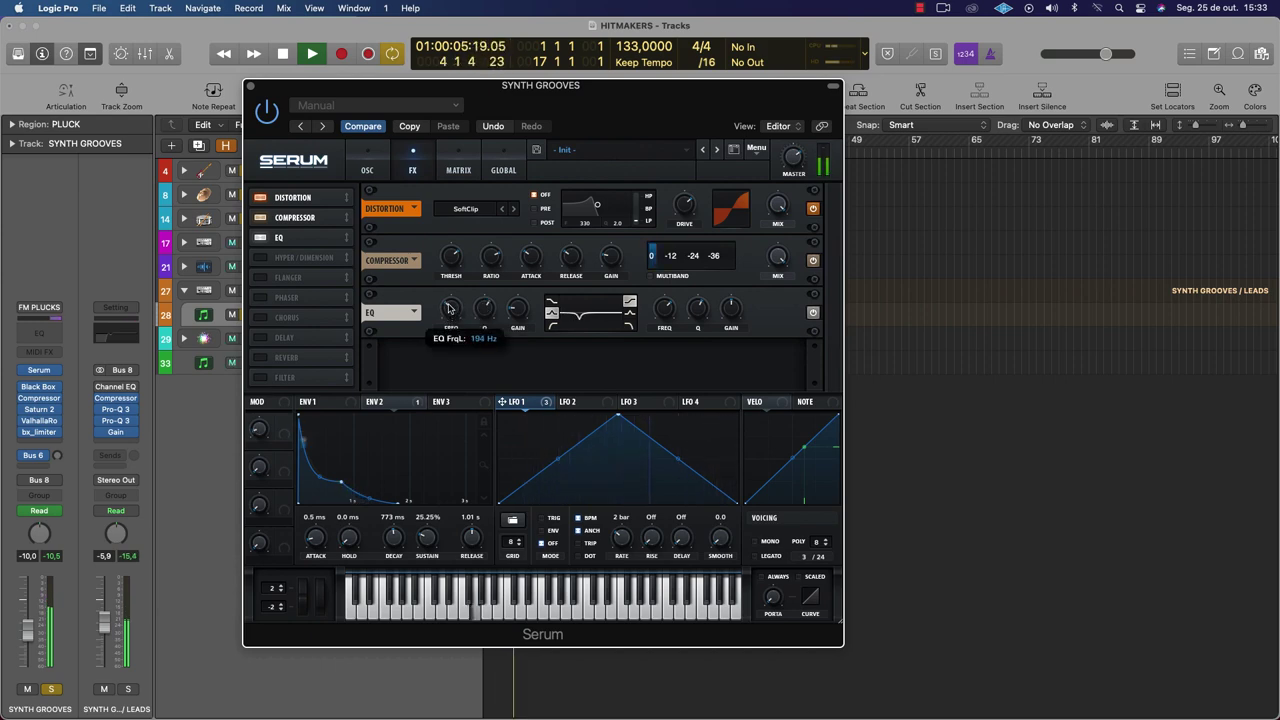
pyautogui.moveTo(448, 313); pyautogui.dragTo(448, 298)
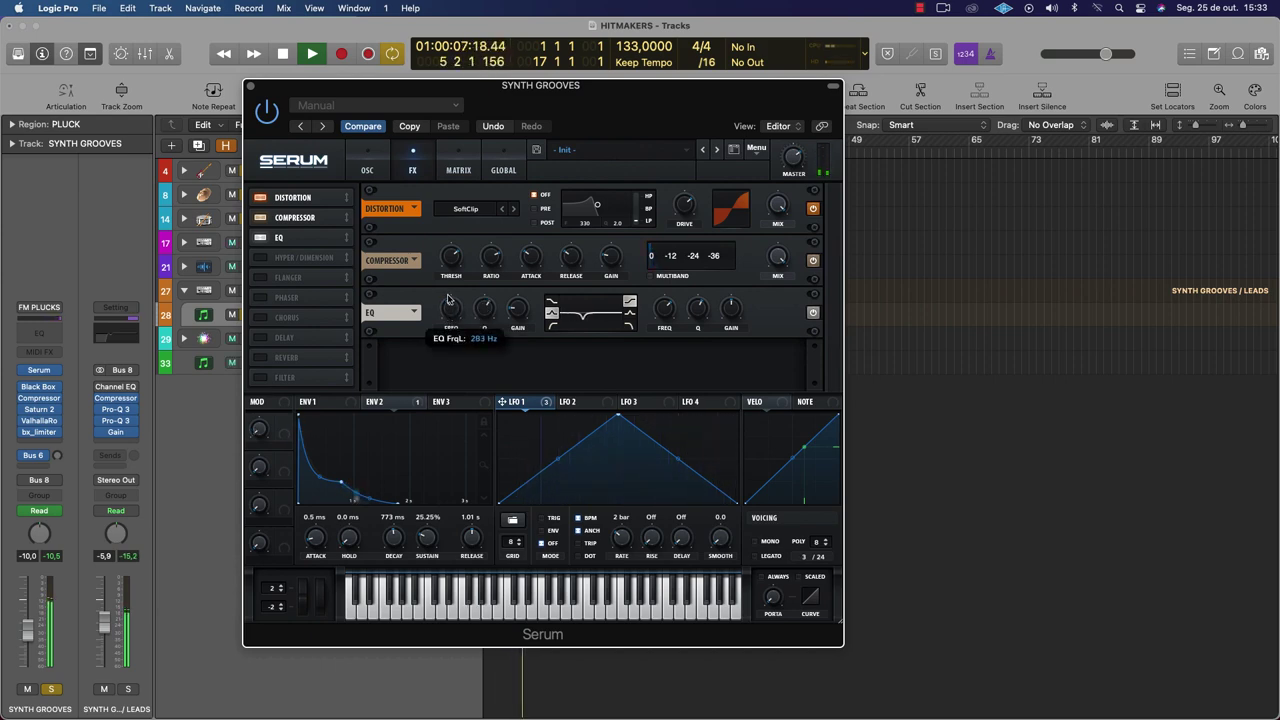
# Compare the EQ on and off during playback and retune its low band, ending on a cut of about 19.2 dB
pyautogui.moveTo(514, 334)
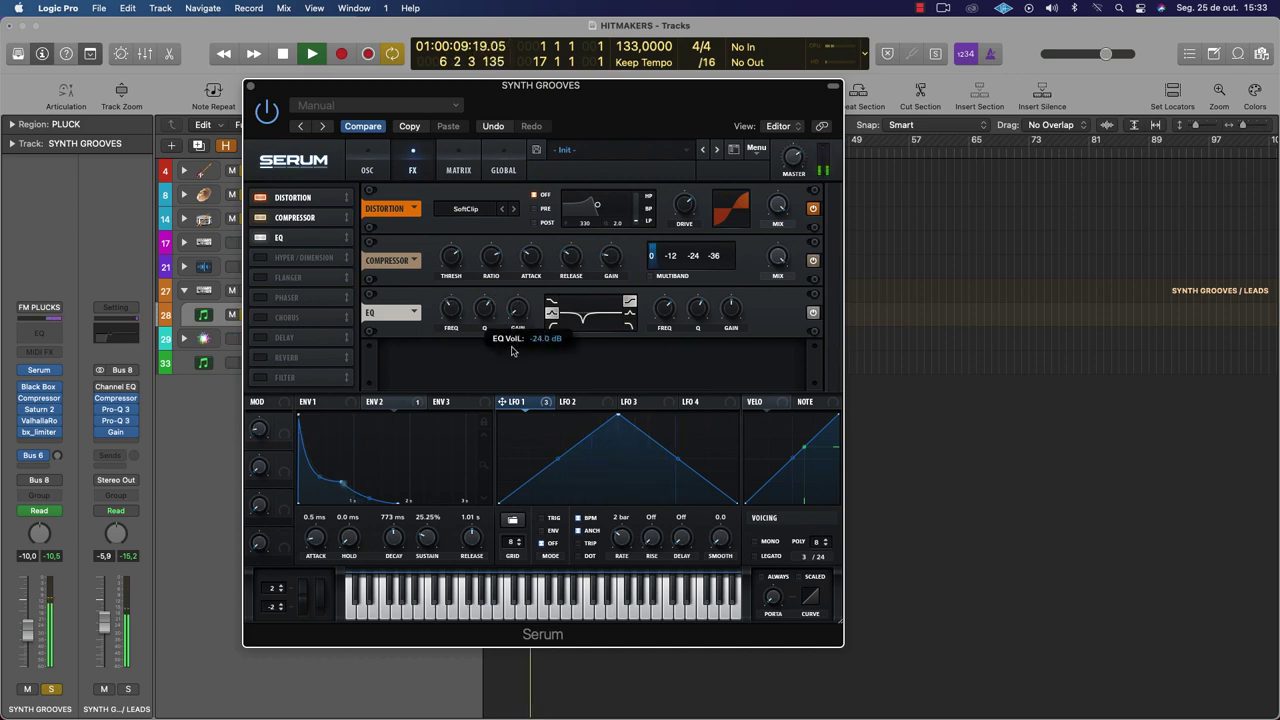
pyautogui.moveTo(512, 349); pyautogui.dragTo(478, 316)
pyautogui.moveTo(481, 300)
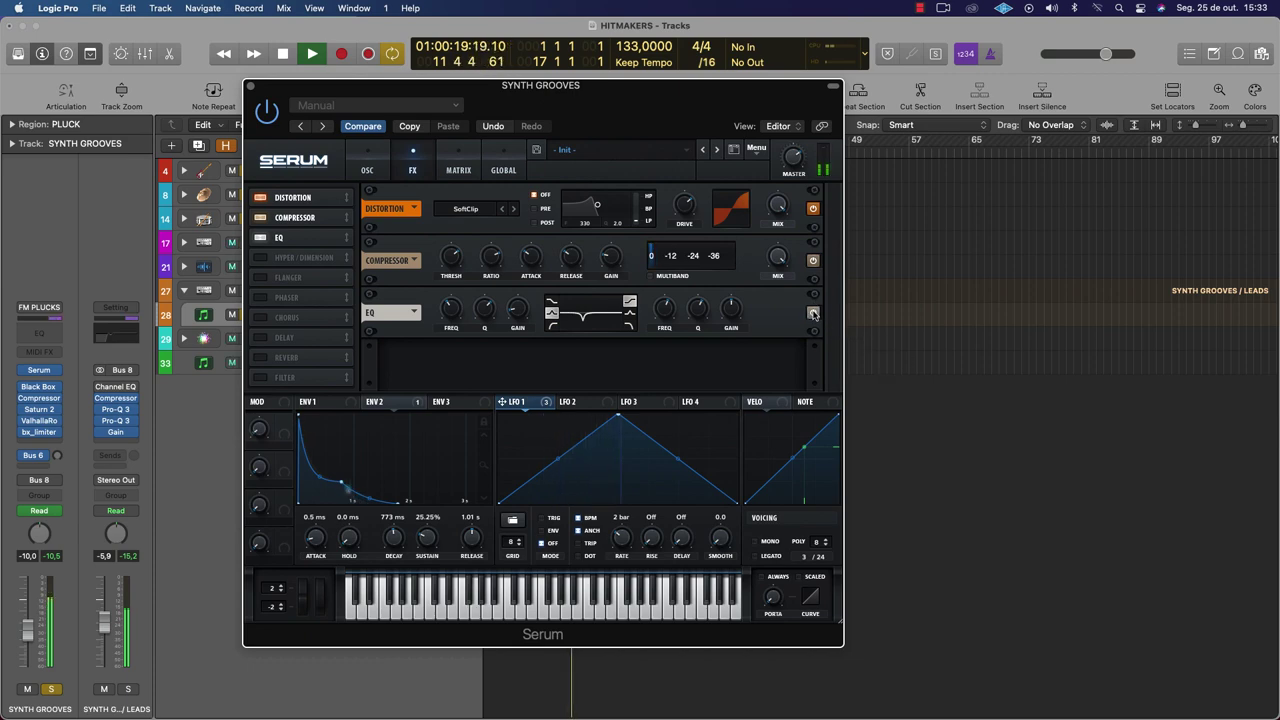
pyautogui.click(813, 314)
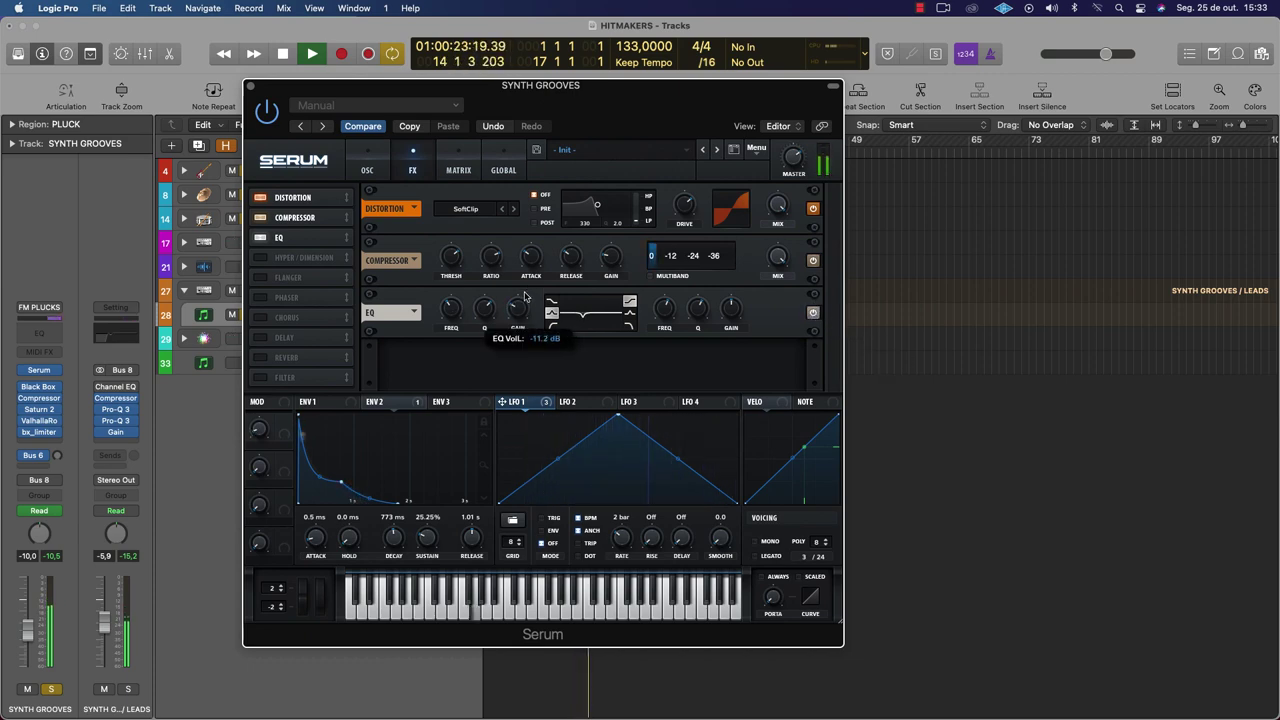
pyautogui.moveTo(447, 320)
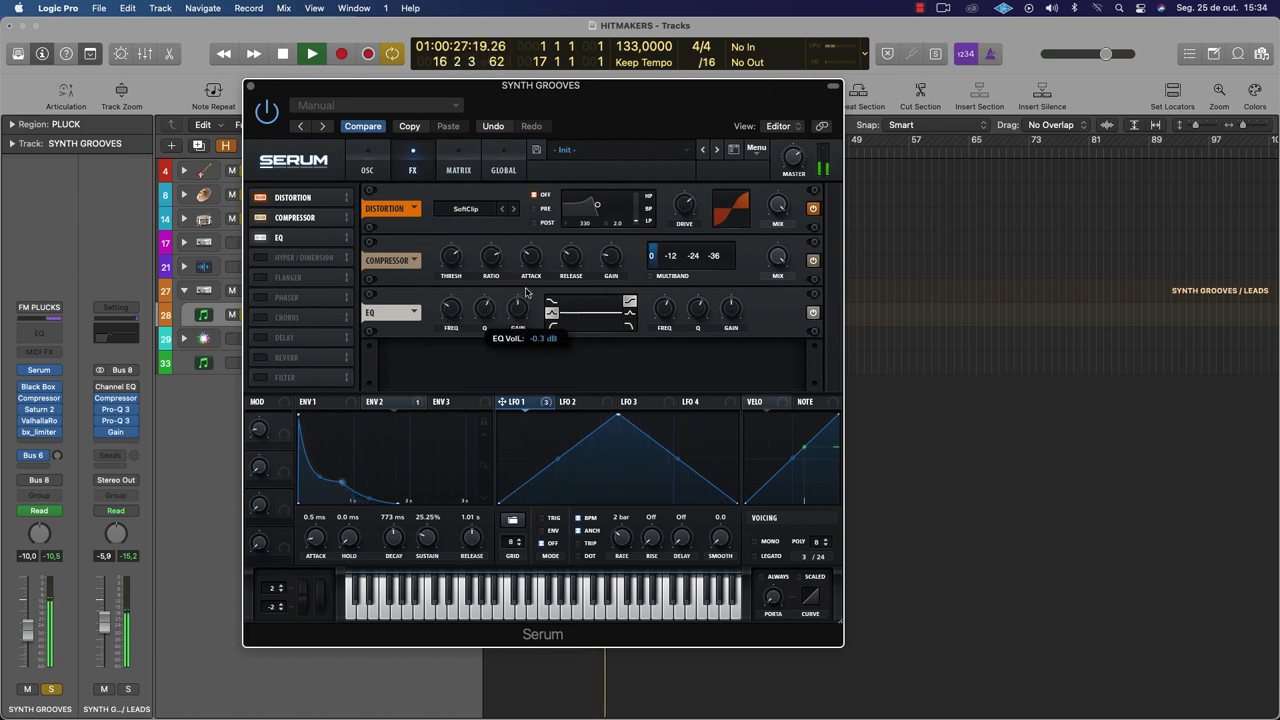
pyautogui.moveTo(520, 304); pyautogui.dragTo(517, 355)
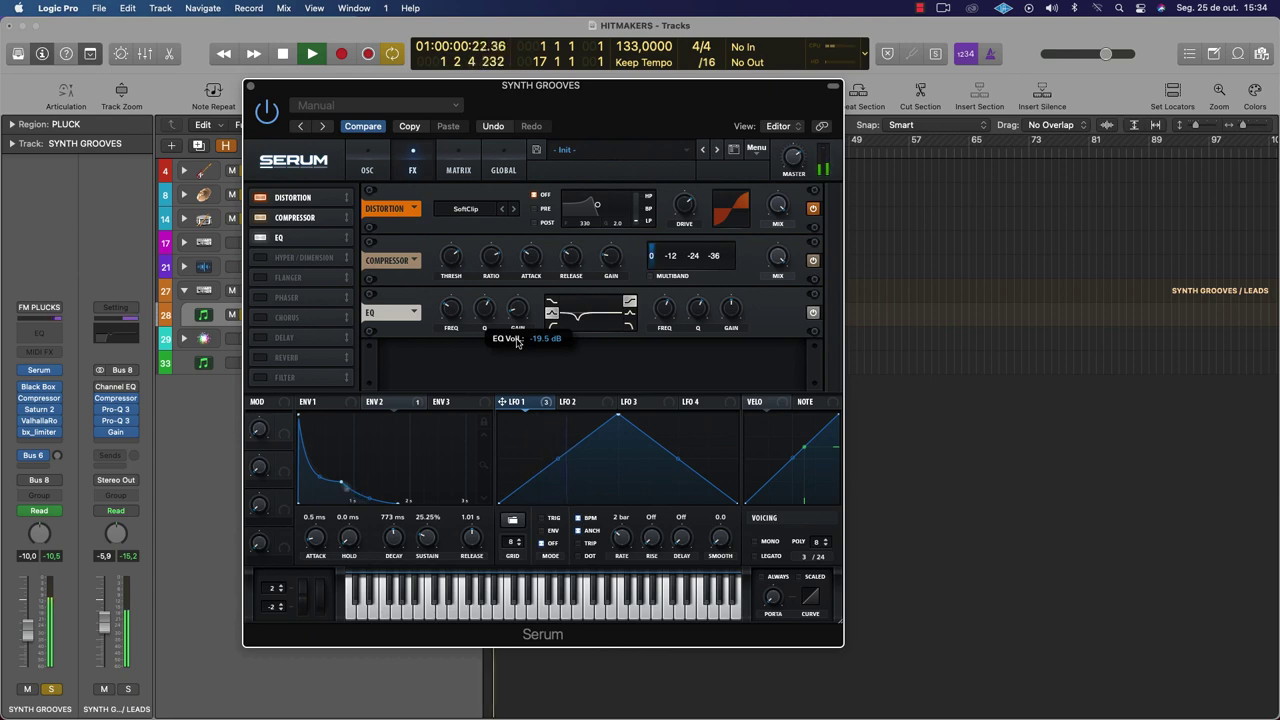
pyautogui.scroll(-1, 517, 341)
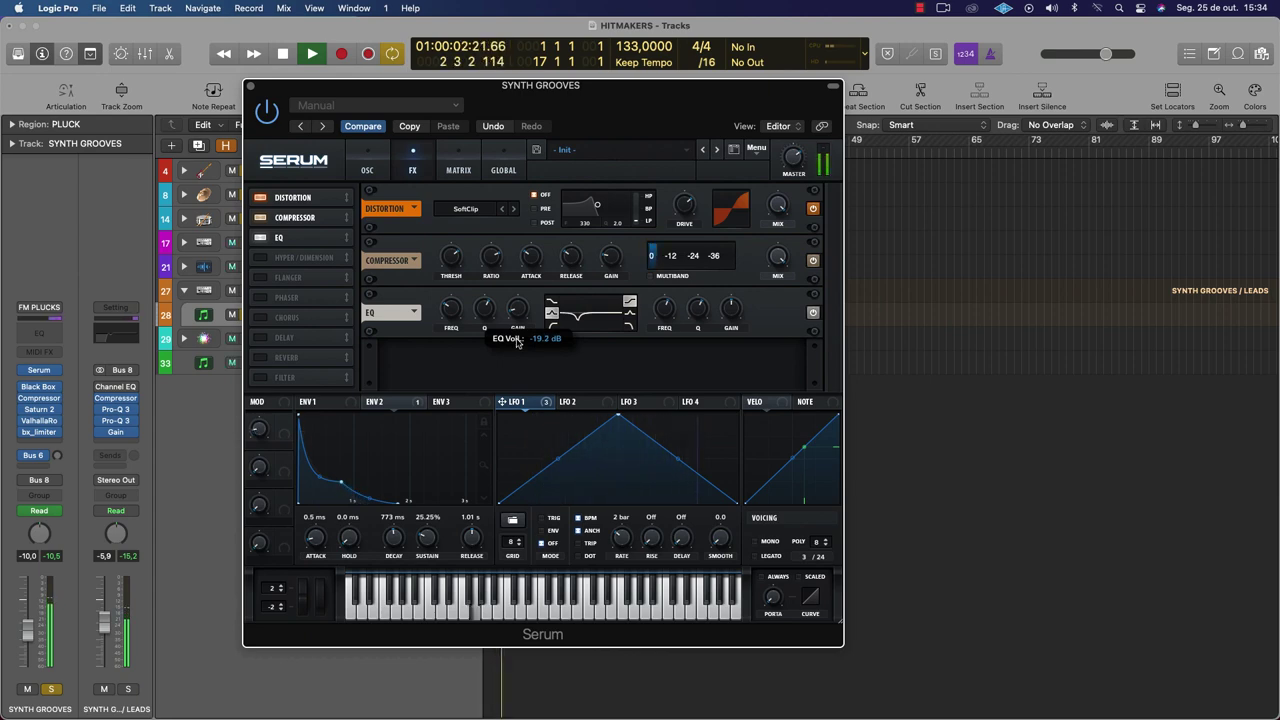
pyautogui.press('space')
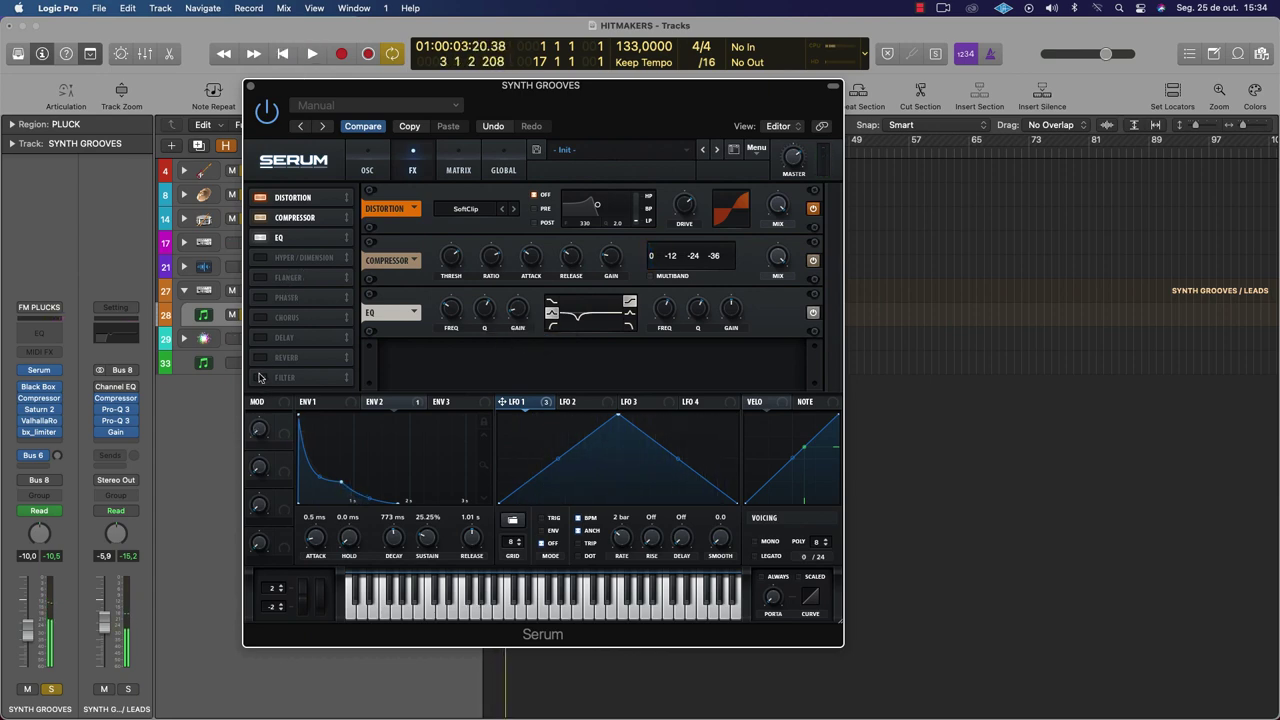
# Replay the loop from the start while reviewing Serum's oscillator page, and return to the effects chain
pyautogui.press('space')
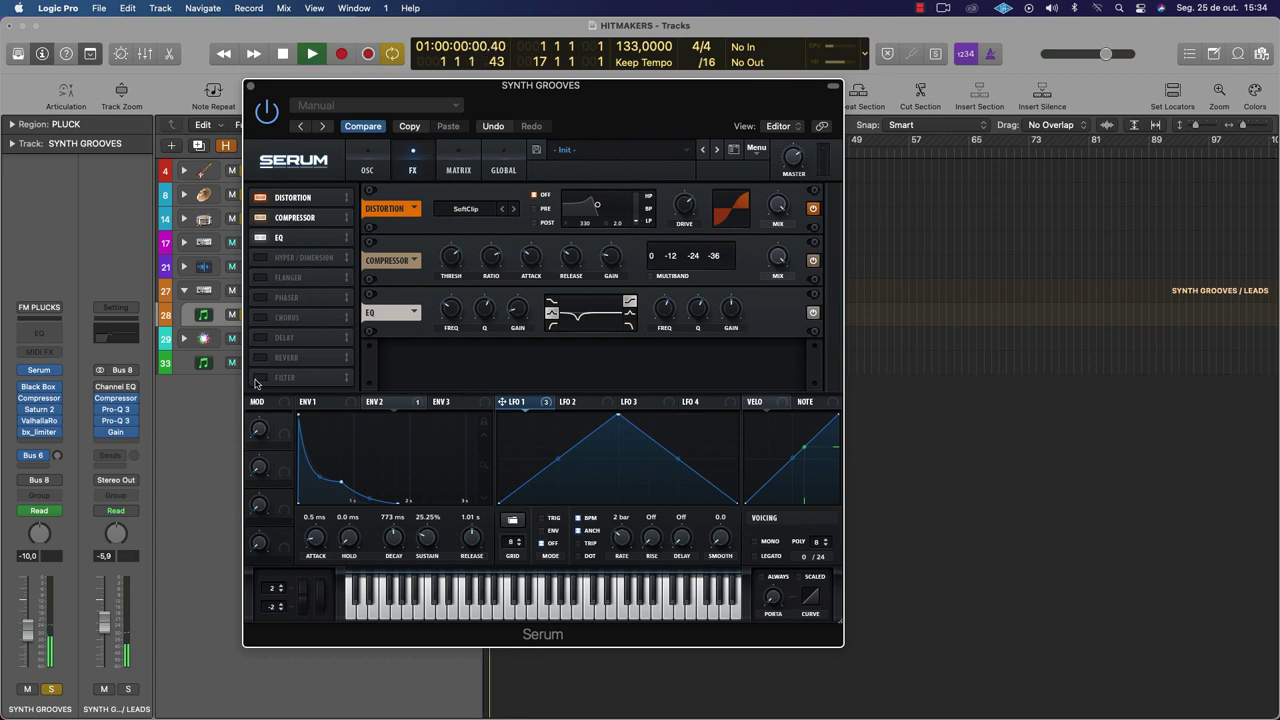
pyautogui.click(369, 167)
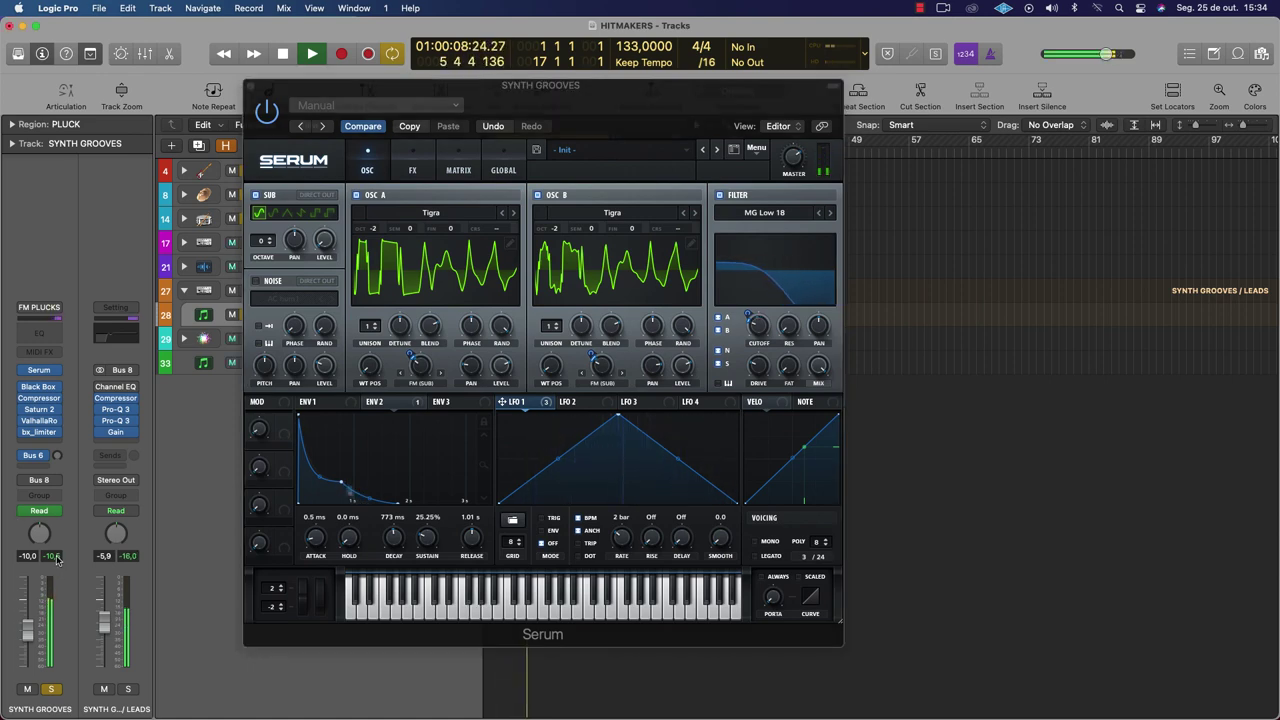
pyautogui.press('space')
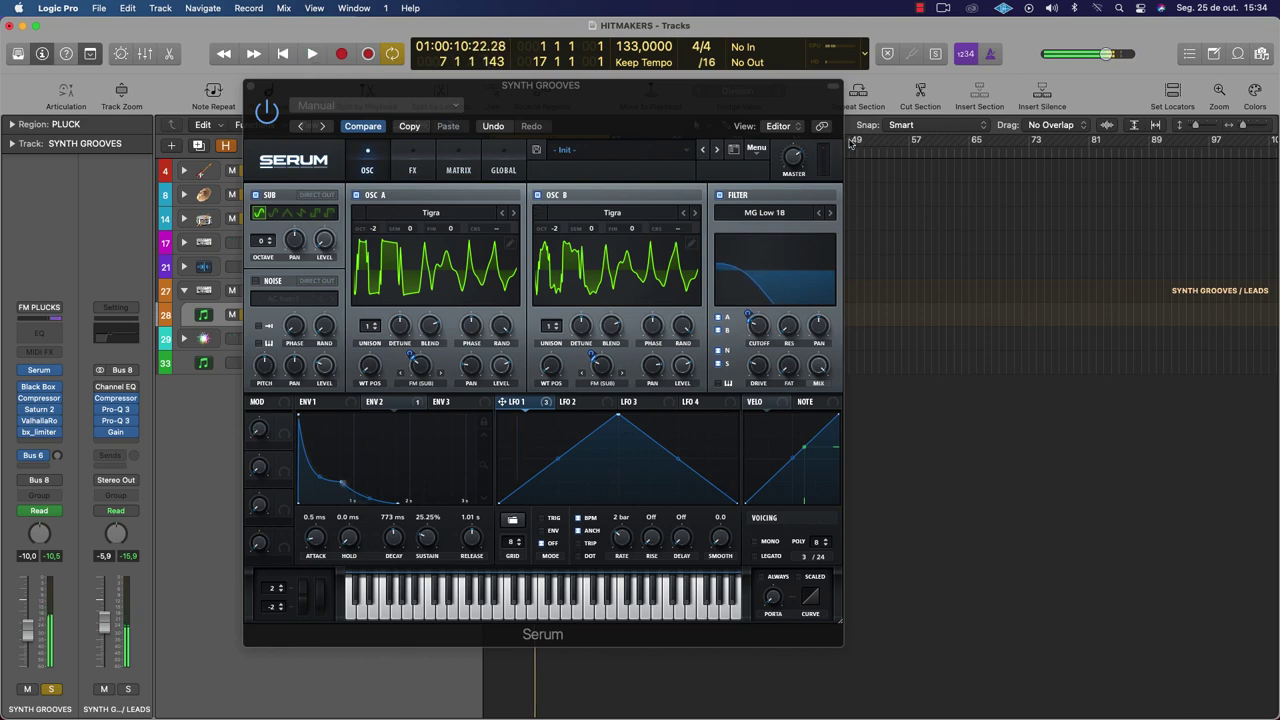
pyautogui.click(413, 170)
pyautogui.press('space')
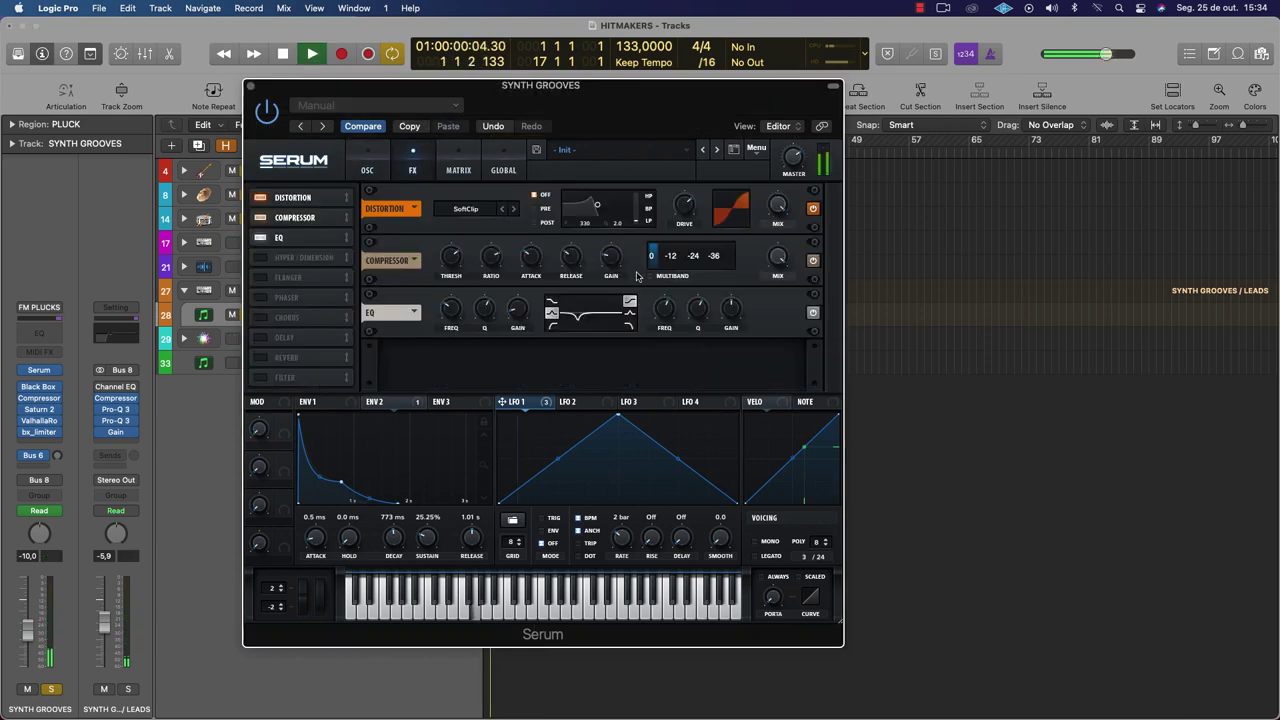
pyautogui.press('space')
# Enable Delay with 1/8 left and right times and shape its filter to a frequency of 512 and width of 0.8
pyautogui.click(256, 343)
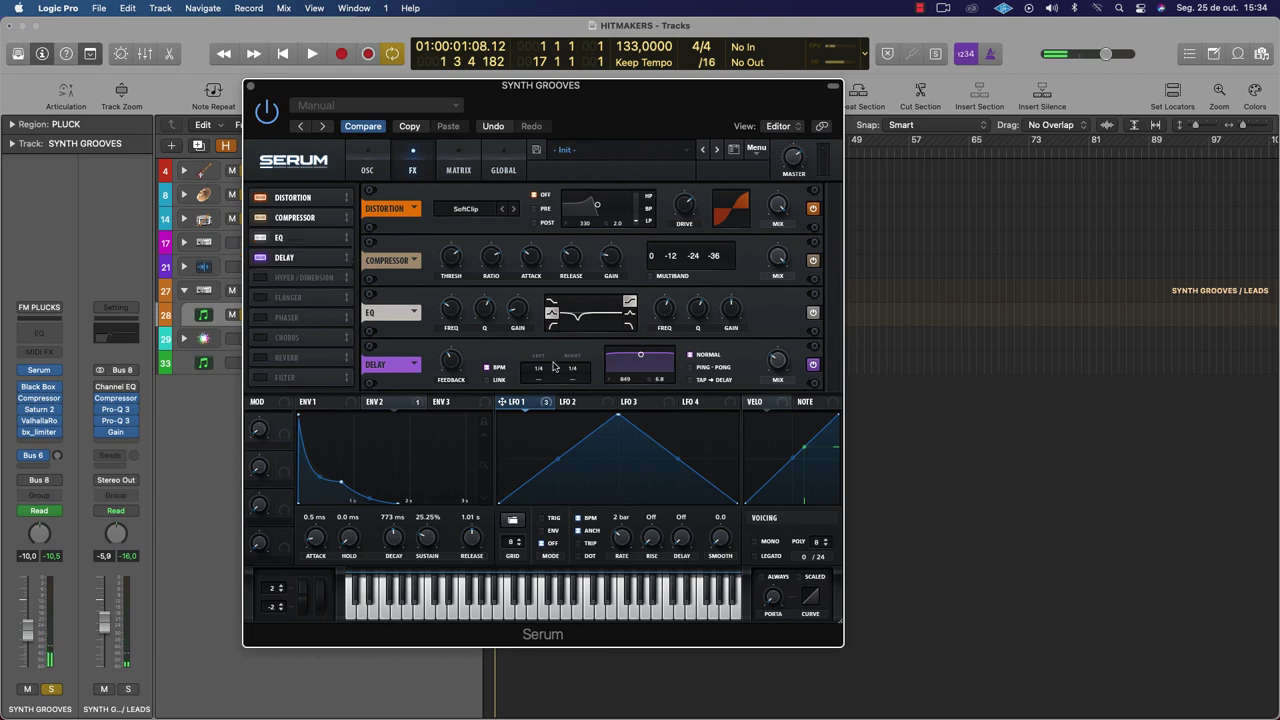
pyautogui.moveTo(538, 368); pyautogui.dragTo(540, 380)
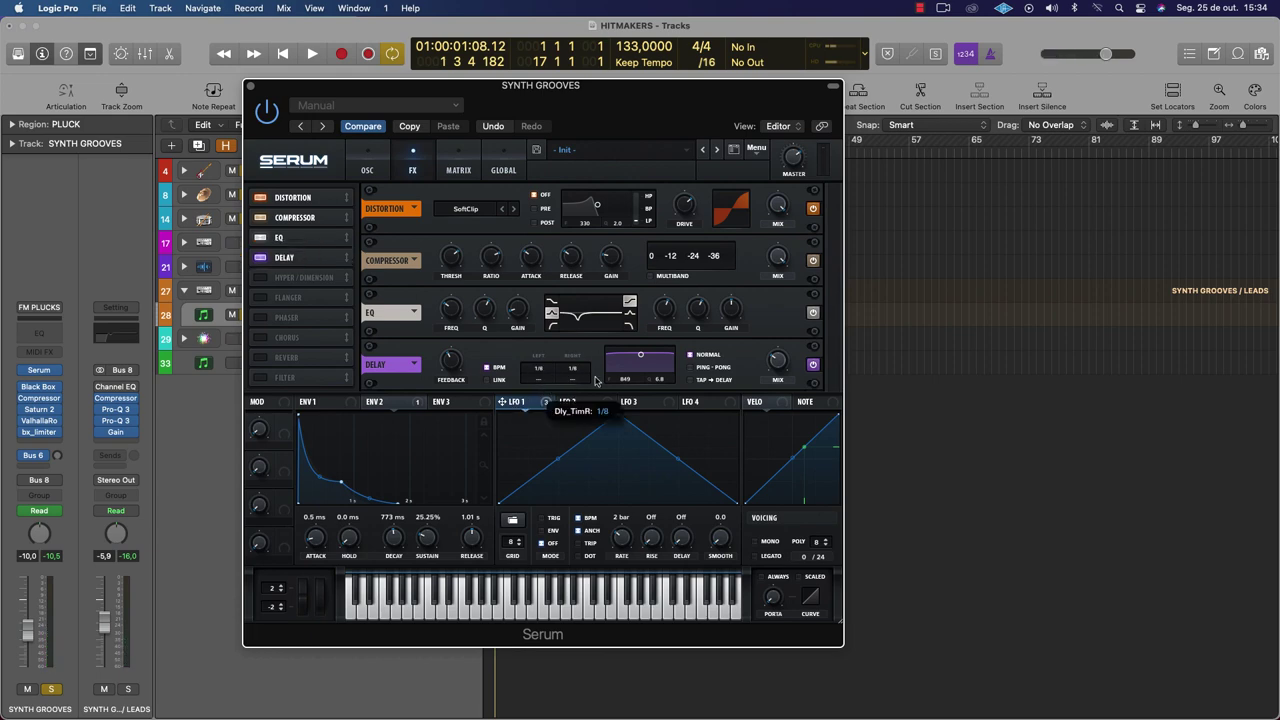
pyautogui.moveTo(775, 362)
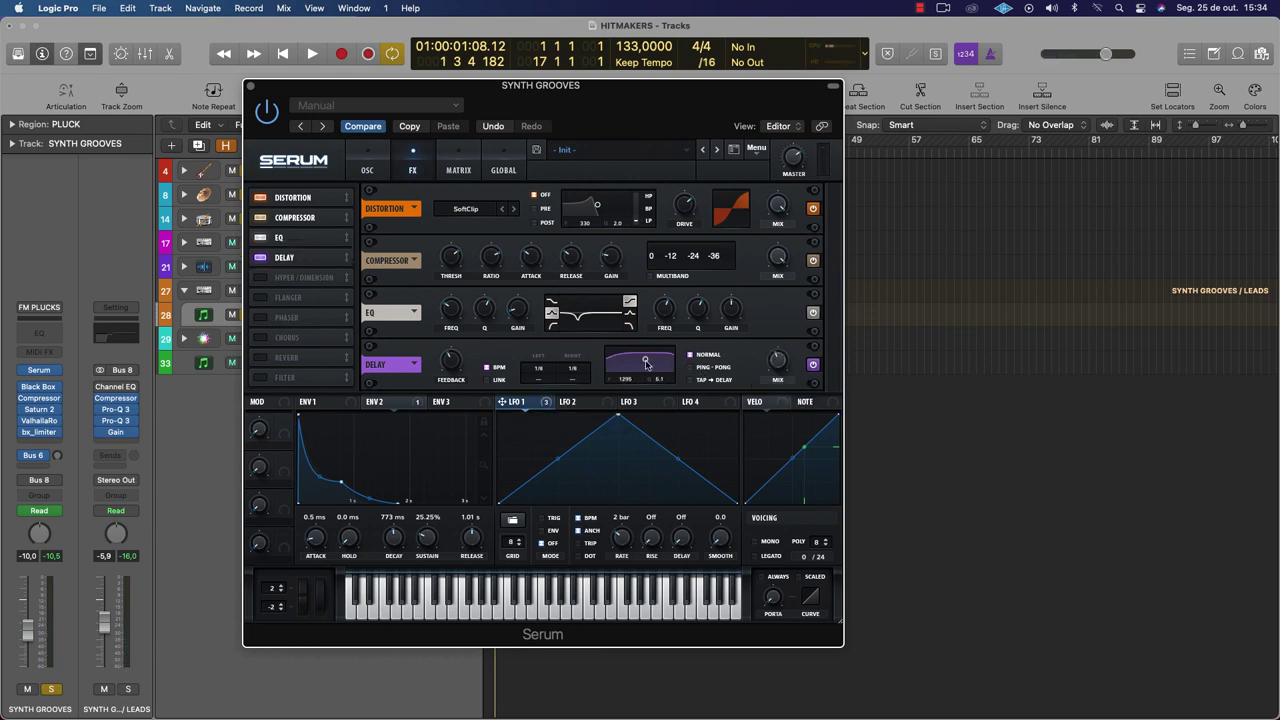
pyautogui.moveTo(645, 363); pyautogui.dragTo(637, 379)
# Play the loop and switch the Delay to Ping-Pong mode
pyautogui.press('space')
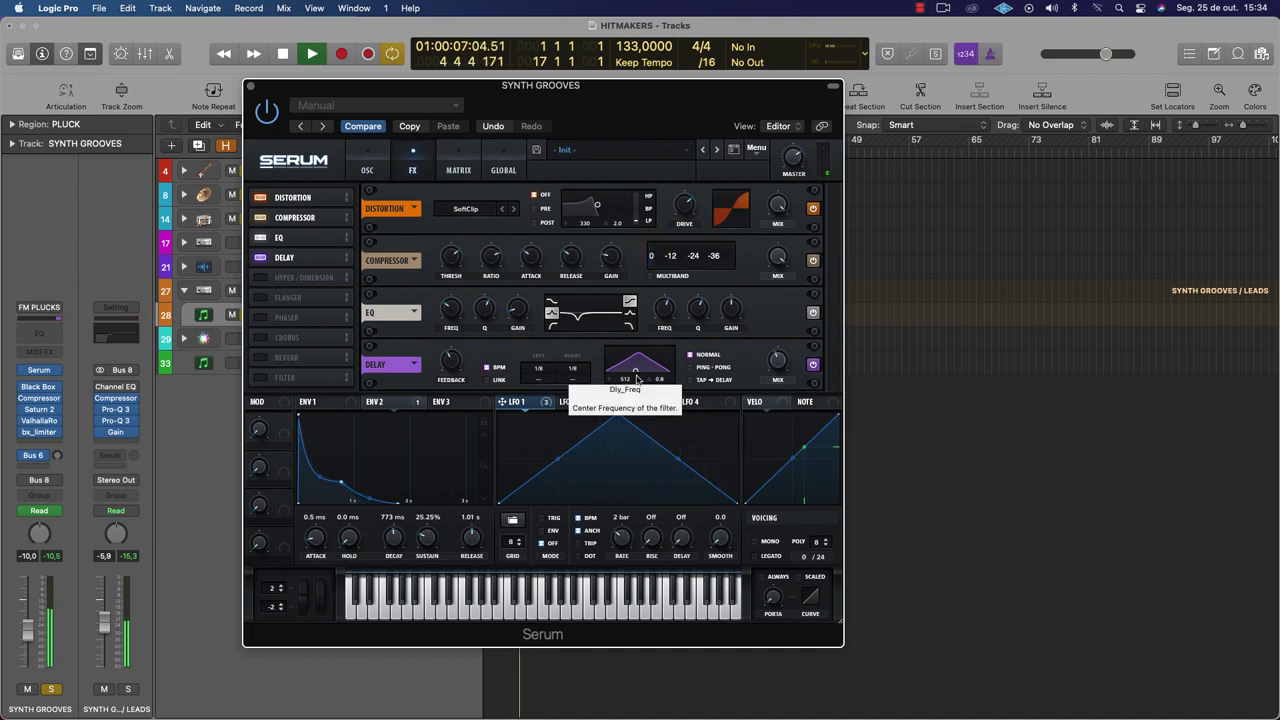
pyautogui.click(696, 369)
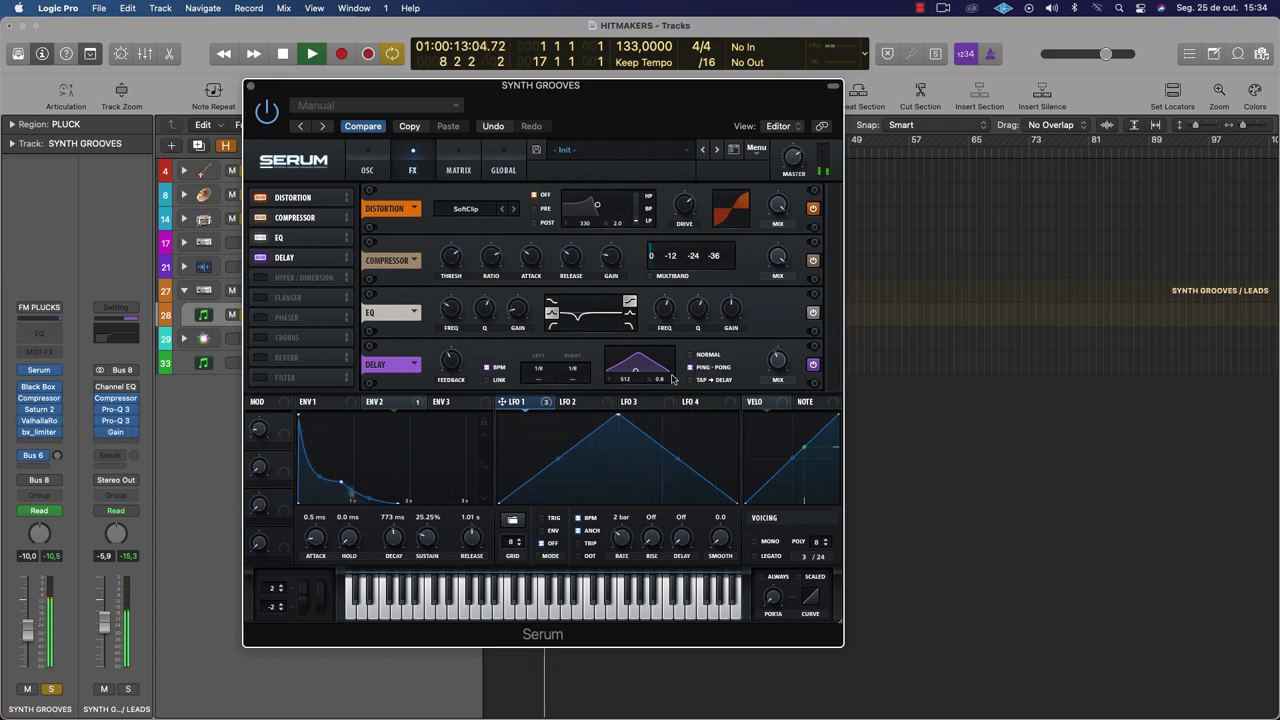
pyautogui.moveTo(778, 375)
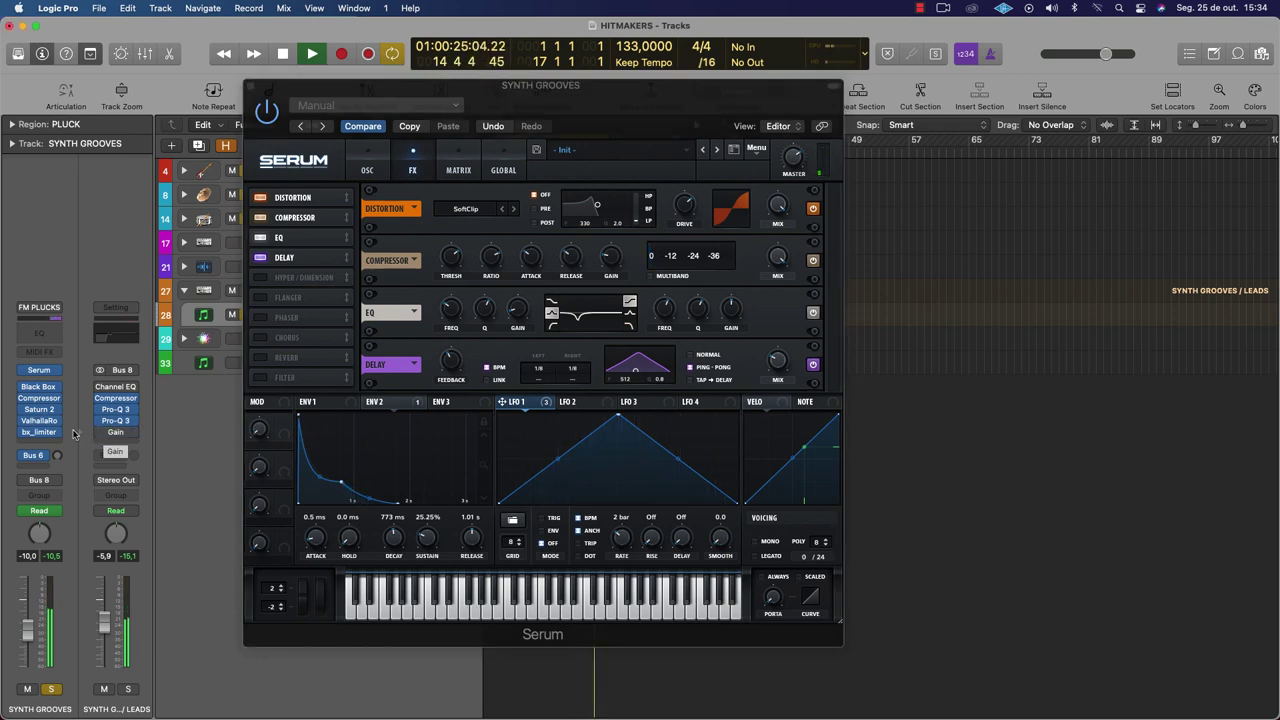
# Set the unison width of both oscillators to 51 in Serum's global settings and return to the oscillators
pyautogui.click(367, 170)
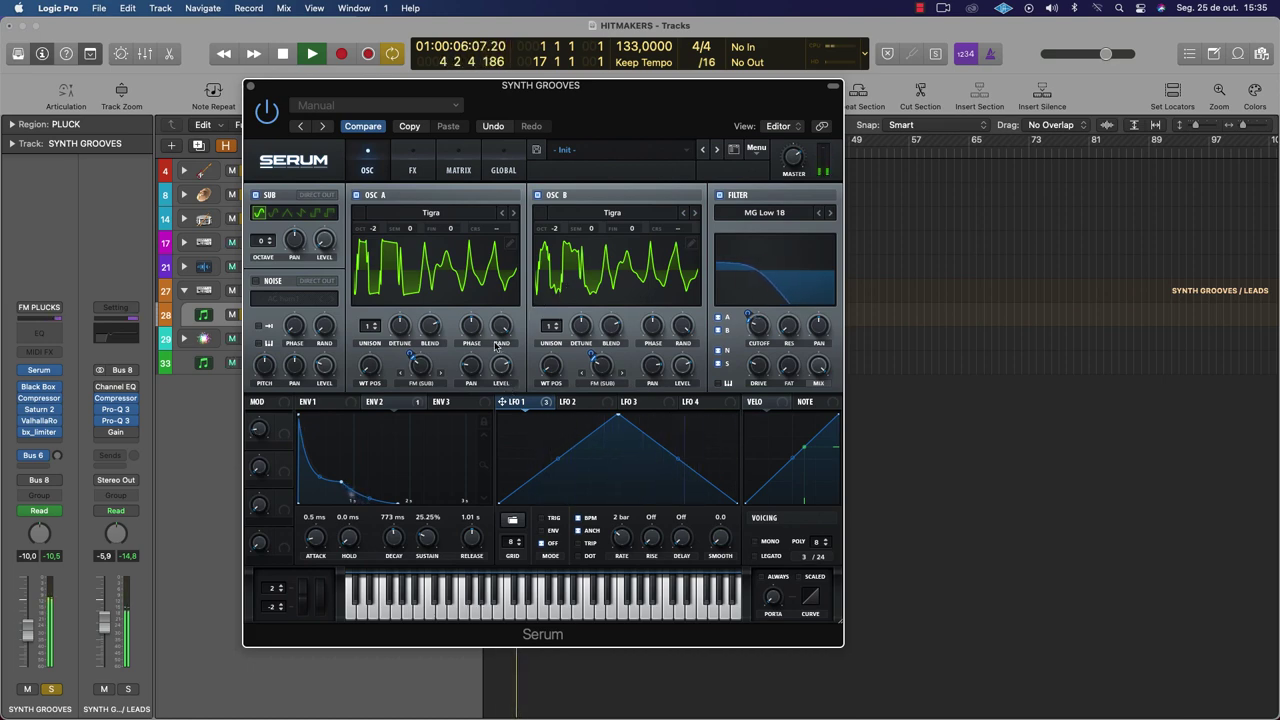
pyautogui.click(455, 155)
pyautogui.click(503, 160)
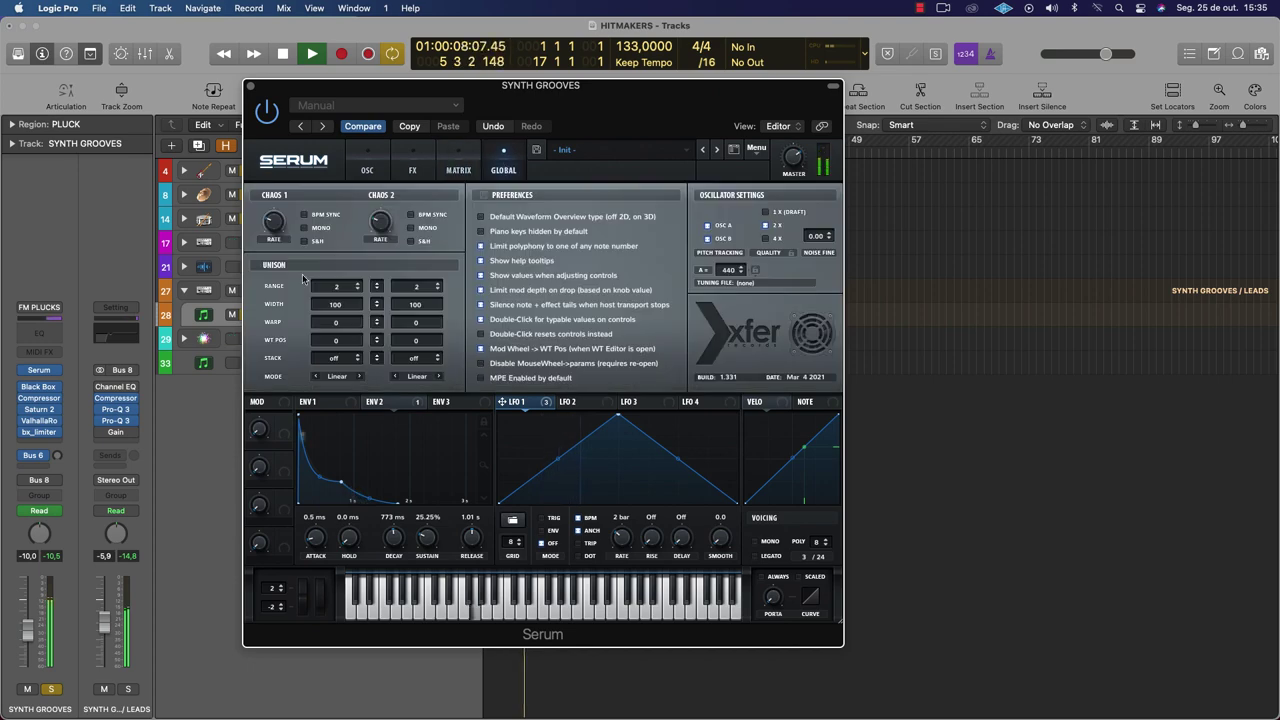
pyautogui.moveTo(367, 312); pyautogui.dragTo(376, 360)
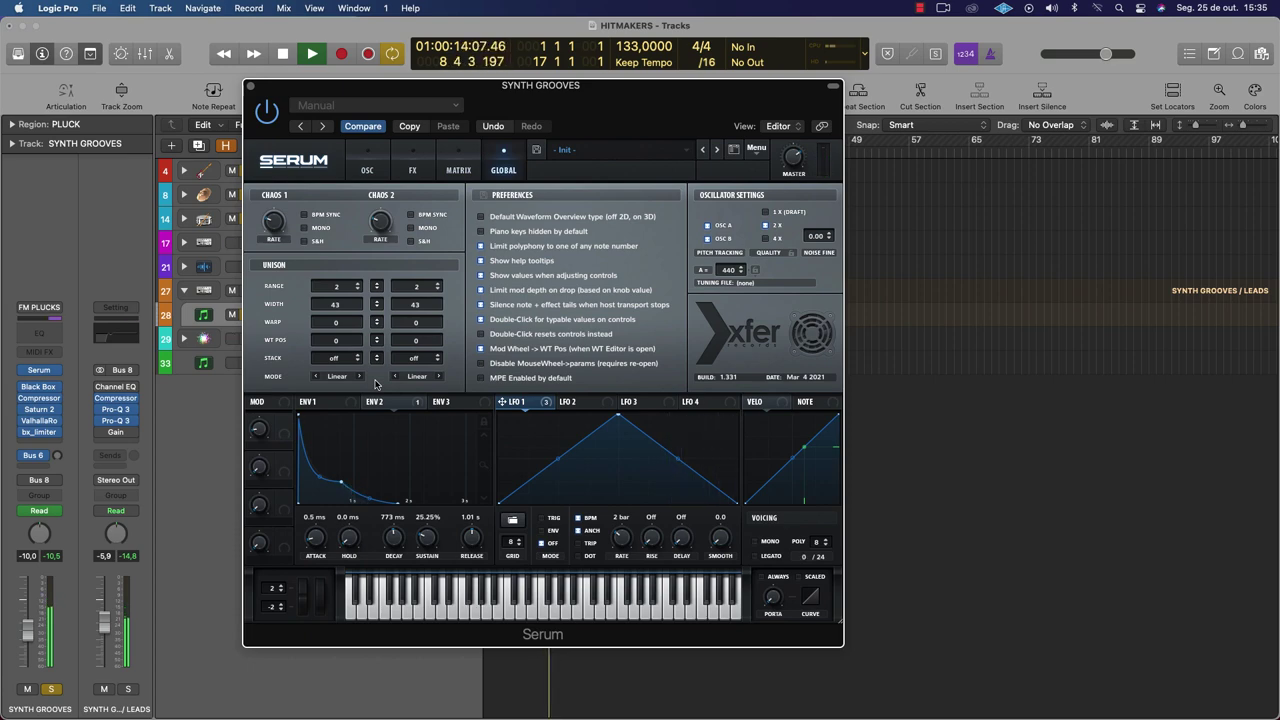
pyautogui.moveTo(376, 384); pyautogui.dragTo(380, 376)
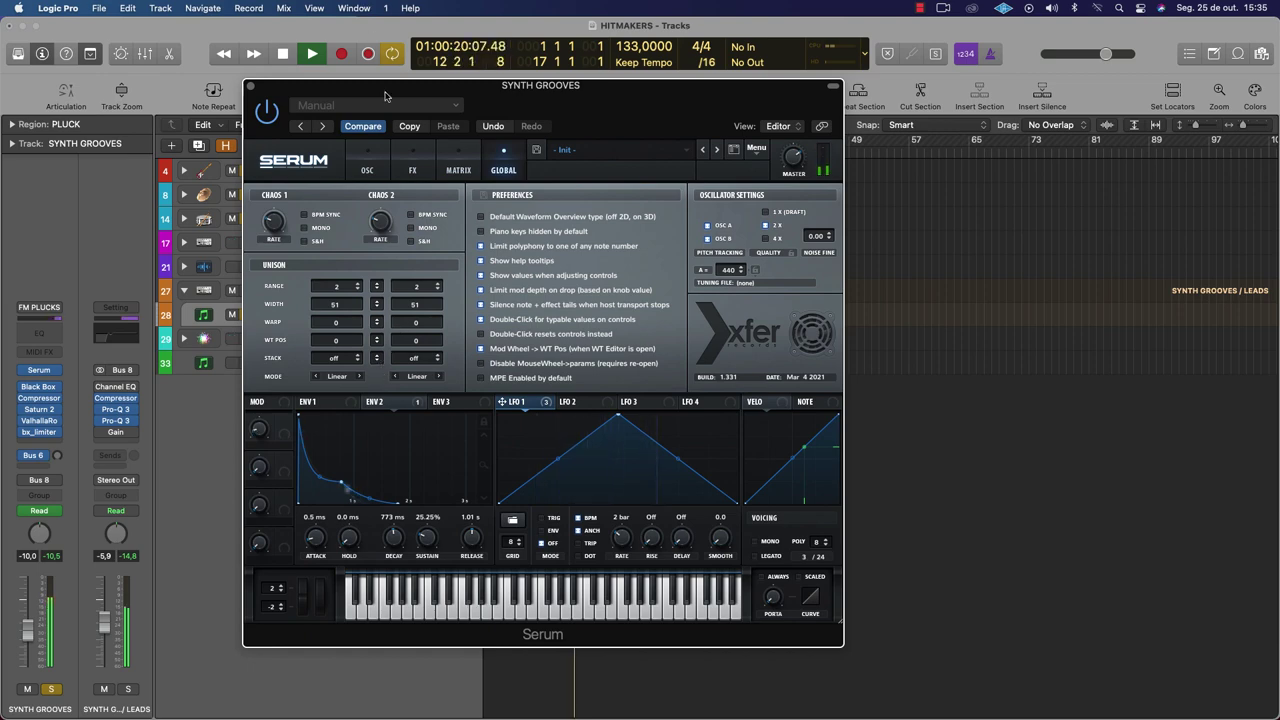
pyautogui.click(368, 162)
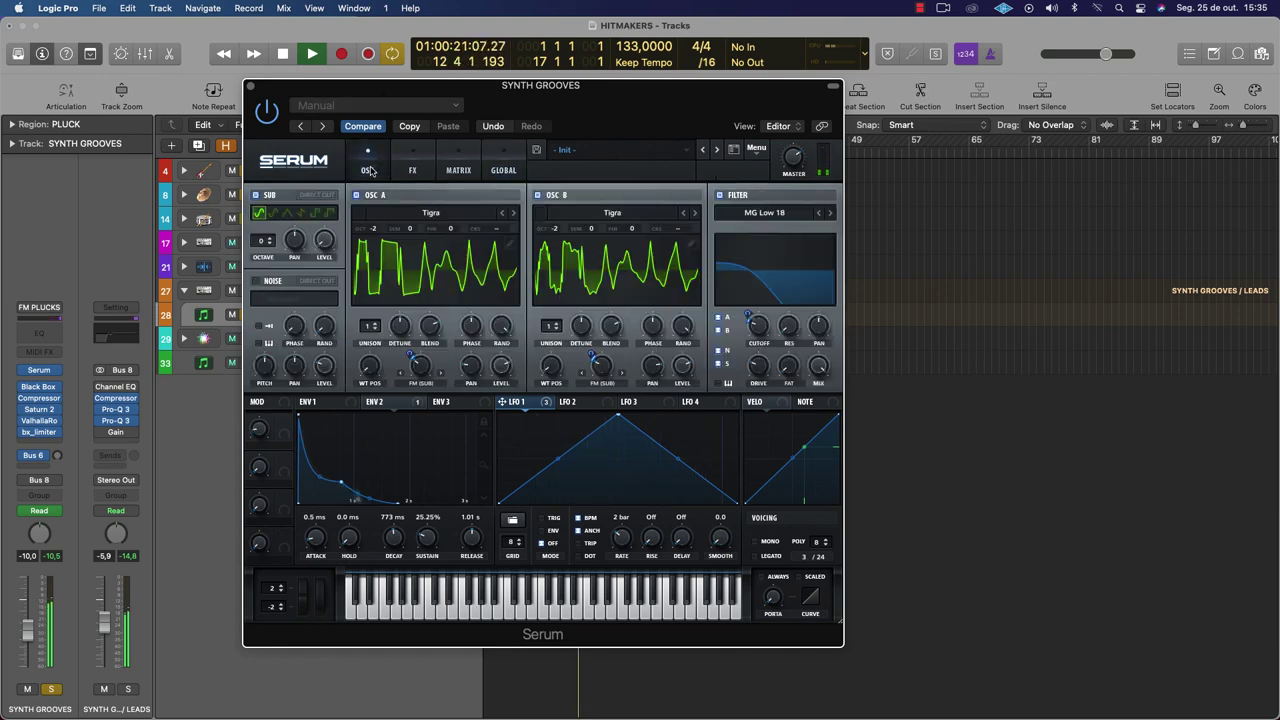
# Reopen Serum on the SYNTH GROOVES track, adjust its master volume by ear and set Envelope 2's attack to 4.3 ms
pyautogui.click(251, 86)
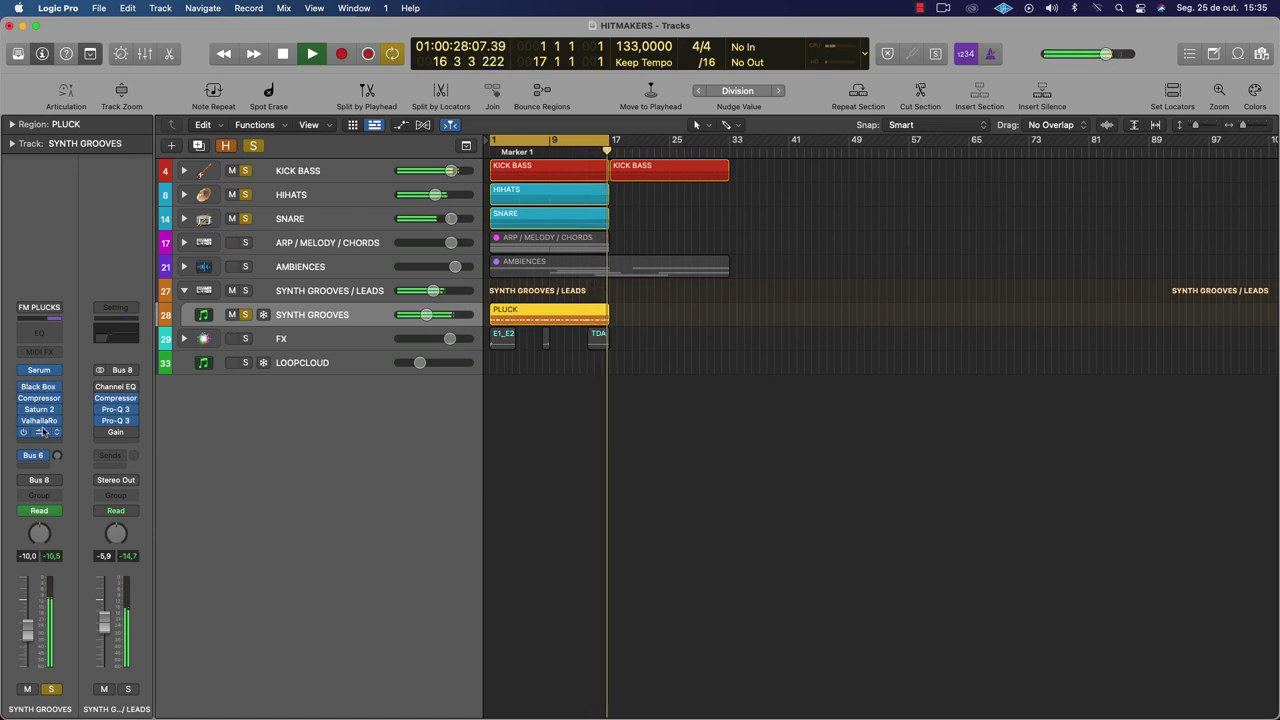
pyautogui.click(39, 370)
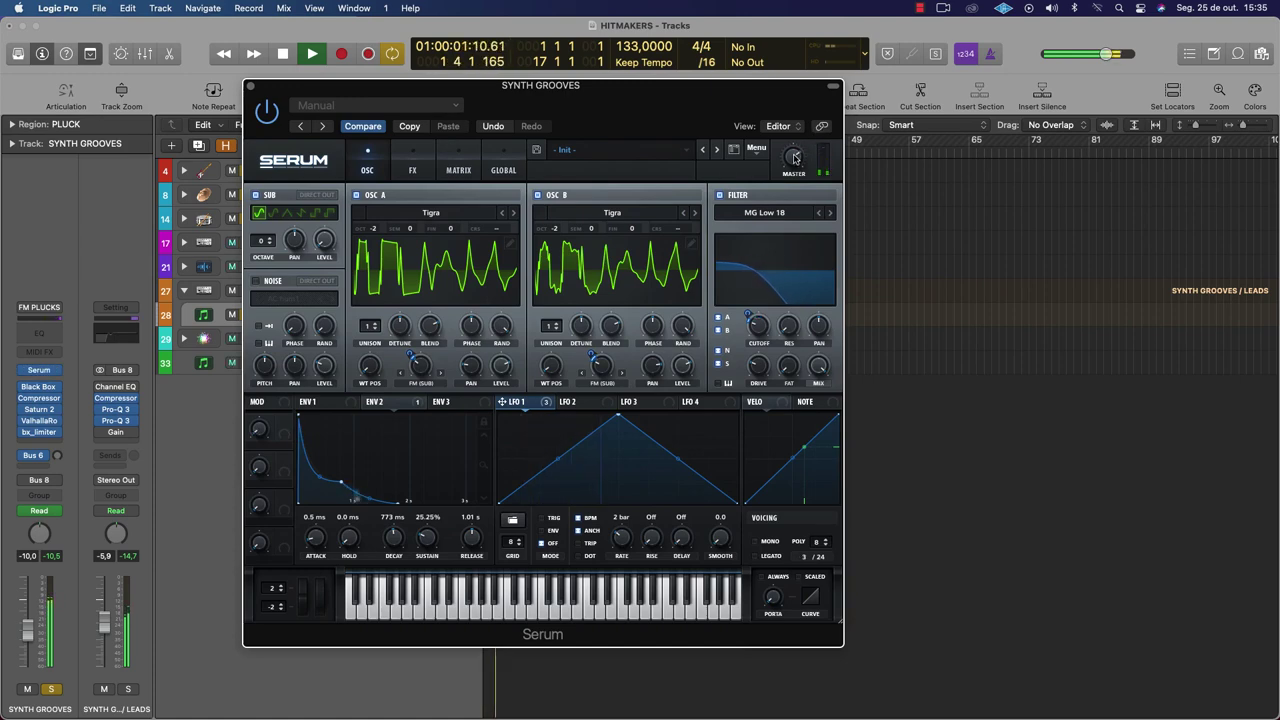
pyautogui.moveTo(795, 158)
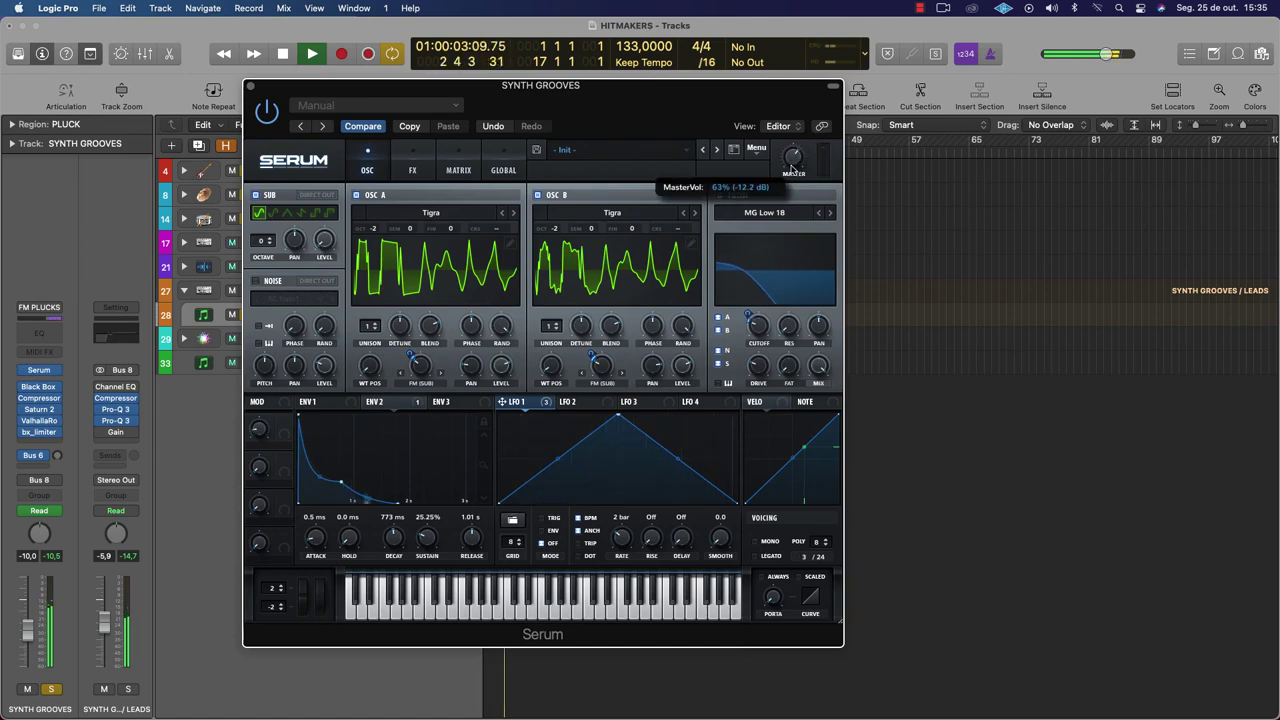
pyautogui.moveTo(793, 172); pyautogui.dragTo(793, 167)
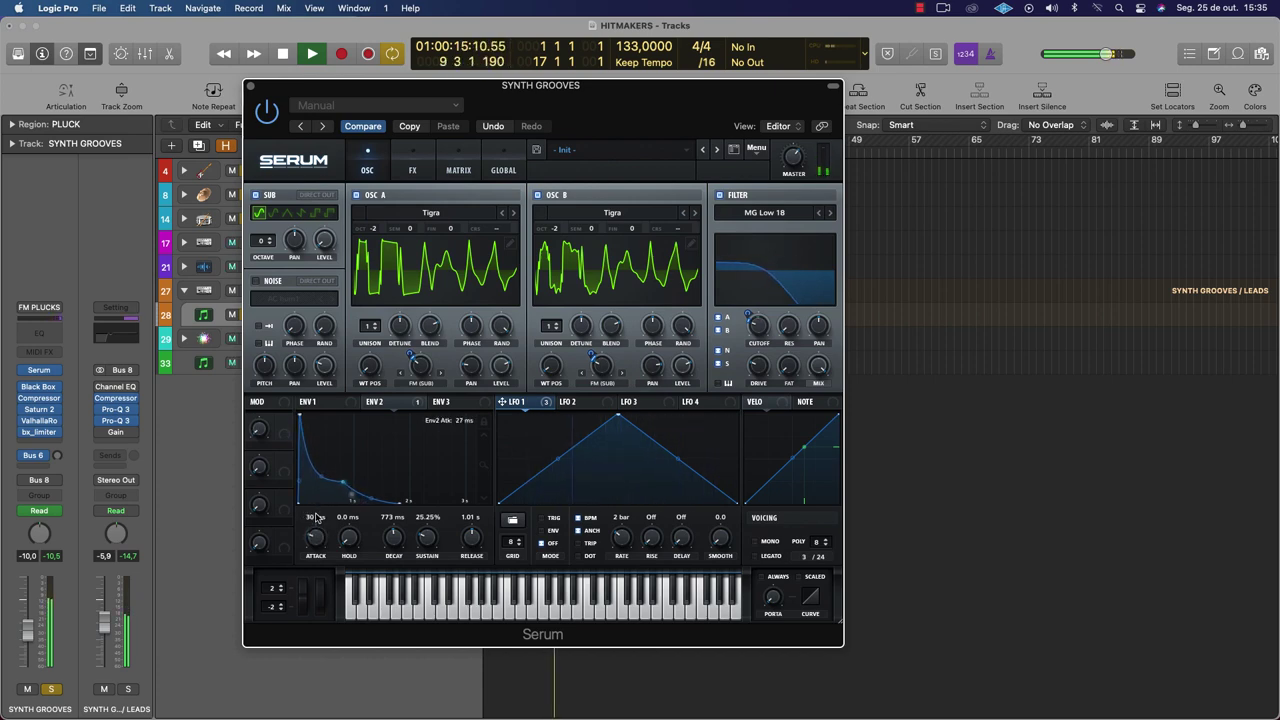
pyautogui.moveTo(315, 521); pyautogui.dragTo(313, 527)
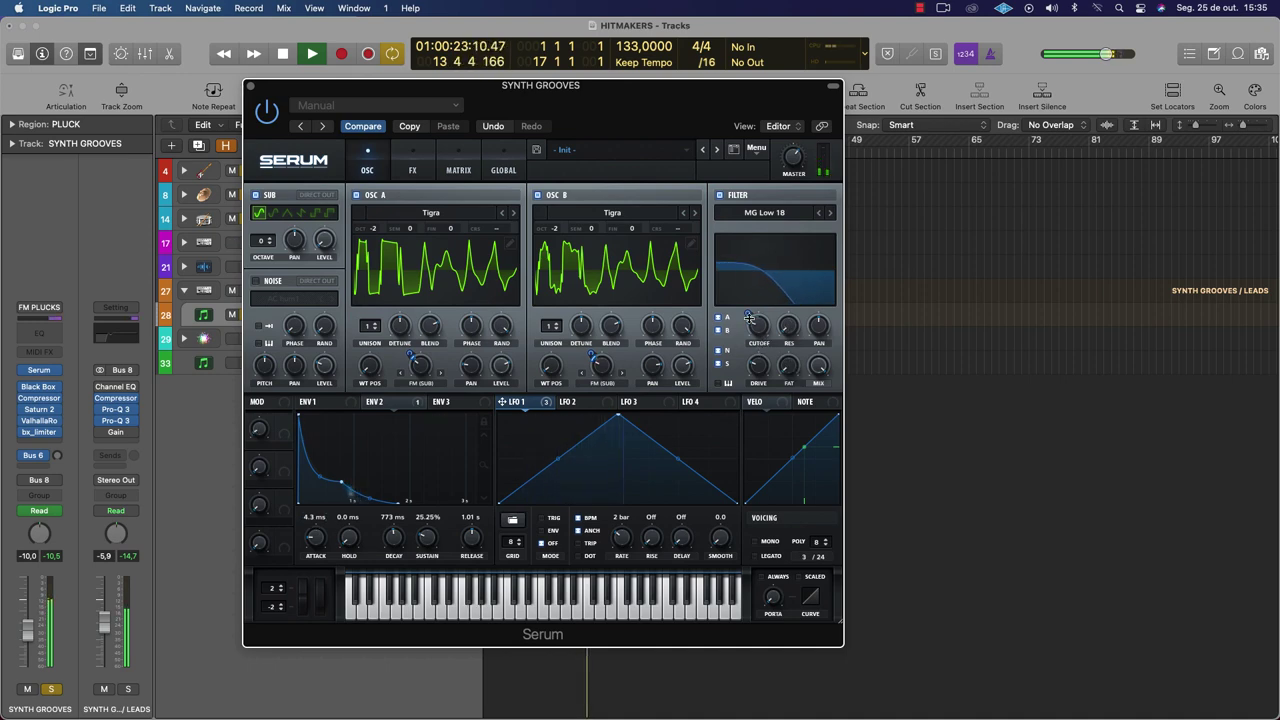
# Adjust the filter cutoff's modulation depth by ear and try a different octave for oscillator B
pyautogui.moveTo(739, 308)
pyautogui.moveTo(739, 308)
pyautogui.mouseDown()
pyautogui.moveTo(740, 272)
pyautogui.moveTo(725, 300)
pyautogui.mouseUp()
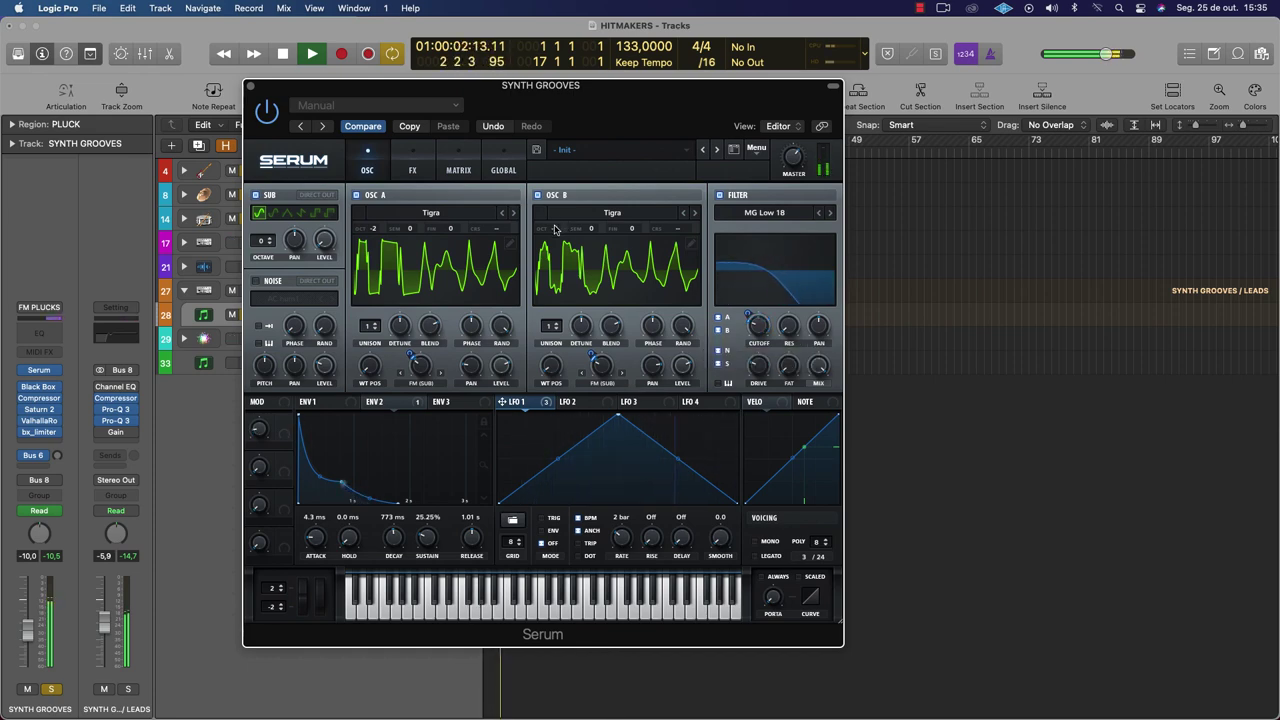
pyautogui.moveTo(555, 229); pyautogui.dragTo(556, 258)
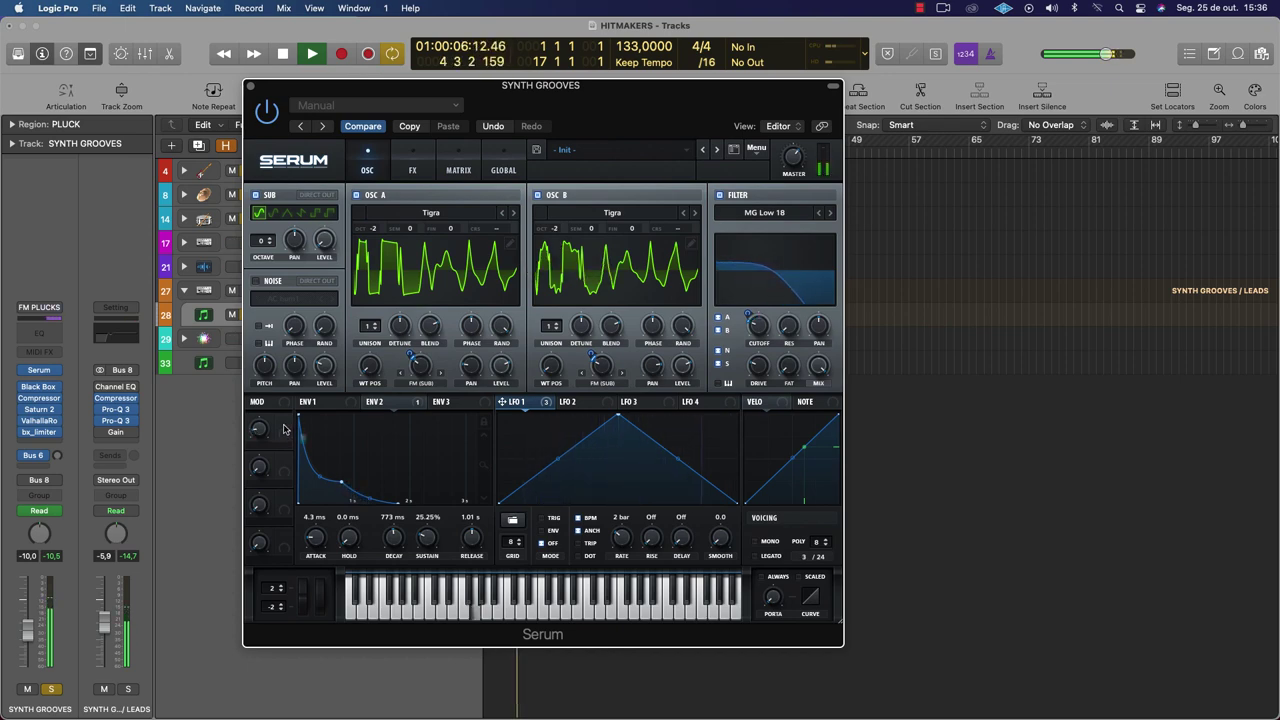
# Assign Macro 1 to the filter cutoff and to Envelope 2's sustain, decay and release
pyautogui.moveTo(285, 422)
pyautogui.mouseDown()
pyautogui.moveTo(312, 428)
pyautogui.moveTo(779, 330)
pyautogui.moveTo(766, 337)
pyautogui.moveTo(750, 318)
pyautogui.mouseUp()
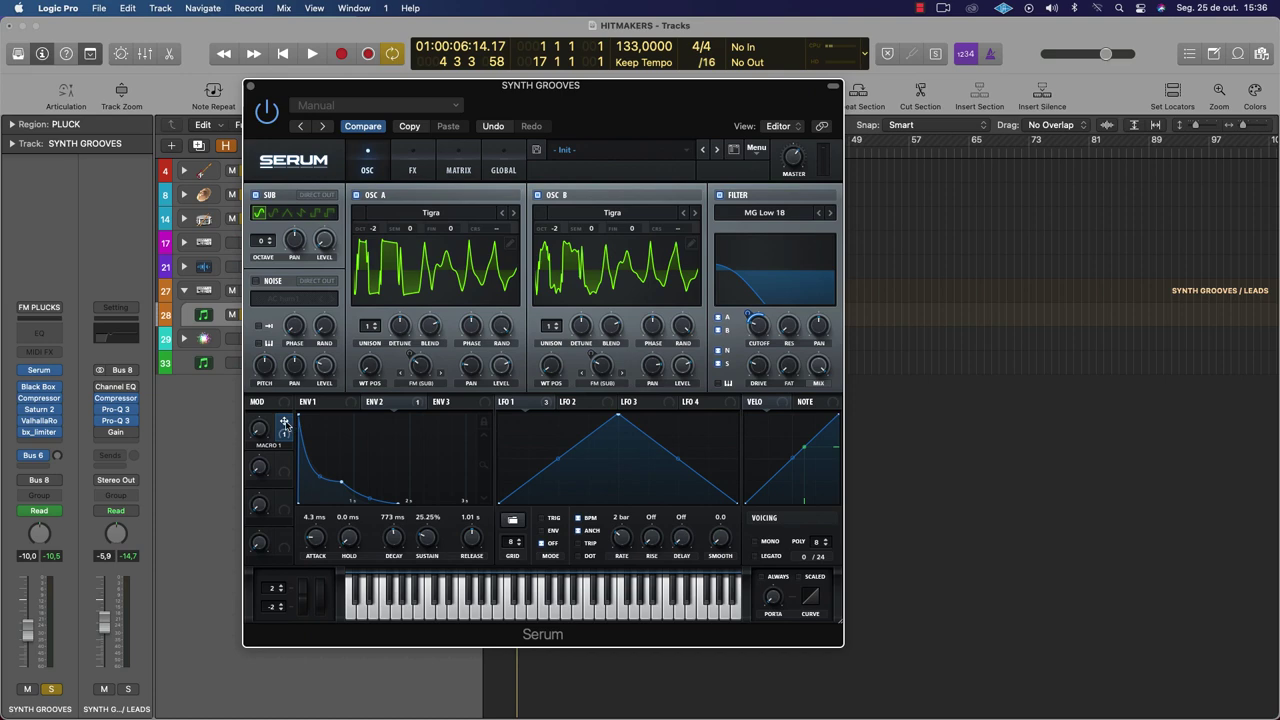
pyautogui.moveTo(284, 421); pyautogui.dragTo(424, 540)
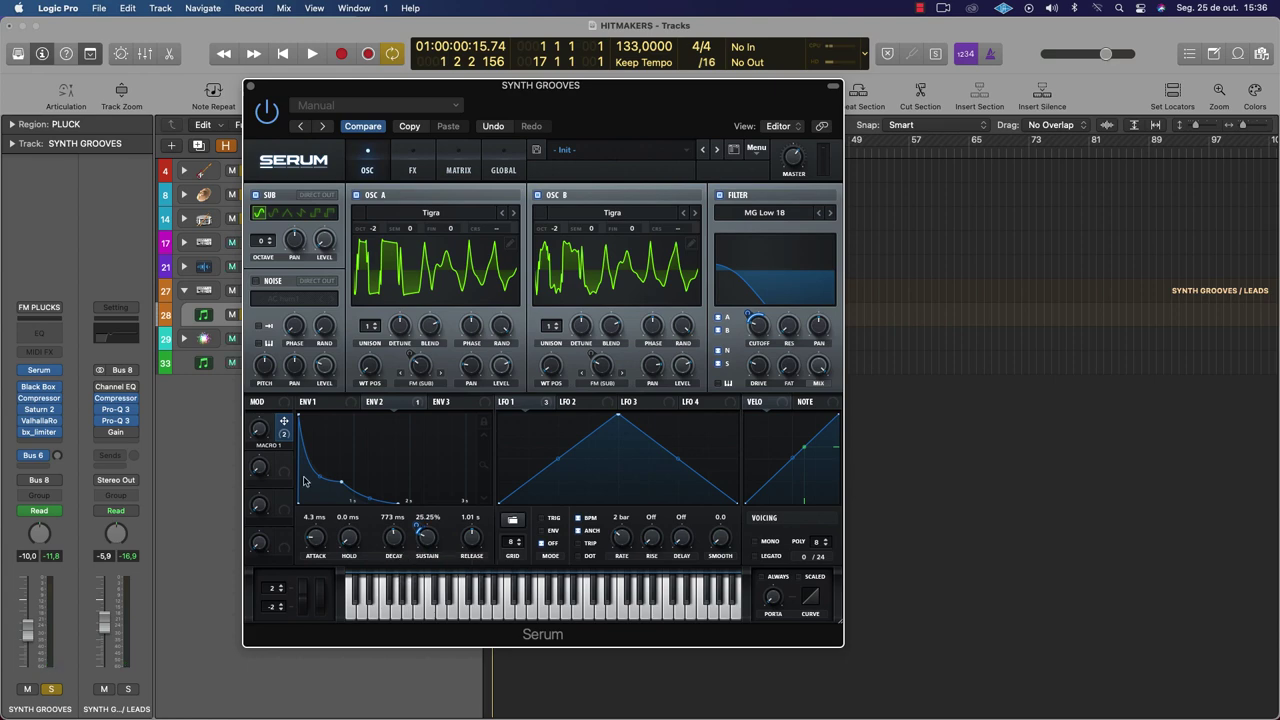
pyautogui.moveTo(284, 424); pyautogui.dragTo(394, 532)
pyautogui.moveTo(284, 421); pyautogui.dragTo(457, 532)
# Play the loop and sweep Macro 1 to audition its effect on the pluck
pyautogui.press('space')
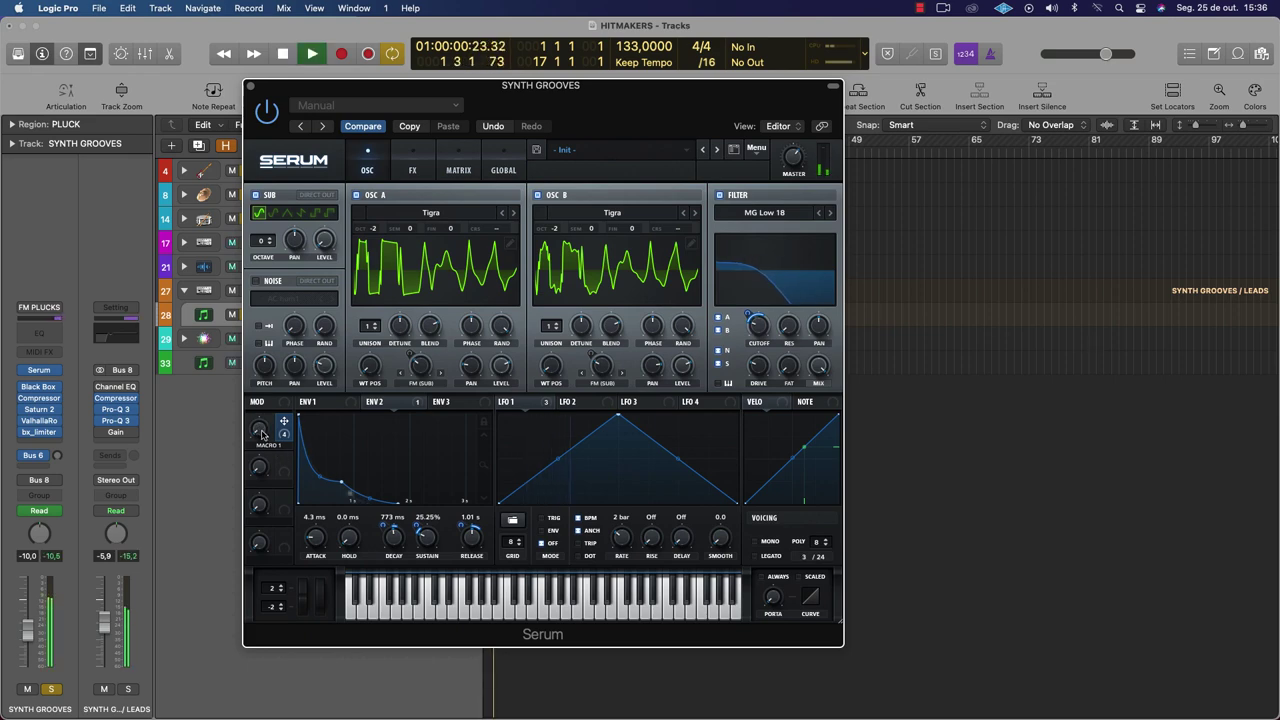
pyautogui.moveTo(260, 422)
pyautogui.mouseDown()
pyautogui.moveTo(257, 330)
pyautogui.moveTo(264, 455)
pyautogui.moveTo(262, 408)
pyautogui.mouseUp()
pyautogui.press('space')
pyautogui.press('space')
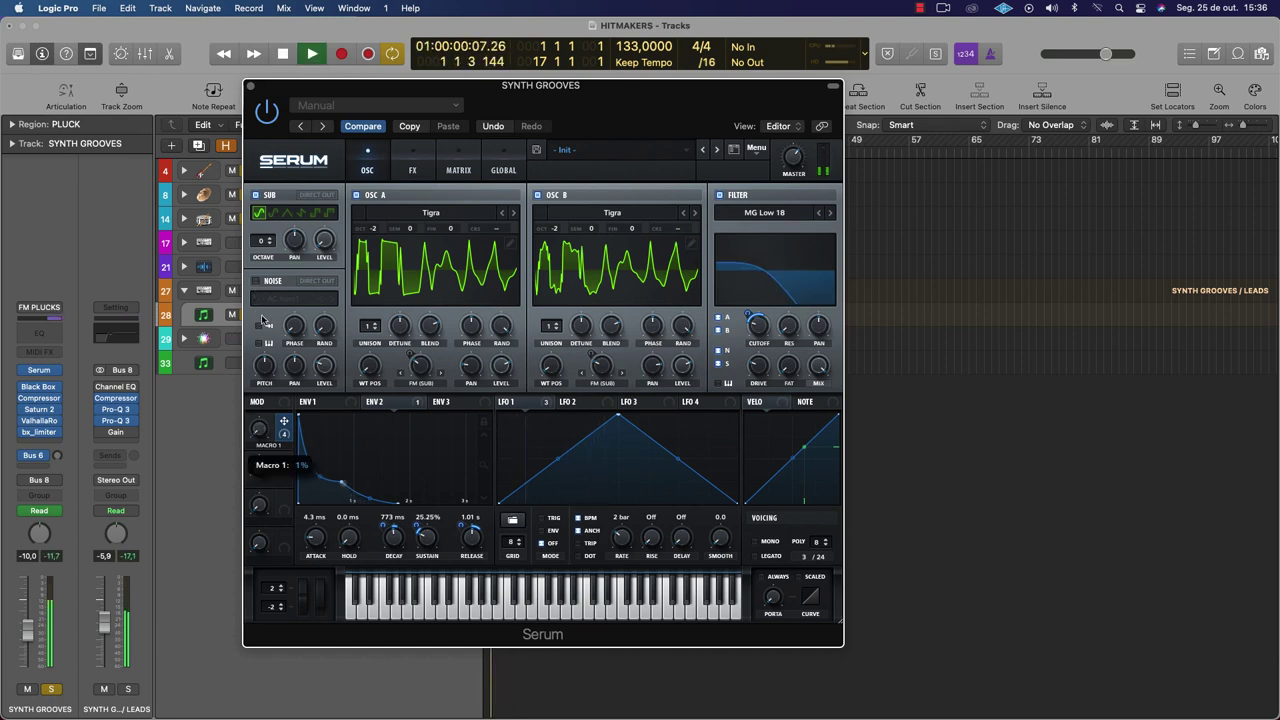
# Close Serum, show the track automation and enlarge the tracks vertically to expose the Macro 1 lane
pyautogui.click(251, 87)
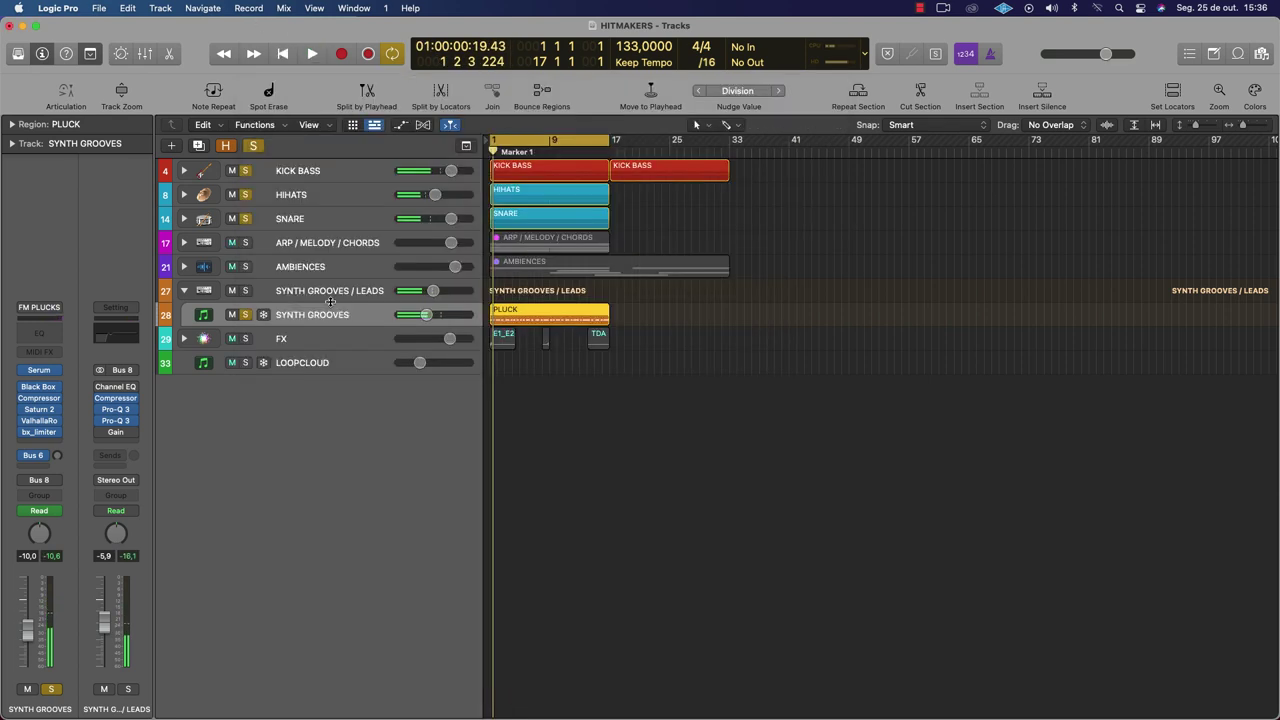
pyautogui.press('super+Down')
pyautogui.press('super+Down')
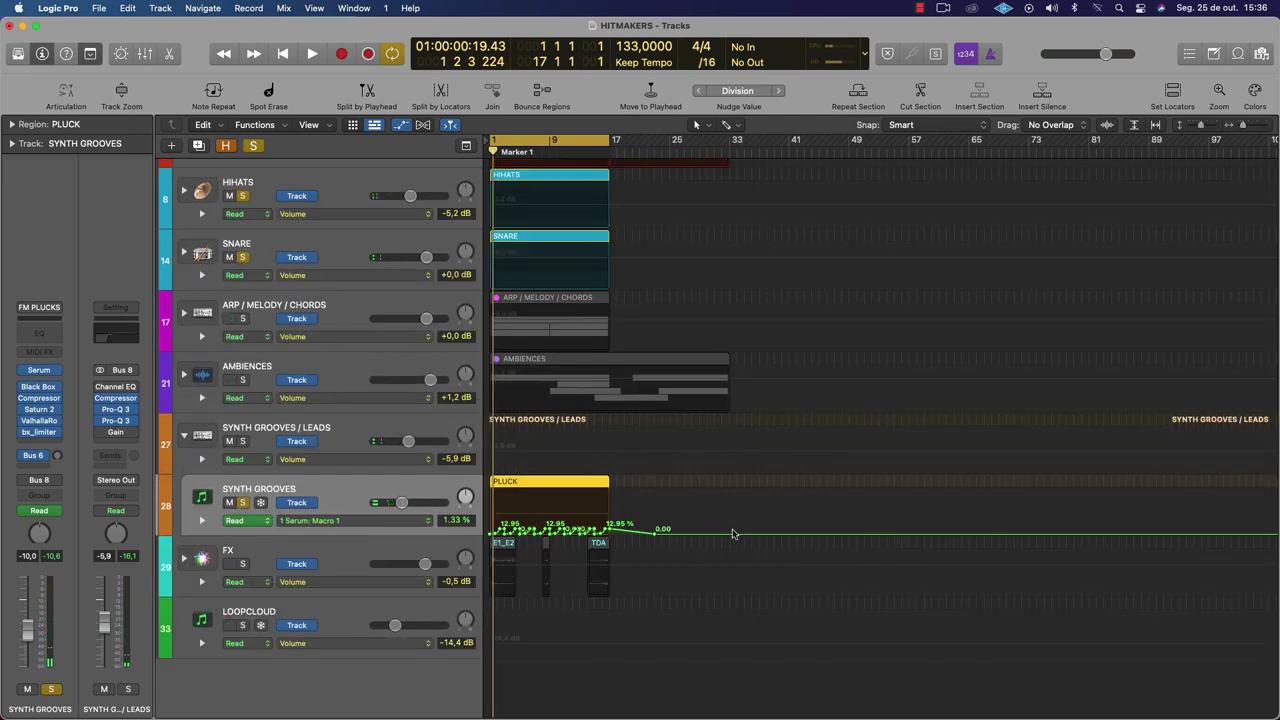
# Clear the Macro 1 automation points from the SYNTH GROOVES track and hide the track automation
pyautogui.click(629, 532)
pyautogui.press('Delete')
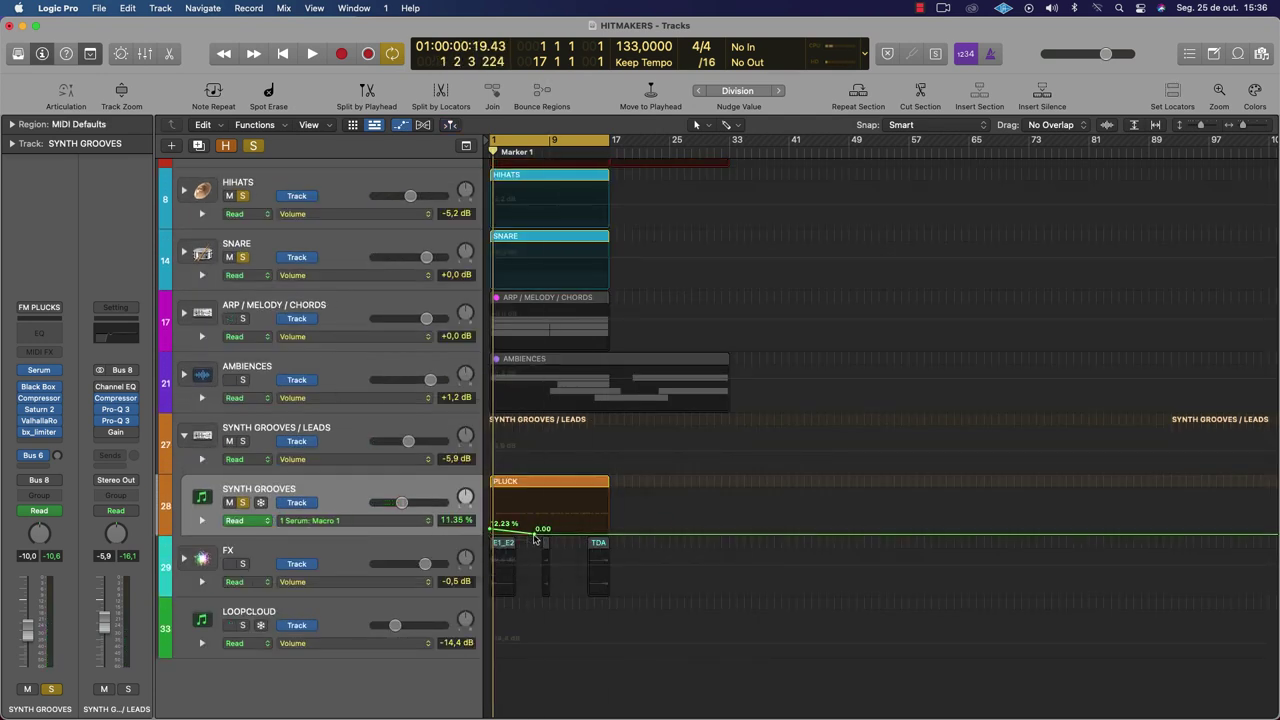
pyautogui.moveTo(528, 541); pyautogui.dragTo(490, 540)
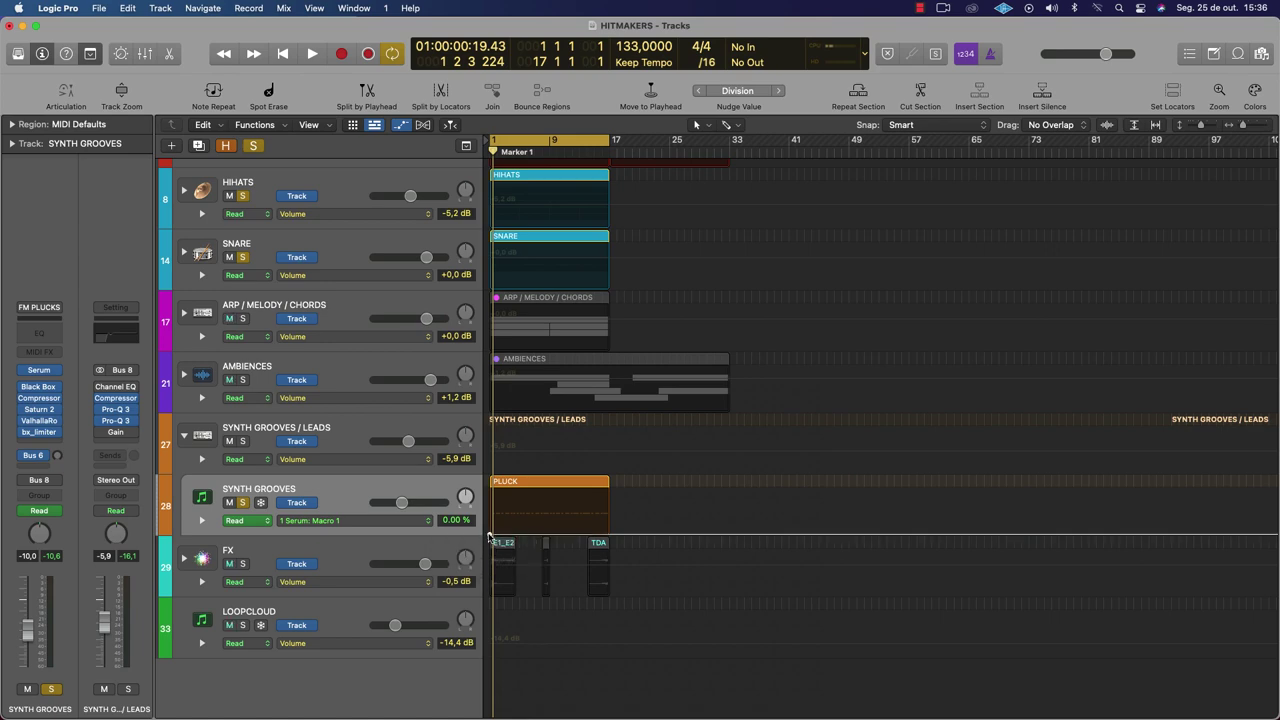
pyautogui.press('a')
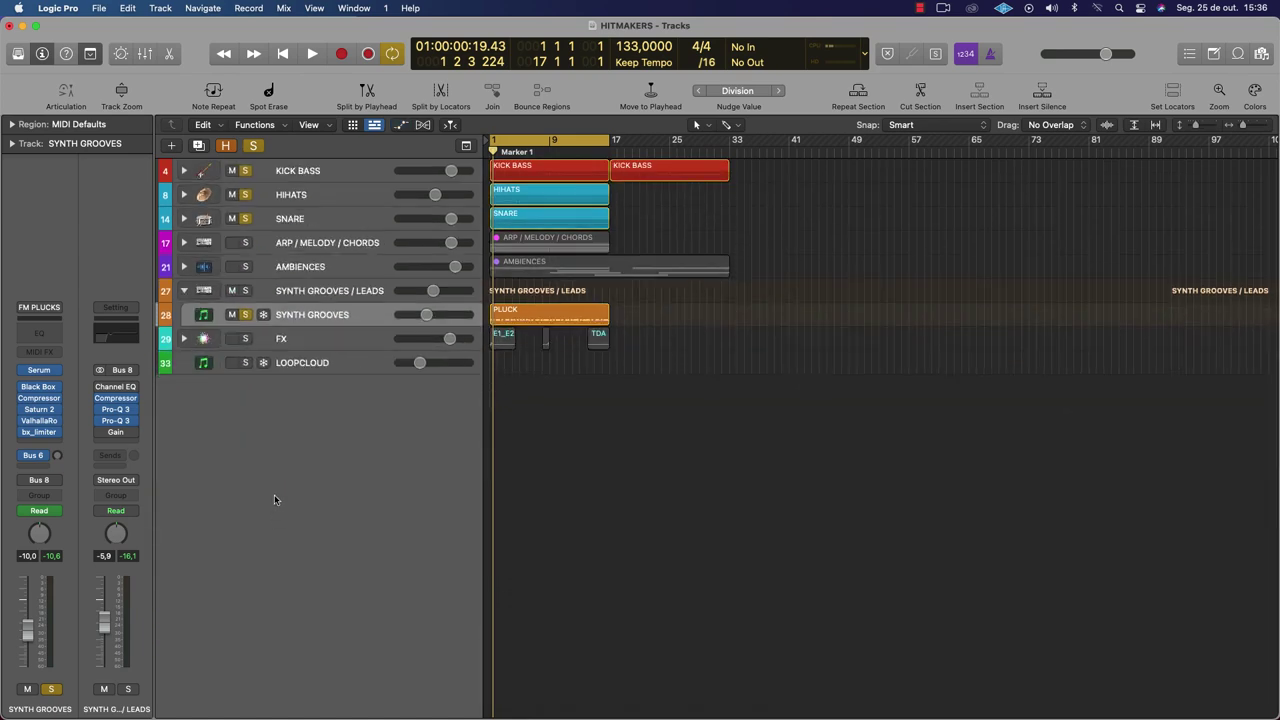
# Audition the loop with the SYNTH GROOVES track's Serum open to check the pluck
pyautogui.click(41, 371)
pyautogui.press('space')
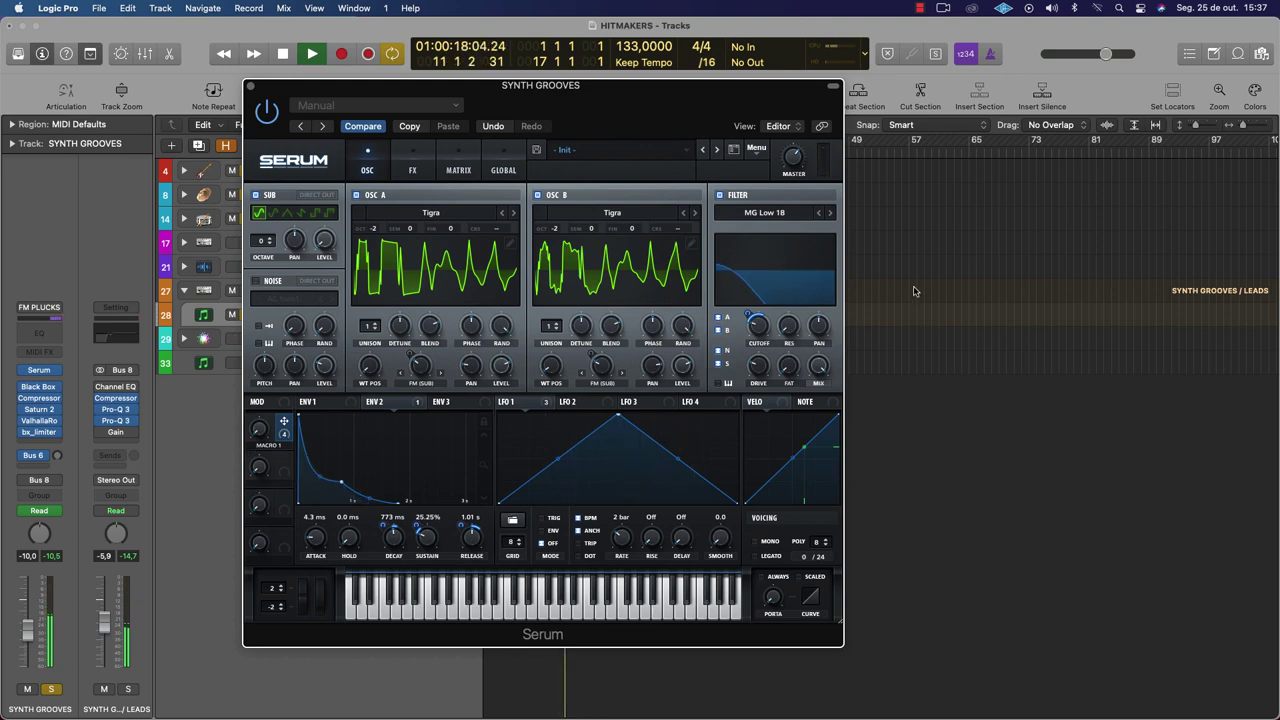
pyautogui.click(251, 85)
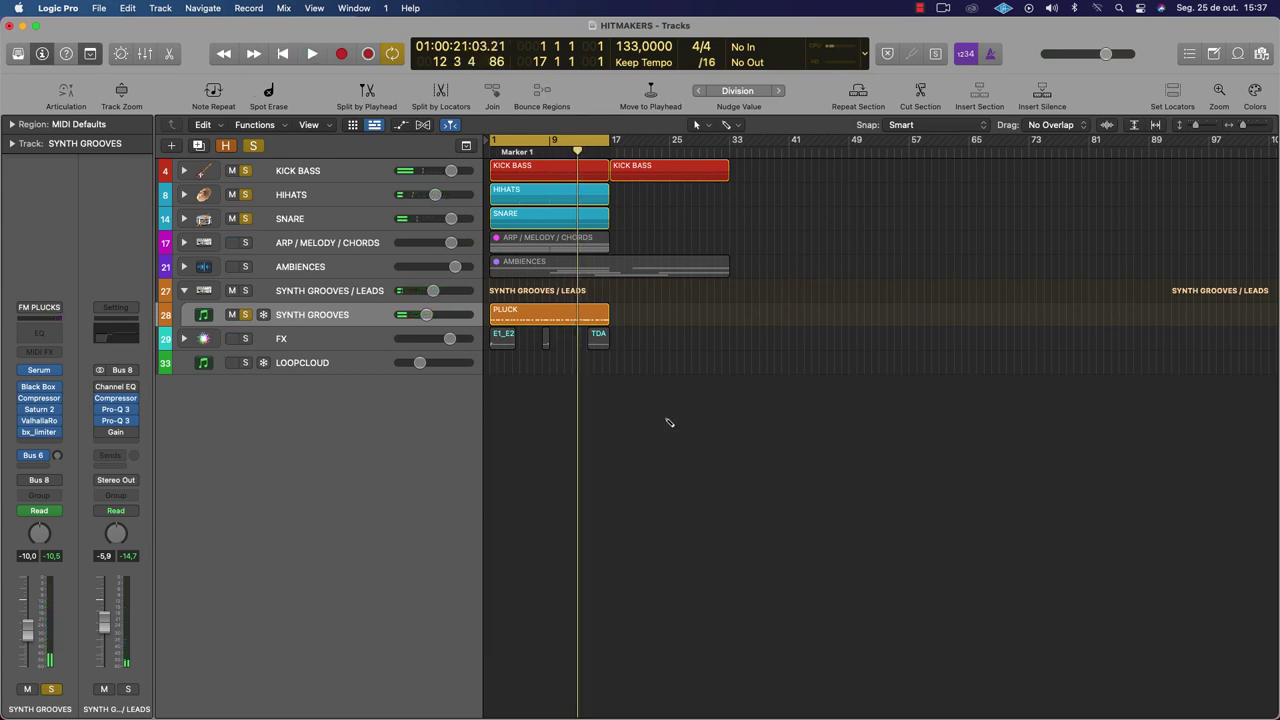
# Duplicate the SYNTH GROOVES track and copy the PLUCK region onto the duplicate
pyautogui.press('super+d')
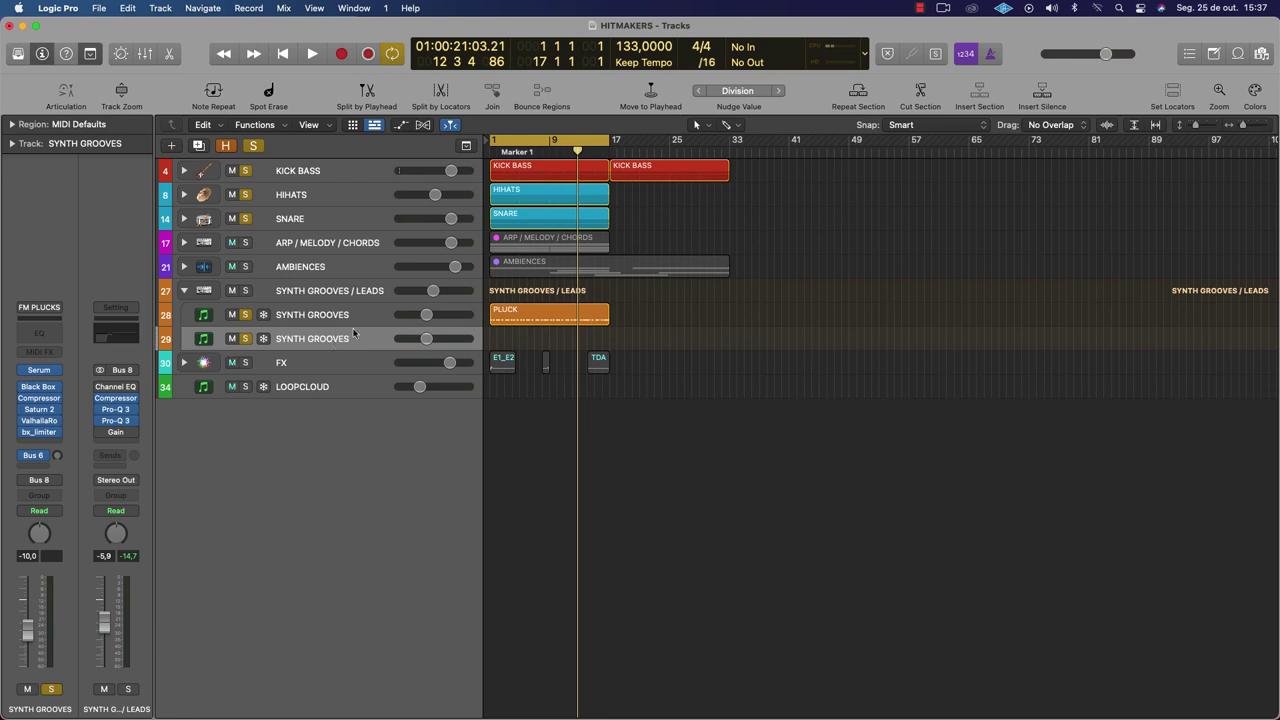
pyautogui.moveTo(490, 310); pyautogui.dragTo(500, 347)
pyautogui.press('super+Right')
pyautogui.press('super+Left')
pyautogui.press('super+Down')
pyautogui.press('super+Down')
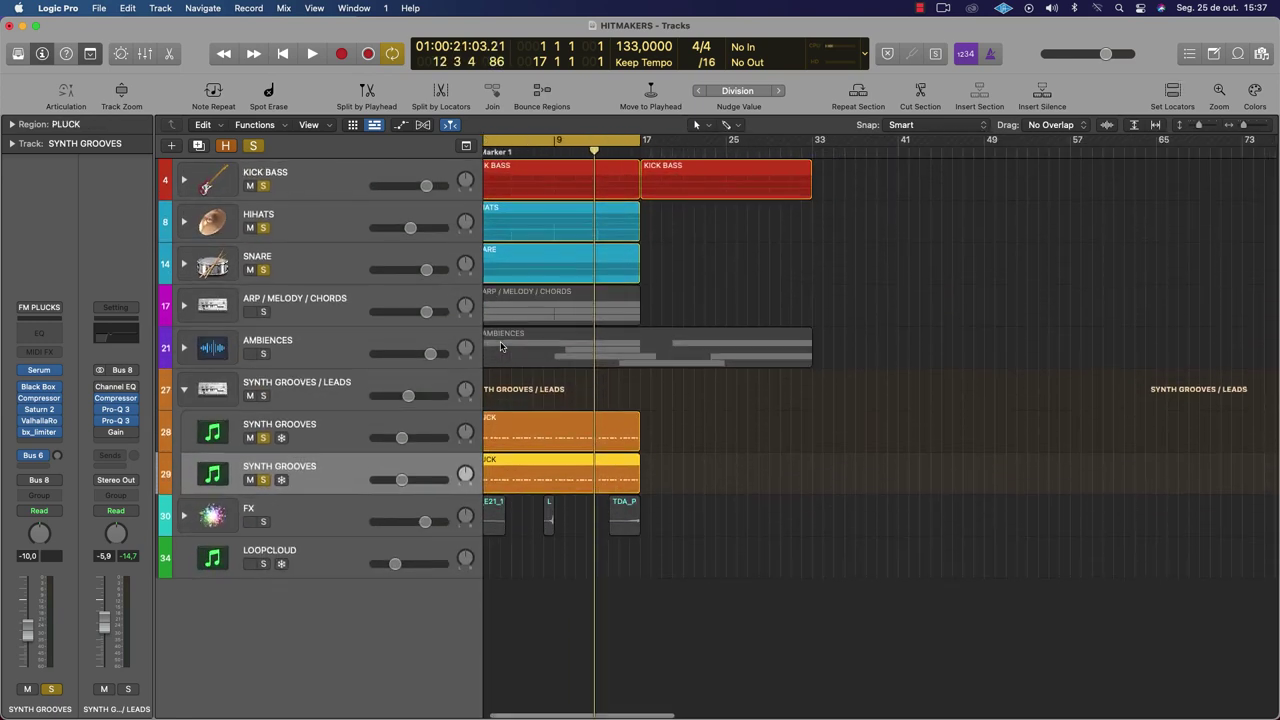
# Open the copied PLUCK region in the Piano Roll with its full length in view
pyautogui.doubleClick(600, 458)
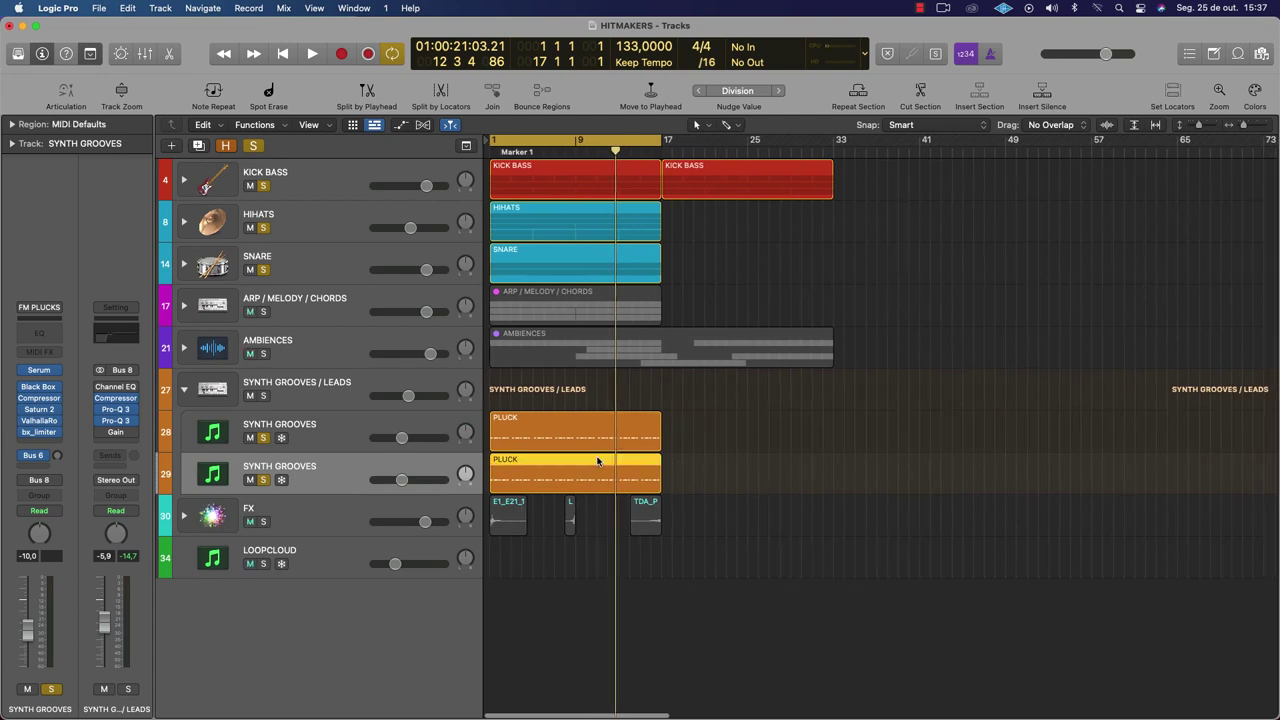
pyautogui.press('super+Left')
pyautogui.press('super+Left')
pyautogui.press('super+Left')
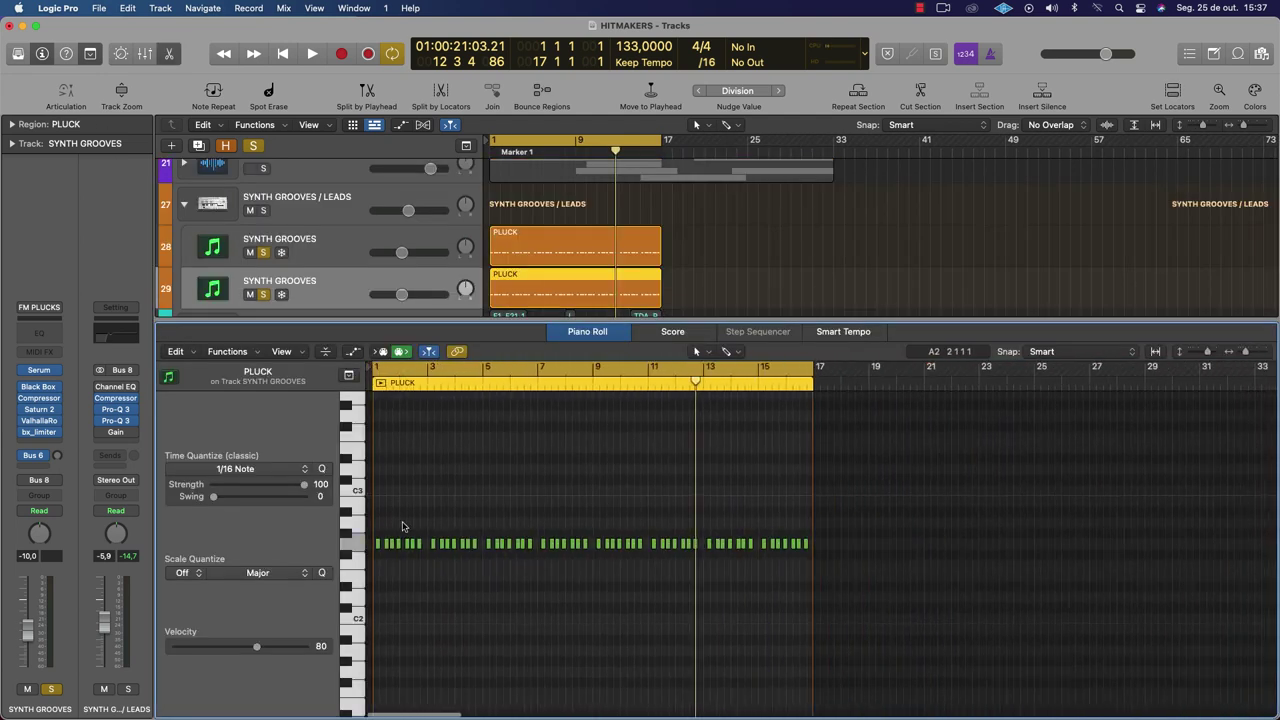
pyautogui.moveTo(376, 528); pyautogui.dragTo(844, 572)
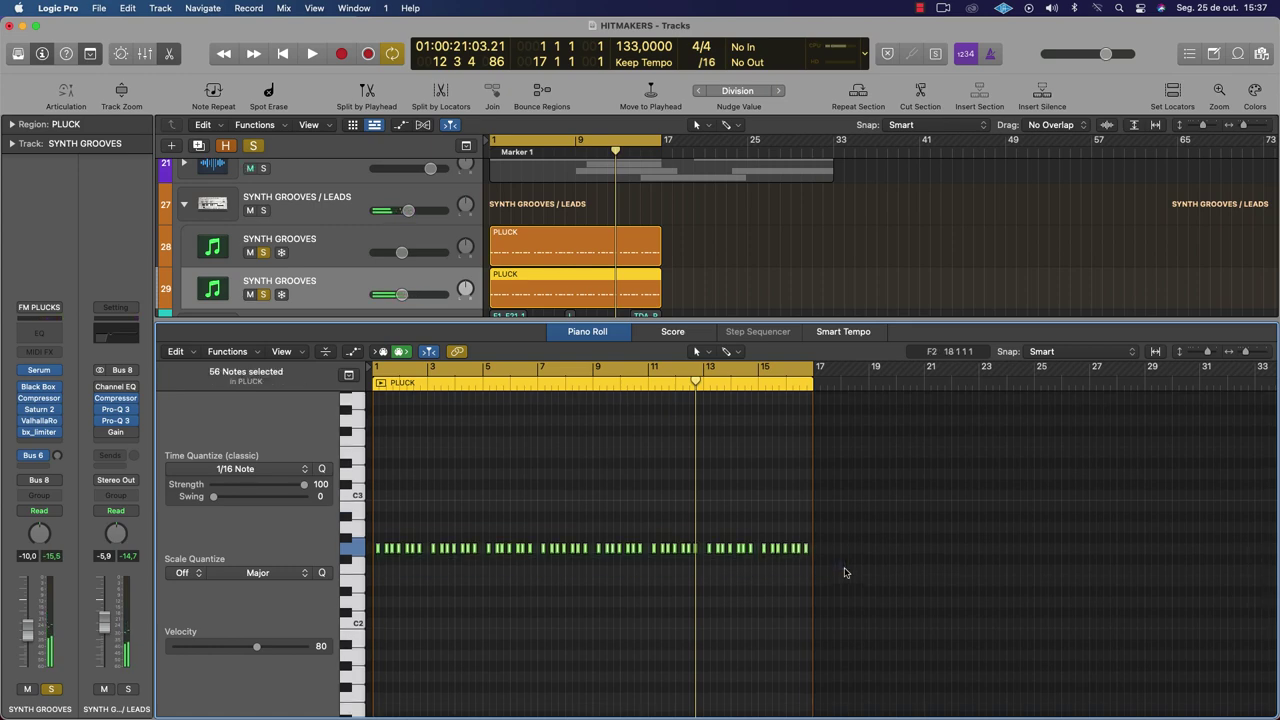
pyautogui.press('y')
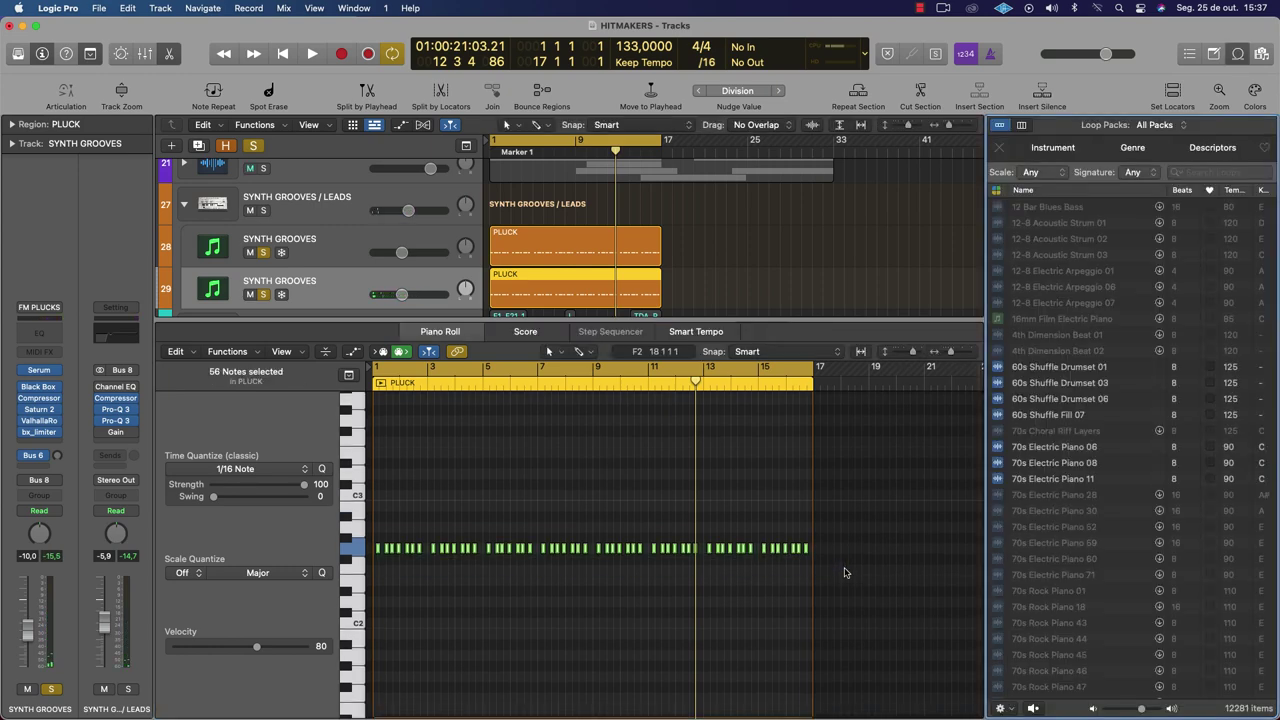
pyautogui.press('y')
pyautogui.hotkey('ctrl', 'm')
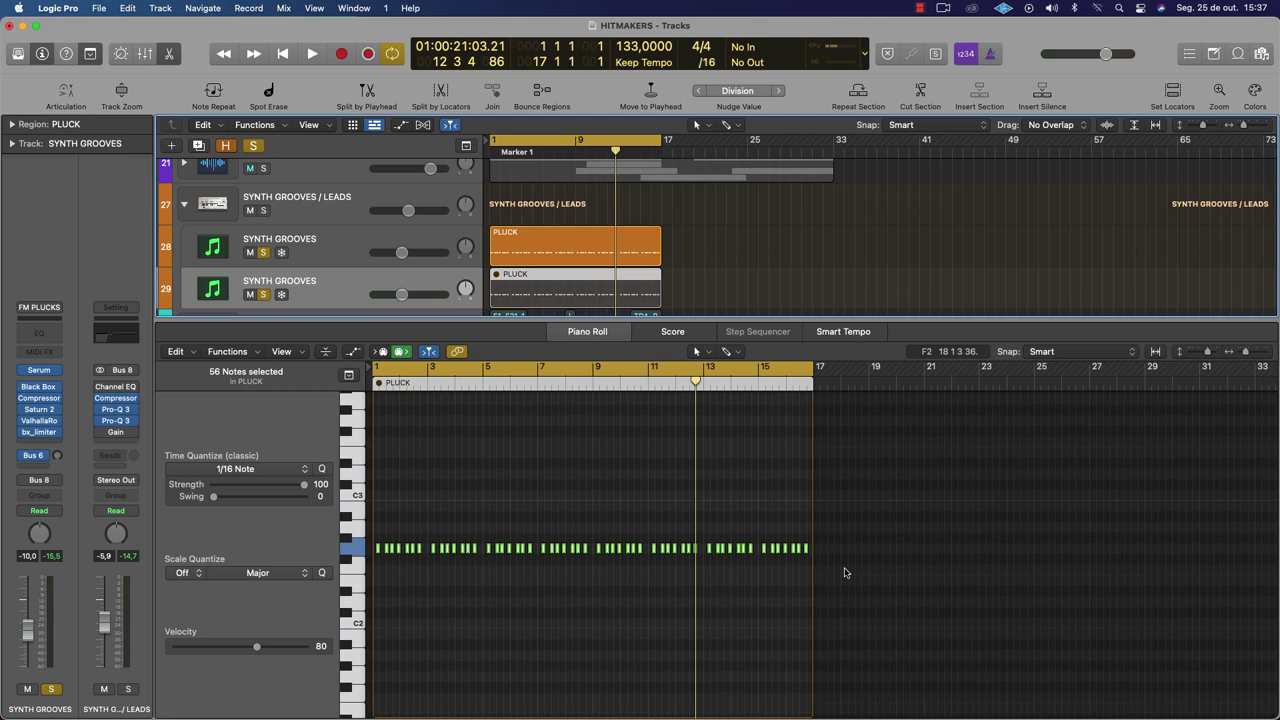
pyautogui.hotkey('ctrl', 'm')
pyautogui.click(420, 528)
# Mute all the notes inside the copied PLUCK region
pyautogui.scroll(3, 420, 528)
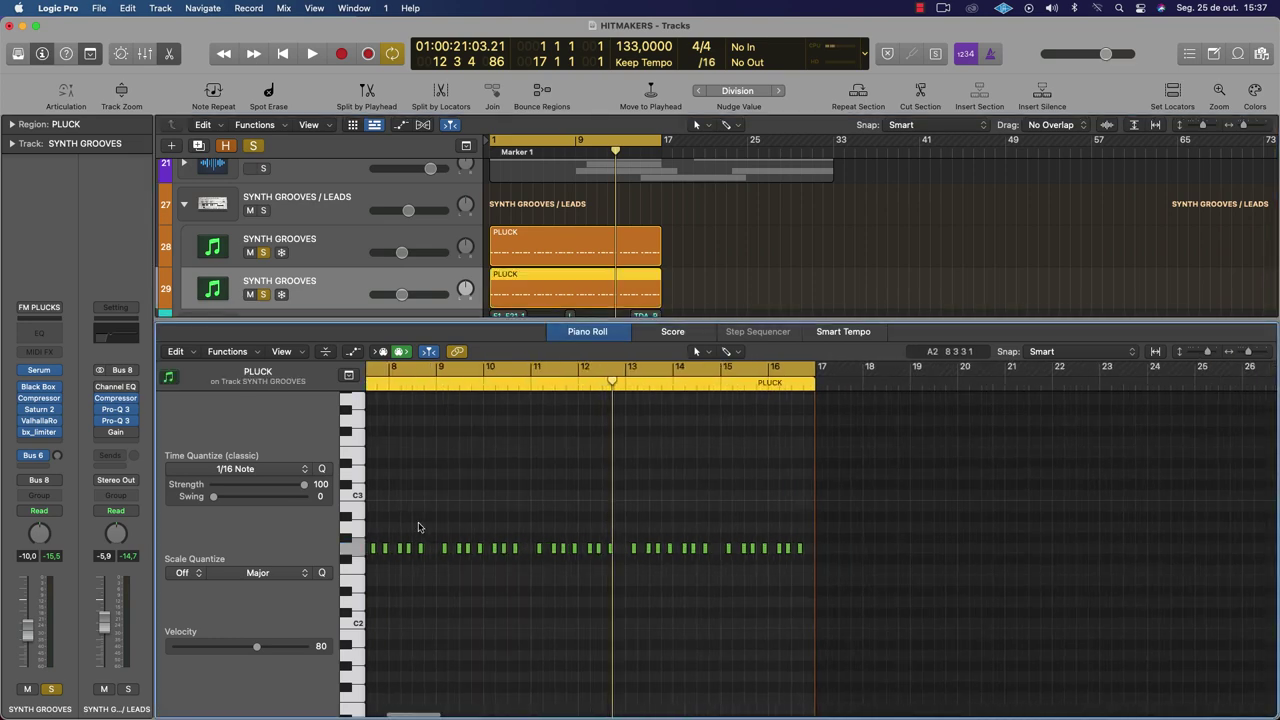
pyautogui.moveTo(380, 530); pyautogui.dragTo(1172, 628)
pyautogui.hotkey('ctrl', 'm')
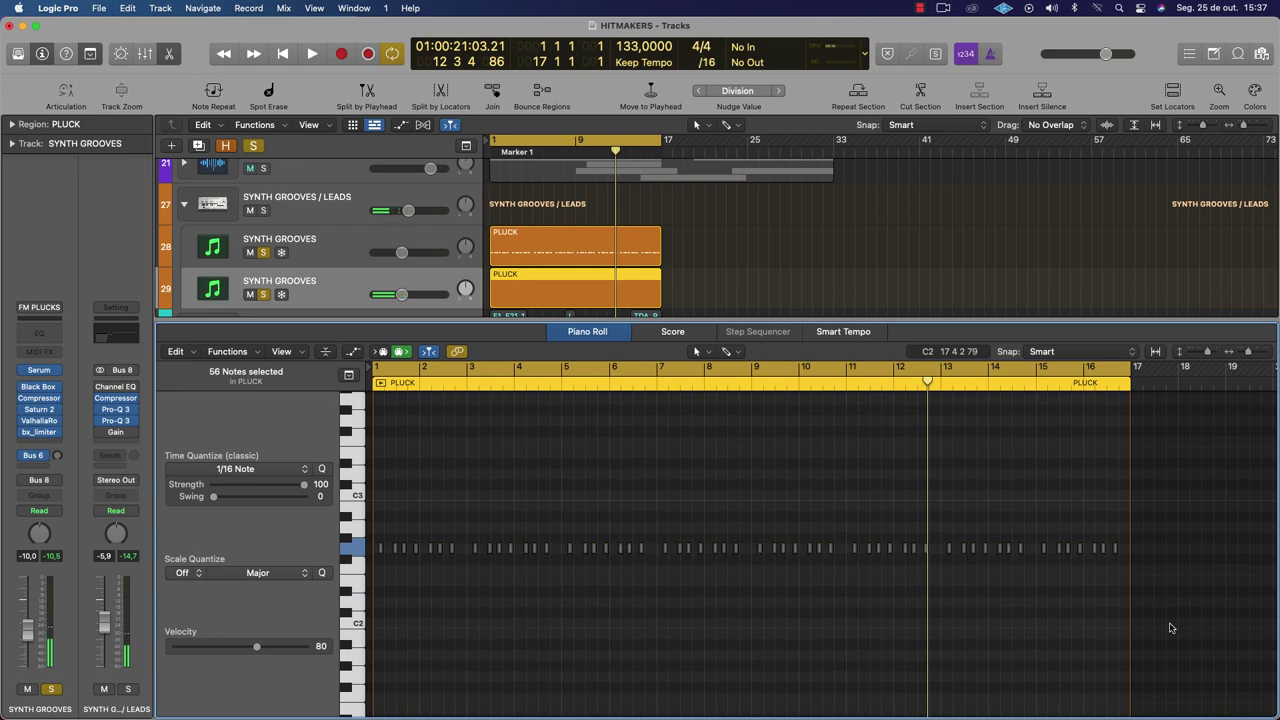
pyautogui.scroll(5, 965, 588)
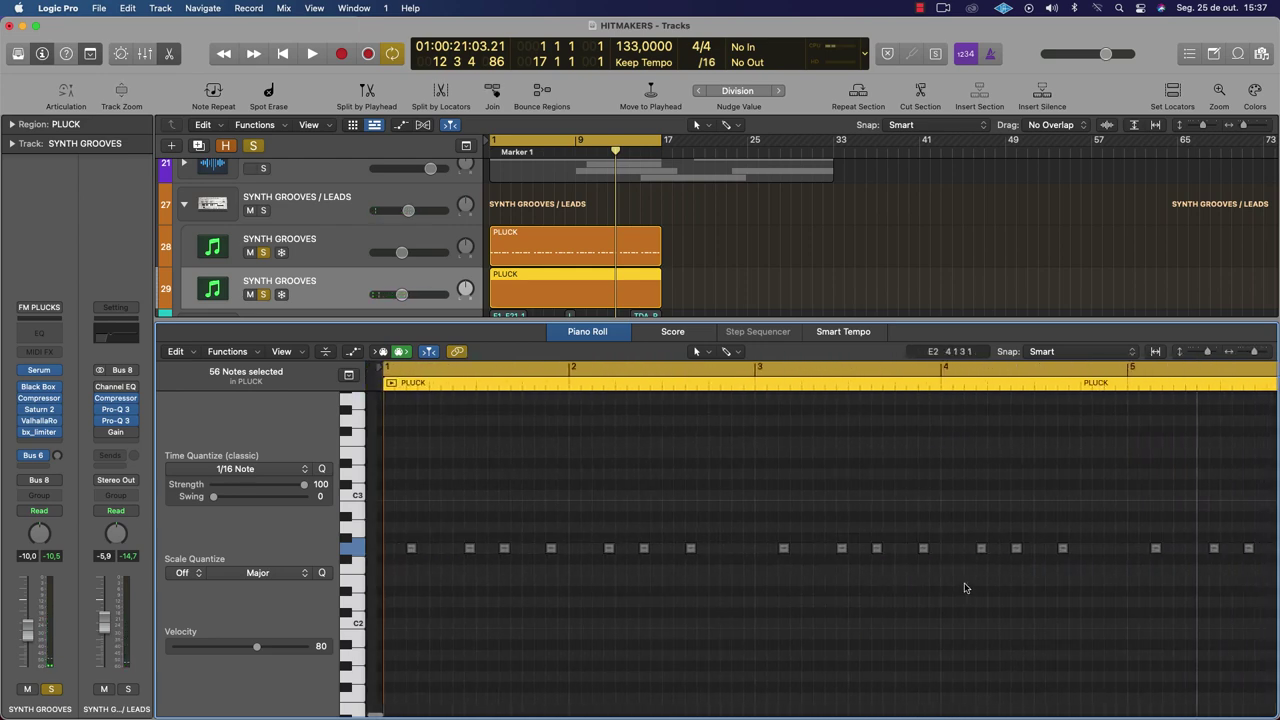
pyautogui.scroll(1, 430, 553)
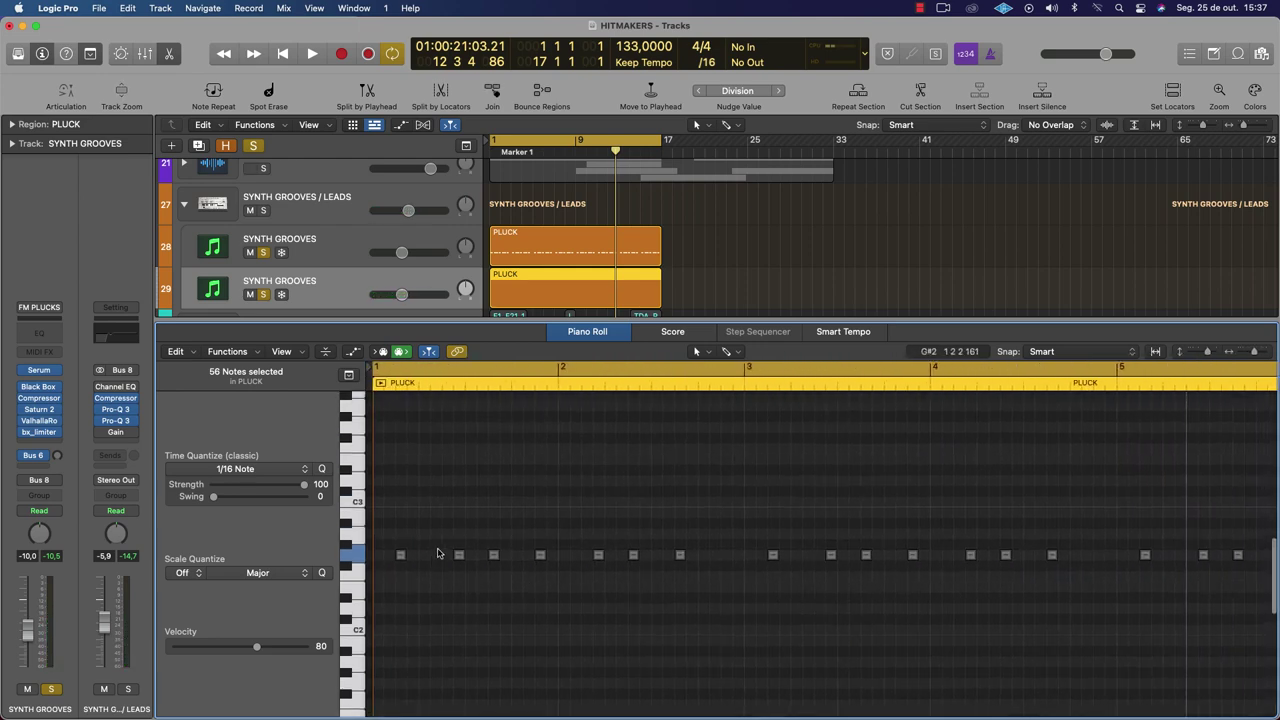
# Load the user preset LD_Citizen from ECLIP SERUM into the duplicated track's Serum
pyautogui.click(345, 292)
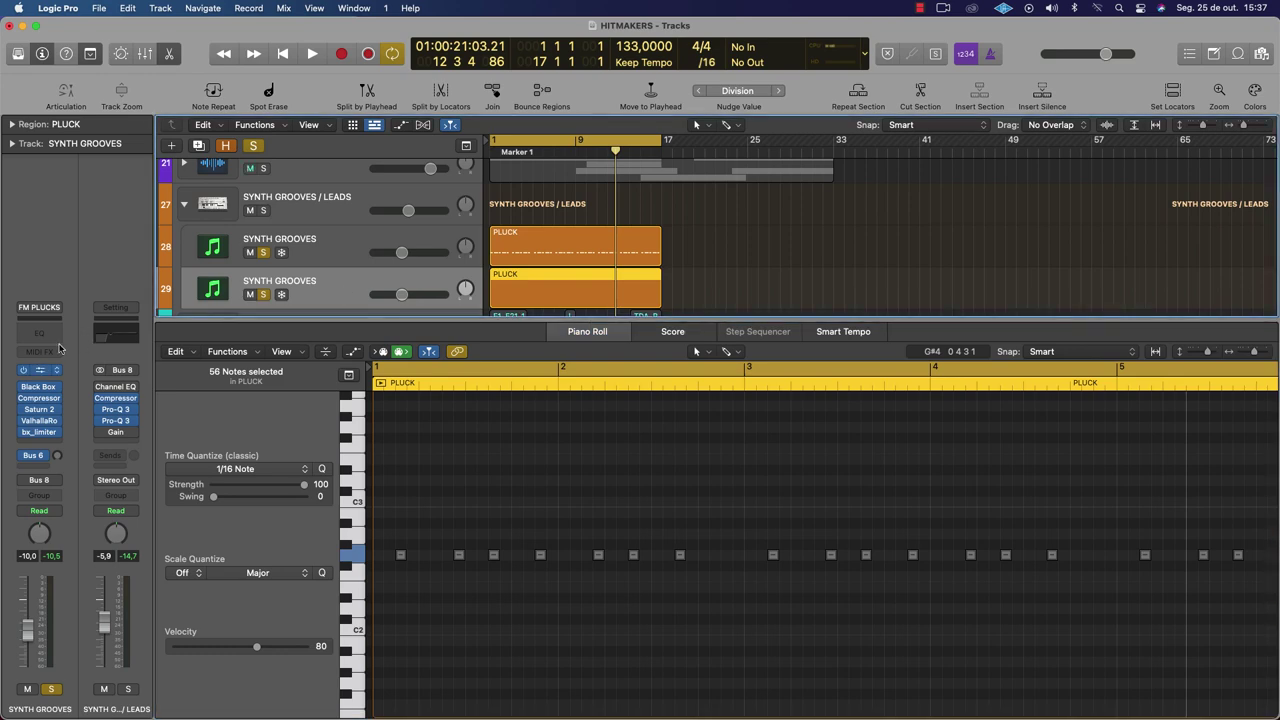
pyautogui.click(39, 370)
pyautogui.click(819, 223)
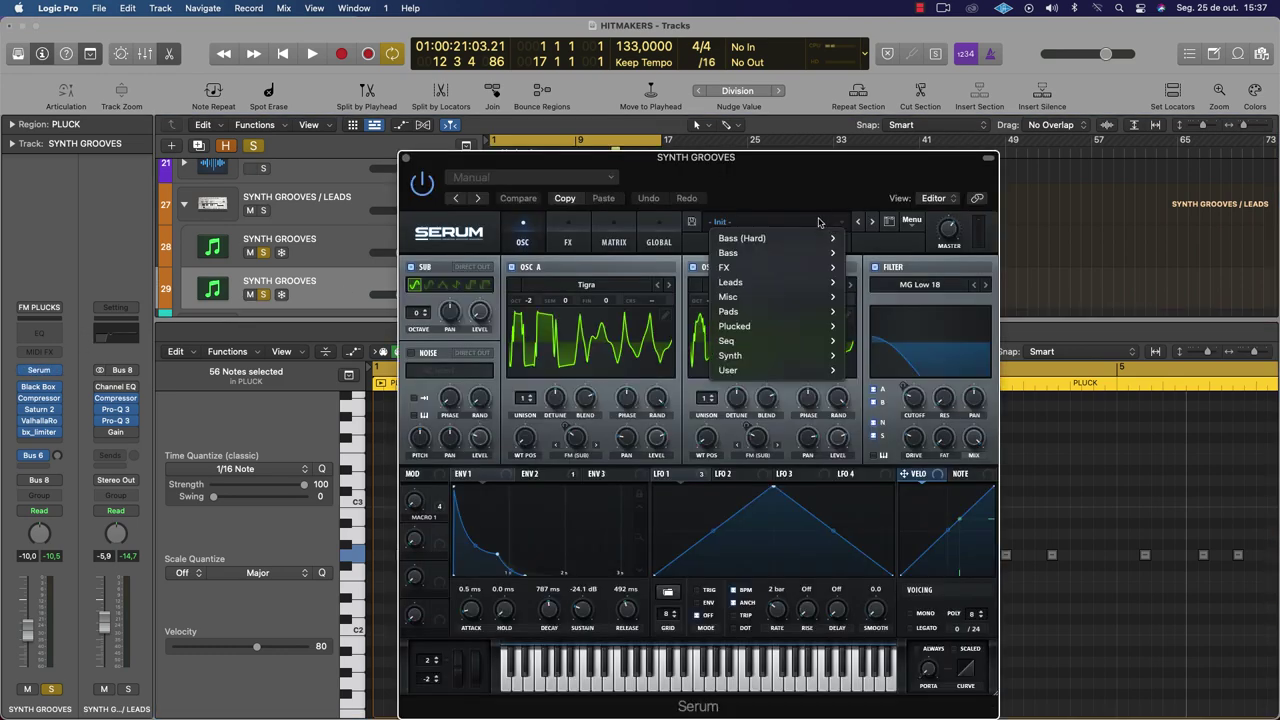
pyautogui.moveTo(752, 372)
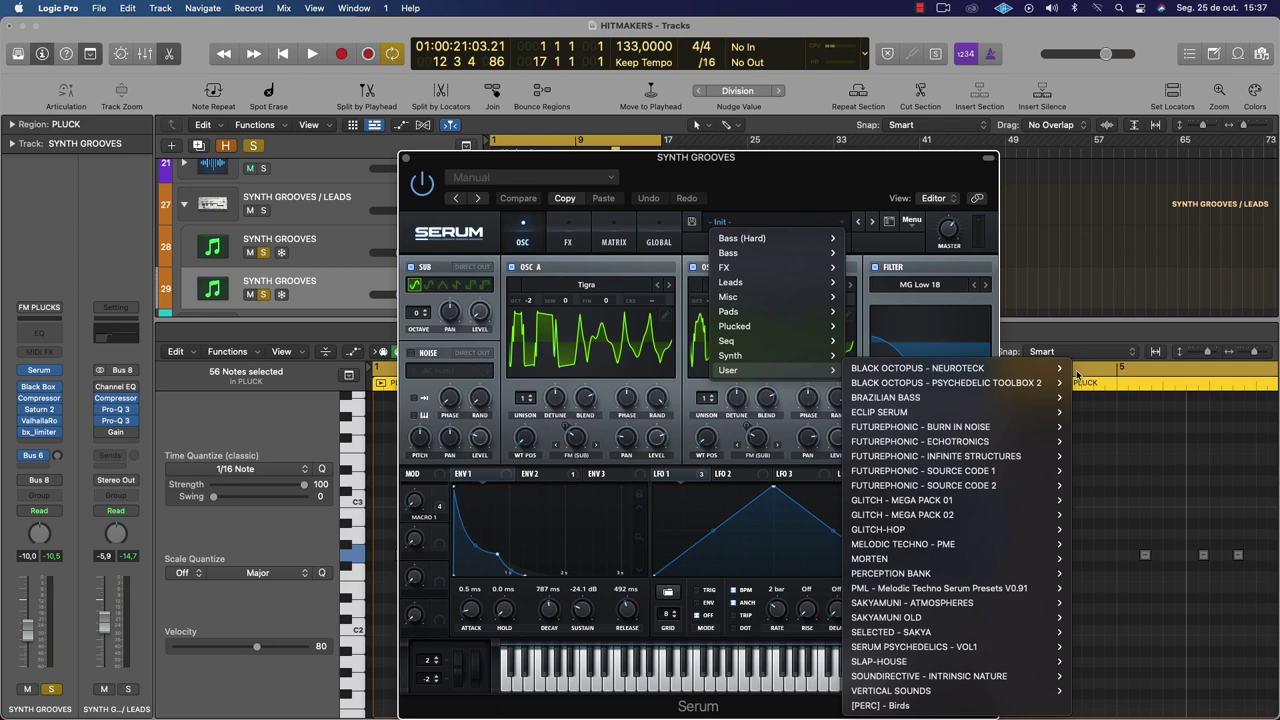
pyautogui.moveTo(1000, 411)
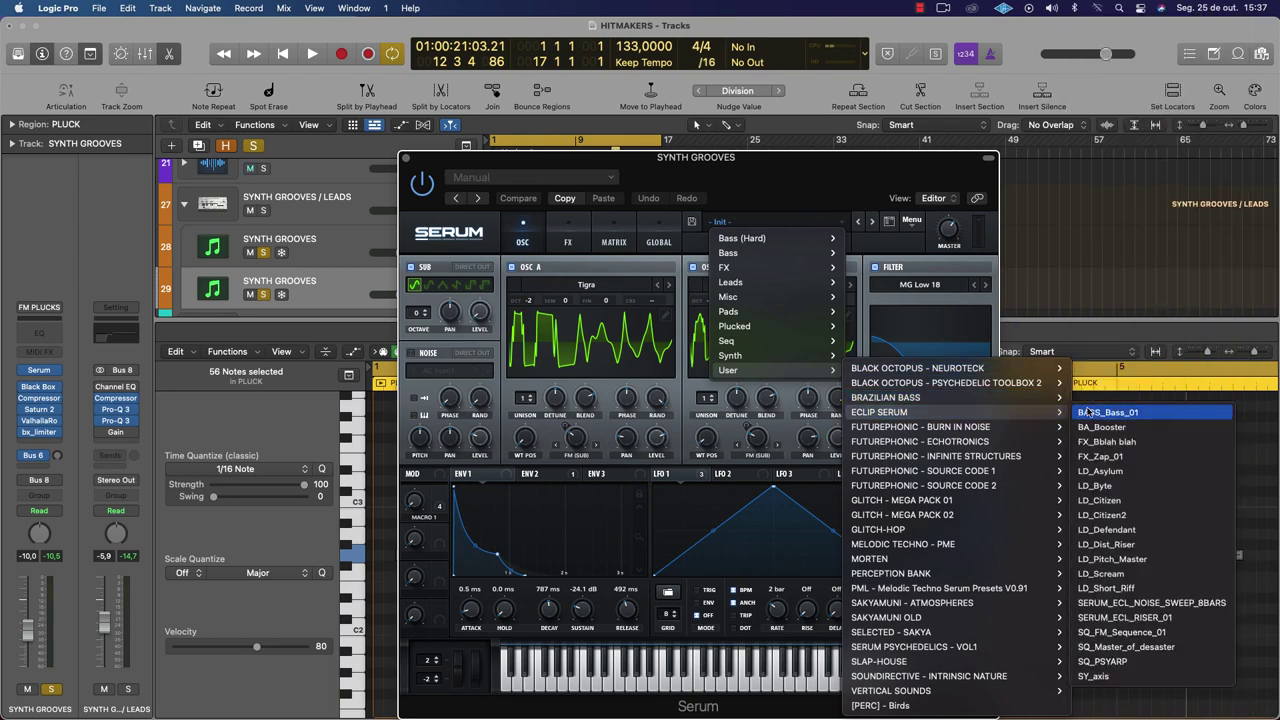
pyautogui.click(1121, 503)
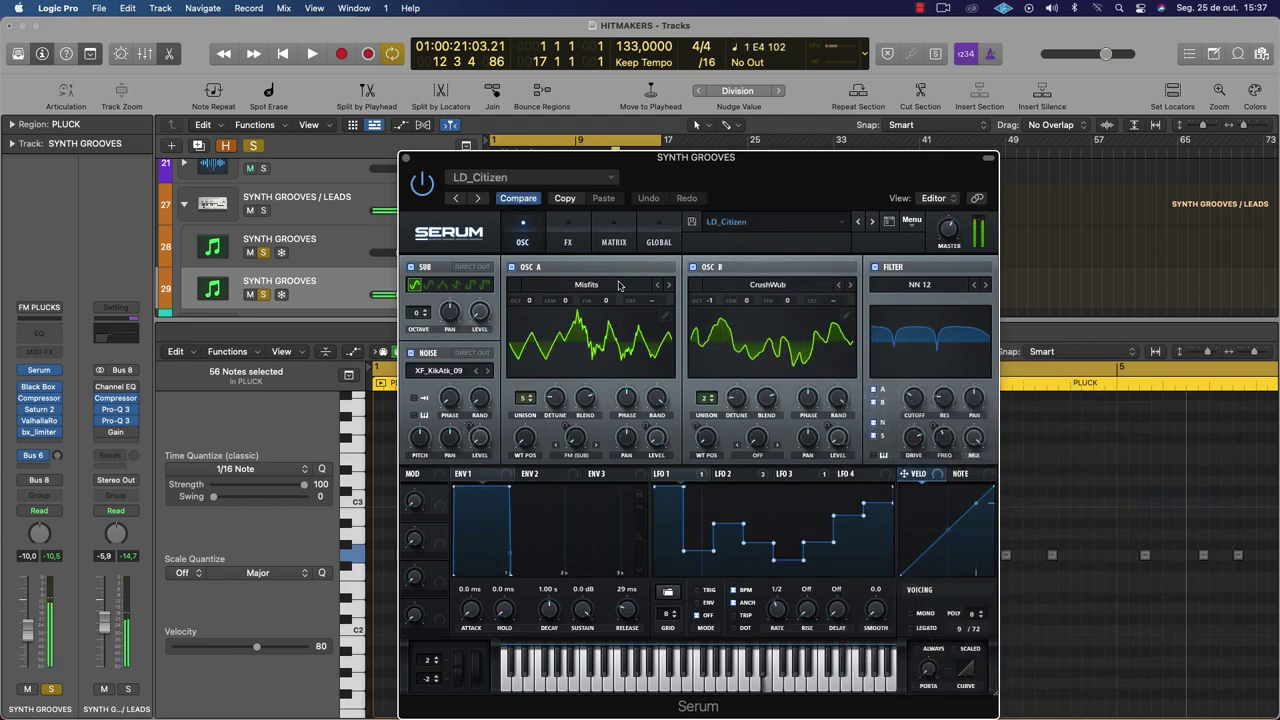
# Audition the following ECLIP SERUM lead presets up to LD_Pitch_Master and close Serum
pyautogui.click(872, 222)
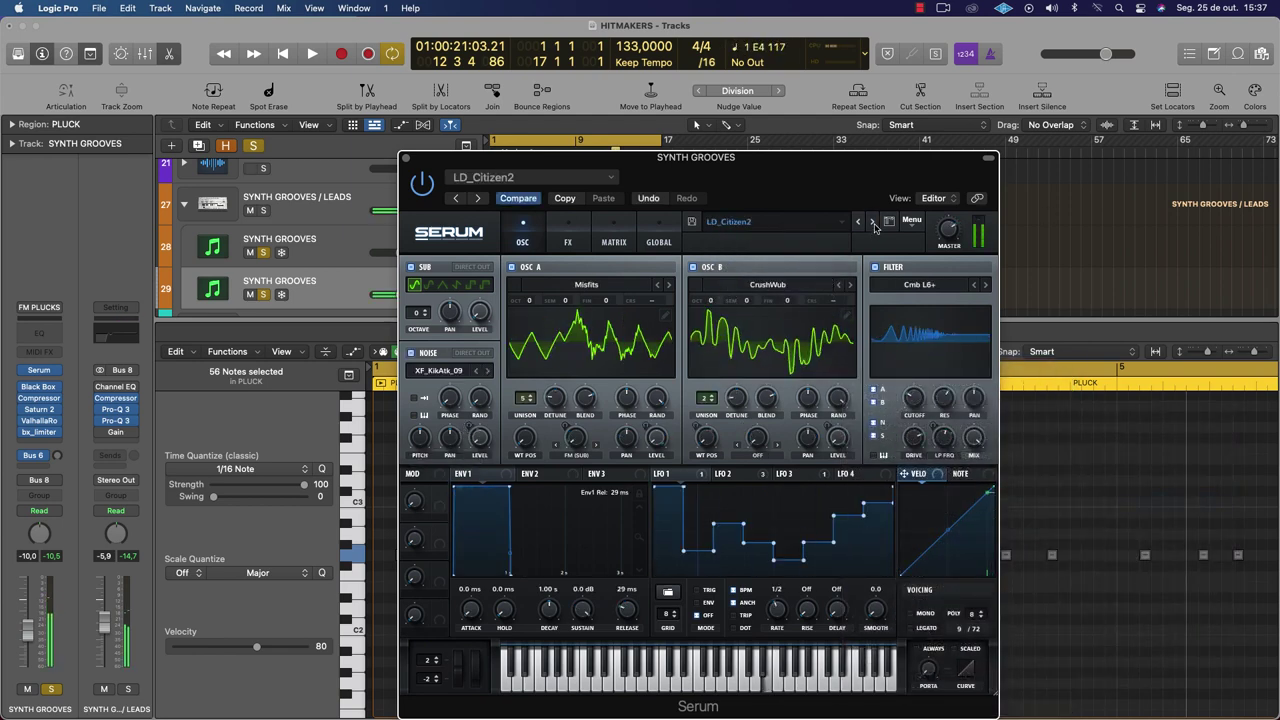
pyautogui.click(872, 222)
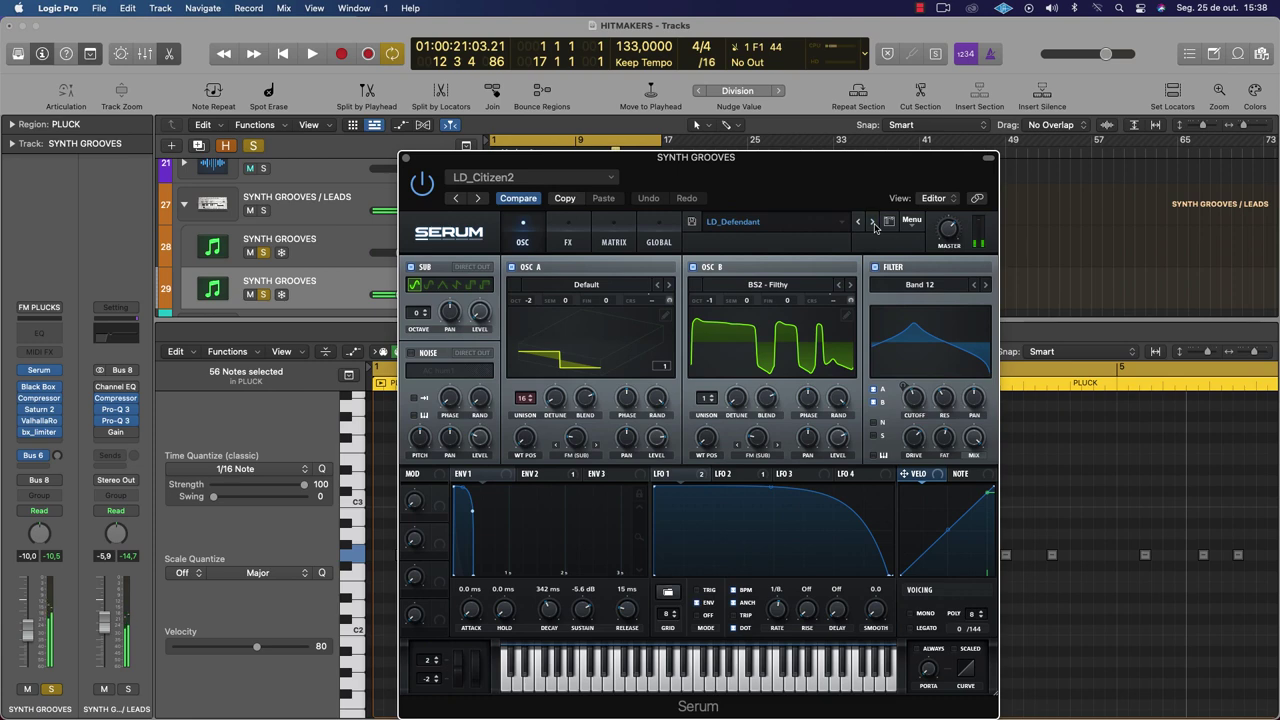
pyautogui.click(872, 222)
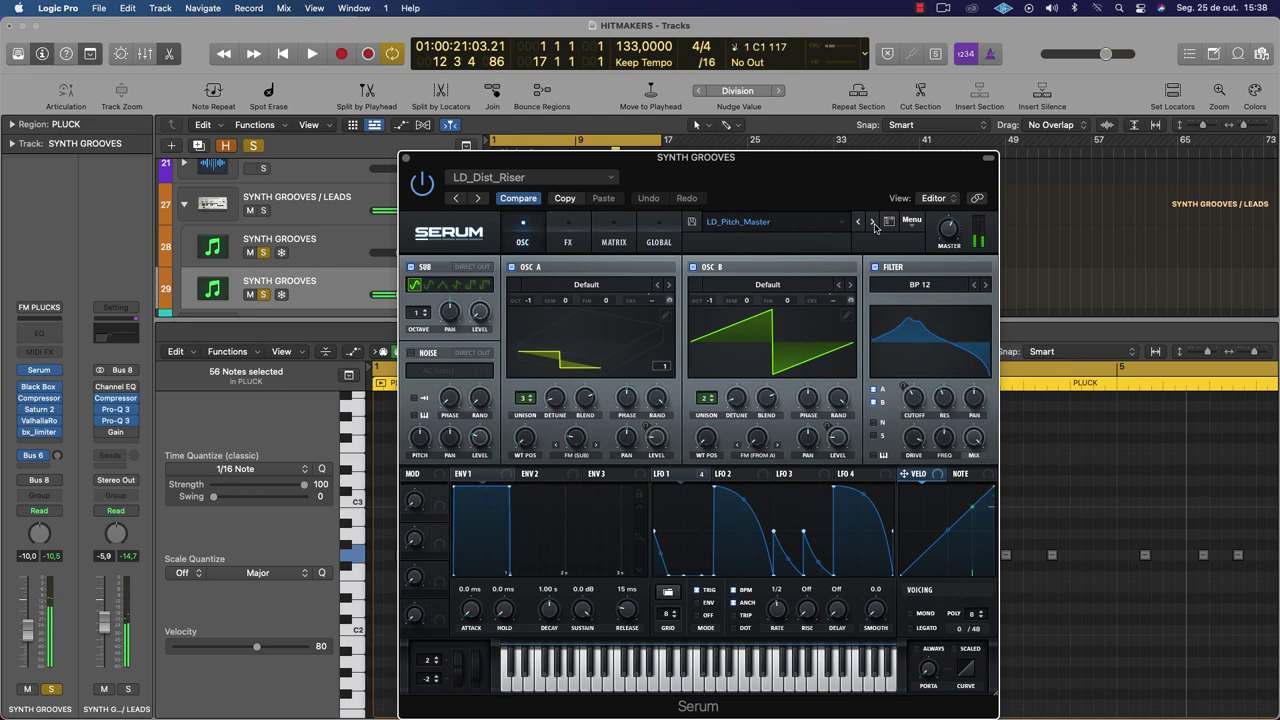
pyautogui.click(405, 160)
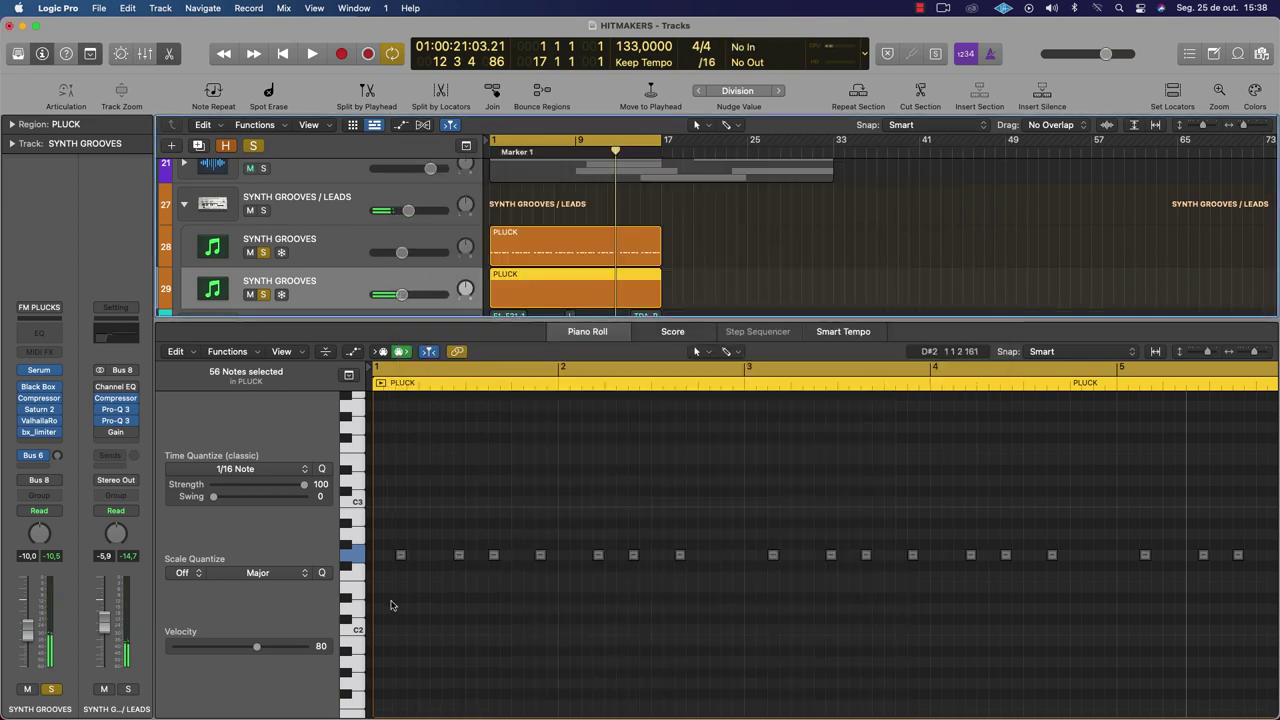
# Add a G2 note between the first two muted notes of bar 1 and audition it, also trying it an octave lower
pyautogui.click(400, 583)
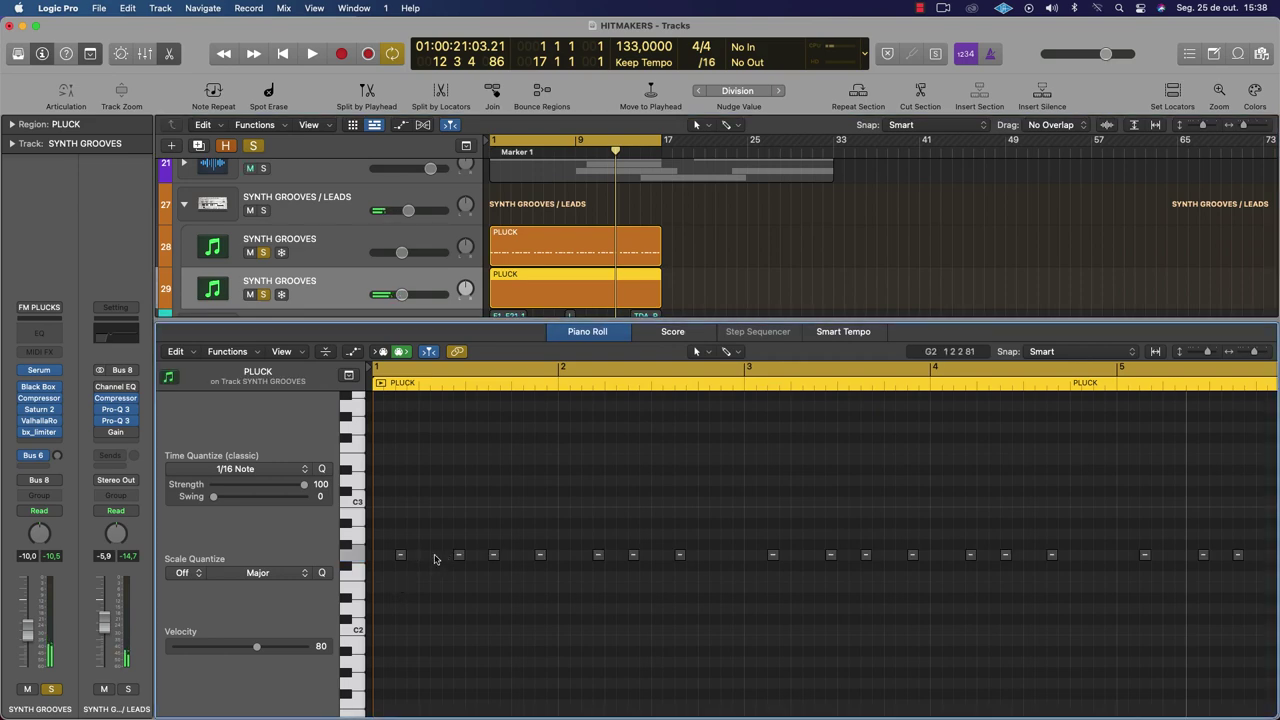
pyautogui.keyDown('super'); pyautogui.click(435, 556); pyautogui.keyUp('super')
pyautogui.press('space')
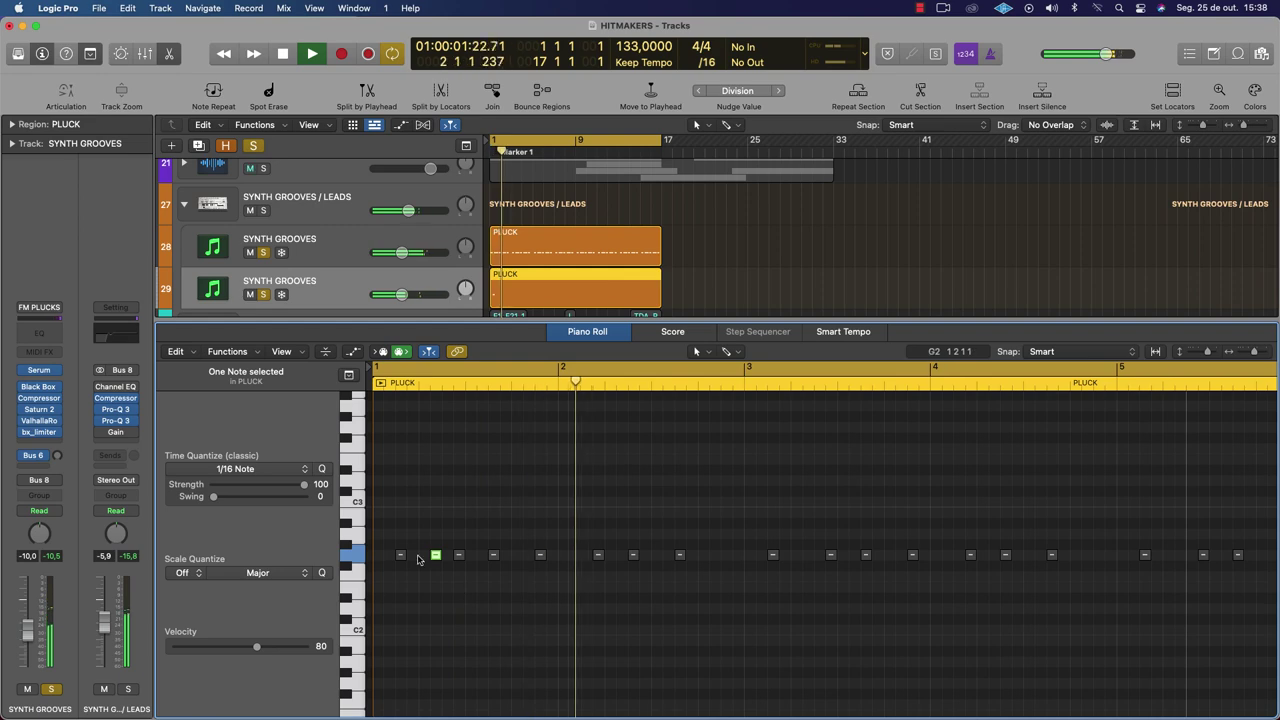
pyautogui.press('space')
pyautogui.click(435, 556)
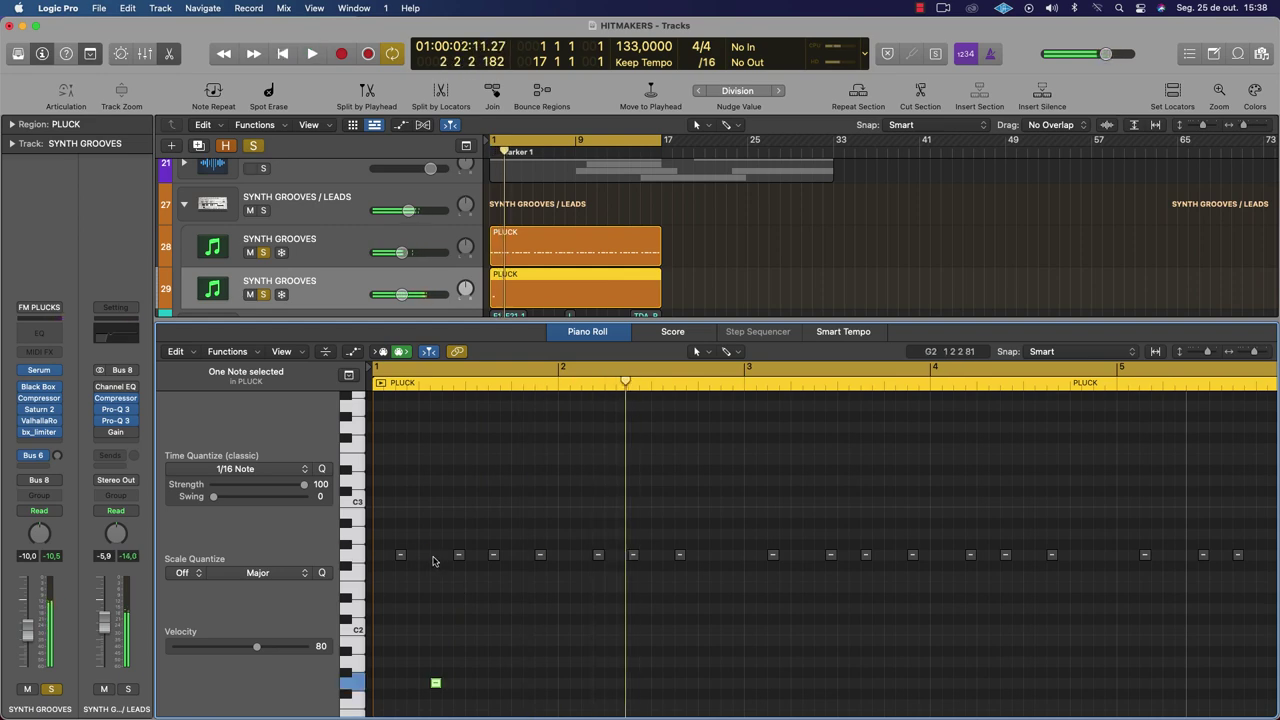
pyautogui.press('space')
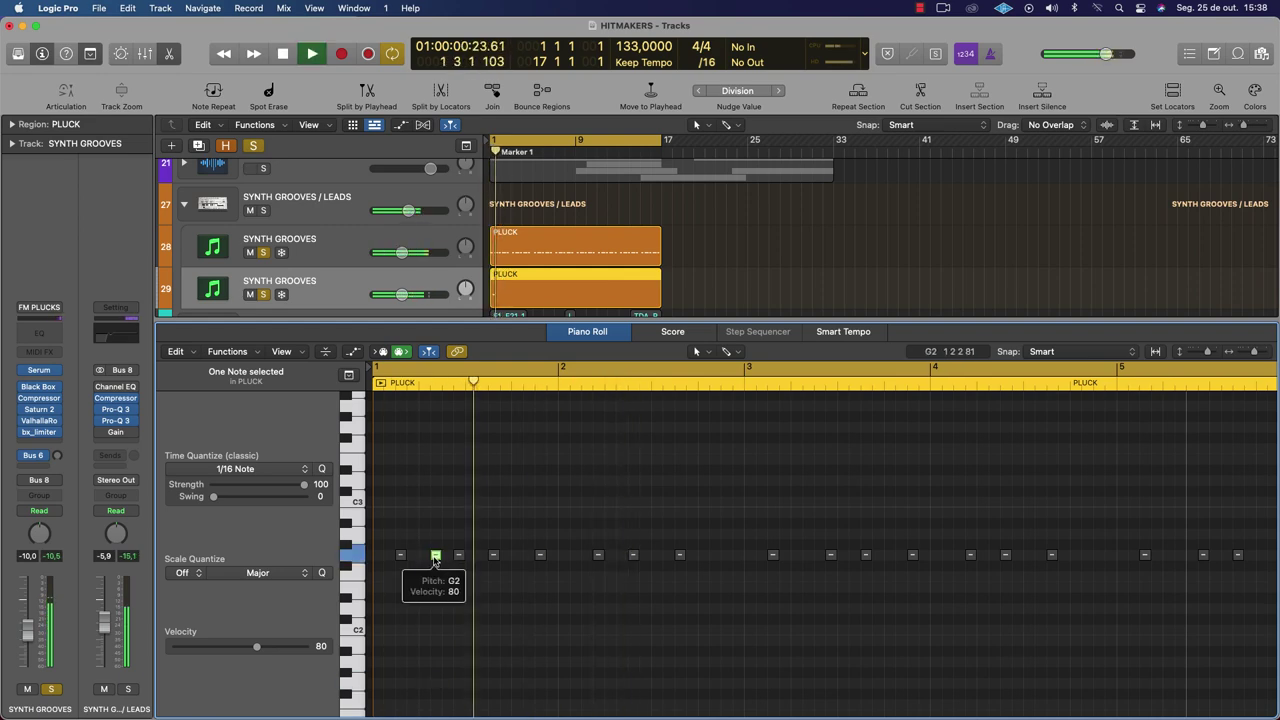
pyautogui.press('space')
# Load the LD 7 Dimensions preset from FUTUREPHONIC - BURN IN NOISE into Serum and move its window clear of the first notes
pyautogui.click(40, 372)
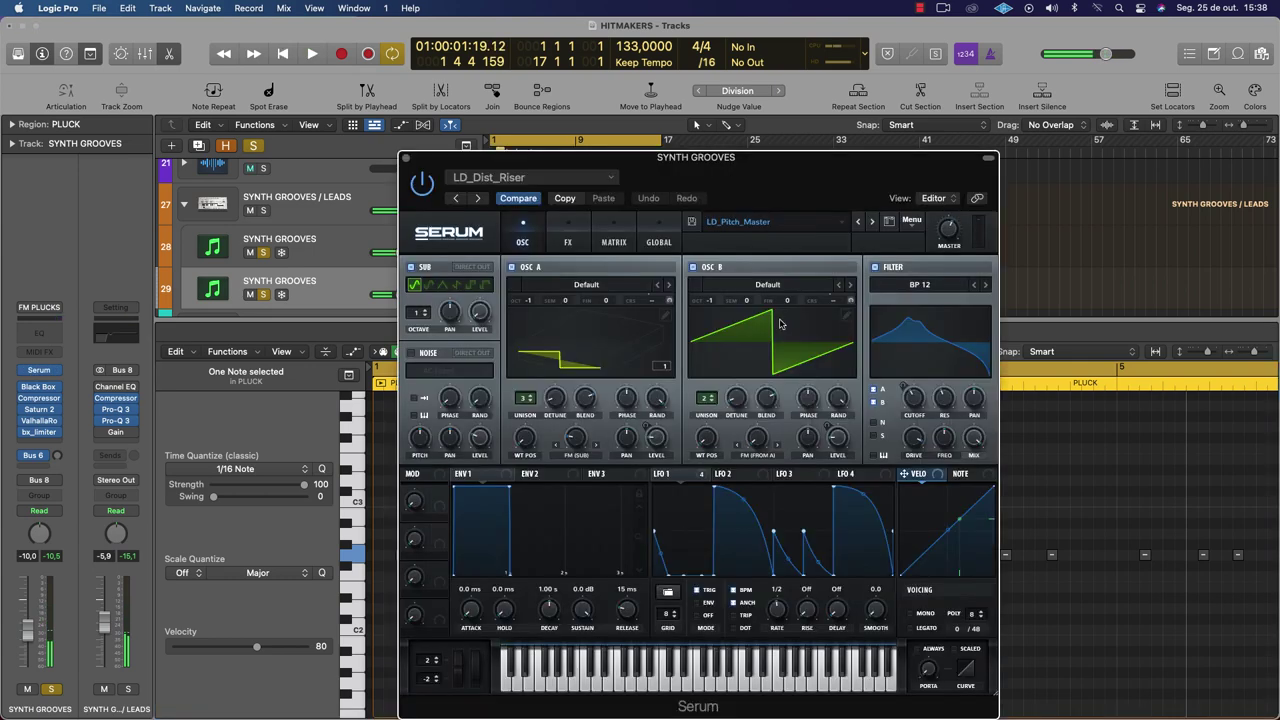
pyautogui.click(810, 232)
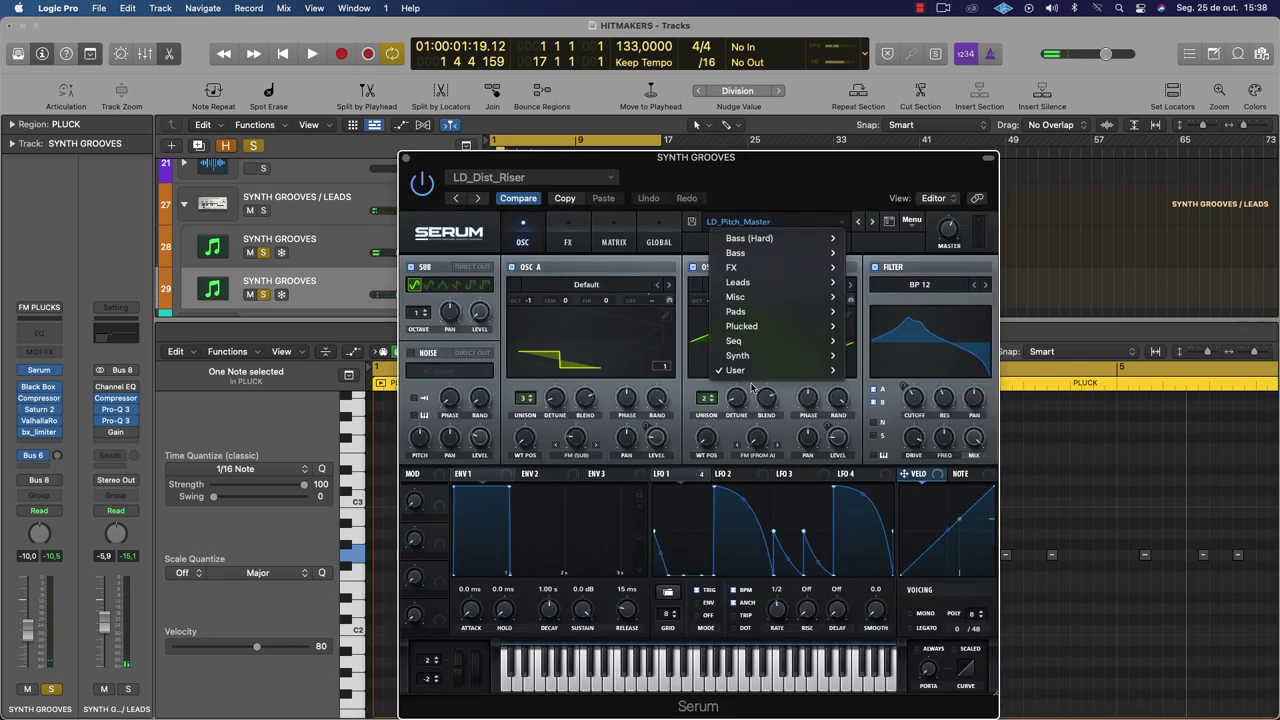
pyautogui.moveTo(946, 426)
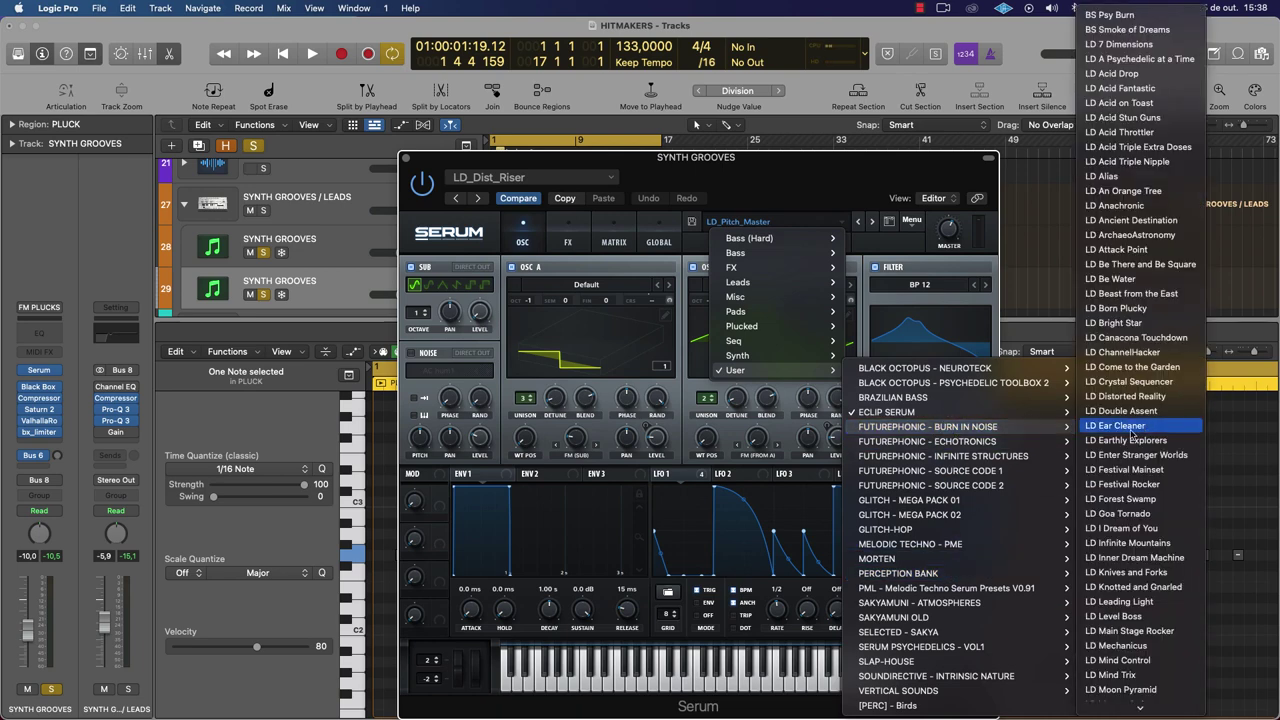
pyautogui.click(1108, 43)
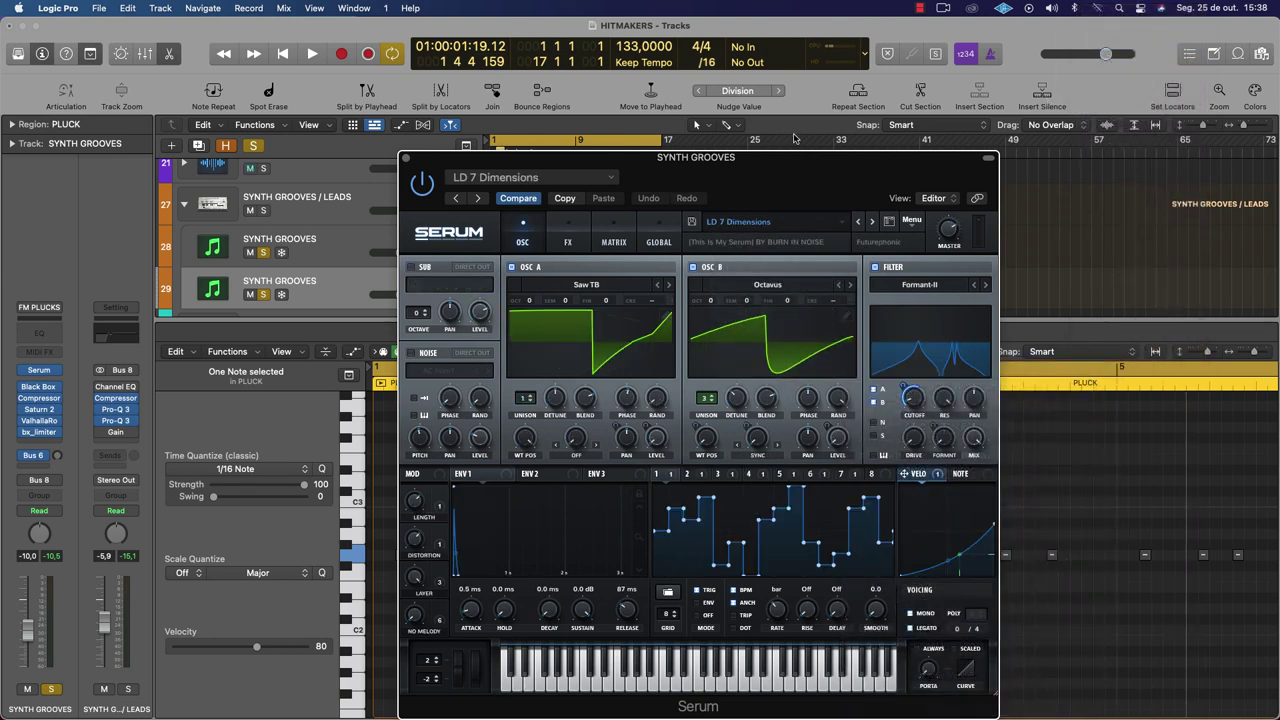
pyautogui.moveTo(755, 172); pyautogui.dragTo(430, 107)
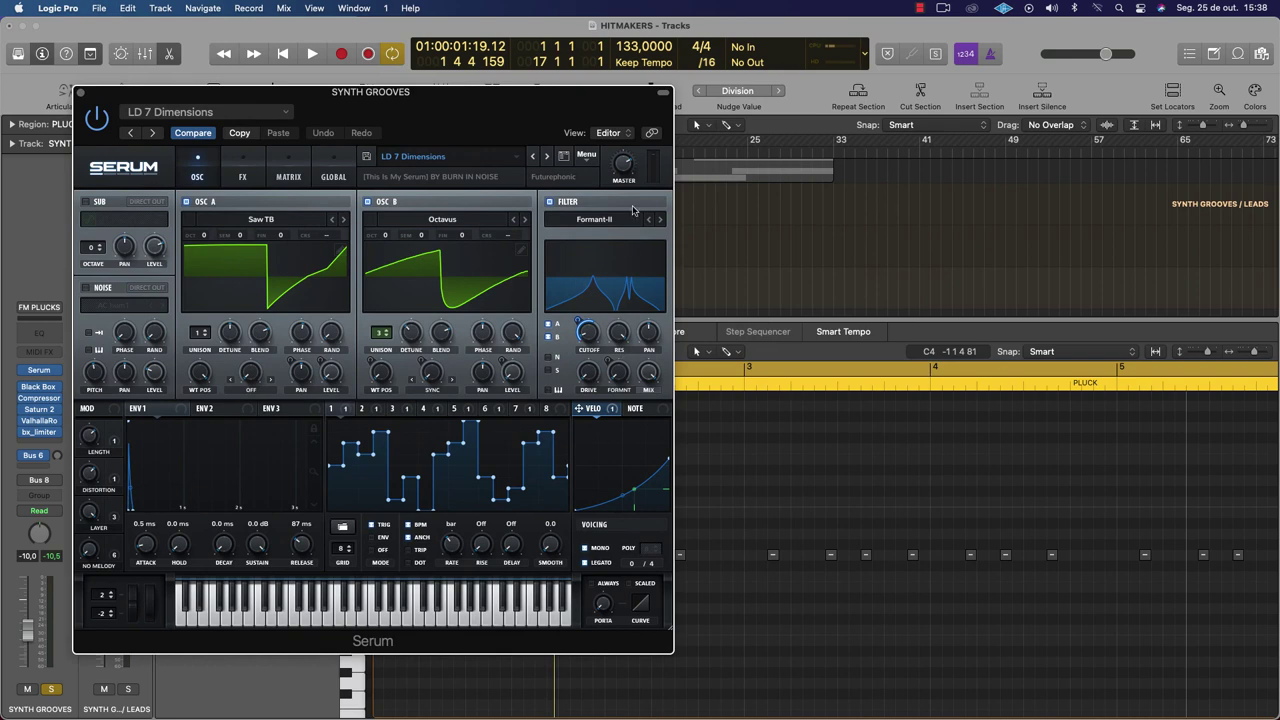
pyautogui.moveTo(525, 104); pyautogui.dragTo(618, 62)
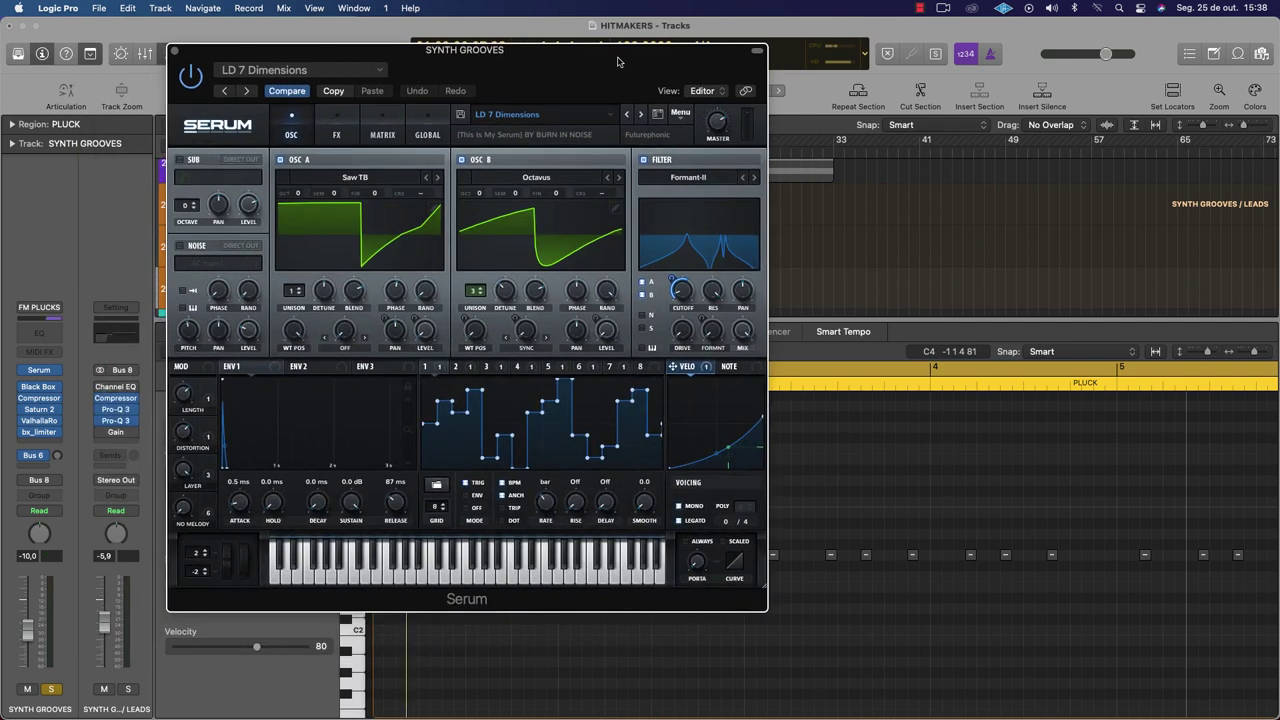
# Audition the presets following LD 7 Dimensions up to LD Acid on Toast and close Serum
pyautogui.click(643, 115)
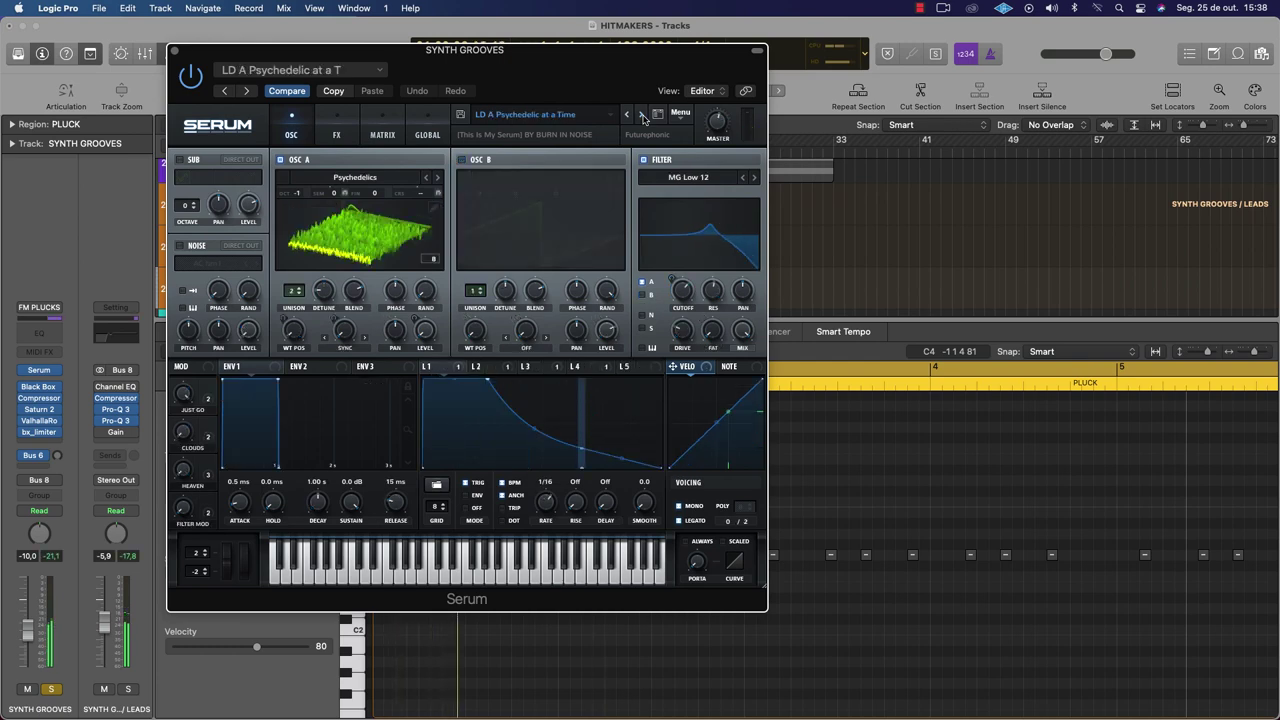
pyautogui.click(643, 115)
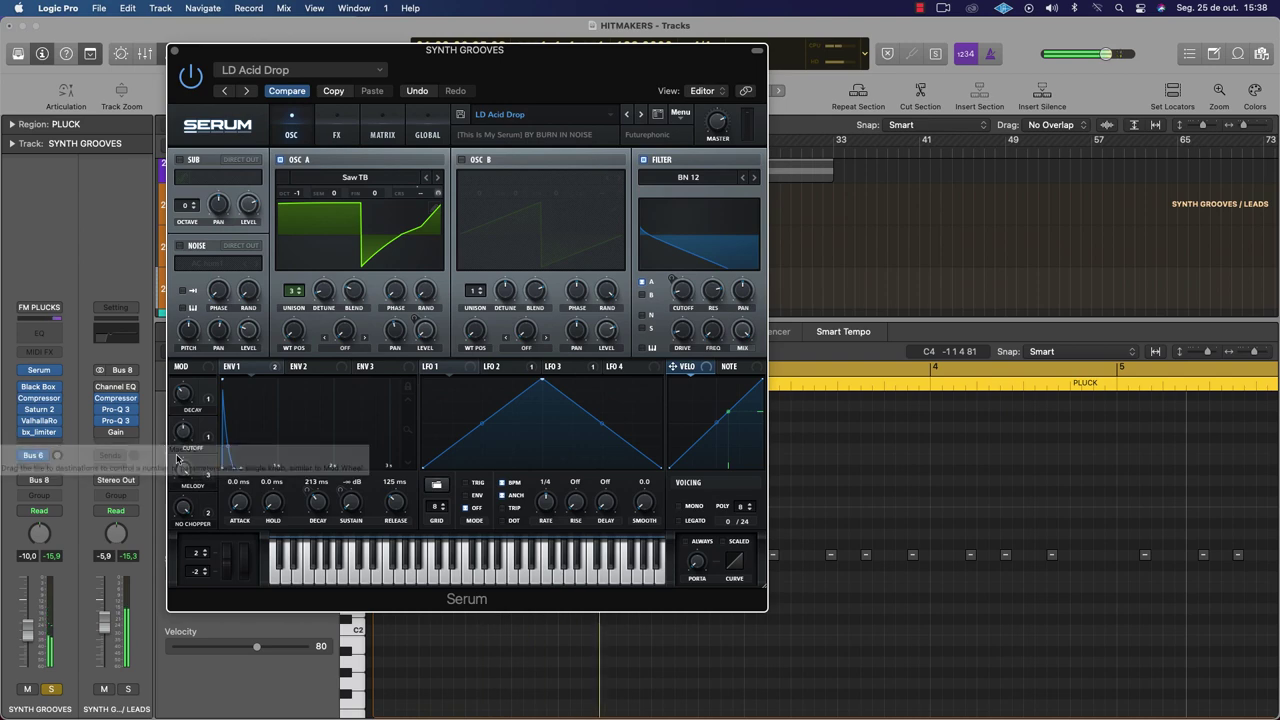
pyautogui.click(636, 113)
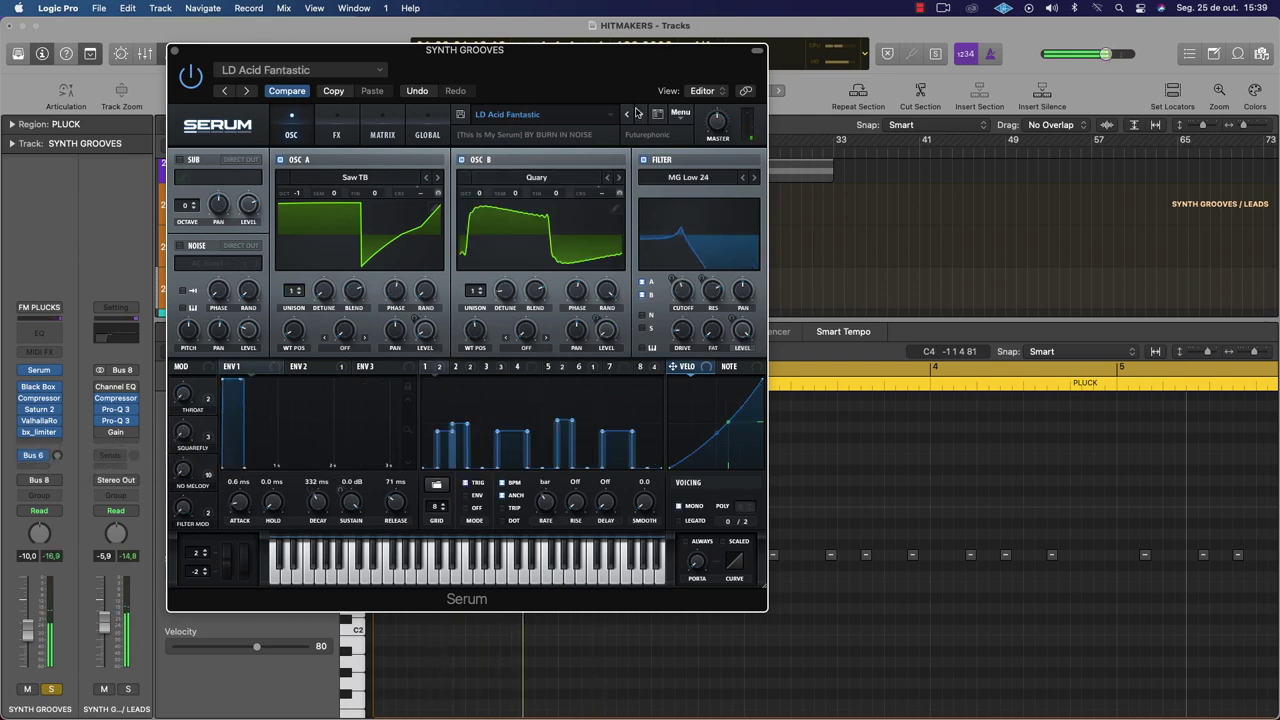
pyautogui.click(640, 116)
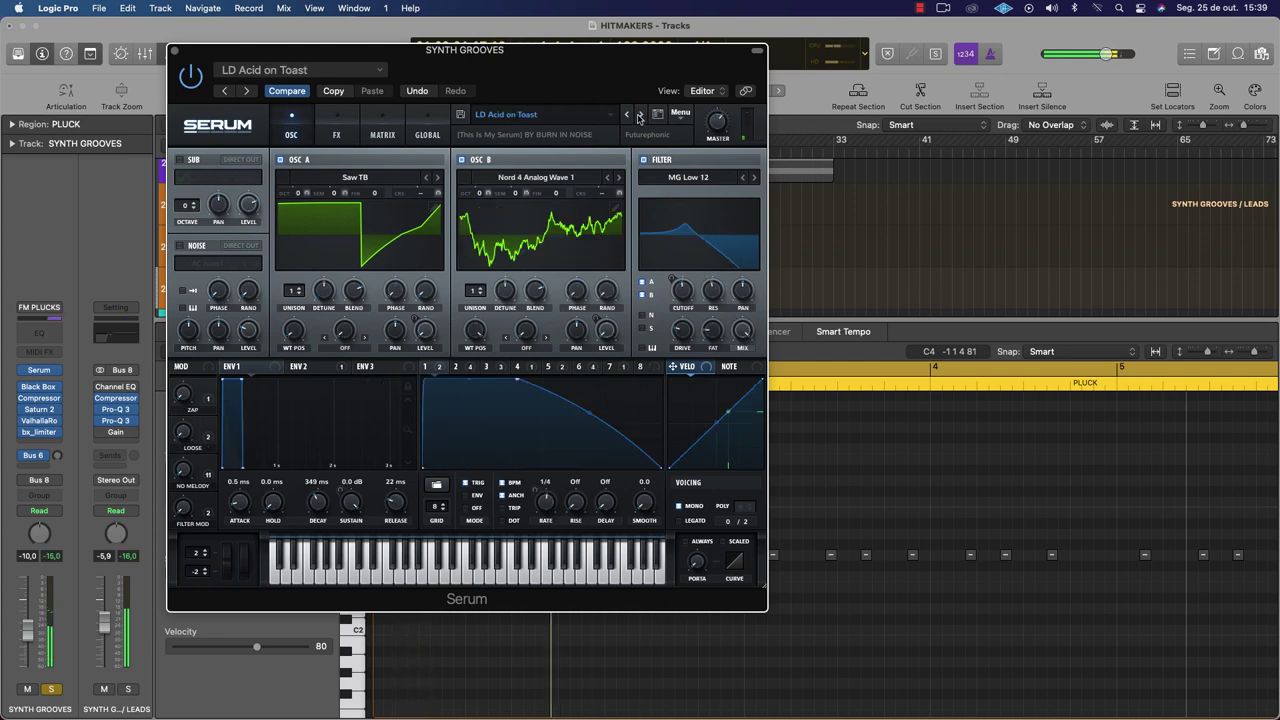
pyautogui.click(172, 52)
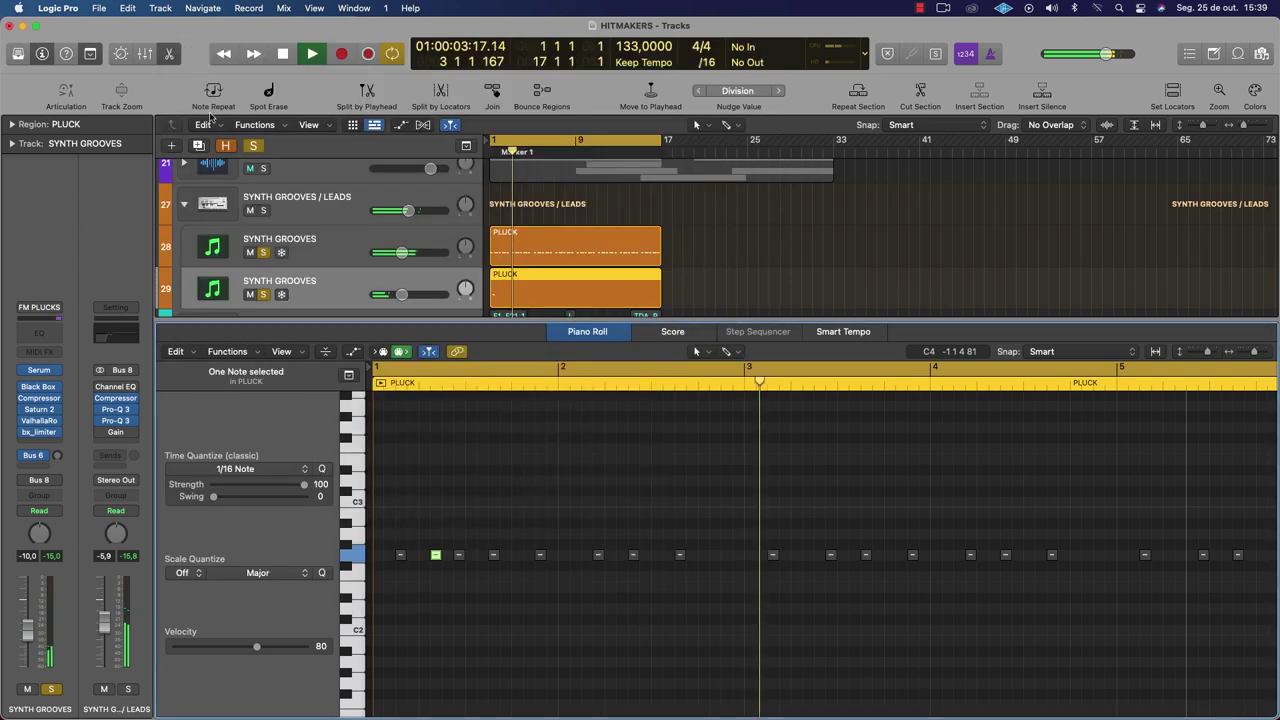
# Transpose the G2 note in bar 1 down two octaves to G0, lengthen it and audition it
pyautogui.moveTo(398, 510); pyautogui.dragTo(446, 570)
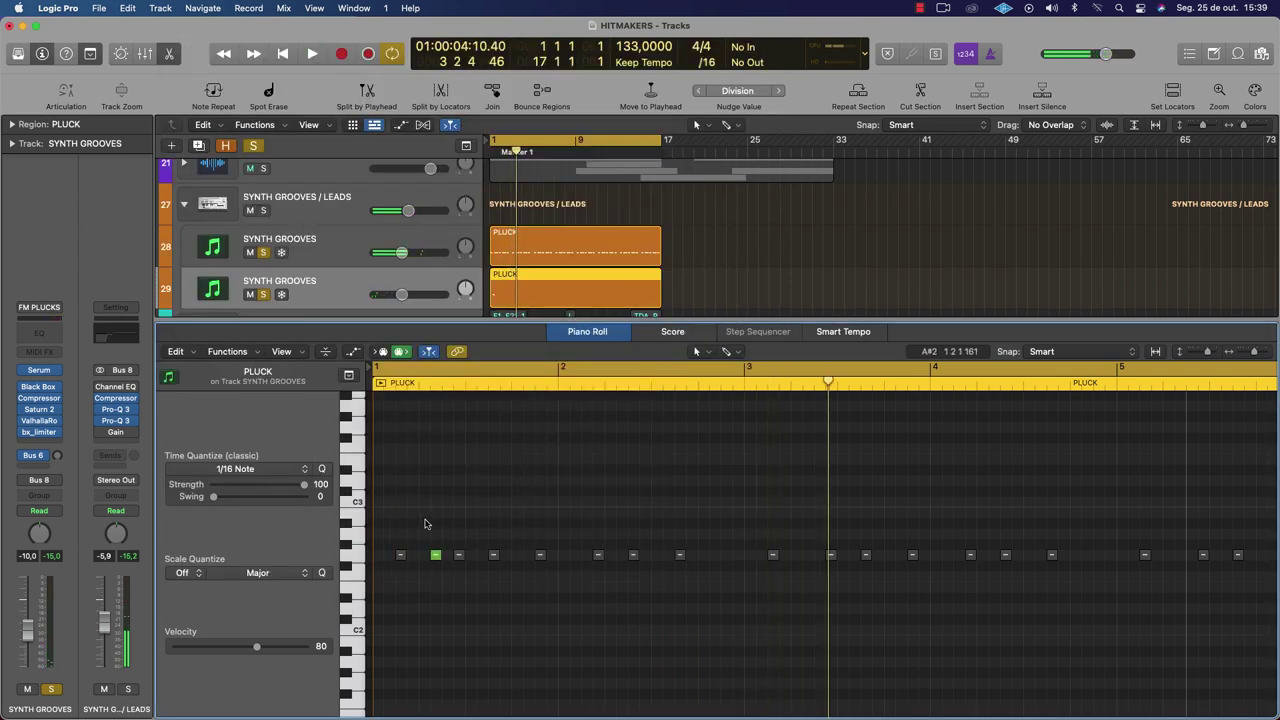
pyautogui.hotkey('alt', 'shift', 'Down')
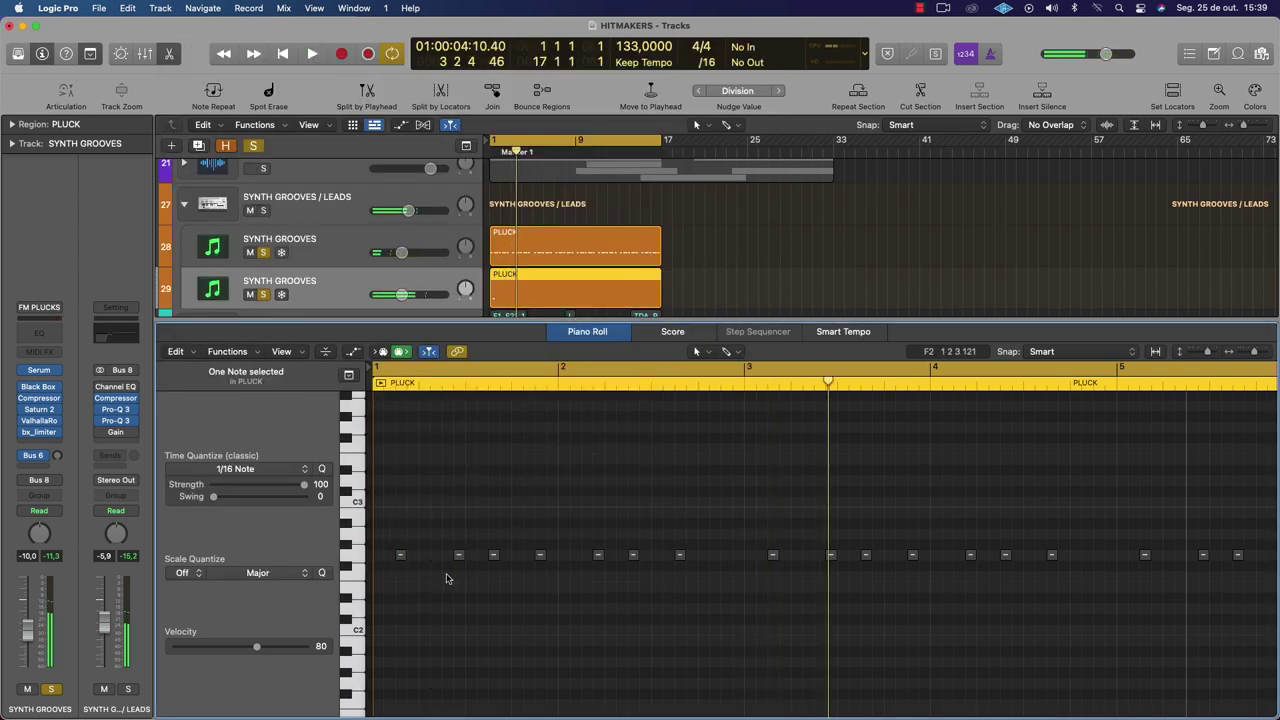
pyautogui.scroll(-5, 447, 578)
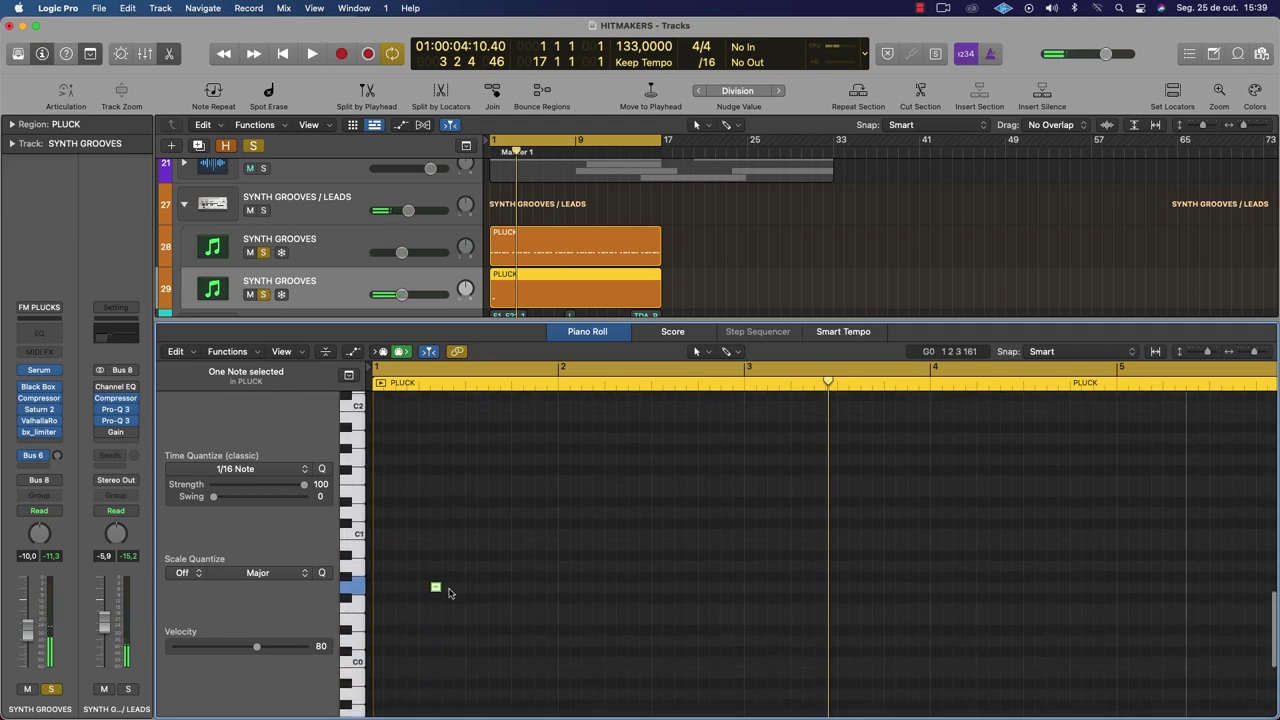
pyautogui.moveTo(438, 571)
pyautogui.mouseDown()
pyautogui.moveTo(463, 567)
pyautogui.moveTo(449, 580)
pyautogui.mouseUp()
pyautogui.press('space')
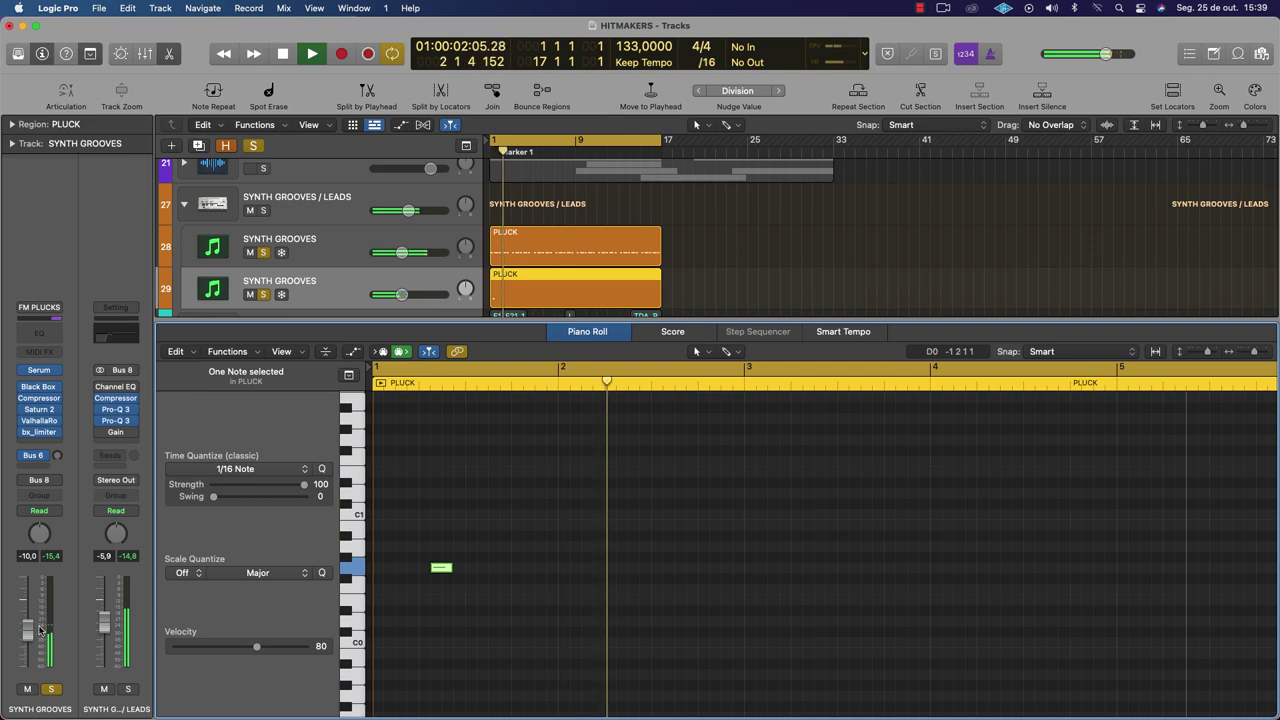
# Raise the duplicated SYNTH GROOVES track's volume to -4.6 dB and replay the groove
pyautogui.press('space')
pyautogui.moveTo(27, 628); pyautogui.dragTo(26, 605)
pyautogui.press('space')
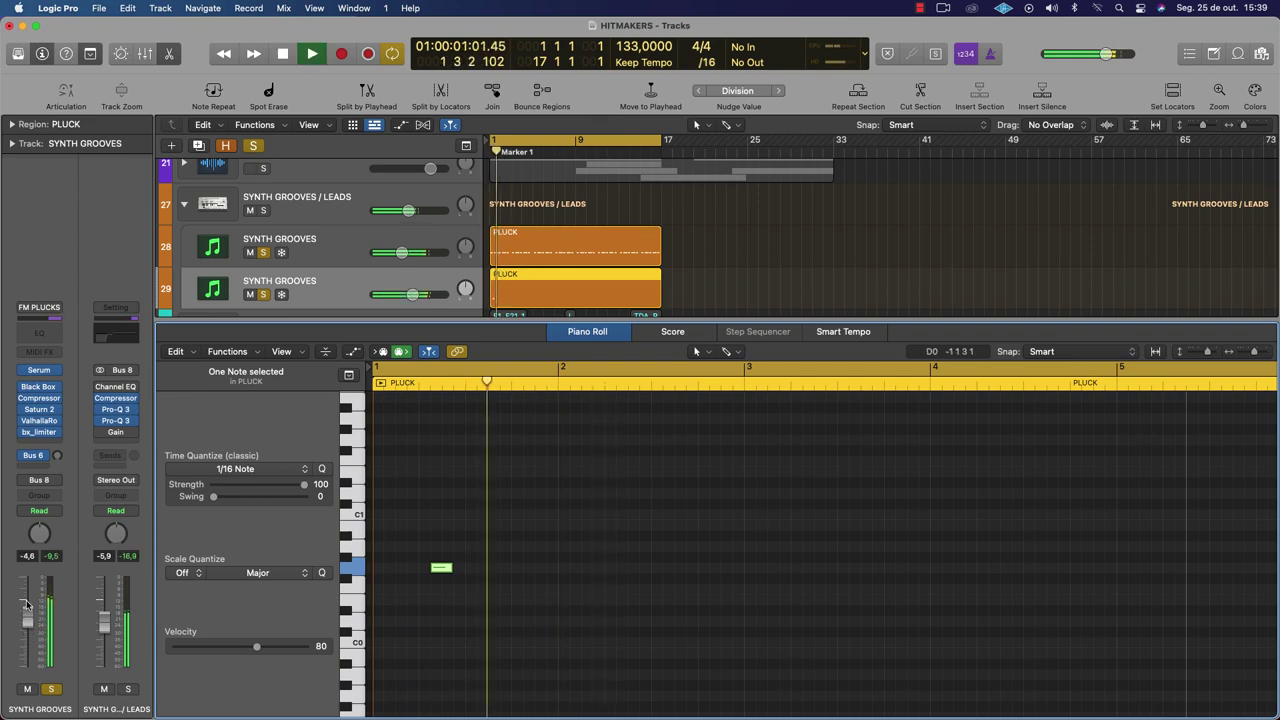
# Reopen the duplicated track's Serum and audition the next presets up to LD Acid Triple Extra Doses
pyautogui.click(39, 370)
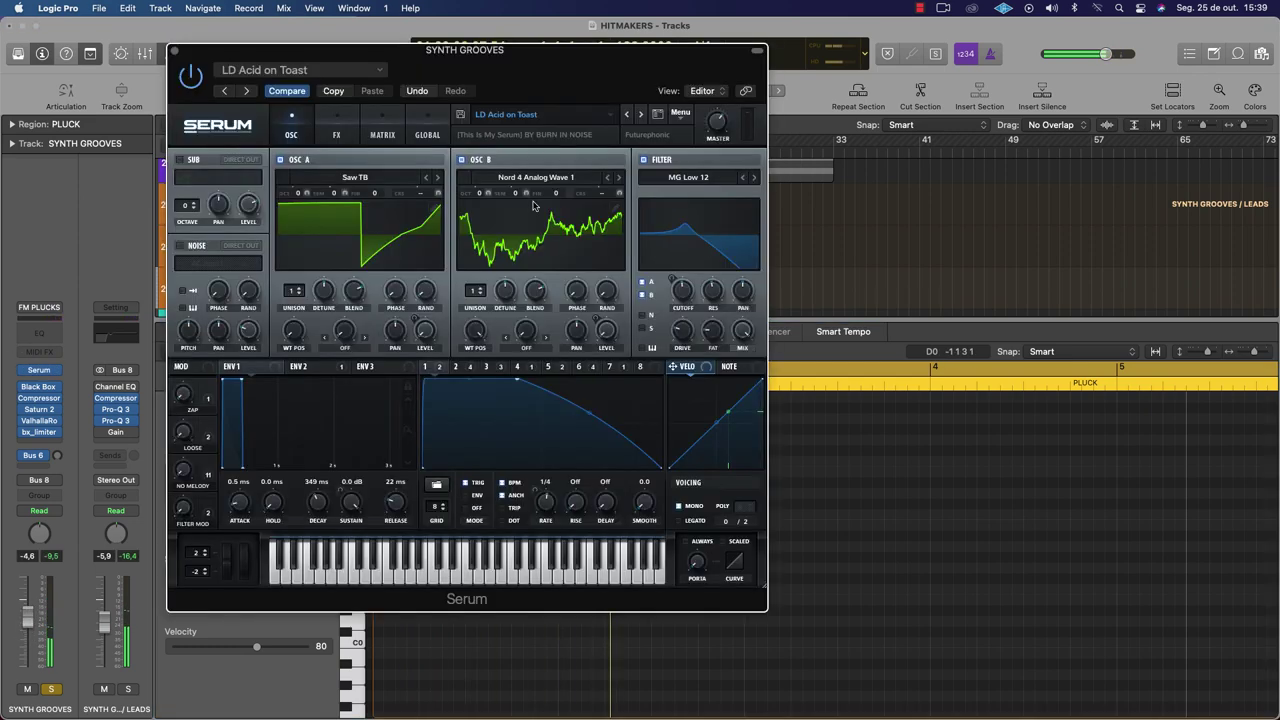
pyautogui.click(643, 115)
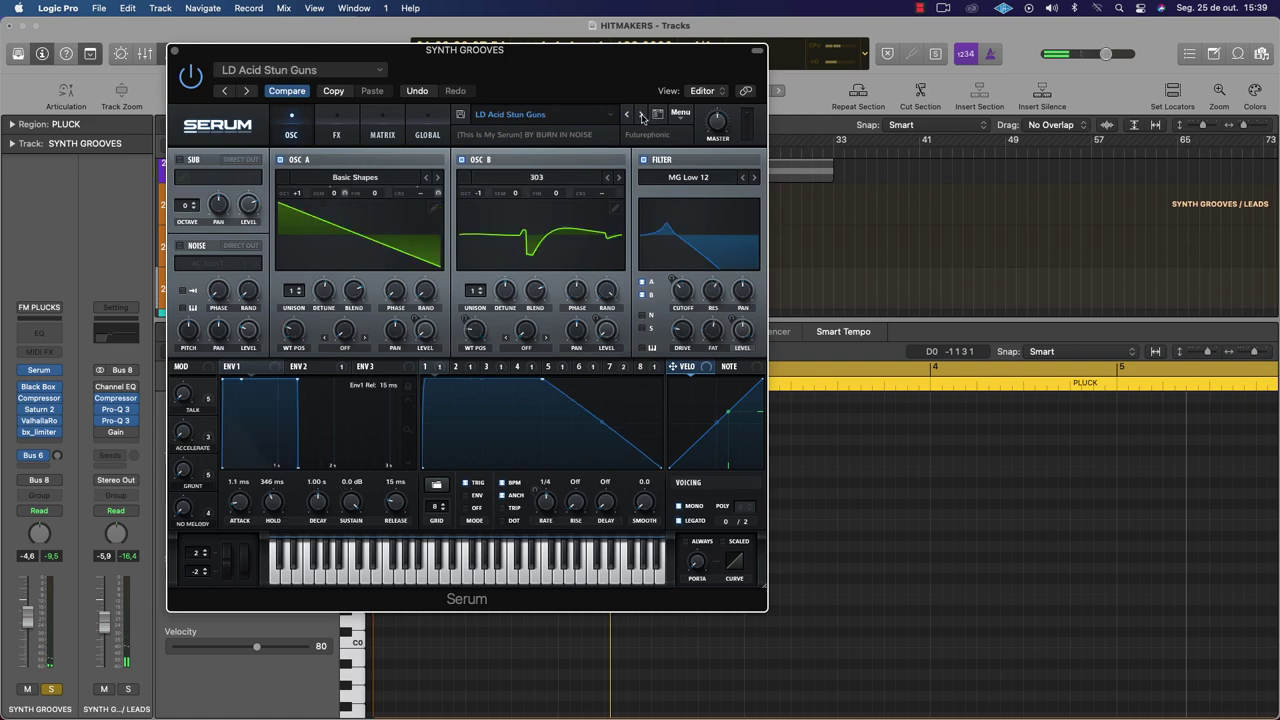
pyautogui.click(643, 115)
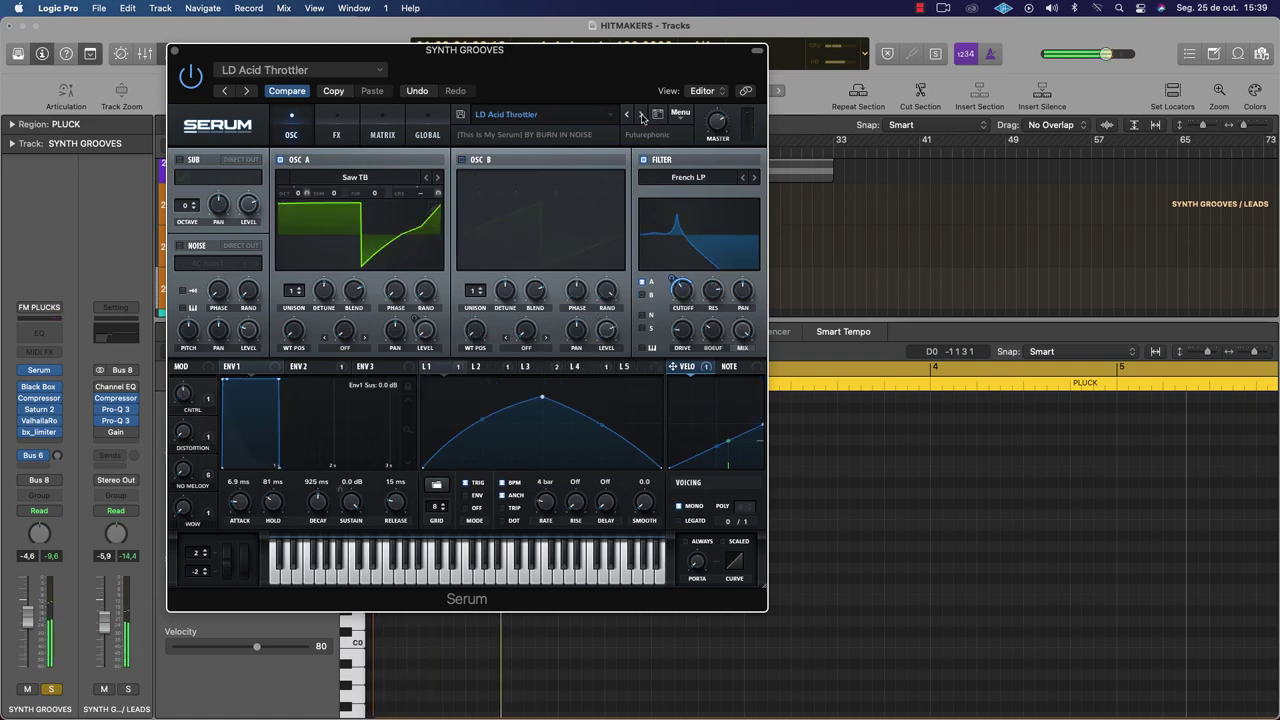
pyautogui.click(643, 115)
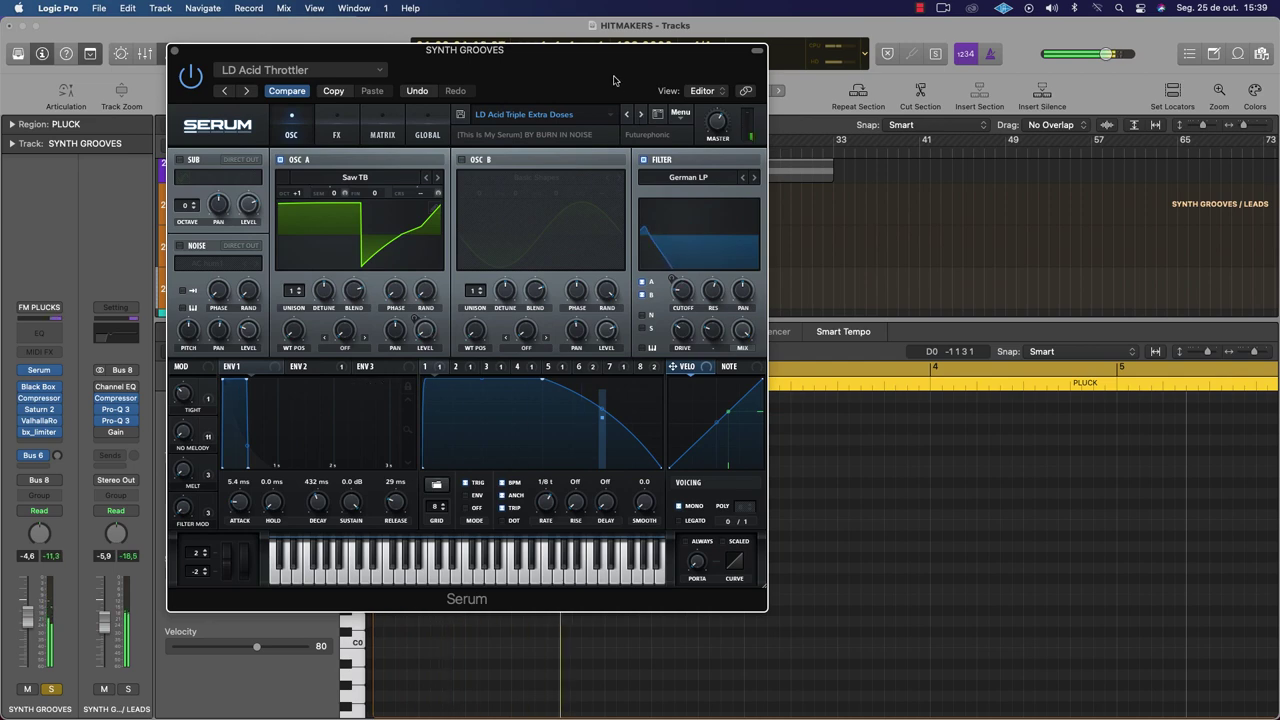
# Move the Serum window clear of bar 1, raise the note an octave to G1 and shorten it during playback
pyautogui.moveTo(614, 80); pyautogui.dragTo(1237, 256)
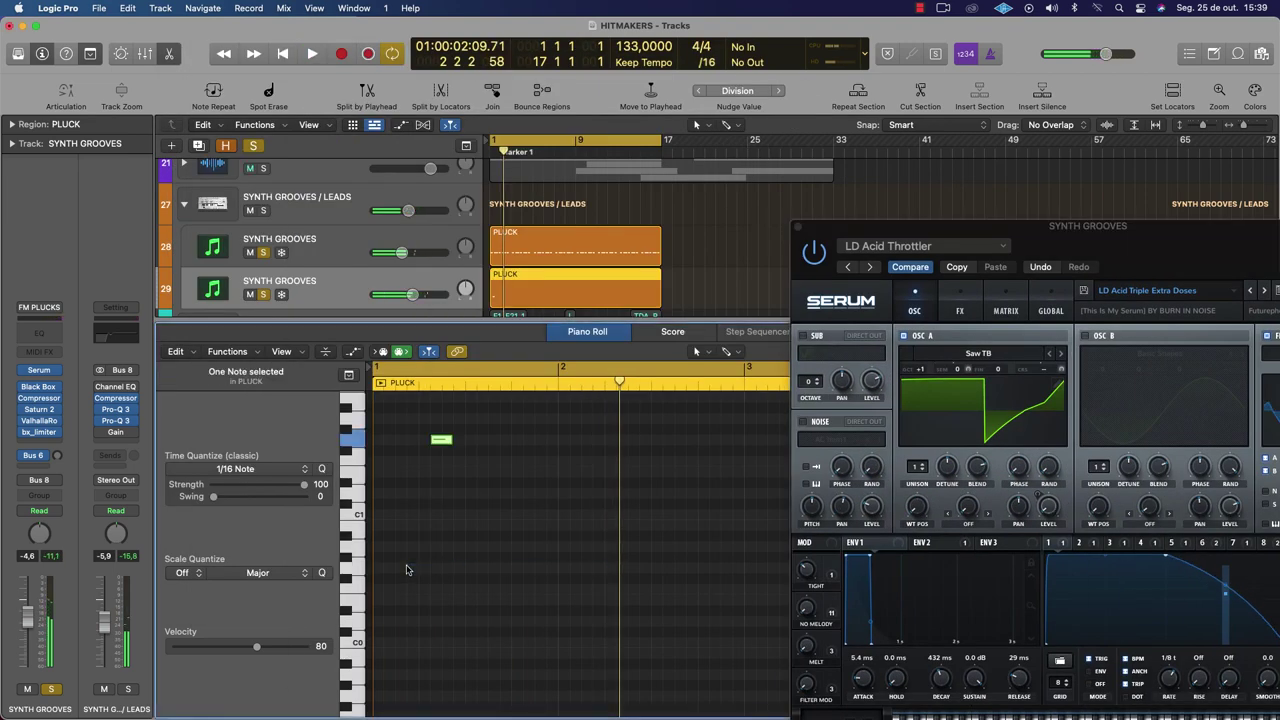
pyautogui.press('space')
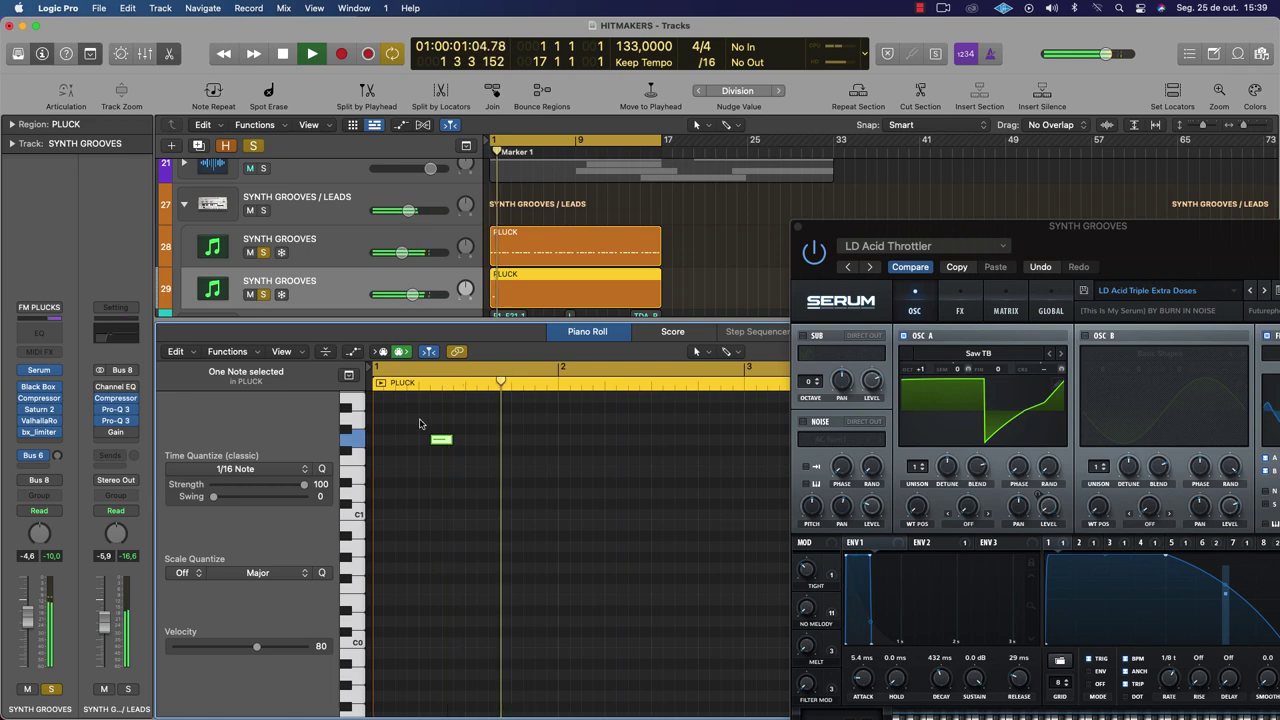
pyautogui.moveTo(451, 440); pyautogui.dragTo(438, 440)
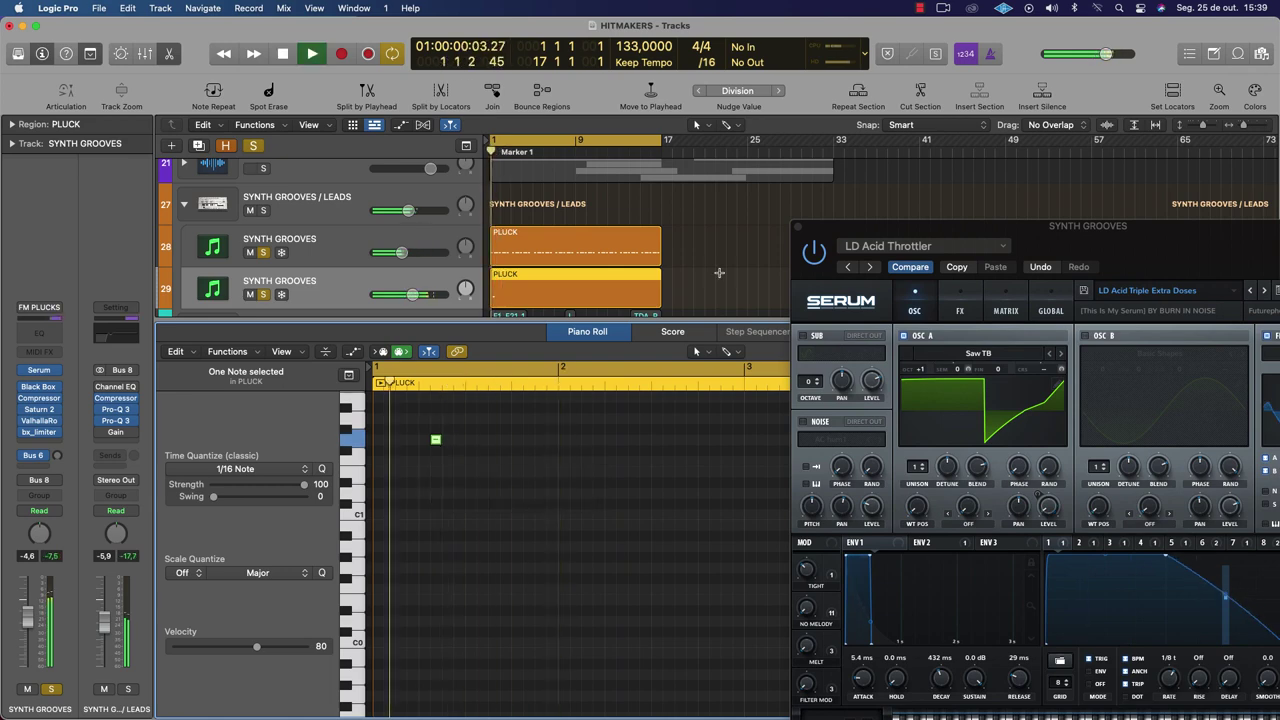
# Step through the Serum presets past LD Acid Triple Nipple to LD Alias and audition it with the groove
pyautogui.moveTo(1200, 257); pyautogui.dragTo(973, 147)
pyautogui.click(1036, 180)
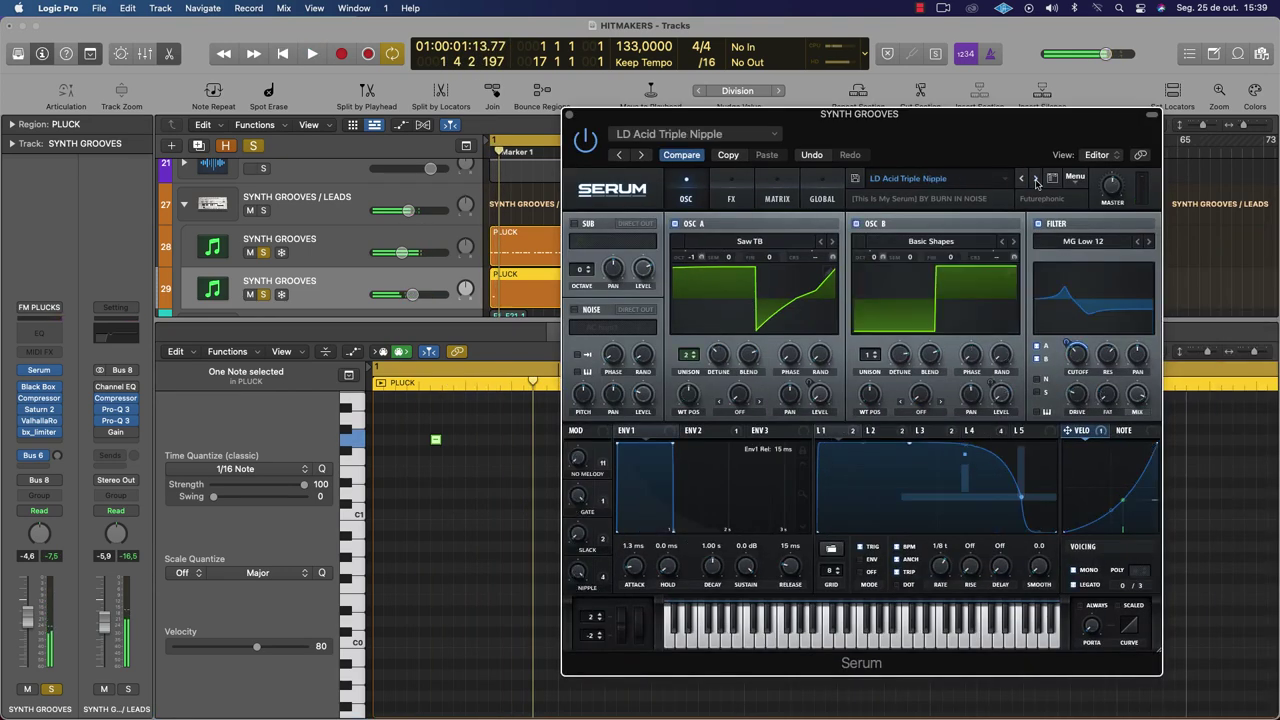
pyautogui.click(1036, 180)
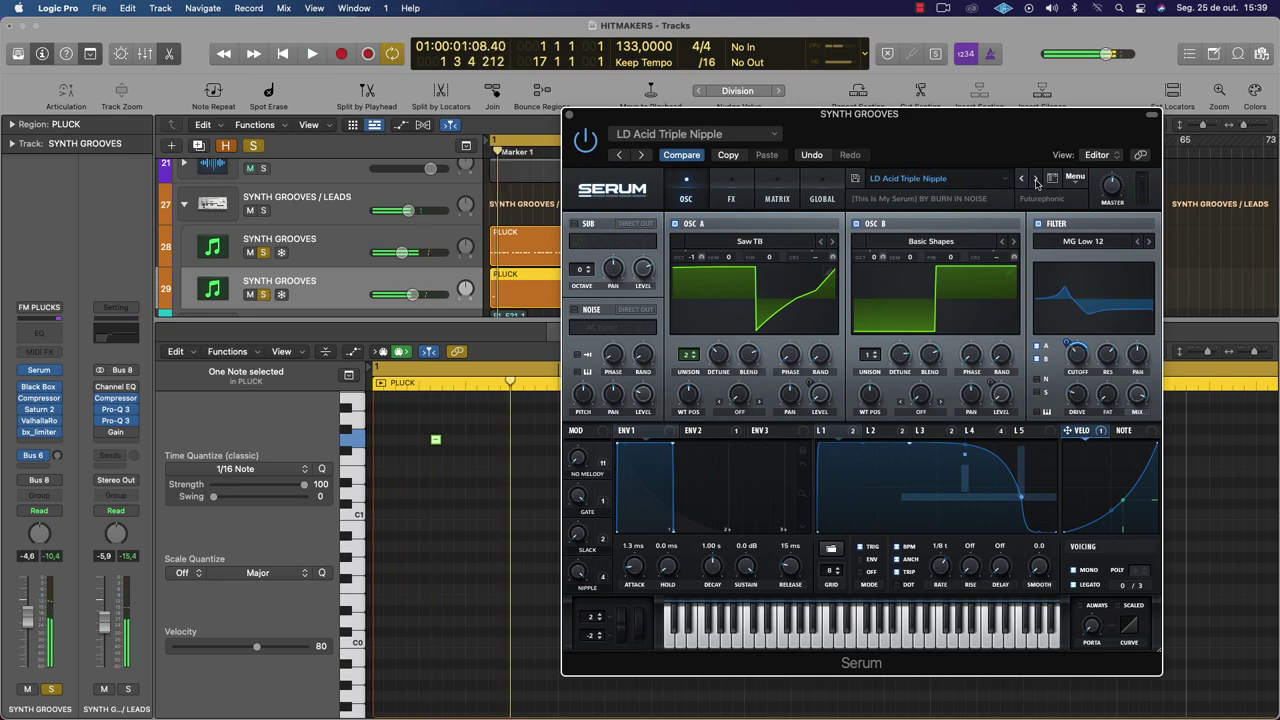
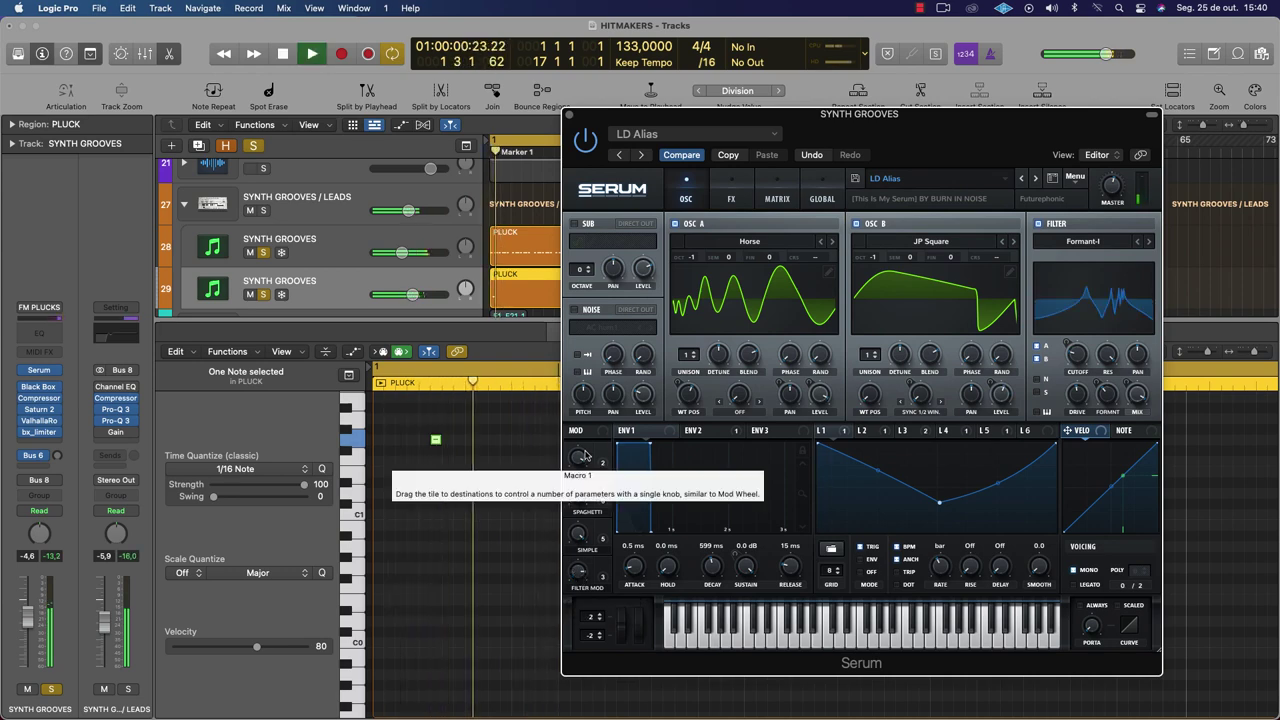
pyautogui.press('space')
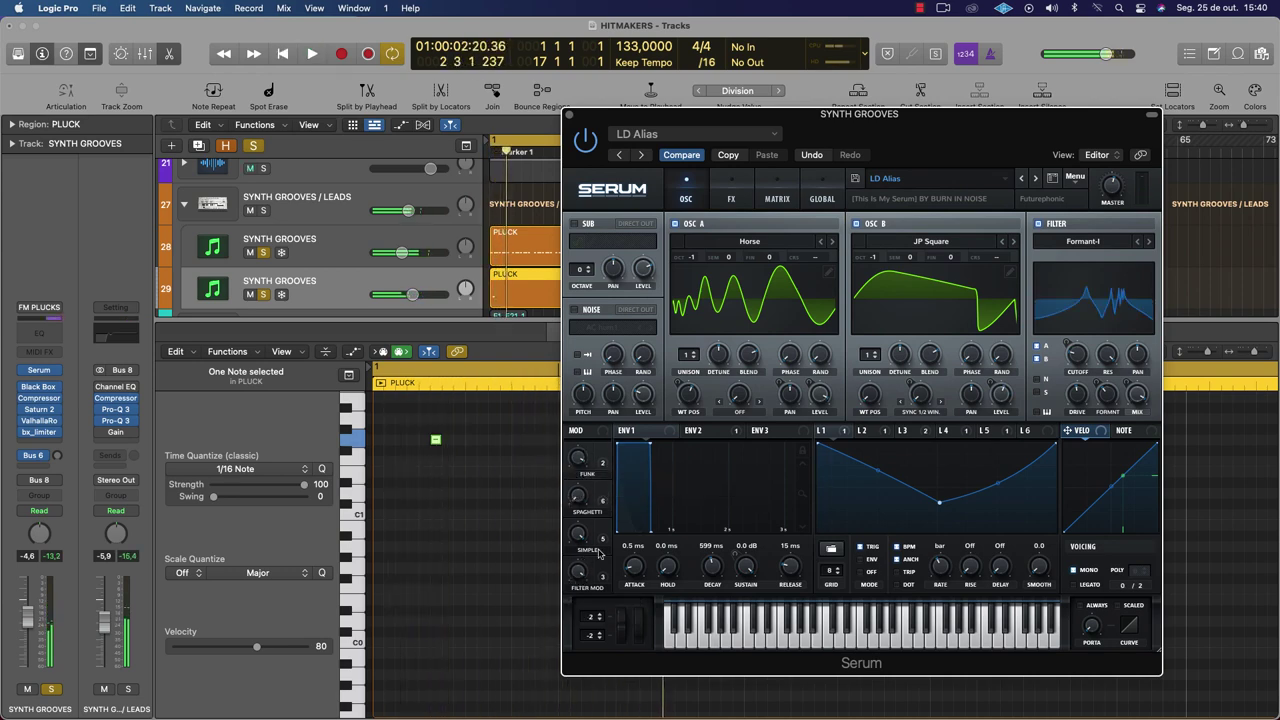
pyautogui.press('space')
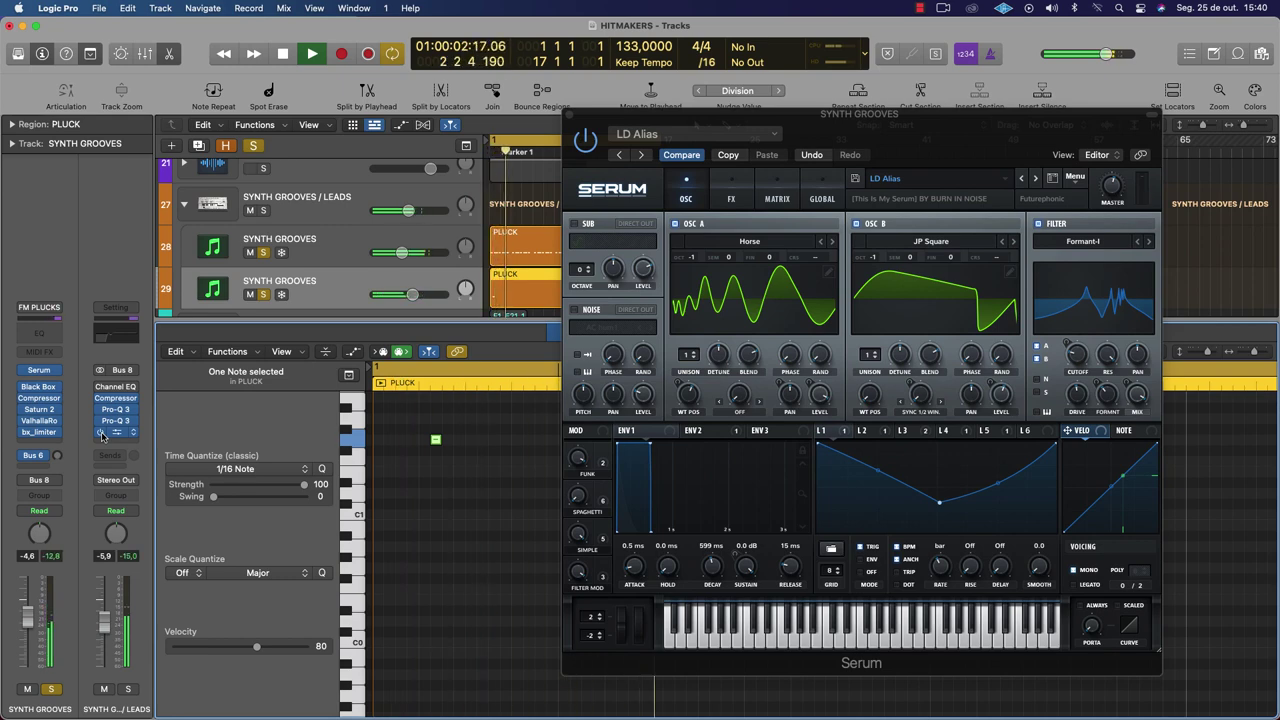
pyautogui.press('space')
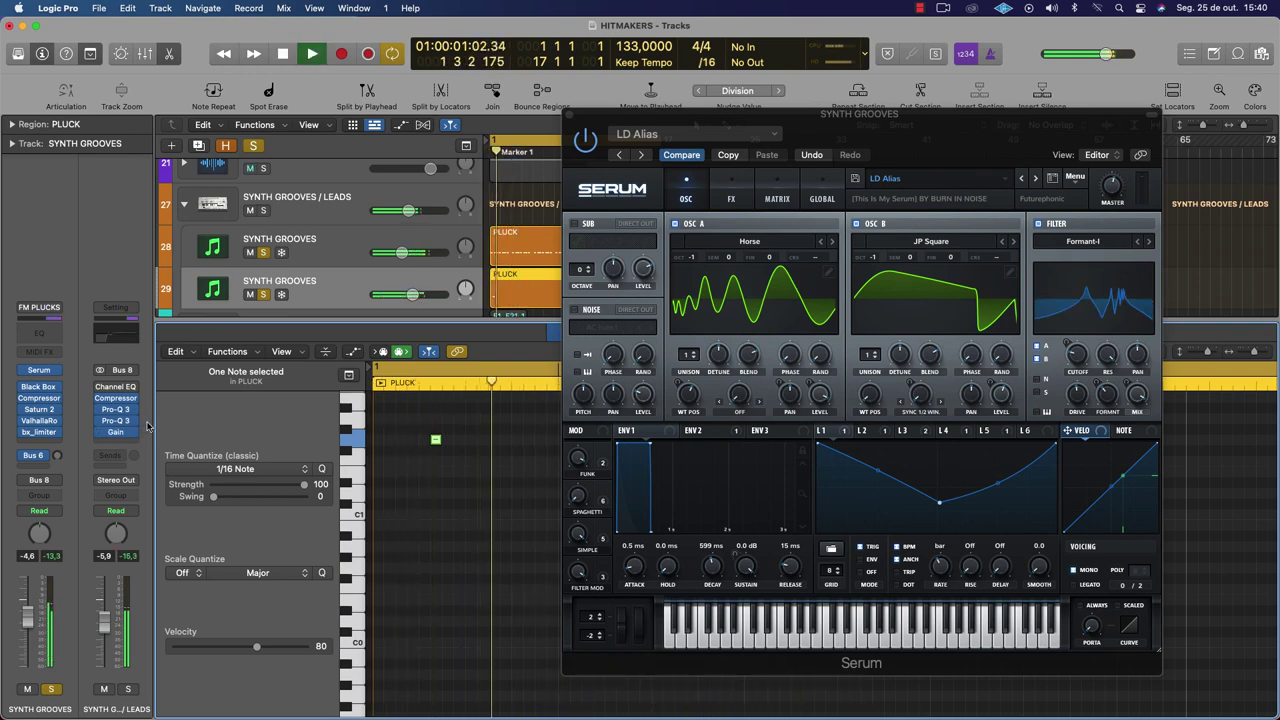
pyautogui.press('space')
# Compare the Normal mode of LD Alias's delay effect during playback, return it to Ping-Pong and close Serum
pyautogui.click(570, 117)
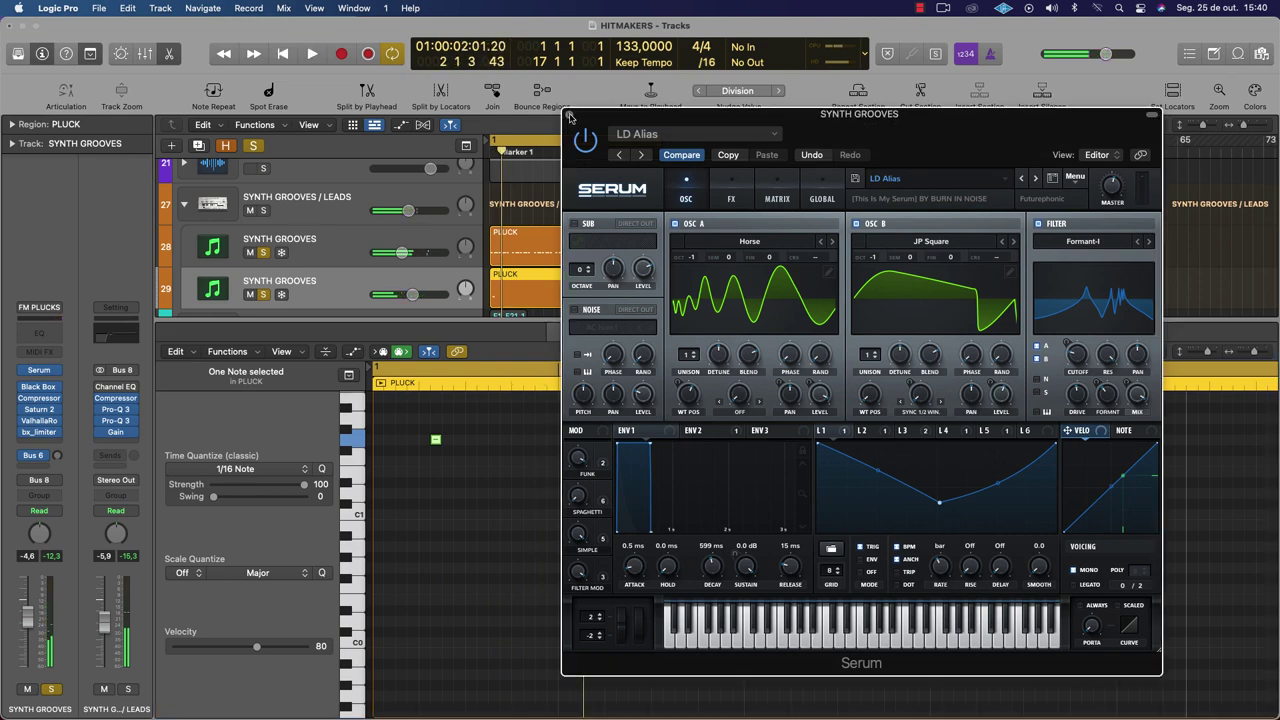
pyautogui.moveTo(643, 118); pyautogui.dragTo(396, 28)
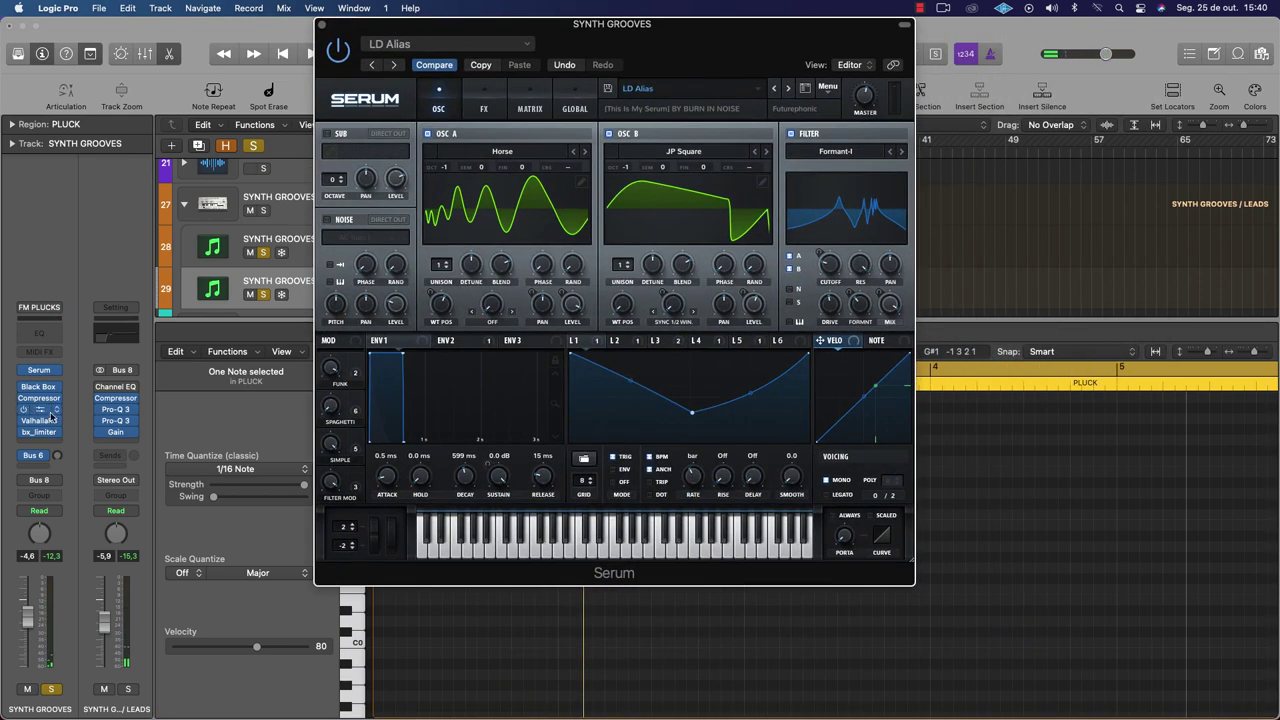
pyautogui.press('space')
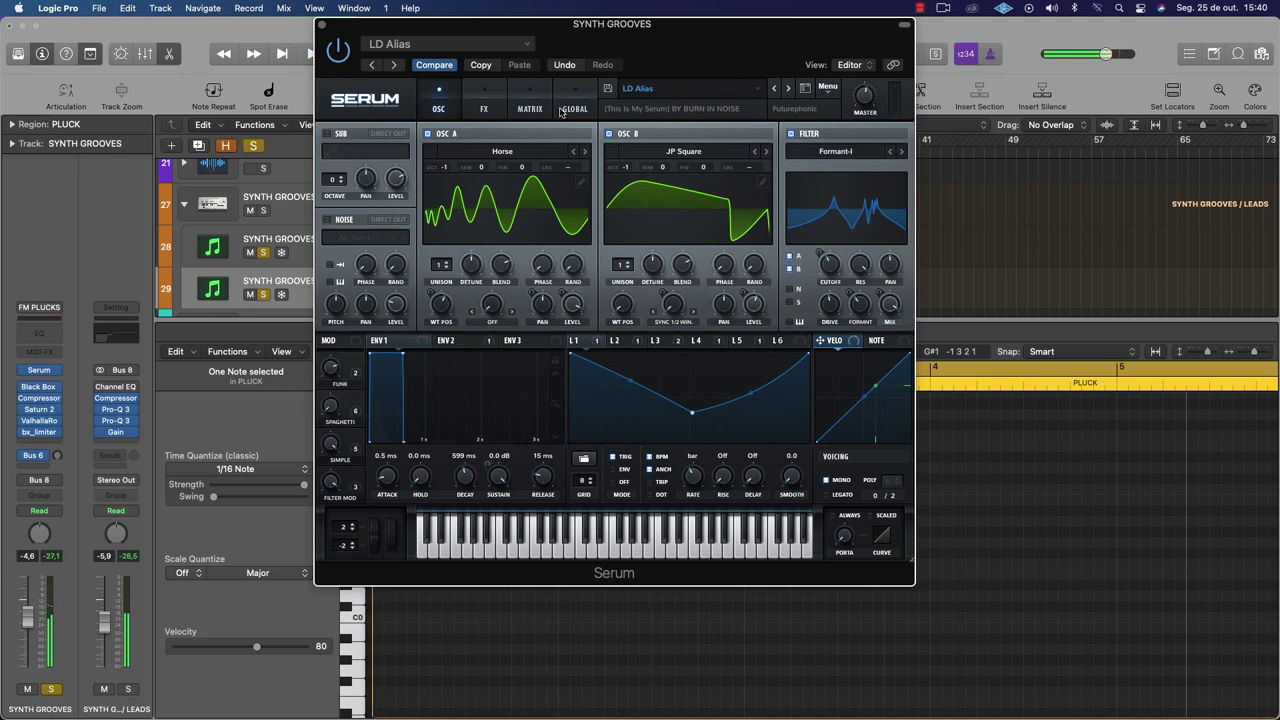
pyautogui.click(469, 100)
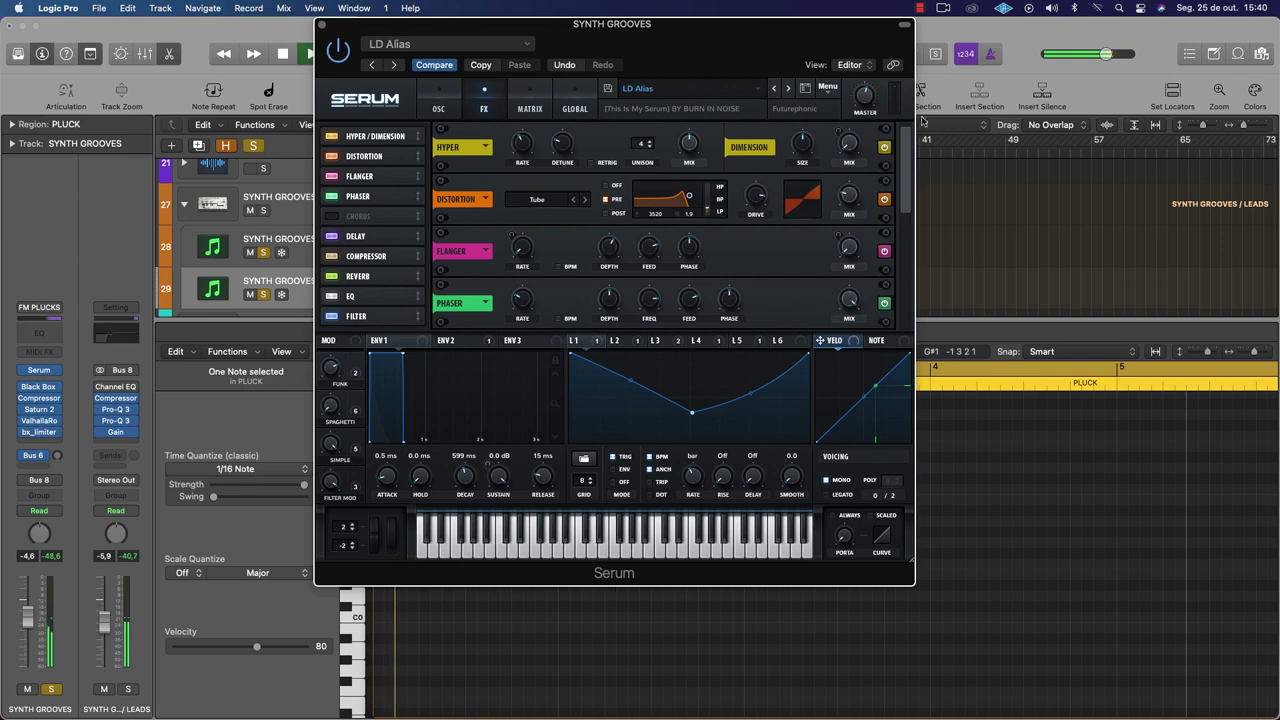
pyautogui.scroll(-2, 910, 170)
pyautogui.moveTo(910, 170); pyautogui.dragTo(908, 222)
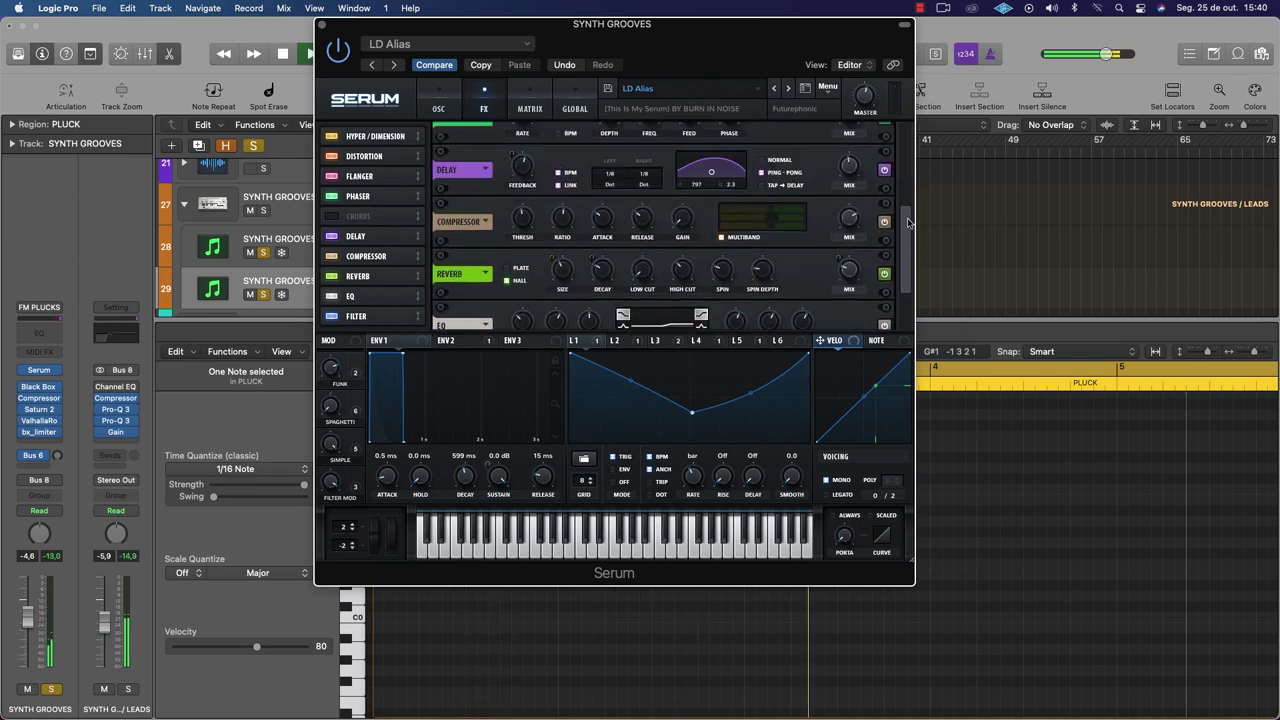
pyautogui.click(779, 162)
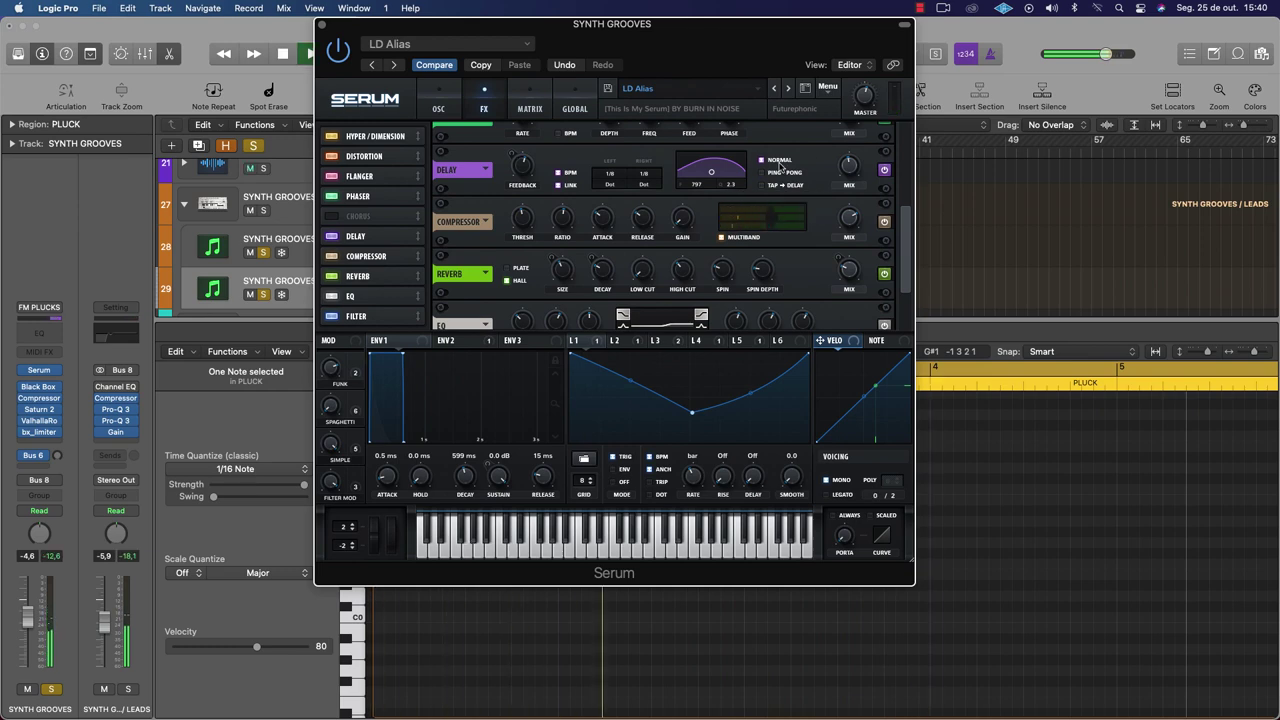
pyautogui.click(768, 175)
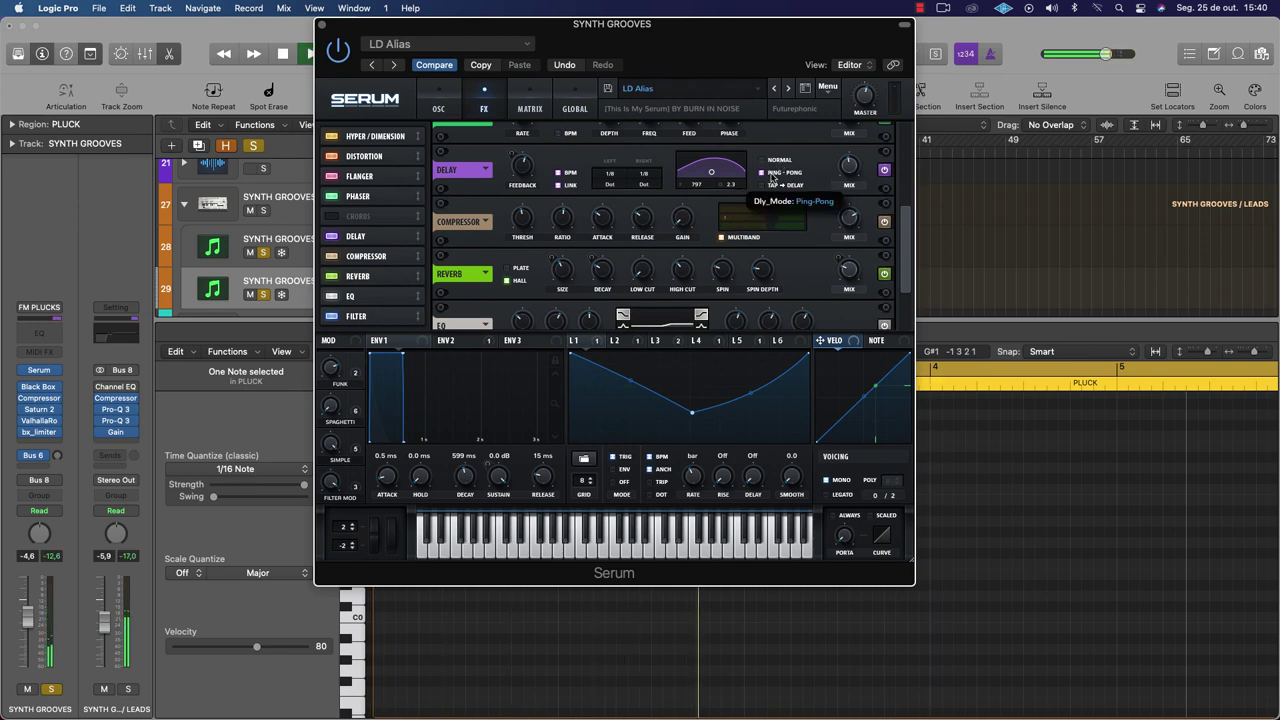
pyautogui.click(321, 24)
pyautogui.press('space')
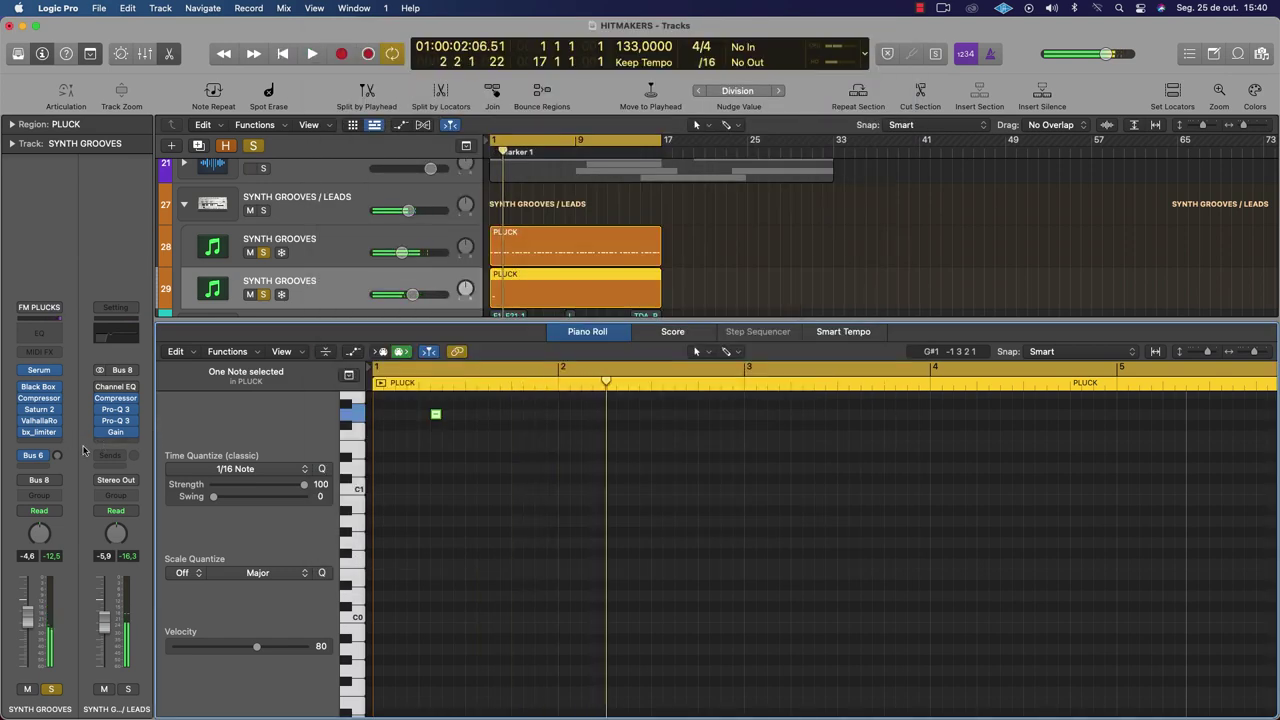
# Insert a stereo Pro-Q 3 after bx_limiter on the duplicated track and add an 18 dB/oct low cut at about 151 Hz
pyautogui.click(306, 281)
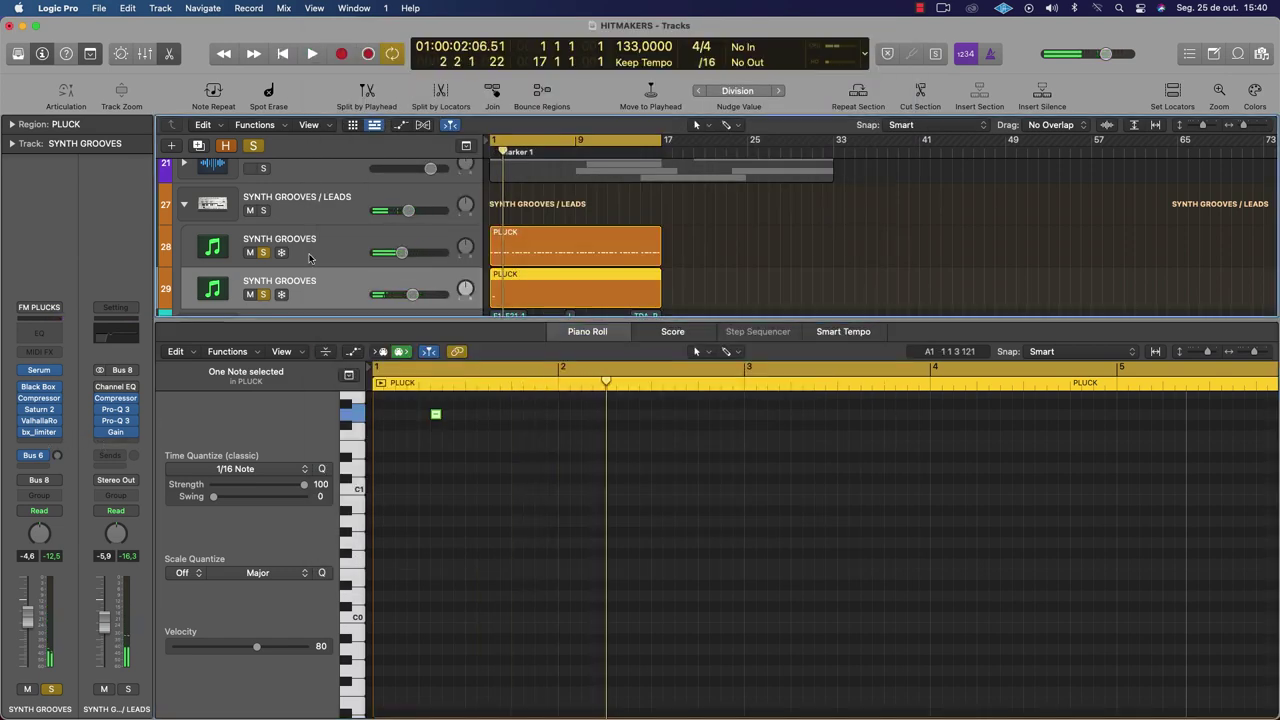
pyautogui.click(38, 446)
pyautogui.moveTo(110, 518)
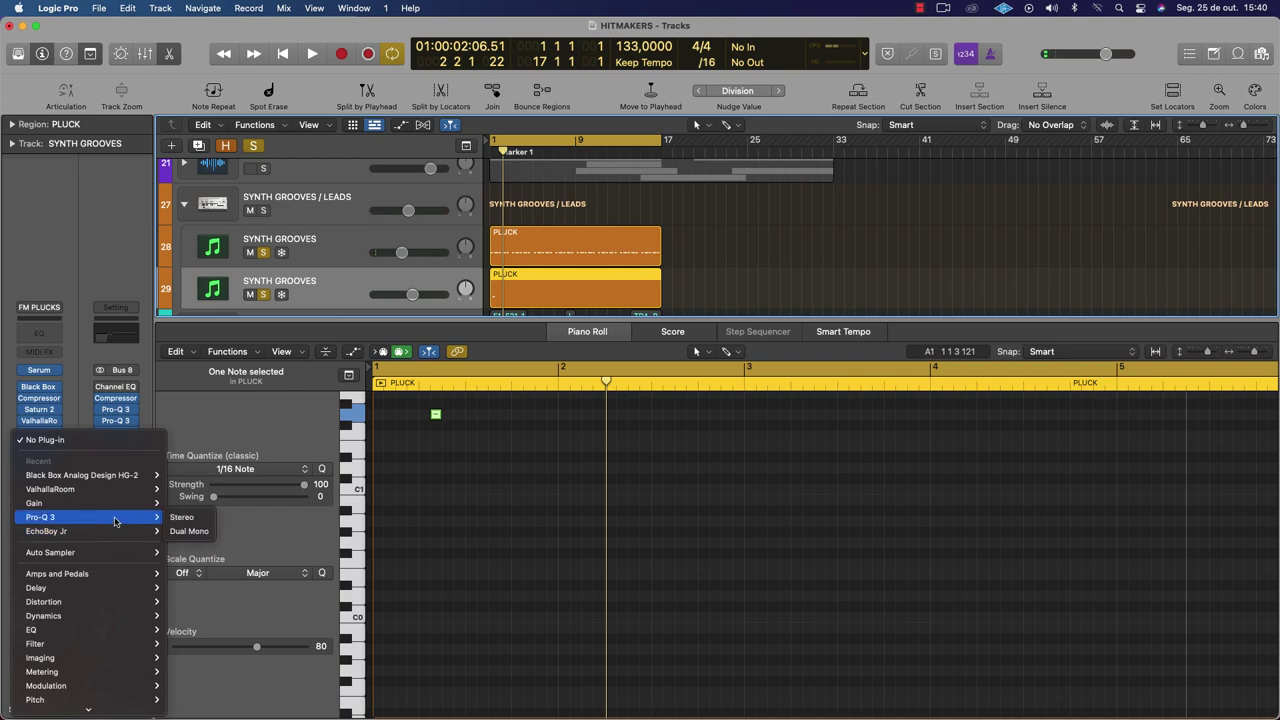
pyautogui.click(183, 517)
pyautogui.press('space')
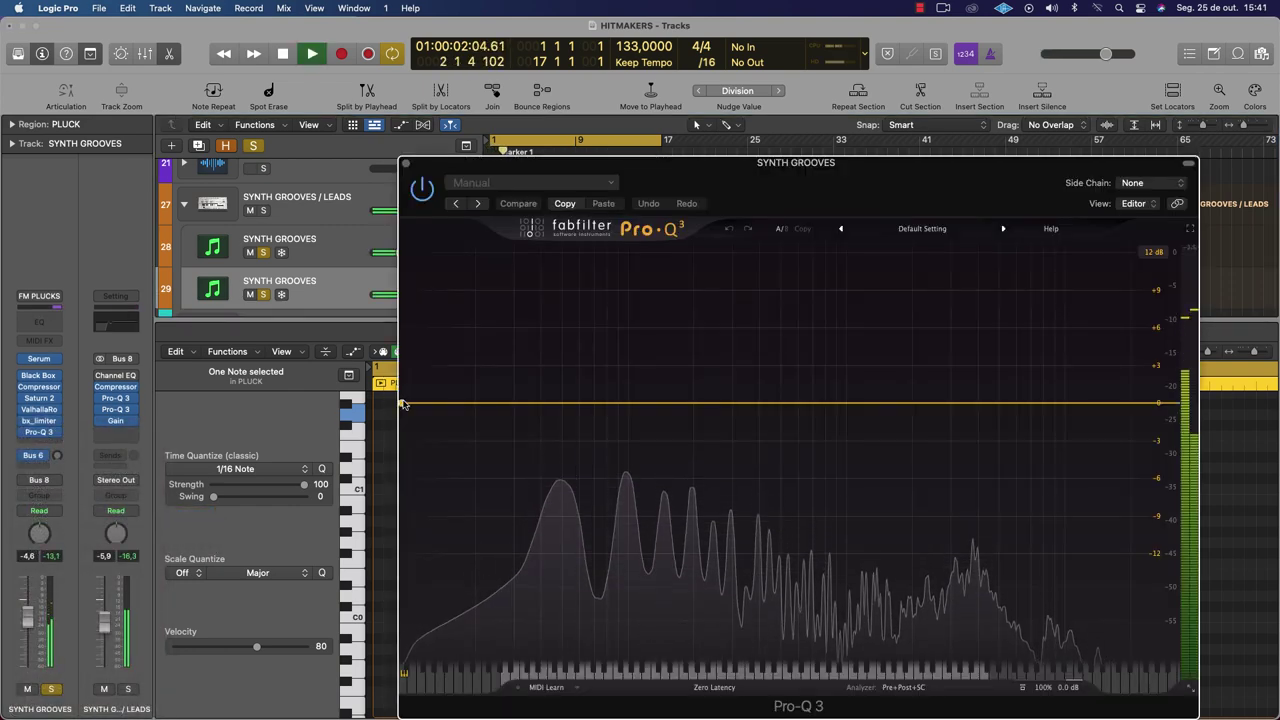
pyautogui.moveTo(403, 404); pyautogui.dragTo(667, 409)
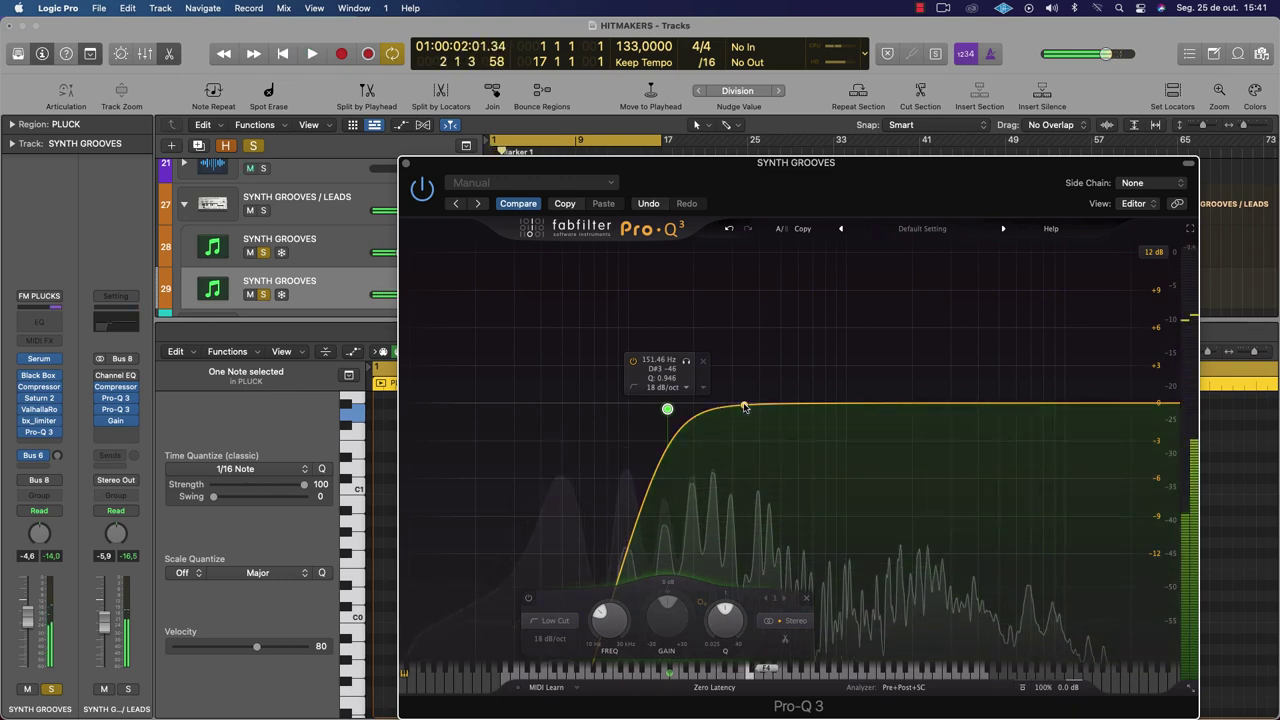
# Add a Mid-only bell band to the Pro-Q 3, boosted about 2.6 dB at about 317 Hz, and audition it
pyautogui.click(744, 406)
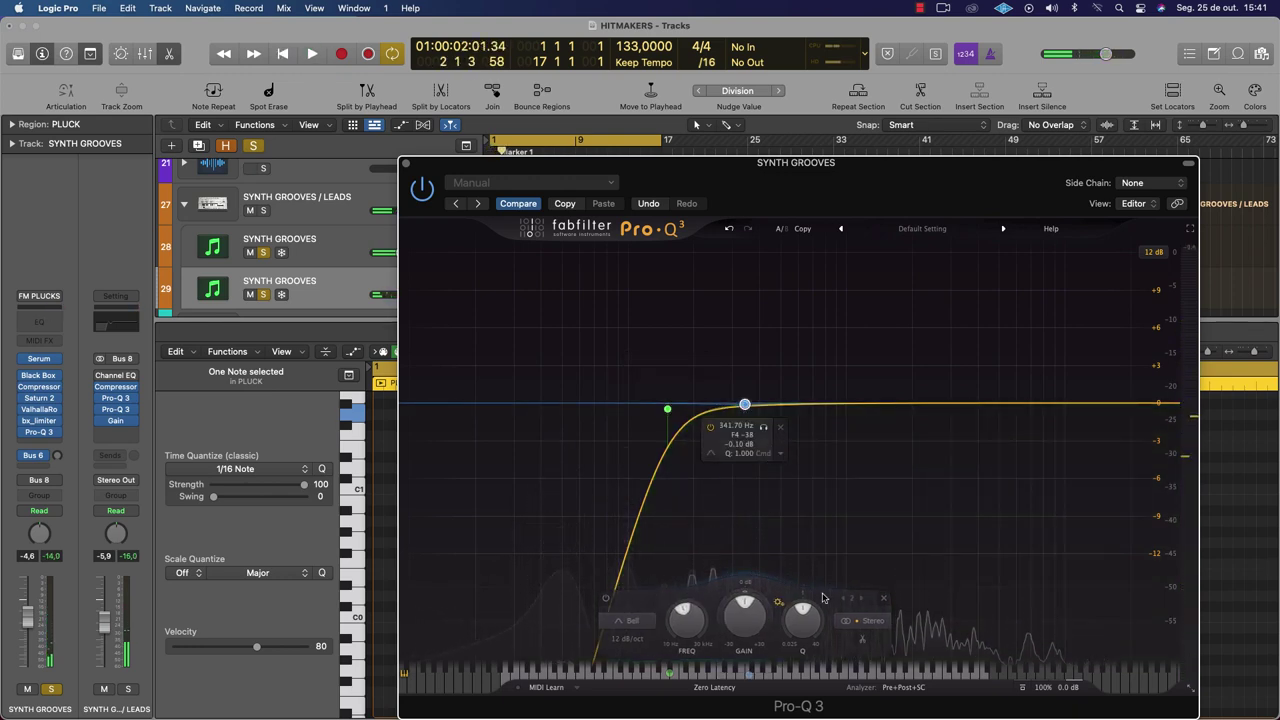
pyautogui.click(869, 590)
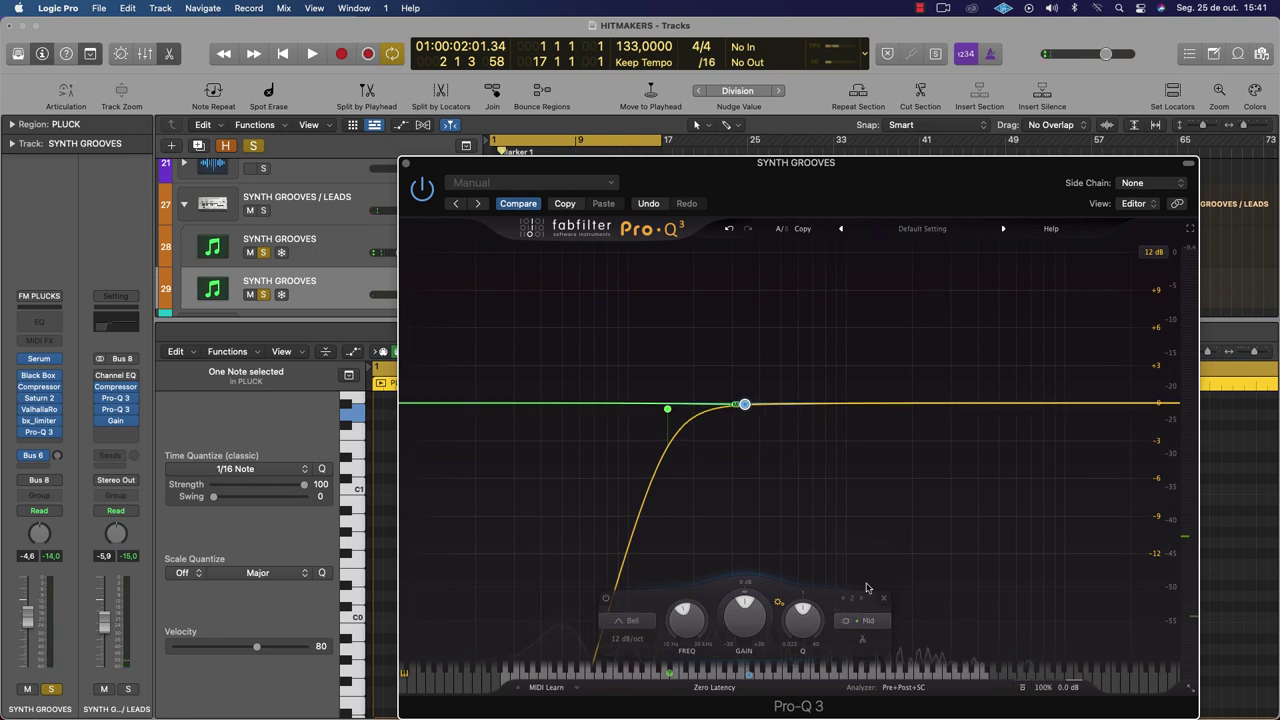
pyautogui.moveTo(744, 406); pyautogui.dragTo(737, 373)
pyautogui.press('space')
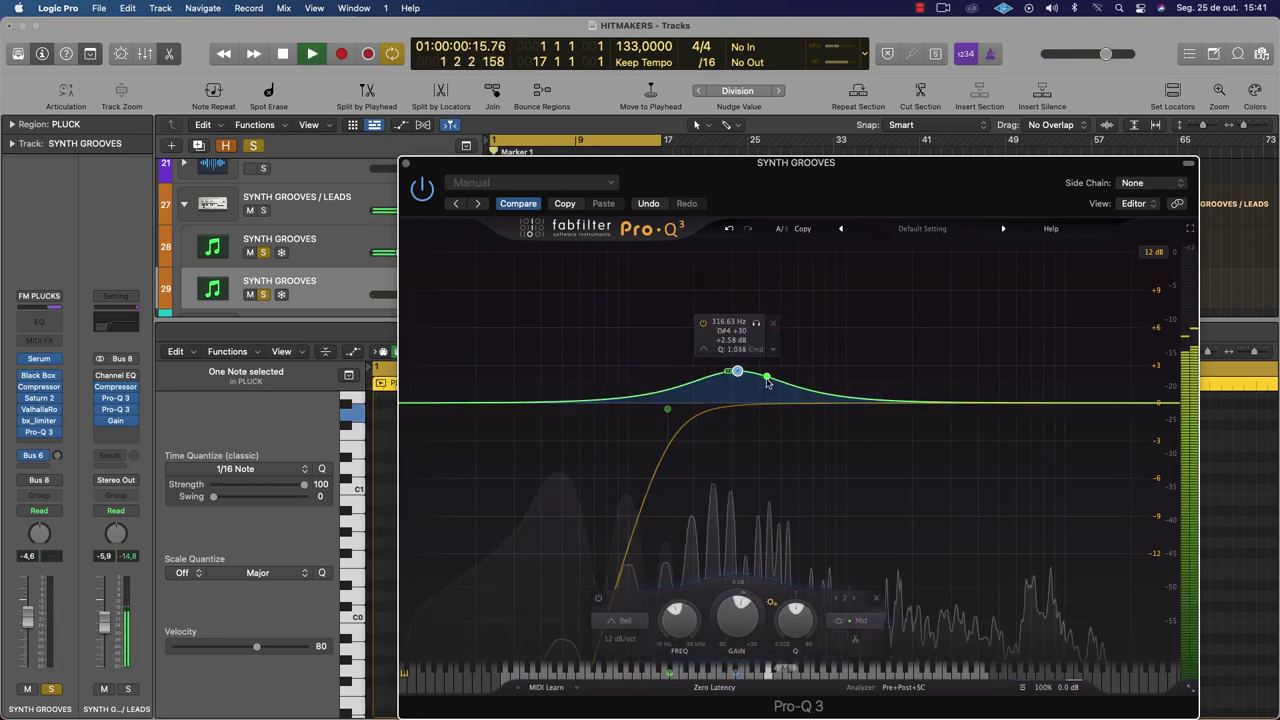
# Shift the Mid bell to about 283 Hz with about 1.9 dB of boost, audition it and close the Pro-Q 3
pyautogui.press('space')
pyautogui.moveTo(737, 371); pyautogui.dragTo(727, 381)
pyautogui.press('space')
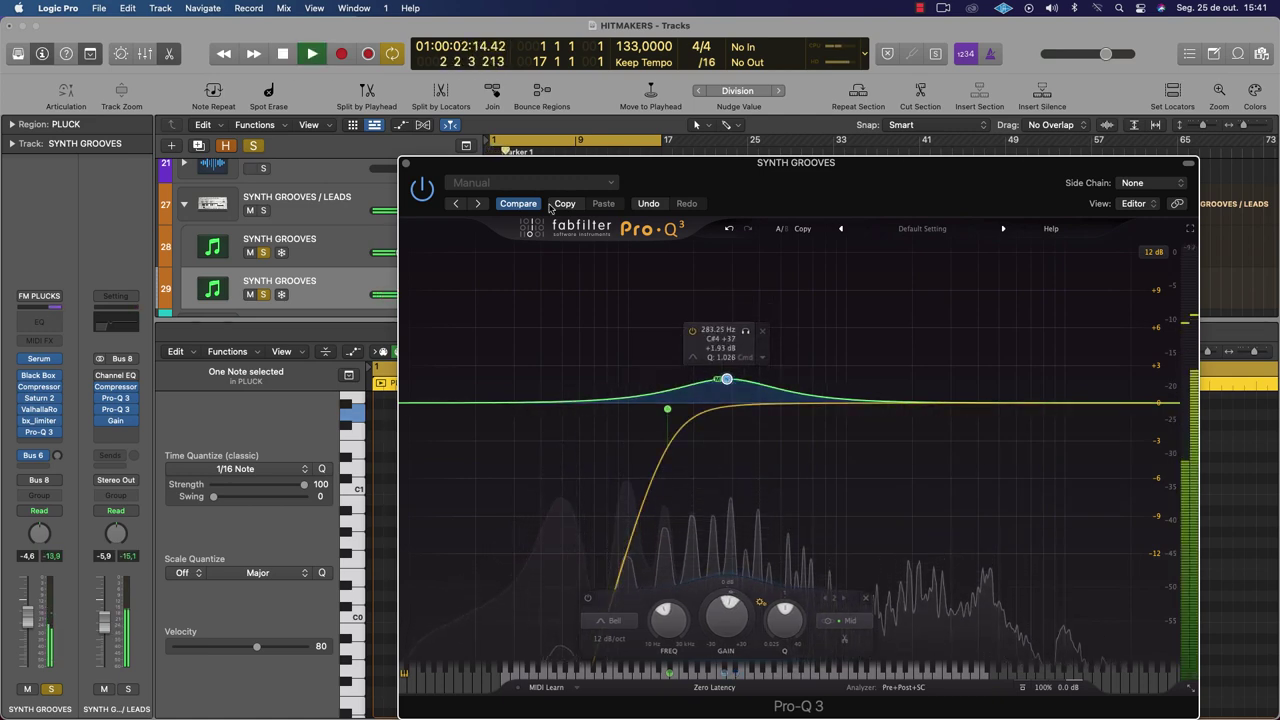
pyautogui.press('space')
pyautogui.click(405, 164)
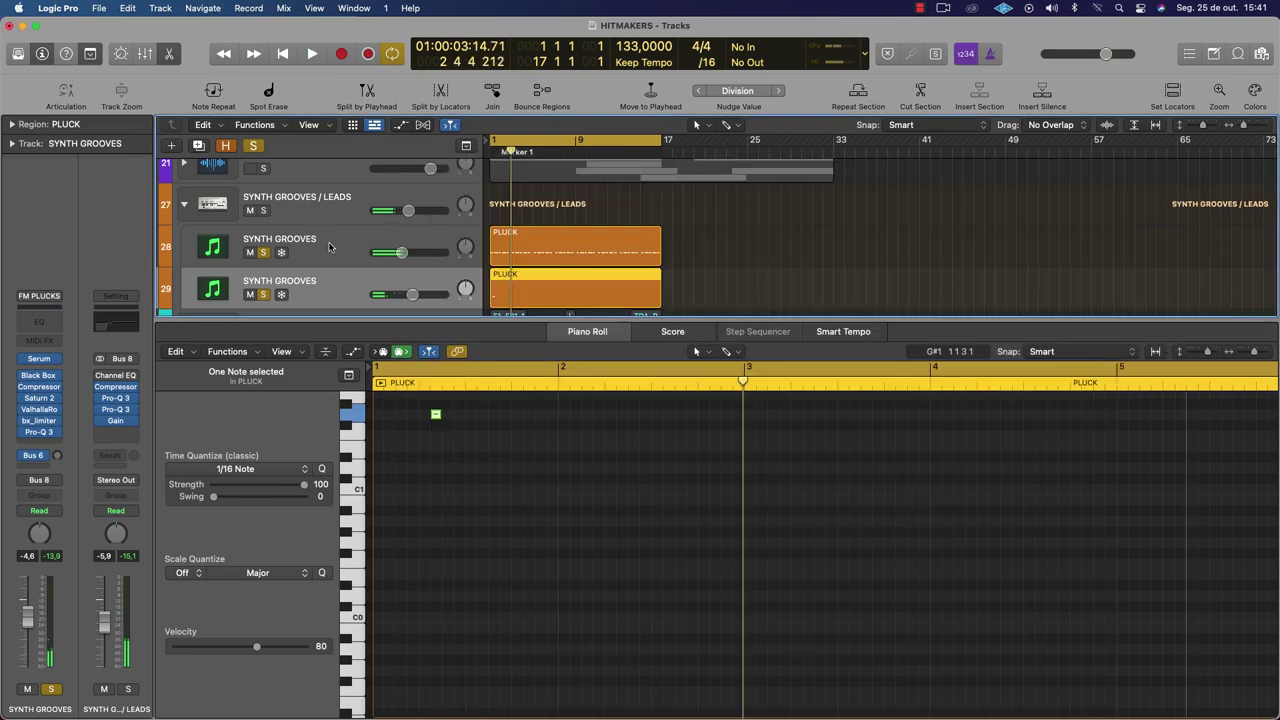
# Rename the original pluck track SYNTH GROOVES 1 and the duplicated track SYNTH GROOVES 2
pyautogui.click(327, 246)
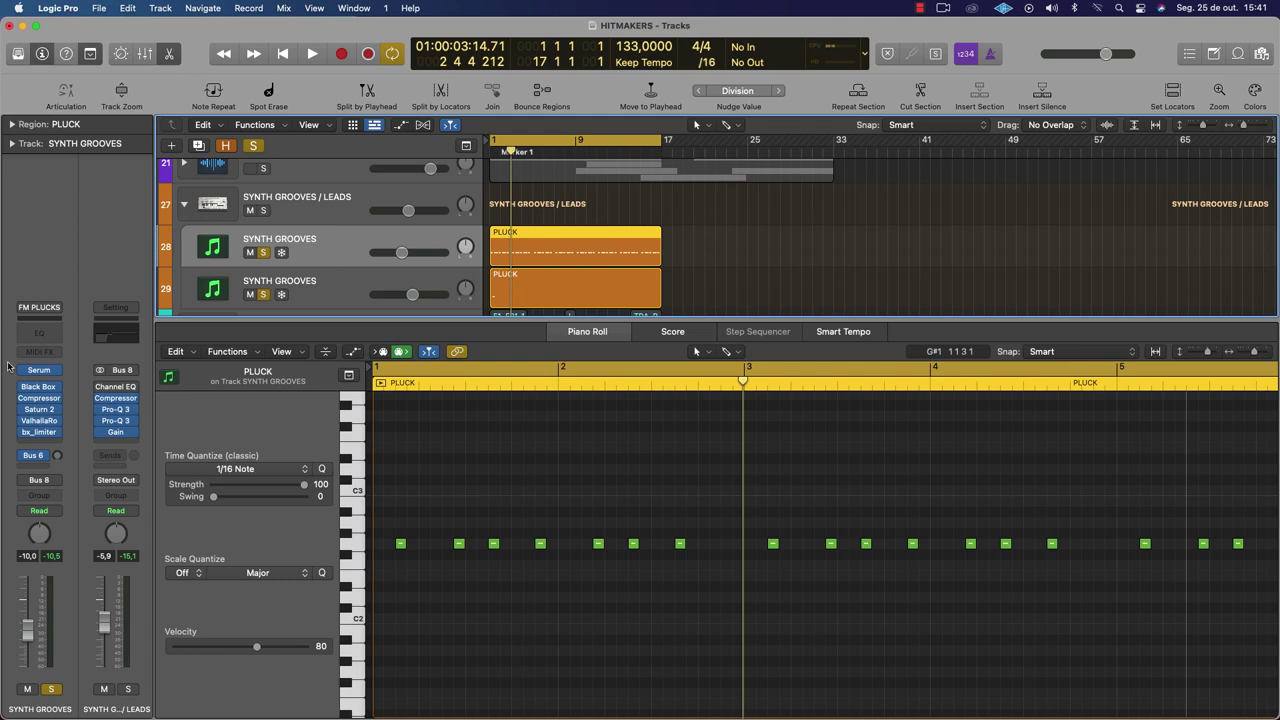
pyautogui.click(35, 441)
pyautogui.moveTo(80, 475)
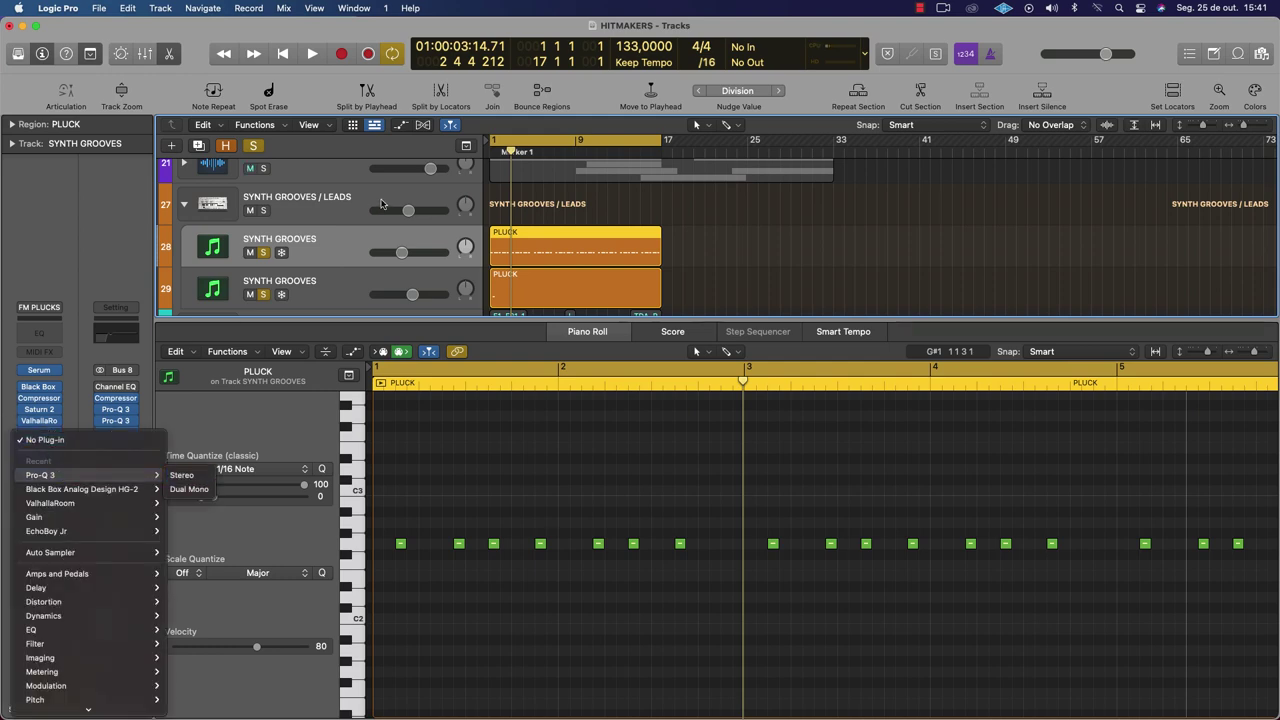
pyautogui.click(301, 246)
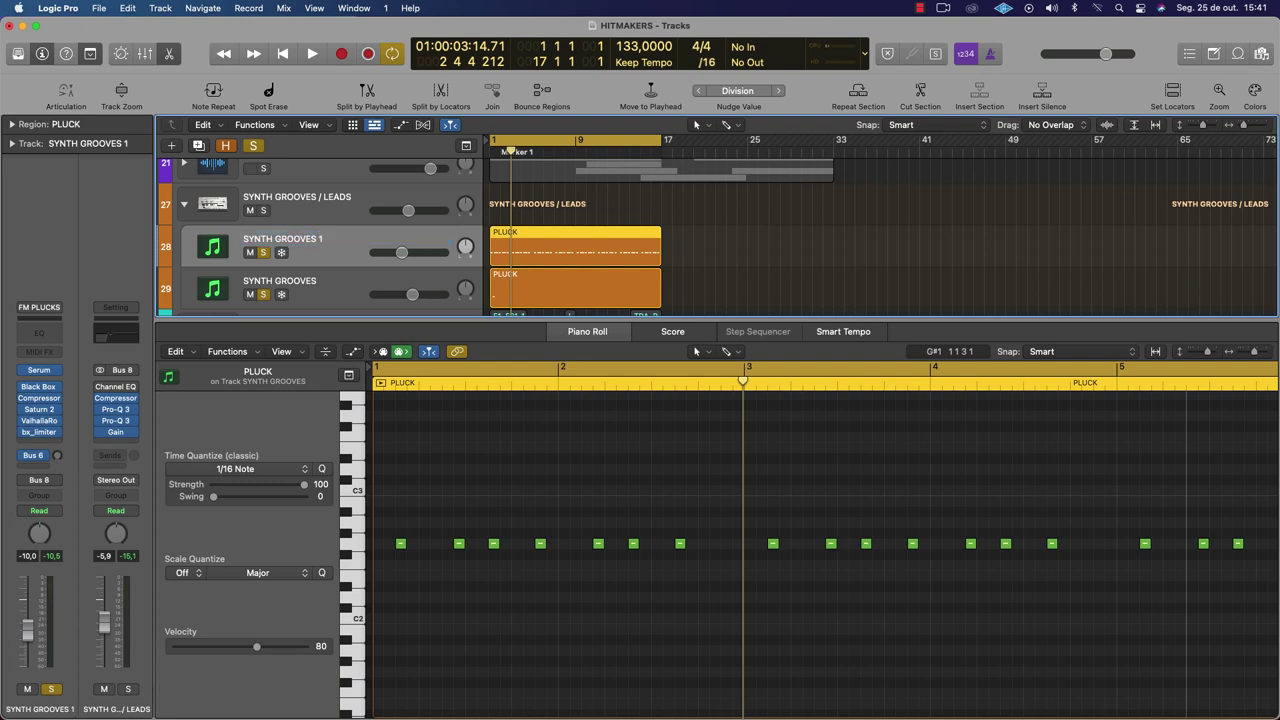
pyautogui.click(323, 293)
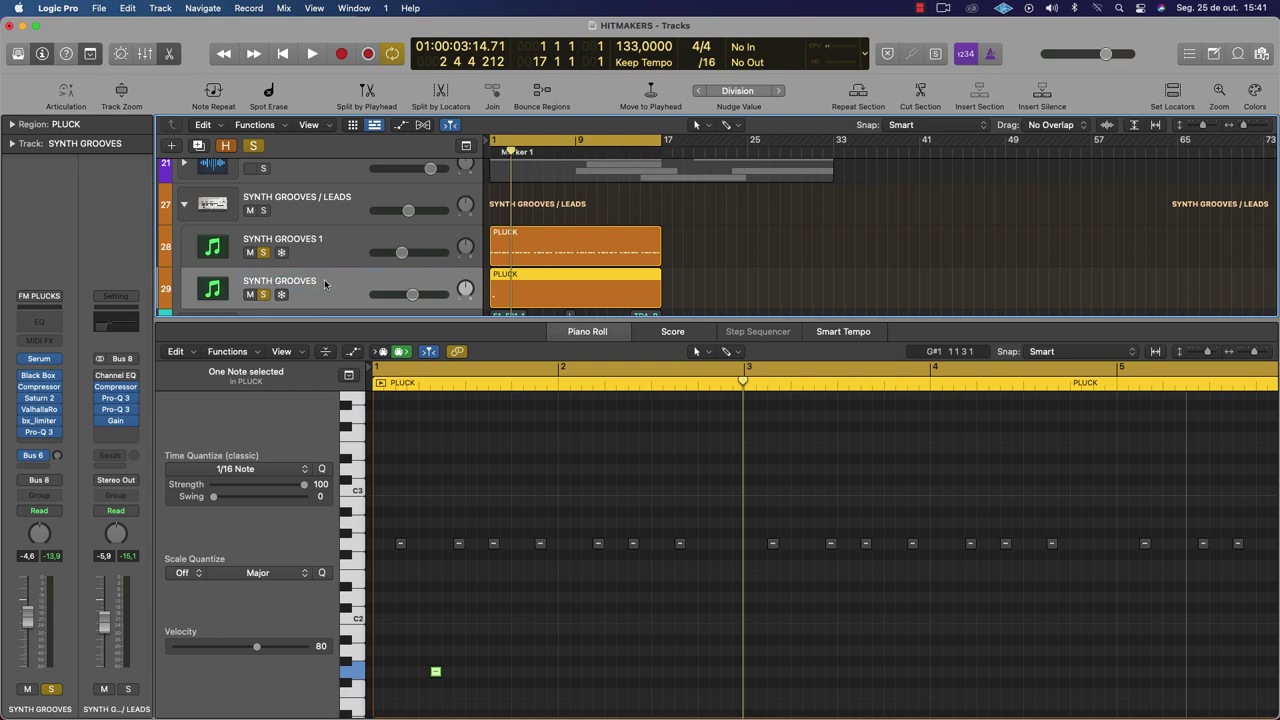
pyautogui.press('Return')
# Insert a second stereo Pro-Q 3 after the existing one on SYNTH GROOVES 2
pyautogui.click(40, 434)
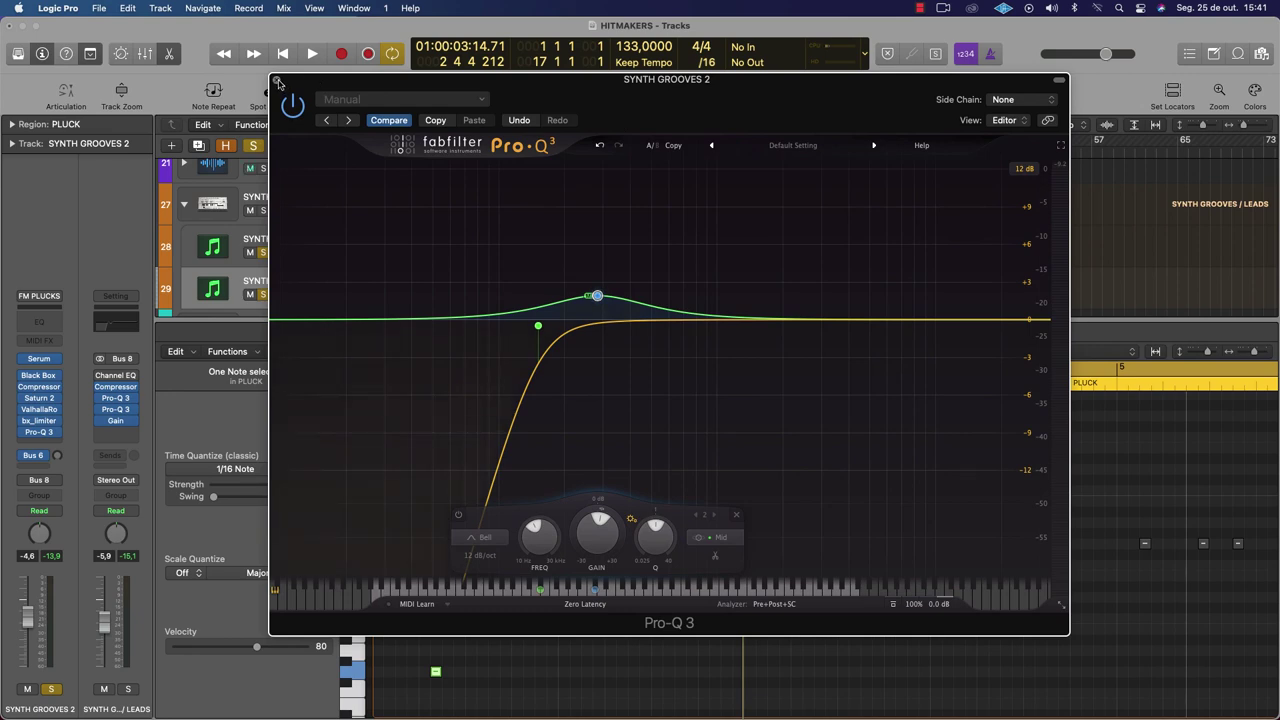
pyautogui.click(278, 81)
pyautogui.click(36, 440)
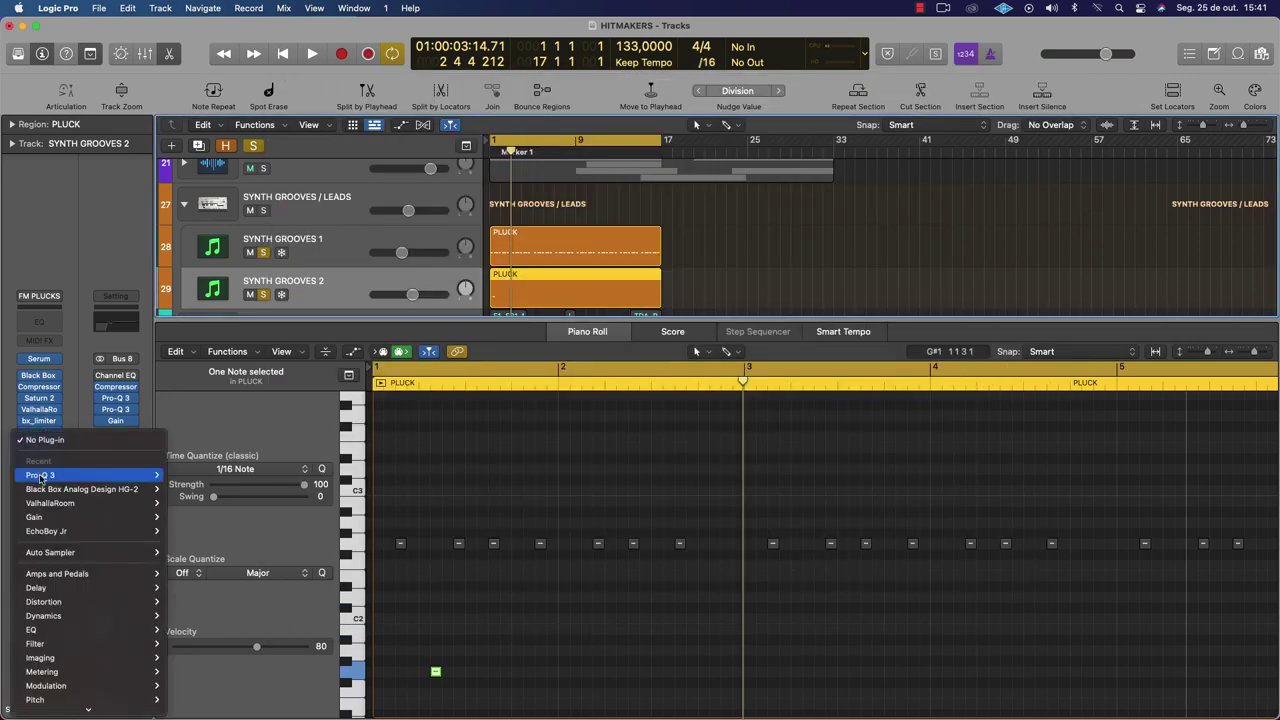
pyautogui.click(168, 478)
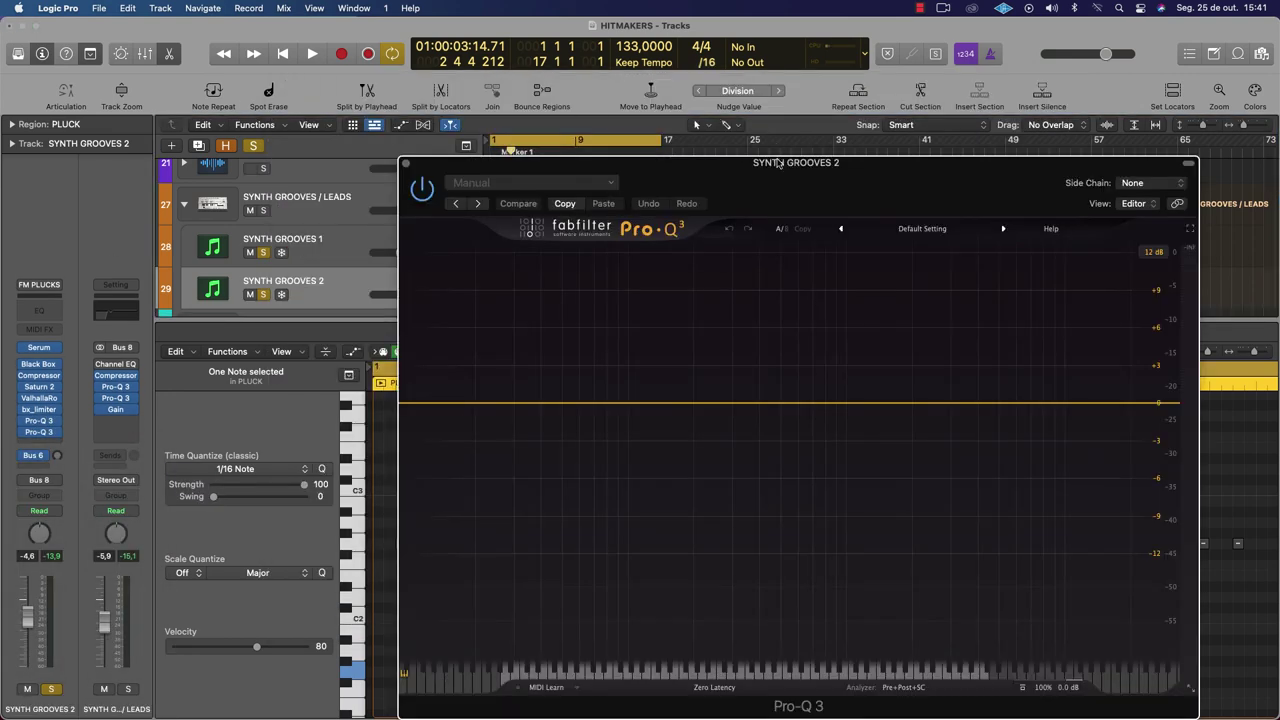
pyautogui.moveTo(778, 163); pyautogui.dragTo(614, 123)
# Set the new Pro-Q 3's side chain source to the instrument track SYNTH GROOVES 1 (Inst 15)
pyautogui.click(977, 141)
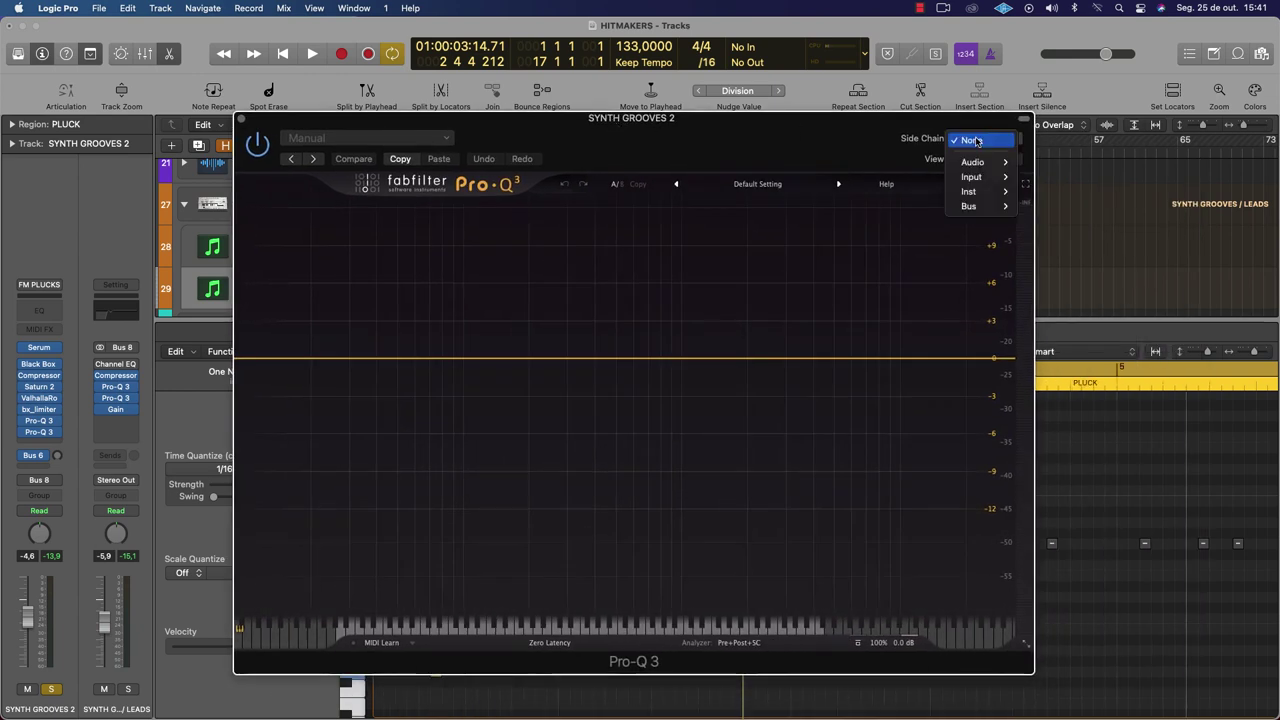
pyautogui.moveTo(991, 167)
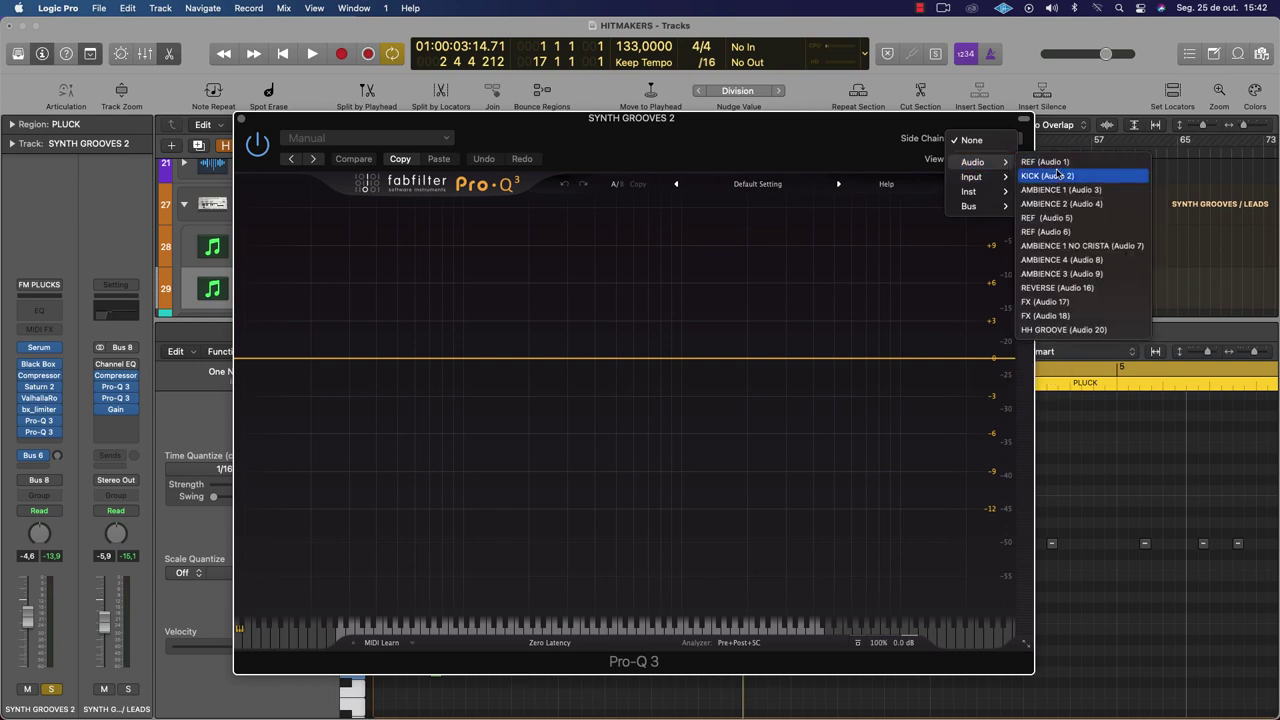
pyautogui.click(849, 146)
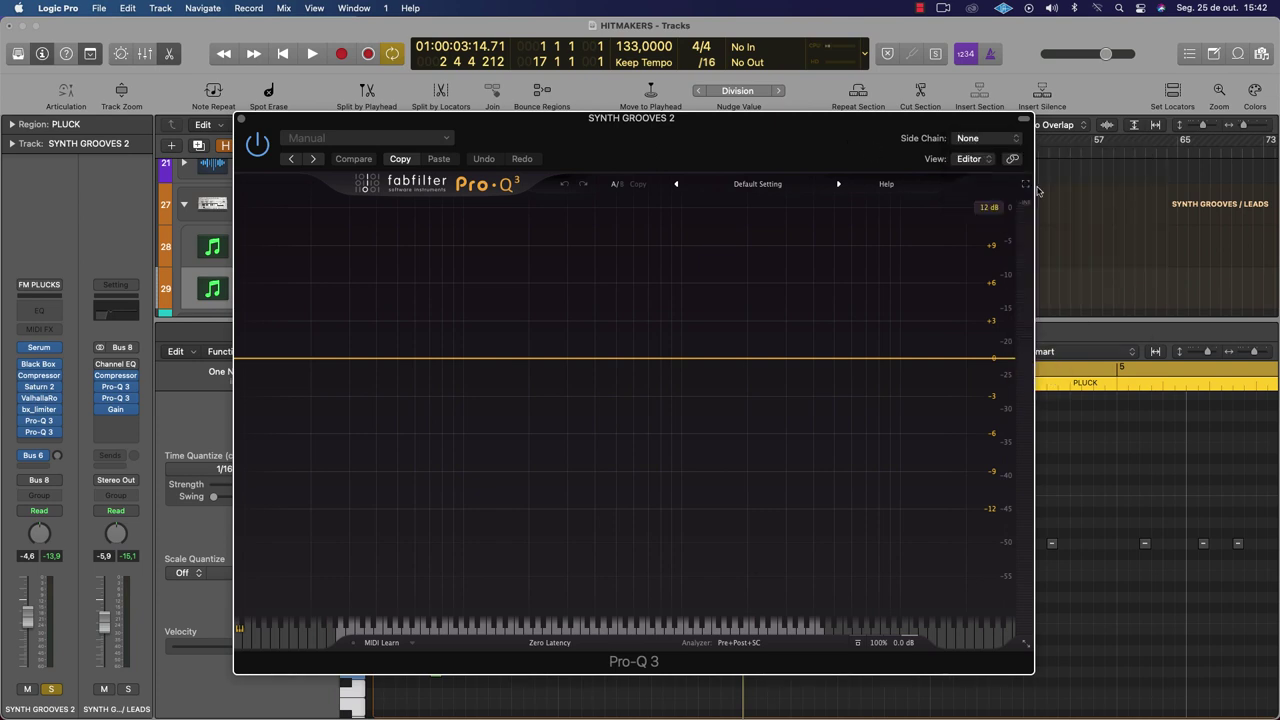
pyautogui.moveTo(734, 136); pyautogui.dragTo(949, 150)
pyautogui.click(1184, 155)
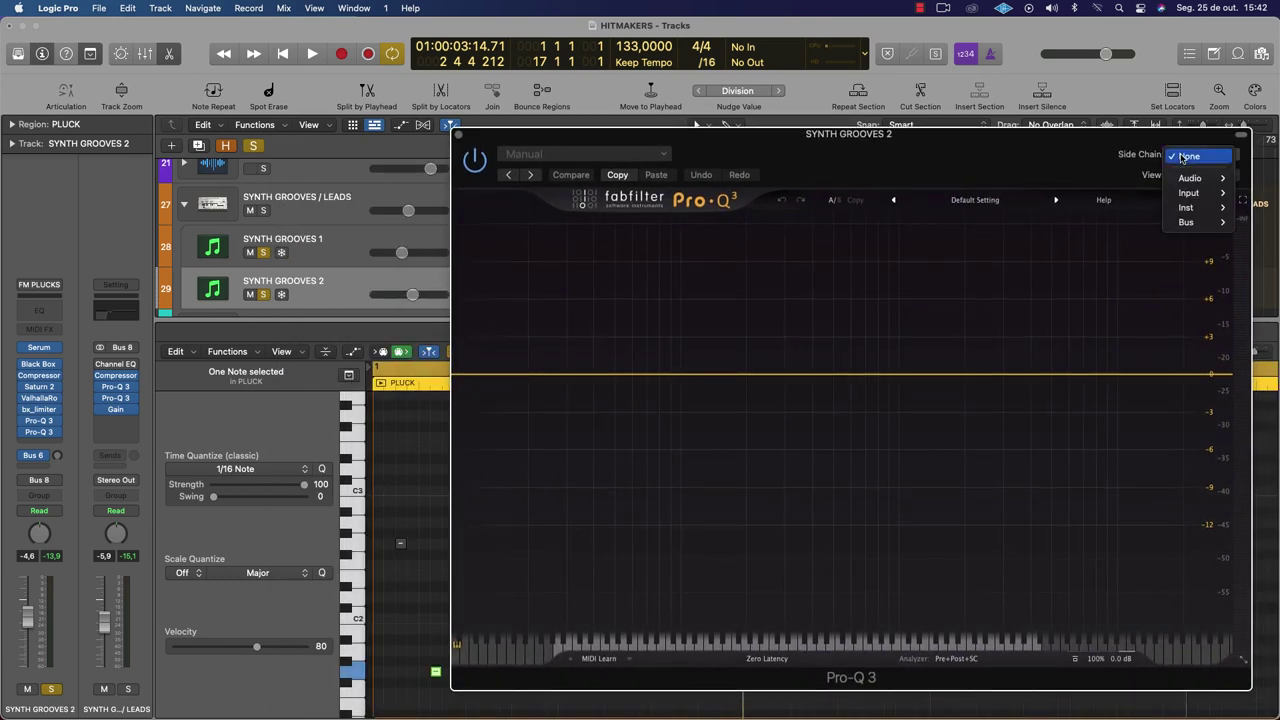
pyautogui.moveTo(1201, 198)
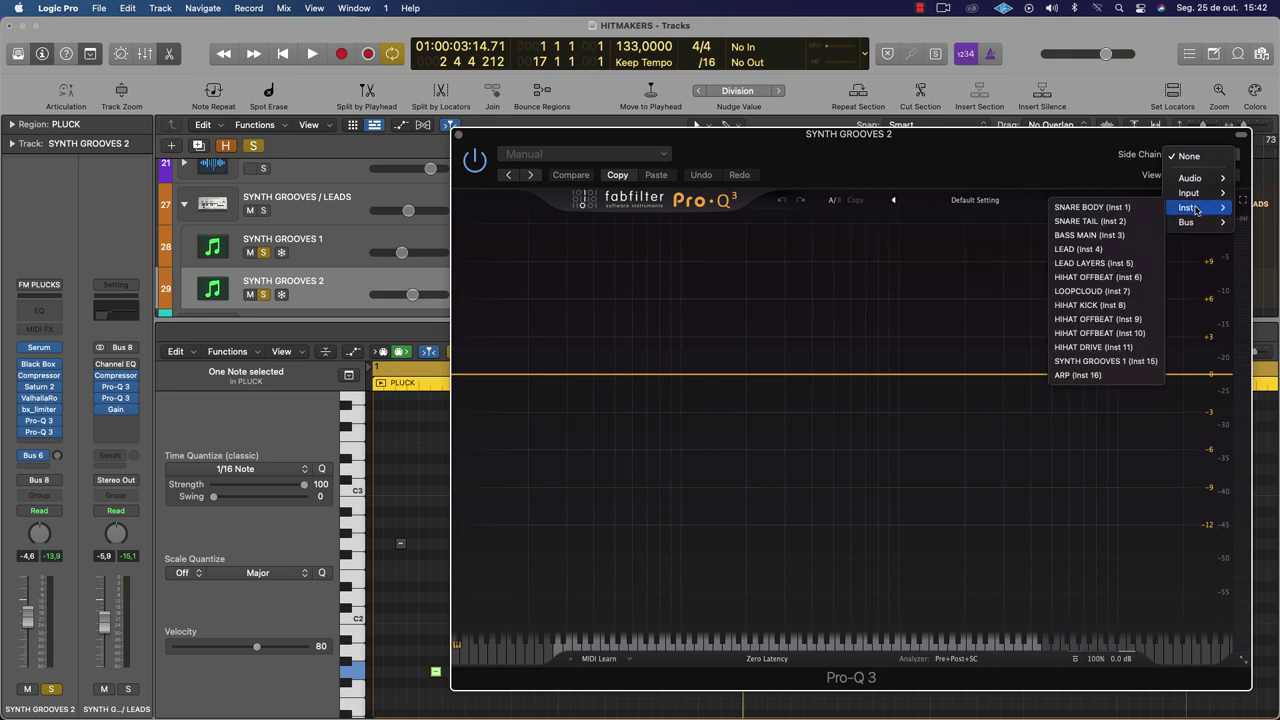
pyautogui.click(1126, 365)
# Move the Pro-Q 3 window aside to inspect the SYNTH GROOVES 1 and SYNTH GROOVES 2 tracks, and bring it back
pyautogui.moveTo(1067, 137); pyautogui.dragTo(949, 75)
pyautogui.moveTo(515, 68); pyautogui.dragTo(762, 431)
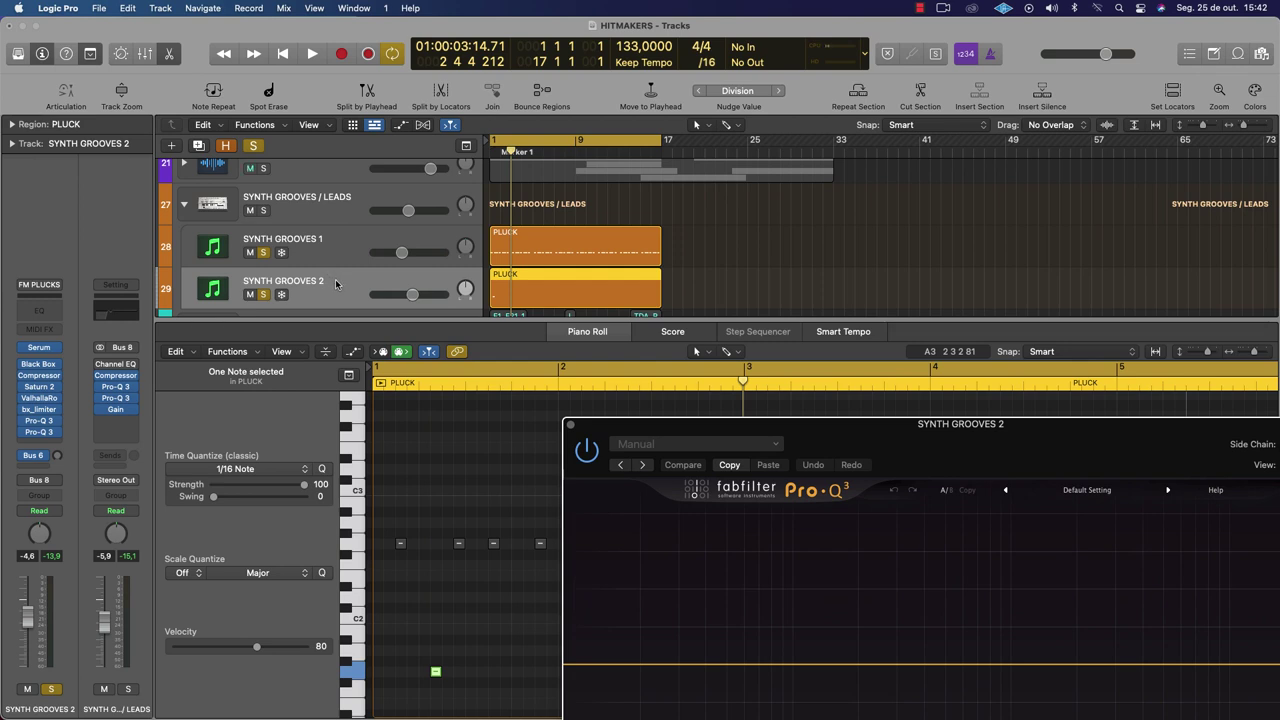
pyautogui.click(345, 243)
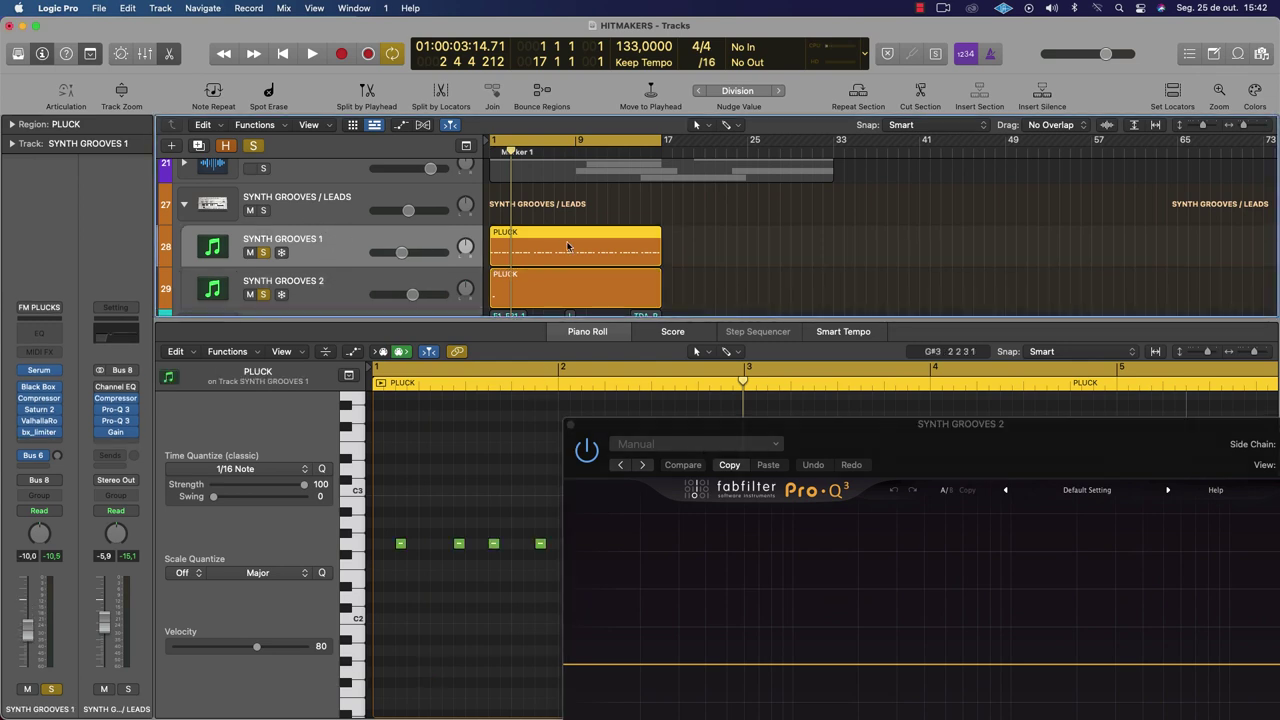
pyautogui.click(336, 292)
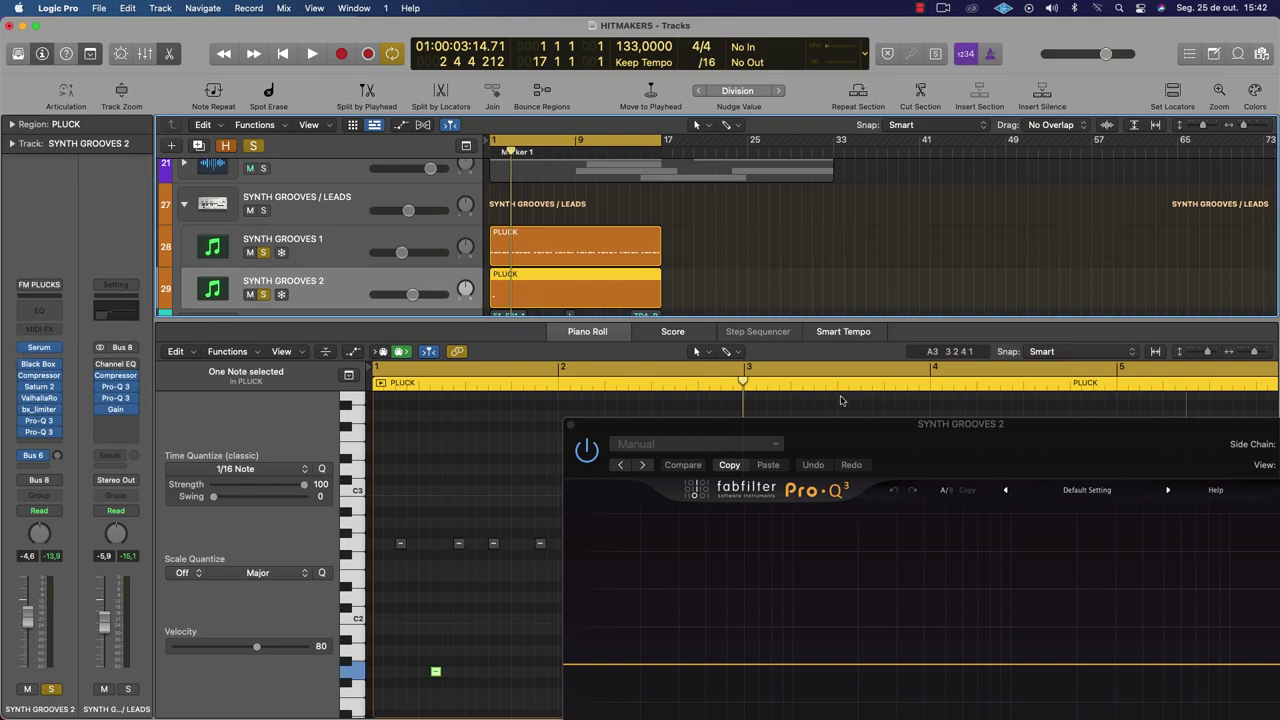
pyautogui.moveTo(984, 429); pyautogui.dragTo(572, 117)
pyautogui.moveTo(748, 135); pyautogui.dragTo(739, 114)
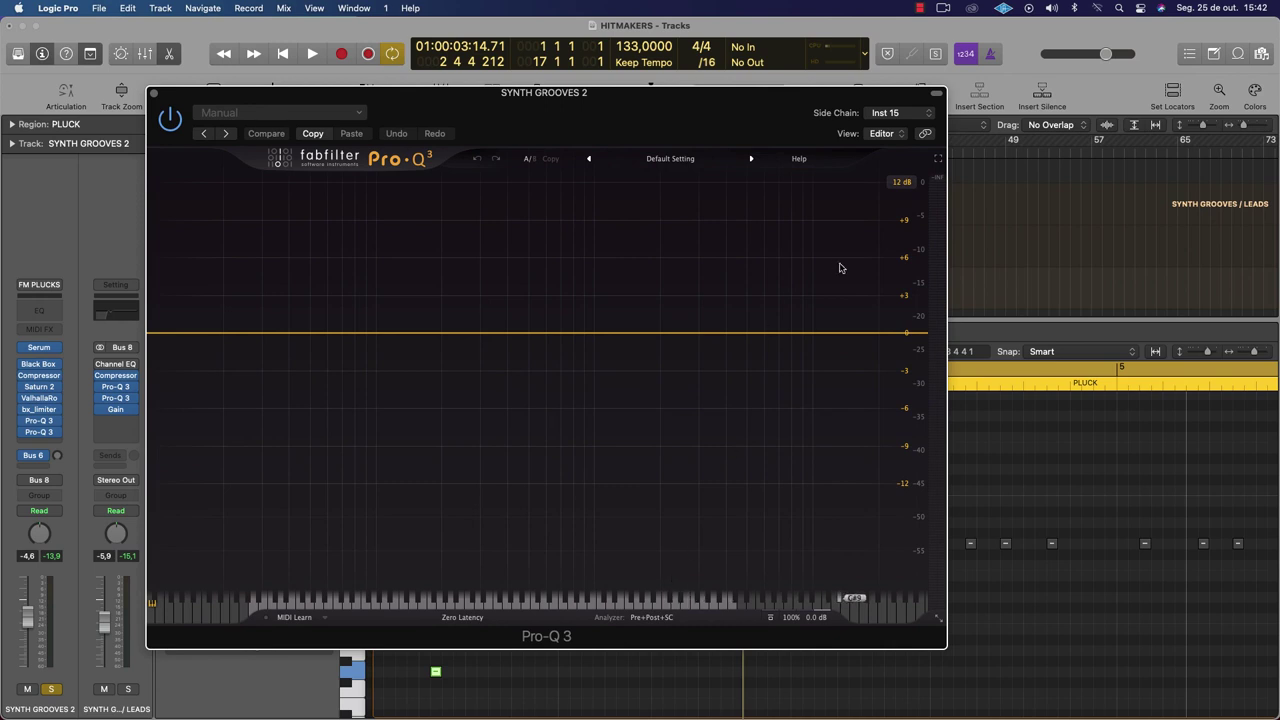
# Compare the track's spectrum against the Side Chain spectrum in the Pro-Q 3 analyzer while the groove plays
pyautogui.click(655, 618)
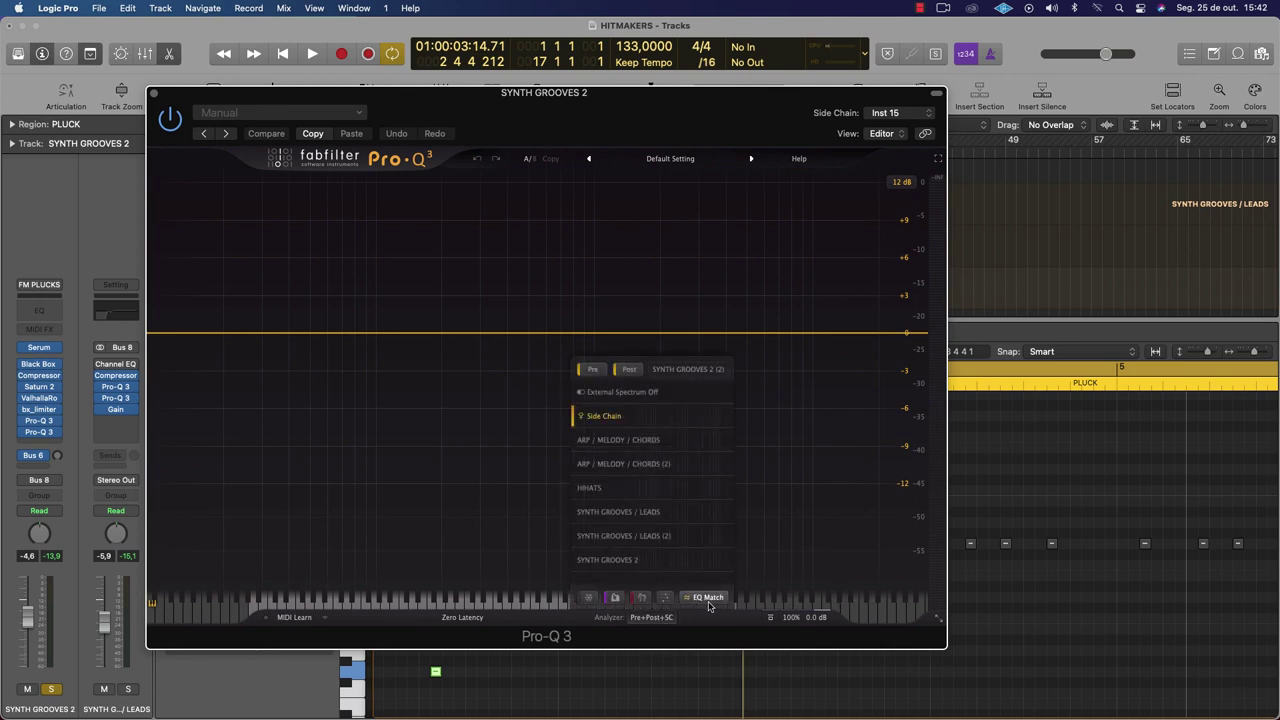
pyautogui.click(720, 630)
pyautogui.press('space')
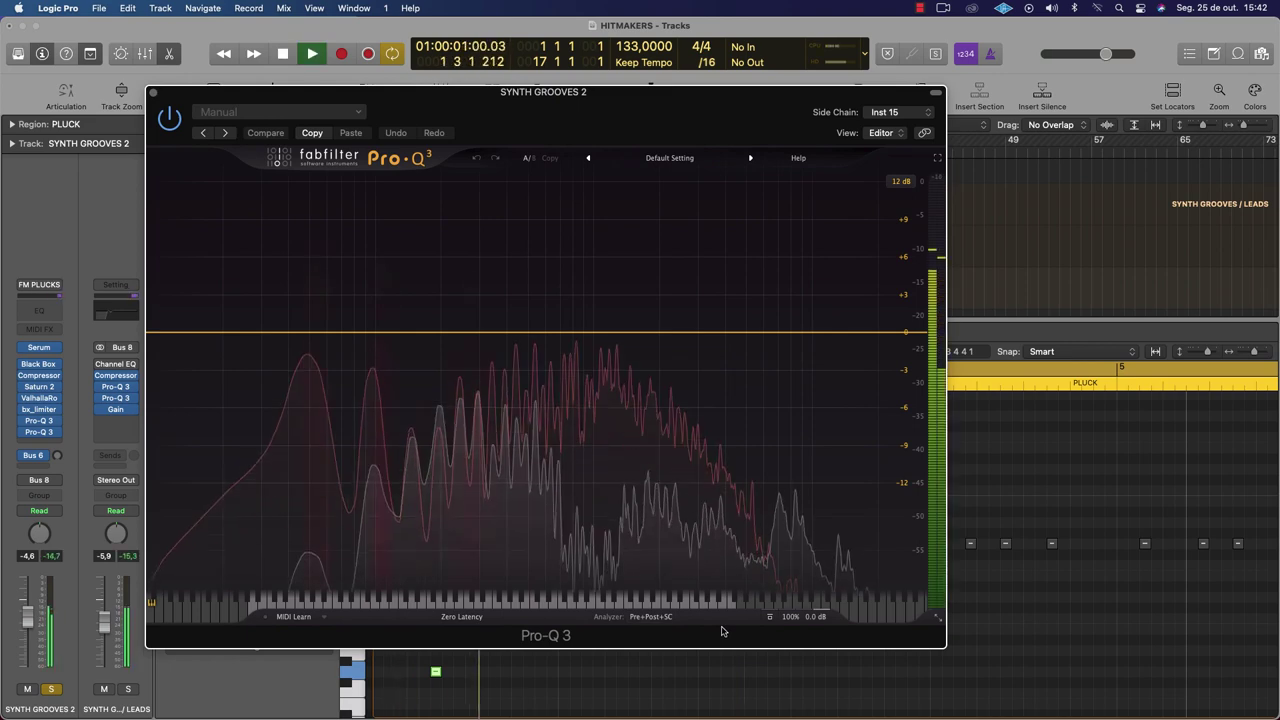
pyautogui.click(650, 617)
pyautogui.click(600, 414)
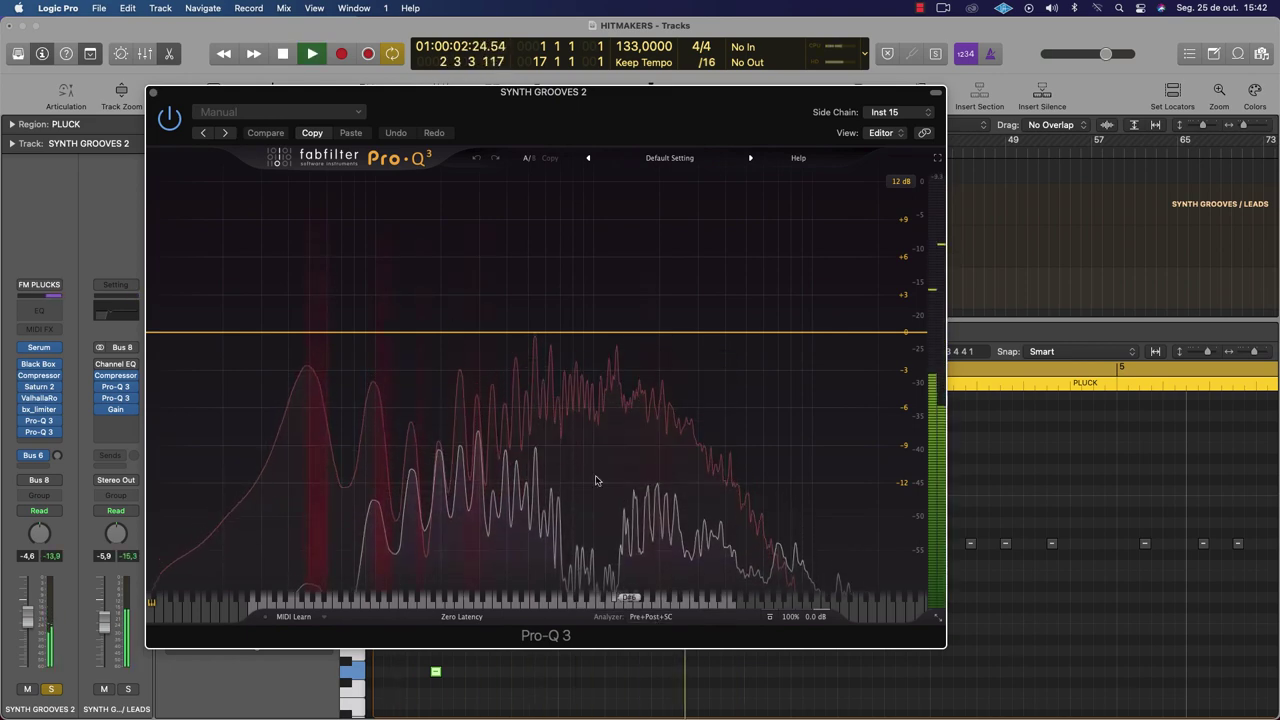
pyautogui.press('space')
# Move the Pro-Q 3 window clear of the track headers and toggle the solo of SYNTH GROOVES 1
pyautogui.moveTo(543, 92); pyautogui.dragTo(1107, 186)
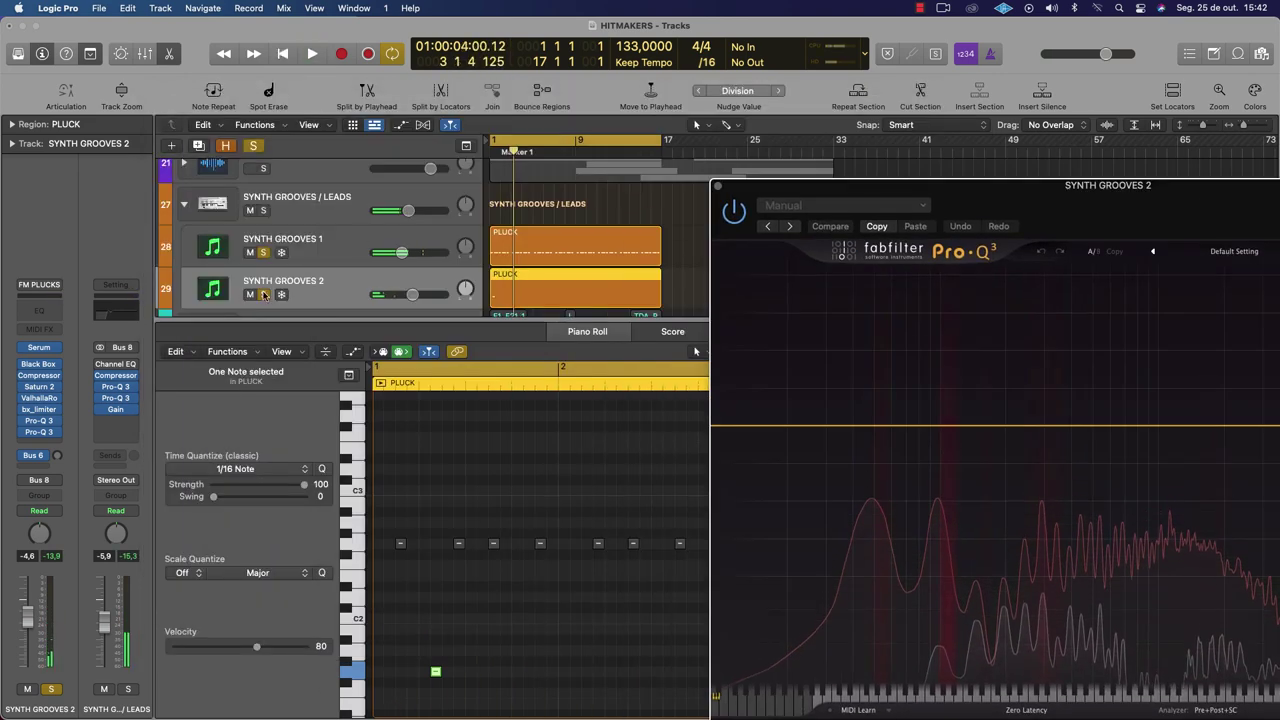
pyautogui.click(261, 253)
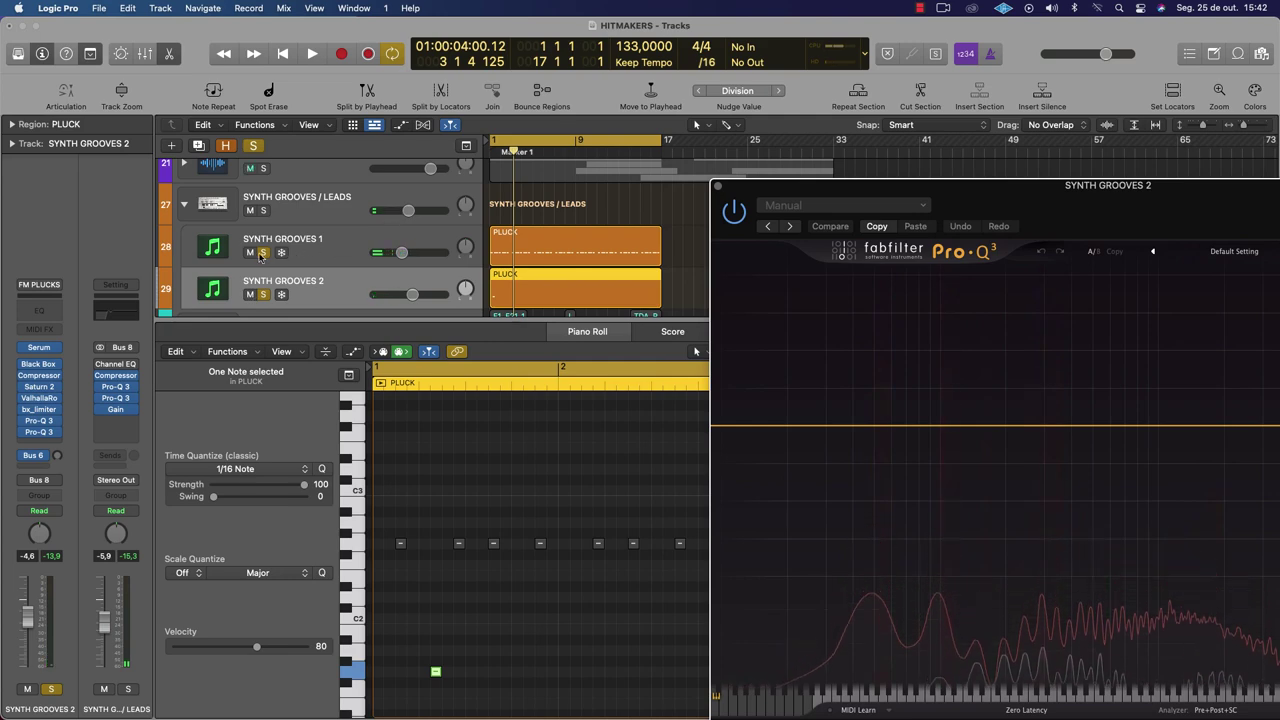
# Play the project from the beginning and examine the SYNTH GROOVES 2 spectrum against its side-chain signal in Pro-Q 3
pyautogui.press('Return')
pyautogui.press('space')
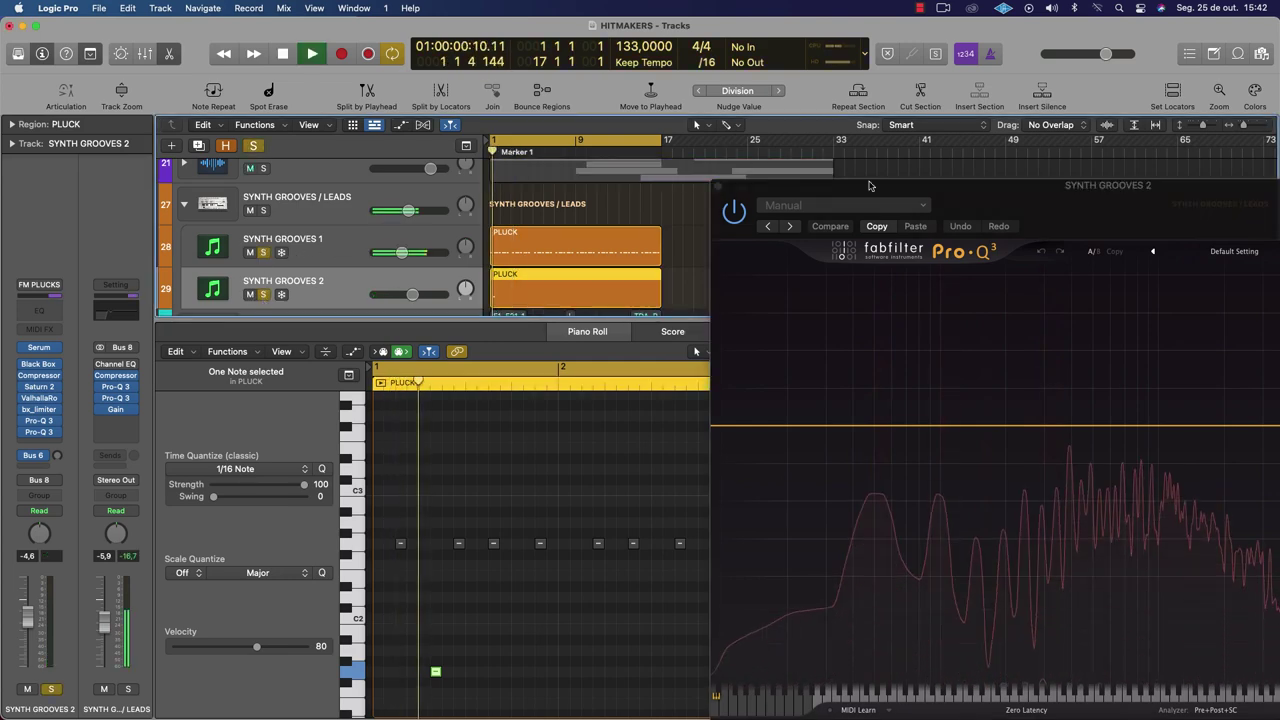
pyautogui.moveTo(869, 186); pyautogui.dragTo(554, 103)
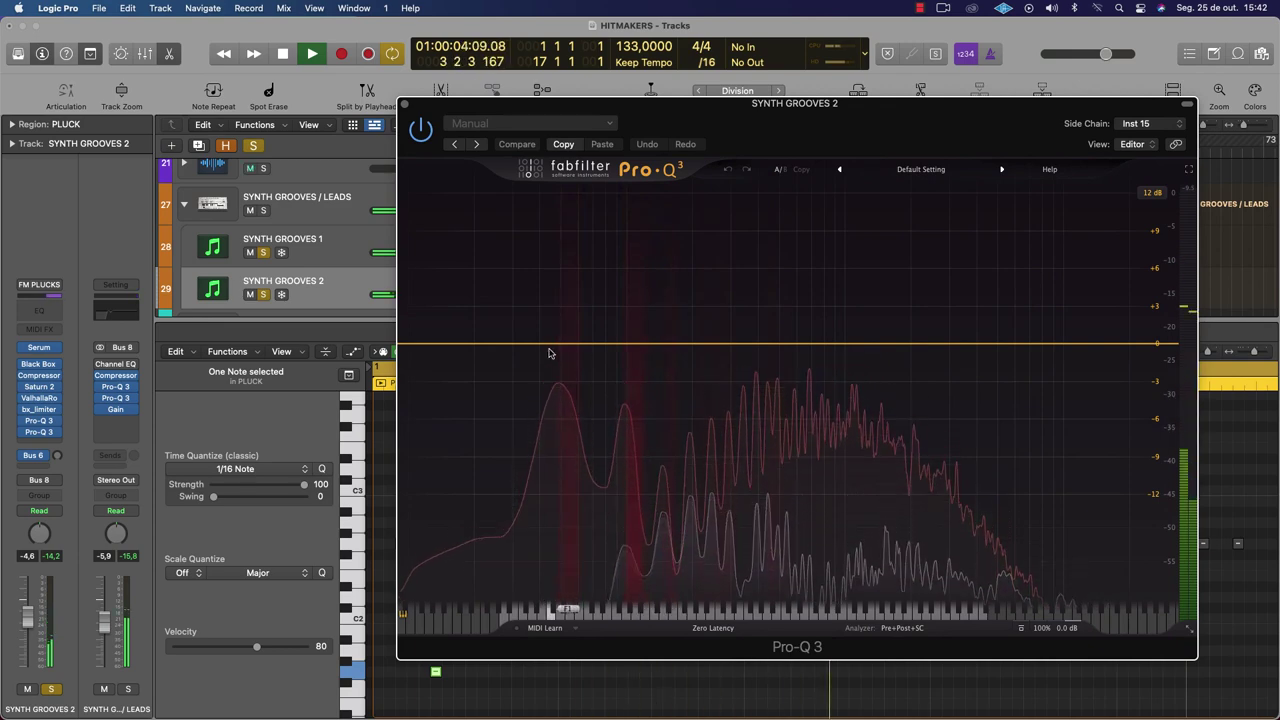
pyautogui.moveTo(794, 132); pyautogui.dragTo(728, 103)
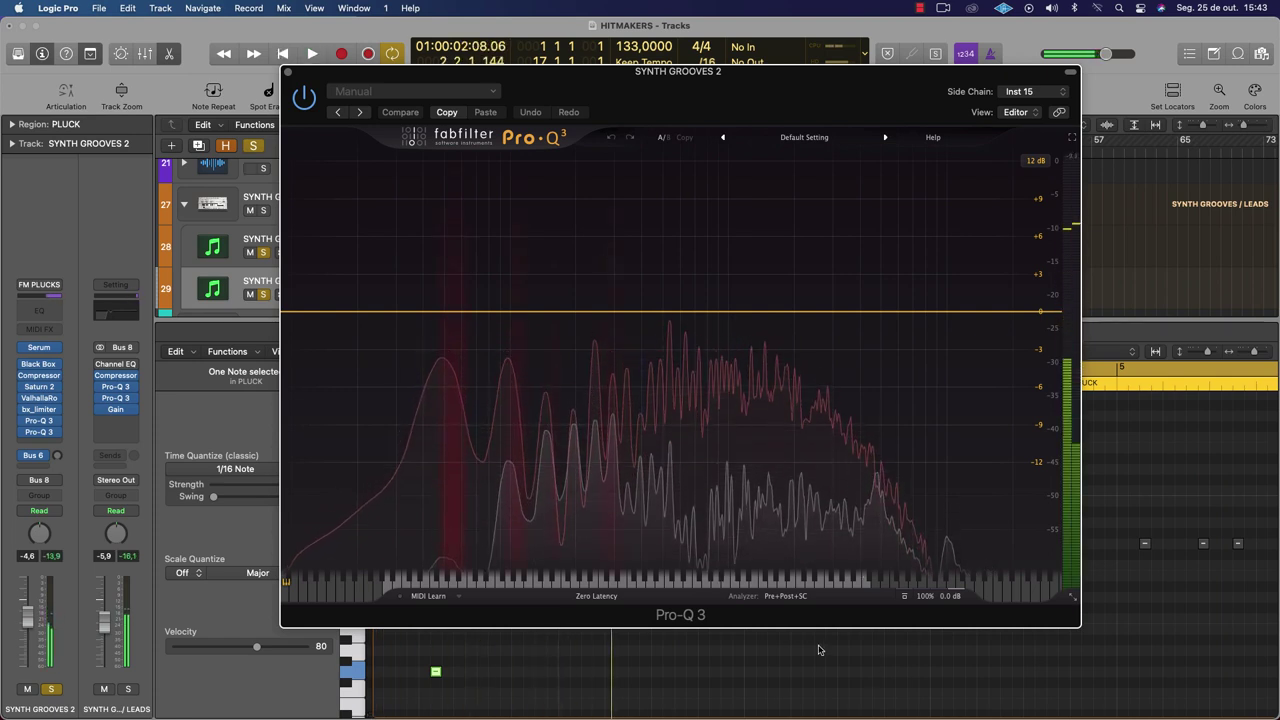
# Start an EQ Match on SYNTH GROOVES 2 with the external side chain as the reference spectrum
pyautogui.click(787, 596)
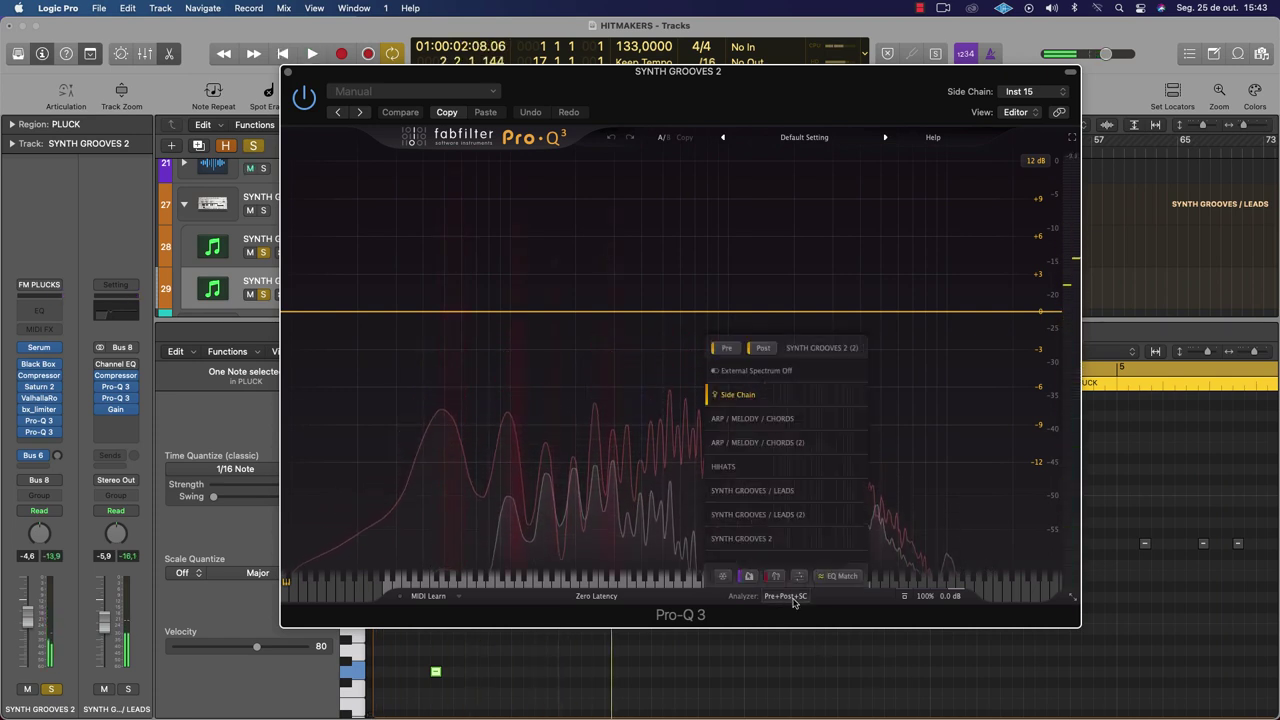
pyautogui.click(842, 577)
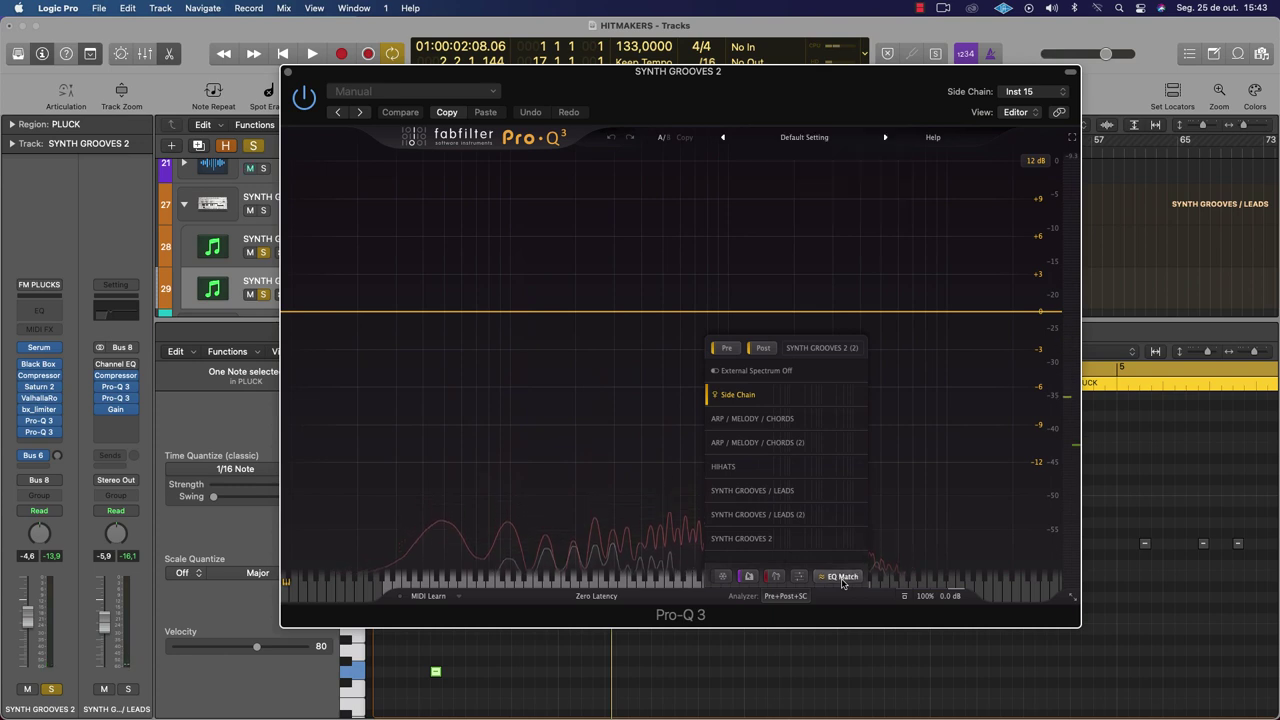
pyautogui.click(775, 573)
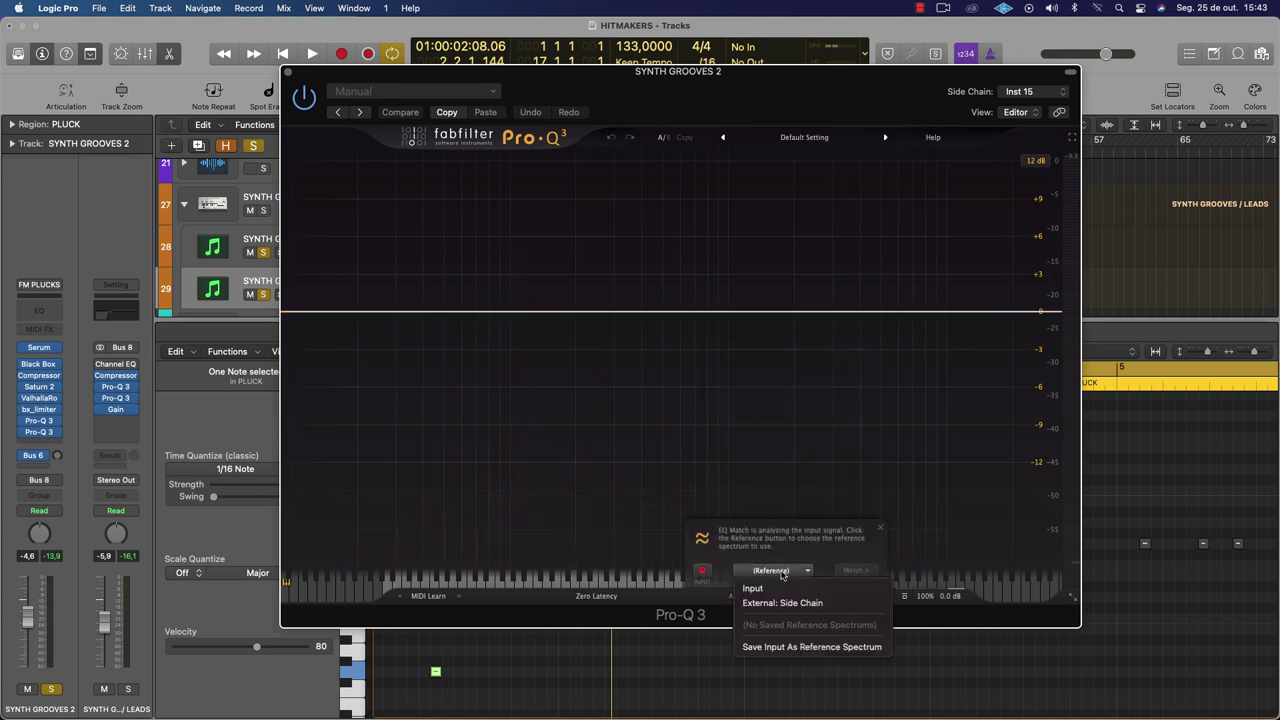
pyautogui.click(804, 603)
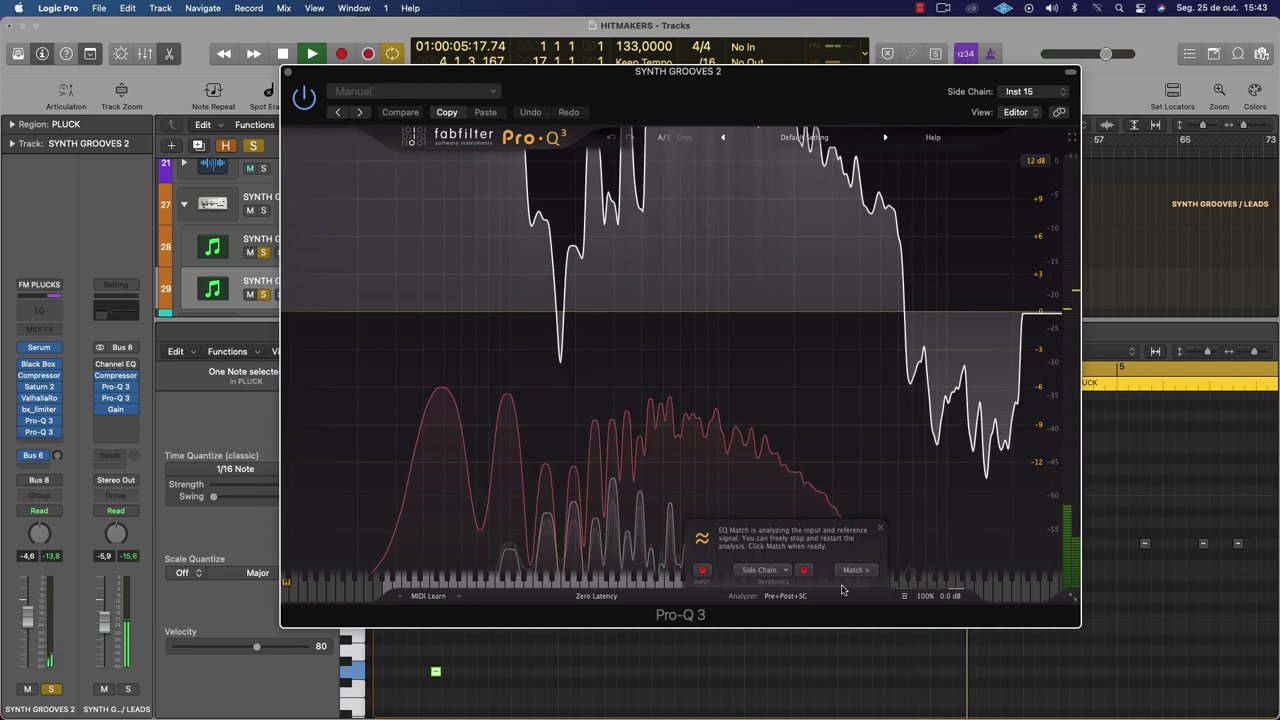
# Match SYNTH GROOVES 2 to the side-chain reference and finish the EQ Match with 17 bands
pyautogui.moveTo(770, 71); pyautogui.dragTo(1014, 101)
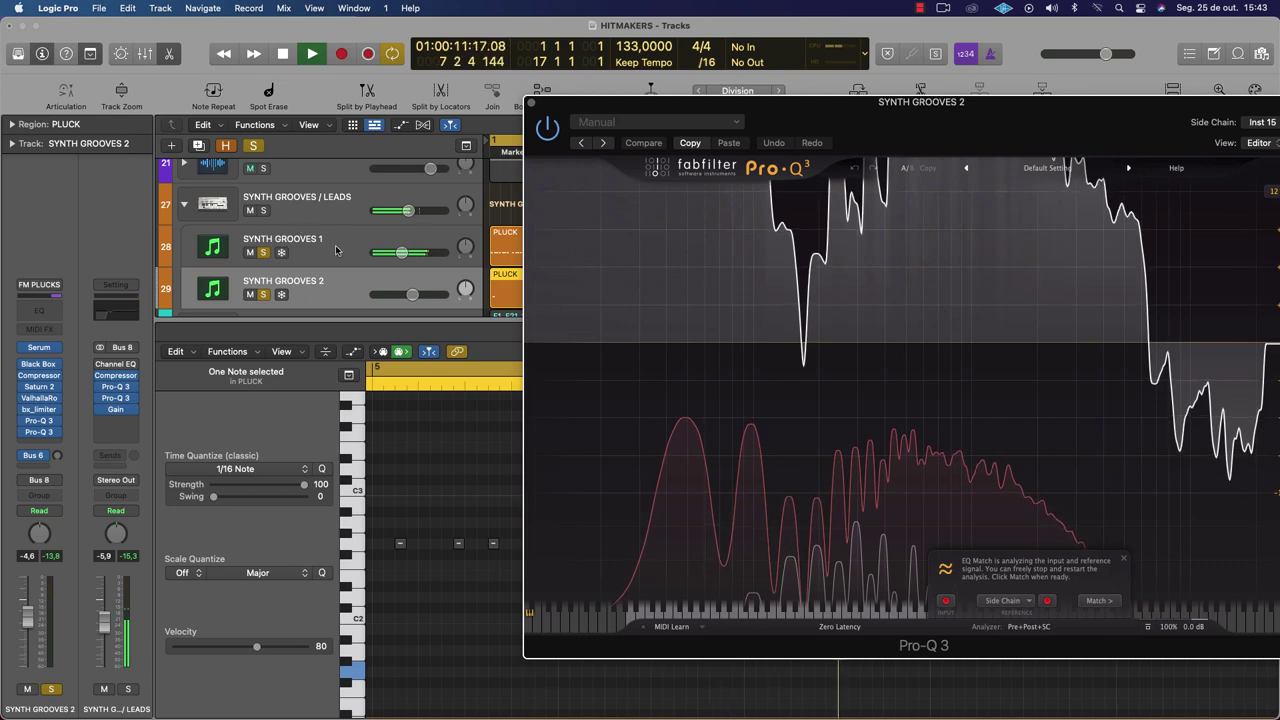
pyautogui.moveTo(790, 101); pyautogui.dragTo(372, 23)
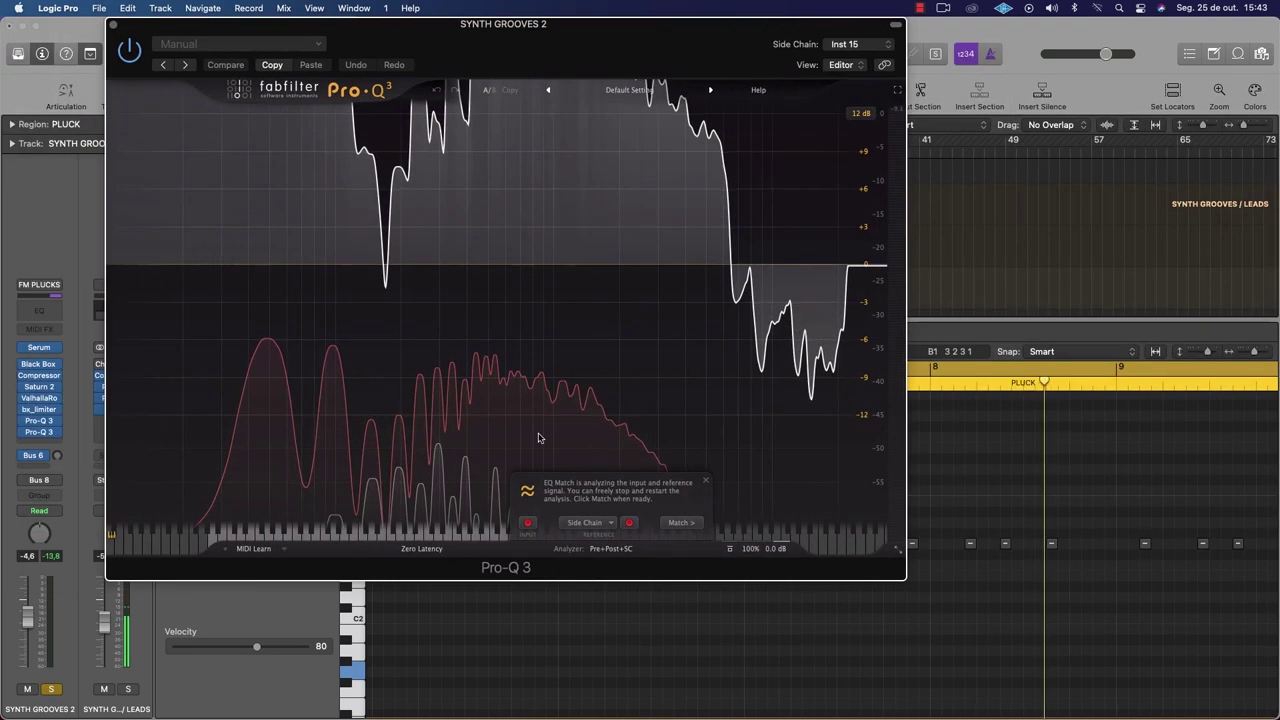
pyautogui.click(600, 522)
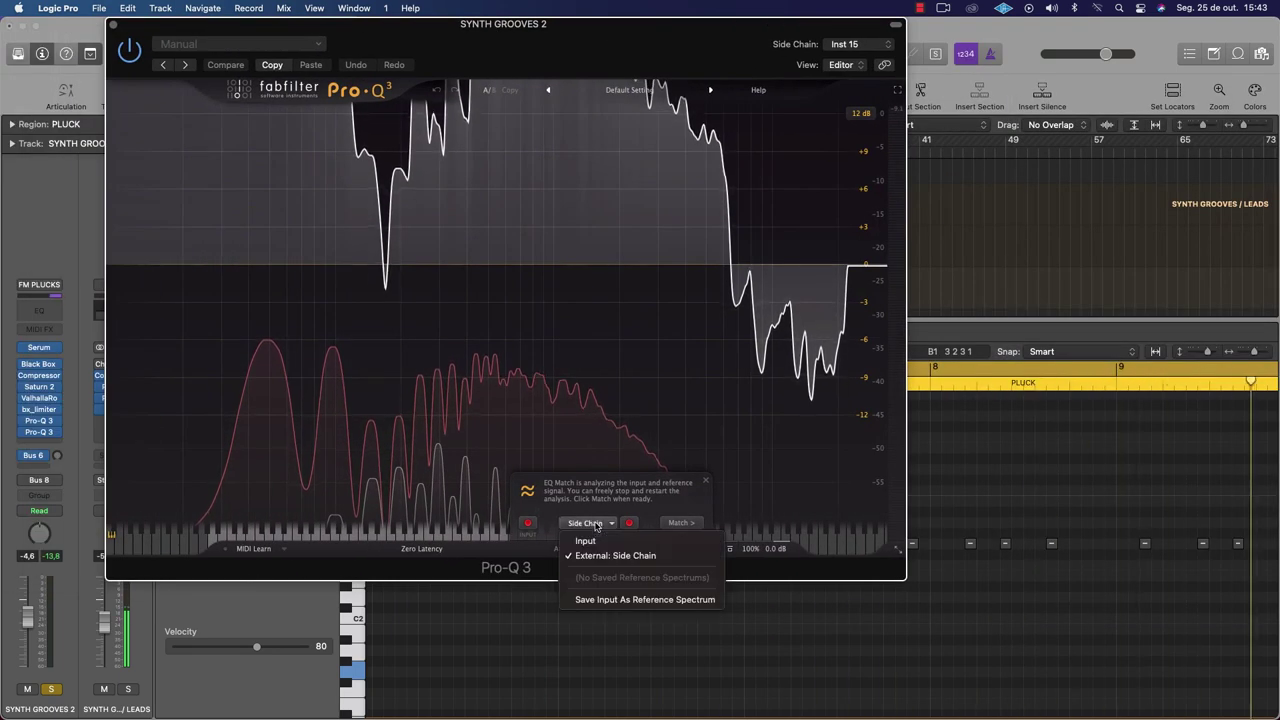
pyautogui.click(682, 530)
pyautogui.click(682, 524)
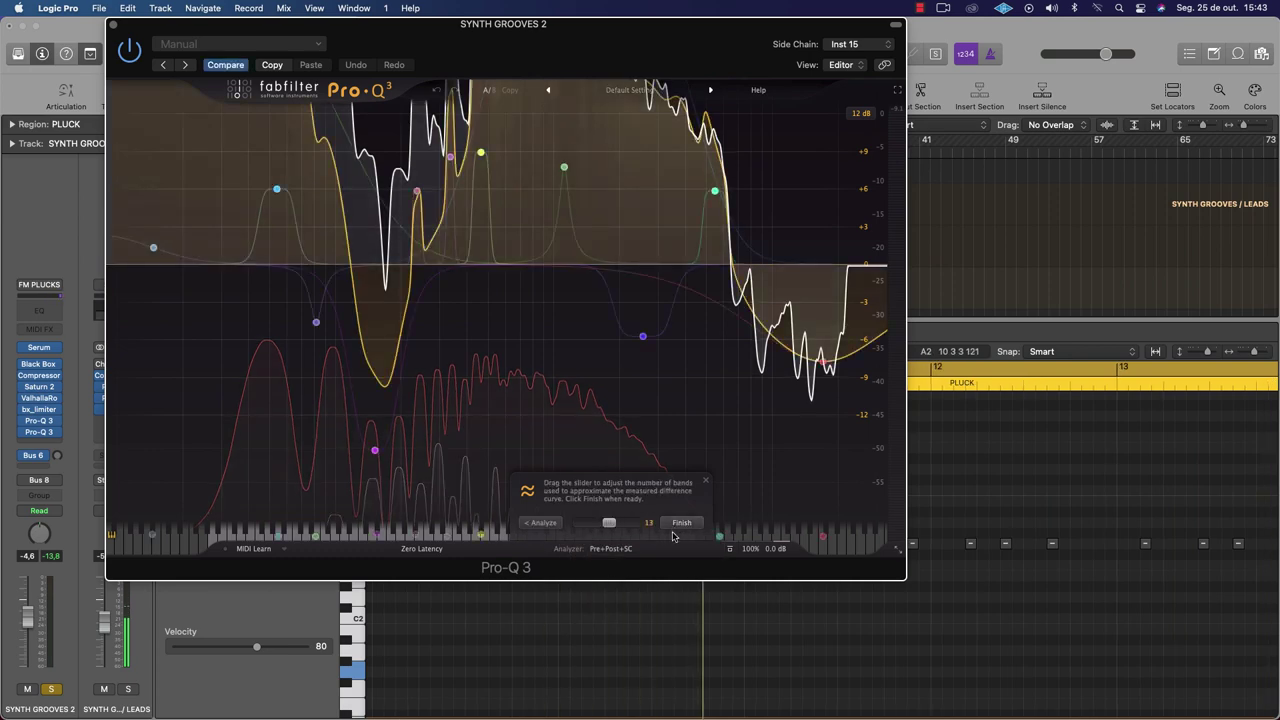
pyautogui.moveTo(610, 524)
pyautogui.mouseDown()
pyautogui.moveTo(577, 528)
pyautogui.moveTo(633, 529)
pyautogui.mouseUp()
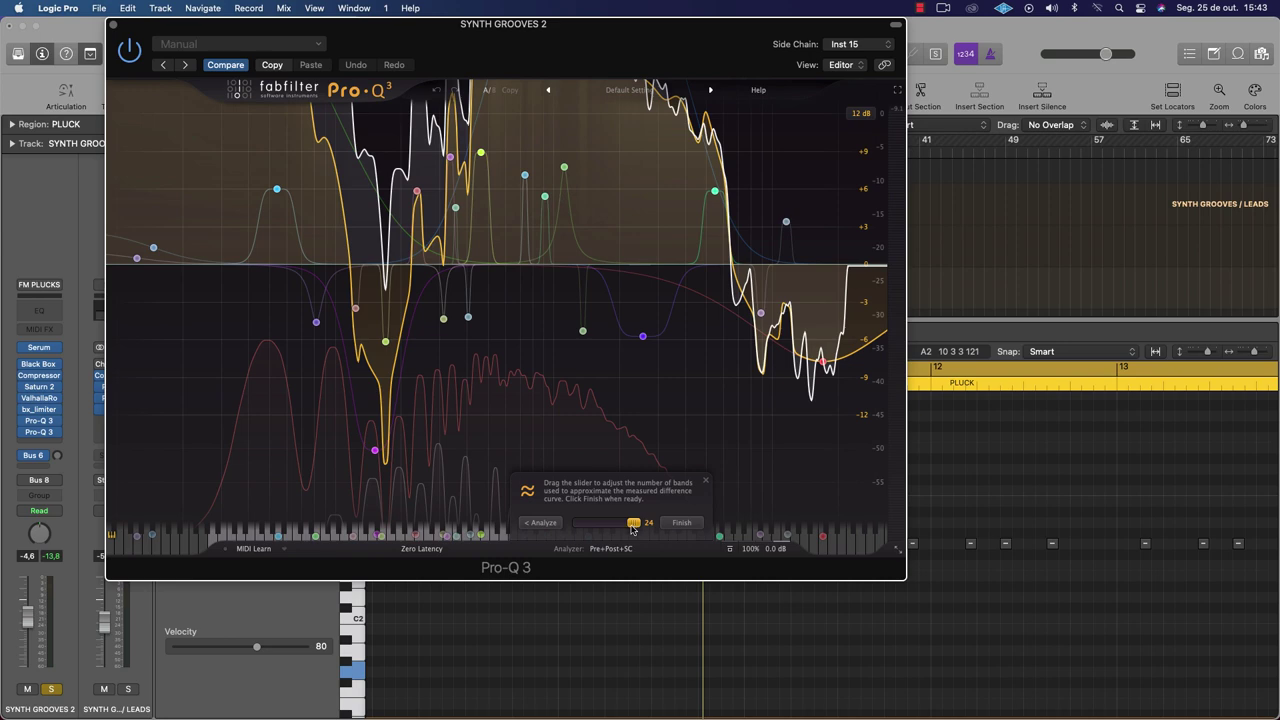
pyautogui.moveTo(632, 530); pyautogui.dragTo(616, 531)
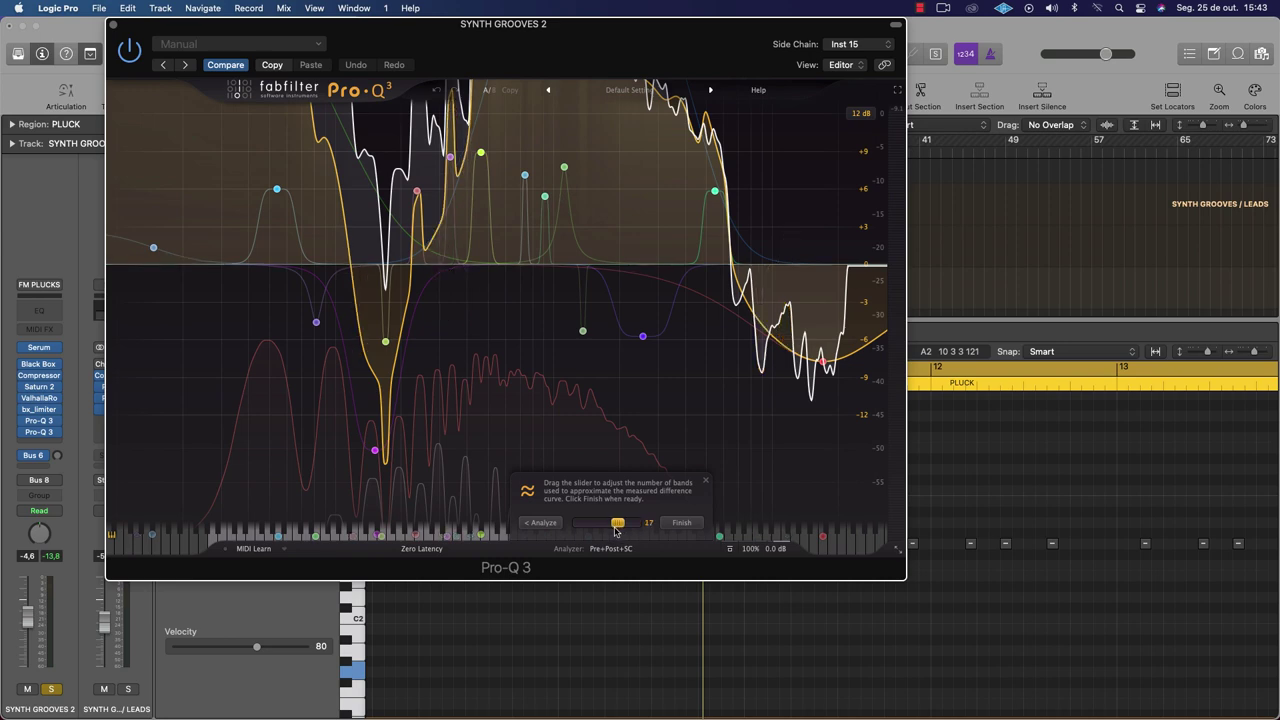
pyautogui.click(684, 524)
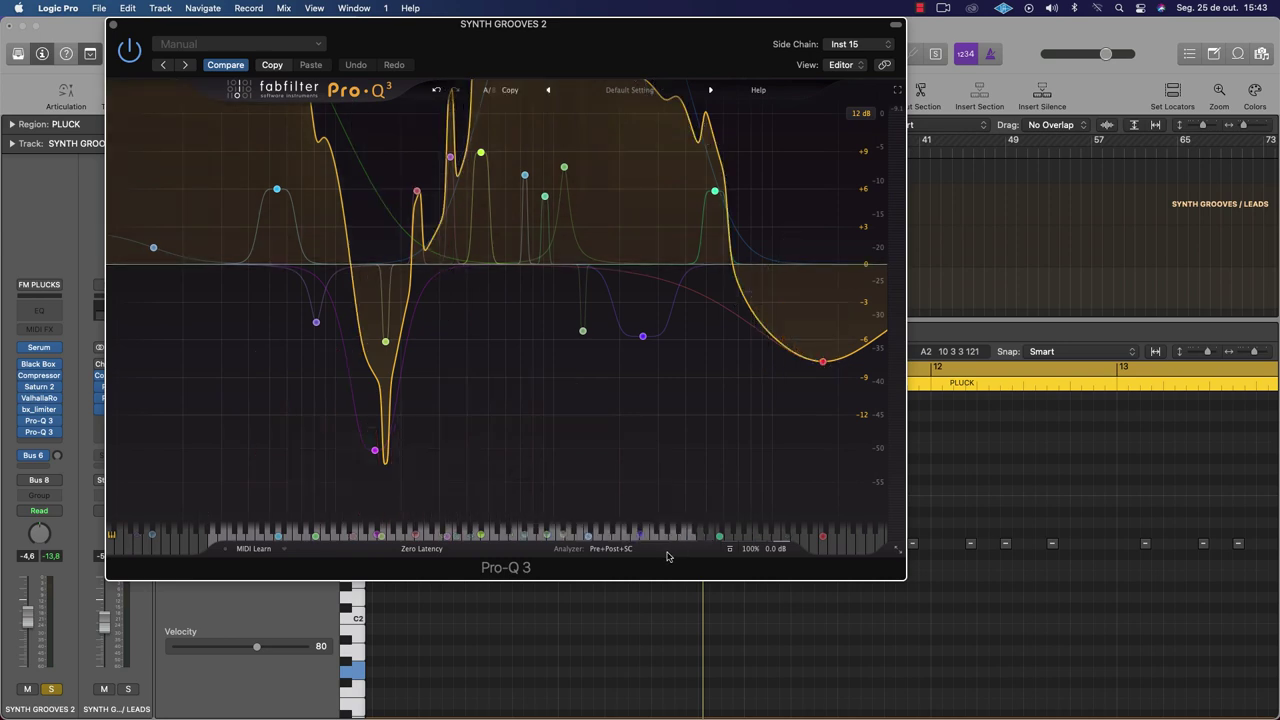
# Unsolo SYNTH GROOVES 1 and play back SYNTH GROOVES 2 with the matched EQ curve
pyautogui.moveTo(340, 28); pyautogui.dragTo(725, 83)
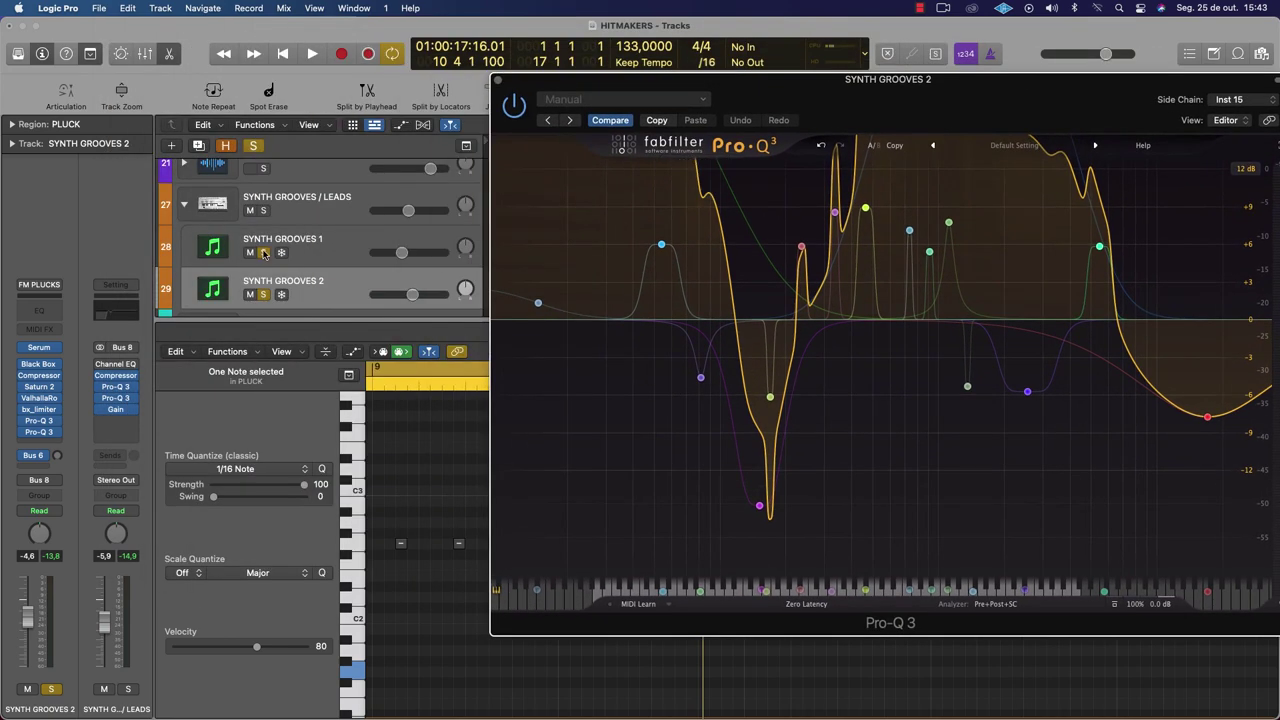
pyautogui.click(264, 252)
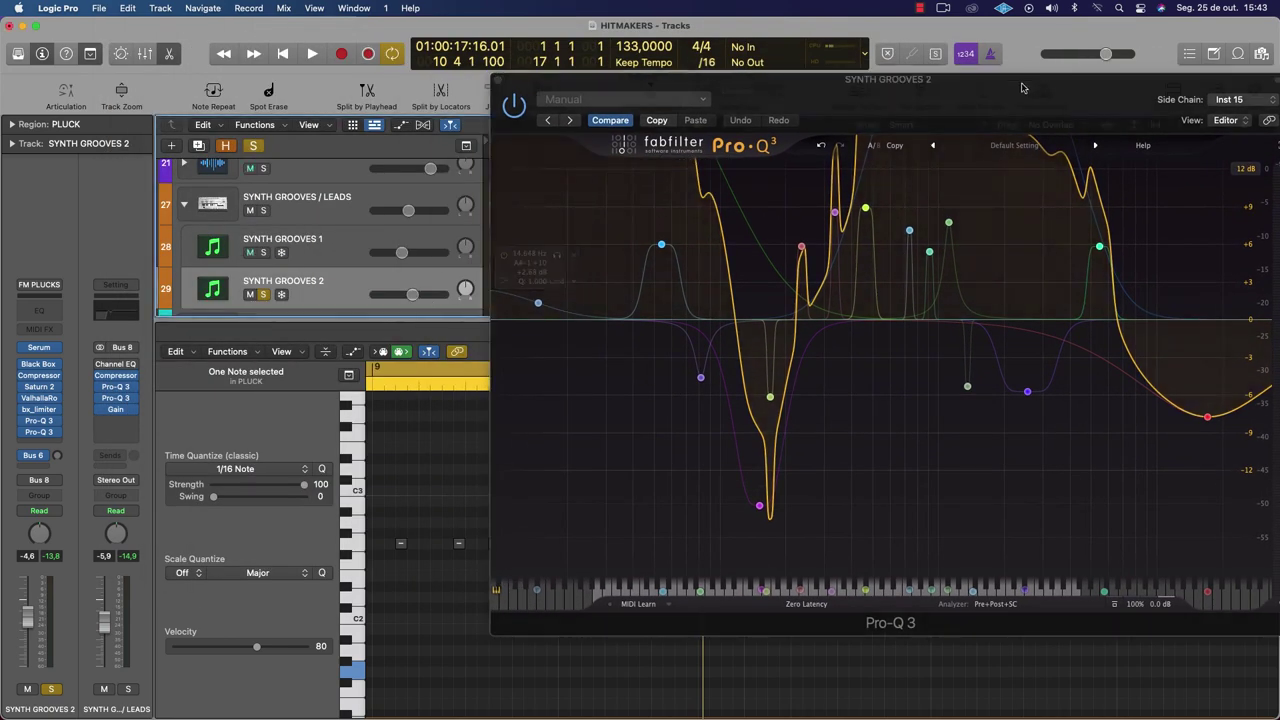
pyautogui.moveTo(1022, 88); pyautogui.dragTo(806, 91)
pyautogui.press('space')
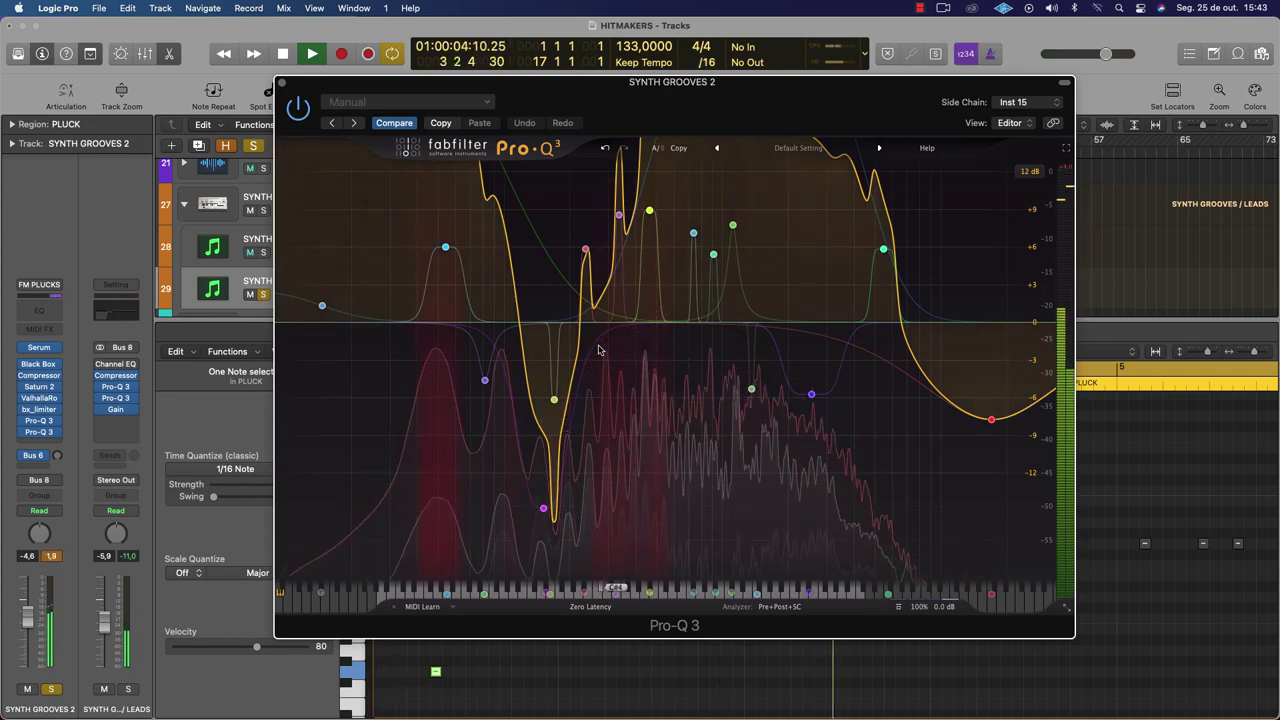
pyautogui.press('space')
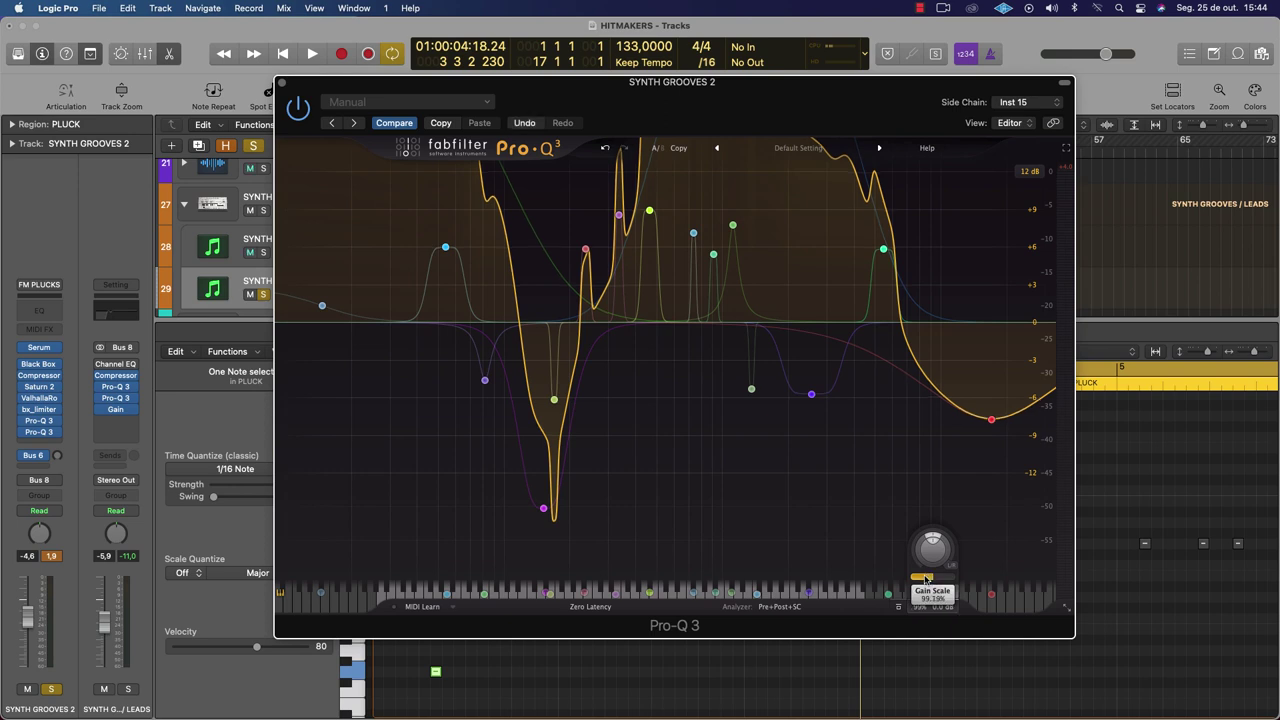
# Reduce the matched EQ's Gain Scale to about 6.7%, and invert the gains of all its bands
pyautogui.moveTo(925, 580); pyautogui.dragTo(783, 577)
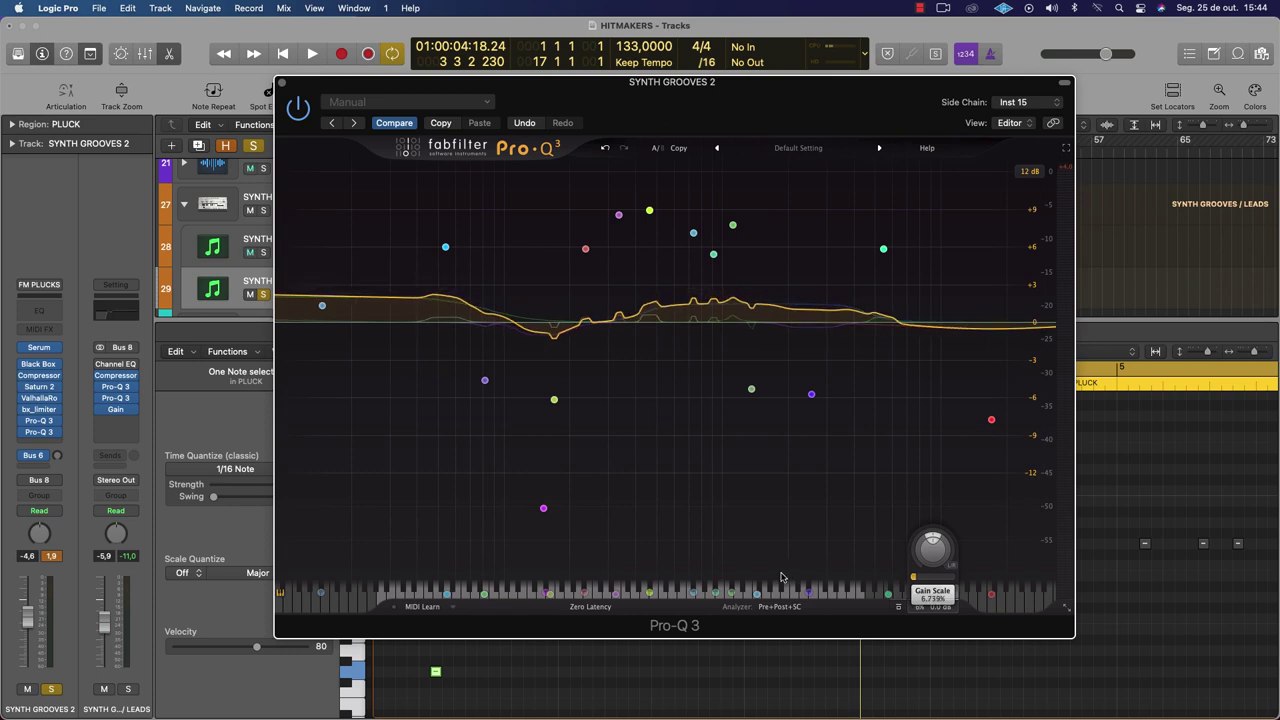
pyautogui.moveTo(712, 445)
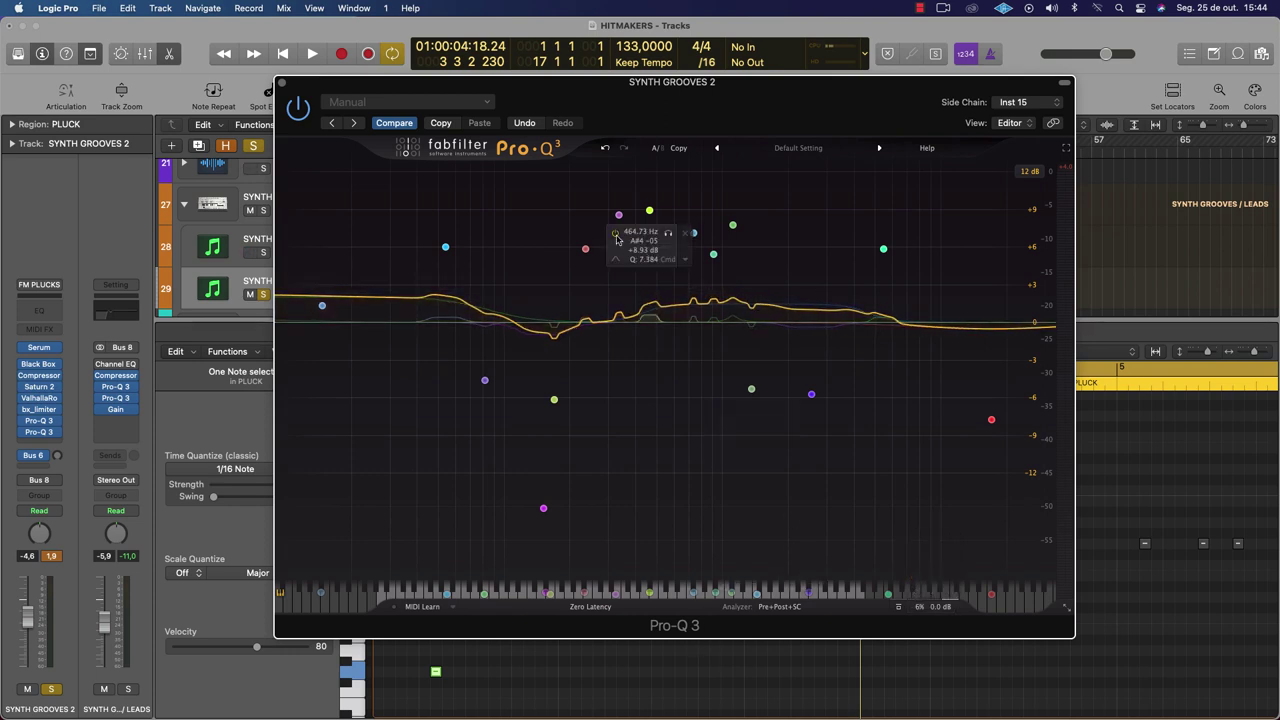
pyautogui.moveTo(278, 158); pyautogui.dragTo(1020, 598)
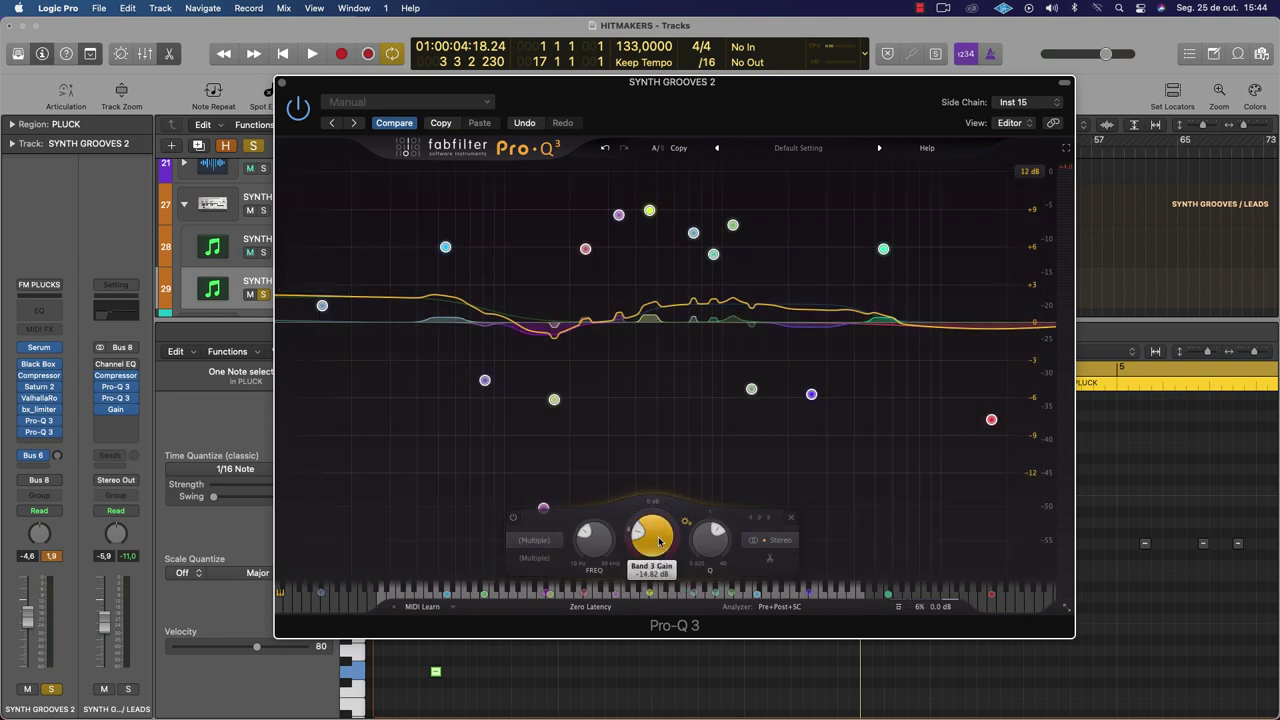
pyautogui.moveTo(657, 541); pyautogui.dragTo(728, 214)
# Audition the inverted EQ curve on SYNTH GROOVES 2 and raise its Gain Scale to 18%
pyautogui.press('space')
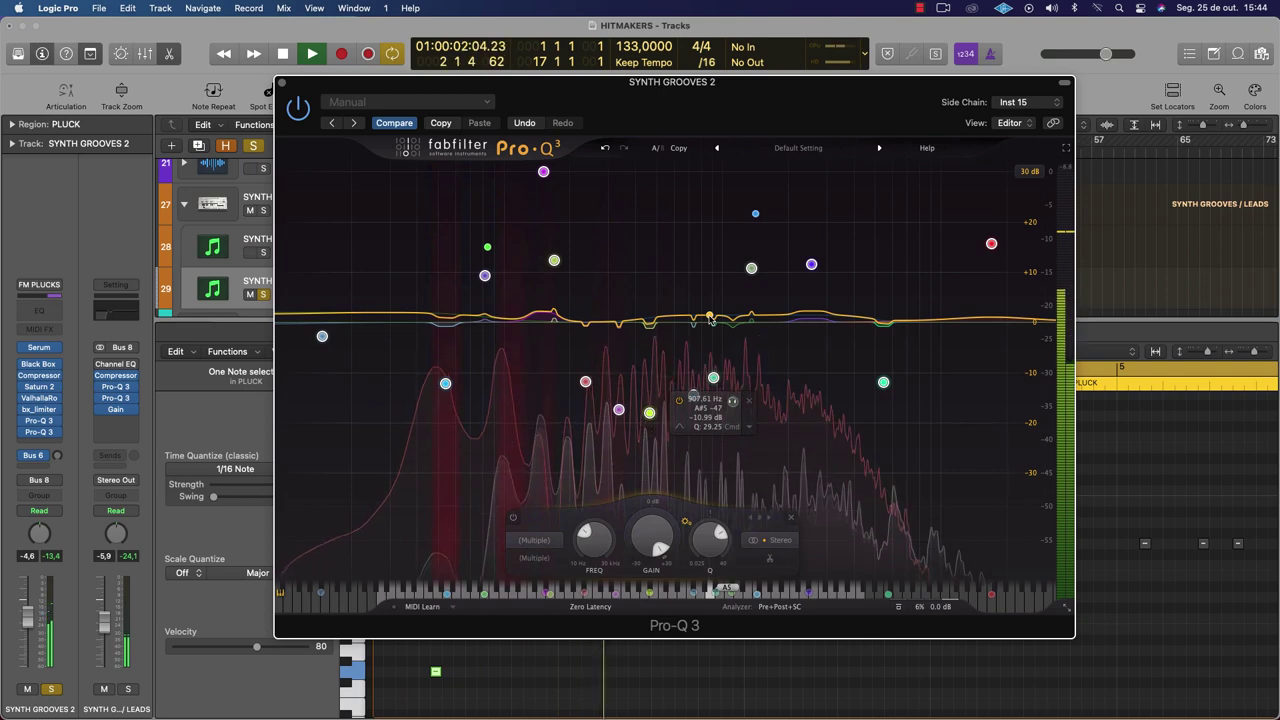
pyautogui.moveTo(680, 524); pyautogui.dragTo(673, 466)
pyautogui.press('space')
pyautogui.press('space')
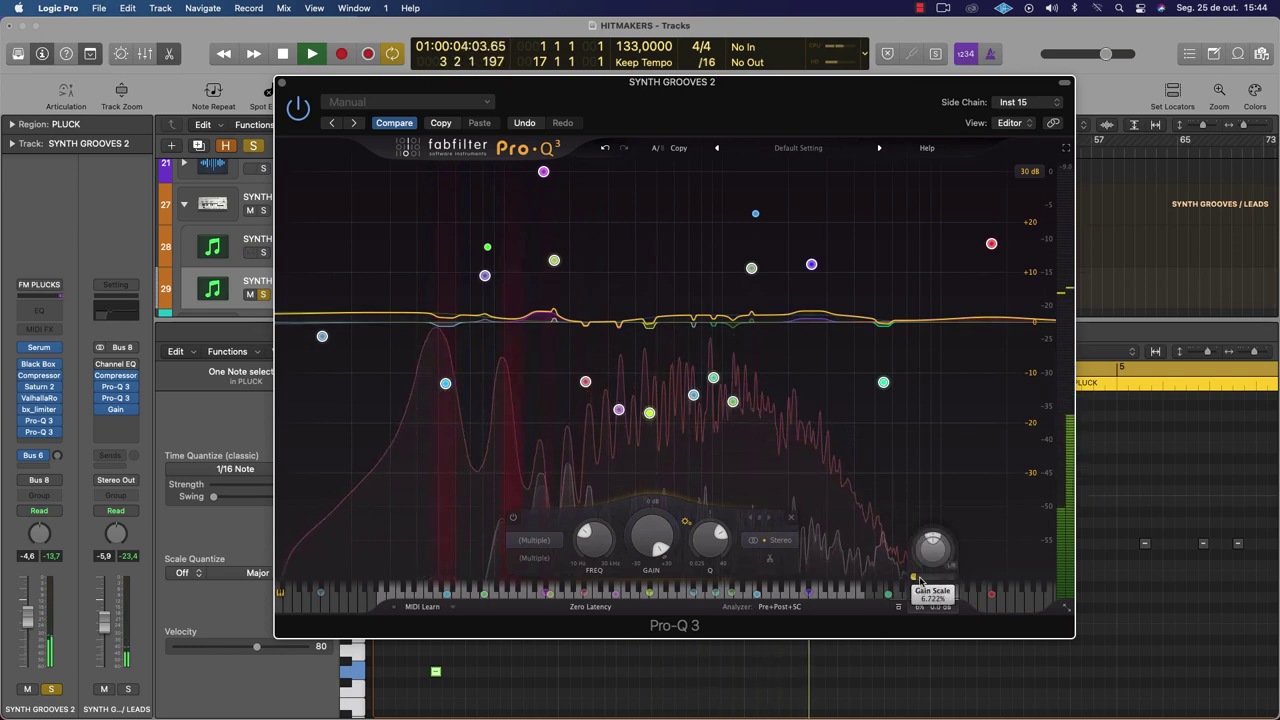
pyautogui.moveTo(921, 580)
pyautogui.mouseDown()
pyautogui.moveTo(966, 578)
pyautogui.moveTo(930, 586)
pyautogui.mouseUp()
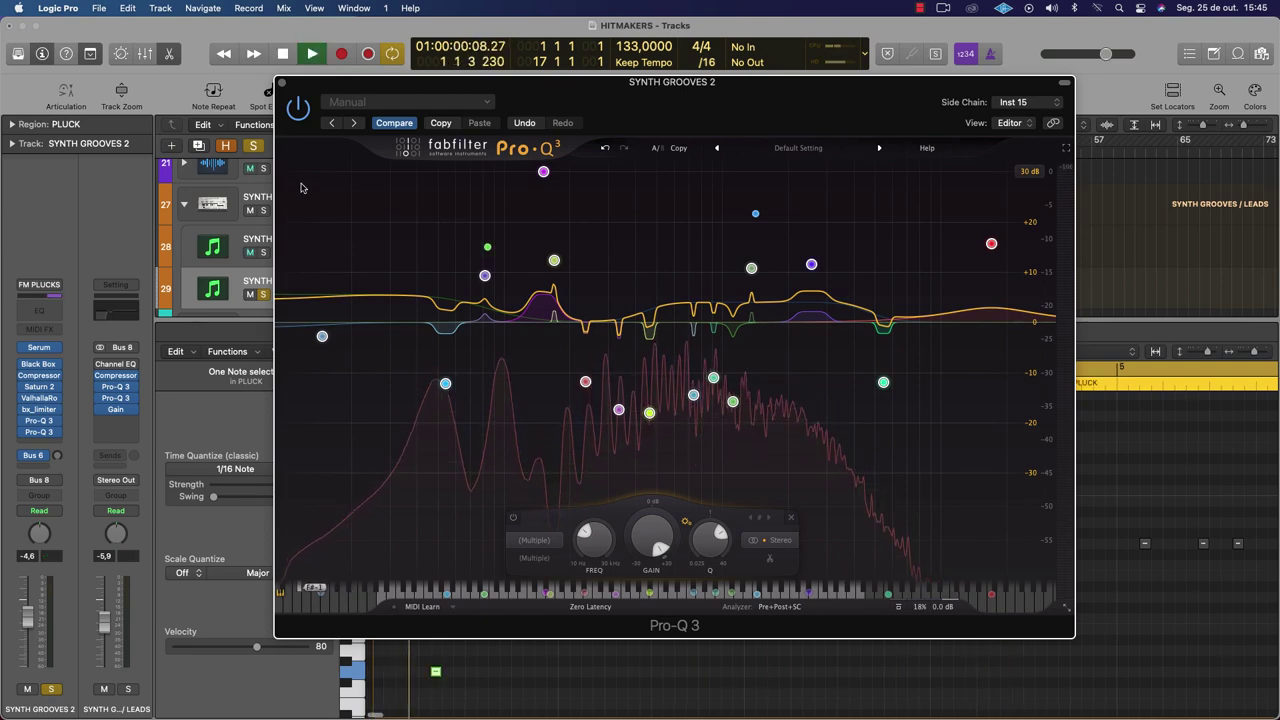
pyautogui.press('space')
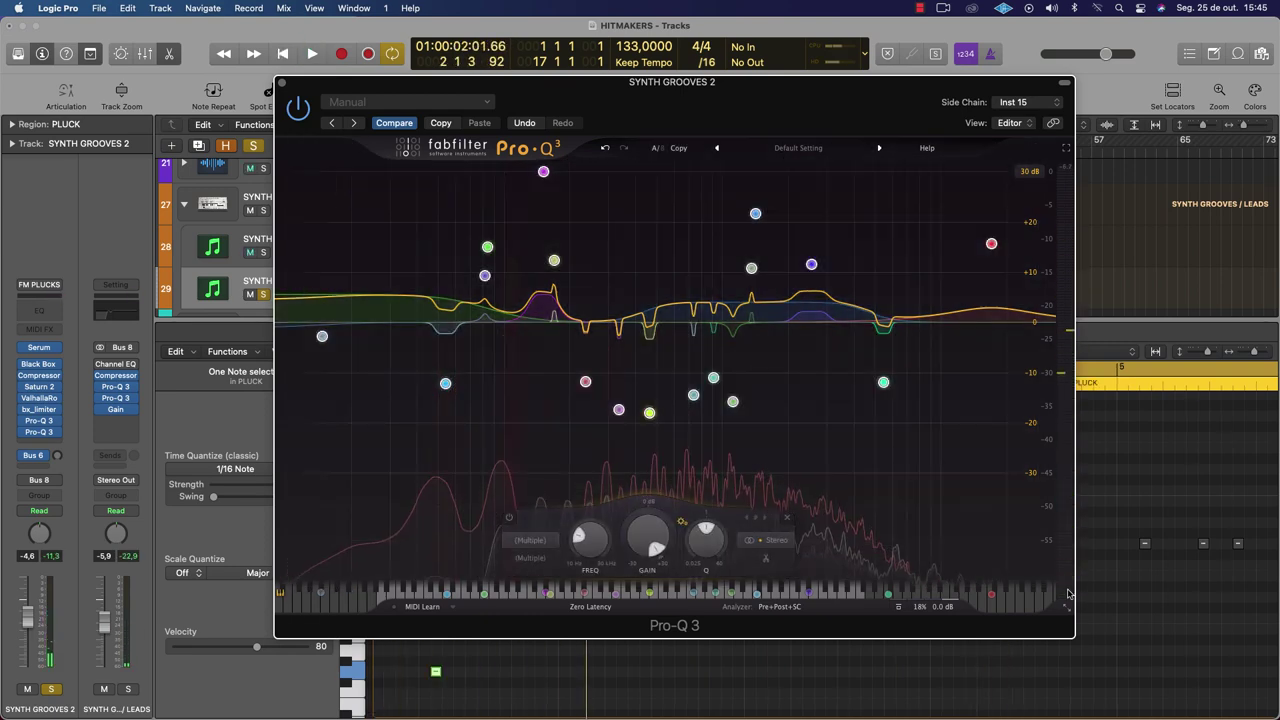
# Shift all selected EQ bands up in frequency together, placing the 151.50 Hz band at about 233 Hz
pyautogui.moveTo(487, 248)
pyautogui.moveTo(539, 188)
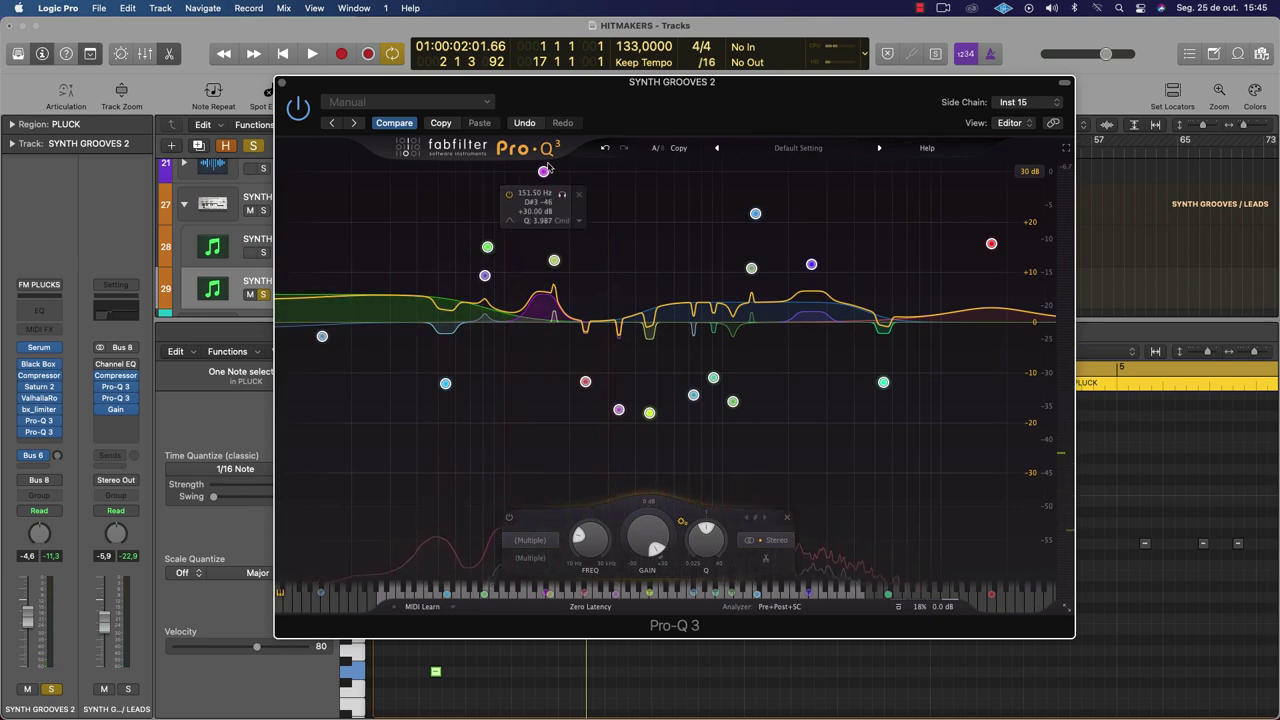
pyautogui.moveTo(539, 188); pyautogui.dragTo(586, 5)
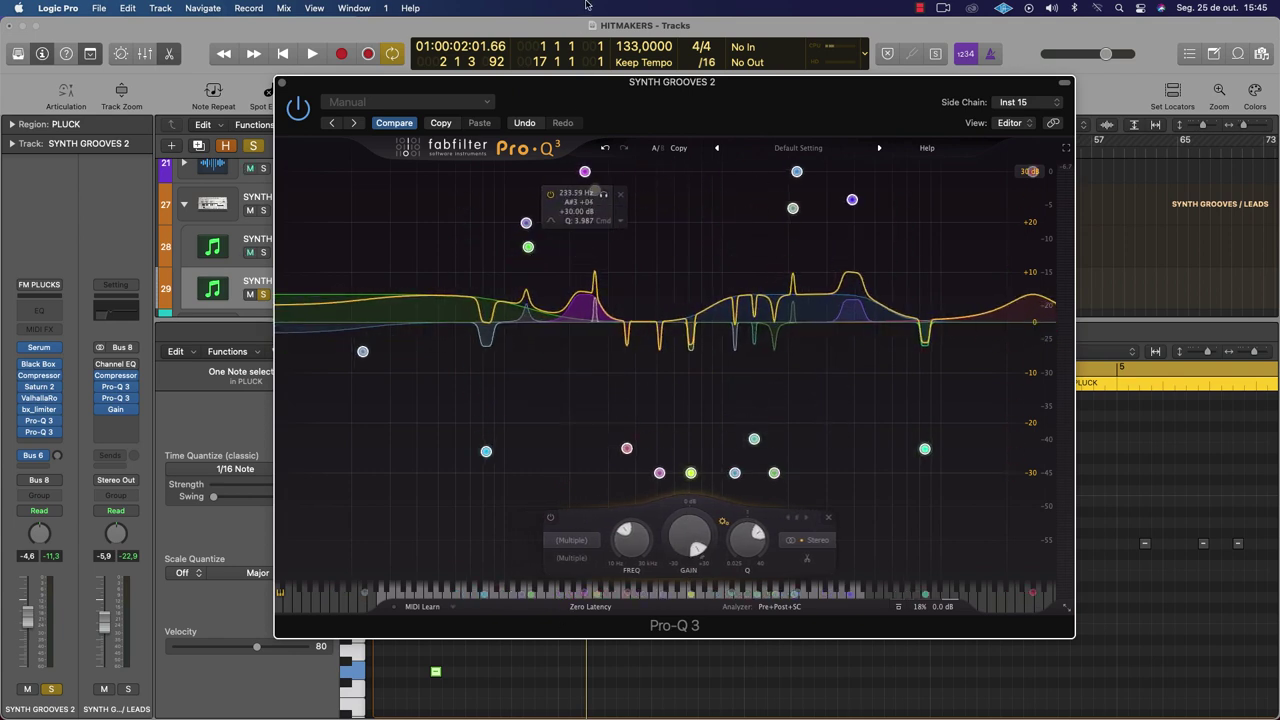
# Remove the last Pro-Q 3 from the SYNTH GROOVES 2 channel and insert a fresh stereo Pro-Q 3 in its place
pyautogui.click(55, 438)
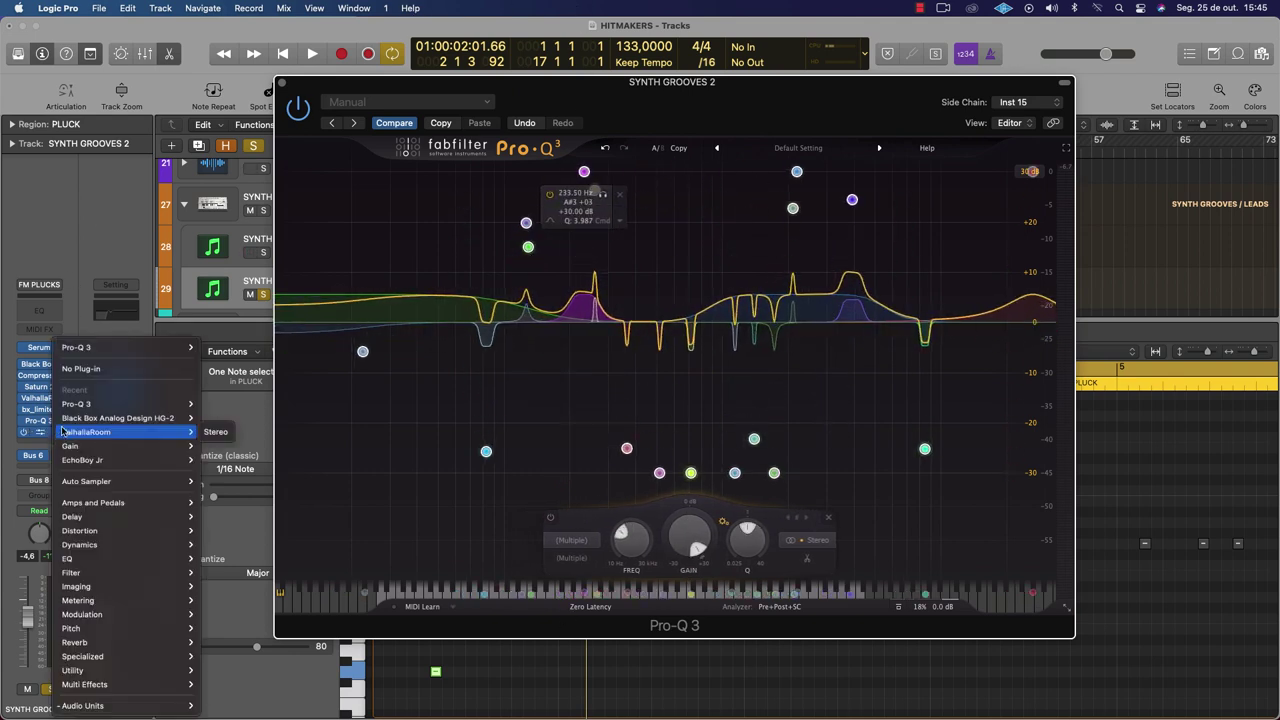
pyautogui.click(86, 369)
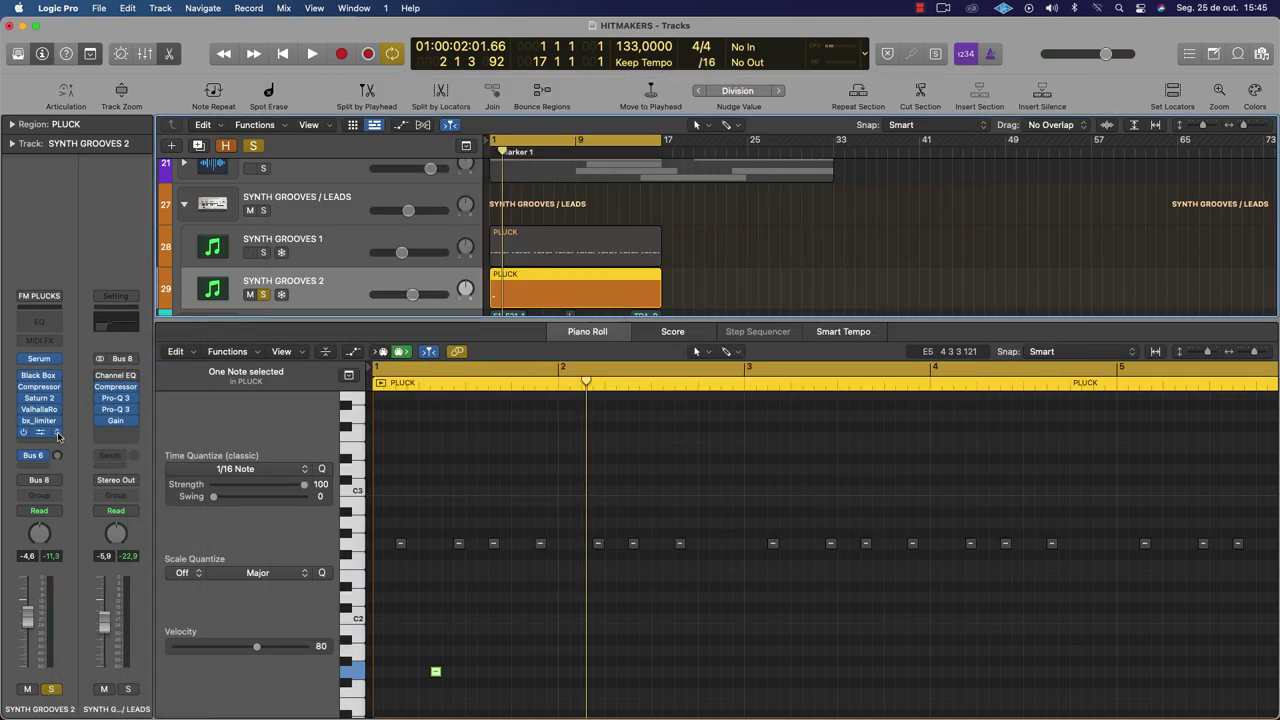
pyautogui.click(45, 438)
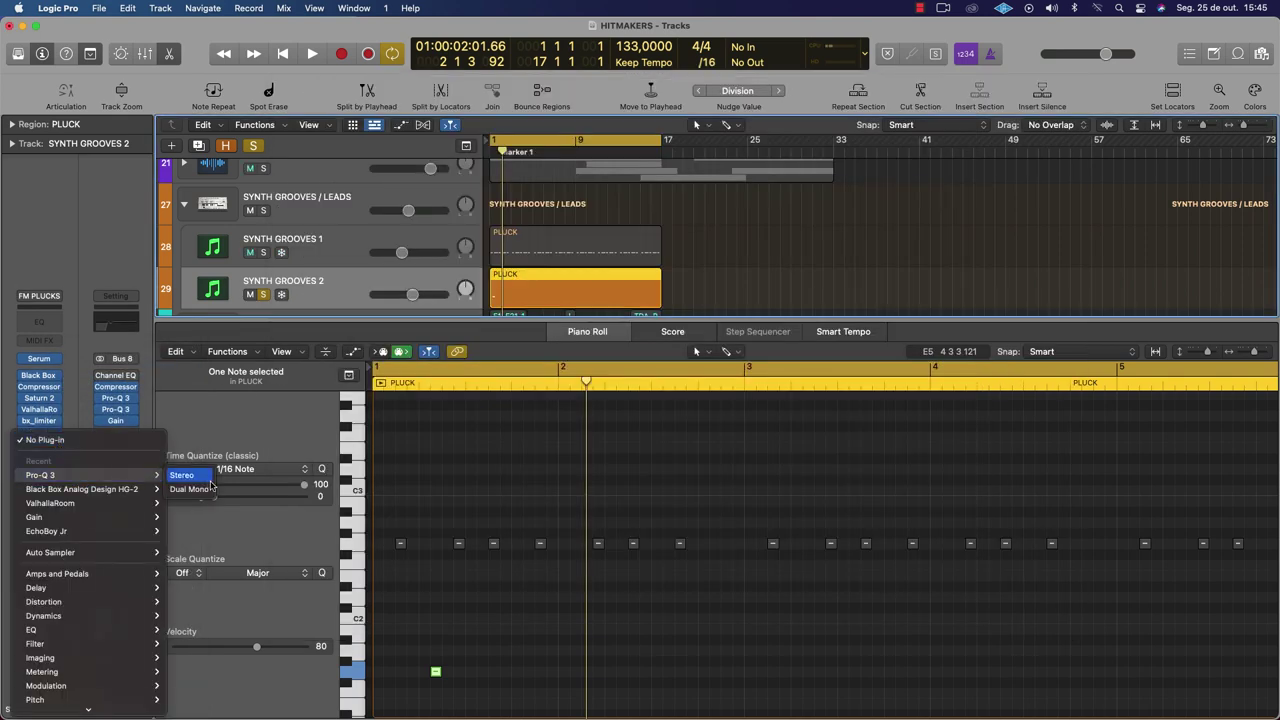
pyautogui.click(205, 477)
pyautogui.moveTo(846, 203); pyautogui.dragTo(813, 133)
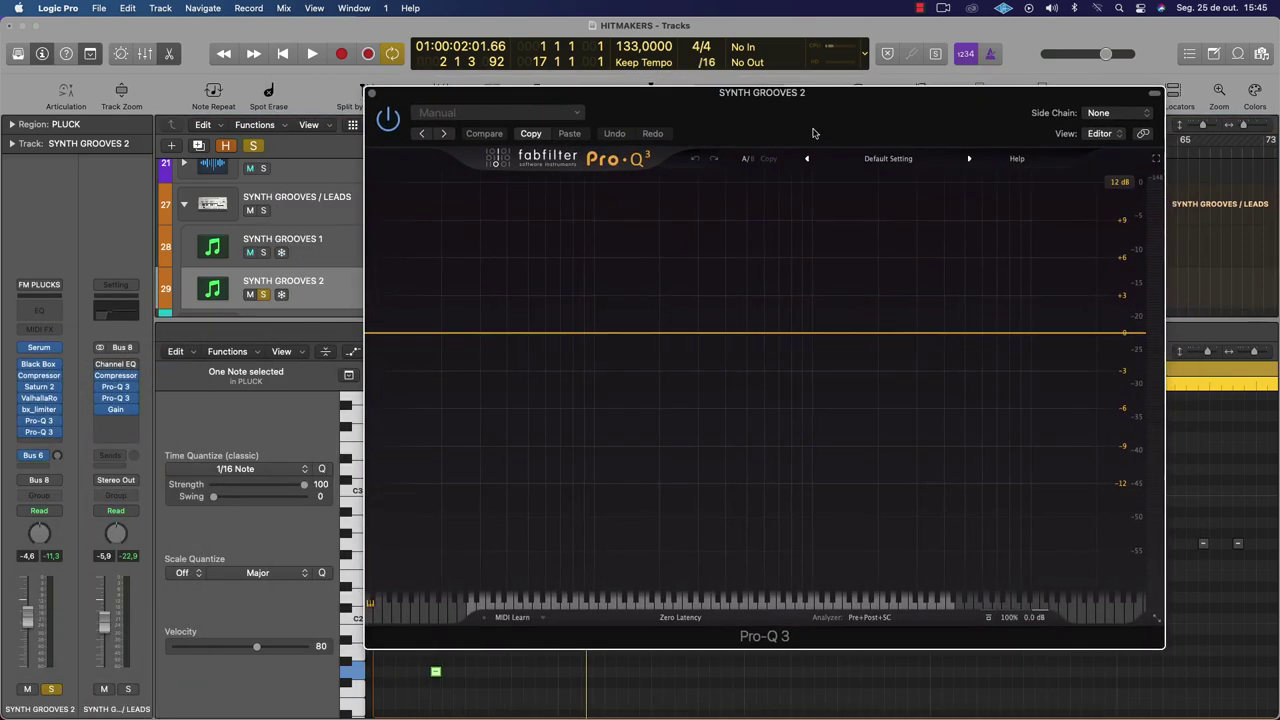
# Set the new Pro-Q 3's side chain to SYNTH GROOVES 1 (Inst 15) and play the project
pyautogui.click(1098, 113)
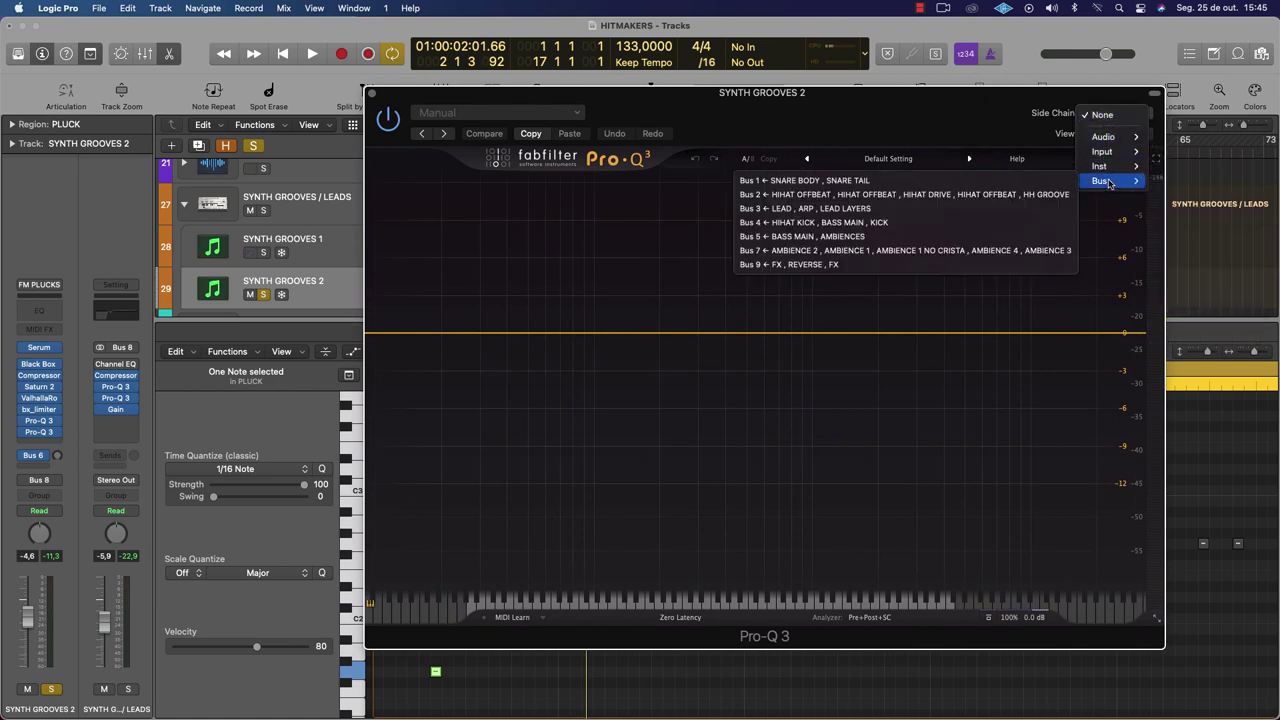
pyautogui.moveTo(1125, 170)
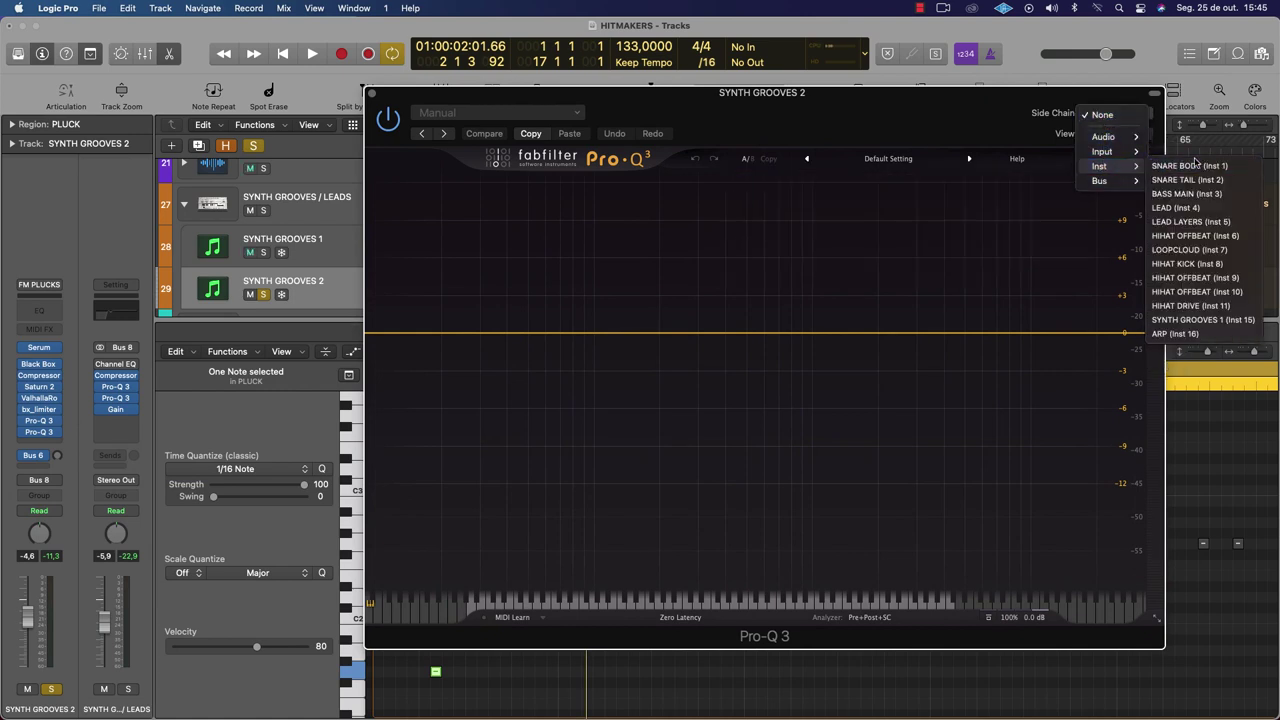
pyautogui.click(1194, 320)
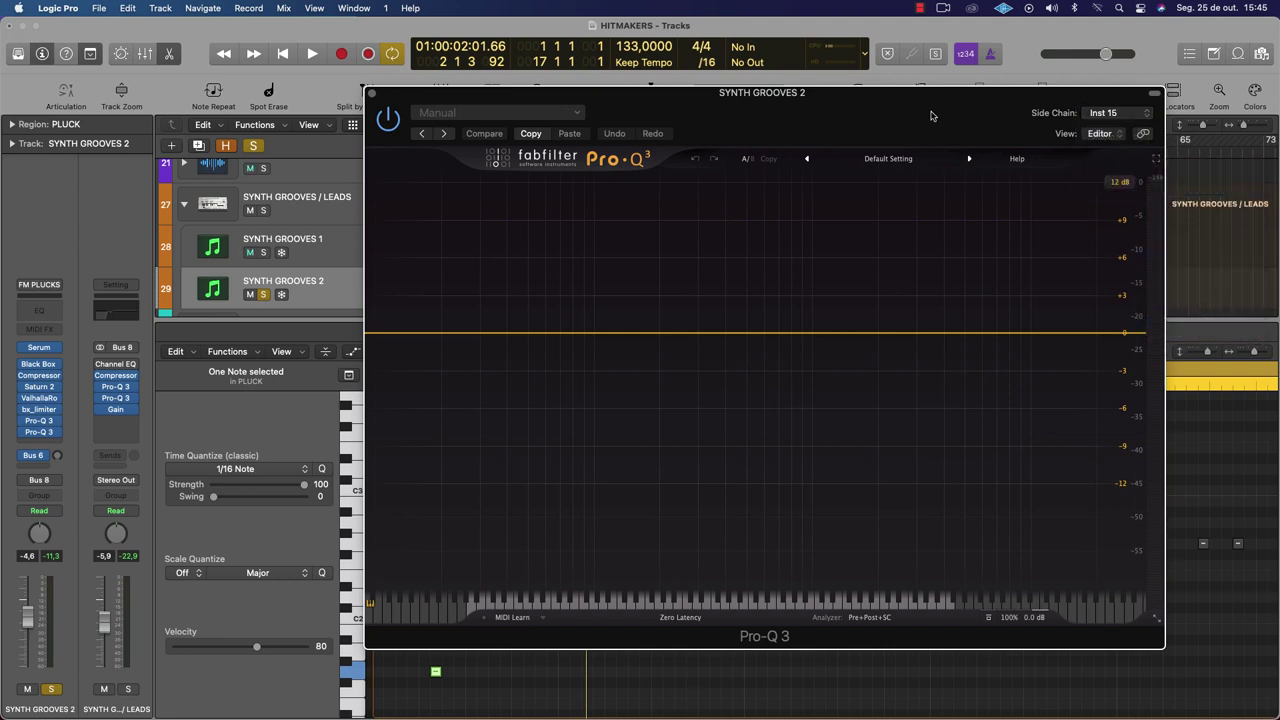
pyautogui.moveTo(930, 116); pyautogui.dragTo(925, 108)
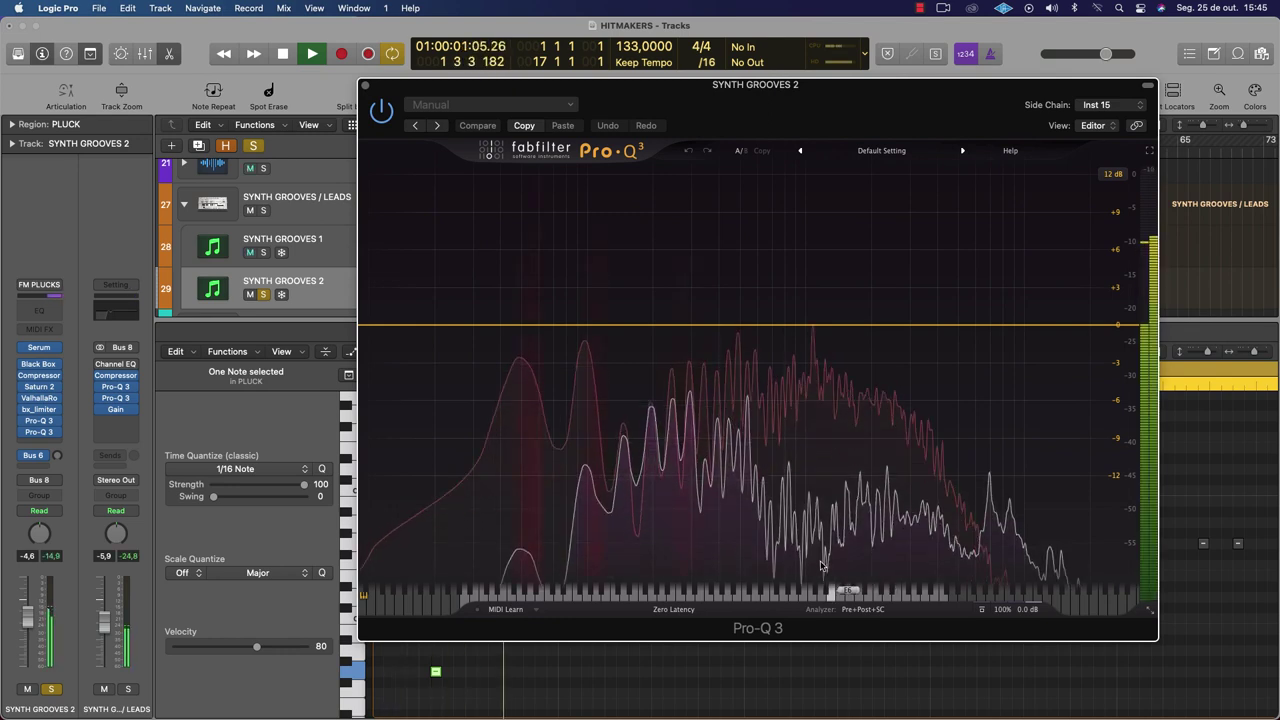
# Audition the project and add a bell band at about 105 Hz with a Q of about 5.6
pyautogui.press('space')
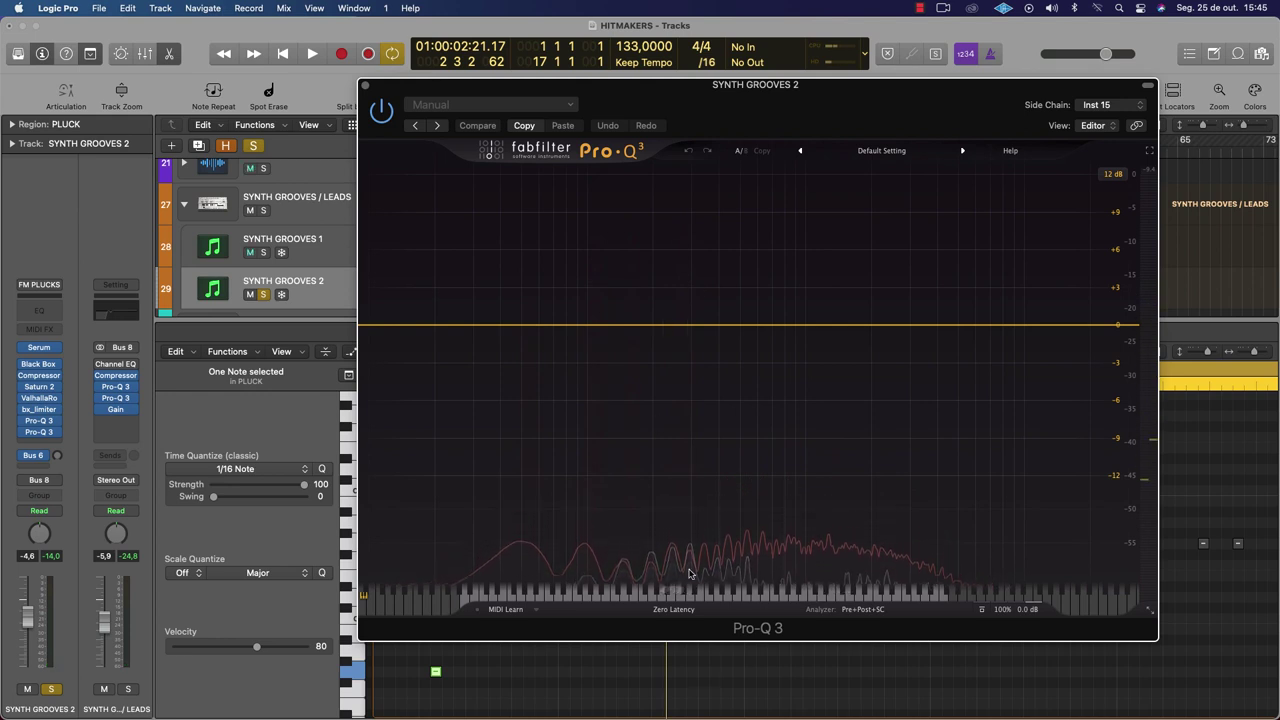
pyautogui.press('space')
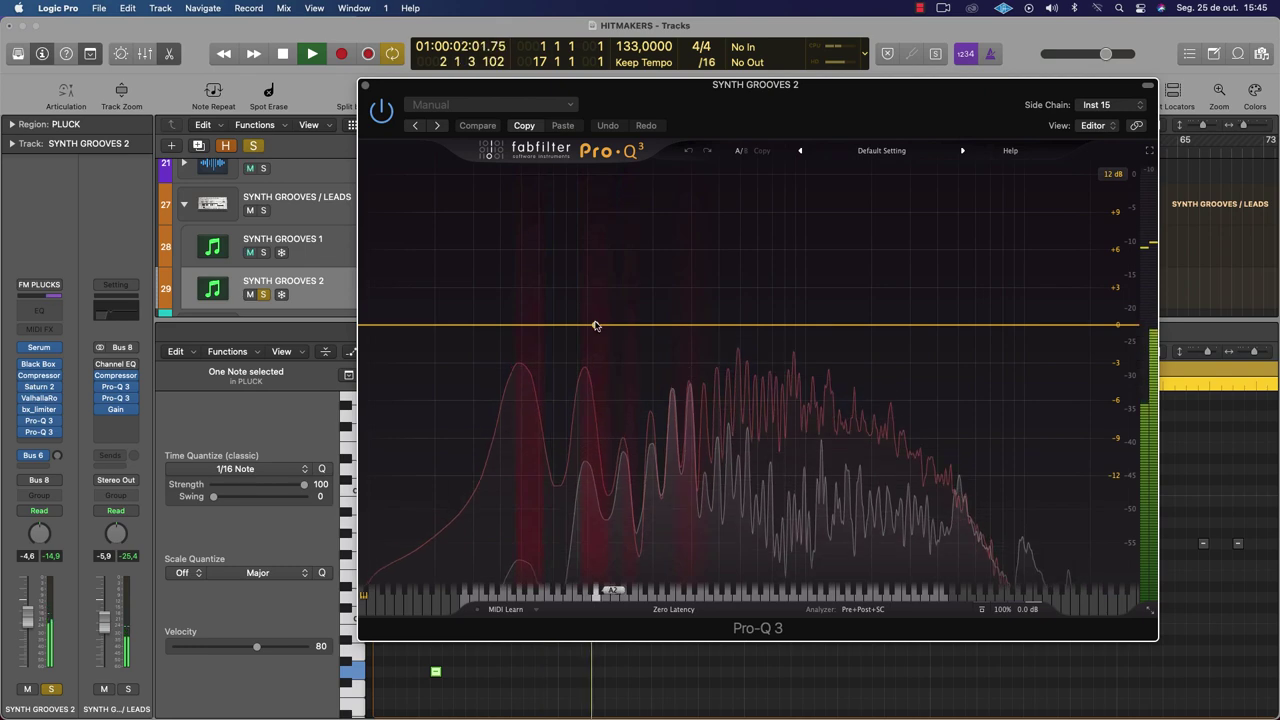
pyautogui.moveTo(594, 326)
pyautogui.mouseDown()
pyautogui.moveTo(594, 374)
pyautogui.moveTo(592, 325)
pyautogui.mouseUp()
pyautogui.scroll(5, 594, 374)
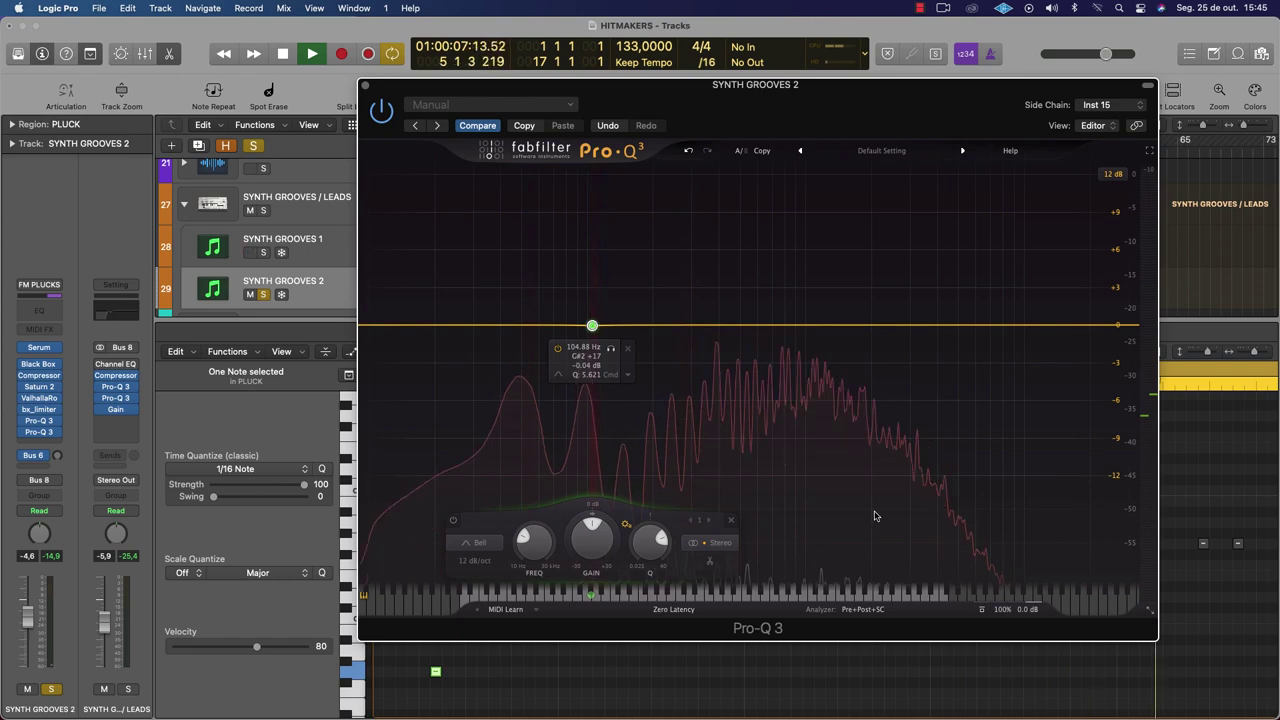
# Try an EQ Match using External: Side Chain as the reference, analyzing during playback and generating the matched bands
pyautogui.press('space')
pyautogui.click(859, 609)
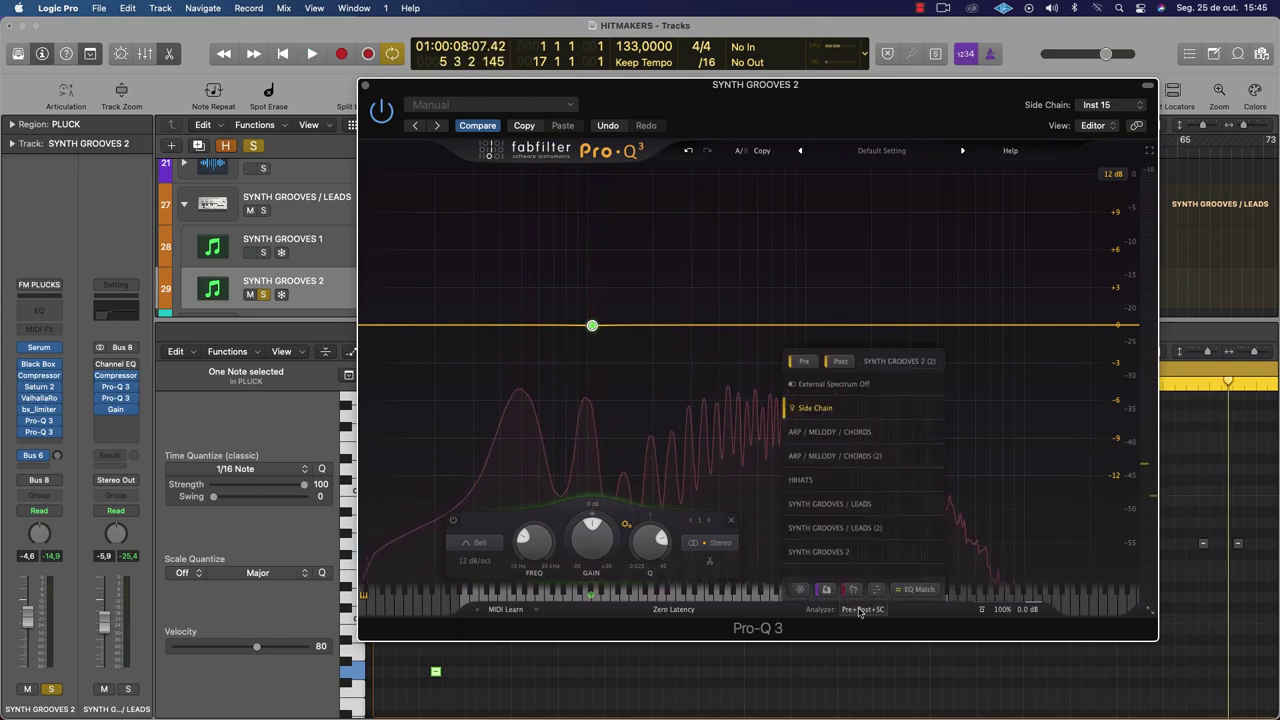
pyautogui.click(920, 590)
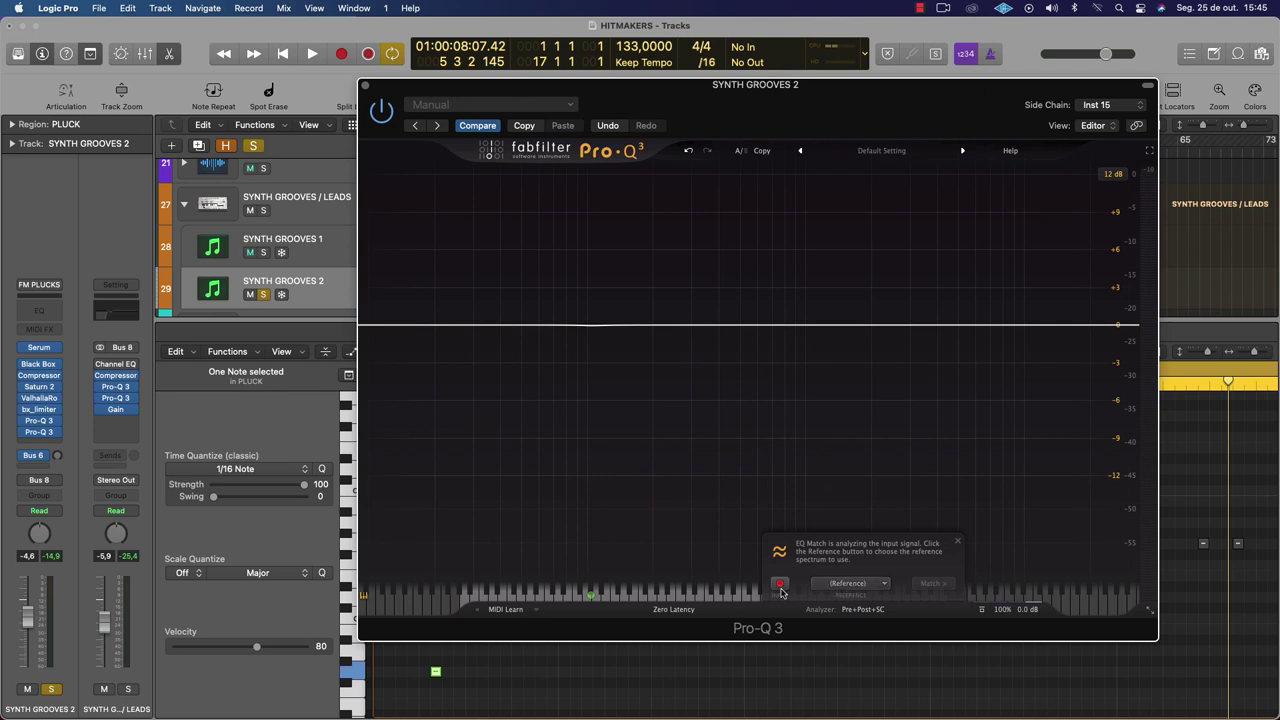
pyautogui.click(846, 583)
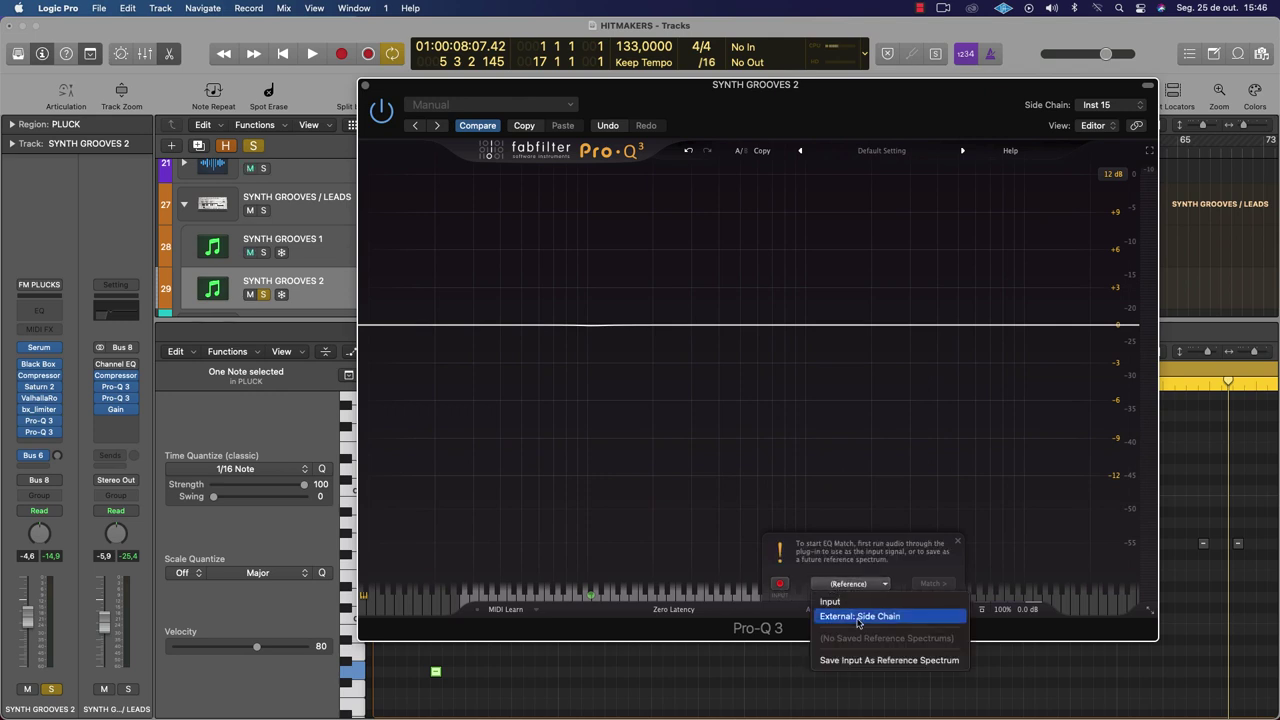
pyautogui.click(858, 617)
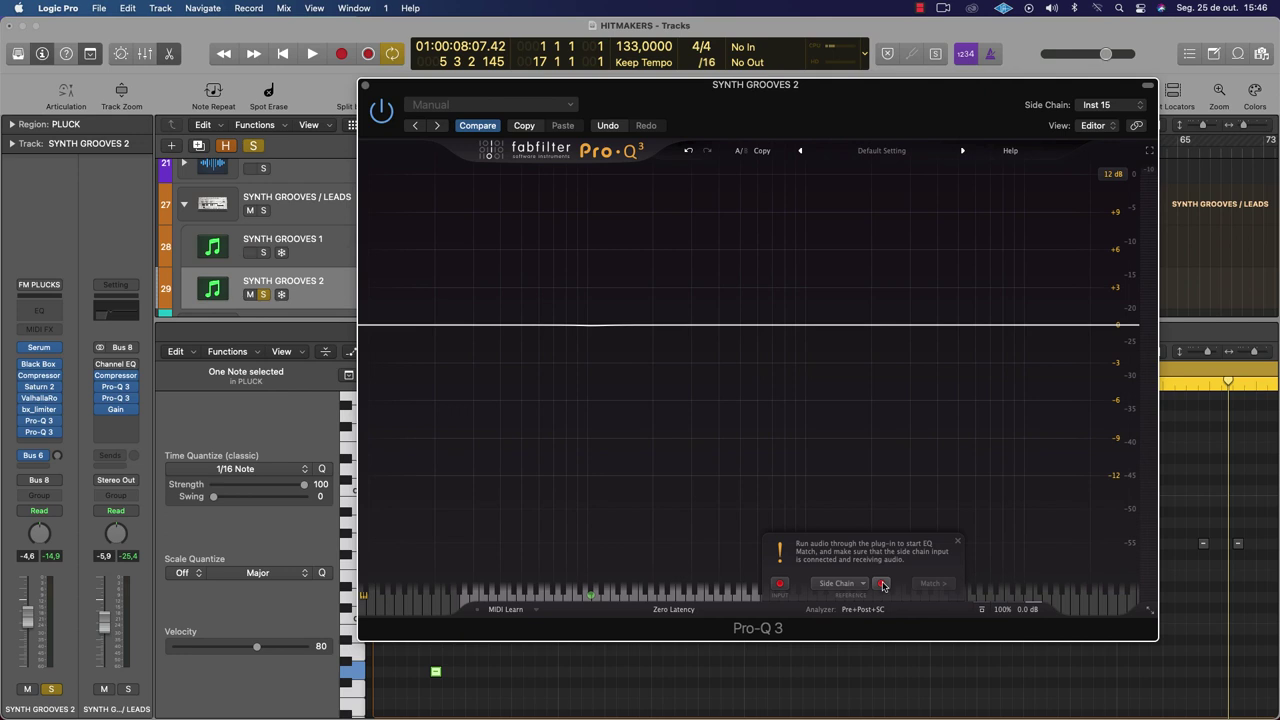
pyautogui.click(880, 584)
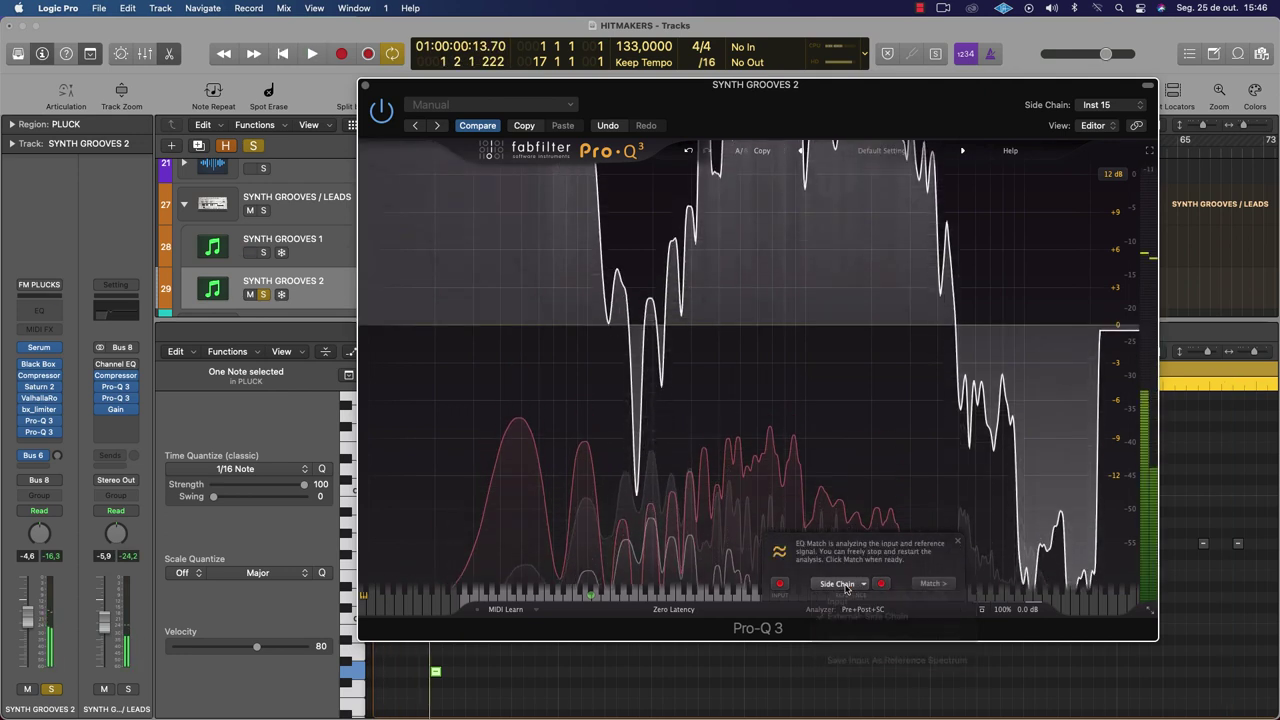
pyautogui.press('space')
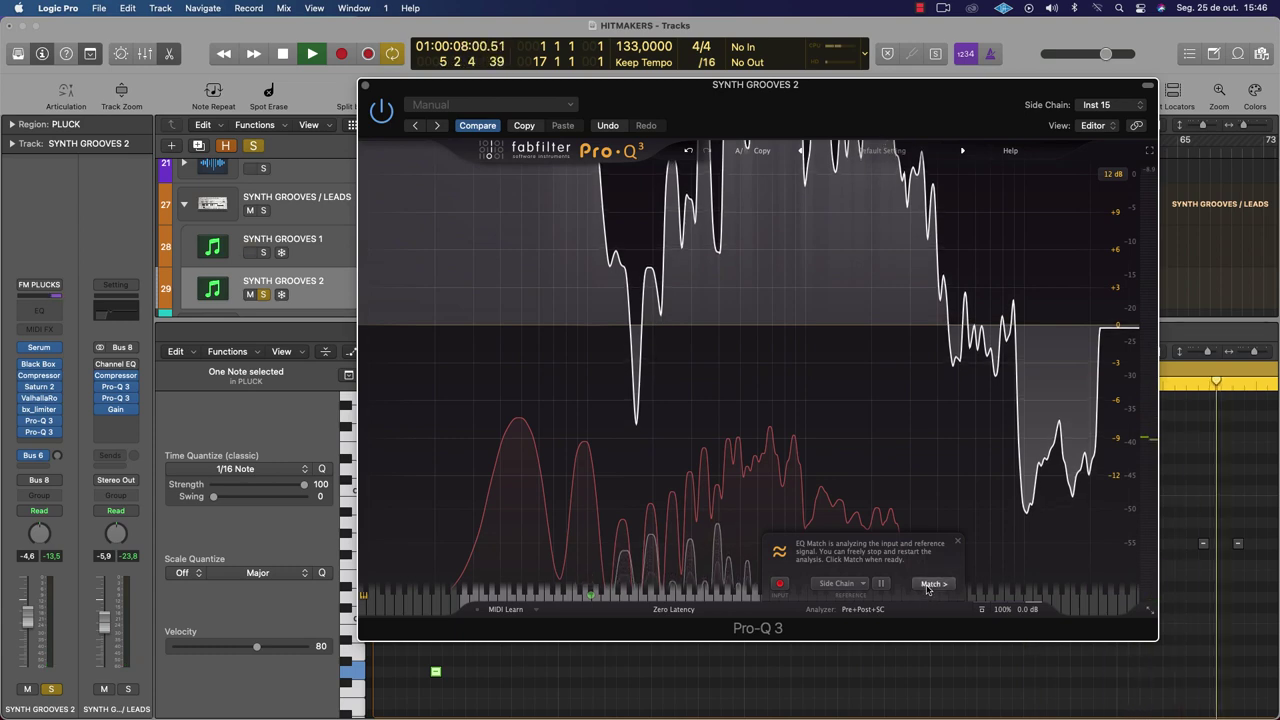
pyautogui.click(927, 587)
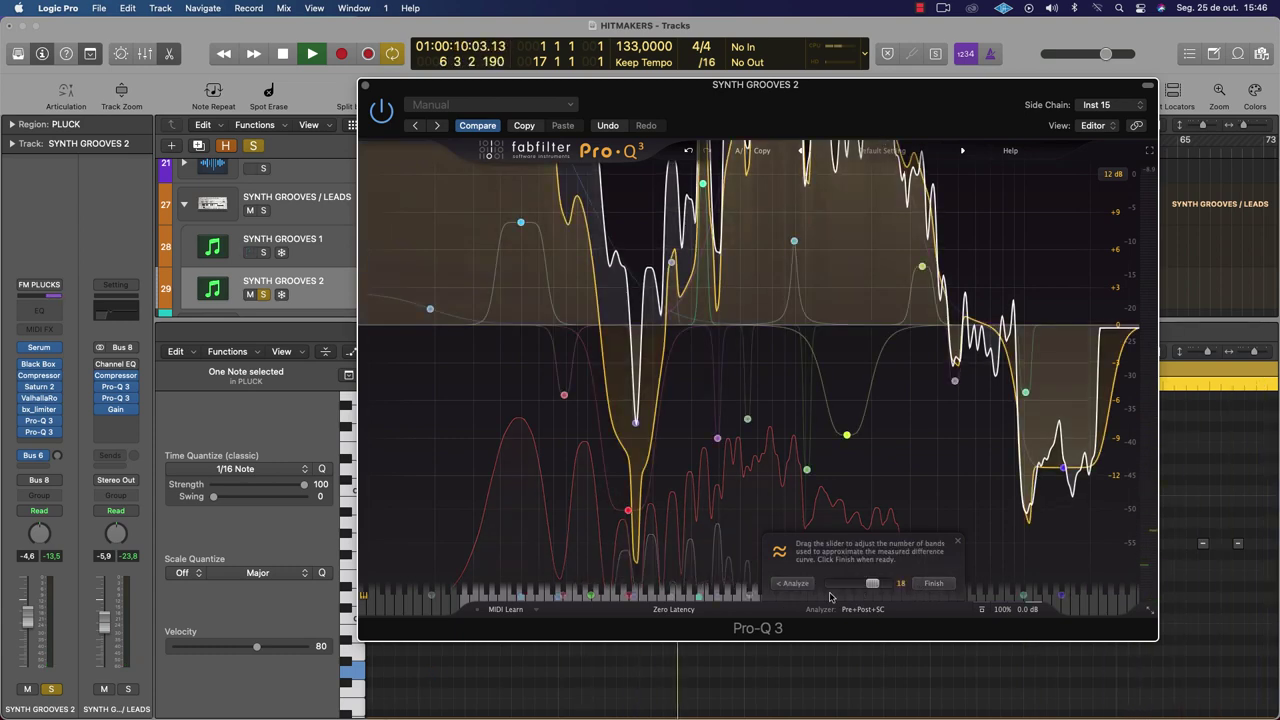
# Return to the EQ Match analysis, stop playback, and finish the match with 0 bands
pyautogui.click(795, 583)
pyautogui.click(849, 594)
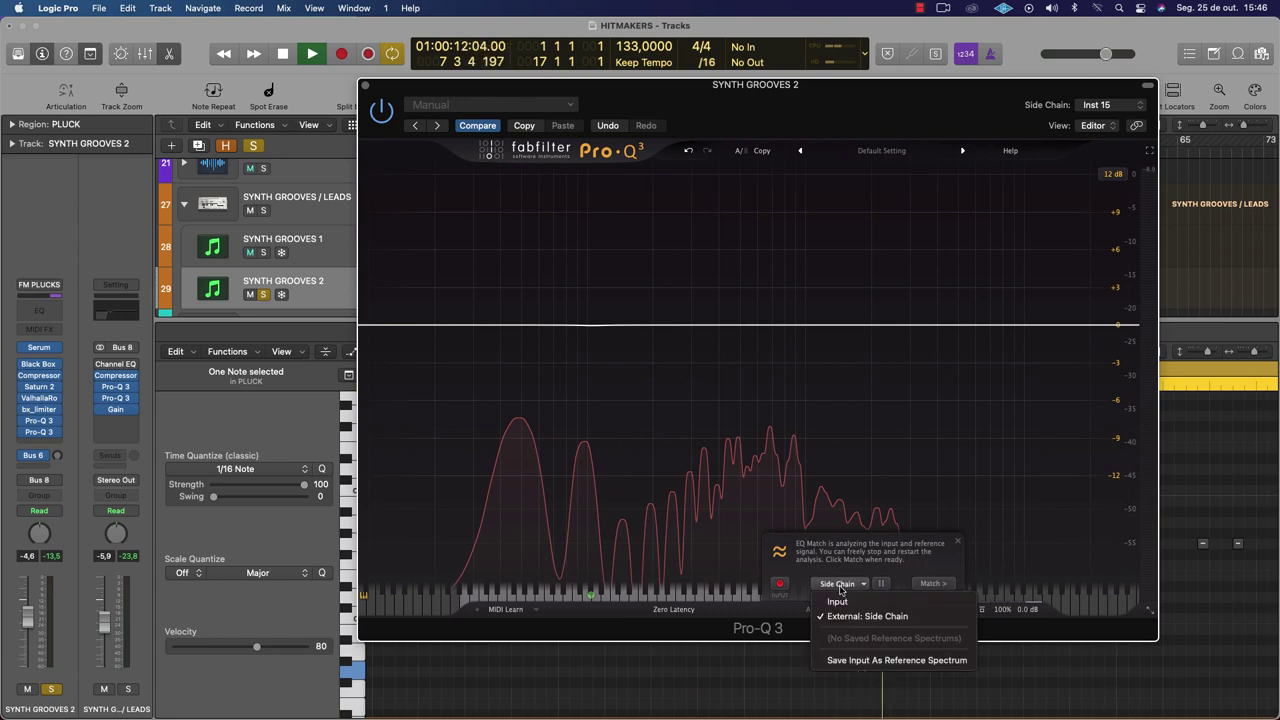
pyautogui.click(903, 606)
pyautogui.press('space')
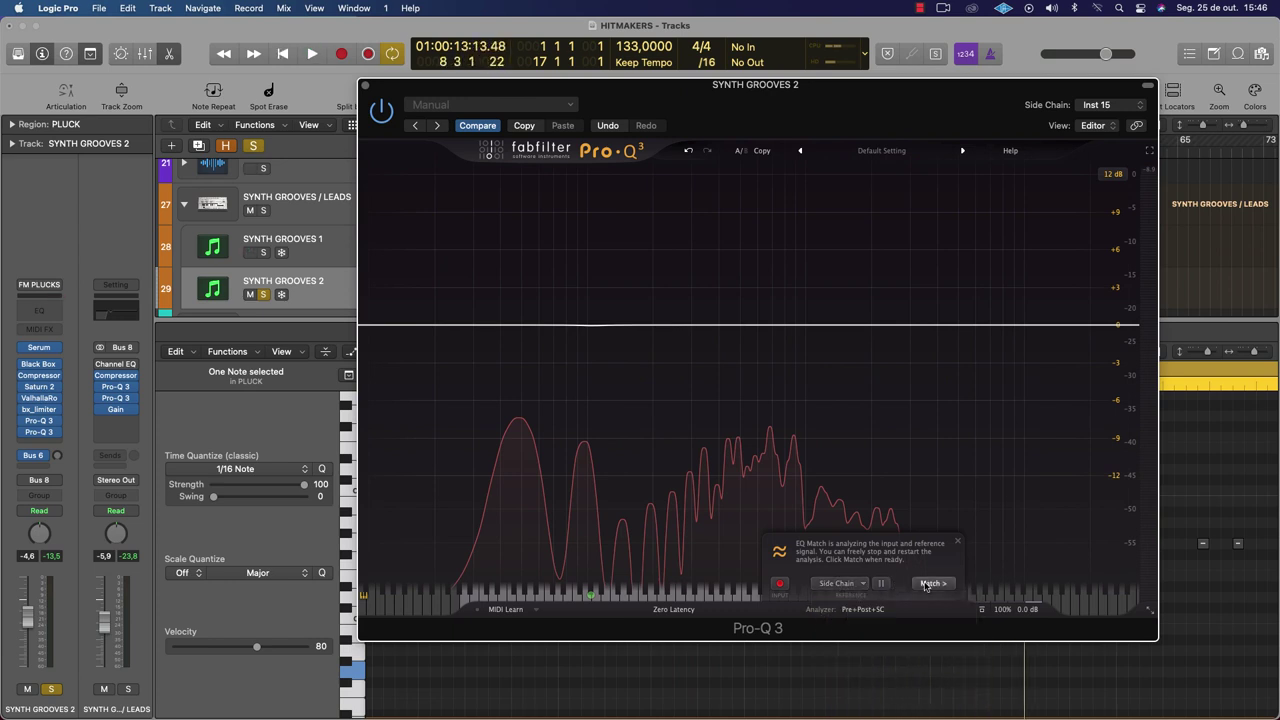
pyautogui.click(928, 583)
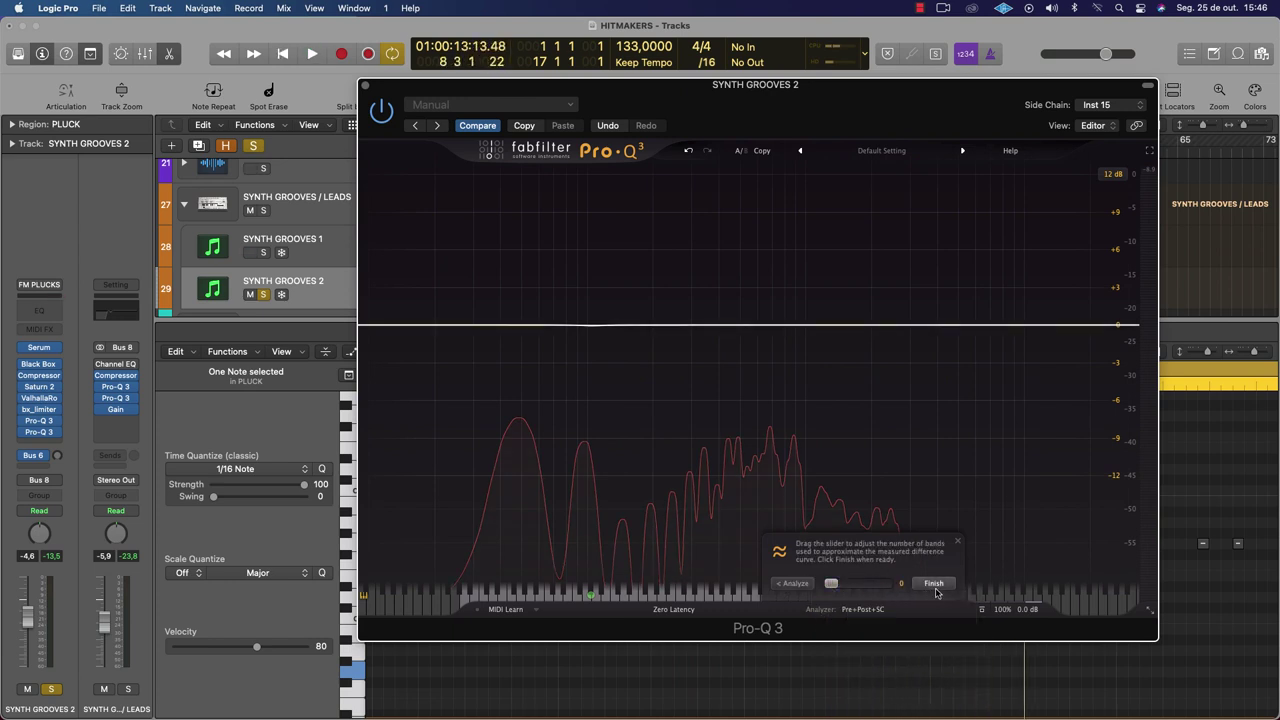
pyautogui.click(933, 584)
# Start a new EQ Match with External: Side Chain as the reference and analyze both signals during playback
pyautogui.click(866, 609)
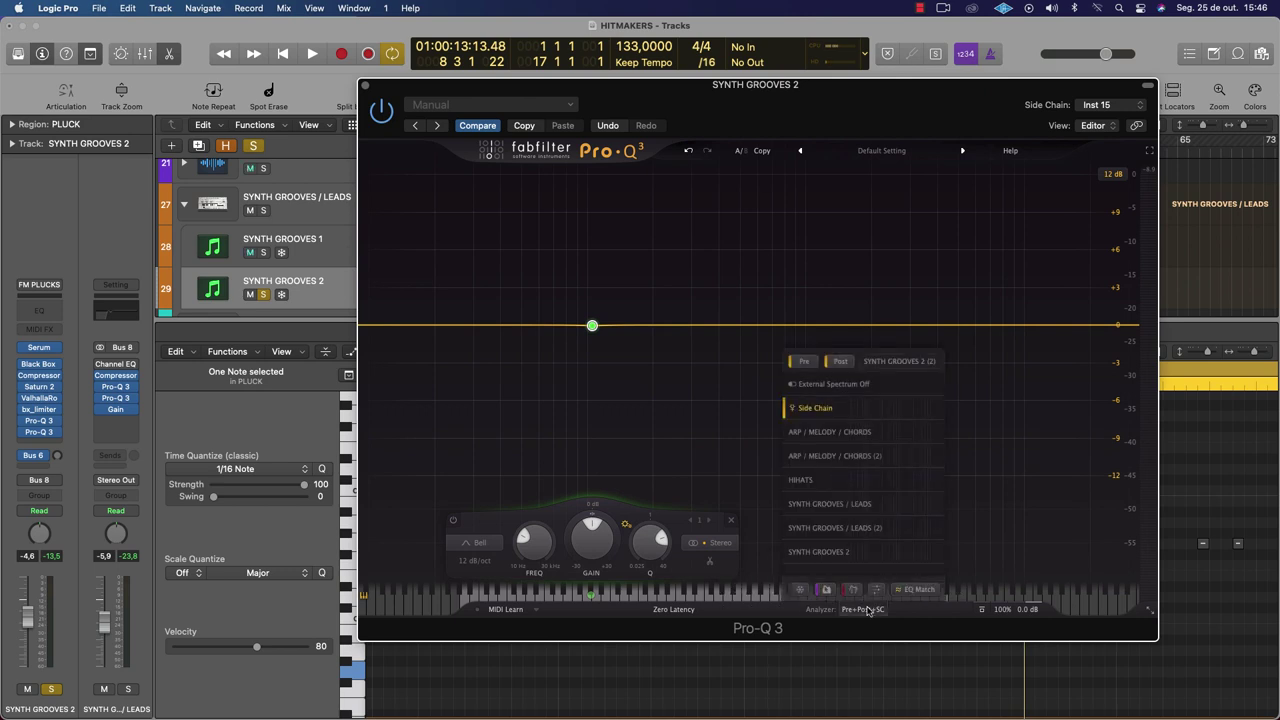
pyautogui.click(914, 589)
pyautogui.click(856, 584)
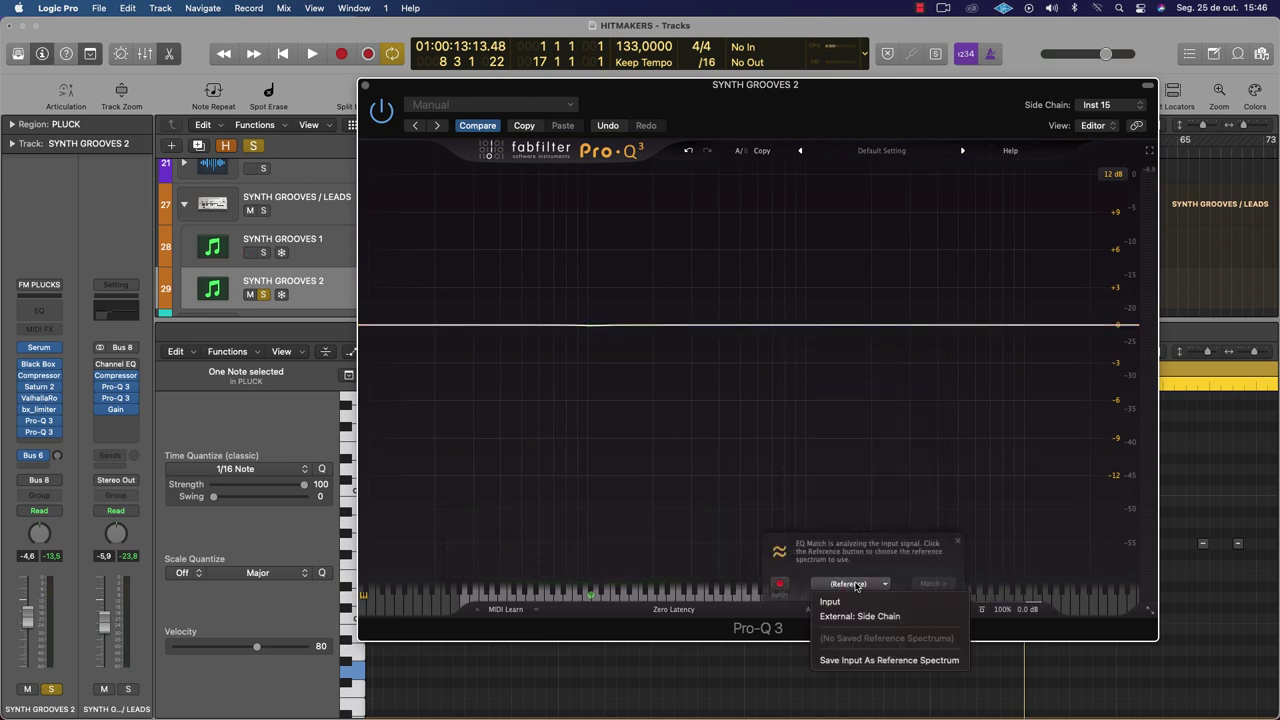
pyautogui.click(871, 617)
pyautogui.press('space')
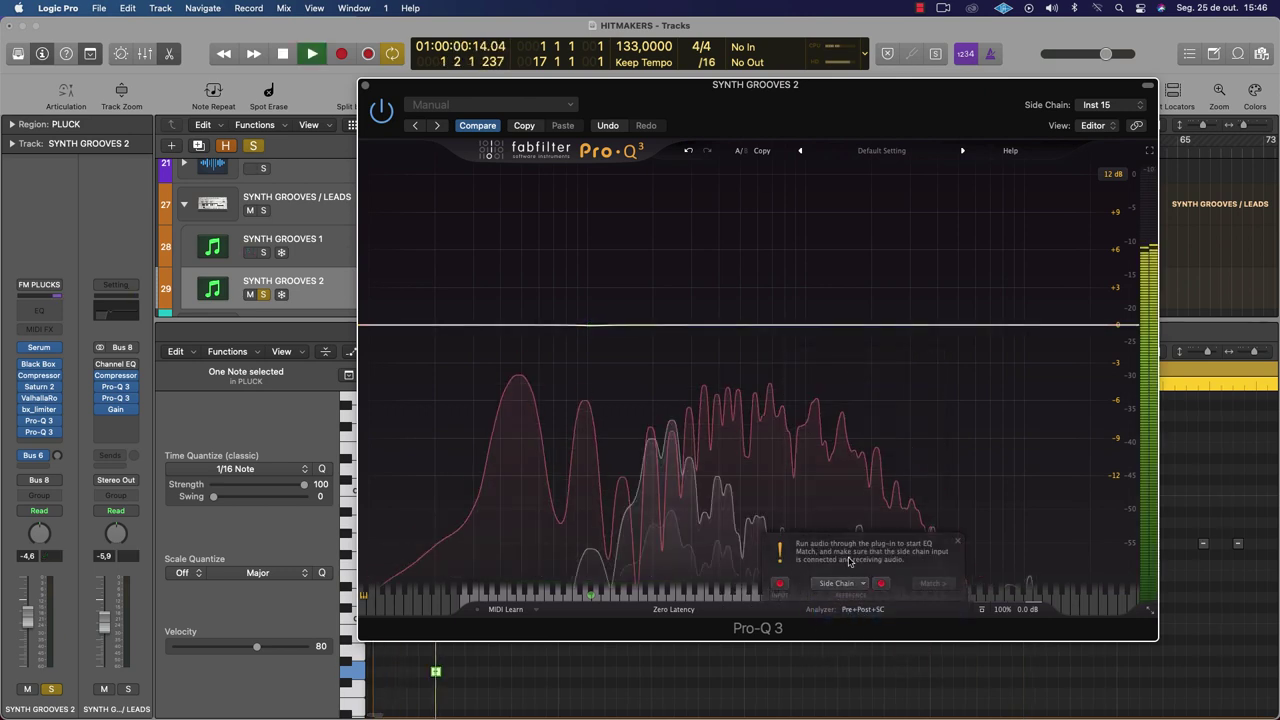
pyautogui.click(882, 584)
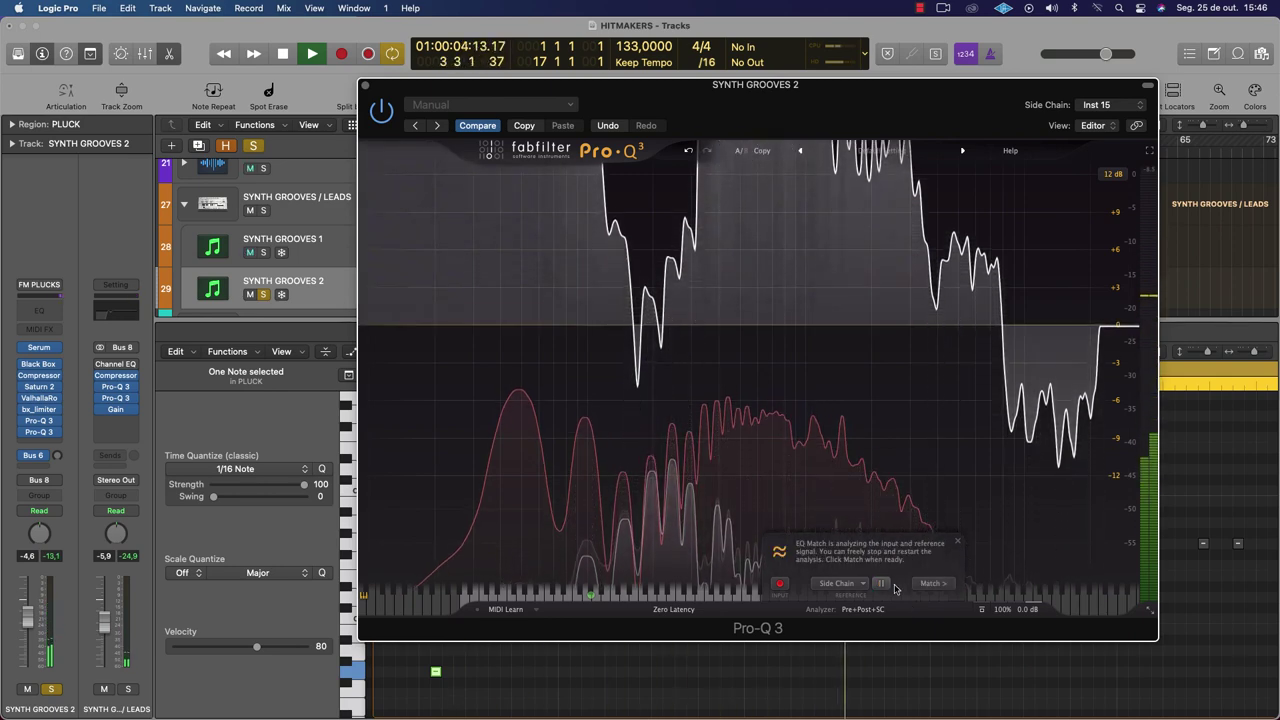
pyautogui.press('space')
# Generate the match from the analysis, set the number of bands to 24 and finish it
pyautogui.click(929, 583)
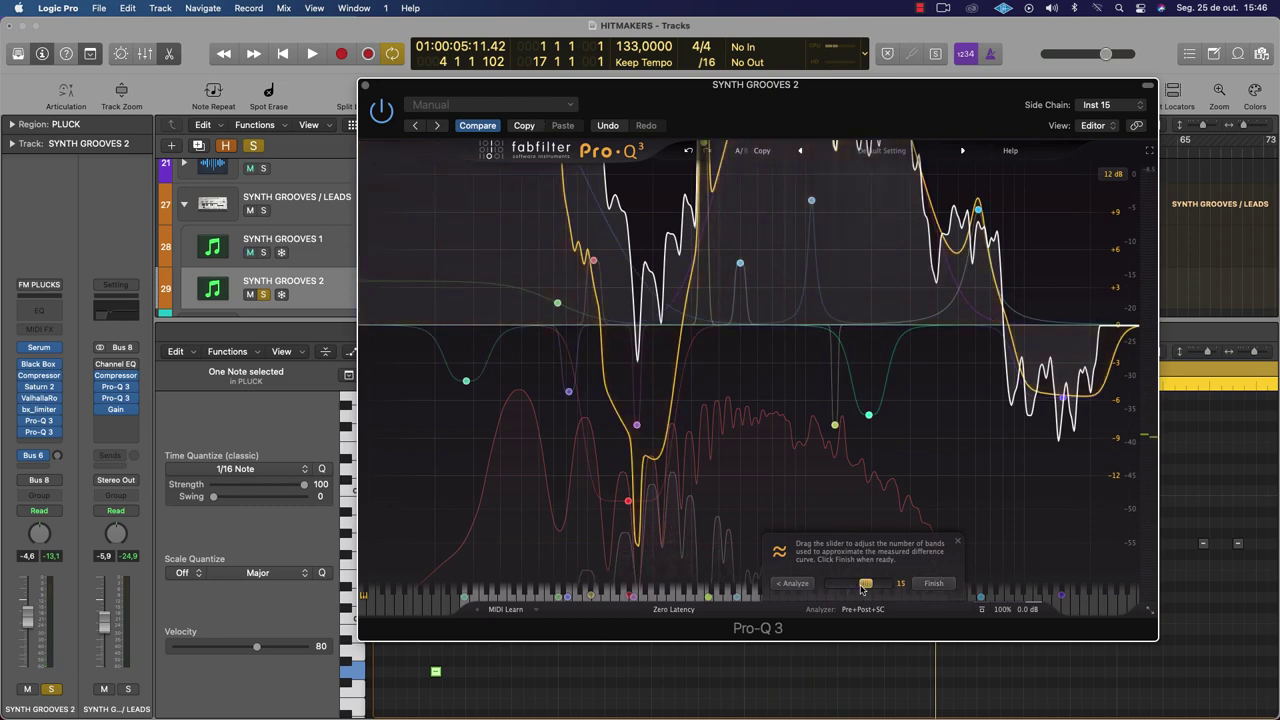
pyautogui.moveTo(866, 585)
pyautogui.mouseDown()
pyautogui.moveTo(818, 585)
pyautogui.moveTo(886, 588)
pyautogui.mouseUp()
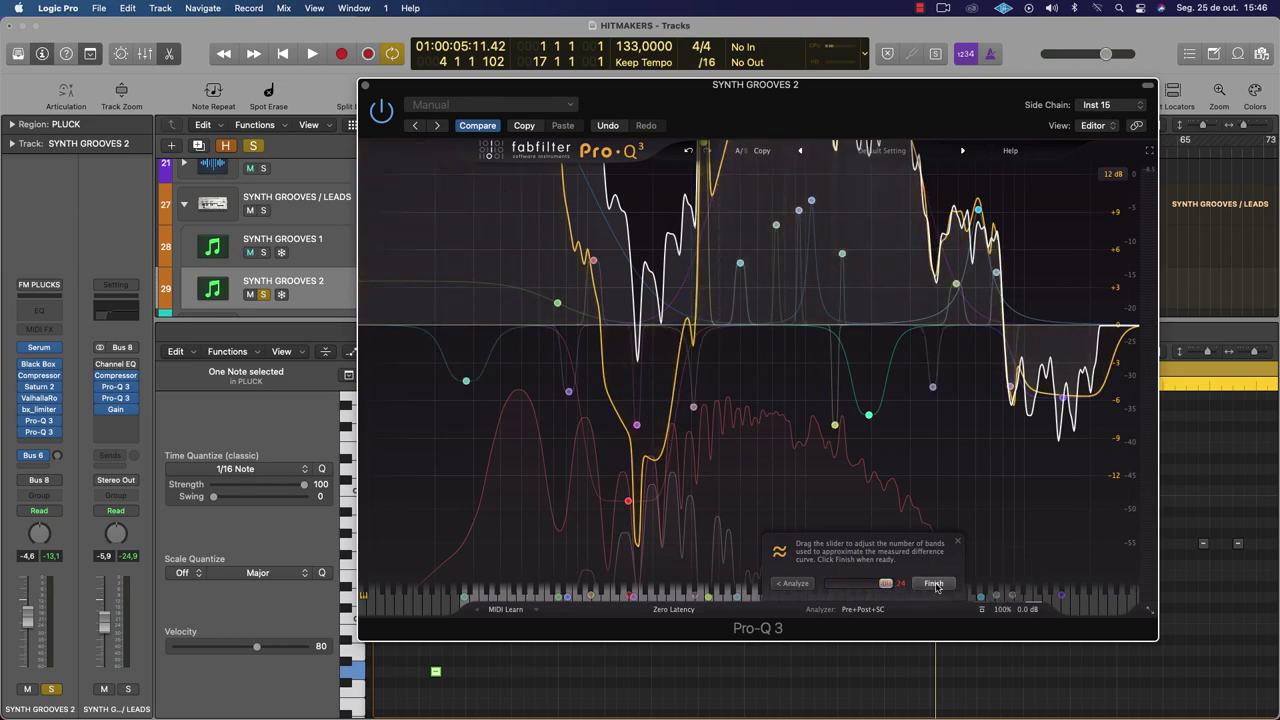
pyautogui.press('Return')
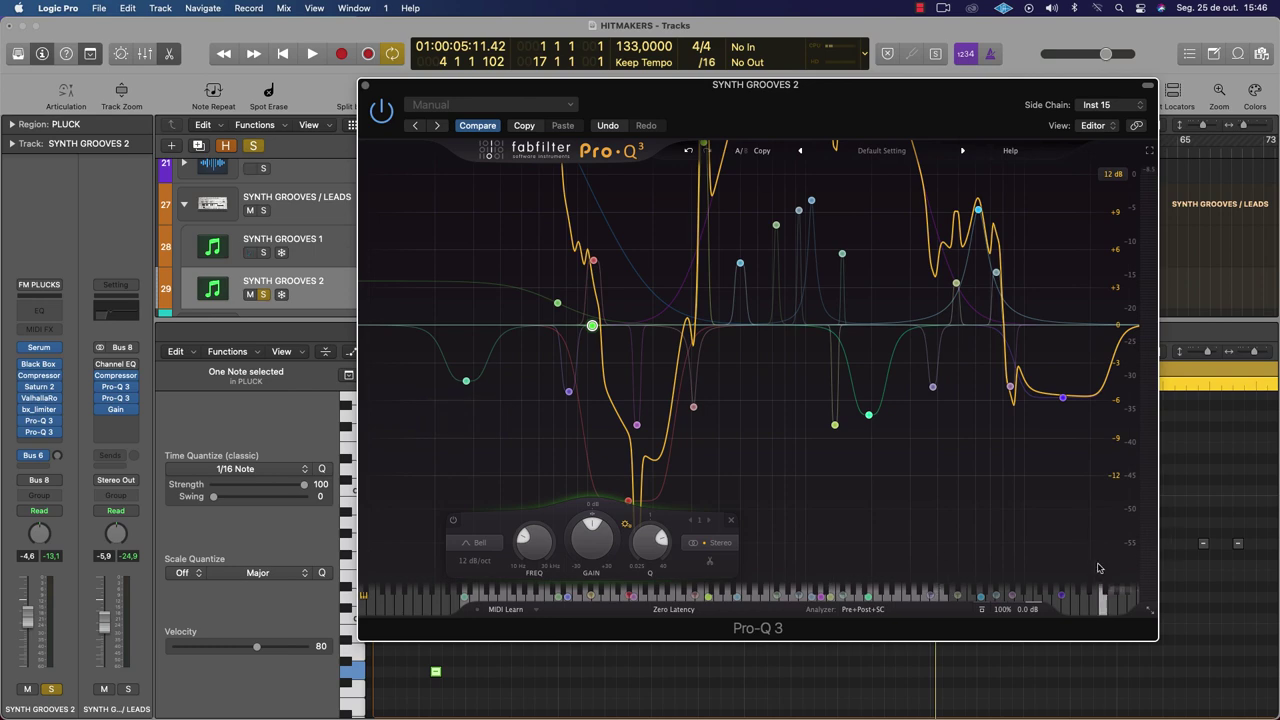
# Select the matched EQ bands visible in the display and scale their gains together down close to 0 dB
pyautogui.click(473, 190)
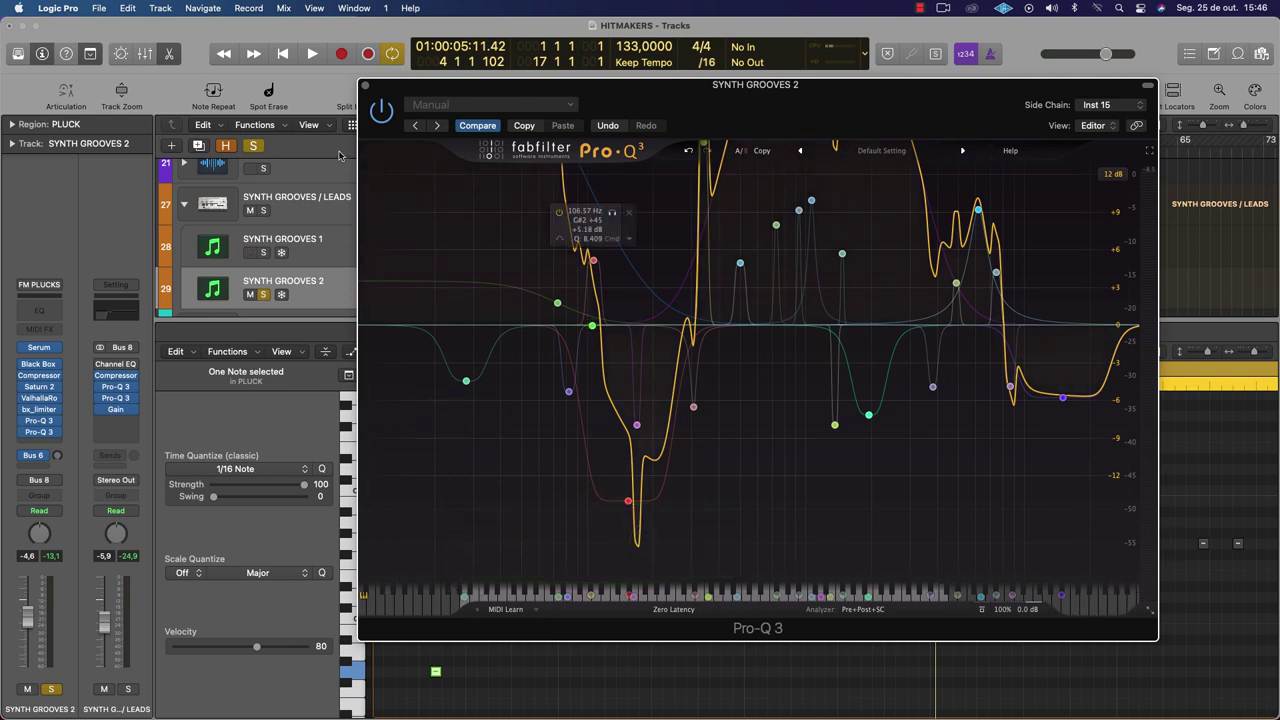
pyautogui.moveTo(365, 148); pyautogui.dragTo(1130, 590)
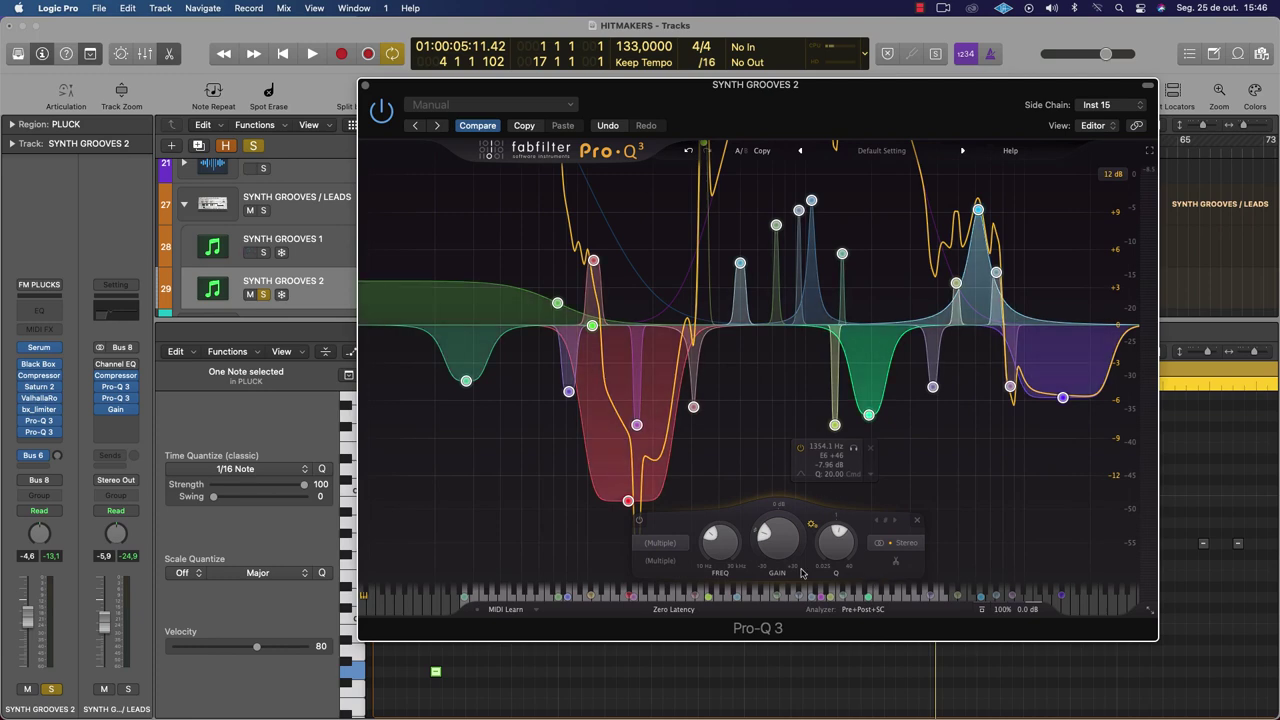
pyautogui.moveTo(778, 538); pyautogui.dragTo(763, 457)
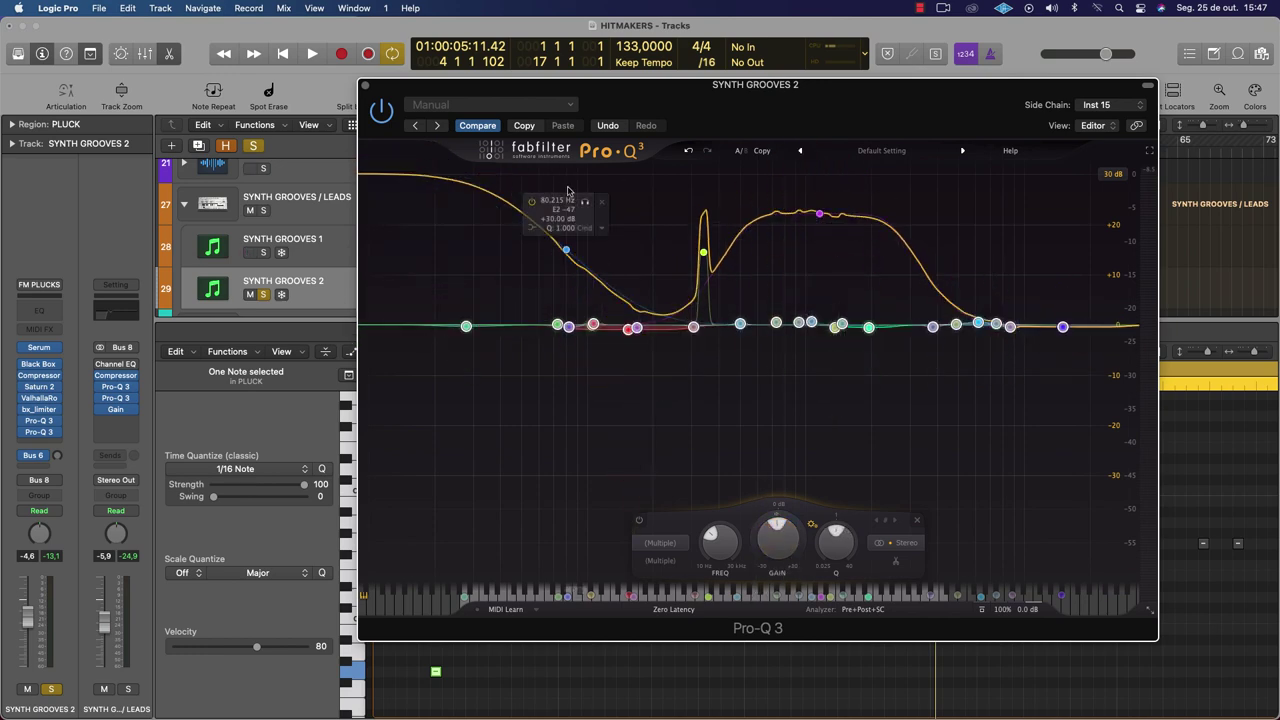
# Delete the 80 Hz low shelf and the 1159 Hz bell, and bring the highest-frequency band's gain close to 0 dB
pyautogui.click(566, 250)
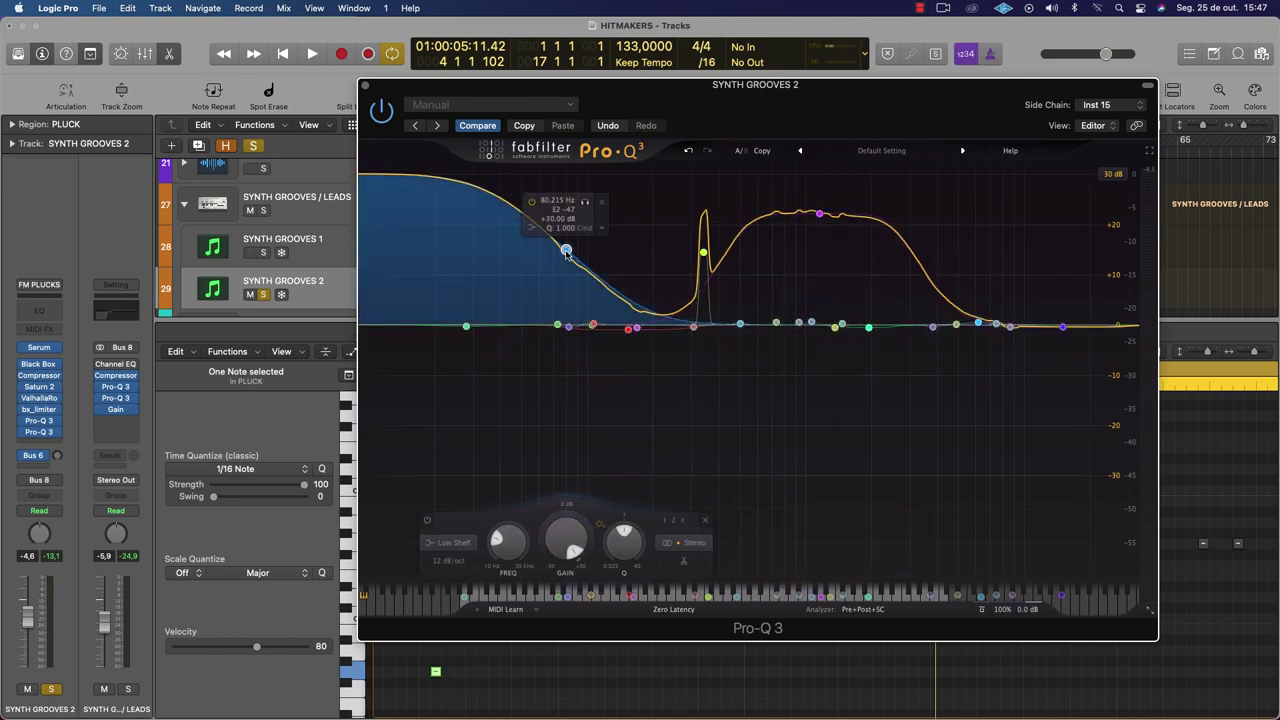
pyautogui.click(603, 204)
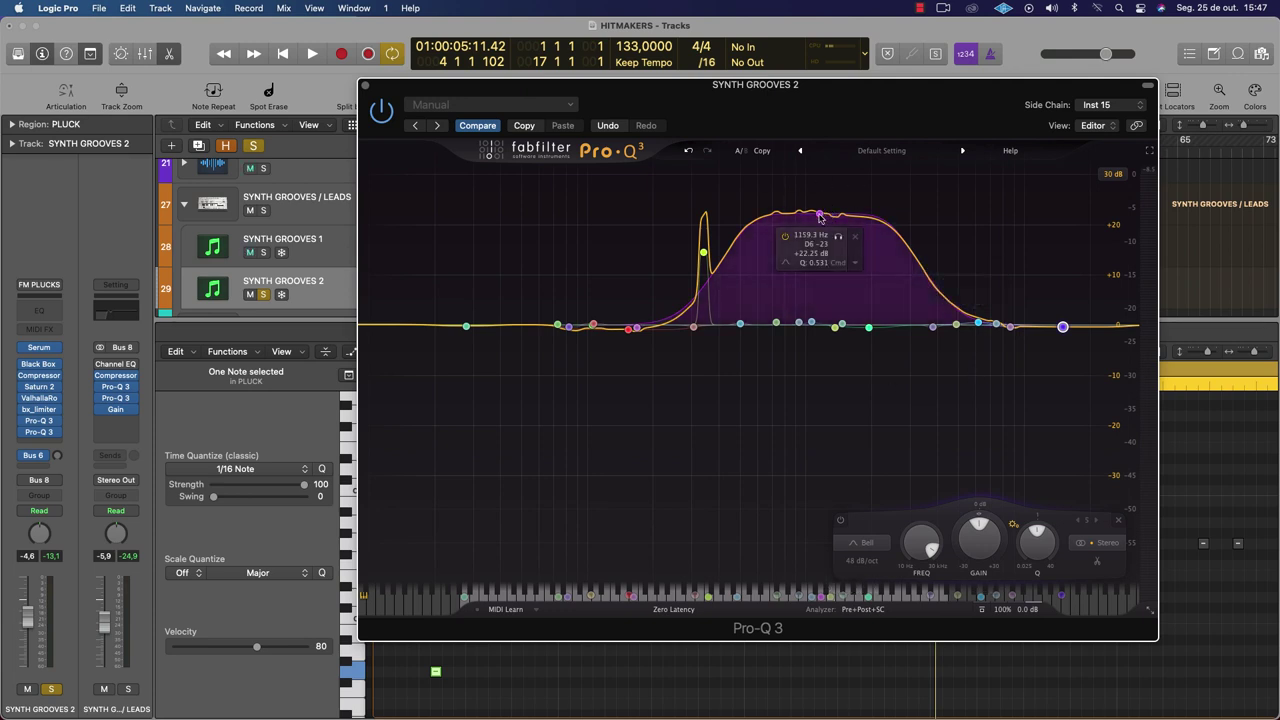
pyautogui.click(820, 216)
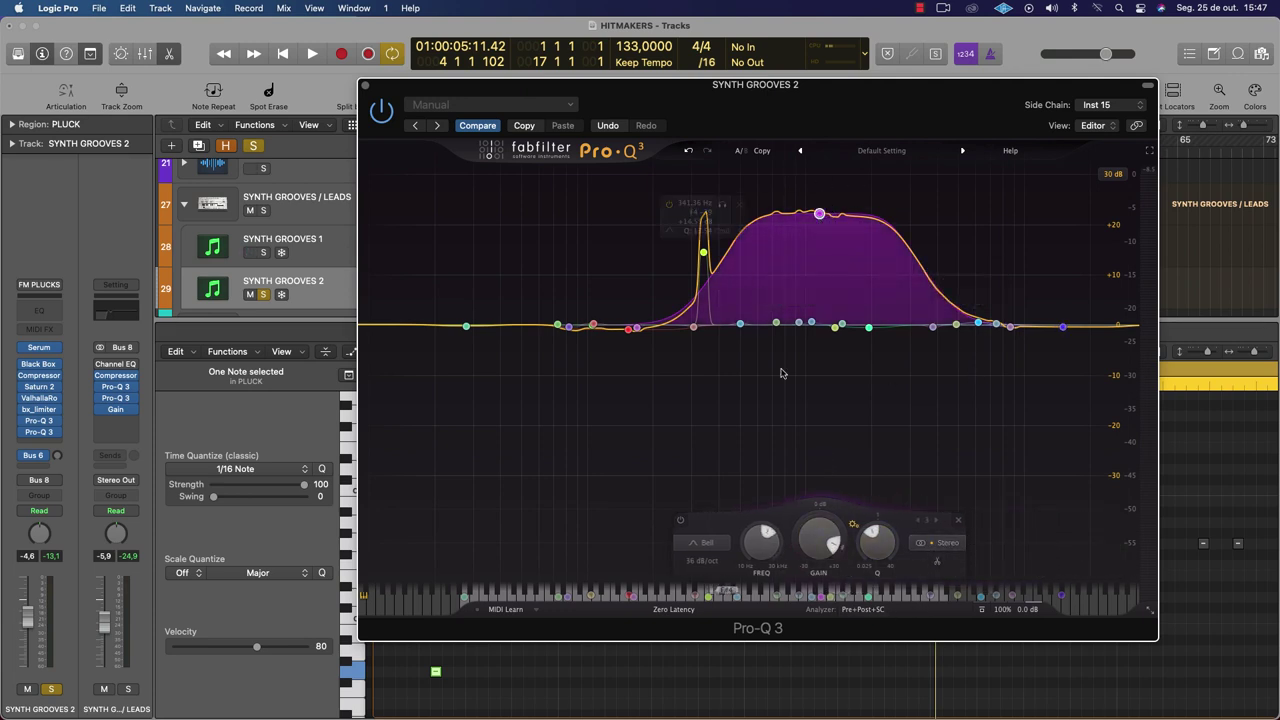
pyautogui.click(853, 238)
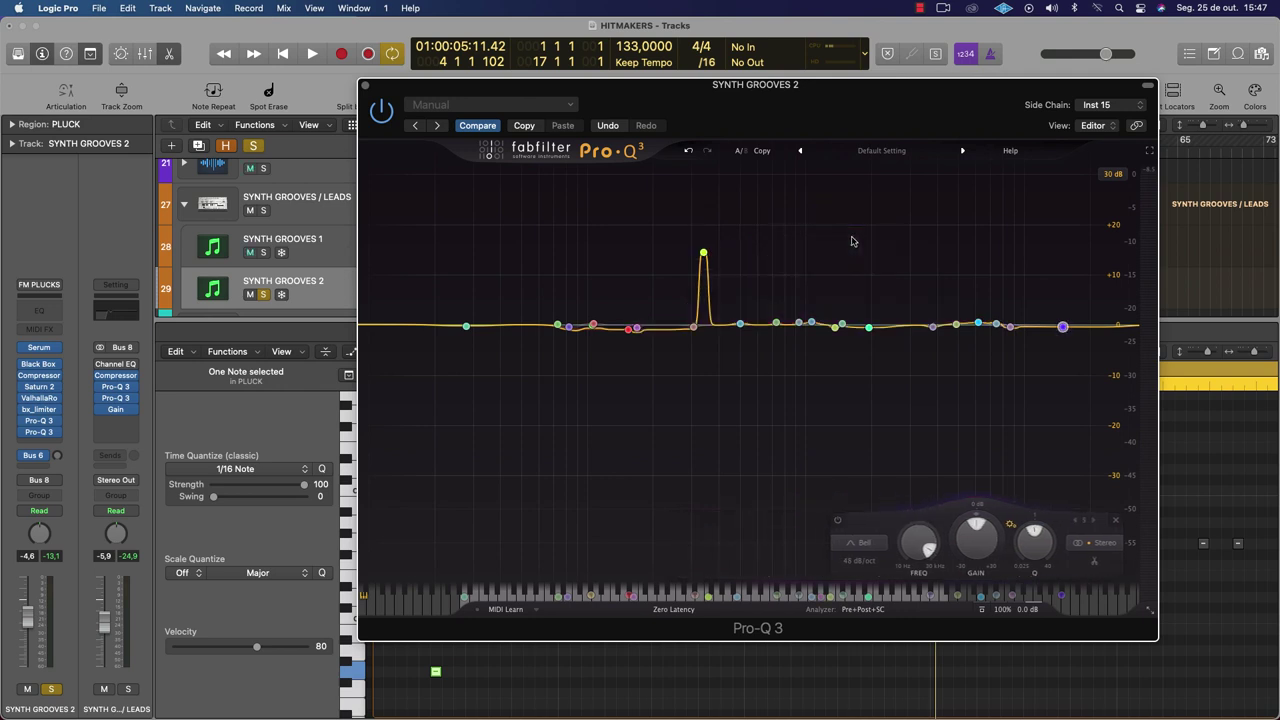
pyautogui.moveTo(705, 252)
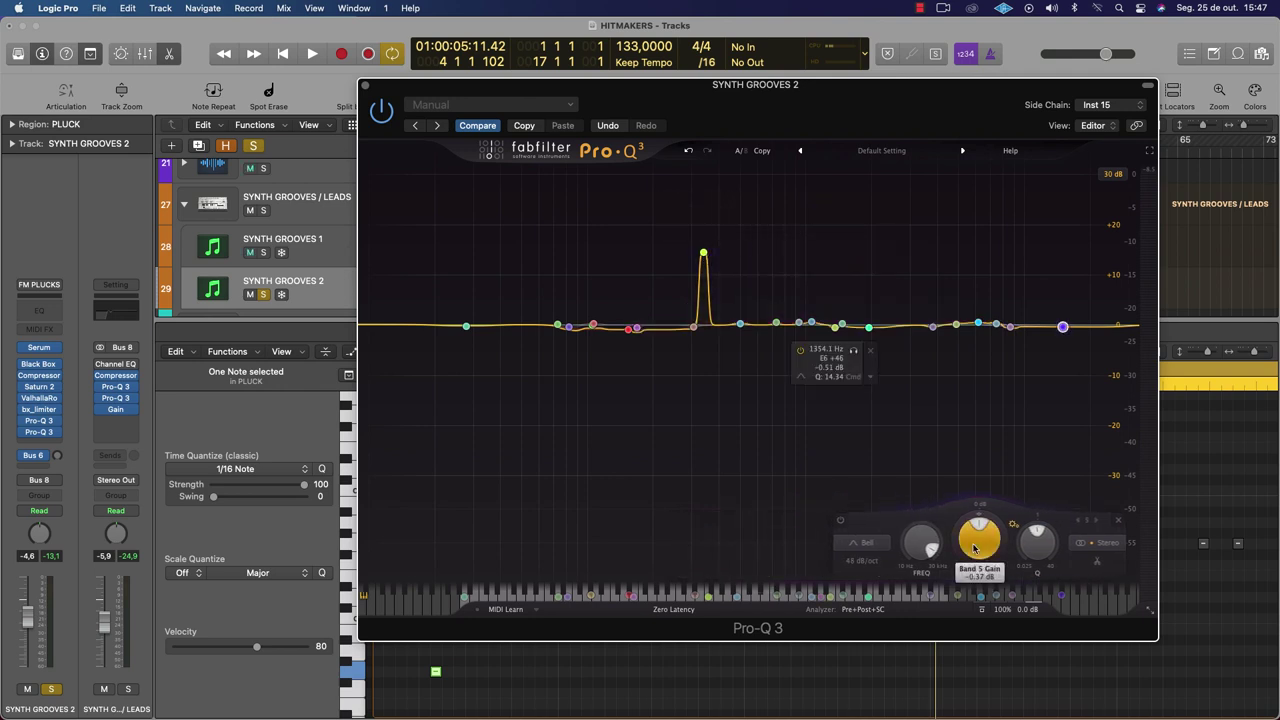
pyautogui.scroll(5, 980, 538)
pyautogui.scroll(-6, 978, 545)
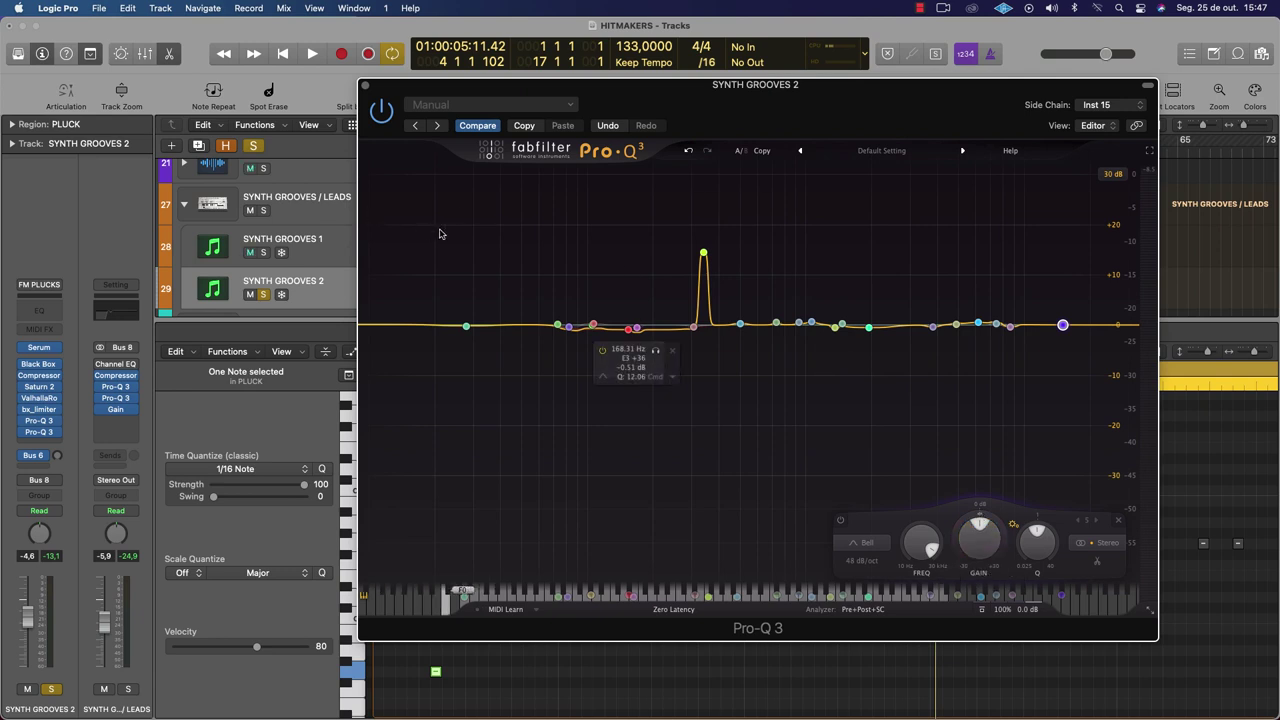
# Try scaling all bands' gains together, taking the 341 Hz band to +30 dB, auditioning briefly, and inverting the curve
pyautogui.moveTo(439, 233); pyautogui.dragTo(1140, 564)
pyautogui.moveTo(774, 540); pyautogui.dragTo(794, 371)
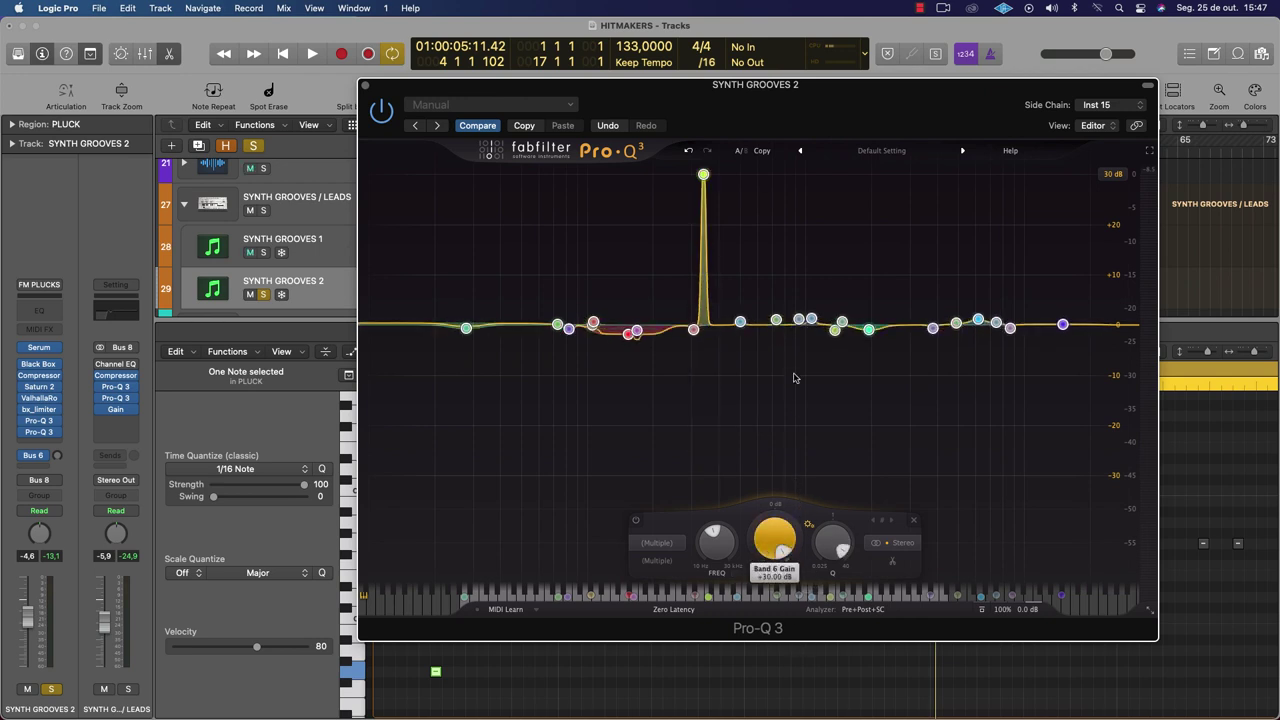
pyautogui.press('space')
pyautogui.press('space')
pyautogui.doubleClick(775, 541)
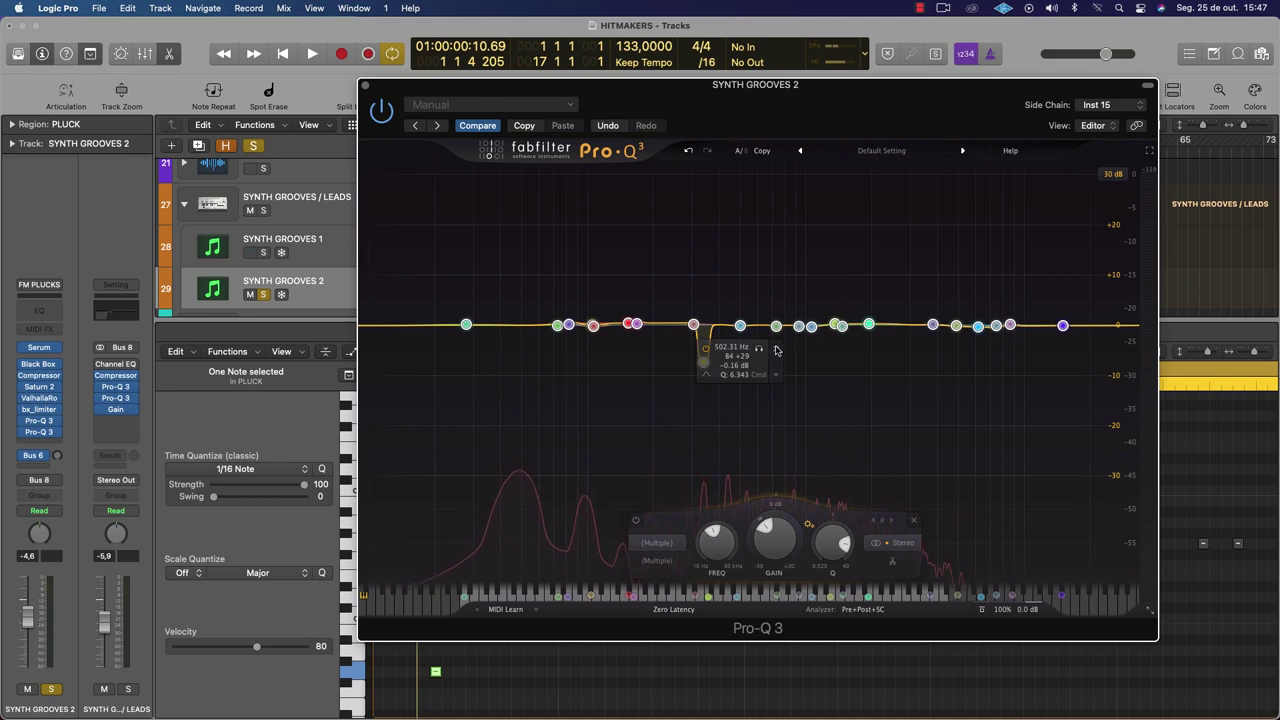
pyautogui.press('super+z')
# Delete the 341 Hz band, play the project, and scale all remaining bands' gains together until band 4 is at -30 dB
pyautogui.click(703, 362)
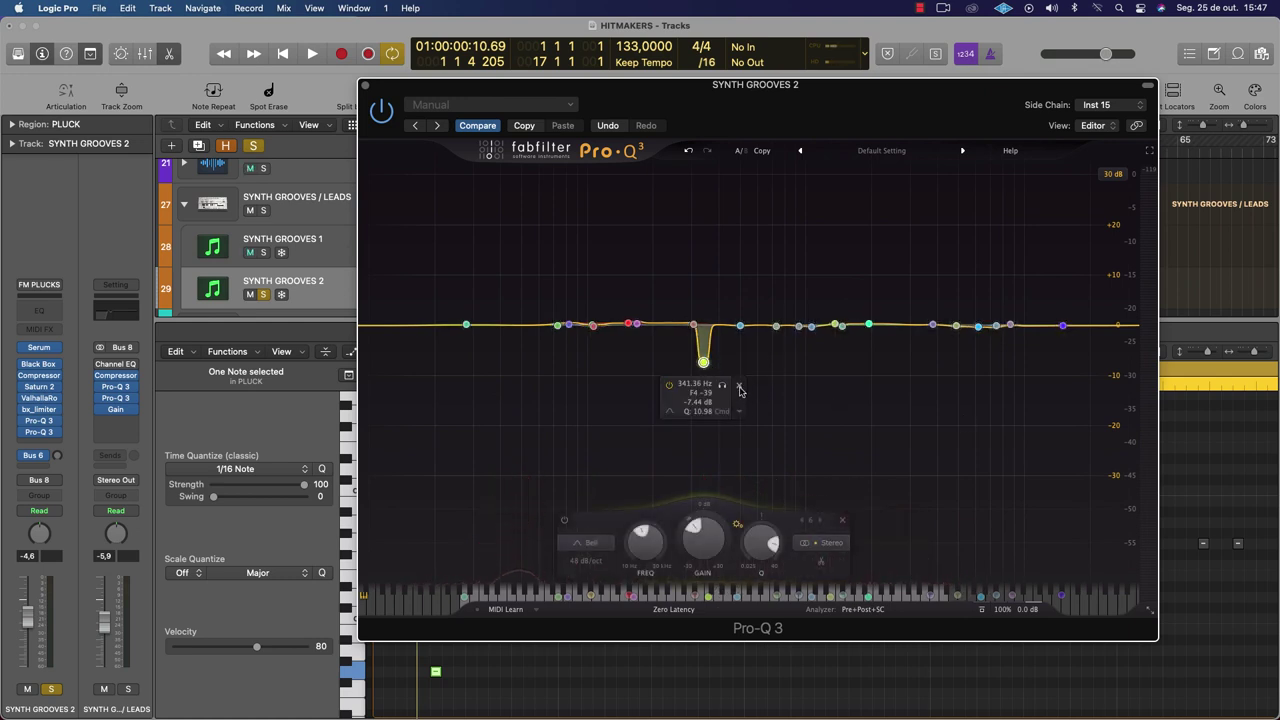
pyautogui.click(740, 387)
pyautogui.moveTo(414, 271); pyautogui.dragTo(1095, 488)
pyautogui.press('space')
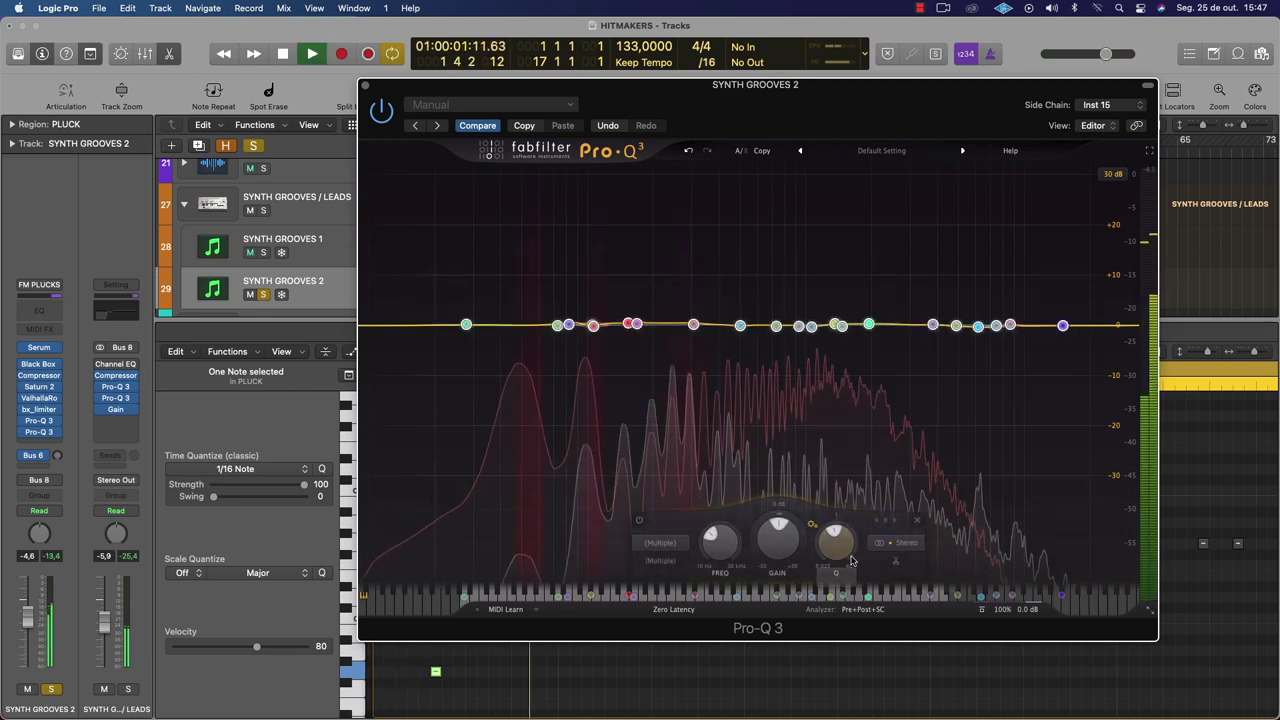
pyautogui.moveTo(778, 545); pyautogui.dragTo(777, 590)
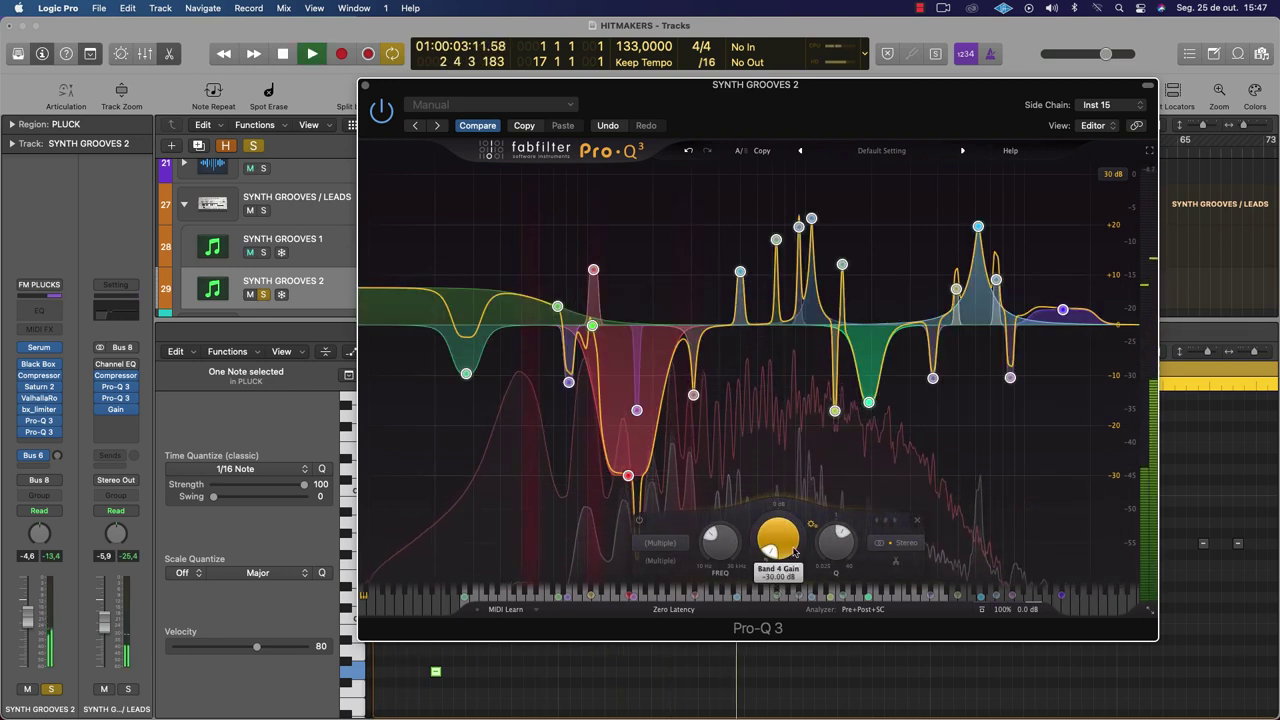
# Scale the selected bands' gains into an inverted curve with band 4 at about +8.5 dB, and play the project
pyautogui.press('space')
pyautogui.moveTo(786, 556); pyautogui.dragTo(797, 509)
pyautogui.press('space')
pyautogui.moveTo(779, 531)
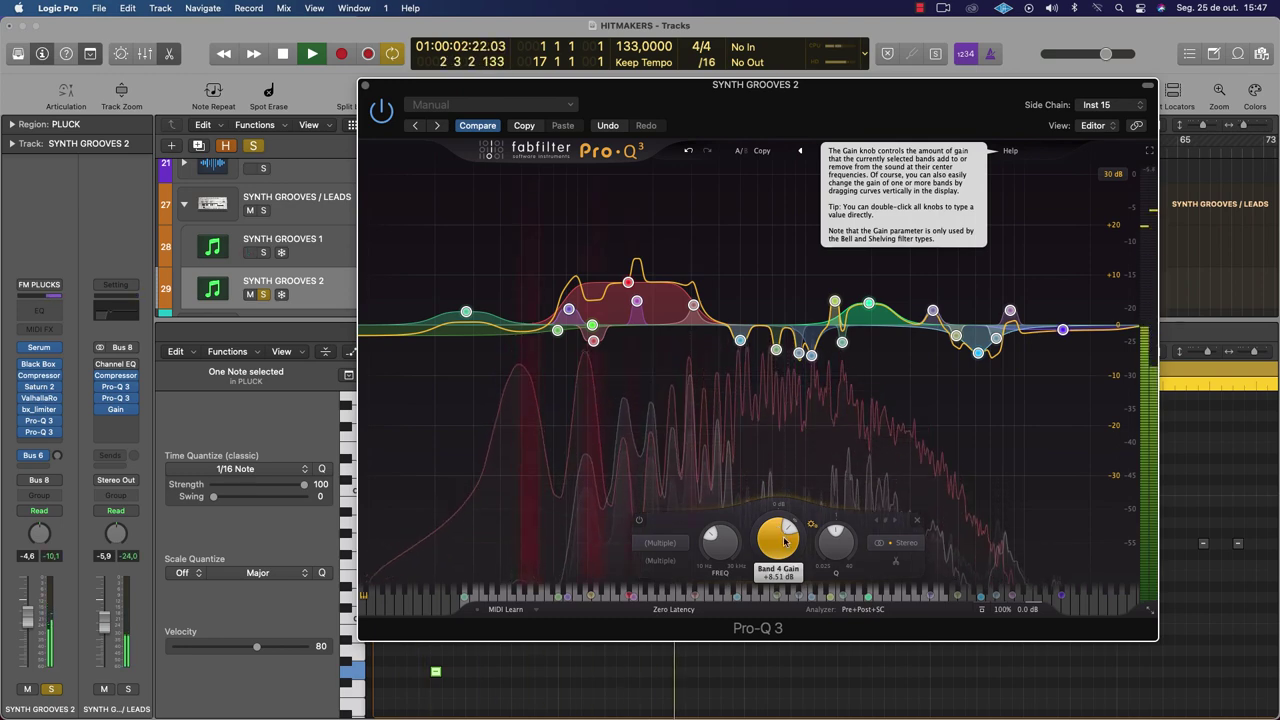
# Try flipping the selected bands' gains back, bringing band 4 to about -7 dB while the project plays
pyautogui.press('space')
pyautogui.moveTo(783, 533); pyautogui.dragTo(770, 617)
pyautogui.press('space')
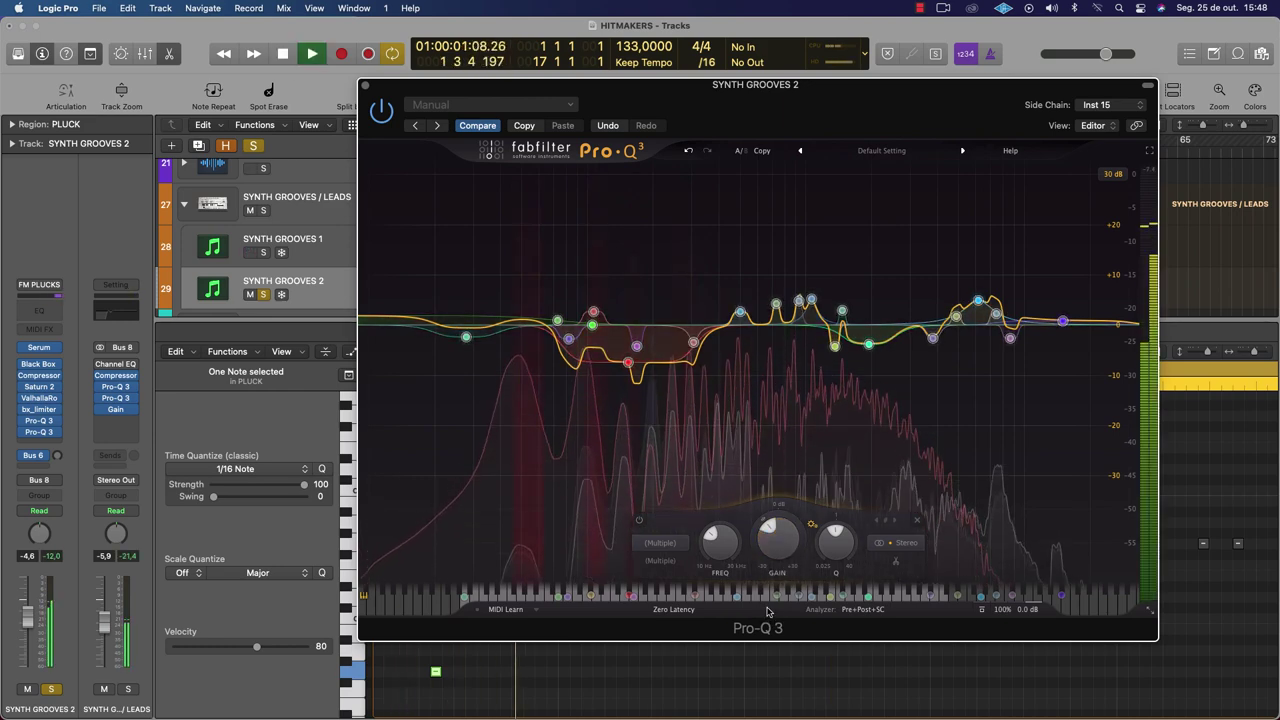
pyautogui.moveTo(789, 545)
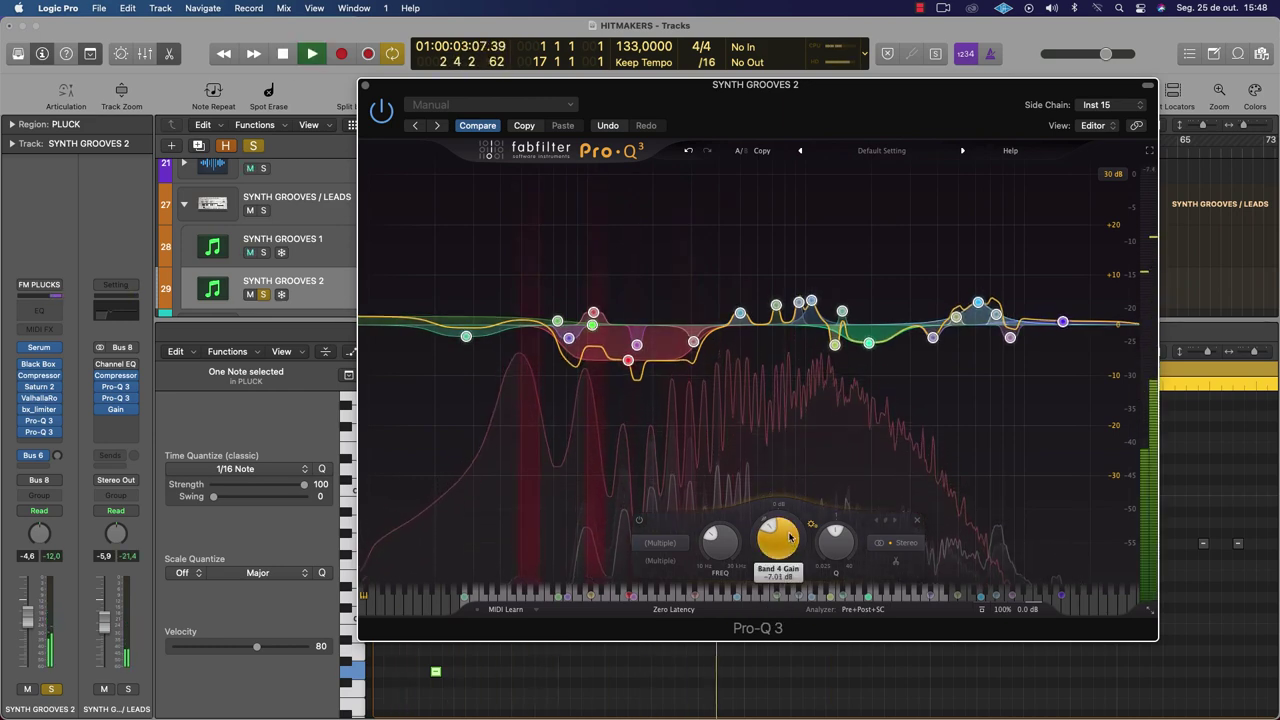
# Solo SYNTH GROOVES 1 together with SYNTH GROOVES 2 and play both plucks
pyautogui.click(265, 252)
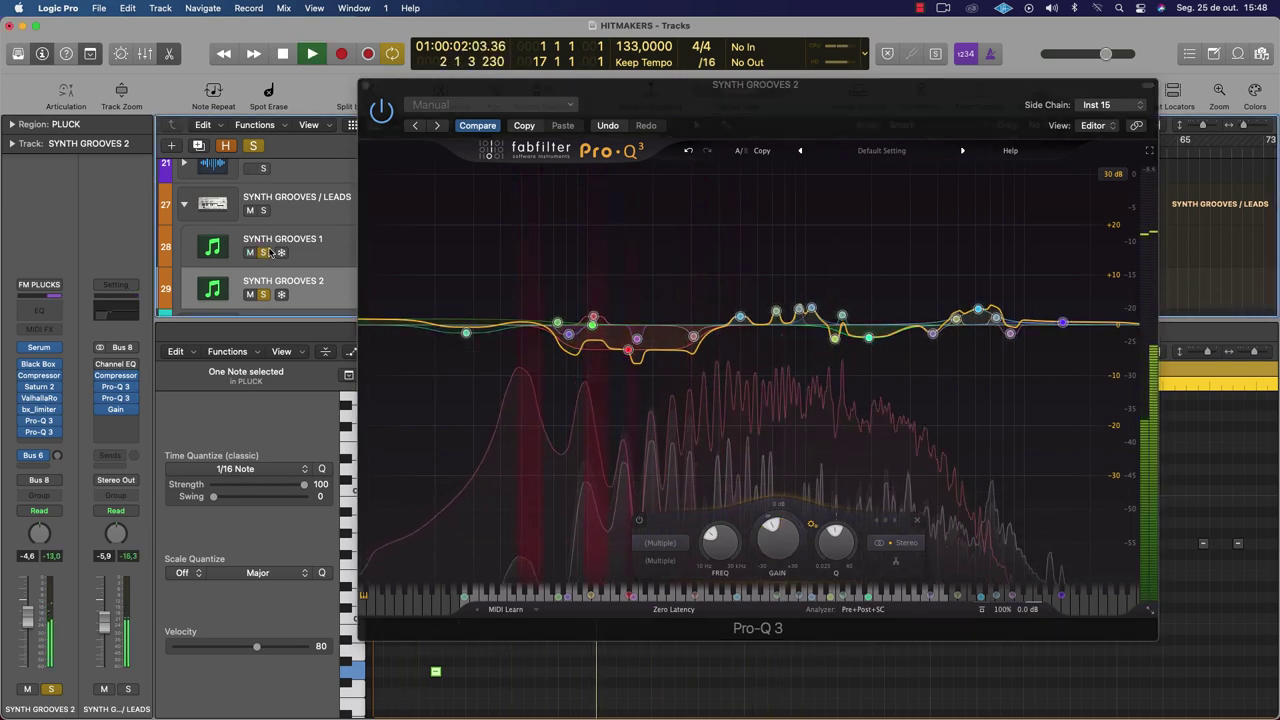
pyautogui.click(265, 252)
pyautogui.press('space')
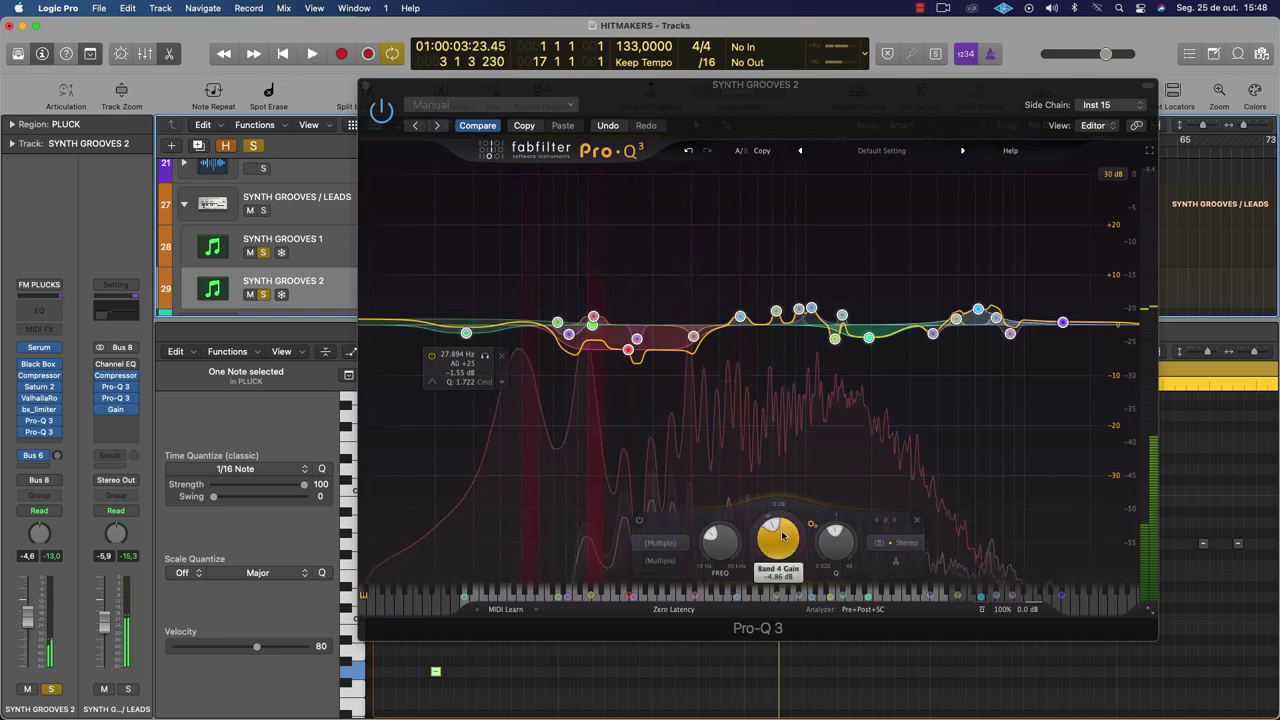
# Try scaling the gains into an inverted curve with band 4 at +15.28 dB, soften it to a gentle curve, and stop playback
pyautogui.moveTo(778, 538); pyautogui.dragTo(788, 458)
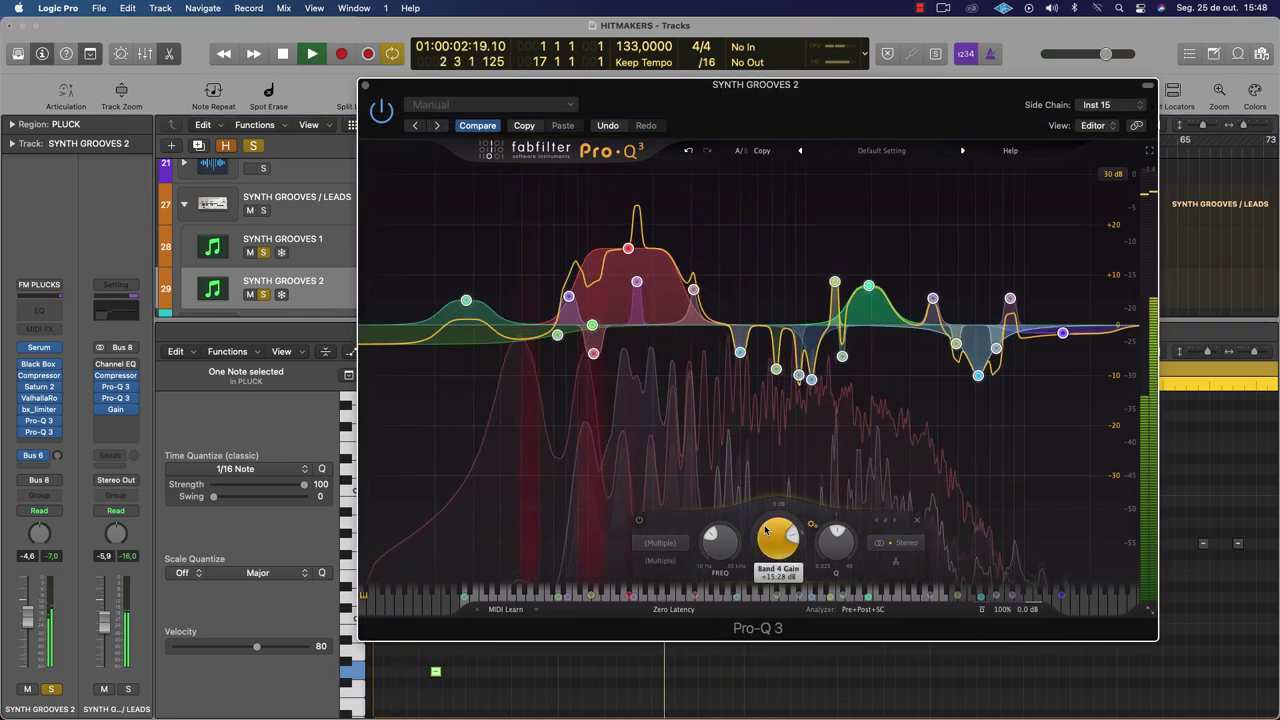
pyautogui.moveTo(771, 535); pyautogui.dragTo(786, 503)
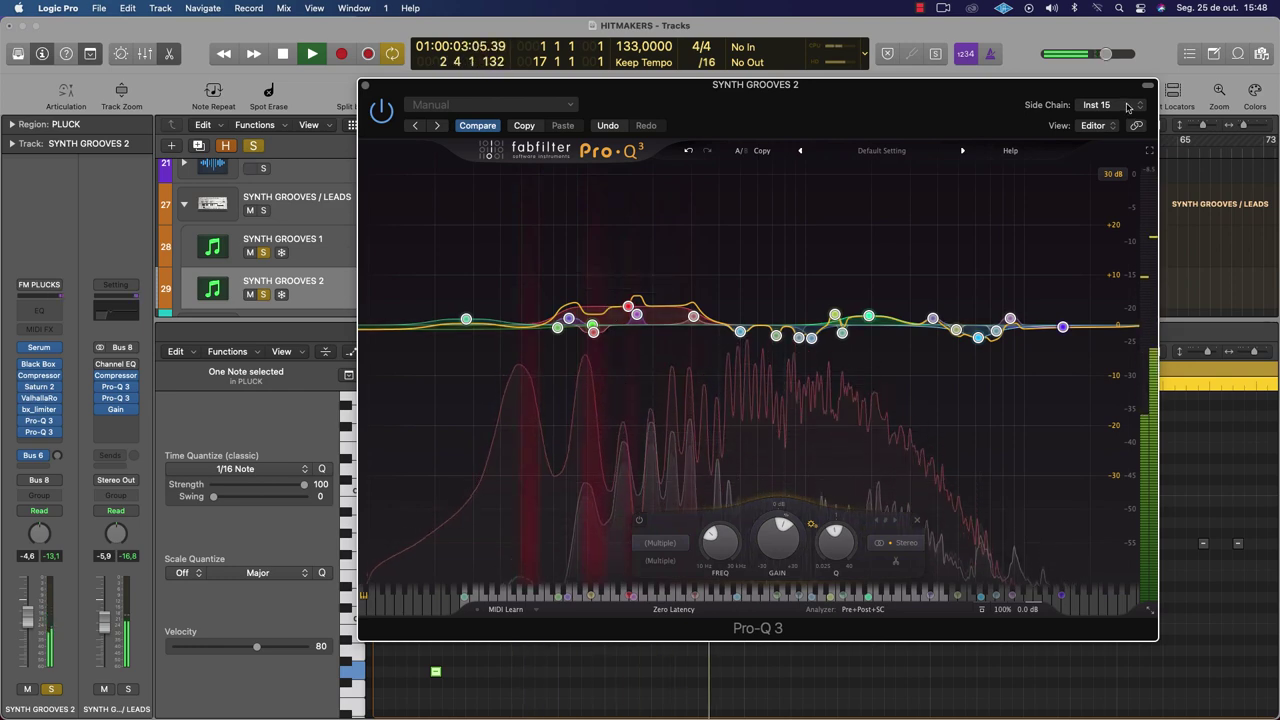
pyautogui.press('space')
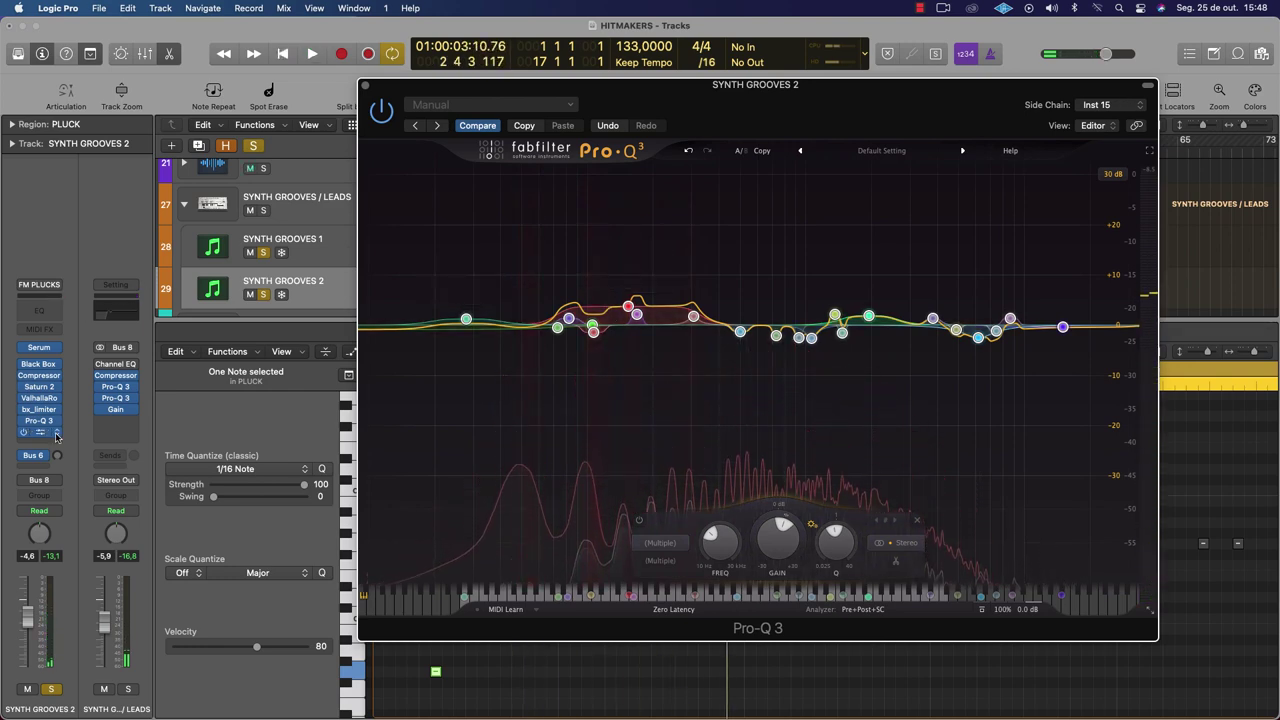
# Remove the last Pro-Q 3 from the SYNTH GROOVES 2 channel and insert a fresh Pro-Q 3 in its place
pyautogui.click(50, 431)
pyautogui.click(75, 363)
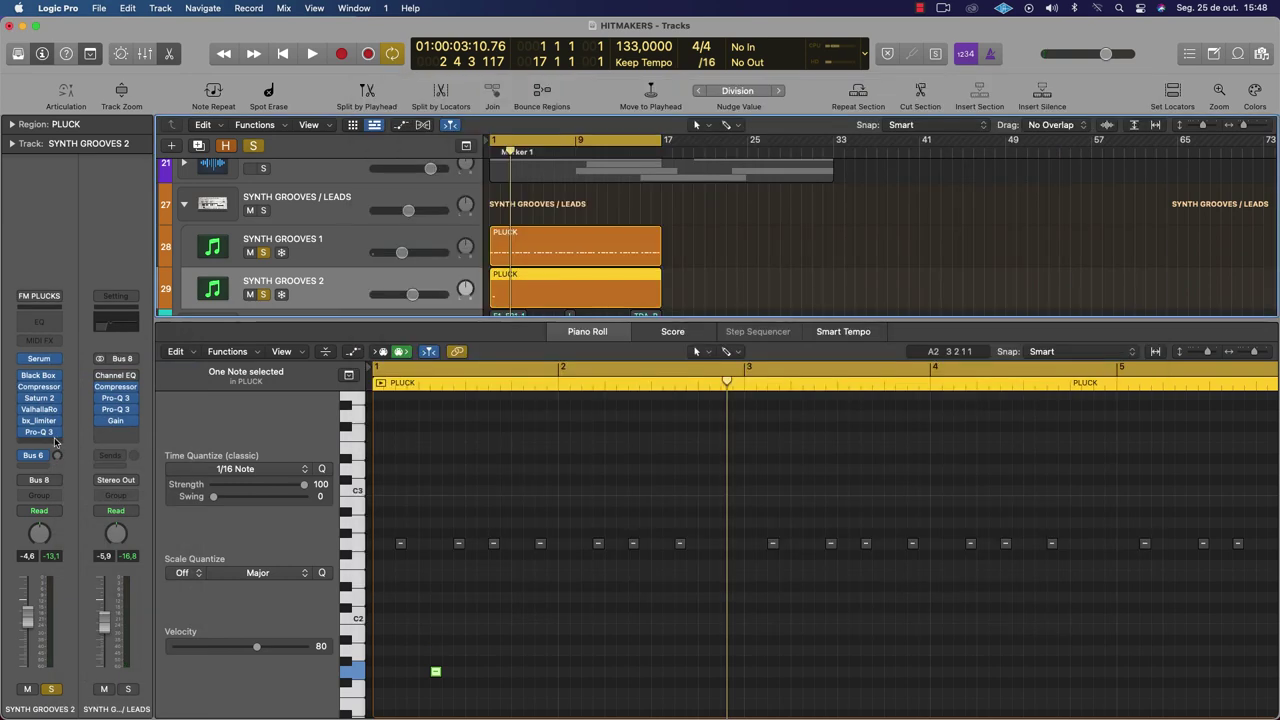
pyautogui.click(57, 442)
pyautogui.moveTo(90, 476)
pyautogui.click(186, 476)
# Set the new Pro-Q 3's side chain to SYNTH GROOVES 1 (Inst 15) and reposition the plug-in window
pyautogui.click(1148, 183)
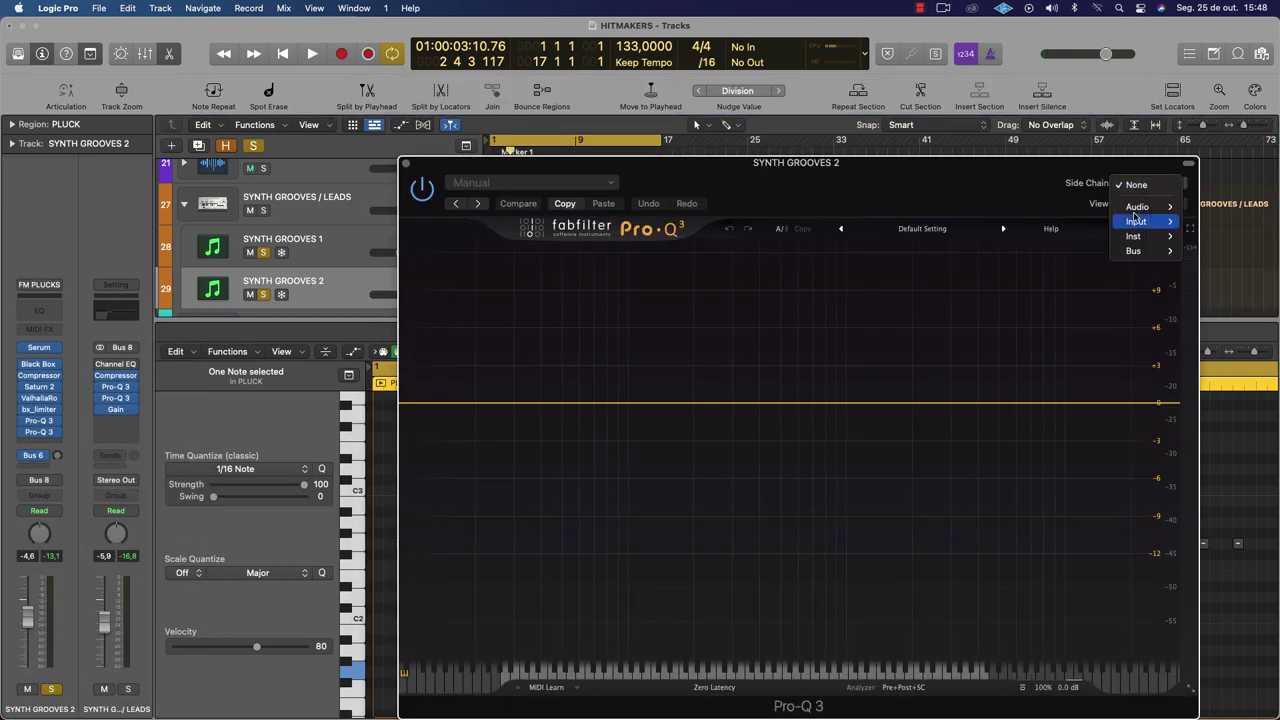
pyautogui.moveTo(1145, 250)
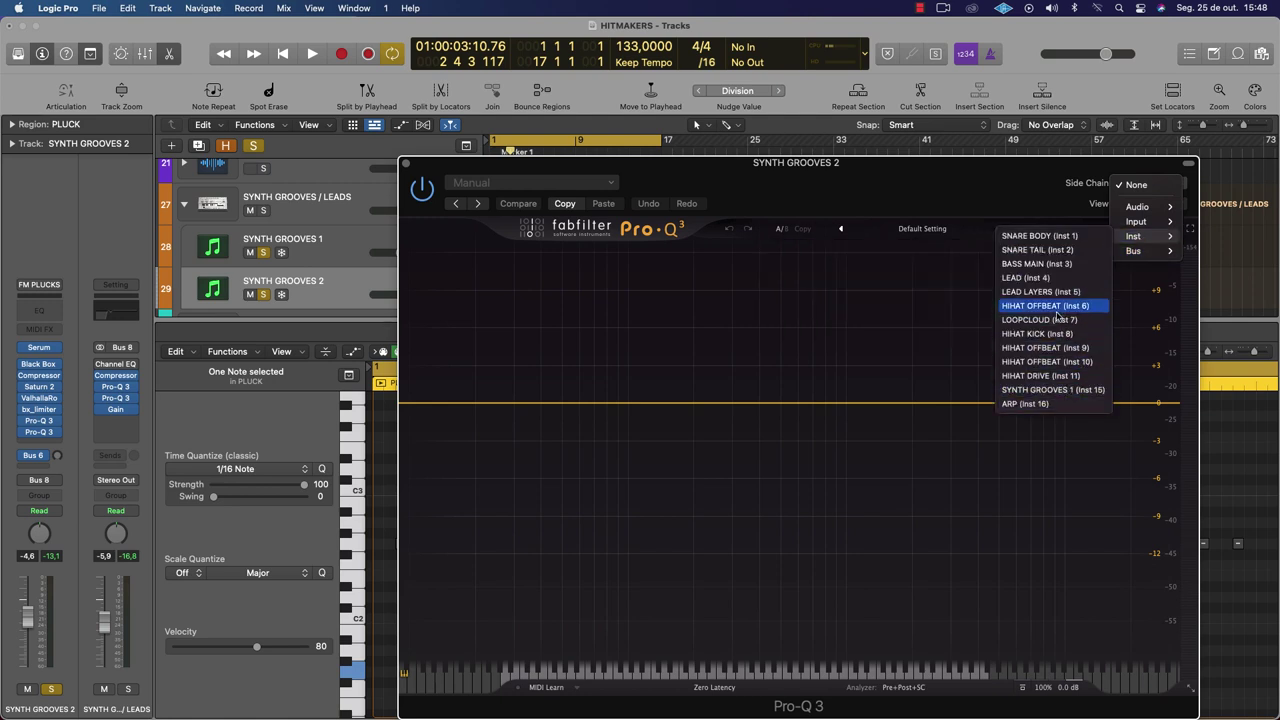
pyautogui.click(1053, 390)
pyautogui.moveTo(933, 161); pyautogui.dragTo(757, 23)
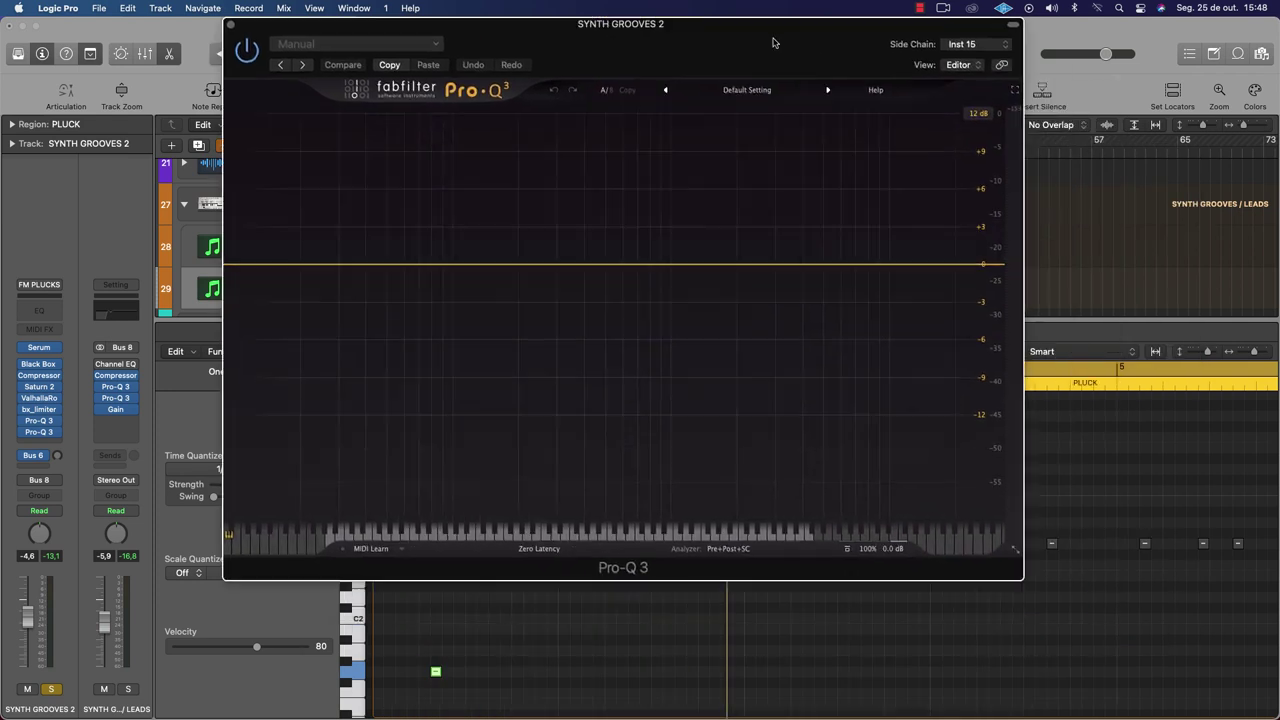
# Play the project and start an EQ Match using External: Side Chain as the reference
pyautogui.press('space')
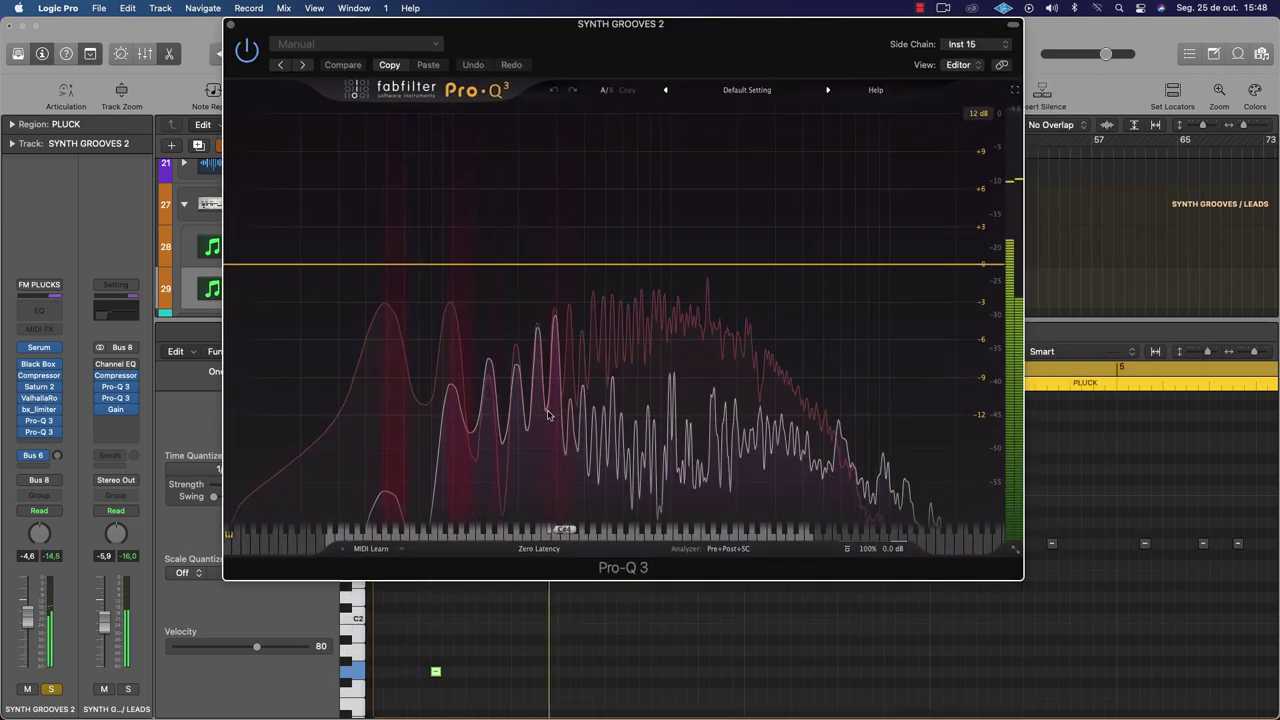
pyautogui.click(725, 555)
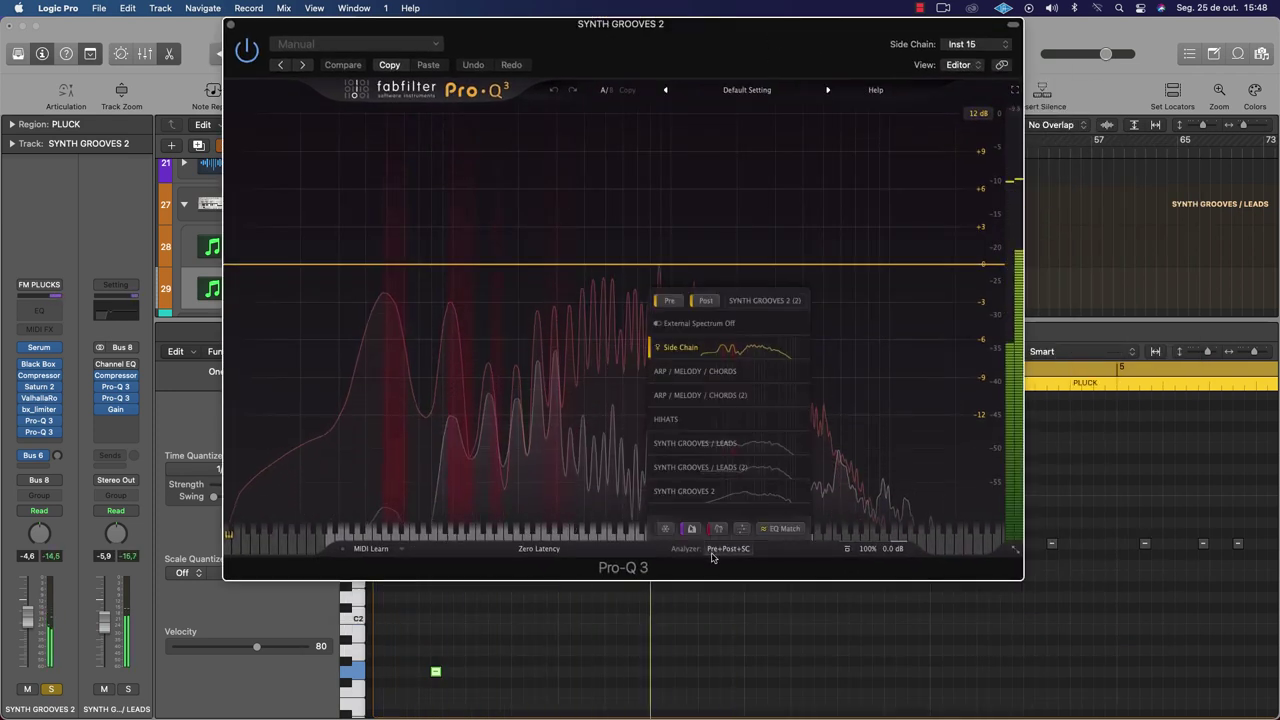
pyautogui.click(783, 529)
pyautogui.click(718, 528)
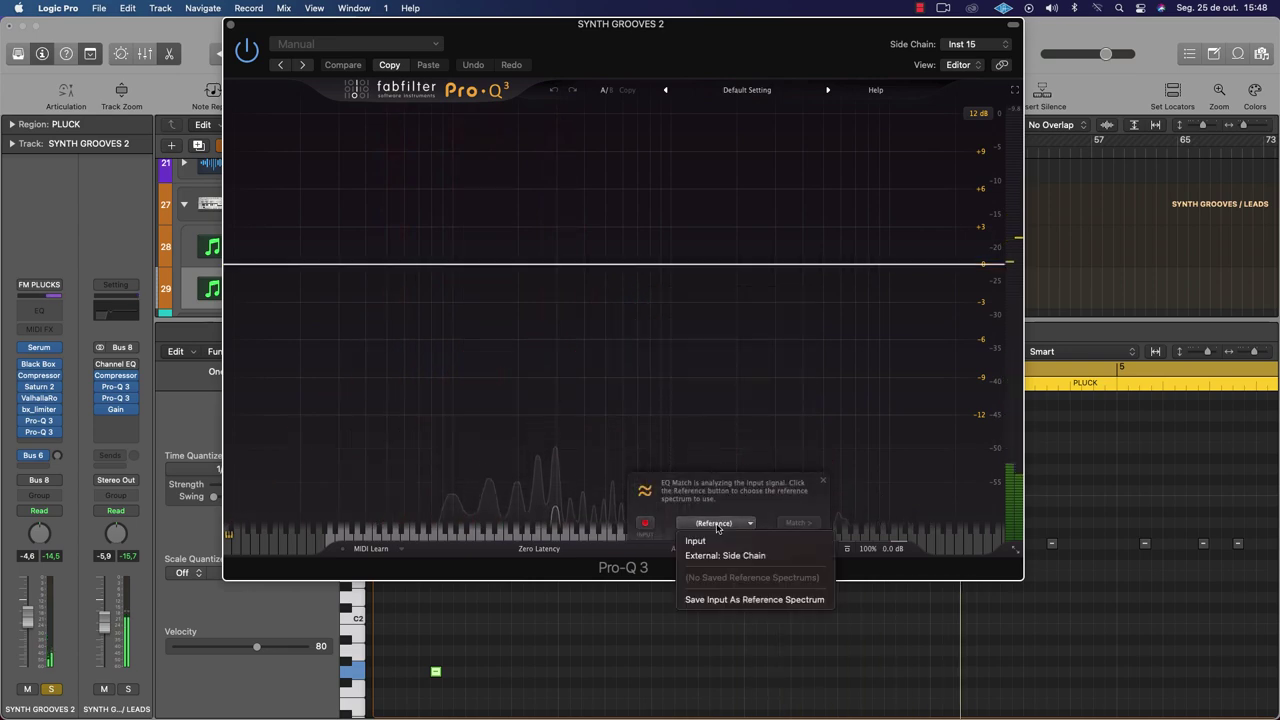
pyautogui.click(722, 556)
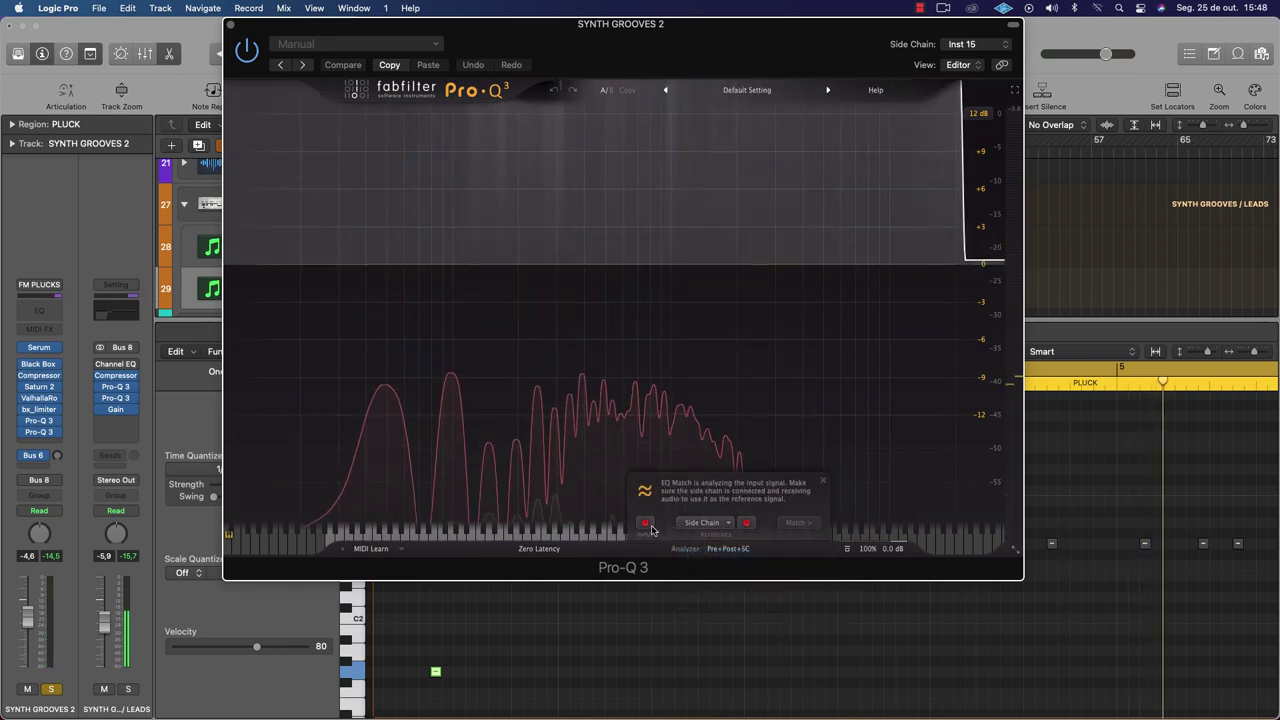
# Restart the EQ Match analysis, keeping External: Side Chain as the reference spectrum
pyautogui.click(748, 526)
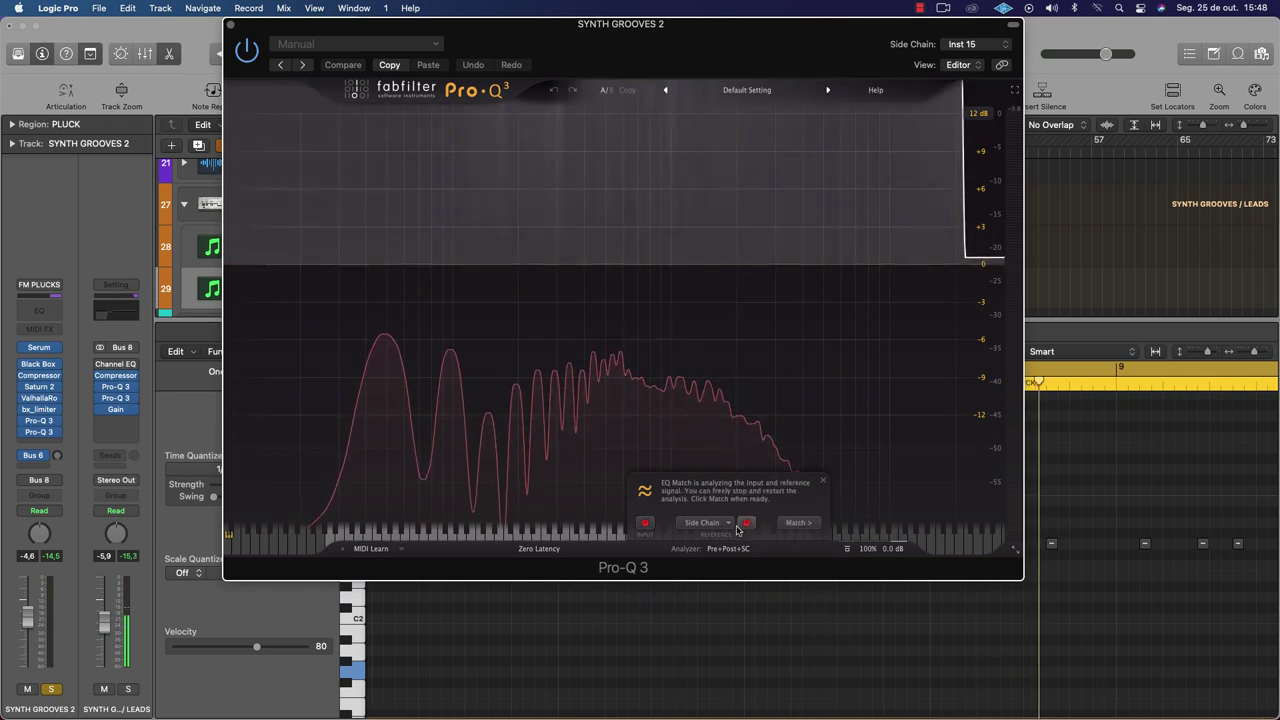
pyautogui.click(731, 524)
pyautogui.click(768, 557)
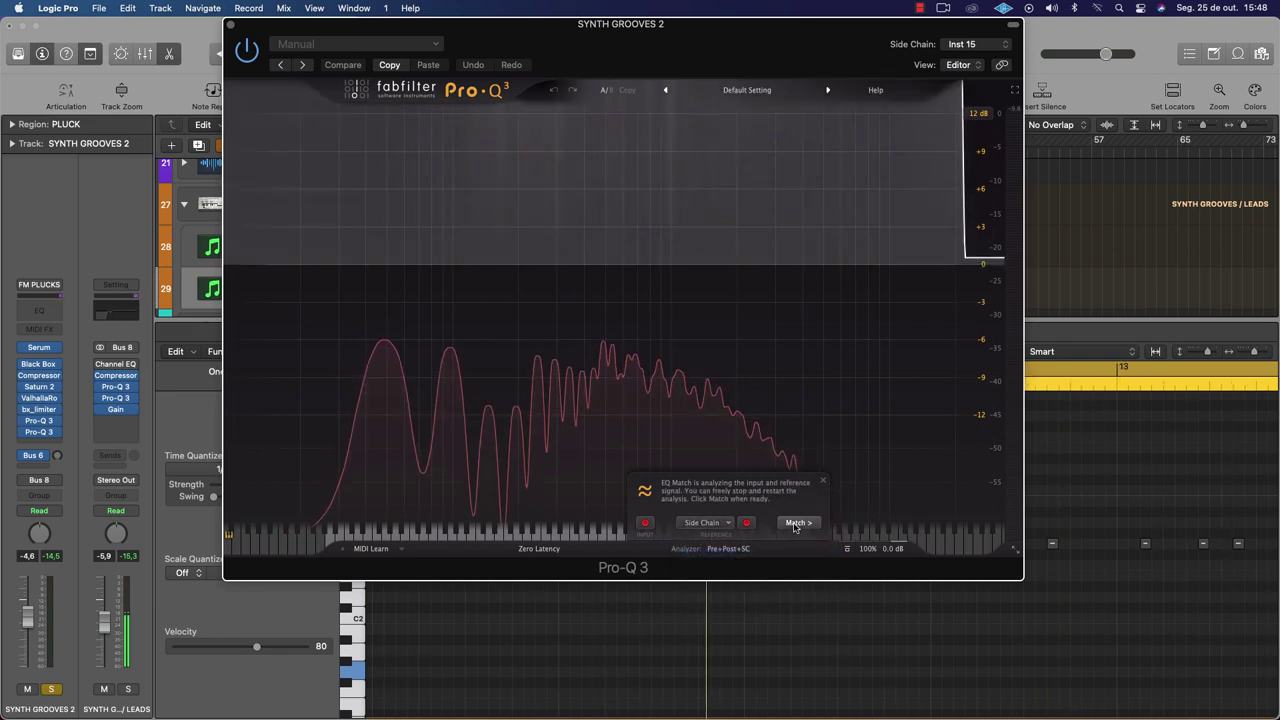
pyautogui.click(645, 523)
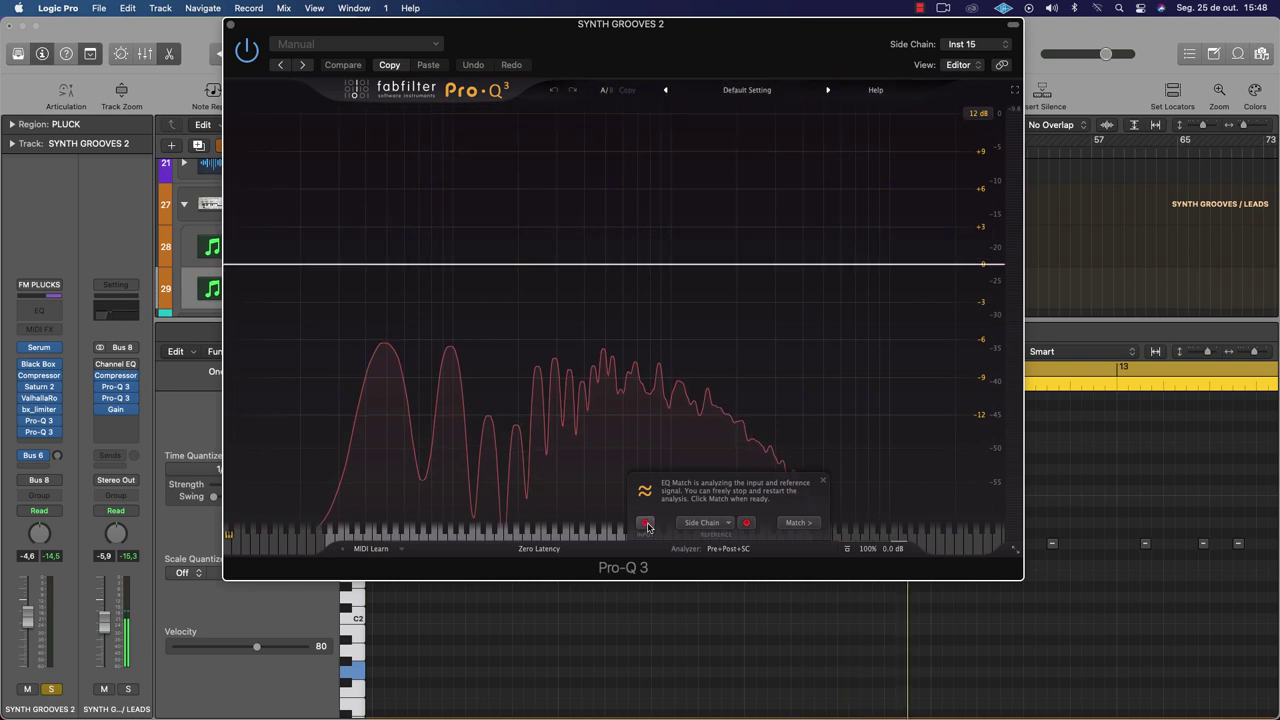
pyautogui.click(704, 523)
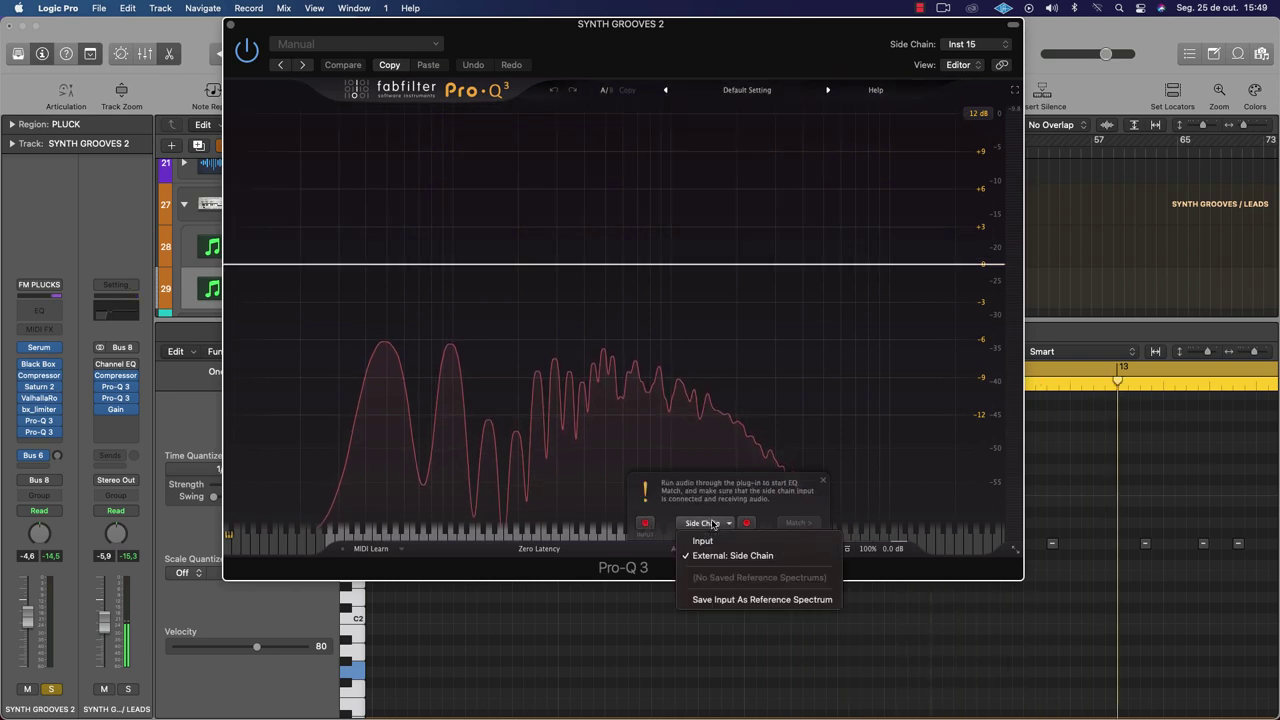
pyautogui.click(743, 556)
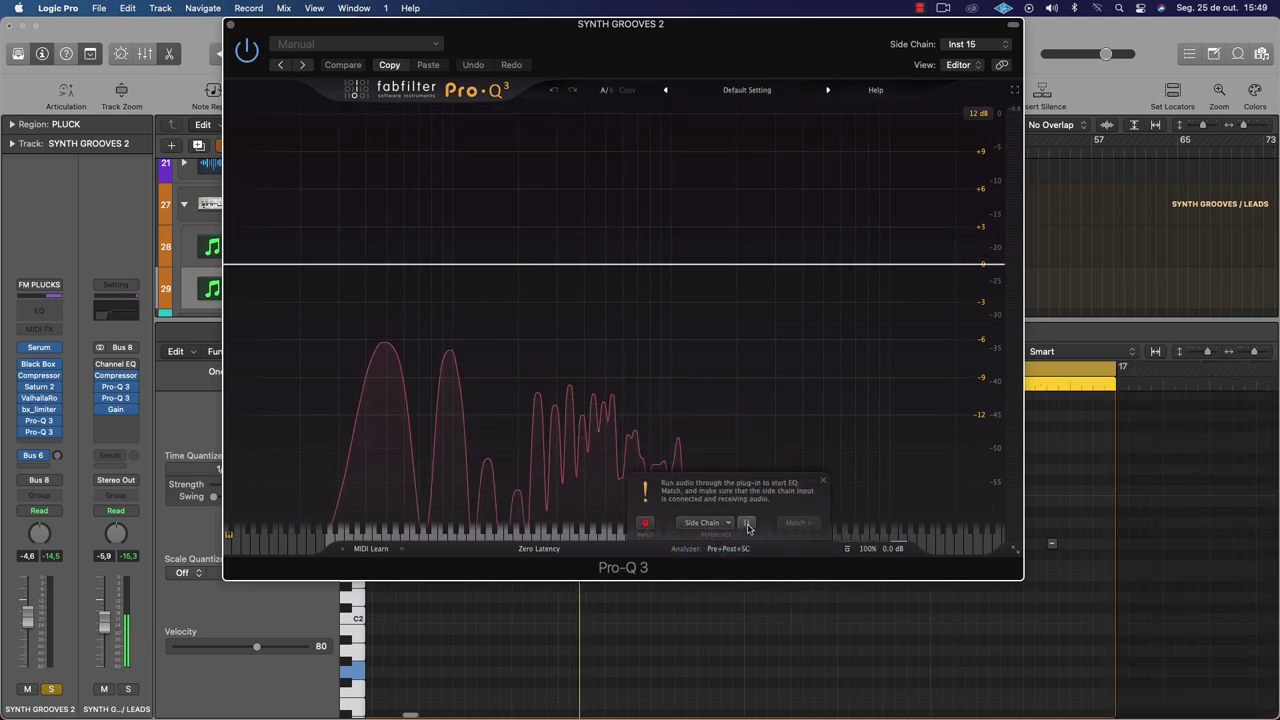
# Resume the reference analysis, generate the matched curve with 13 bands, and finish the EQ Match
pyautogui.click(745, 522)
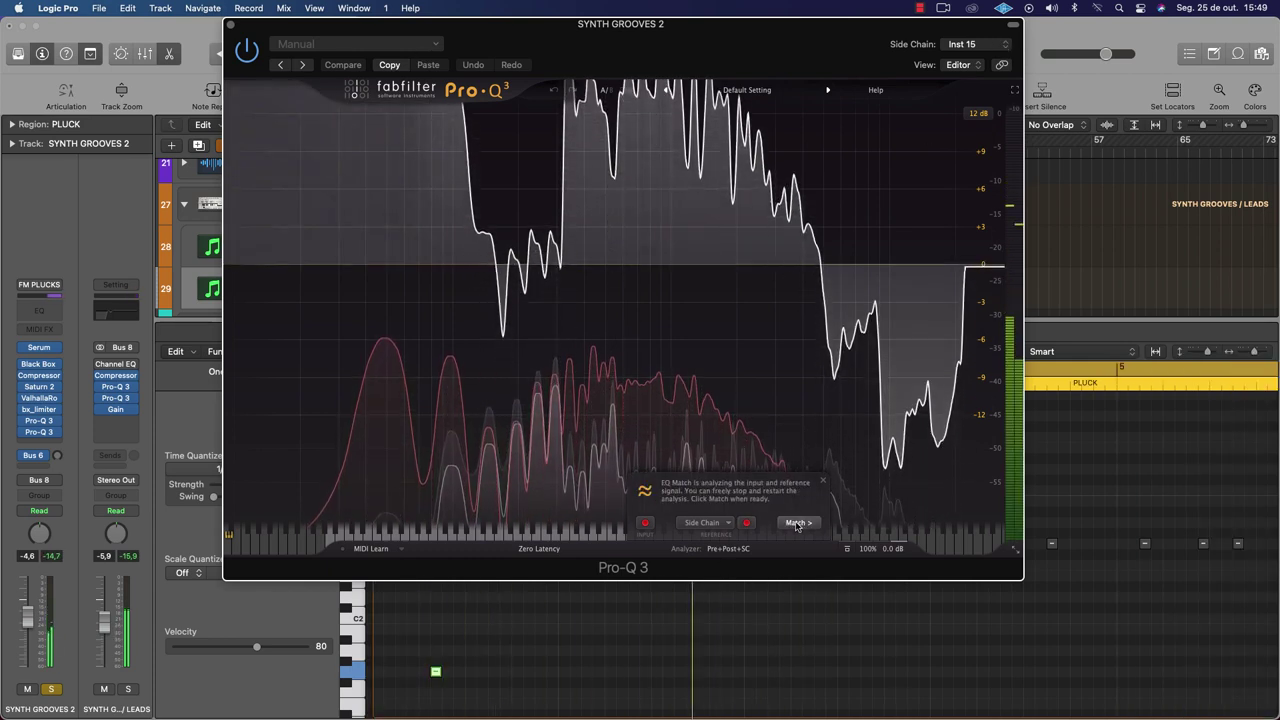
pyautogui.click(795, 523)
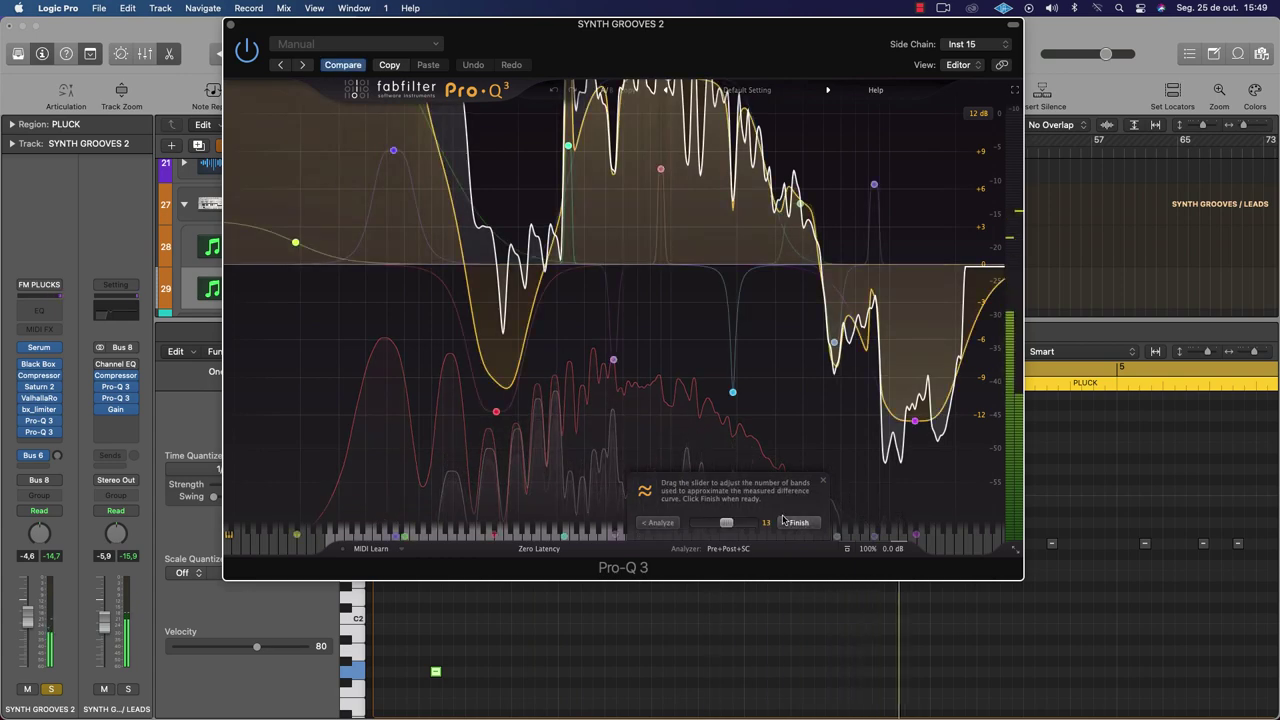
pyautogui.click(800, 523)
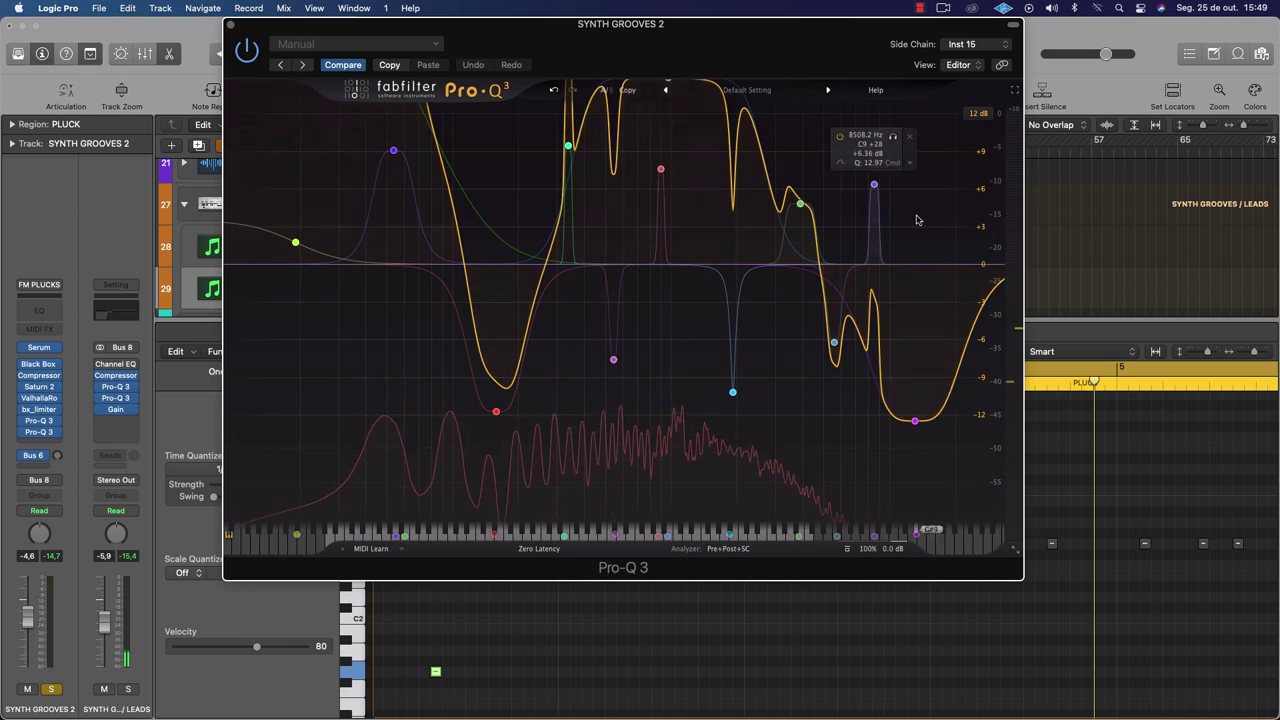
# Reduce the overall gain scale of the matched curve to about 39%
pyautogui.scroll(-4, 383, 160)
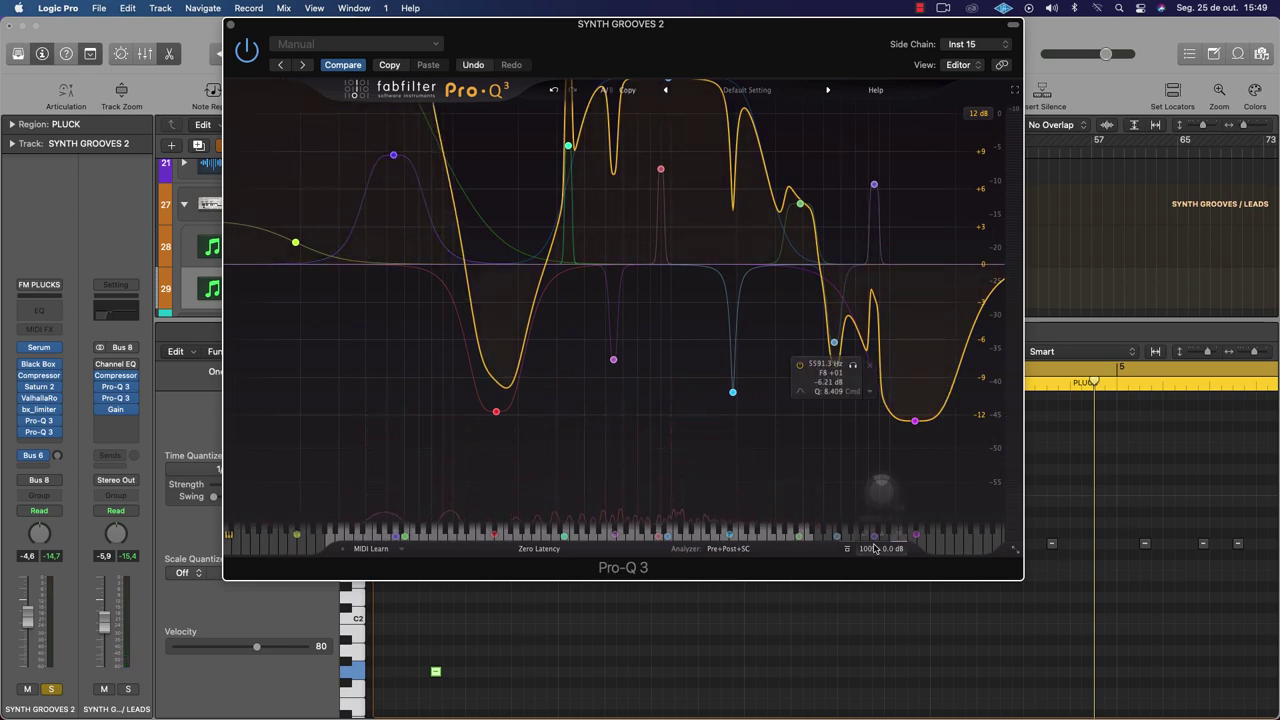
pyautogui.moveTo(875, 549)
pyautogui.moveTo(877, 520); pyautogui.dragTo(829, 523)
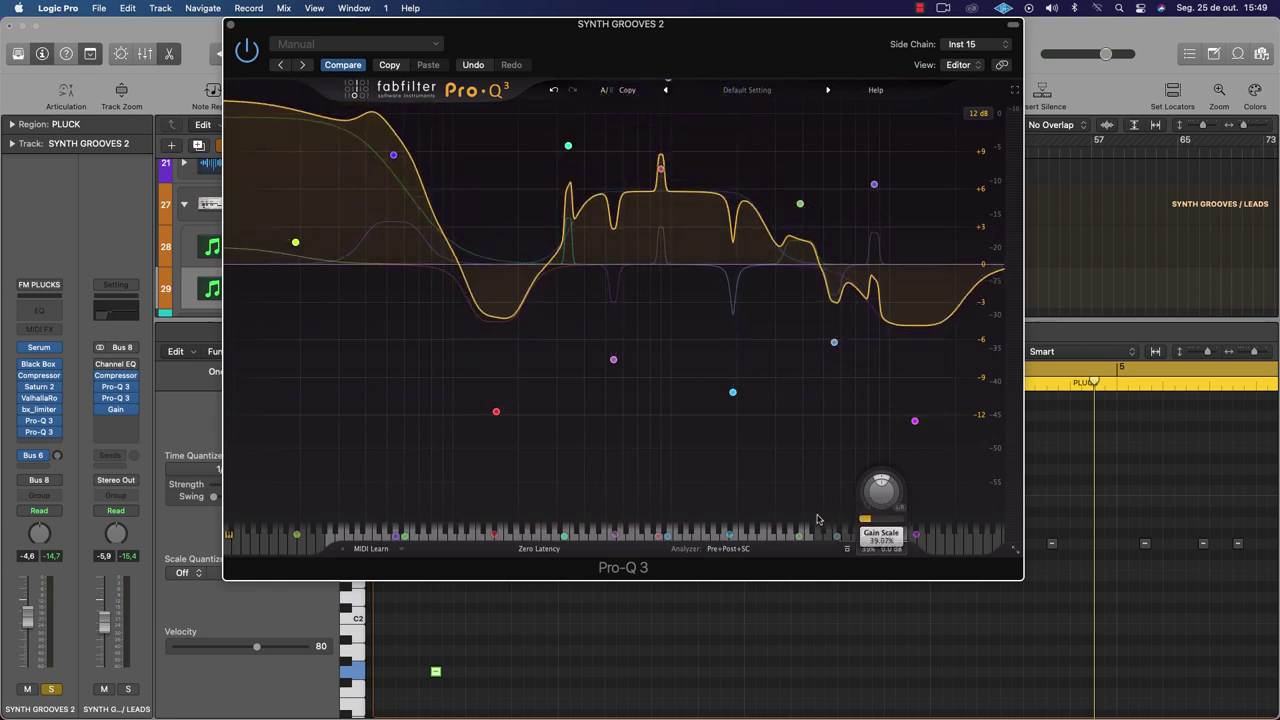
# Bypass the 61 Hz low shelf and slightly lower the gain of the 53 Hz bell
pyautogui.click(373, 110)
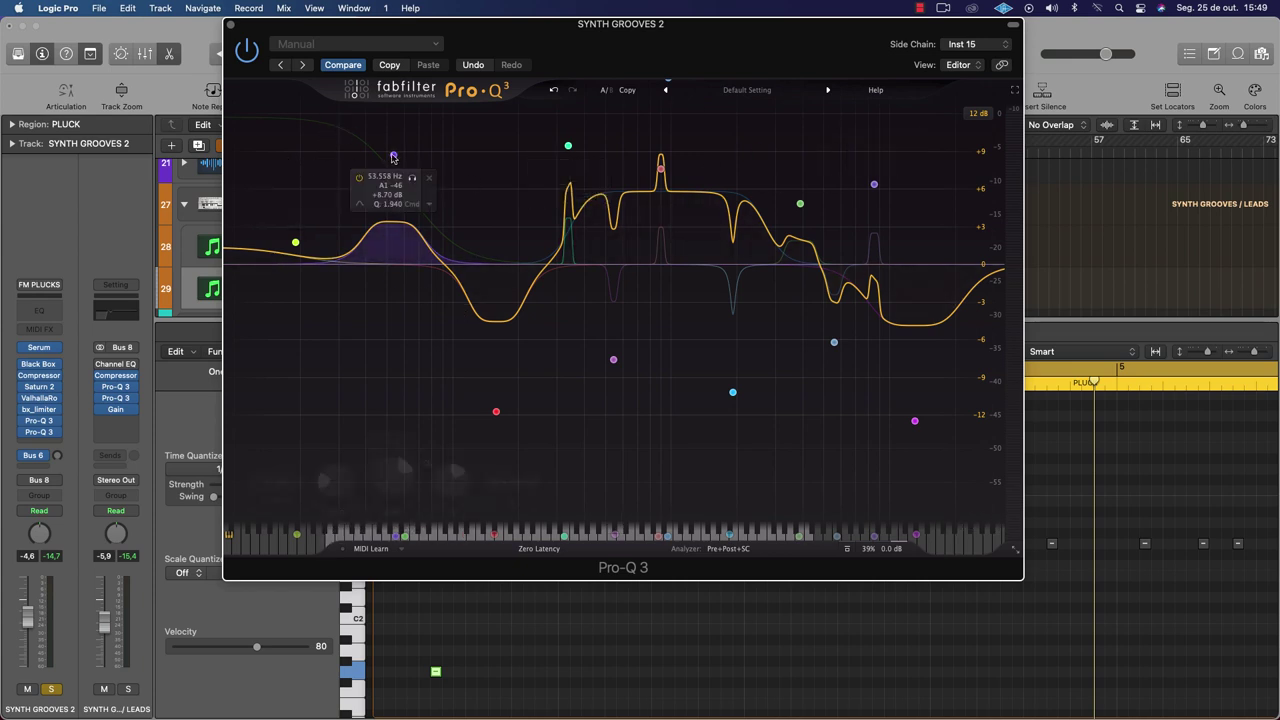
pyautogui.moveTo(393, 157); pyautogui.dragTo(389, 172)
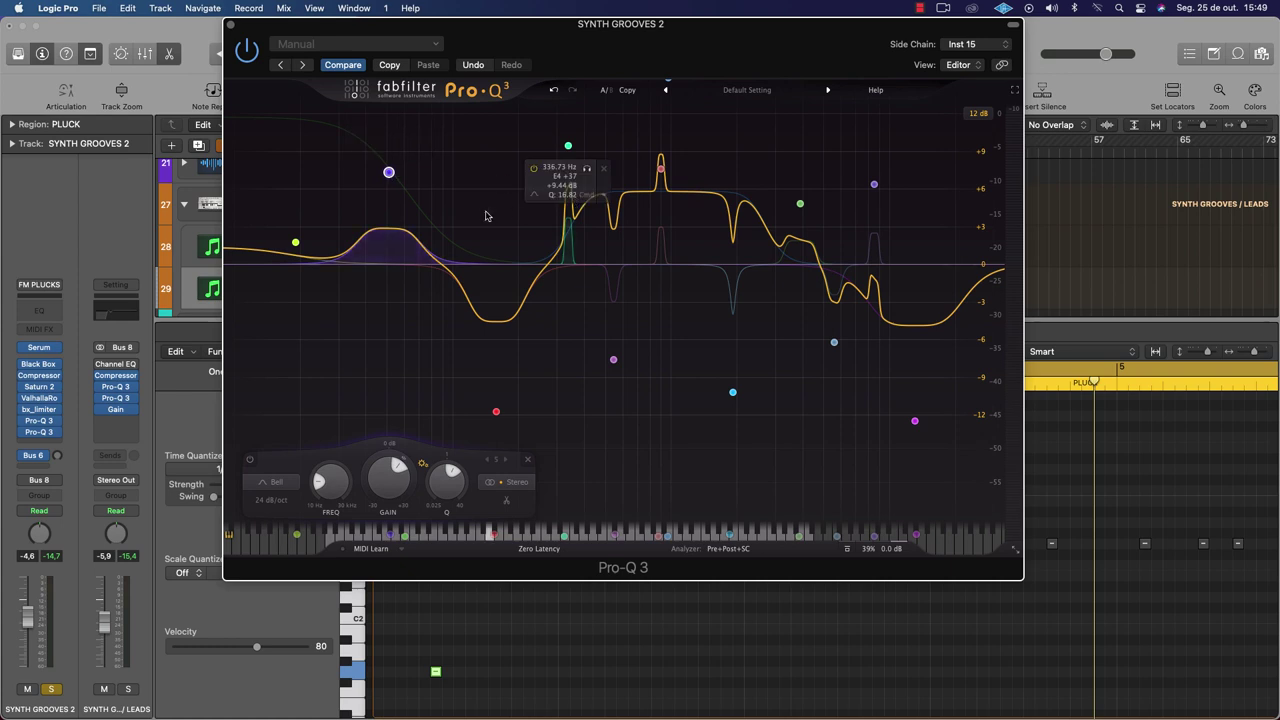
pyautogui.click(489, 216)
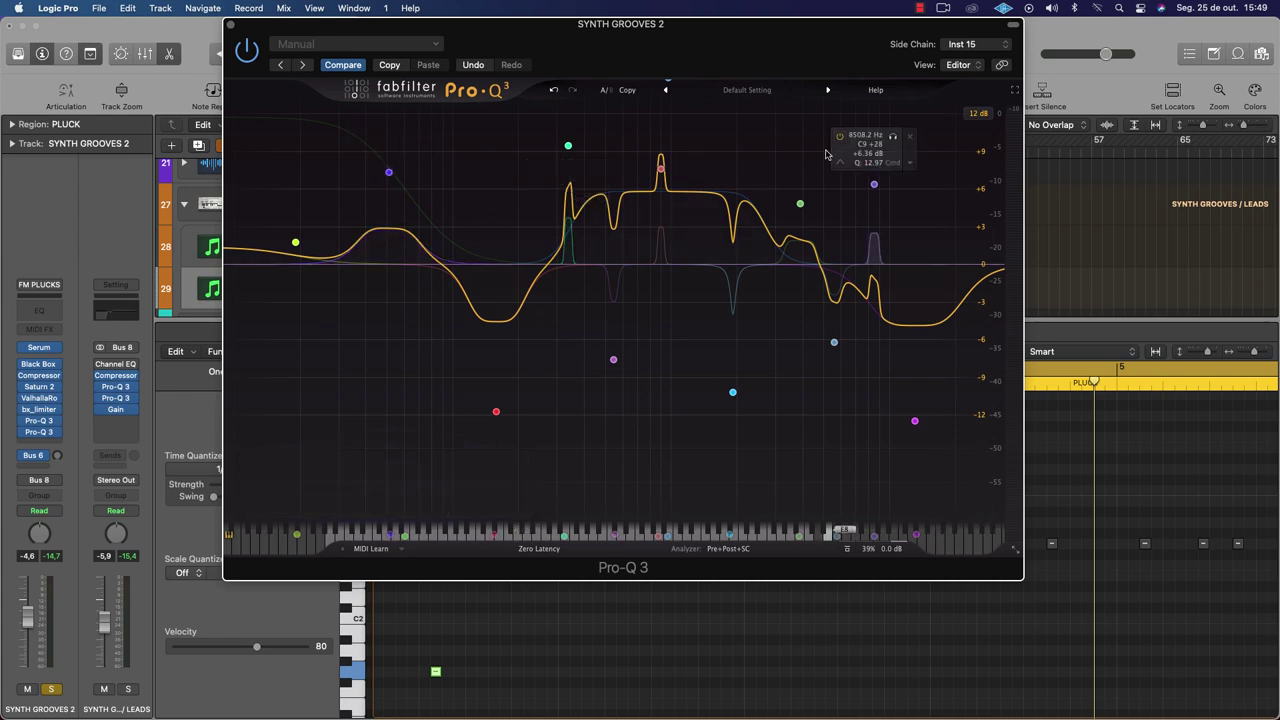
# Audition the curve, select all displayed bands, and scale their gains into an inverted curve with band 3 at about +11.8 dB
pyautogui.press('space')
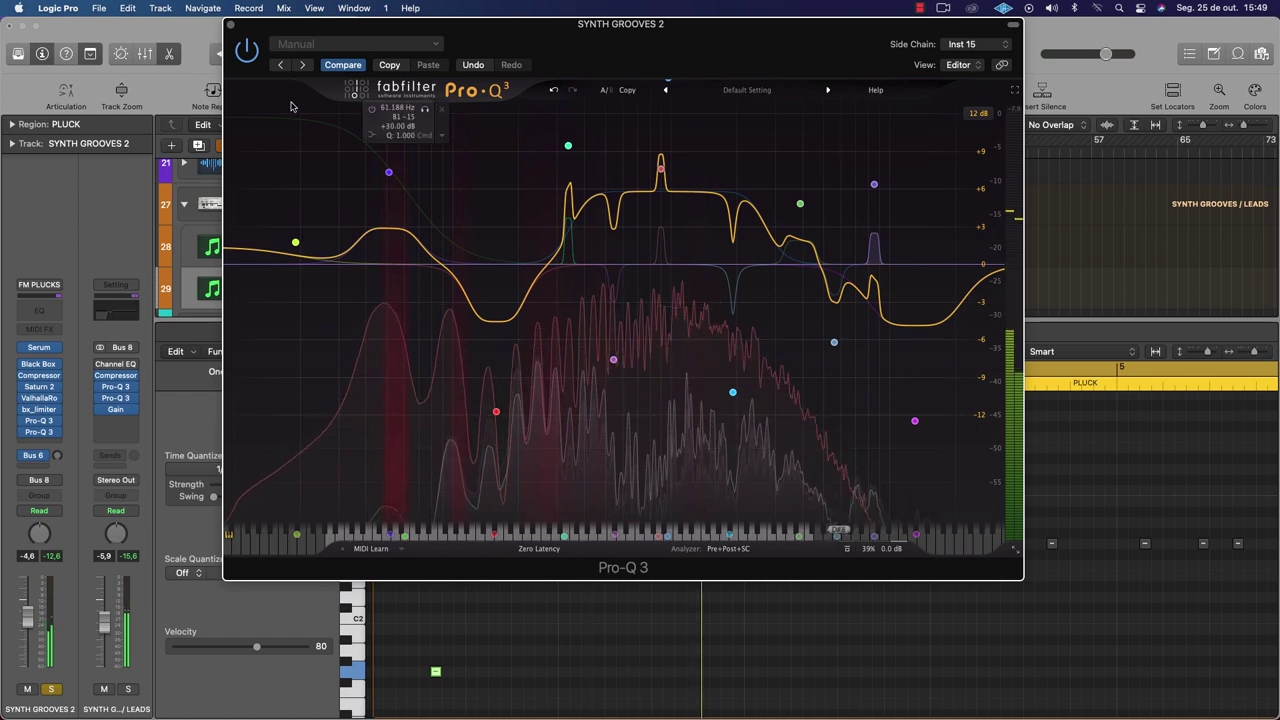
pyautogui.moveTo(268, 118); pyautogui.dragTo(1000, 515)
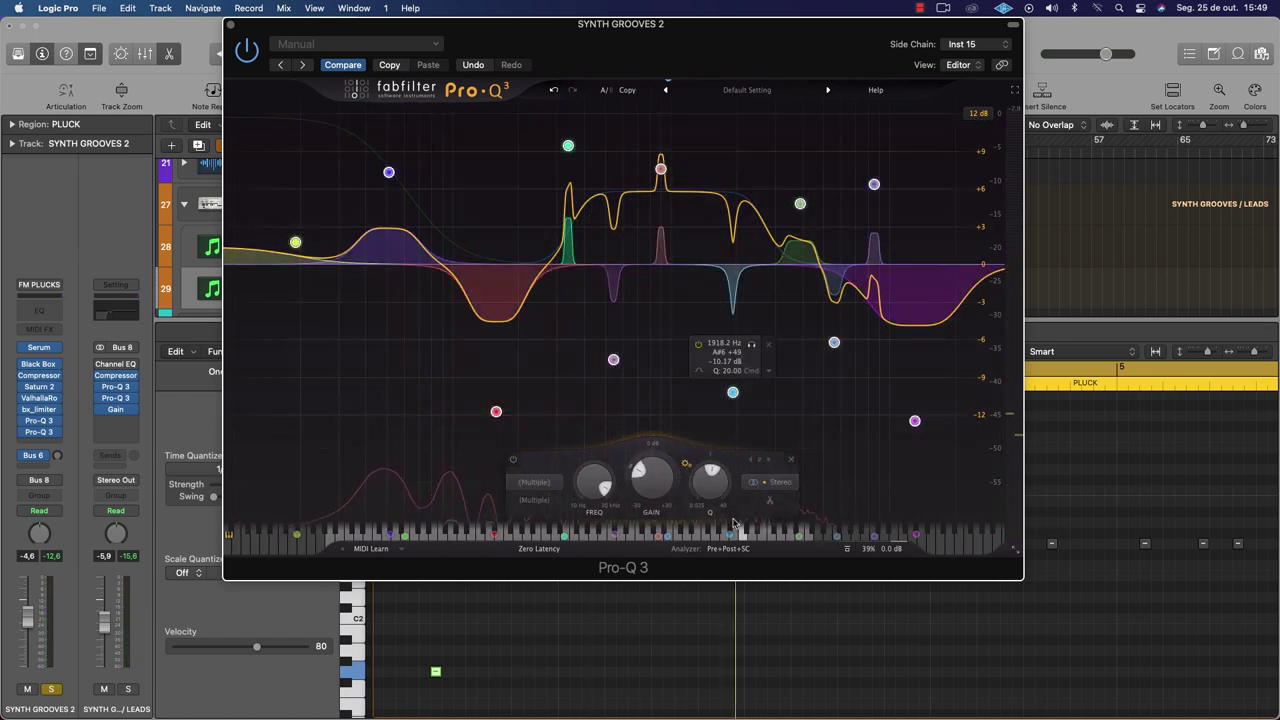
pyautogui.scroll(-3, 658, 474)
pyautogui.moveTo(658, 474); pyautogui.dragTo(656, 368)
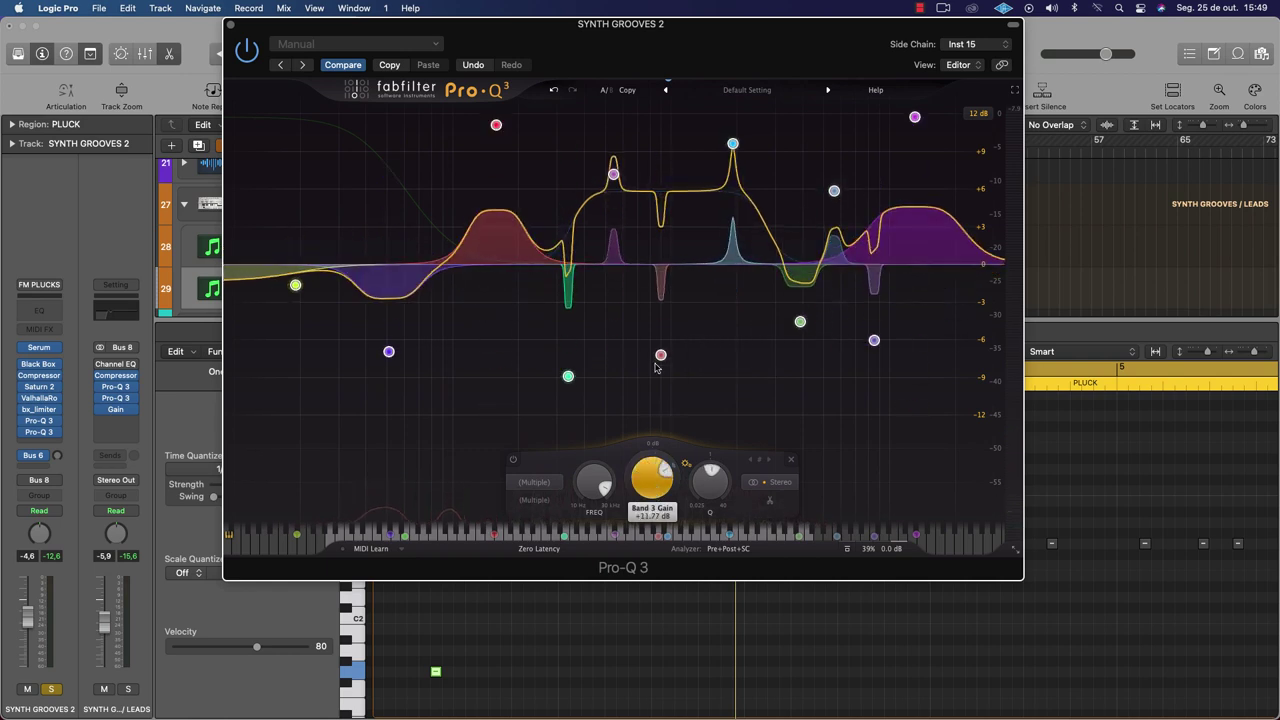
# Play the project and lower the gain scale of the inverted curve to 9%
pyautogui.press('space')
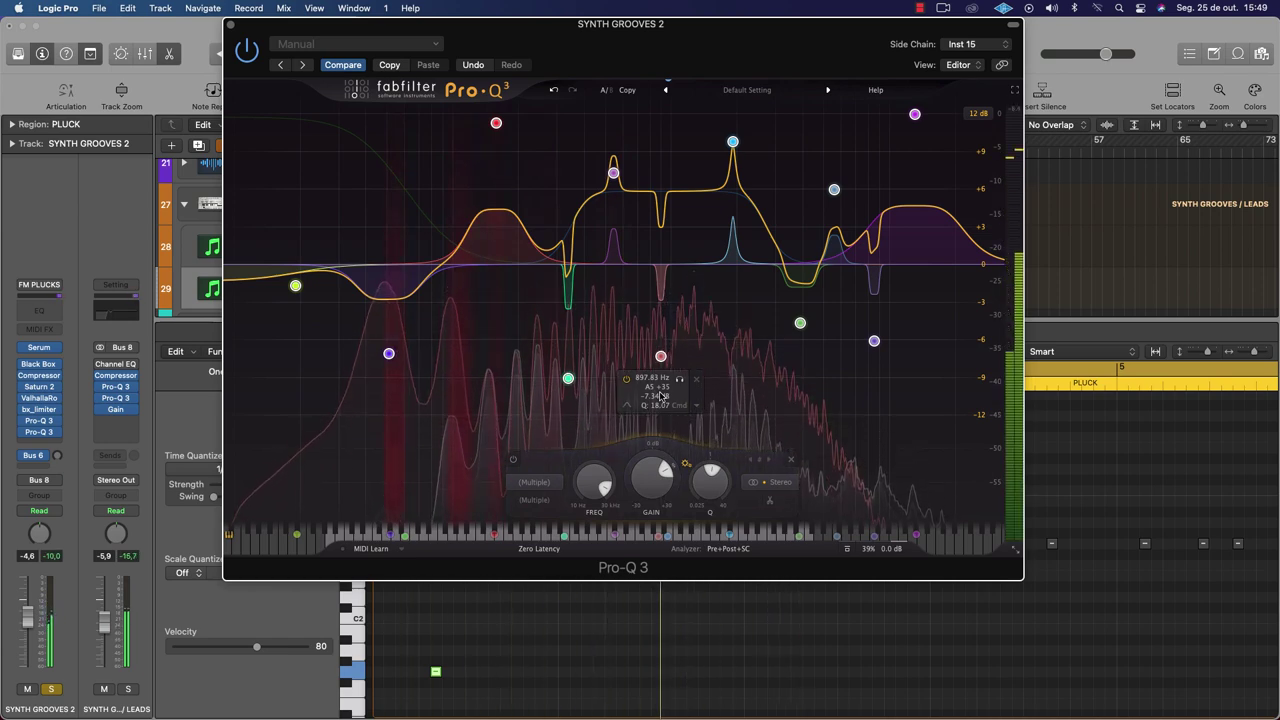
pyautogui.moveTo(866, 522)
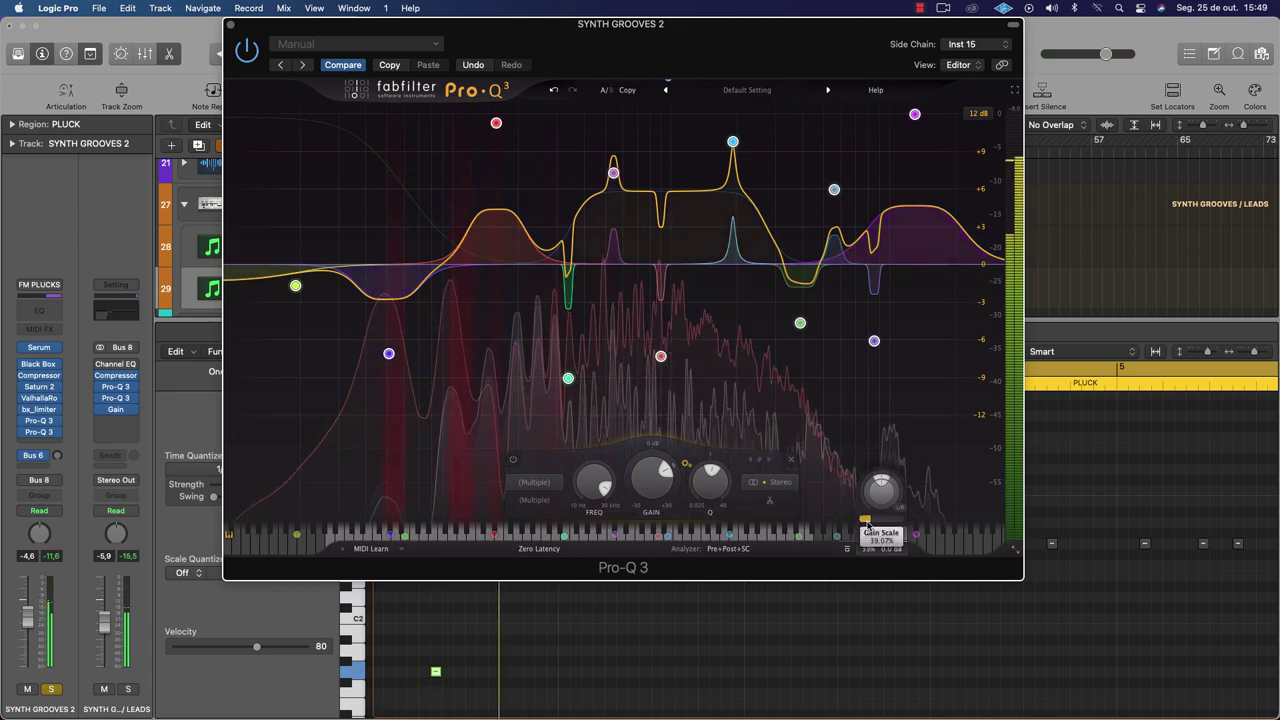
pyautogui.moveTo(866, 522); pyautogui.dragTo(836, 523)
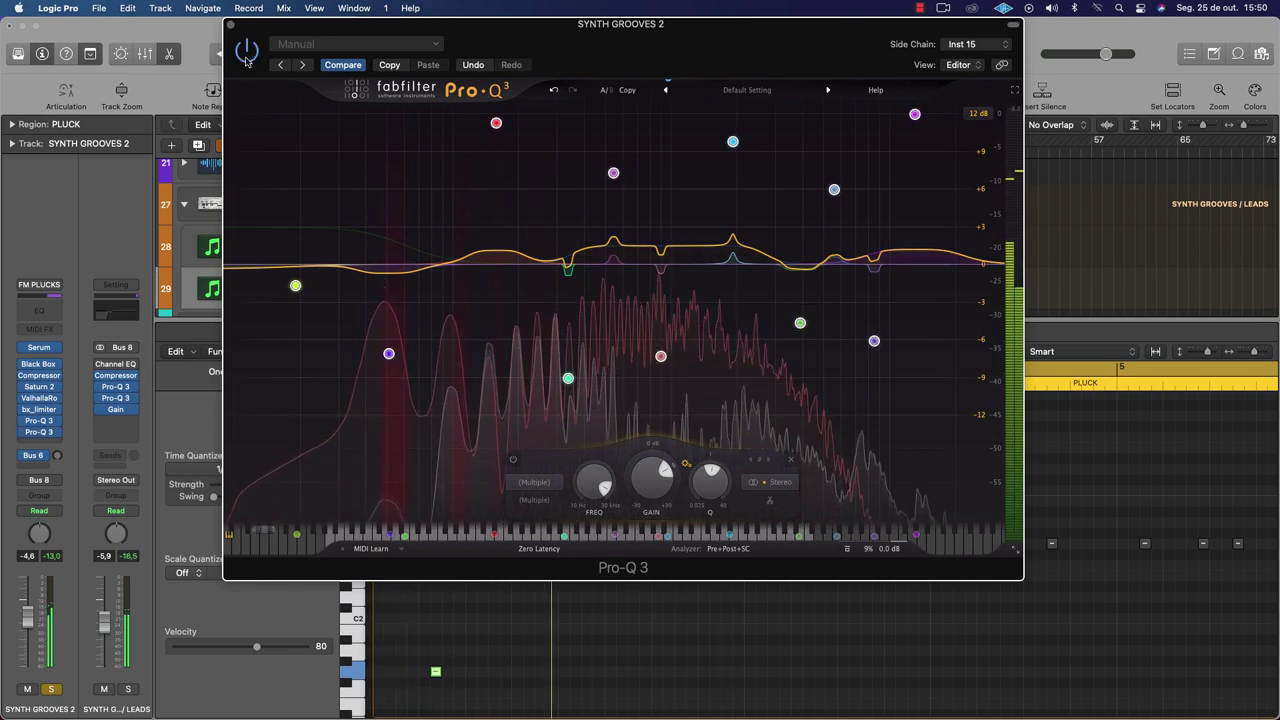
# Close the Pro-Q 3 window and hide the Piano Roll editor
pyautogui.click(230, 24)
pyautogui.click(578, 334)
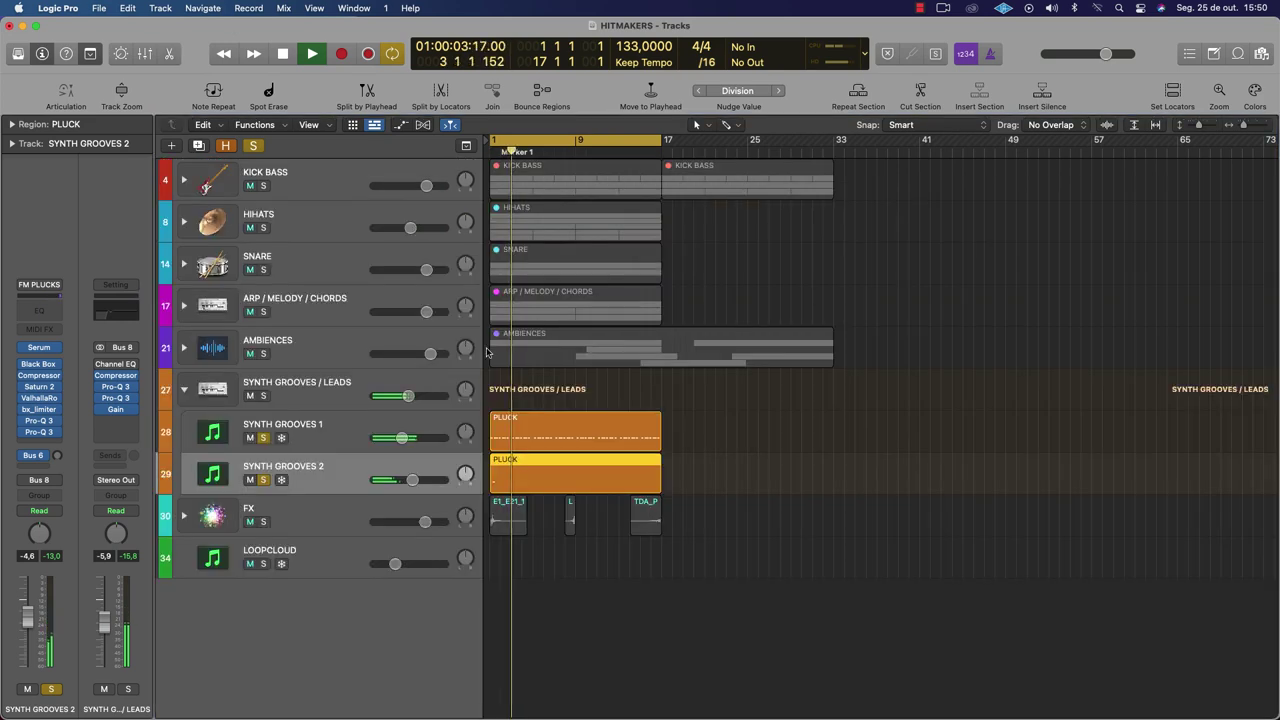
# Play the grooves from the start and shorten the SYNTH GROOVES 2 PLUCK region to end at bar 5
pyautogui.press('space')
pyautogui.press('Return')
pyautogui.press('space')
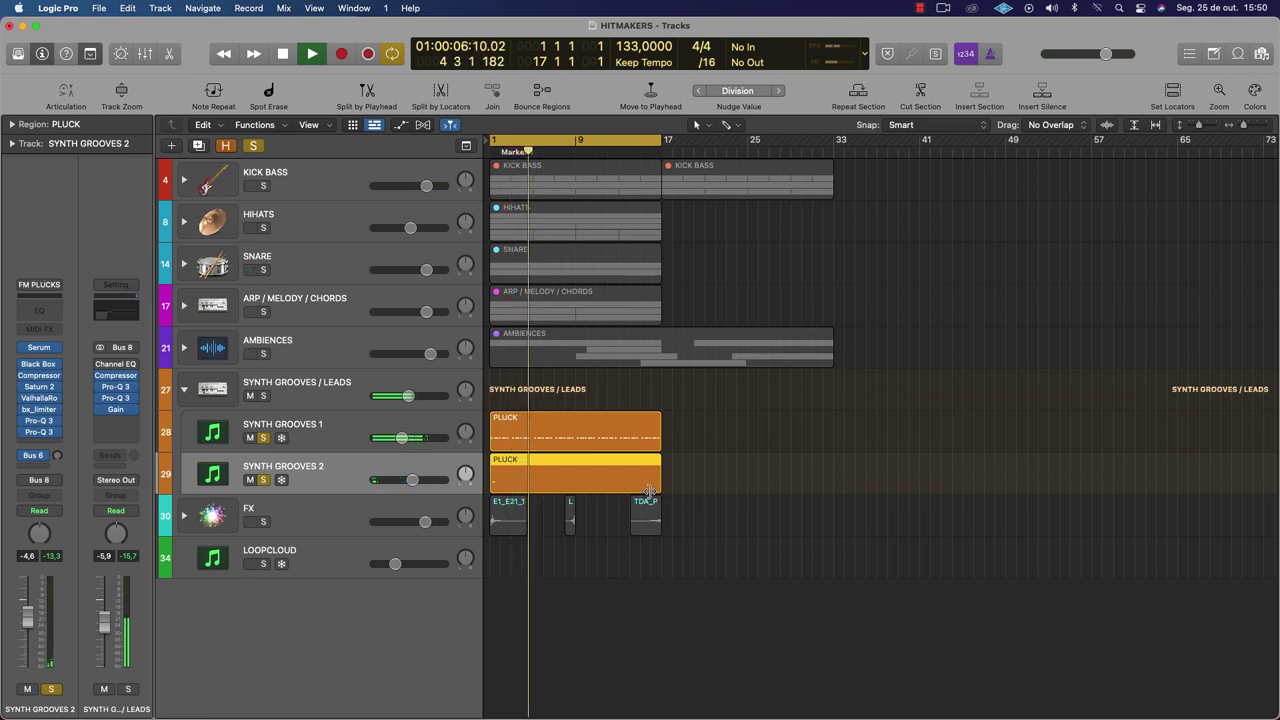
pyautogui.moveTo(658, 492); pyautogui.dragTo(532, 492)
pyautogui.press('space')
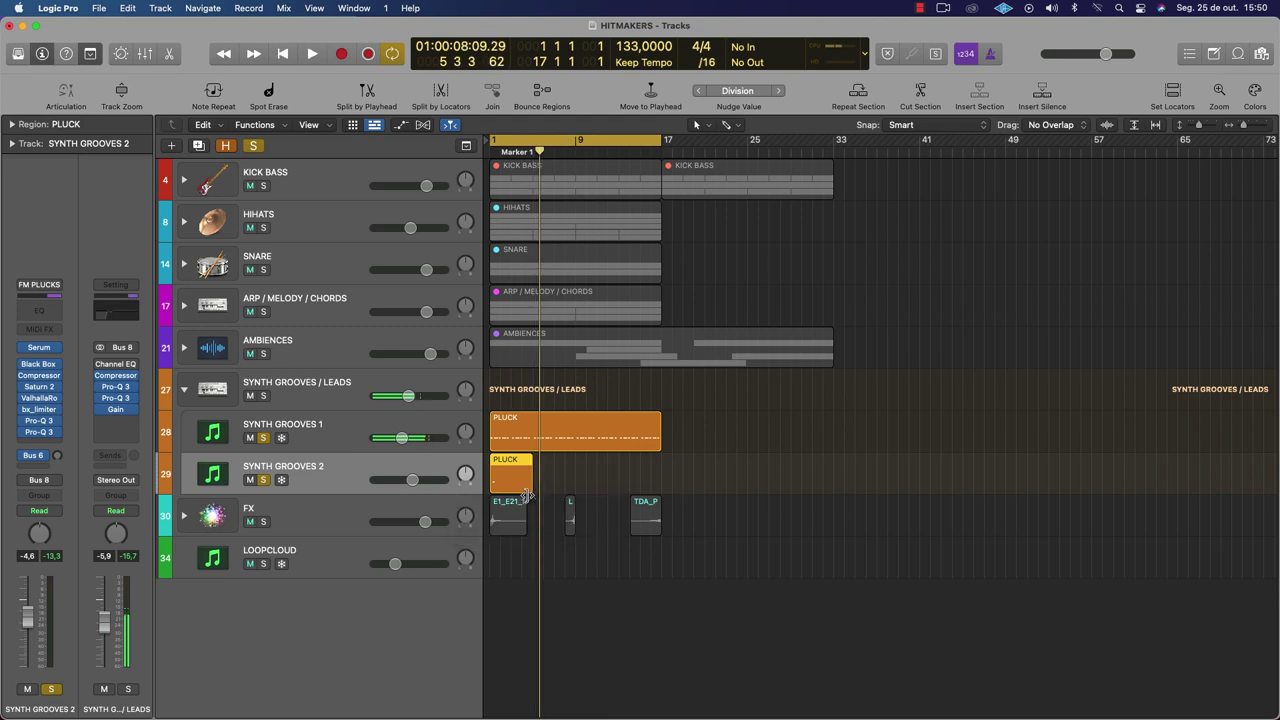
pyautogui.press('space')
pyautogui.press('z')
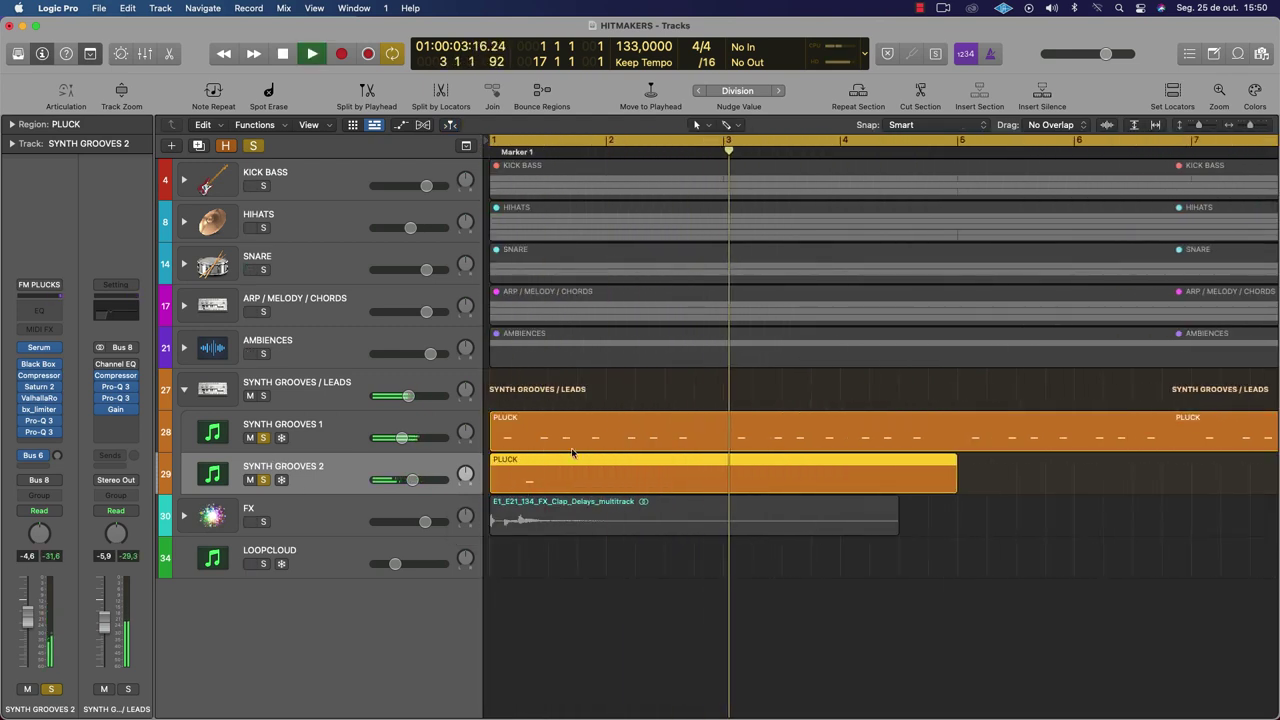
# Stop playback and bounce the shortened PLUCK region in place to a new track, leaving the source and including volume/pan automation
pyautogui.press('space')
pyautogui.rightClick(549, 482)
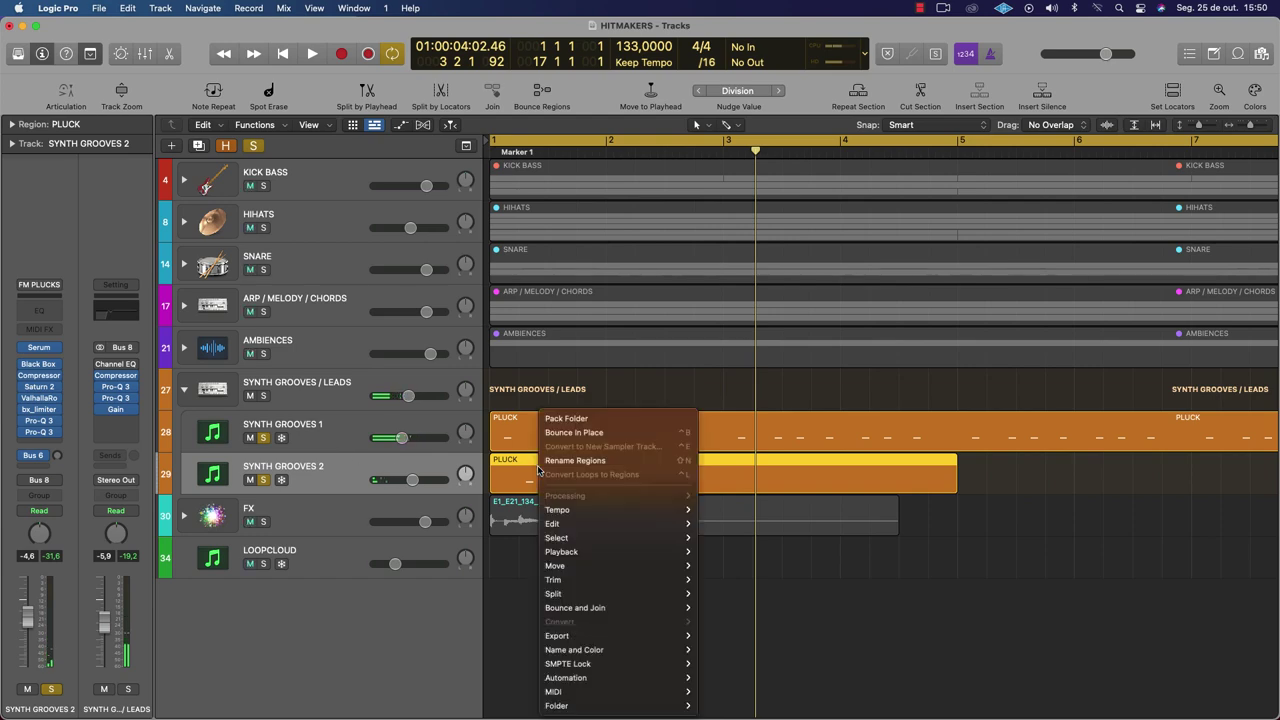
pyautogui.click(581, 440)
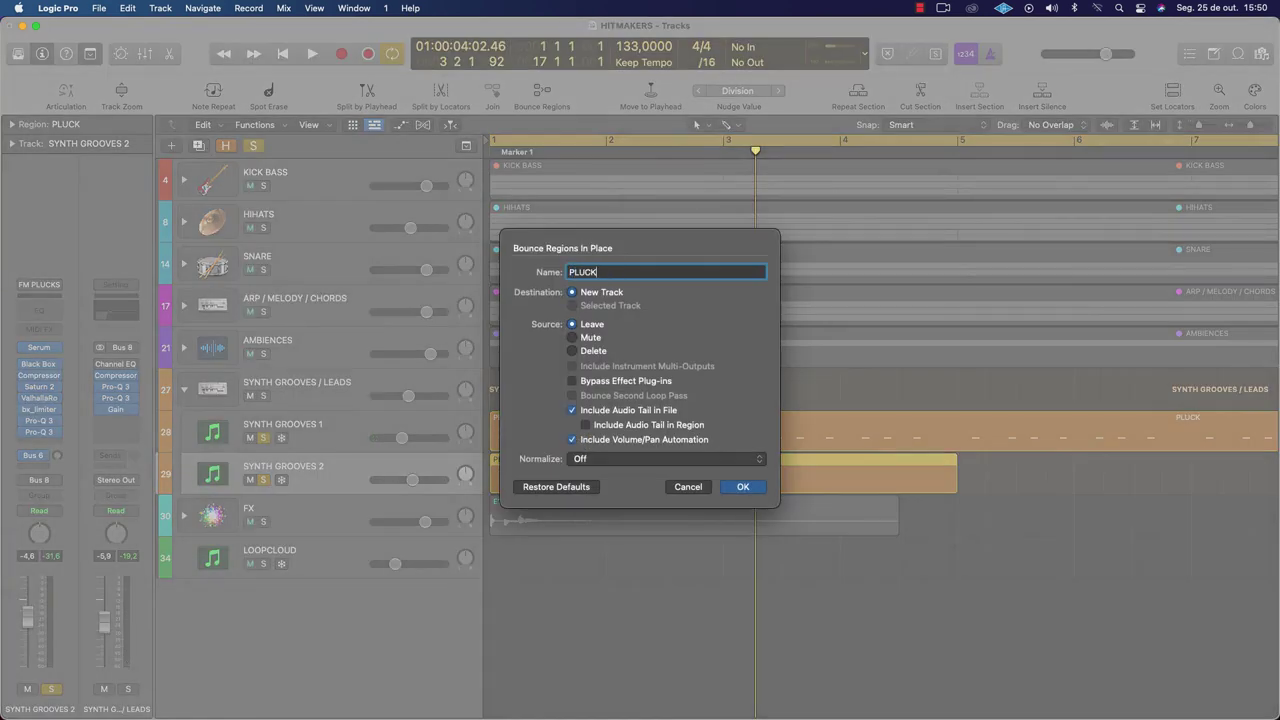
pyautogui.press('Return')
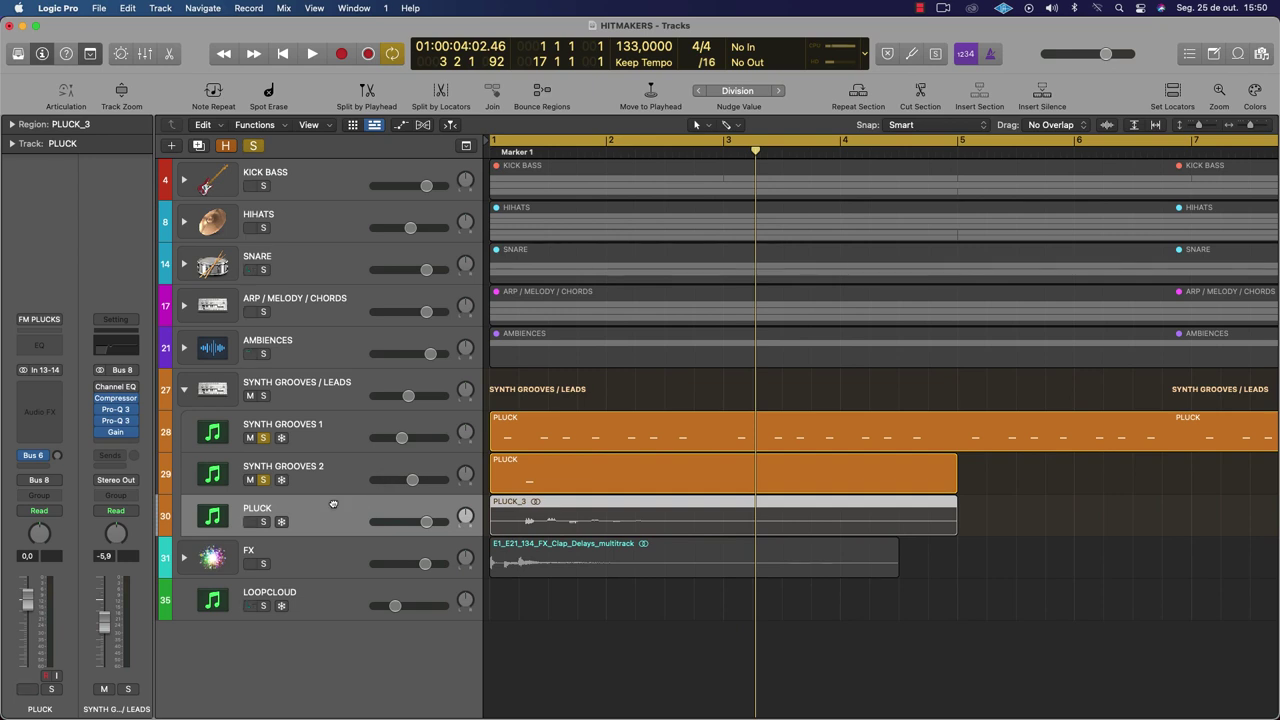
# Move the bounced PLUCK track above SYNTH GROOVES 2 and delete the original MIDI region on SYNTH GROOVES 2
pyautogui.moveTo(333, 504); pyautogui.dragTo(337, 469)
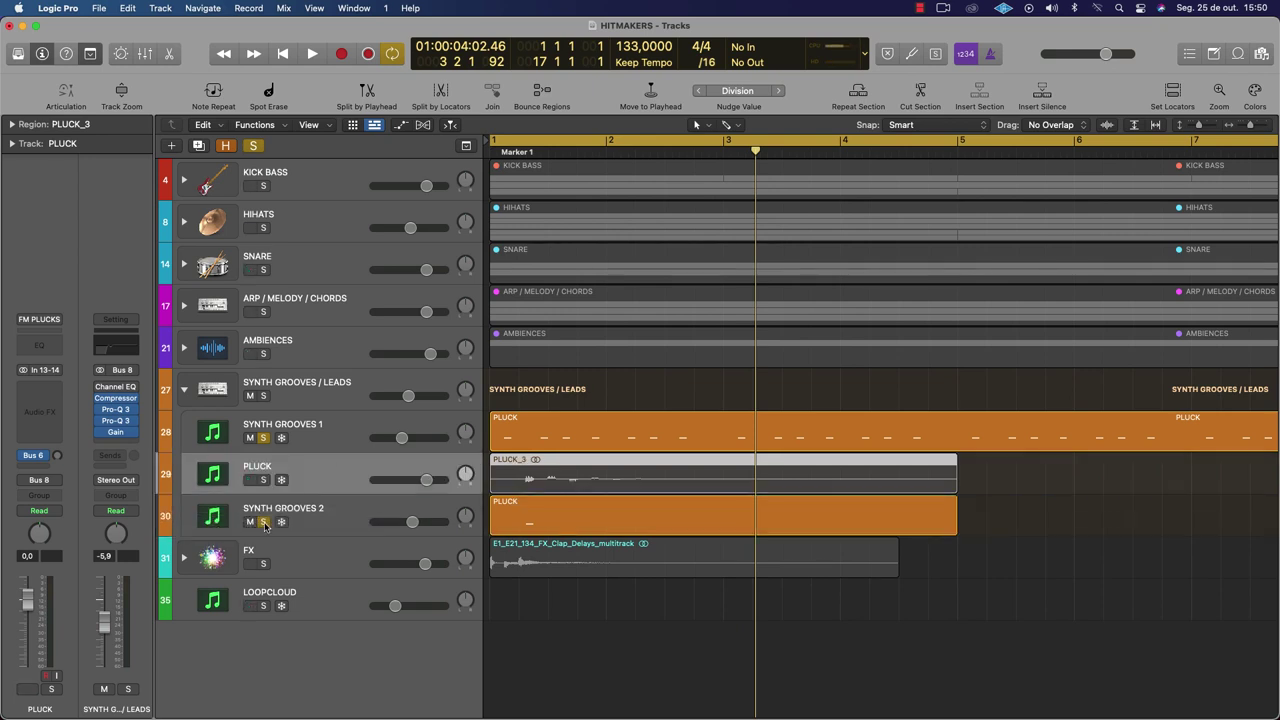
pyautogui.click(547, 516)
pyautogui.press('Delete')
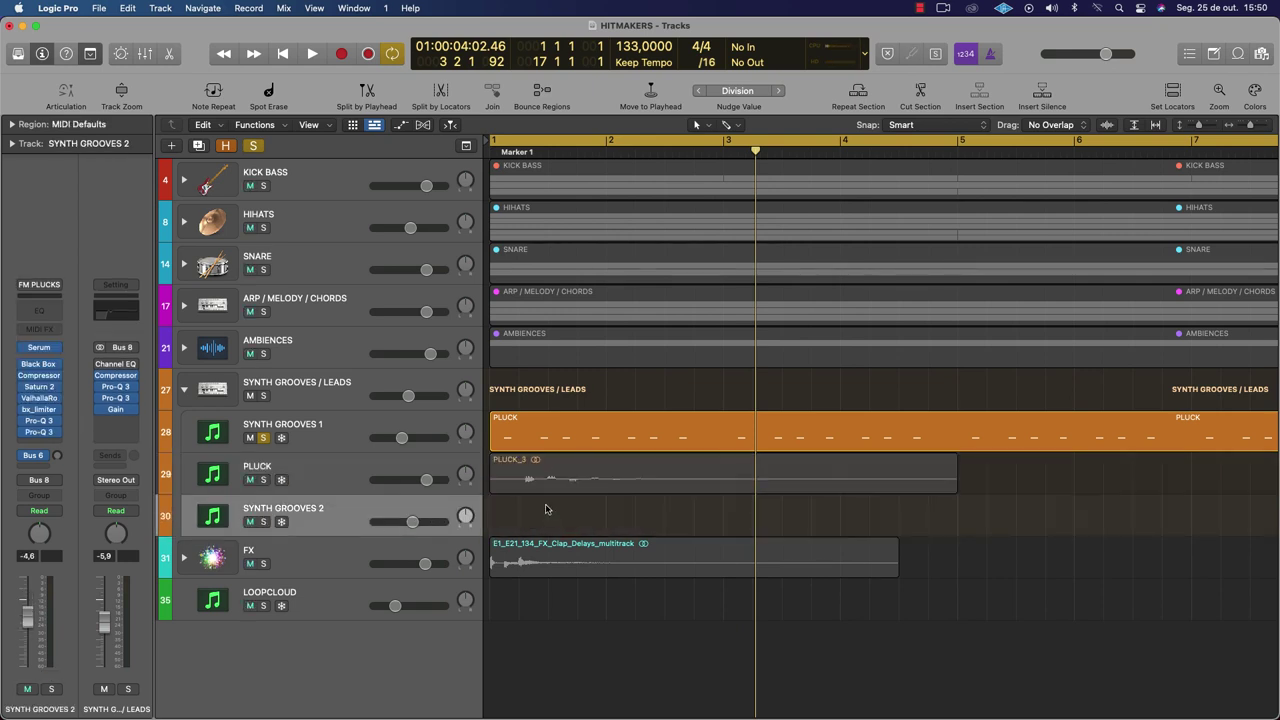
# Solo the PLUCK track, set its volume to -3.0 dB, and play it together with SYNTH GROOVES 1
pyautogui.click(260, 479)
pyautogui.hotkey('shift', 'space')
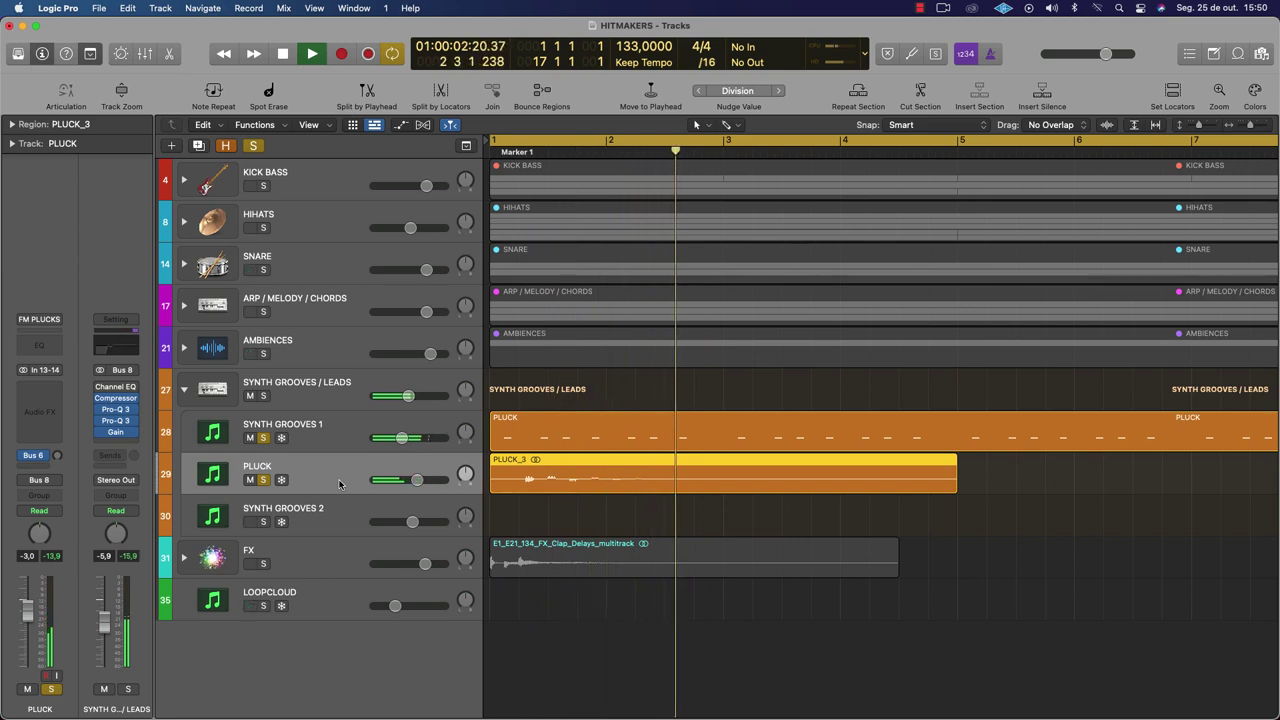
pyautogui.press('space')
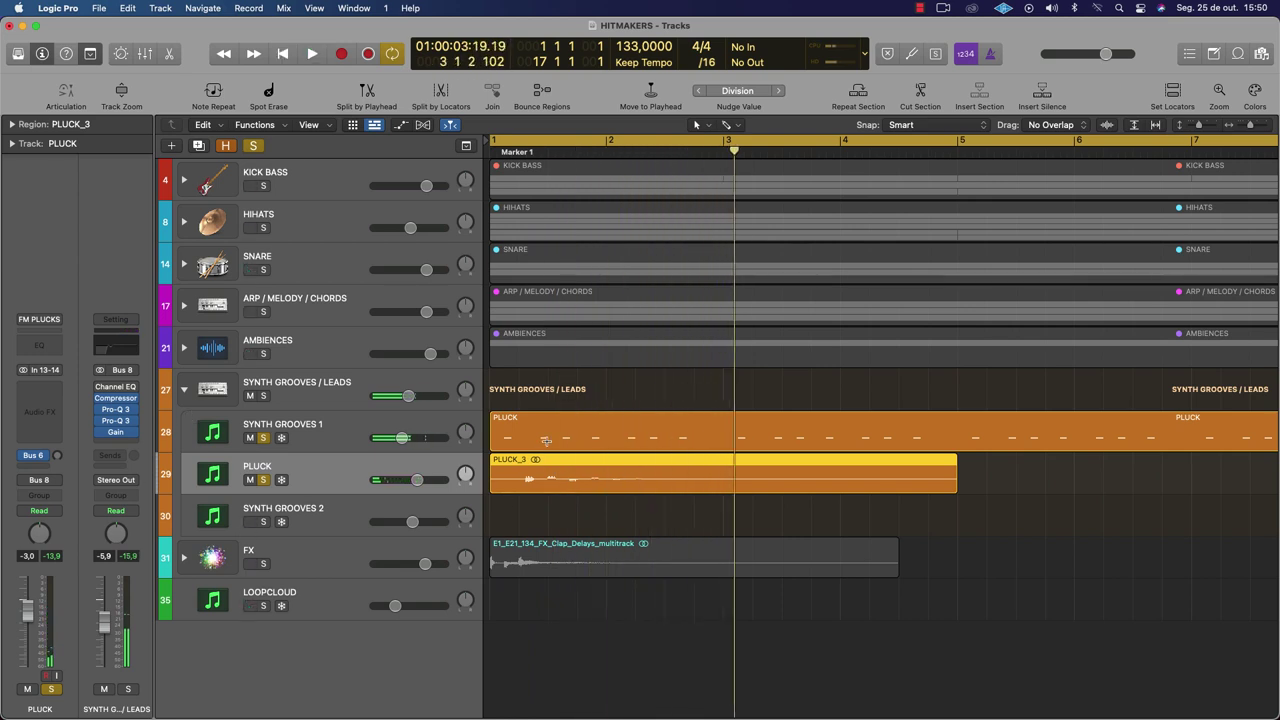
pyautogui.click(350, 435)
pyautogui.press('space')
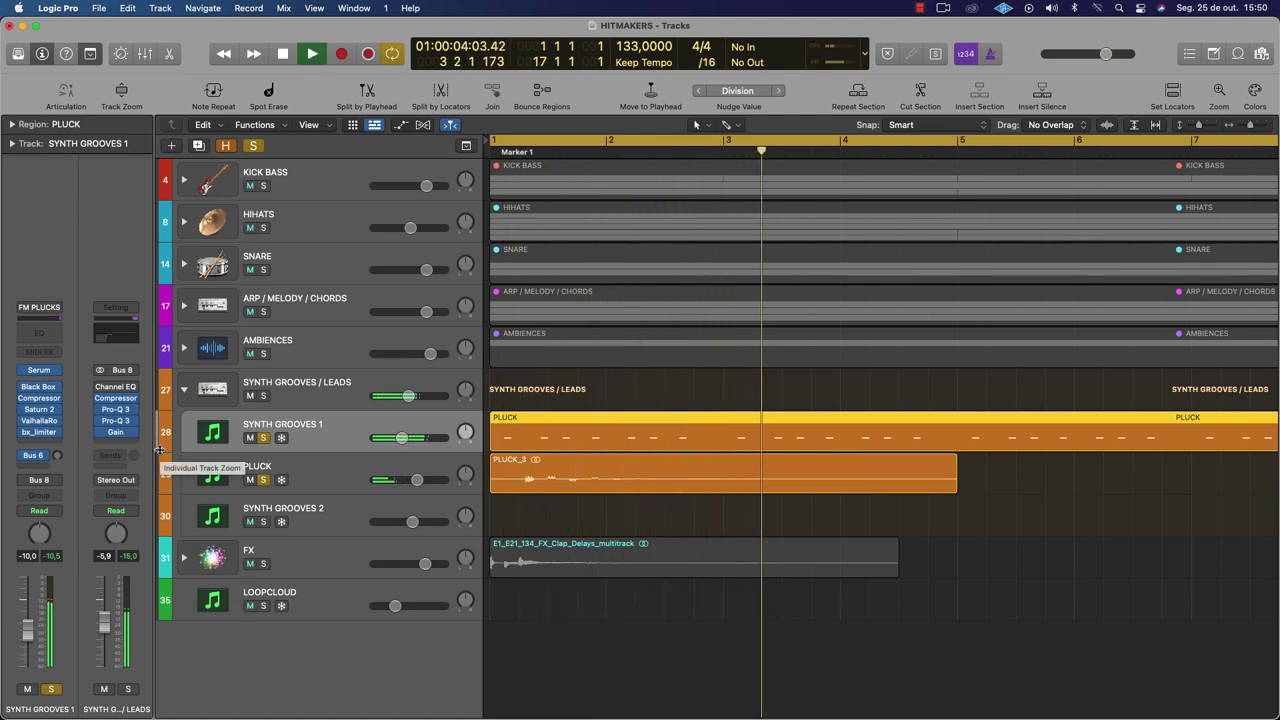
# Set the cycle range from bar 1 to bar 5 and play the loop
pyautogui.moveTo(502, 143); pyautogui.dragTo(960, 267)
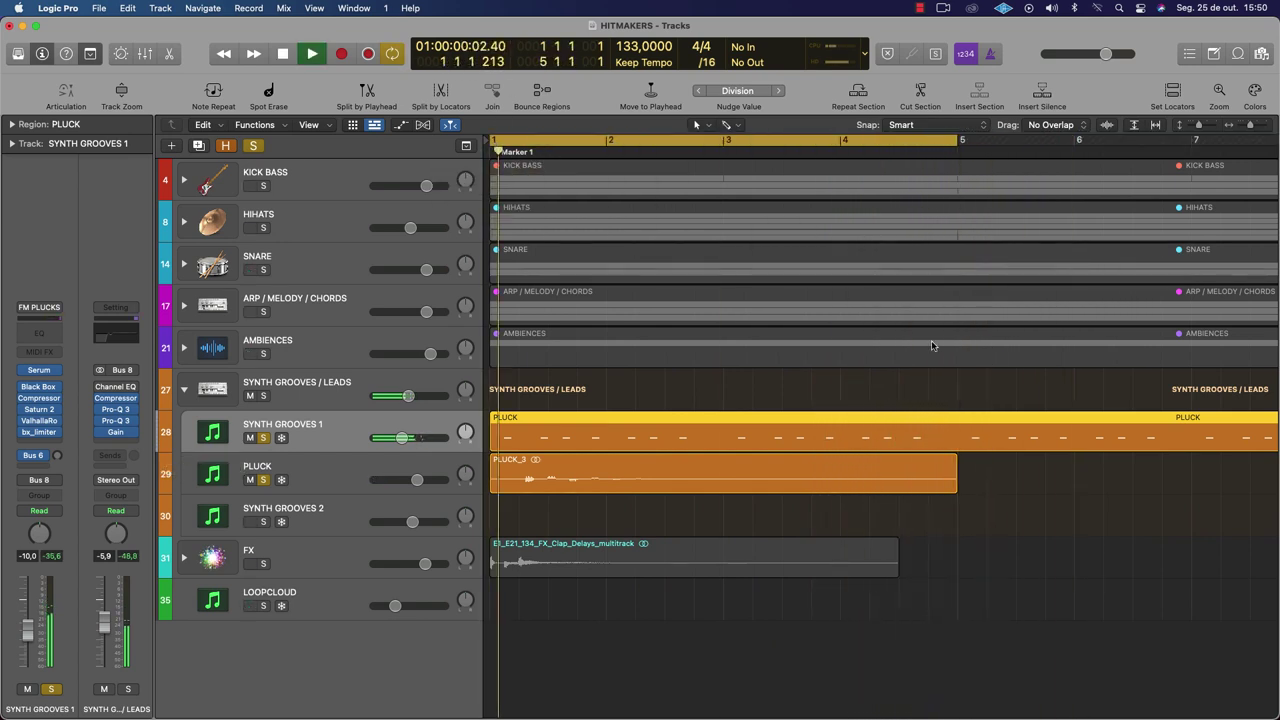
pyautogui.press('space')
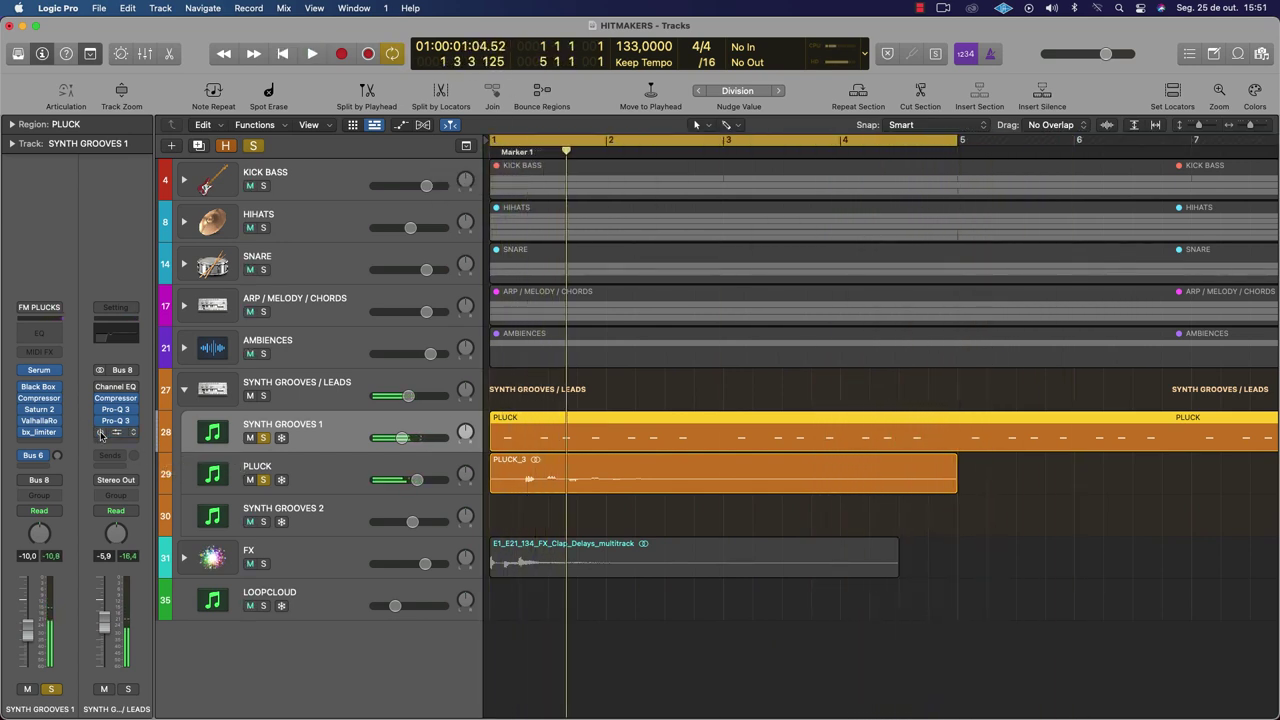
pyautogui.press('space')
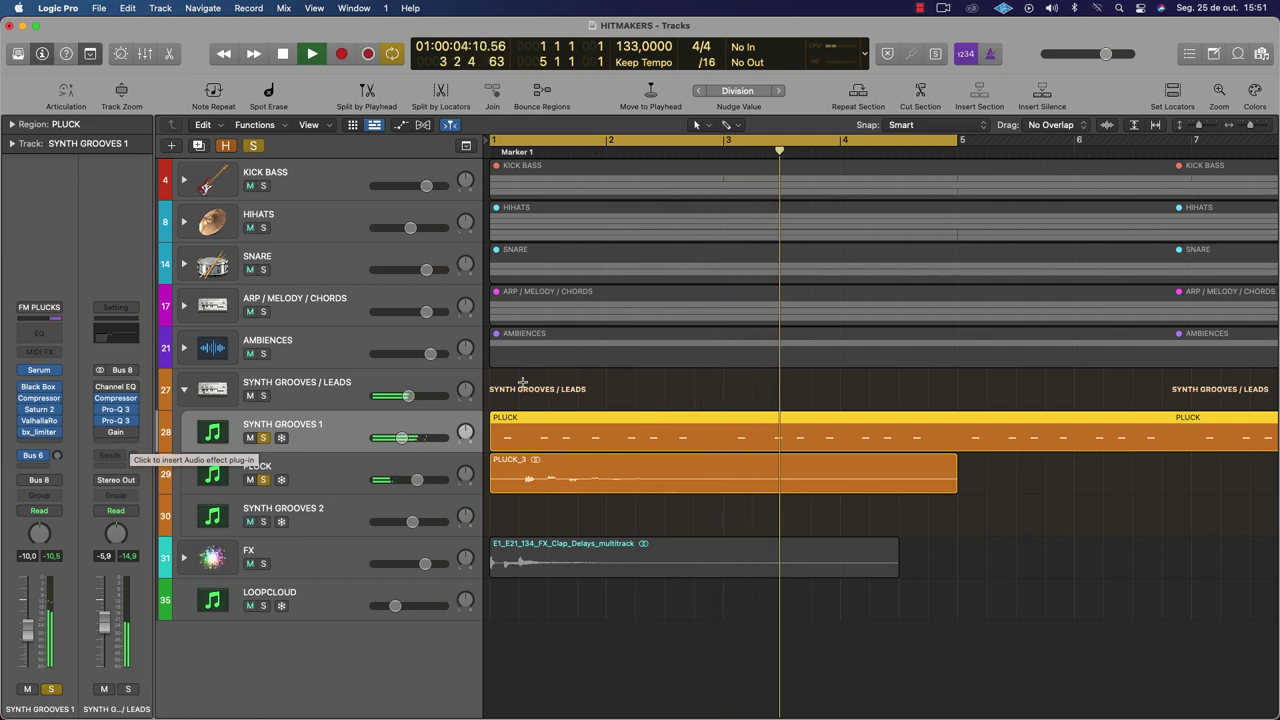
# Copy the PLUCK region from SYNTH GROOVES 1 onto SYNTH GROOVES 2 and remove everything after bar 5
pyautogui.press('Down')
pyautogui.press('space')
pyautogui.press('Down')
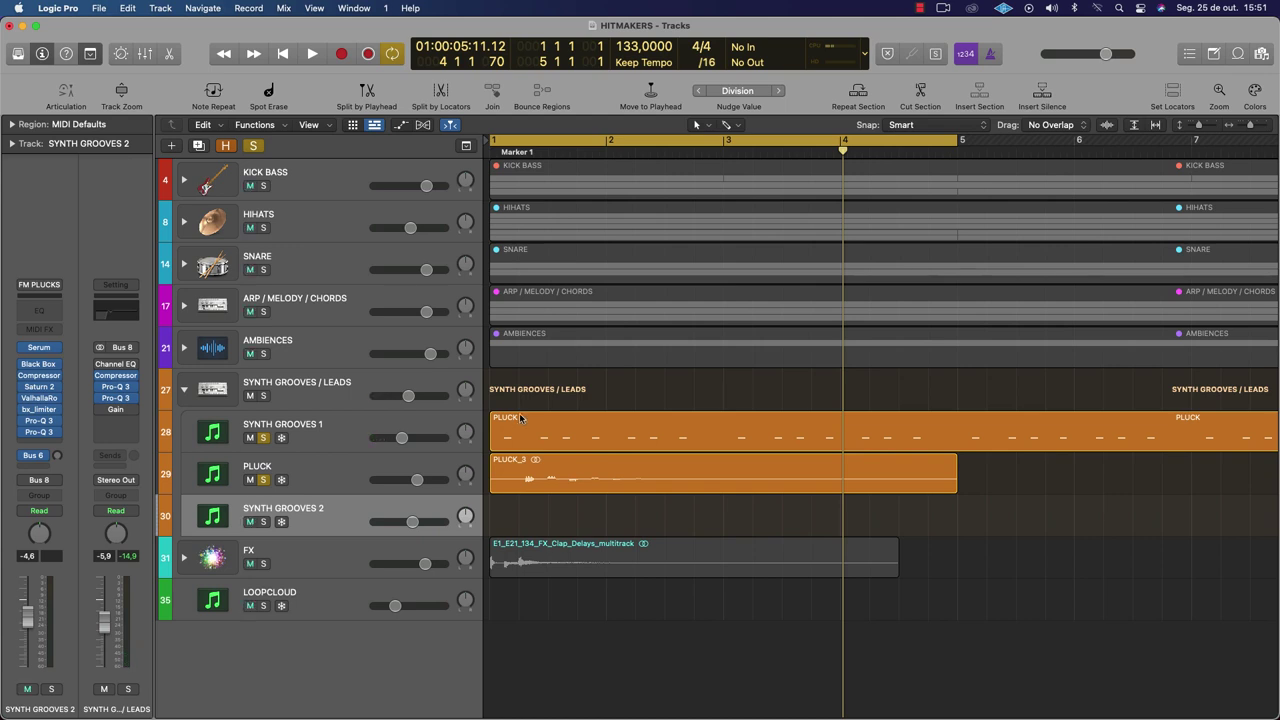
pyautogui.moveTo(525, 418); pyautogui.dragTo(530, 509)
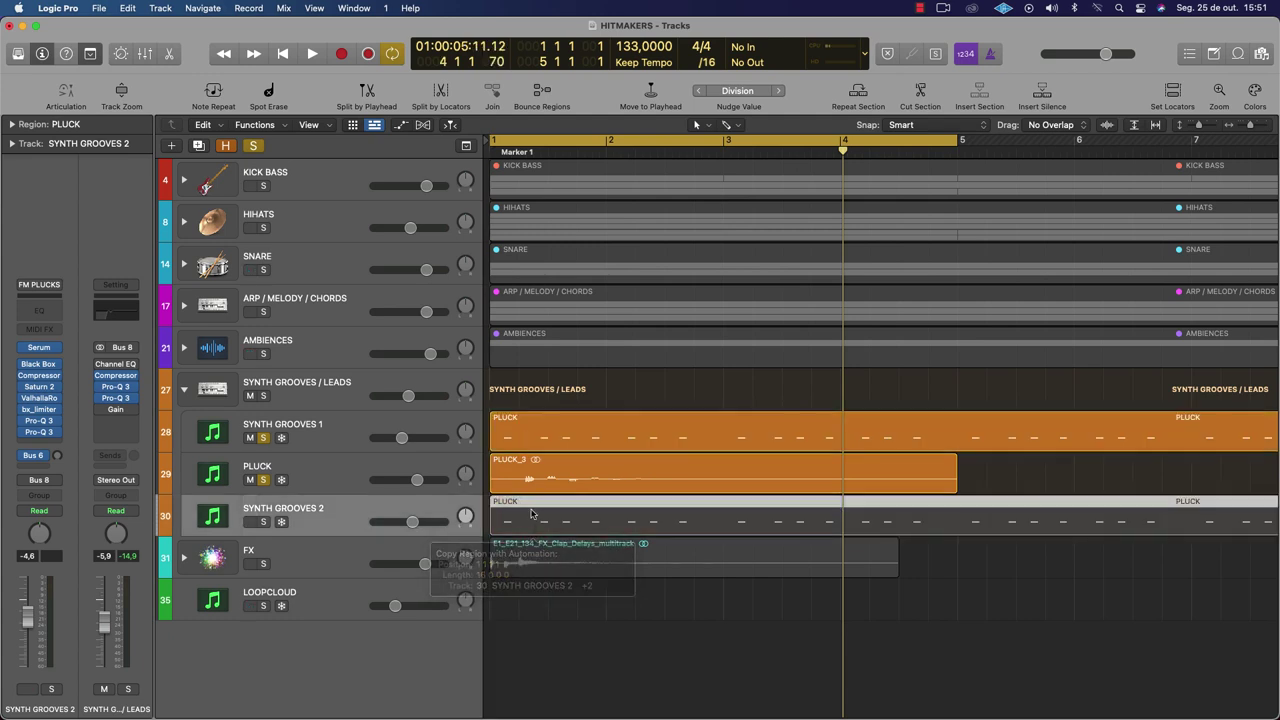
pyautogui.press('super+Left')
pyautogui.press('super+Left')
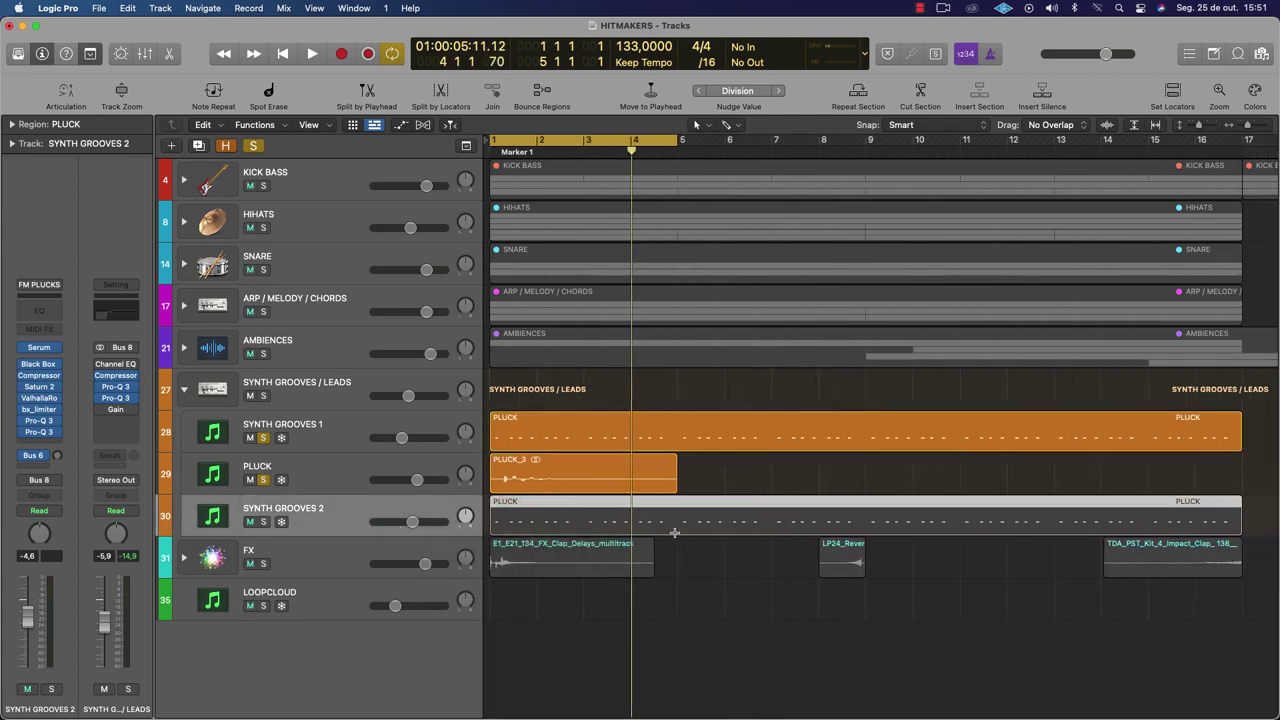
pyautogui.moveTo(675, 532); pyautogui.dragTo(1244, 525)
pyautogui.press('Delete')
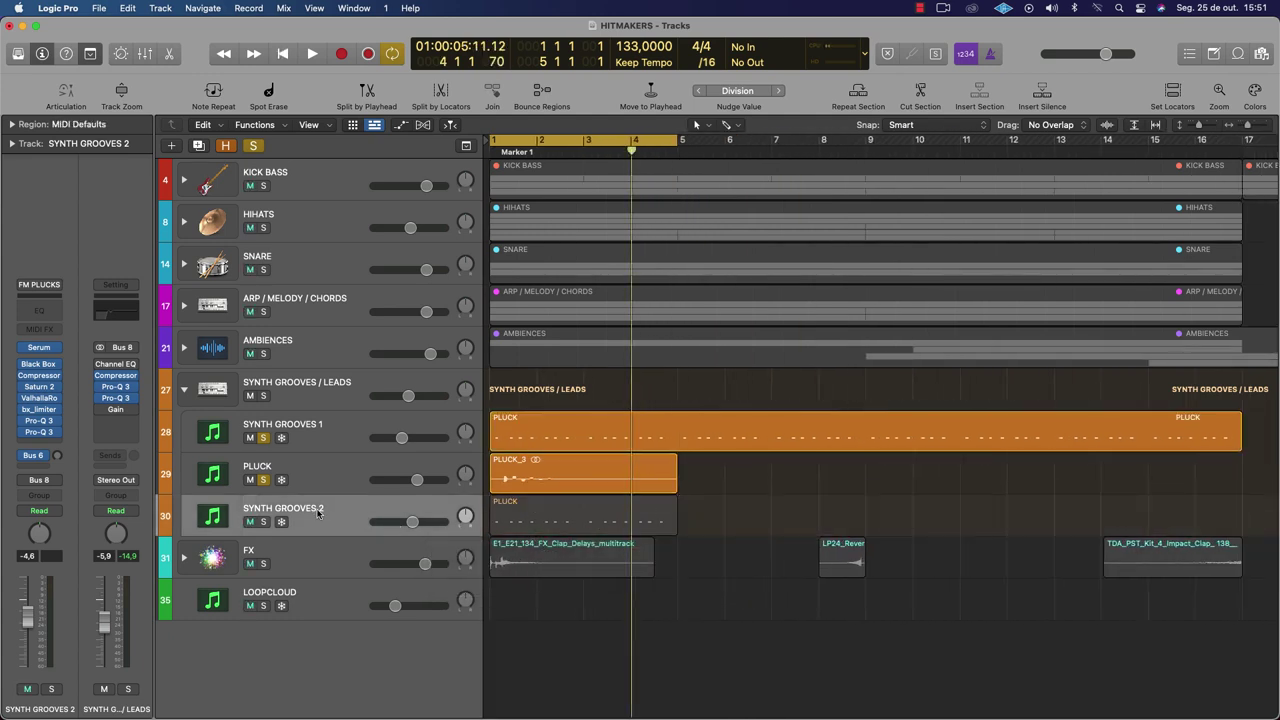
# Solo SYNTH GROOVES 2, open its region in the Piano Roll, mute all its notes, and play from the start
pyautogui.click(263, 521)
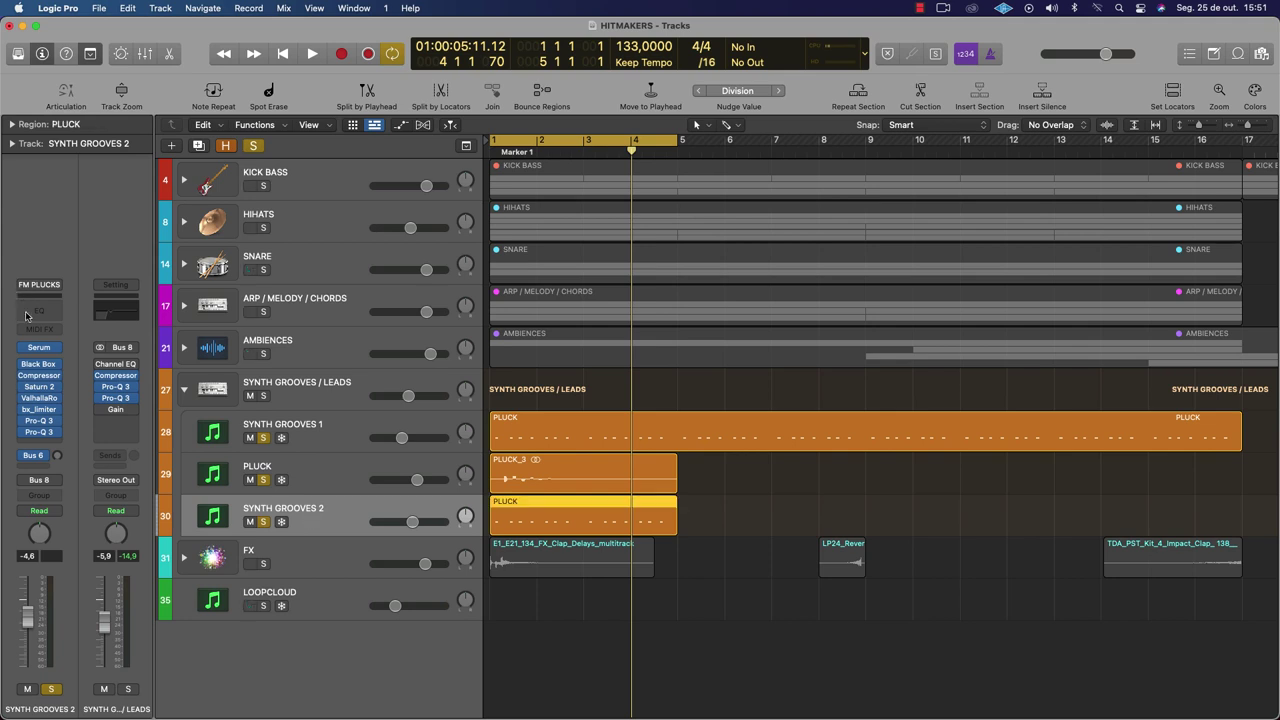
pyautogui.doubleClick(603, 507)
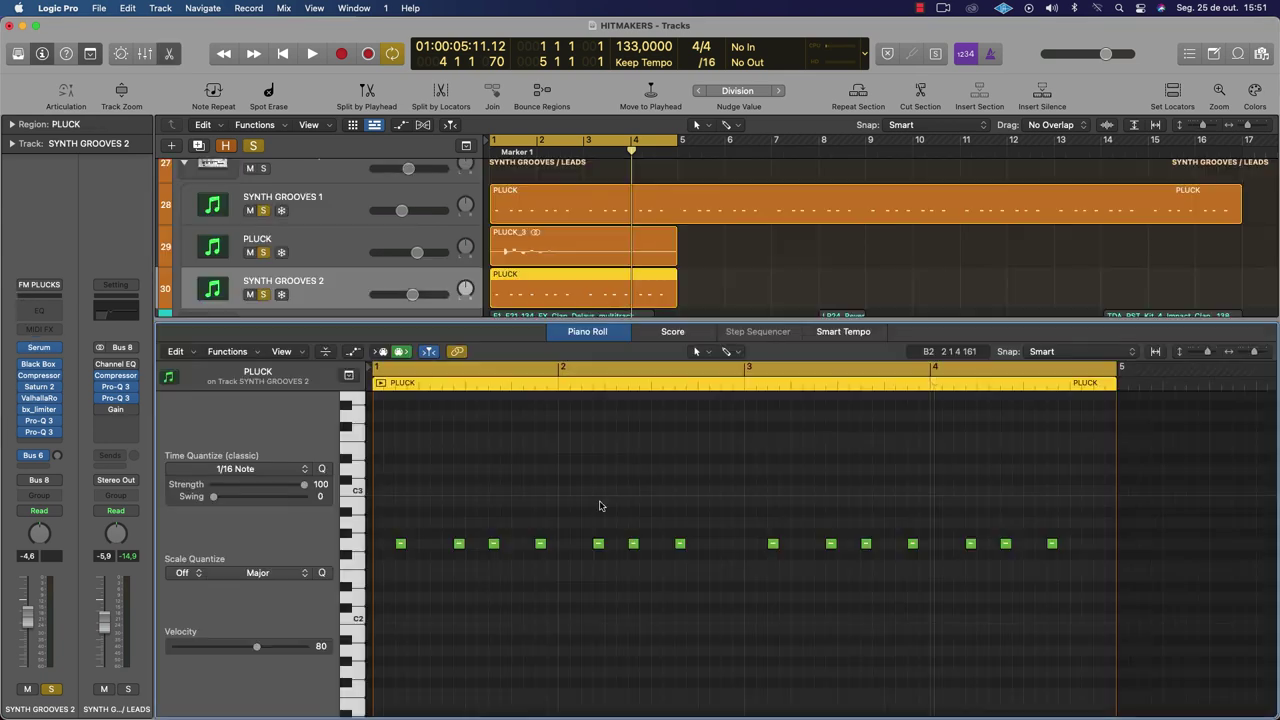
pyautogui.moveTo(388, 513); pyautogui.dragTo(1156, 646)
pyautogui.hotkey('ctrl', 'm')
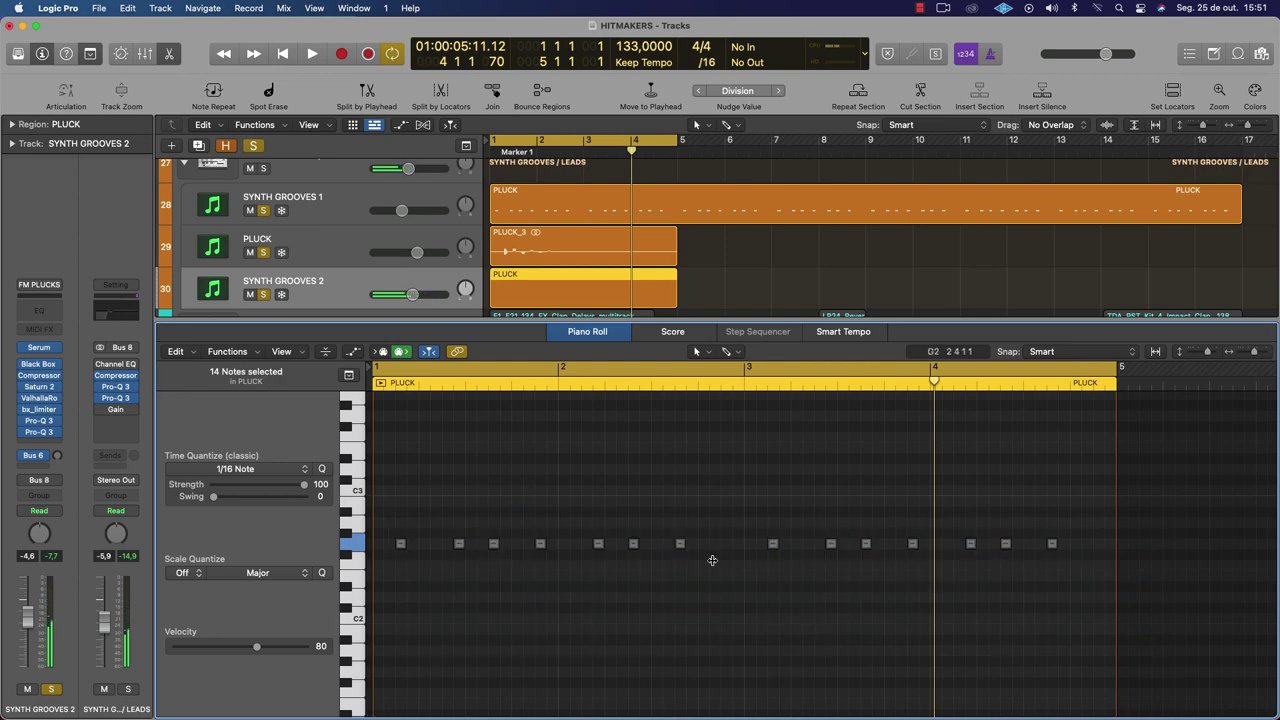
pyautogui.press('Return')
pyautogui.press('space')
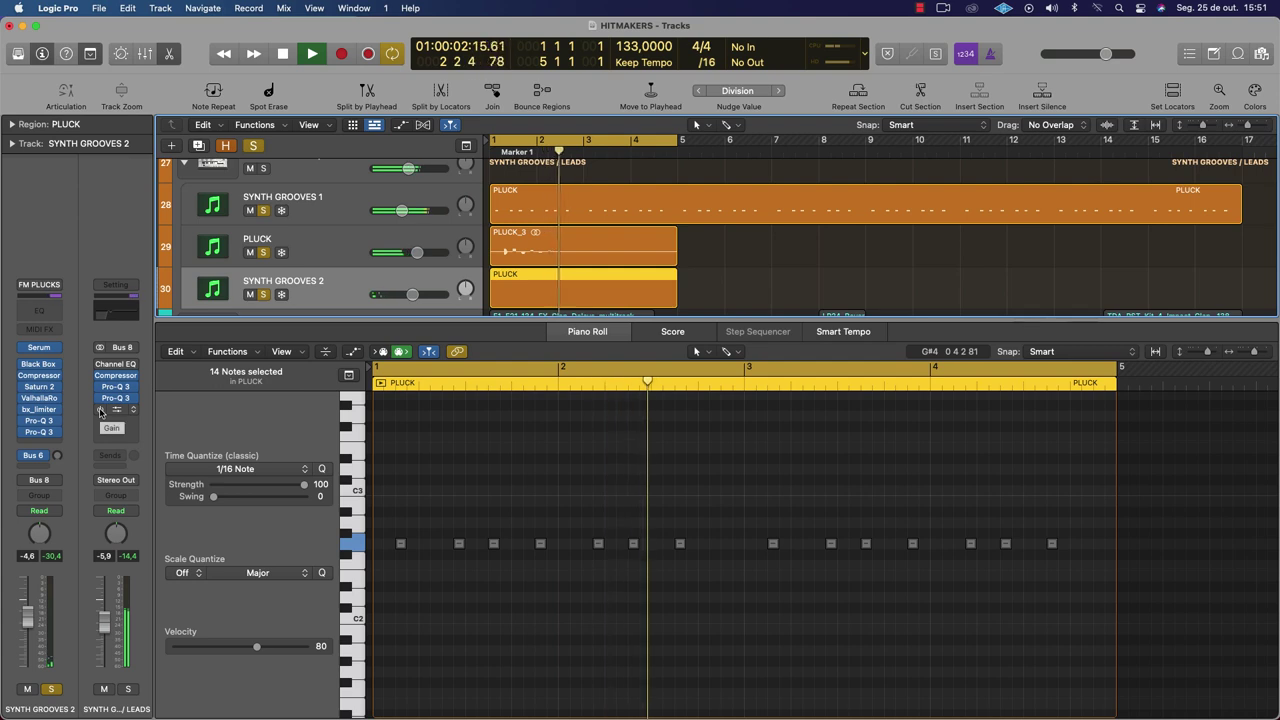
pyautogui.press('space')
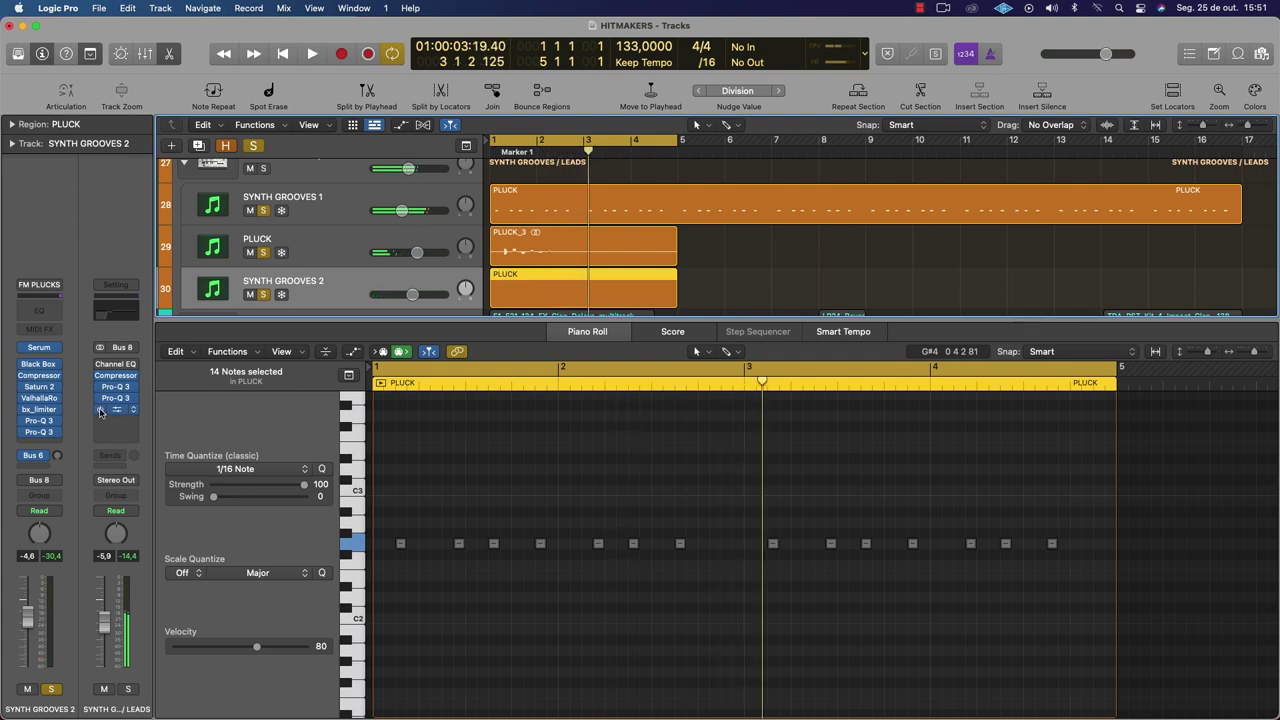
# Add a short note just before bar 3 in the SYNTH GROOVES 2 region and lower it an octave to A#1
pyautogui.keyDown('super'); pyautogui.click(727, 546); pyautogui.keyUp('super')
pyautogui.moveTo(734, 547); pyautogui.dragTo(731, 519)
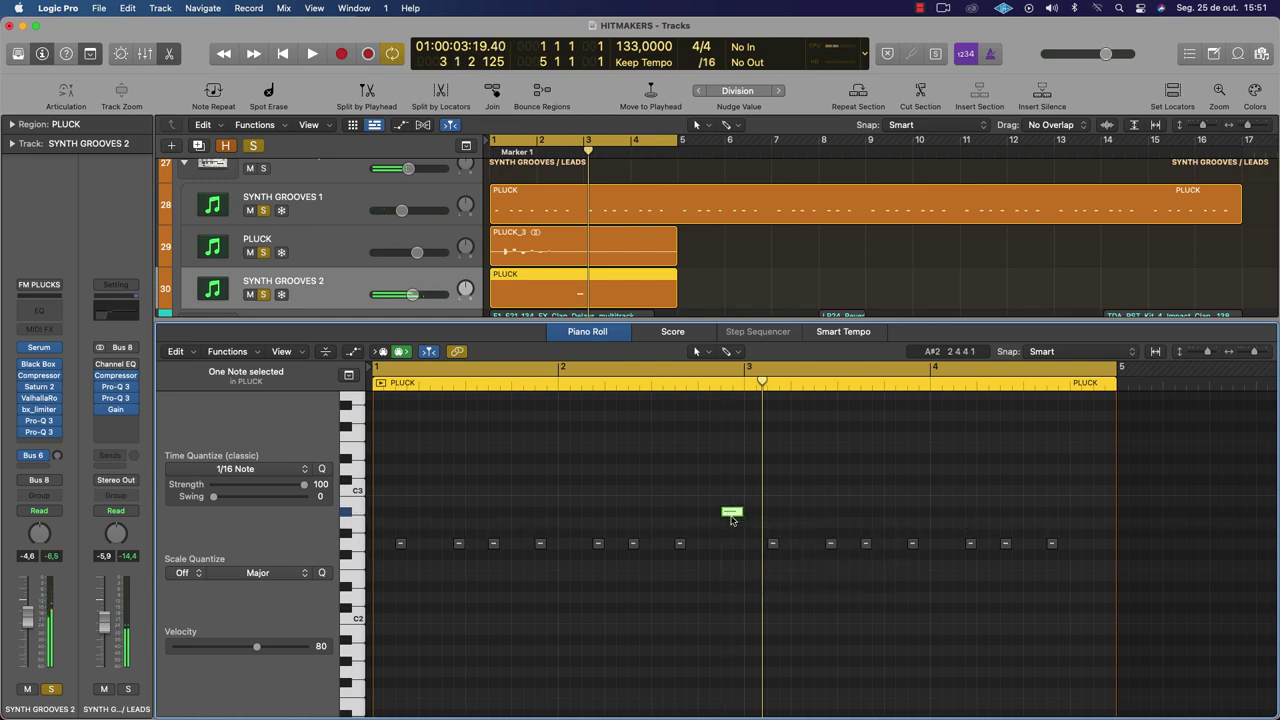
pyautogui.hotkey('alt', 'shift', 'Down')
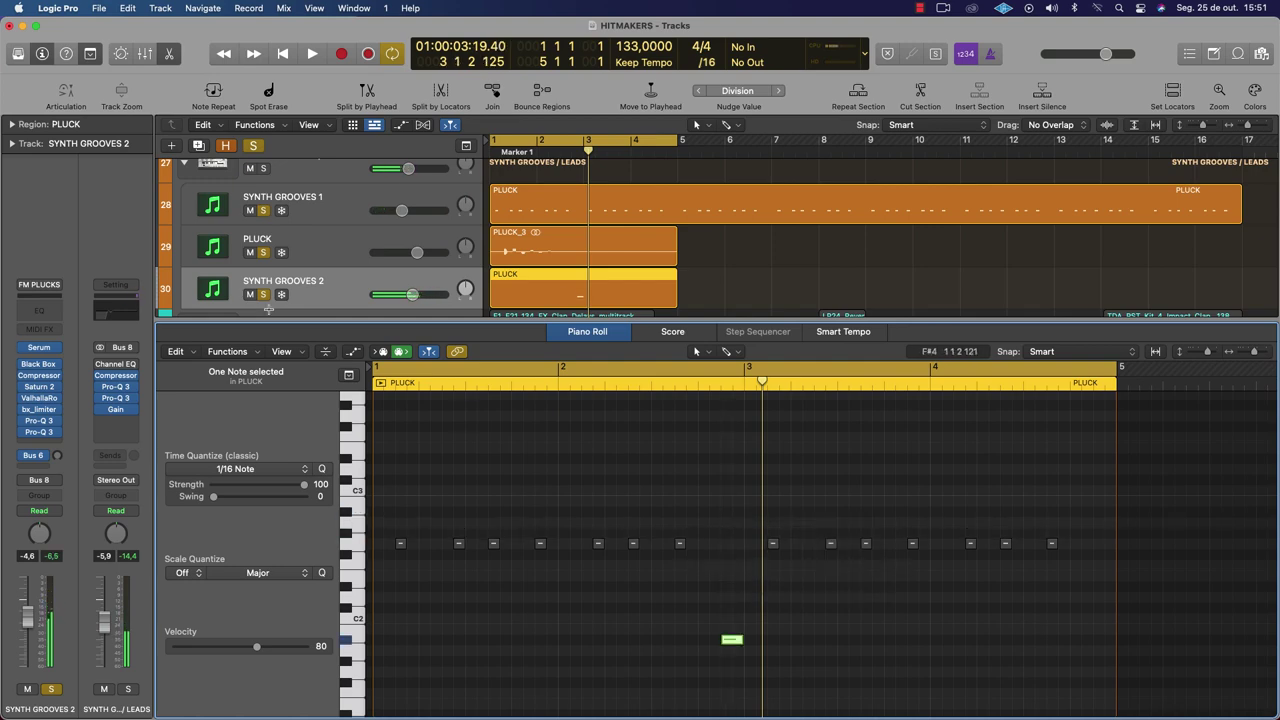
# Load the LD An Orange Tree preset in the Serum of SYNTH GROOVES 2, audition it, and bypass the track's last Pro-Q 3
pyautogui.click(42, 349)
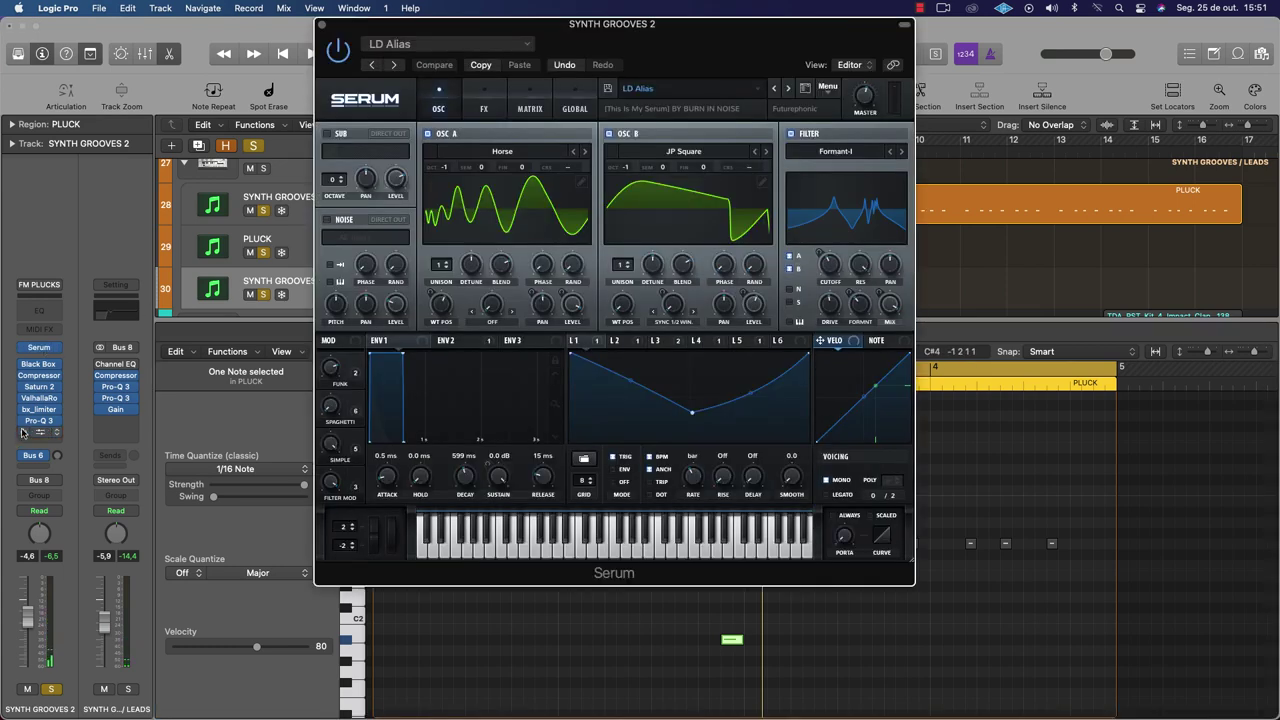
pyautogui.click(788, 90)
pyautogui.moveTo(816, 38); pyautogui.dragTo(537, 183)
pyautogui.press('space')
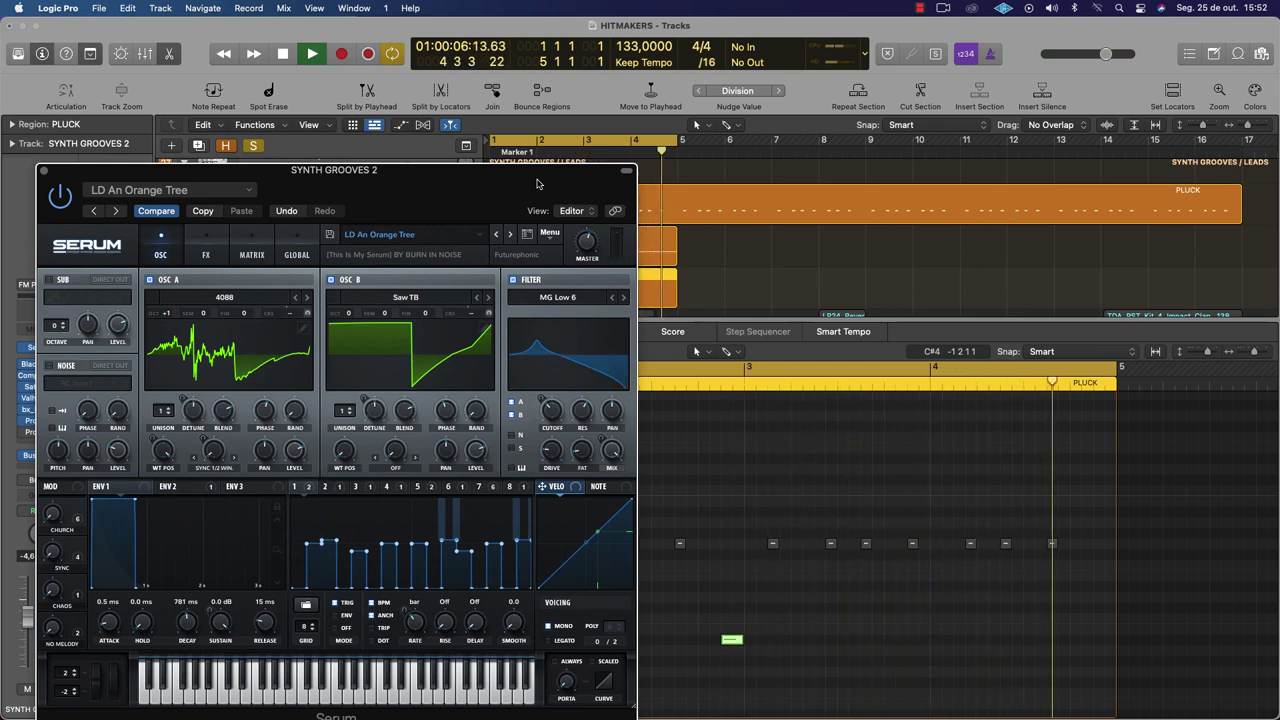
pyautogui.click(44, 172)
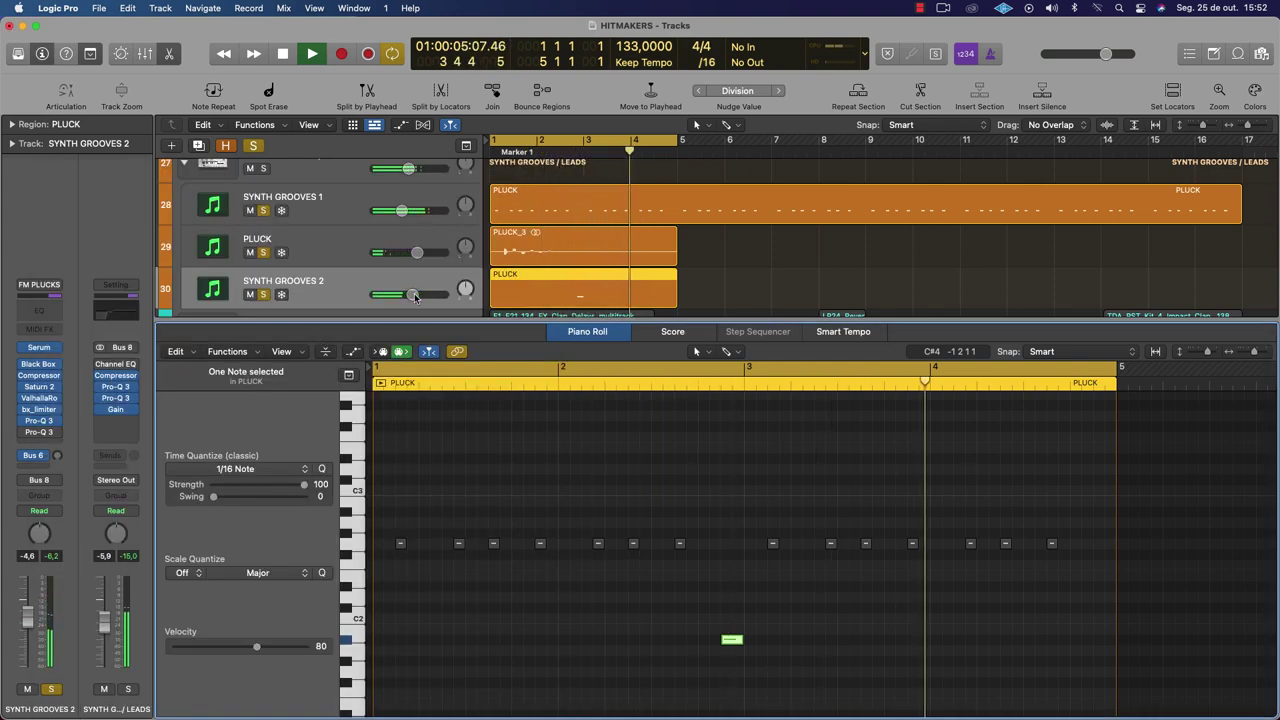
# Lower the SYNTH GROOVES 2 volume to -4.7 dB and play the loop
pyautogui.moveTo(413, 295); pyautogui.dragTo(411, 295)
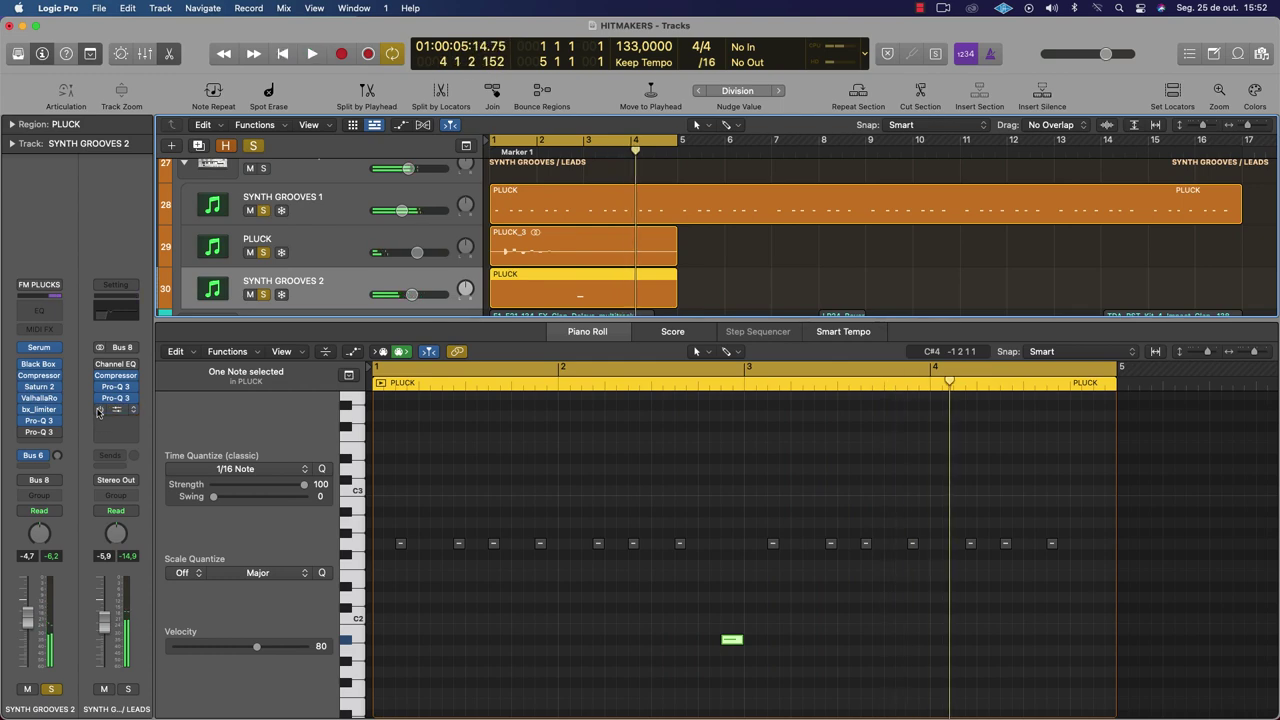
pyautogui.press('space')
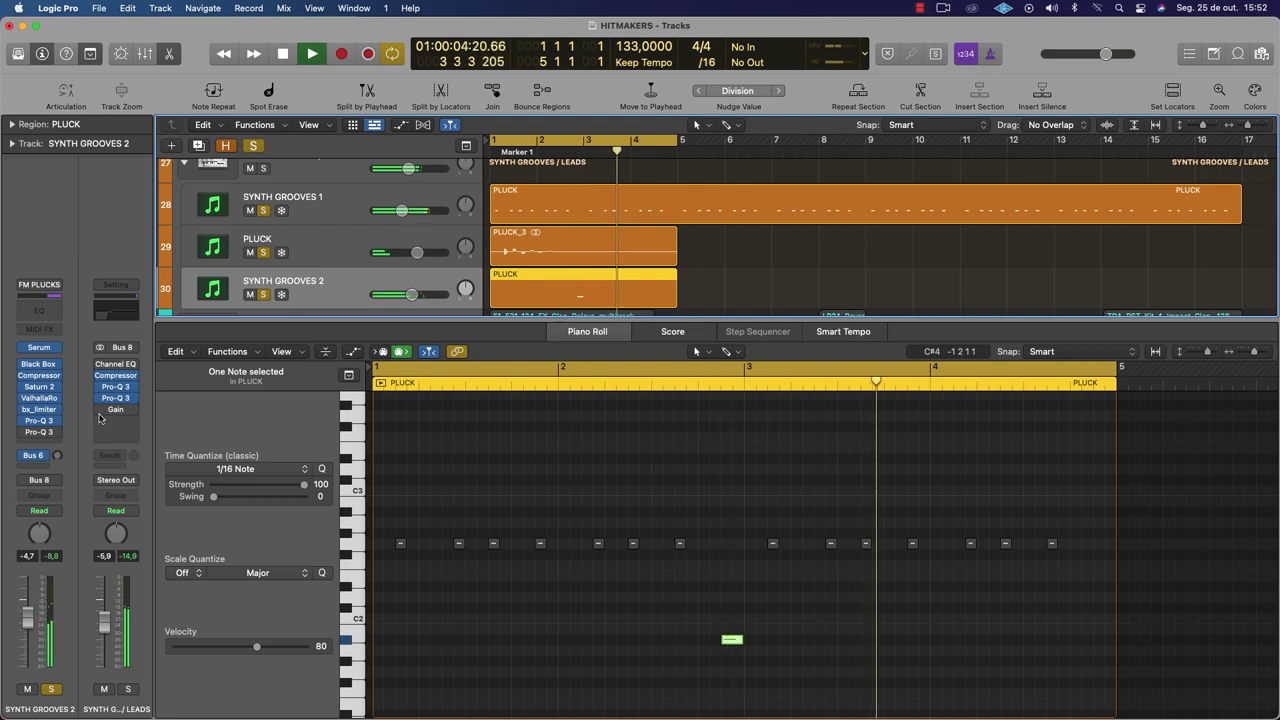
pyautogui.press('space')
# Open the Serum of SYNTH GROOVES 1 and inspect its modulation matrix and global settings
pyautogui.click(323, 203)
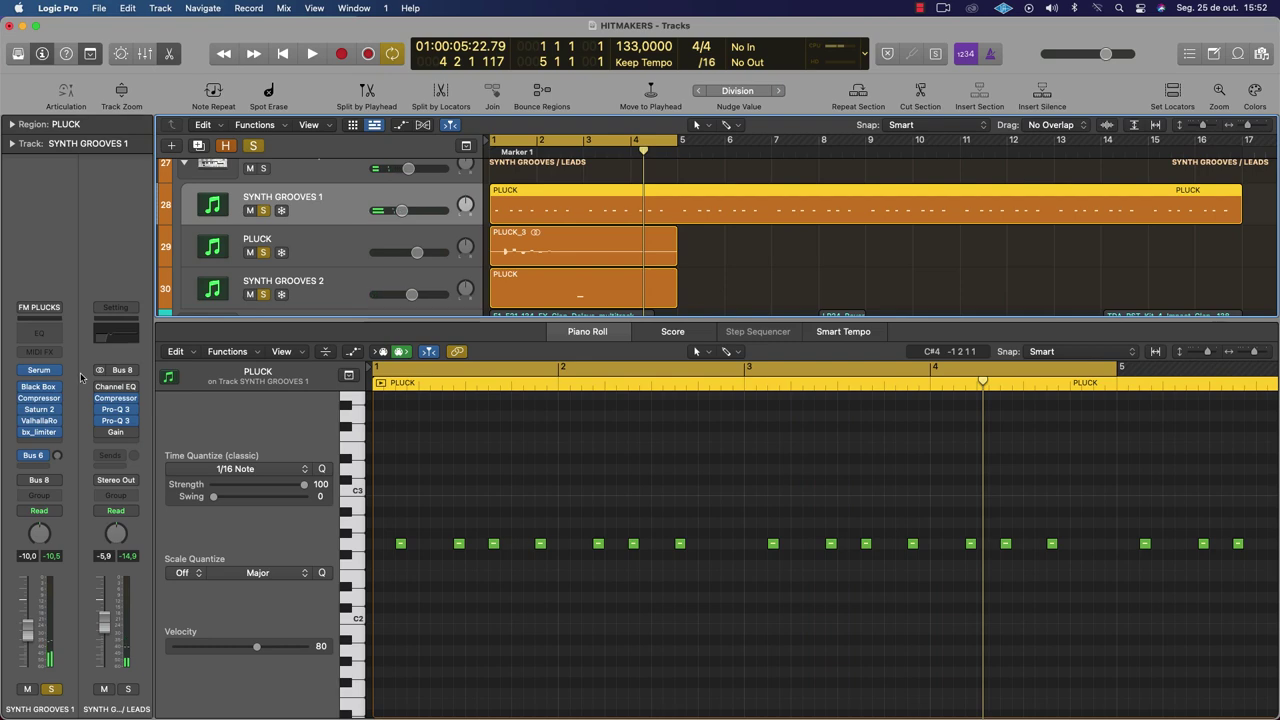
pyautogui.click(41, 372)
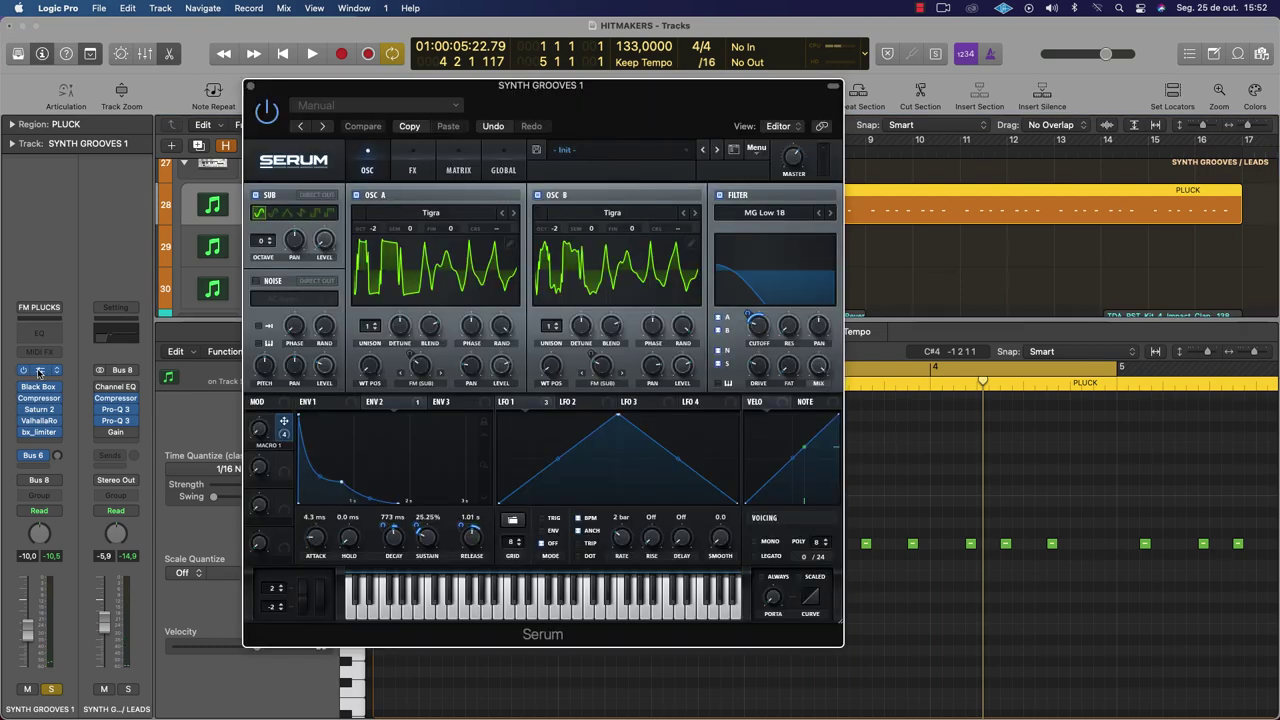
pyautogui.click(460, 169)
pyautogui.click(505, 170)
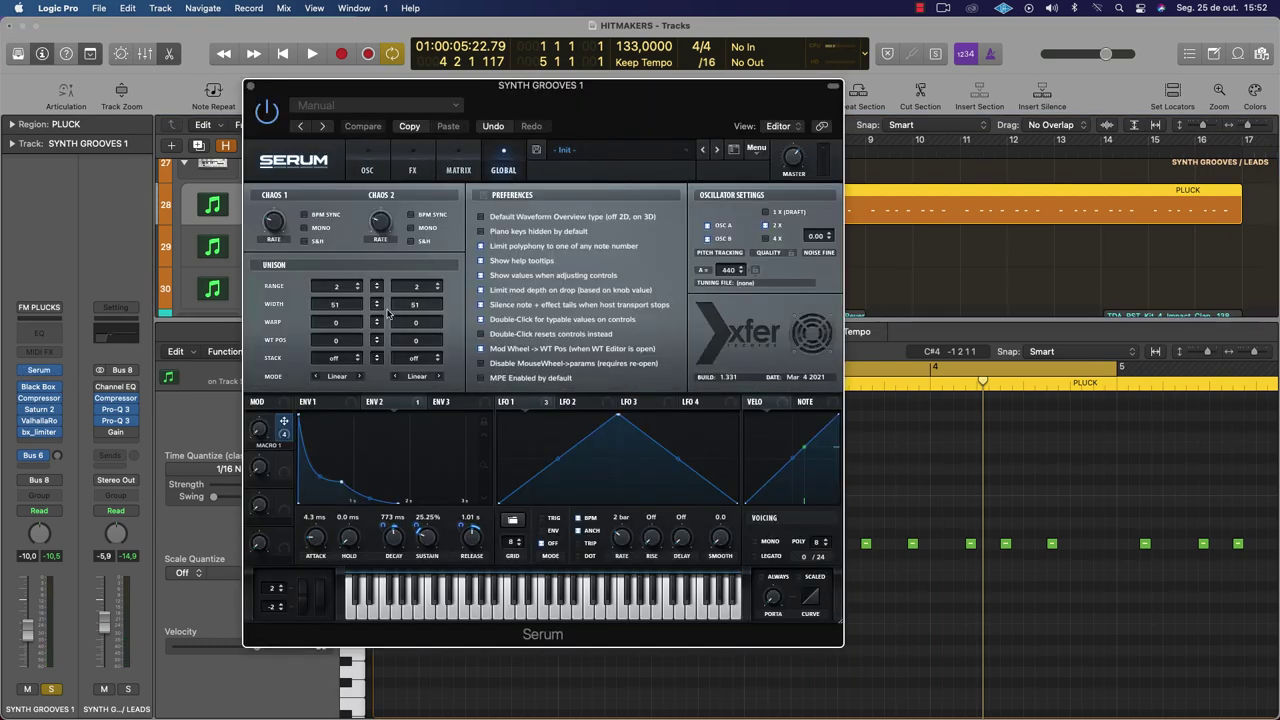
# Resume playback, close the Serum window, and hide the Piano Roll editor
pyautogui.press('space')
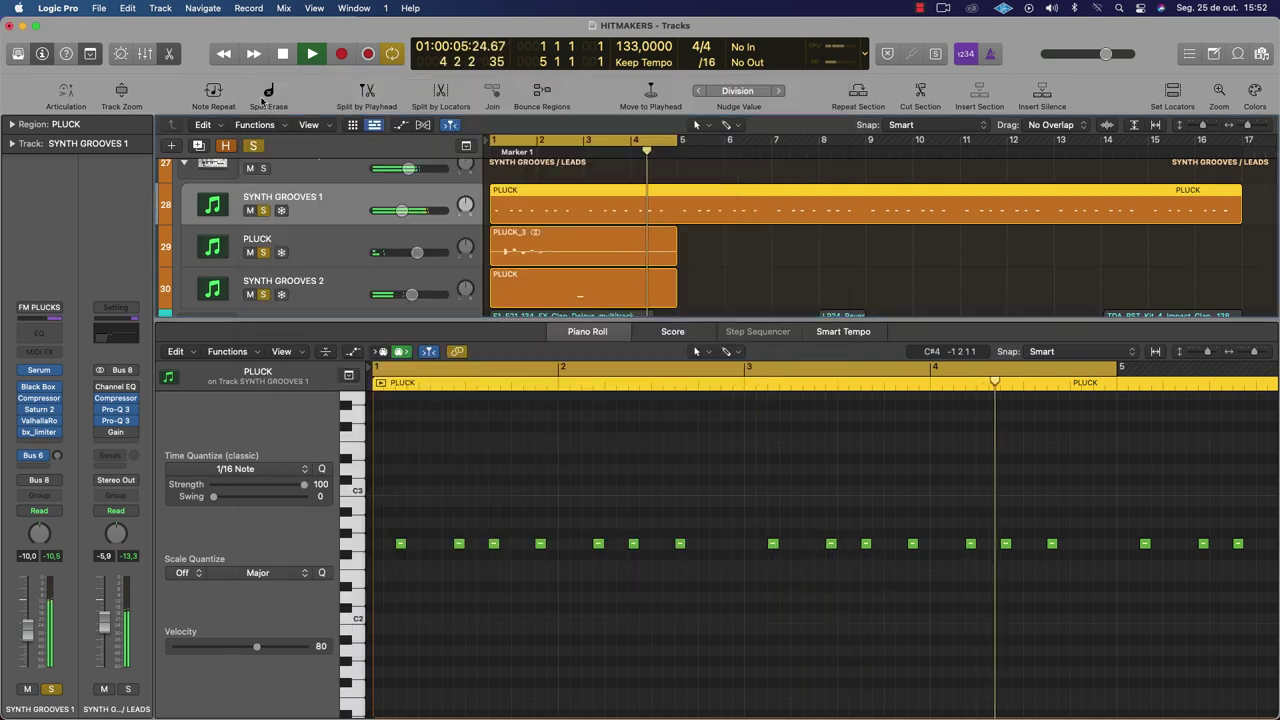
pyautogui.press('super+w')
pyautogui.click(583, 338)
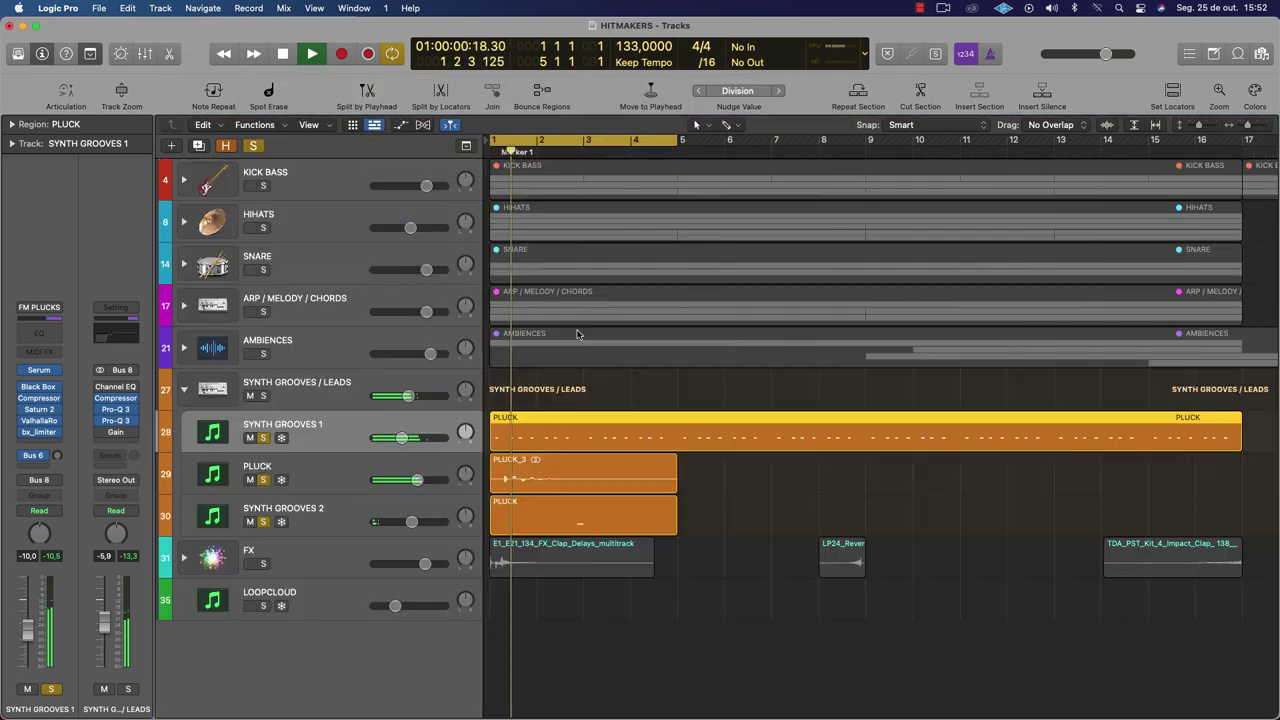
# Bounce the SYNTH GROOVES 2 region in place to a new track named PLUCK_bip and place SYNTH GROOVES 2 below it
pyautogui.press('super+Up')
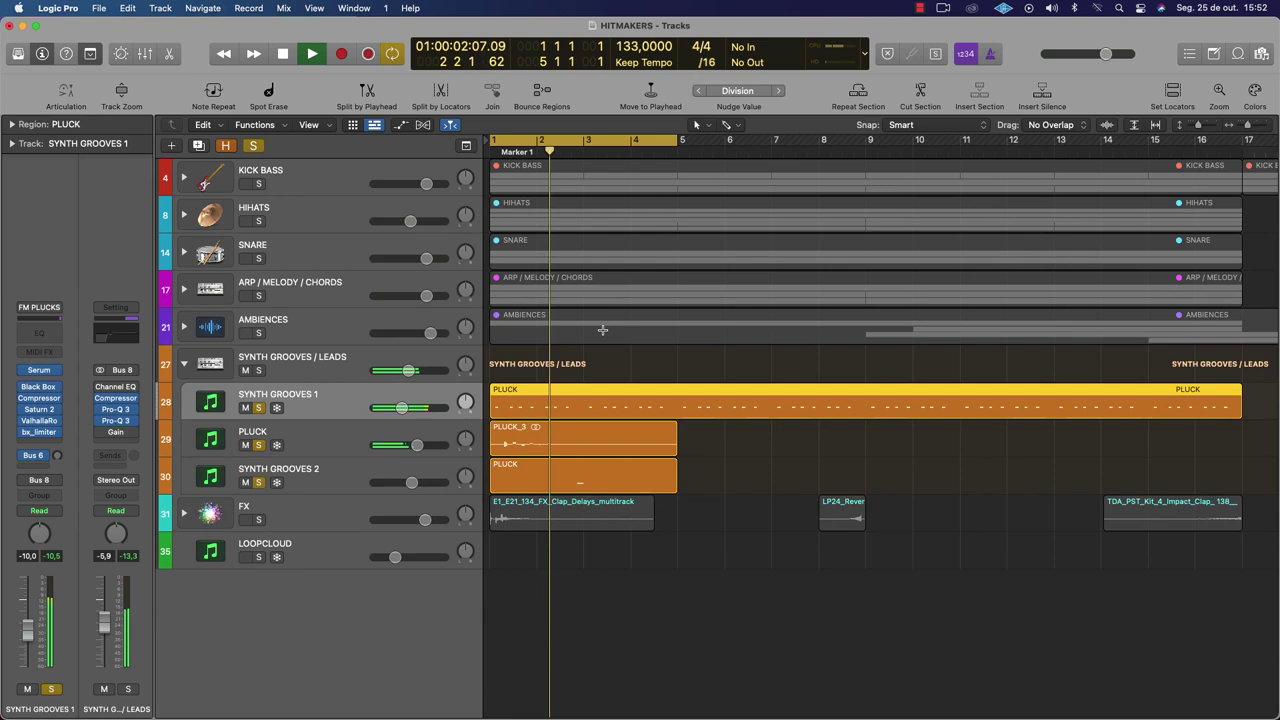
pyautogui.click(330, 481)
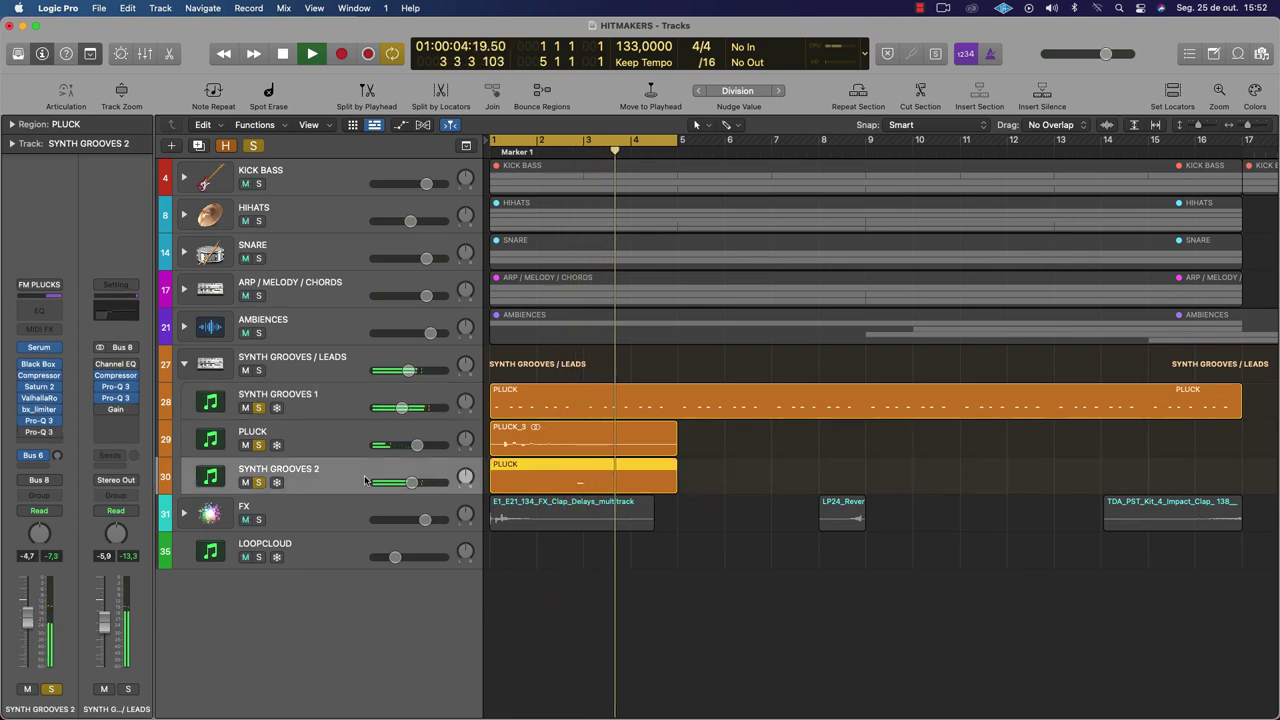
pyautogui.press('space')
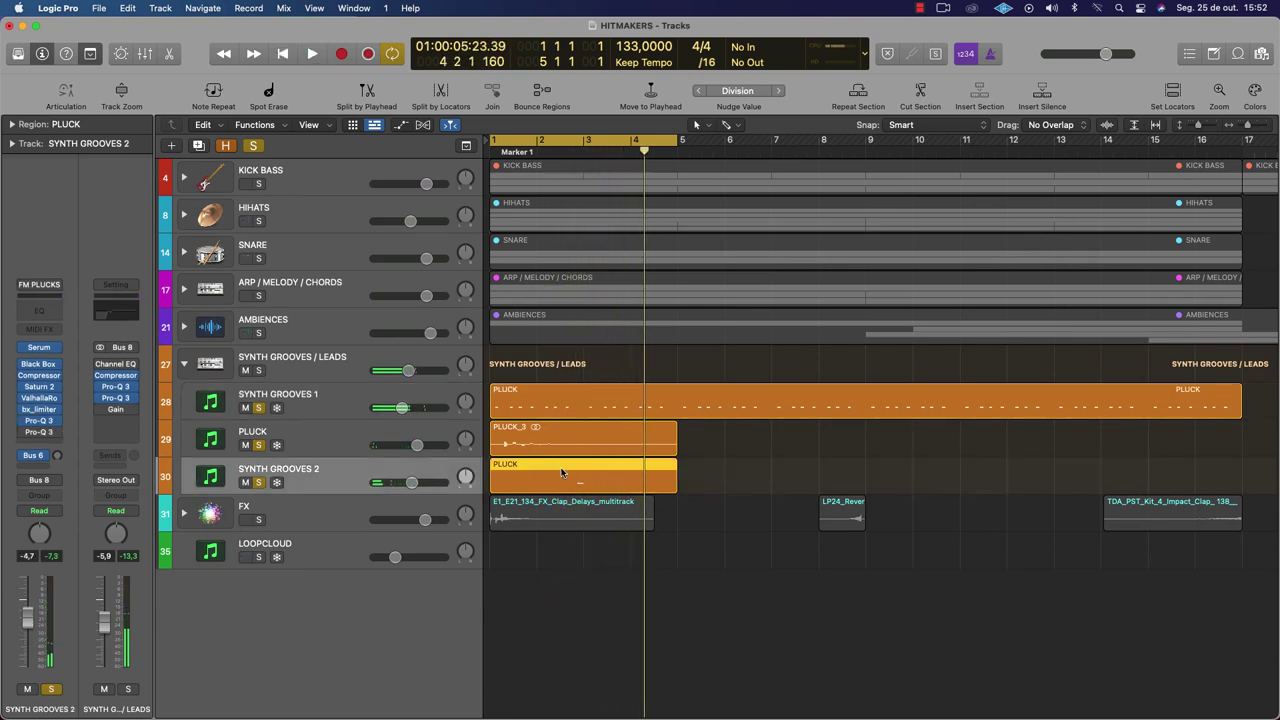
pyautogui.rightClick(561, 473)
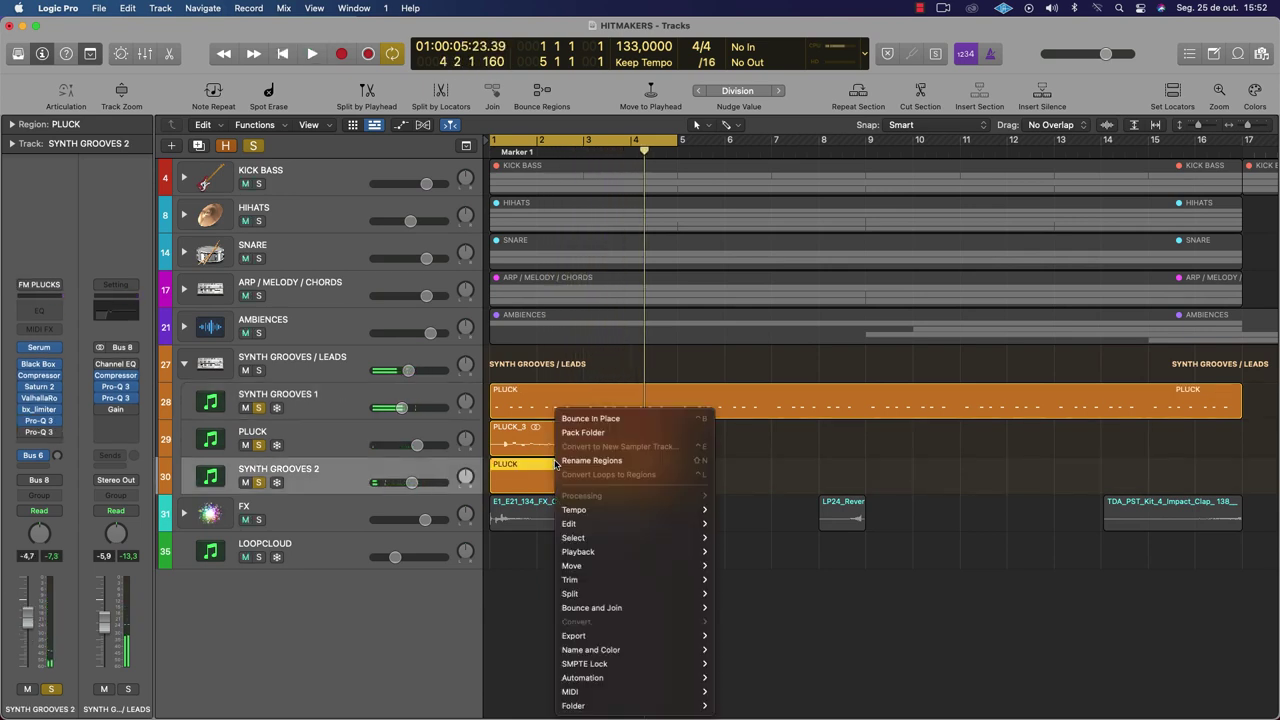
pyautogui.click(612, 420)
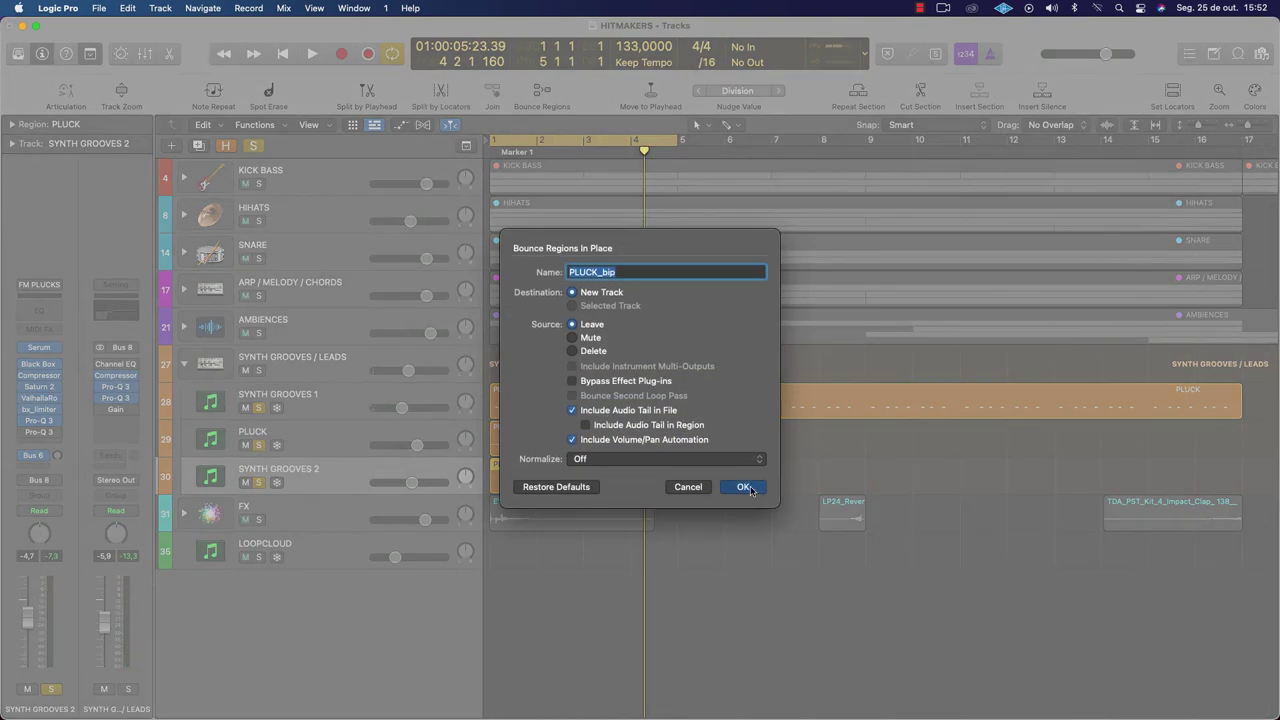
pyautogui.click(744, 487)
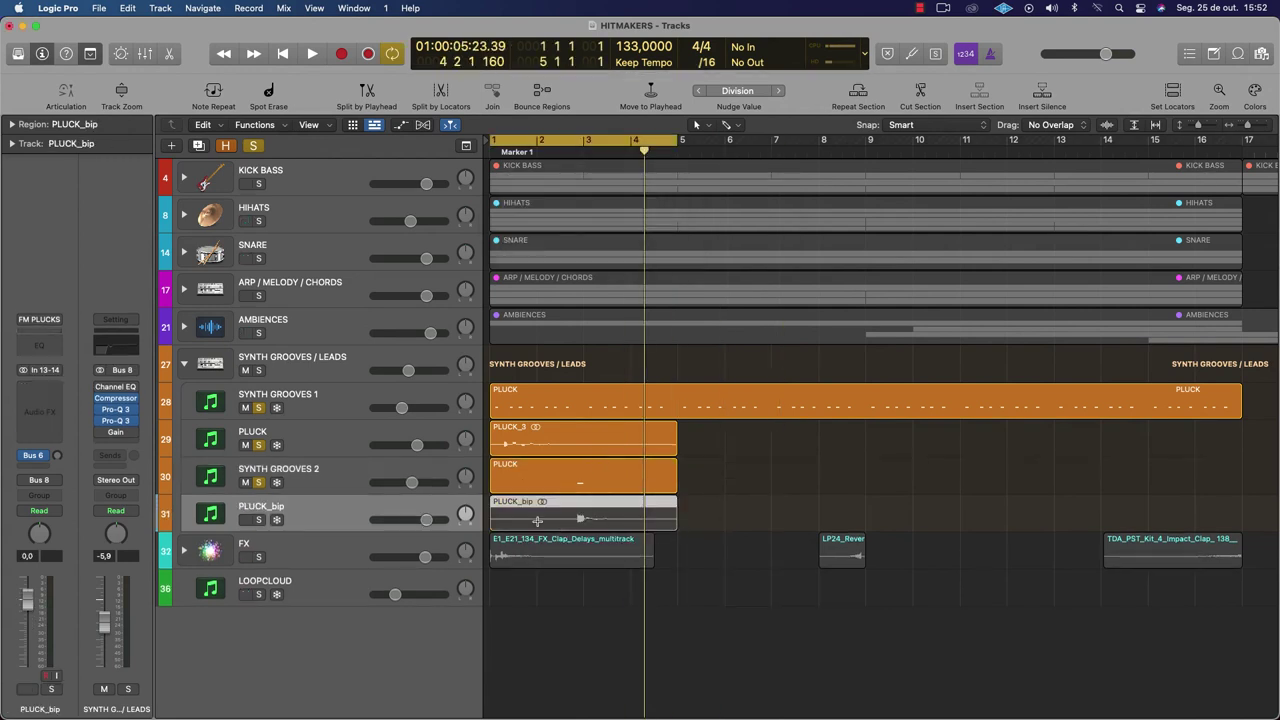
pyautogui.moveTo(344, 470); pyautogui.dragTo(345, 522)
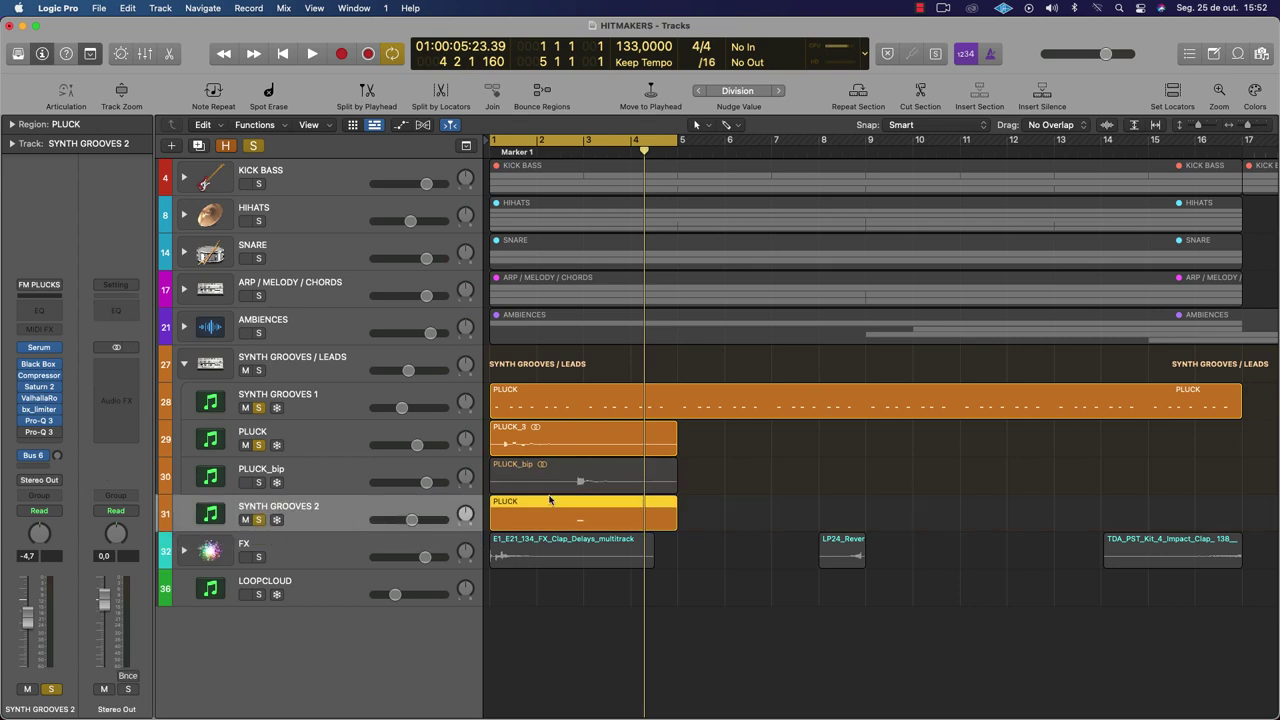
# Move the SYNTH GROOVES 2 note to beat 4 of bar 4 at the ghost notes' pitch, extending it to the region's end
pyautogui.doubleClick(575, 505)
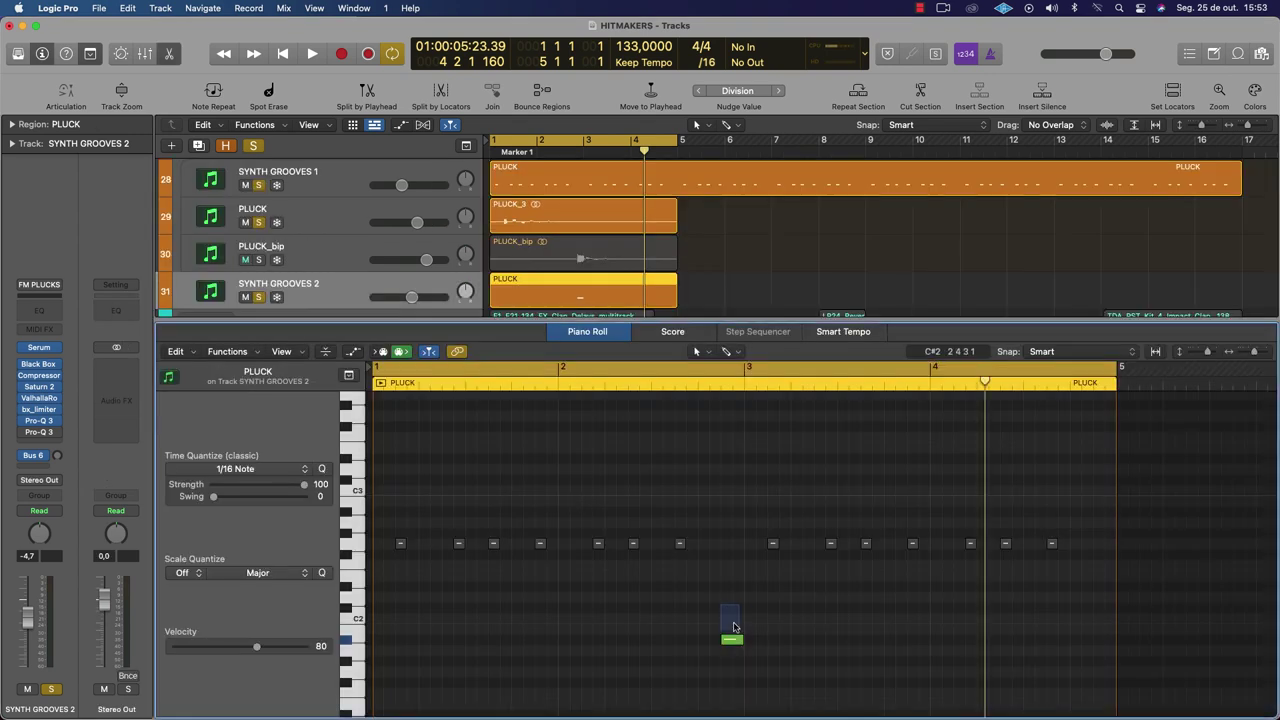
pyautogui.click(732, 640)
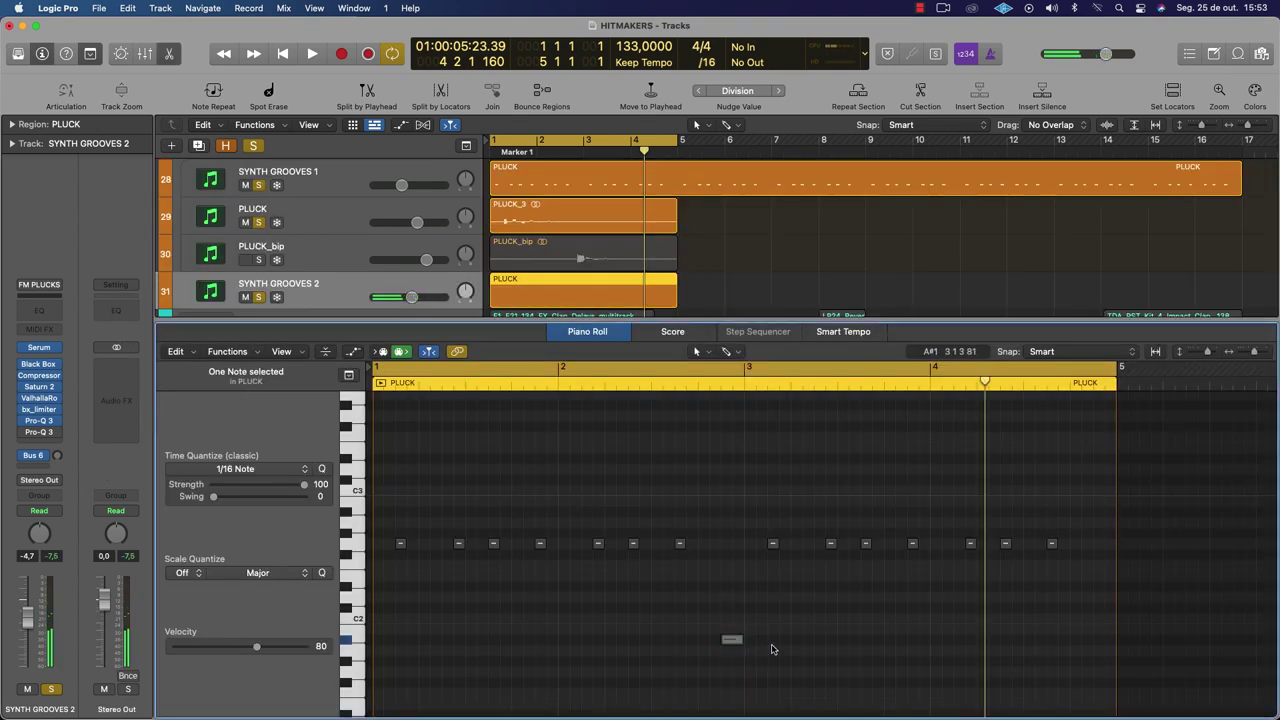
pyautogui.moveTo(731, 640); pyautogui.dragTo(1113, 545)
pyautogui.click(1097, 586)
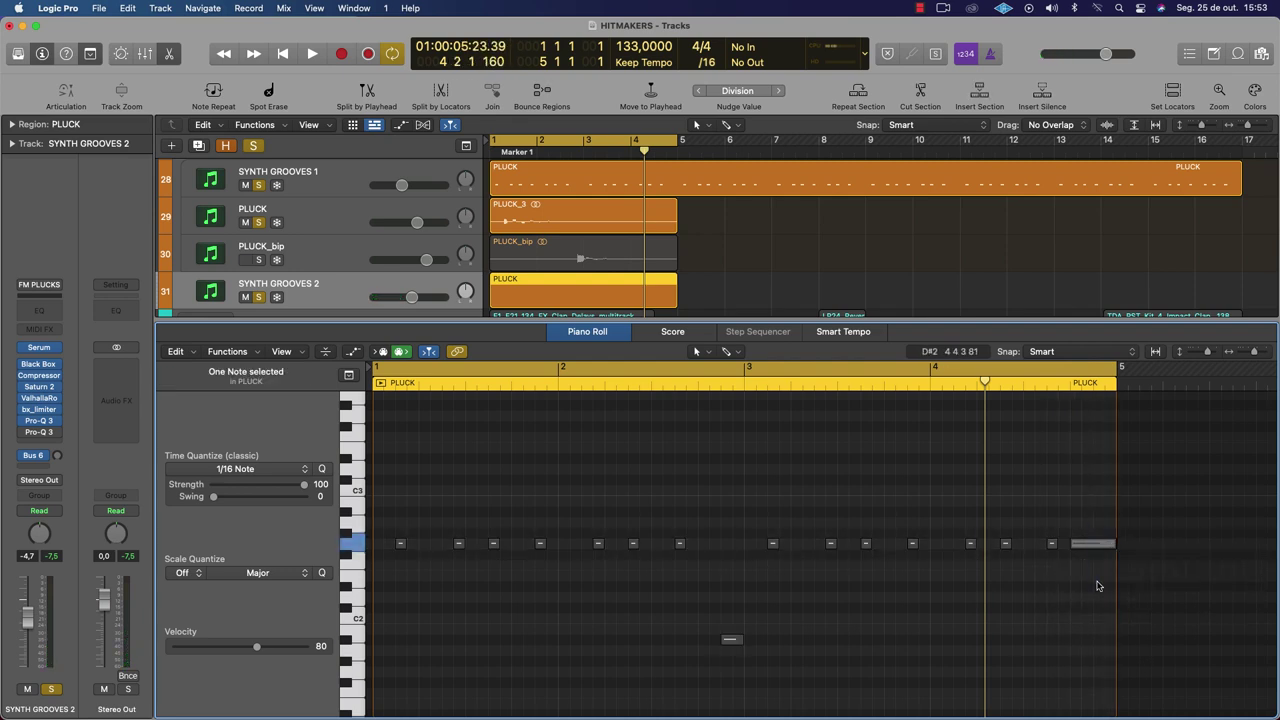
pyautogui.click(575, 333)
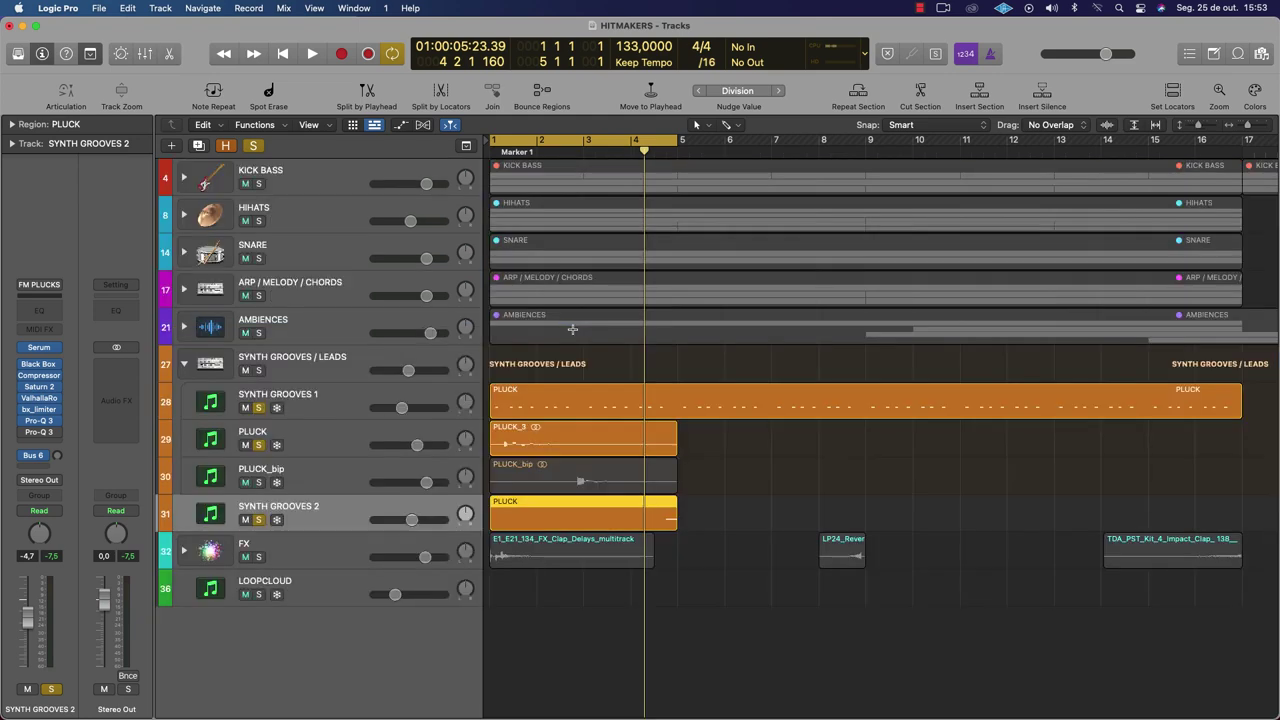
# Solo the PLUCK_bip track and play the loop
pyautogui.click(270, 482)
pyautogui.press('space')
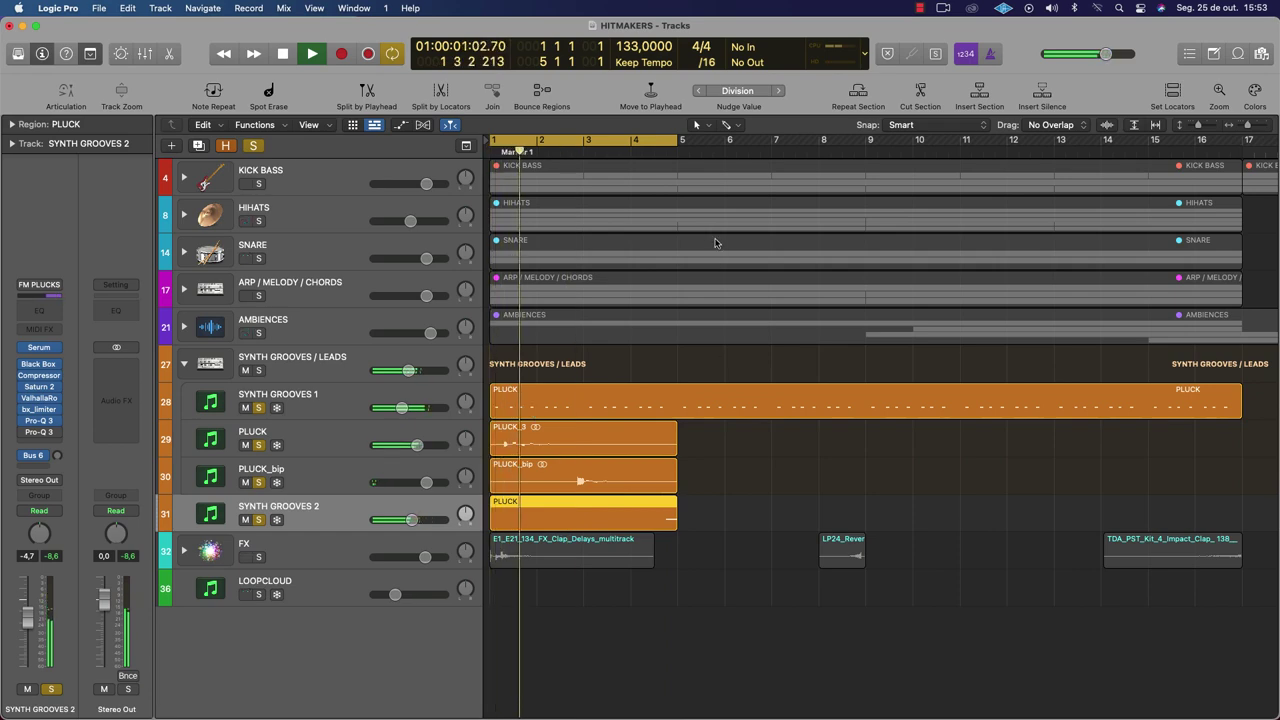
pyautogui.press('space')
# Initialise the Serum preset on SYNTH GROOVES 2 and enable its MG Low 12 filter
pyautogui.click(40, 350)
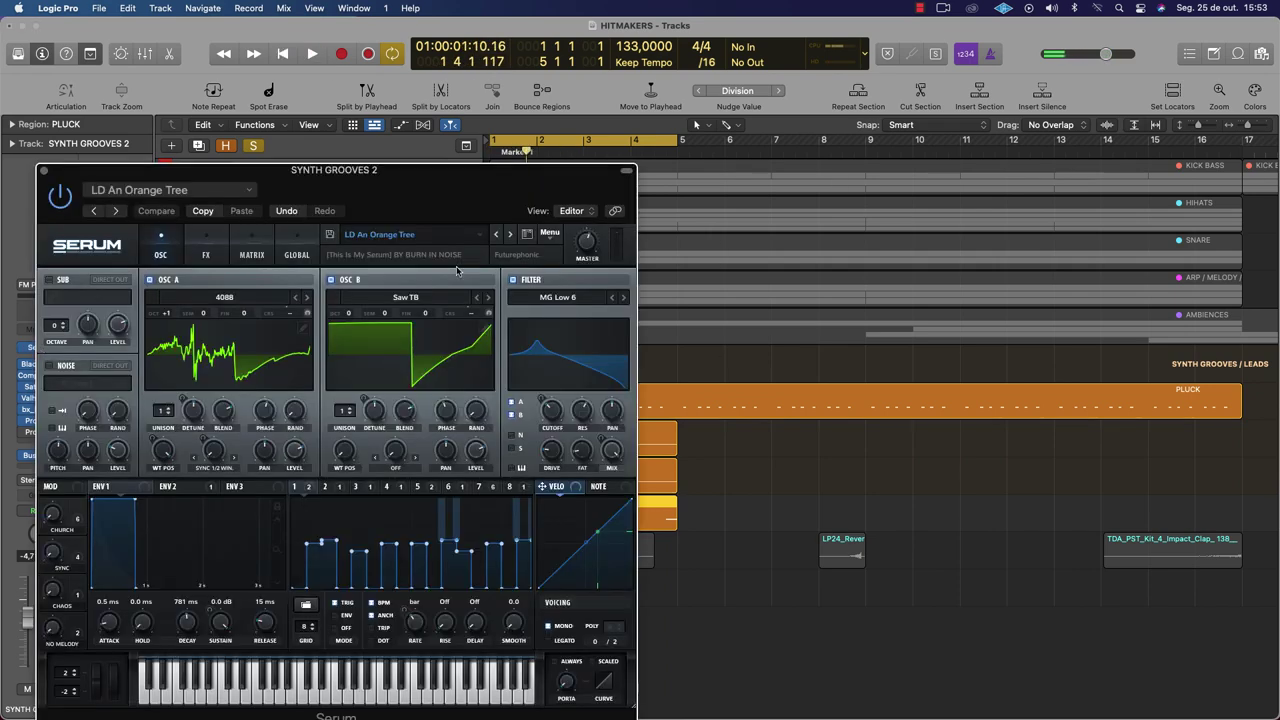
pyautogui.click(550, 236)
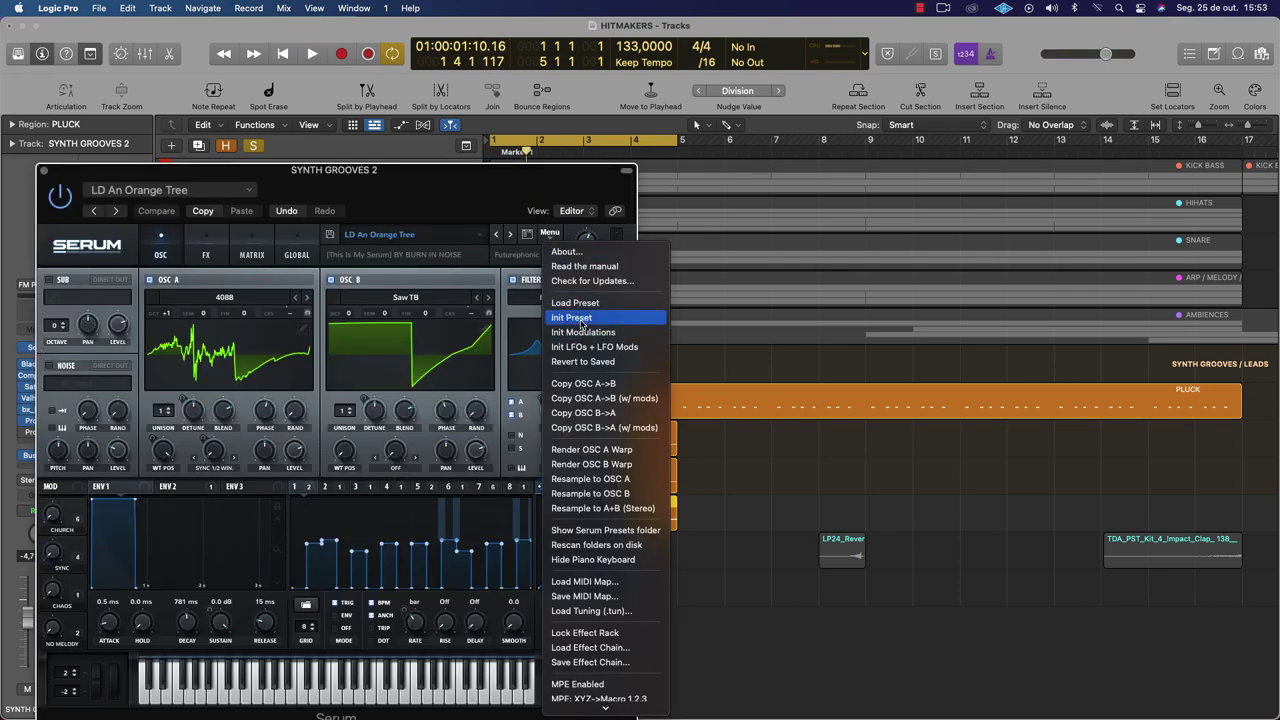
pyautogui.click(578, 318)
pyautogui.moveTo(517, 200); pyautogui.dragTo(281, 150)
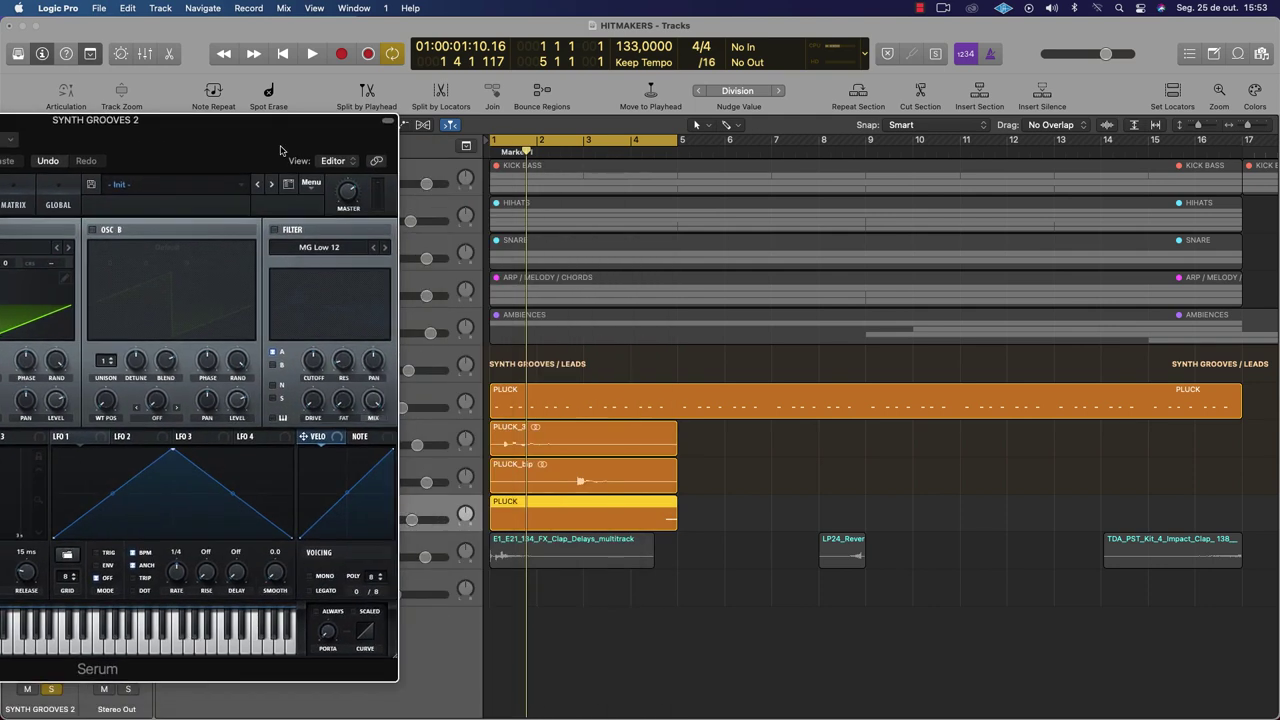
pyautogui.click(272, 229)
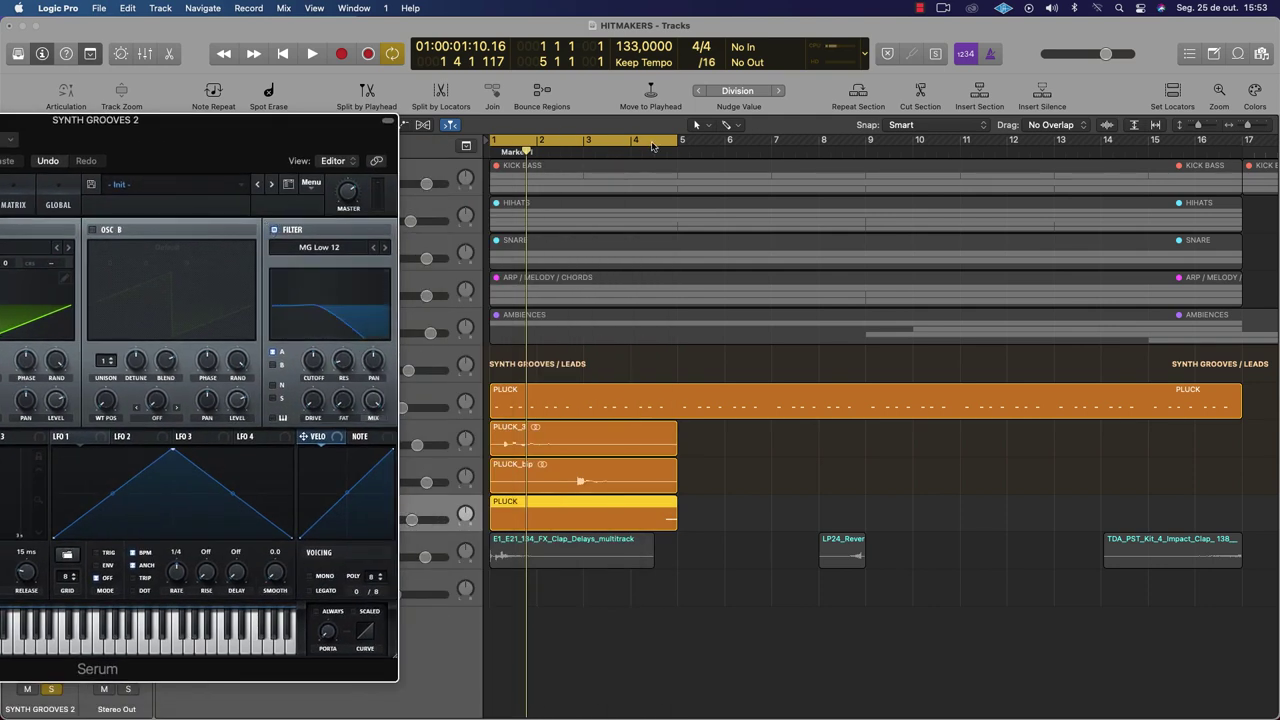
# Set the cycle range from bar 4 beat 3 to bar 5 and audition oscillator A at octave -1
pyautogui.moveTo(652, 146); pyautogui.dragTo(676, 146)
pyautogui.press('space')
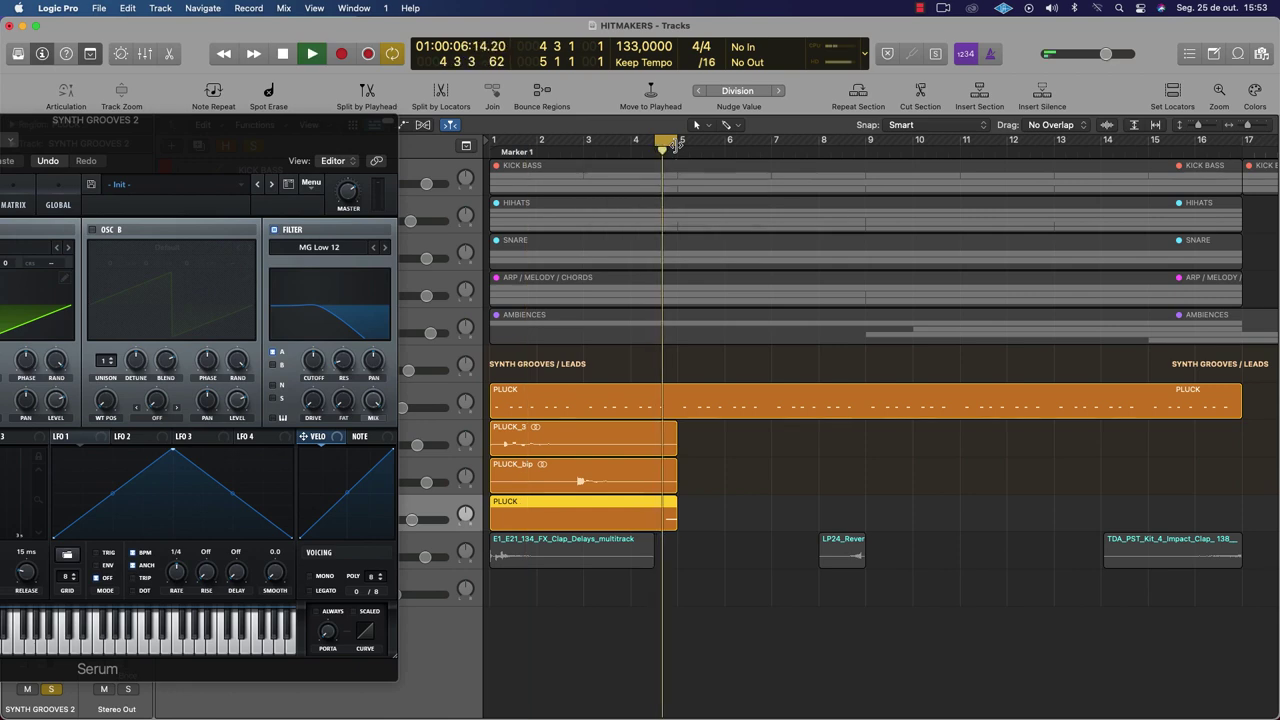
pyautogui.press('space')
pyautogui.moveTo(201, 124); pyautogui.dragTo(405, 97)
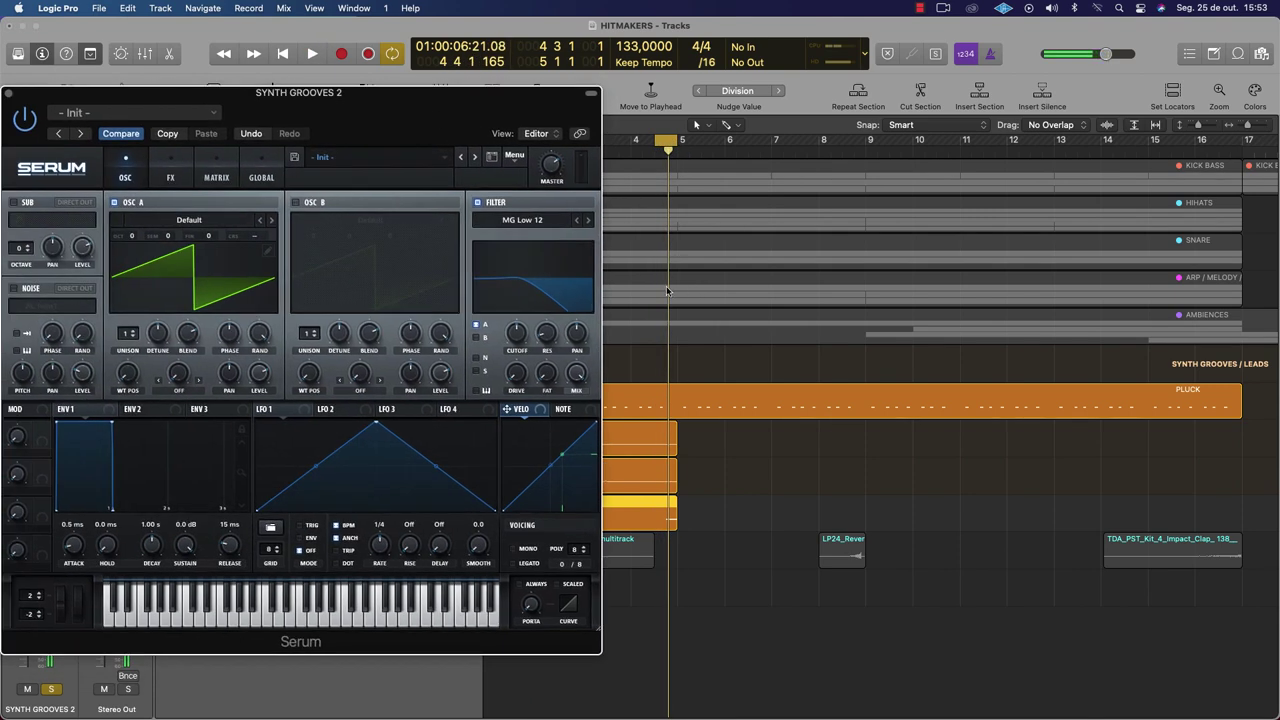
pyautogui.moveTo(140, 262); pyautogui.dragTo(140, 272)
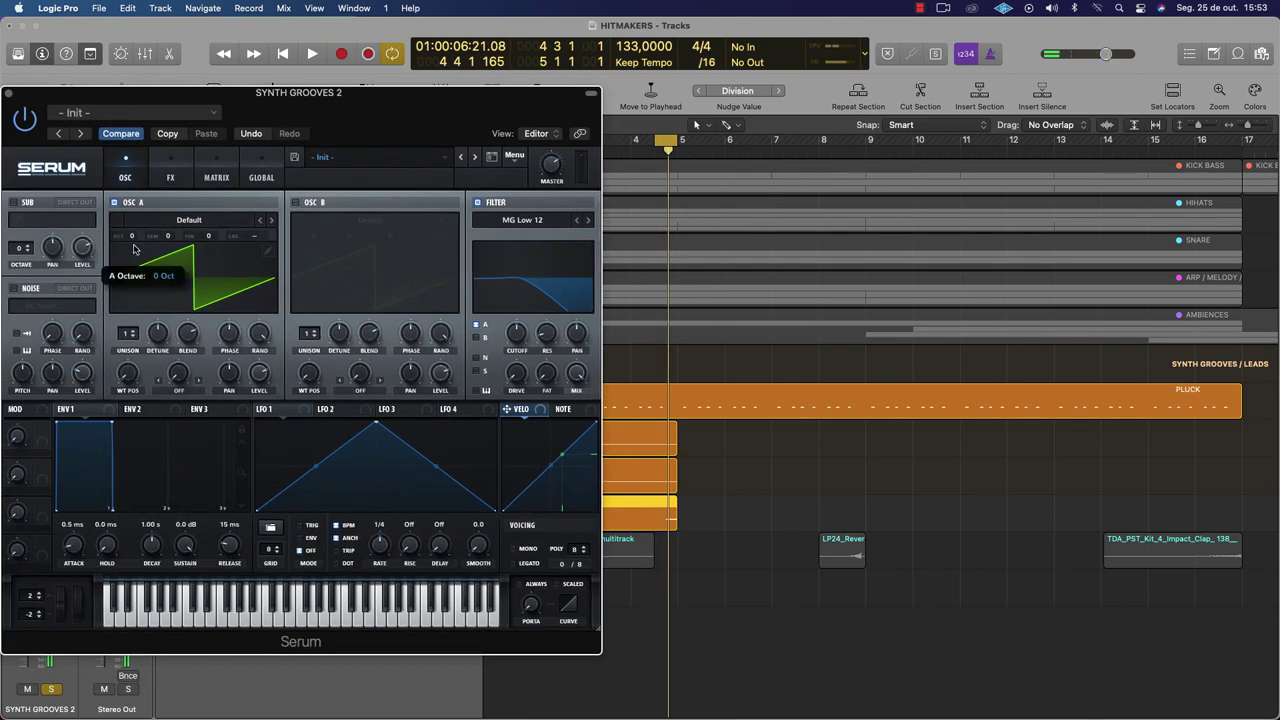
pyautogui.press('space')
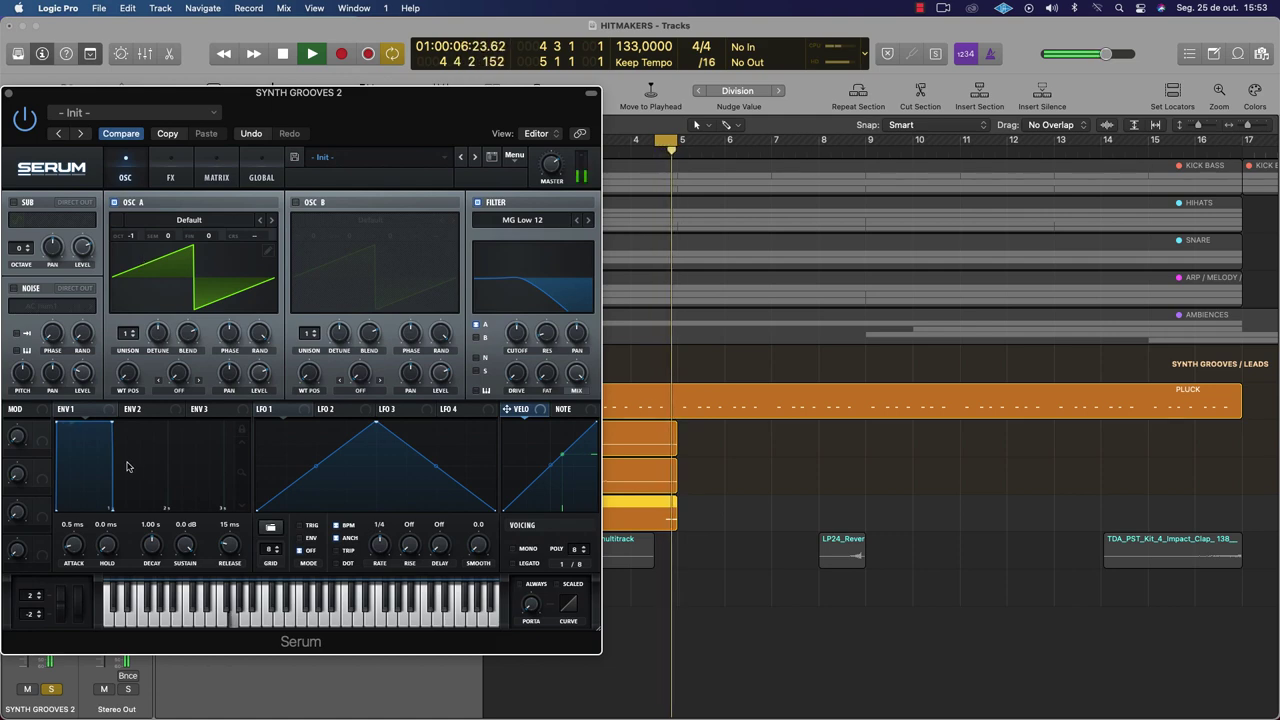
pyautogui.press('space')
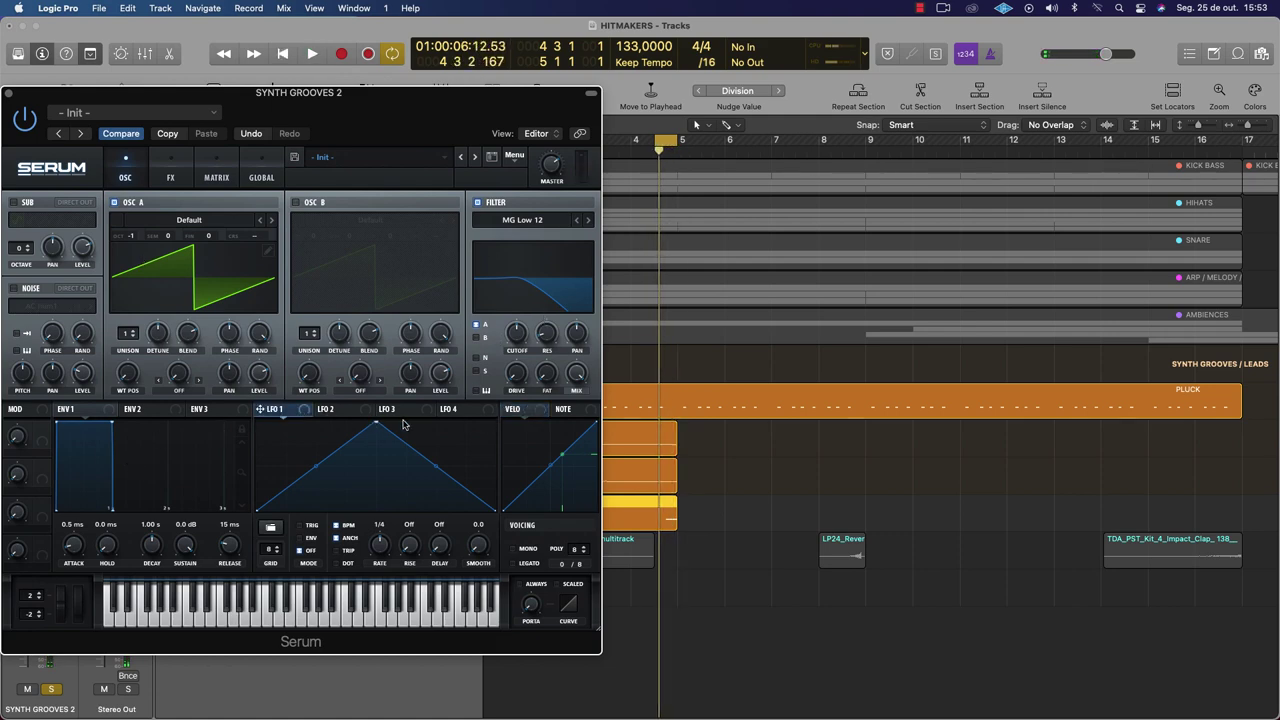
# Shape LFO 1 into a rising ramp modulating the filter cutoff, and set oscillator A's octave to -2
pyautogui.moveTo(376, 428); pyautogui.dragTo(717, 430)
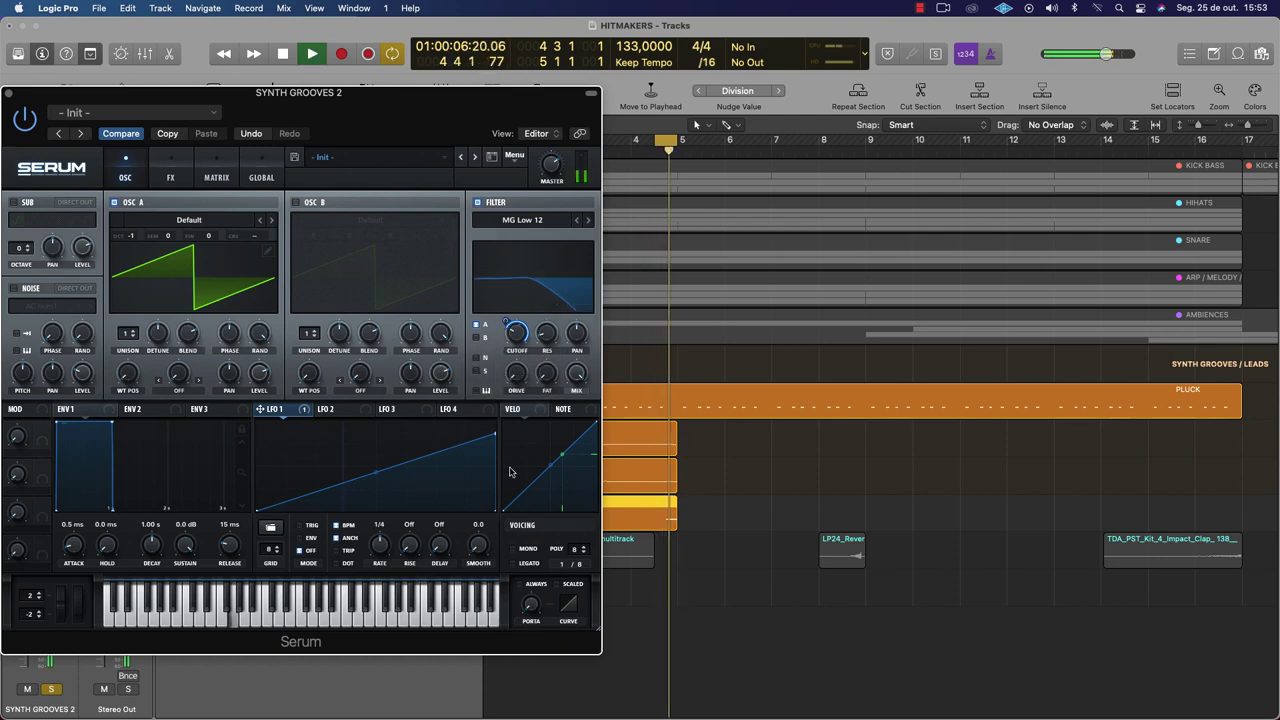
pyautogui.moveTo(487, 334)
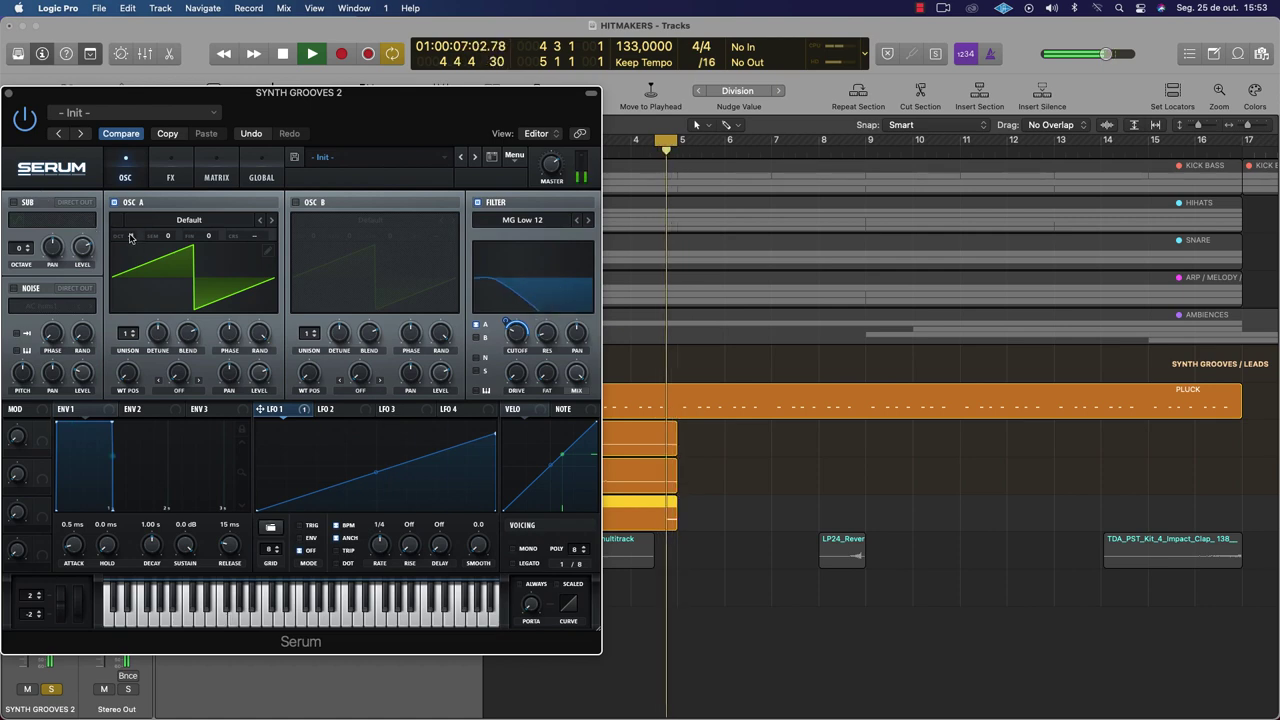
pyautogui.moveTo(129, 238); pyautogui.dragTo(129, 266)
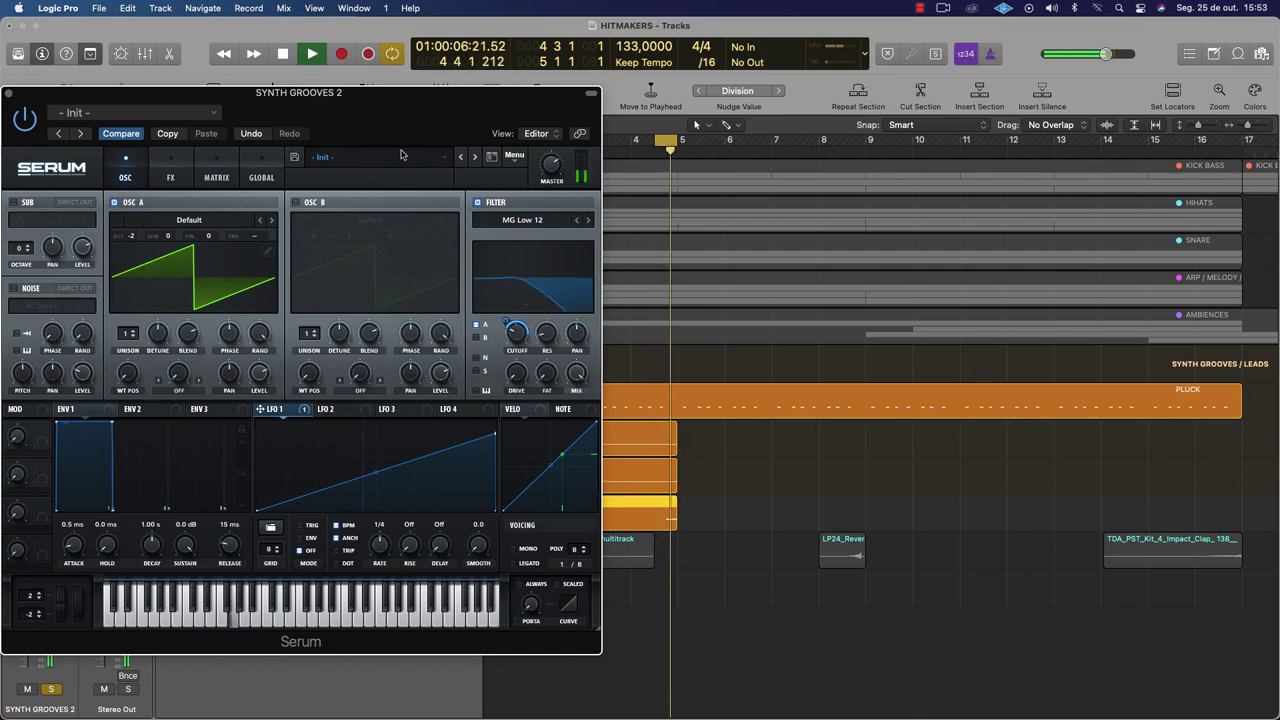
# Turn on the Gain plug-in of the SYNTH GROOVES / LEADS stack while auditioning the loop
pyautogui.moveTo(367, 117); pyautogui.dragTo(468, 667)
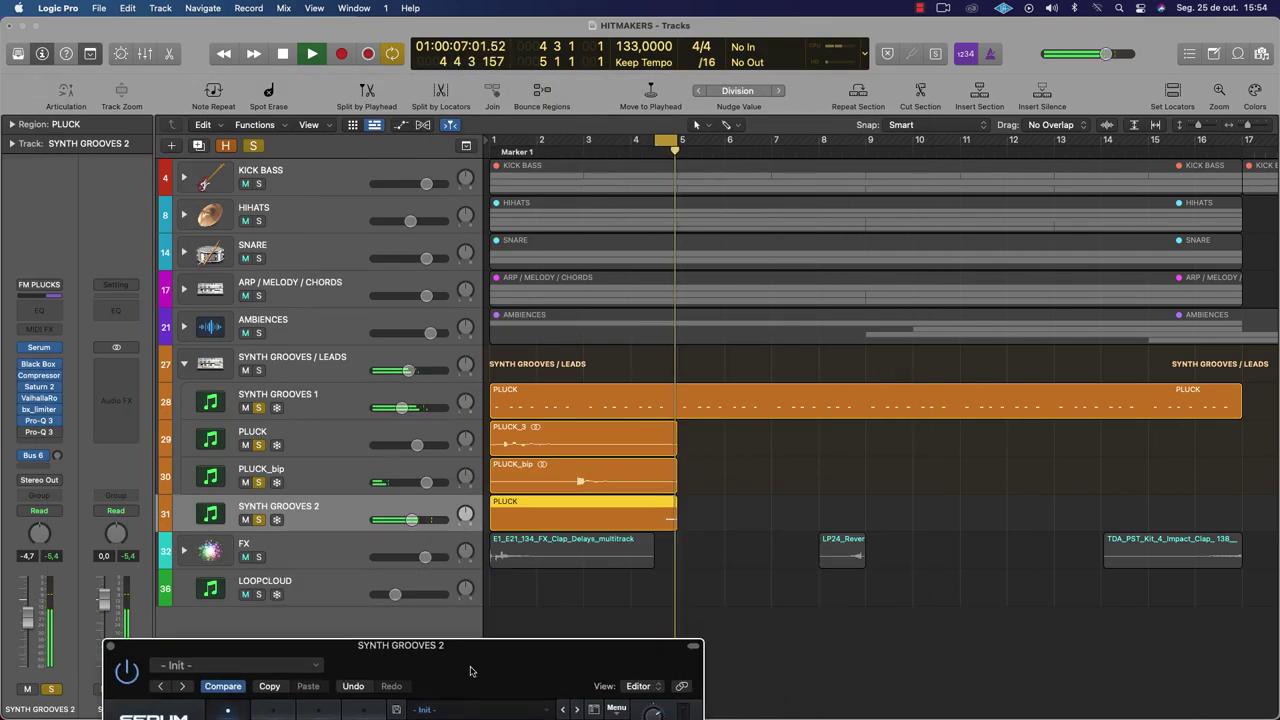
pyautogui.press('space')
pyautogui.click(335, 370)
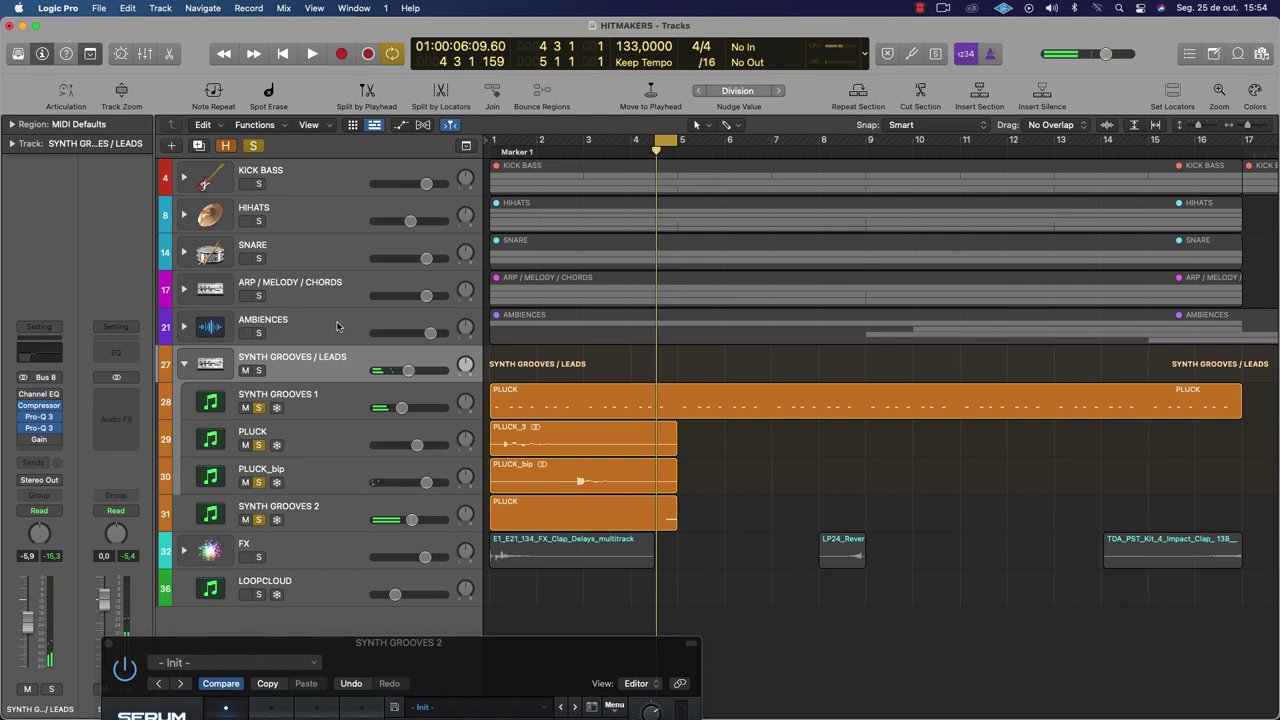
pyautogui.click(322, 397)
pyautogui.click(314, 377)
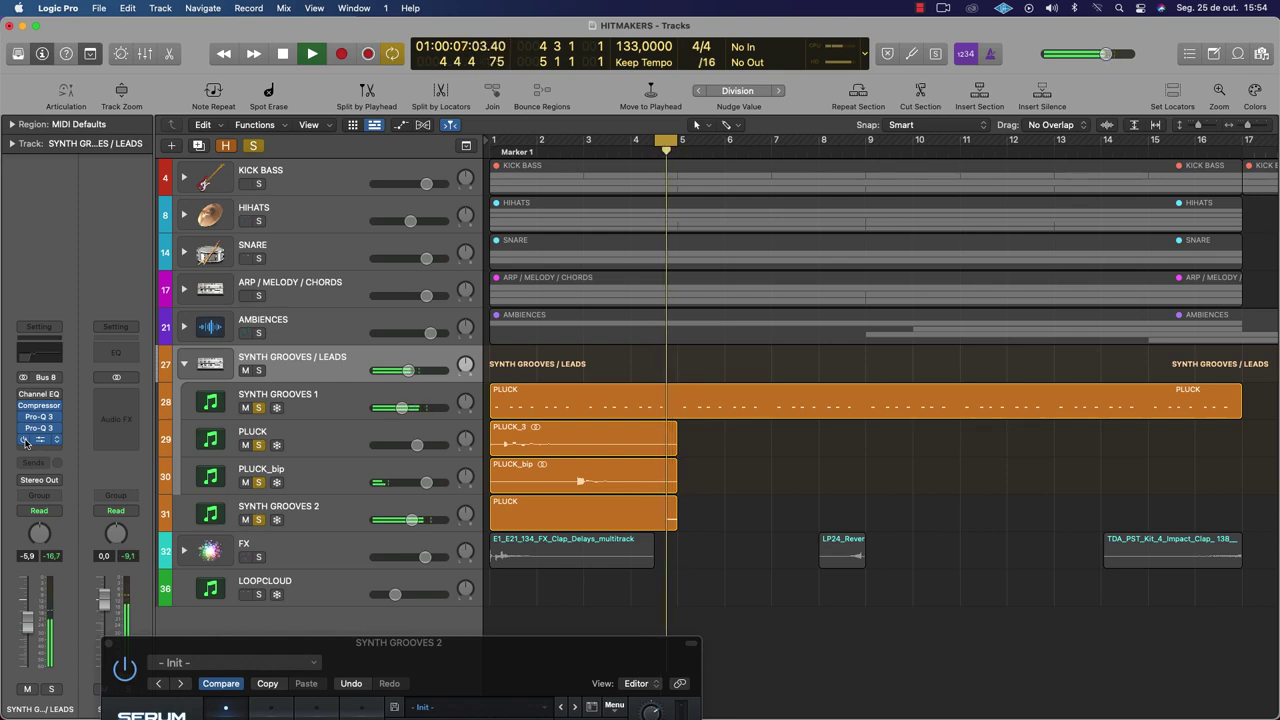
pyautogui.press('space')
# Bend LFO 1 into a concave rise peaking at full level just before its end, and adjust its modulation of the filter cutoff
pyautogui.moveTo(484, 658); pyautogui.dragTo(451, 117)
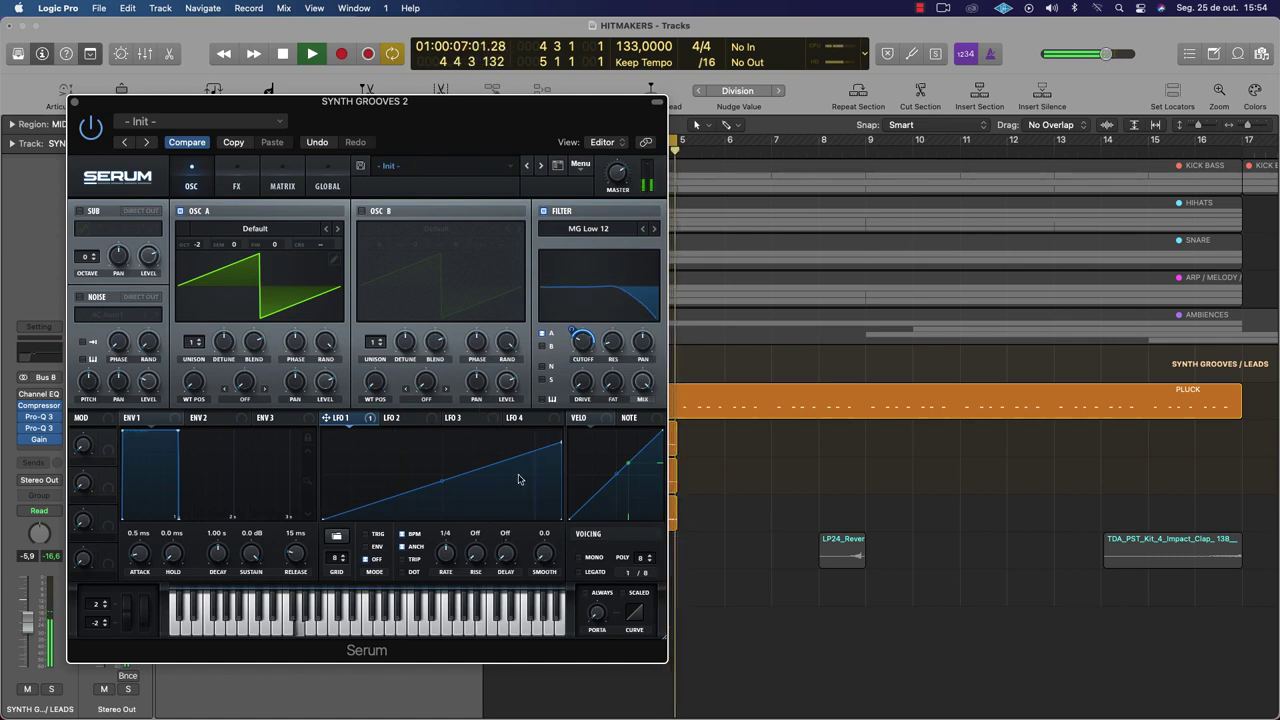
pyautogui.moveTo(441, 481); pyautogui.dragTo(446, 486)
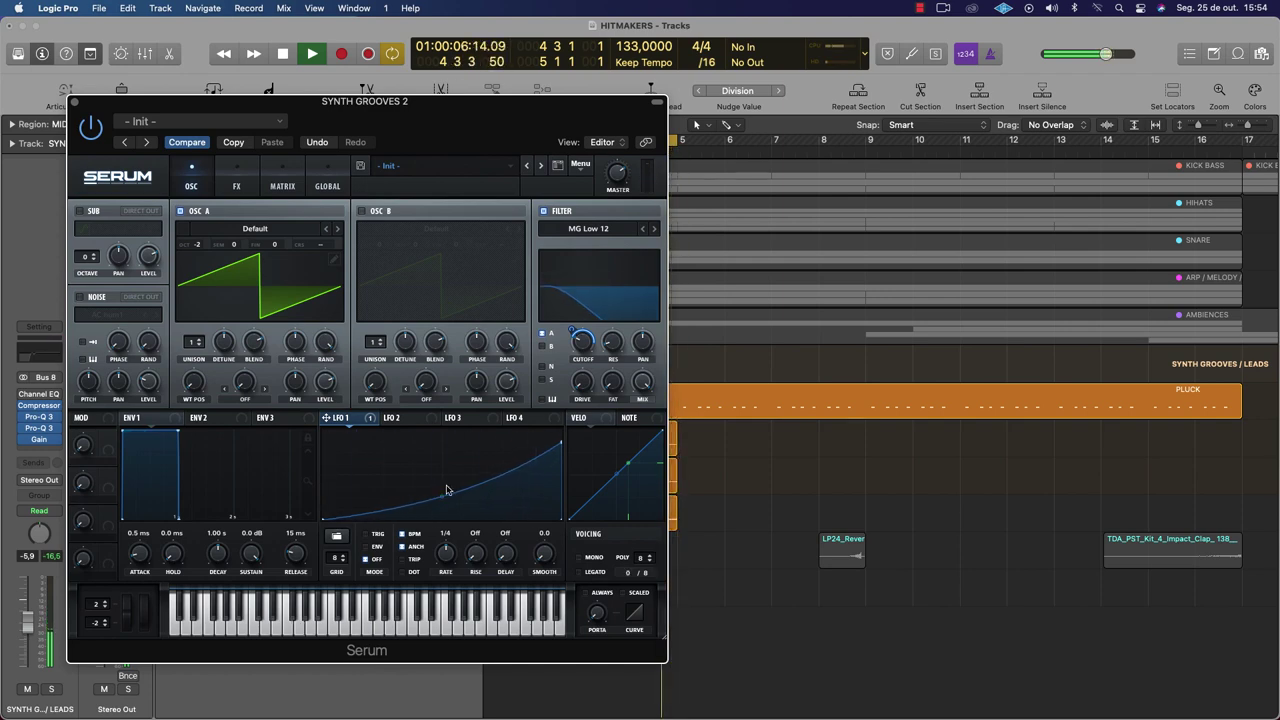
pyautogui.press('space')
pyautogui.moveTo(574, 328)
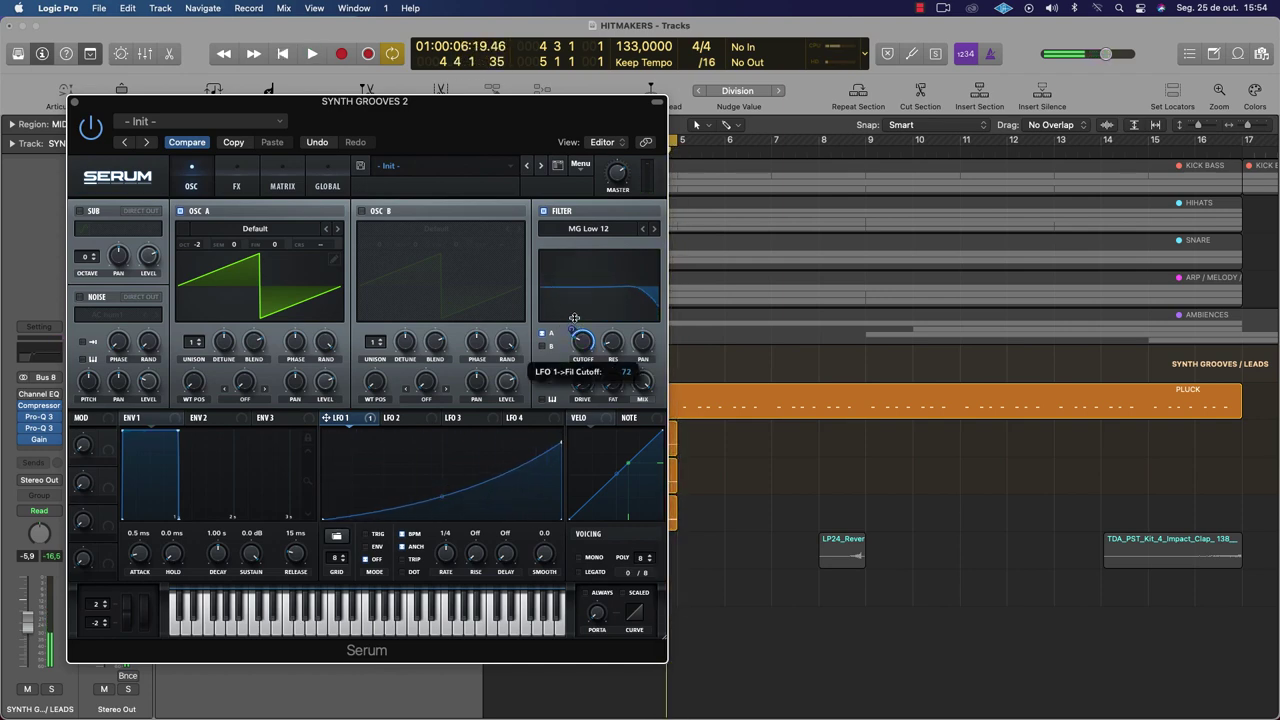
pyautogui.moveTo(572, 323); pyautogui.dragTo(575, 338)
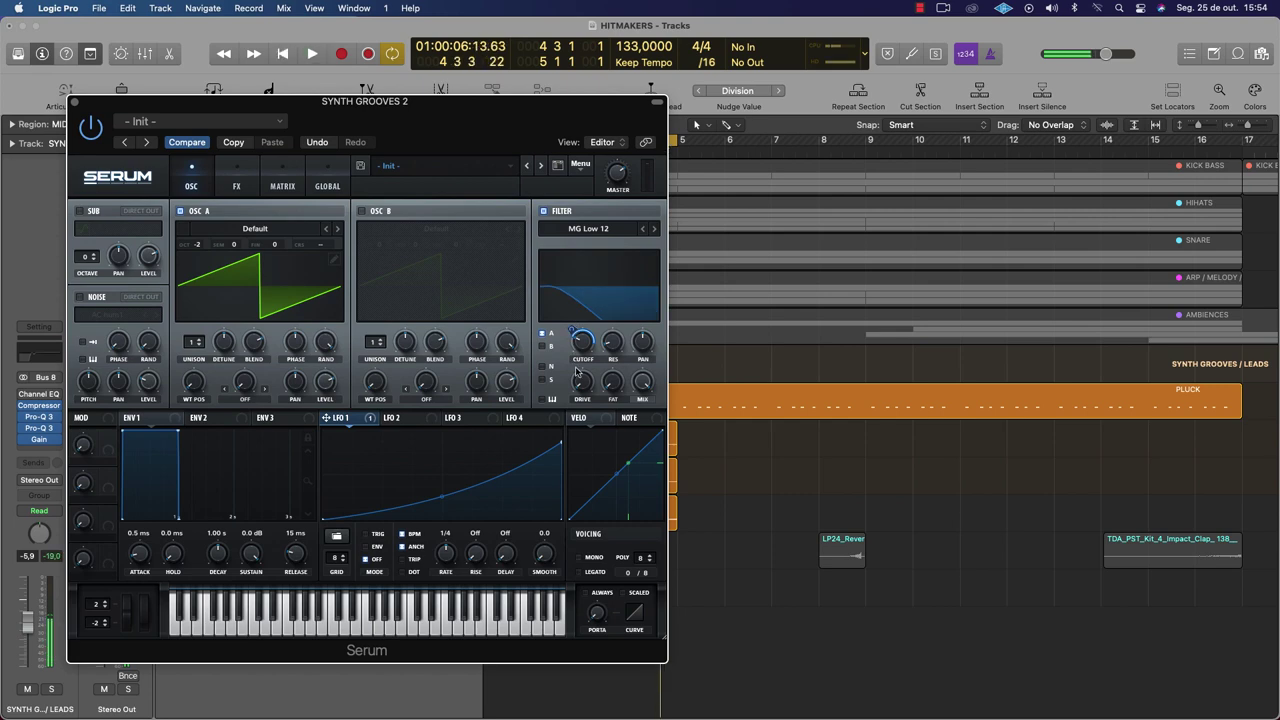
pyautogui.press('space')
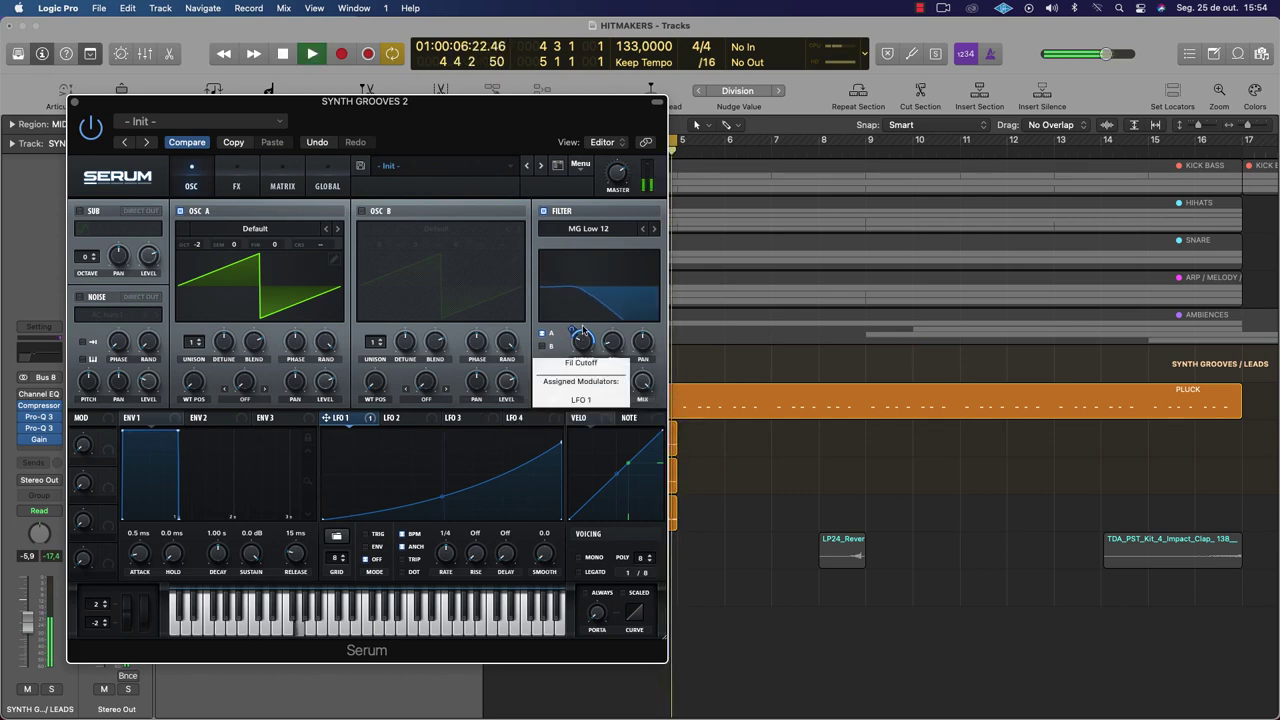
pyautogui.moveTo(561, 442); pyautogui.dragTo(540, 386)
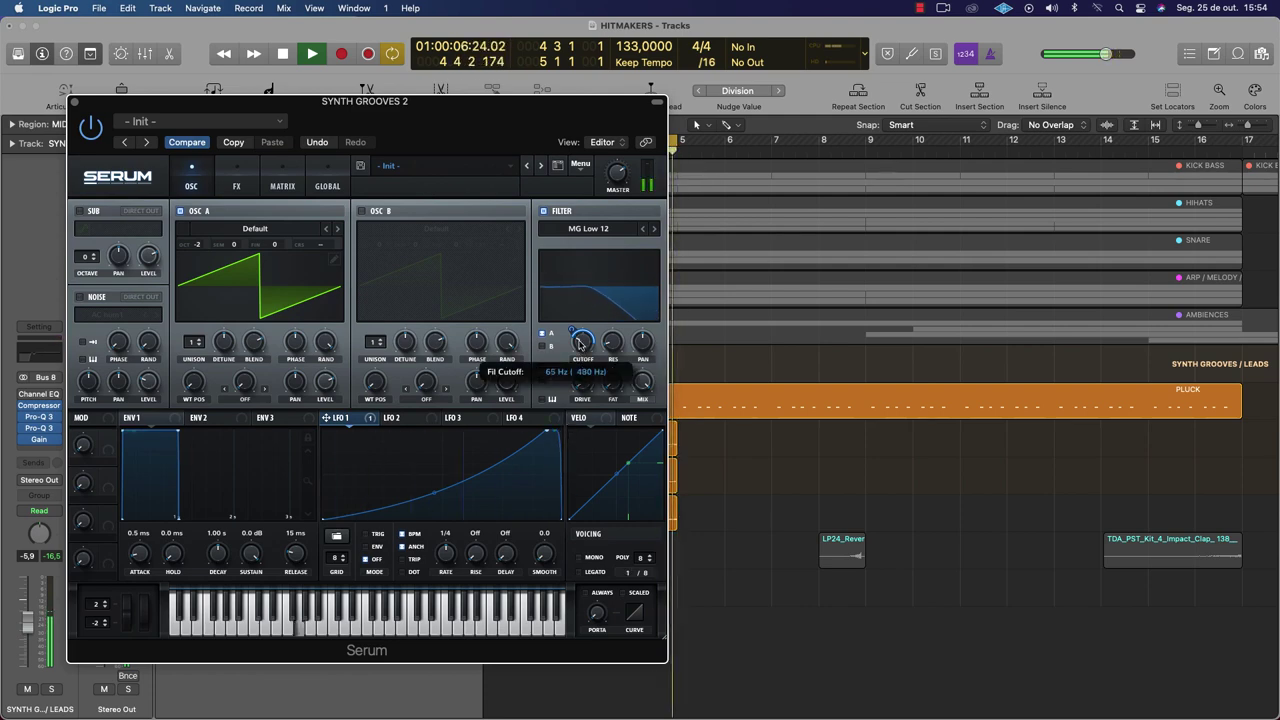
pyautogui.moveTo(575, 325)
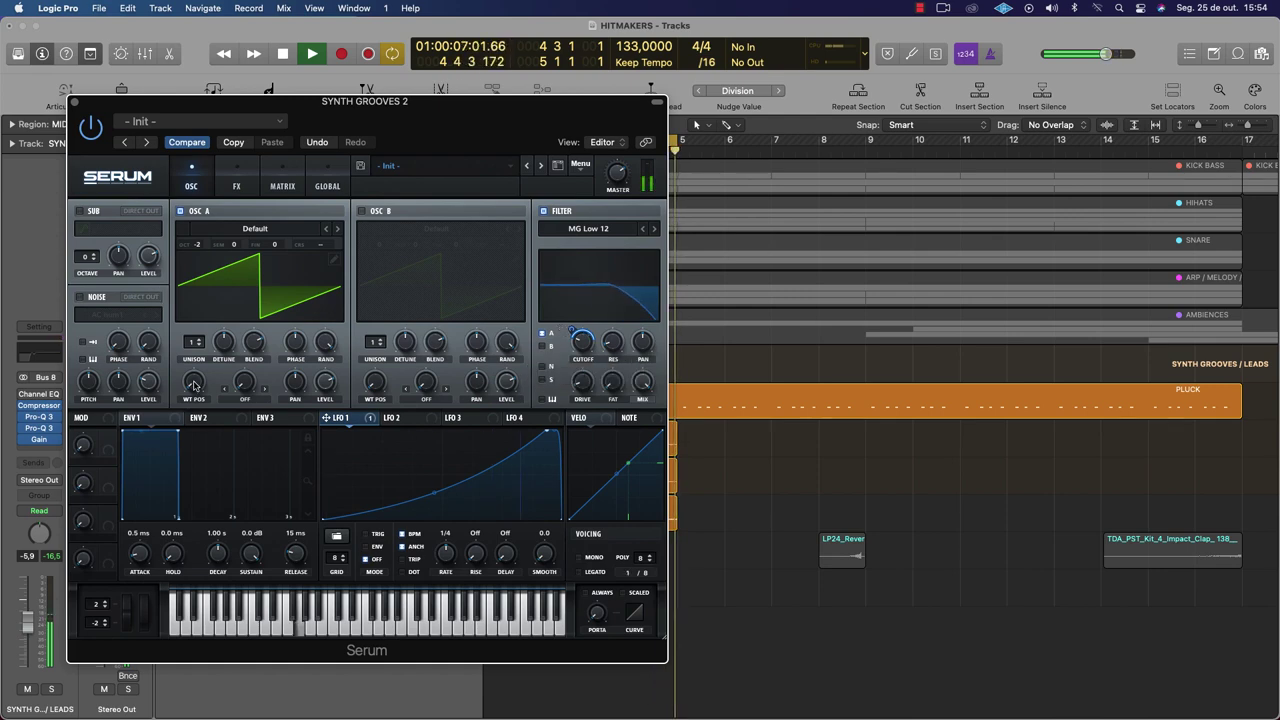
# Audition oscillator A wavetables from Psychedelic Toolbox Vol 2, starting with Nord Lead Saw Square [X-Fade] and stepping forward to Roland SH101 [X-Fade]
pyautogui.click(277, 232)
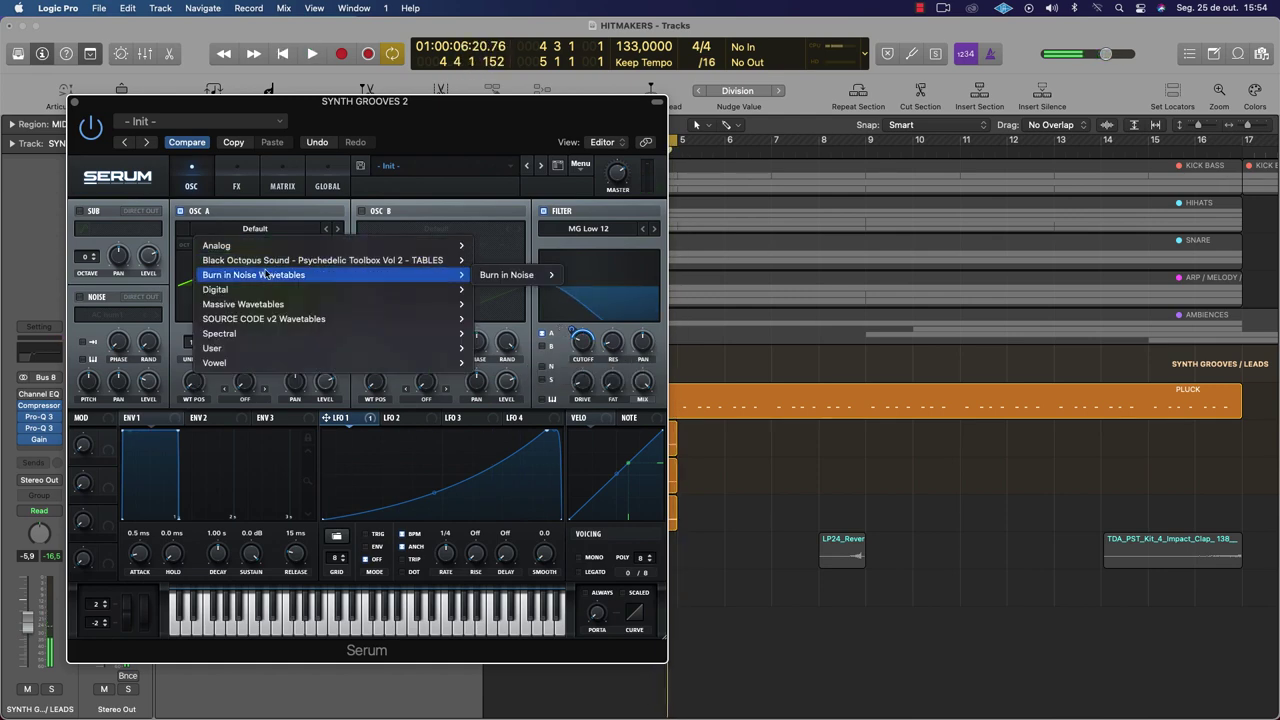
pyautogui.moveTo(330, 260)
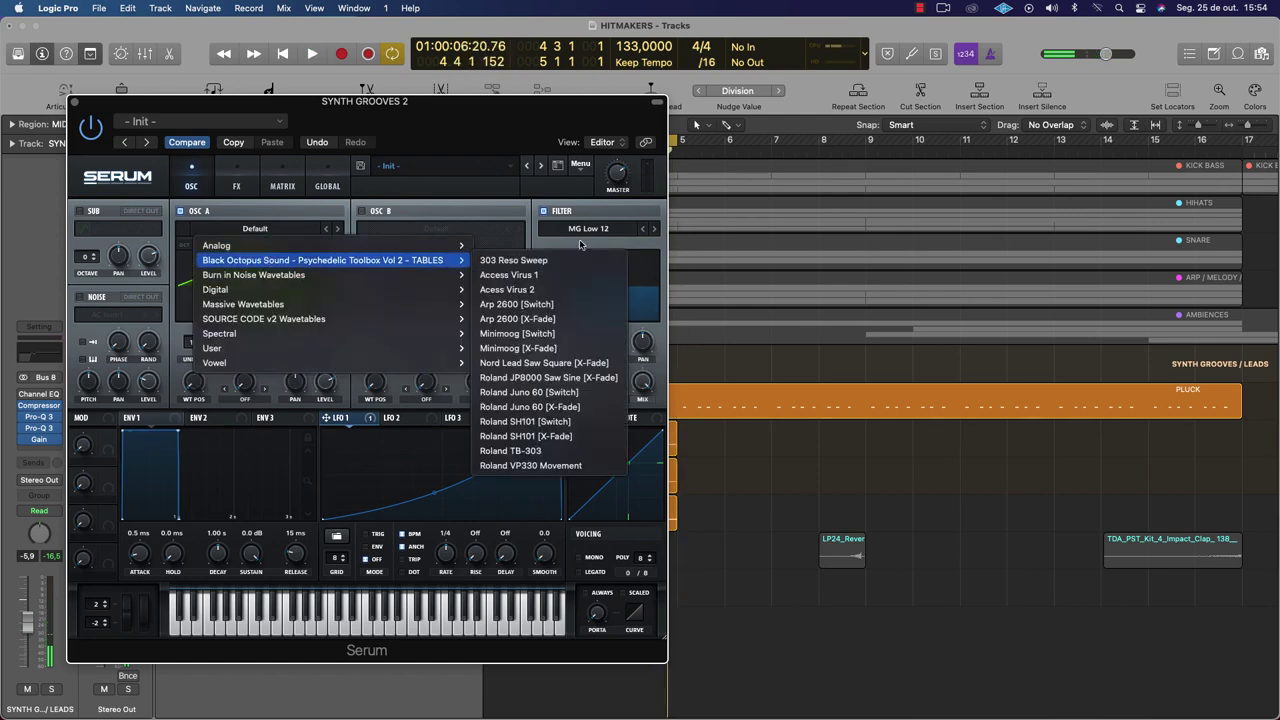
pyautogui.click(545, 366)
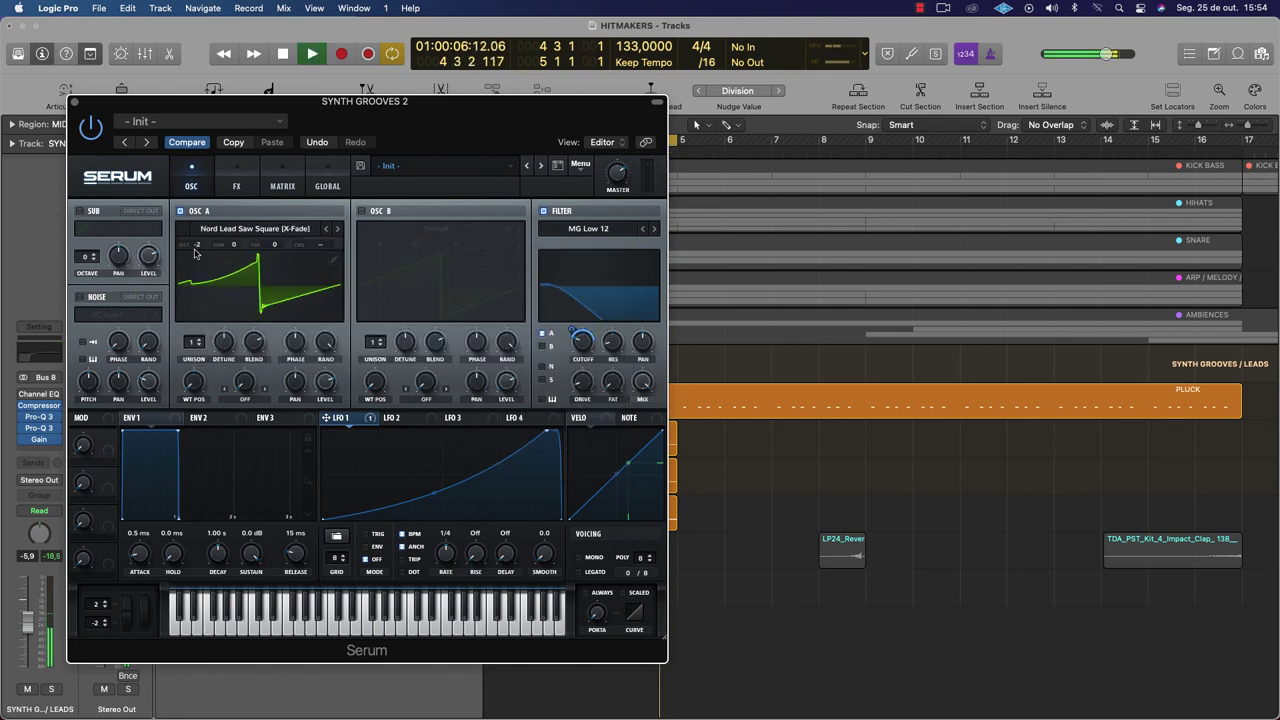
pyautogui.click(335, 229)
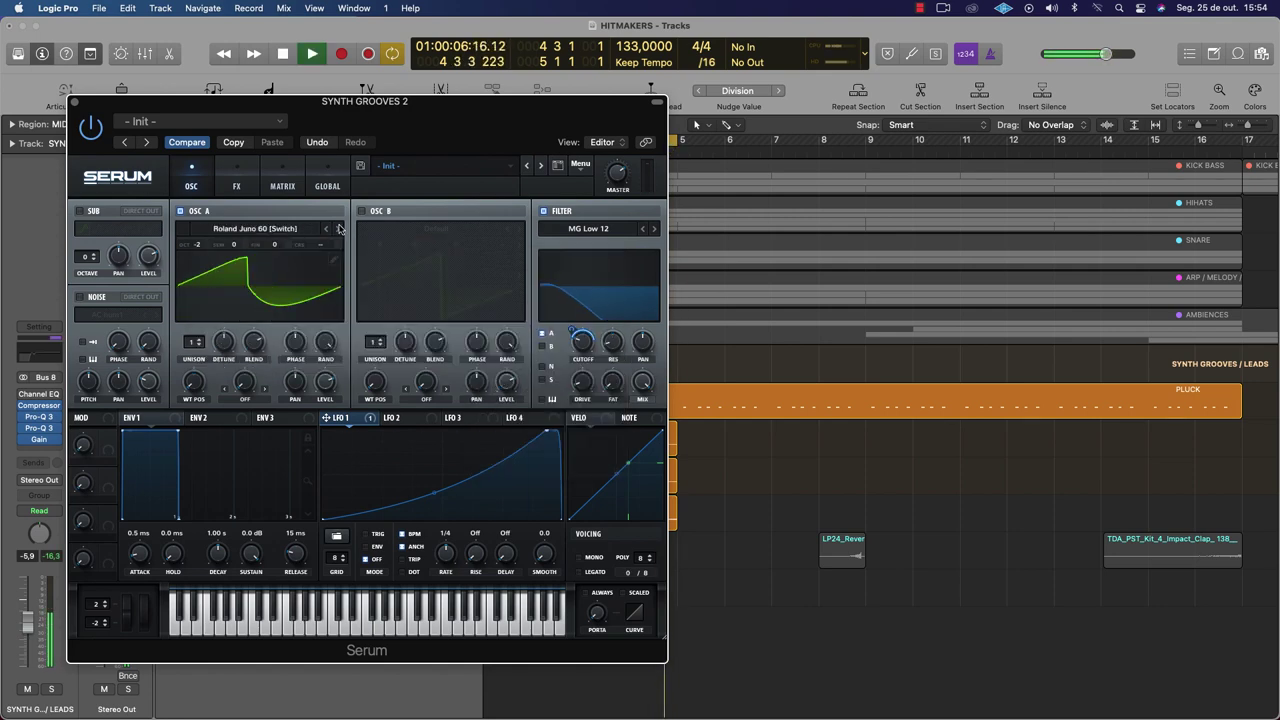
pyautogui.click(338, 229)
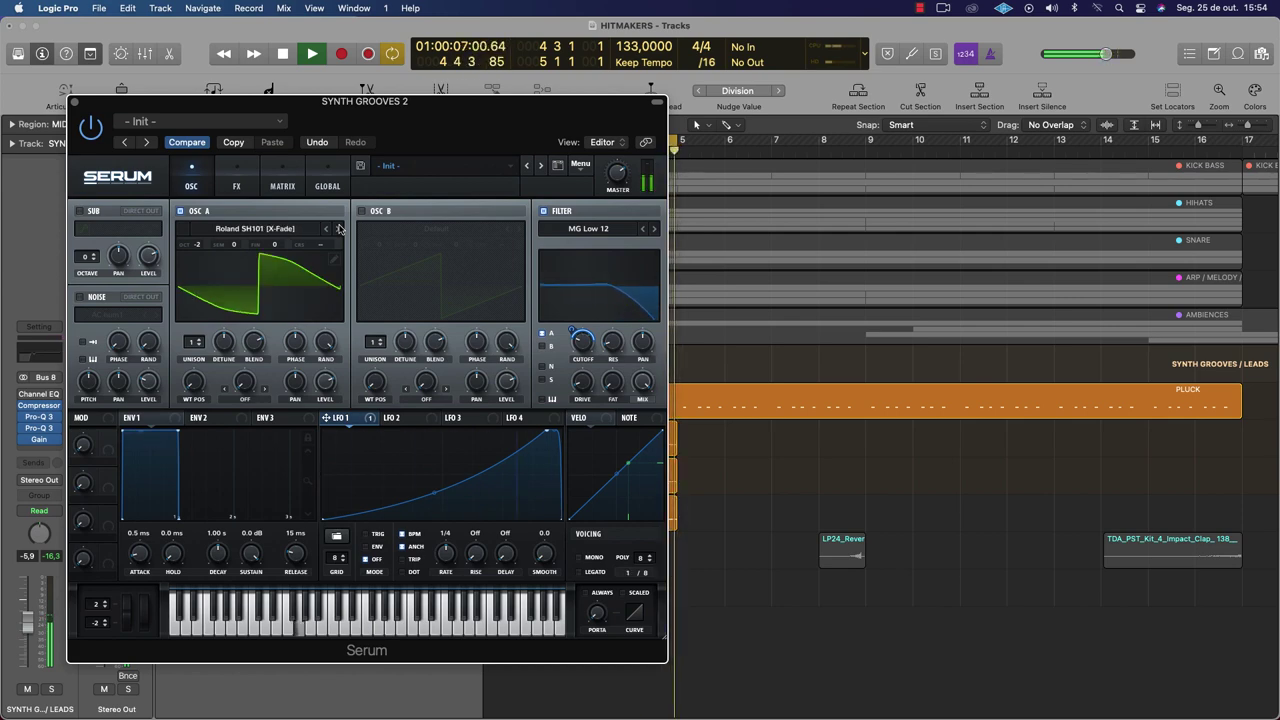
# Advance oscillator A's wavetable to Roland TB-303 and assign LFO 1 to modulate its wavetable position
pyautogui.click(338, 229)
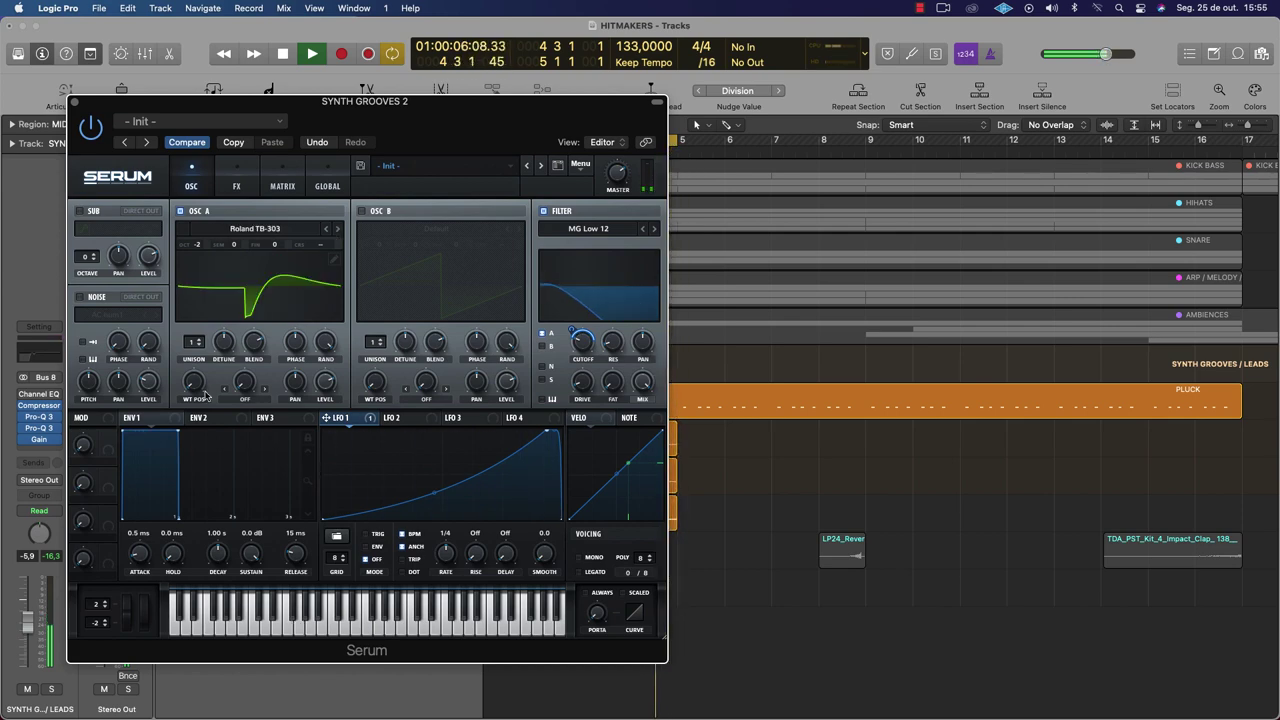
pyautogui.press('space')
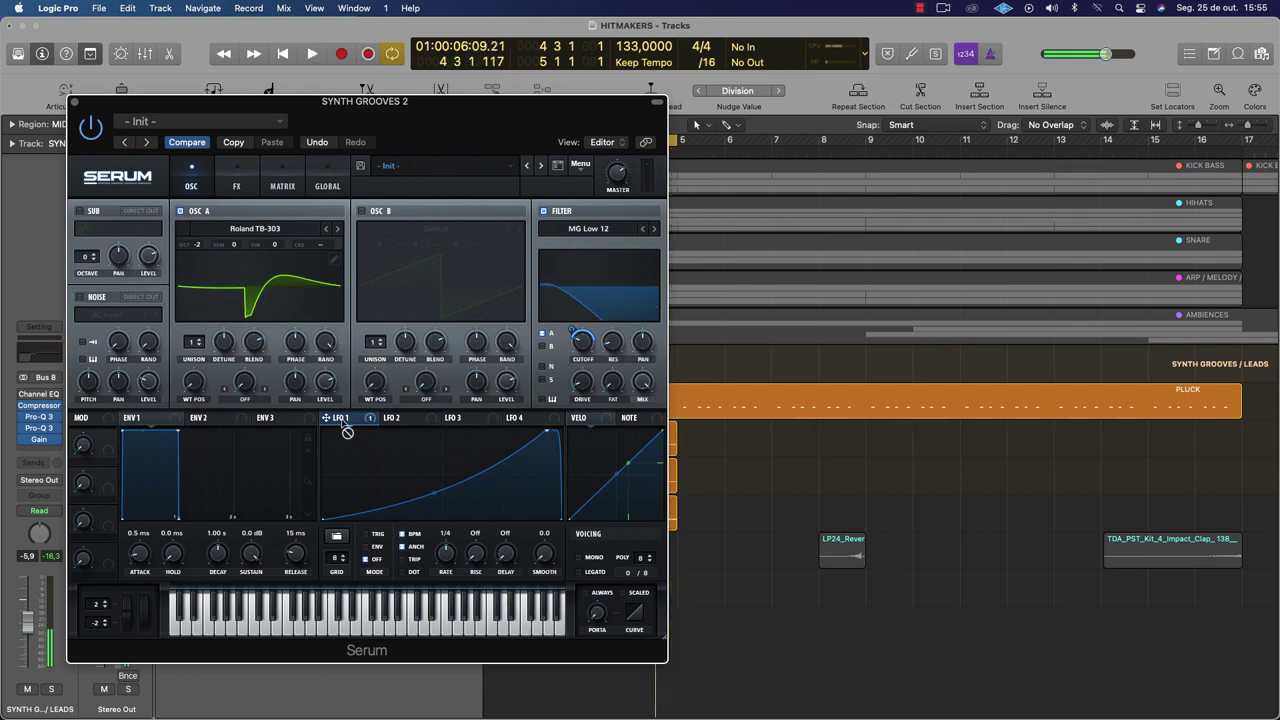
pyautogui.press('space')
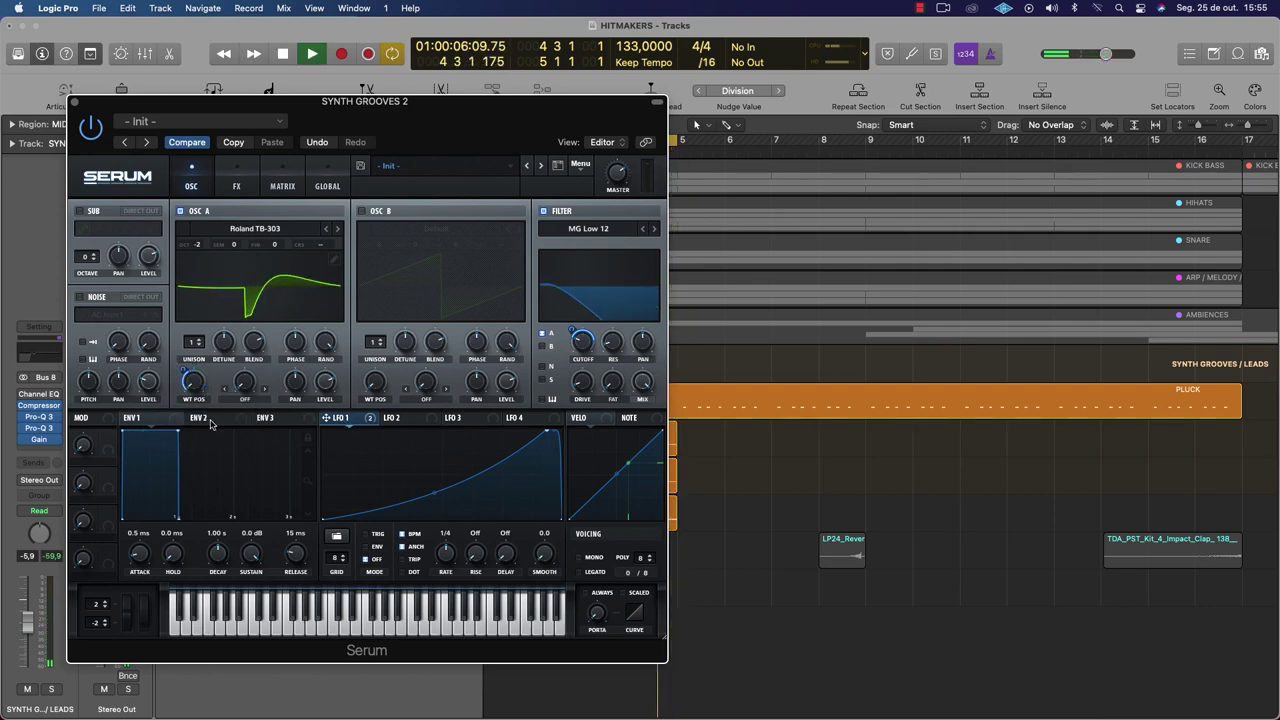
# Audition the Analog wavetables on oscillator A, stepping forward from Acid through Basic Mg and Basic Shapes to Basic_Cjw
pyautogui.click(338, 229)
pyautogui.click(337, 231)
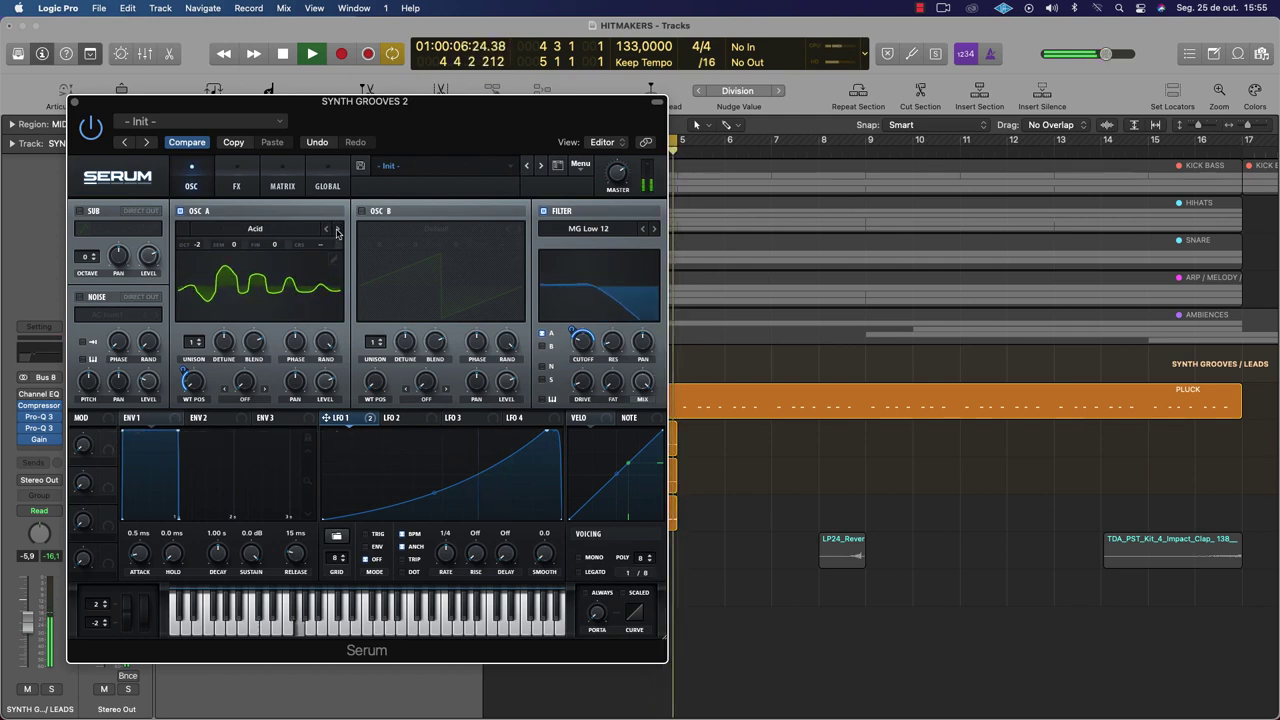
pyautogui.click(337, 231)
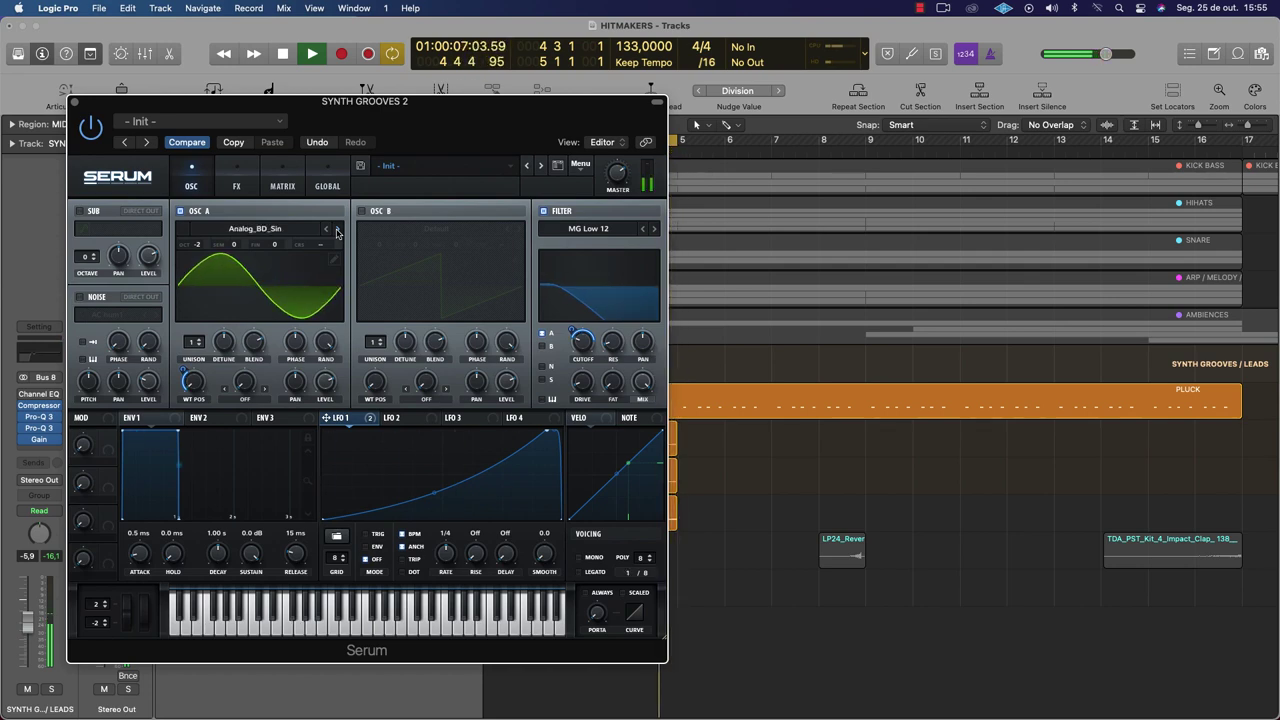
pyautogui.click(337, 231)
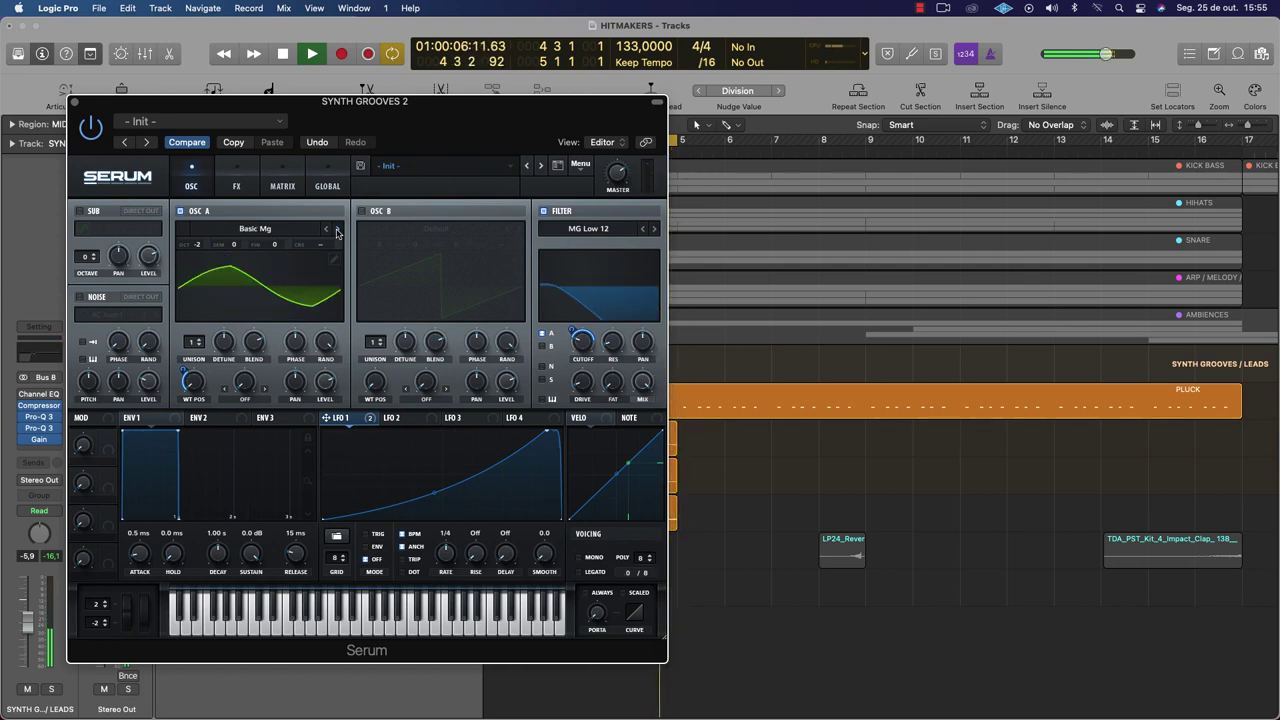
pyautogui.click(337, 231)
pyautogui.click(337, 231)
pyautogui.click(337, 231)
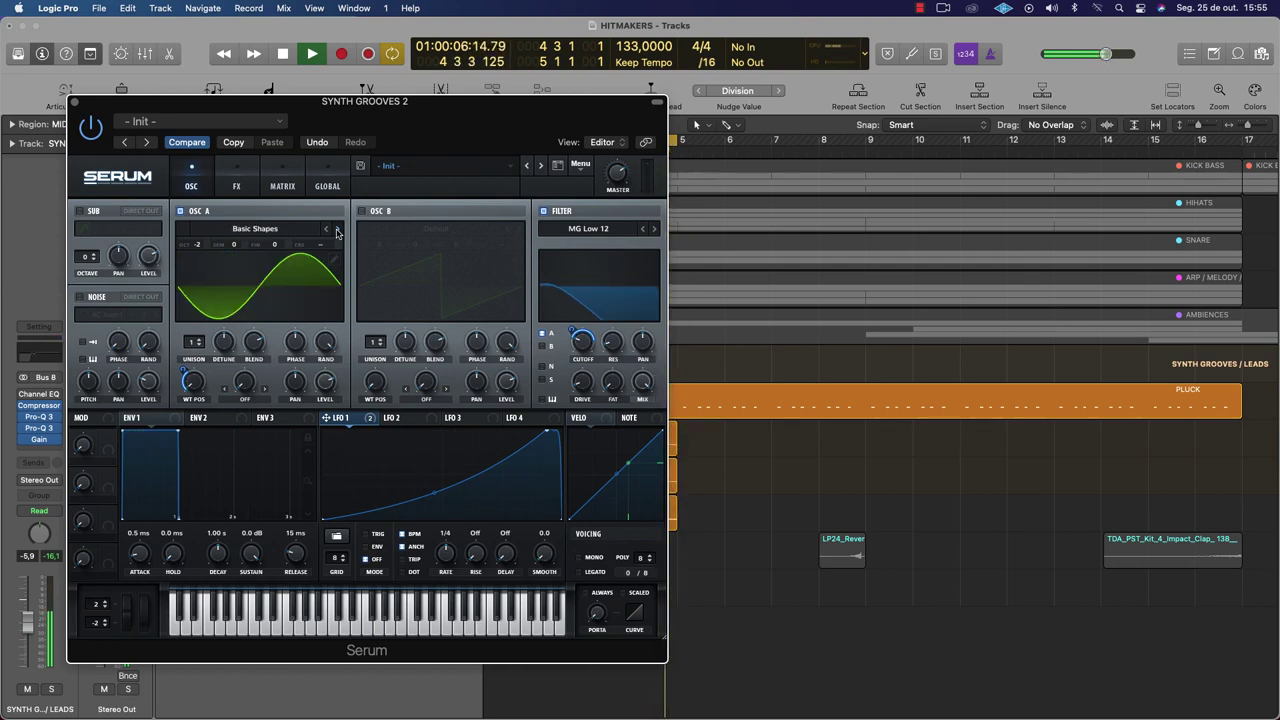
pyautogui.click(337, 231)
# Load CallMe from the Burn in Noise wavetables into oscillator A and step forward through Clacid, Dog and Dragon to Drone
pyautogui.click(296, 232)
pyautogui.moveTo(400, 275)
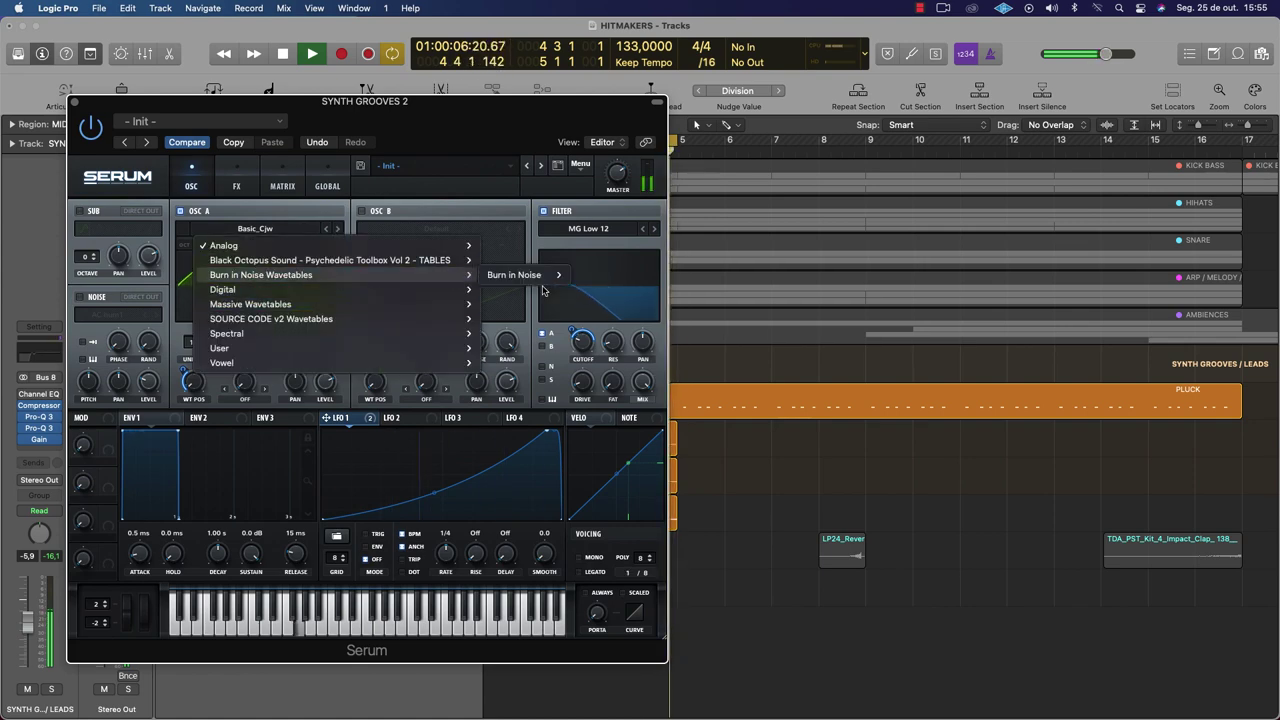
pyautogui.moveTo(515, 275)
pyautogui.click(621, 279)
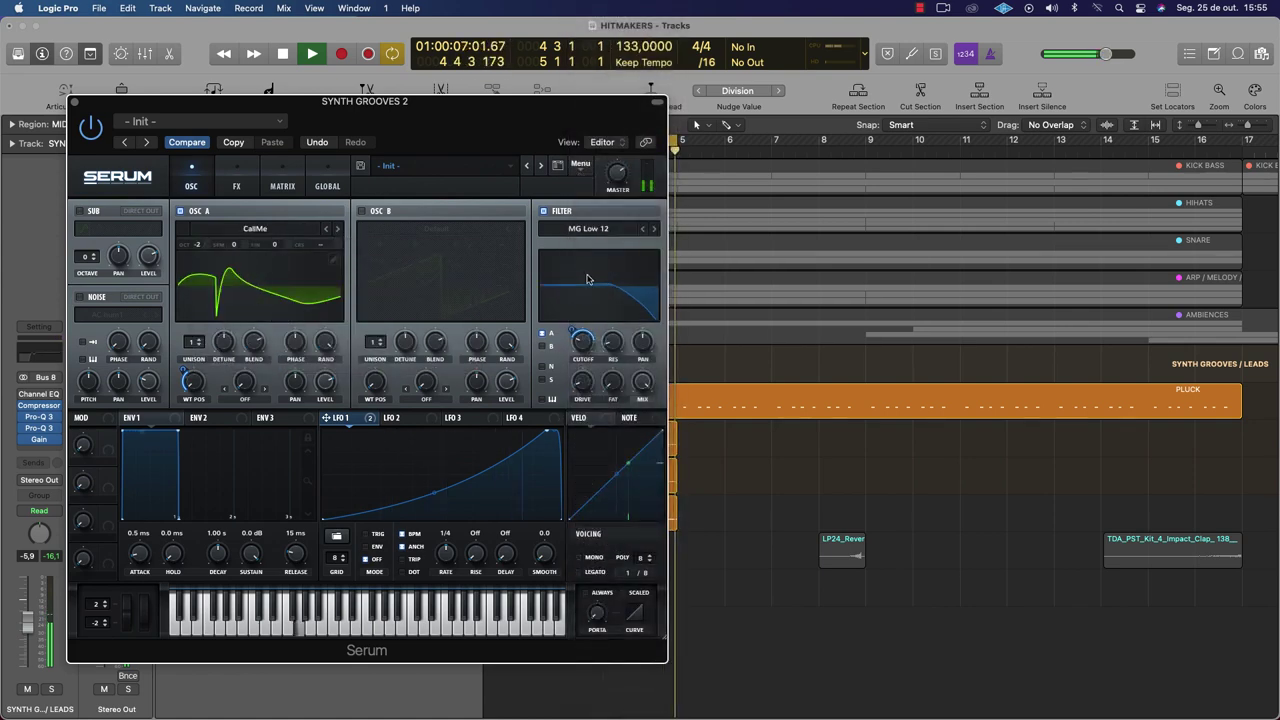
pyautogui.click(339, 230)
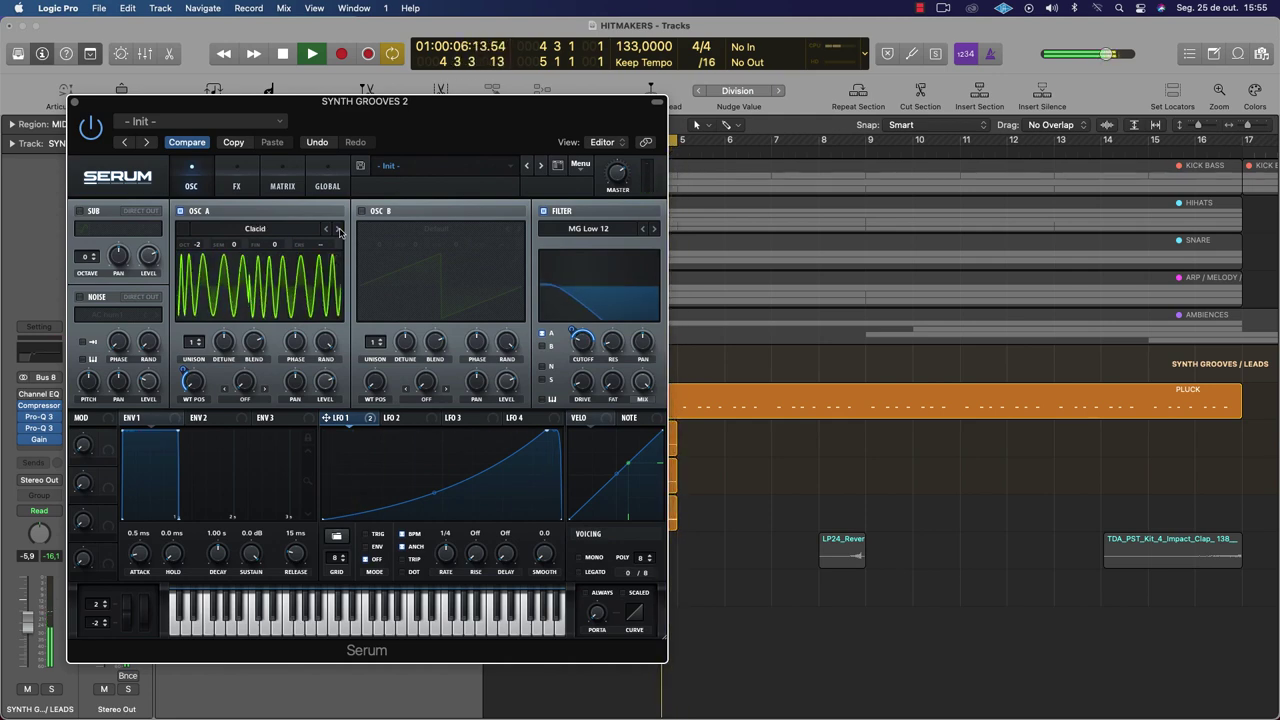
pyautogui.click(339, 230)
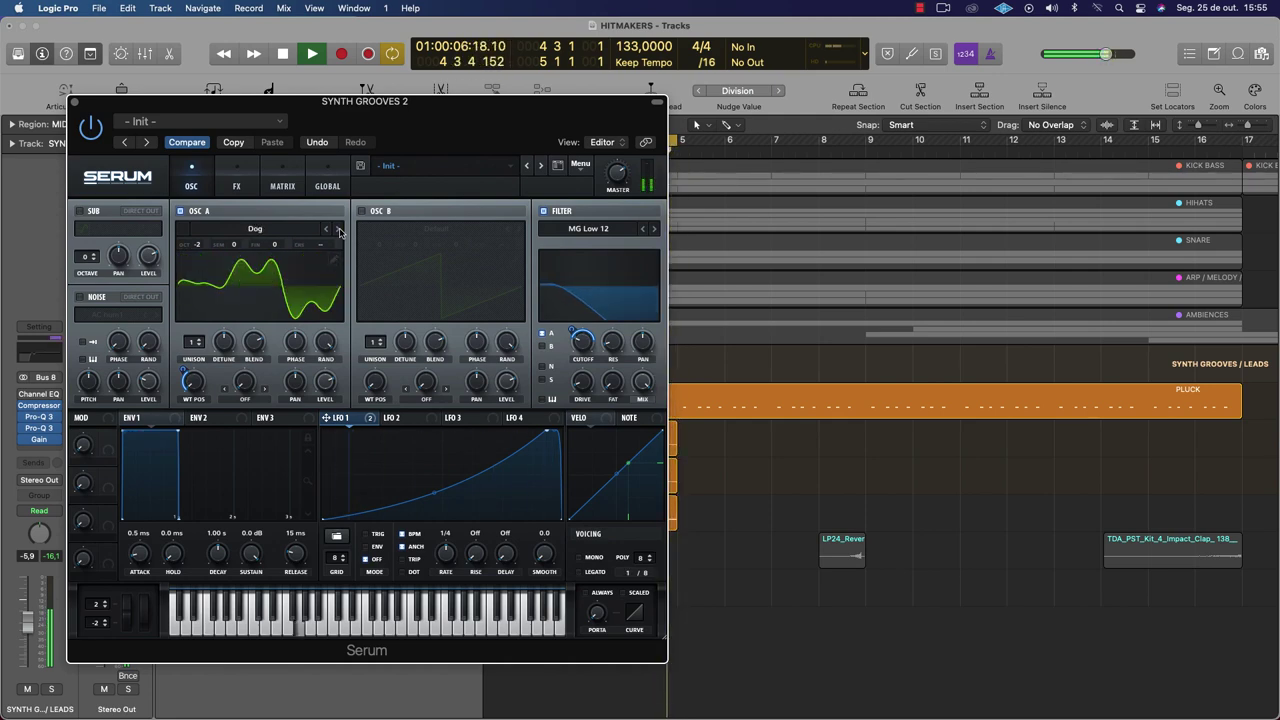
pyautogui.click(339, 230)
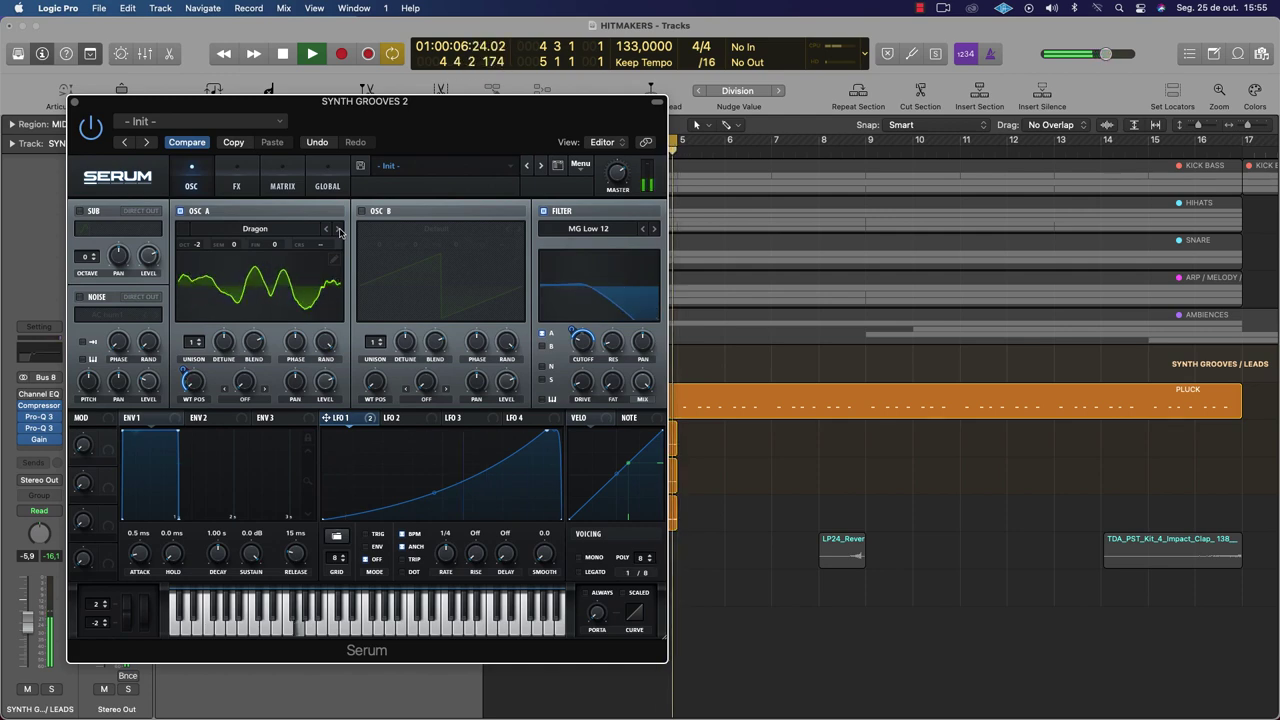
pyautogui.click(339, 230)
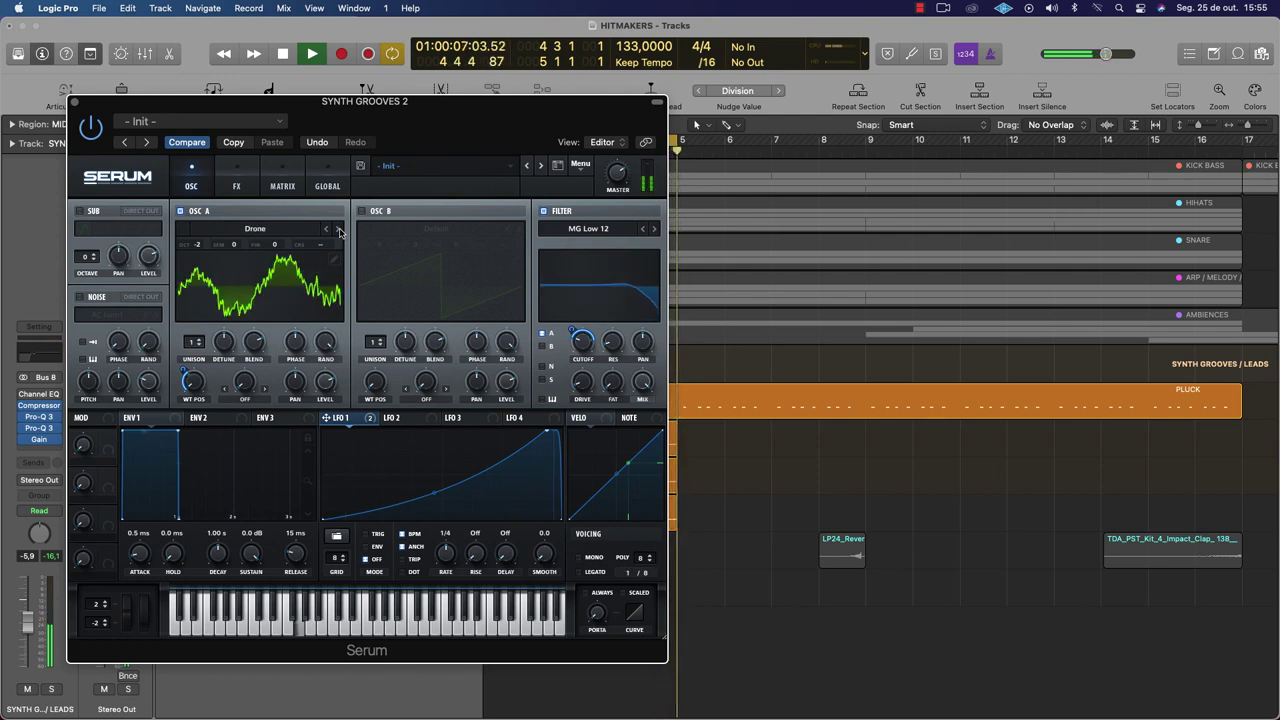
# Set the cycle range from bar 1 to bar 5, play the loop and select the SYNTH GROOVES 2 track
pyautogui.moveTo(420, 101); pyautogui.dragTo(789, 564)
pyautogui.moveTo(507, 148); pyautogui.dragTo(682, 148)
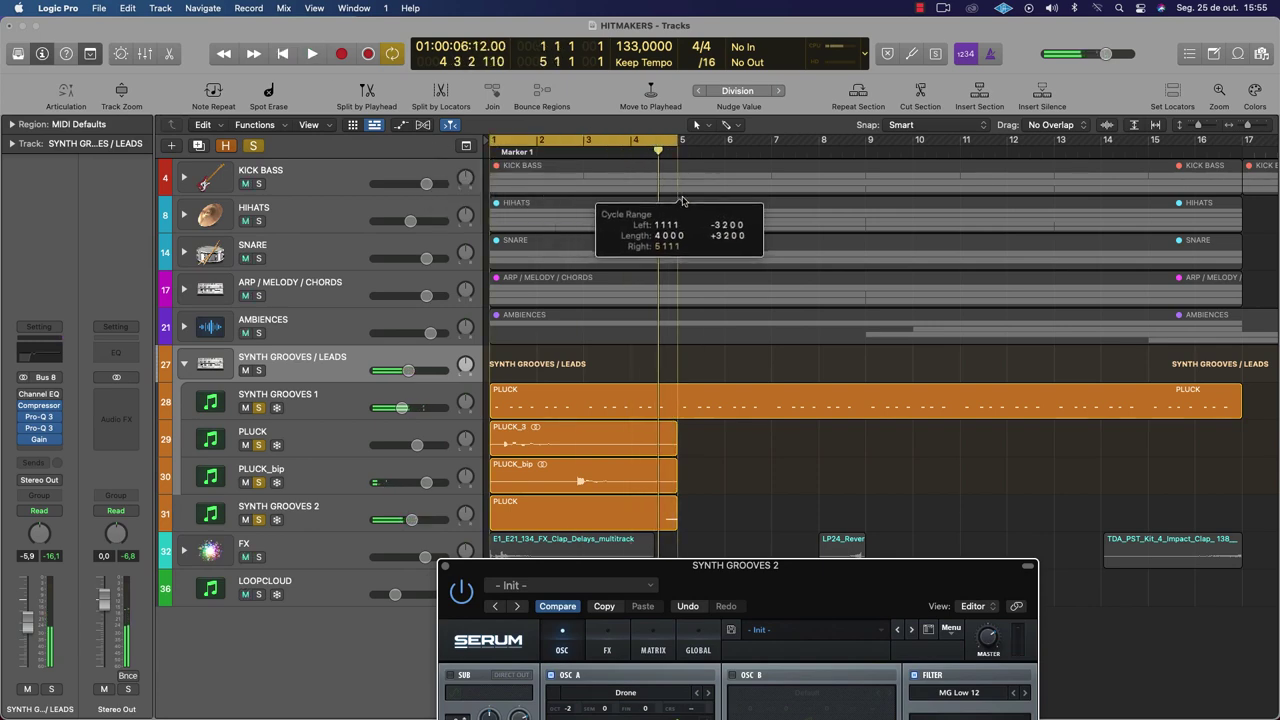
pyautogui.press('space')
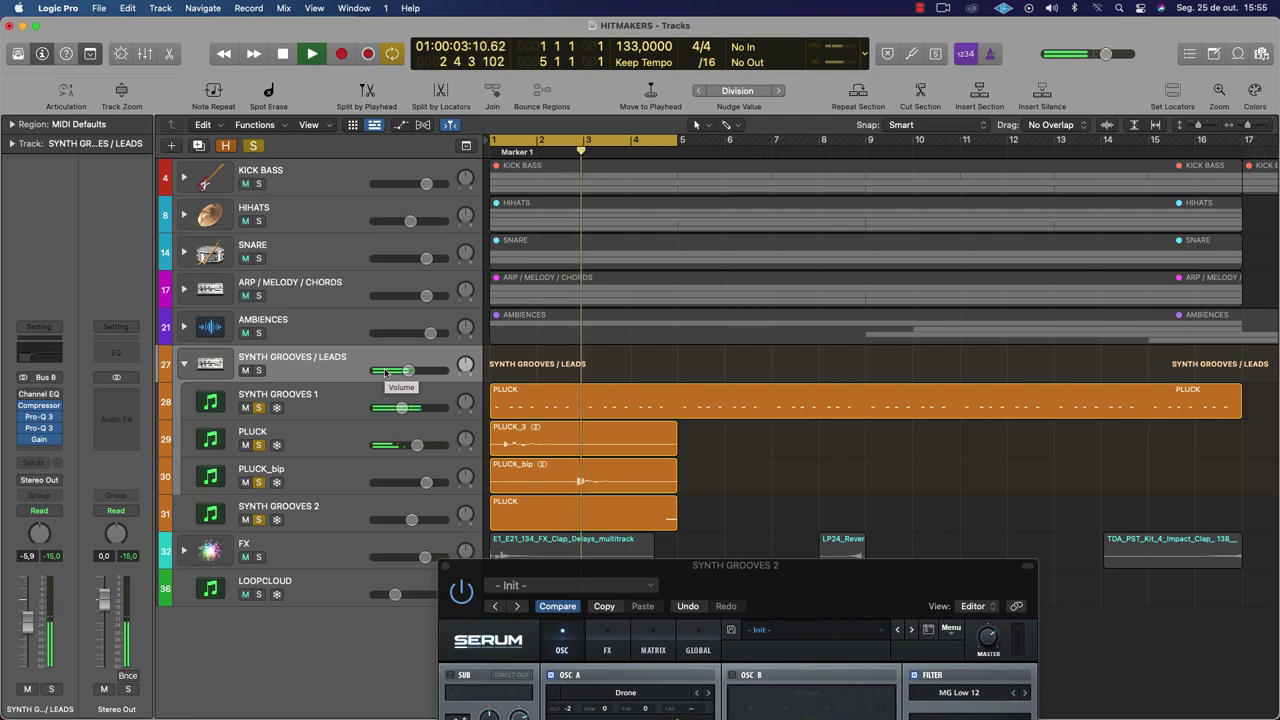
pyautogui.click(262, 511)
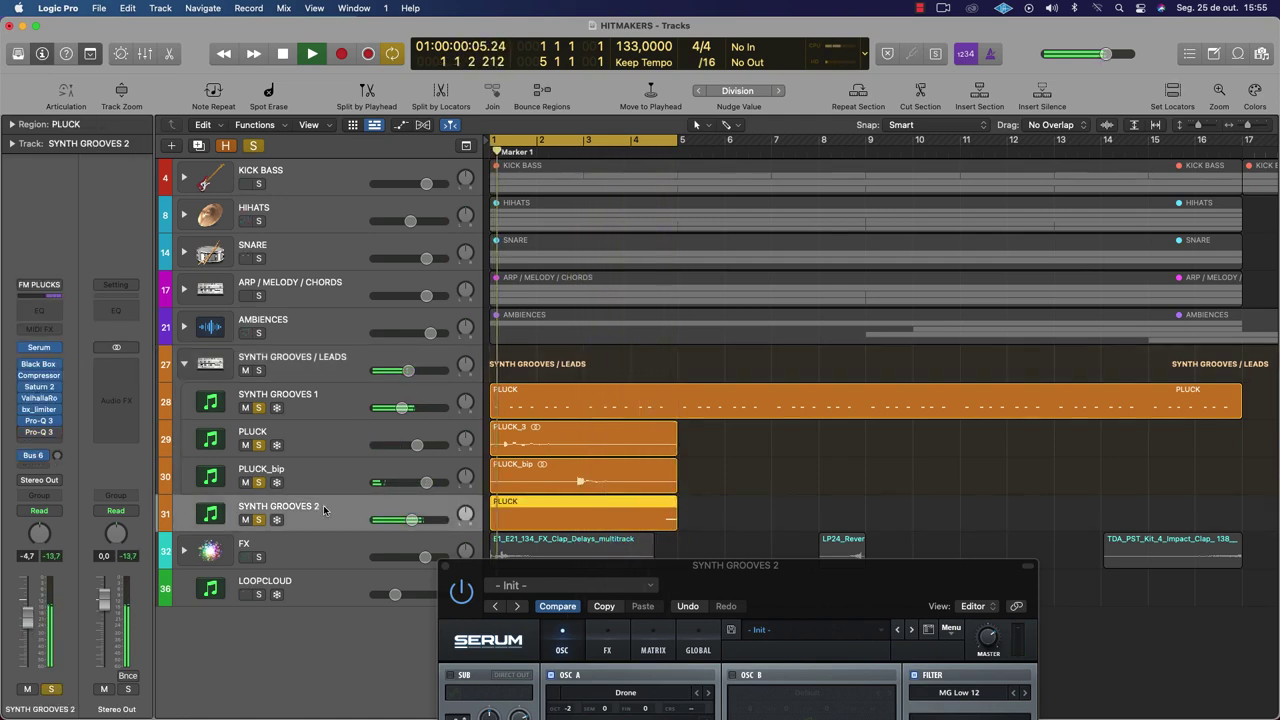
# Step oscillator A's wavetable forward through Eagle and FatS to FeelMe while the loop plays
pyautogui.moveTo(800, 560); pyautogui.dragTo(730, 392)
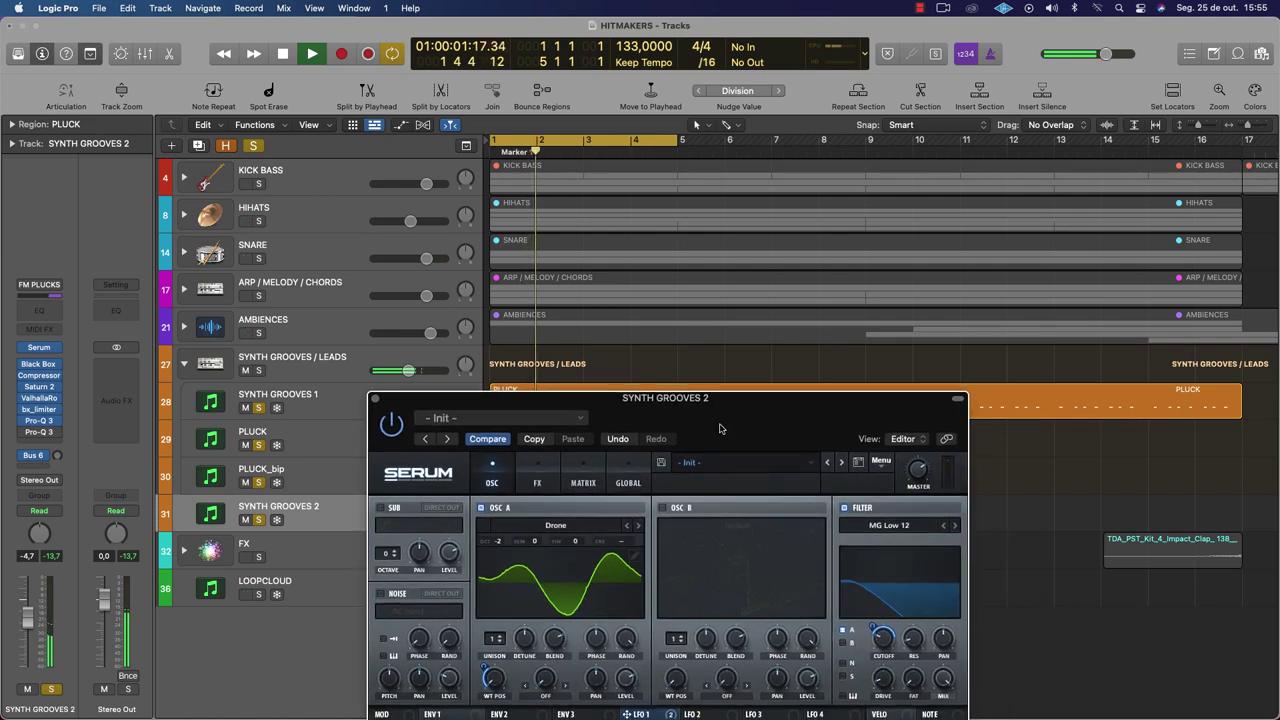
pyautogui.click(638, 526)
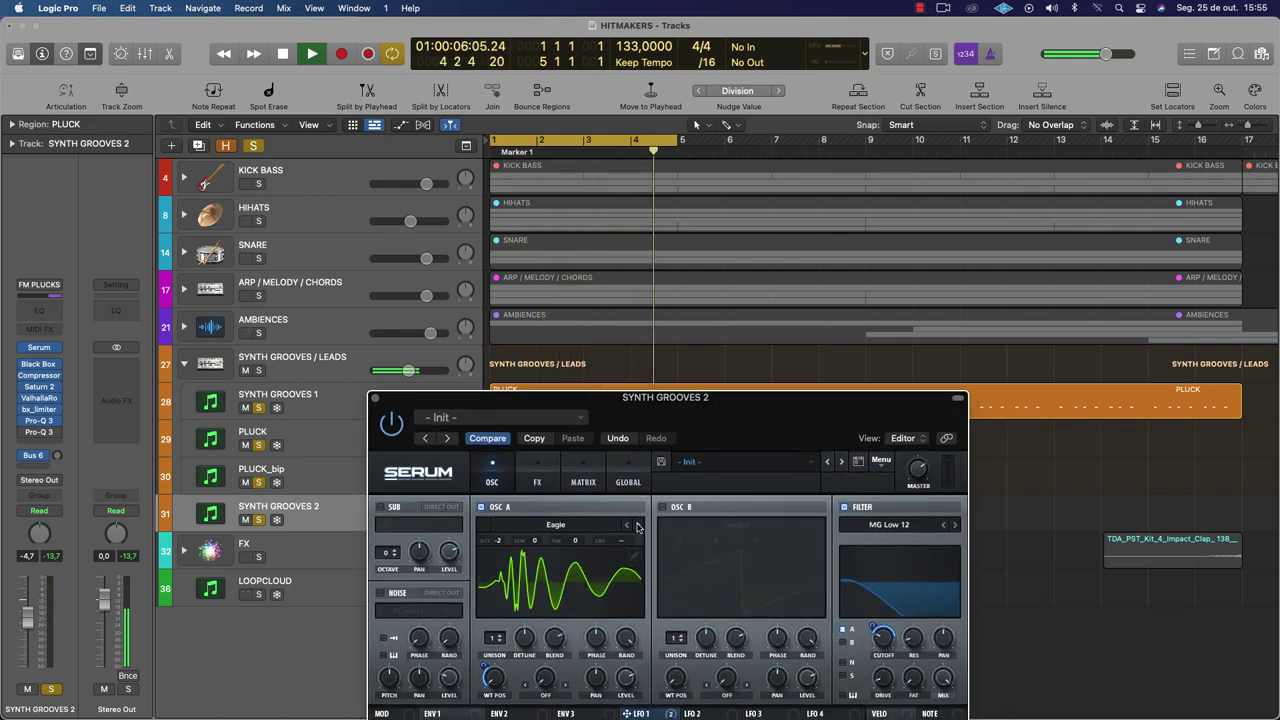
pyautogui.click(638, 526)
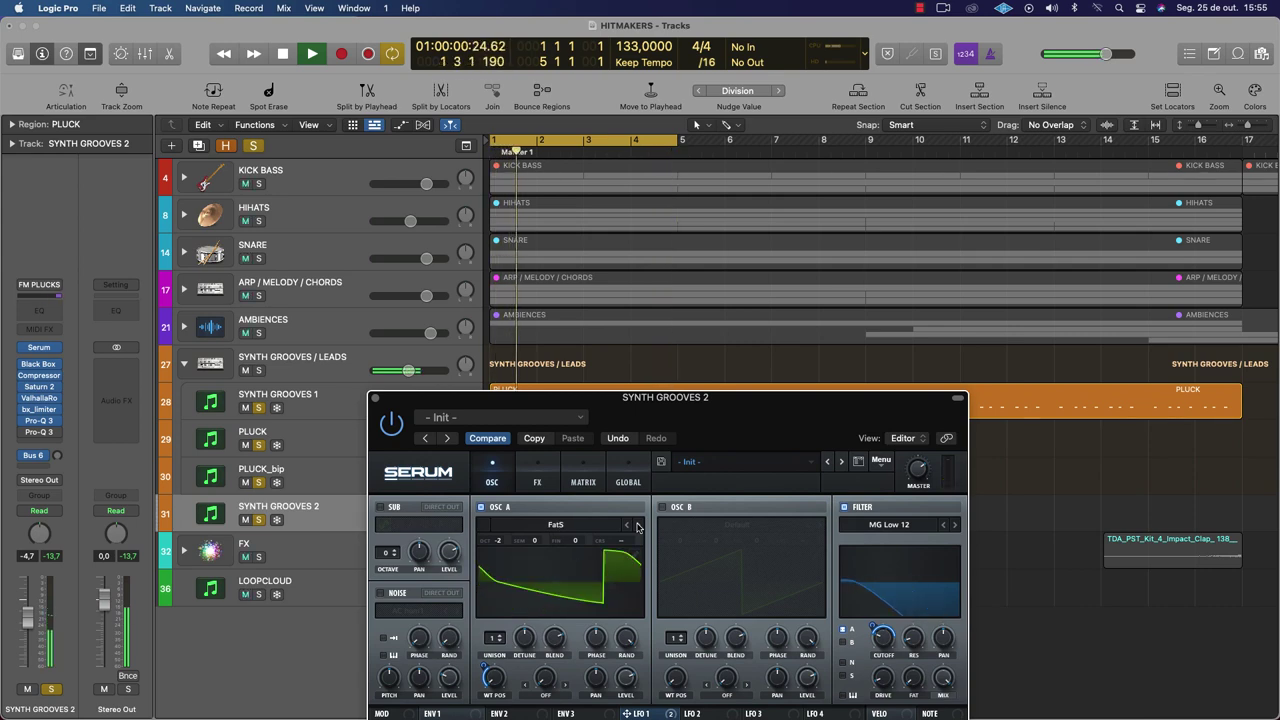
pyautogui.click(648, 152)
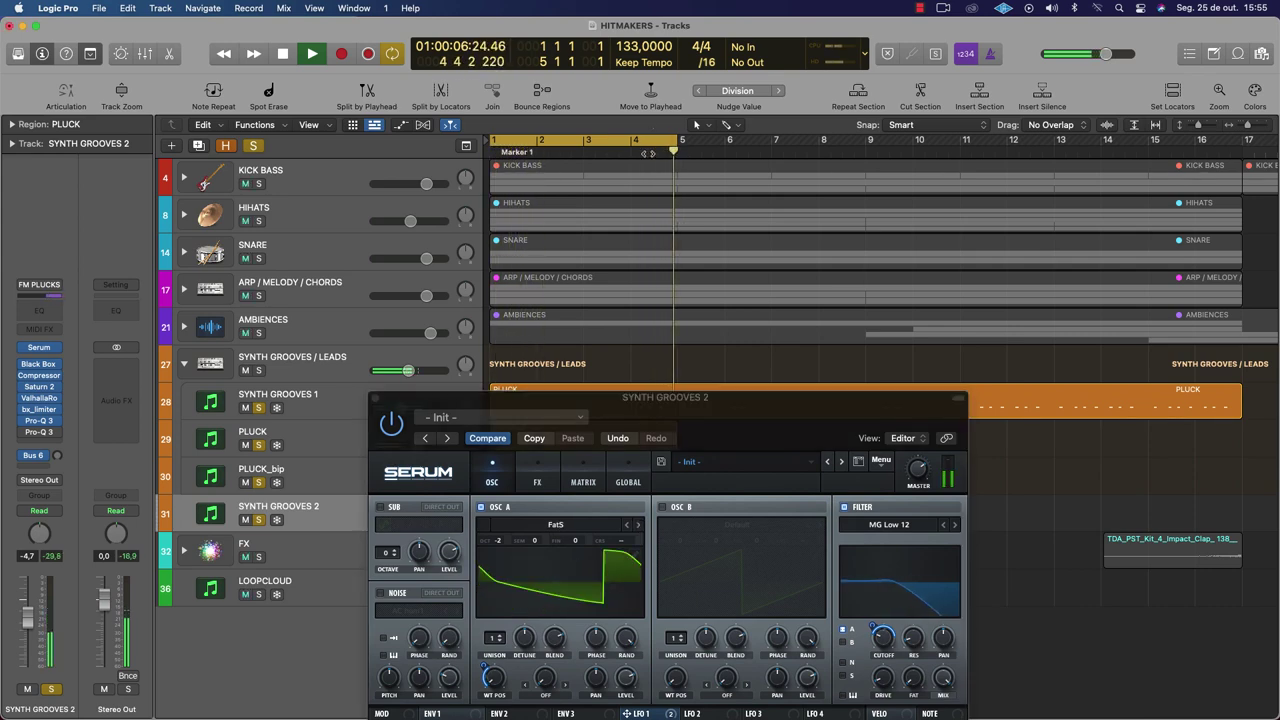
pyautogui.click(638, 526)
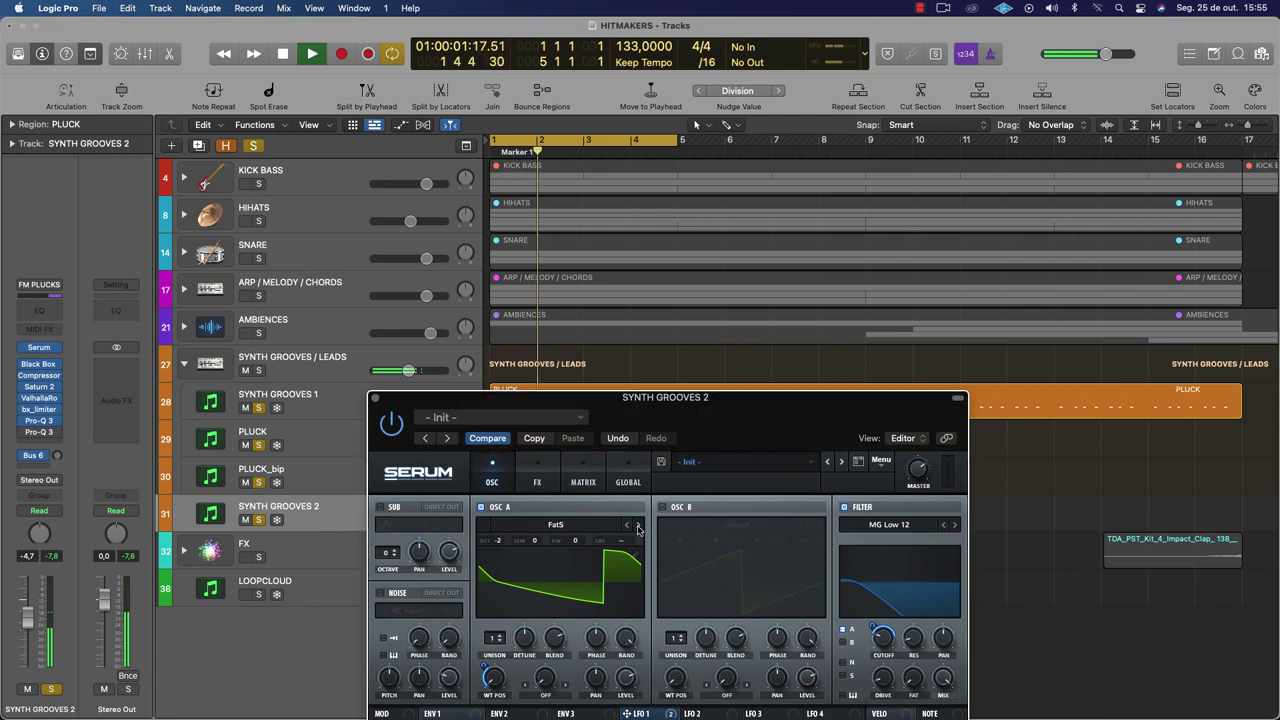
pyautogui.click(638, 526)
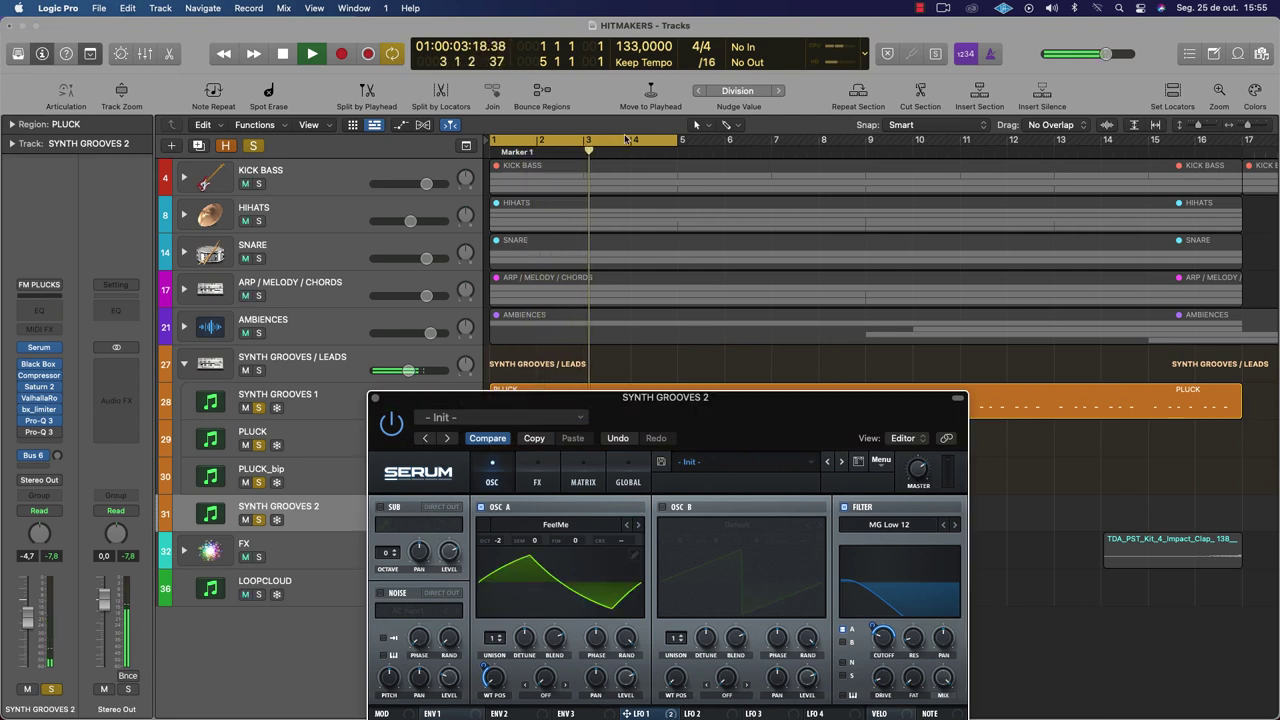
# Set the cycle range from bar 4 to bar 5 and raise oscillator A's level to 100%
pyautogui.moveTo(627, 139); pyautogui.dragTo(664, 141)
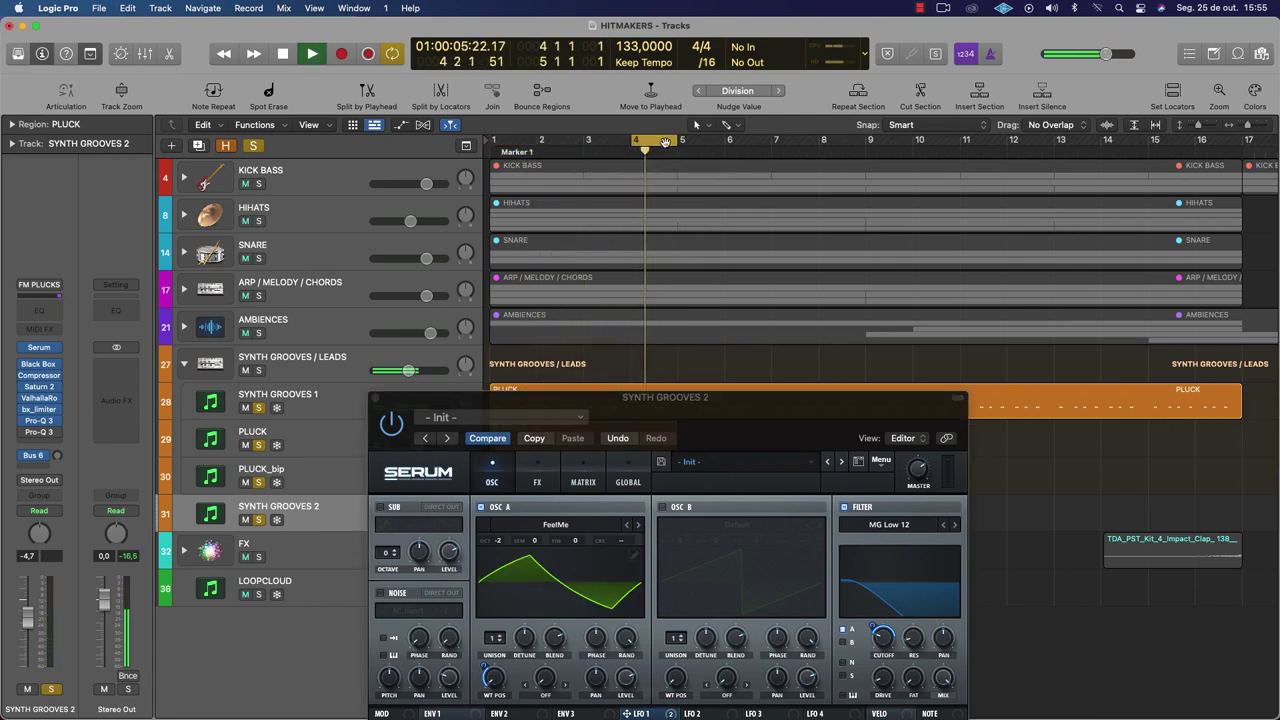
pyautogui.click(640, 483)
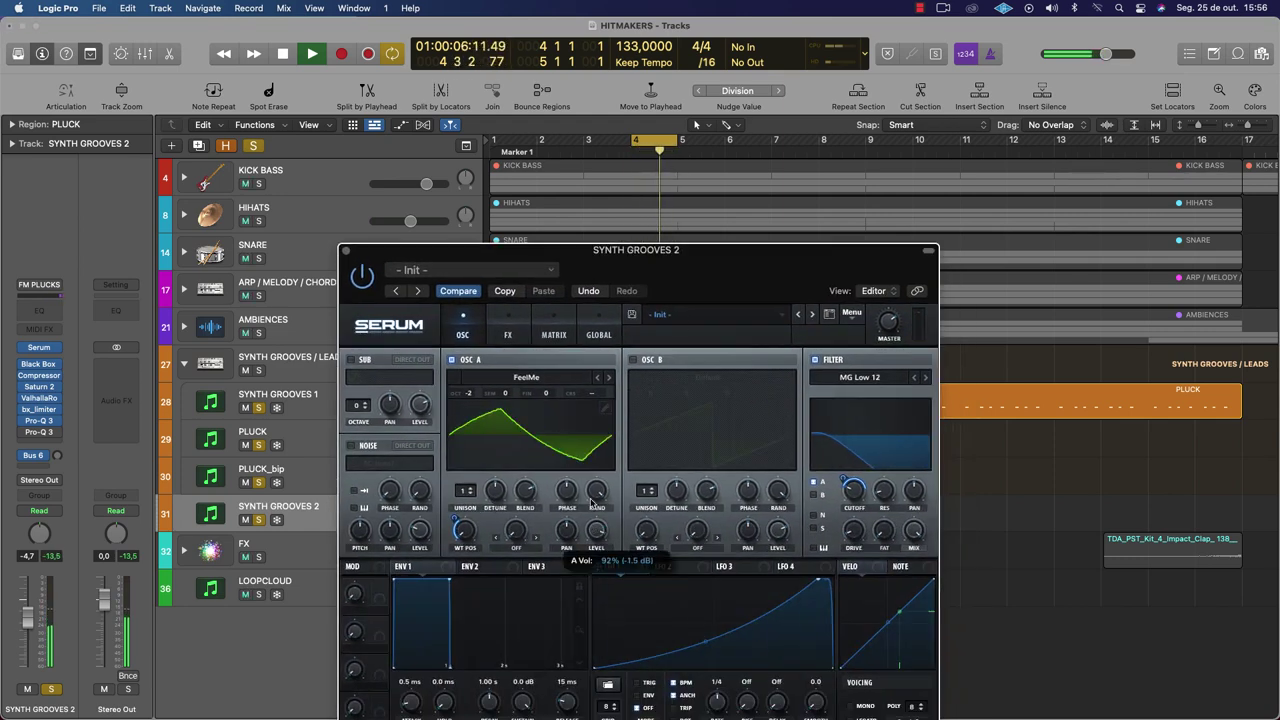
pyautogui.moveTo(594, 529); pyautogui.dragTo(590, 501)
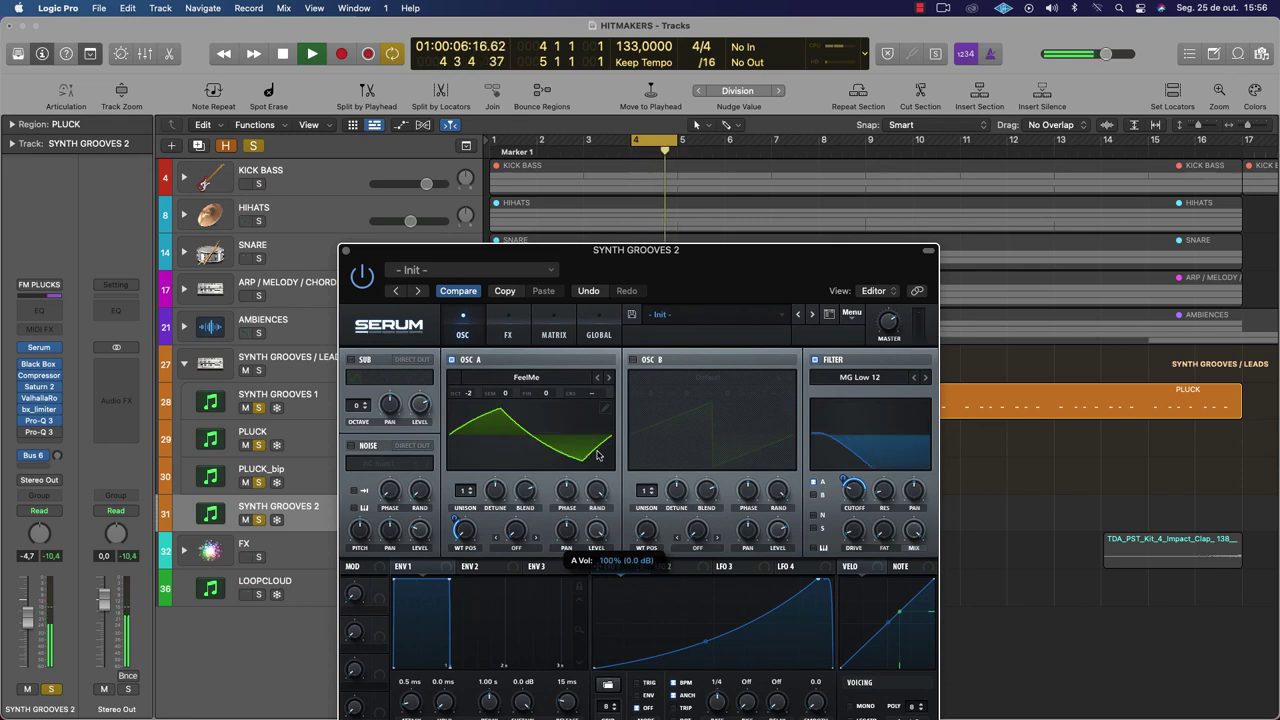
# Look through Serum's modulation matrix and global settings, and open its effects page
pyautogui.click(554, 334)
pyautogui.click(600, 334)
pyautogui.click(462, 334)
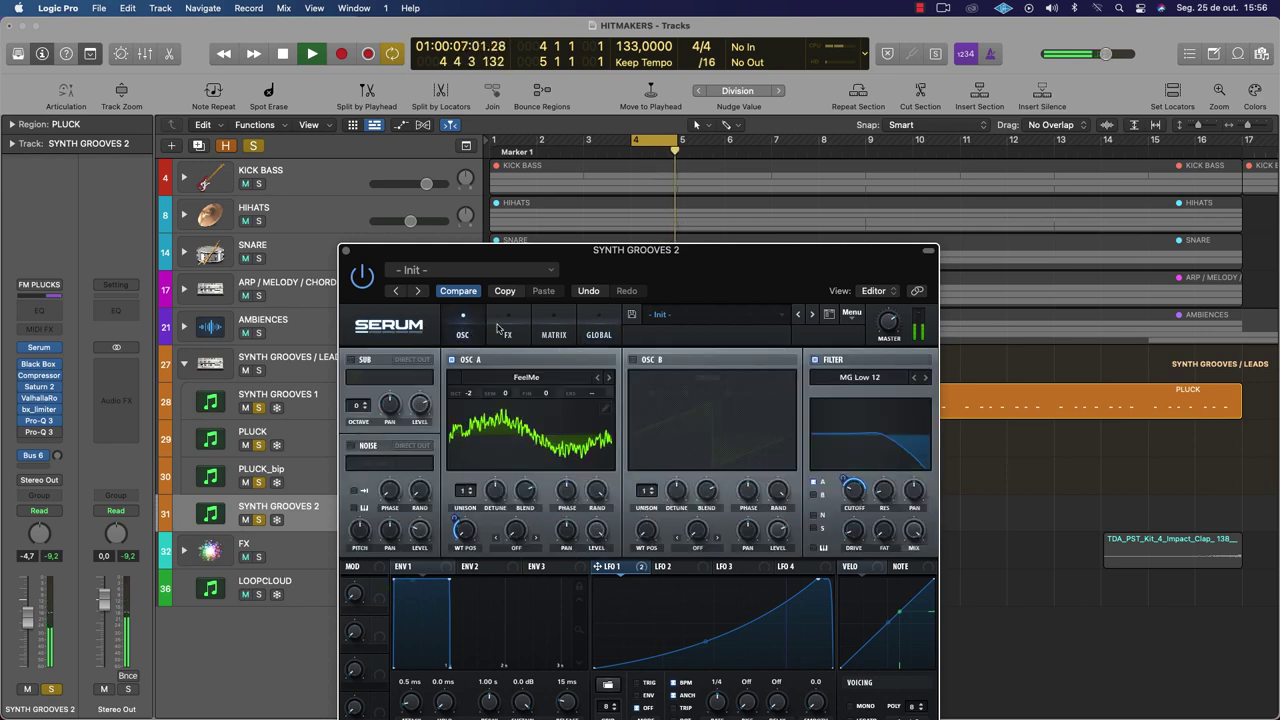
pyautogui.click(510, 332)
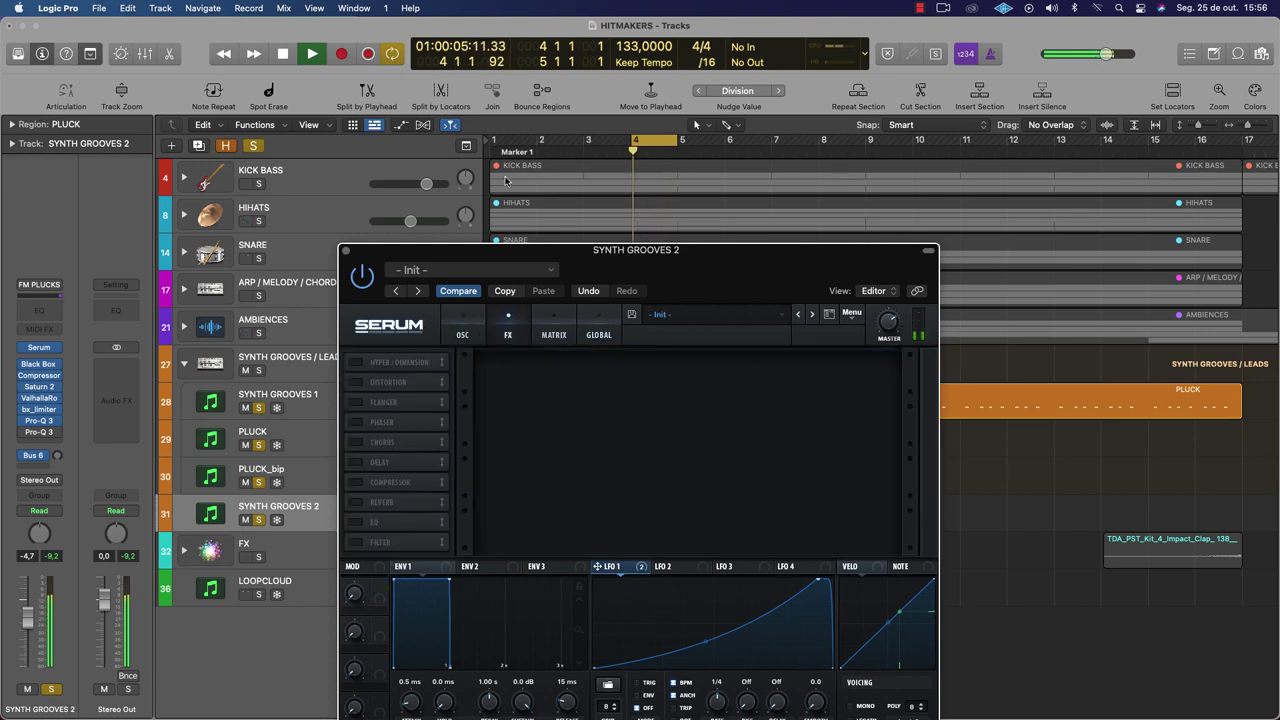
pyautogui.click(489, 146)
pyautogui.press('super+a')
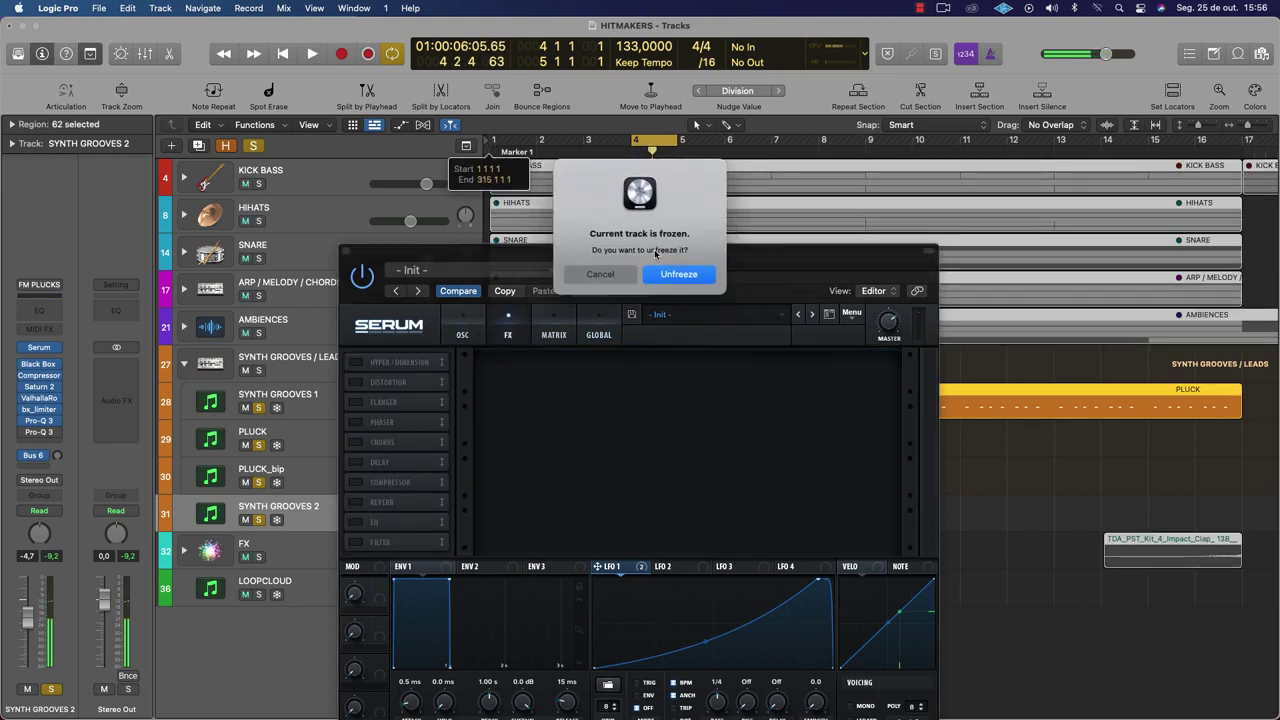
pyautogui.click(602, 275)
# Extend the cycle range to run from bar 1 to bar 5 and play the loop
pyautogui.moveTo(490, 141); pyautogui.dragTo(677, 141)
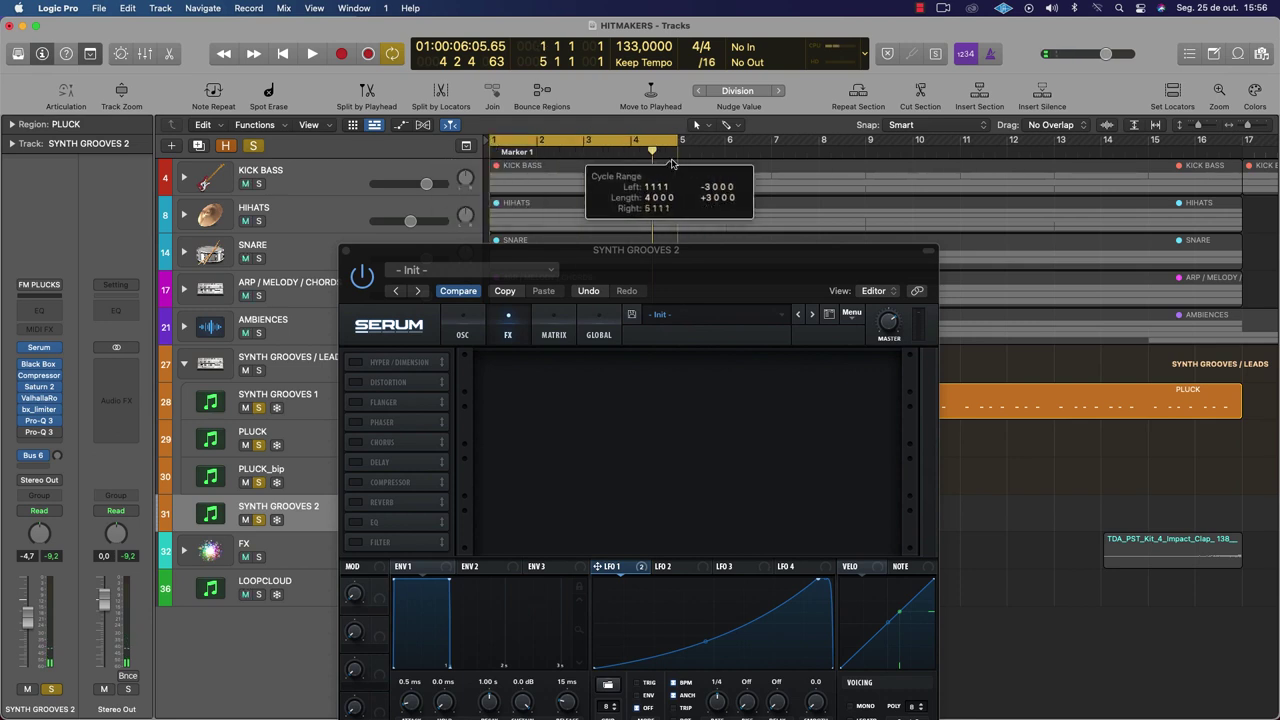
pyautogui.press('space')
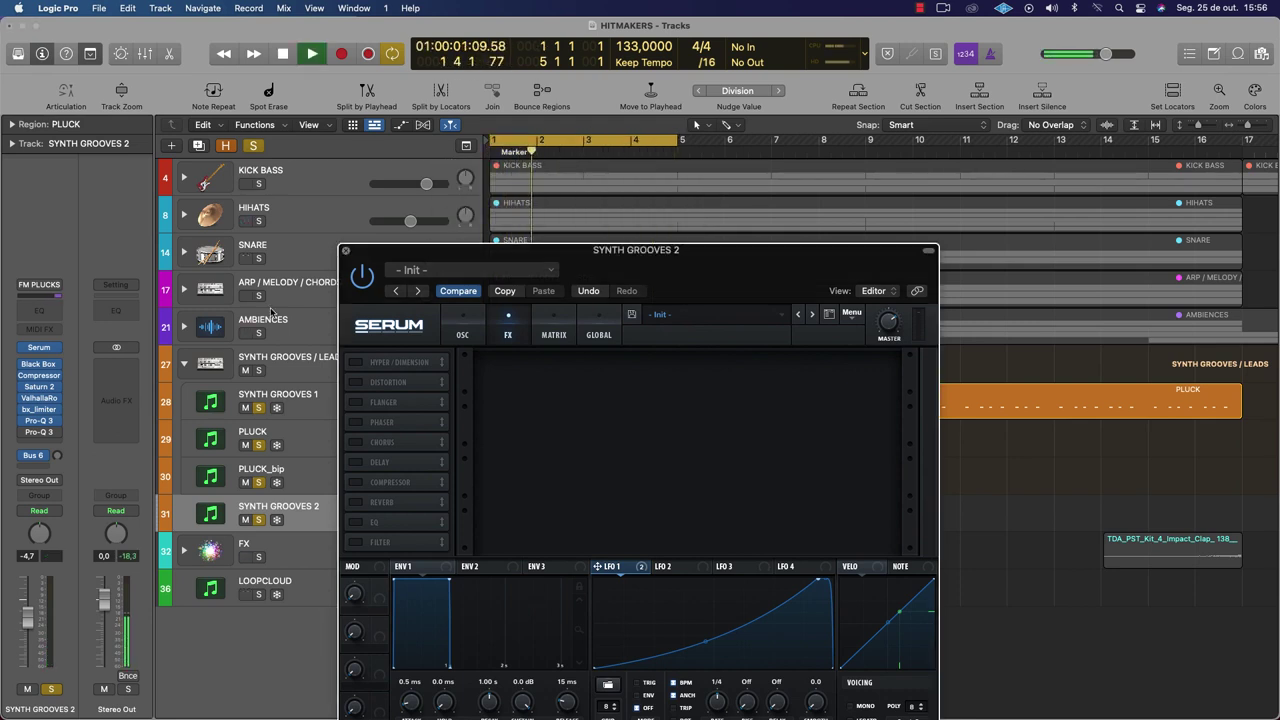
# Solo the KICK BASS track and lower the SYNTH GROOVES 2 track volume to -10.0 dB
pyautogui.click(347, 249)
pyautogui.click(259, 184)
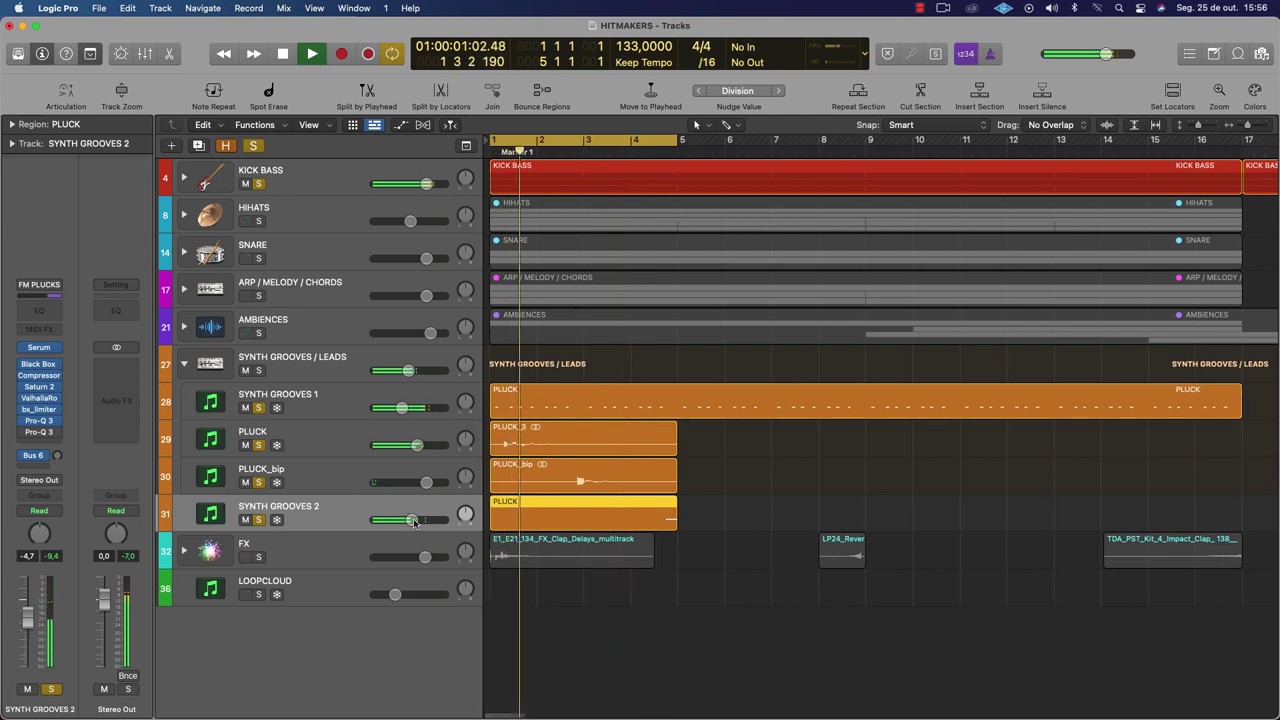
pyautogui.moveTo(411, 519); pyautogui.dragTo(401, 519)
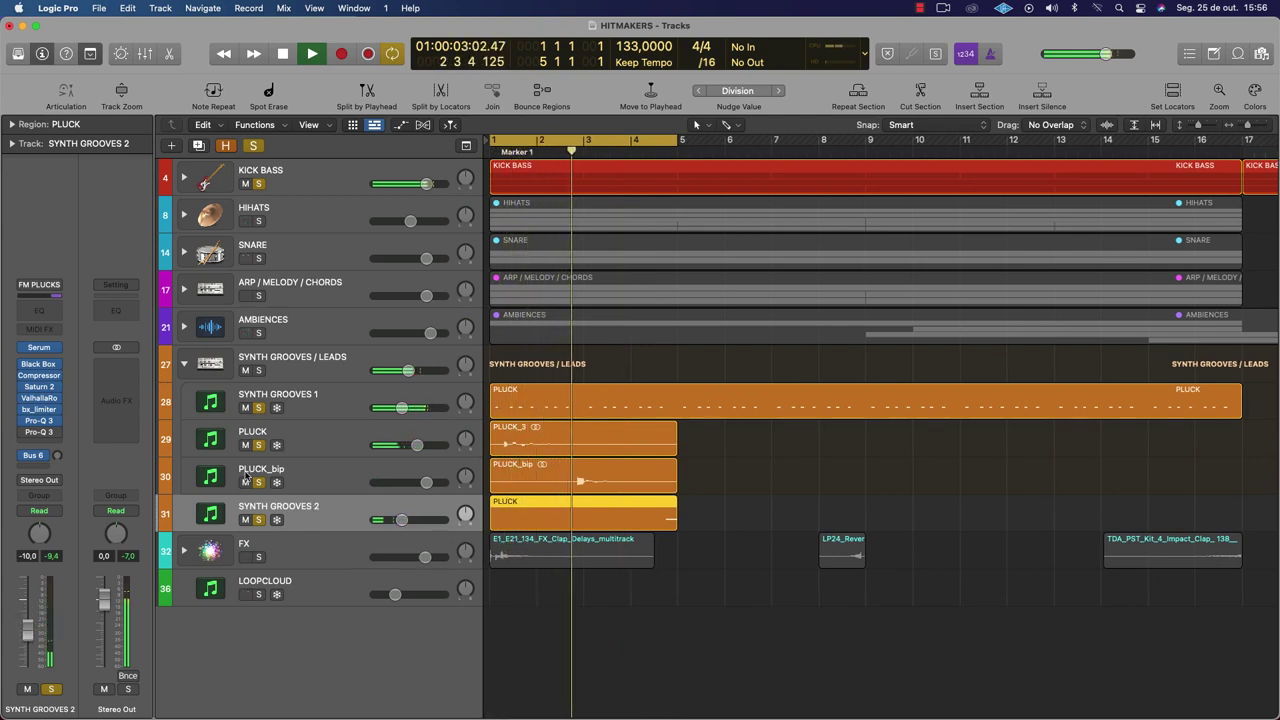
# Select the SYNTH GROOVES / LEADS stack and solo the FX, HIHATS and SNARE tracks
pyautogui.click(316, 397)
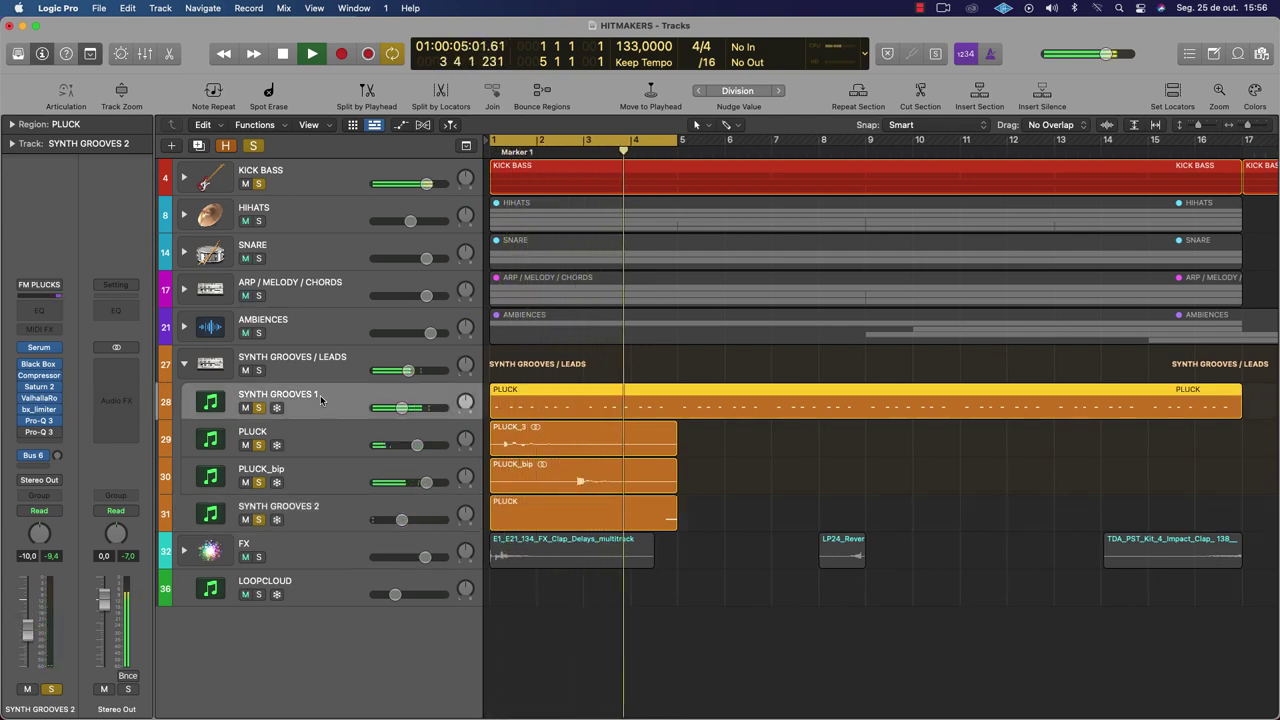
pyautogui.click(322, 371)
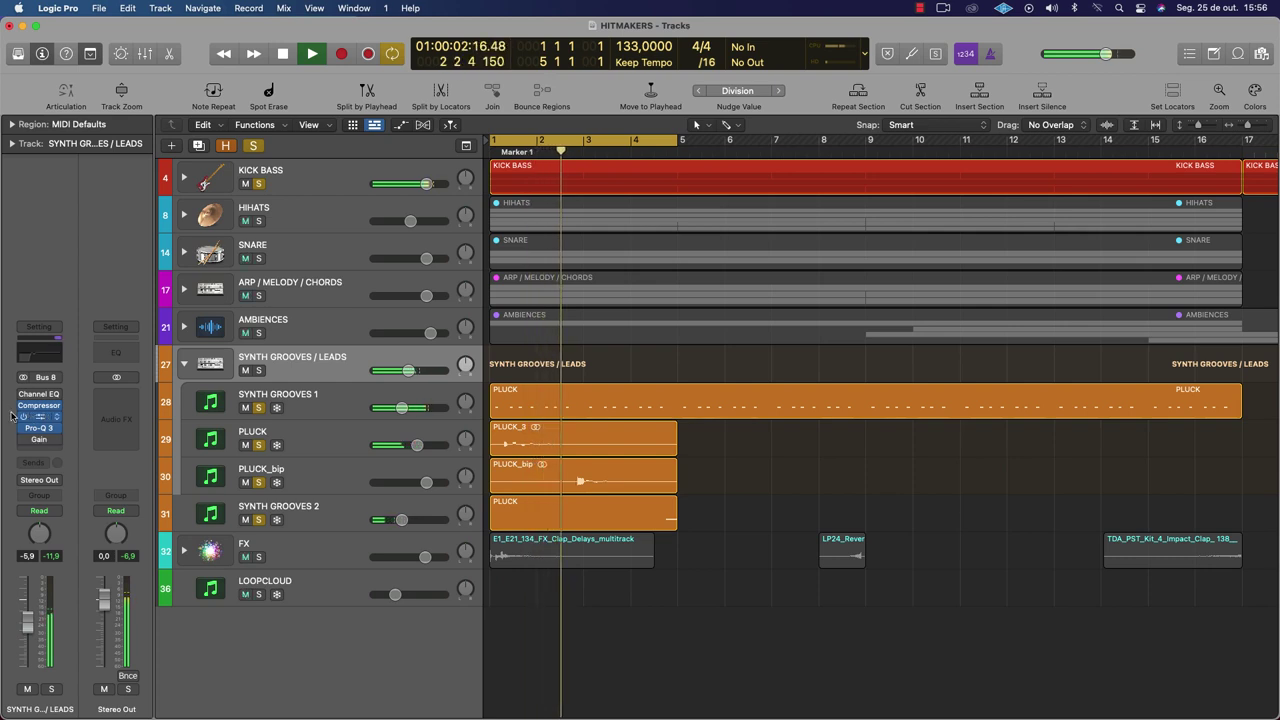
pyautogui.click(262, 556)
pyautogui.press('Return')
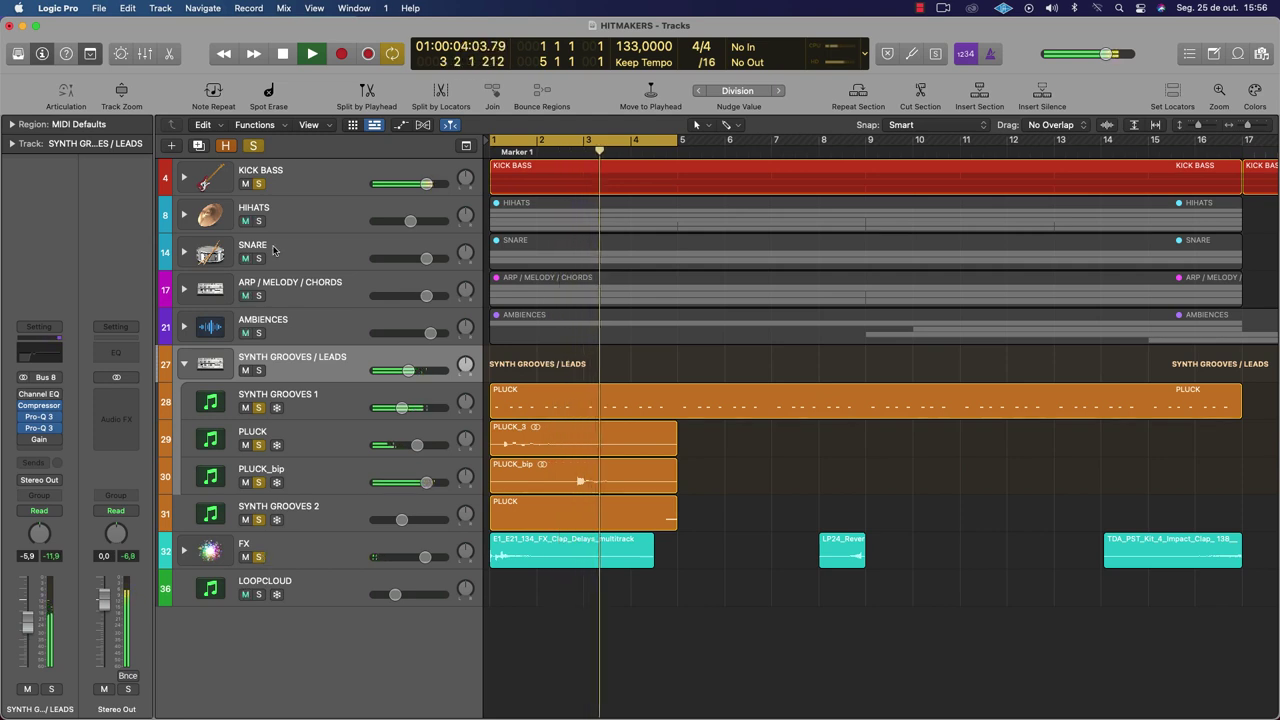
pyautogui.press('s')
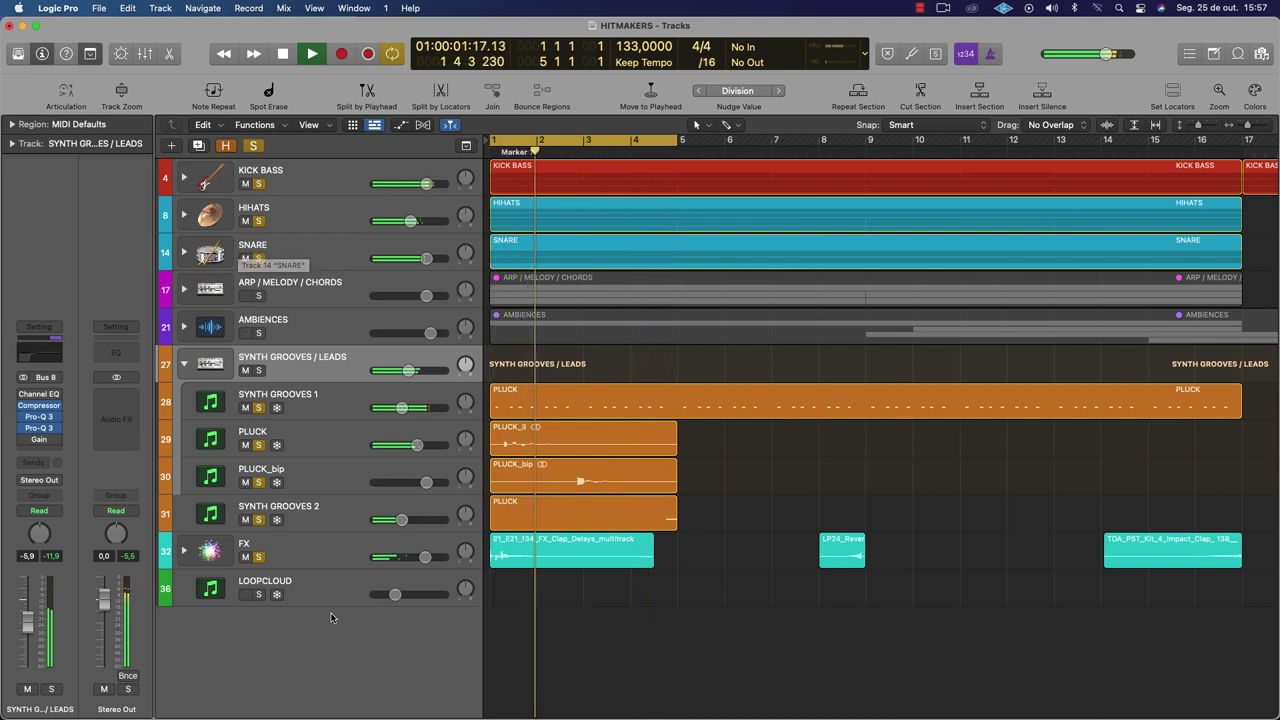
# Move the long last note of SYNTH GROOVES 2's PLUCK region earlier to 4 3 3 1 and extend it to the region's end
pyautogui.doubleClick(668, 508)
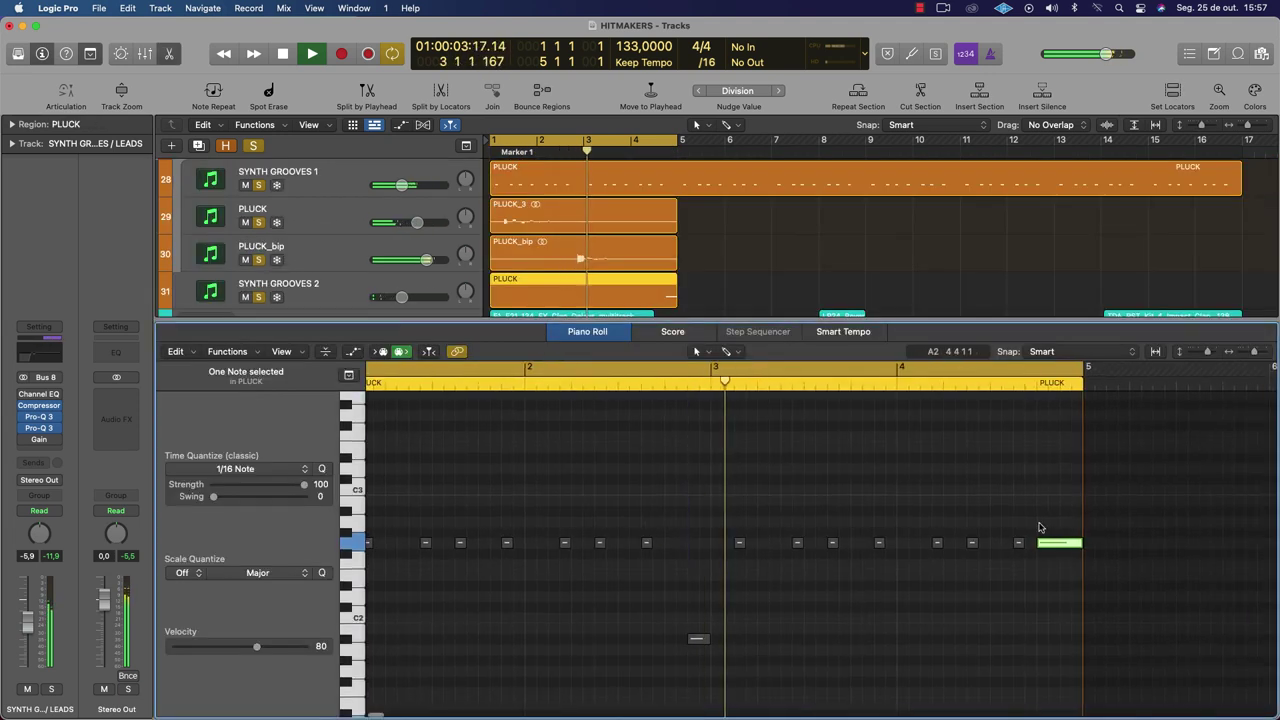
pyautogui.moveTo(1066, 548); pyautogui.dragTo(1054, 548)
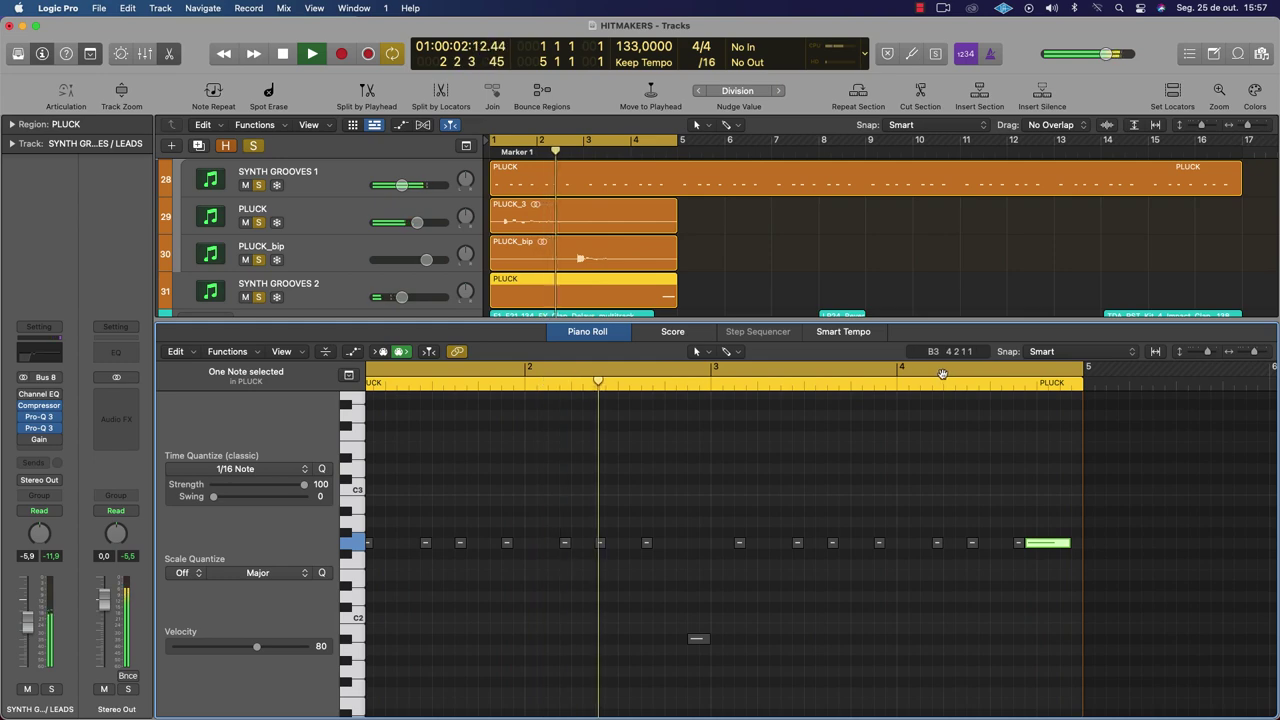
pyautogui.moveTo(1028, 546); pyautogui.dragTo(1016, 546)
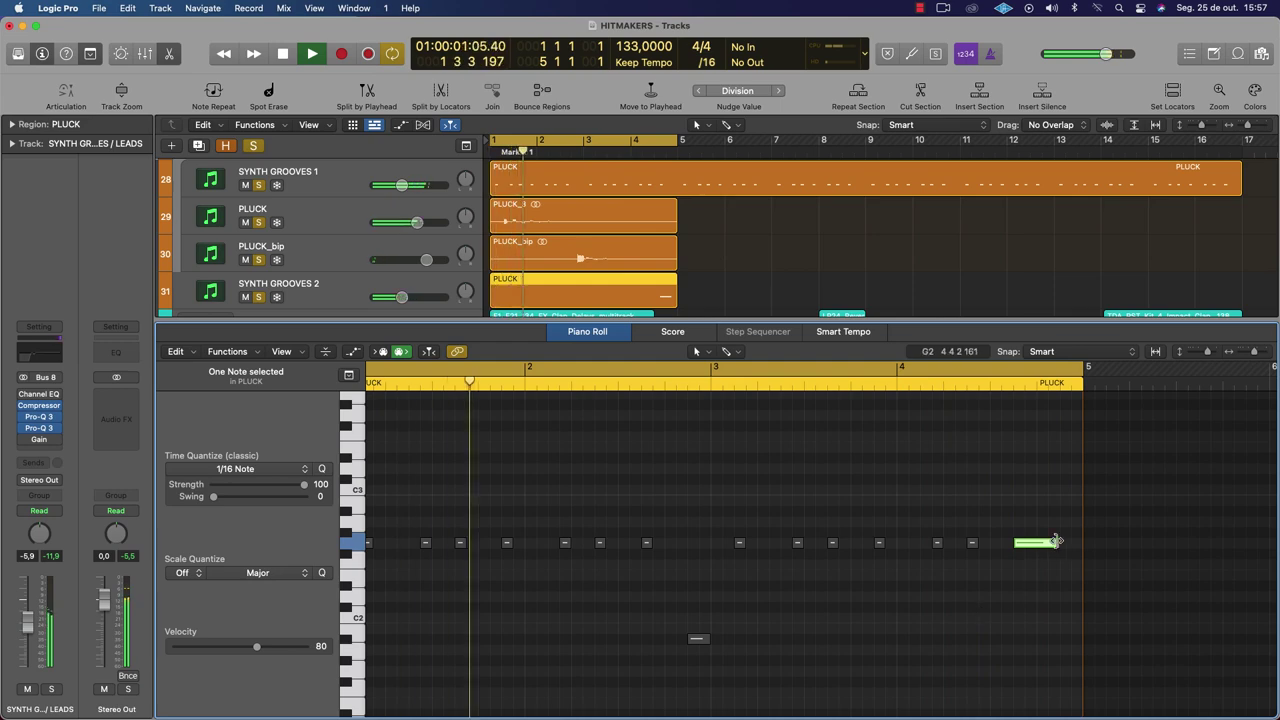
pyautogui.moveTo(1057, 542); pyautogui.dragTo(1080, 545)
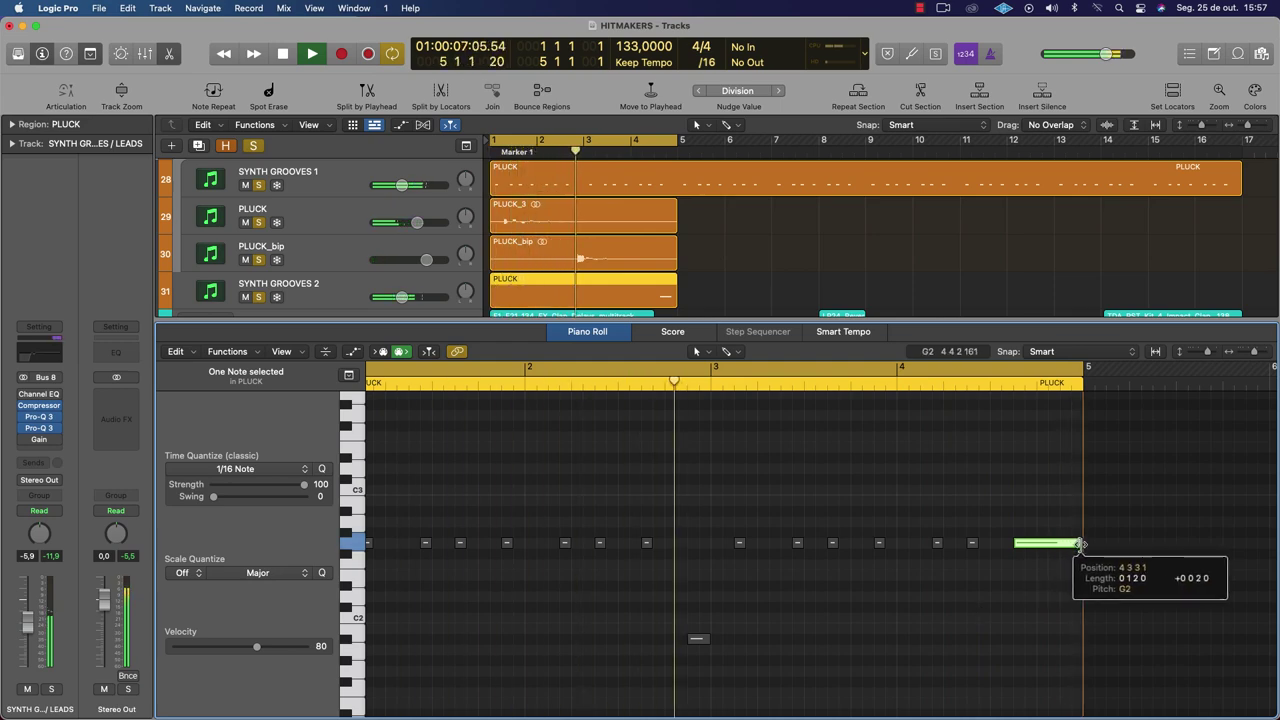
# Load the user preset [LEAD] - Going to Oz from the MELODIC TECHNO - PME bank into Serum on SYNTH GROOVES 2
pyautogui.click(292, 287)
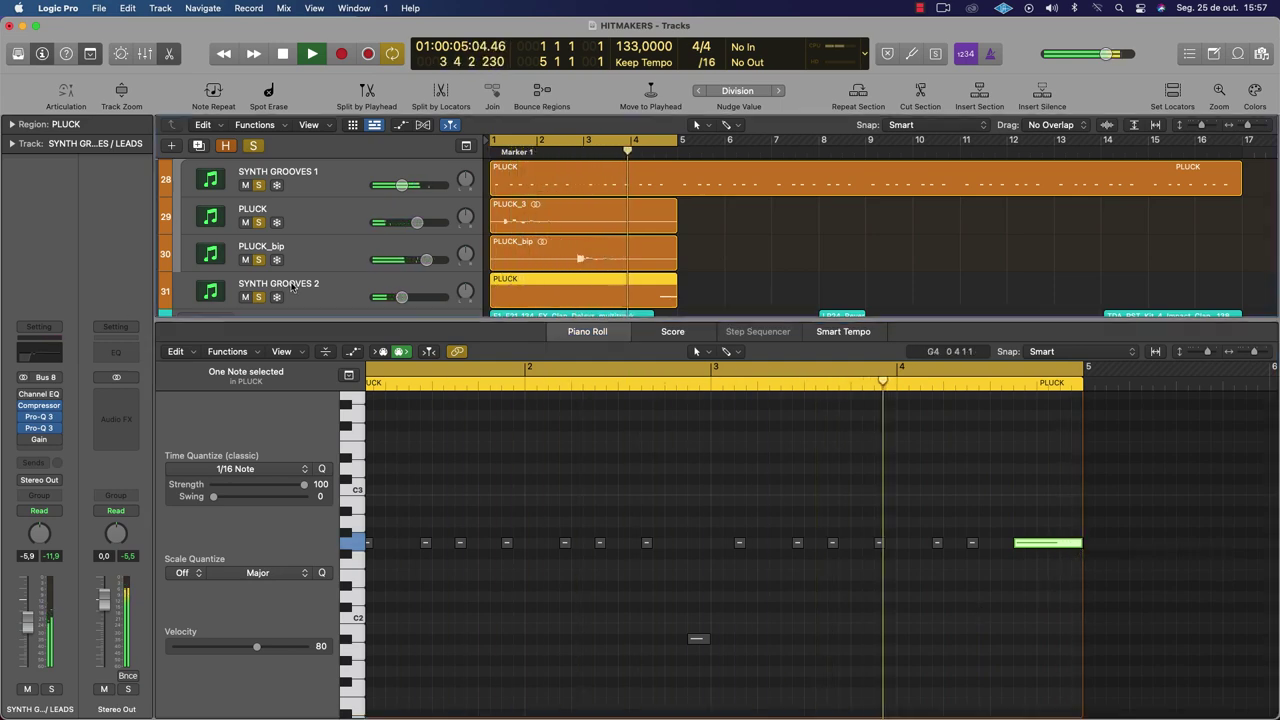
pyautogui.click(293, 287)
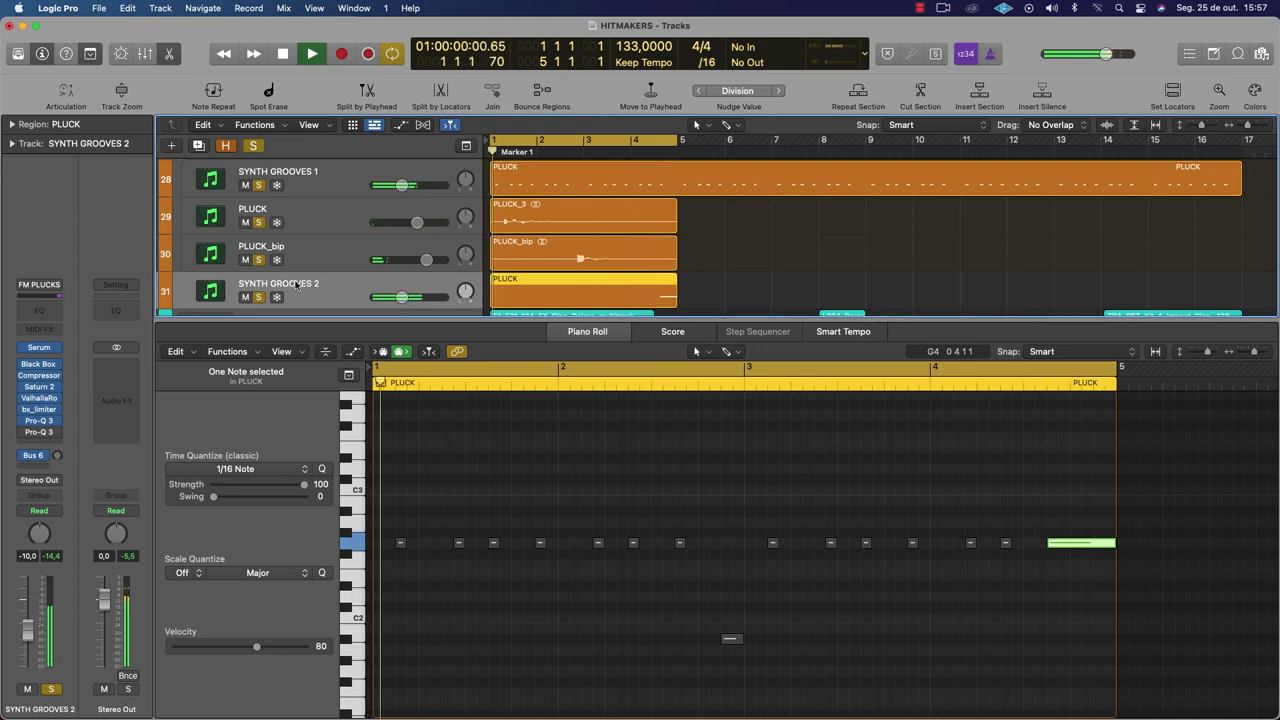
pyautogui.click(39, 347)
pyautogui.click(733, 312)
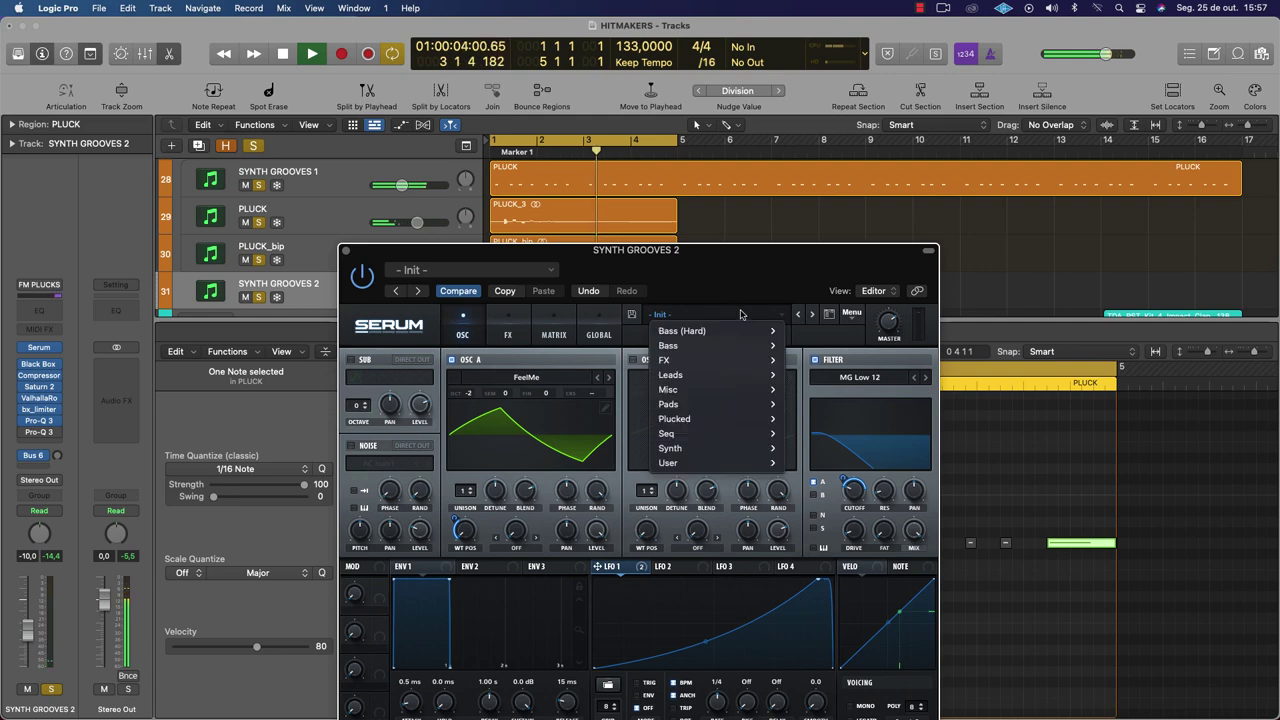
pyautogui.moveTo(700, 462)
pyautogui.moveTo(848, 470)
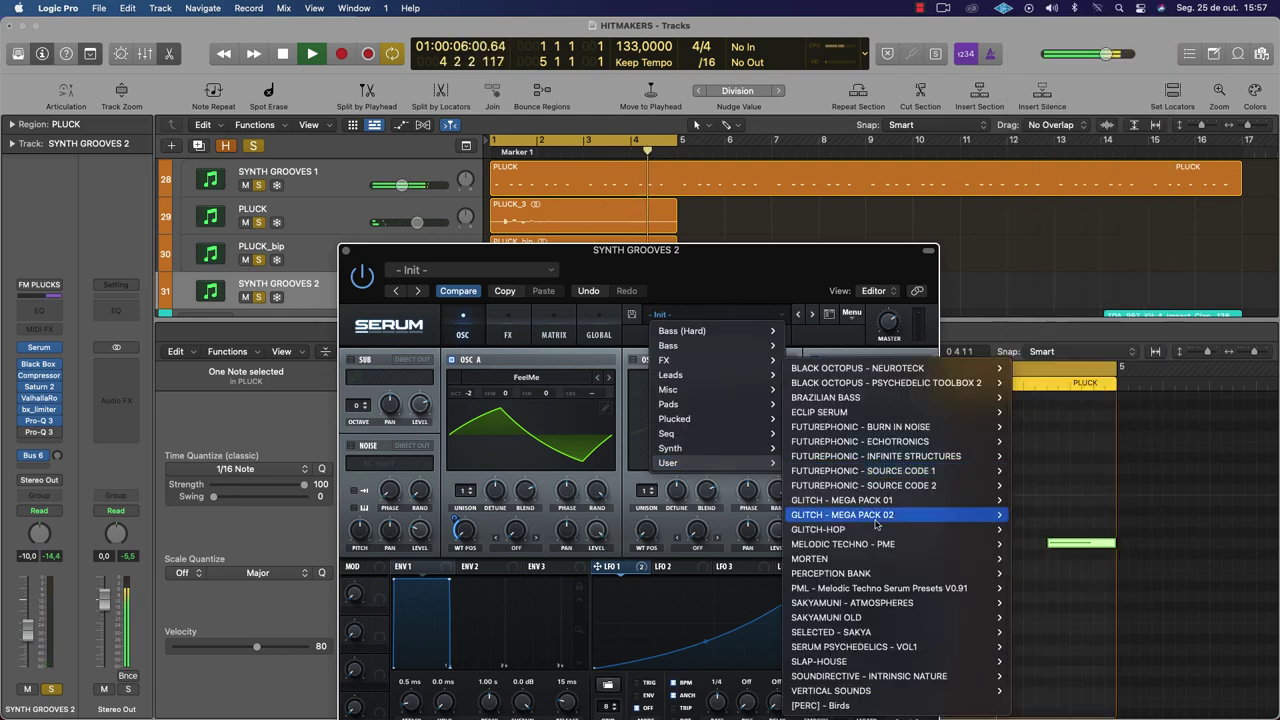
pyautogui.moveTo(872, 545)
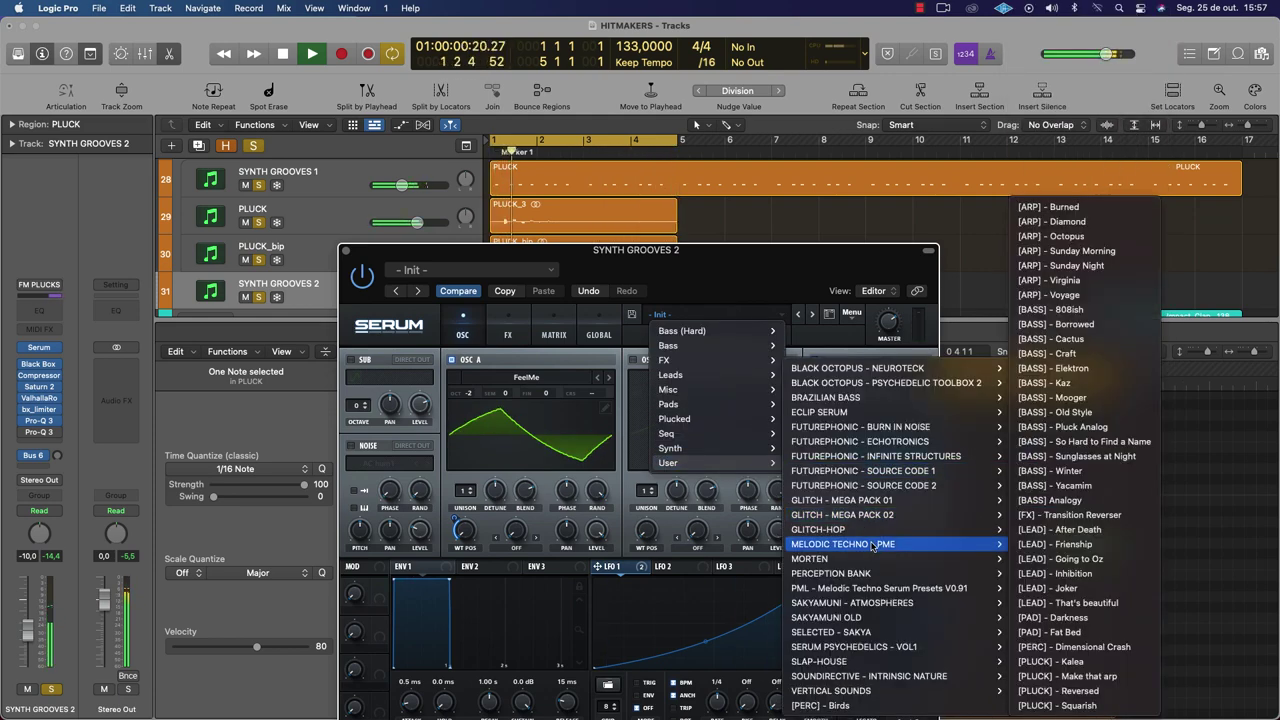
pyautogui.click(1124, 555)
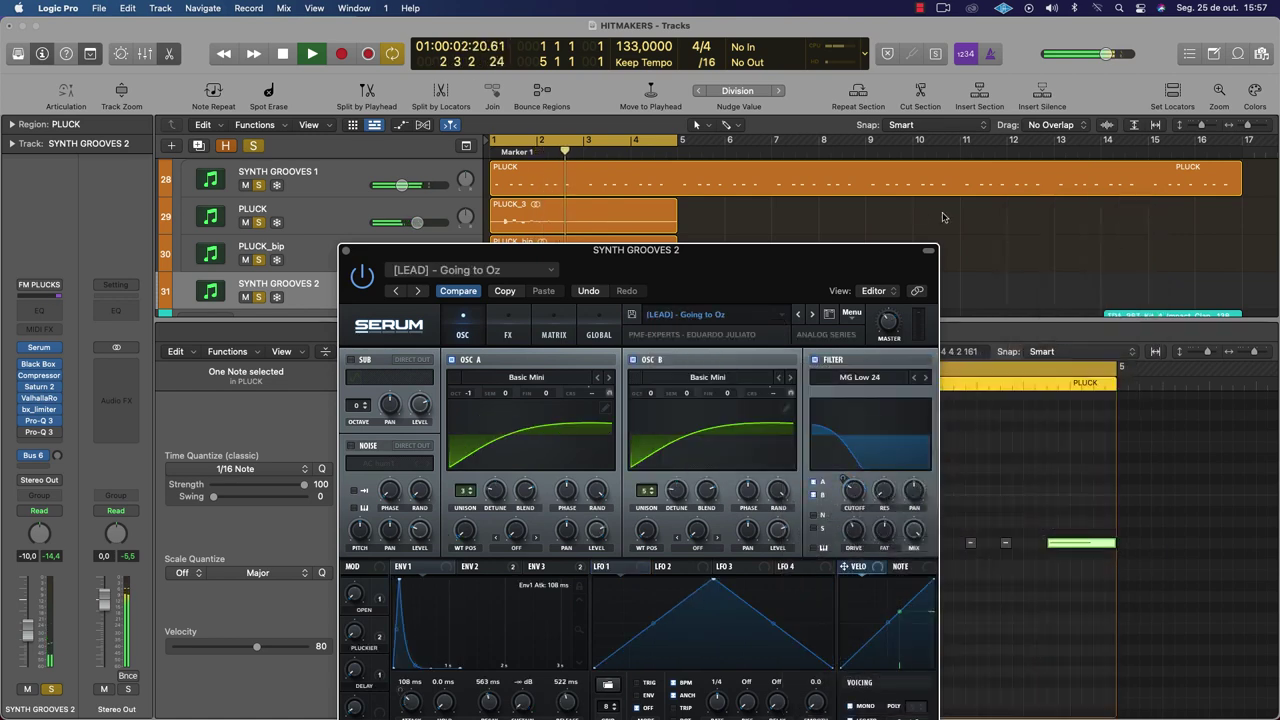
# Step Serum's presets forward through Inhibition to Joker while looping bar 4 to bar 5
pyautogui.moveTo(725, 249); pyautogui.dragTo(740, 272)
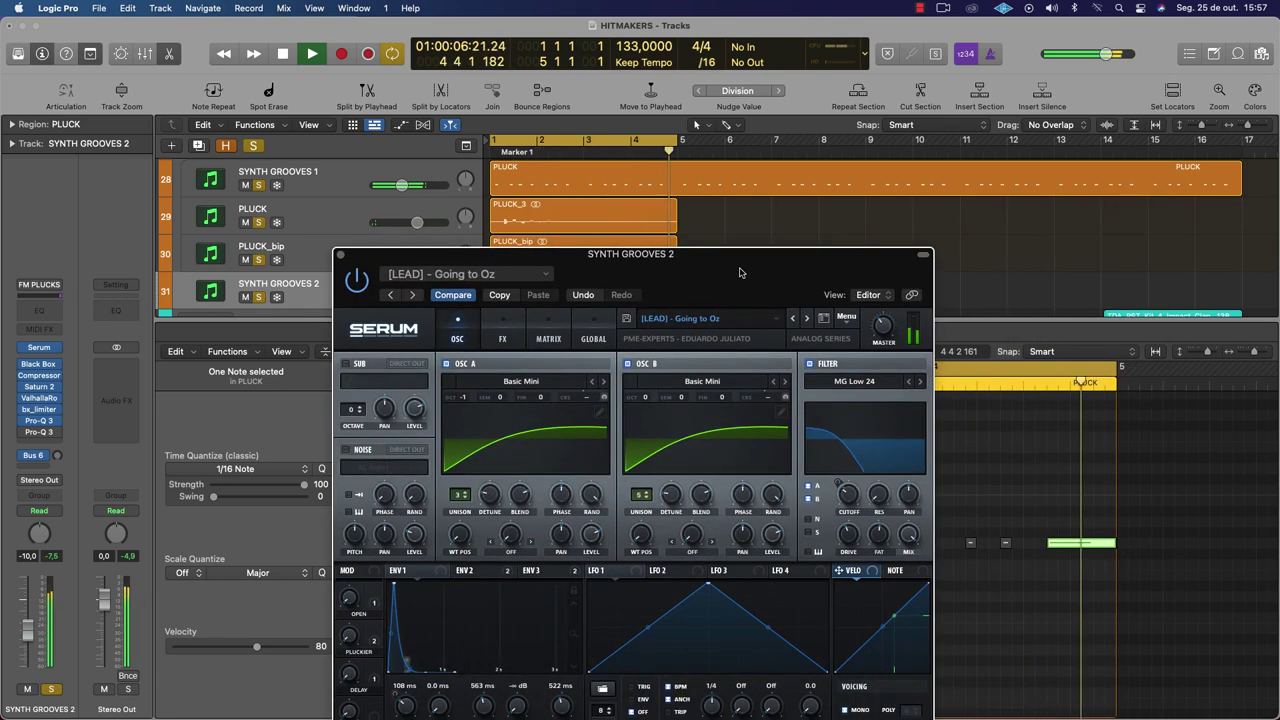
pyautogui.click(808, 318)
pyautogui.moveTo(602, 146); pyautogui.dragTo(637, 146)
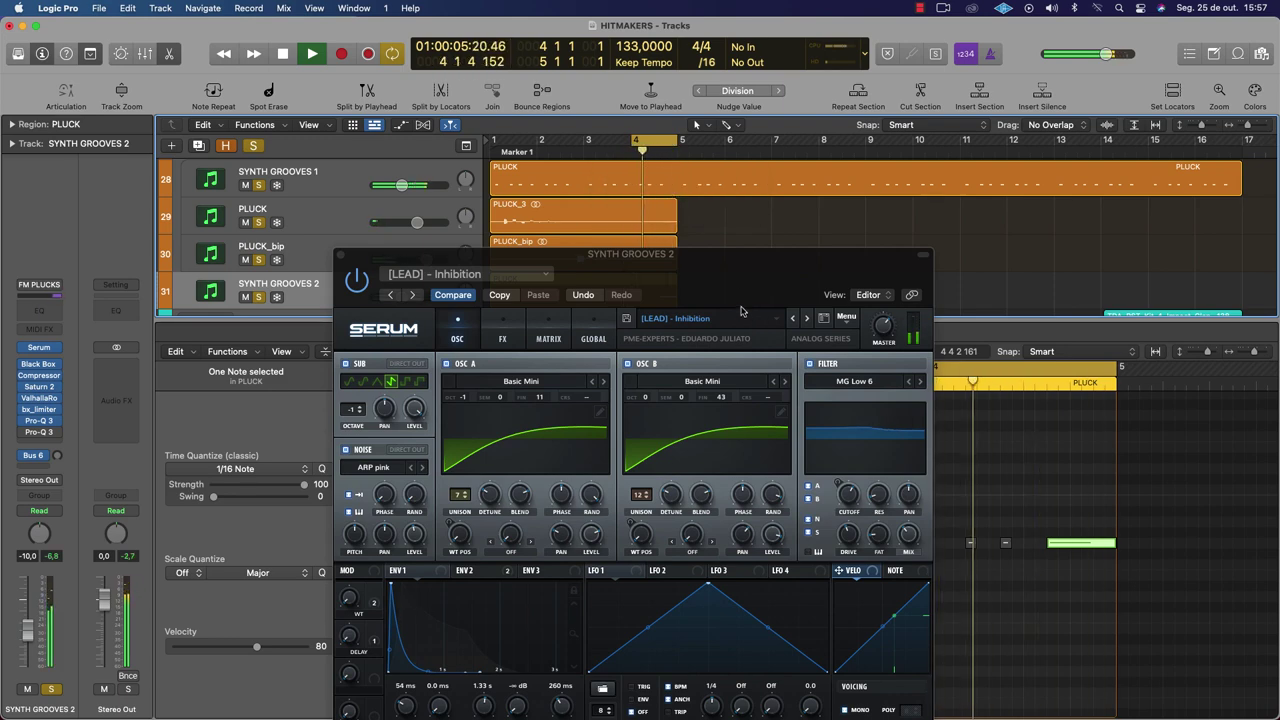
pyautogui.click(806, 318)
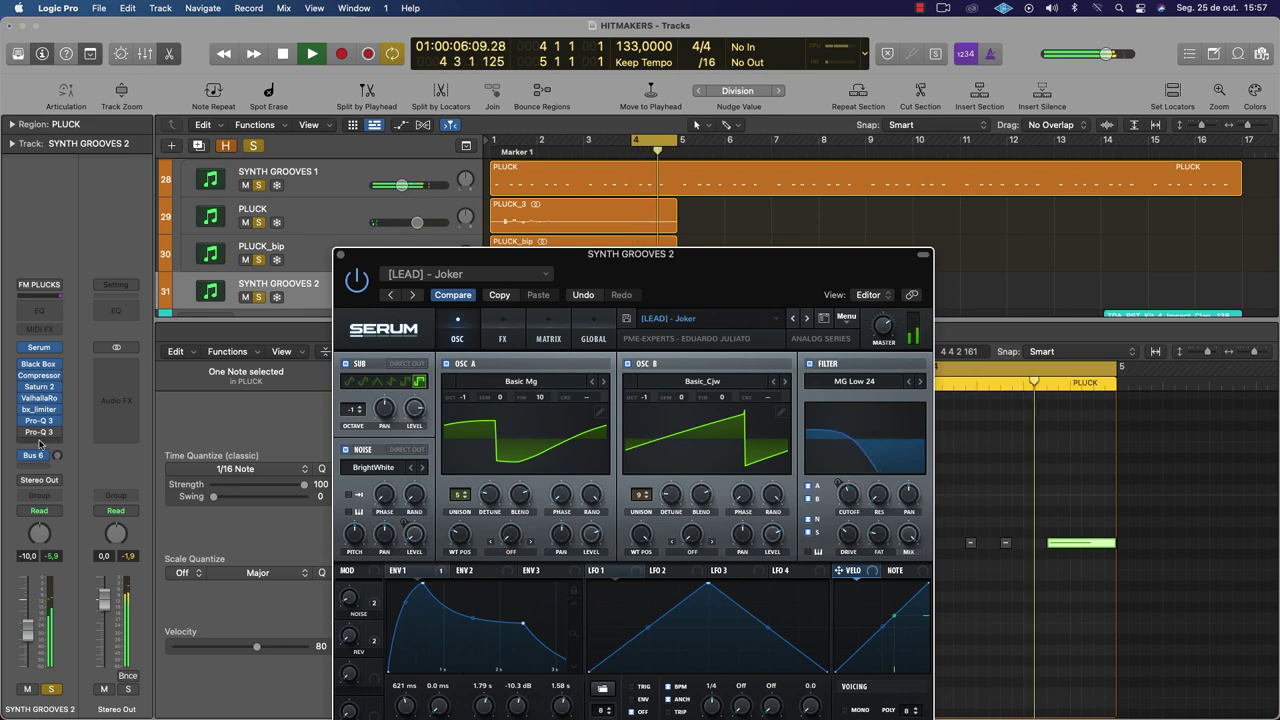
# Select the SYNTH GROOVES / LEADS stack and enable its Gain plug-in
pyautogui.press('Up')
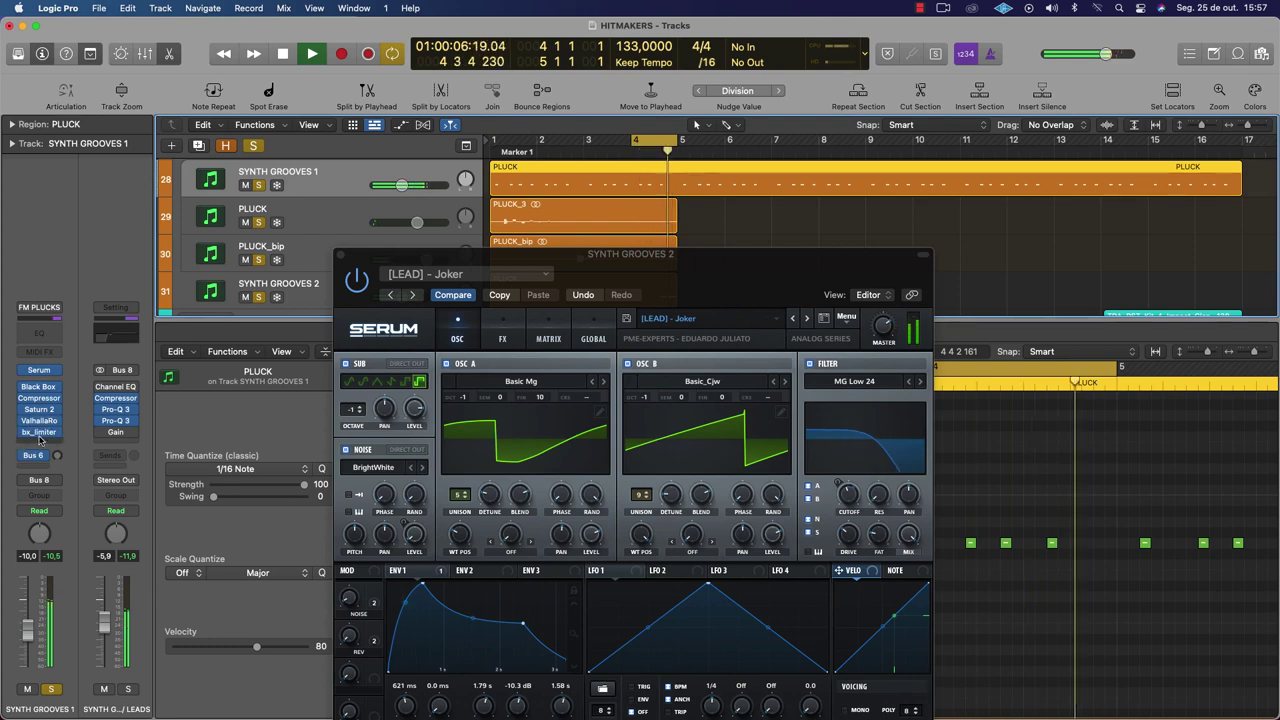
pyautogui.scroll(2, 287, 185)
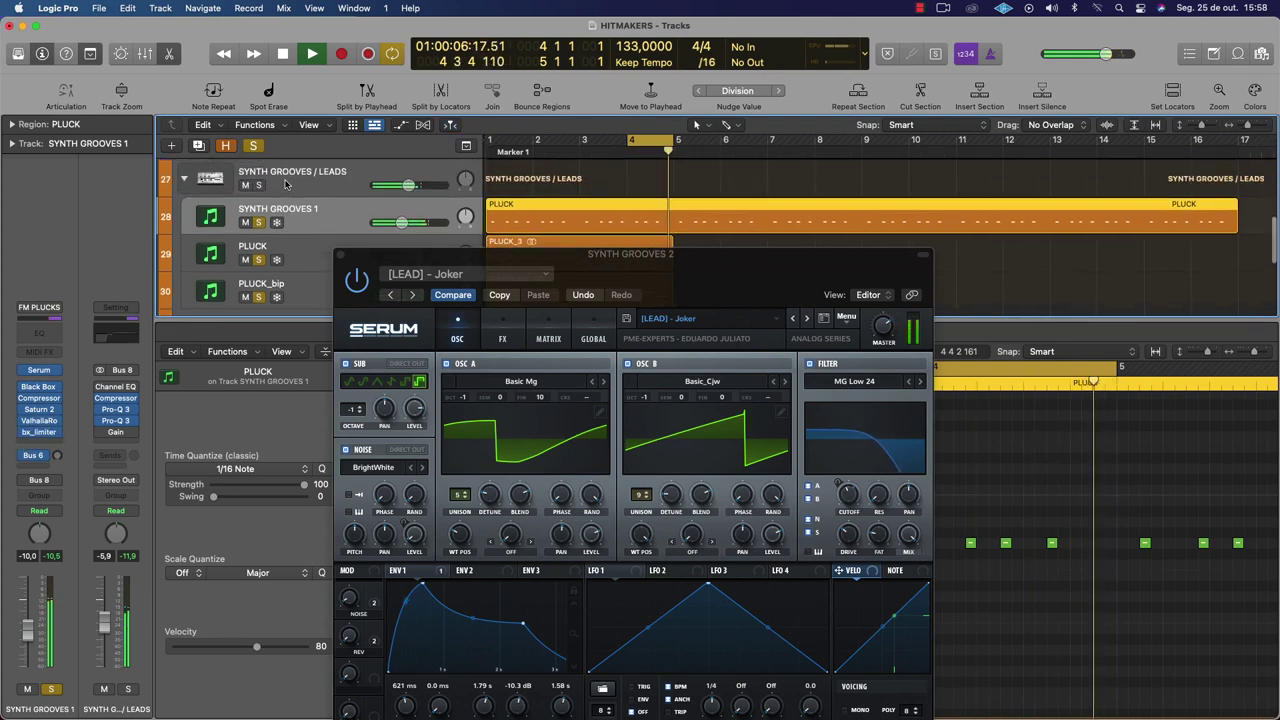
pyautogui.click(287, 185)
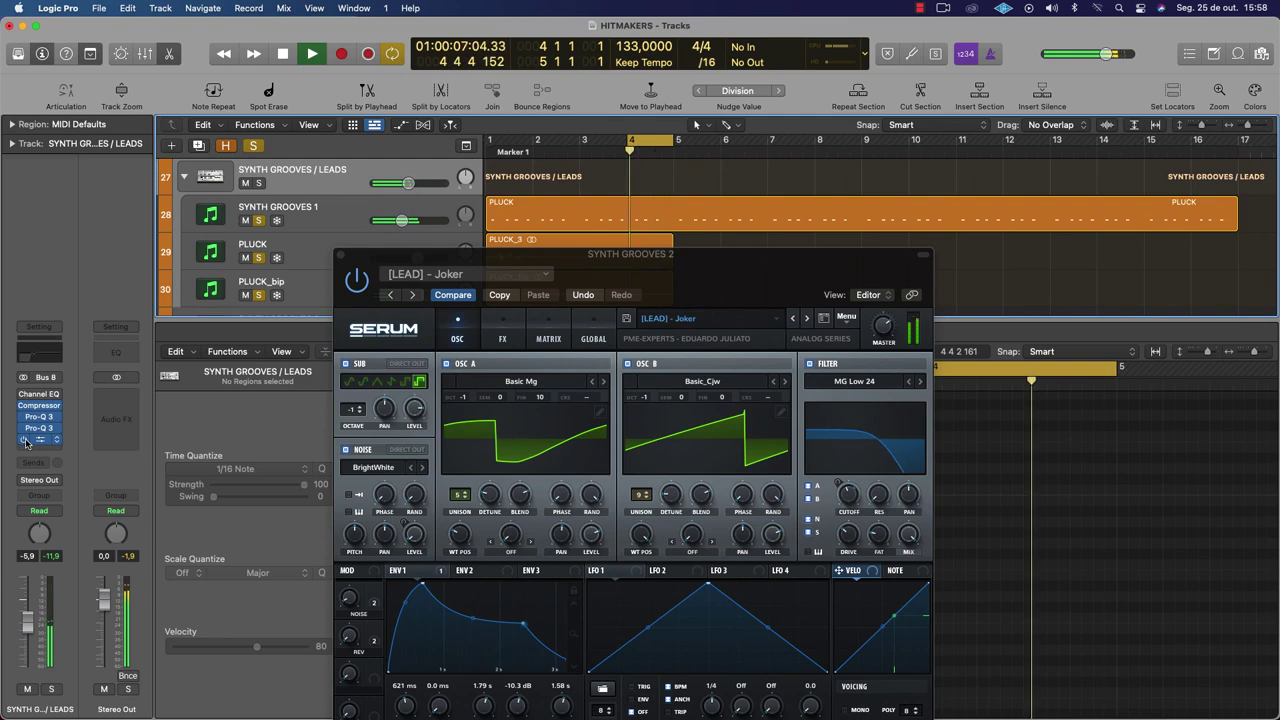
# Steepen the decay curve of Serum's envelope 1 and adjust the filter cutoff on the Joker preset
pyautogui.moveTo(740, 280); pyautogui.dragTo(583, 150)
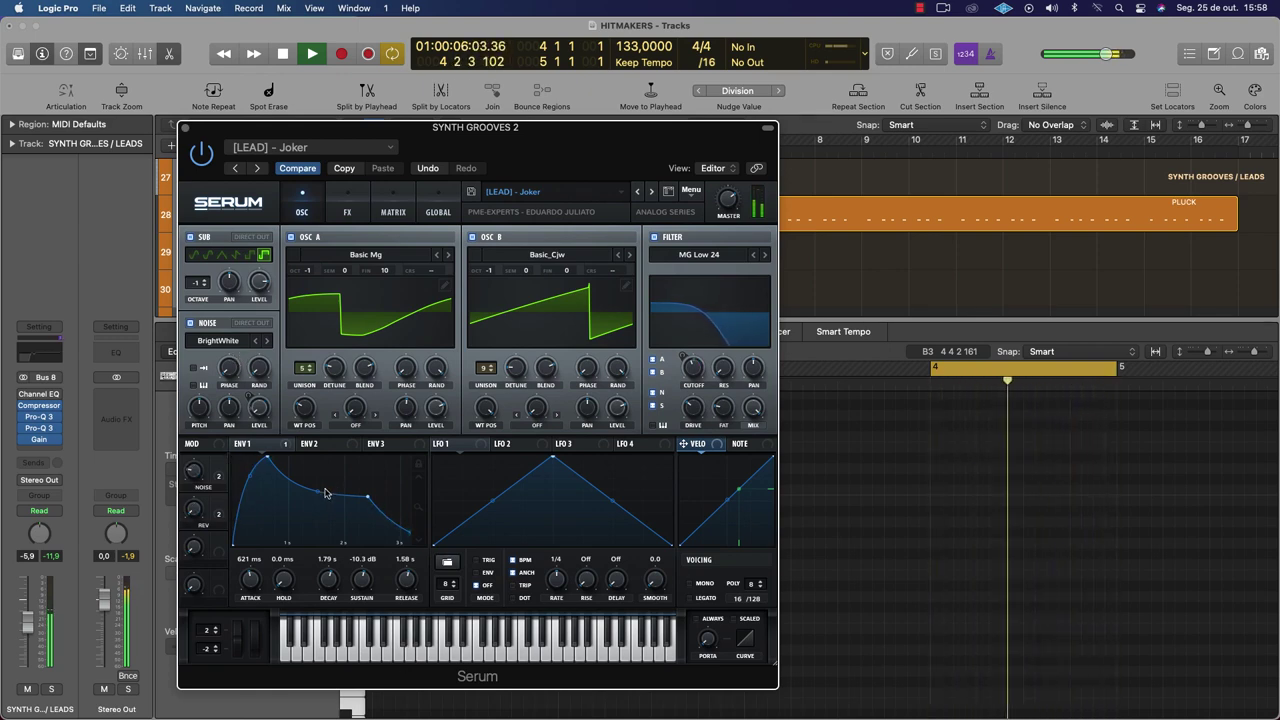
pyautogui.moveTo(317, 490); pyautogui.dragTo(312, 521)
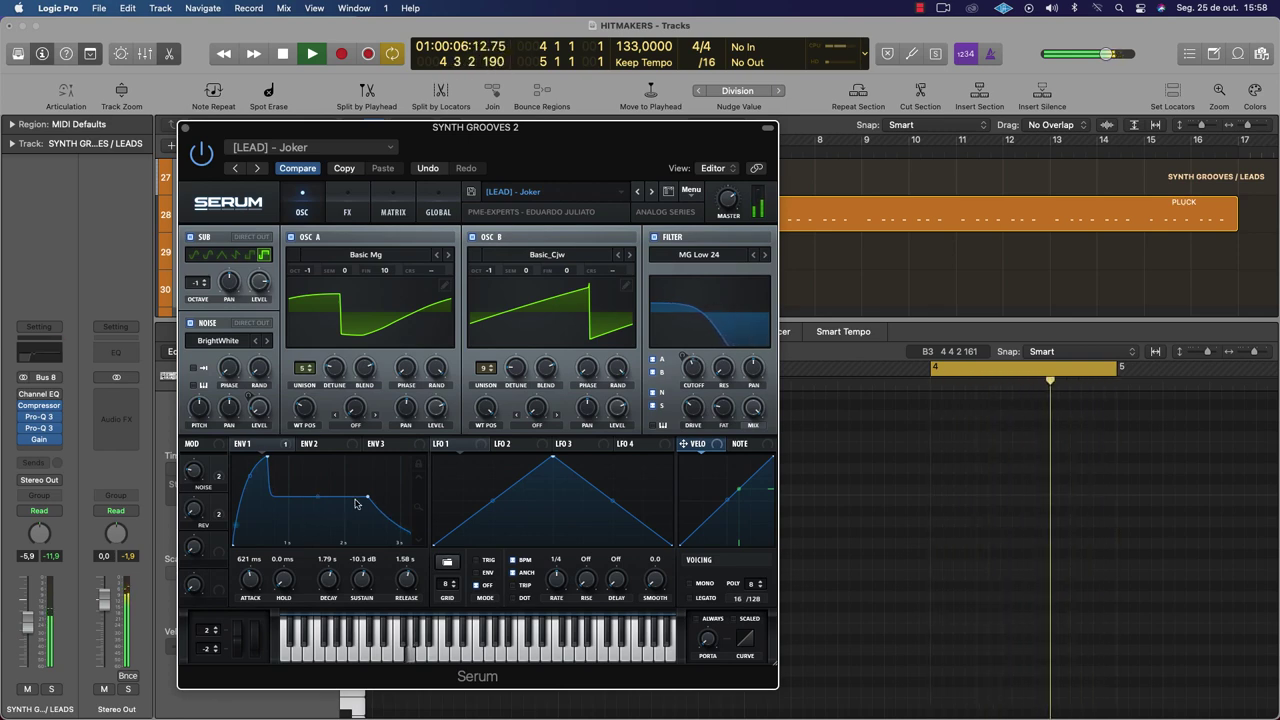
pyautogui.moveTo(700, 342); pyautogui.dragTo(706, 342)
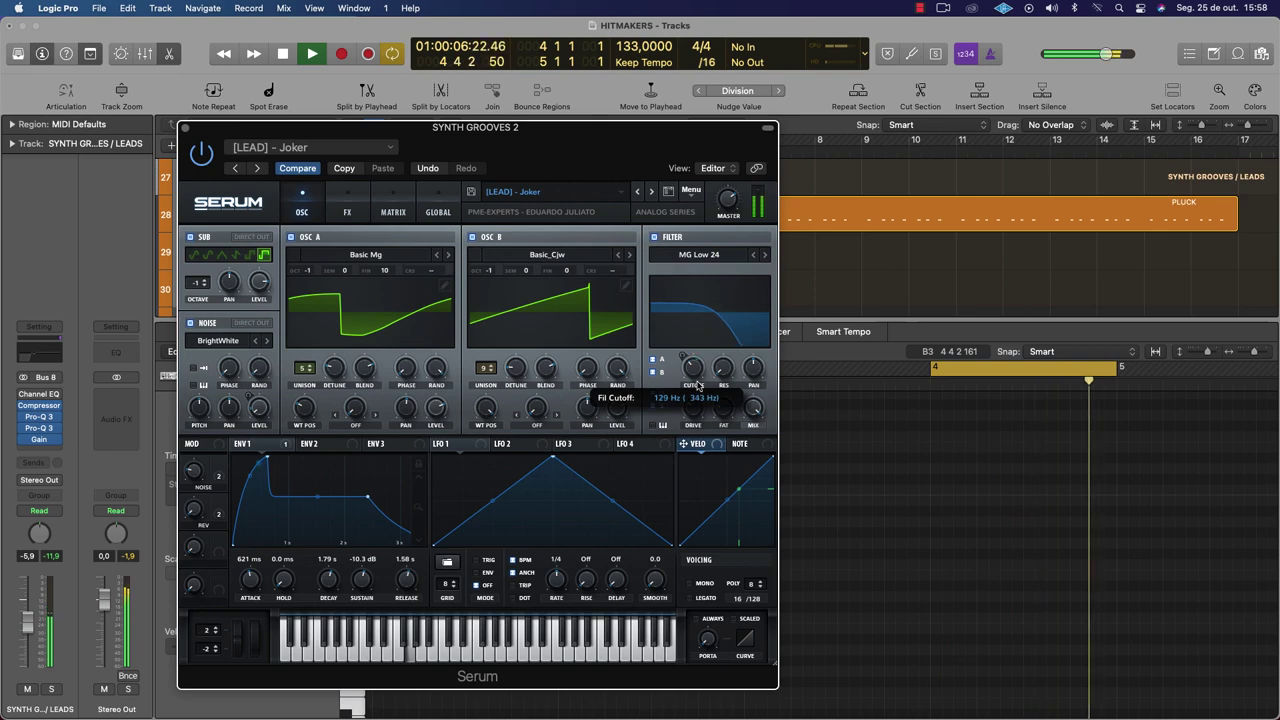
pyautogui.moveTo(699, 388); pyautogui.dragTo(704, 379)
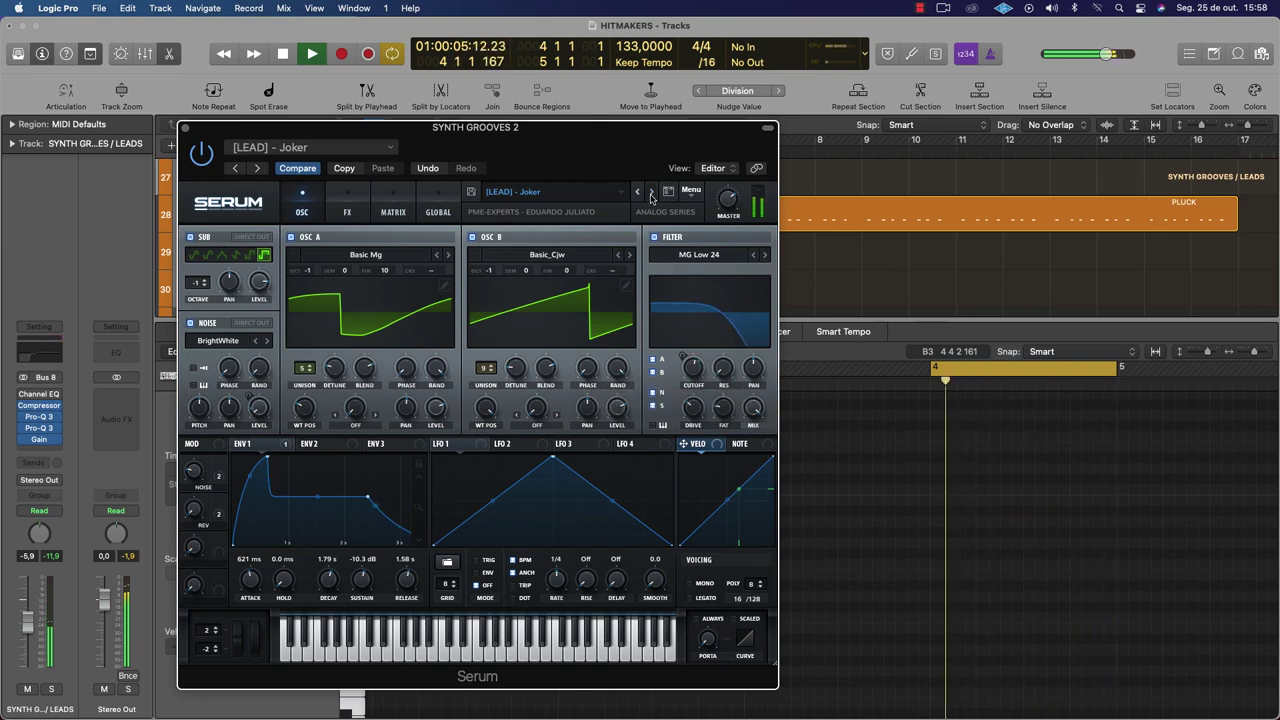
# Load Serum's next preset, [LEAD] - That's beautiful, and move the plug-in window clear of the arrangement
pyautogui.click(651, 193)
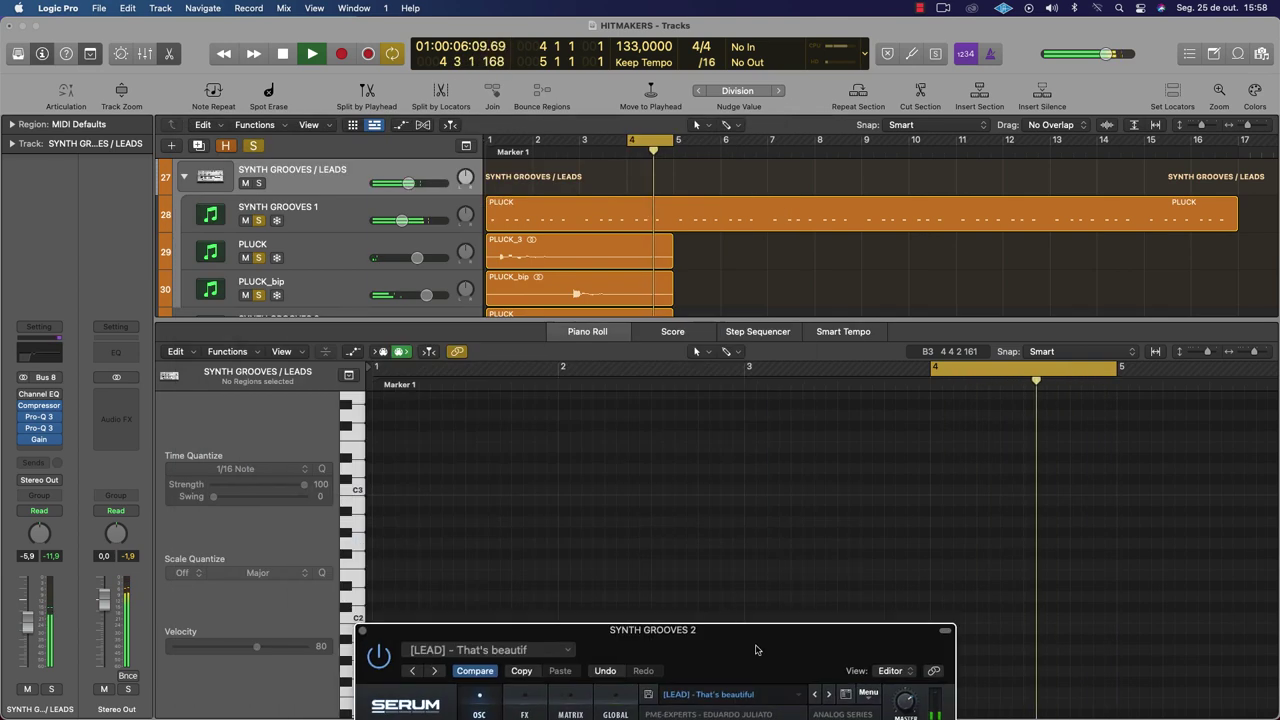
pyautogui.moveTo(640, 127); pyautogui.dragTo(817, 630)
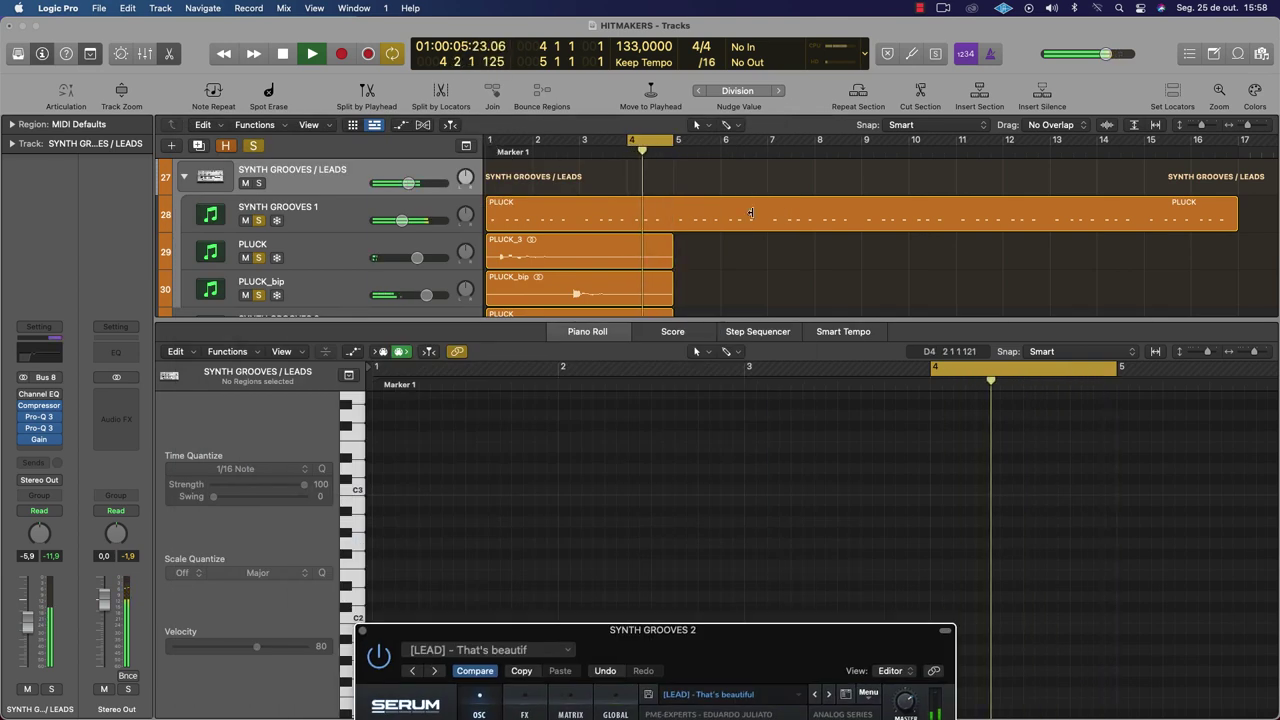
pyautogui.click(1166, 293)
# Stop playback, set the cycle range from bar 1 to bar 17 and play the loop
pyautogui.press('space')
pyautogui.click(636, 141)
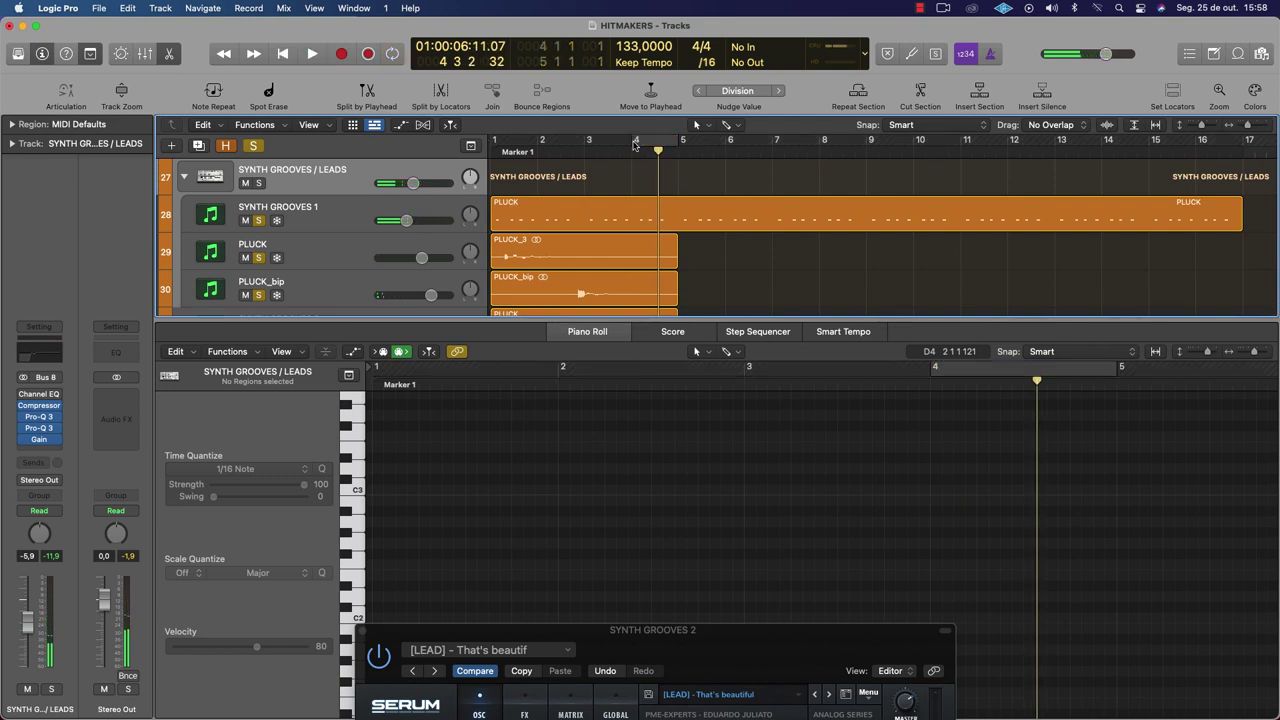
pyautogui.moveTo(491, 143); pyautogui.dragTo(1255, 275)
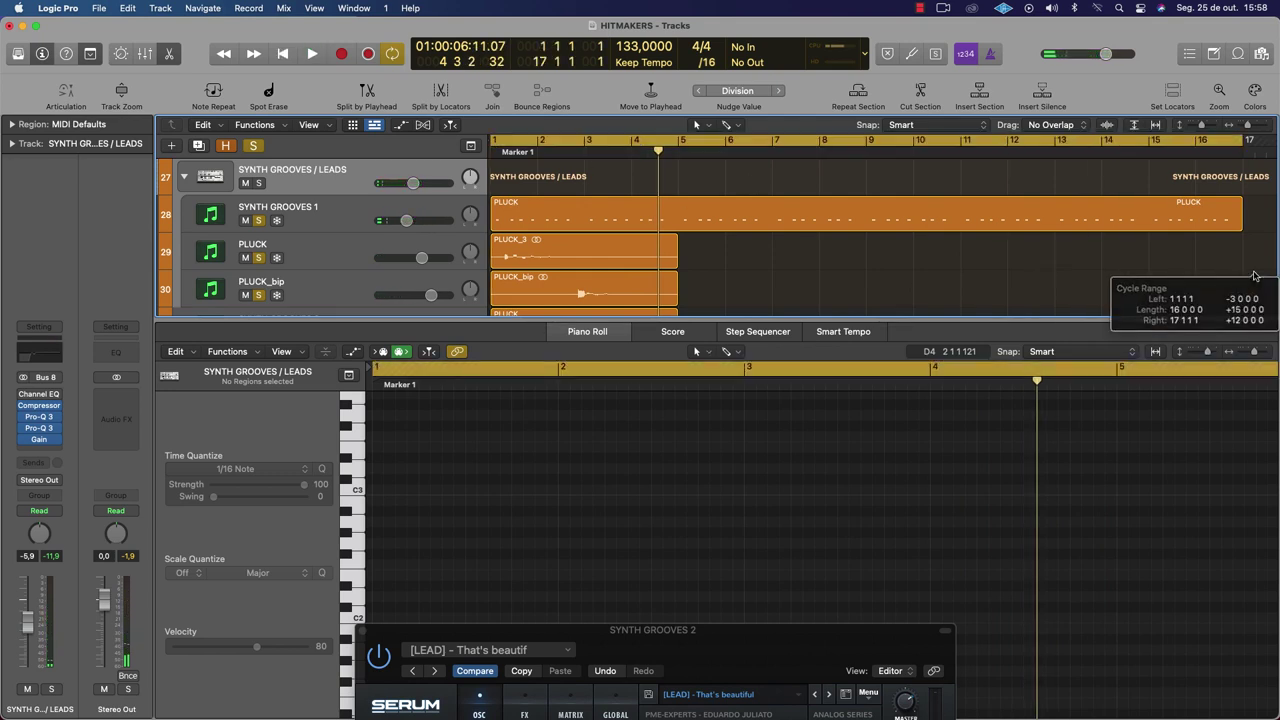
pyautogui.press('space')
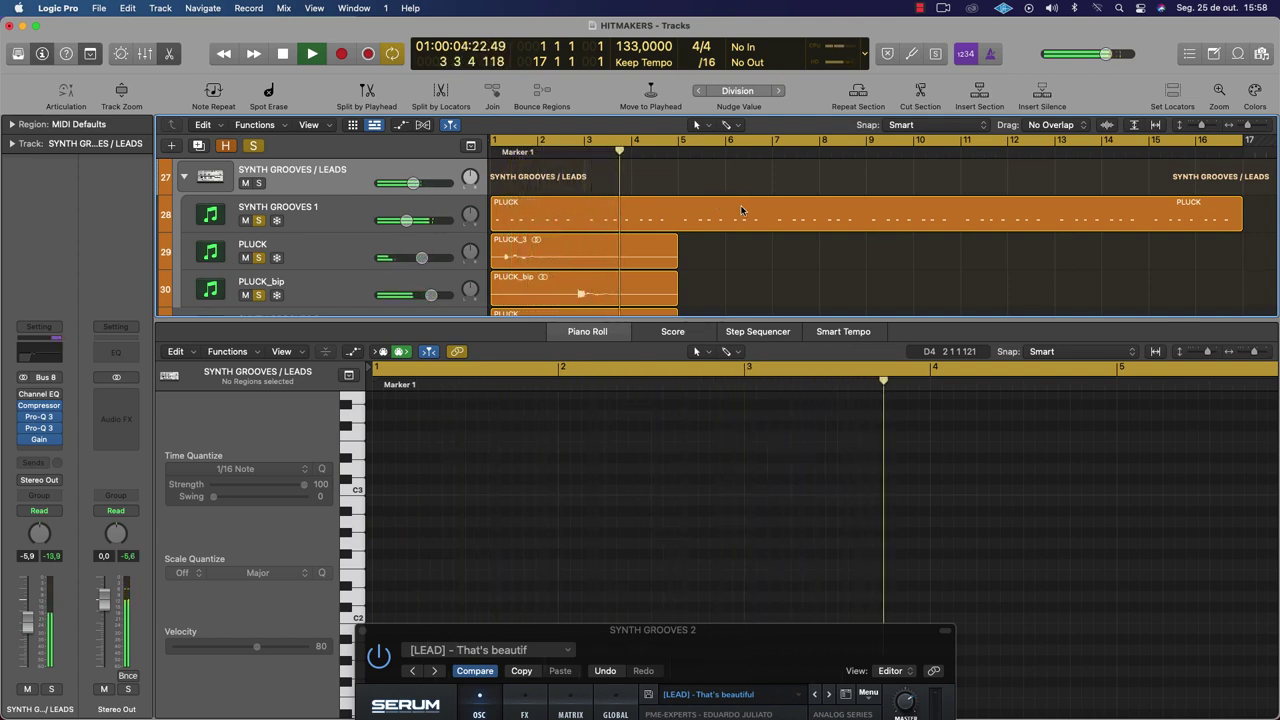
# Transpose the long last note of SYNTH GROOVES 2's PLUCK region down one octave and restart playback
pyautogui.scroll(-3, 741, 210)
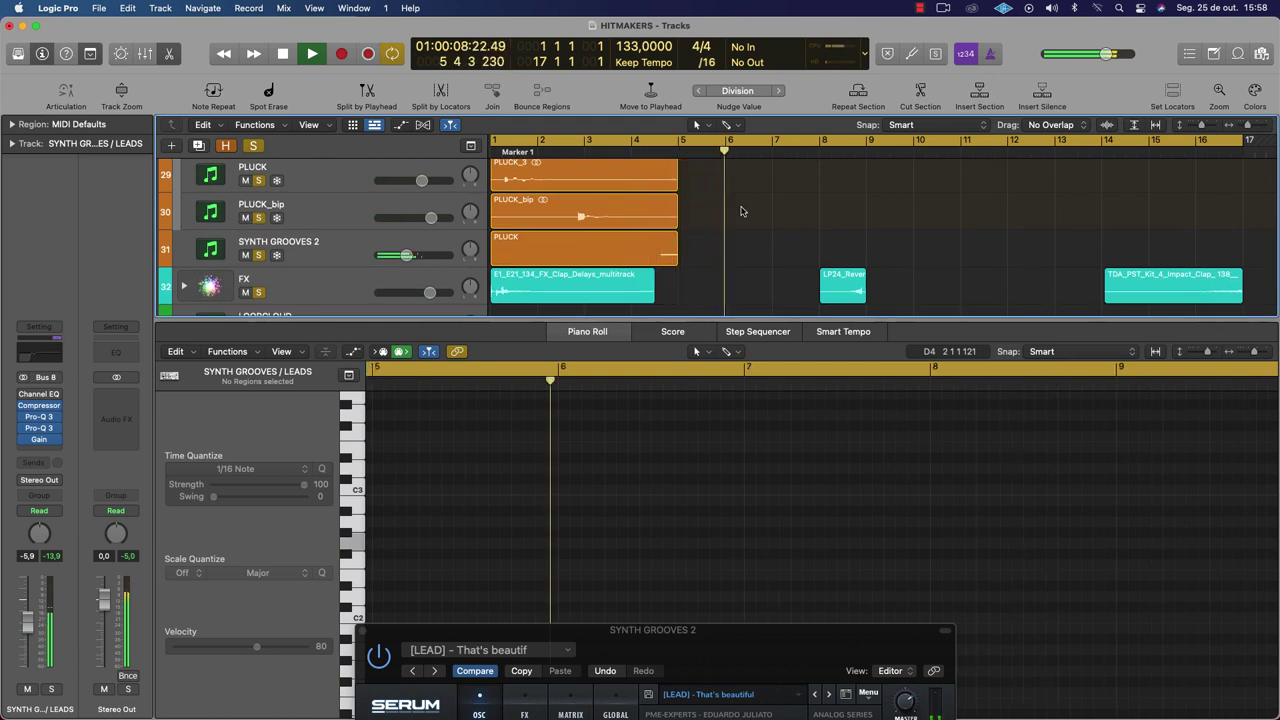
pyautogui.click(650, 248)
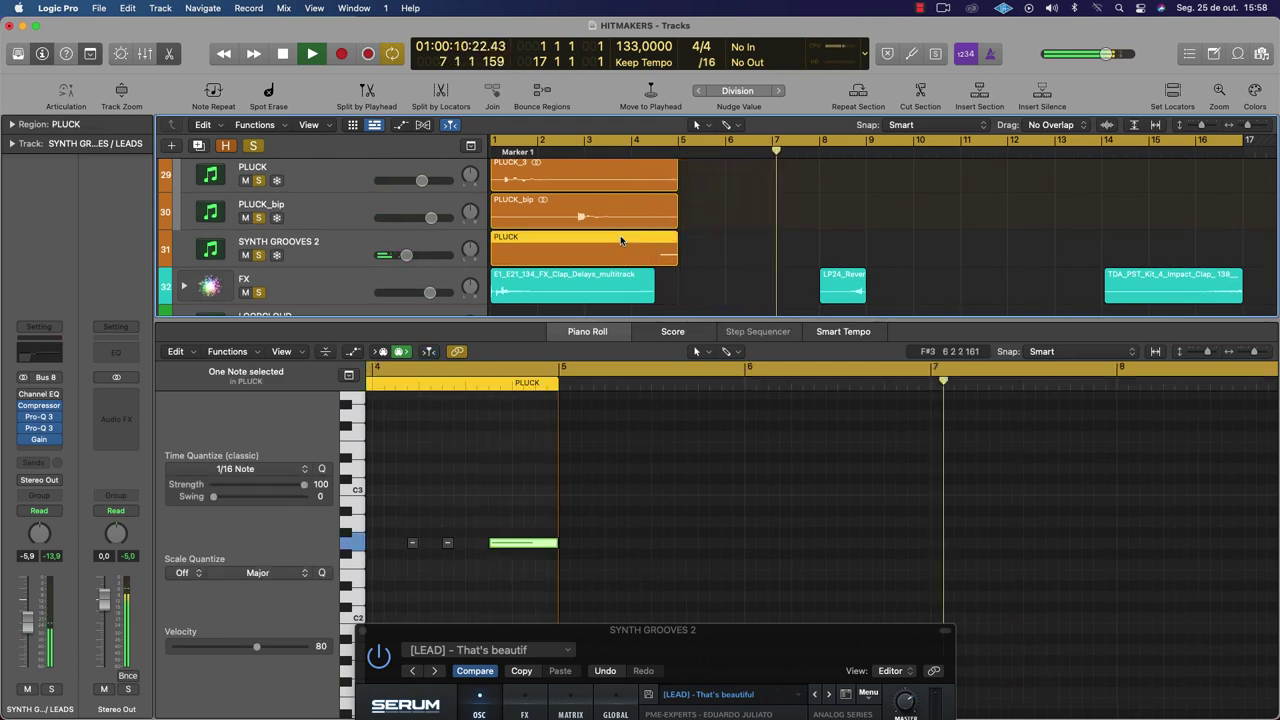
pyautogui.press('space')
pyautogui.moveTo(484, 500); pyautogui.dragTo(552, 585)
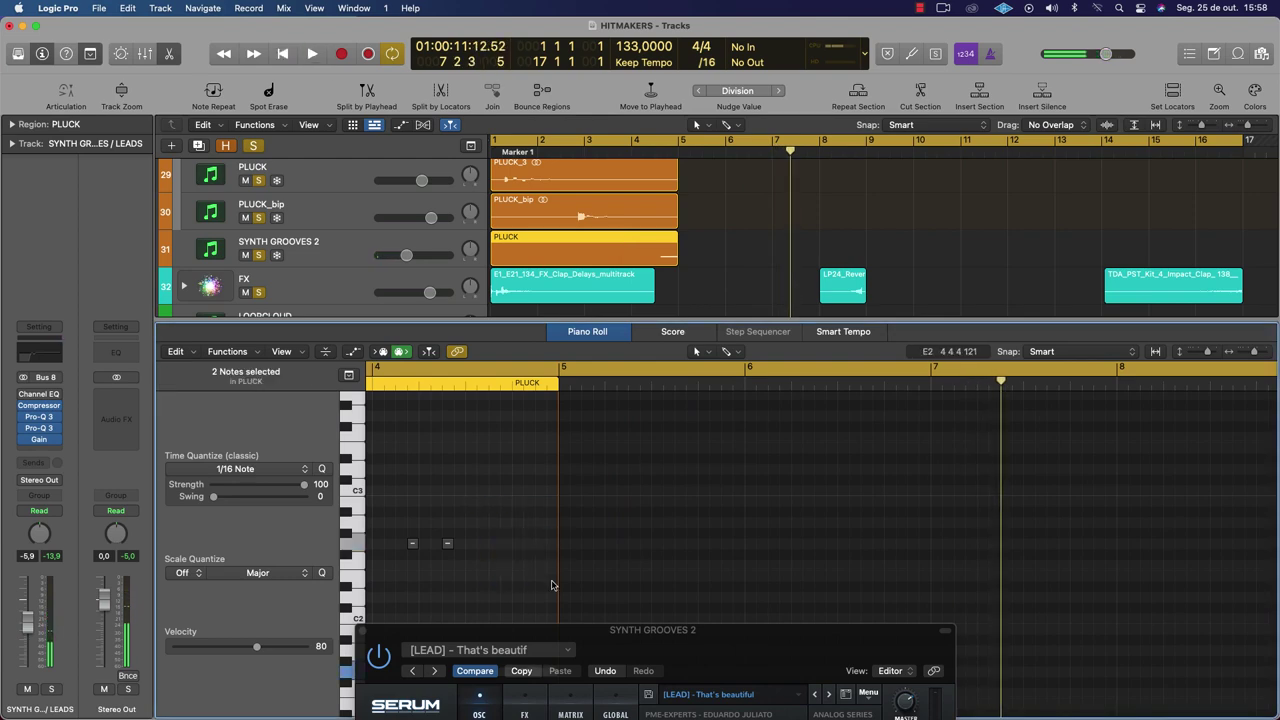
pyautogui.hotkey('shift', 'Return')
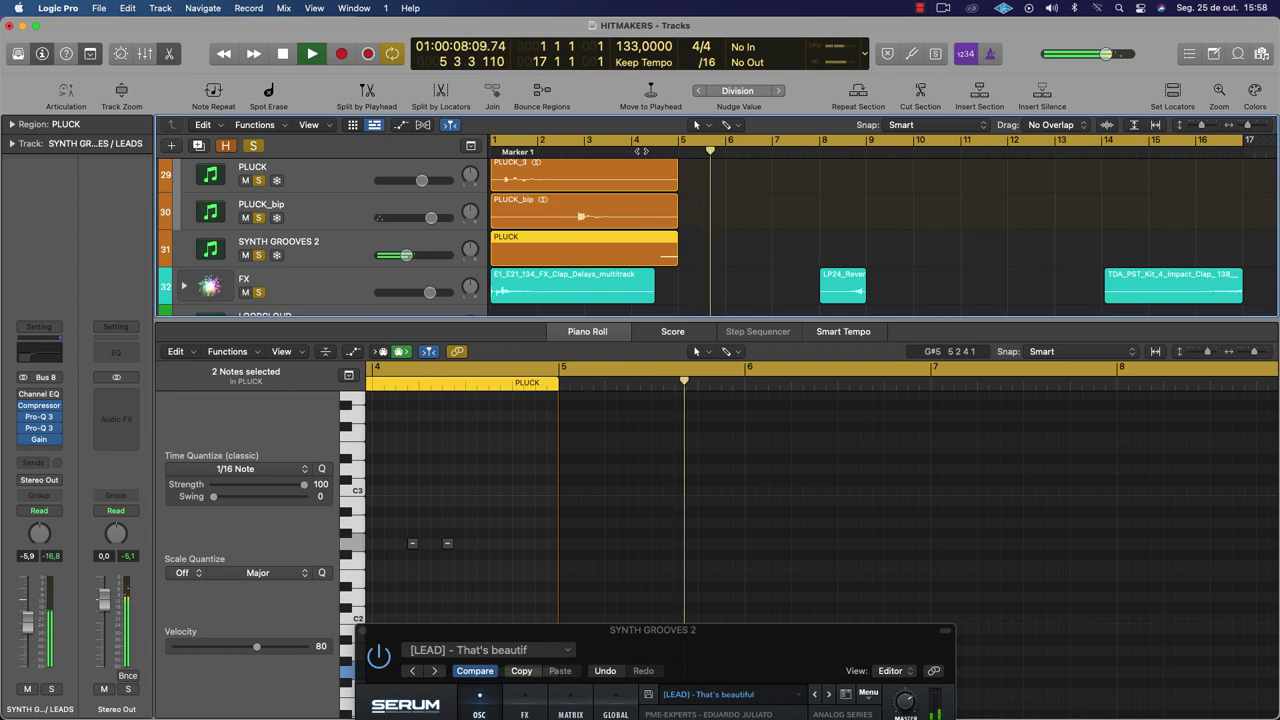
# Examine Serum's envelope 2 on SYNTH GROOVES 2, restart the loop and move the plug-in window clear of the arrangement
pyautogui.moveTo(690, 630); pyautogui.dragTo(658, 26)
pyautogui.press('space')
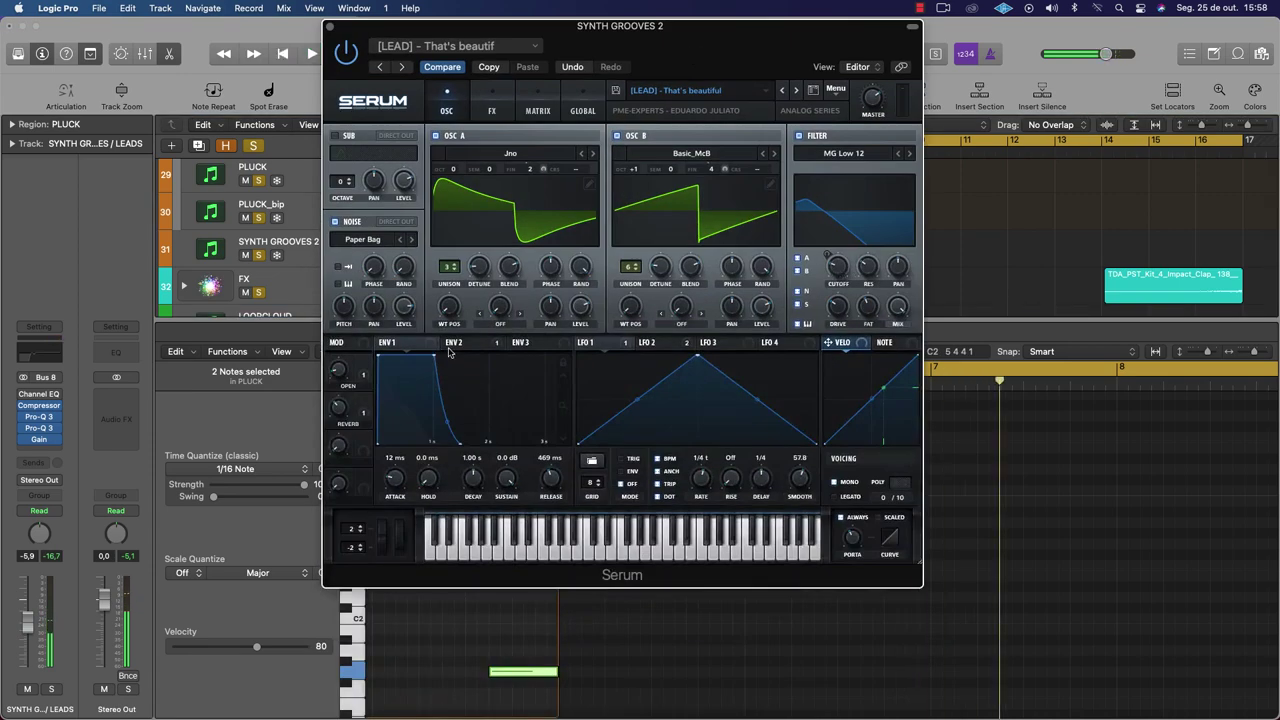
pyautogui.click(451, 345)
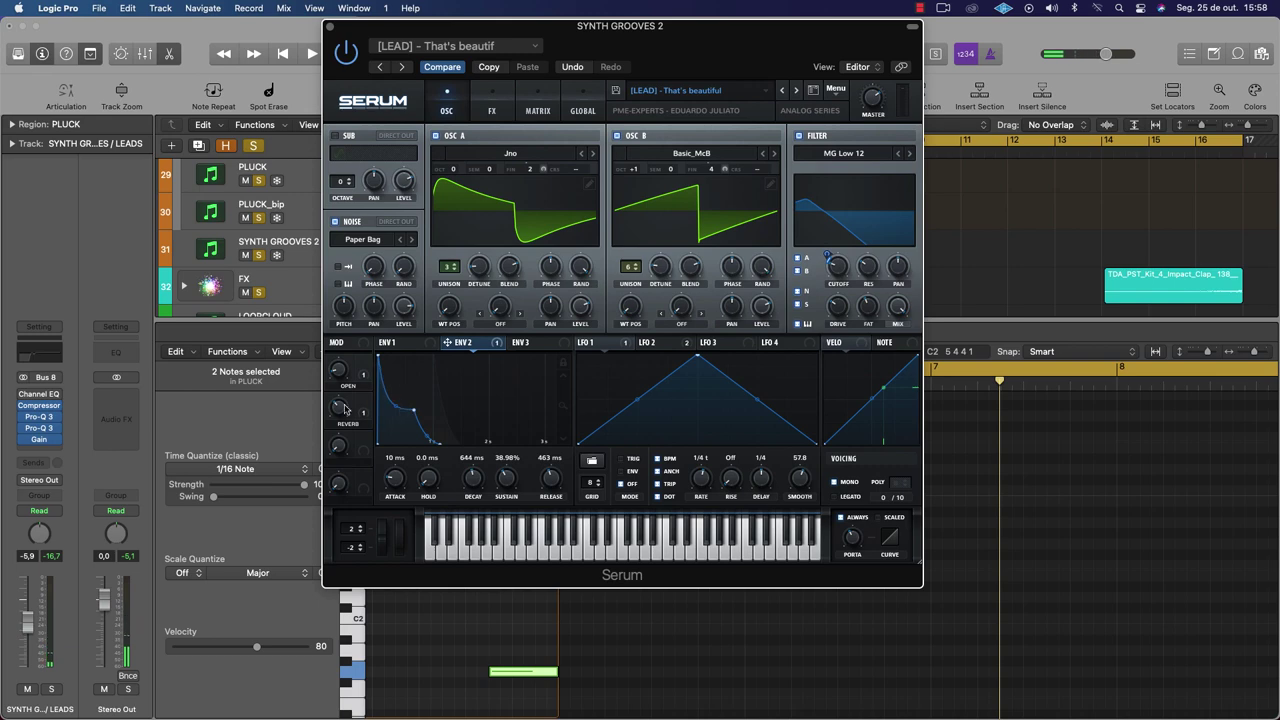
pyautogui.press('space')
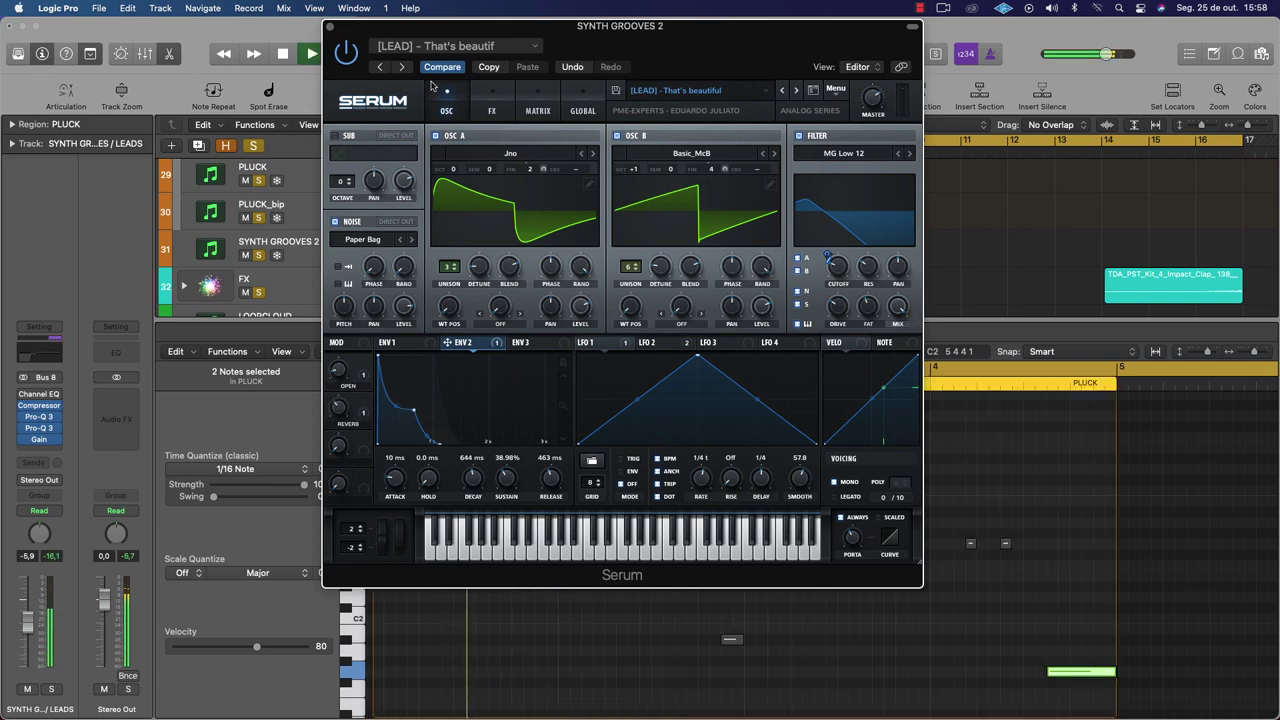
pyautogui.moveTo(604, 44); pyautogui.dragTo(688, 637)
pyautogui.scroll(-5, 607, 220)
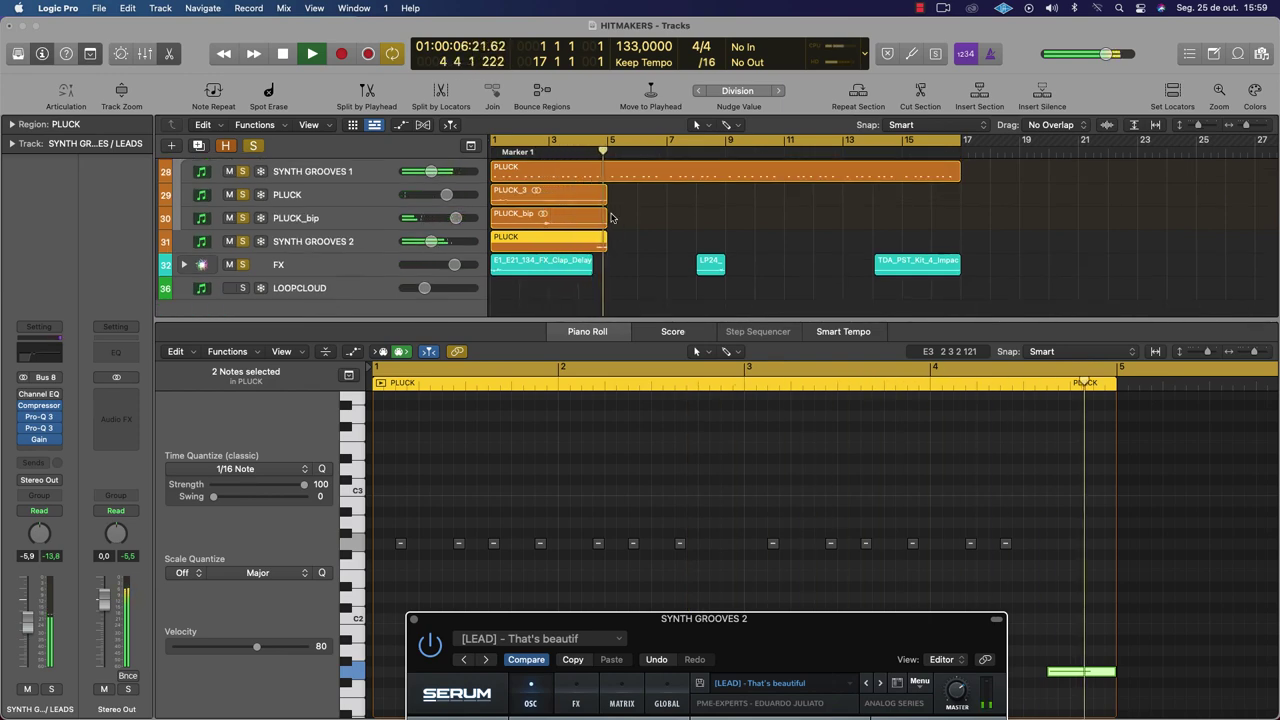
# Copy the PLUCK_bip region from bar 1 to bar 5 on the same track
pyautogui.moveTo(516, 215); pyautogui.dragTo(633, 215)
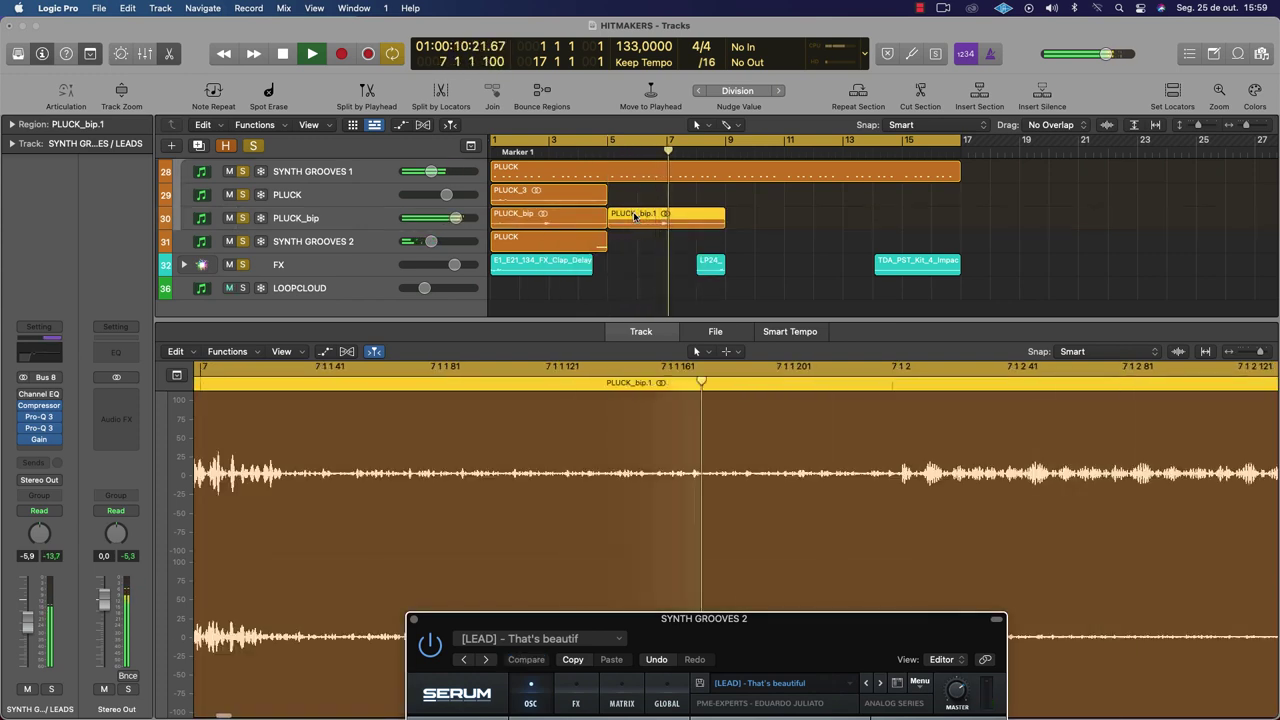
pyautogui.scroll(-1, 563, 204)
pyautogui.hscroll(-1, 563, 204)
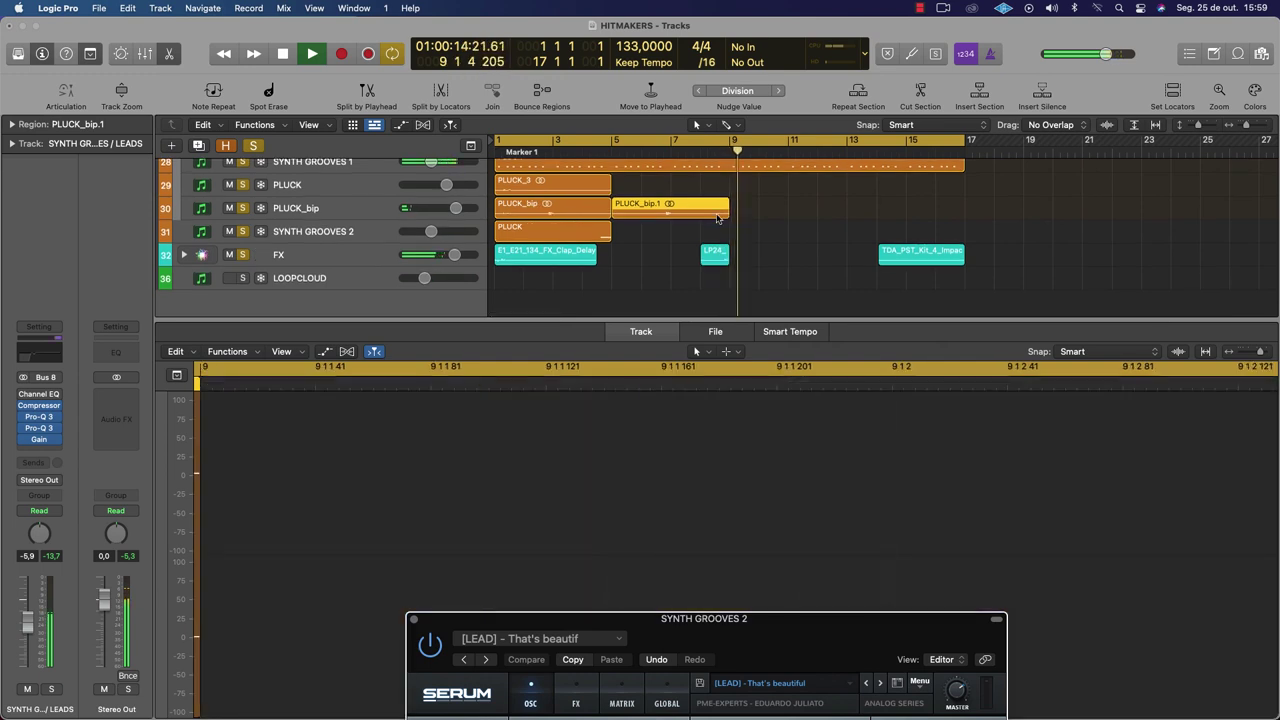
# Copy the first eight bars of regions on PLUCK, PLUCK_bip and SYNTH GROOVES 2 to bar 9 and play the loop
pyautogui.press('space')
pyautogui.moveTo(620, 236); pyautogui.dragTo(752, 197)
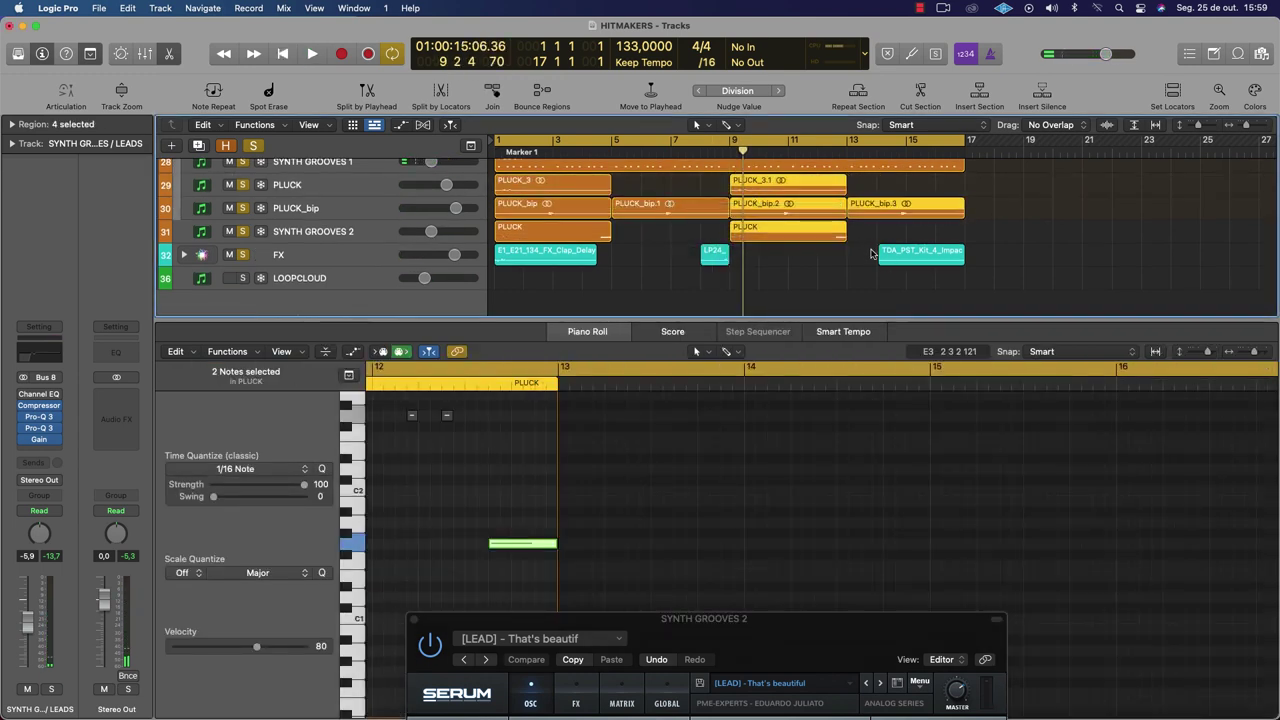
pyautogui.press('space')
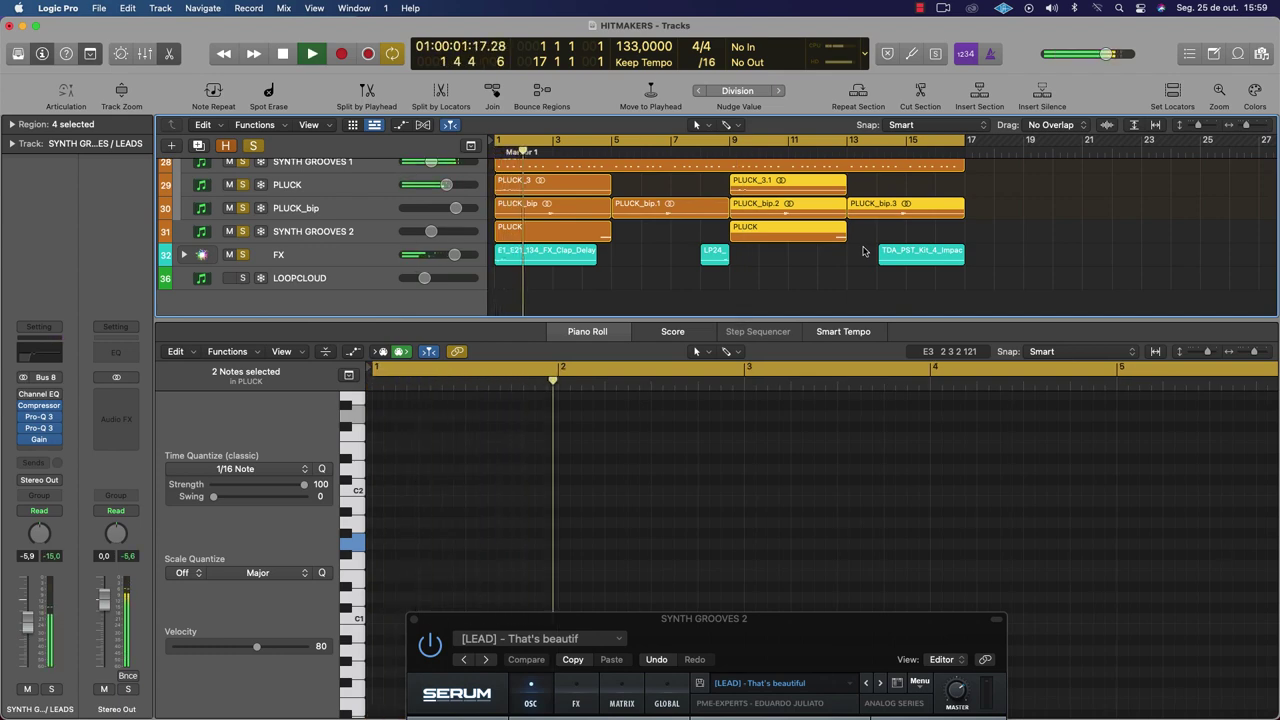
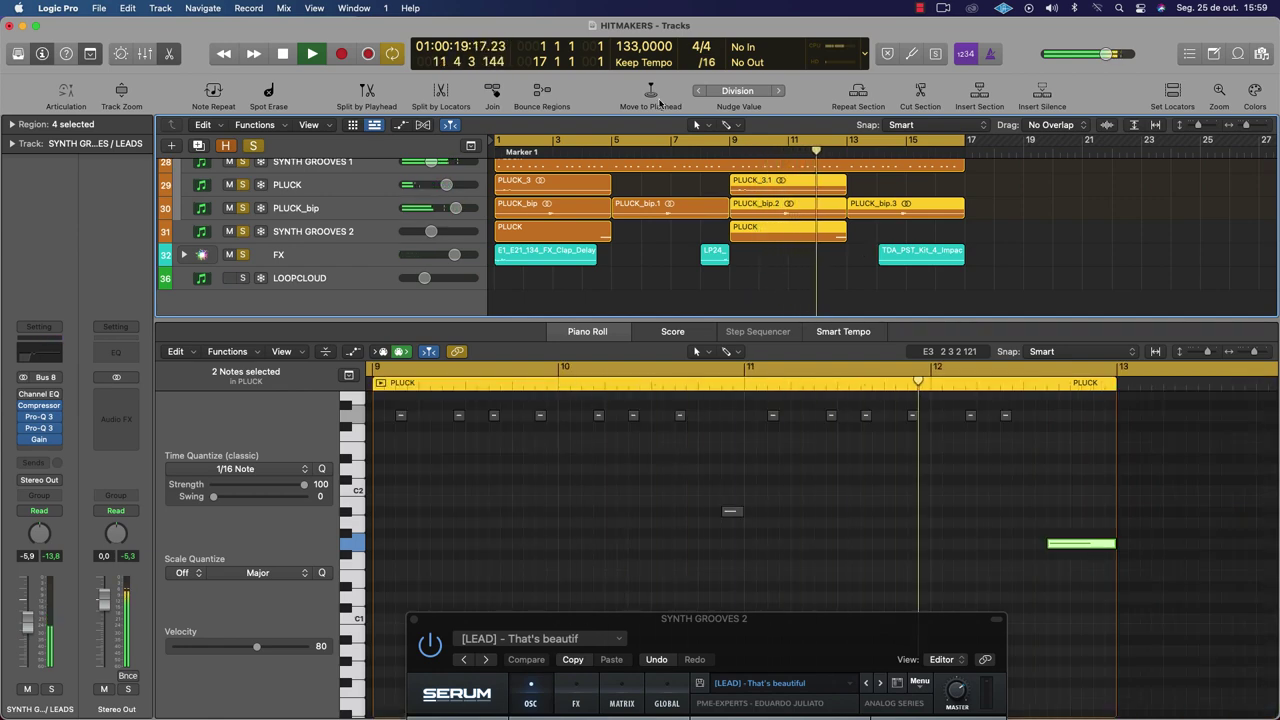
# Select the SYNTH GROOVES / LEADS stack and hide the Piano Roll to see all tracks while the loop plays
pyautogui.scroll(1, 617, 214)
pyautogui.click(371, 177)
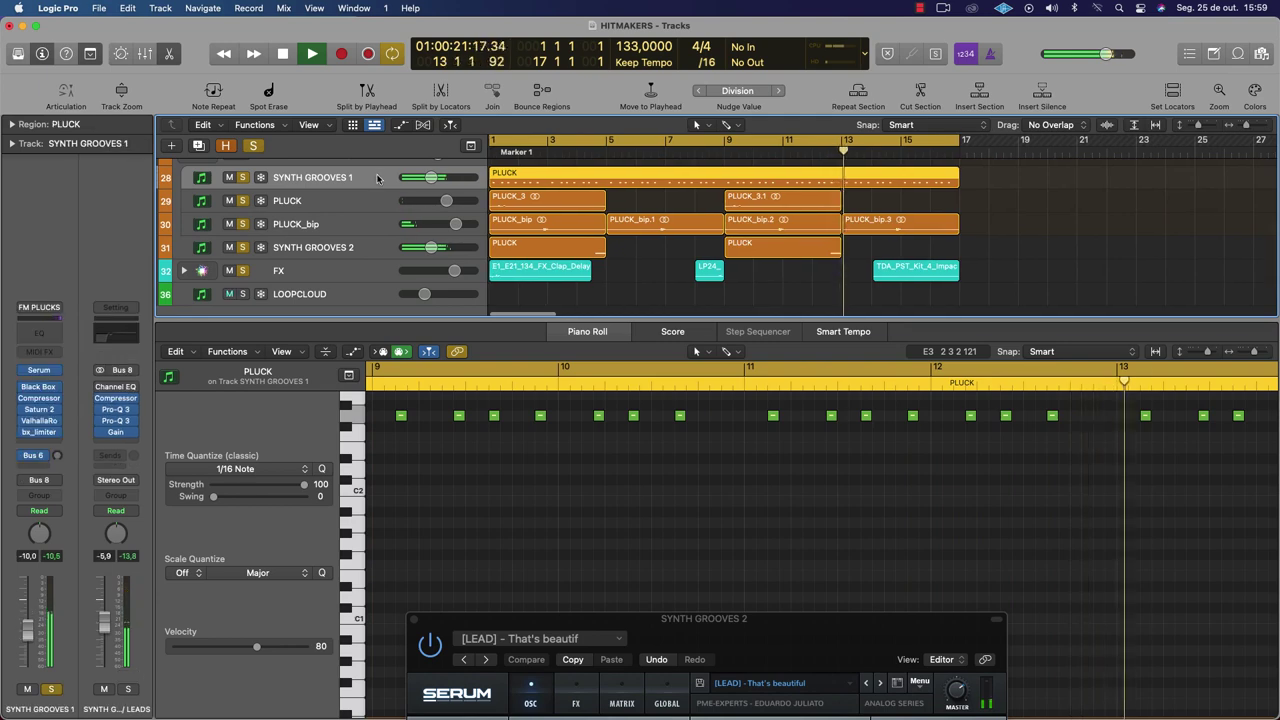
pyautogui.scroll(1, 382, 158)
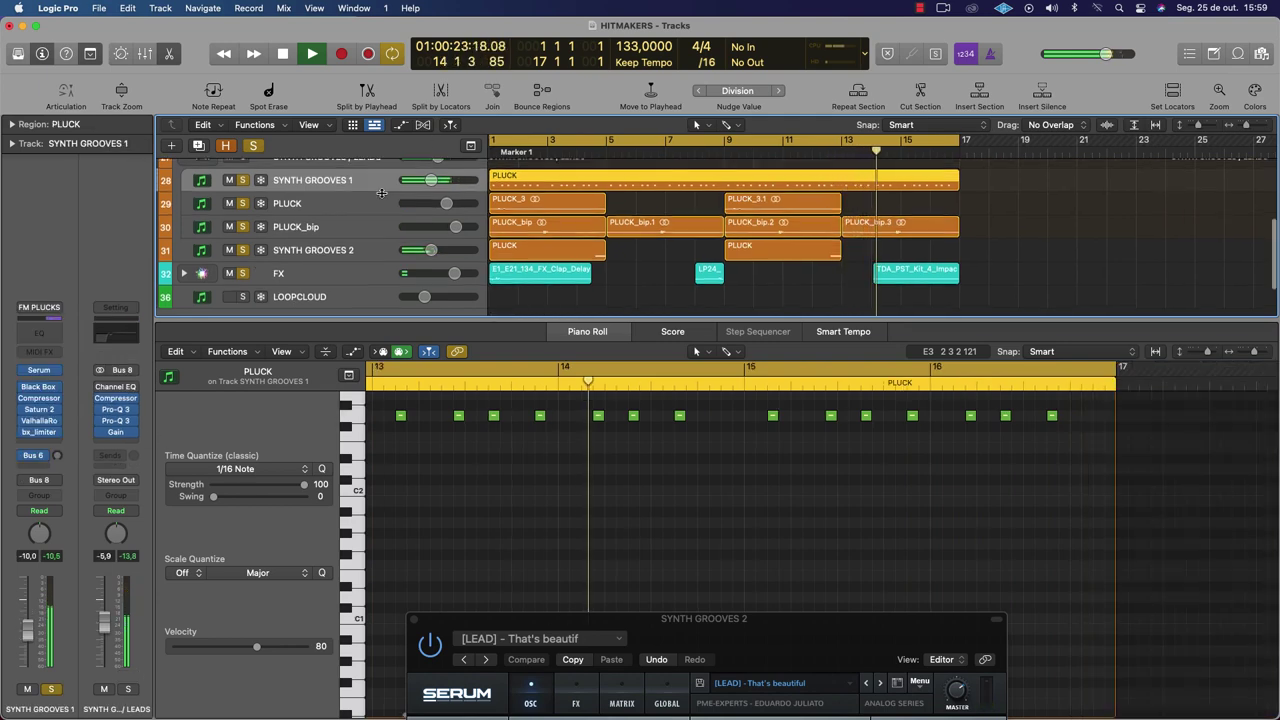
pyautogui.scroll(1, 333, 200)
pyautogui.click(333, 172)
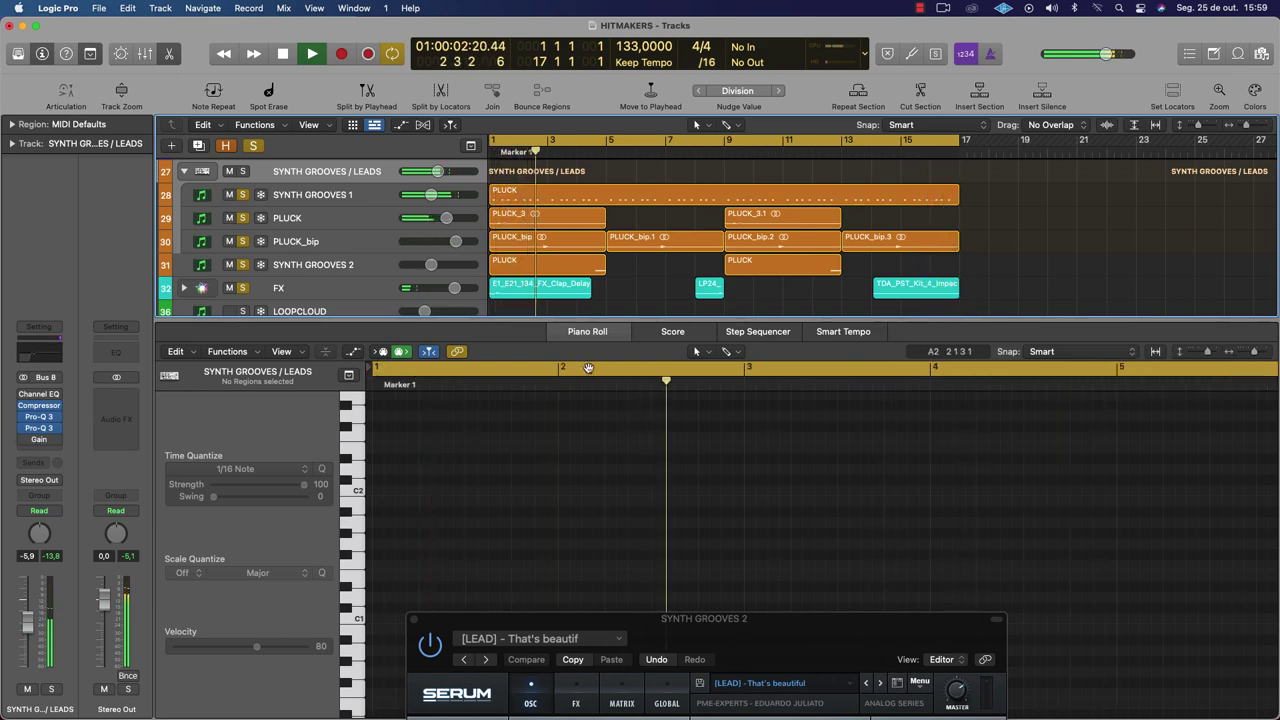
pyautogui.click(573, 334)
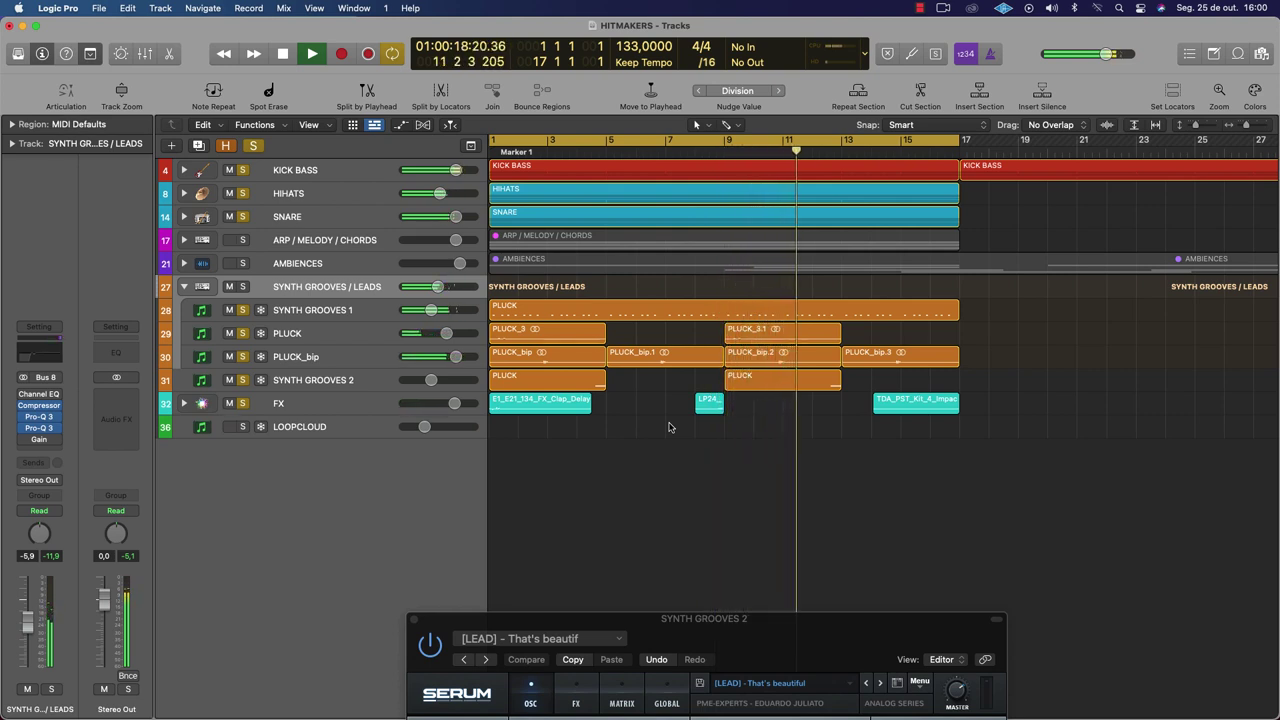
# Stop playback and delete the PLUCK_bip track's regions at bar 5 and bar 13
pyautogui.press('space')
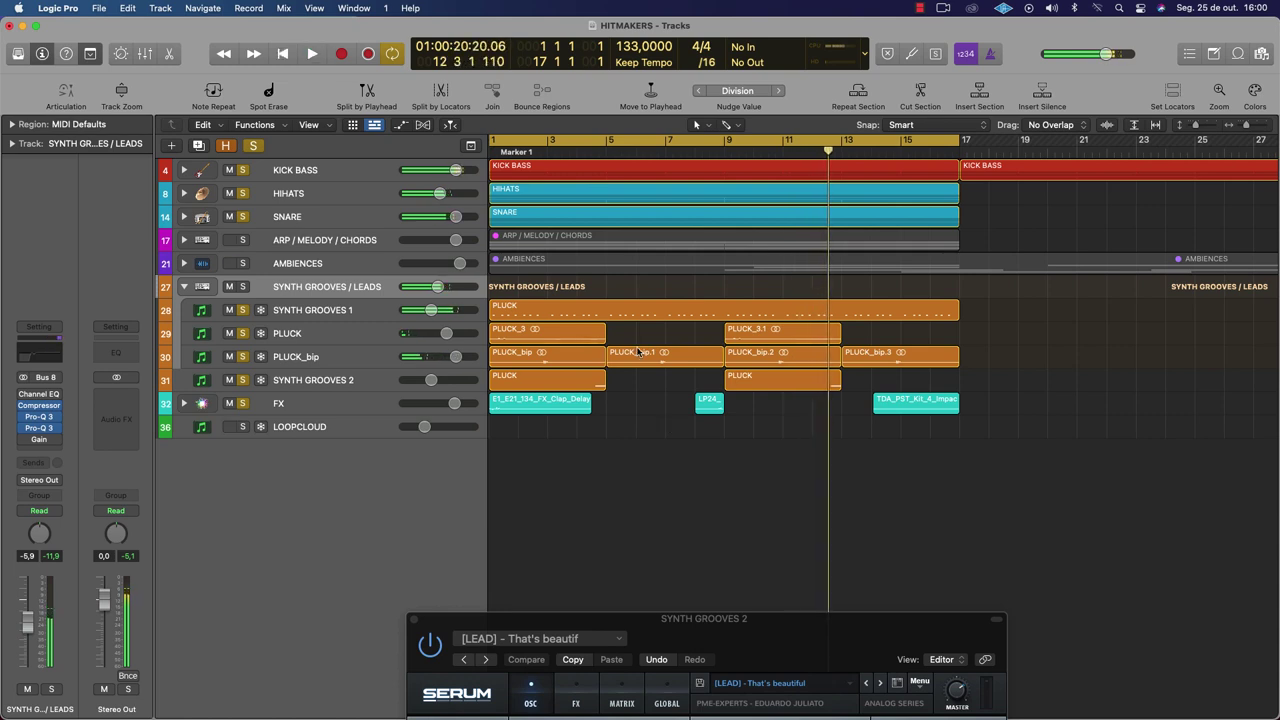
pyautogui.click(637, 352)
pyautogui.press('Delete')
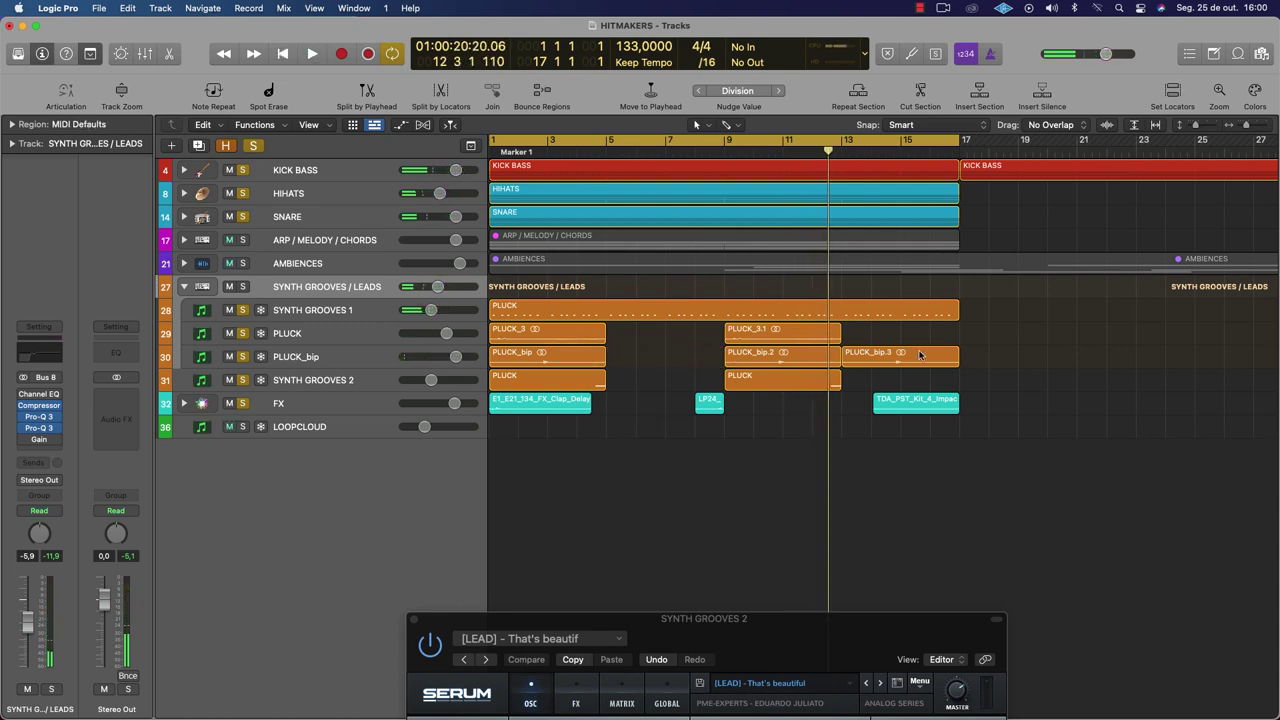
pyautogui.press('Delete')
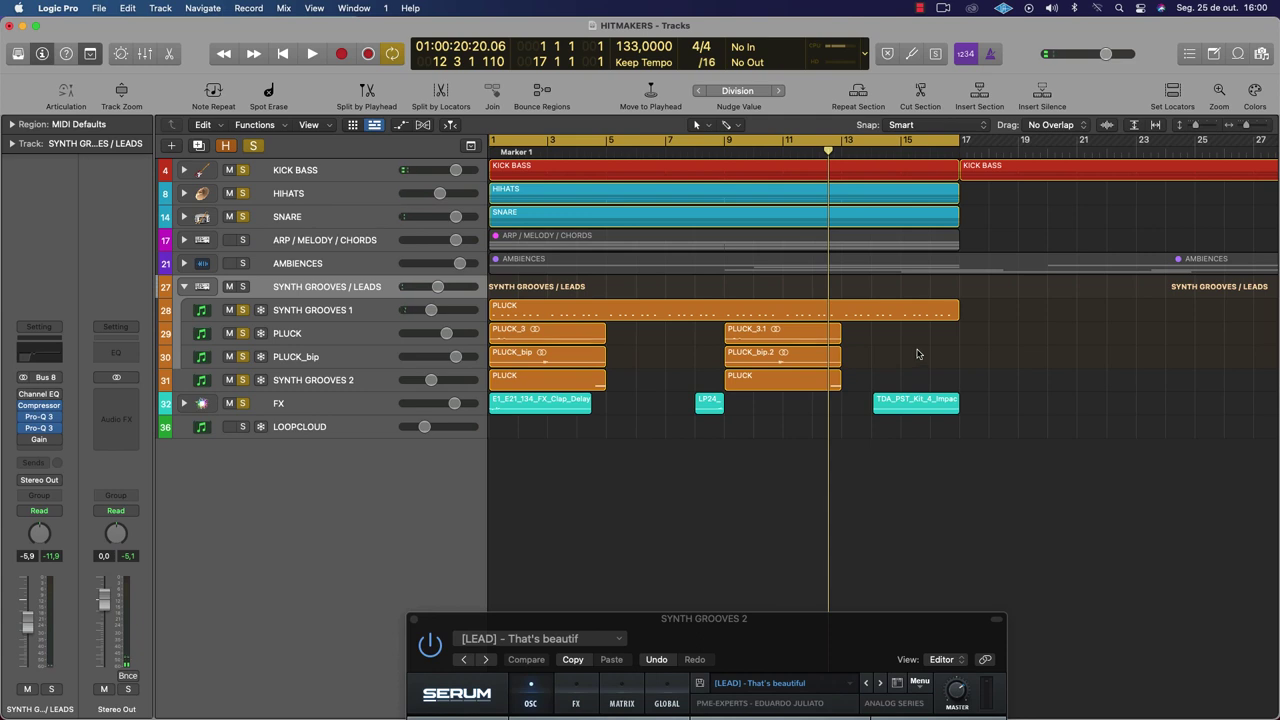
# Bounce SYNTH GROOVES 2's first PLUCK region in place to a new track, then move SYNTH GROOVES 2 below the bounced track
pyautogui.click(338, 386)
pyautogui.hscroll(-1, 868, 374)
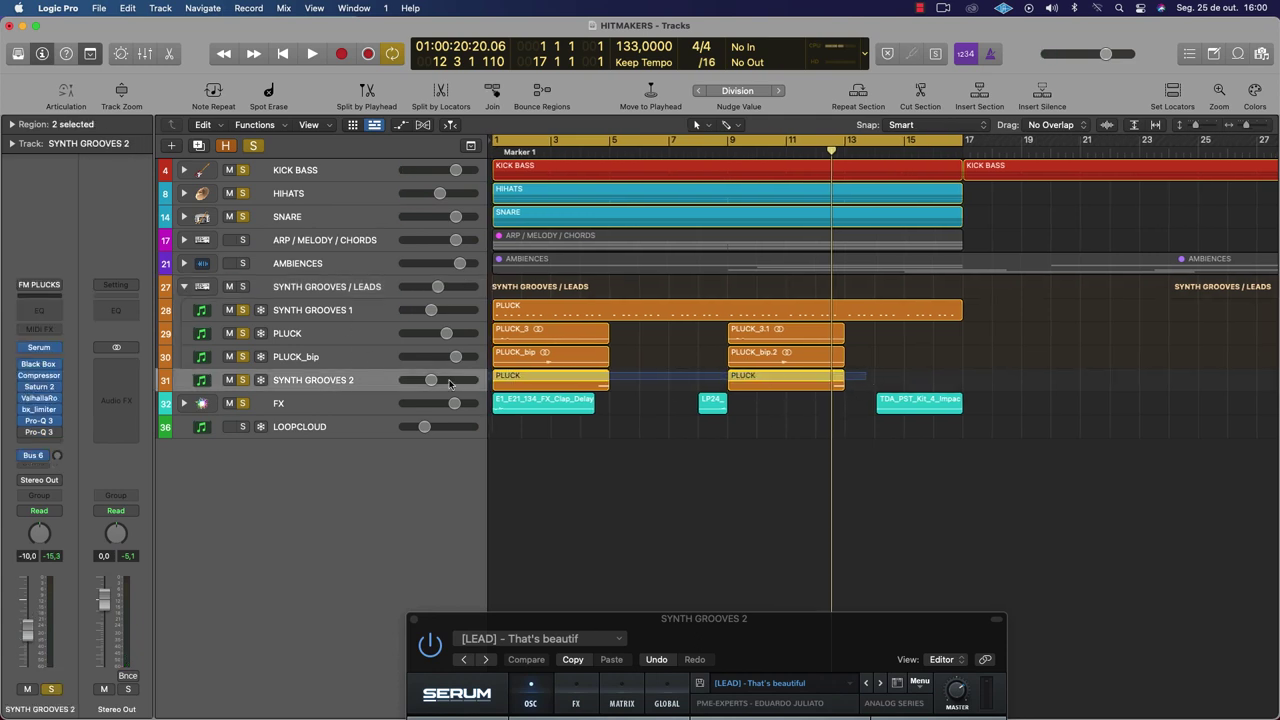
pyautogui.click(594, 381)
pyautogui.rightClick(594, 381)
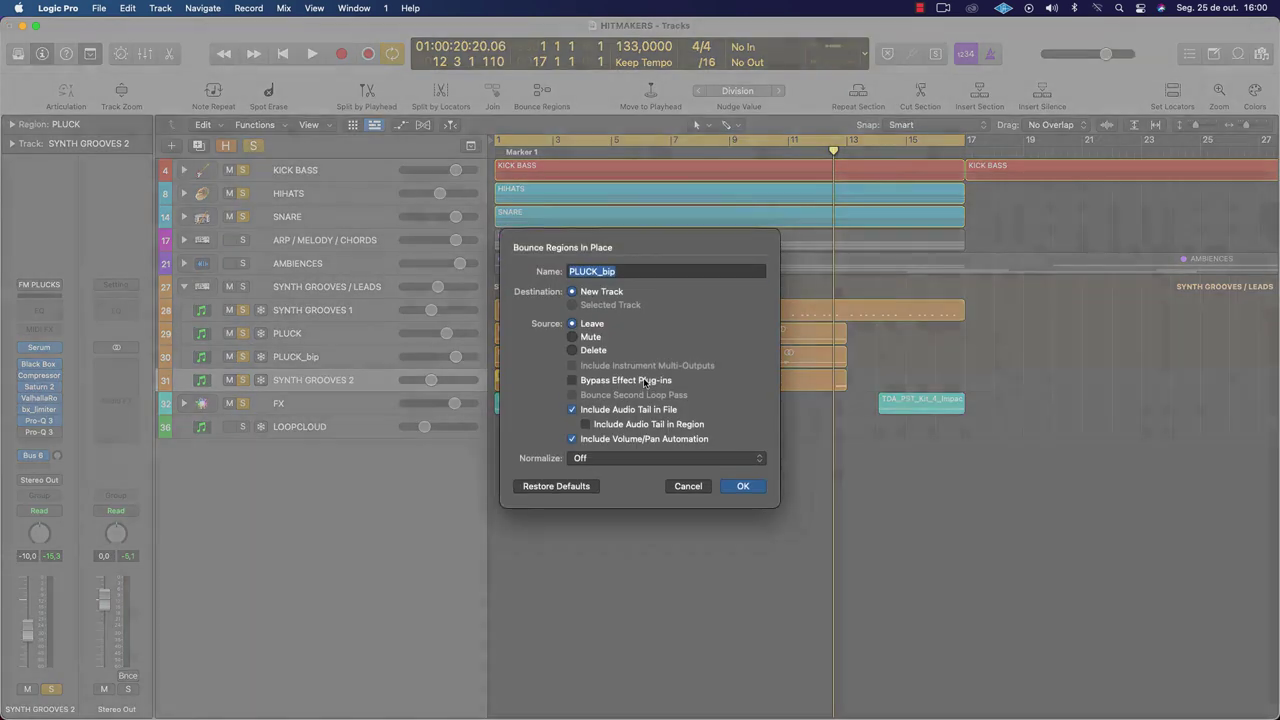
pyautogui.click(645, 383)
pyautogui.press('Return')
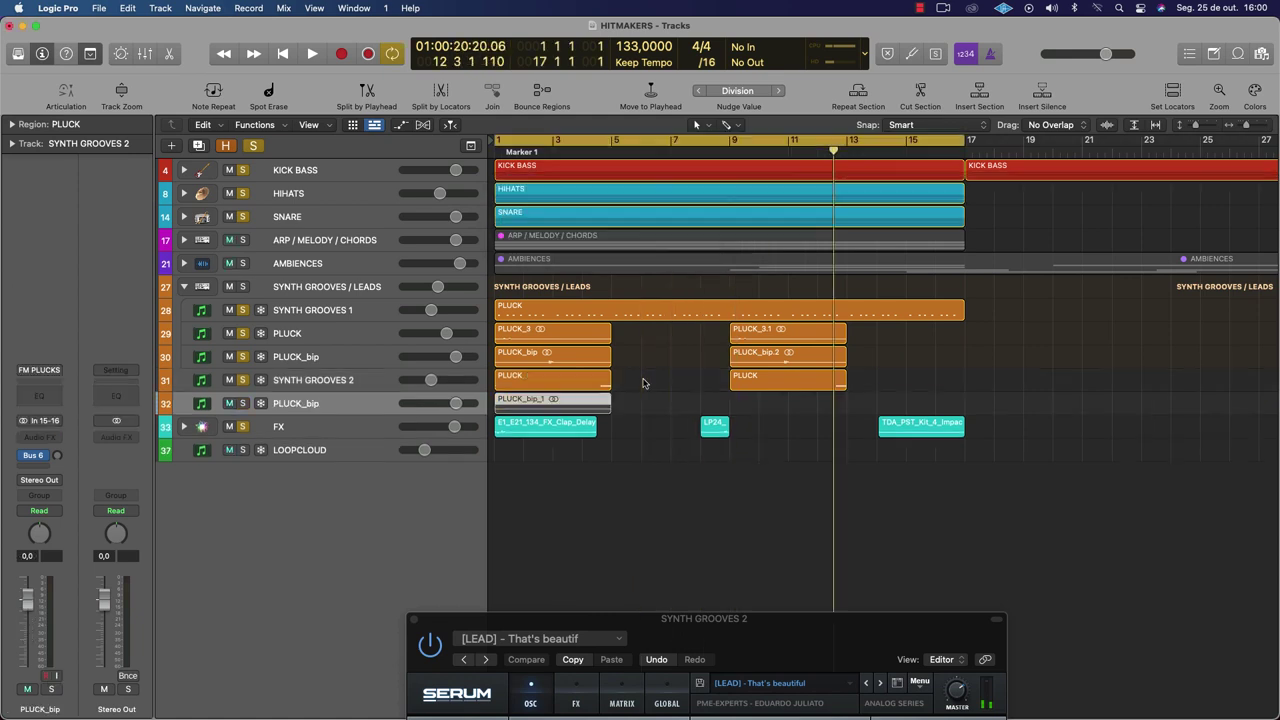
pyautogui.click(328, 384)
pyautogui.moveTo(328, 384); pyautogui.dragTo(336, 410)
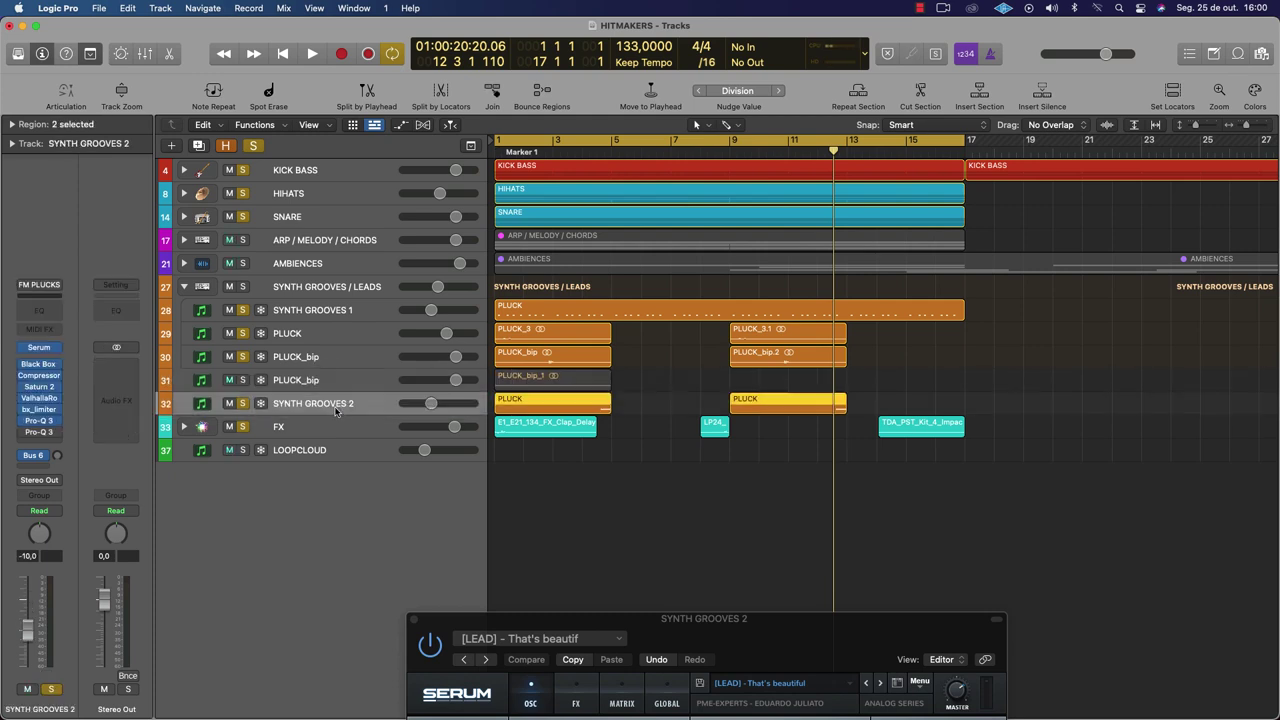
# Lengthen the newly bounced pluck region to just before bar 9 and place a copy of it at bar 9
pyautogui.click(520, 355)
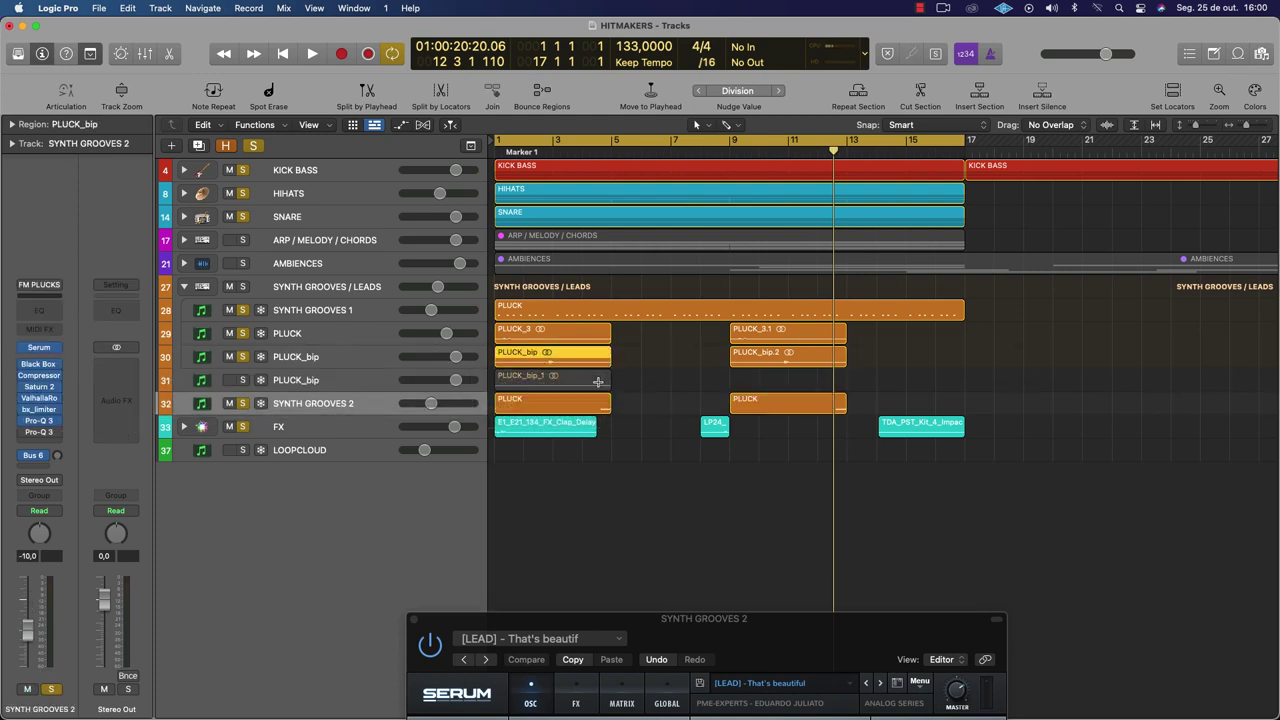
pyautogui.moveTo(608, 384); pyautogui.dragTo(749, 399)
pyautogui.moveTo(525, 380); pyautogui.dragTo(758, 384)
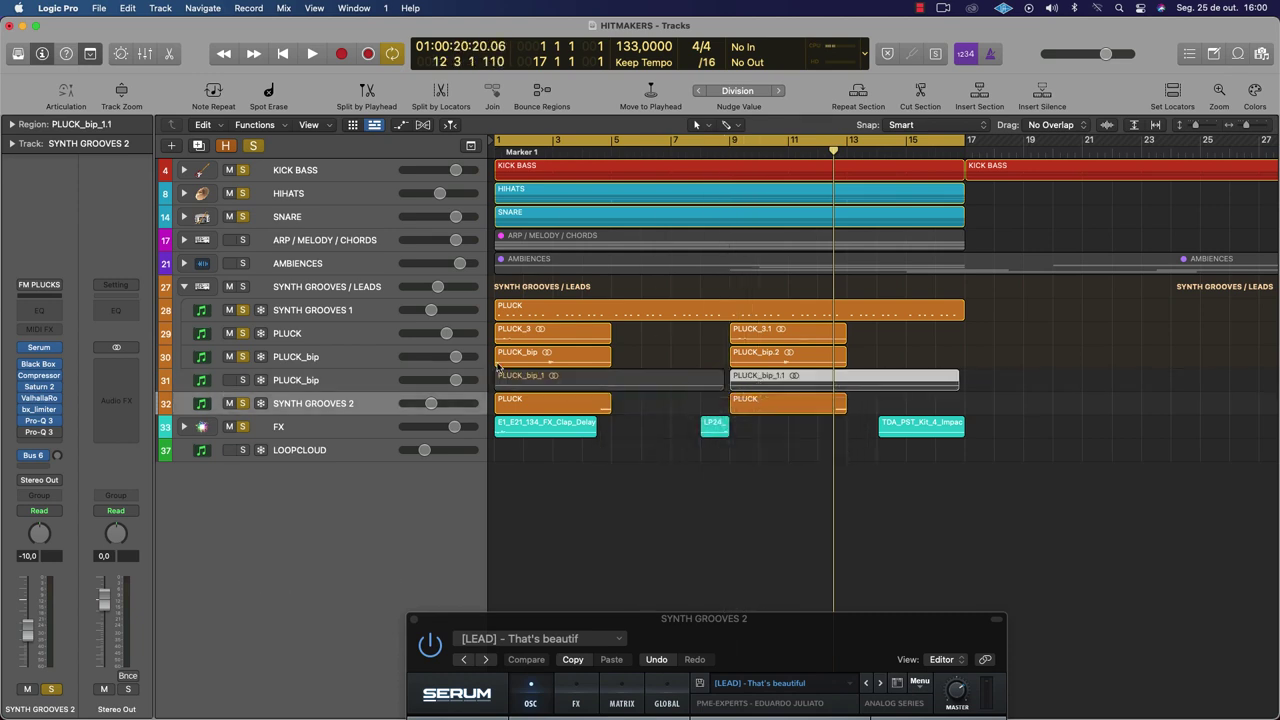
# Delete SYNTH GROOVES 2's PLUCK region at bar 9 and move the remaining one from bar 1 to bar 5
pyautogui.click(377, 403)
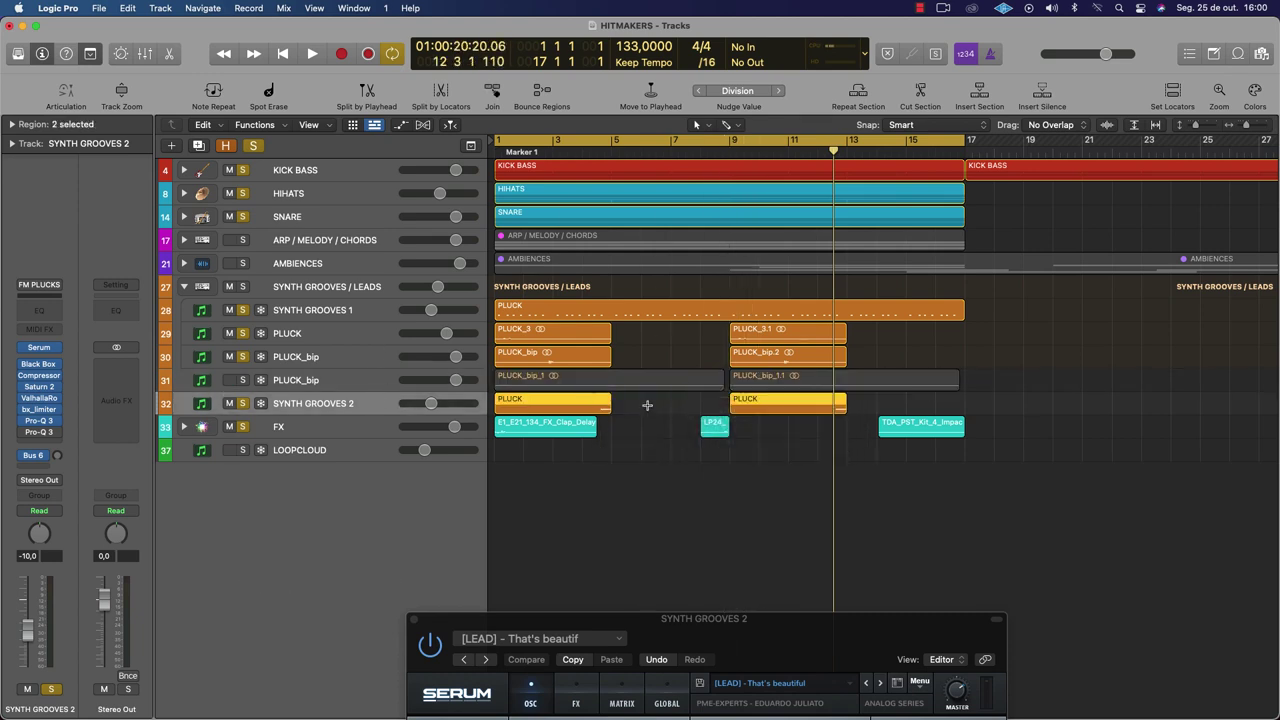
pyautogui.click(784, 404)
pyautogui.press('Delete')
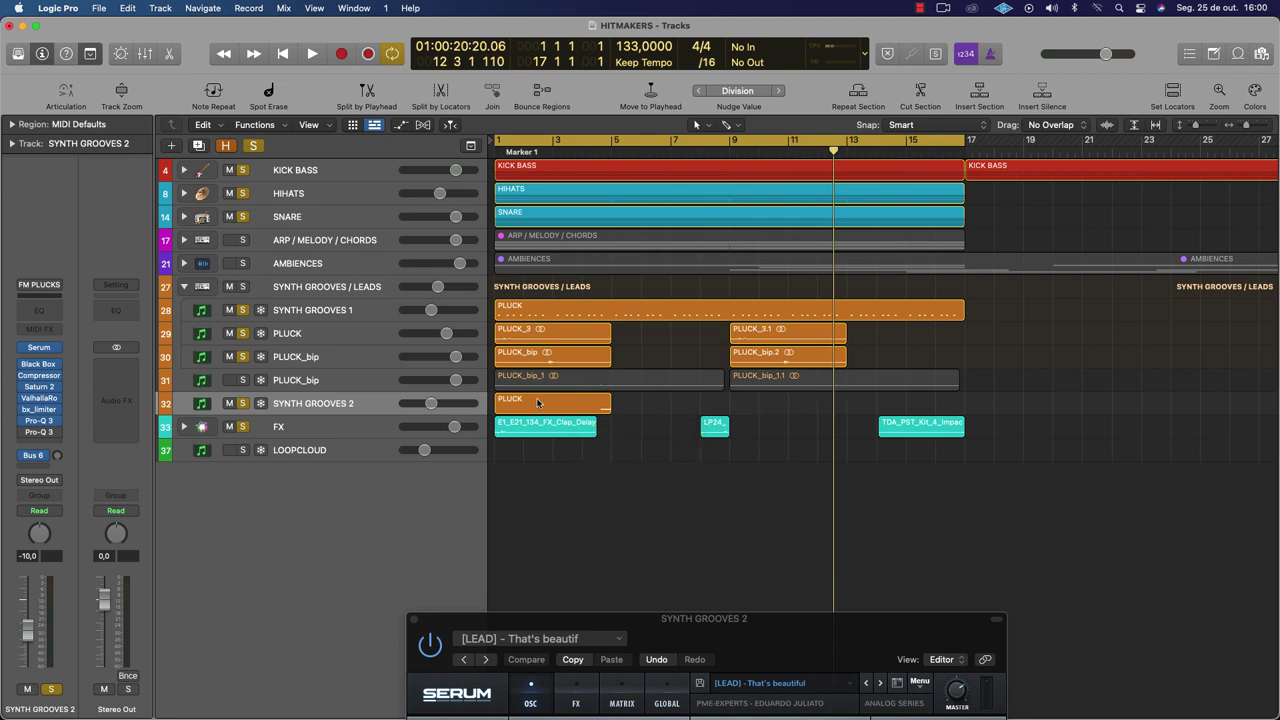
pyautogui.moveTo(538, 402); pyautogui.dragTo(658, 400)
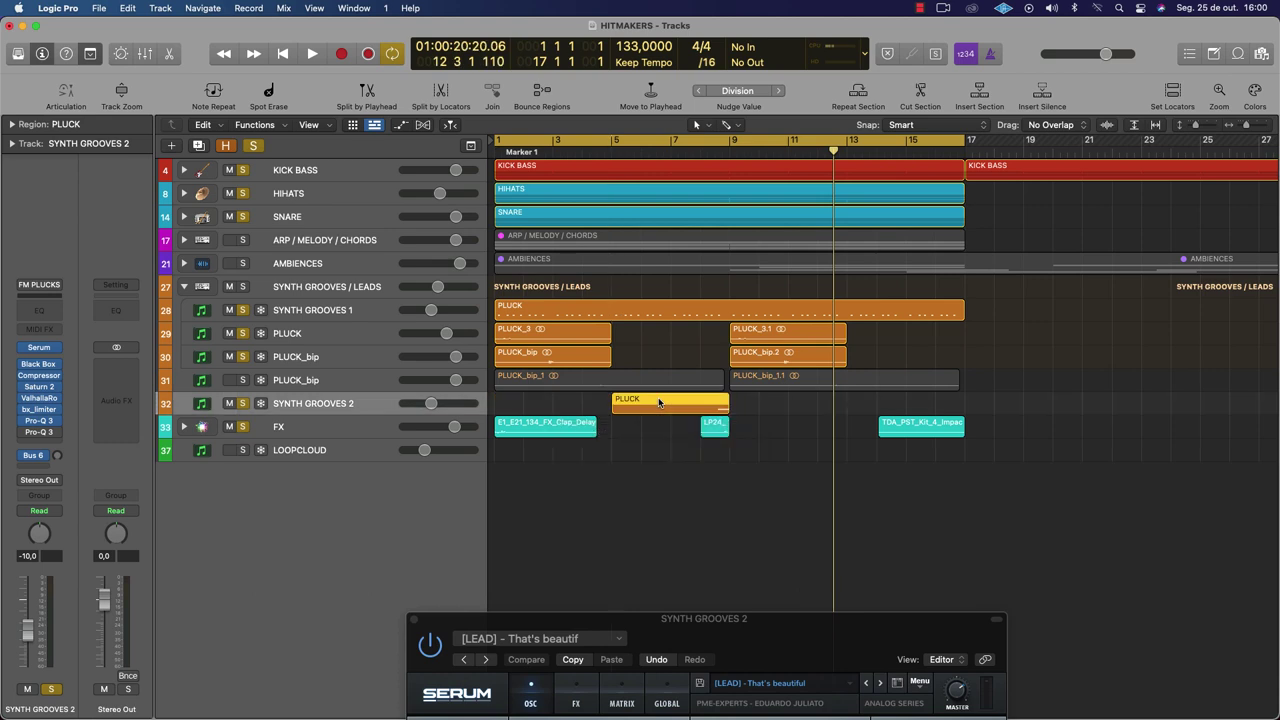
# Open the moved PLUCK region in the Piano Roll and move its long last note to G2 at bar 6, beat 4
pyautogui.doubleClick(658, 400)
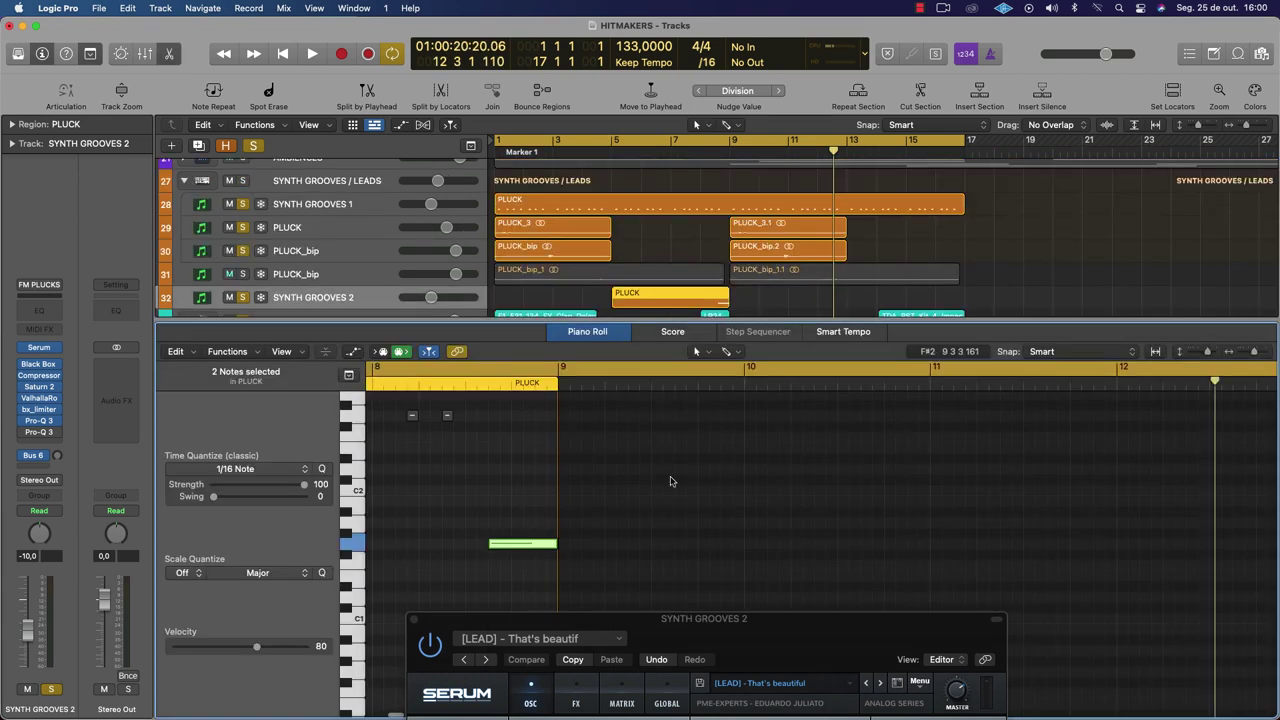
pyautogui.moveTo(730, 543); pyautogui.dragTo(405, 428)
pyautogui.hscroll(-3, 405, 428)
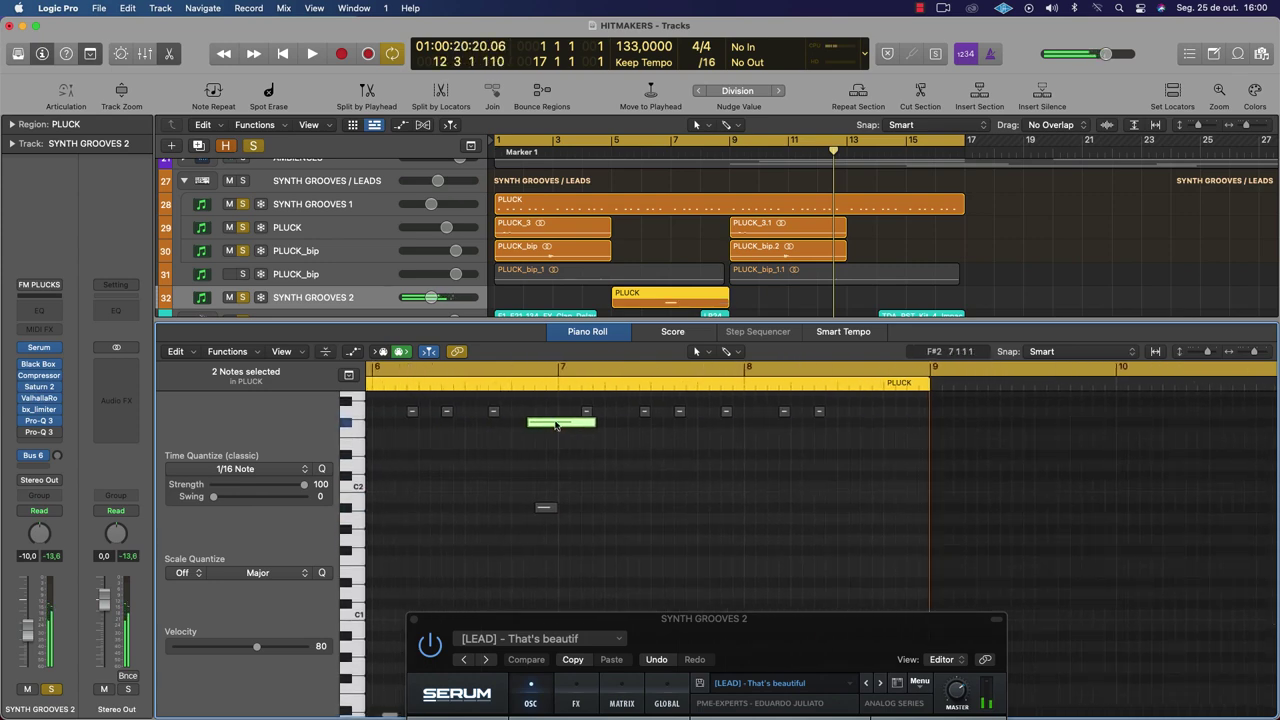
pyautogui.moveTo(598, 426); pyautogui.dragTo(560, 420)
# Shorten the long G2 note to one beat so that it ends at bar 7, then remove it from the pattern
pyautogui.click(556, 445)
pyautogui.keyDown('ctrl'); pyautogui.keyDown('alt'); pyautogui.click(555, 447); pyautogui.keyUp('alt'); pyautogui.keyUp('ctrl')
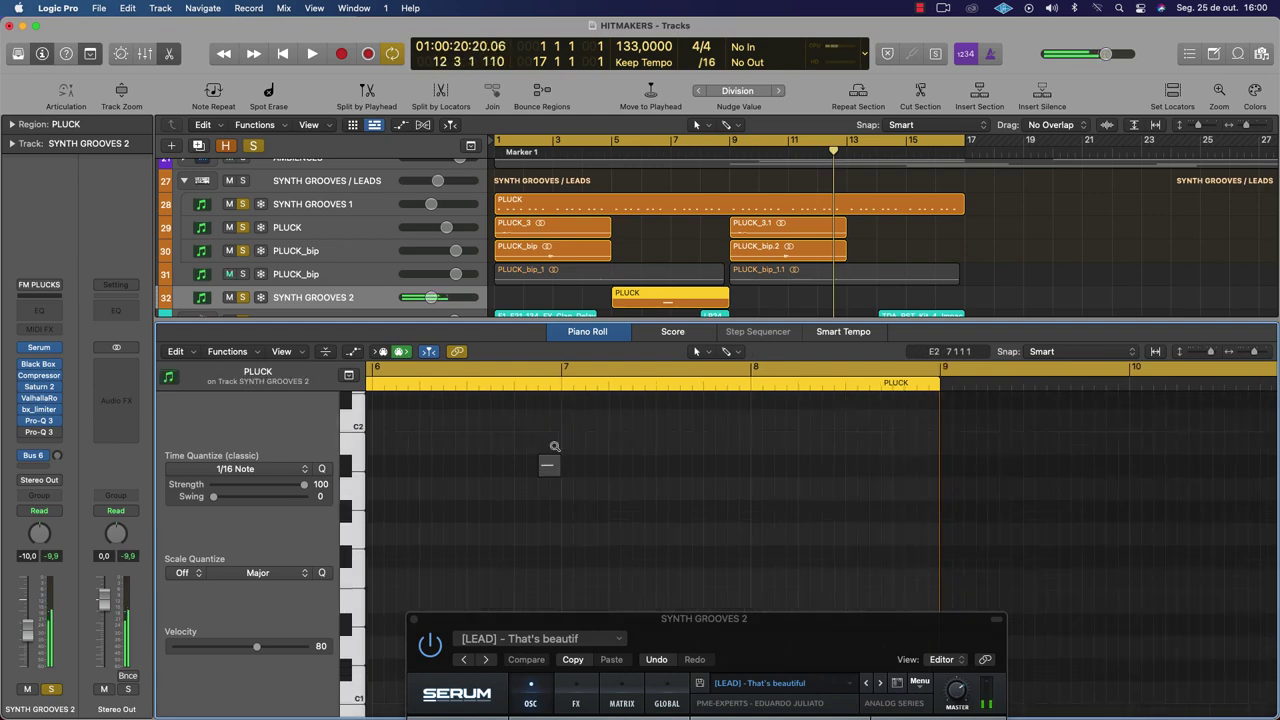
pyautogui.keyDown('ctrl'); pyautogui.keyDown('alt'); pyautogui.click(553, 446); pyautogui.keyUp('alt'); pyautogui.keyUp('ctrl')
pyautogui.keyDown('ctrl'); pyautogui.keyDown('alt'); pyautogui.click(551, 449); pyautogui.keyUp('alt'); pyautogui.keyUp('ctrl')
pyautogui.keyDown('ctrl'); pyautogui.keyDown('alt'); pyautogui.click(659, 522); pyautogui.keyUp('alt'); pyautogui.keyUp('ctrl')
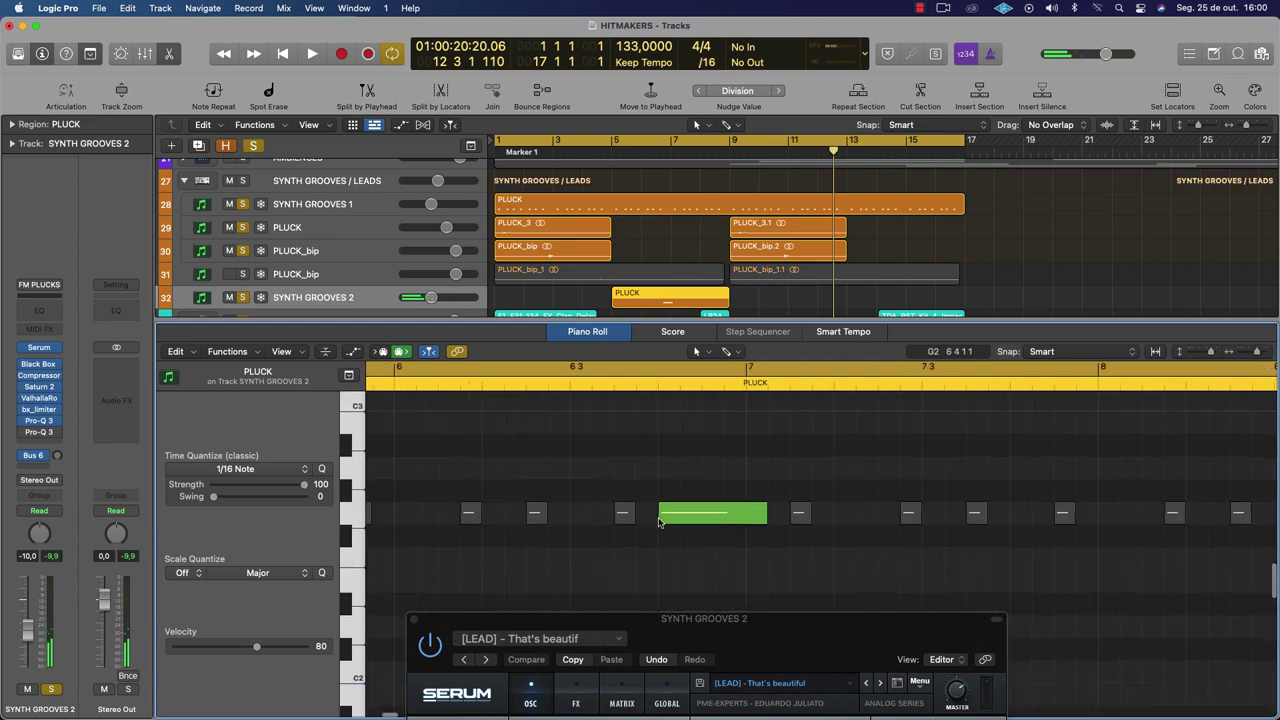
pyautogui.moveTo(765, 516)
pyautogui.mouseDown()
pyautogui.moveTo(729, 516)
pyautogui.moveTo(746, 516)
pyautogui.mouseUp()
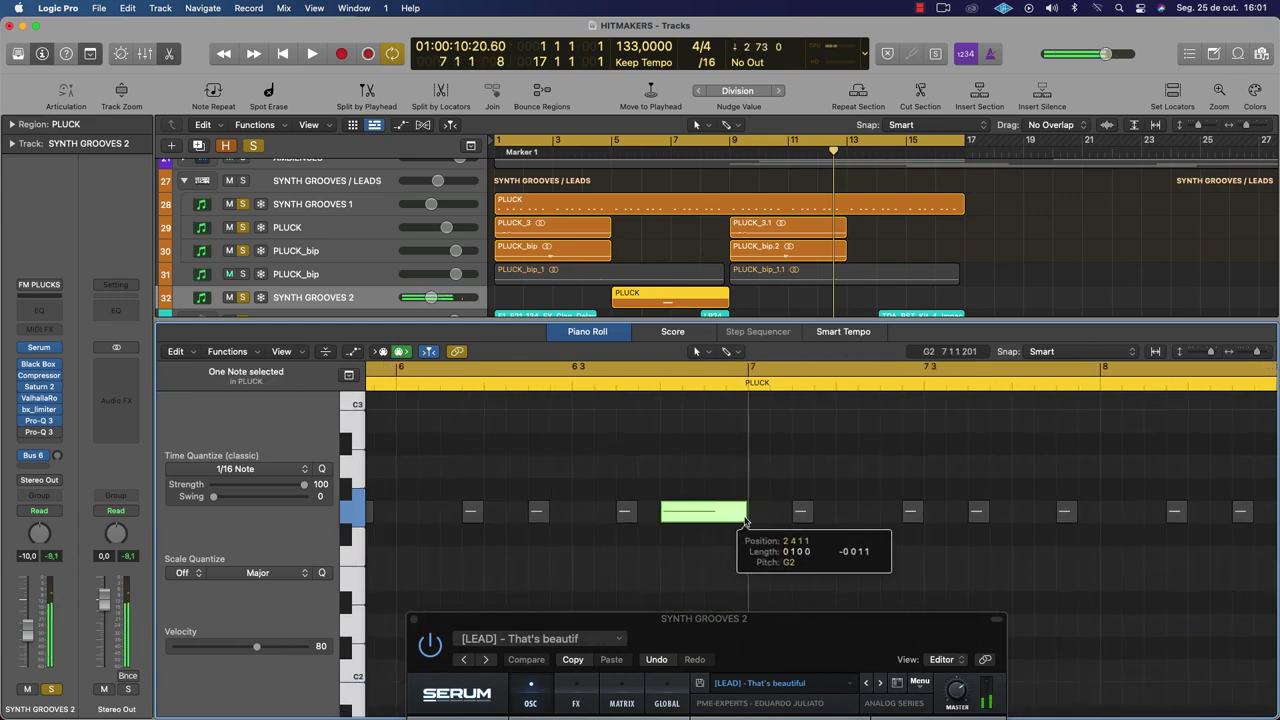
pyautogui.press('super+z')
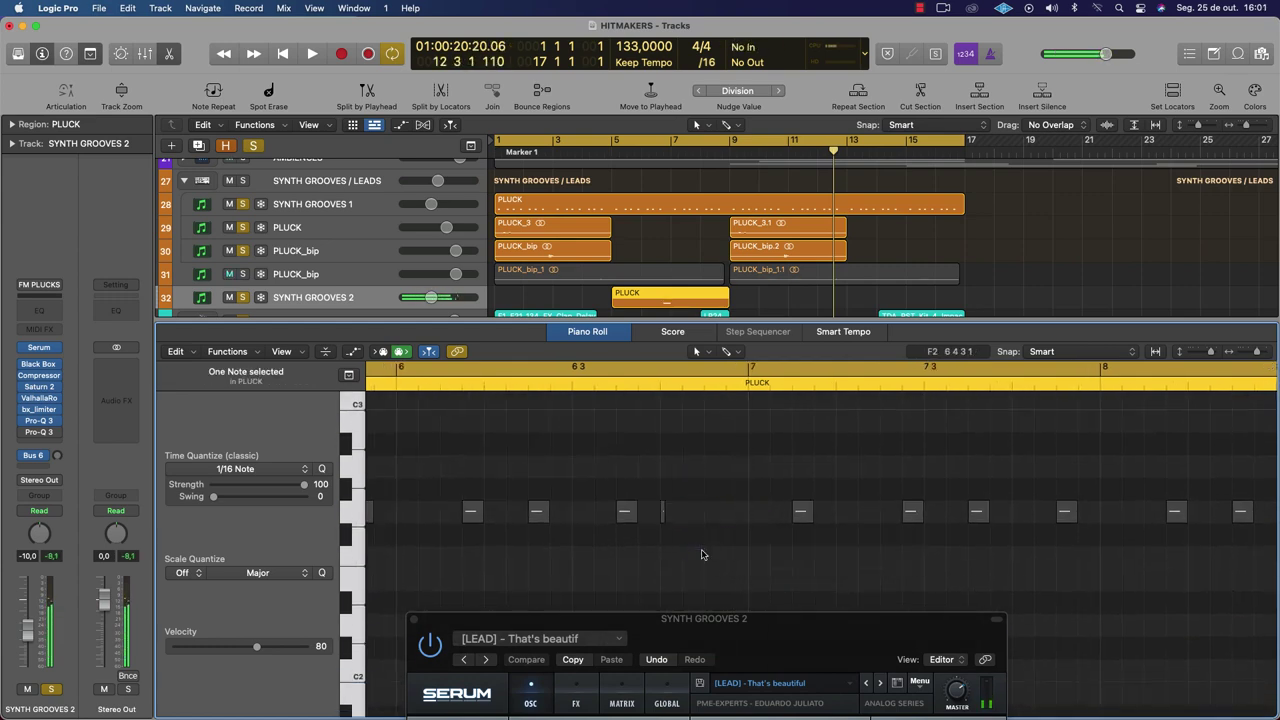
# Close the Serum window and the Piano Roll, and set the cycle range from bar 1 to bar 9
pyautogui.click(415, 621)
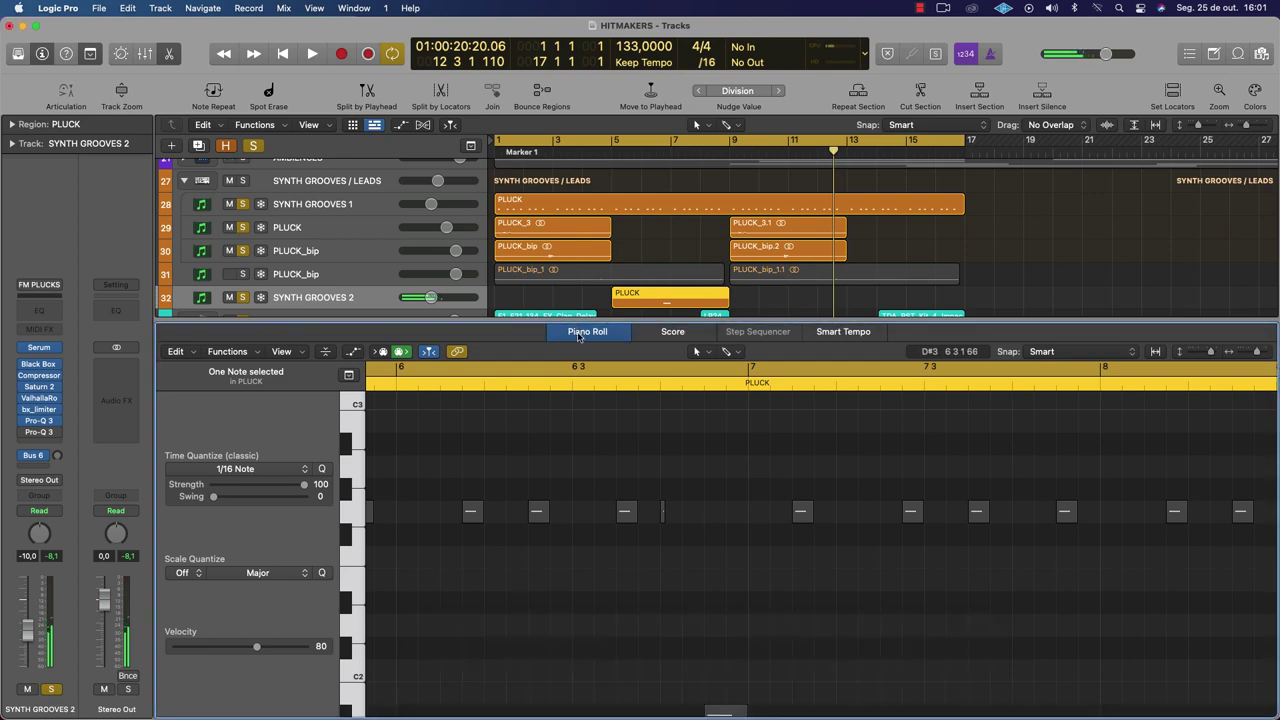
pyautogui.click(578, 334)
pyautogui.moveTo(508, 139); pyautogui.dragTo(729, 139)
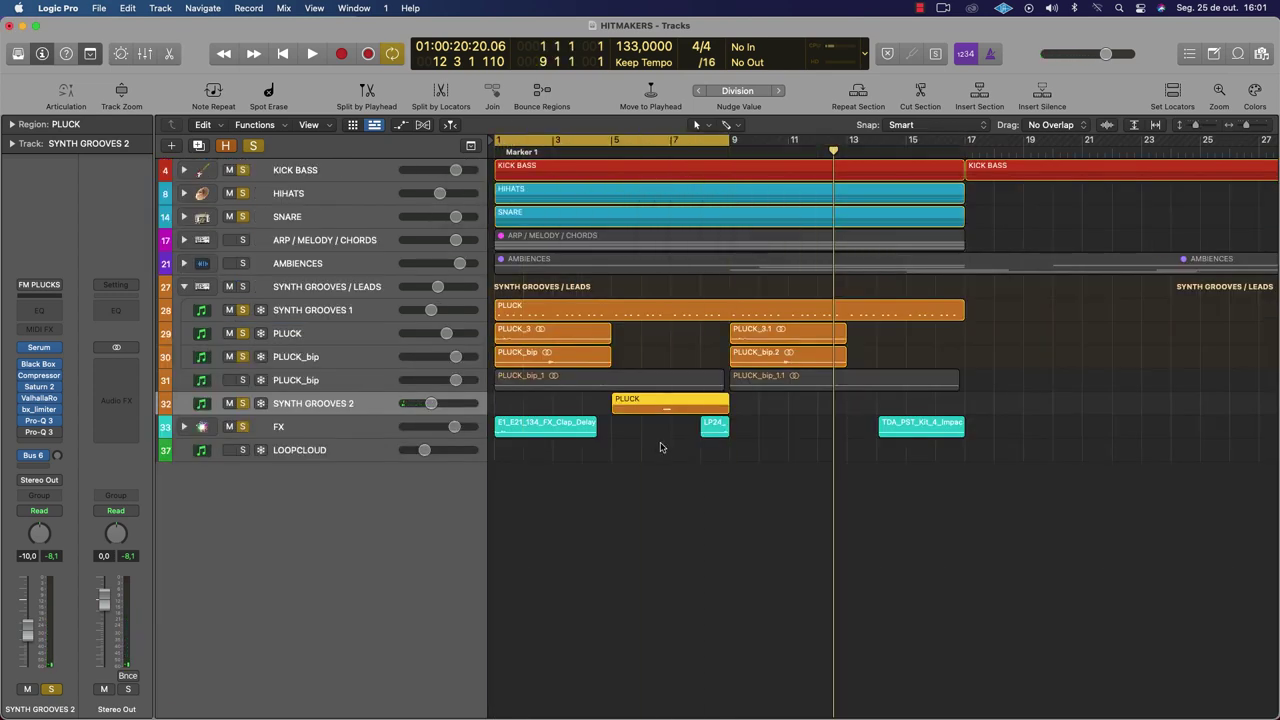
# Reopen Serum on SYNTH GROOVES 2 and load the [PAD] - Darkness preset
pyautogui.click(40, 350)
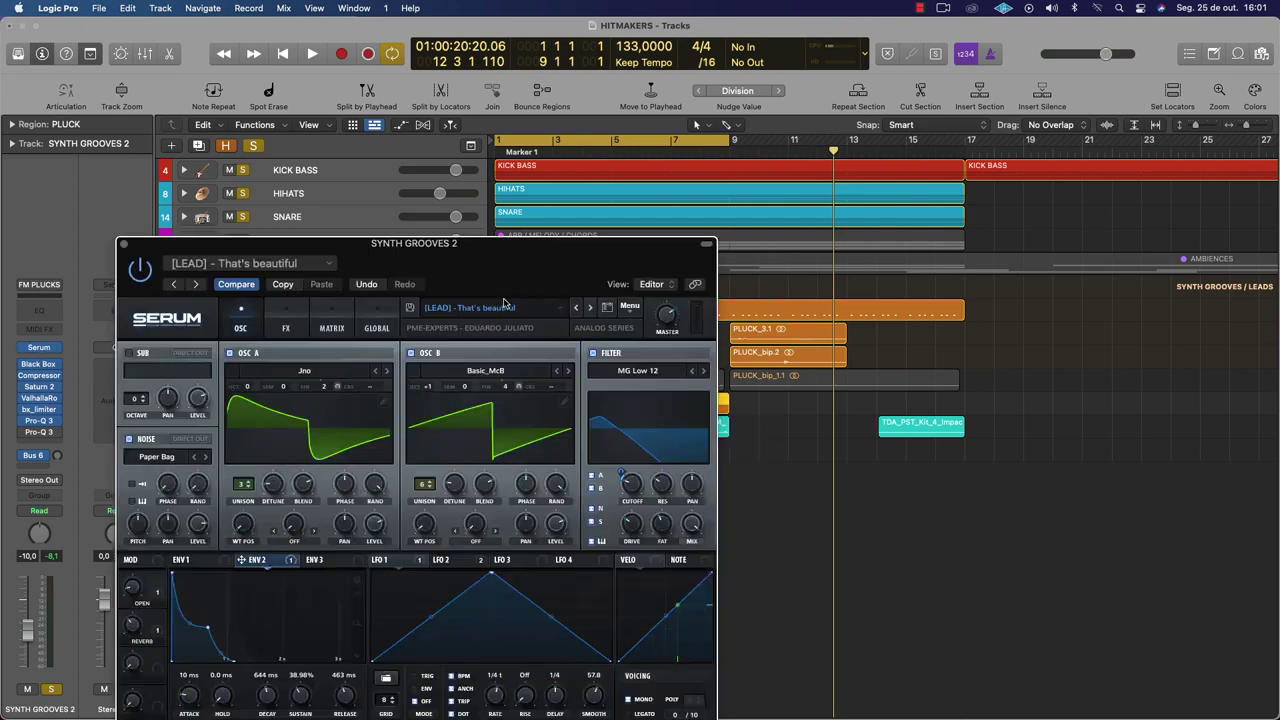
pyautogui.click(572, 282)
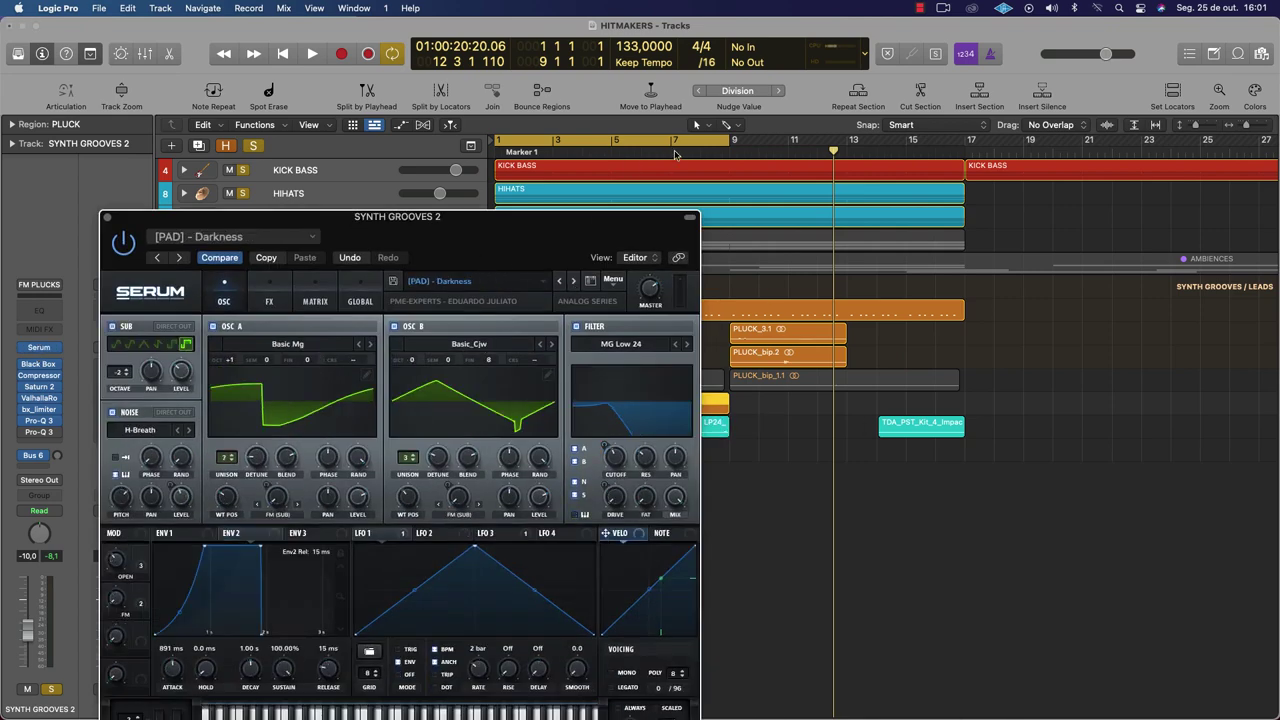
# Play the cycle to audition [PAD] - Darkness and raise the SYNTH GROOVES 2 track volume to -2,5 dB
pyautogui.click(687, 148)
pyautogui.press('space')
pyautogui.moveTo(586, 236); pyautogui.dragTo(789, 529)
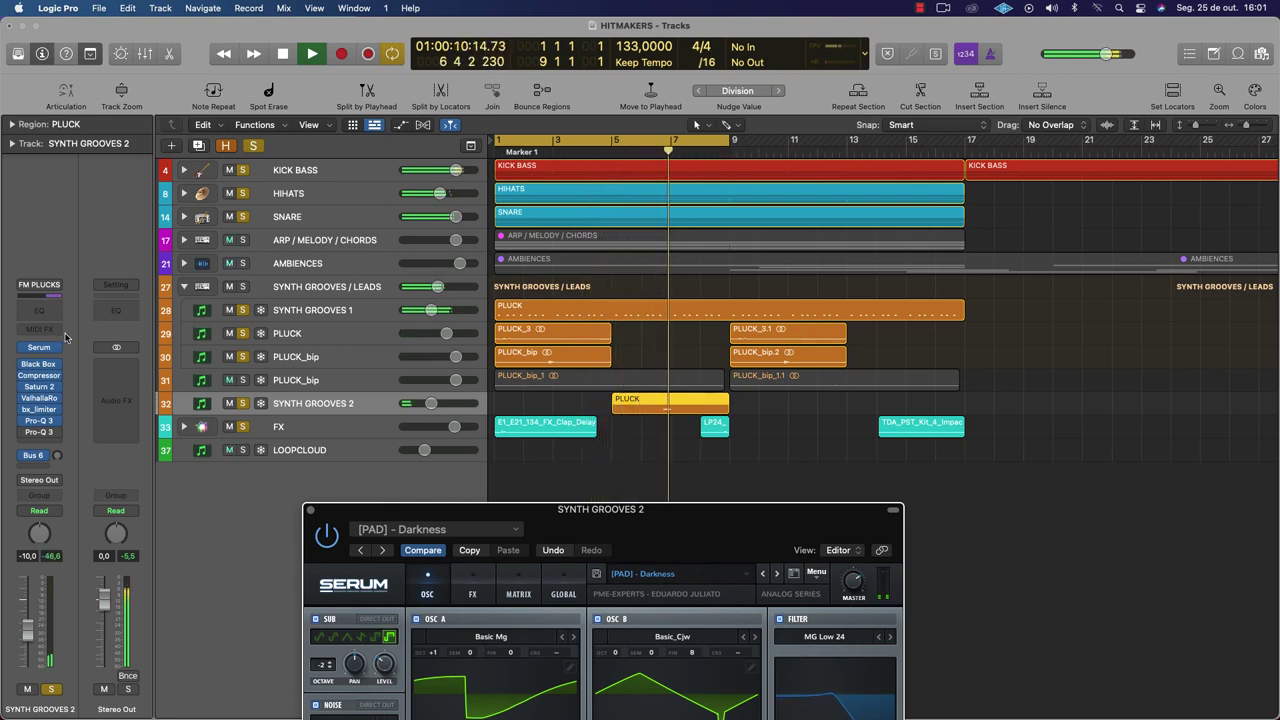
pyautogui.moveTo(430, 403); pyautogui.dragTo(447, 403)
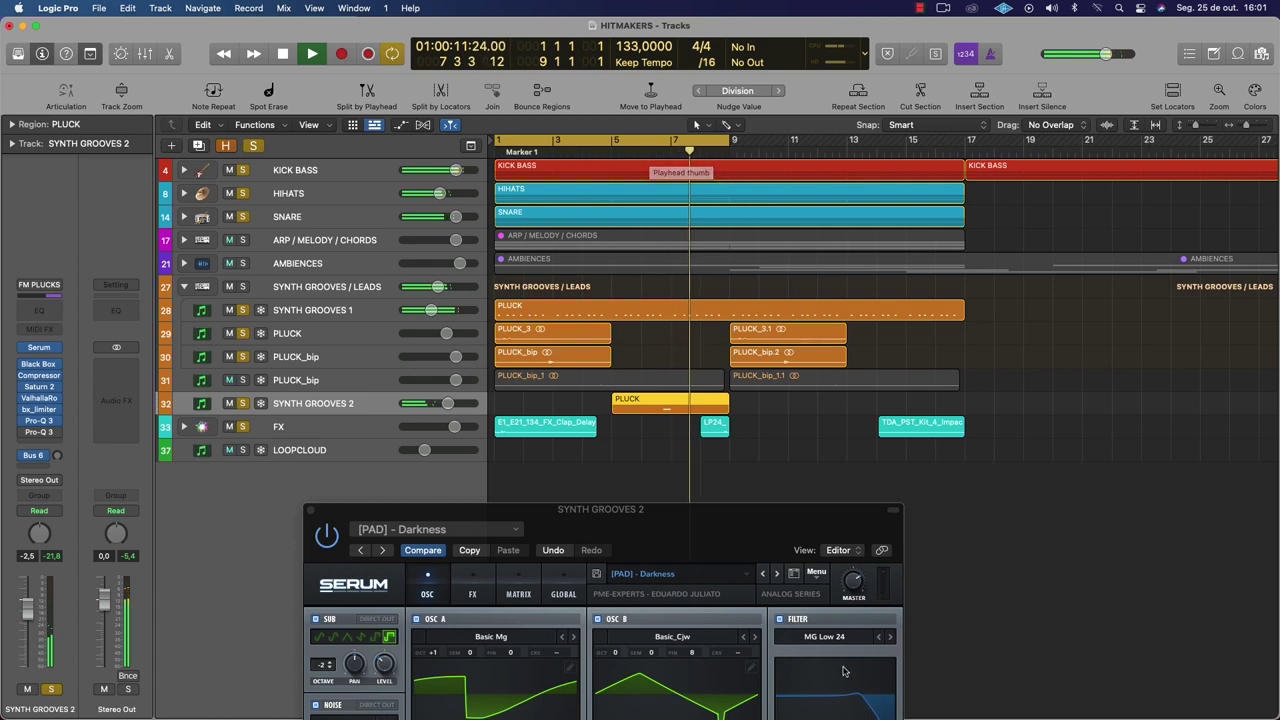
# Load the [PAD] - Fat Bed preset in Serum and set the cycle range from bar 6 to bar 9
pyautogui.click(779, 590)
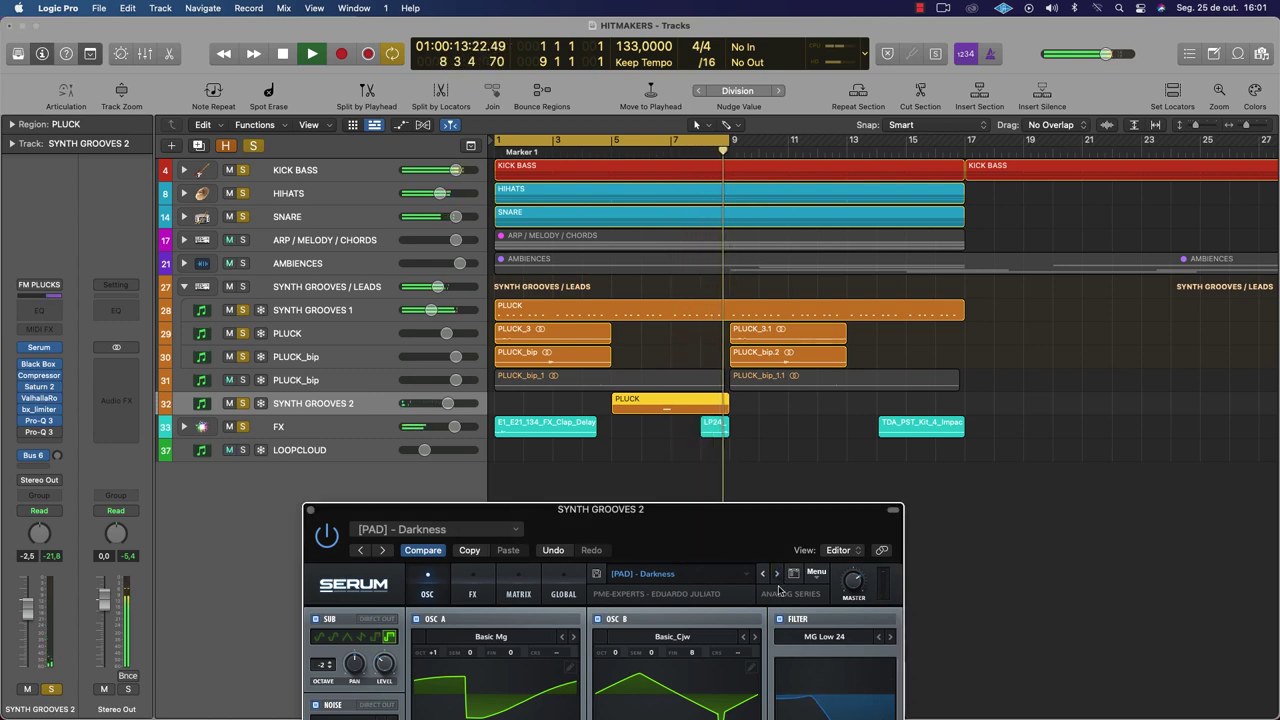
pyautogui.click(776, 573)
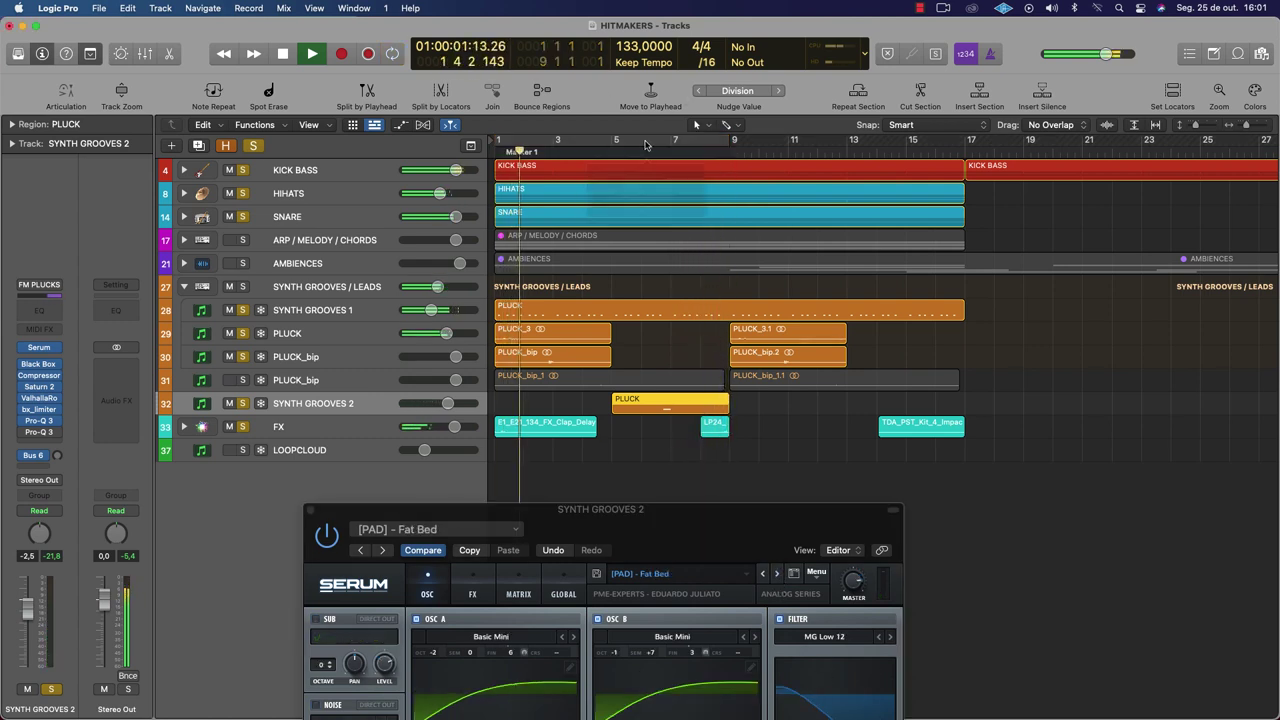
pyautogui.moveTo(646, 147); pyautogui.dragTo(728, 141)
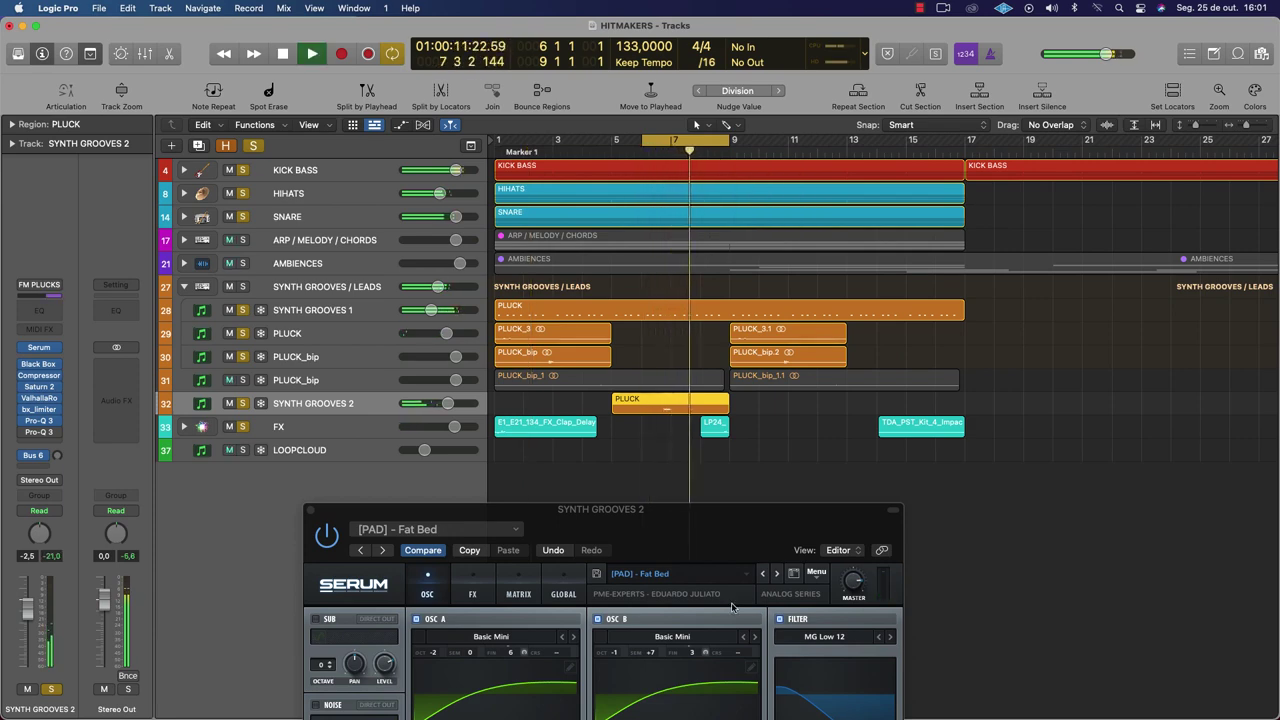
# Try the filter cutoff and OPEN macro on Fat Bed, and audition the [PERC] - Dimensional Crash preset in its place
pyautogui.moveTo(770, 540); pyautogui.dragTo(711, 345)
pyautogui.press('space')
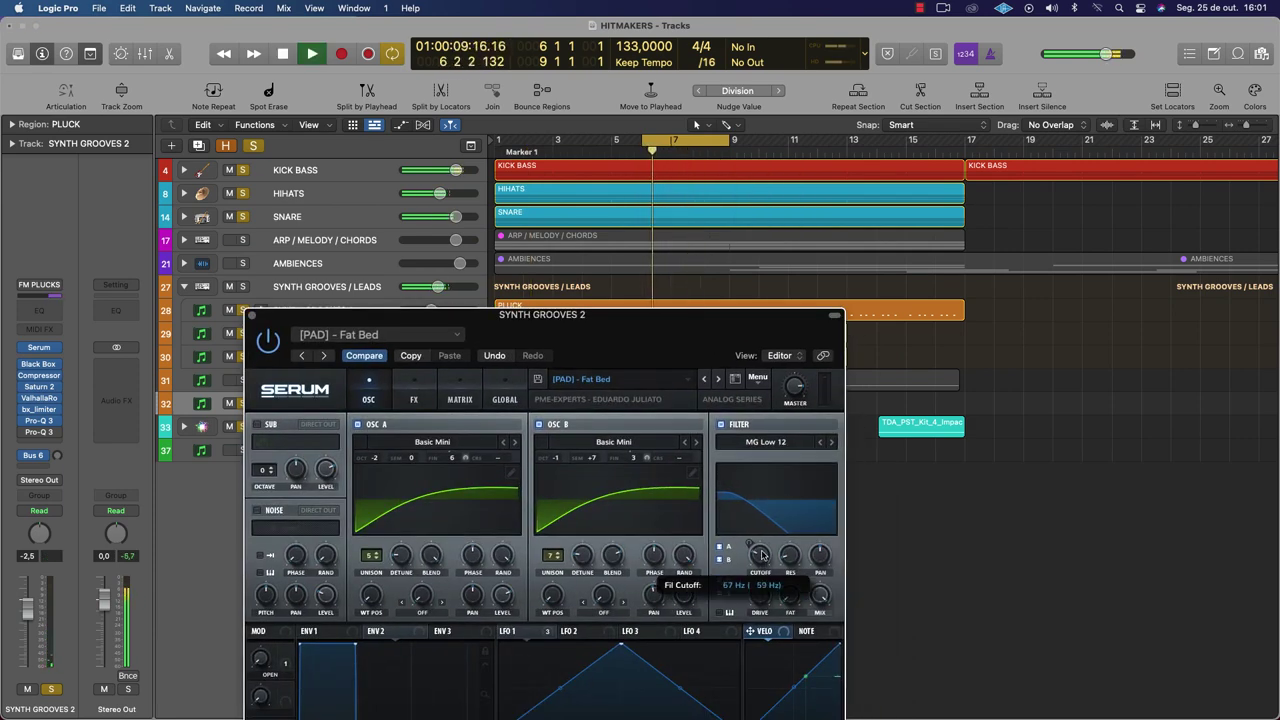
pyautogui.press('space')
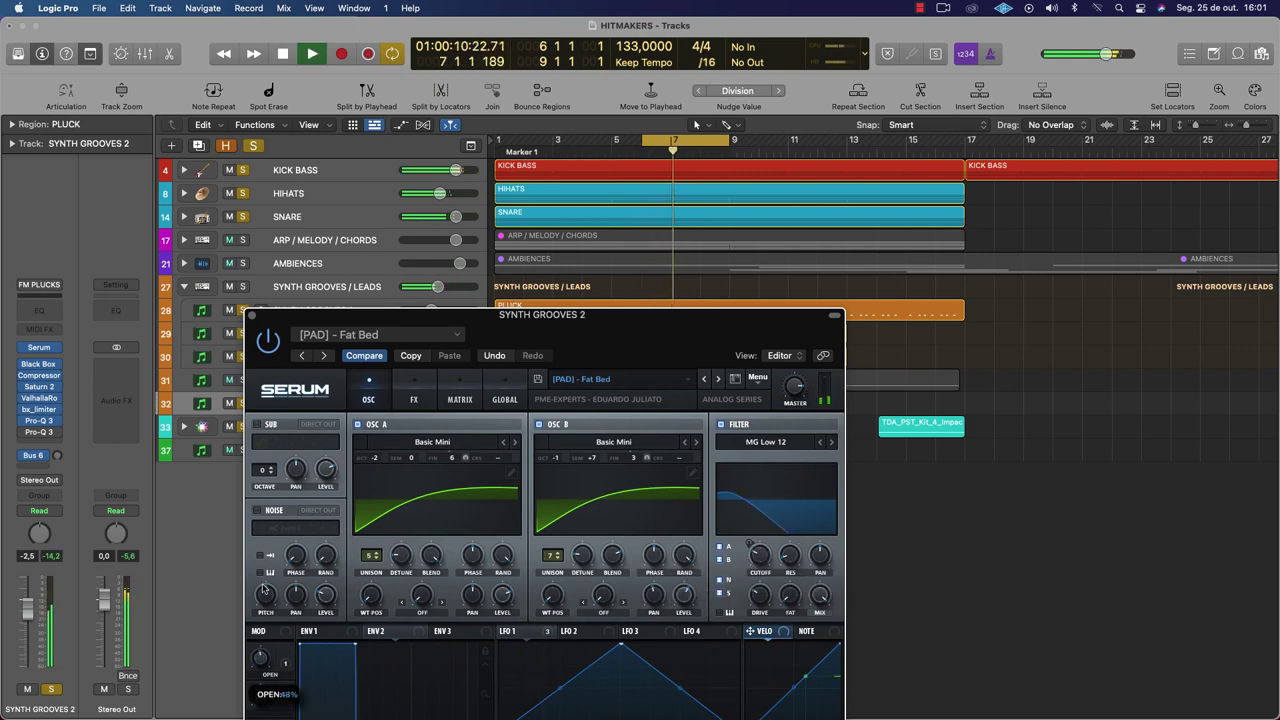
pyautogui.click(717, 380)
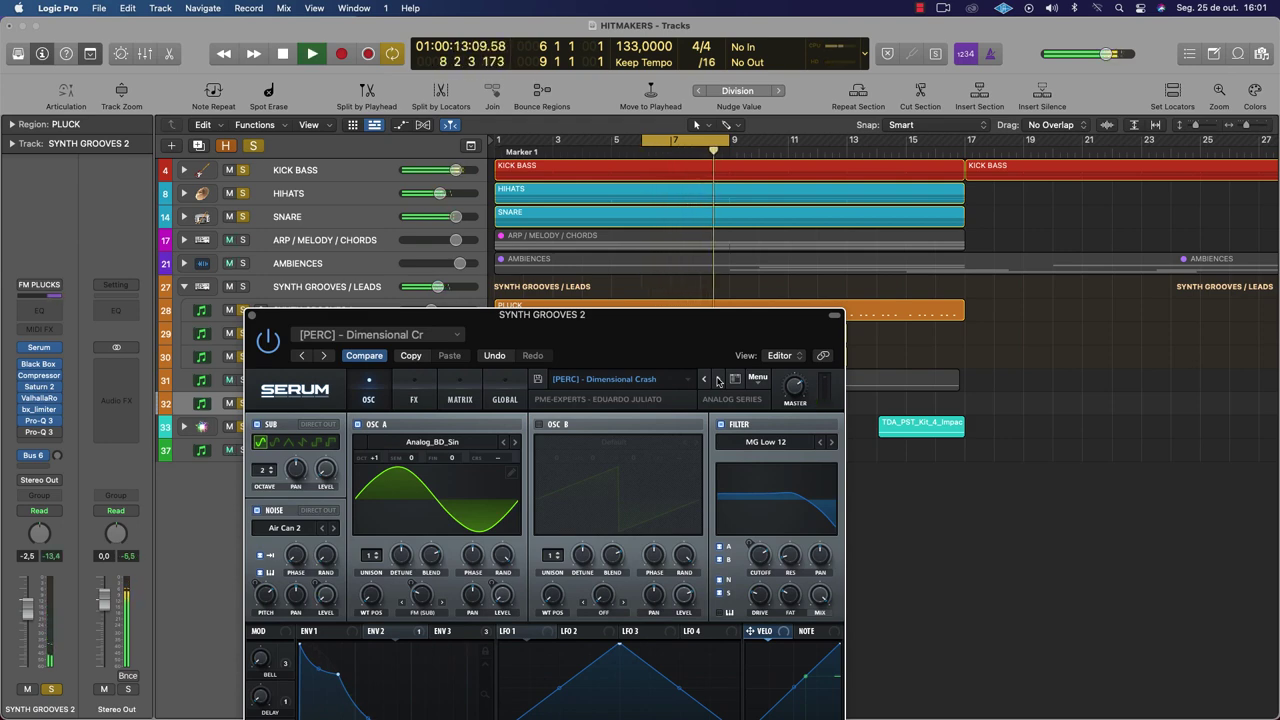
pyautogui.moveTo(707, 342); pyautogui.dragTo(767, 505)
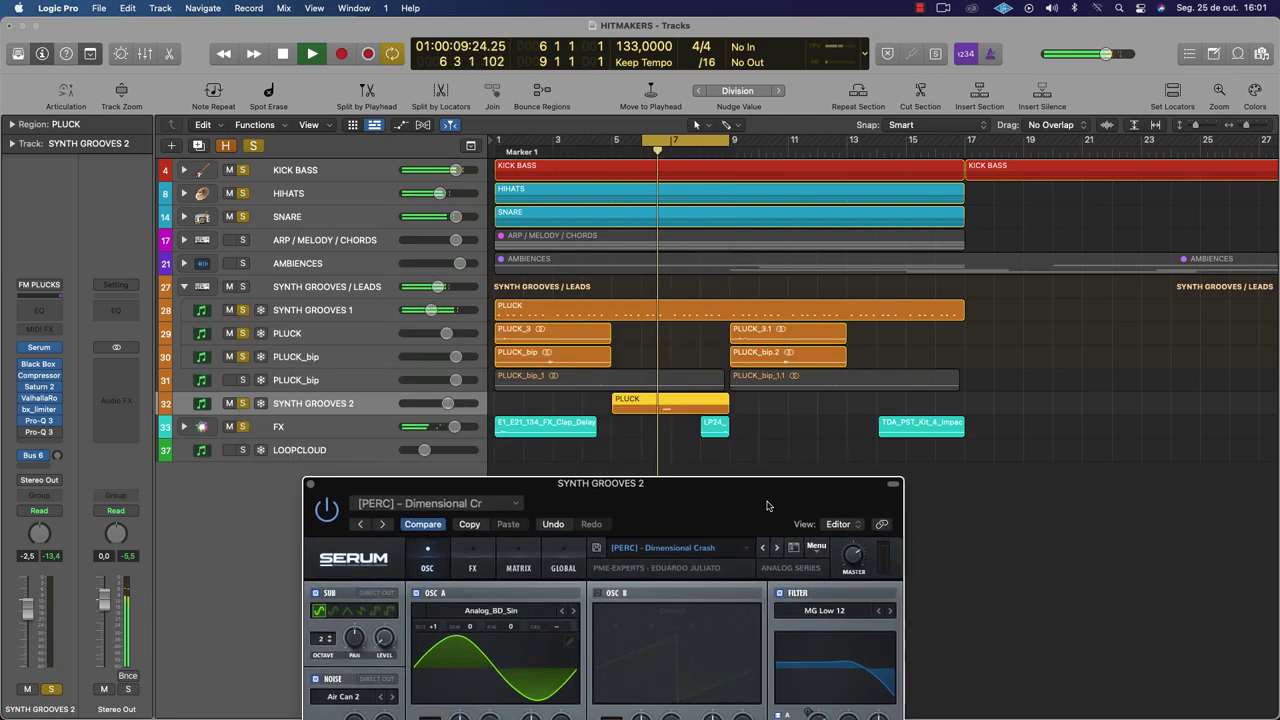
pyautogui.press('space')
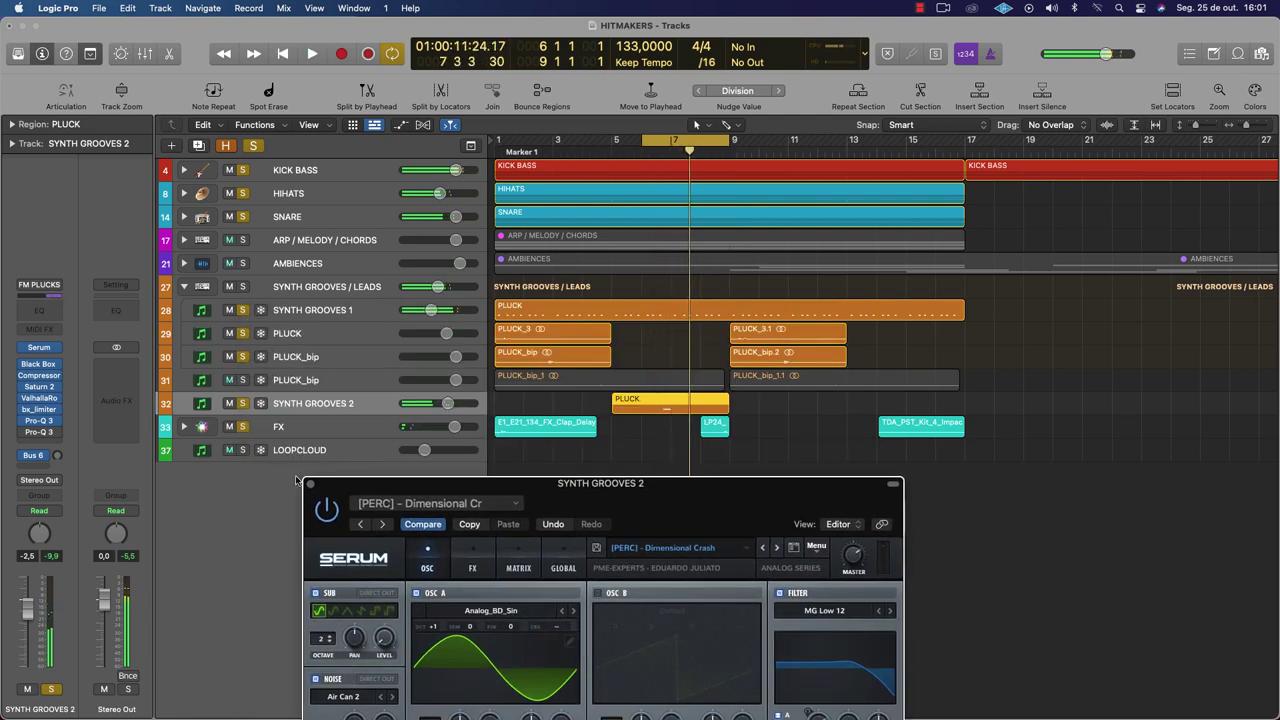
# Close Serum and bounce the SYNTH GROOVES 2 PLUCK region in place to a new track as PLUCK_bip, leaving the source
pyautogui.click(311, 485)
pyautogui.click(640, 401)
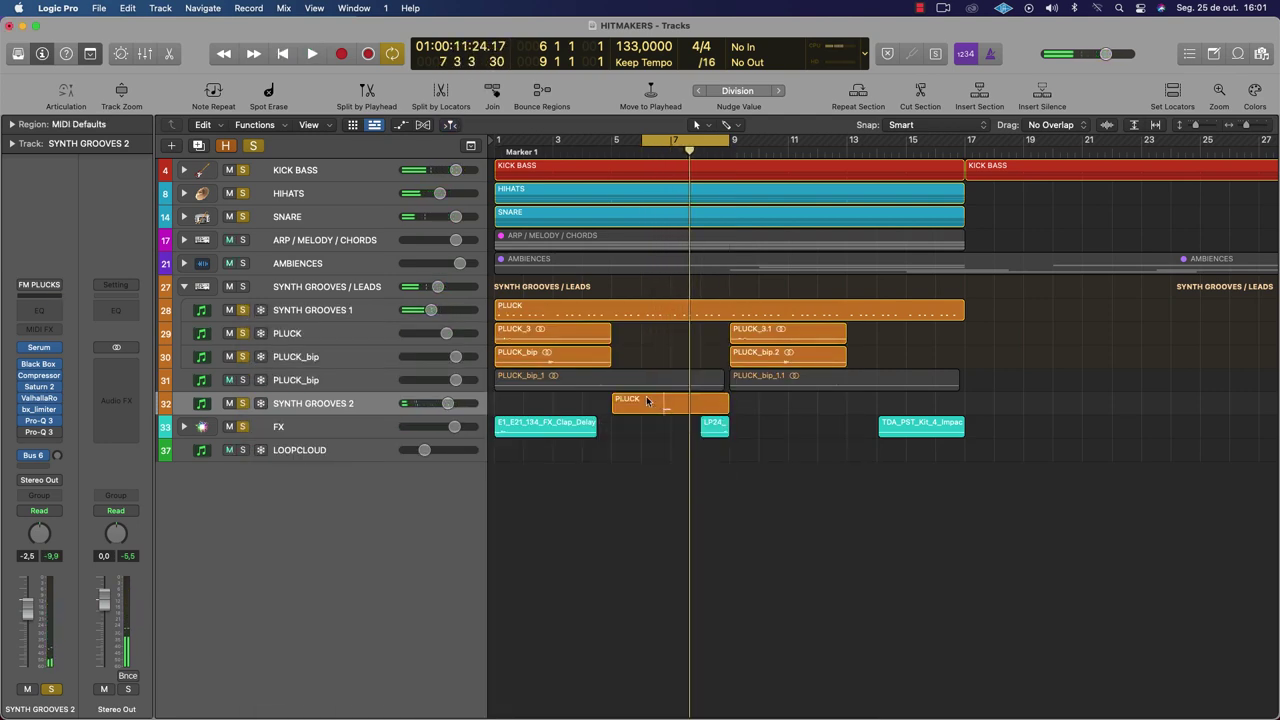
pyautogui.rightClick(640, 401)
pyautogui.click(705, 407)
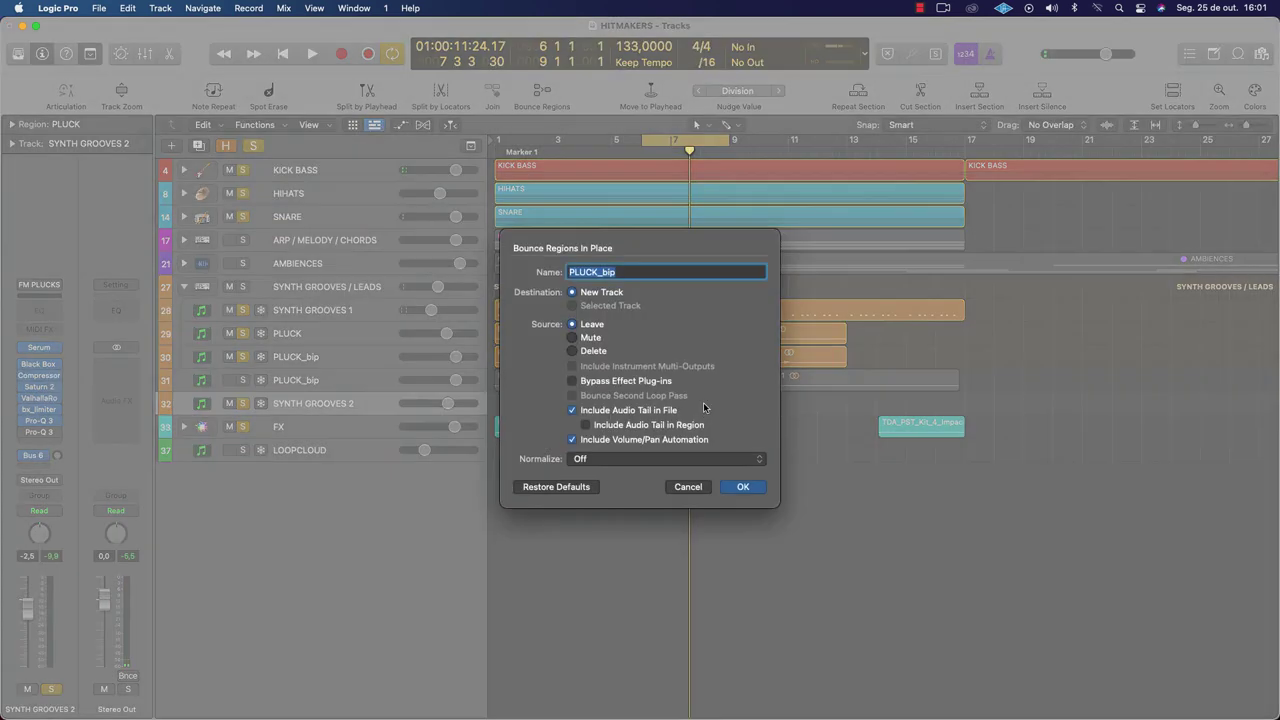
pyautogui.press('Return')
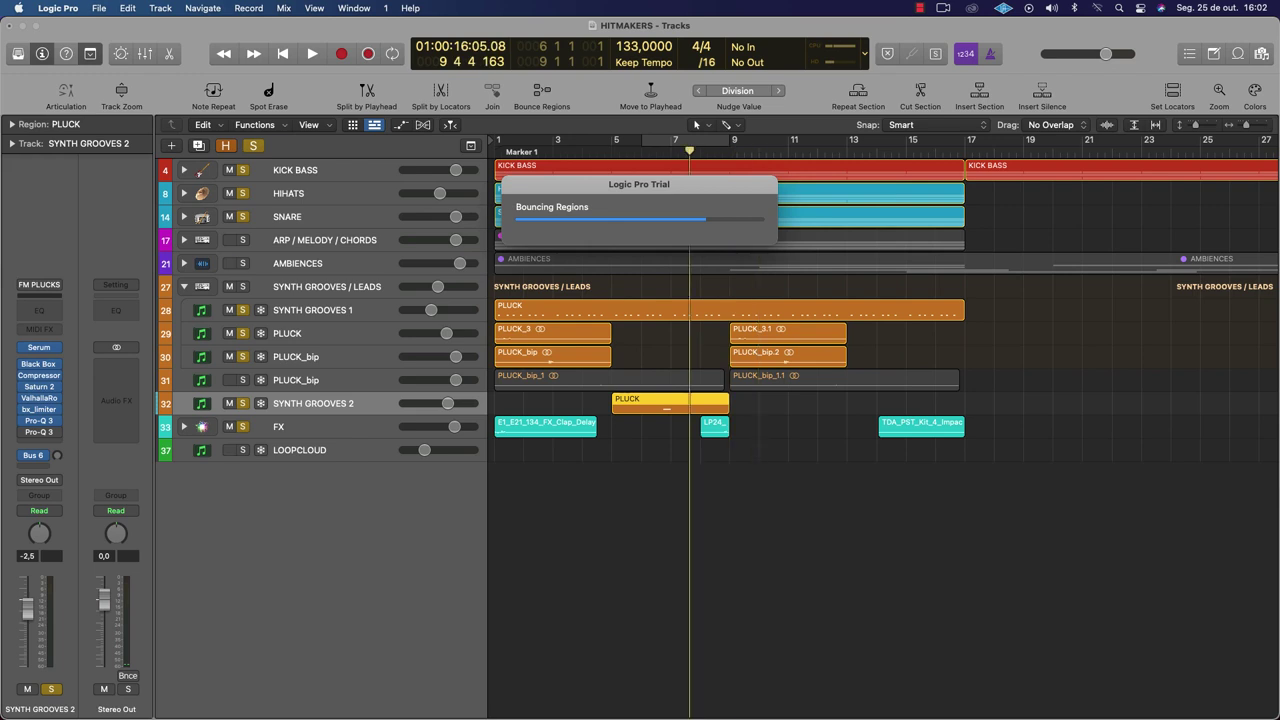
# Place the newly bounced PLUCK_bip track above SYNTH GROOVES 2 and solo it together with the PLUCK_bip track directly above it
pyautogui.moveTo(313, 434); pyautogui.dragTo(310, 395)
pyautogui.moveTo(648, 400)
pyautogui.mouseDown()
pyautogui.moveTo(884, 400)
pyautogui.moveTo(640, 402)
pyautogui.moveTo(653, 405)
pyautogui.mouseUp()
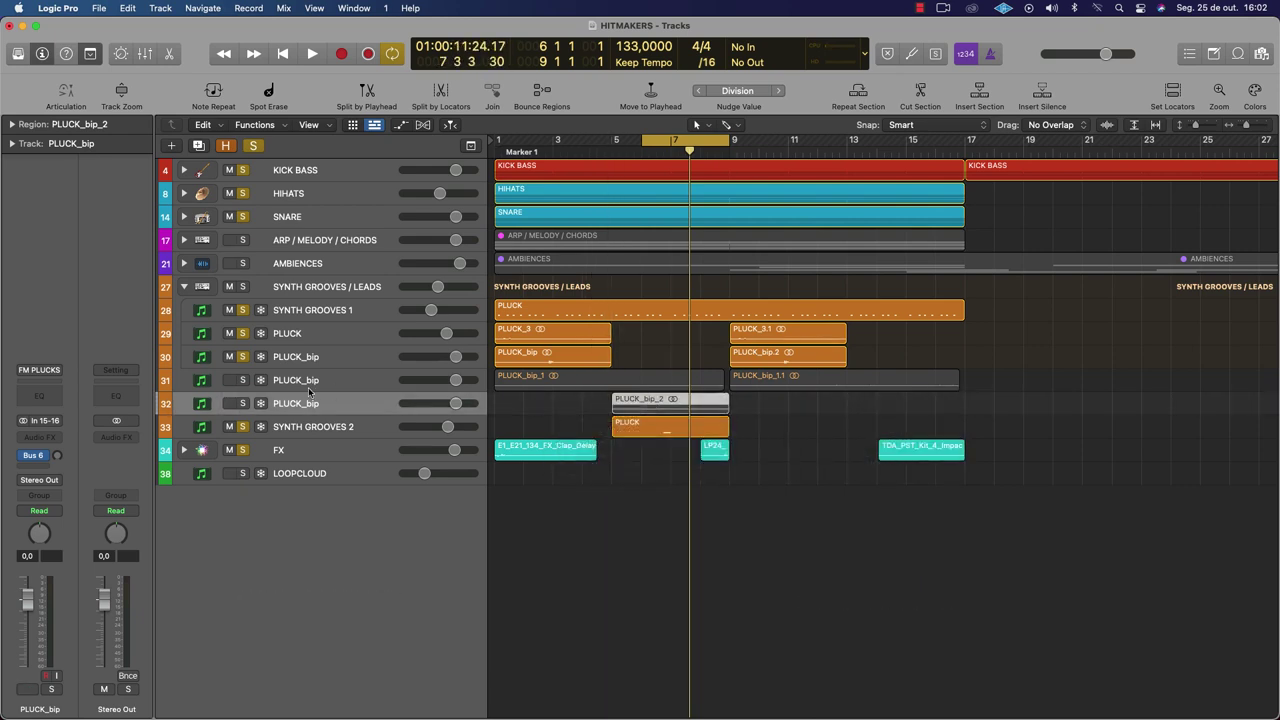
pyautogui.moveTo(241, 403); pyautogui.dragTo(241, 380)
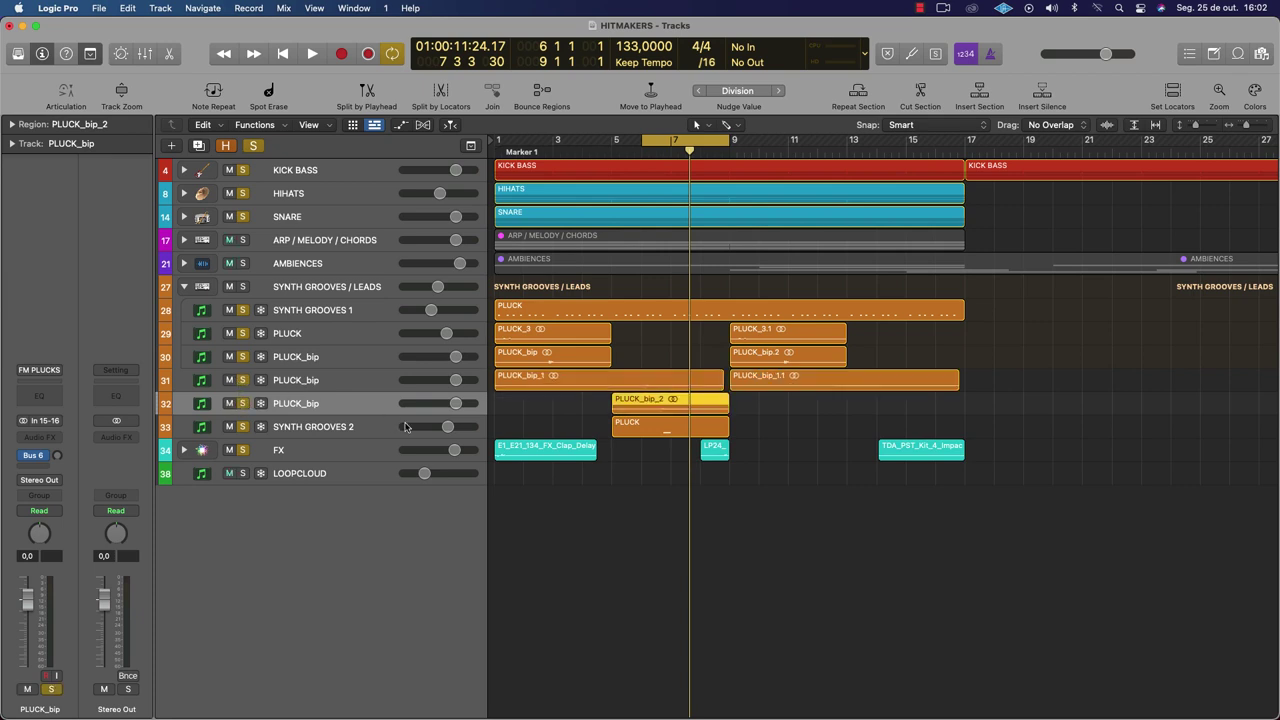
# Move the SYNTH GROOVES 2 PLUCK region to bar 13 and set the cycle range from bar 13 to bar 17
pyautogui.press('space')
pyautogui.moveTo(675, 425); pyautogui.dragTo(911, 425)
pyautogui.moveTo(848, 146); pyautogui.dragTo(965, 146)
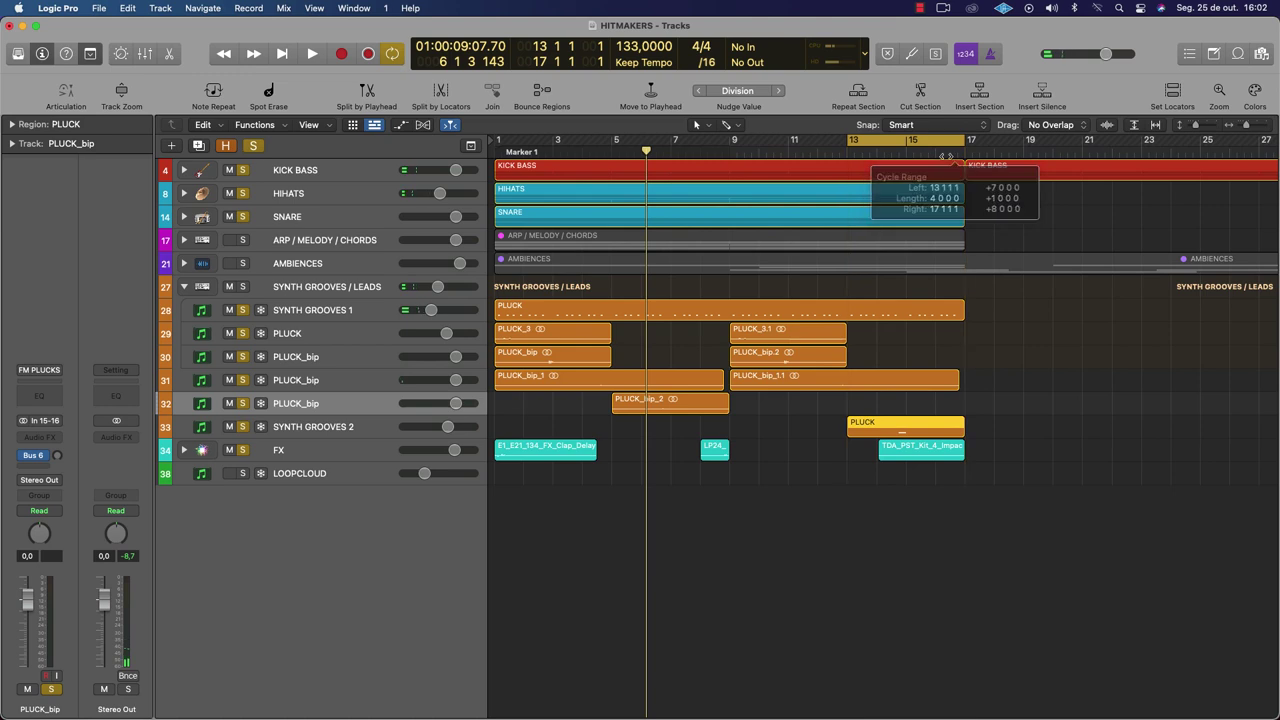
# Reopen Serum on SYNTH GROOVES 2 and audition the [PLUCK] - Kalea preset in the loop
pyautogui.click(210, 427)
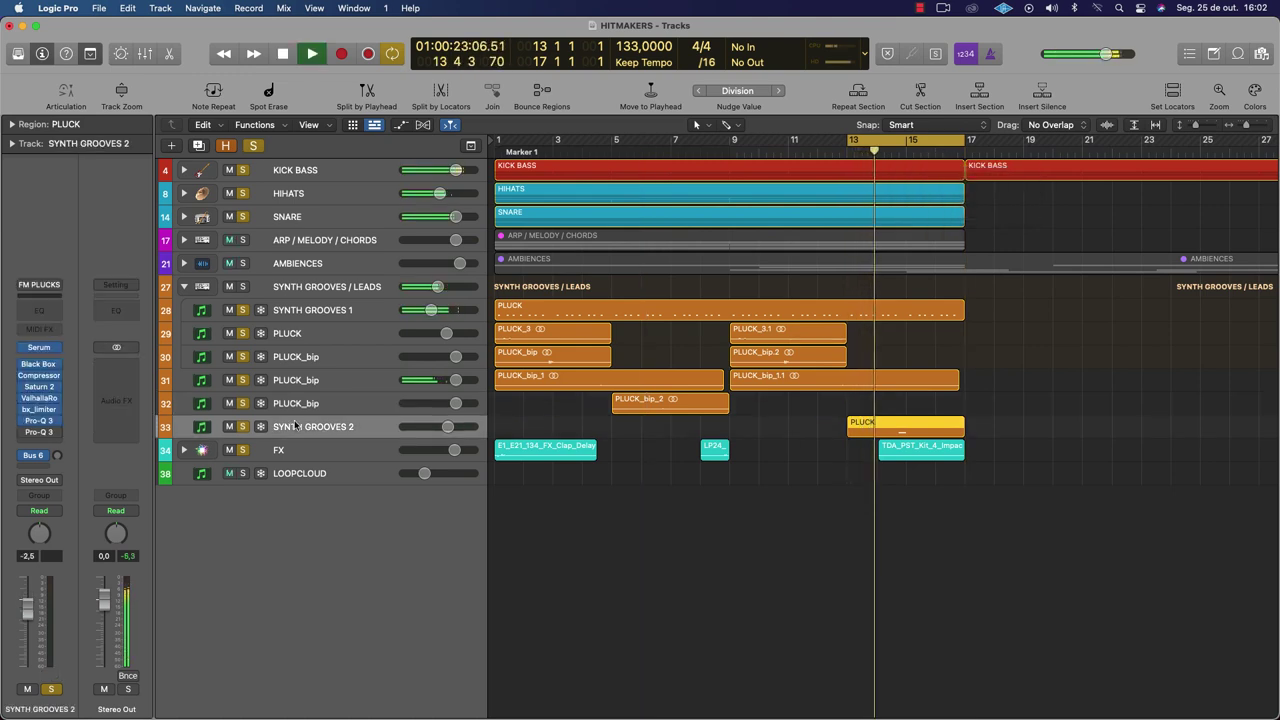
pyautogui.click(40, 348)
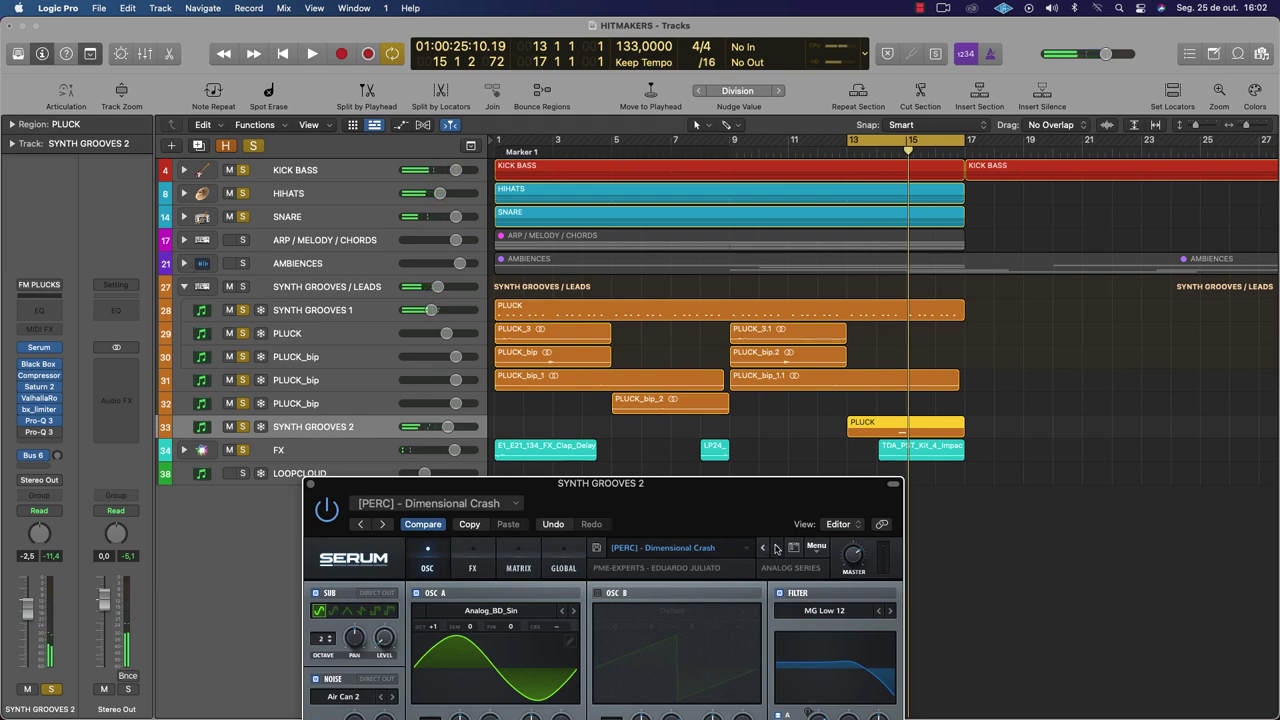
pyautogui.click(776, 548)
pyautogui.press('space')
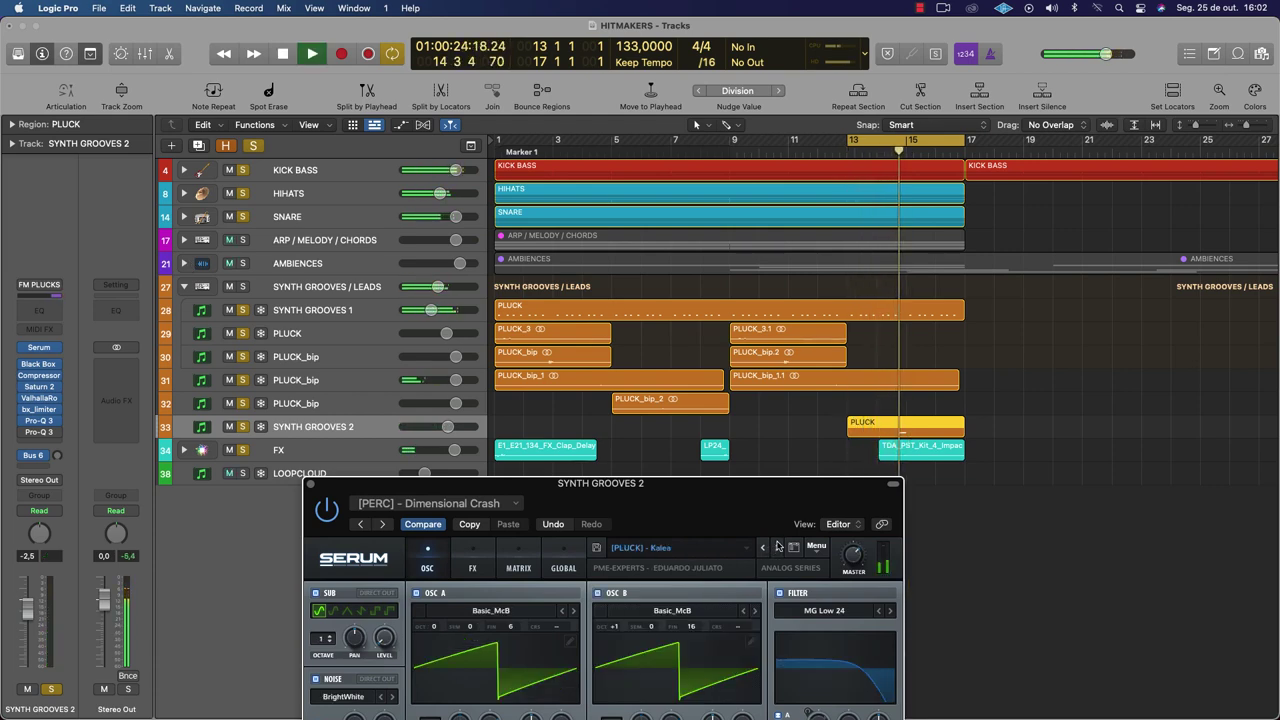
# Shorten the cycle to bars 14 to 15 and step through the Serum presets to [PLUCK] - Reversed
pyautogui.click(880, 143)
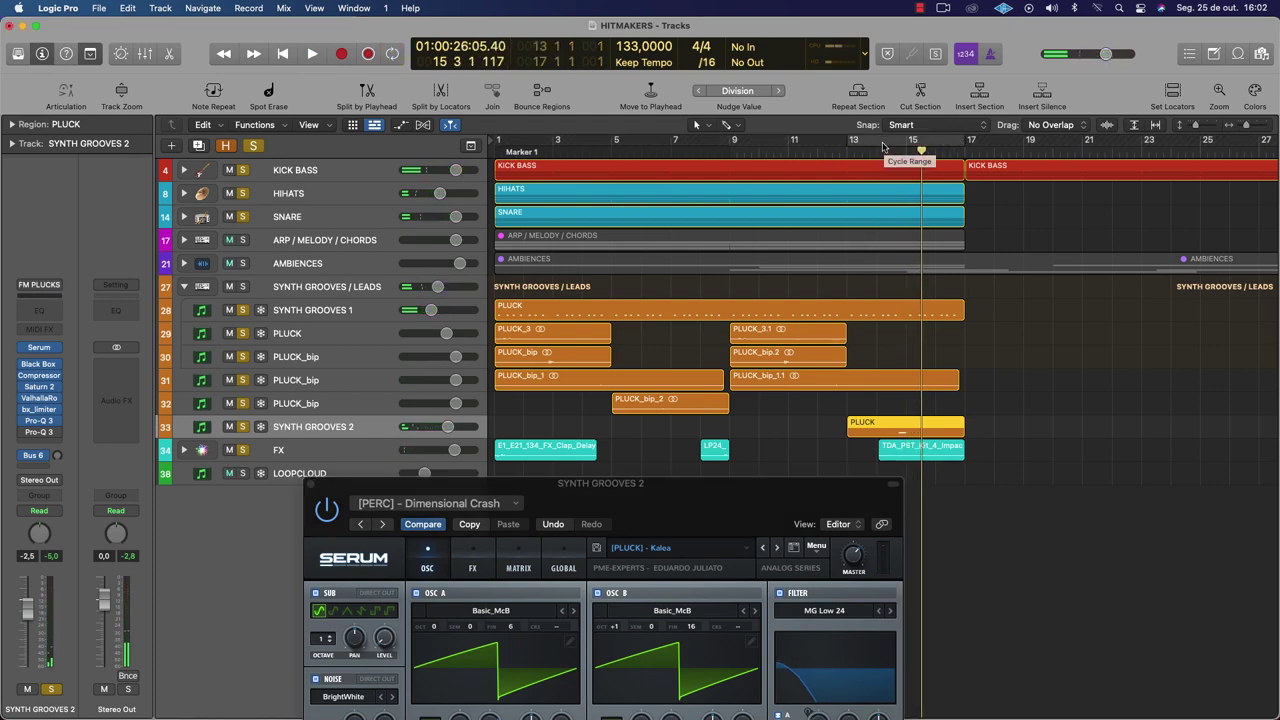
pyautogui.moveTo(883, 147); pyautogui.dragTo(906, 147)
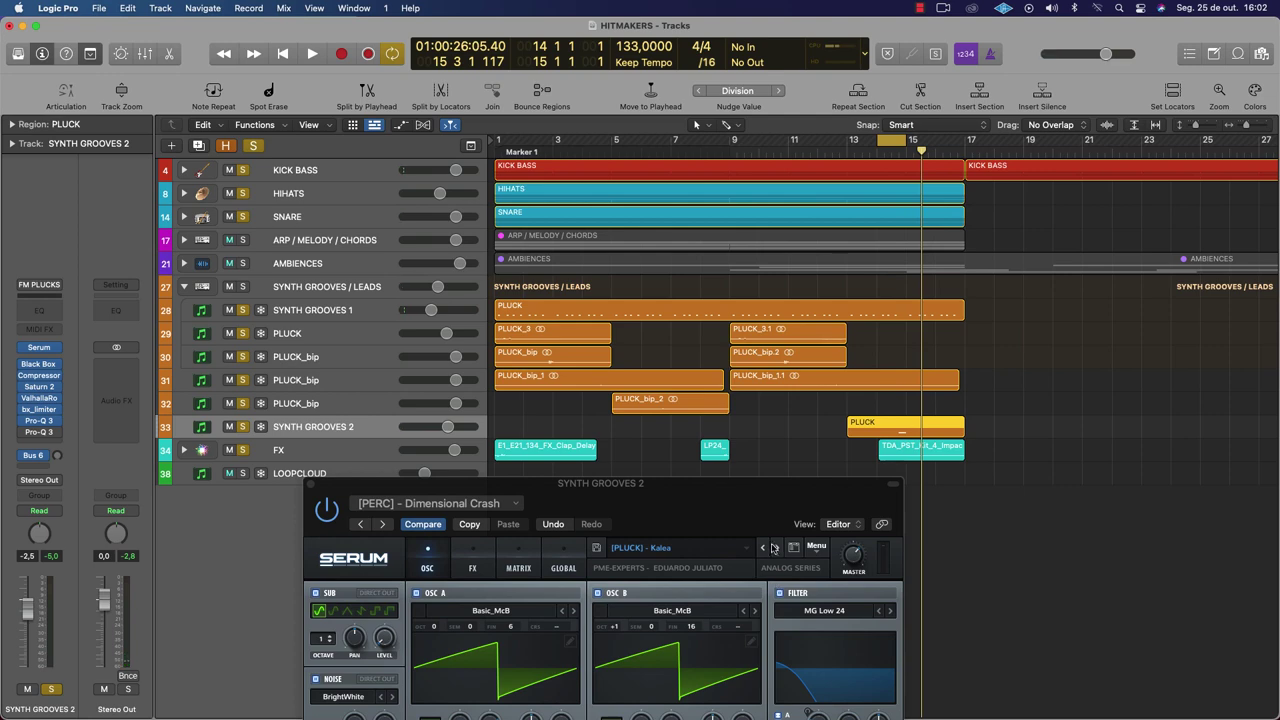
pyautogui.click(774, 548)
pyautogui.press('space')
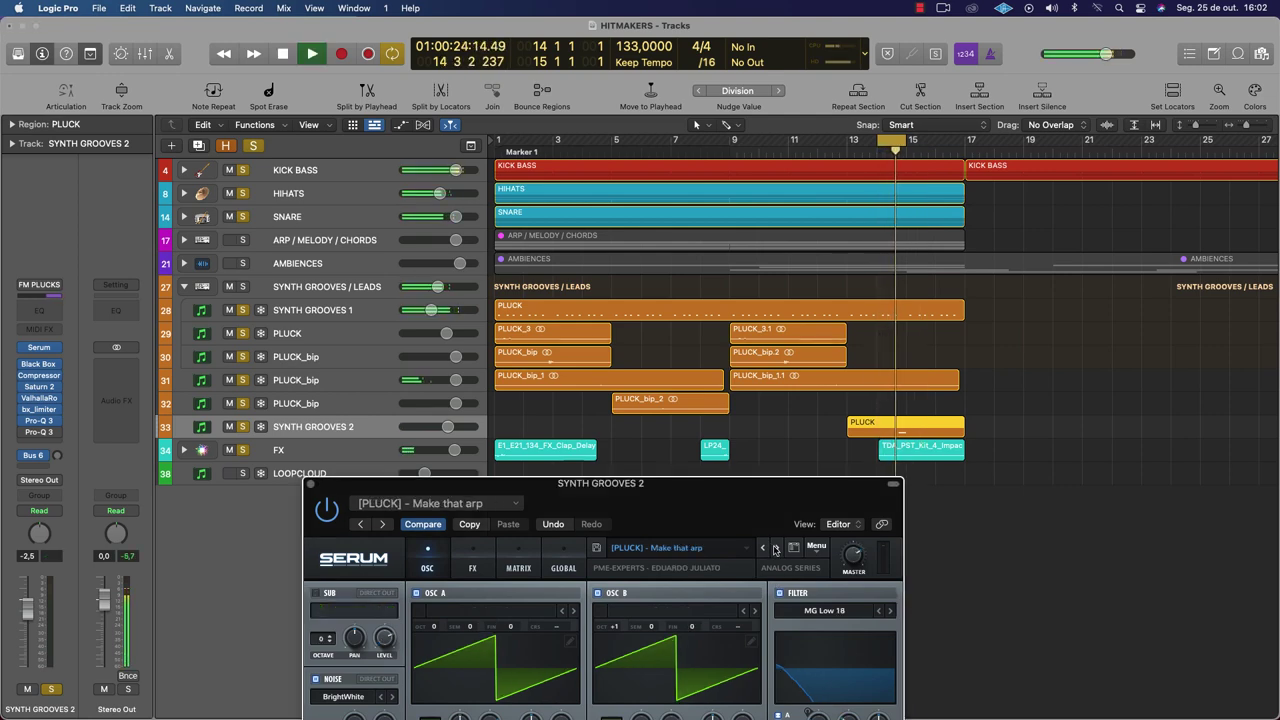
pyautogui.click(774, 548)
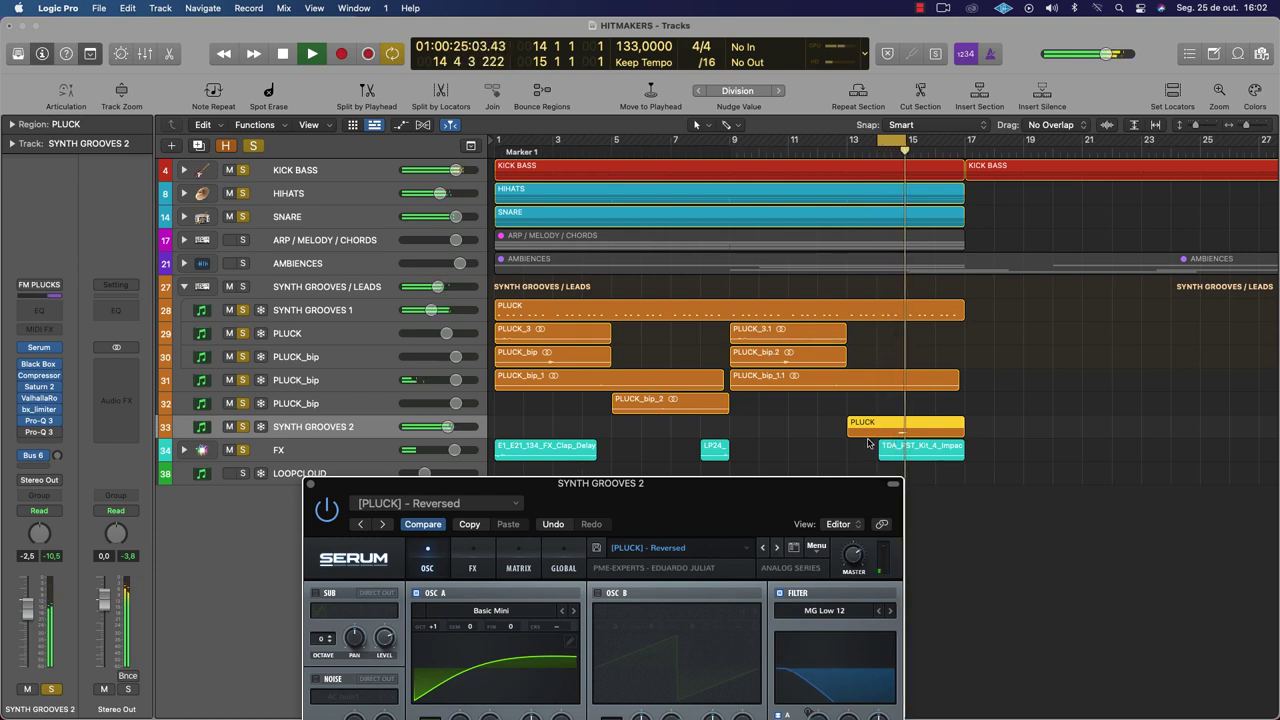
# Close Serum and open the moved PLUCK region in the Piano Roll at its low notes before bar 15
pyautogui.click(312, 484)
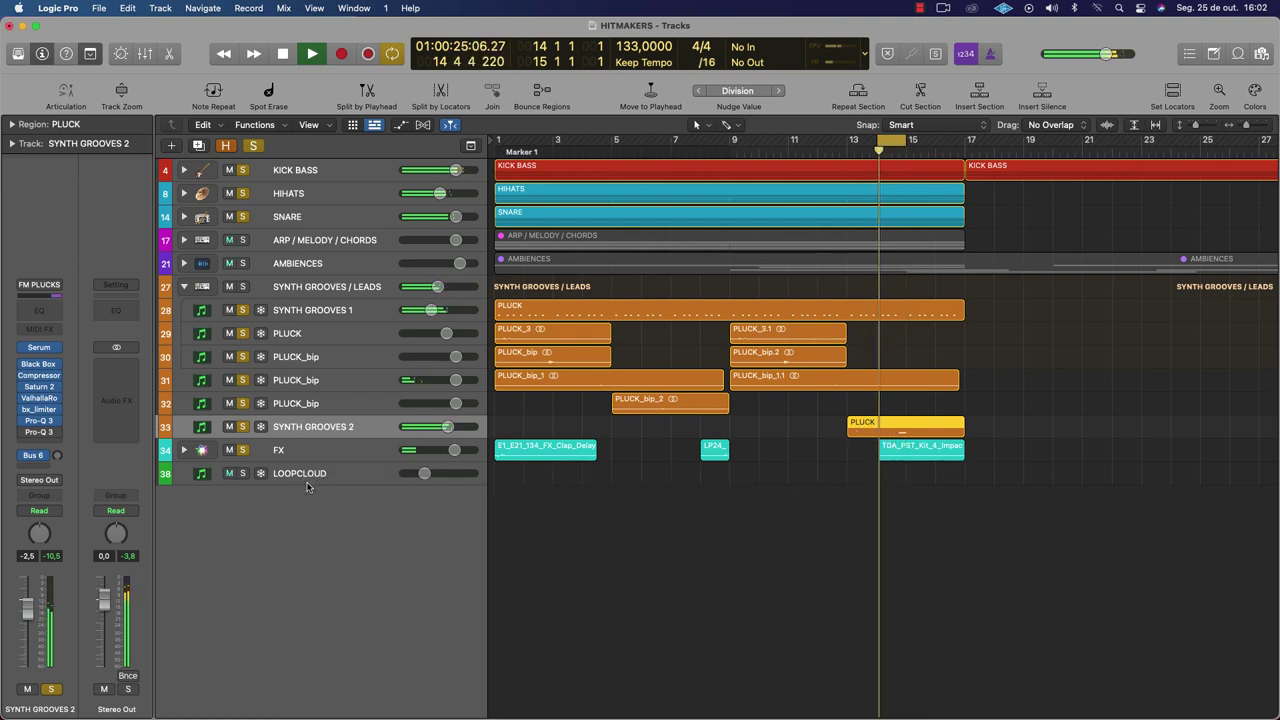
pyautogui.doubleClick(862, 427)
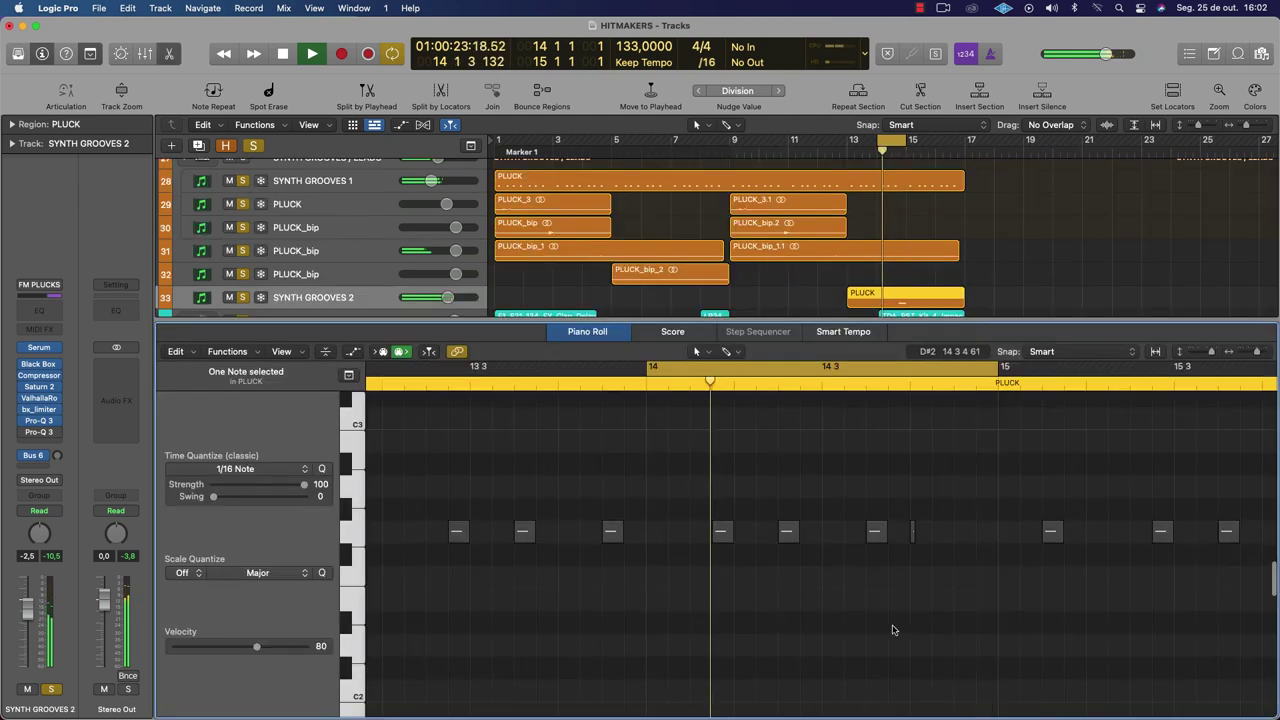
pyautogui.scroll(-8, 893, 630)
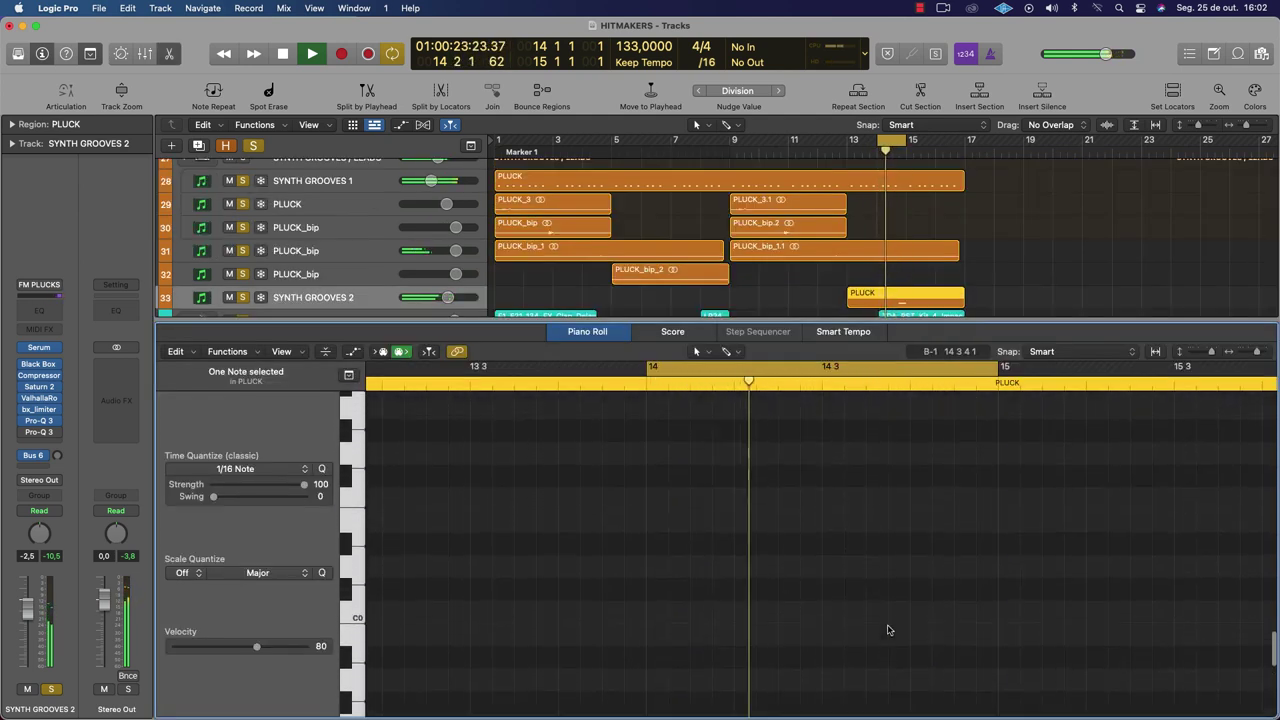
pyautogui.scroll(5, 889, 630)
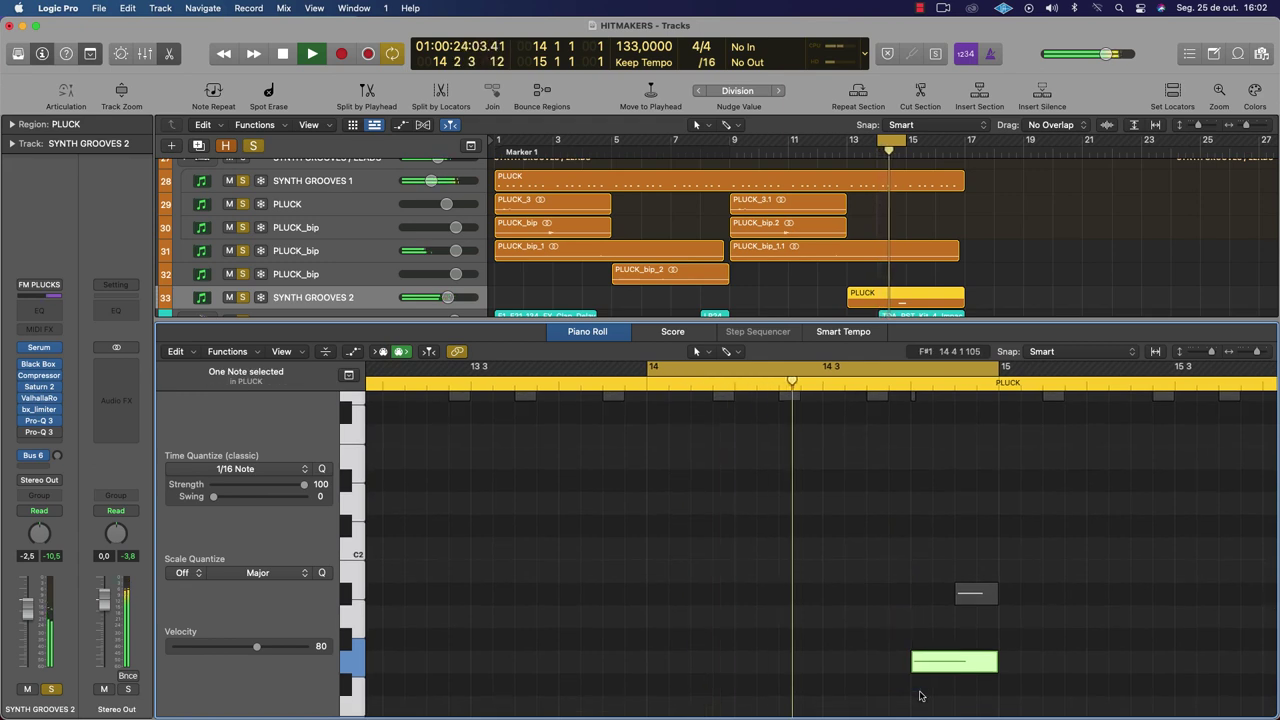
pyautogui.press('Delete')
pyautogui.press('super+z')
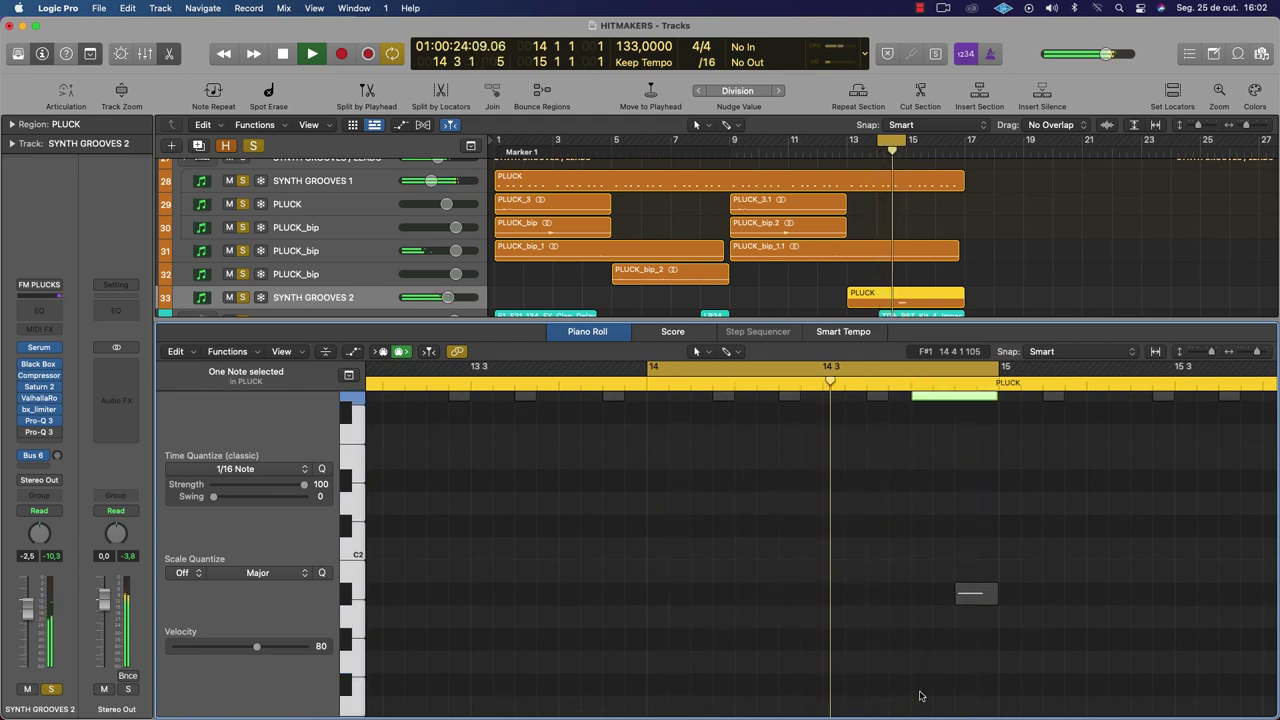
pyautogui.press('super+z')
pyautogui.press('Delete')
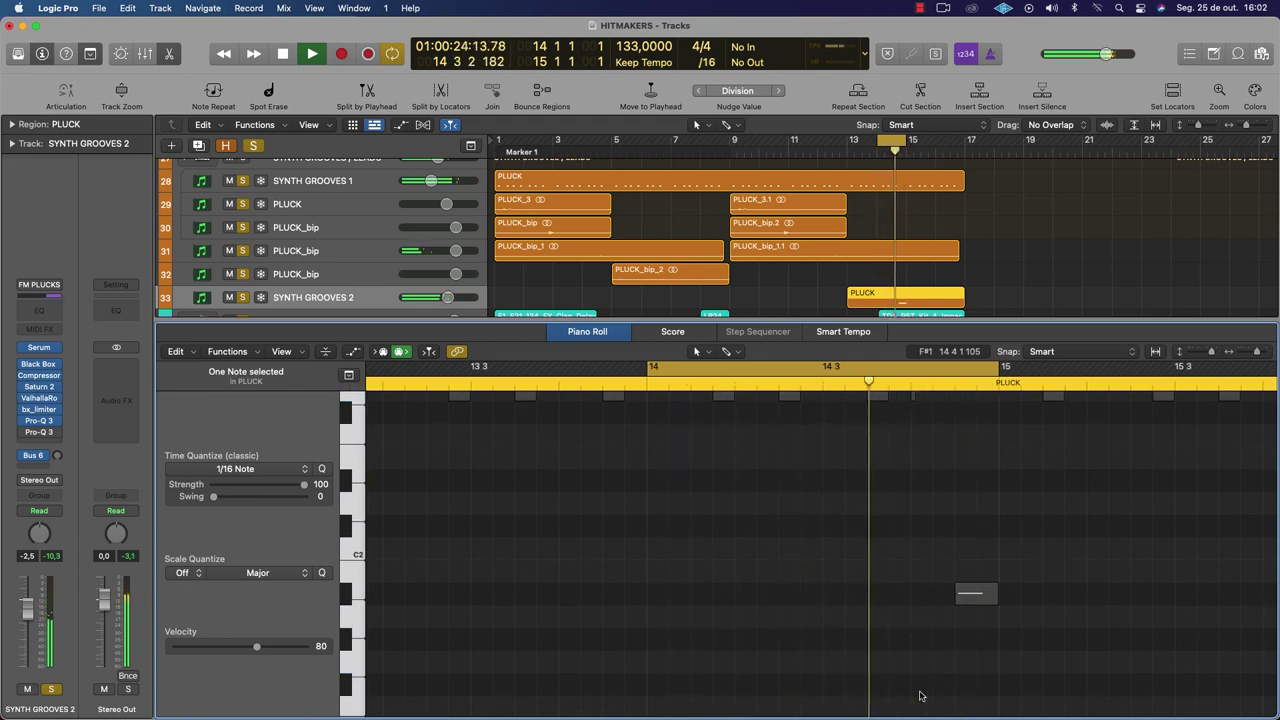
pyautogui.press('super+z')
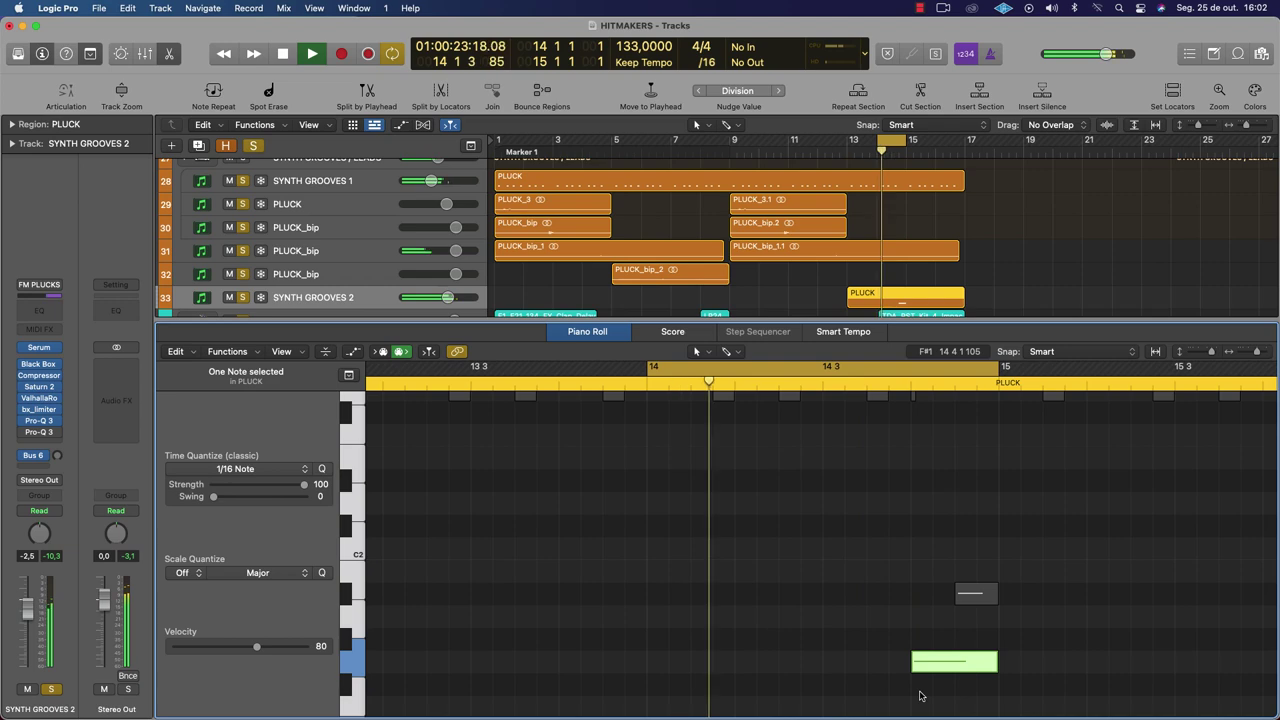
# Open Serum on the SYNTH GROOVES 2 track and raise its filter cutoff to about 154 Hz
pyautogui.click(55, 347)
pyautogui.moveTo(422, 490); pyautogui.dragTo(312, 165)
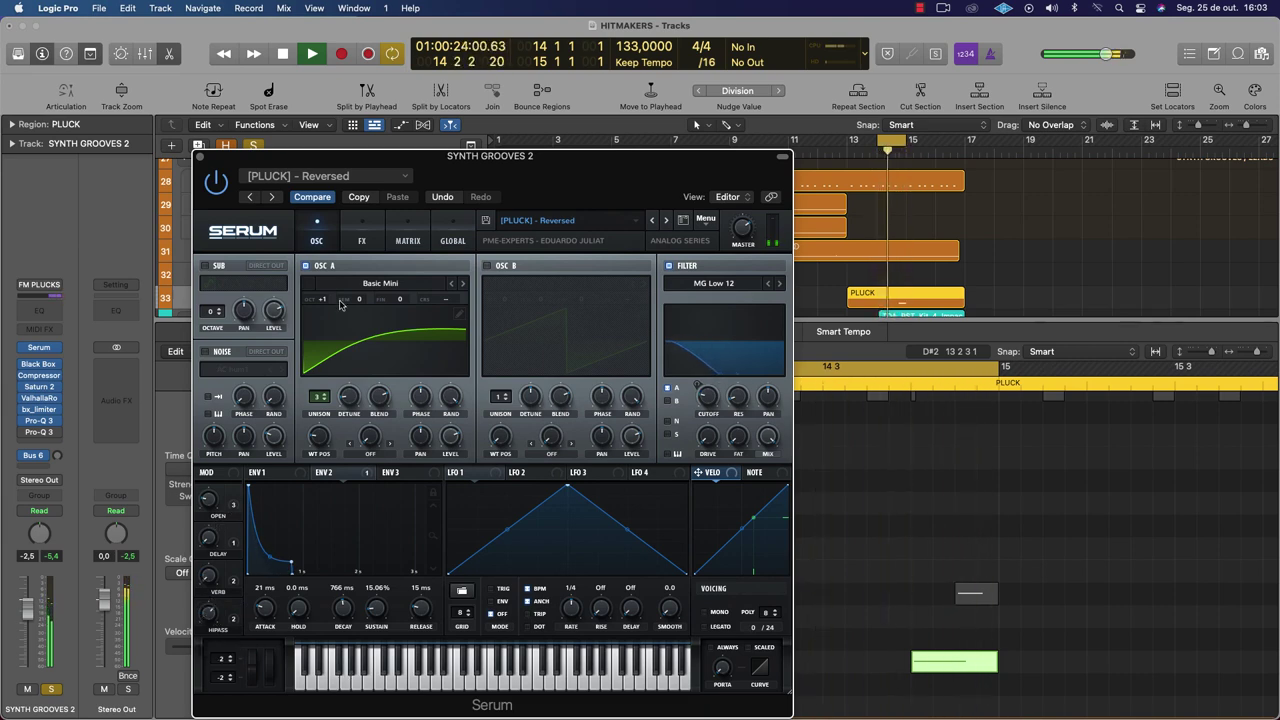
pyautogui.moveTo(707, 410); pyautogui.dragTo(709, 380)
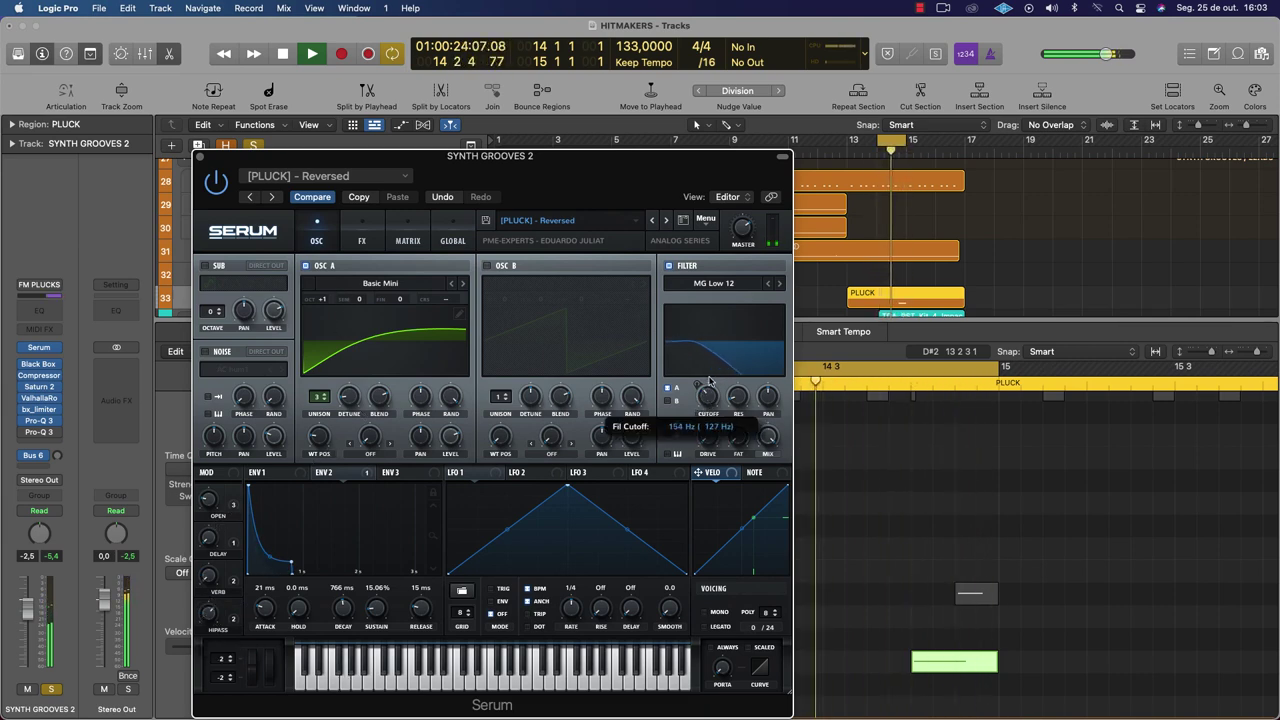
# Step forward through the Serum presets as far as Lead 1
pyautogui.click(668, 221)
pyautogui.click(668, 221)
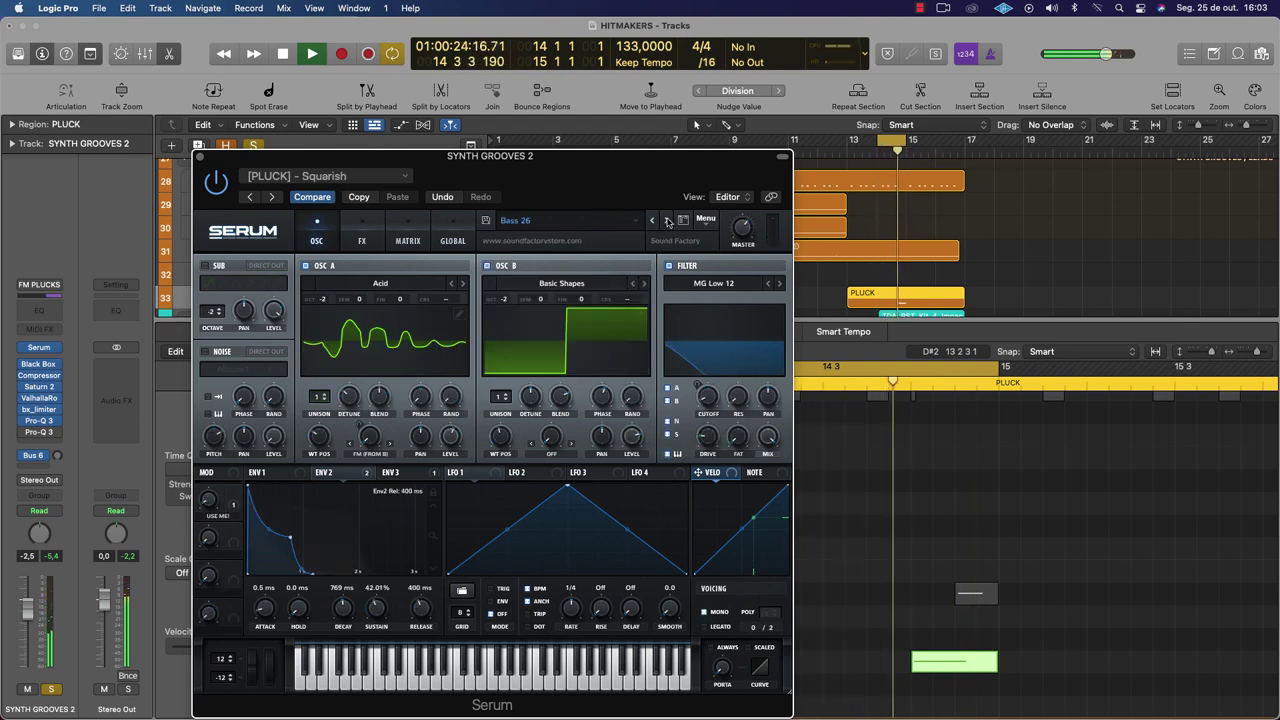
pyautogui.click(668, 221)
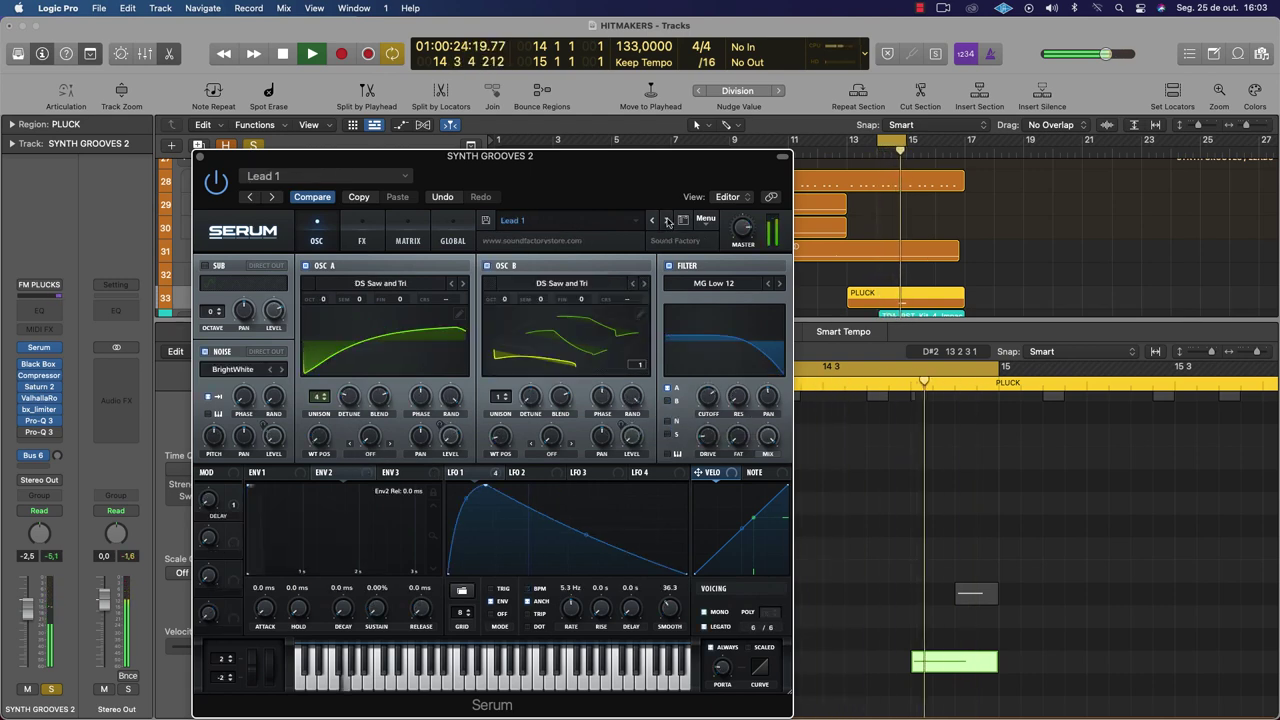
# Load [ARP] - Burned from the MELODIC TECHNO - PME user presets and advance to [ARP] - Diamond
pyautogui.click(606, 224)
pyautogui.moveTo(594, 377)
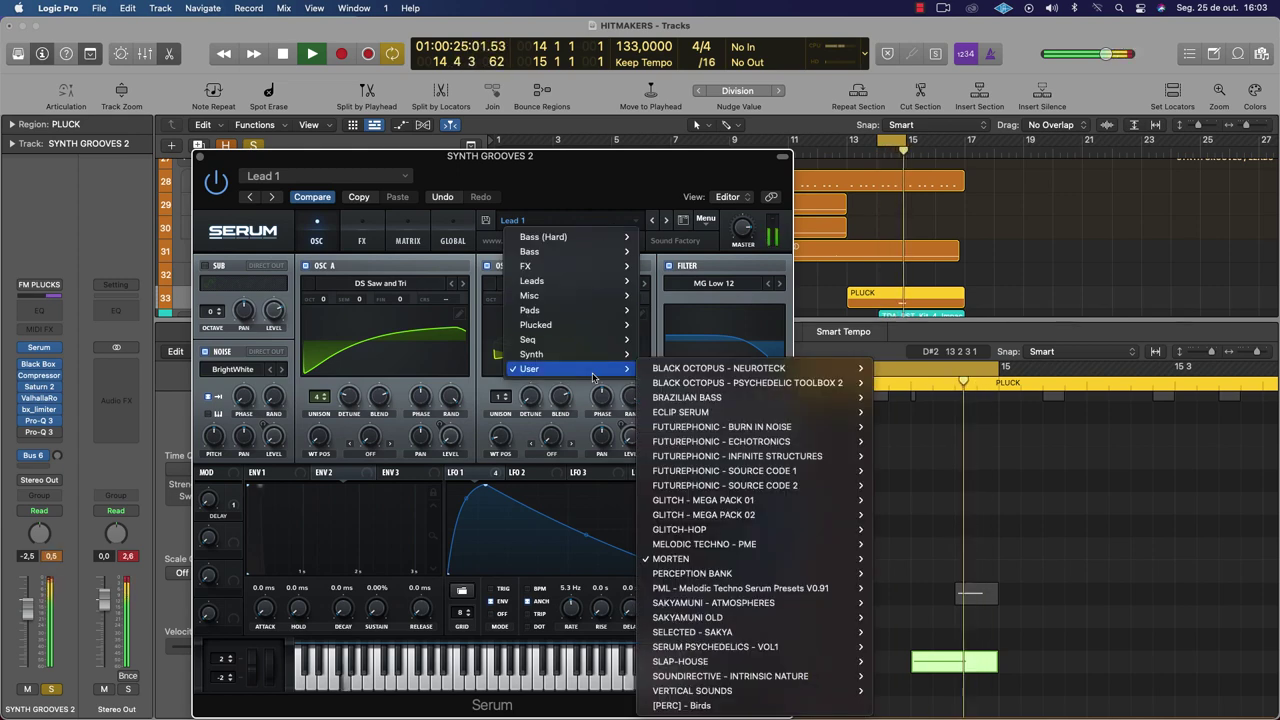
pyautogui.moveTo(735, 555)
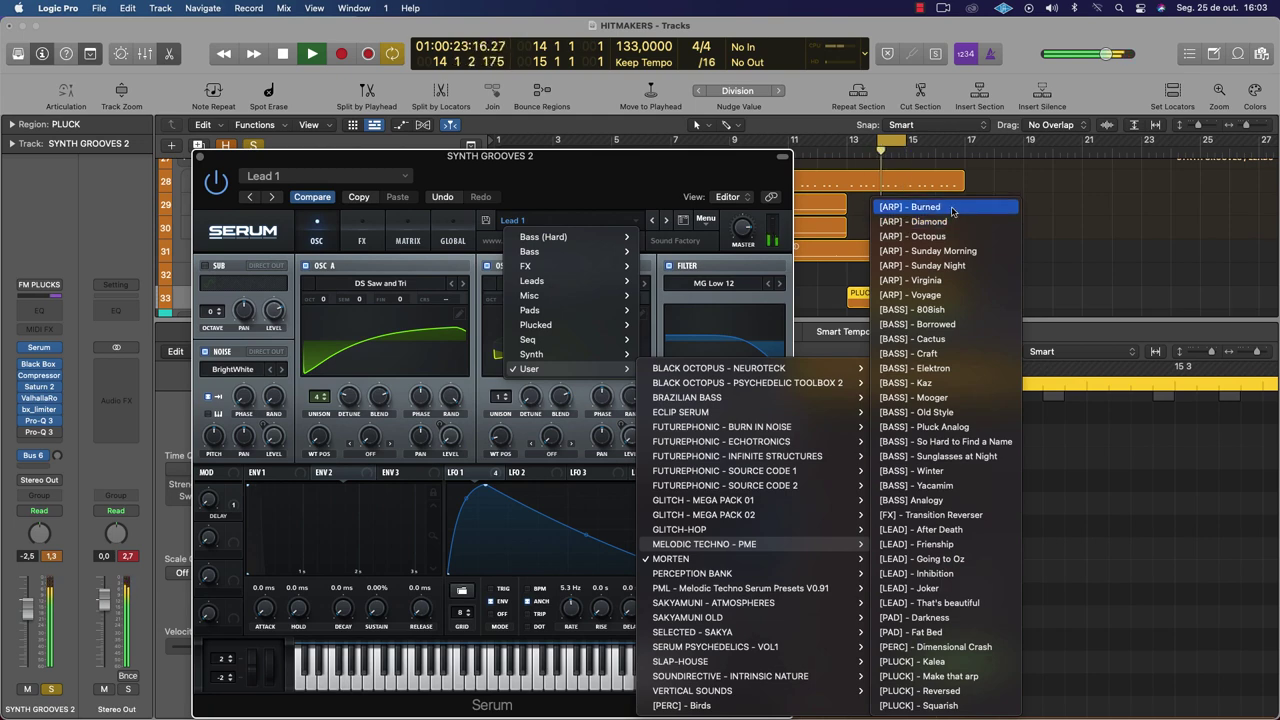
pyautogui.click(952, 209)
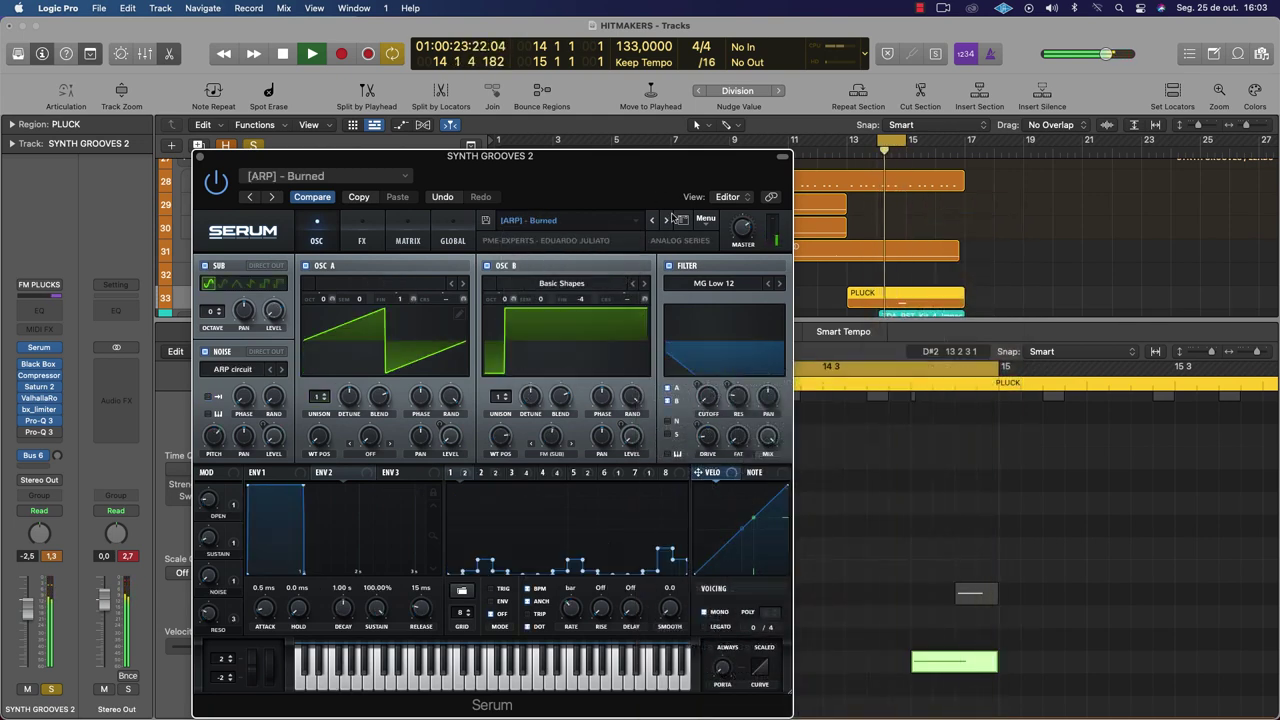
pyautogui.click(666, 221)
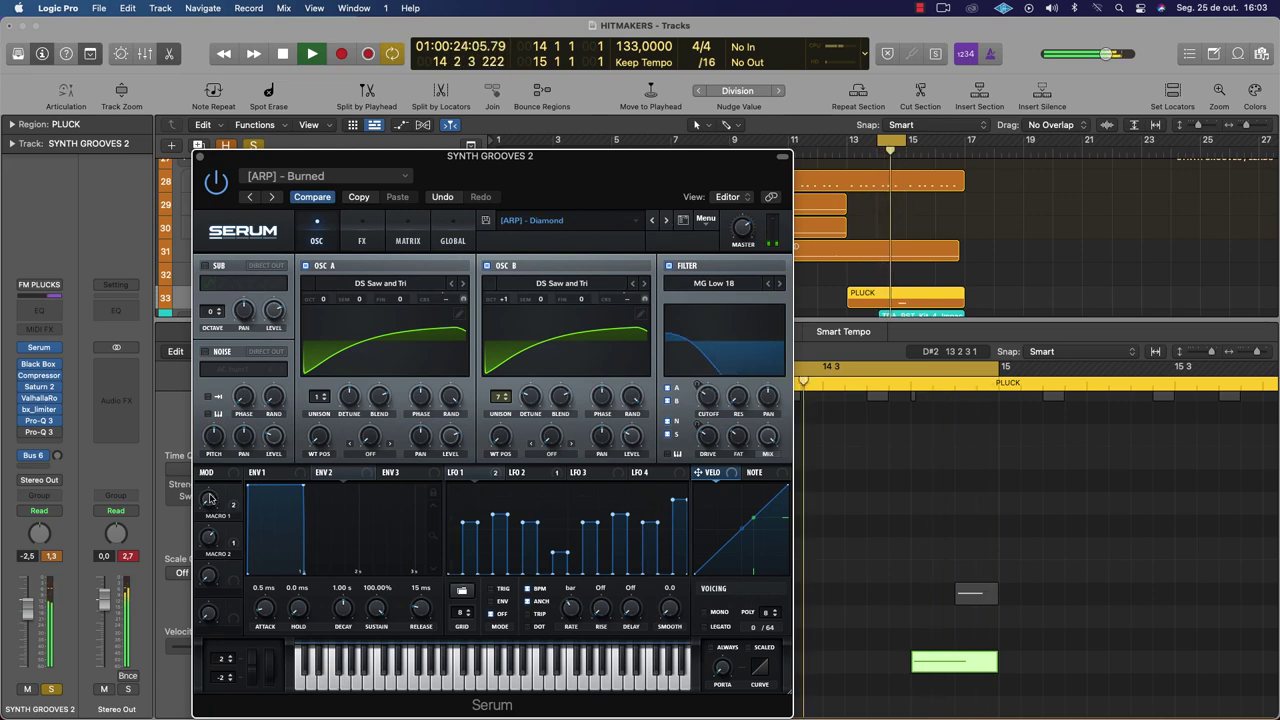
# Turn up Serum's Macro 1 and lower the SYNTH GROOVES 2 channel volume to -8.0 dB
pyautogui.moveTo(210, 499); pyautogui.dragTo(211, 427)
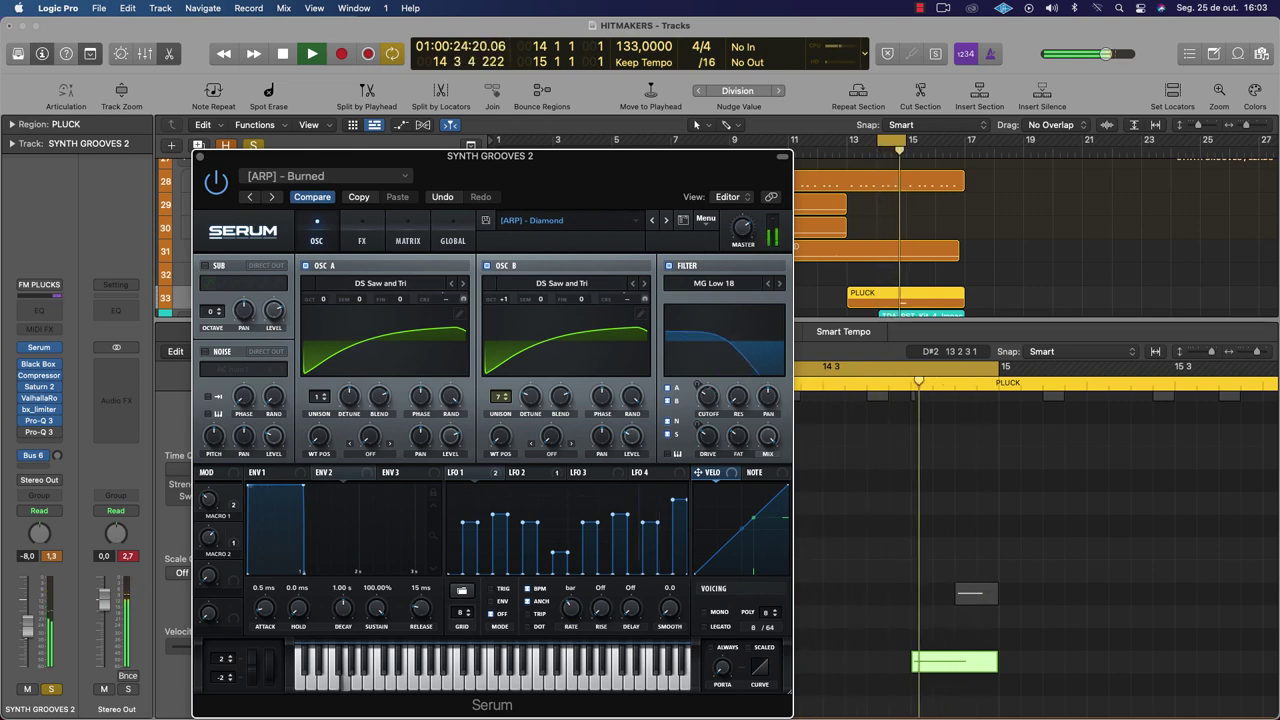
pyautogui.click(27, 640)
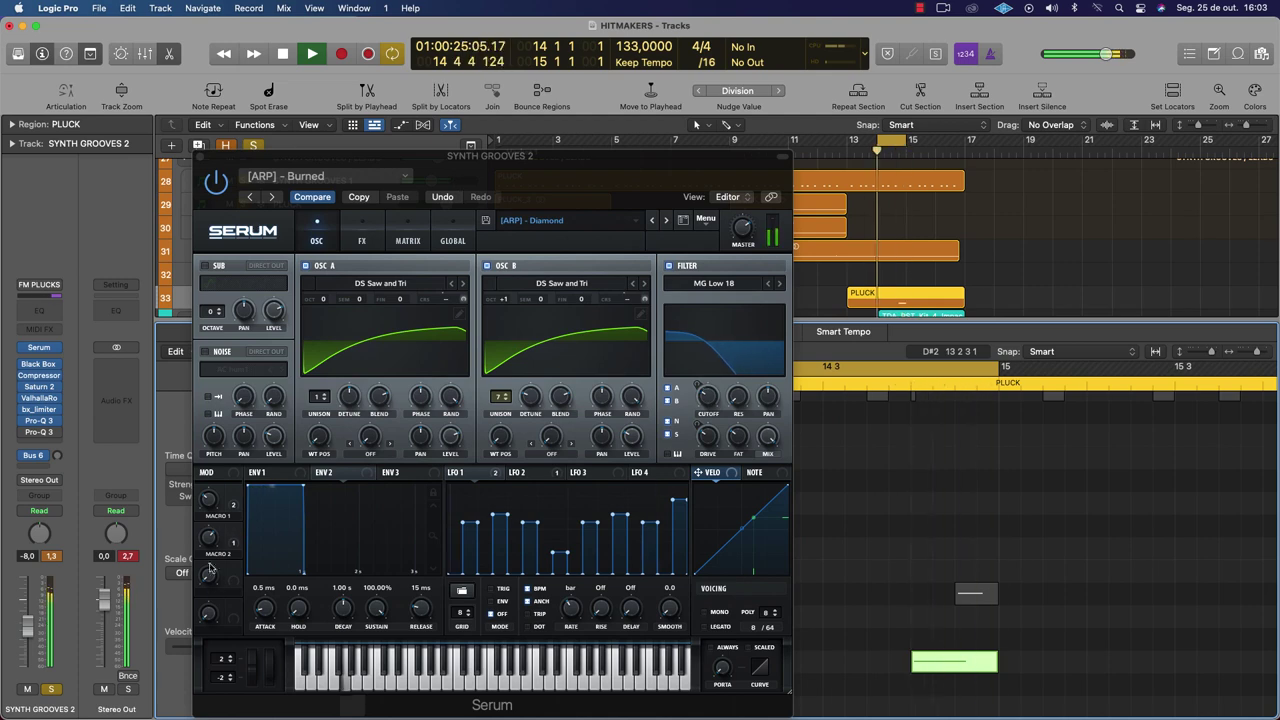
# Fine-tune Serum's Macro 1 and Macro 2 by ear while the loop plays
pyautogui.click(210, 480)
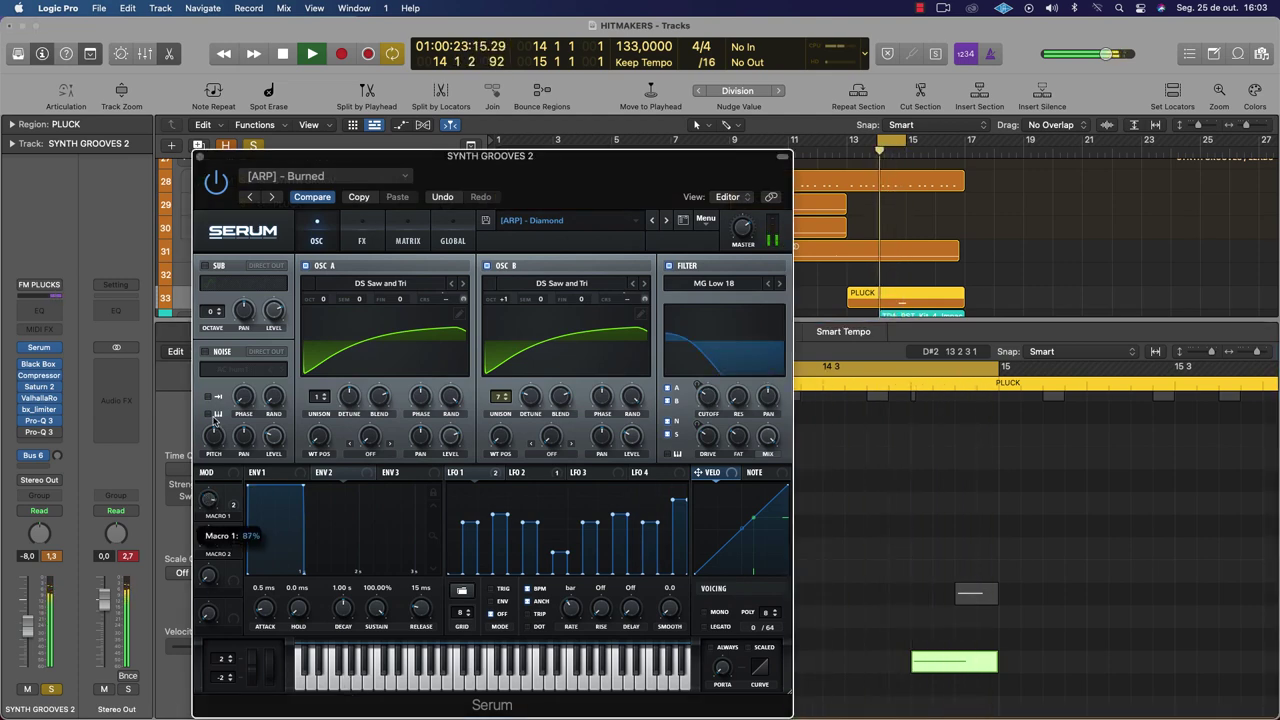
pyautogui.moveTo(203, 590)
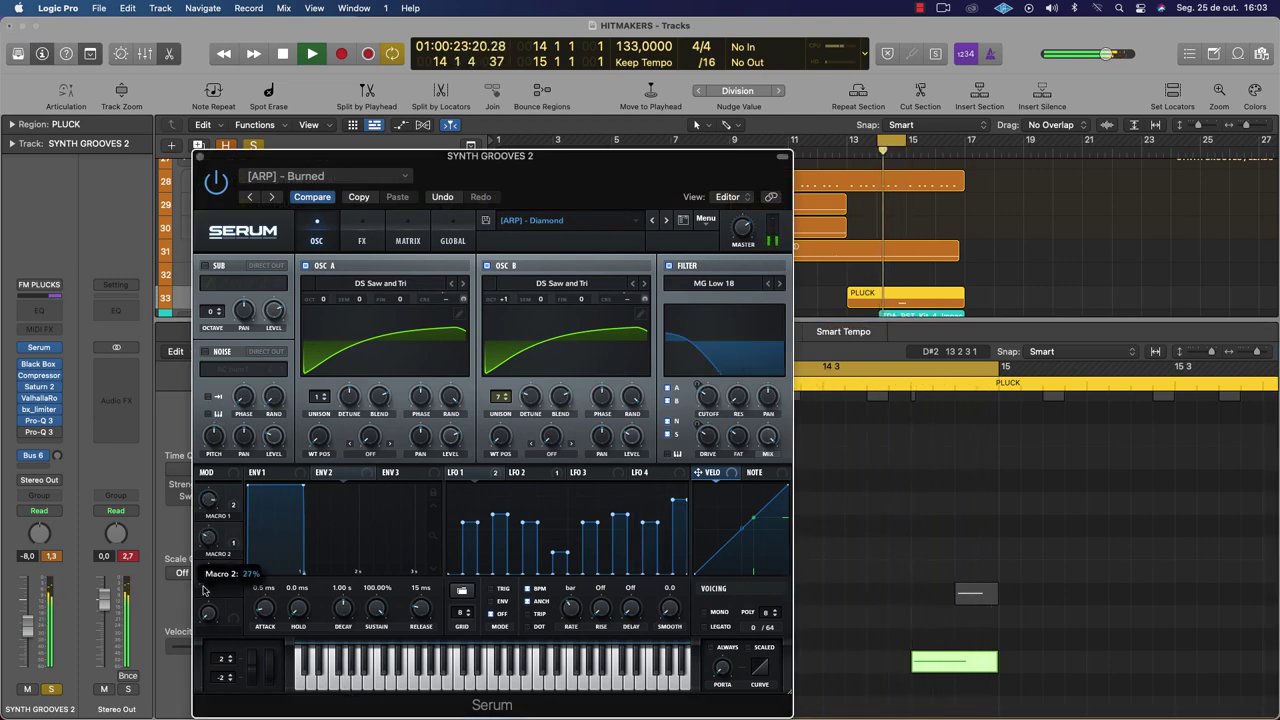
pyautogui.moveTo(208, 582); pyautogui.dragTo(215, 531)
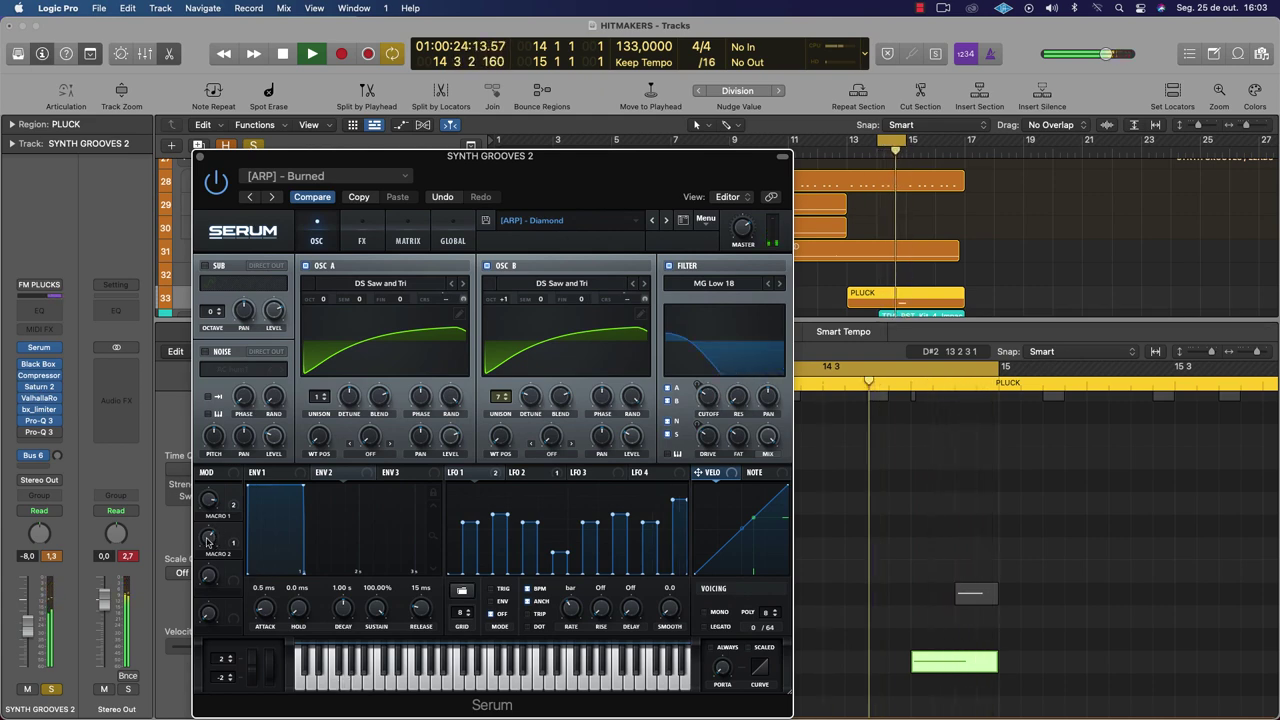
# Move the low-cut band in the track's first Pro-Q 3 to about 262 Hz and close the plug-in windows
pyautogui.press('space')
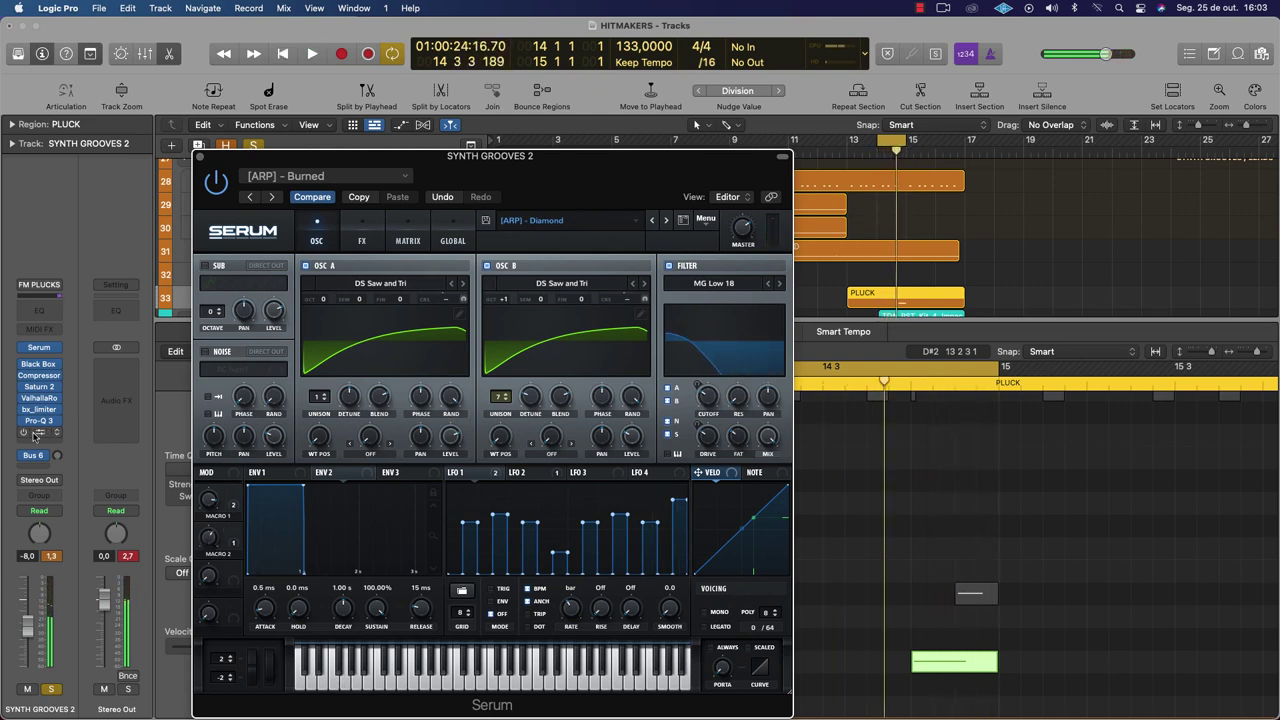
pyautogui.click(38, 421)
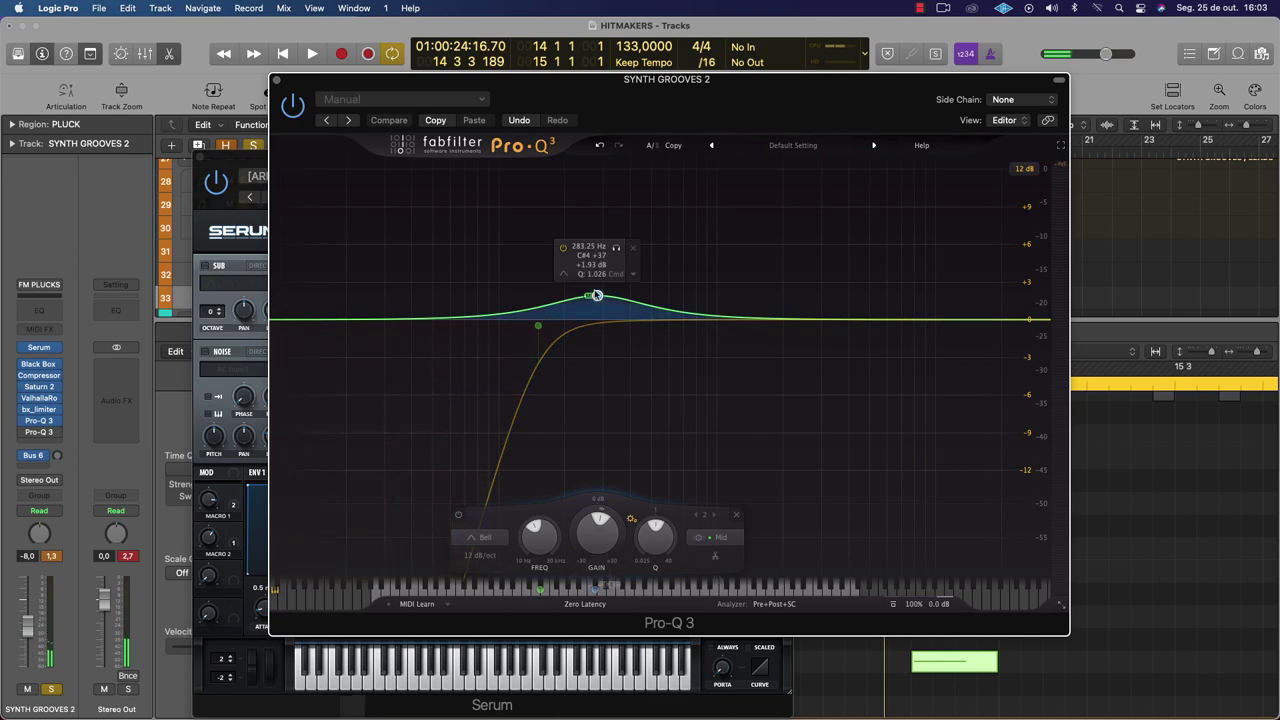
pyautogui.moveTo(597, 297); pyautogui.dragTo(590, 328)
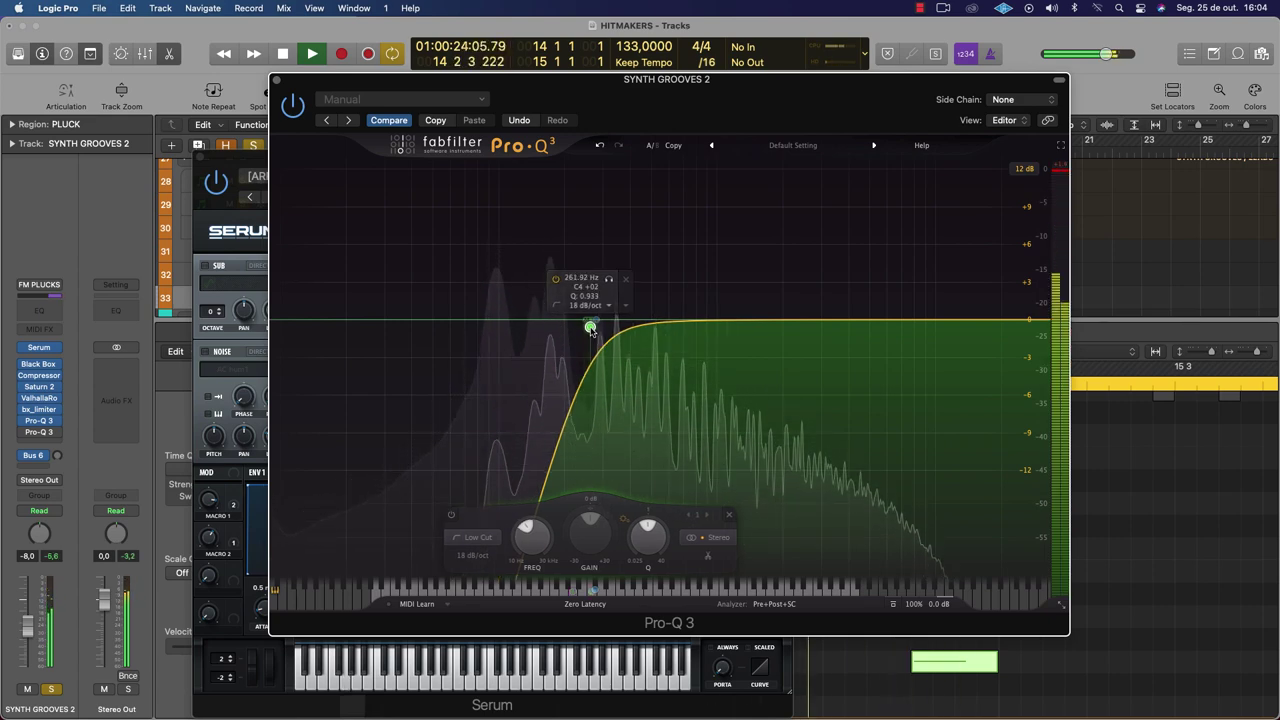
pyautogui.click(277, 79)
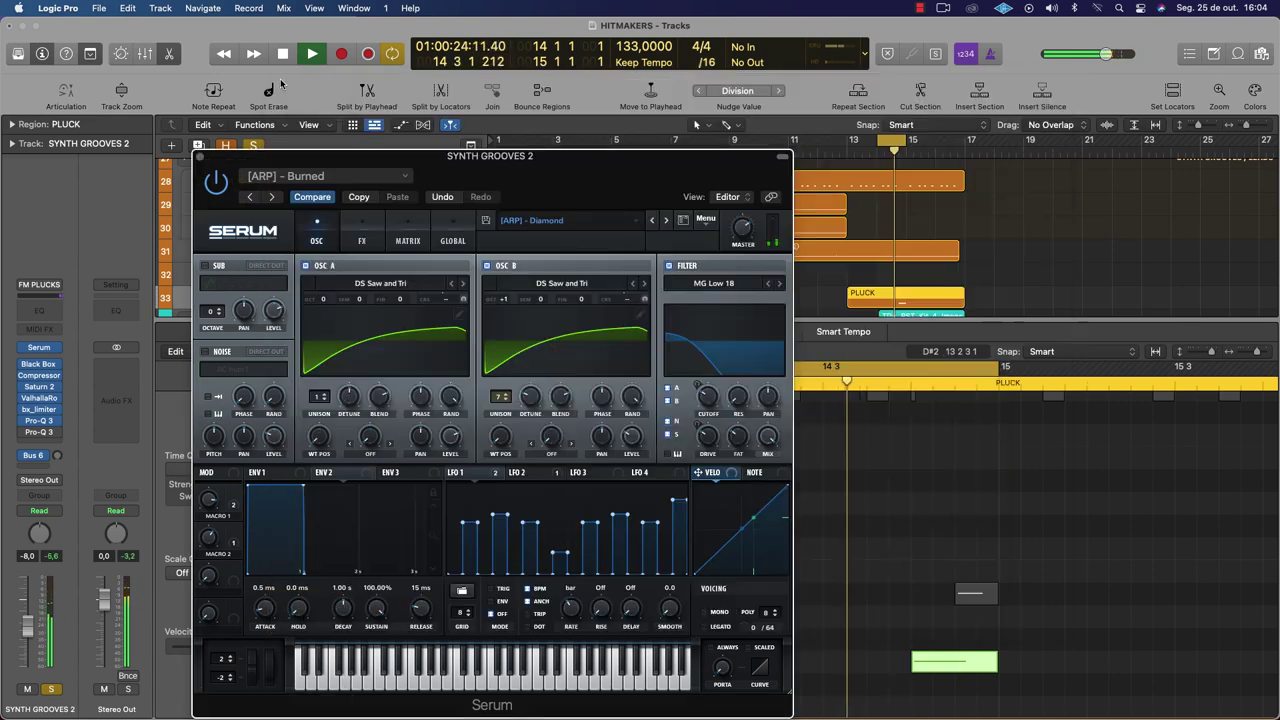
pyautogui.click(197, 153)
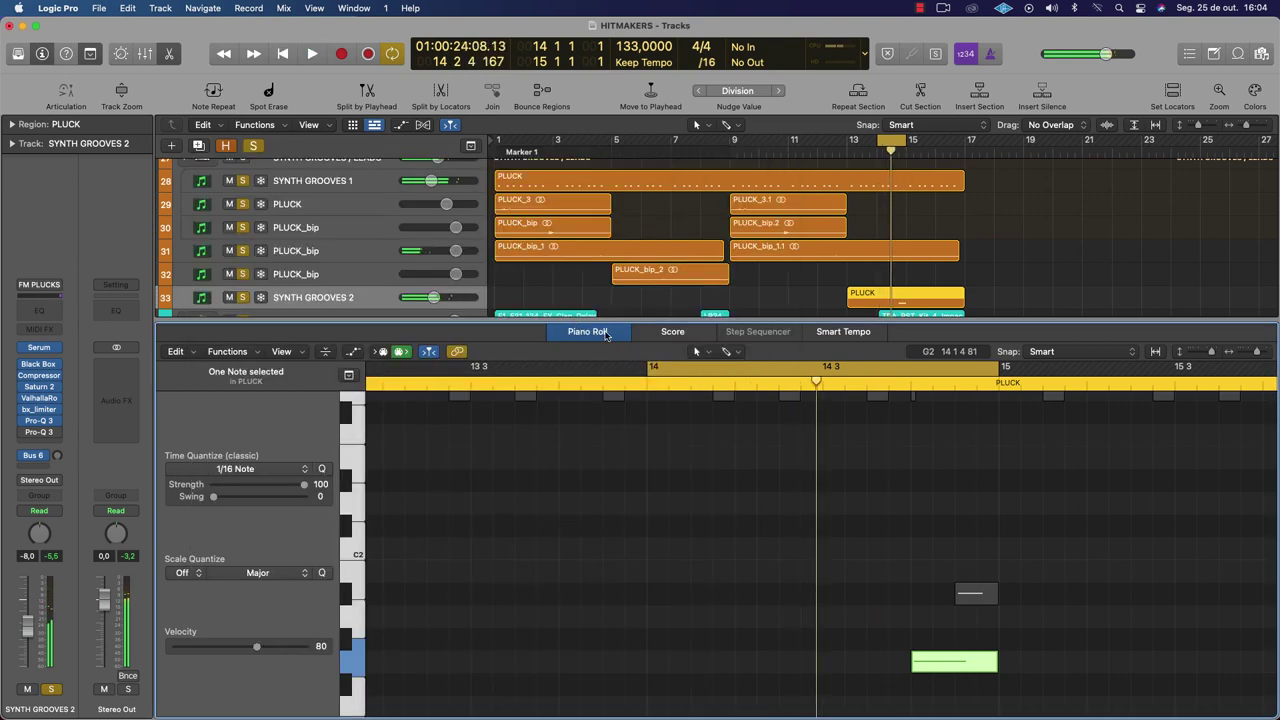
# Close the piano roll and play the arrangement with the cycle range set from bar 1 to bar 17
pyautogui.press('space')
pyautogui.press('e')
pyautogui.moveTo(495, 140); pyautogui.dragTo(885, 240)
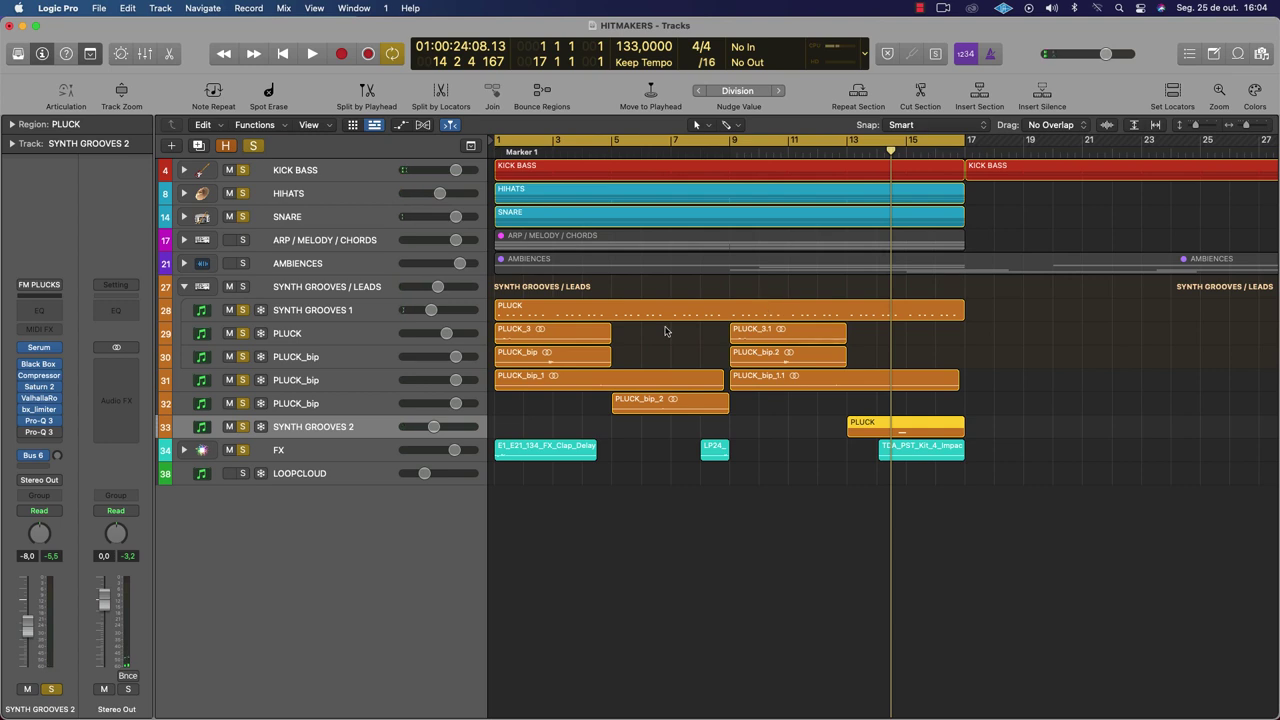
pyautogui.press('space')
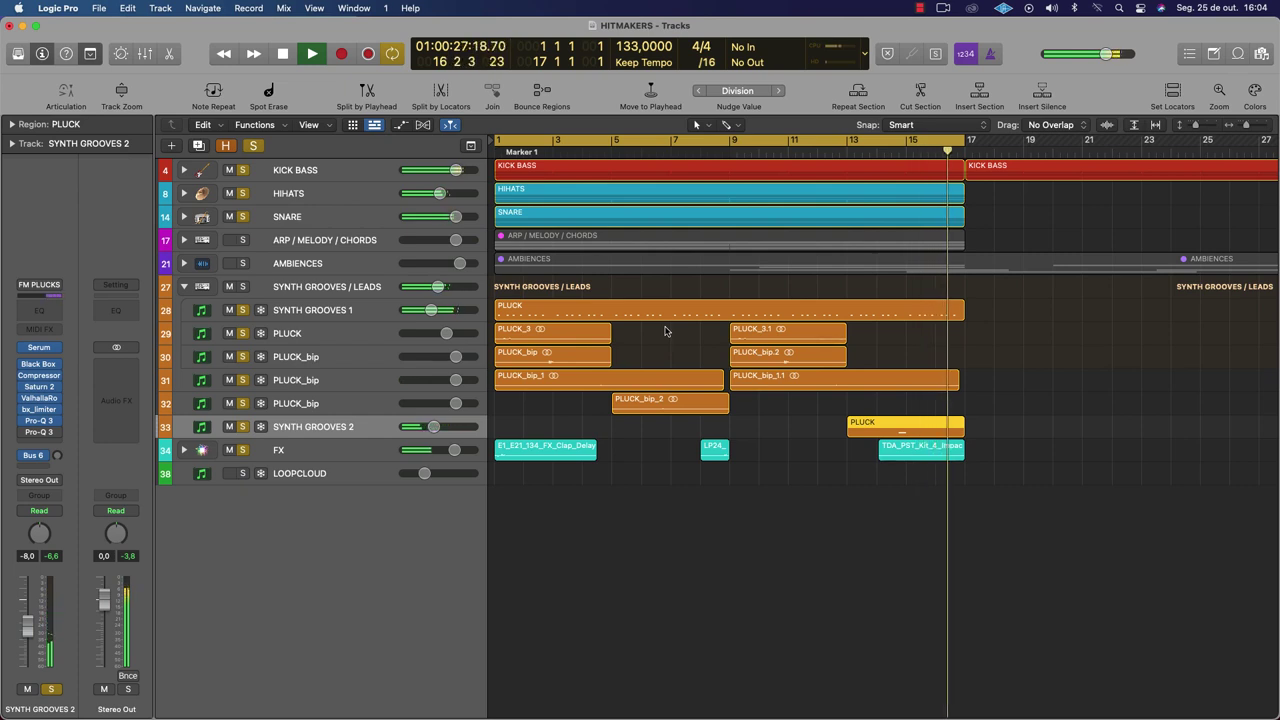
pyautogui.press('space')
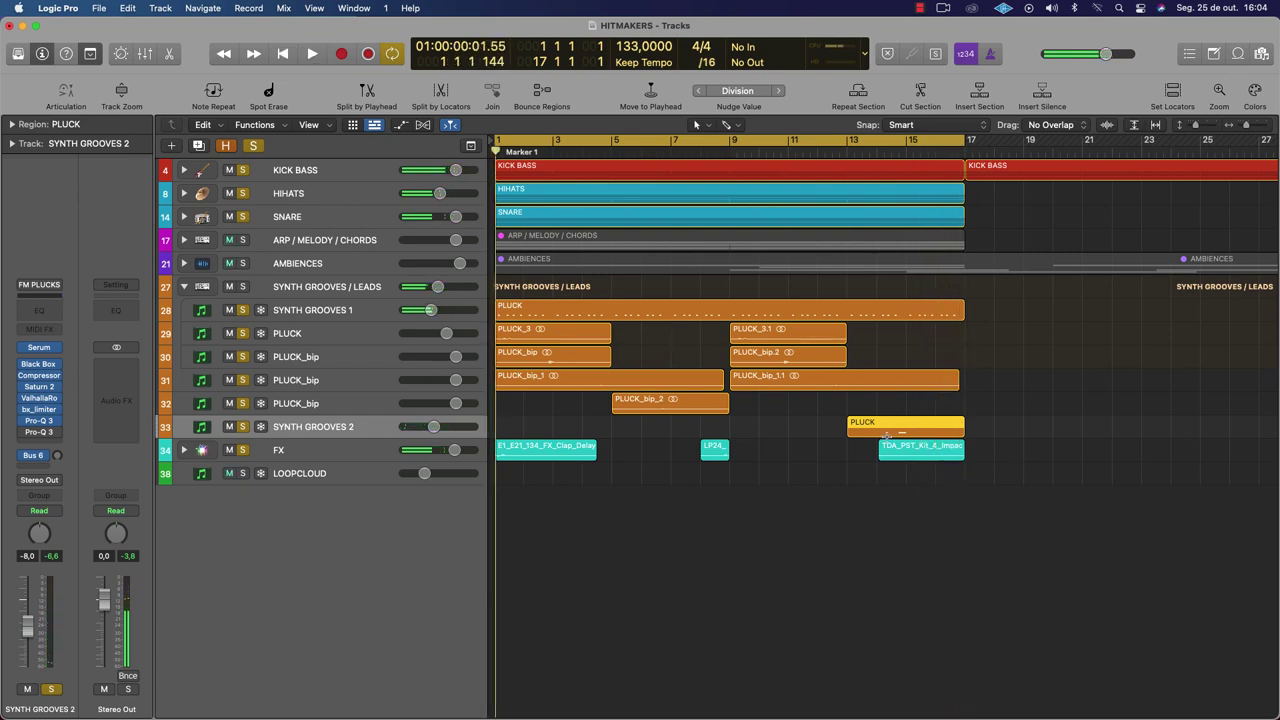
# Isolate the bar 14 segment of the PLUCK region on SYNTH GROOVES 2 and move it to bar 16
pyautogui.keyDown('alt'); pyautogui.click(878, 426); pyautogui.keyUp('alt')
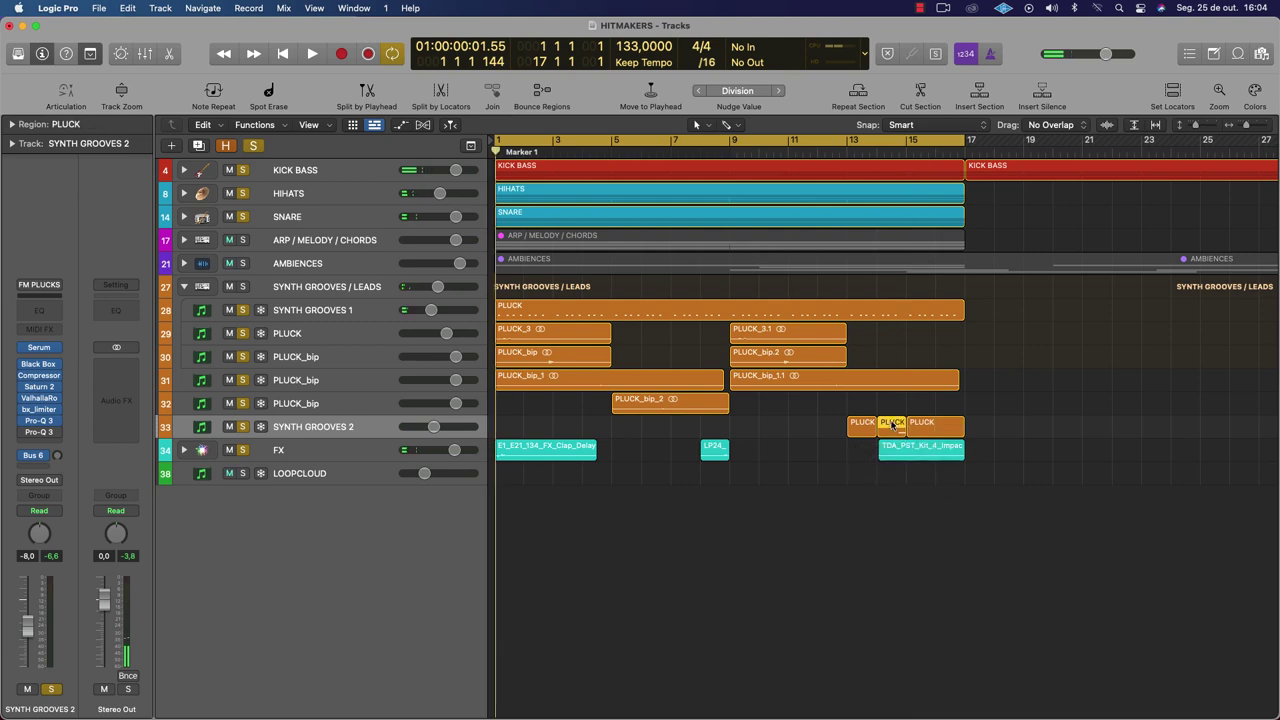
pyautogui.moveTo(880, 426); pyautogui.dragTo(949, 428)
pyautogui.click(933, 152)
pyautogui.press('space')
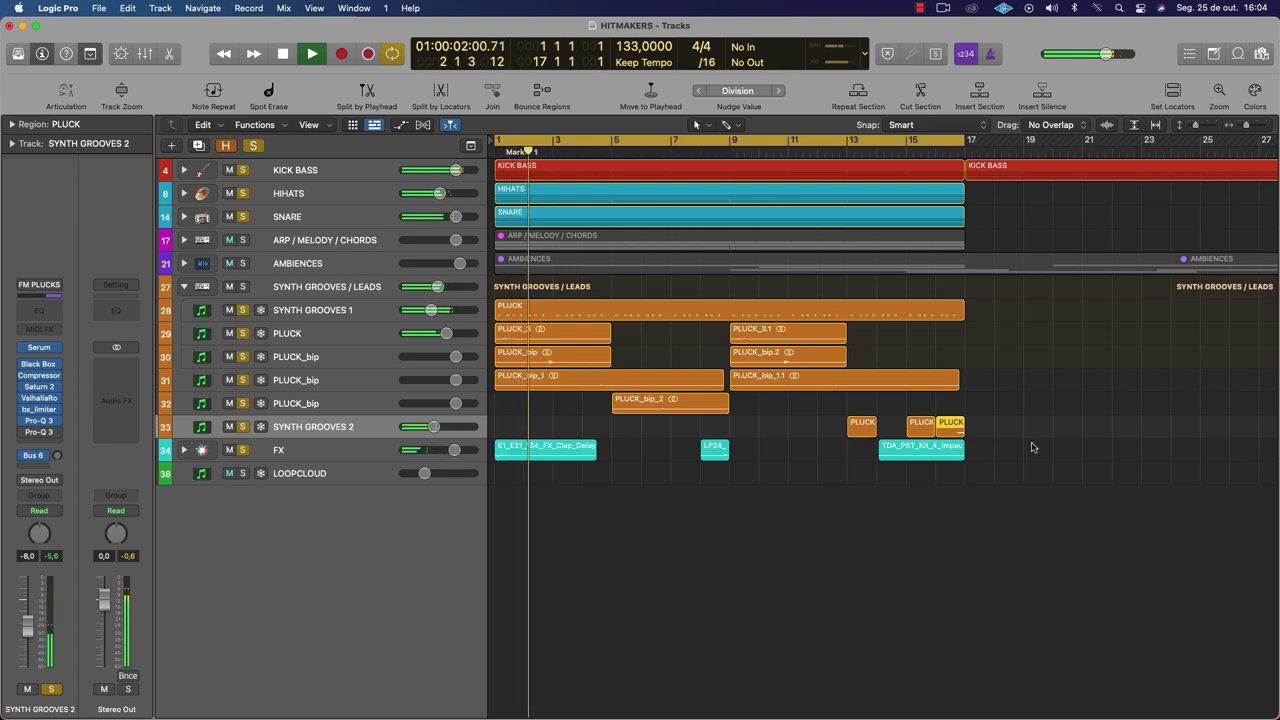
# Move the separated PLUCK segment earlier in half-bar steps until it starts at bar 15, auditioning each position
pyautogui.moveTo(955, 426); pyautogui.dragTo(946, 428)
pyautogui.click(914, 152)
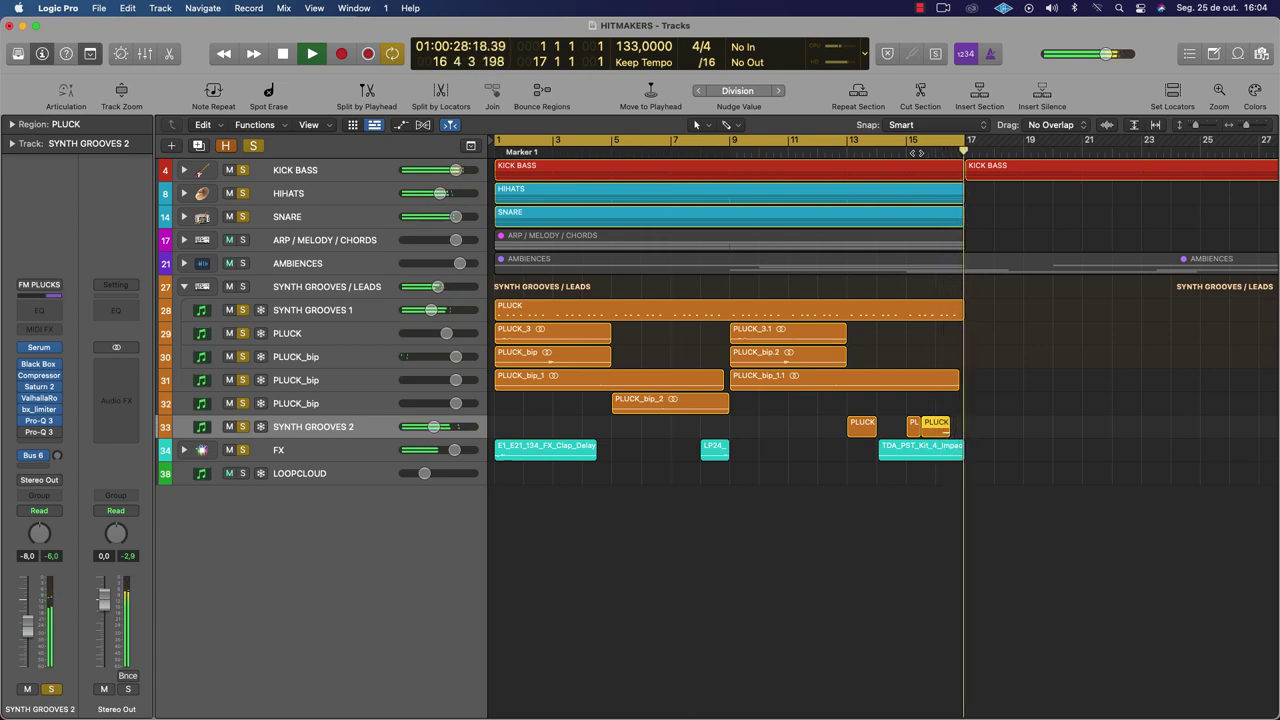
pyautogui.moveTo(935, 425); pyautogui.dragTo(921, 426)
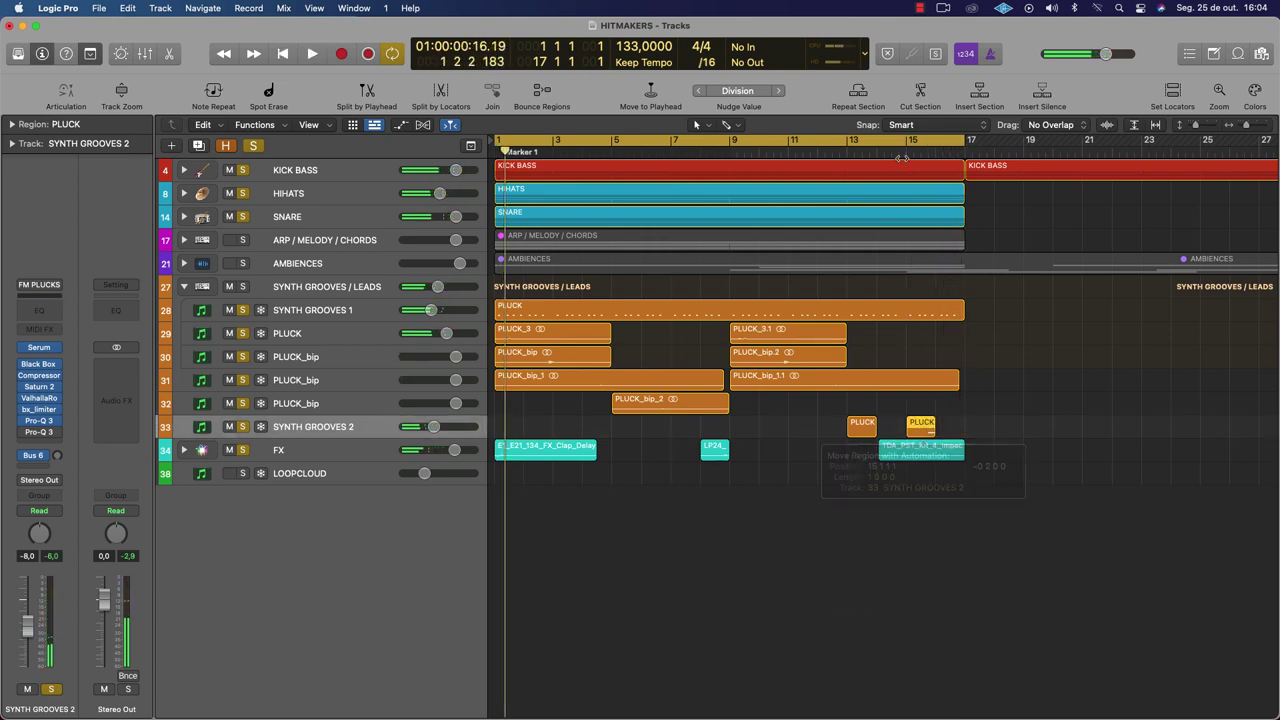
pyautogui.click(907, 150)
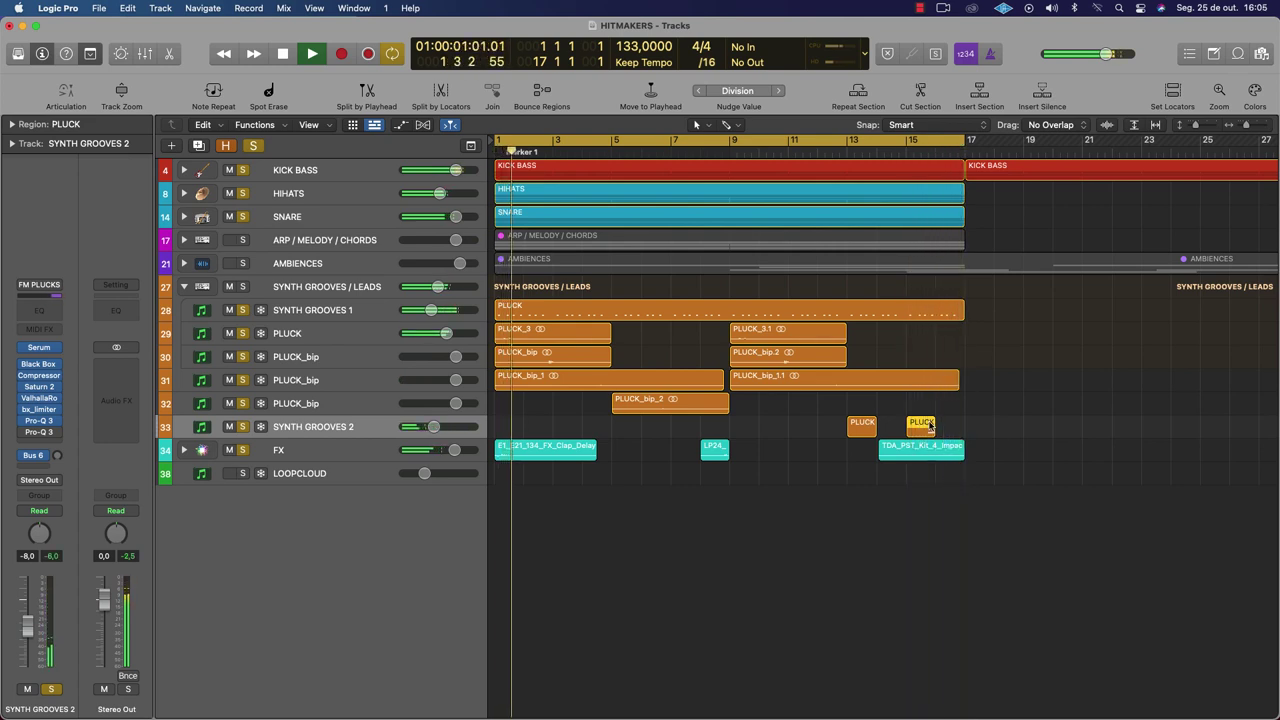
# Move the PLUCK segment to bar 14 and play the passage from there
pyautogui.moveTo(918, 427); pyautogui.dragTo(889, 427)
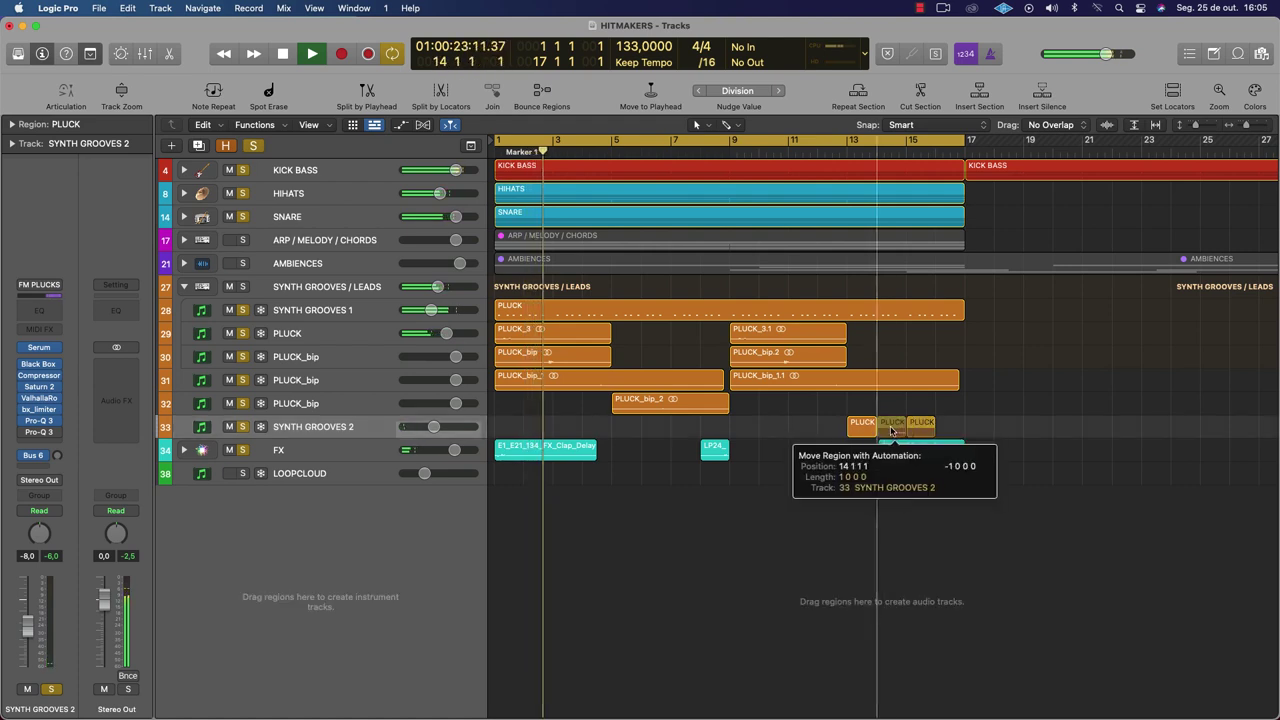
pyautogui.press('space')
pyautogui.click(876, 152)
pyautogui.press('space')
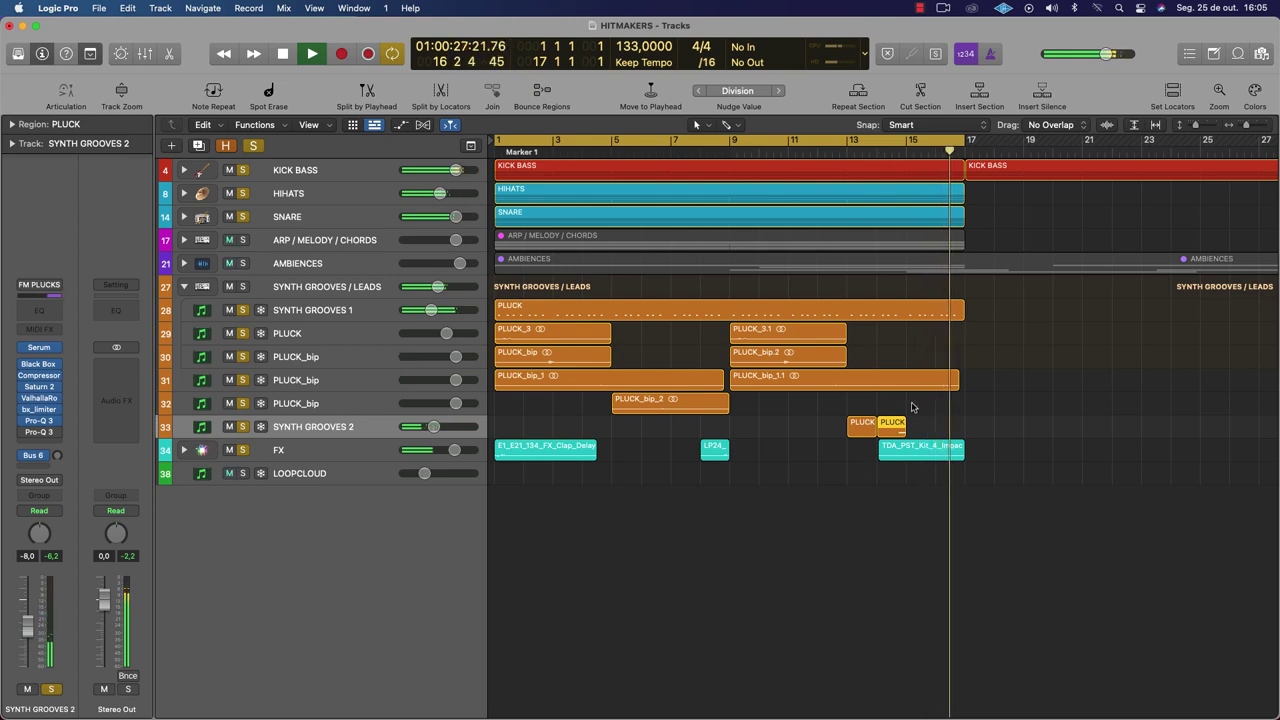
# Move the PLUCK segment to bar 13 and loop playback over bars 9 to 17
pyautogui.moveTo(891, 424); pyautogui.dragTo(862, 426)
pyautogui.press('space')
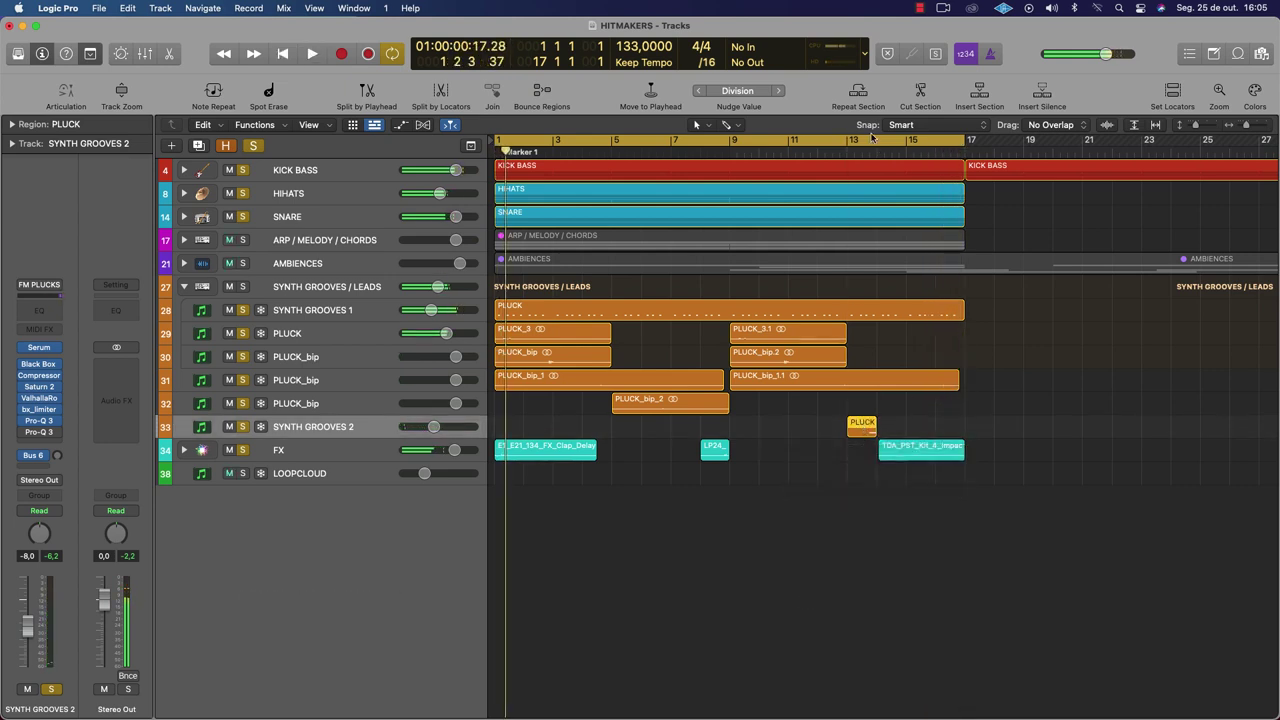
pyautogui.press('space')
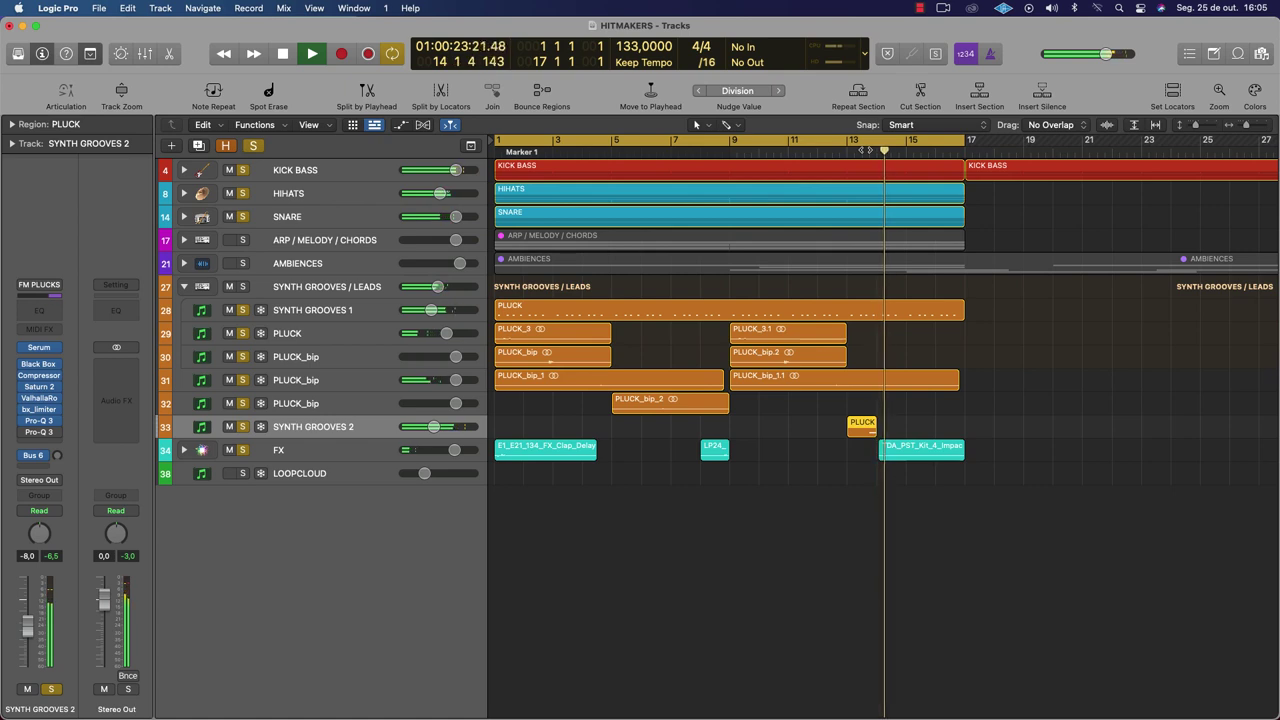
pyautogui.click(847, 149)
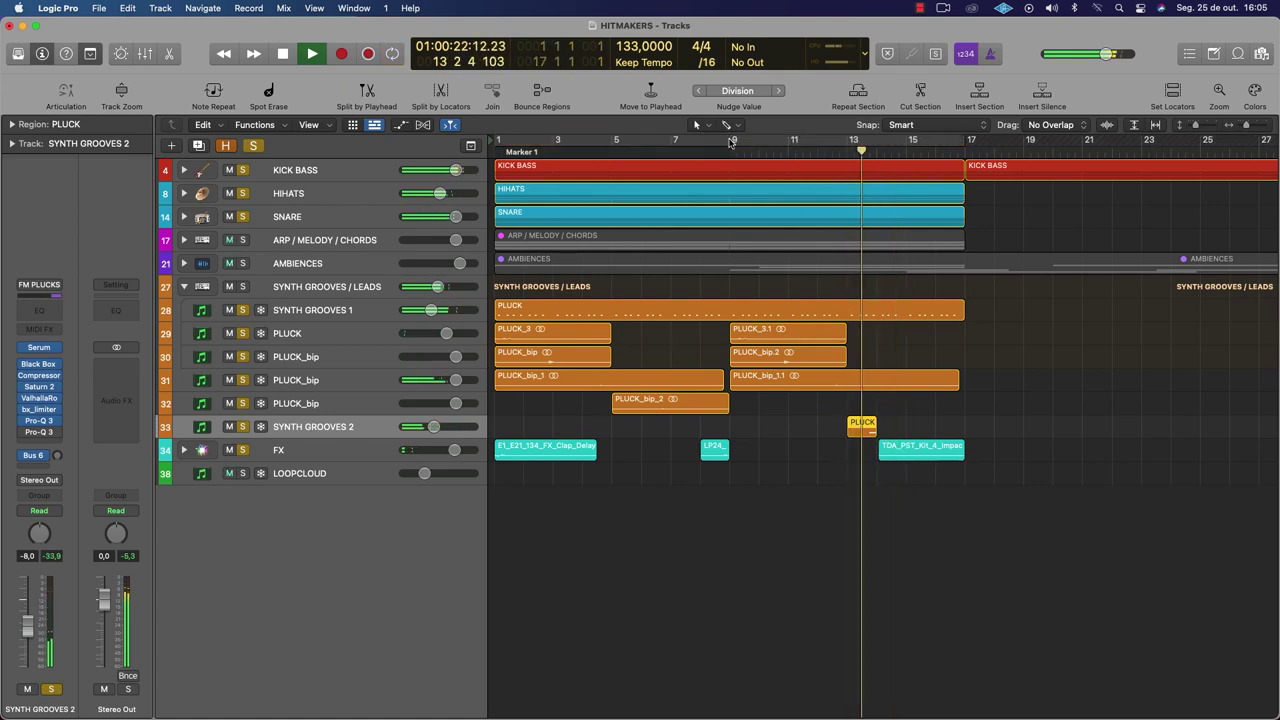
pyautogui.moveTo(734, 140); pyautogui.dragTo(962, 166)
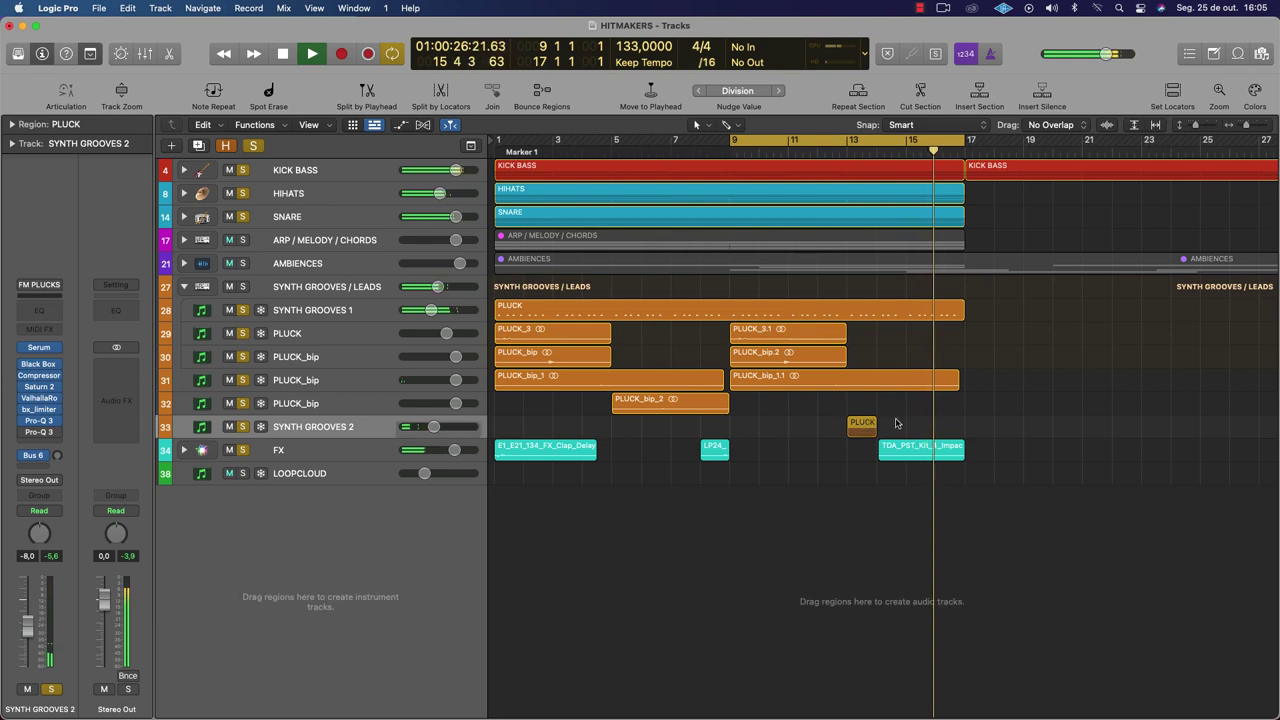
# Try the PLUCK segment of SYNTH GROOVES 2 at bar 15, and settle it at bar 9
pyautogui.moveTo(864, 423); pyautogui.dragTo(925, 421)
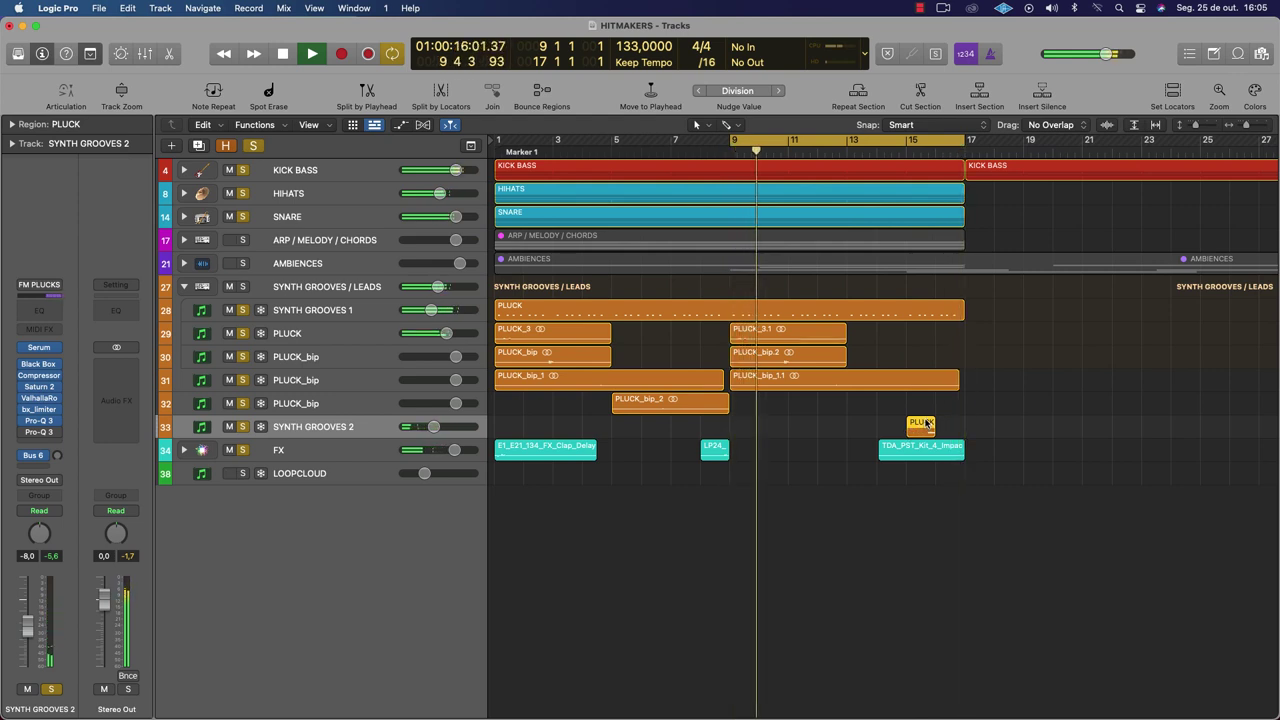
pyautogui.moveTo(926, 424); pyautogui.dragTo(752, 425)
# Transpose the opening low G note of the bar 9 PLUCK segment up one octave to G2 and audition the passage
pyautogui.doubleClick(745, 424)
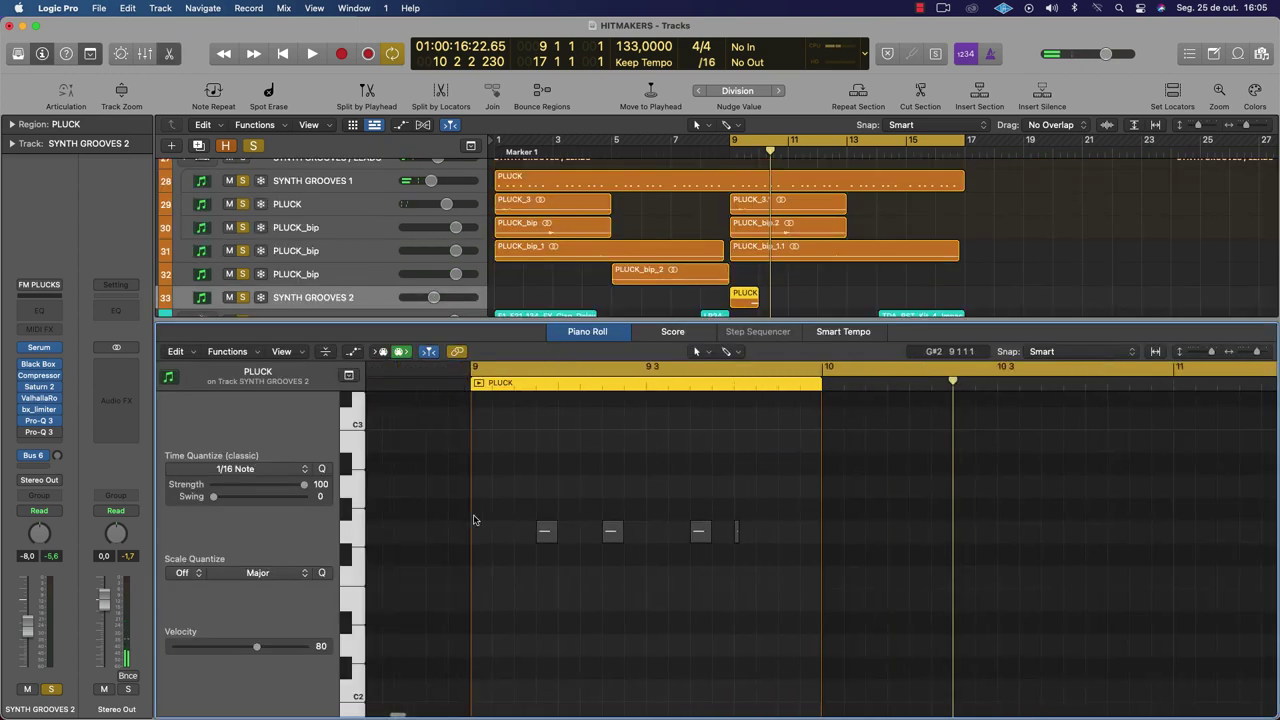
pyautogui.hscroll(-3, 900, 530)
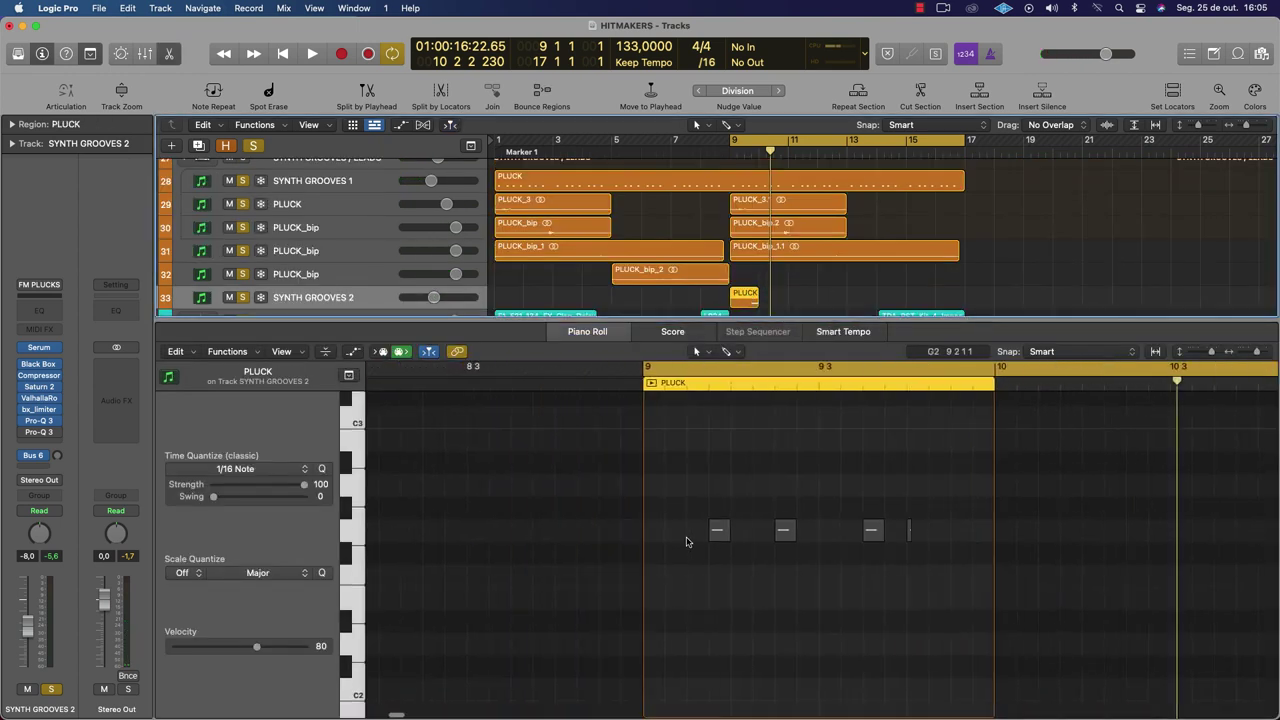
pyautogui.scroll(-5, 900, 530)
pyautogui.hscroll(5, 920, 528)
pyautogui.moveTo(940, 480); pyautogui.dragTo(677, 480)
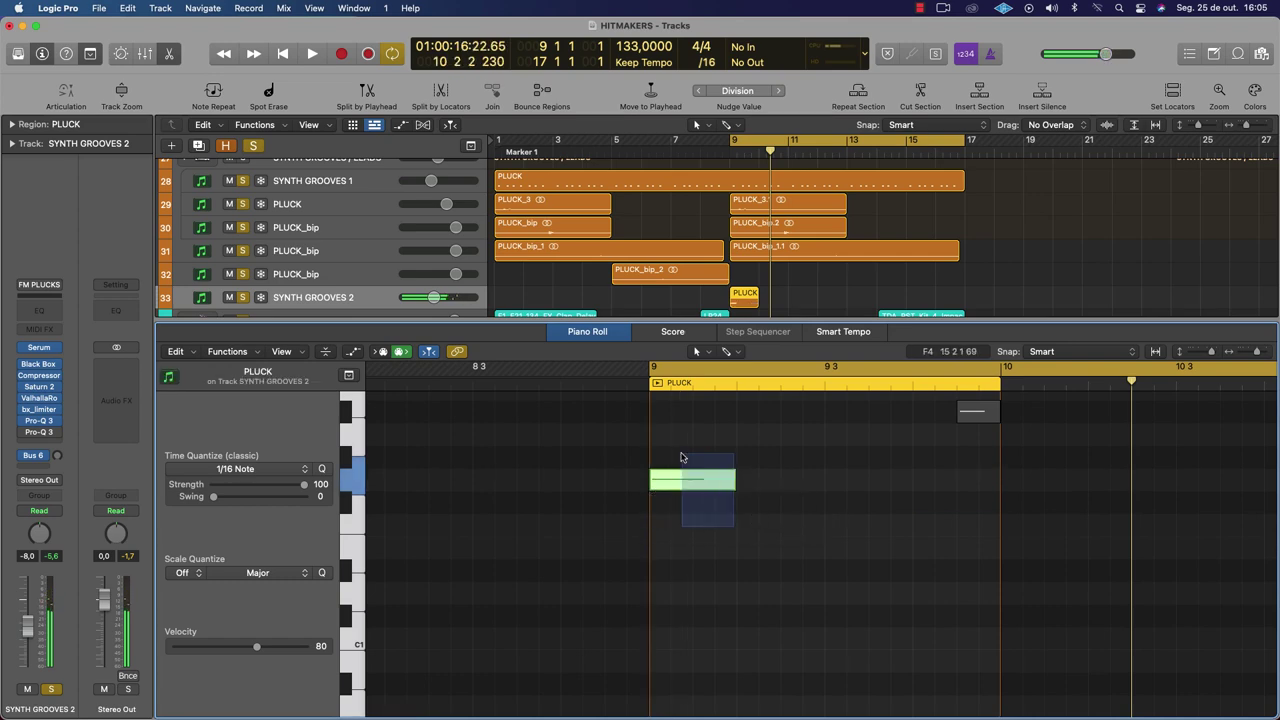
pyautogui.press('Delete')
pyautogui.press('space')
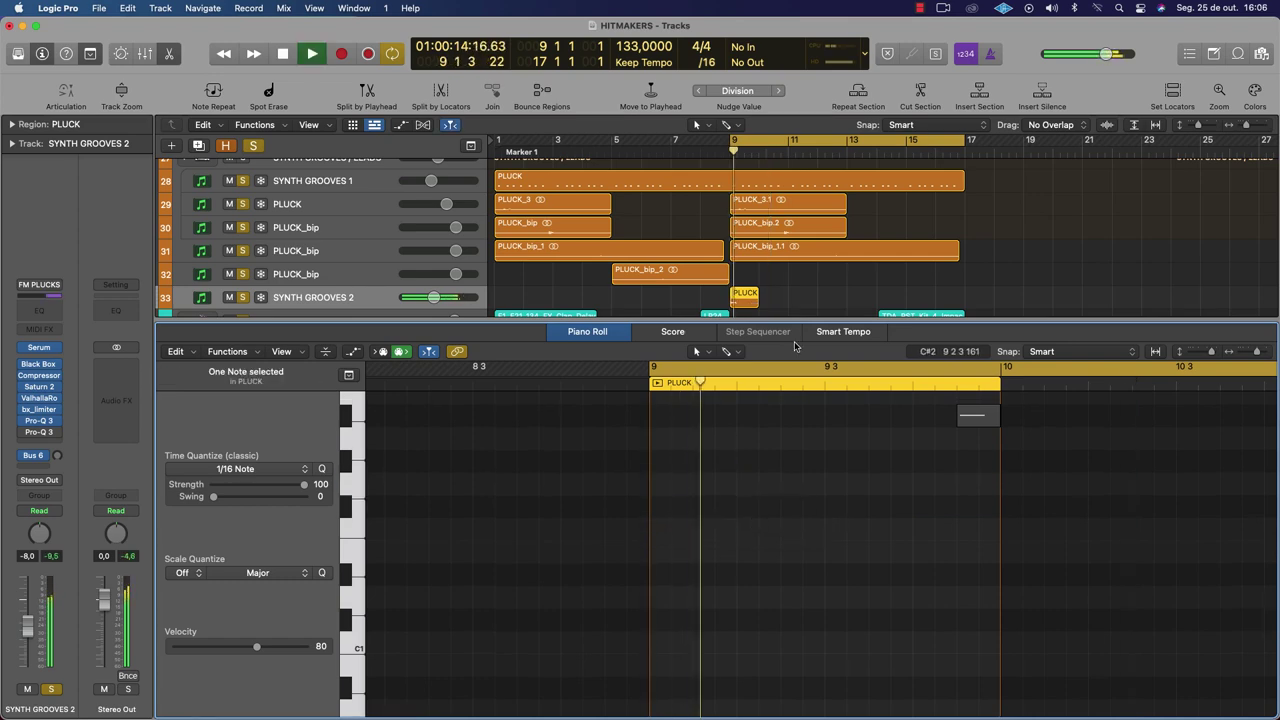
pyautogui.click(610, 334)
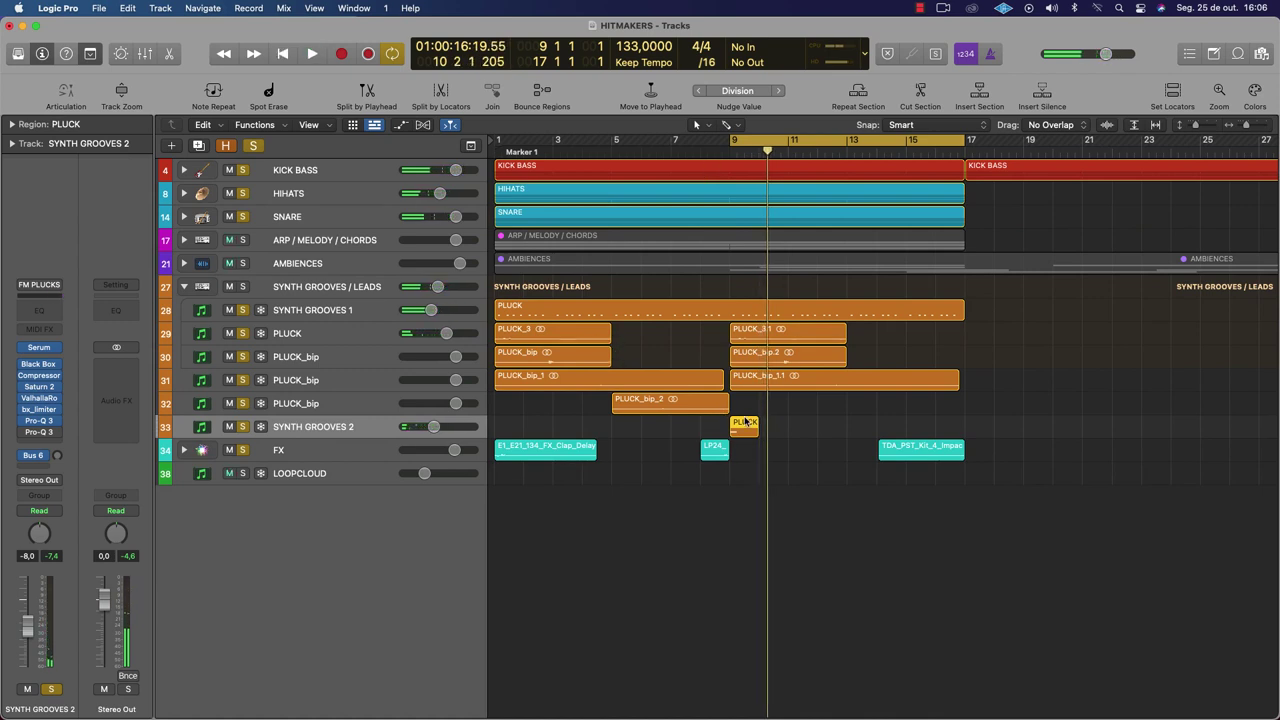
pyautogui.press('space')
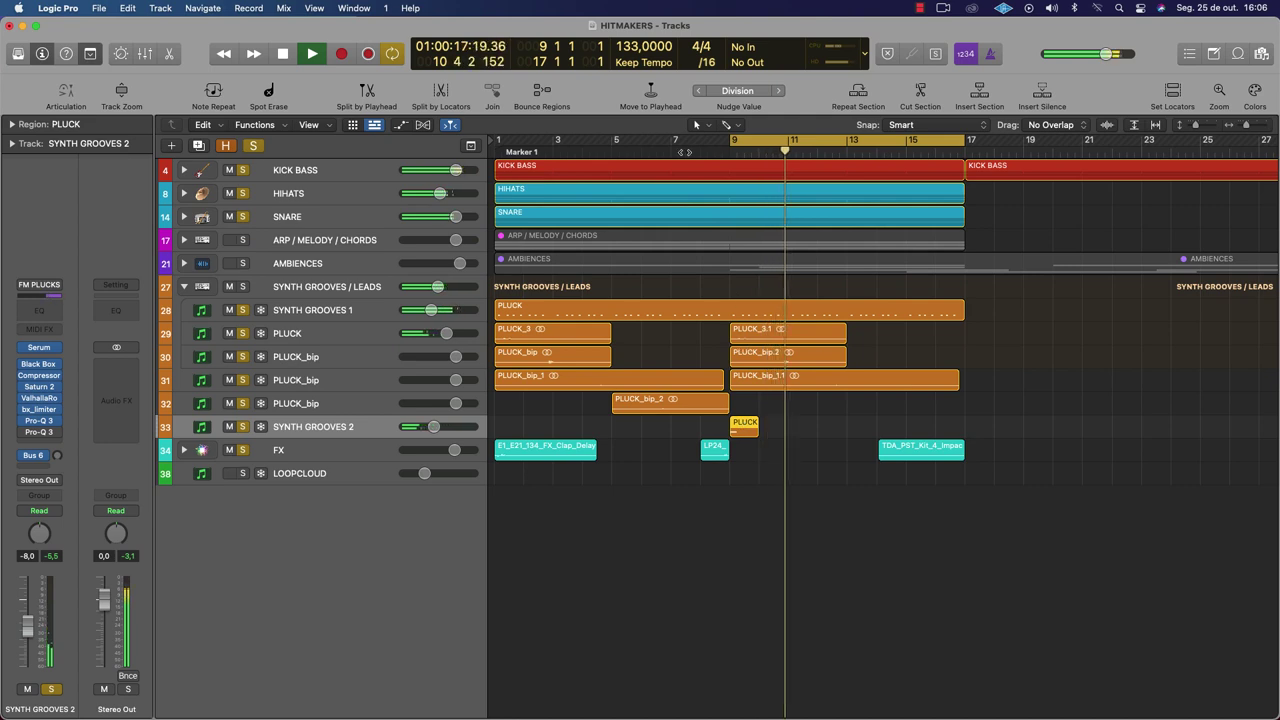
pyautogui.click(678, 151)
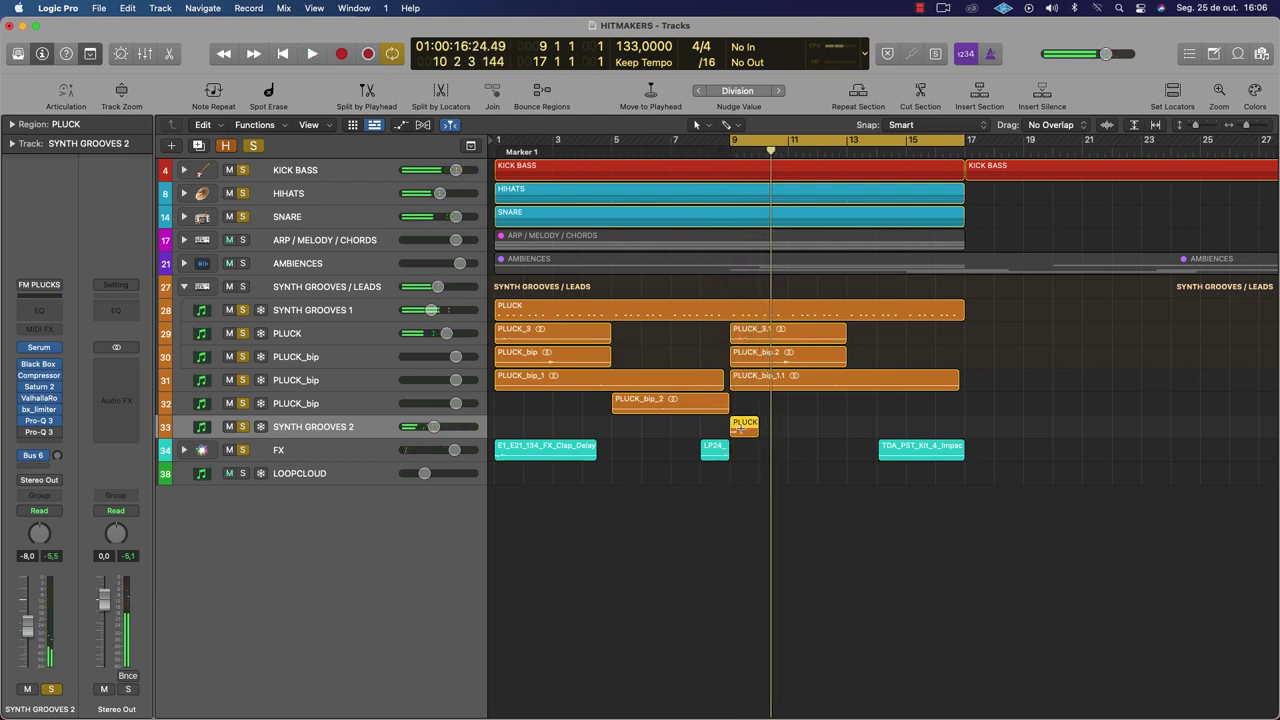
# Copy the PLUCK segment to bar 1 of SYNTH GROOVES 2 and loop playback over bars 1 to 17
pyautogui.moveTo(742, 425); pyautogui.dragTo(502, 430)
pyautogui.press('space')
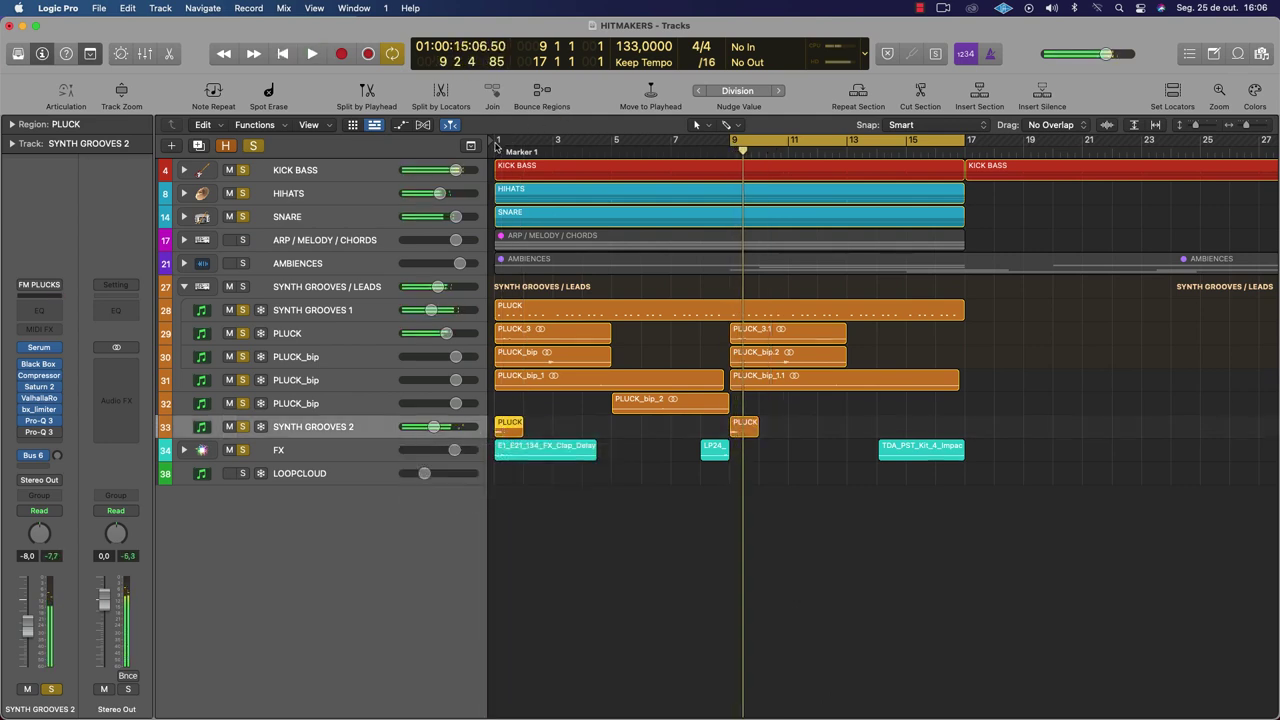
pyautogui.moveTo(510, 143); pyautogui.dragTo(962, 200)
pyautogui.press('space')
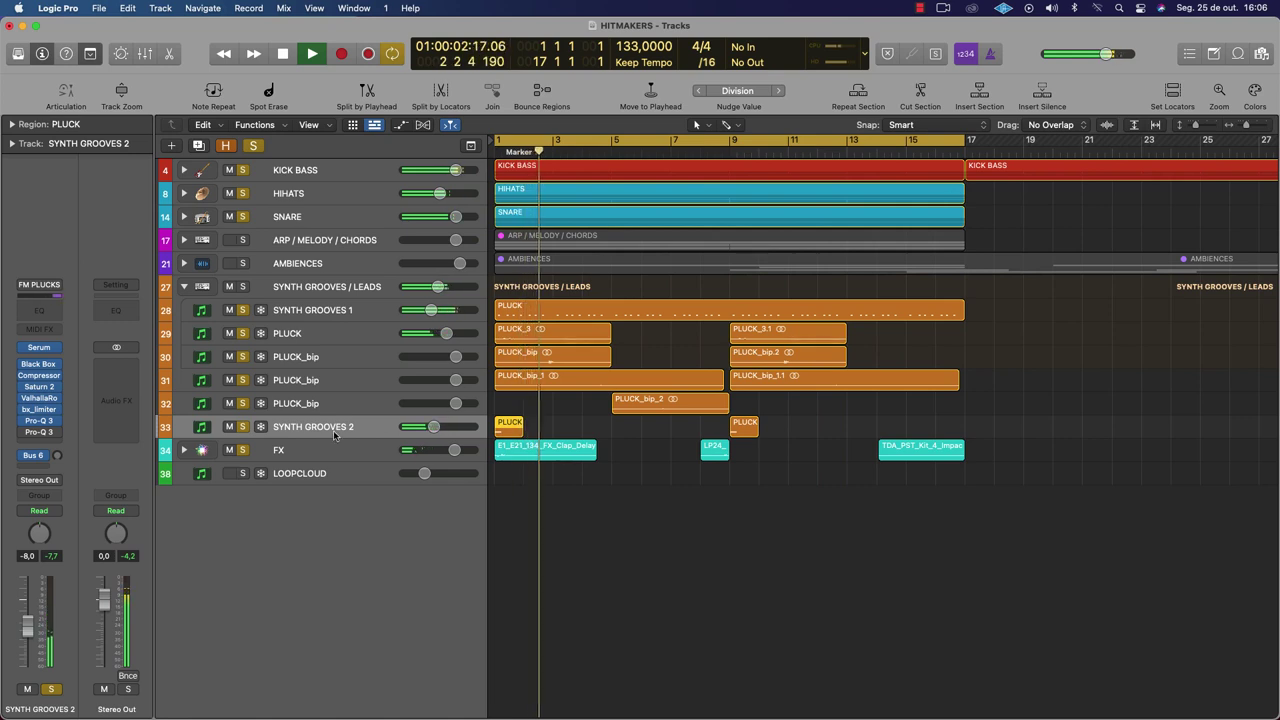
pyautogui.press('space')
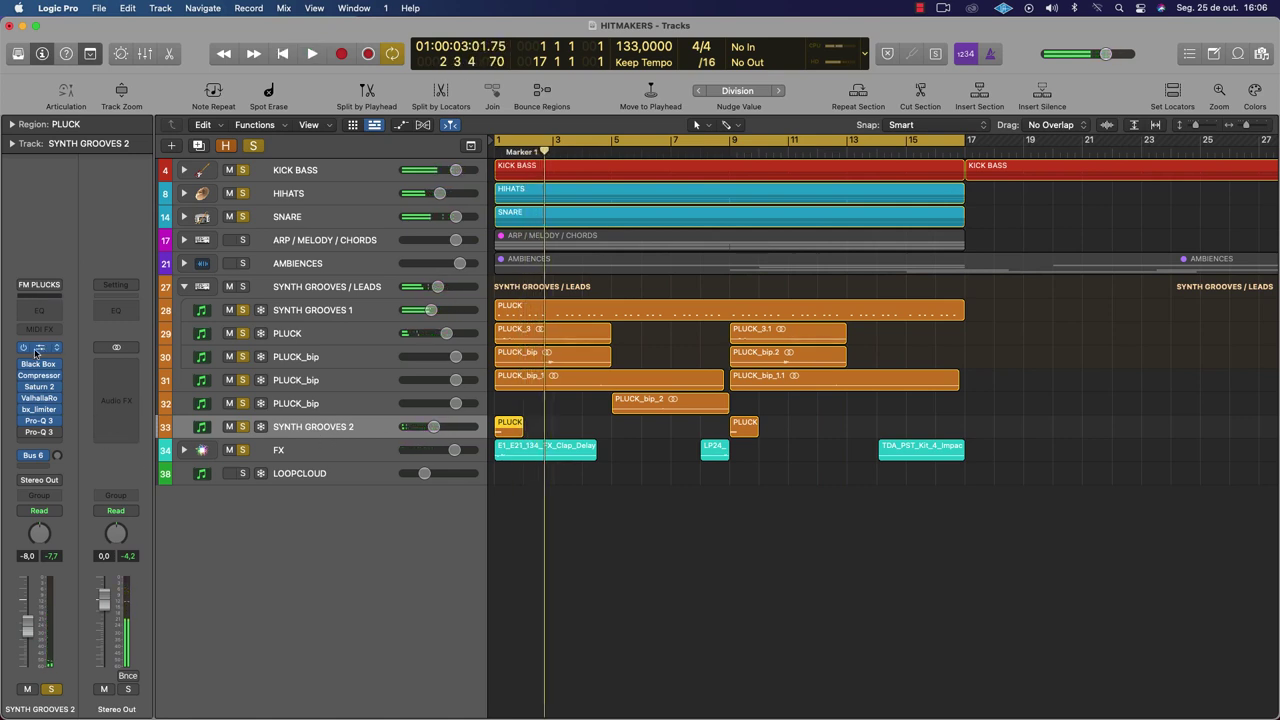
# Set the mix of Serum's delay effect to about 42%, raise its feedback slightly and audition the loop
pyautogui.click(36, 349)
pyautogui.click(362, 240)
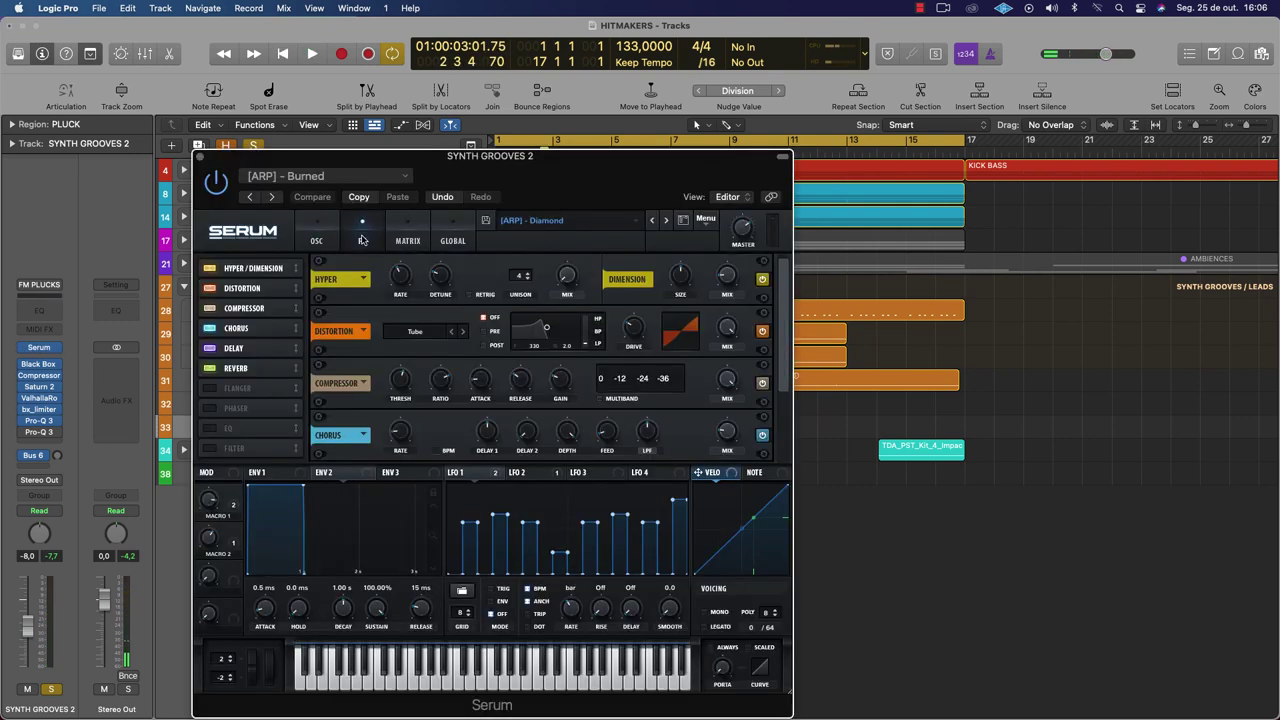
pyautogui.moveTo(785, 368); pyautogui.dragTo(780, 462)
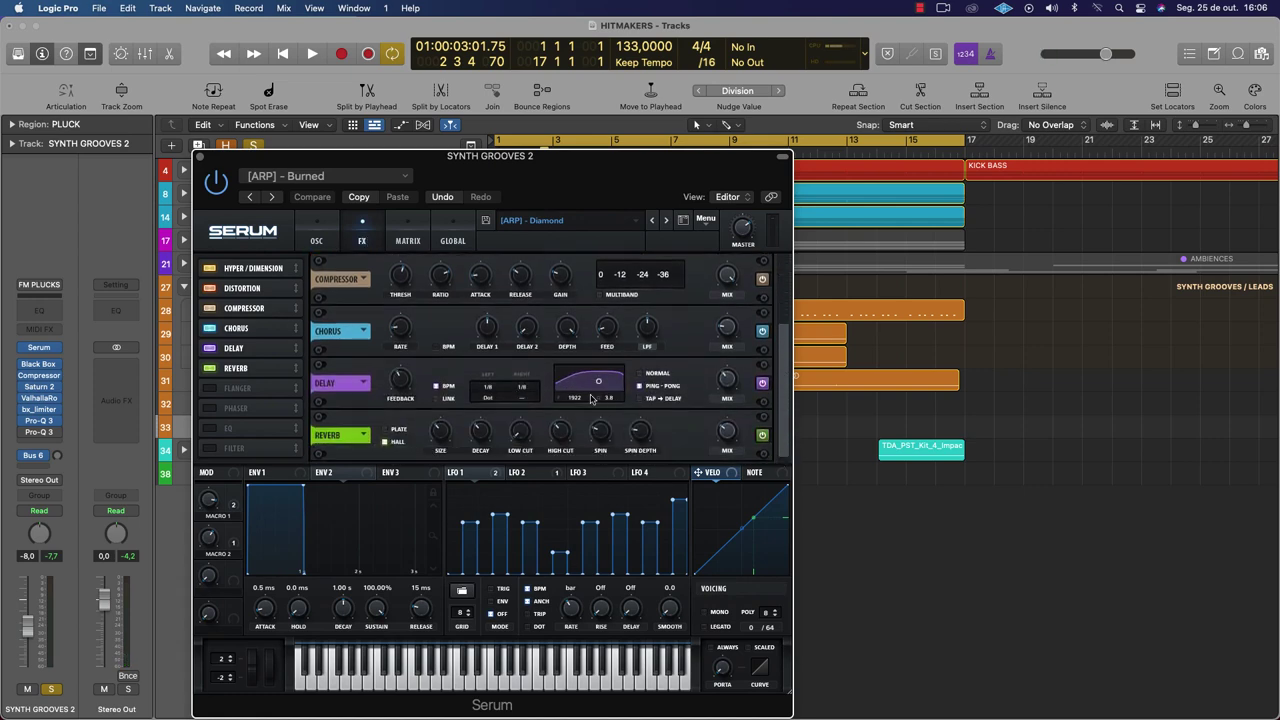
pyautogui.click(529, 403)
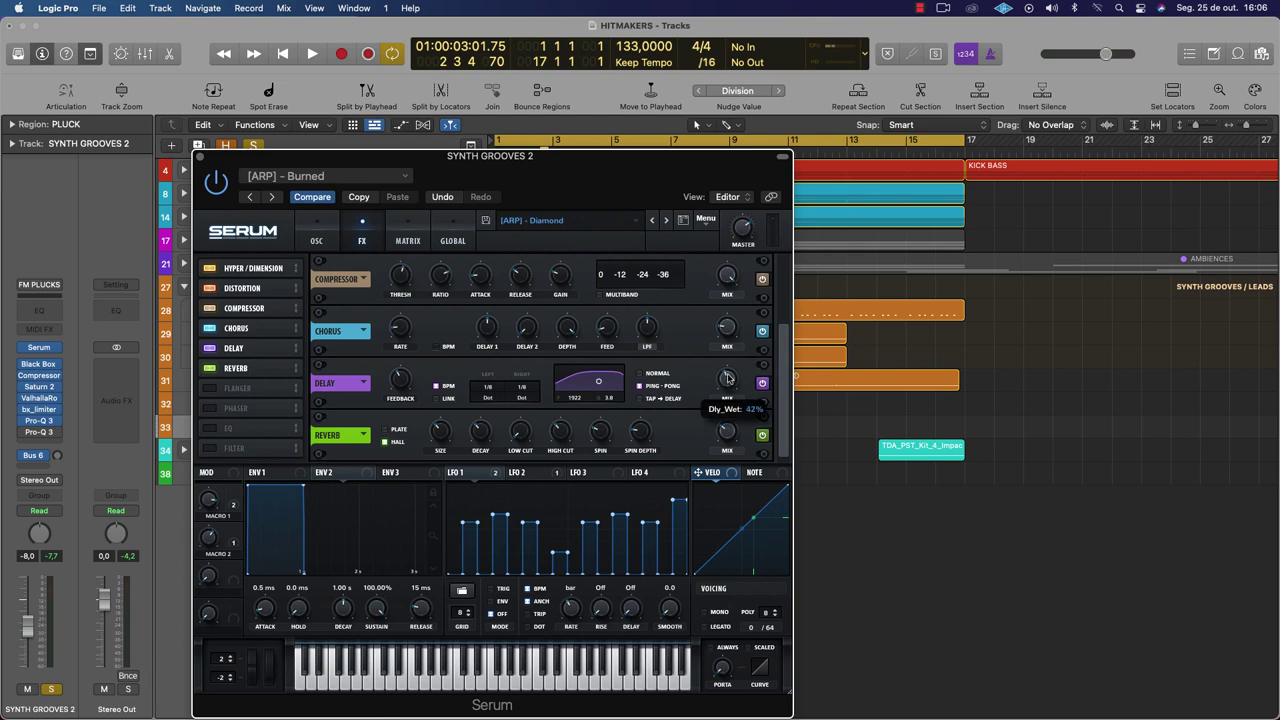
pyautogui.moveTo(397, 376); pyautogui.dragTo(407, 365)
pyautogui.press('space')
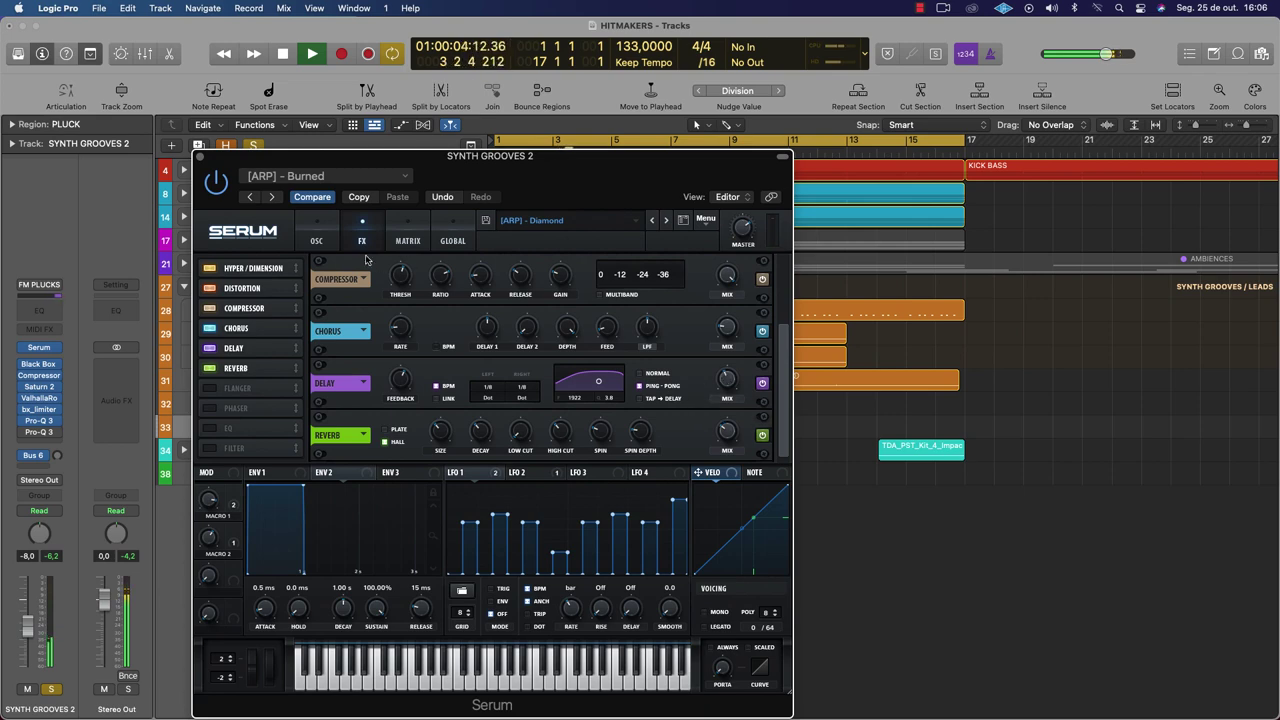
# Adjust Macro 1 in Serum around 30% while auditioning the loop, and close the synth
pyautogui.click(317, 240)
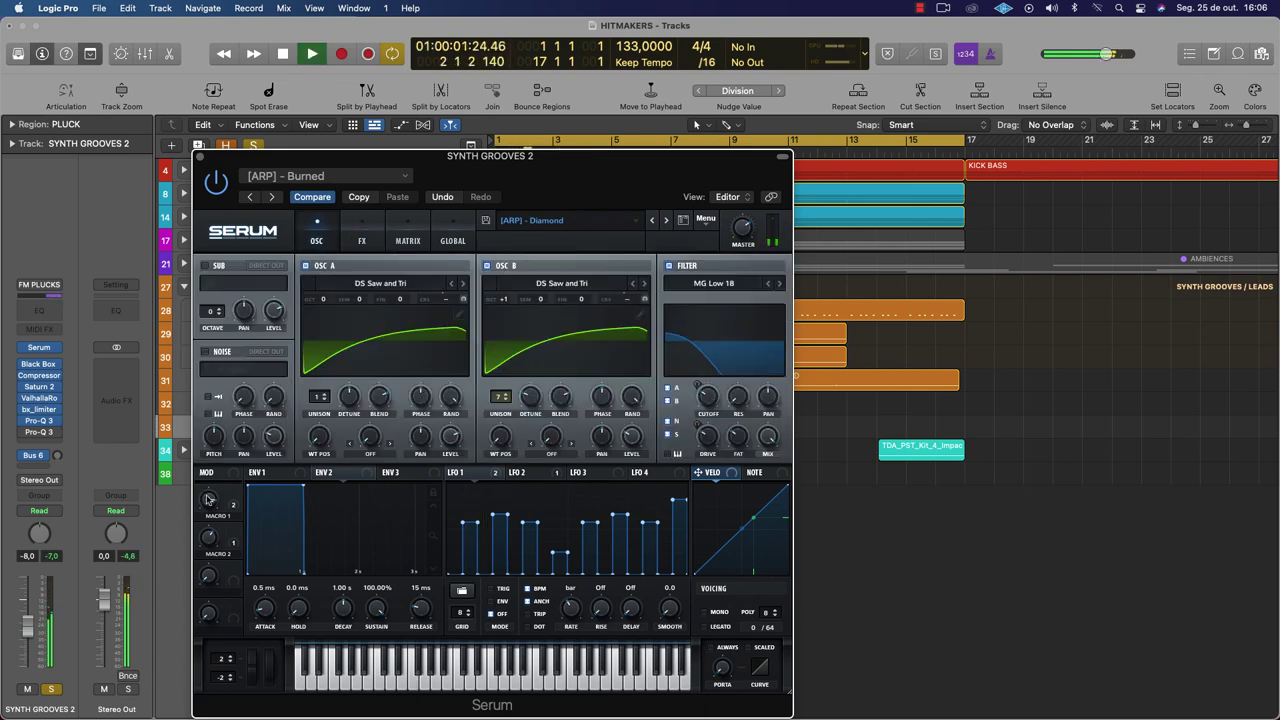
pyautogui.press('space')
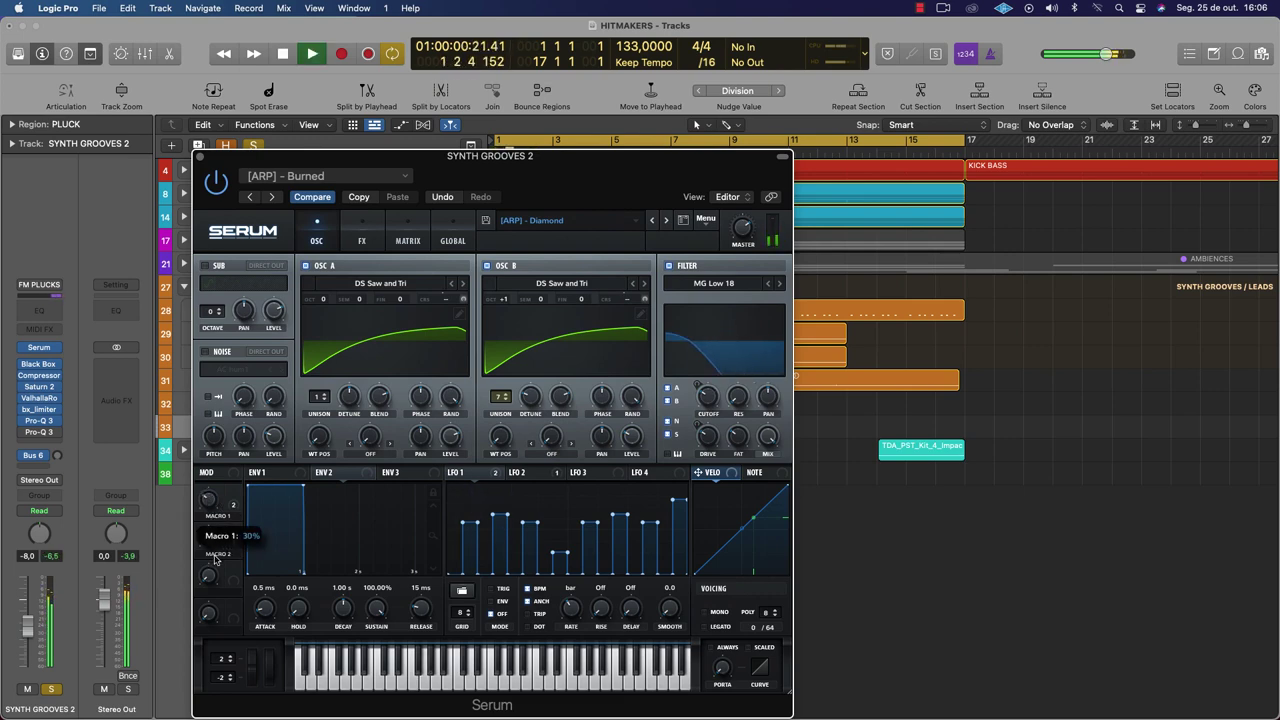
pyautogui.press('space')
pyautogui.press('space')
pyautogui.moveTo(206, 515); pyautogui.dragTo(211, 510)
pyautogui.press('space')
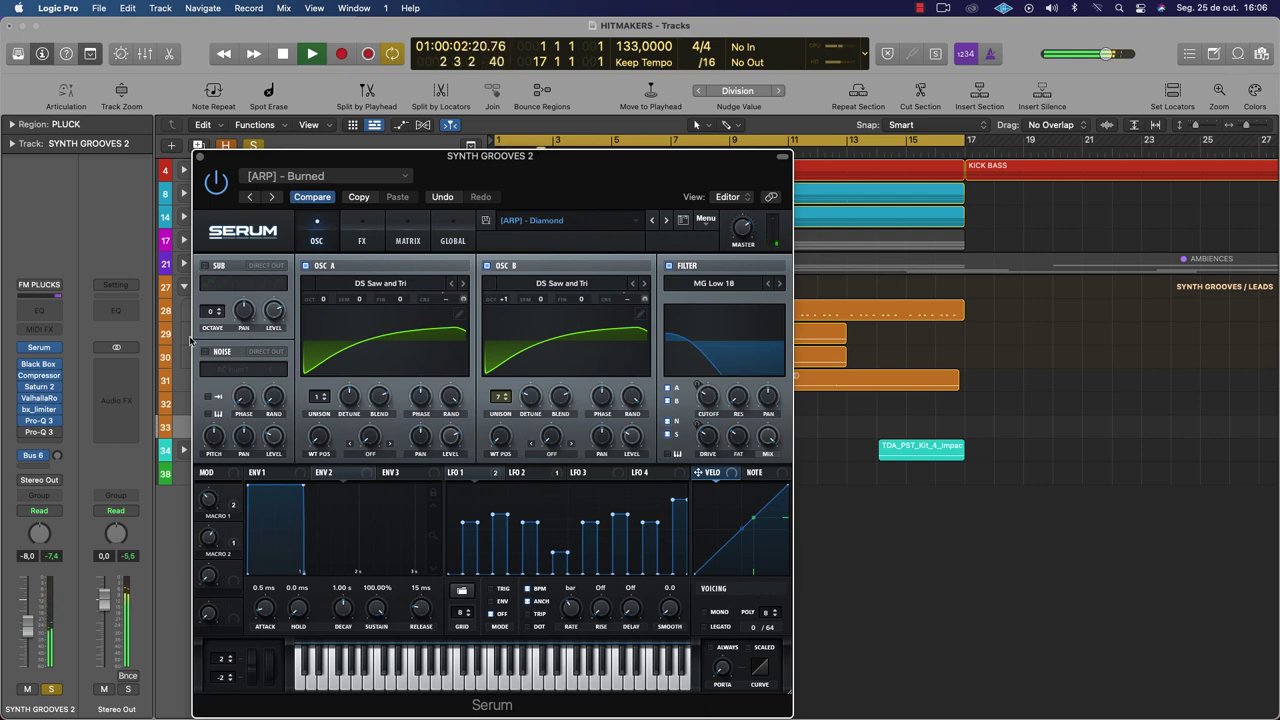
pyautogui.click(199, 157)
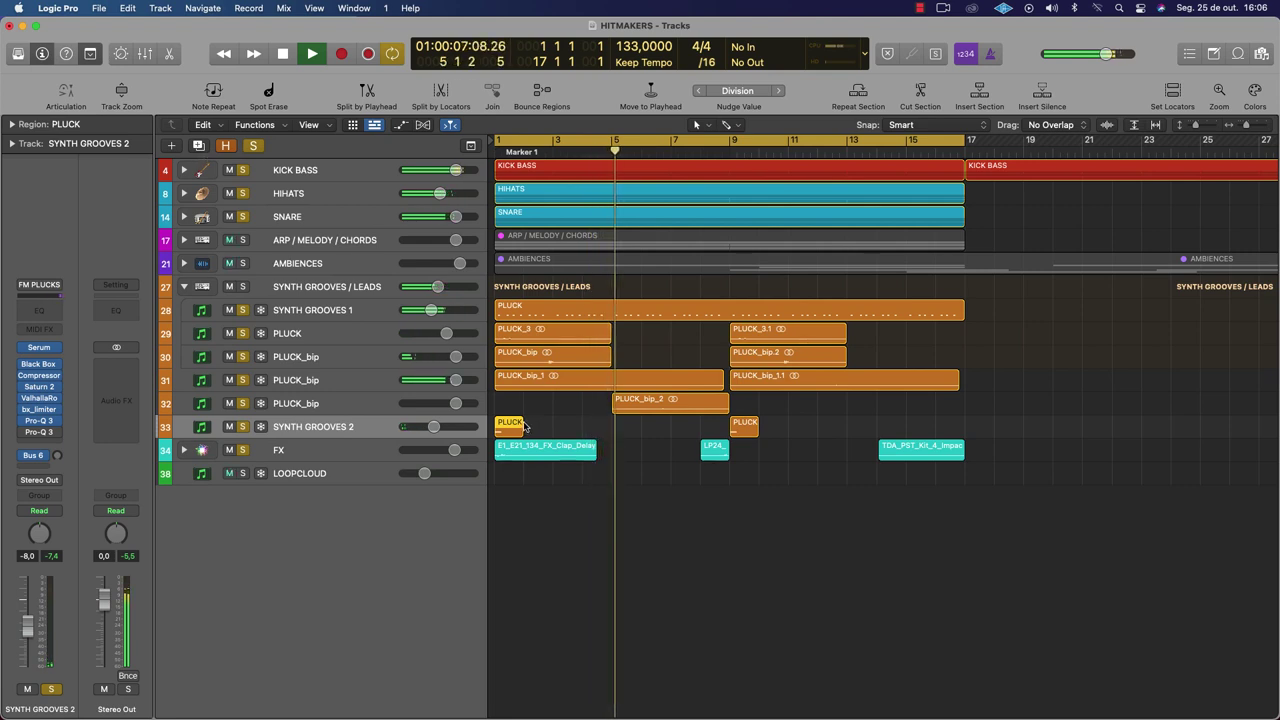
# Lengthen the opening note of the bar 9 PLUCK segment up to the next muted note and play the passage
pyautogui.click(766, 425)
pyautogui.click(752, 425)
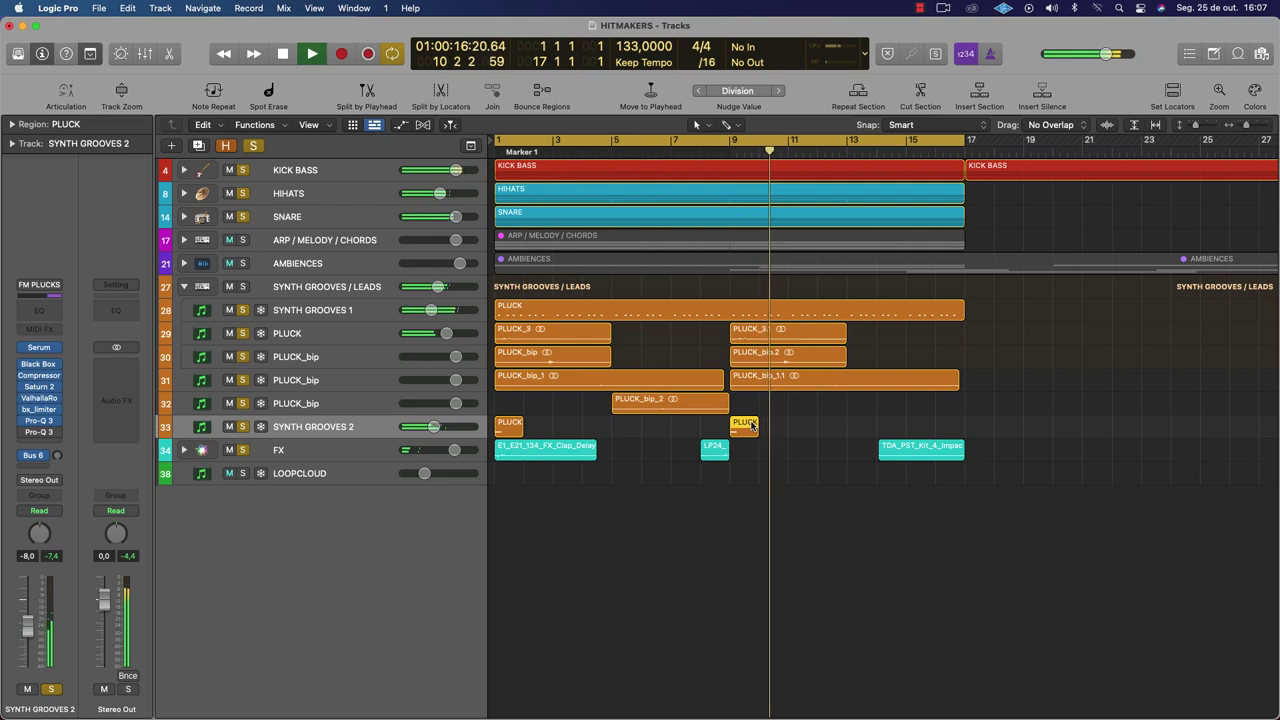
pyautogui.press('space')
pyautogui.doubleClick(748, 424)
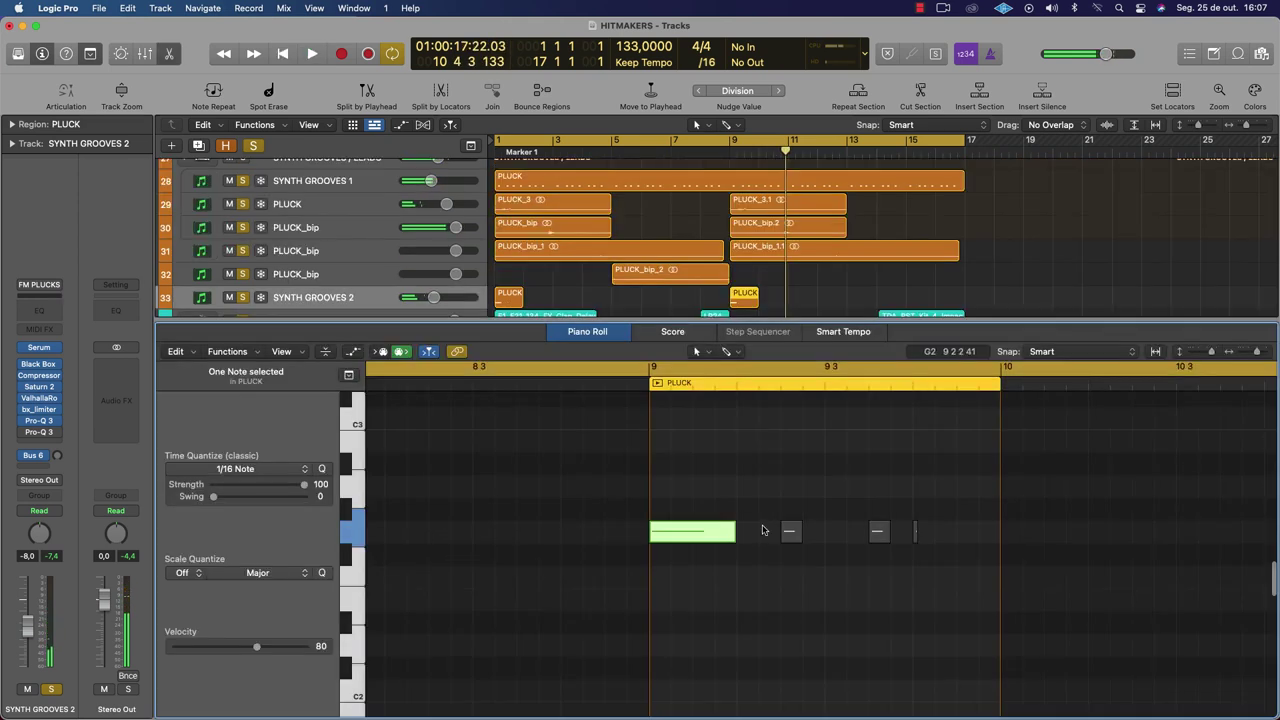
pyautogui.click(698, 537)
pyautogui.moveTo(735, 532); pyautogui.dragTo(779, 532)
pyautogui.doubleClick(719, 136)
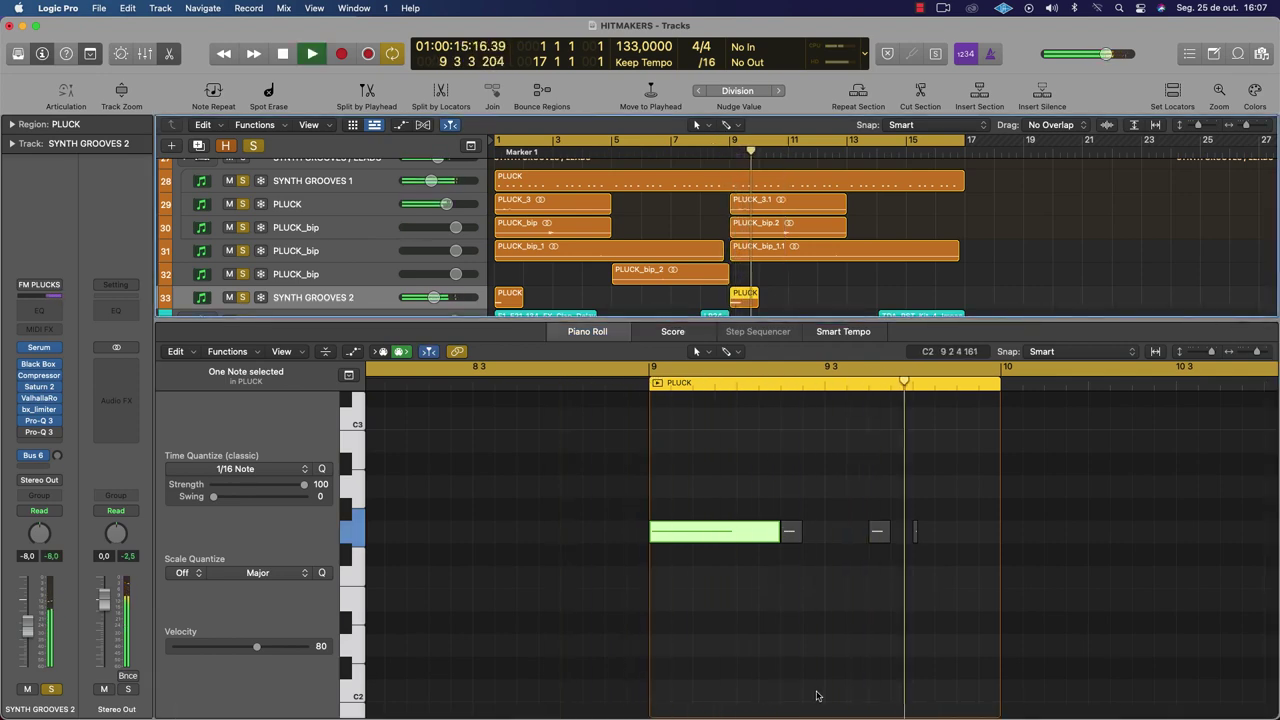
pyautogui.press('space')
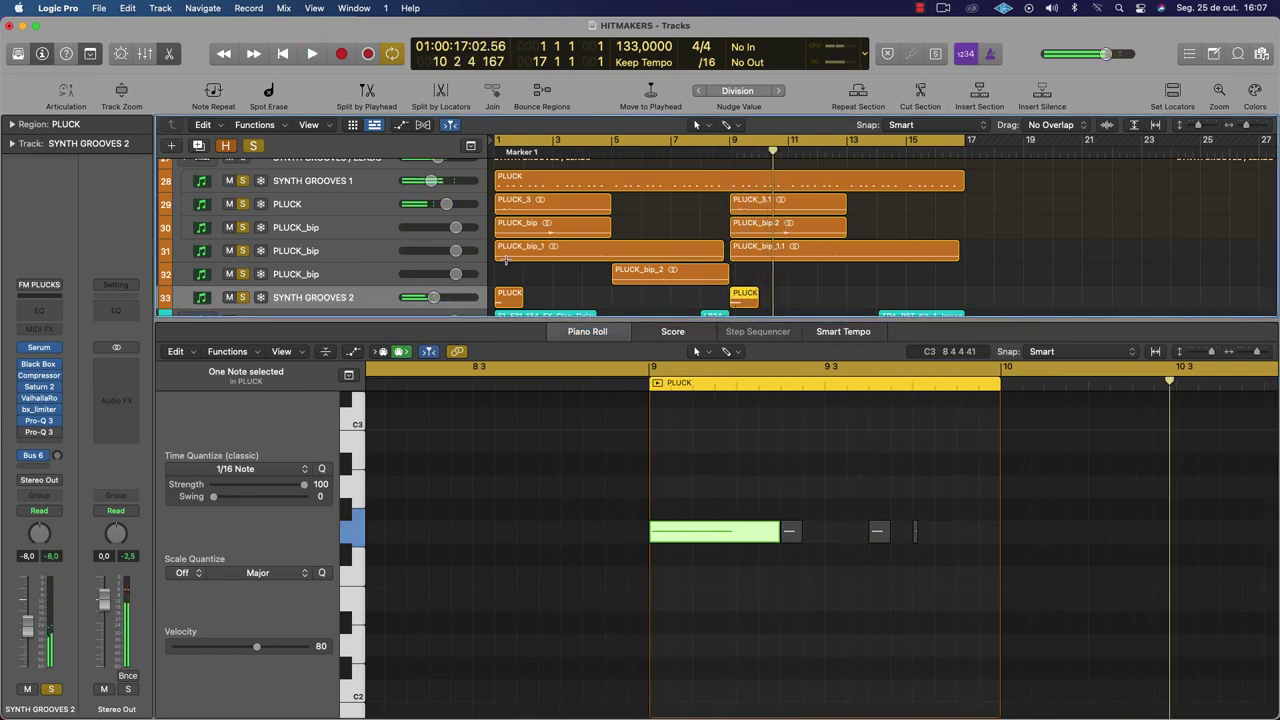
# Lengthen the opening note of the bar 1 PLUCK segment to the same length and remove the muted note overlapping it
pyautogui.click(509, 296)
pyautogui.moveTo(456, 534); pyautogui.dragTo(503, 534)
pyautogui.click(539, 588)
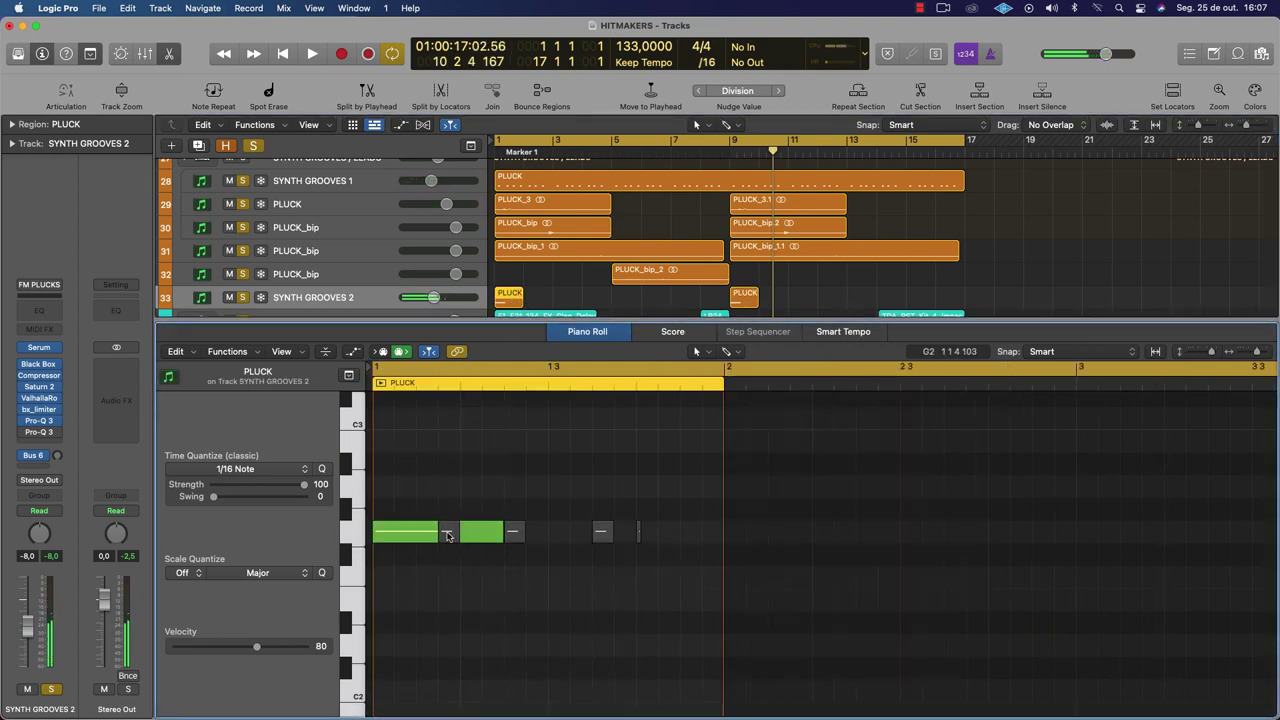
pyautogui.click(448, 534)
pyautogui.click(448, 536)
pyautogui.press('space')
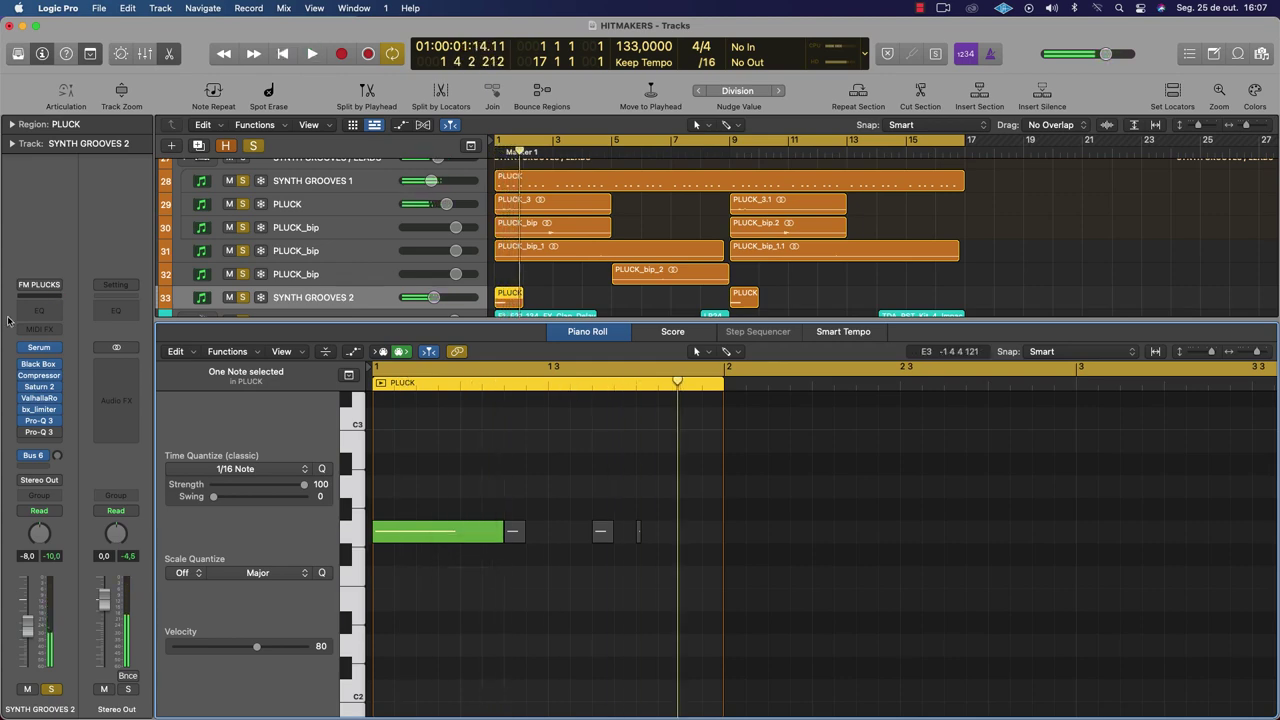
# Browse the MELODIC TECHNO - PME user presets in Serum without loading one
pyautogui.click(40, 349)
pyautogui.click(543, 222)
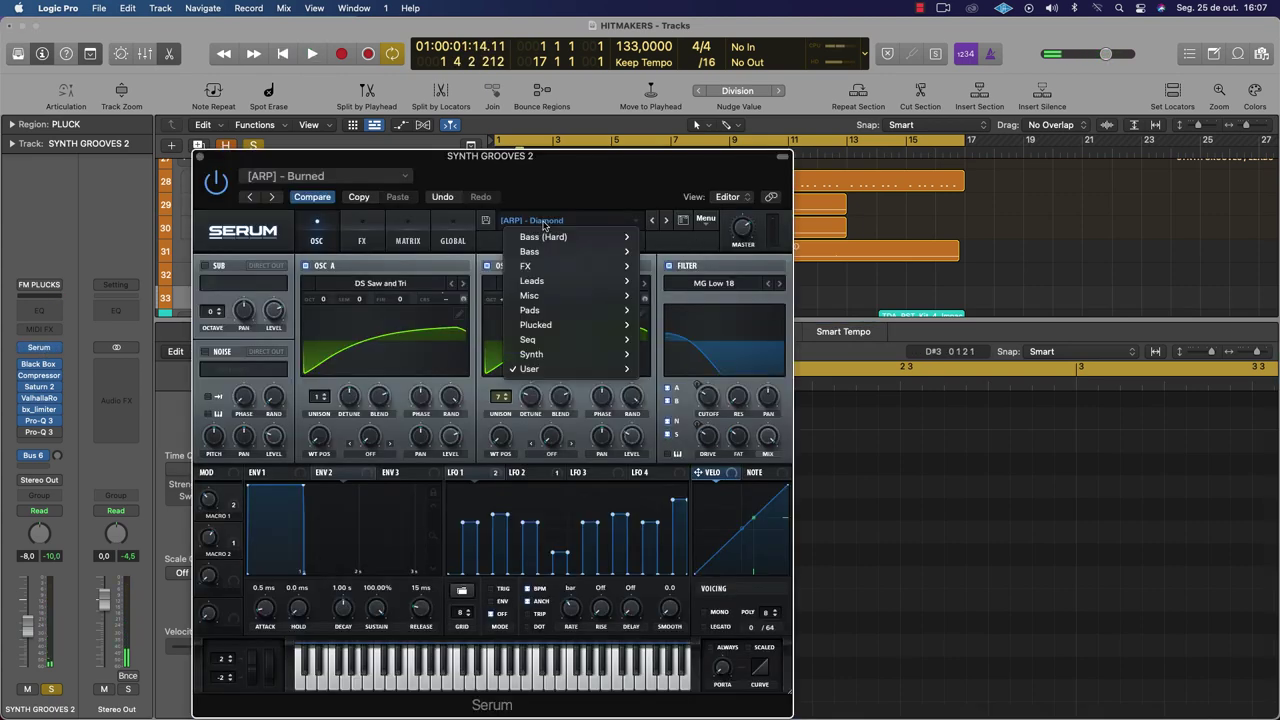
pyautogui.moveTo(551, 368)
pyautogui.moveTo(775, 546)
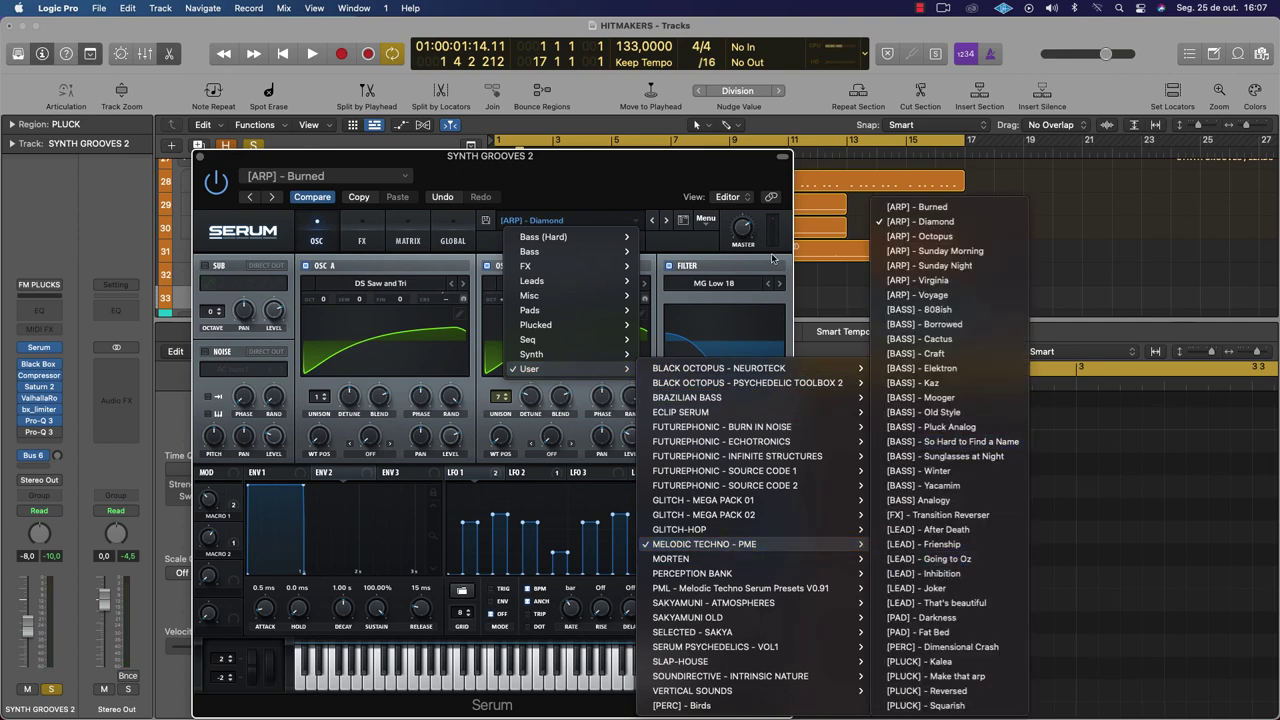
pyautogui.click(632, 176)
pyautogui.click(200, 157)
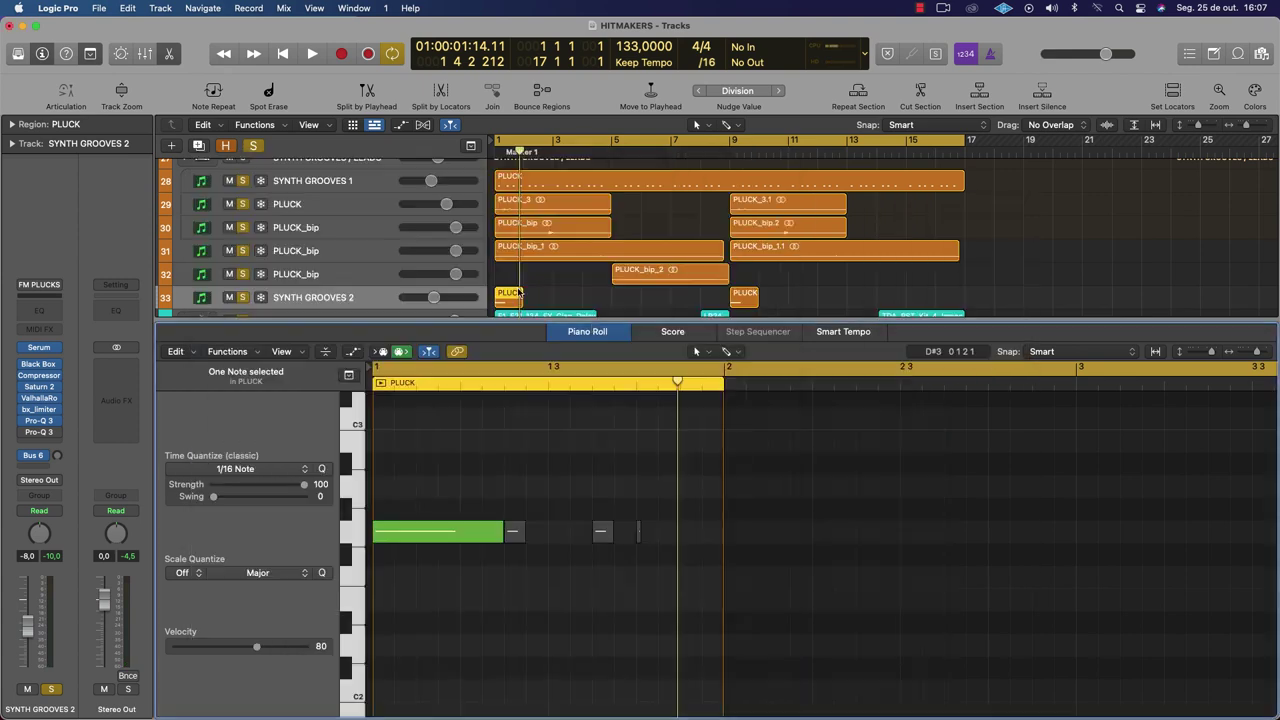
# Play the loop without the note editor and lower the volume of PLUCK_bip on track 32 to -3.3 dB
pyautogui.press('space')
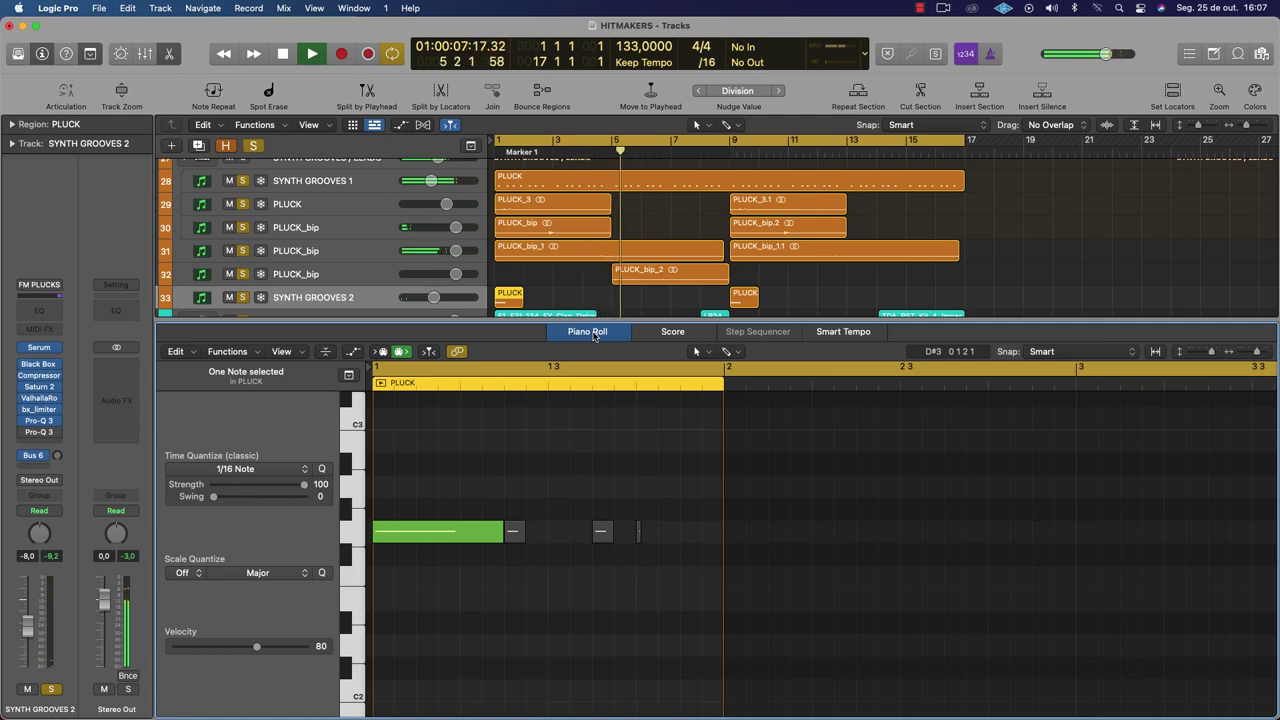
pyautogui.click(590, 332)
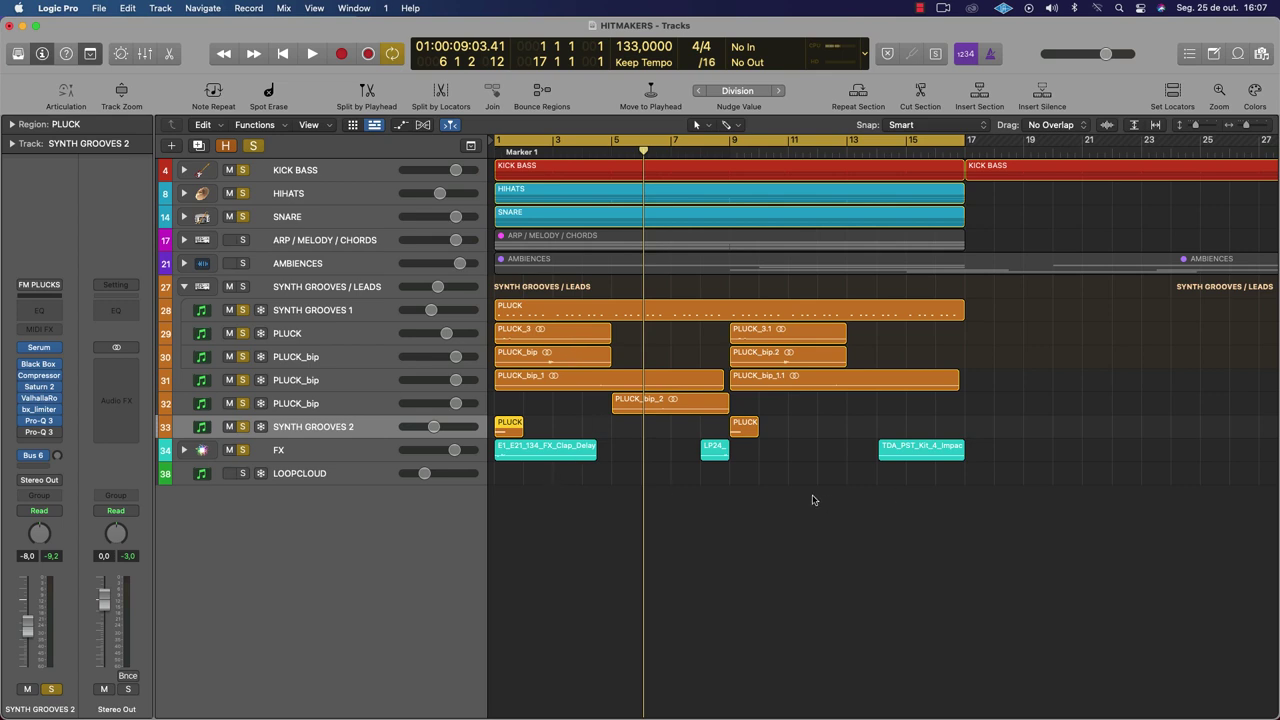
pyautogui.press('space')
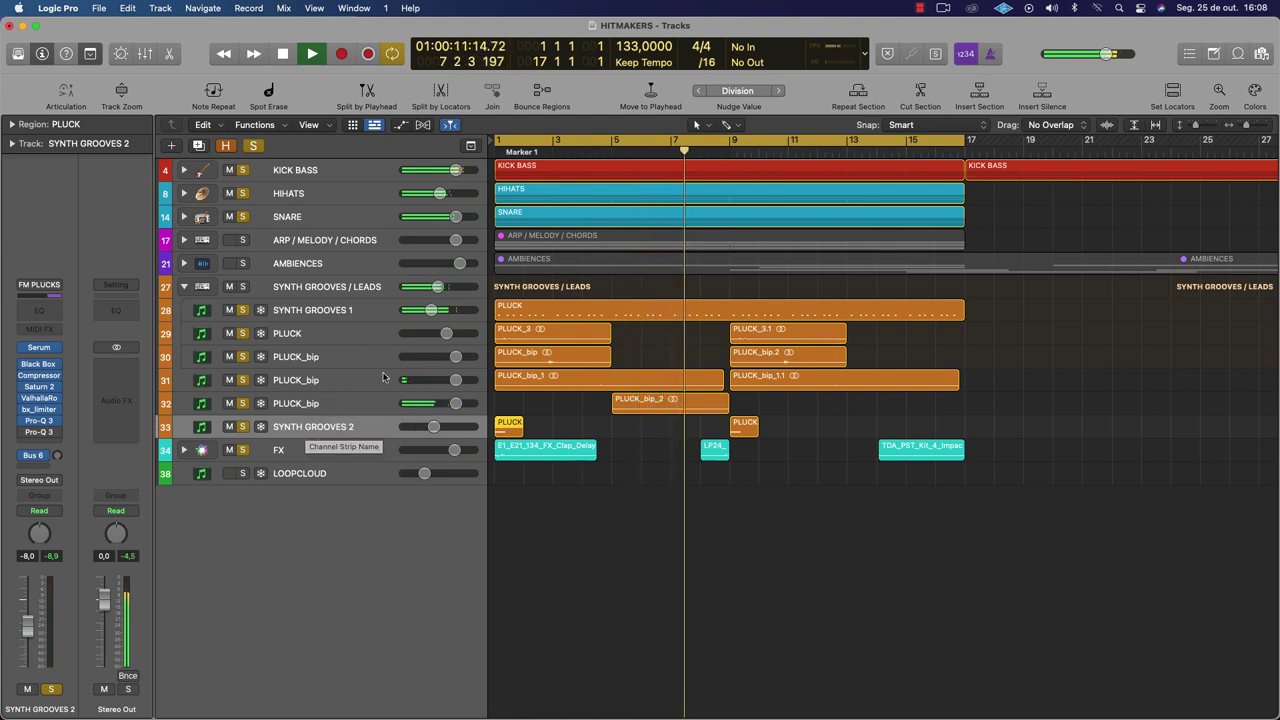
pyautogui.moveTo(455, 403); pyautogui.dragTo(440, 406)
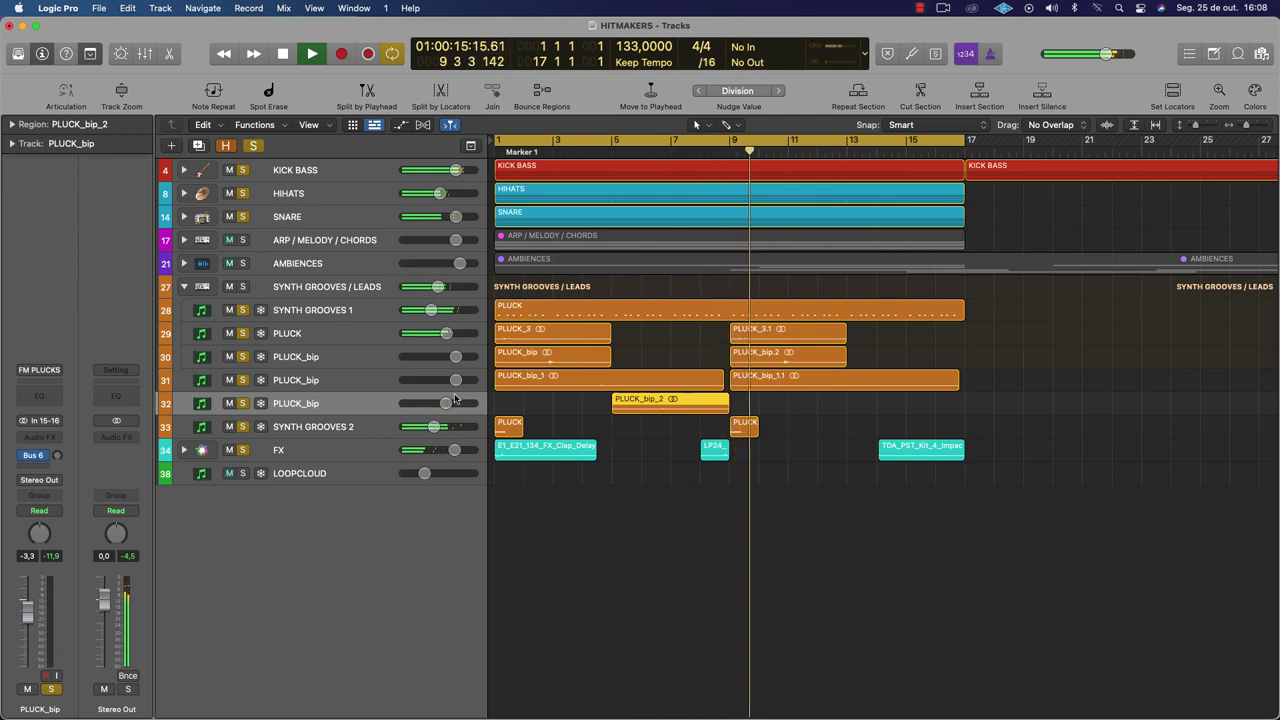
# Open the Serum instrument of the SYNTH GROOVES 2 track and restart loop playback from the beginning
pyautogui.click(349, 428)
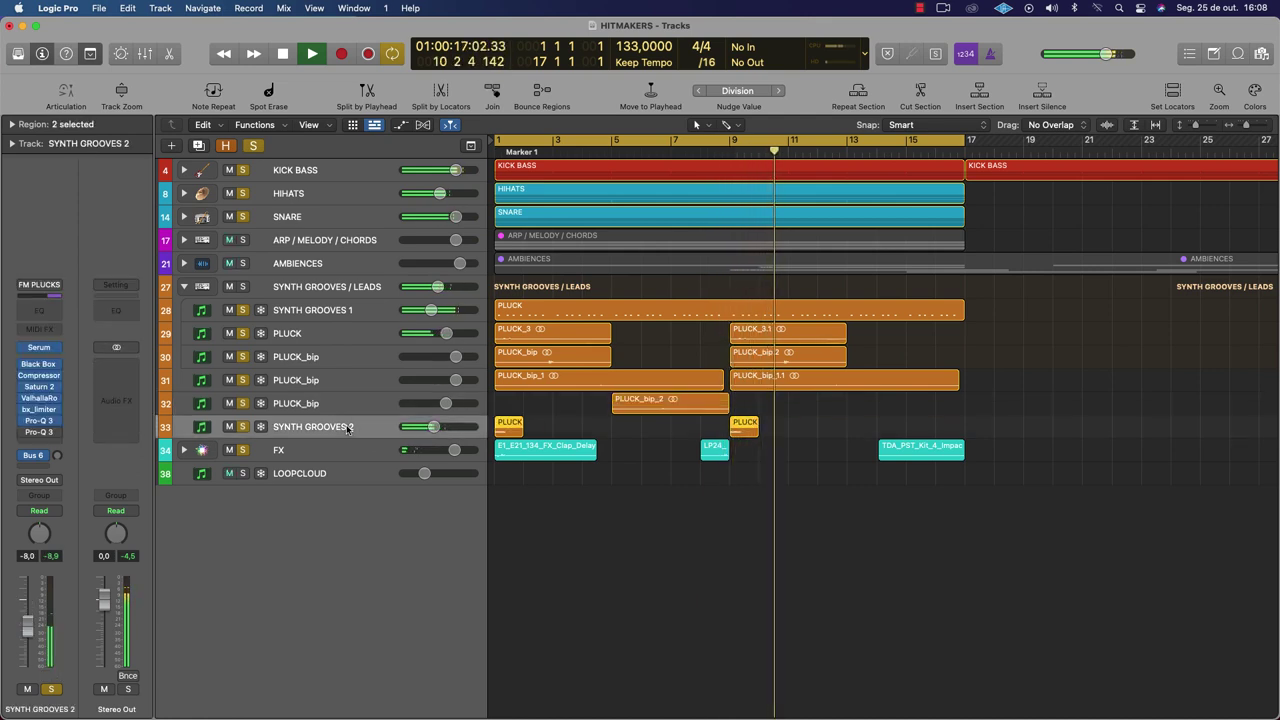
pyautogui.click(39, 347)
pyautogui.press('space')
pyautogui.press('space')
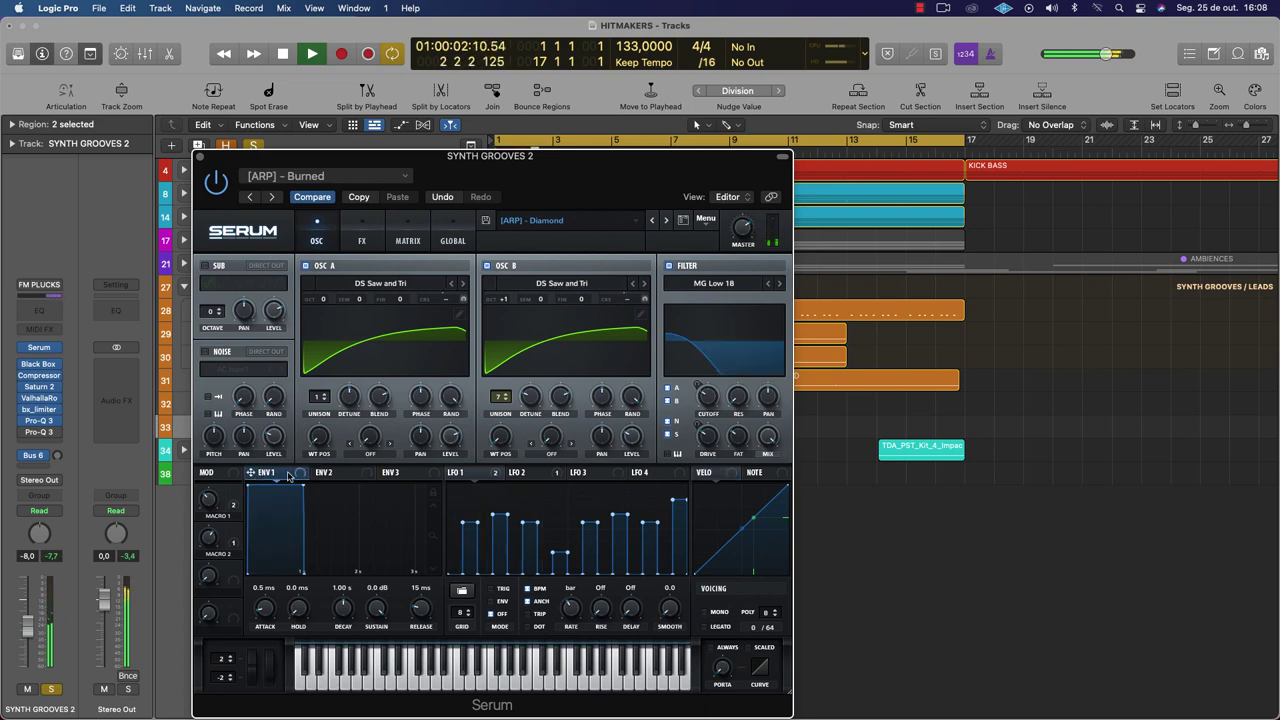
# Reshape Serum's LFO 2 during playback into a fast curved rise, a slightly later peak and a steep concave decay
pyautogui.click(516, 472)
pyautogui.press('space')
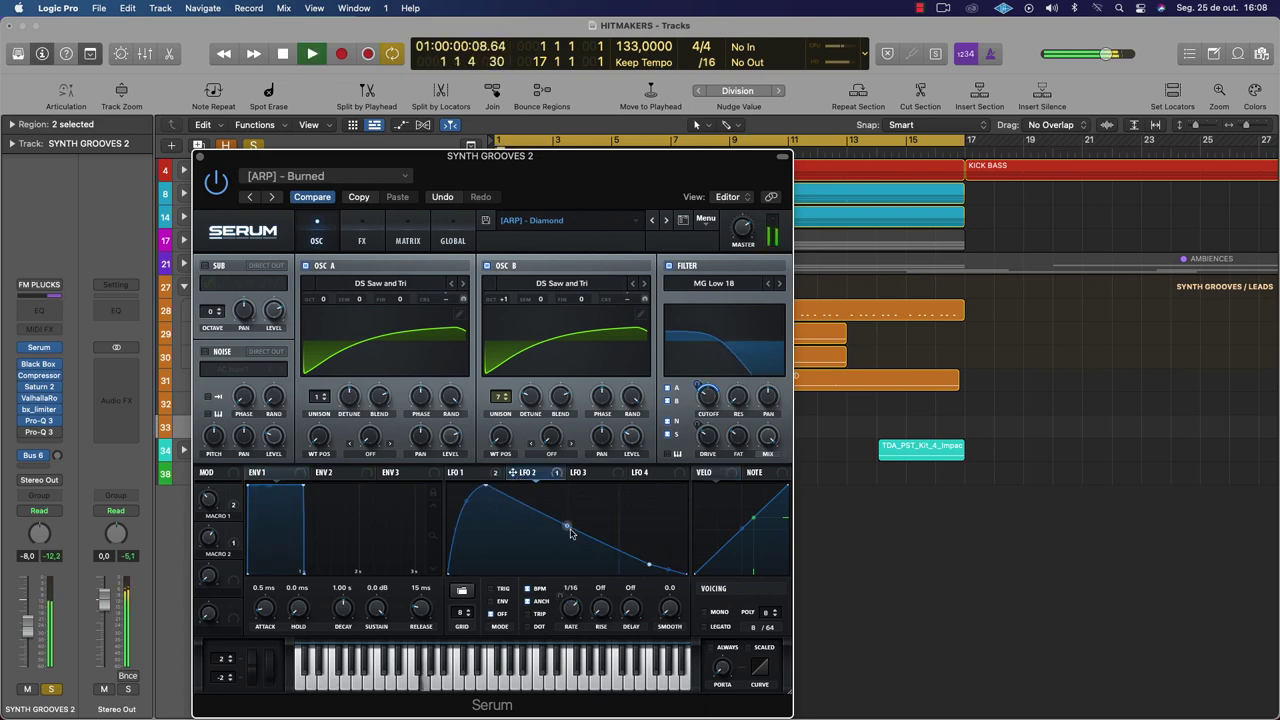
pyautogui.press('space')
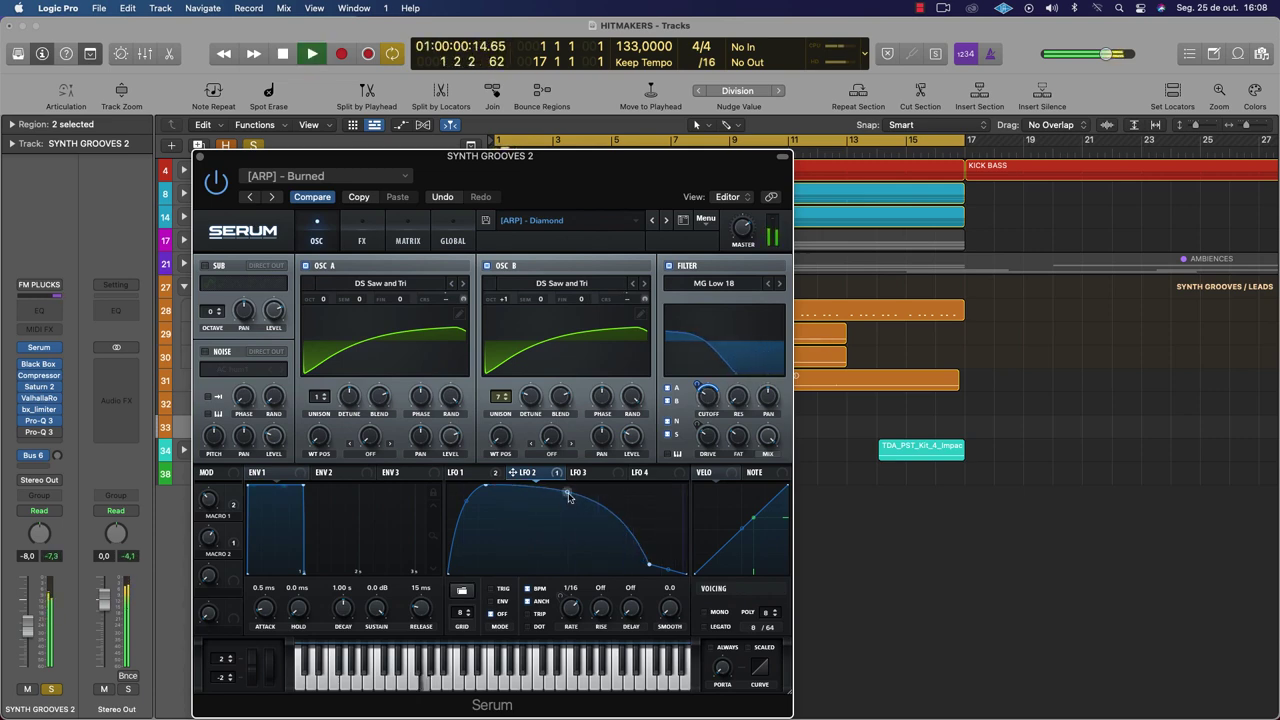
pyautogui.moveTo(566, 507); pyautogui.dragTo(557, 540)
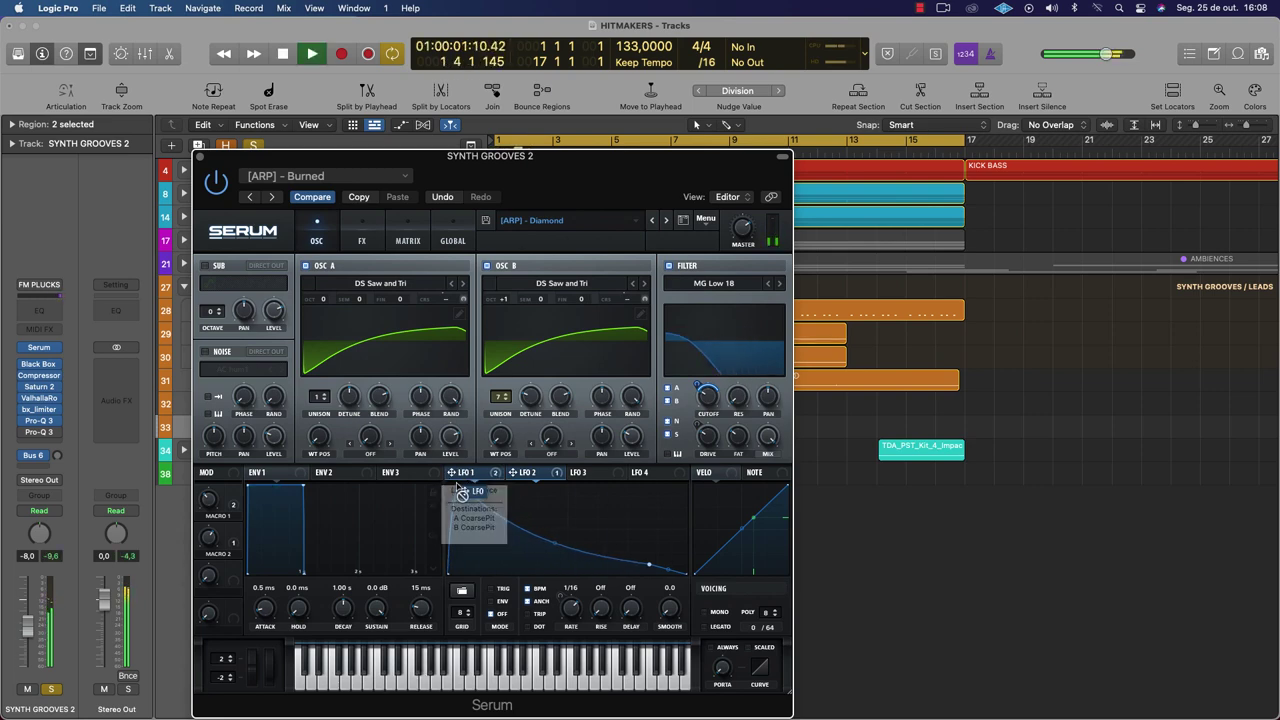
pyautogui.moveTo(452, 472); pyautogui.dragTo(446, 487)
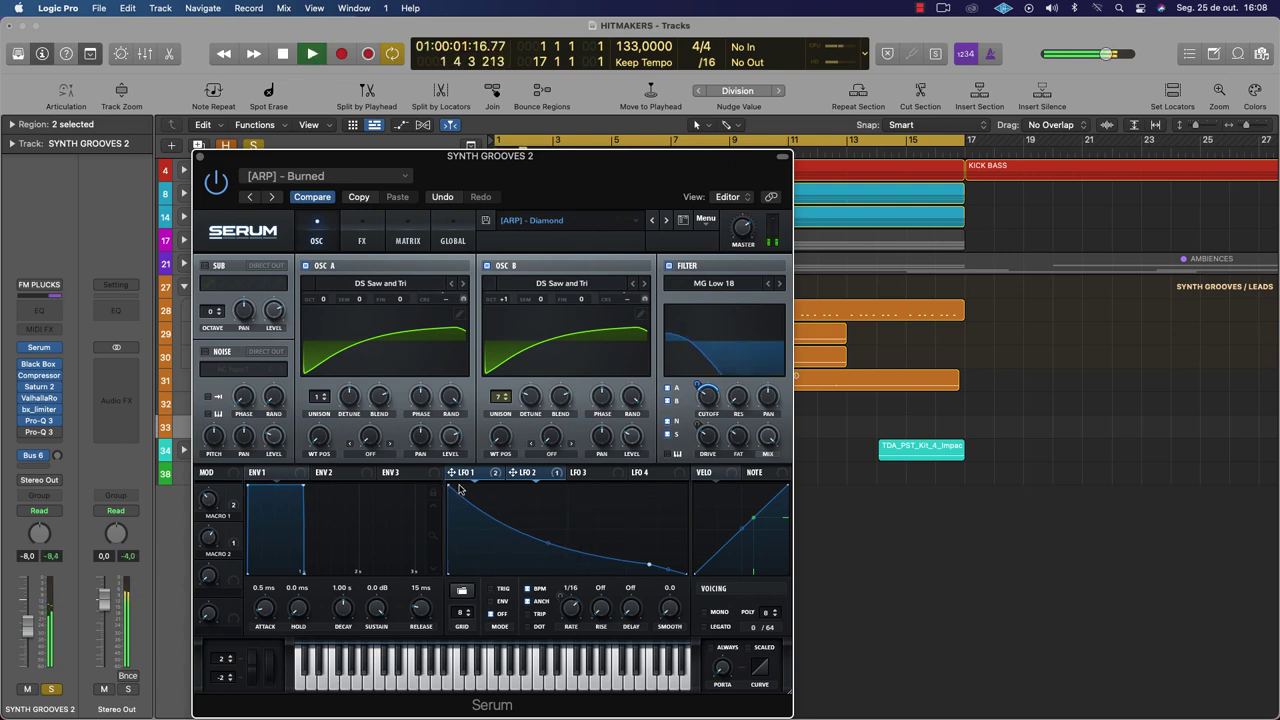
pyautogui.moveTo(452, 487); pyautogui.dragTo(495, 478)
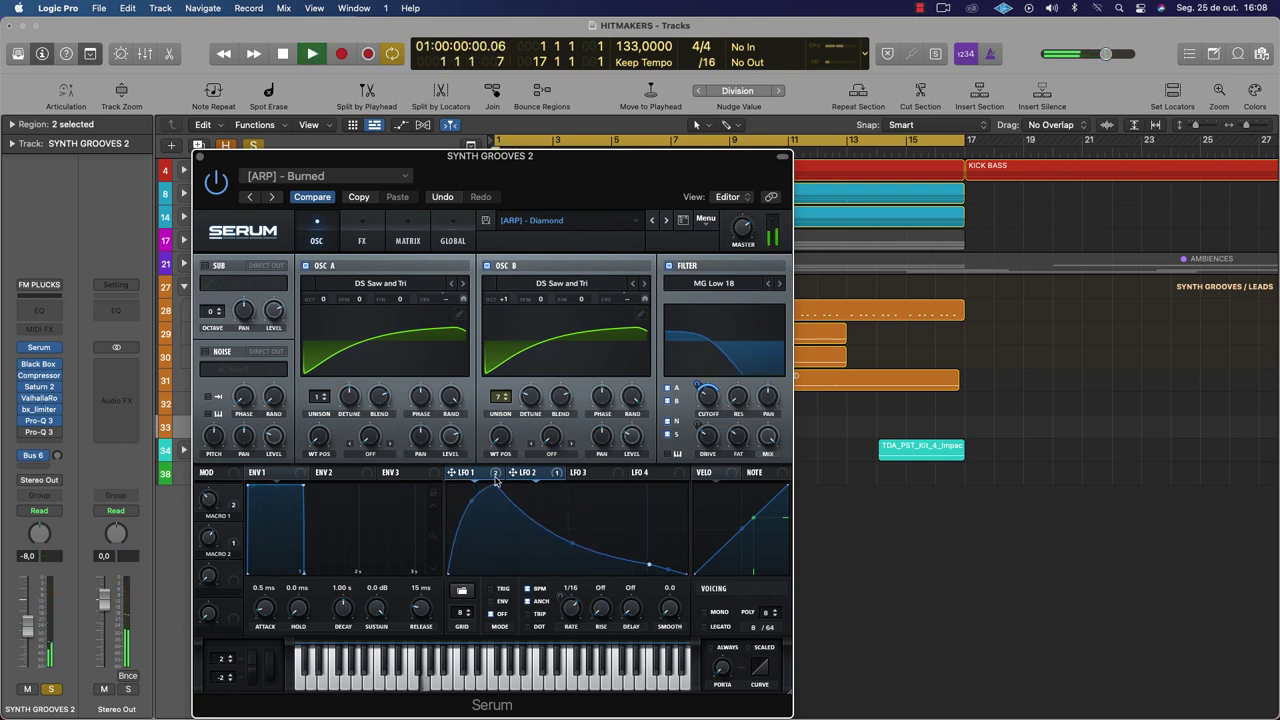
pyautogui.rightClick(495, 480)
pyautogui.press('space')
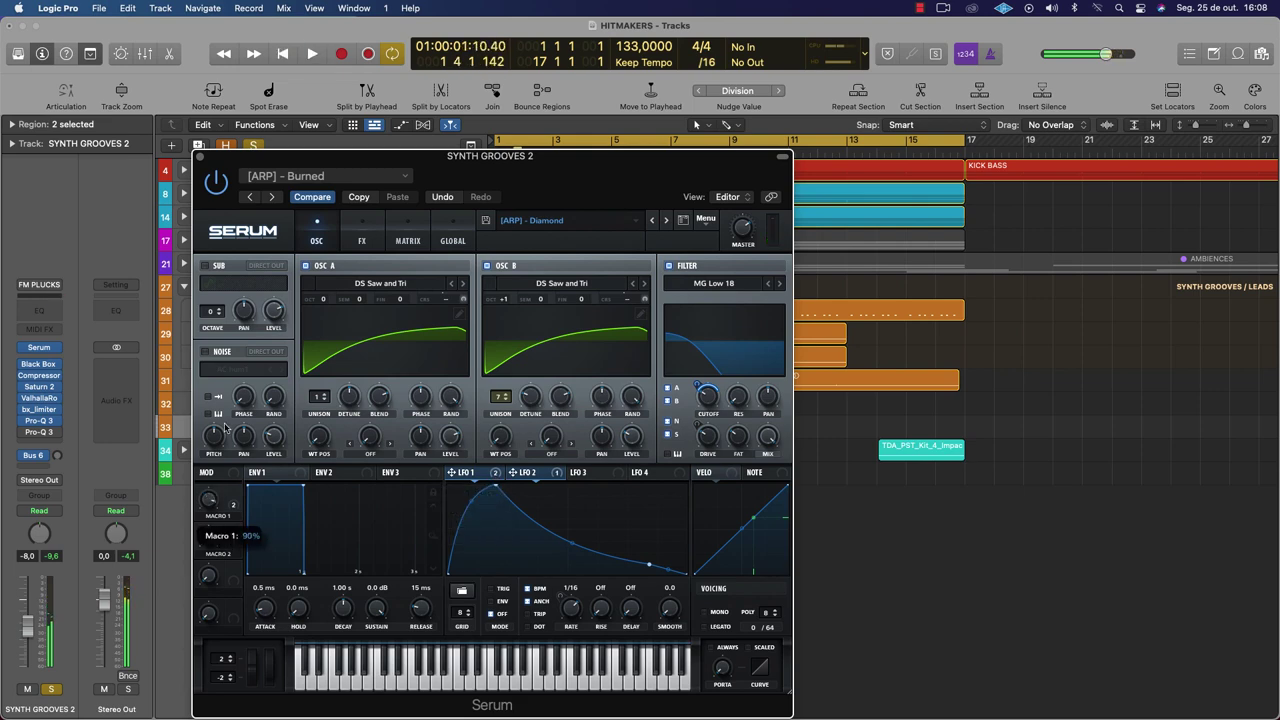
# Play the loop to check the reshaped sound, nudge Serum's filter cutoff slightly and close the instrument
pyautogui.press('space')
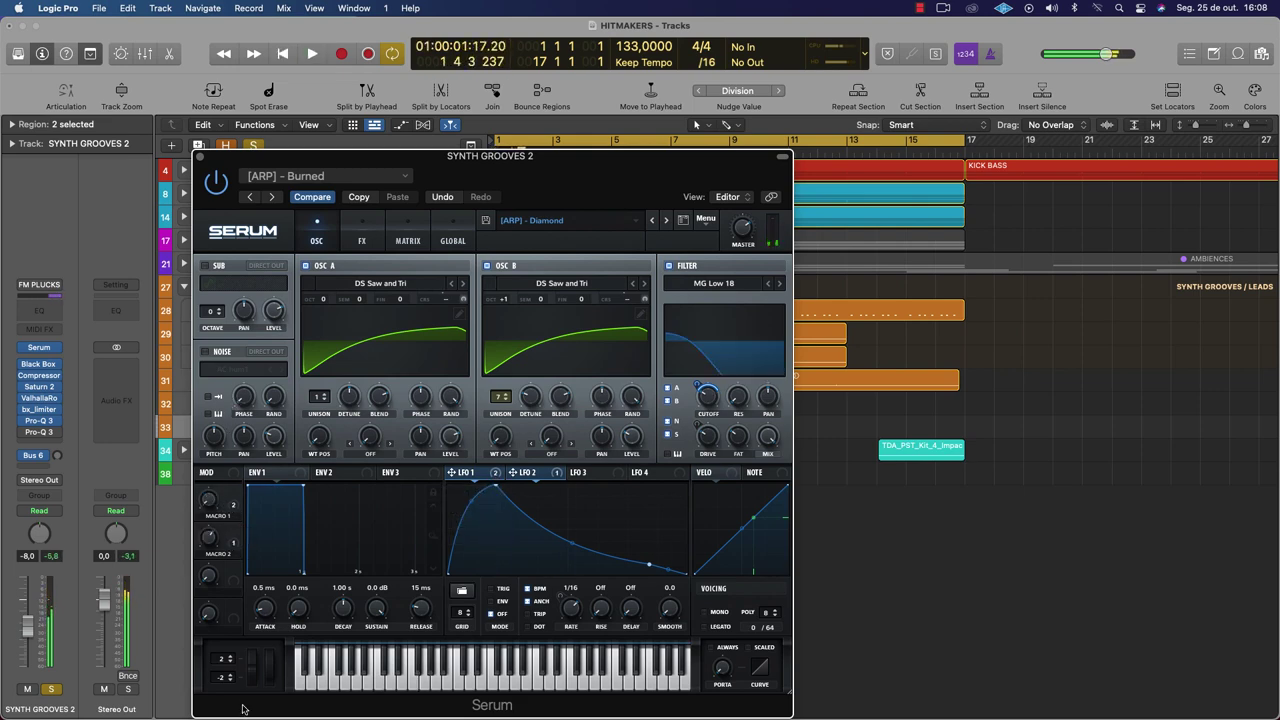
pyautogui.press('space')
pyautogui.press('space')
pyautogui.press('space')
pyautogui.press('space')
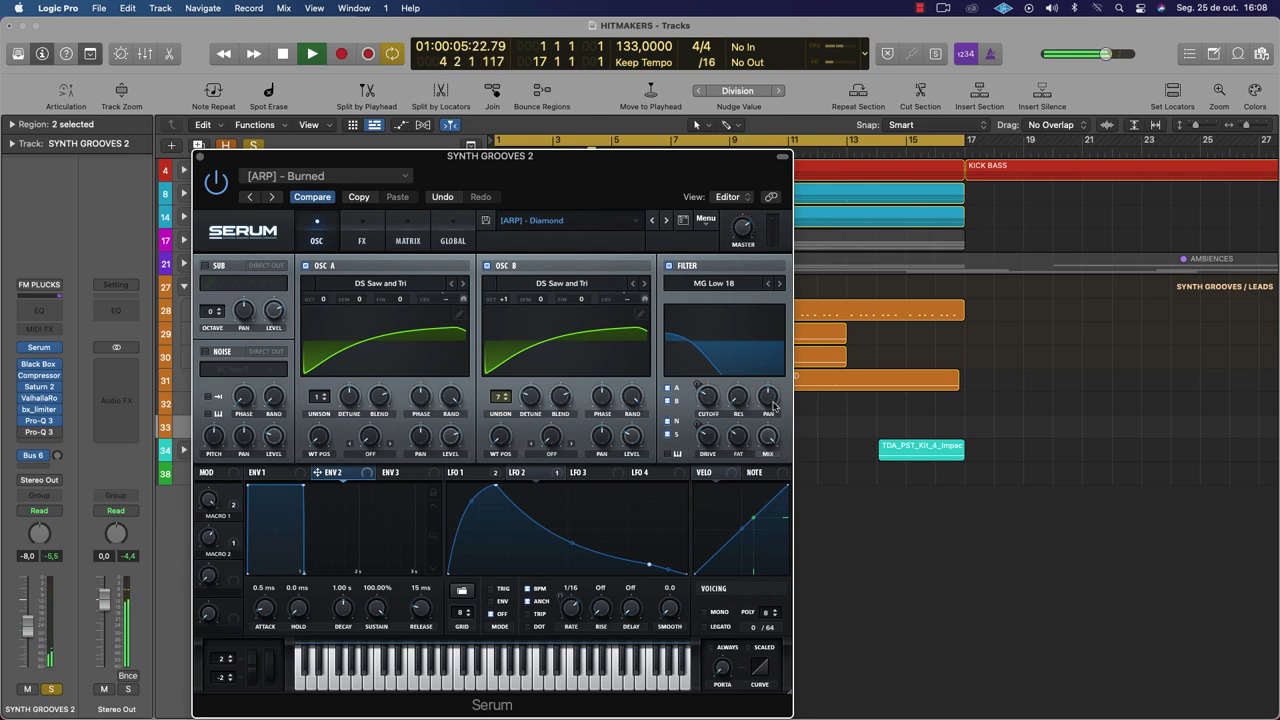
pyautogui.moveTo(706, 402); pyautogui.dragTo(703, 399)
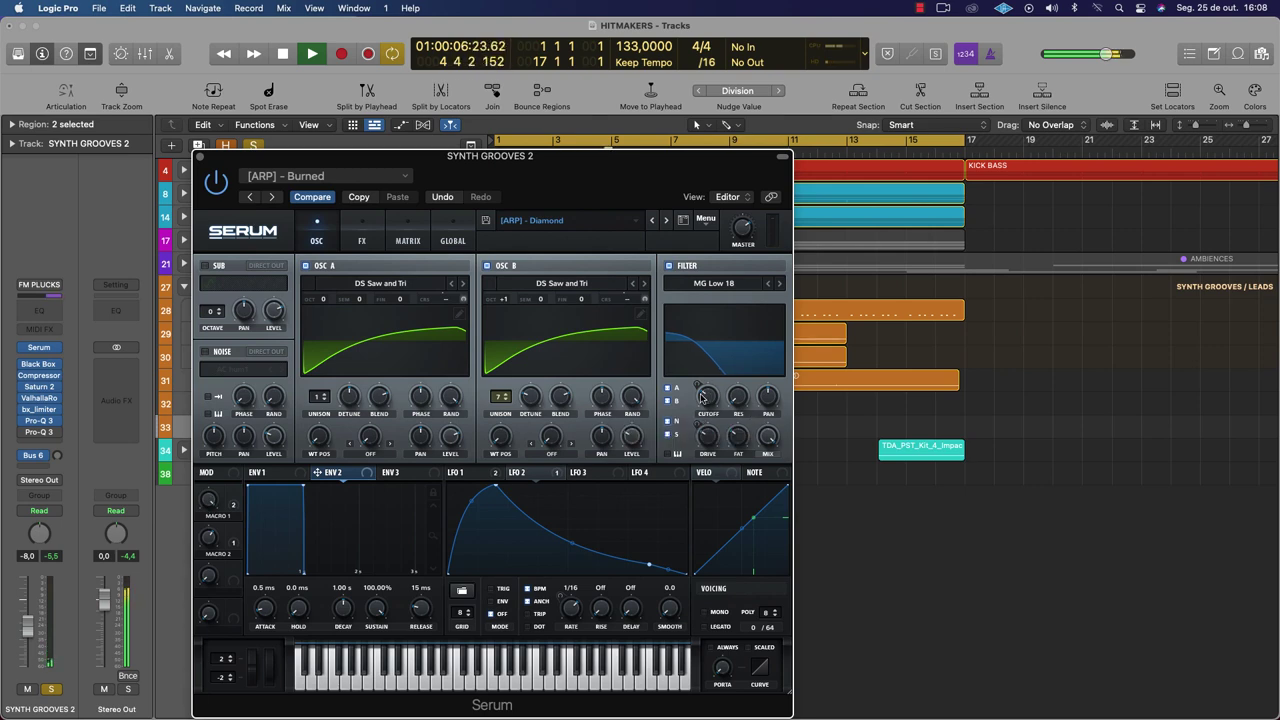
pyautogui.click(199, 157)
pyautogui.press('space')
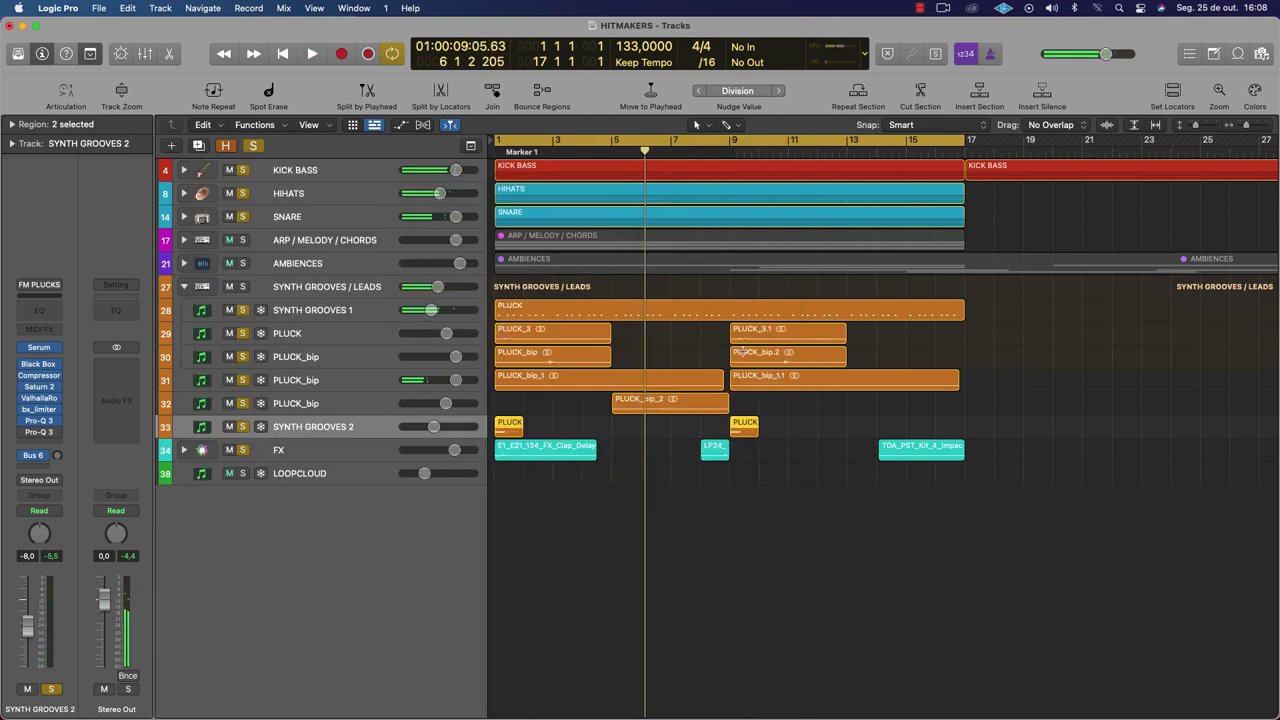
# Extend the opening note of the bar 9 PLUCK segment to beat 3 over the short notes, and play the loop without the note editor
pyautogui.doubleClick(745, 424)
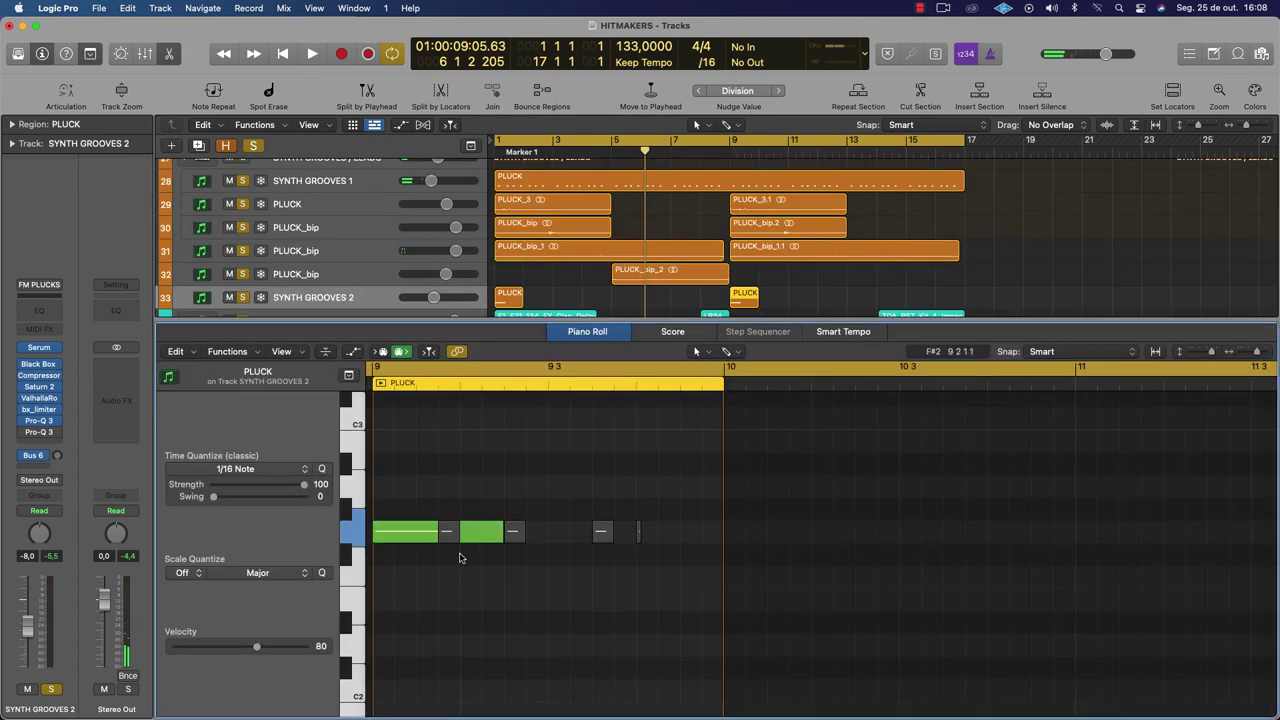
pyautogui.moveTo(463, 531); pyautogui.dragTo(547, 532)
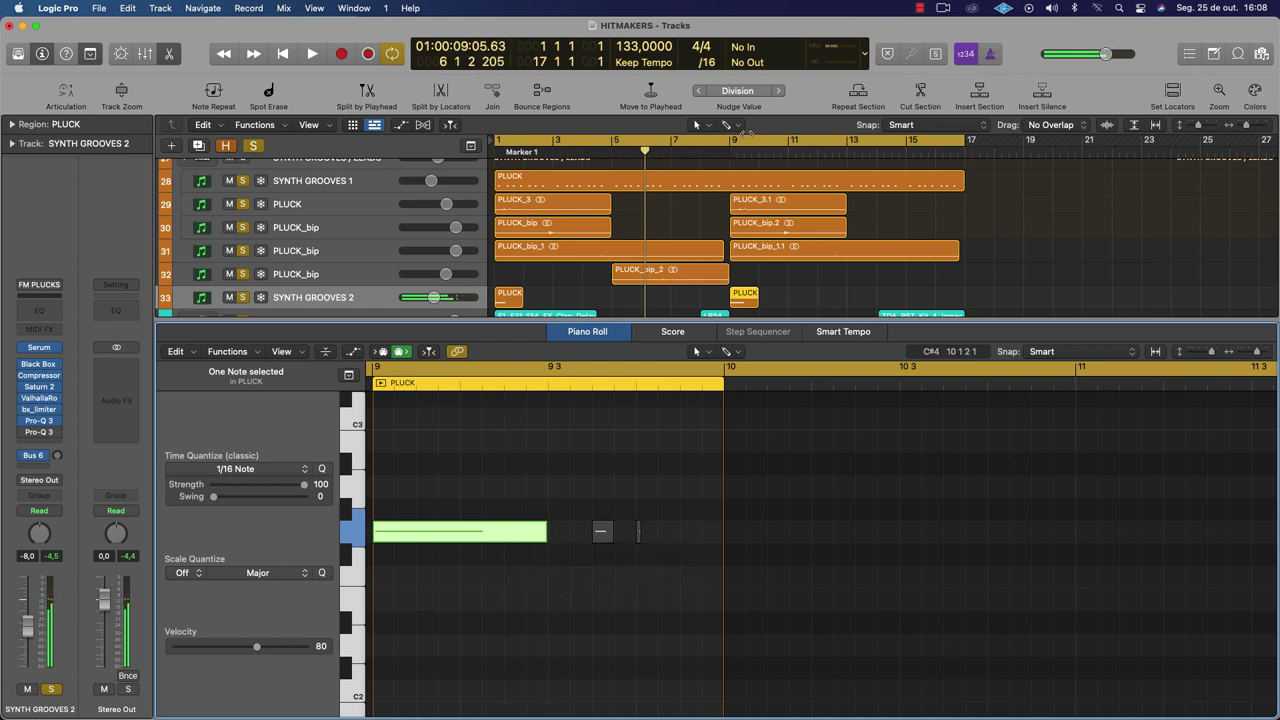
pyautogui.press('space')
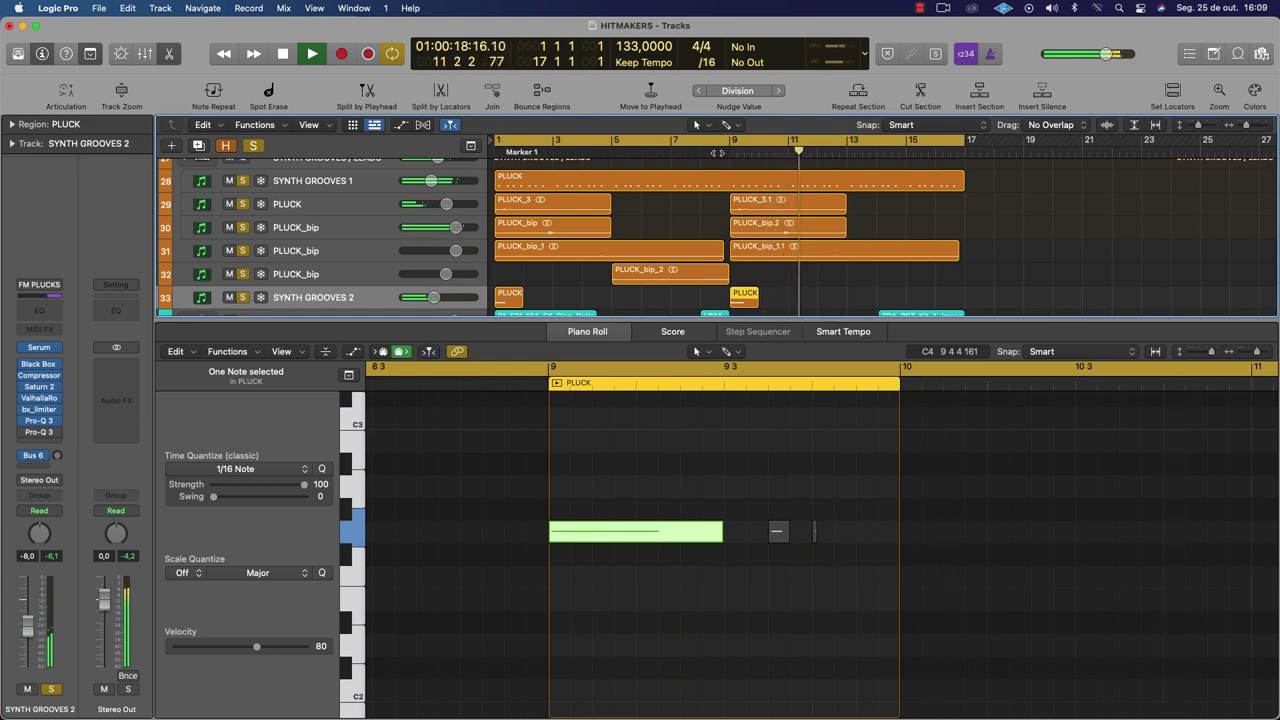
pyautogui.click(605, 337)
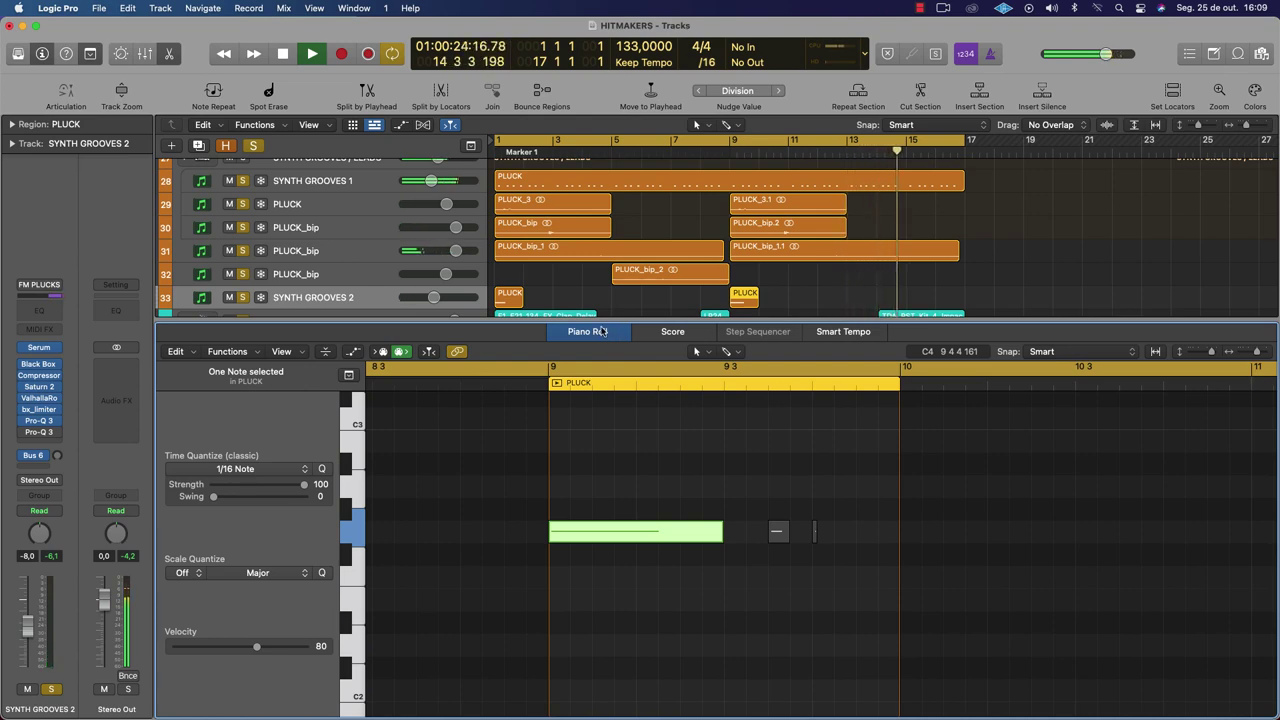
pyautogui.click(603, 331)
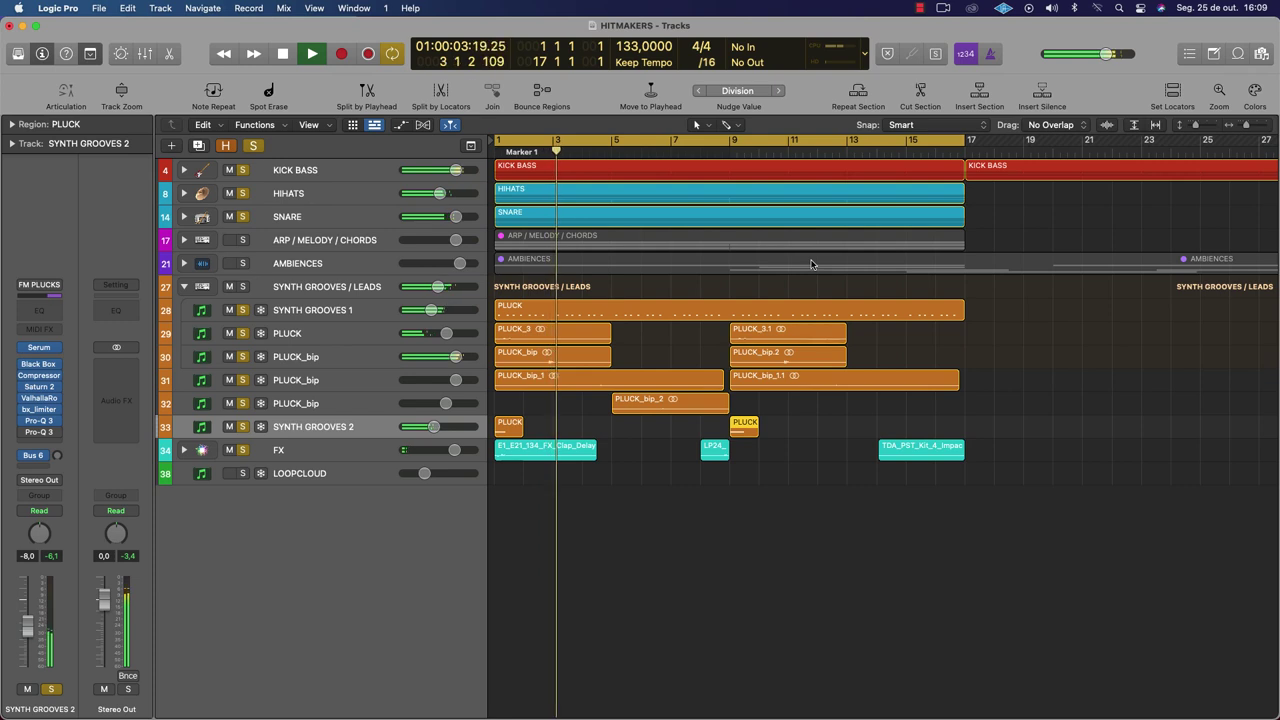
pyautogui.press('space')
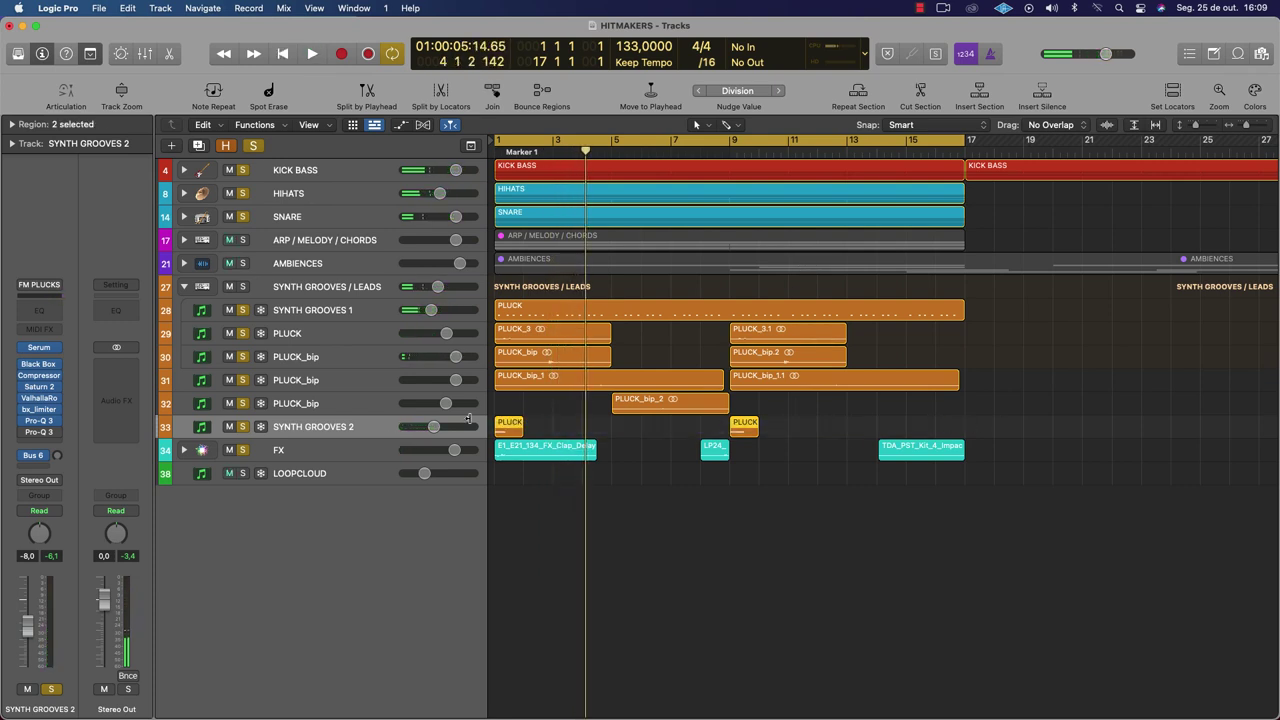
# Bounce both SYNTH GROOVES 2 PLUCK regions in place to a new track named ARP BEAUTIFUL, leaving the source regions active
pyautogui.rightClick(512, 424)
pyautogui.click(524, 423)
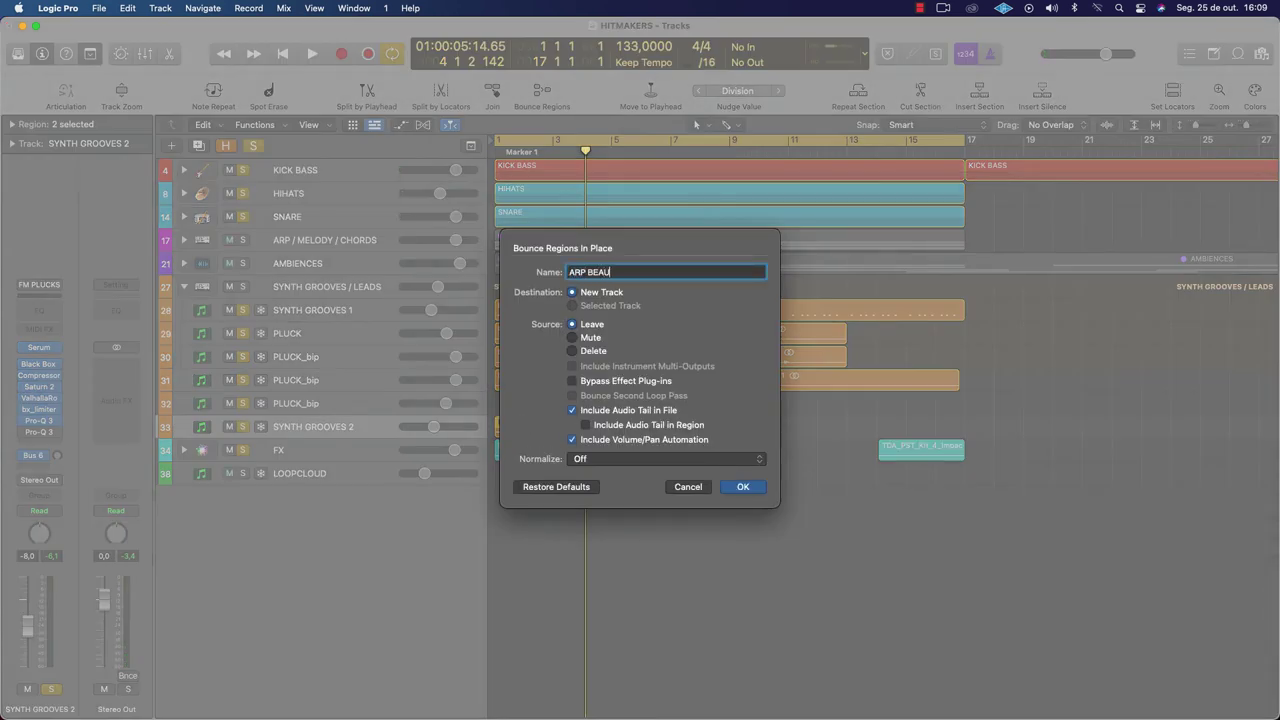
pyautogui.write('ARP BEAUTIFUL')
pyautogui.press('Return')
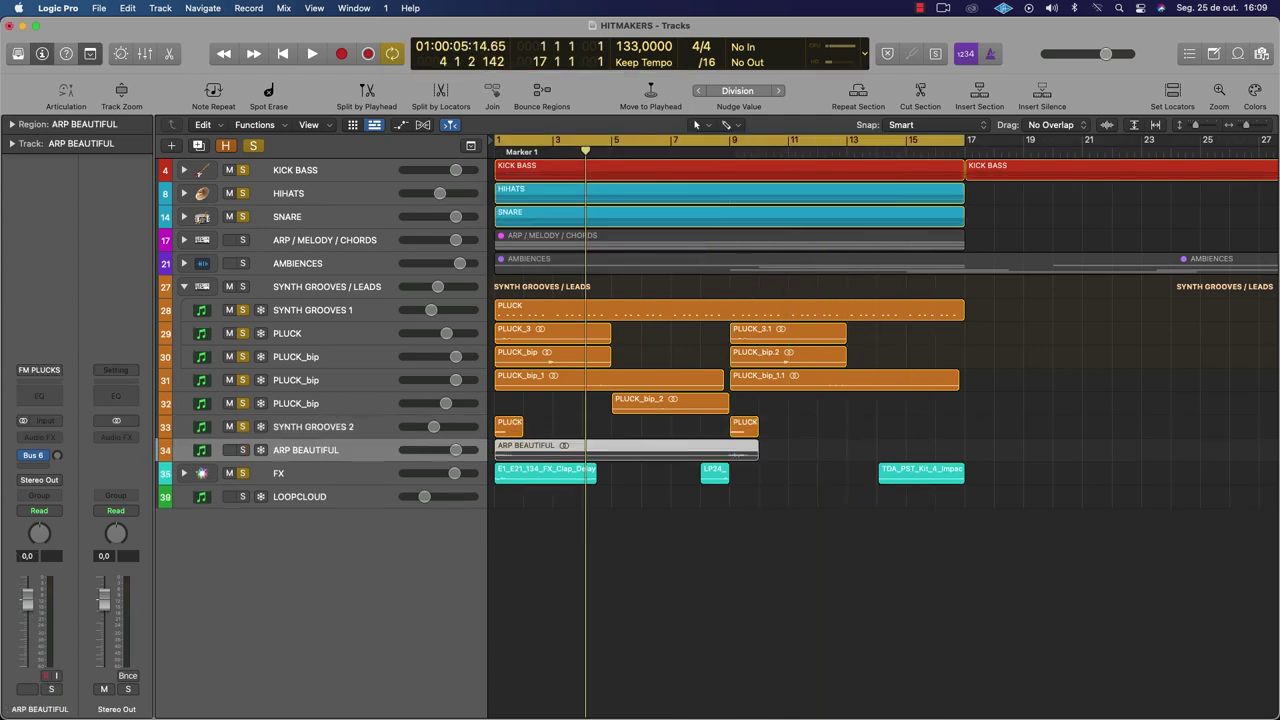
# Lengthen the ARP BEAUTIFUL audio region to just past bar 15 and cut it into three-bar pieces starting at bars 1 and 9
pyautogui.moveTo(760, 458); pyautogui.dragTo(916, 456)
pyautogui.click(731, 458)
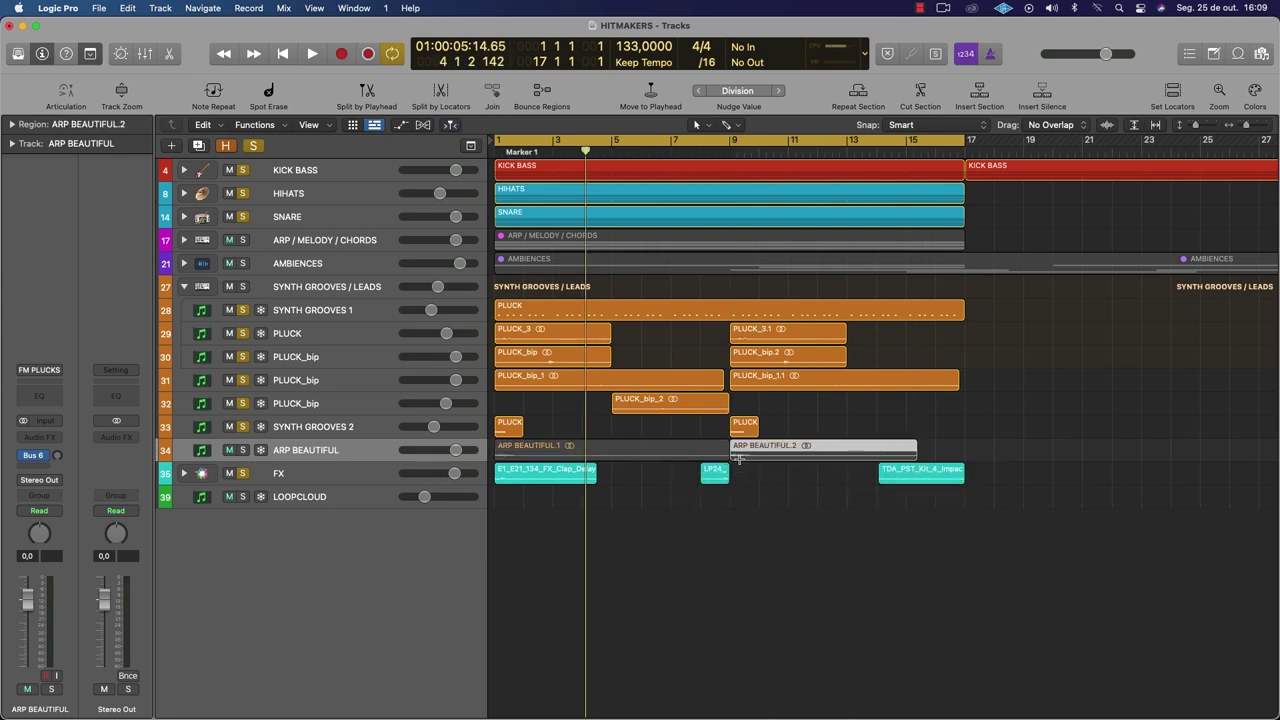
pyautogui.click(812, 458)
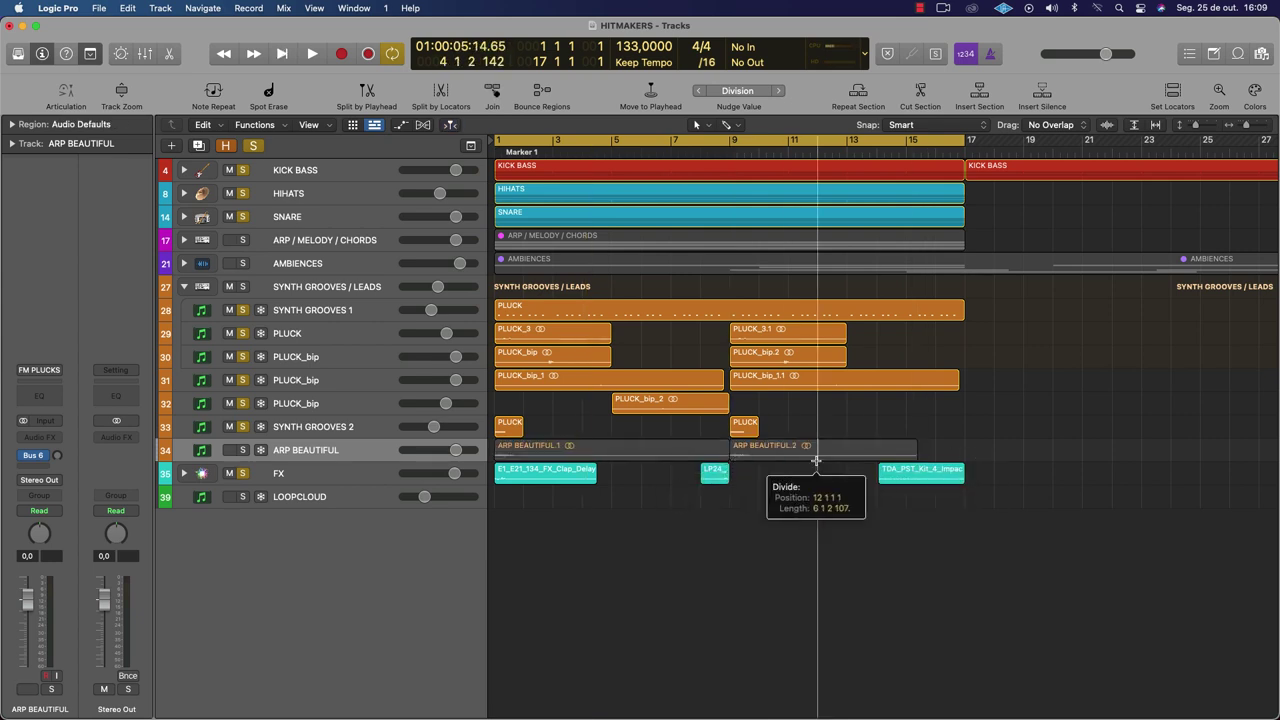
pyautogui.click(582, 458)
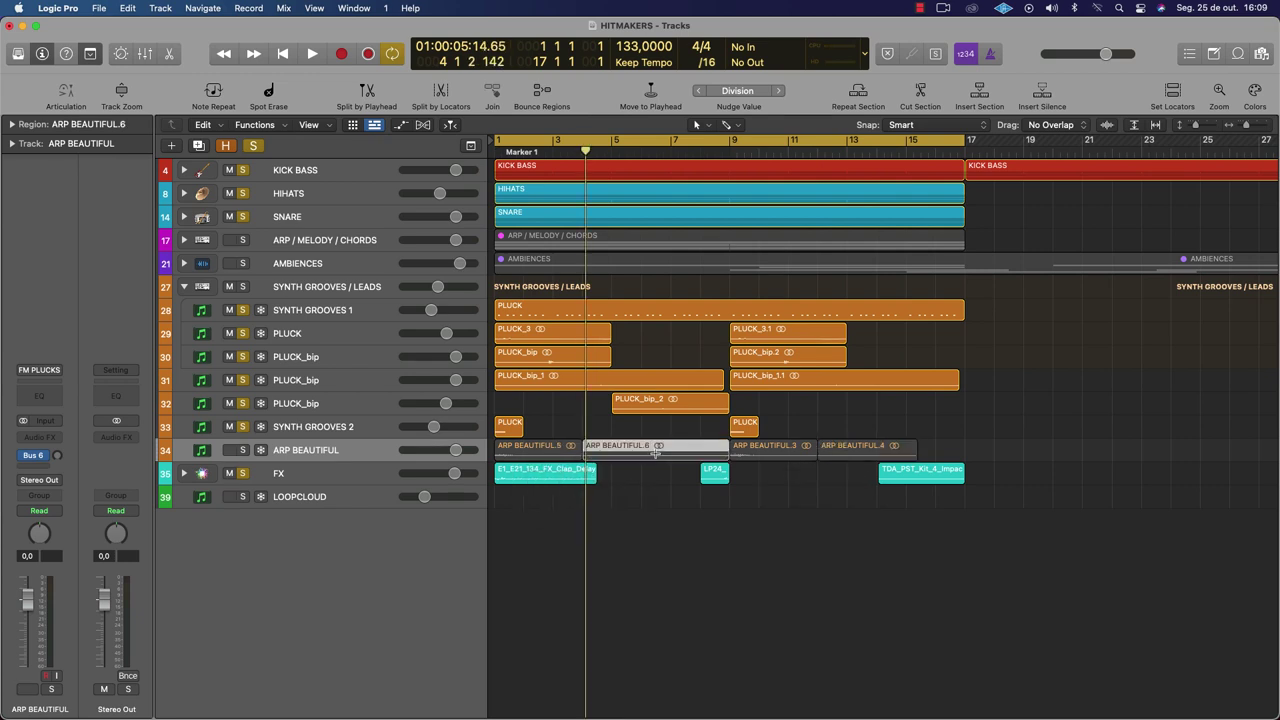
pyautogui.press('Delete')
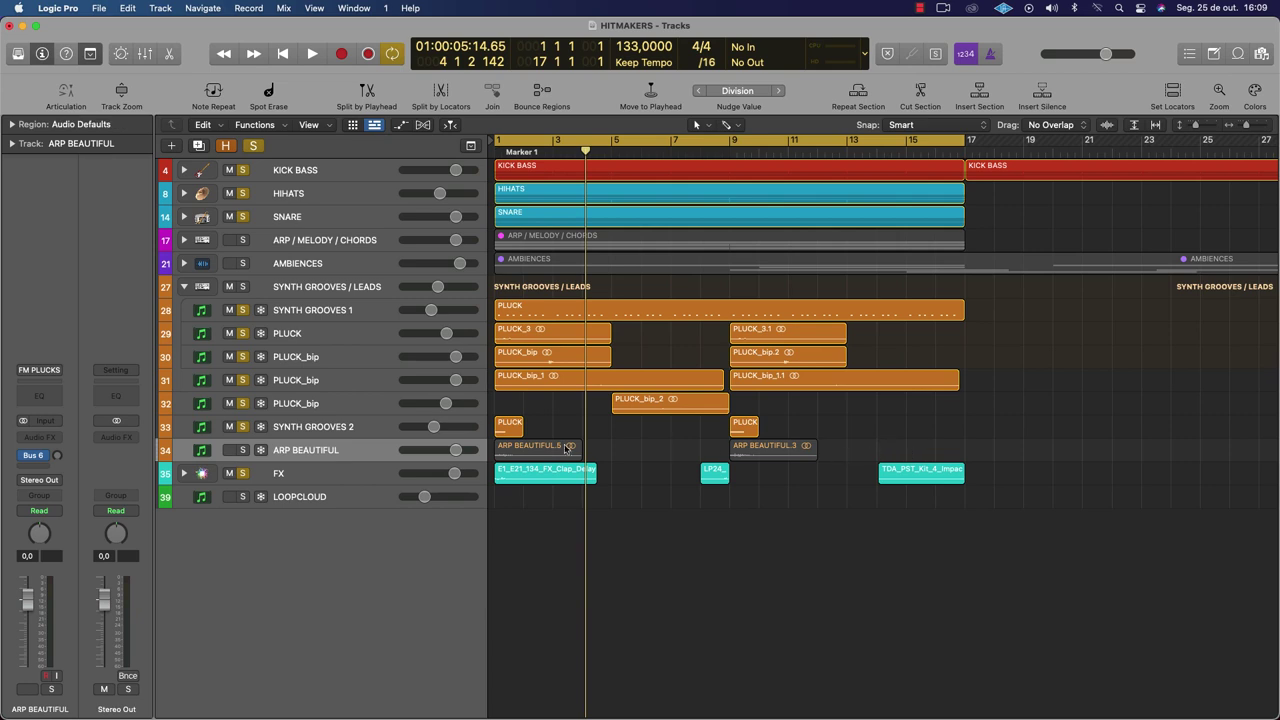
# Move the bar 9 ARP BEAUTIFUL piece to just before bar 5, and reverse the bar 1 piece and place it at bar 12
pyautogui.moveTo(530, 450); pyautogui.dragTo(691, 452)
pyautogui.click(878, 450)
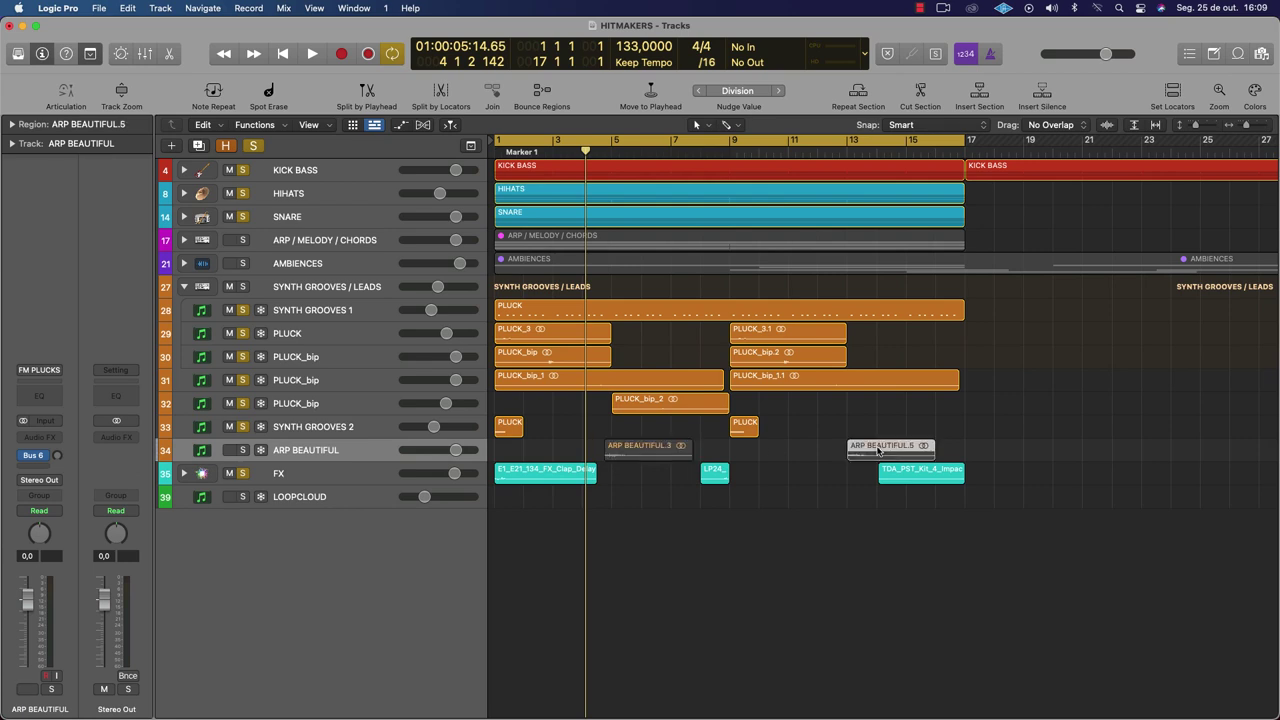
pyautogui.click(9, 125)
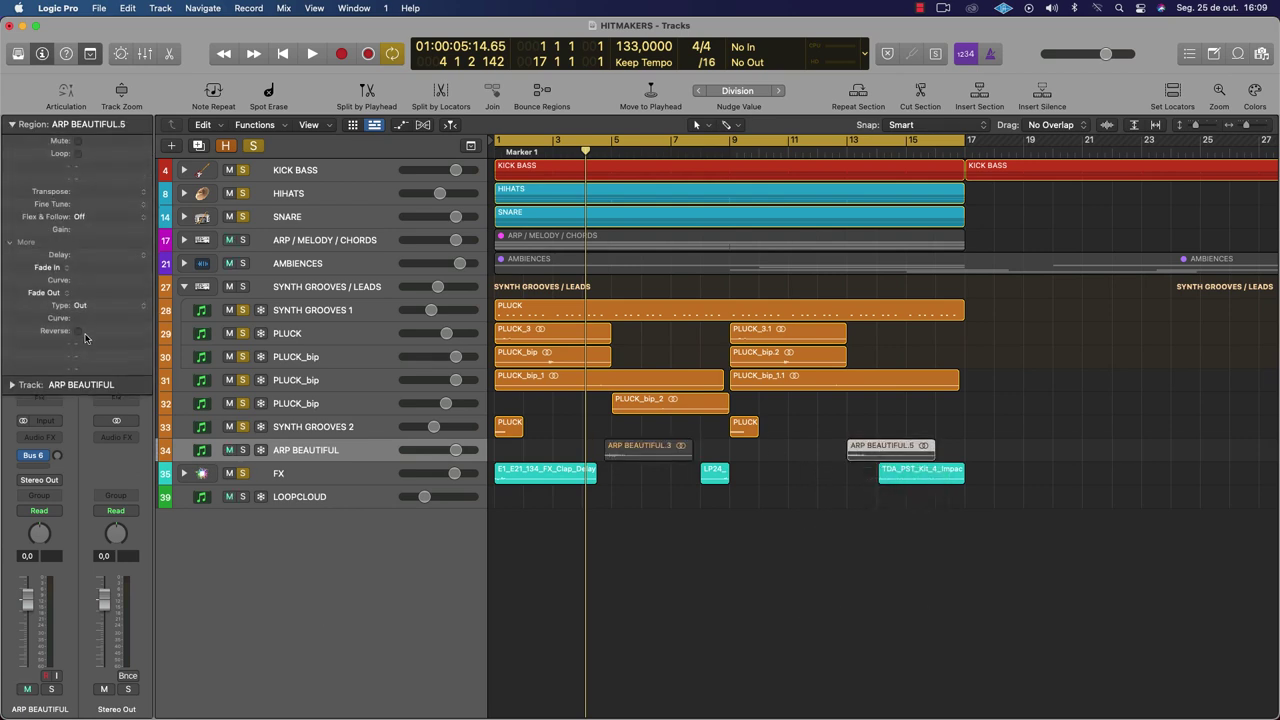
pyautogui.moveTo(870, 448)
pyautogui.mouseDown()
pyautogui.moveTo(796, 449)
pyautogui.moveTo(872, 451)
pyautogui.mouseUp()
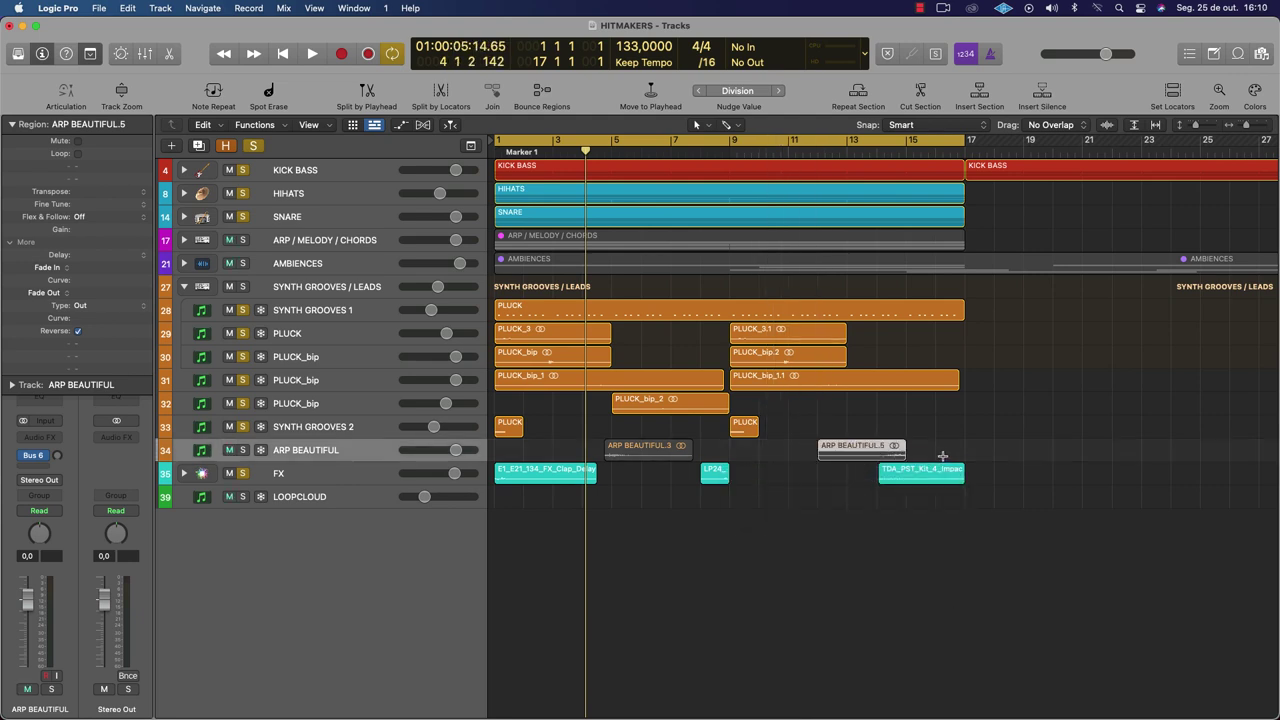
# Solo the ARP BEAUTIFUL track together with the others, mute its unreversed region and play the loop
pyautogui.click(243, 450)
pyautogui.click(614, 451)
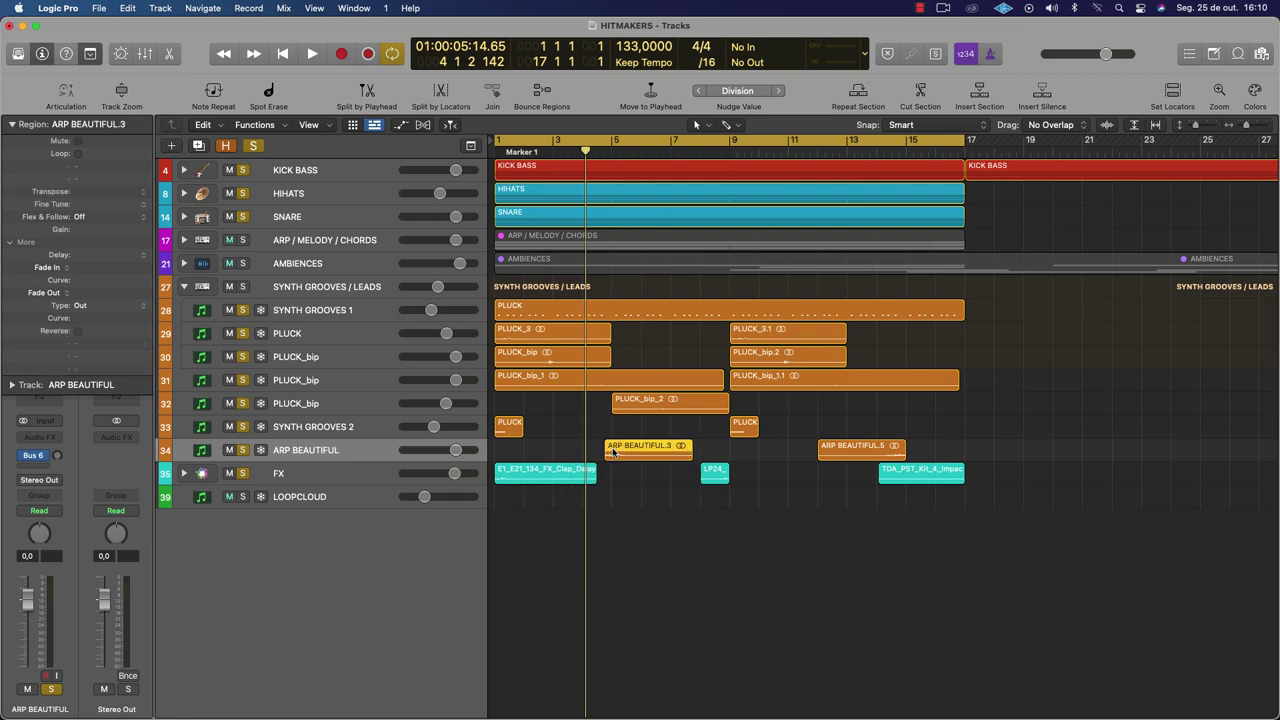
pyautogui.click(877, 152)
pyautogui.press('space')
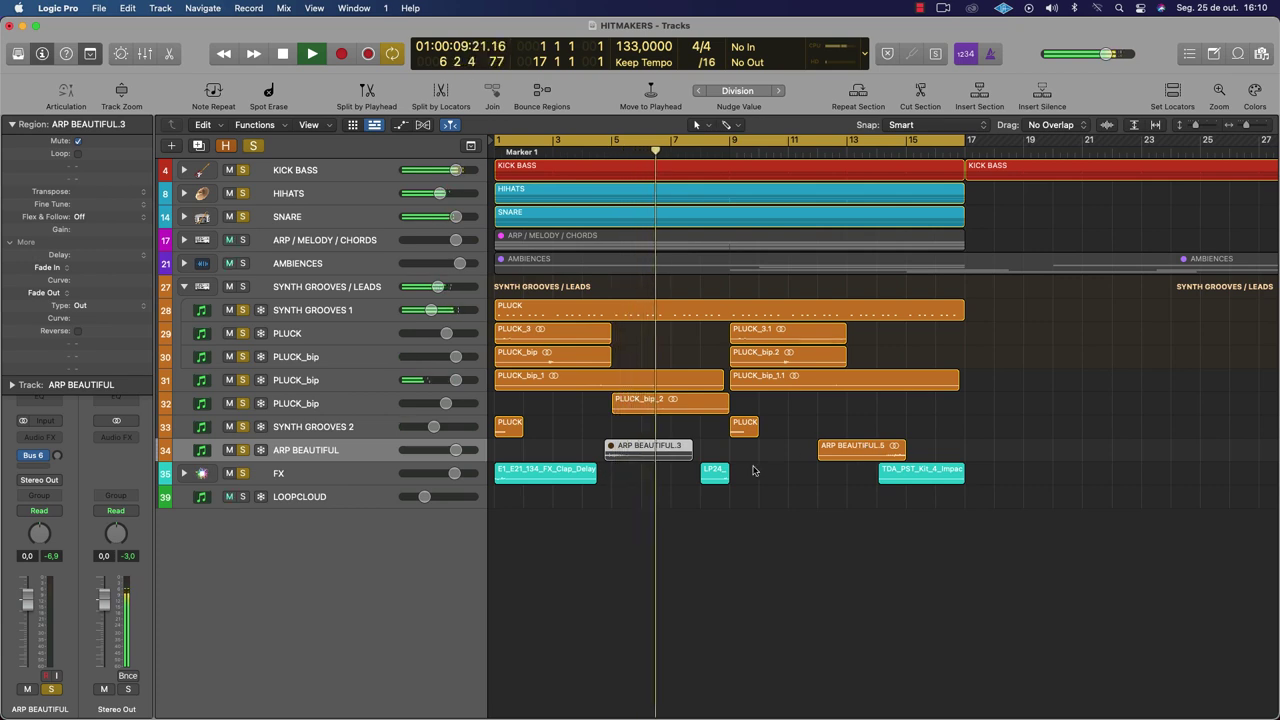
# Move the muted ARP BEAUTIFUL region to bar 1 and the reversed one to bar 5, and restart the loop
pyautogui.moveTo(624, 452); pyautogui.dragTo(515, 458)
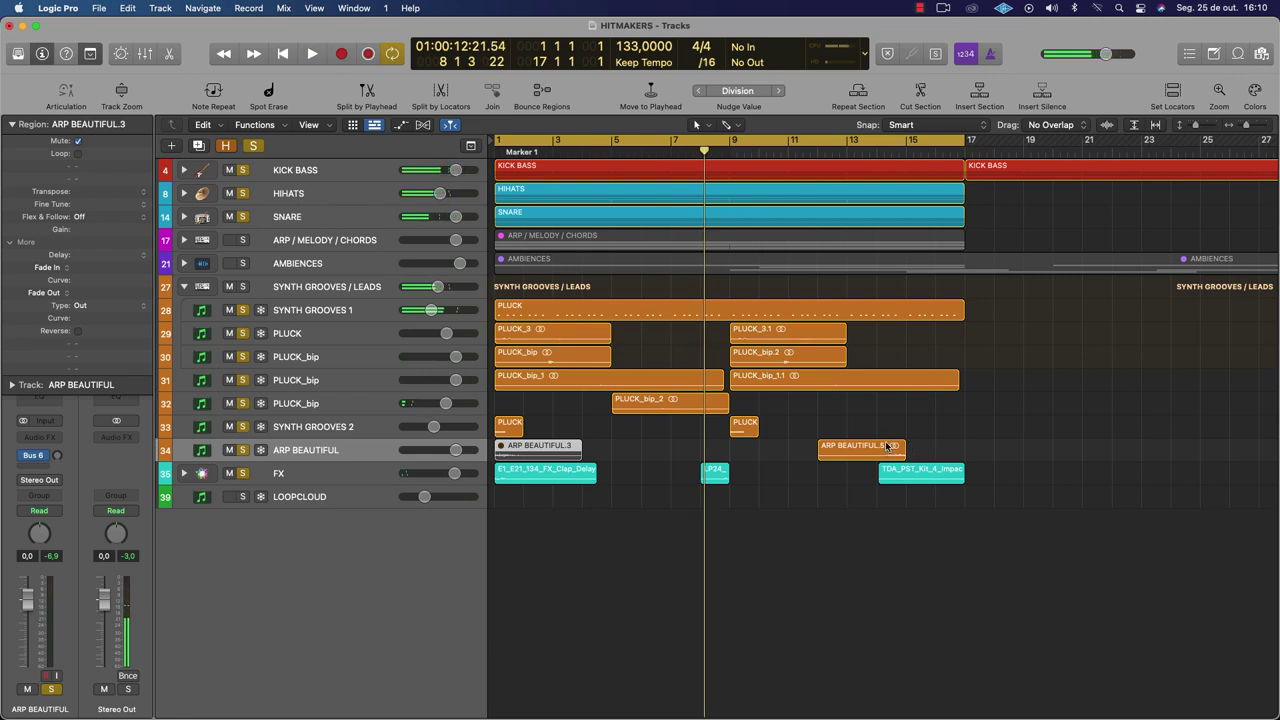
pyautogui.moveTo(886, 446); pyautogui.dragTo(682, 449)
pyautogui.press('space')
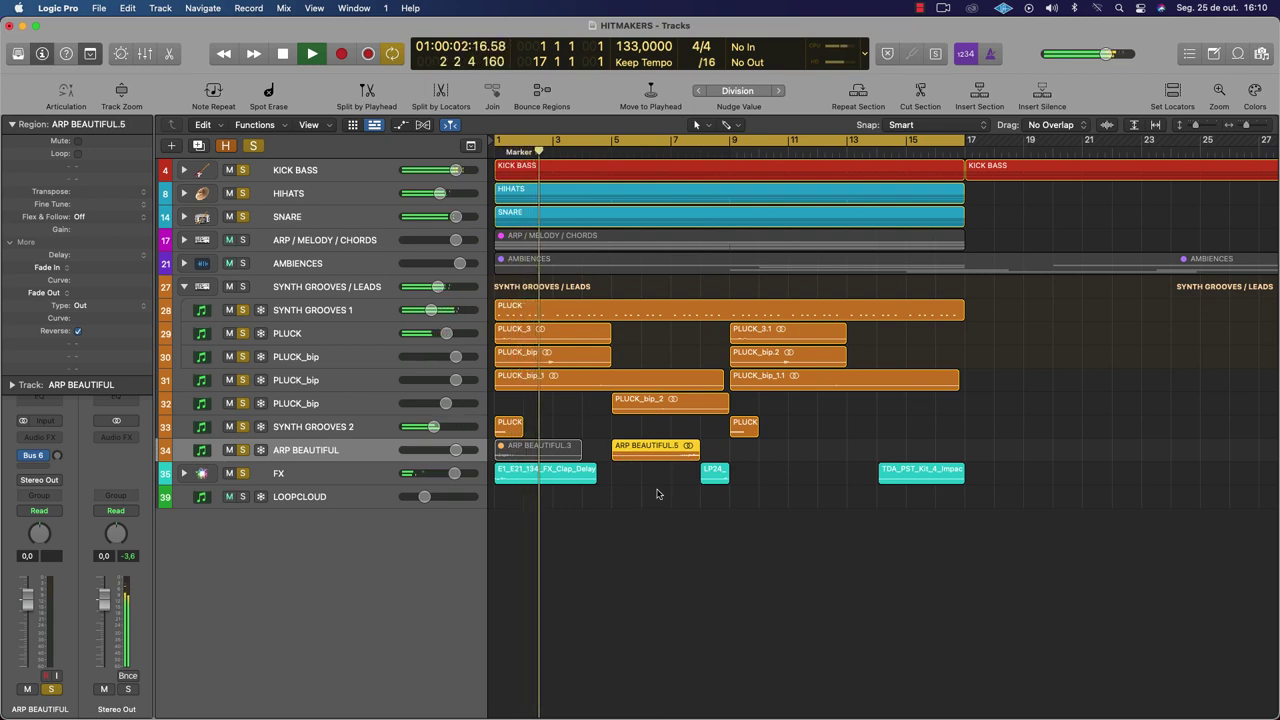
# Give the reversed ARP BEAUTIFUL region a fade-in of 6993 with curve 64, and raise the track's Bus 6 send
pyautogui.press('super+Down')
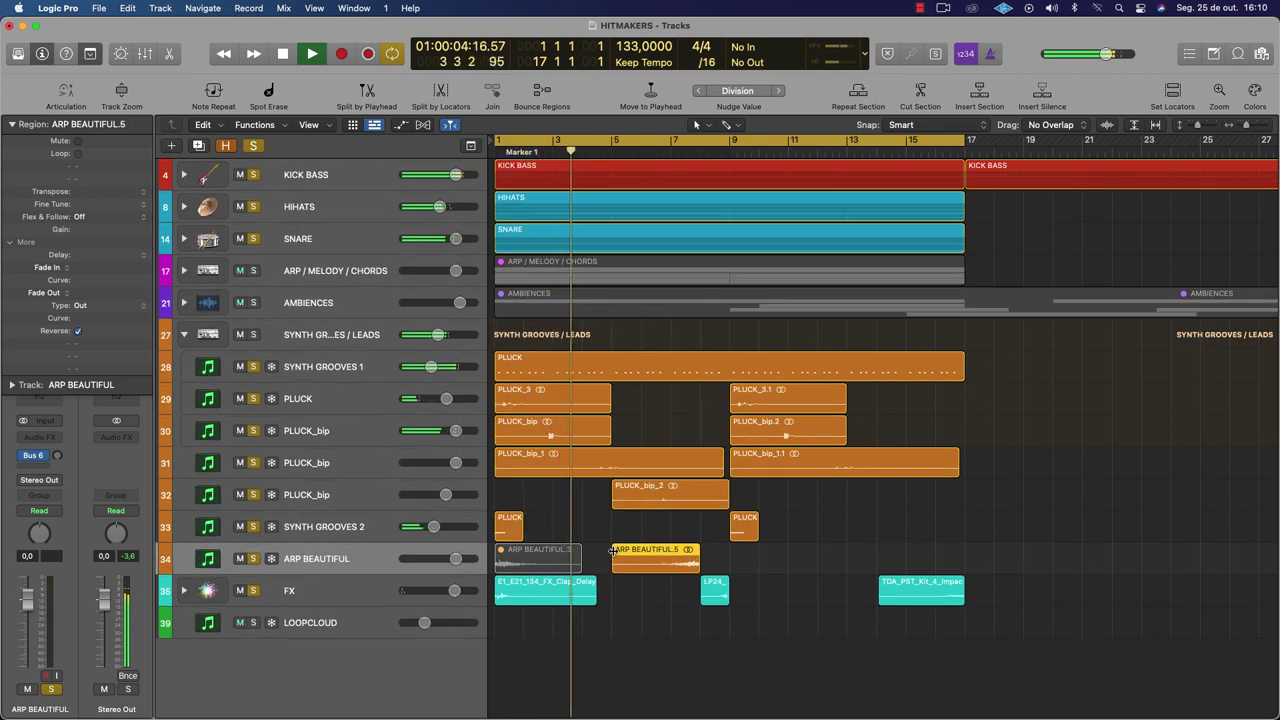
pyautogui.moveTo(613, 551); pyautogui.dragTo(691, 554)
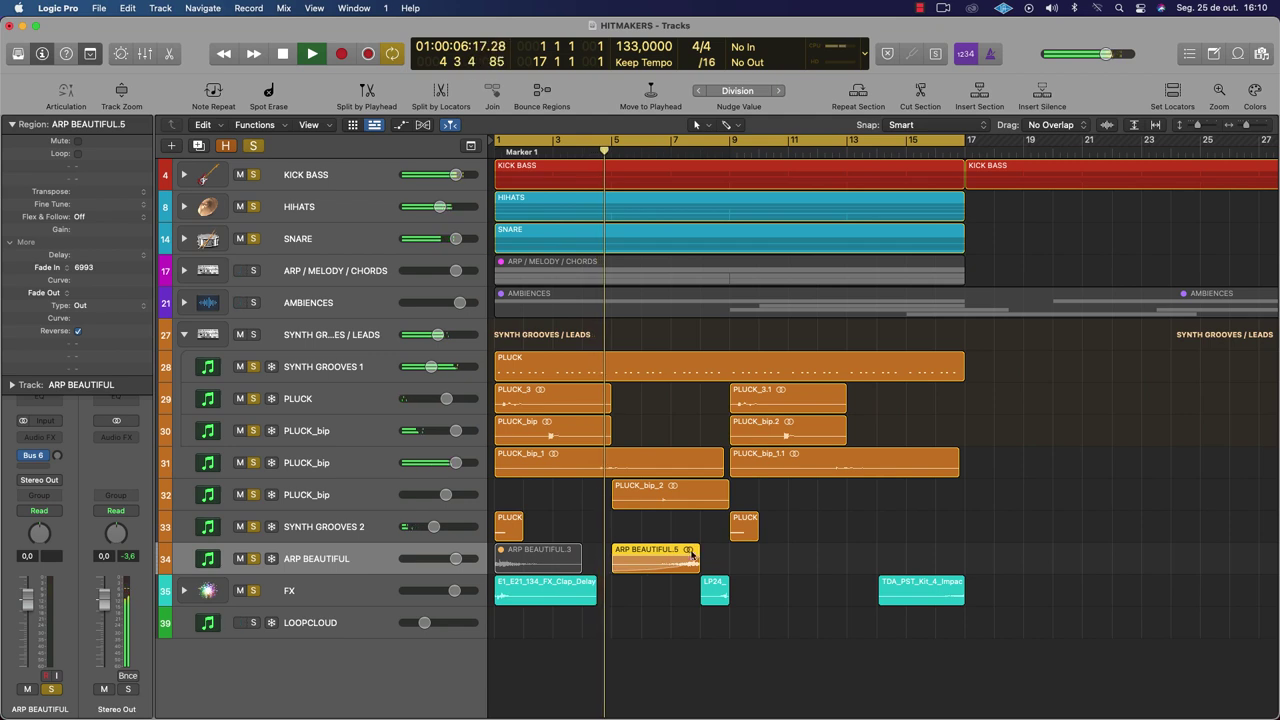
pyautogui.click(50, 455)
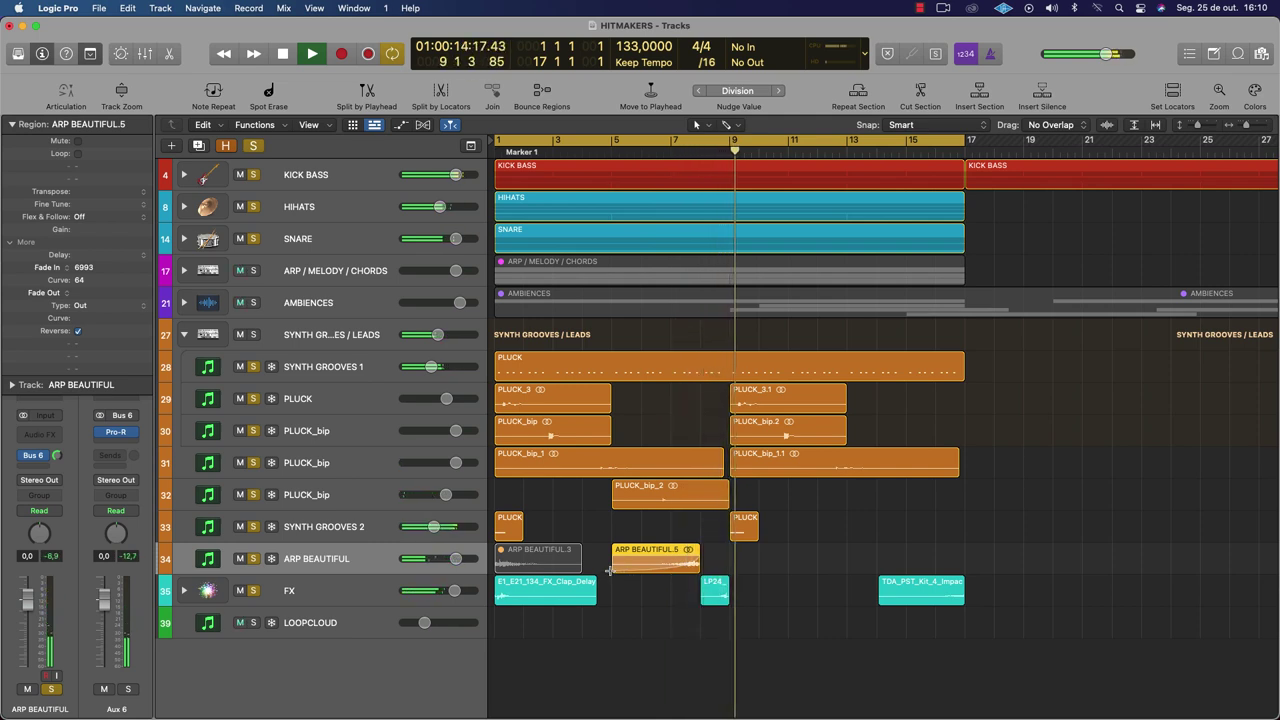
pyautogui.click(353, 557)
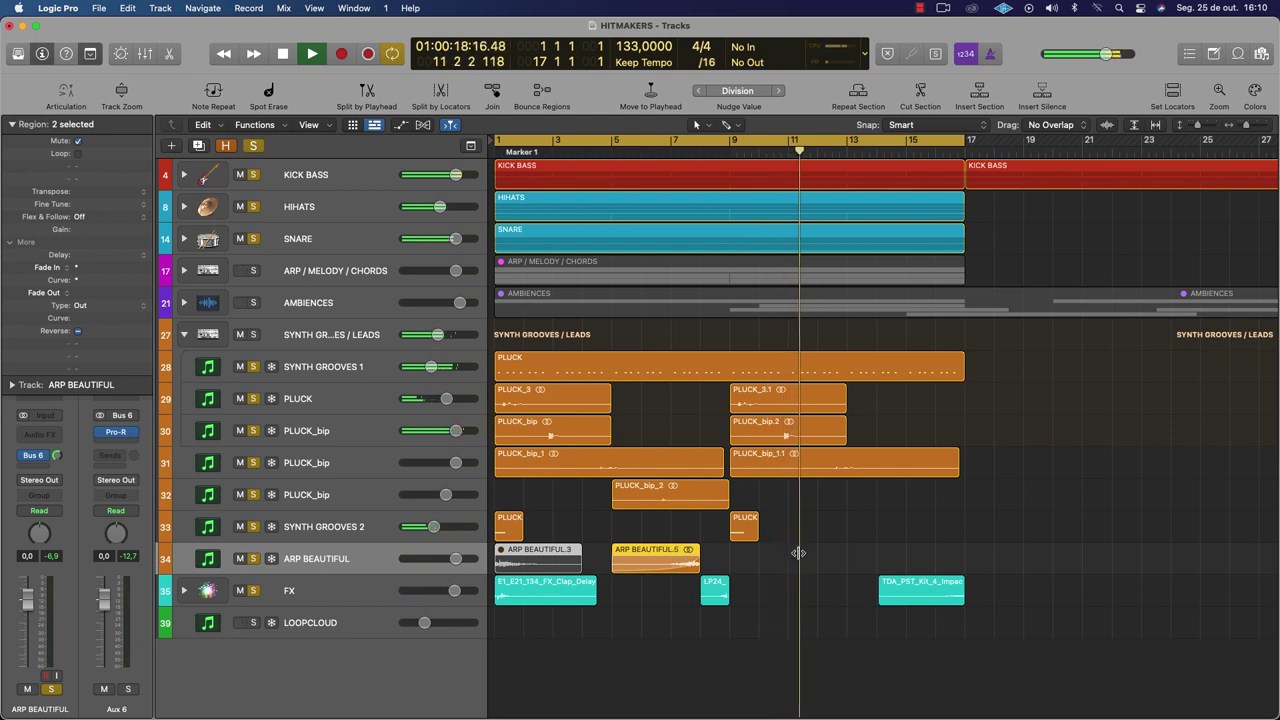
# Split the reversed ARP BEAUTIFUL region at bar 7, delete its earlier part and move the remaining one-bar piece to bar 10
pyautogui.moveTo(674, 567); pyautogui.dragTo(614, 566)
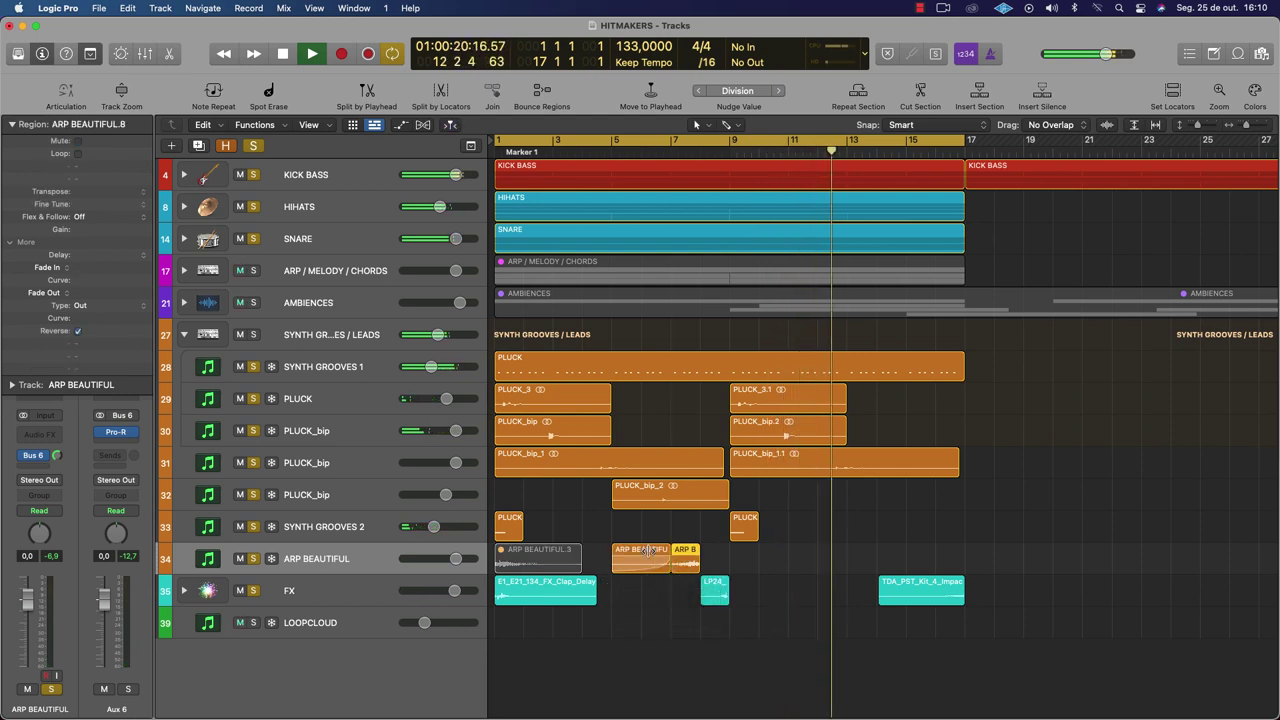
pyautogui.press('Delete')
pyautogui.press('space')
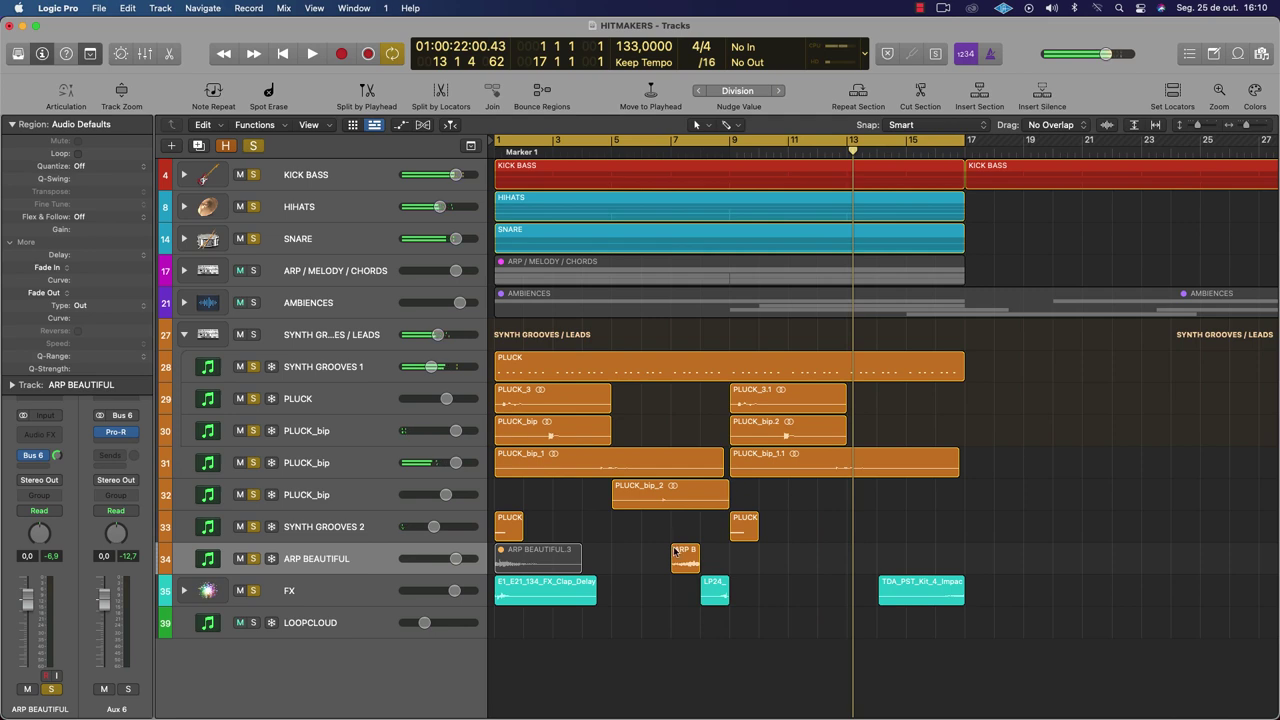
pyautogui.moveTo(676, 551); pyautogui.dragTo(768, 556)
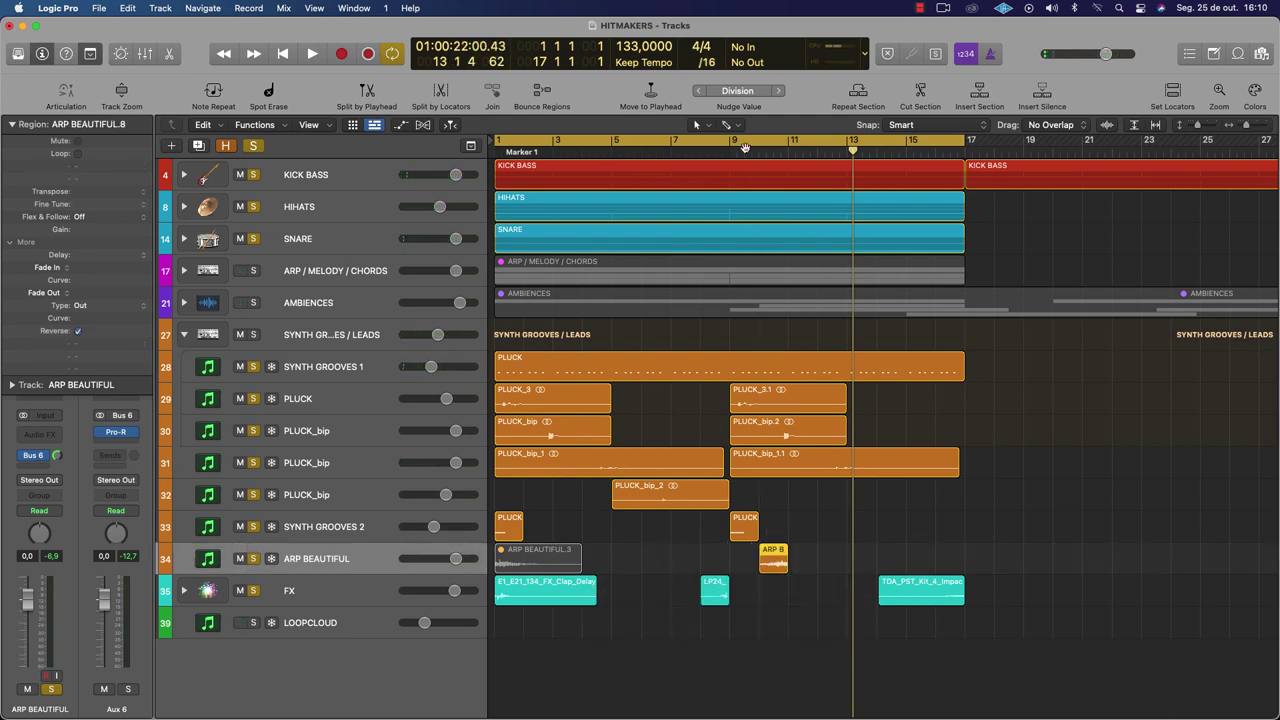
# Loop bars 9 to 17, and place the one-bar ARP BEAUTIFUL piece at 11 3 1 1 with a fade-in of 5603, curve 89
pyautogui.moveTo(745, 148); pyautogui.dragTo(889, 176)
pyautogui.press('space')
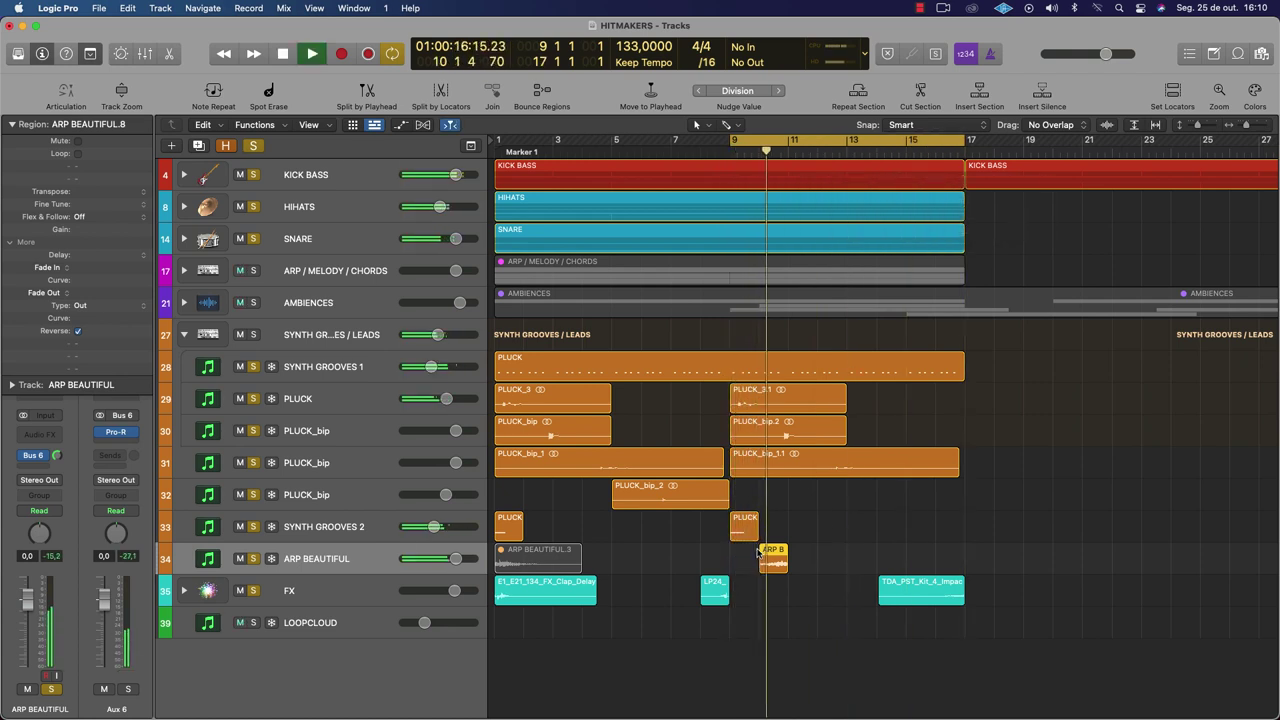
pyautogui.moveTo(762, 549); pyautogui.dragTo(818, 561)
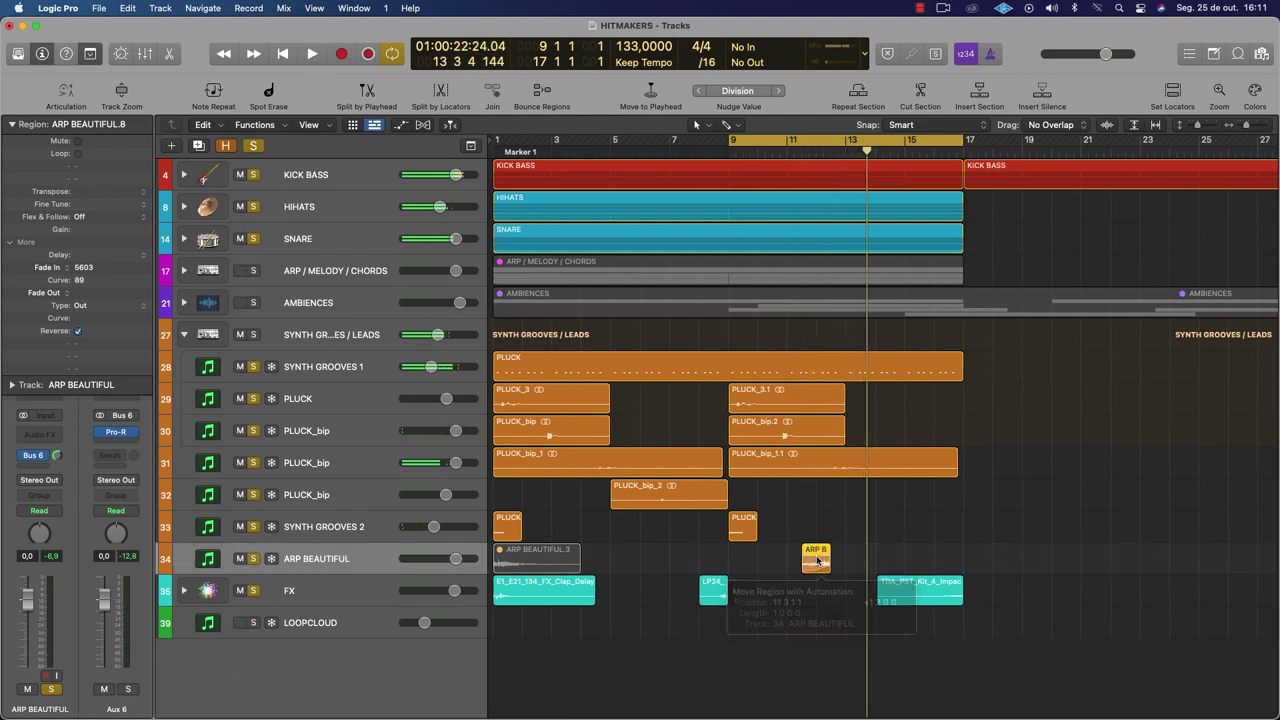
pyautogui.click(36, 457)
pyautogui.moveTo(40, 486)
pyautogui.moveTo(202, 277)
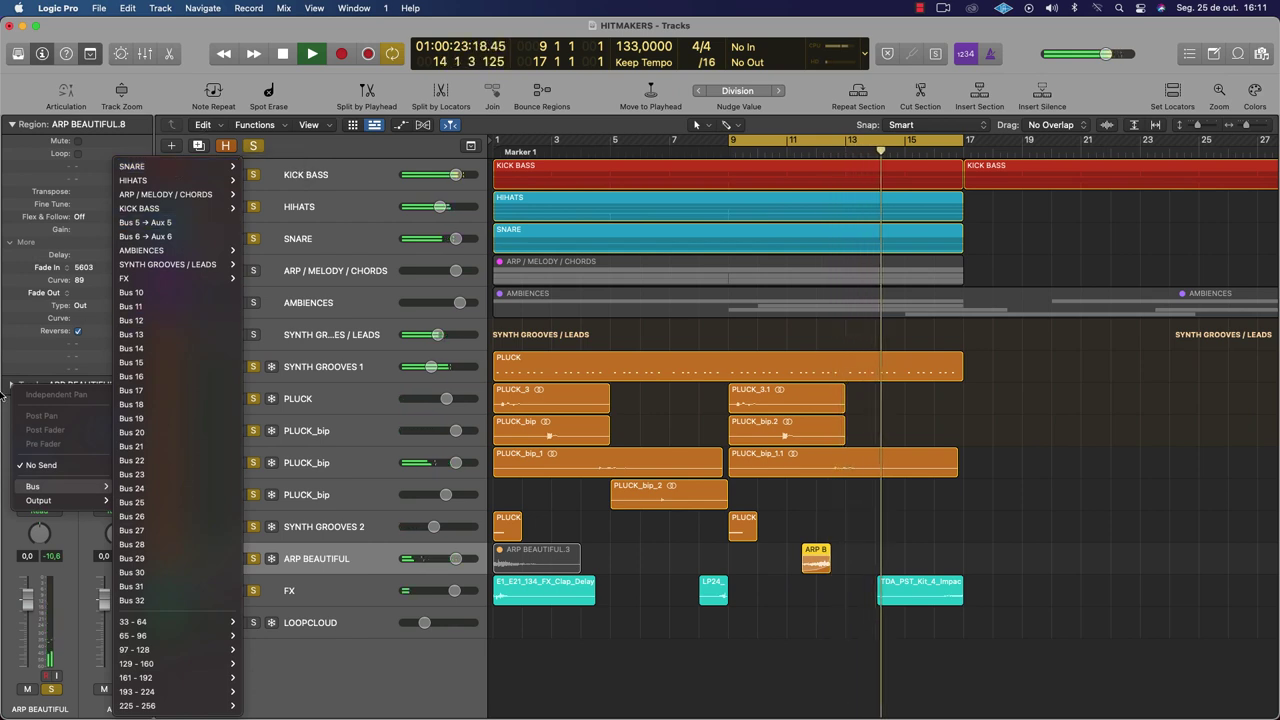
pyautogui.click(3, 395)
# Insert the EchoBoy Jr effect on the ARP BEAUTIFUL track and loop bars 12 to 17
pyautogui.click(12, 124)
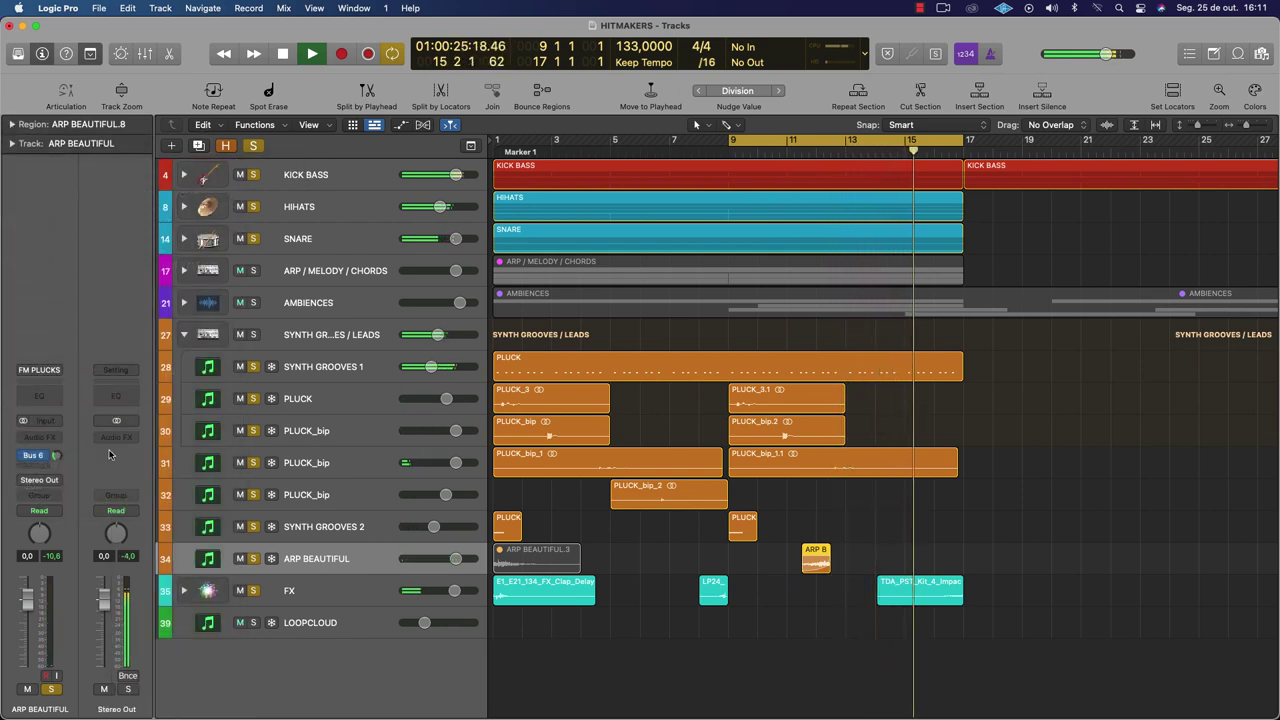
pyautogui.click(39, 437)
pyautogui.moveTo(101, 535)
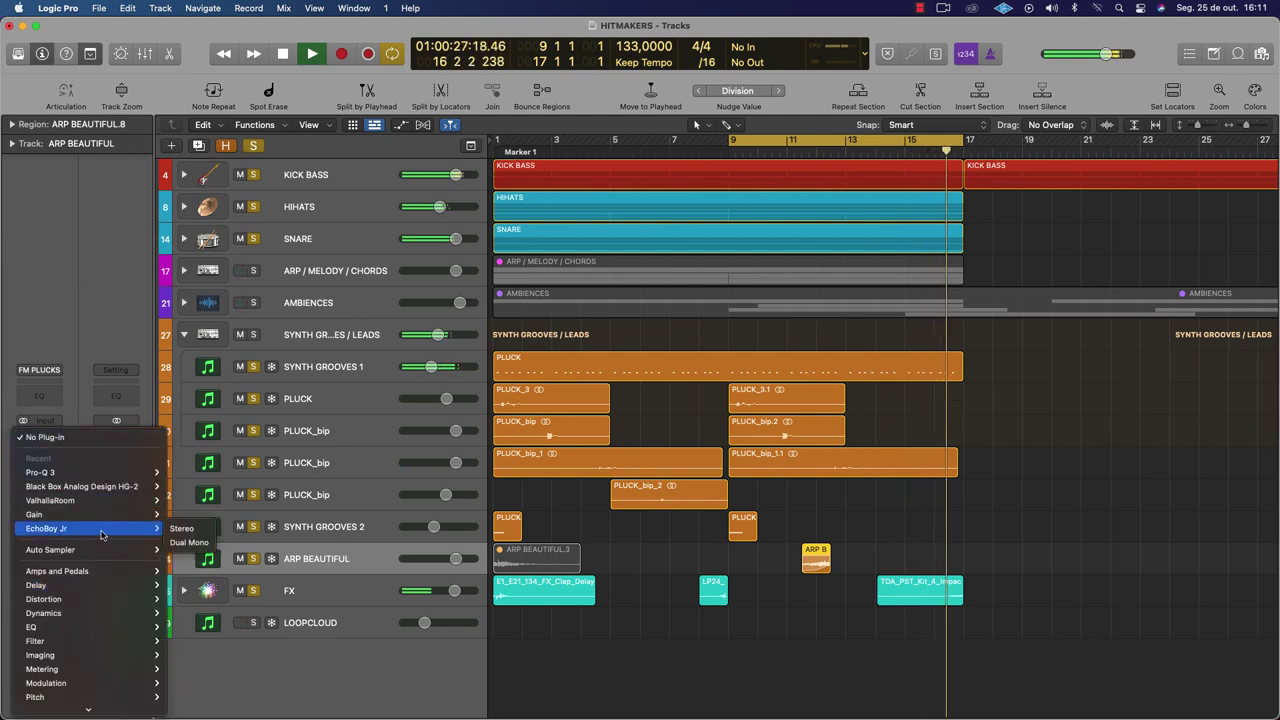
pyautogui.press('Escape')
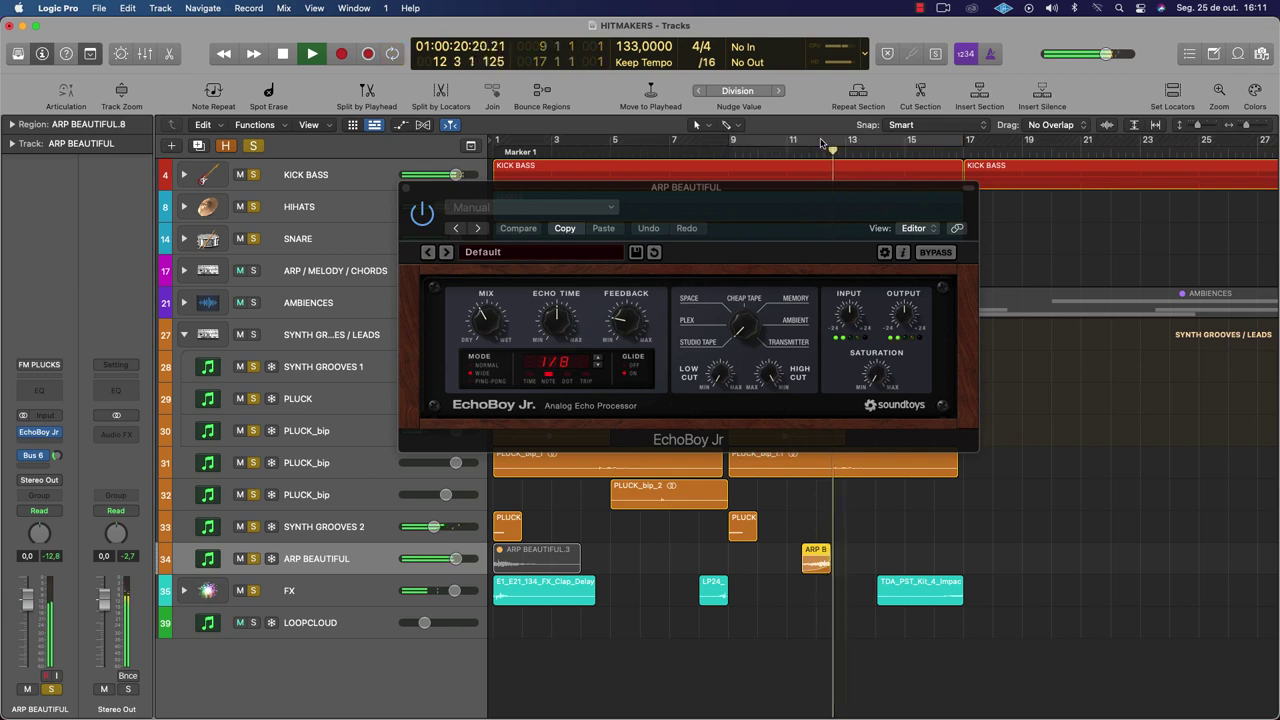
pyautogui.moveTo(821, 144); pyautogui.dragTo(964, 171)
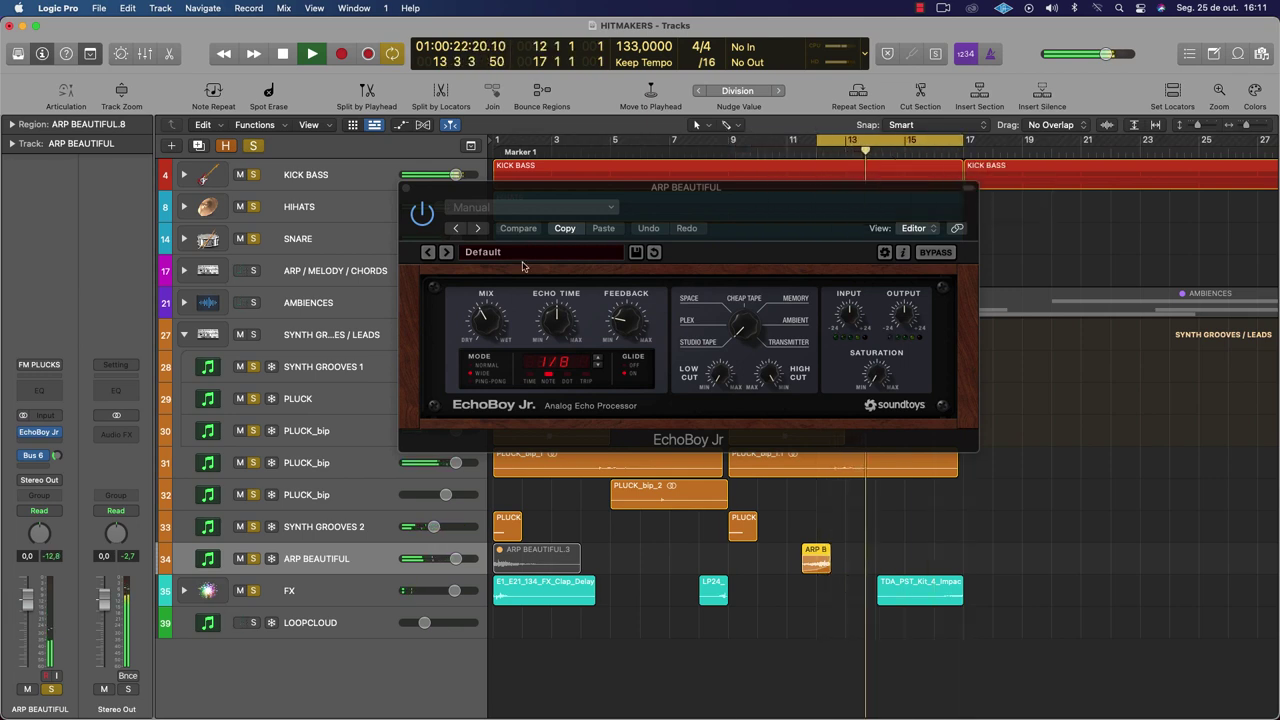
# Raise the EchoBoy Jr mix, and set a dotted 1/8 echo with the Cheap Tape style while replaying the loop
pyautogui.moveTo(493, 319); pyautogui.dragTo(511, 160)
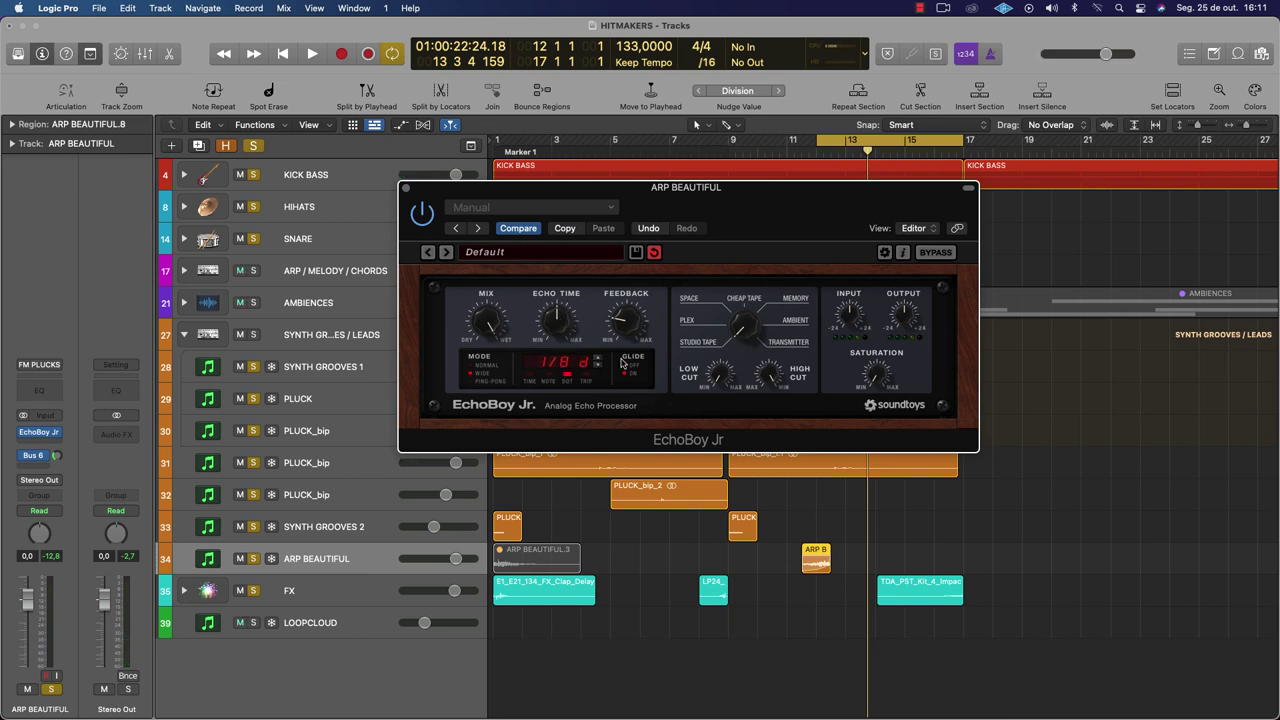
pyautogui.press('space')
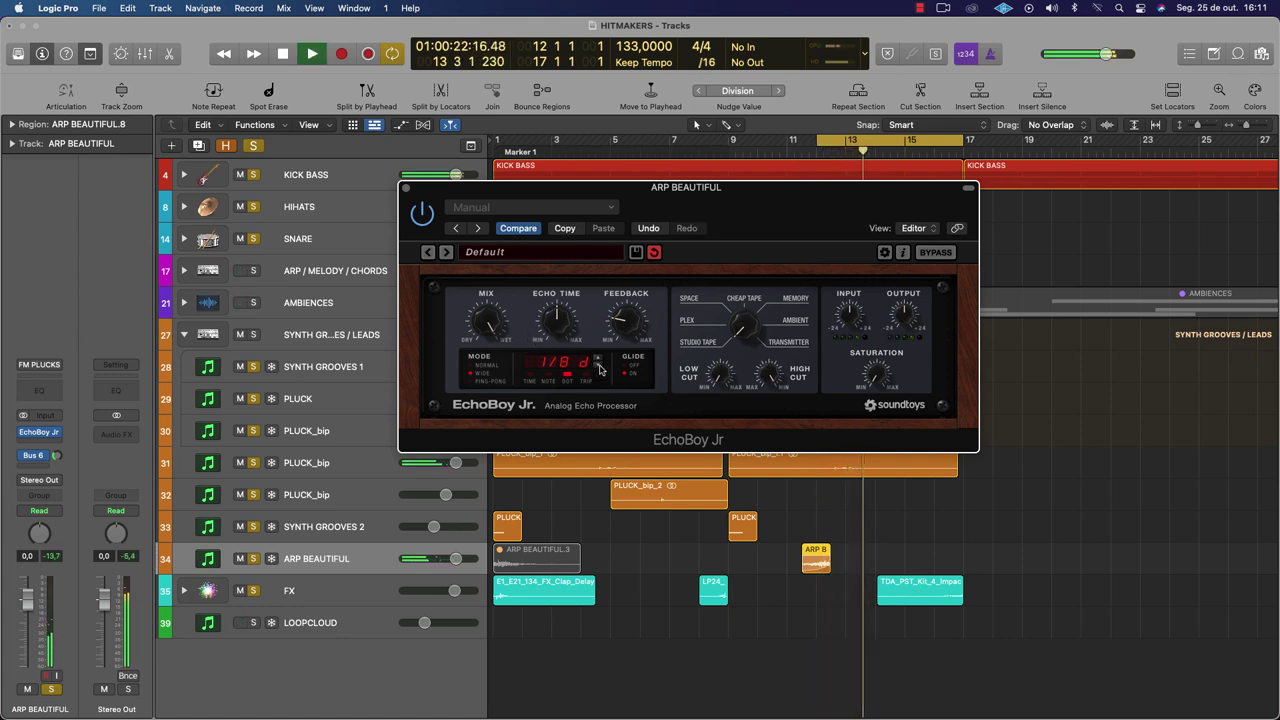
pyautogui.press('space')
pyautogui.press('space')
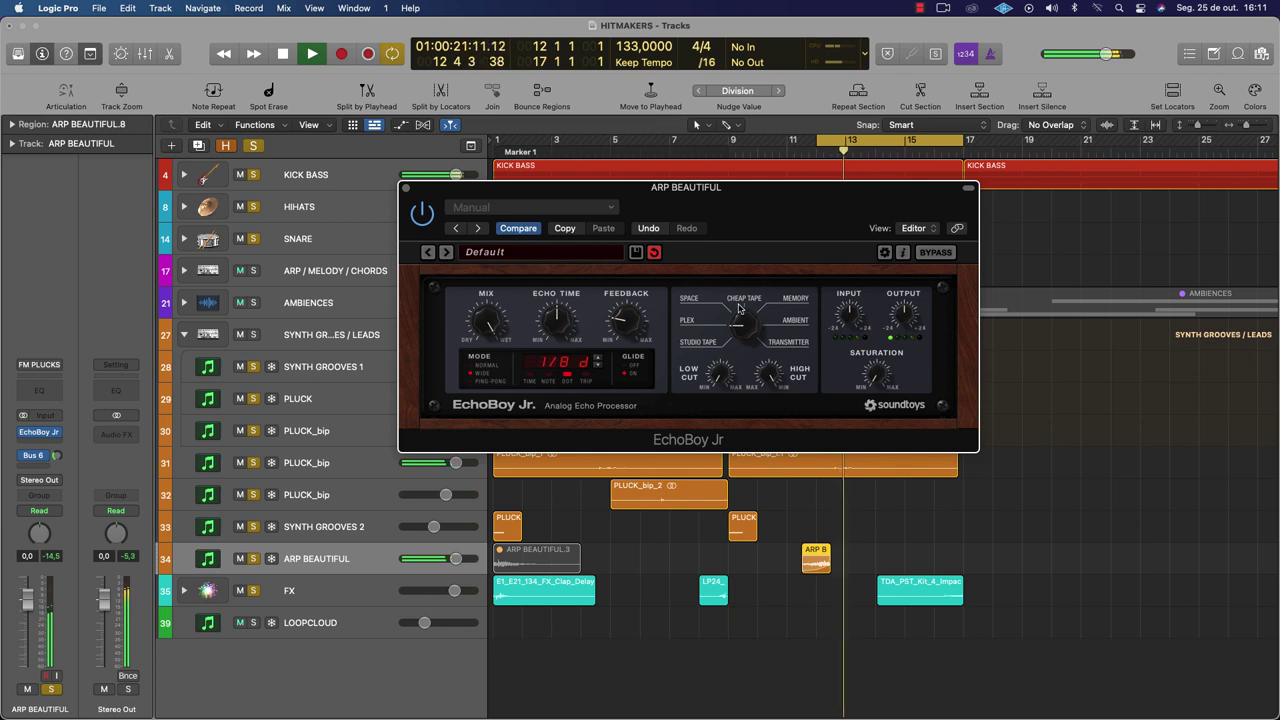
pyautogui.press('space')
pyautogui.press('space')
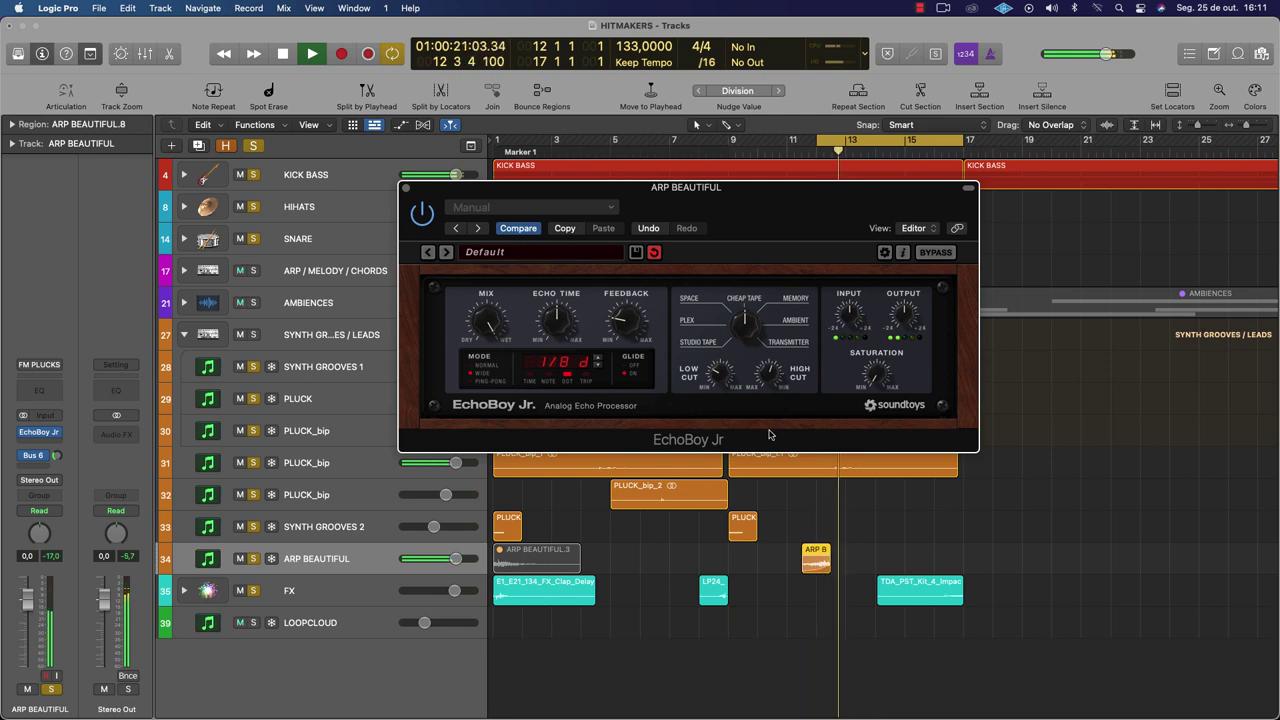
# Move the one-bar ARP BEAUTIFUL piece to bar 11 and loop bars 11 to 16
pyautogui.scroll(3, 806, 560)
pyautogui.press('space')
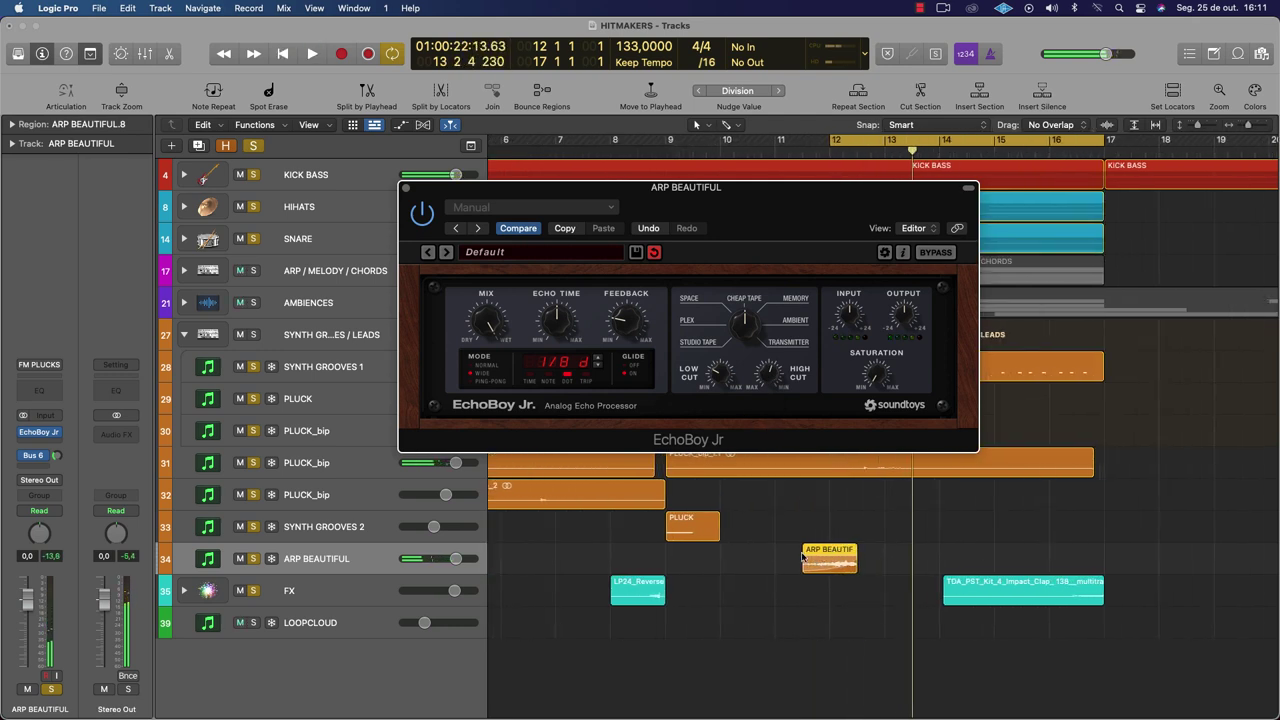
pyautogui.click(858, 560)
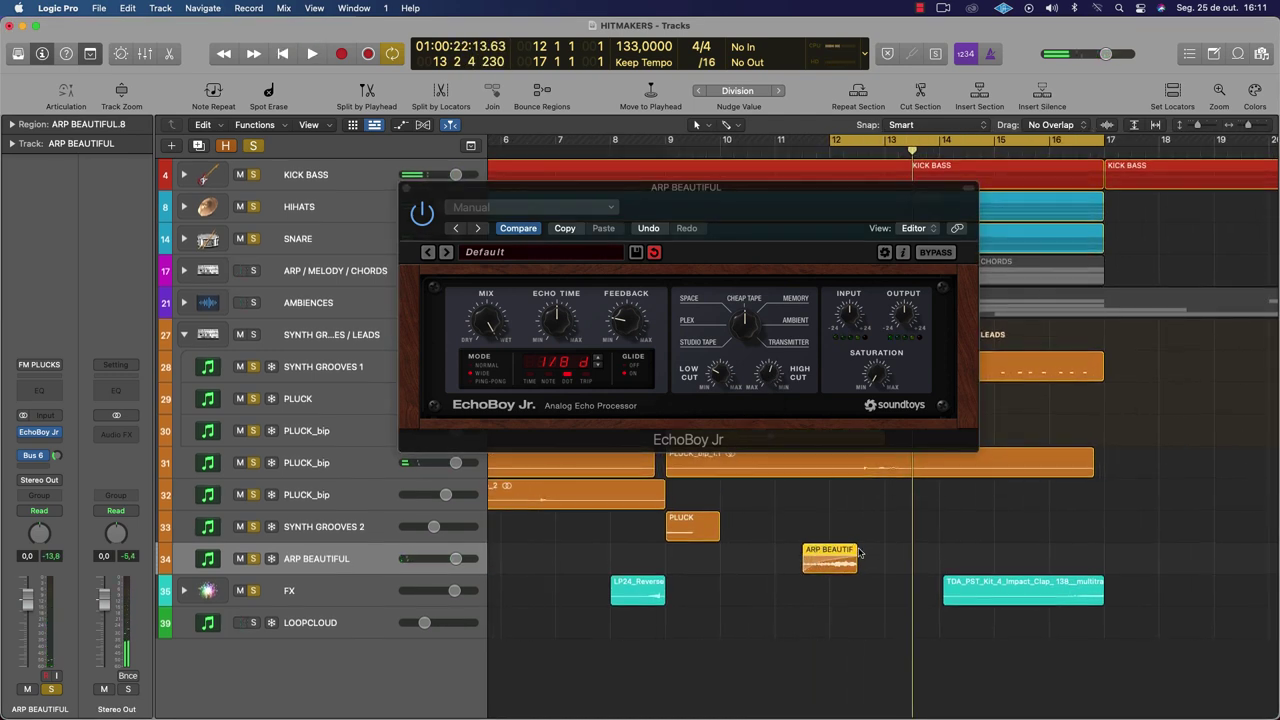
pyautogui.moveTo(831, 557); pyautogui.dragTo(817, 558)
pyautogui.press('space')
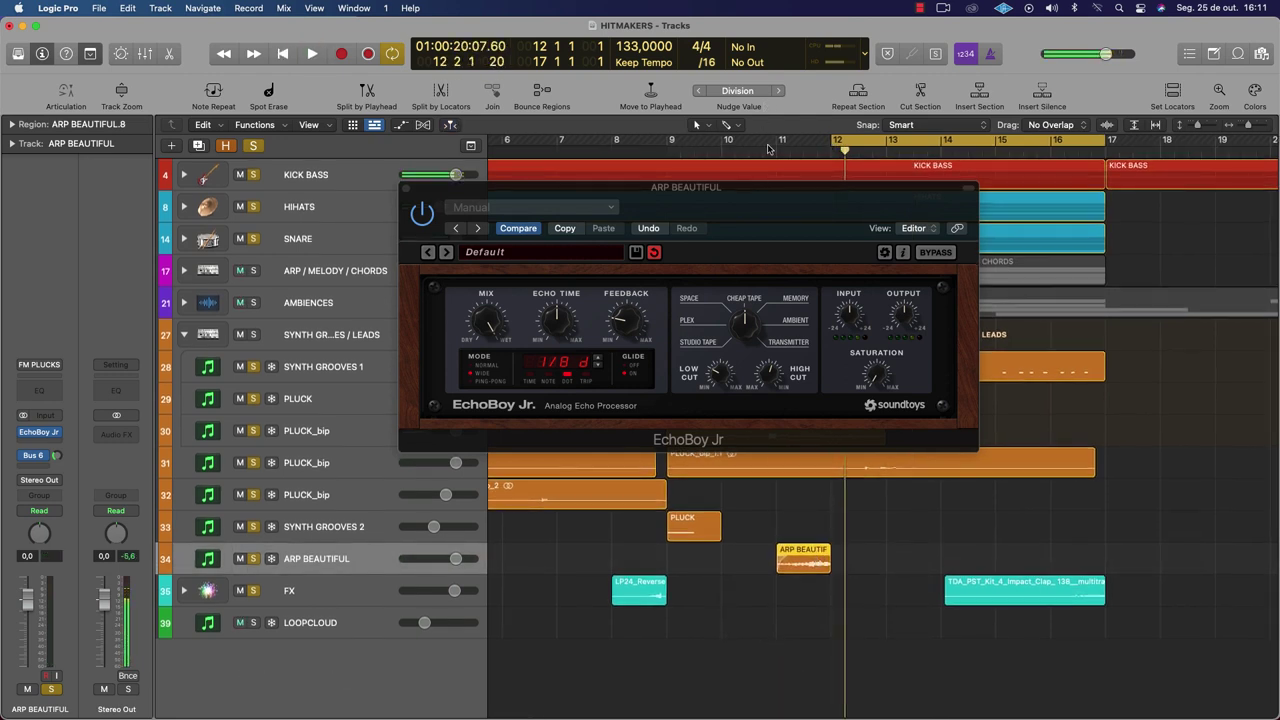
pyautogui.moveTo(776, 146); pyautogui.dragTo(1060, 146)
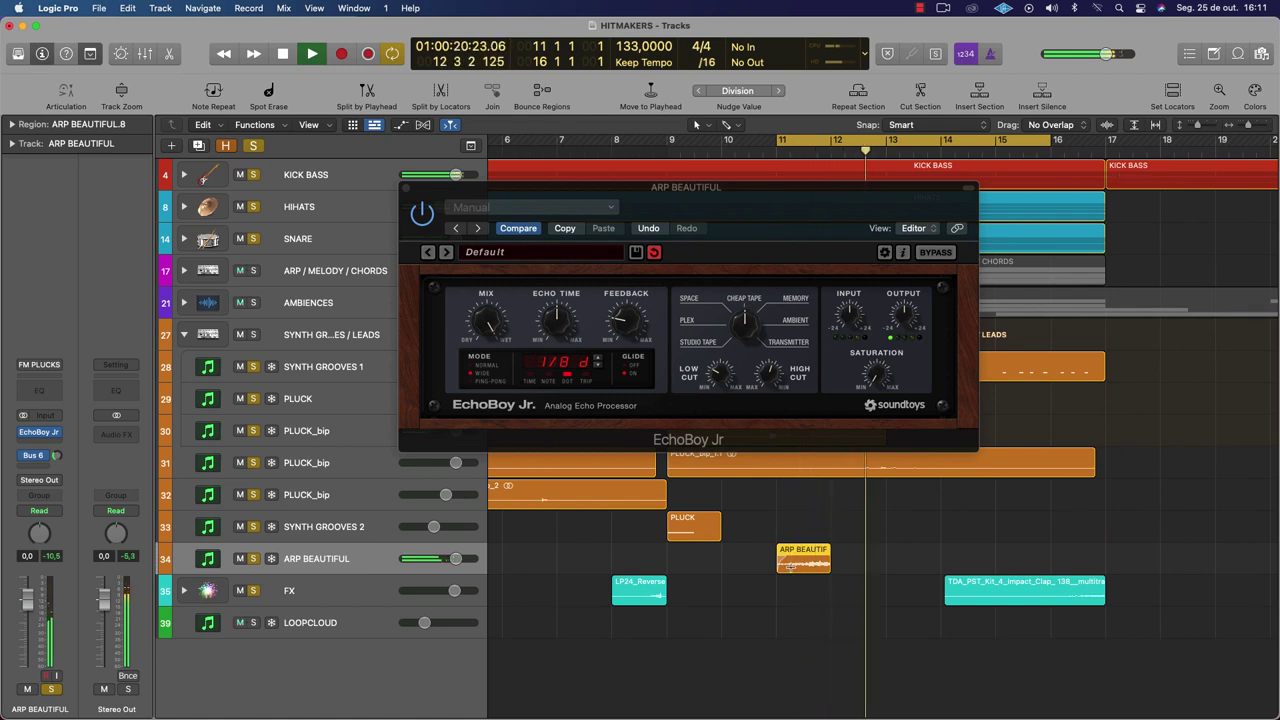
# Shorten the bar 11 ARP BEAUTIFUL piece to half a bar and raise the EchoBoy Jr feedback
pyautogui.moveTo(828, 570); pyautogui.dragTo(792, 567)
pyautogui.press('space')
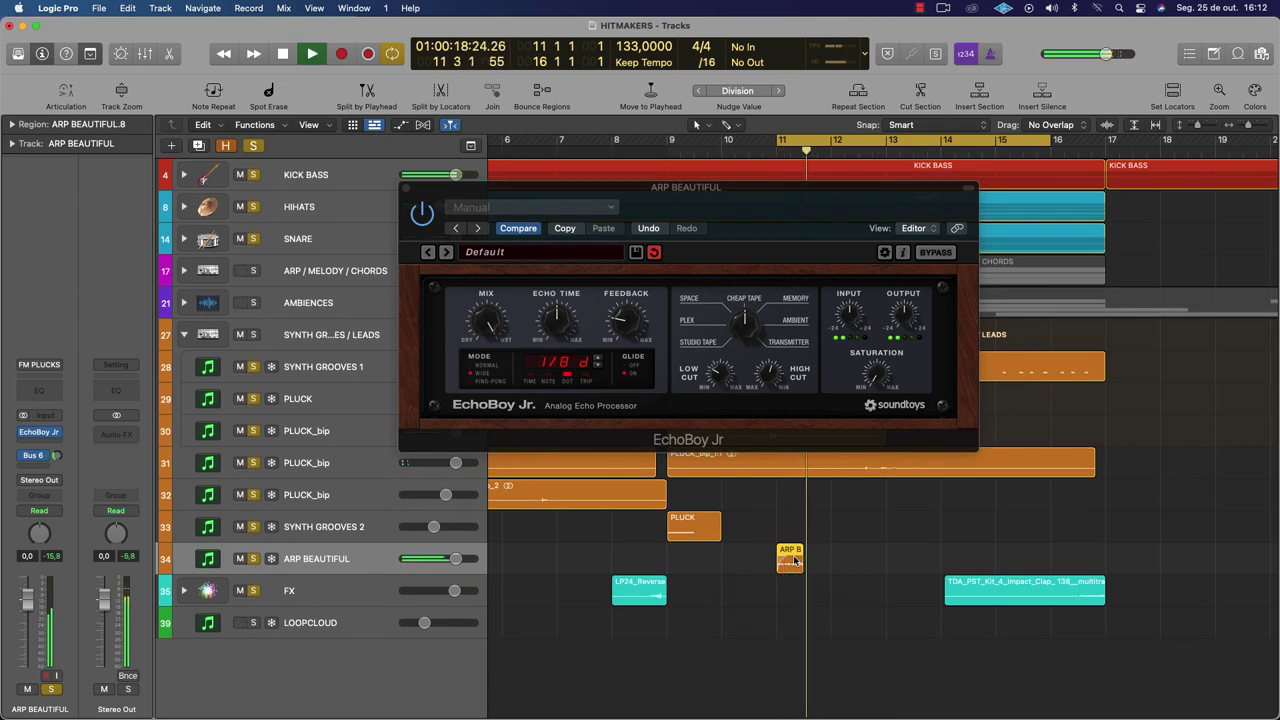
pyautogui.hscroll(1, 798, 560)
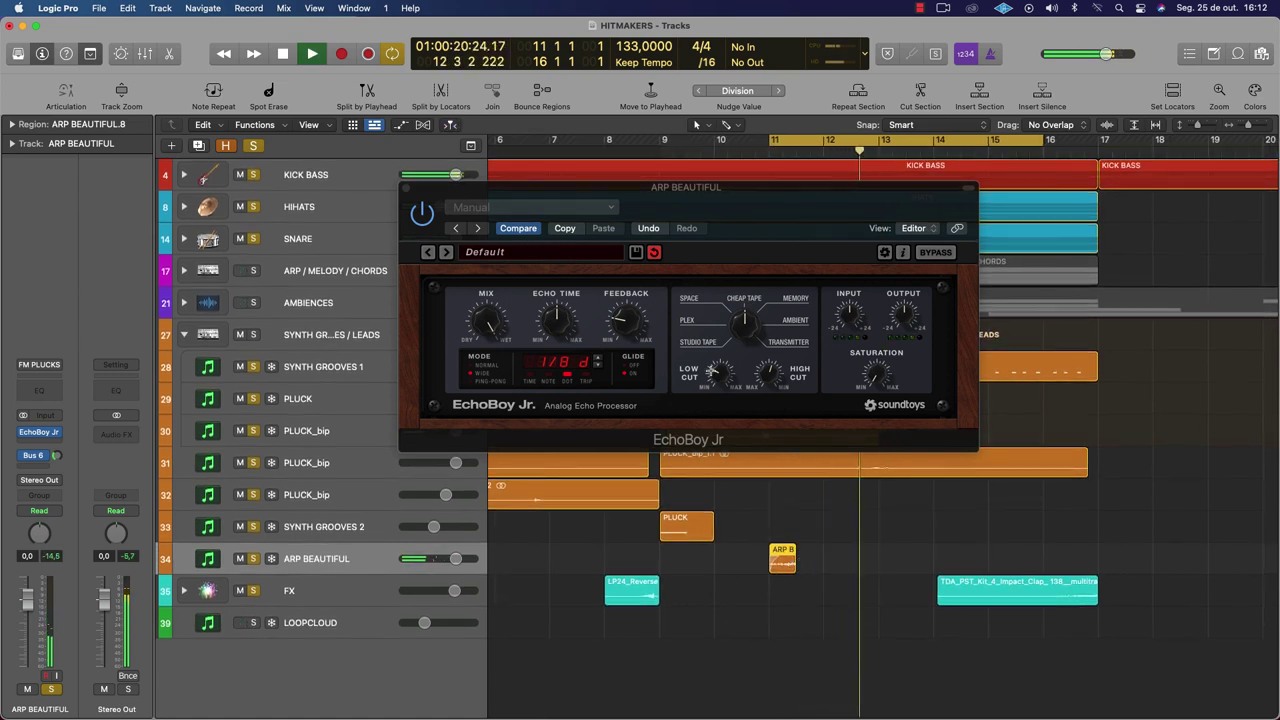
pyautogui.press('space')
pyautogui.click(738, 321)
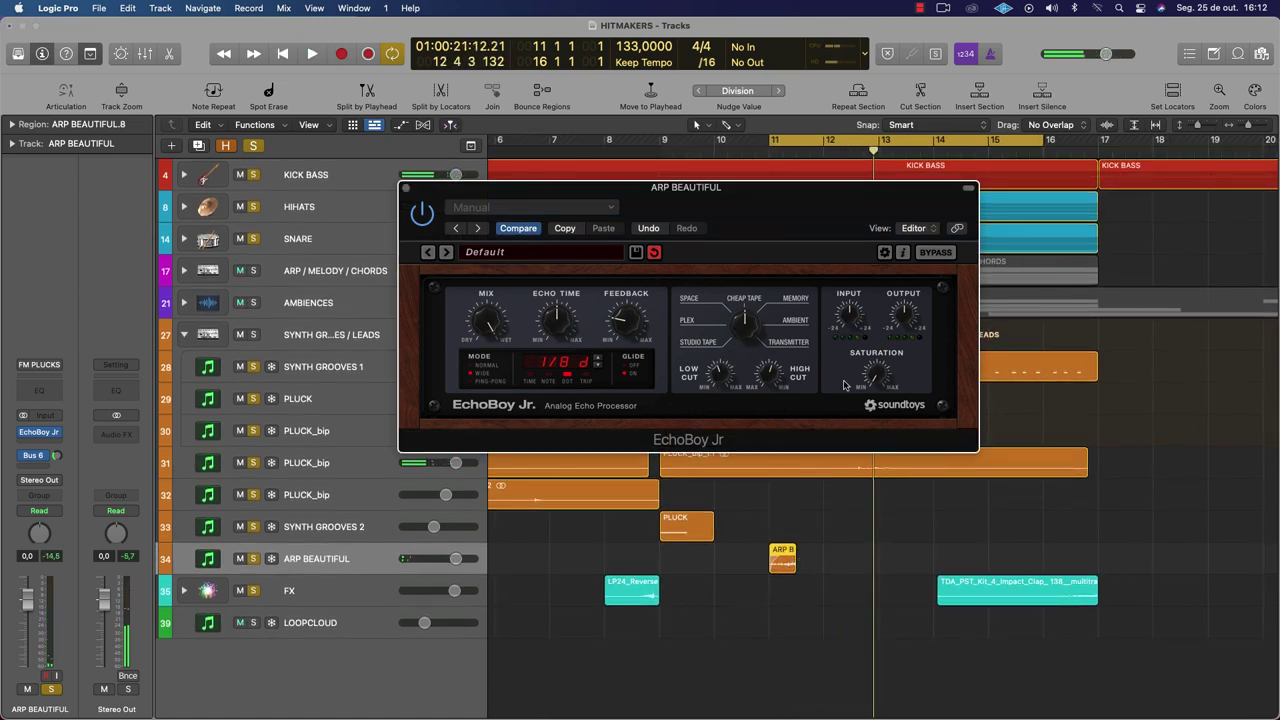
pyautogui.press('space')
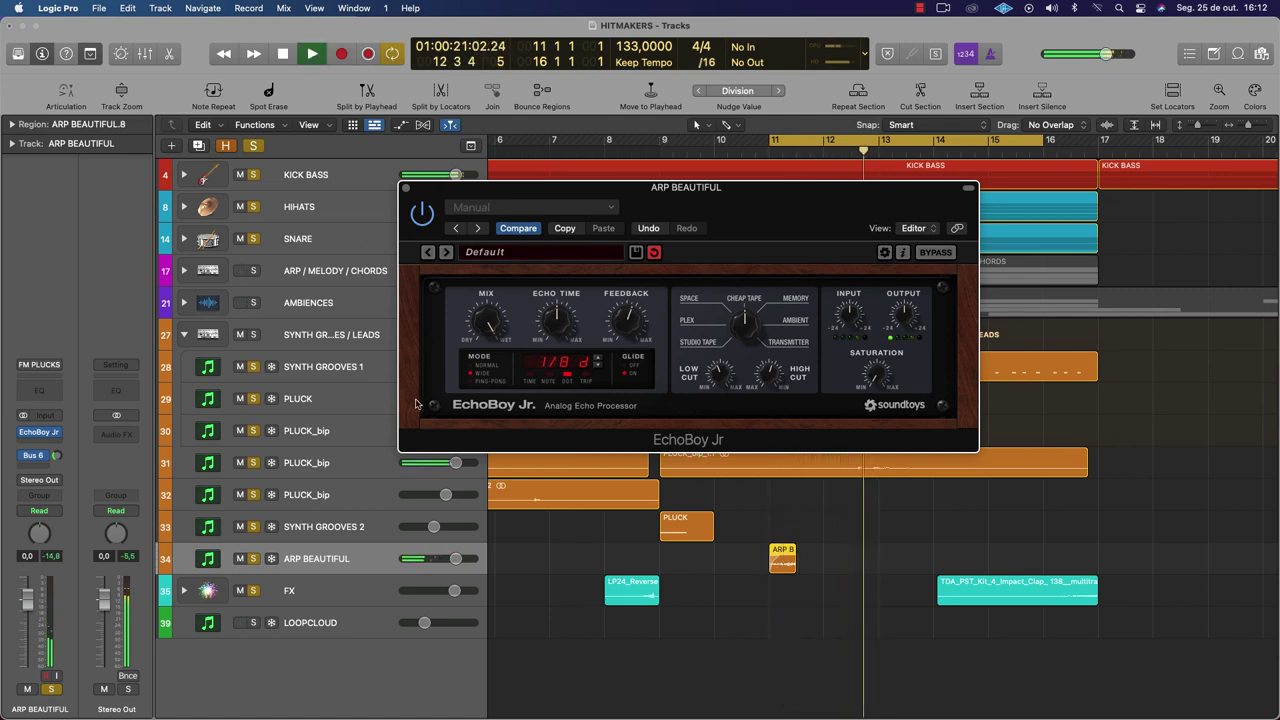
# Adjust the fade-in of the half-bar ARP BEAUTIFUL piece and the EchoBoy Jr high cut while replaying the loop
pyautogui.click(790, 549)
pyautogui.click(776, 388)
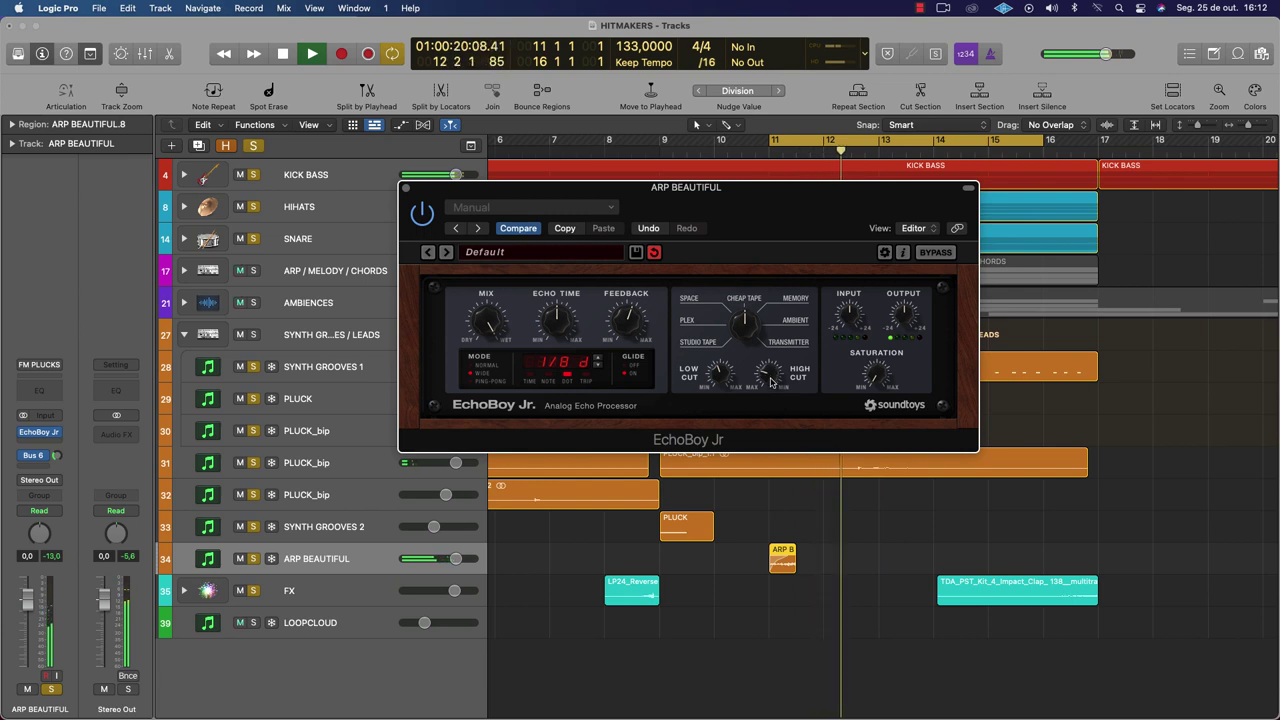
pyautogui.press('space')
pyautogui.press('space')
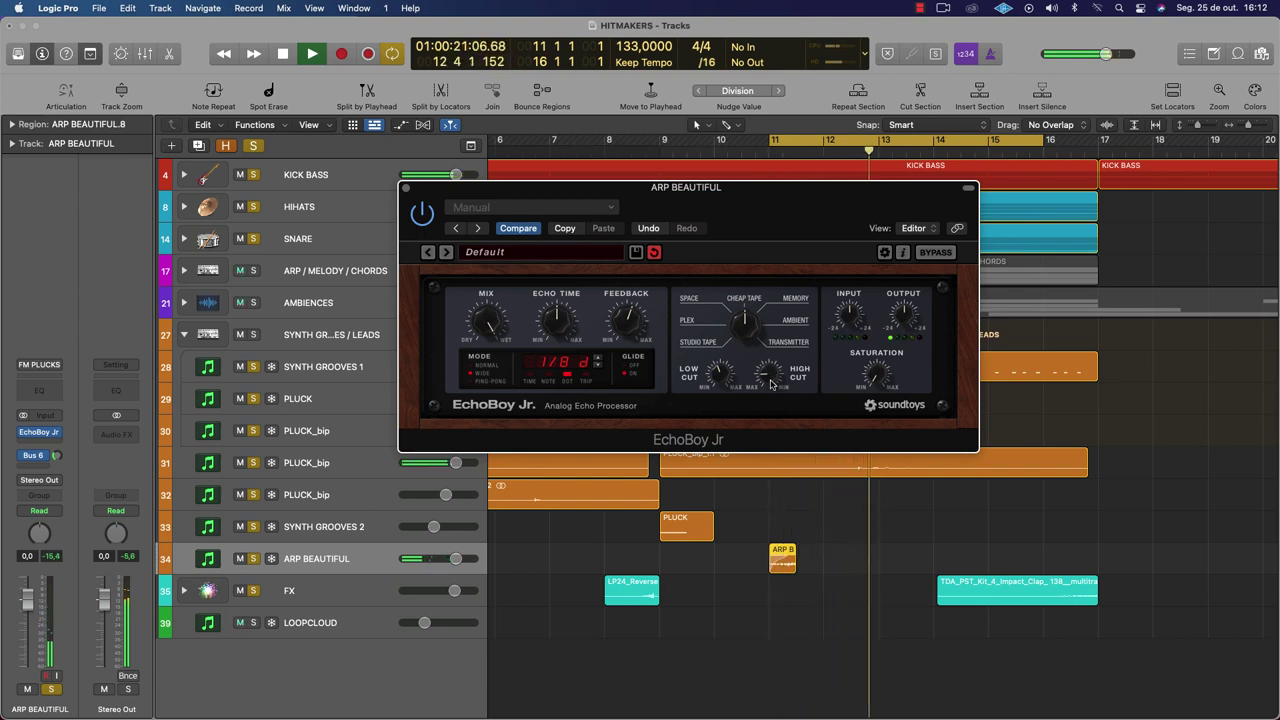
pyautogui.press('space')
pyautogui.press('space')
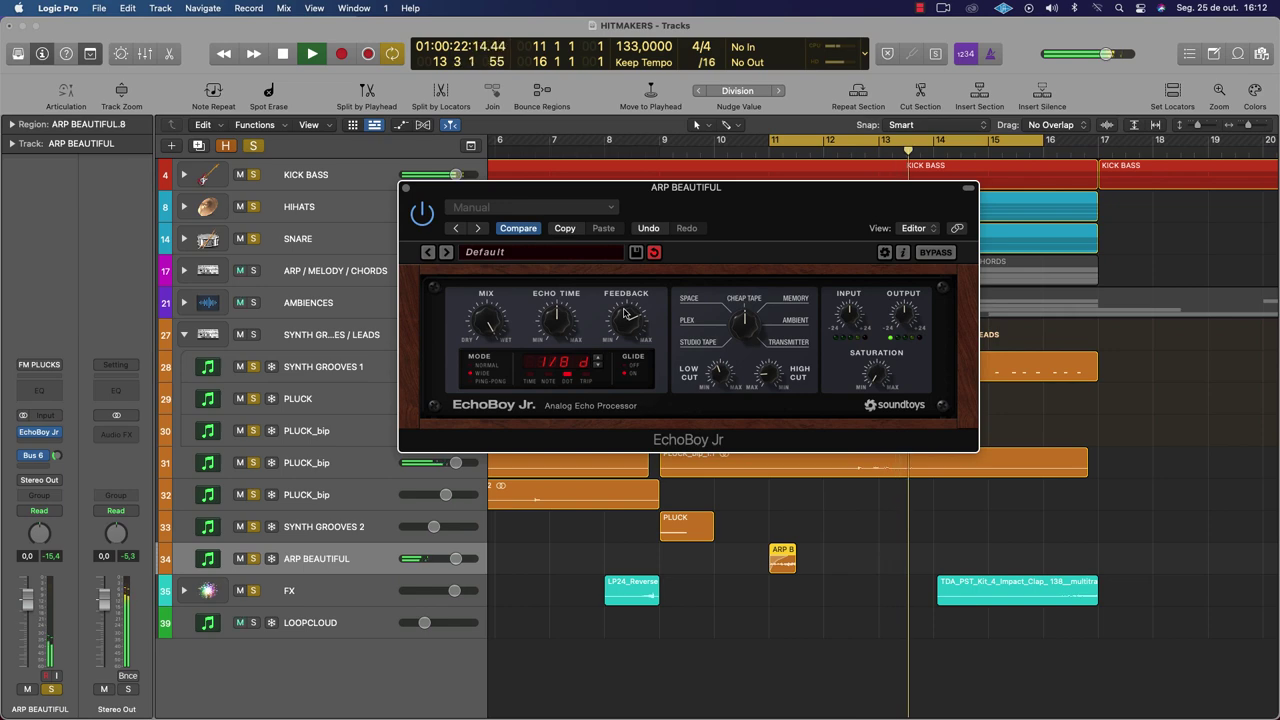
# Add a Channel EQ to the ARP BEAUTIFUL track with a low cut at 244 Hz and a high cut at 1720 Hz
pyautogui.click(39, 390)
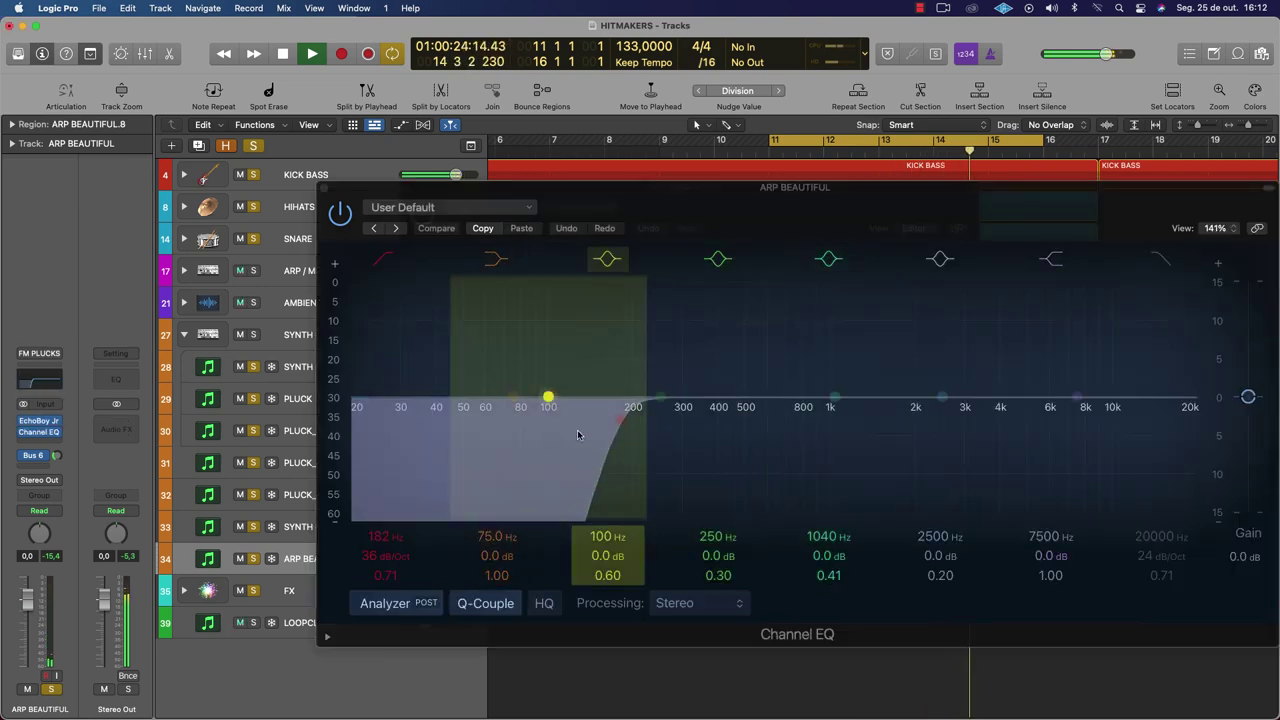
pyautogui.moveTo(603, 424); pyautogui.dragTo(433, 405)
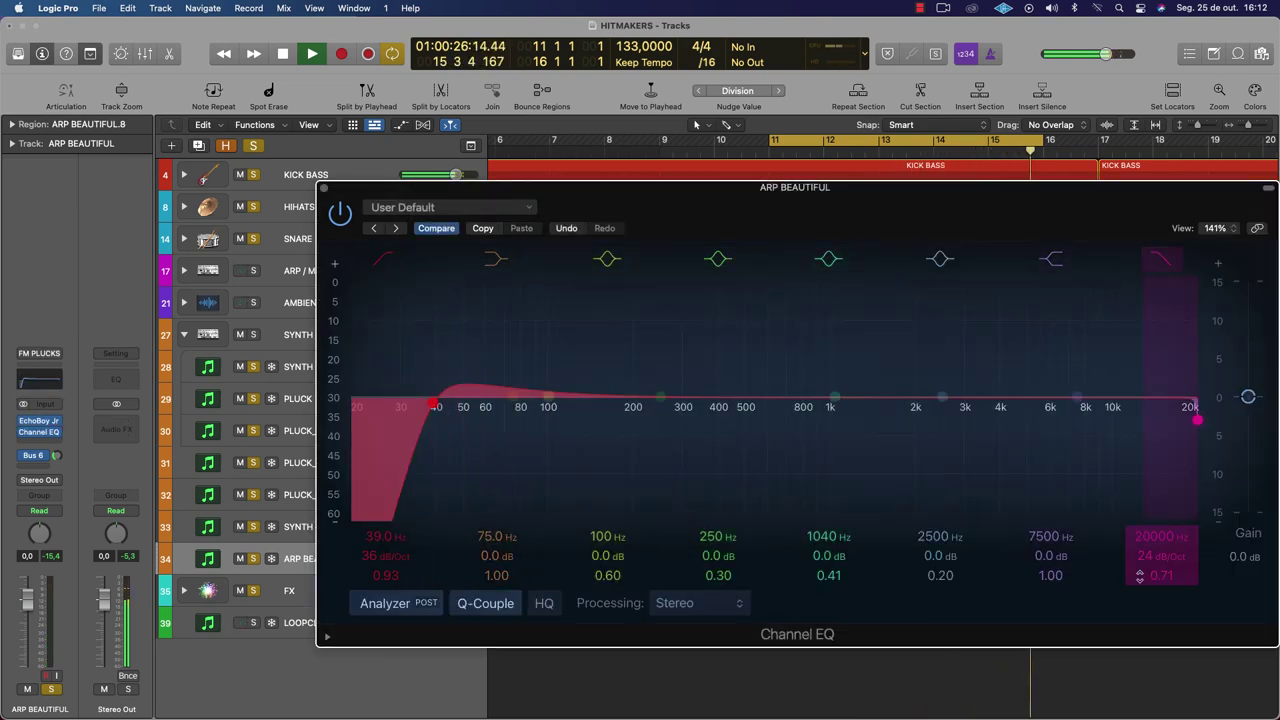
pyautogui.moveTo(1172, 420); pyautogui.dragTo(898, 420)
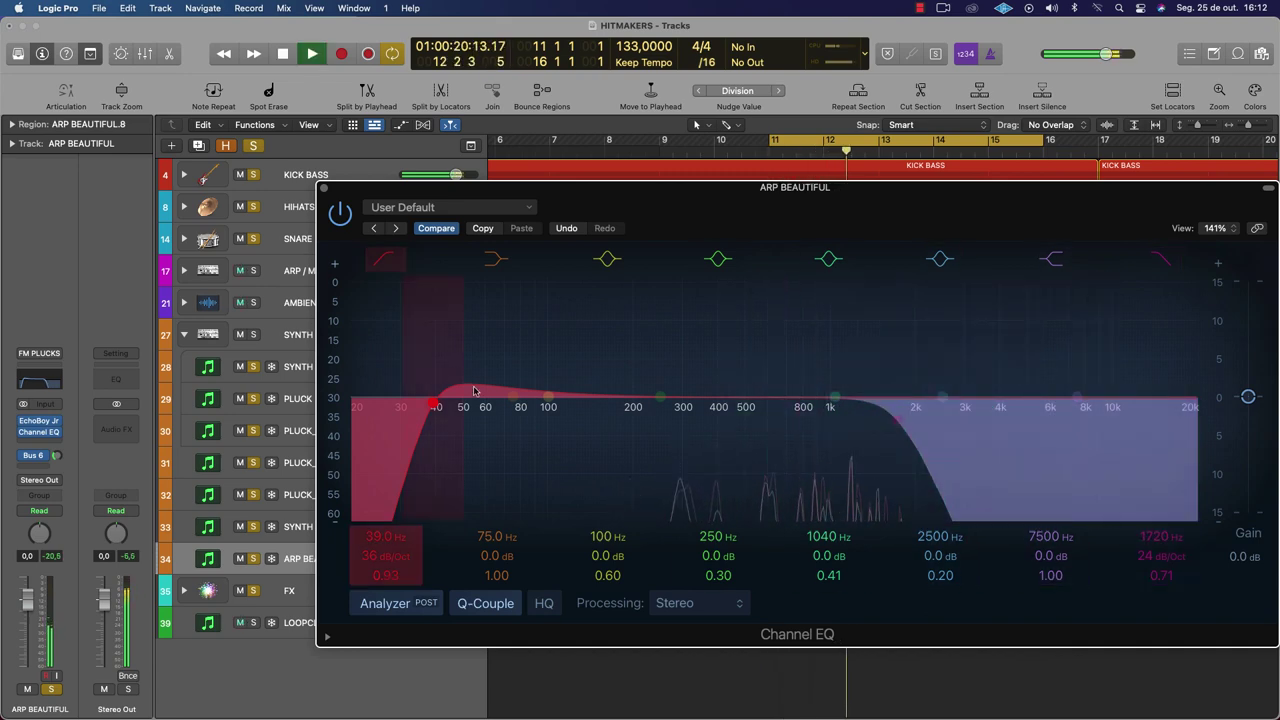
pyautogui.moveTo(428, 404); pyautogui.dragTo(655, 410)
pyautogui.press('space')
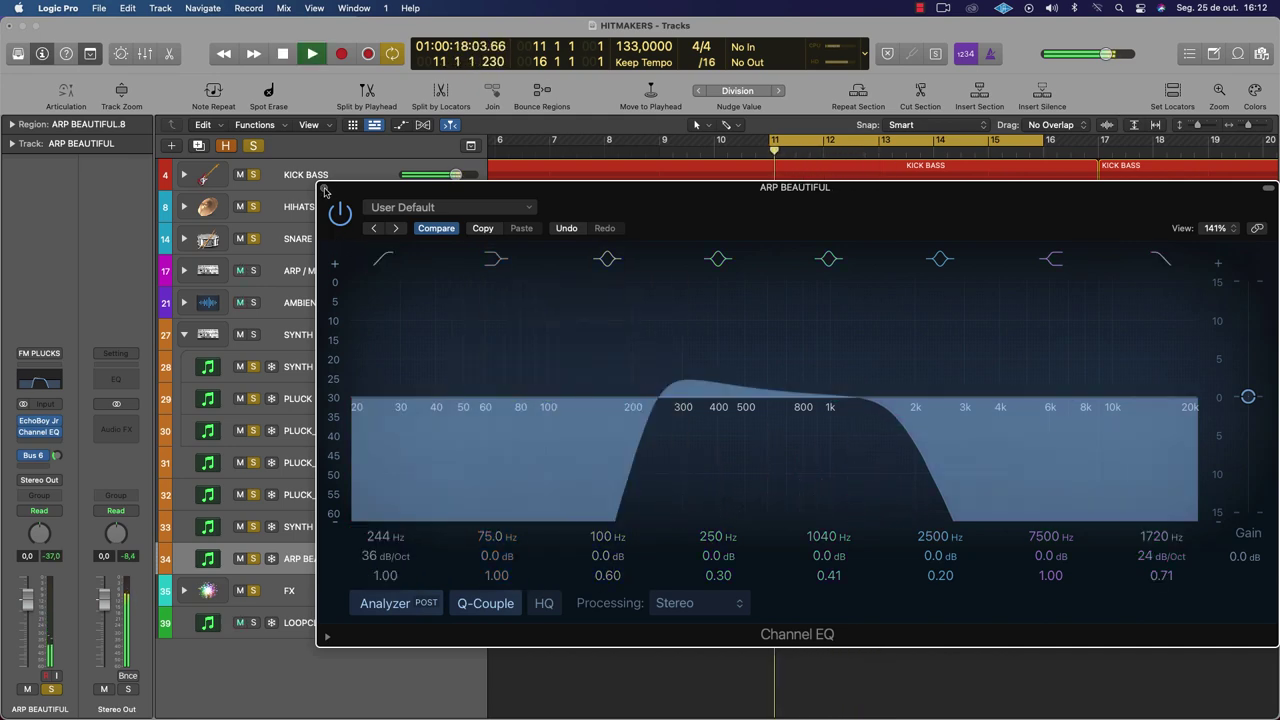
pyautogui.click(324, 188)
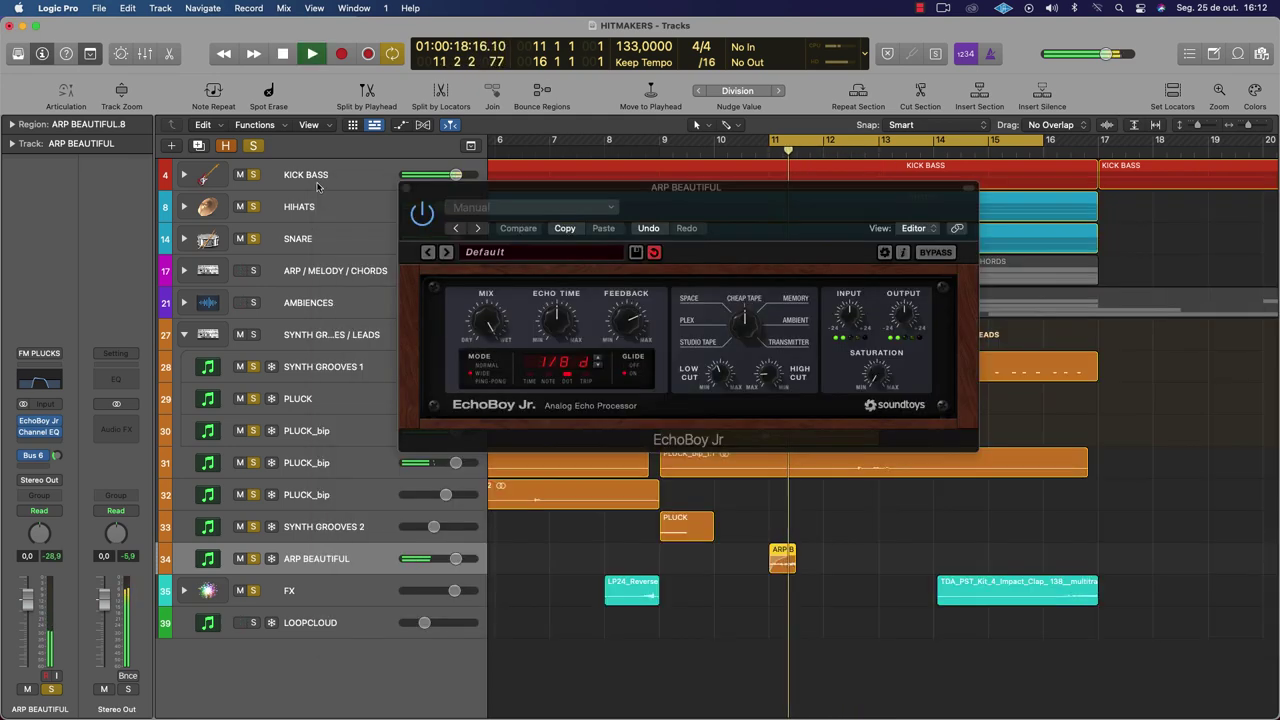
pyautogui.click(404, 188)
# Reshape the fade-in curve of the half-bar ARP BEAUTIFUL piece at bar 11 while replaying the loop
pyautogui.press('z')
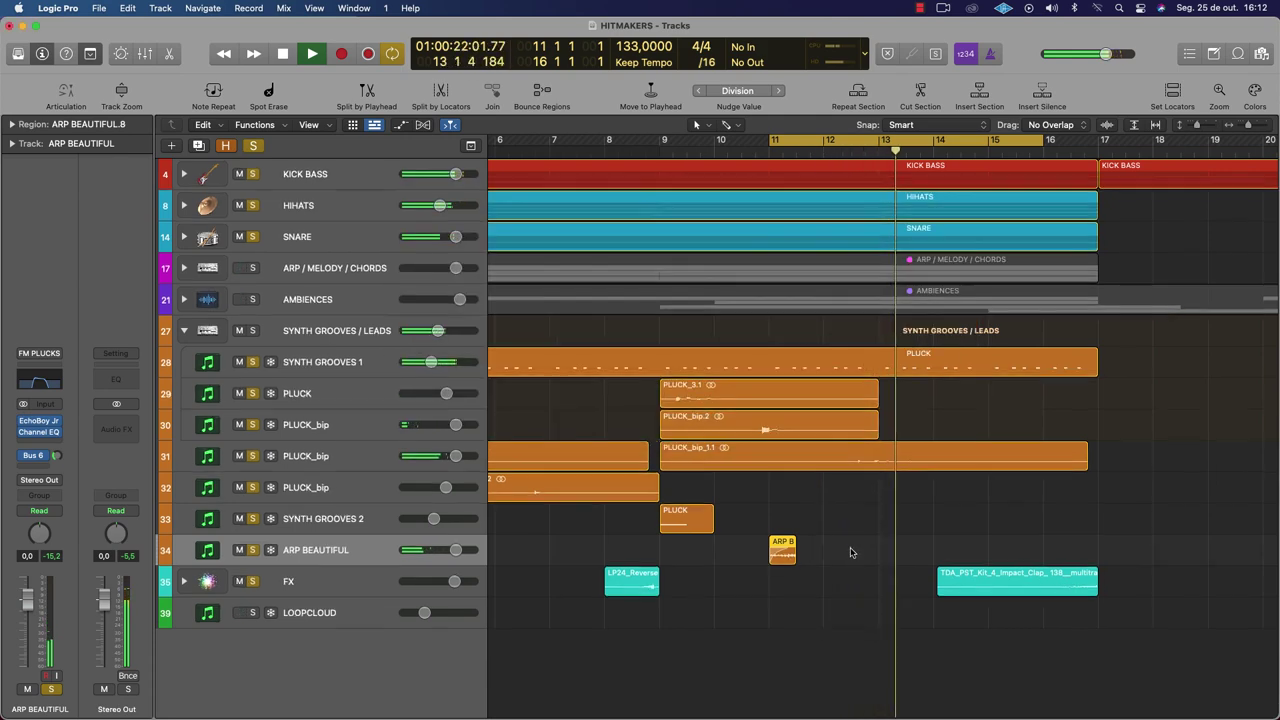
pyautogui.press('space')
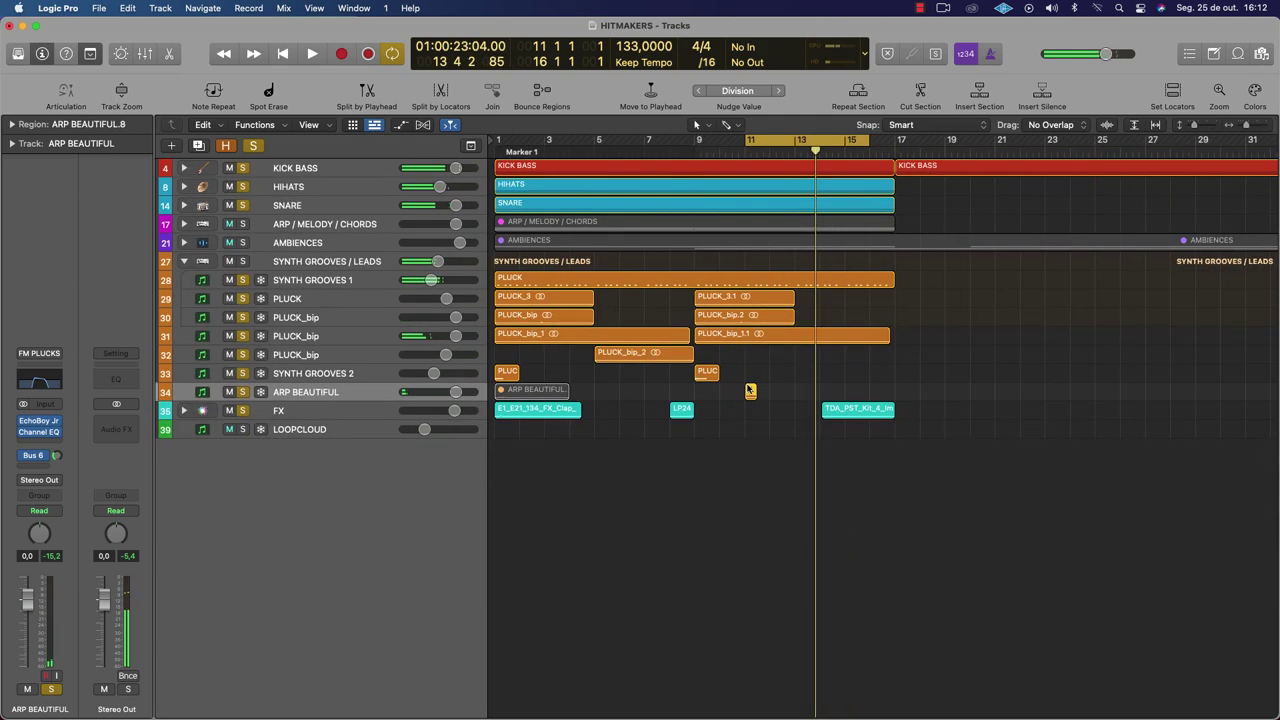
pyautogui.rightClick(748, 390)
pyautogui.press('Escape')
pyautogui.press('z')
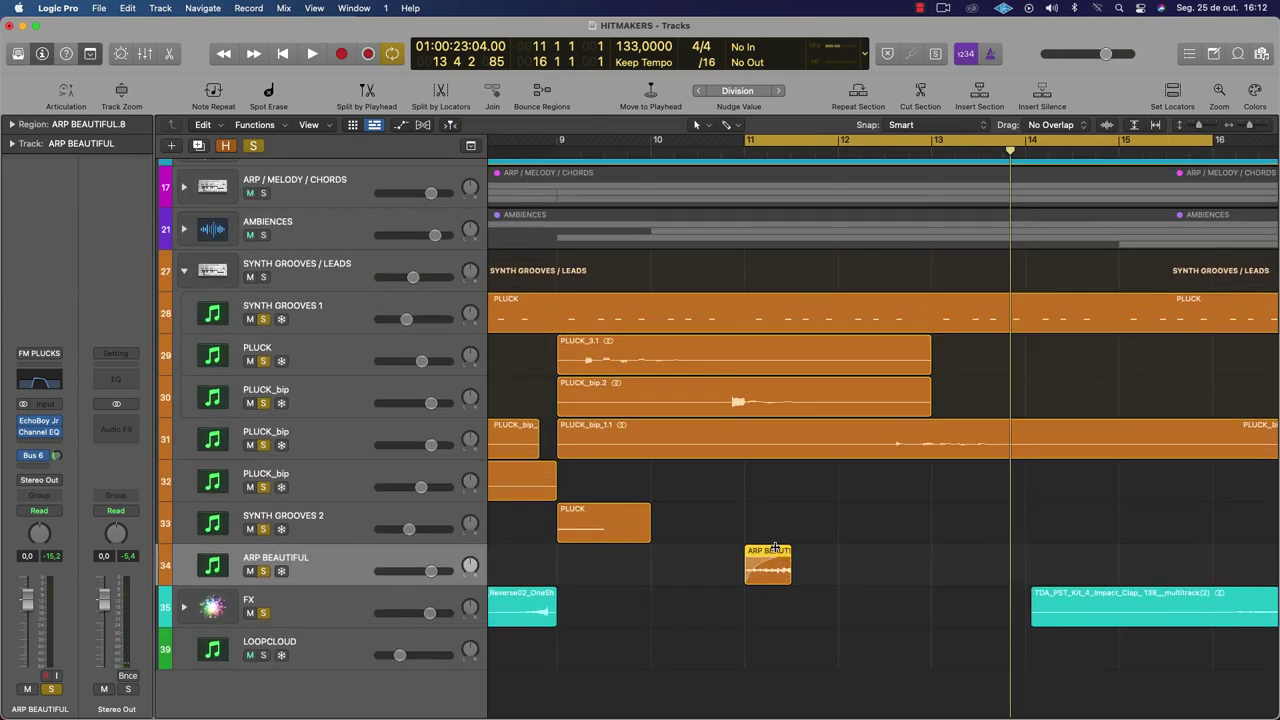
pyautogui.moveTo(767, 556)
pyautogui.mouseDown()
pyautogui.moveTo(790, 556)
pyautogui.moveTo(767, 556)
pyautogui.mouseUp()
pyautogui.hotkey('shift', 'Return')
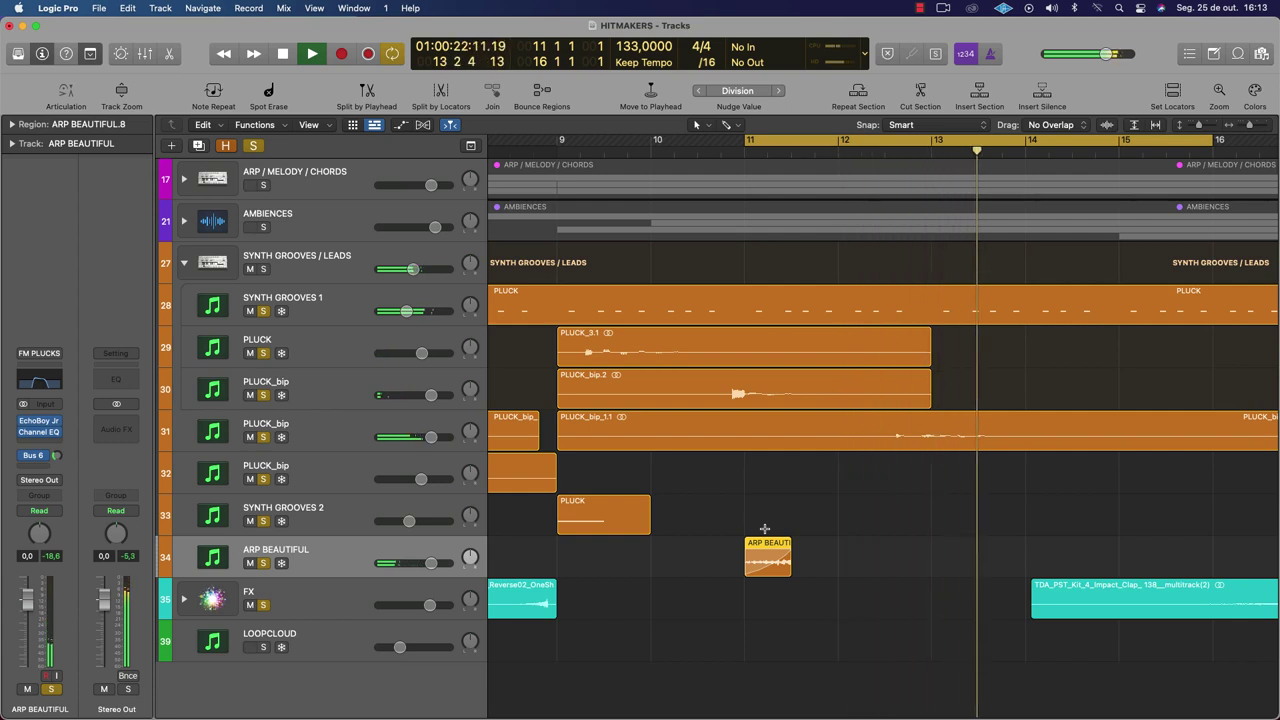
pyautogui.rightClick(748, 548)
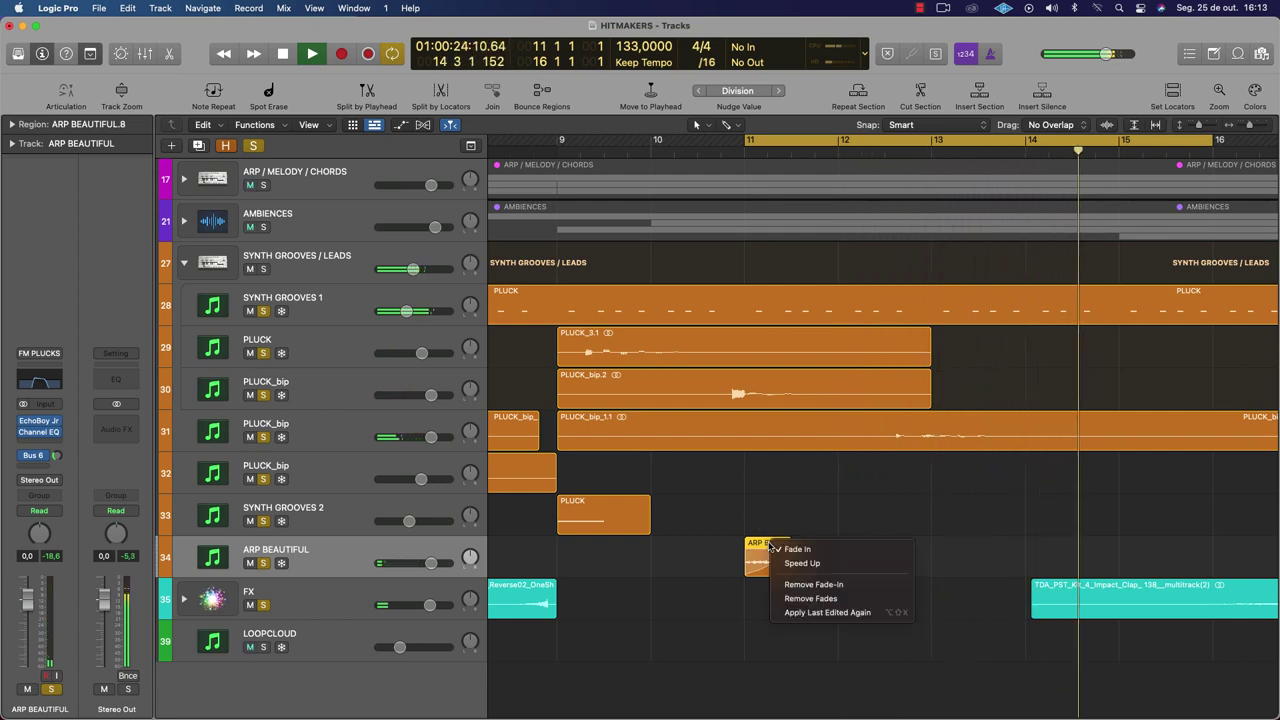
pyautogui.press('Escape')
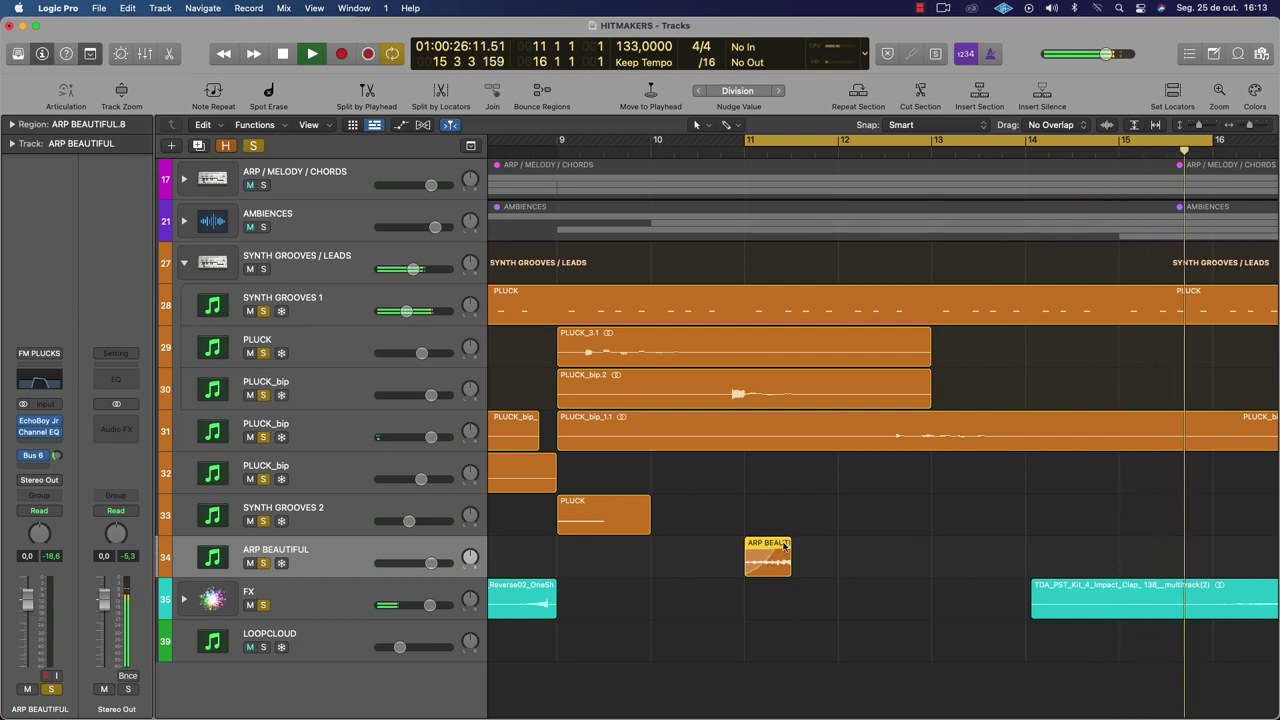
pyautogui.rightClick(788, 543)
pyautogui.click(819, 418)
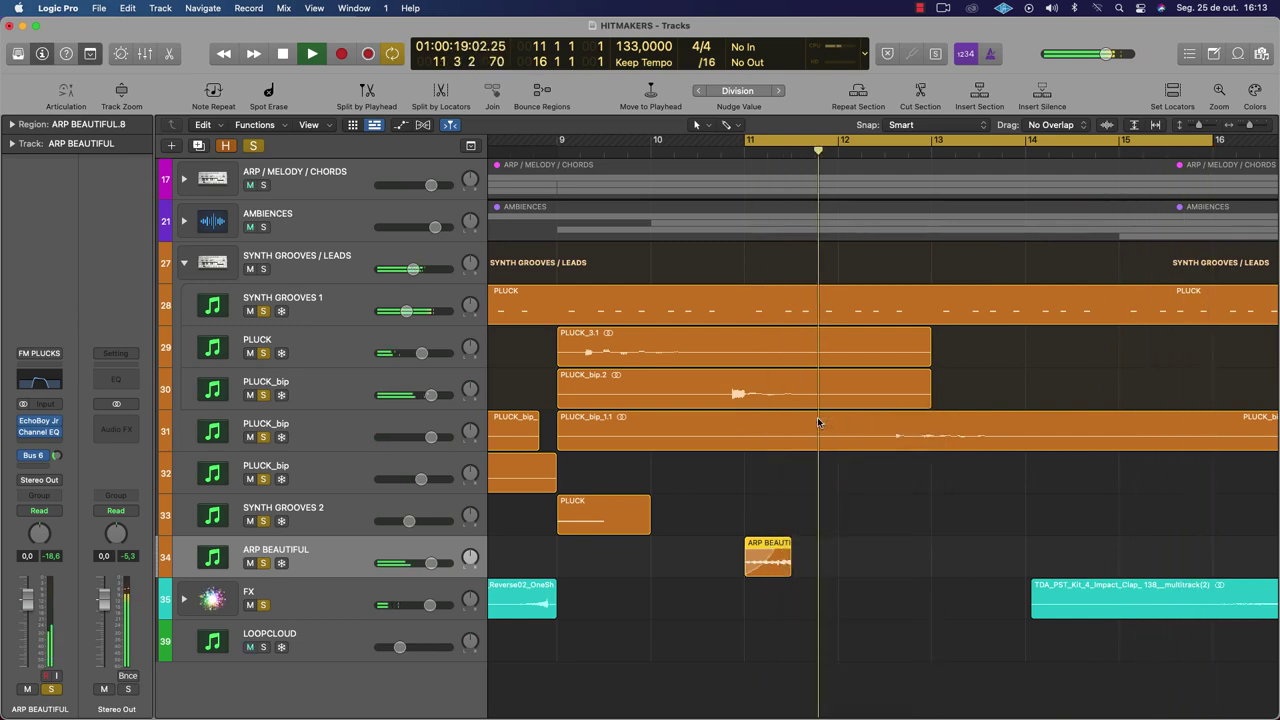
# Bounce the half-bar ARP BEAUTIFUL piece in place to a new track and extend the bounced region to about bar 17
pyautogui.click(746, 490)
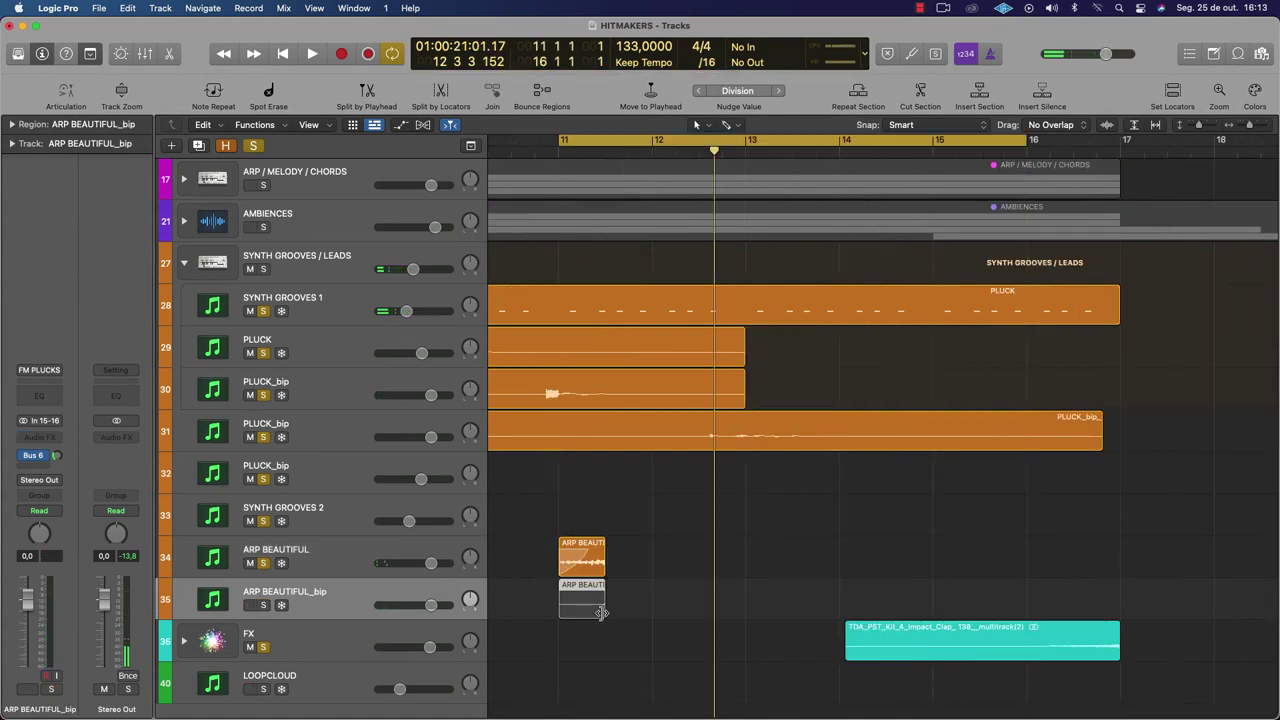
pyautogui.moveTo(604, 610); pyautogui.dragTo(1104, 612)
pyautogui.press('super+Left')
pyautogui.press('super+Left')
pyautogui.press('super+Left')
pyautogui.press('super+Left')
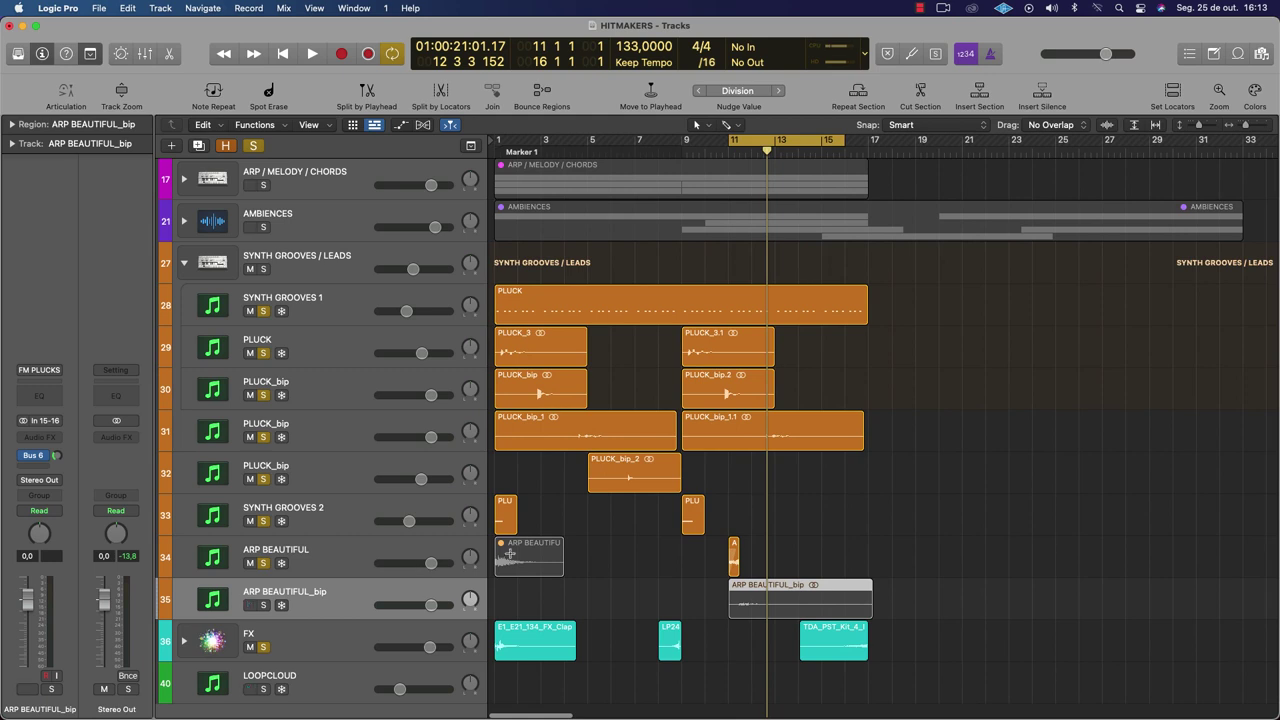
# Cut a quarter-bar piece at bar 2 from the muted ARP BEAUTIFUL region and delete the parts around it
pyautogui.click(518, 569)
pyautogui.press('super+Right')
pyautogui.press('super+Right')
pyautogui.press('super+Right')
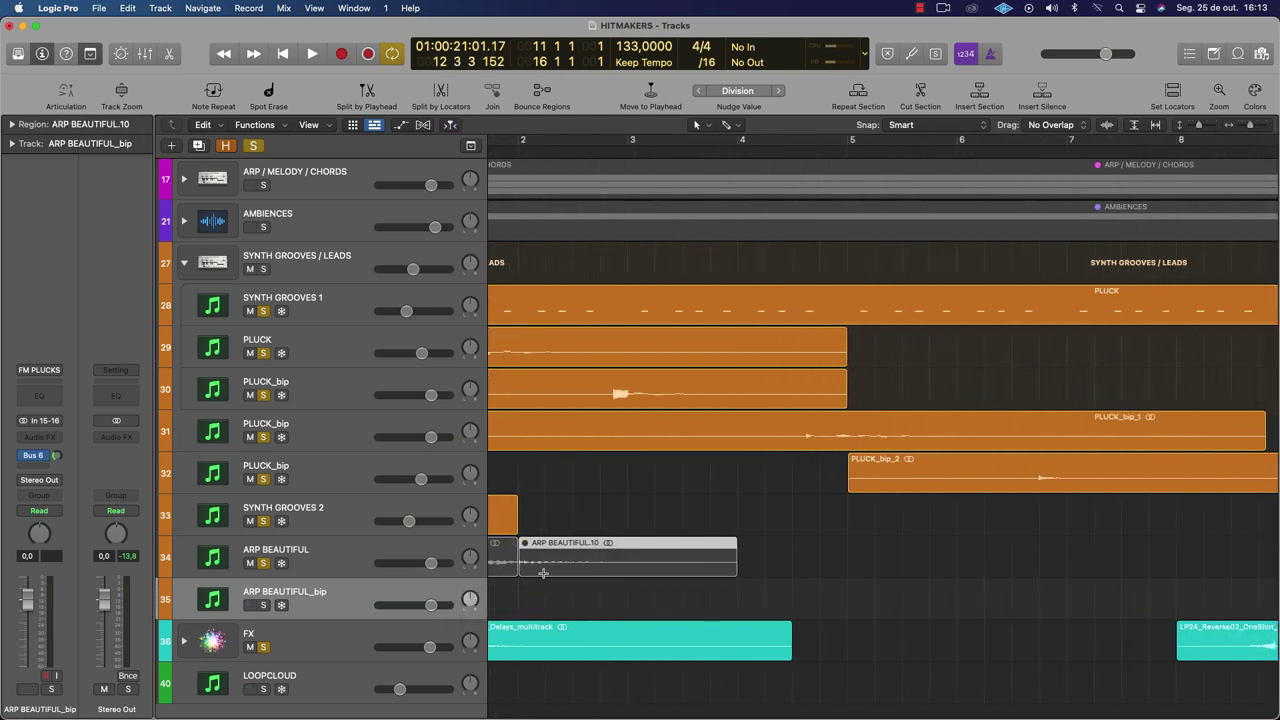
pyautogui.click(551, 573)
pyautogui.click(505, 555)
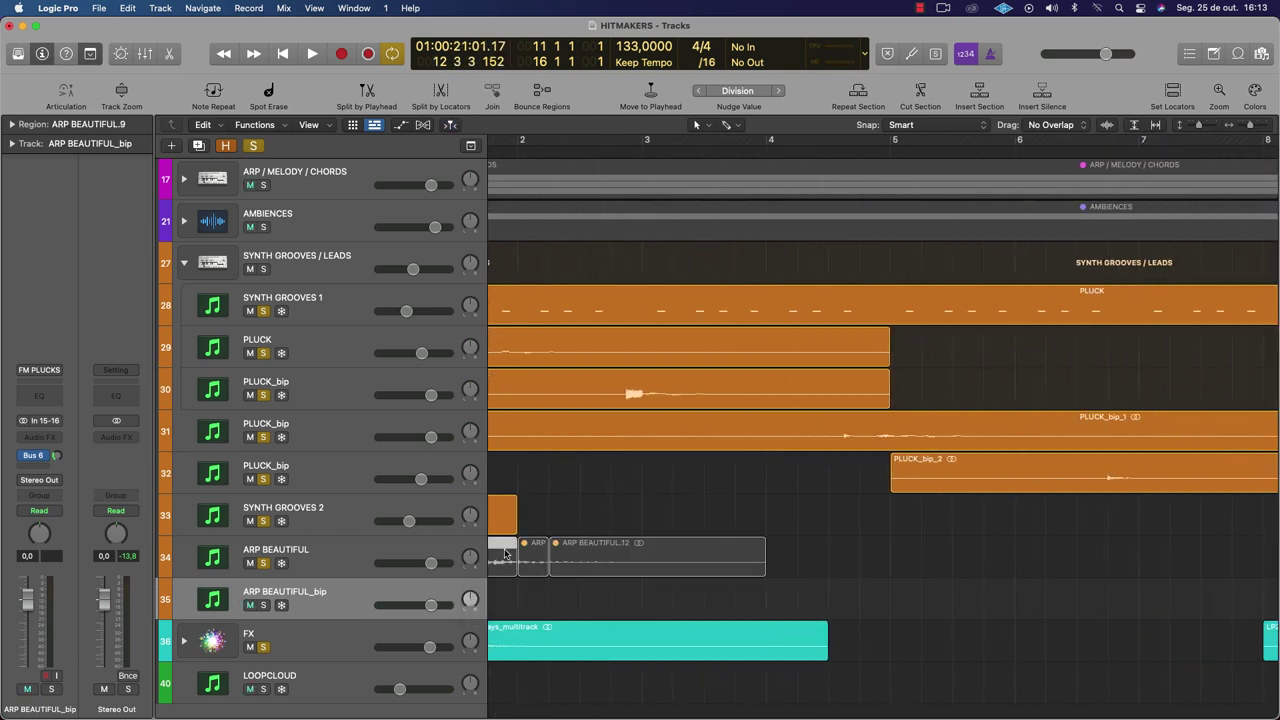
pyautogui.click(575, 545)
pyautogui.press('Delete')
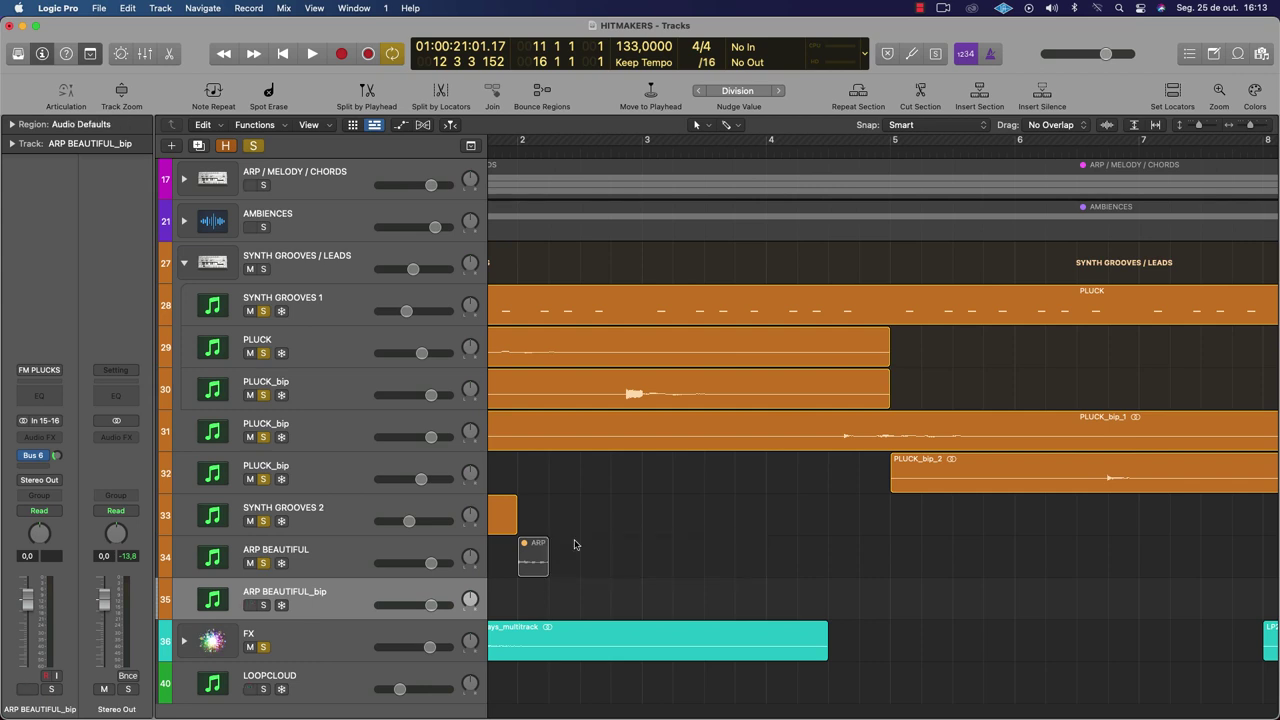
# Unmute and reverse the quarter-bar ARP BEAUTIFUL piece at bar 2, and audition it with the groove
pyautogui.click(510, 543)
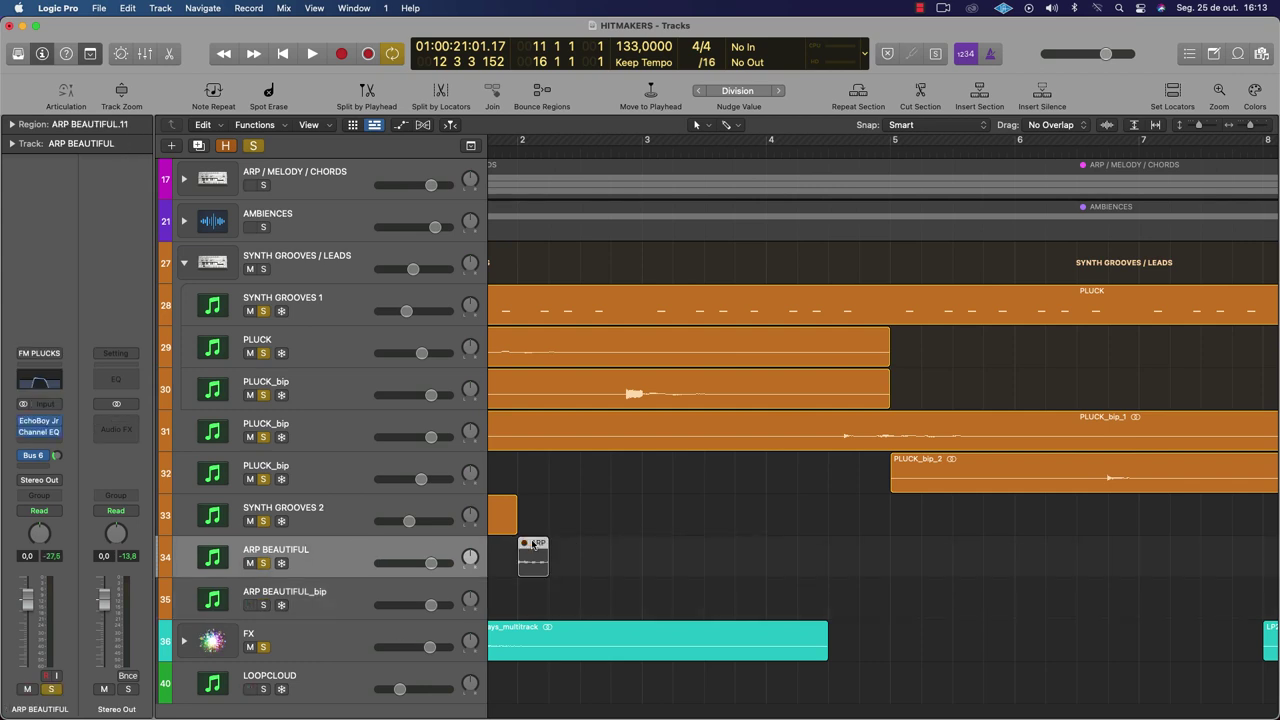
pyautogui.click(24, 127)
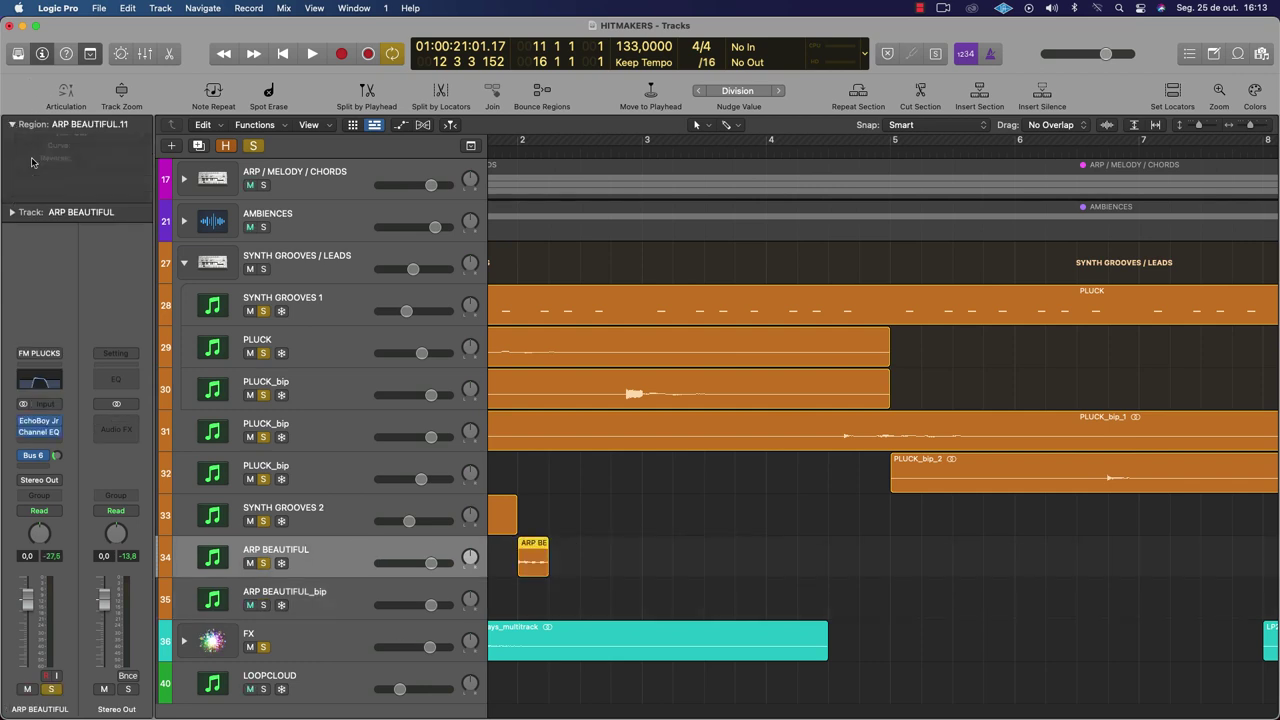
pyautogui.click(500, 166)
pyautogui.press('space')
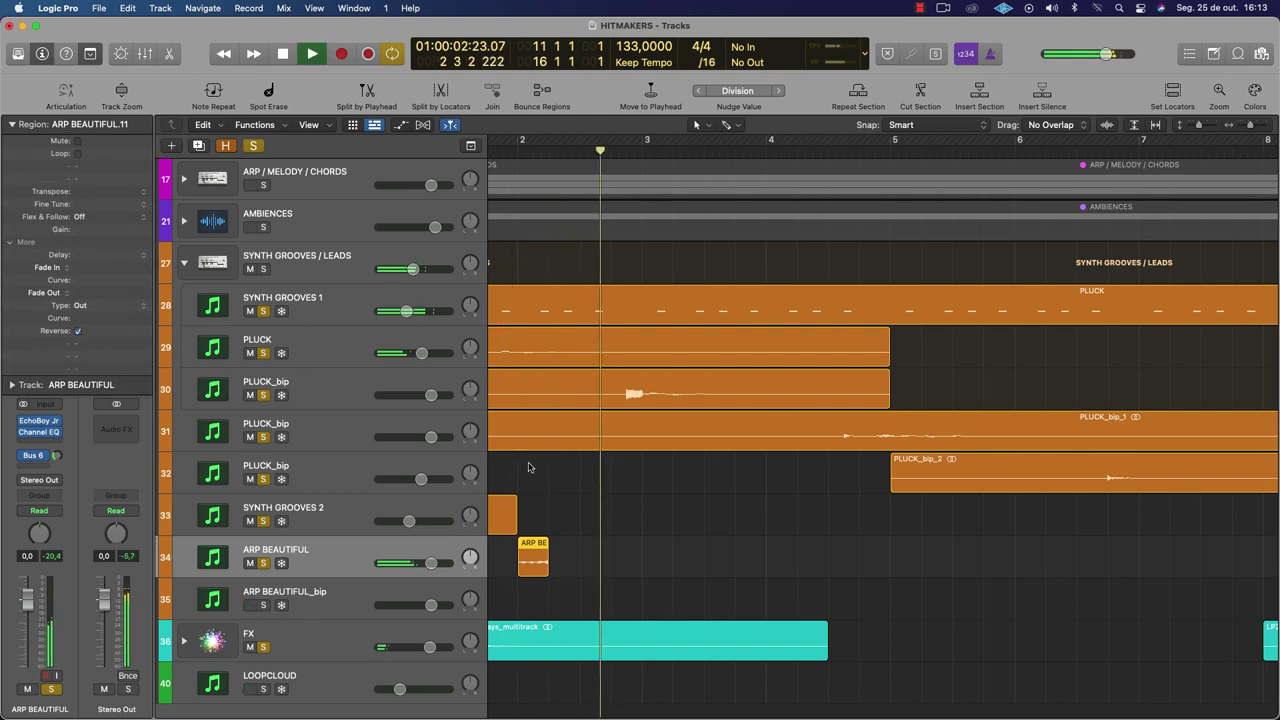
pyautogui.scroll(-5, 530, 467)
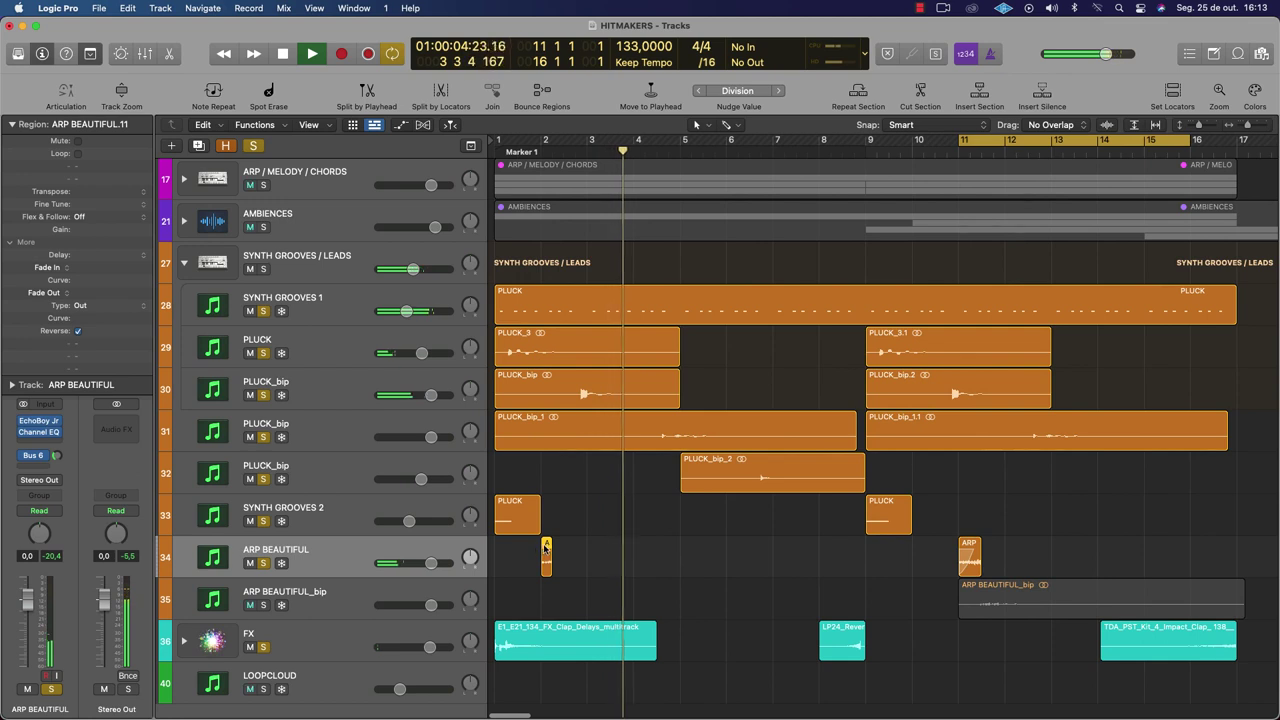
pyautogui.press('space')
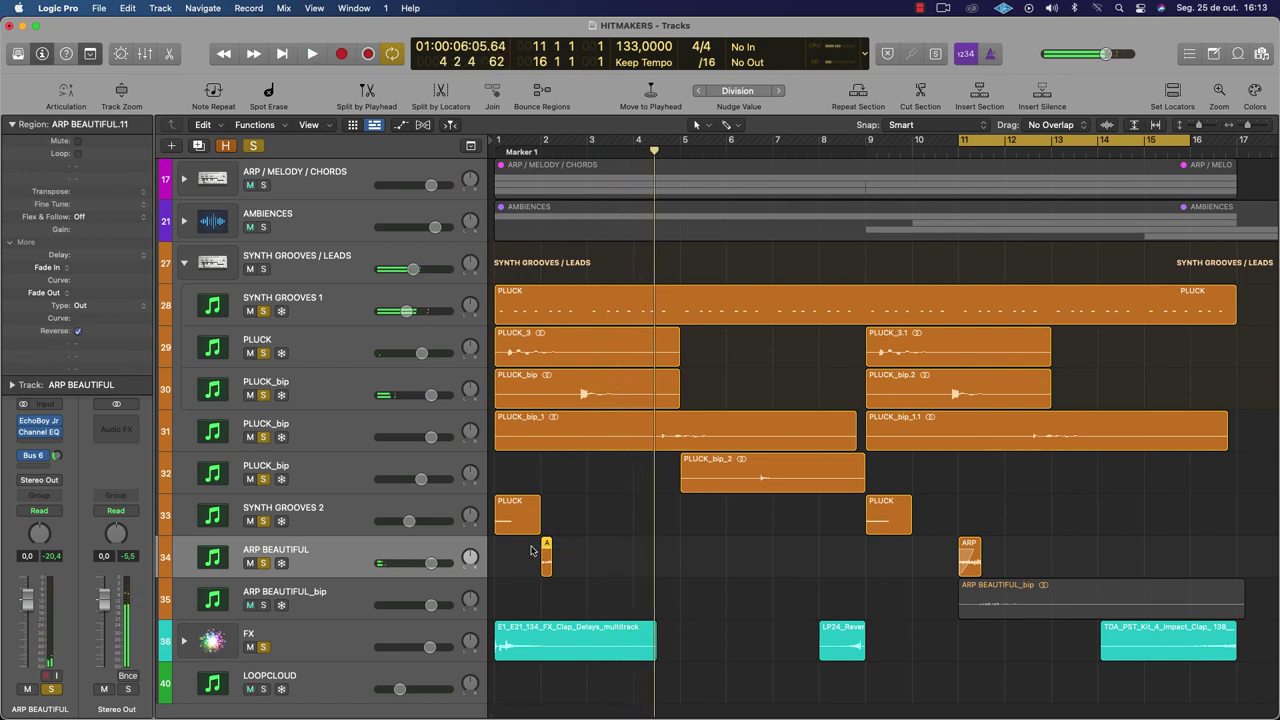
# Delete the remaining ARP BEAUTIFUL pieces and their track, and solo the bounced ARP BEAUTIFUL_bip track
pyautogui.press('Delete')
pyautogui.press('Delete')
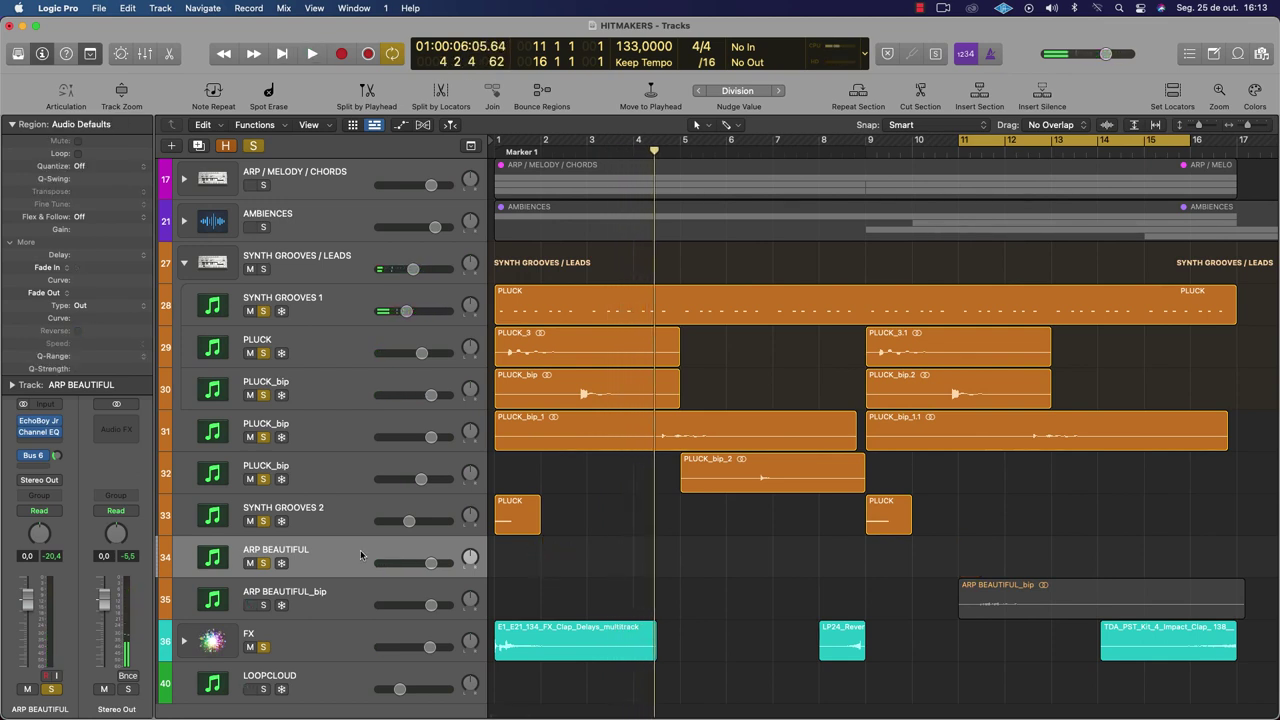
pyautogui.press('Delete')
pyautogui.click(287, 562)
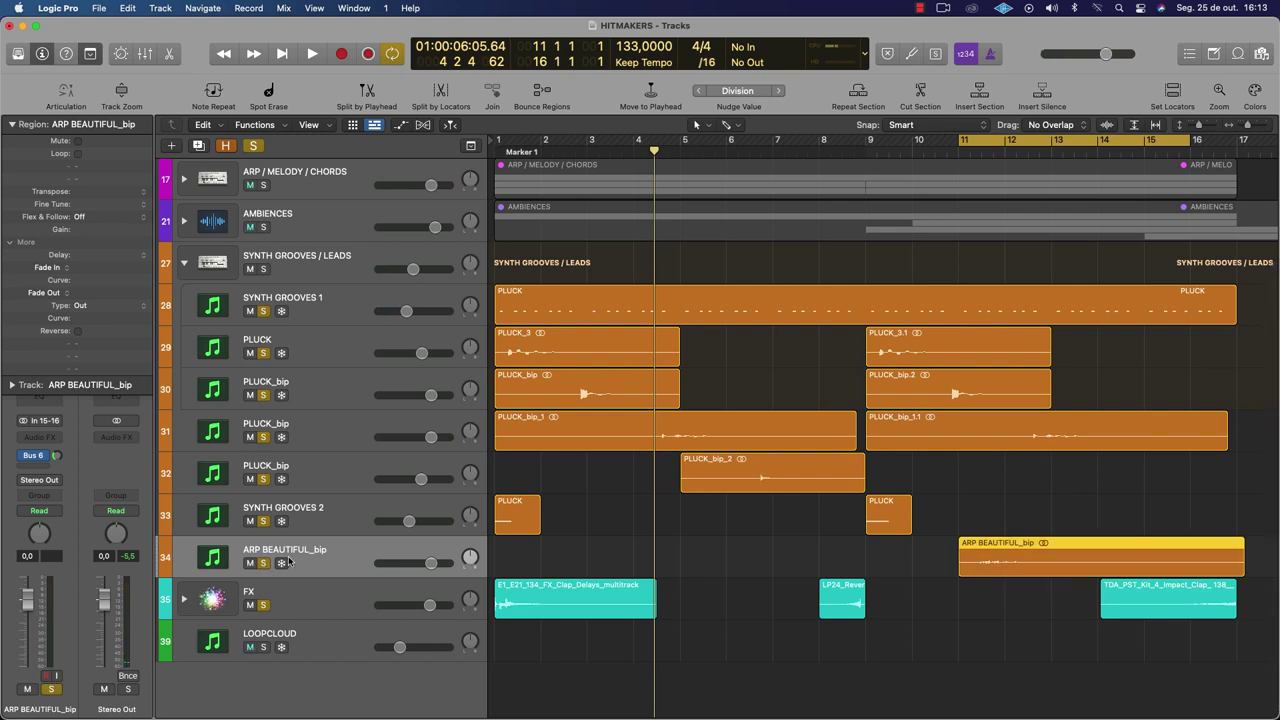
# Set the Bus 6 send of the ARP BEAUTIFUL_bip track to about -21.1 dB and play from bar 11
pyautogui.moveTo(57, 455); pyautogui.dragTo(59, 473)
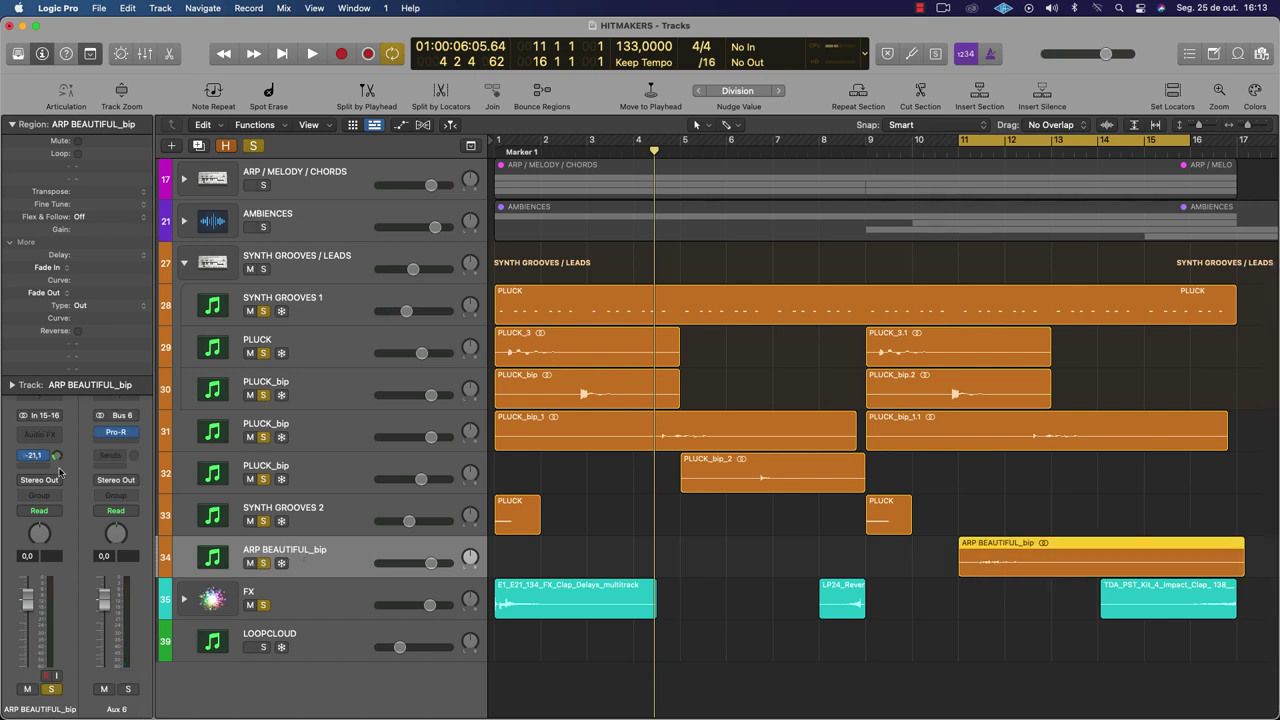
pyautogui.hotkey('shift', 'Return')
pyautogui.press('space')
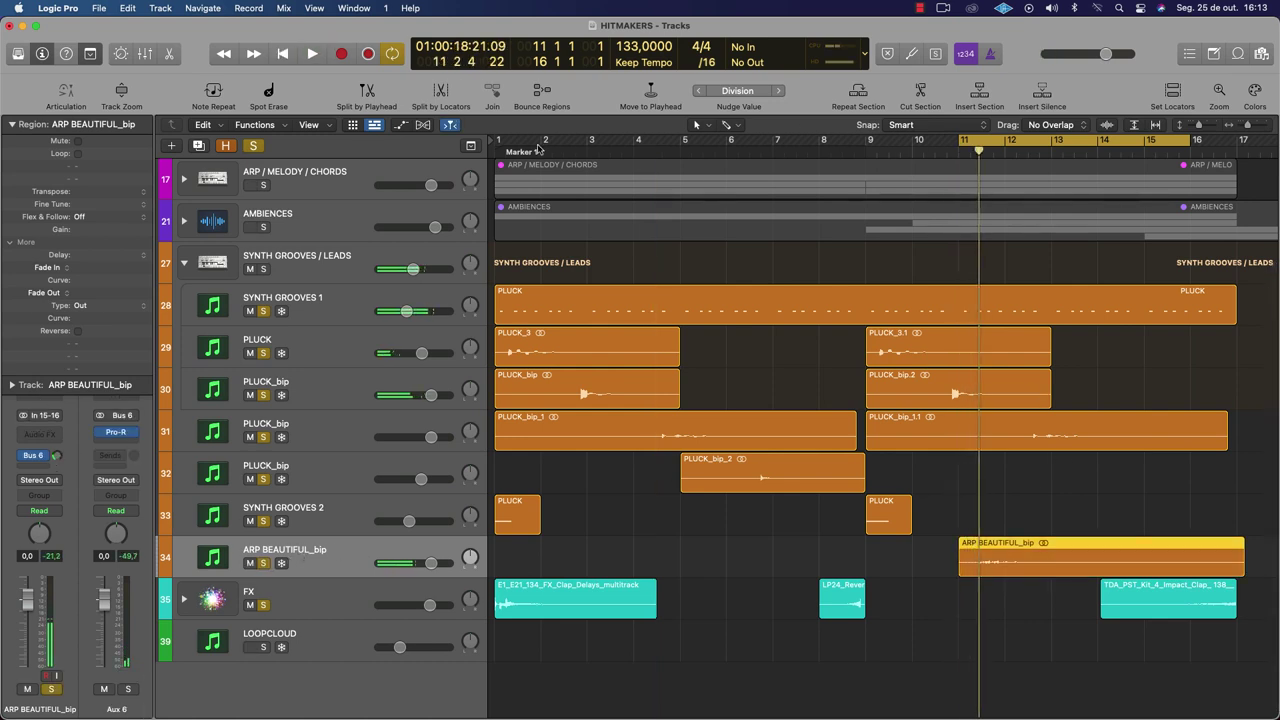
# Loop bars 1 to 17 and replay the beginning with the SYNTH GROOVES 2 track selected
pyautogui.moveTo(497, 140); pyautogui.dragTo(1203, 322)
pyautogui.press('space')
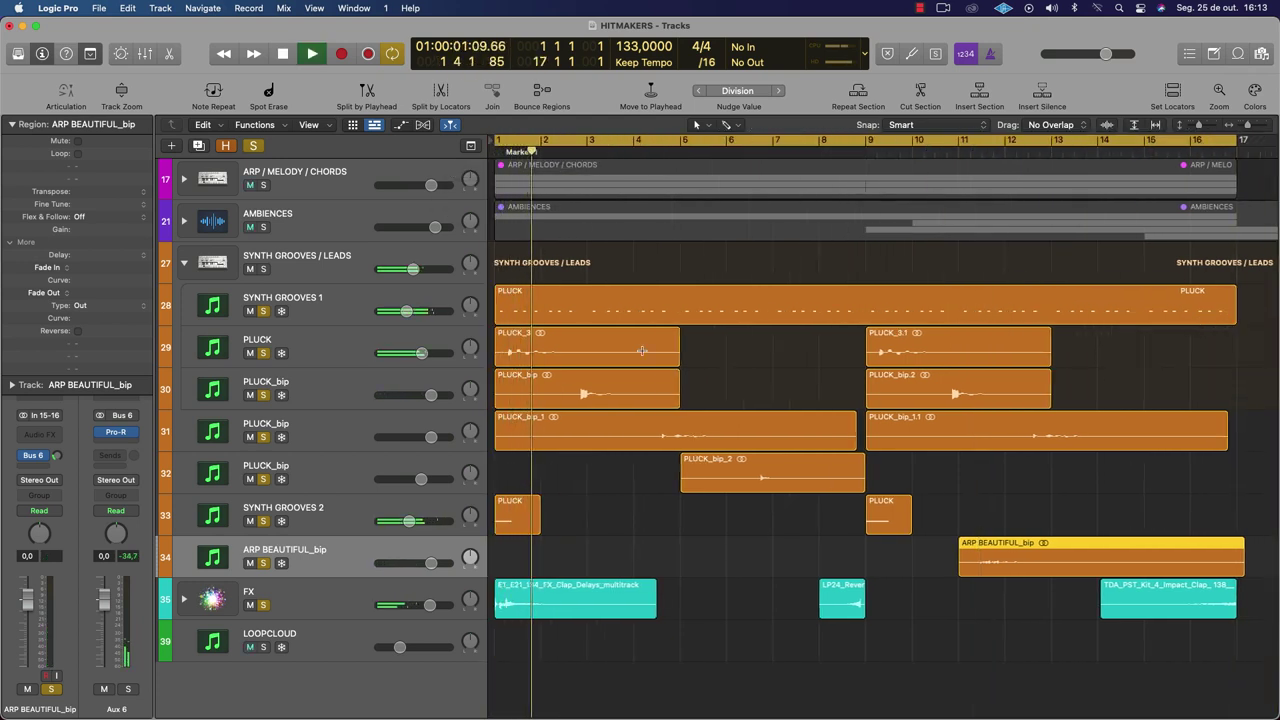
pyautogui.click(340, 519)
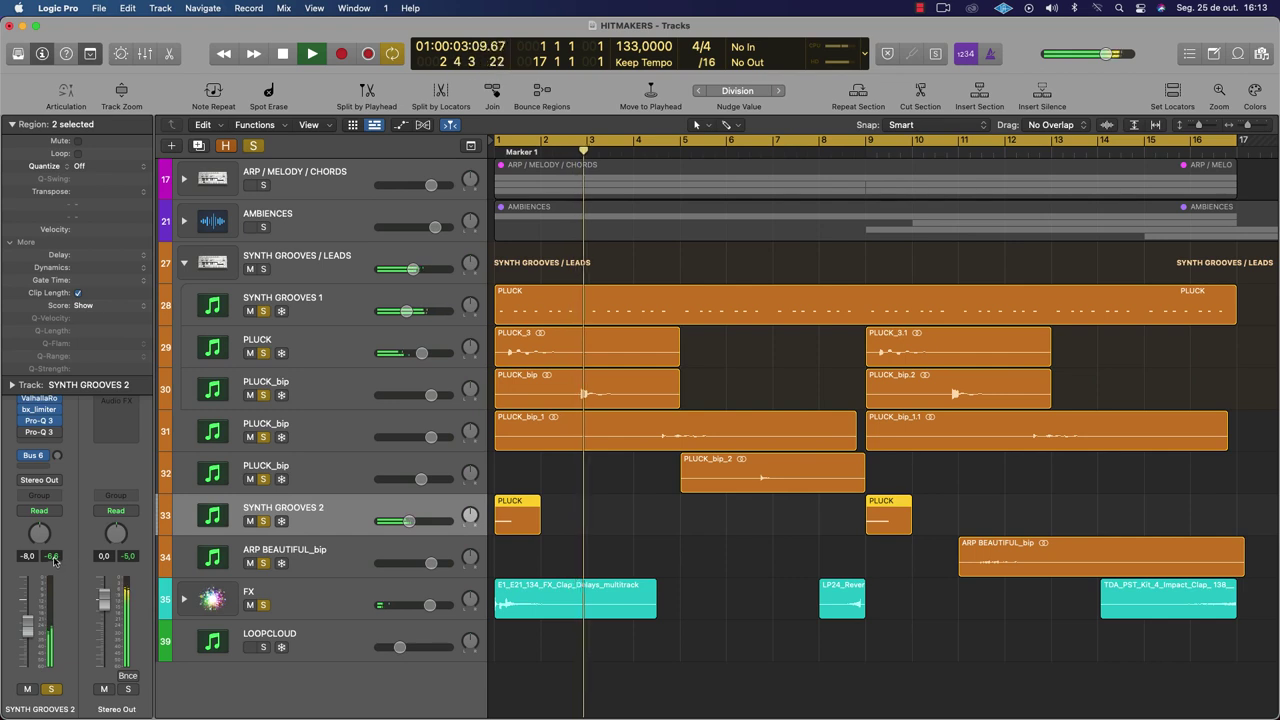
pyautogui.press('space')
pyautogui.press('space')
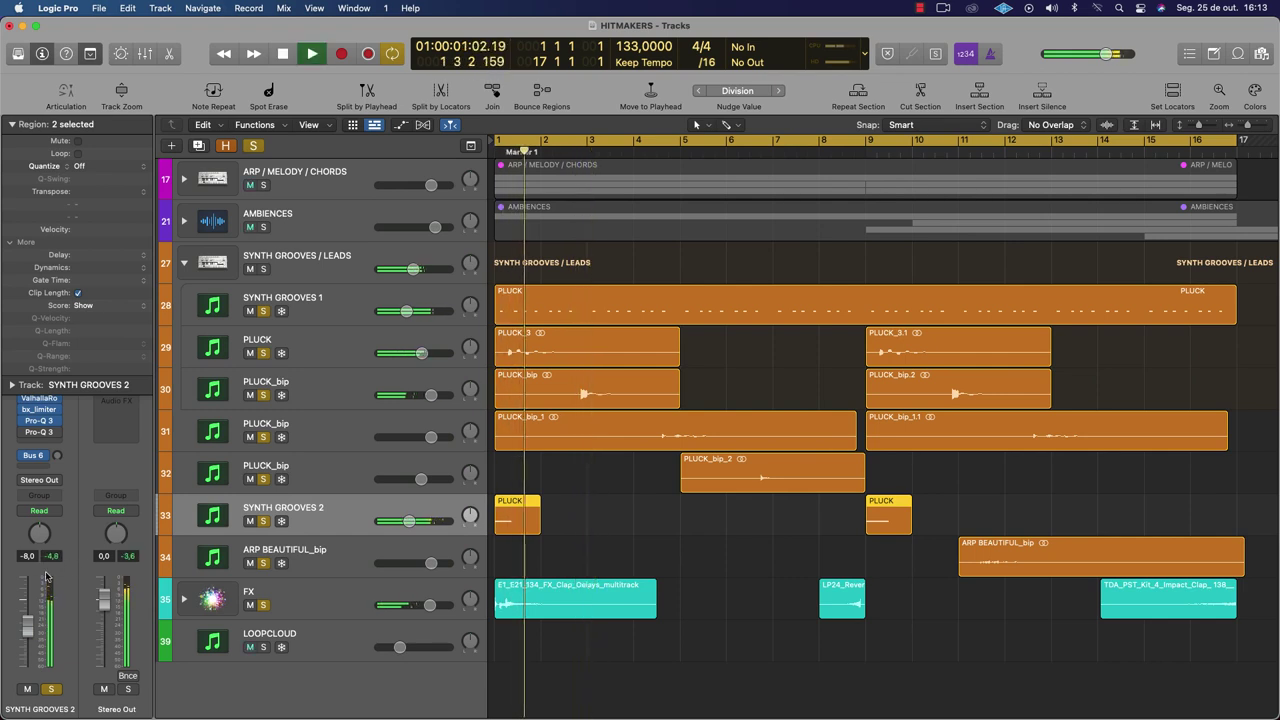
# Set the bx_limiter threshold on SYNTH GROOVES 2 to -1.19 dB and the track volume to -10 dB
pyautogui.press('space')
pyautogui.click(37, 410)
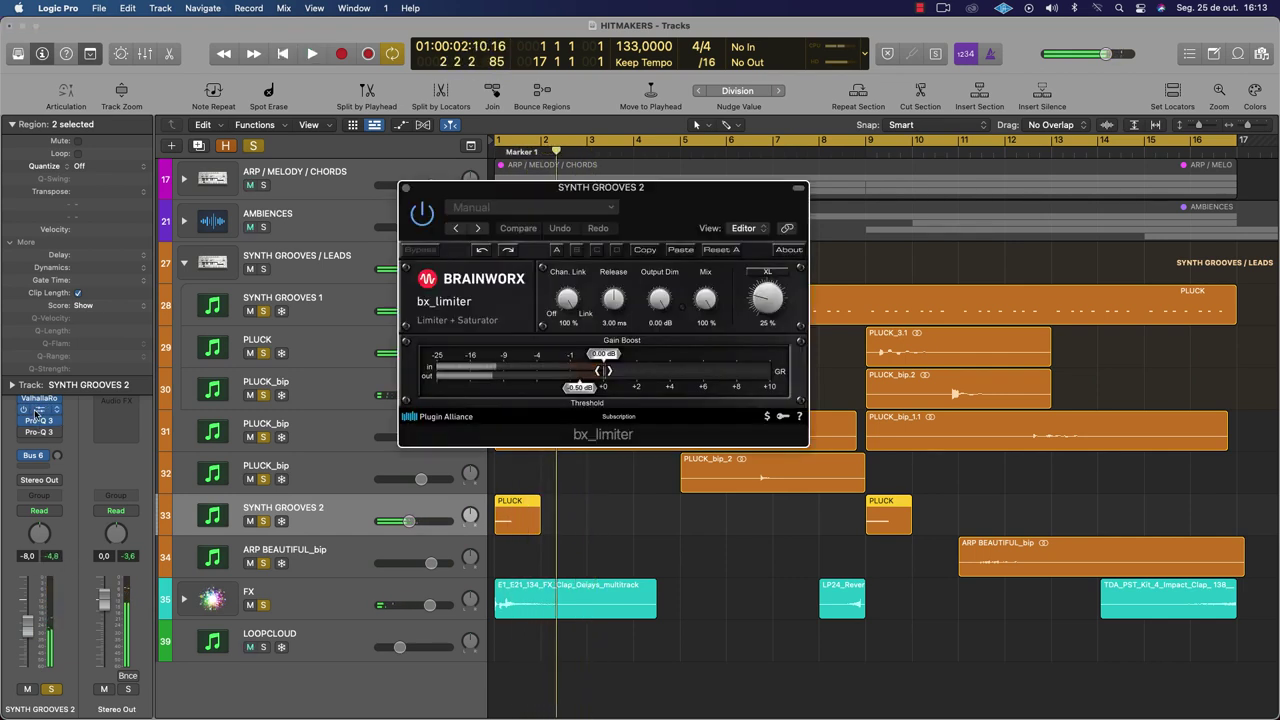
pyautogui.moveTo(551, 390); pyautogui.dragTo(567, 390)
pyautogui.press('space')
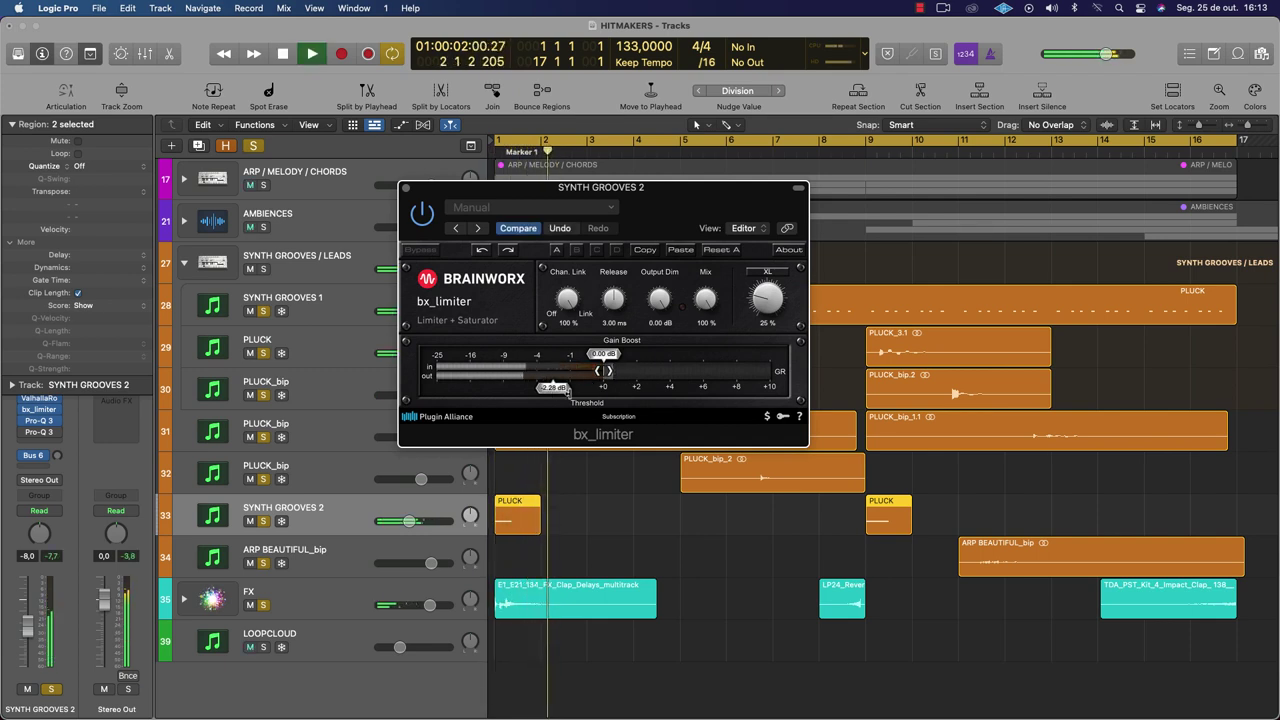
pyautogui.press('space')
pyautogui.moveTo(567, 390)
pyautogui.mouseDown()
pyautogui.moveTo(580, 389)
pyautogui.moveTo(567, 389)
pyautogui.mouseUp()
pyautogui.press('space')
pyautogui.press('space')
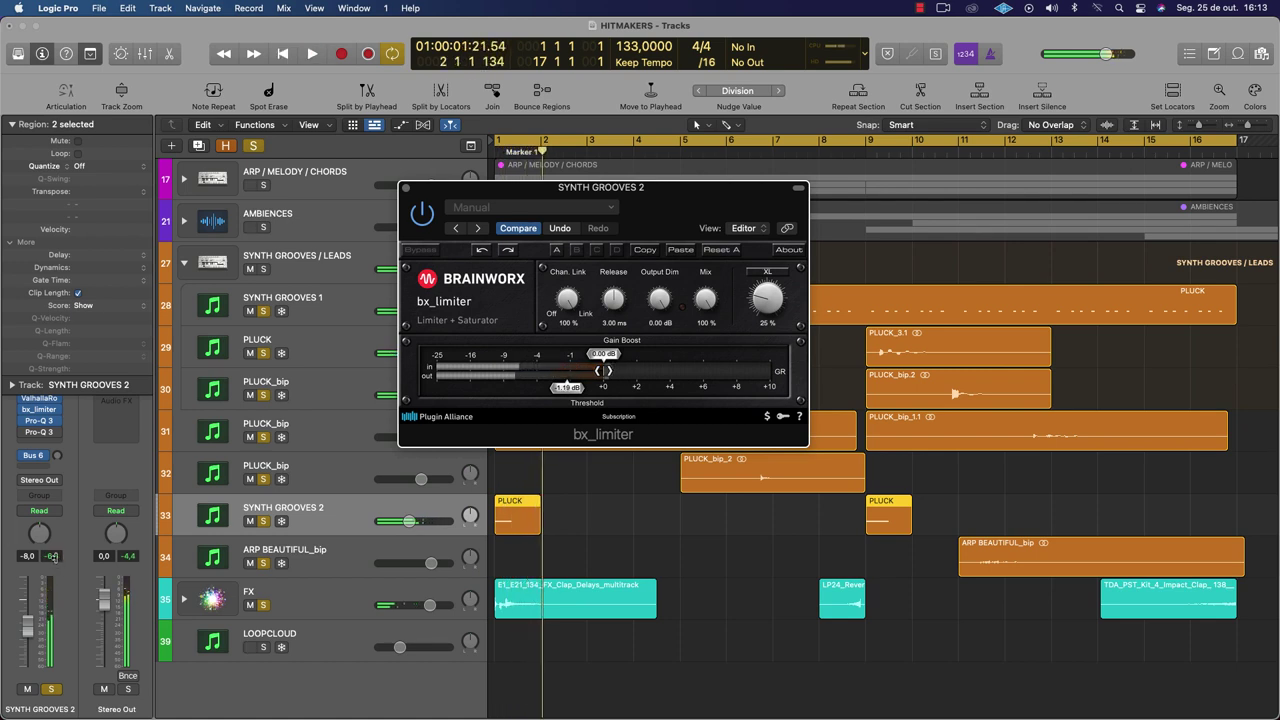
pyautogui.click(40, 617)
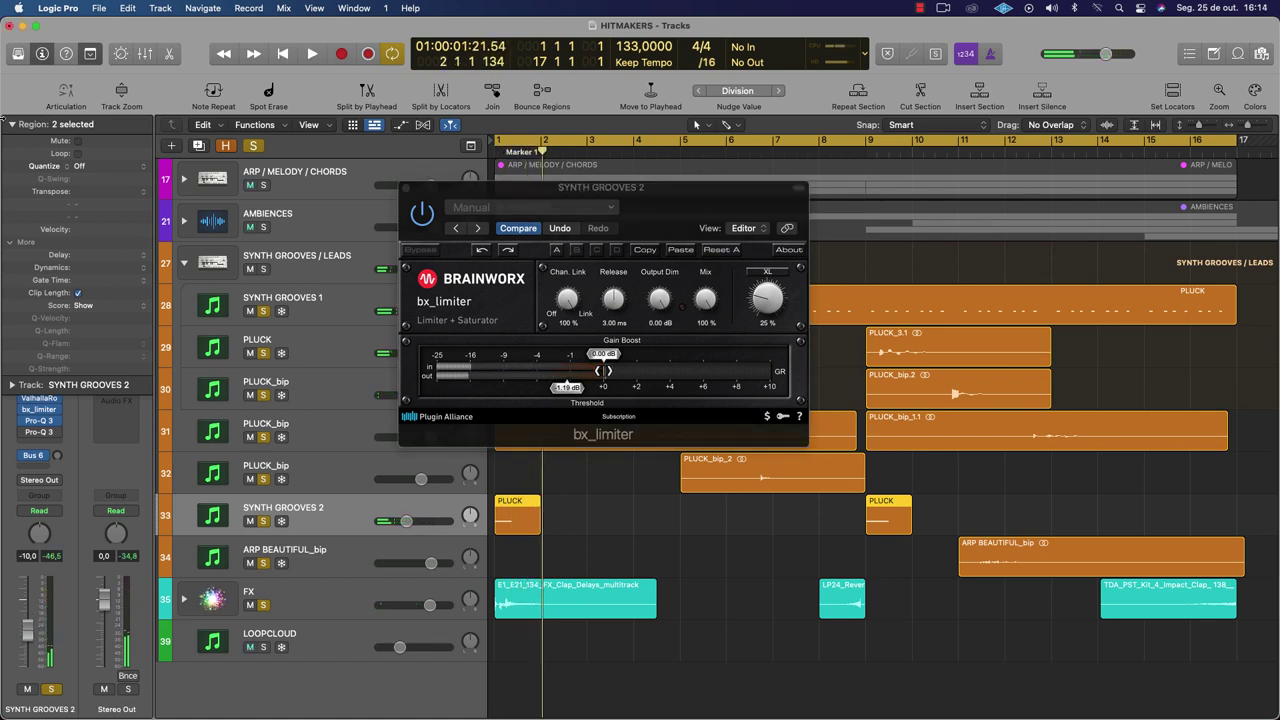
# Turn down the Serum master level on SYNTH GROOVES 2, close its plug-in windows, and set the track volume to -8.2 dB
pyautogui.click(9, 125)
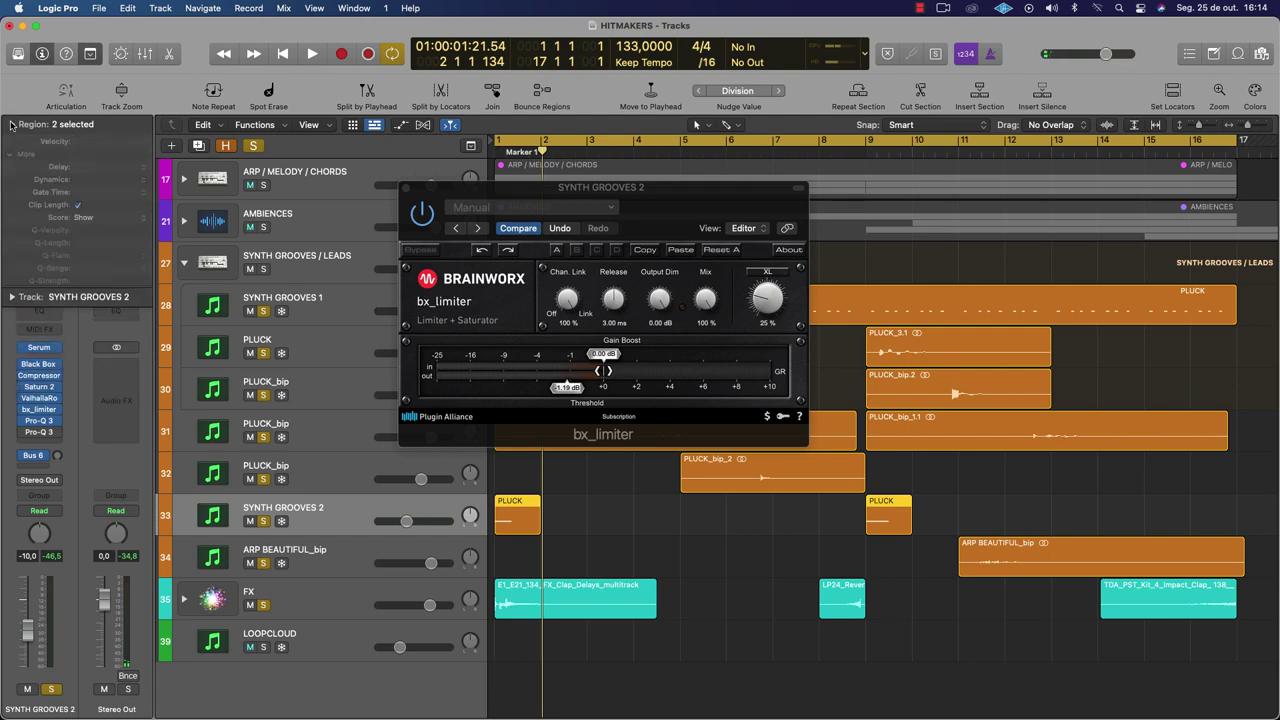
pyautogui.click(40, 349)
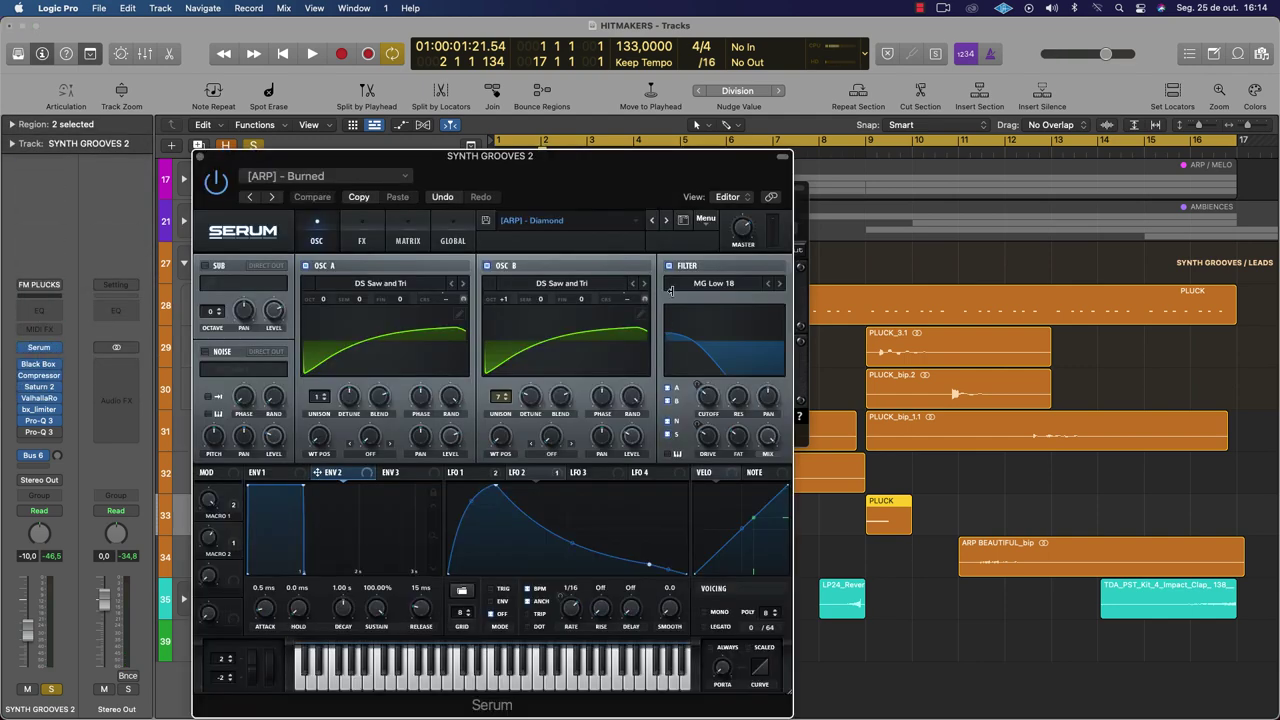
pyautogui.click(740, 228)
pyautogui.press('space')
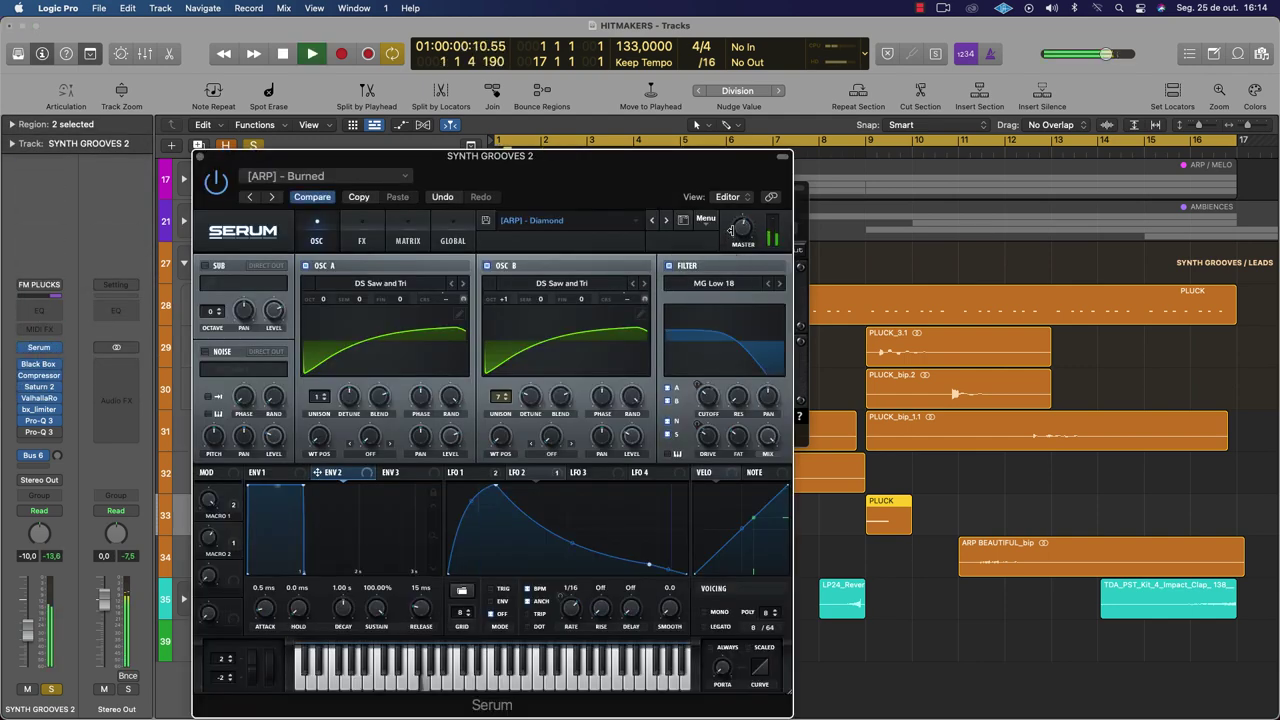
pyautogui.click(200, 158)
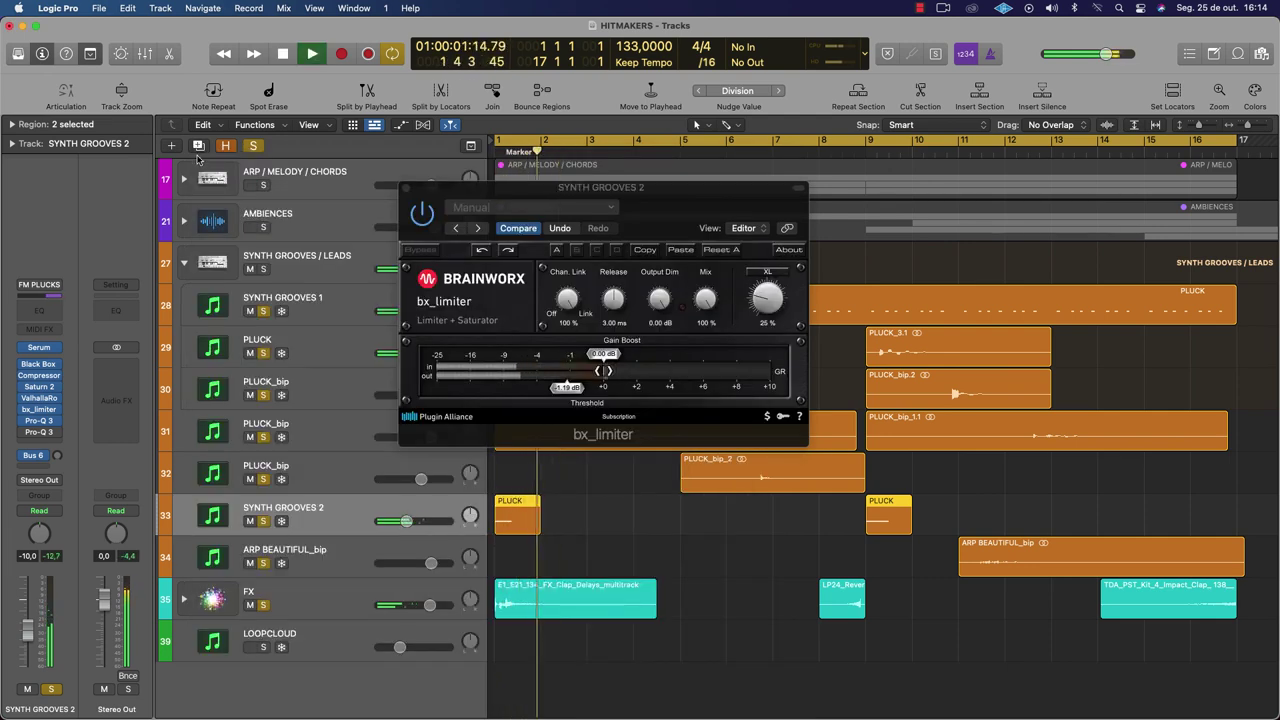
pyautogui.click(407, 187)
pyautogui.click(407, 187)
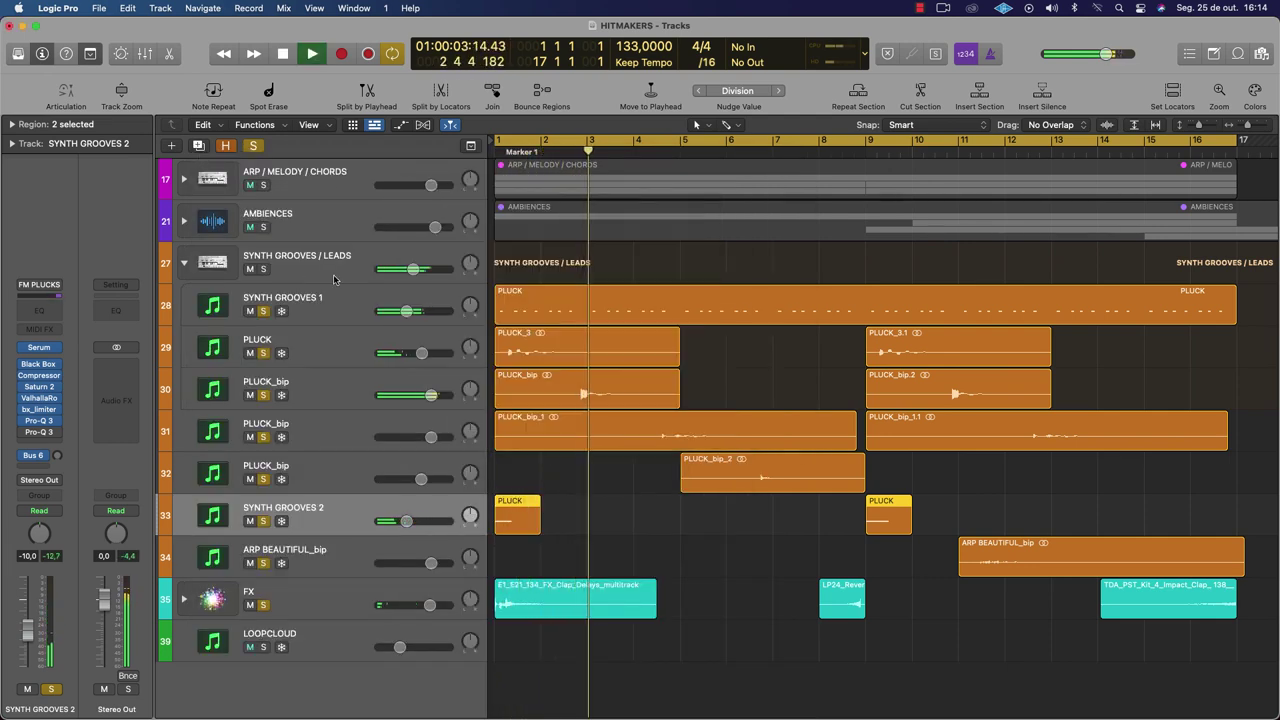
pyautogui.click(407, 521)
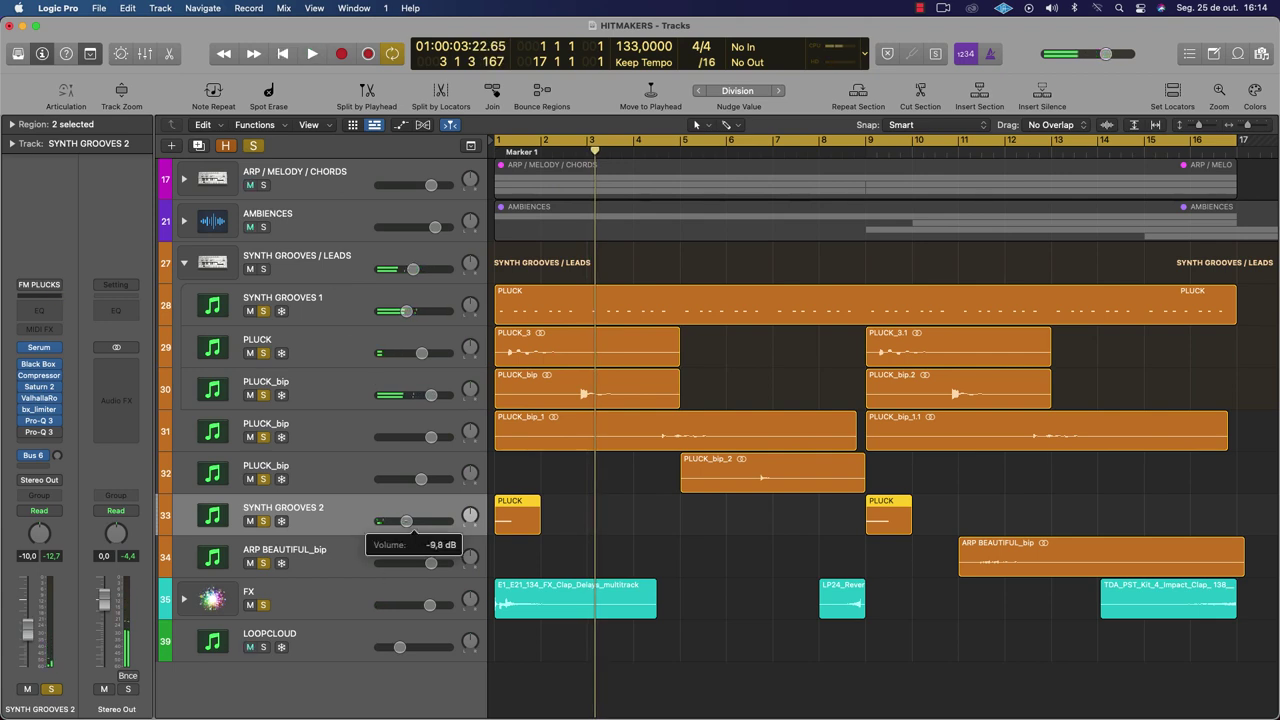
pyautogui.press('space')
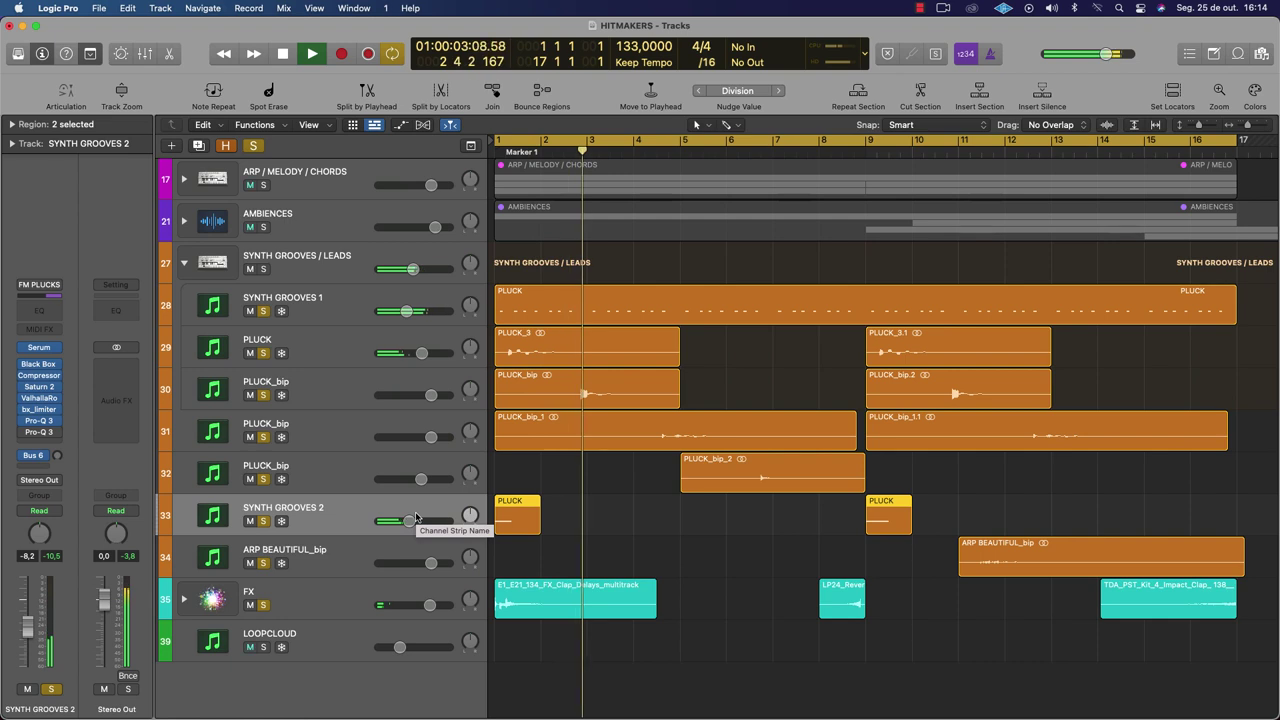
# Check the Compressor on SYNTH GROOVES 2 while playing the loop, and close its window
pyautogui.press('space')
pyautogui.click(39, 376)
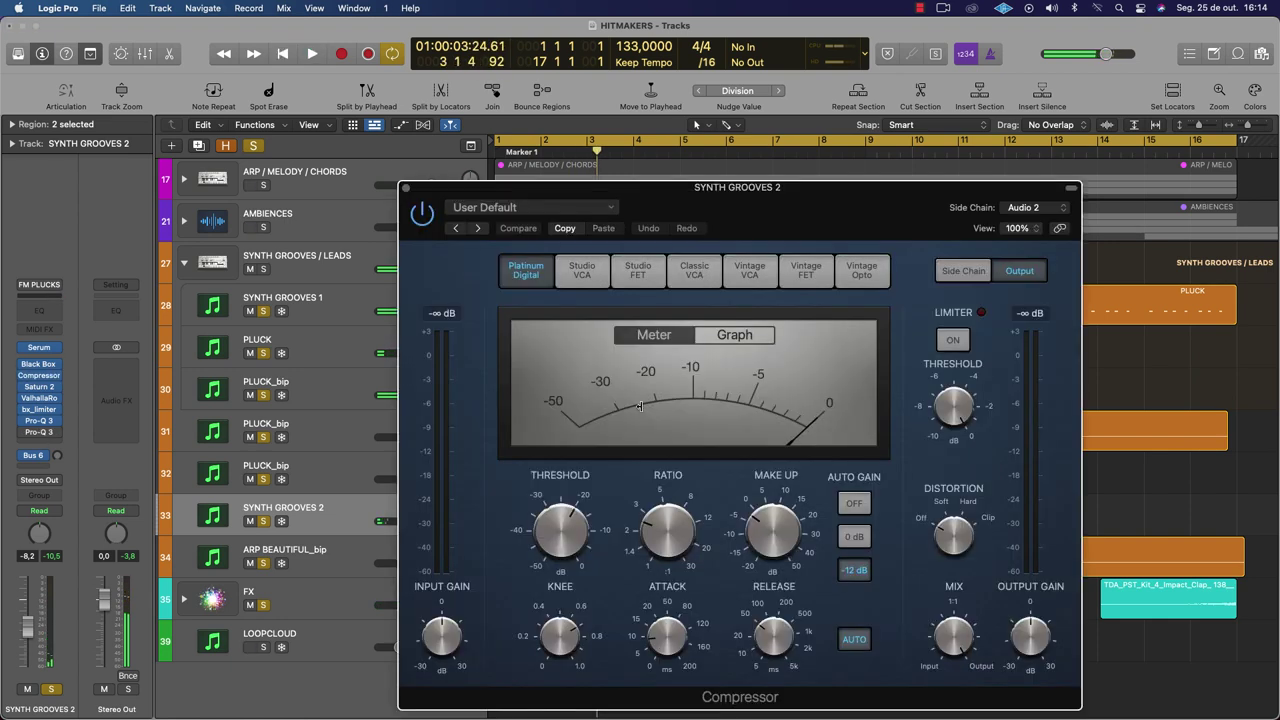
pyautogui.press('space')
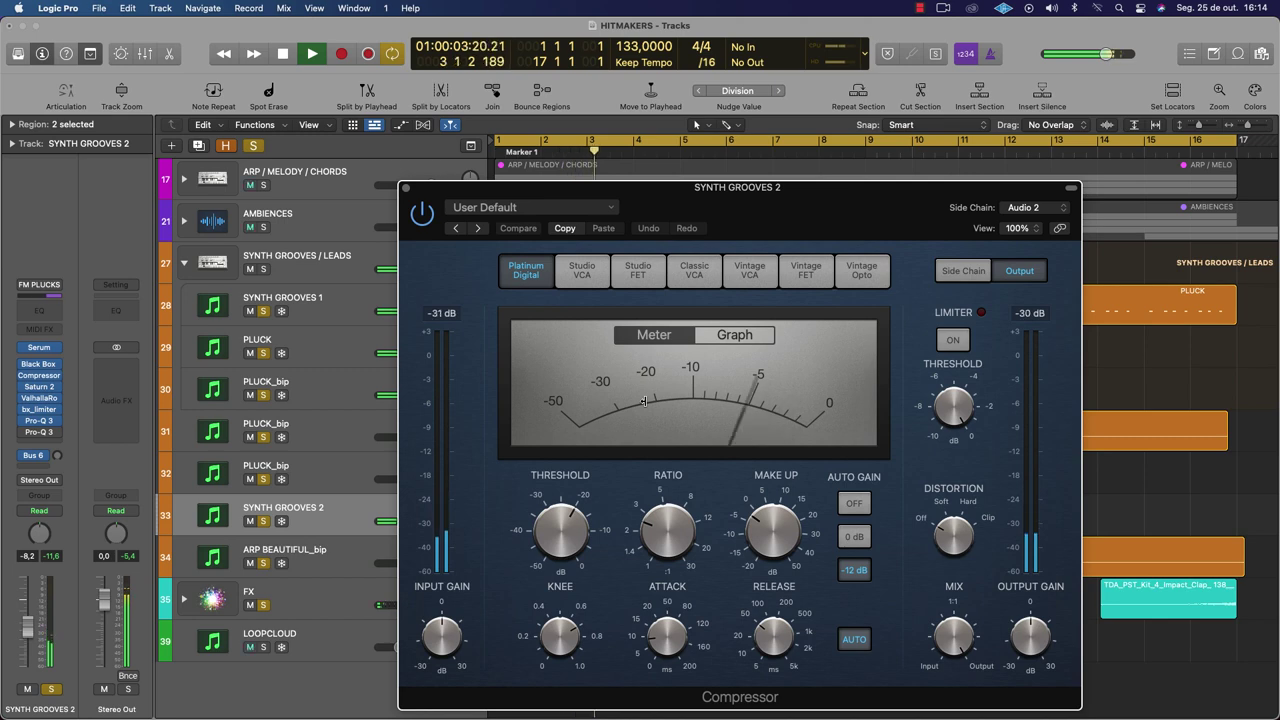
pyautogui.click(404, 187)
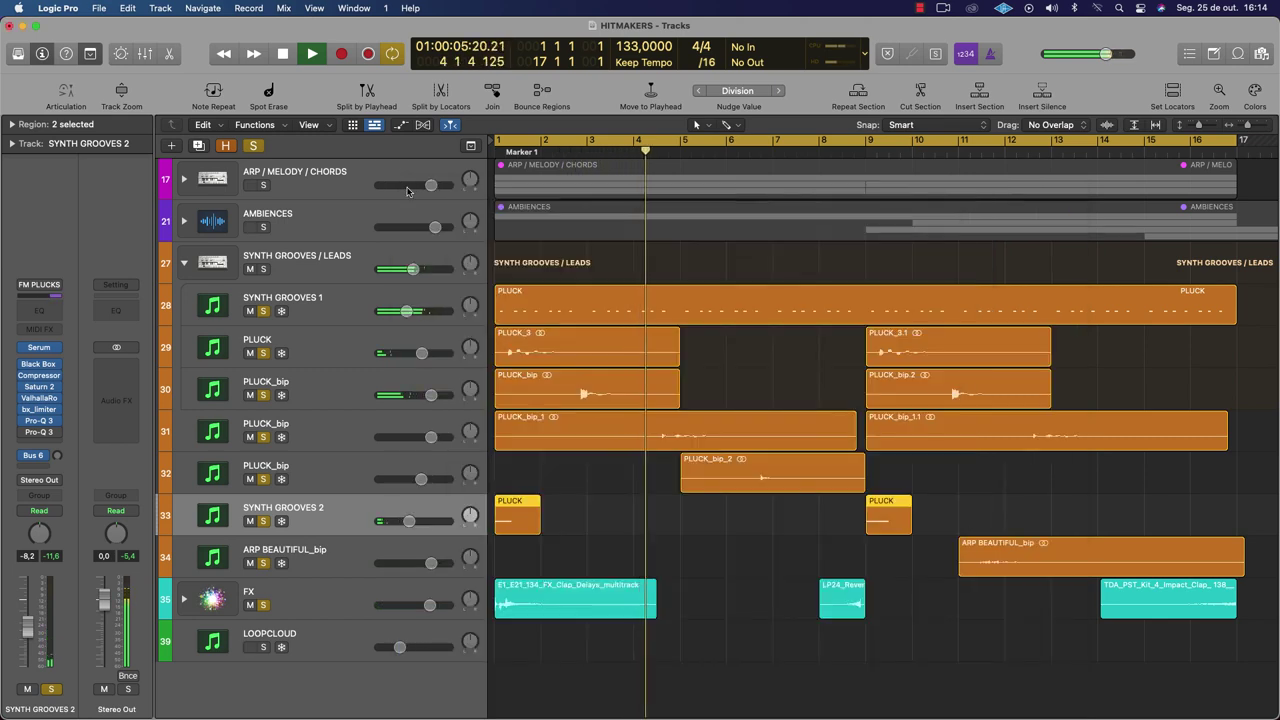
pyautogui.press('space')
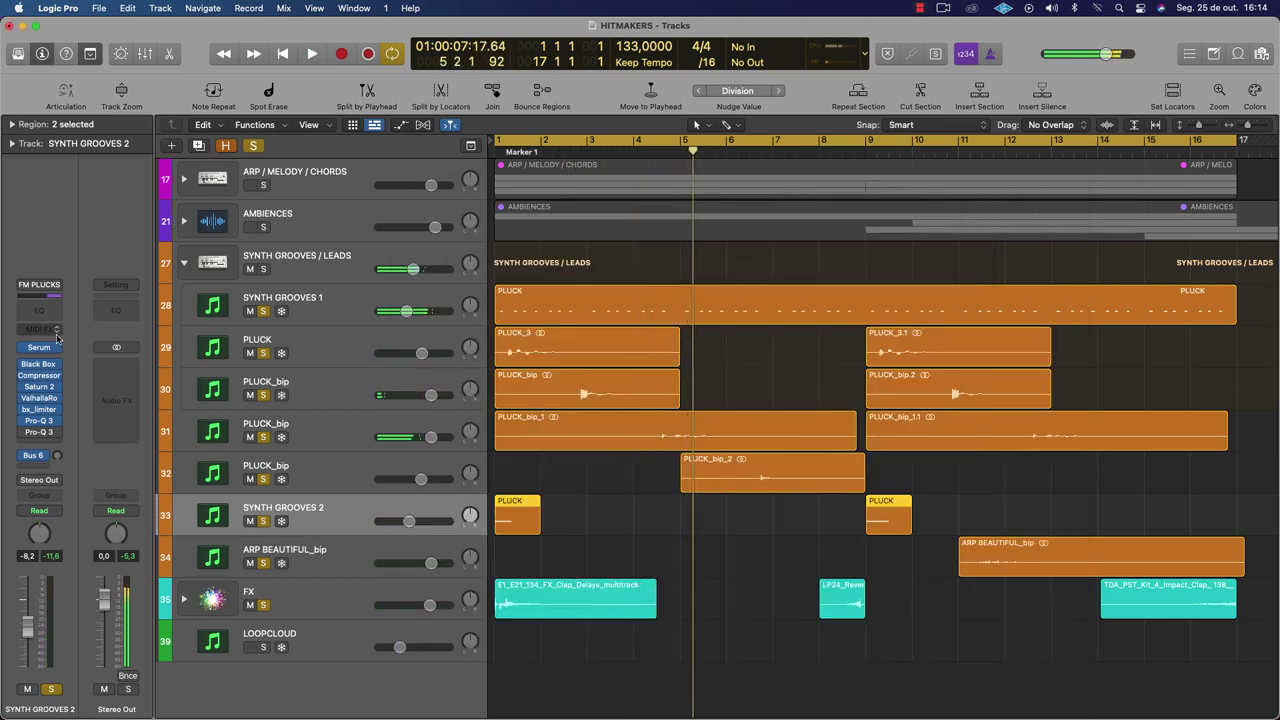
# Lower the filter frequency of the Serum delay effect on SYNTH GROOVES 2 to about 396, auditioning the change during playback
pyautogui.click(40, 350)
pyautogui.click(361, 236)
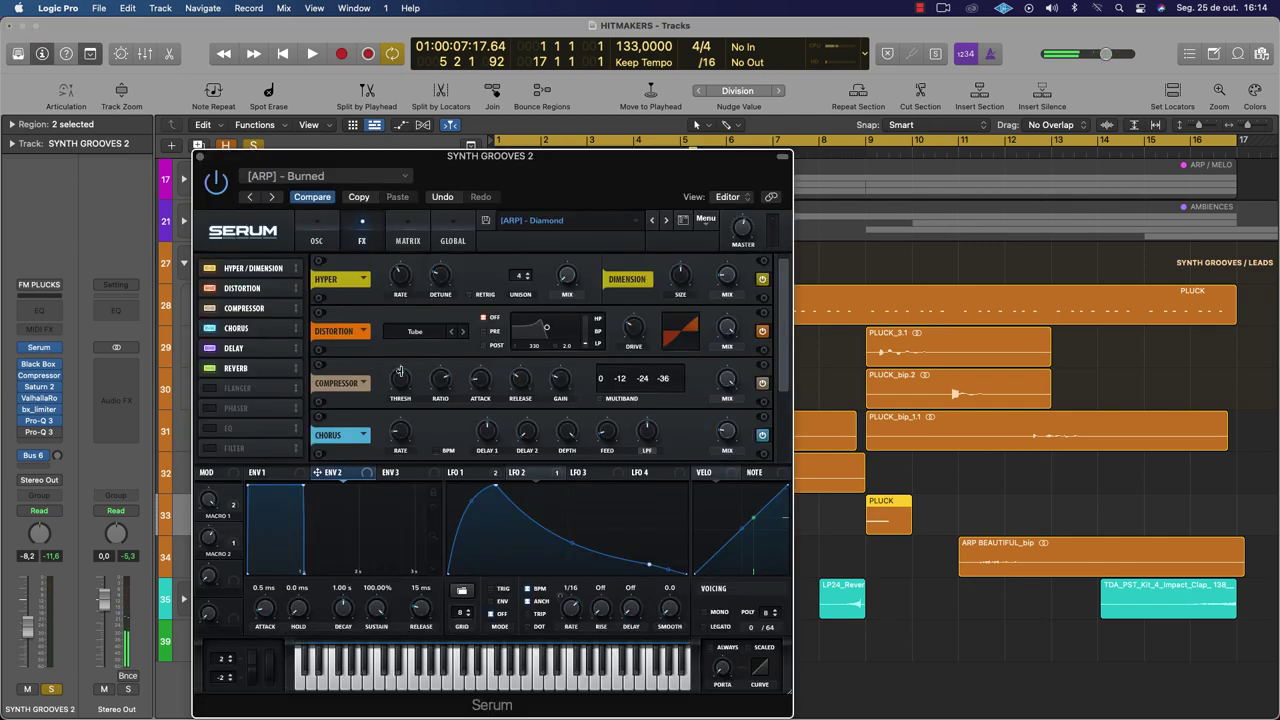
pyautogui.click(245, 346)
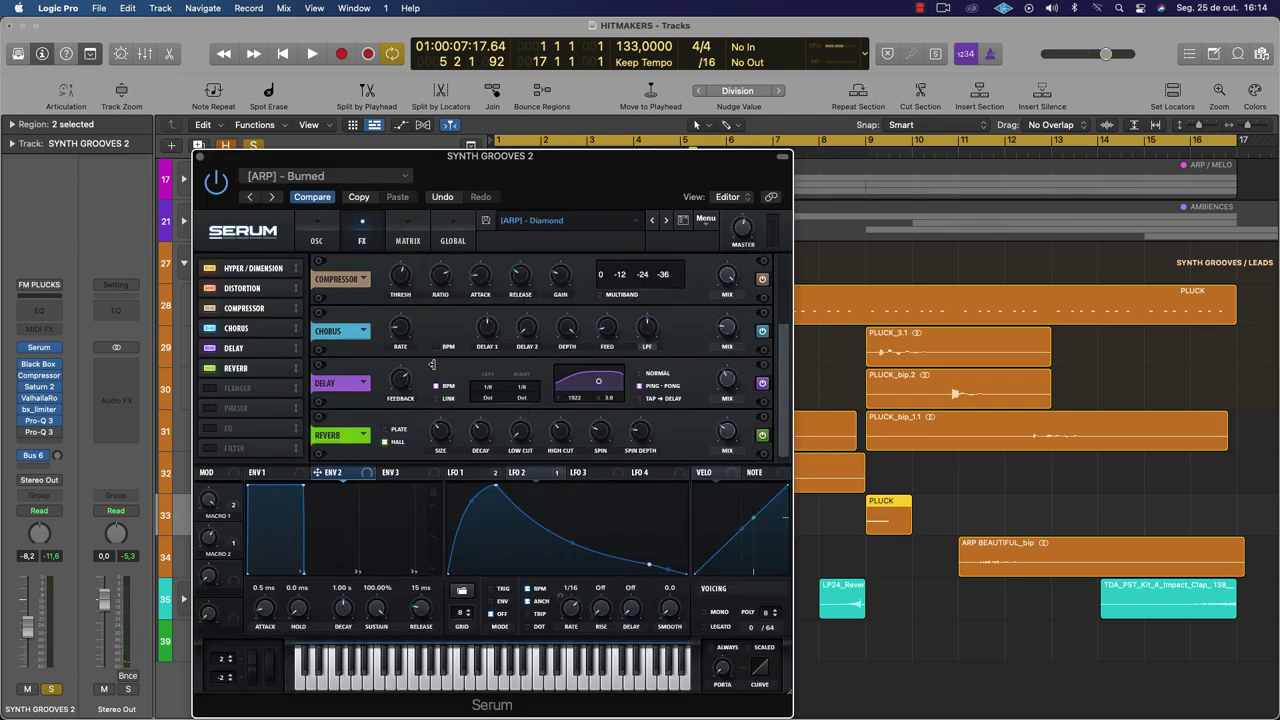
pyautogui.press('space')
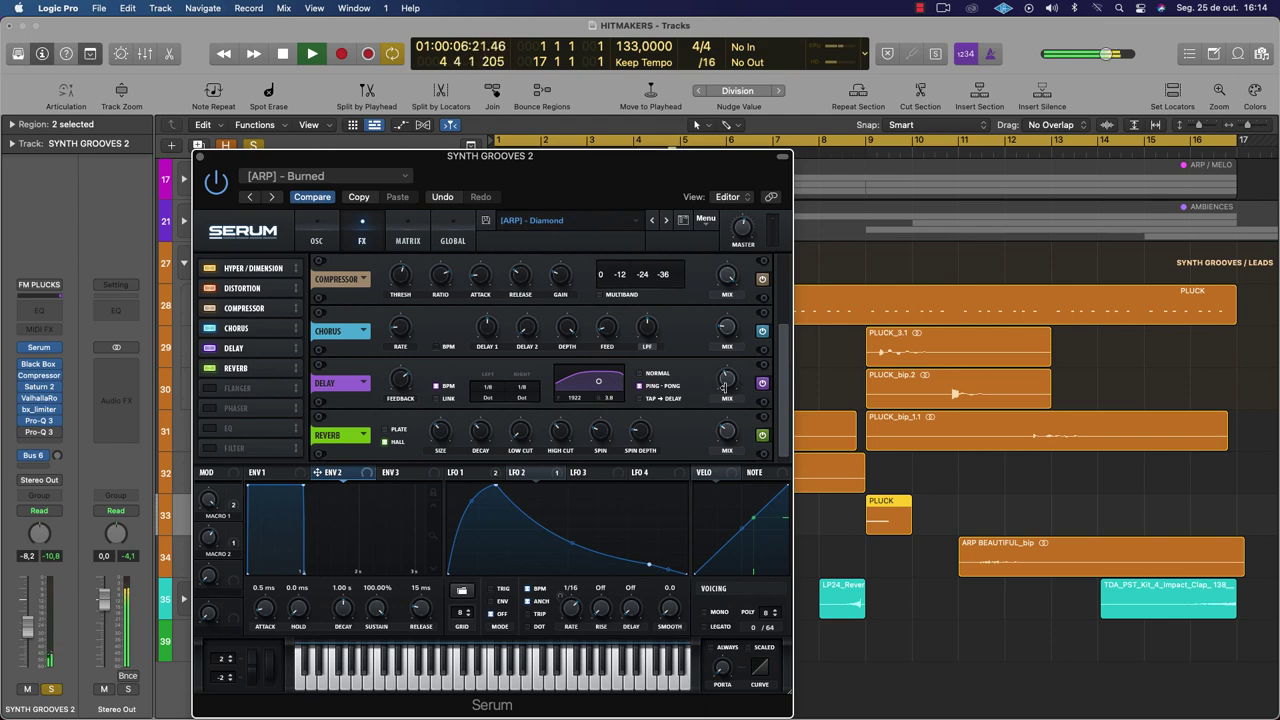
pyautogui.moveTo(726, 381)
pyautogui.press('space')
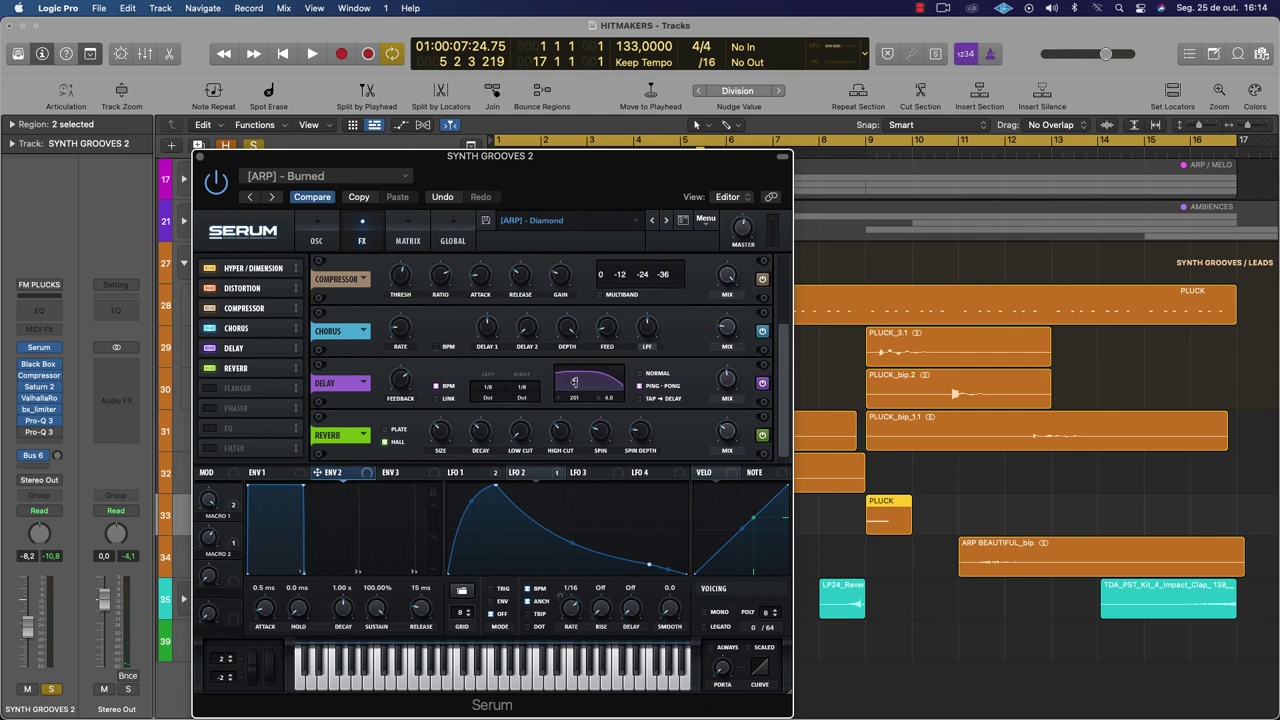
pyautogui.press('space')
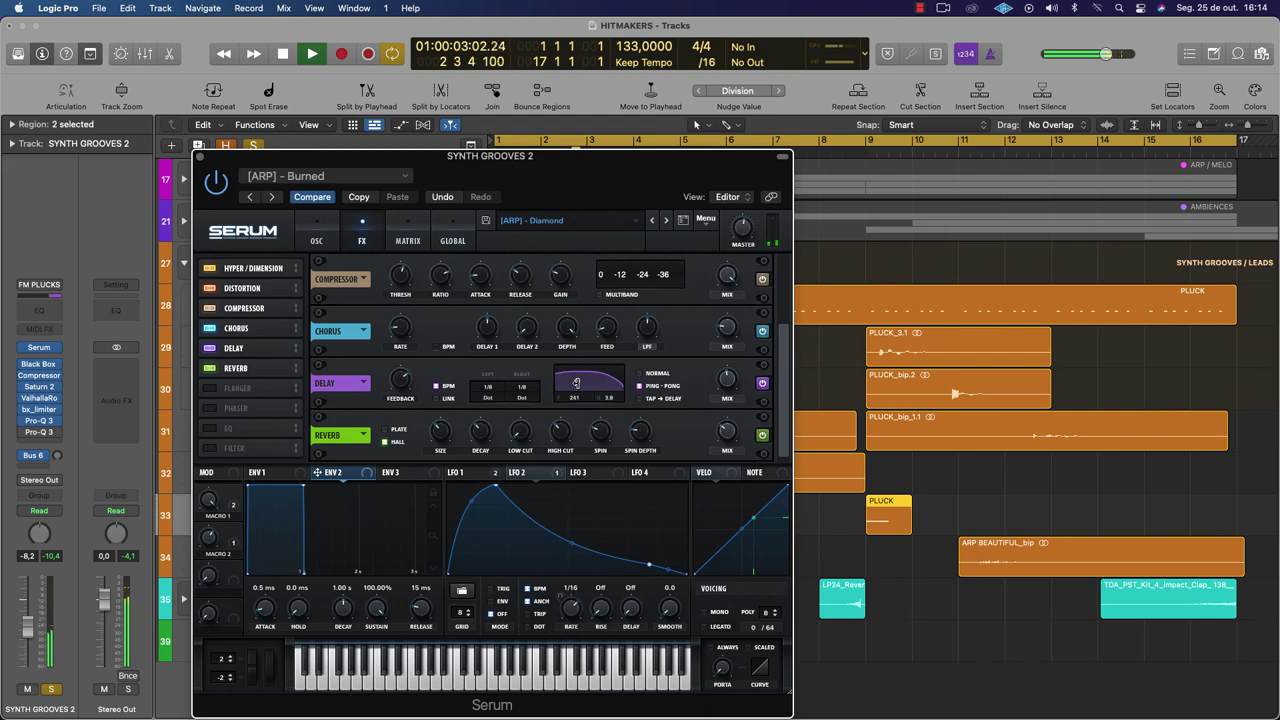
pyautogui.press('space')
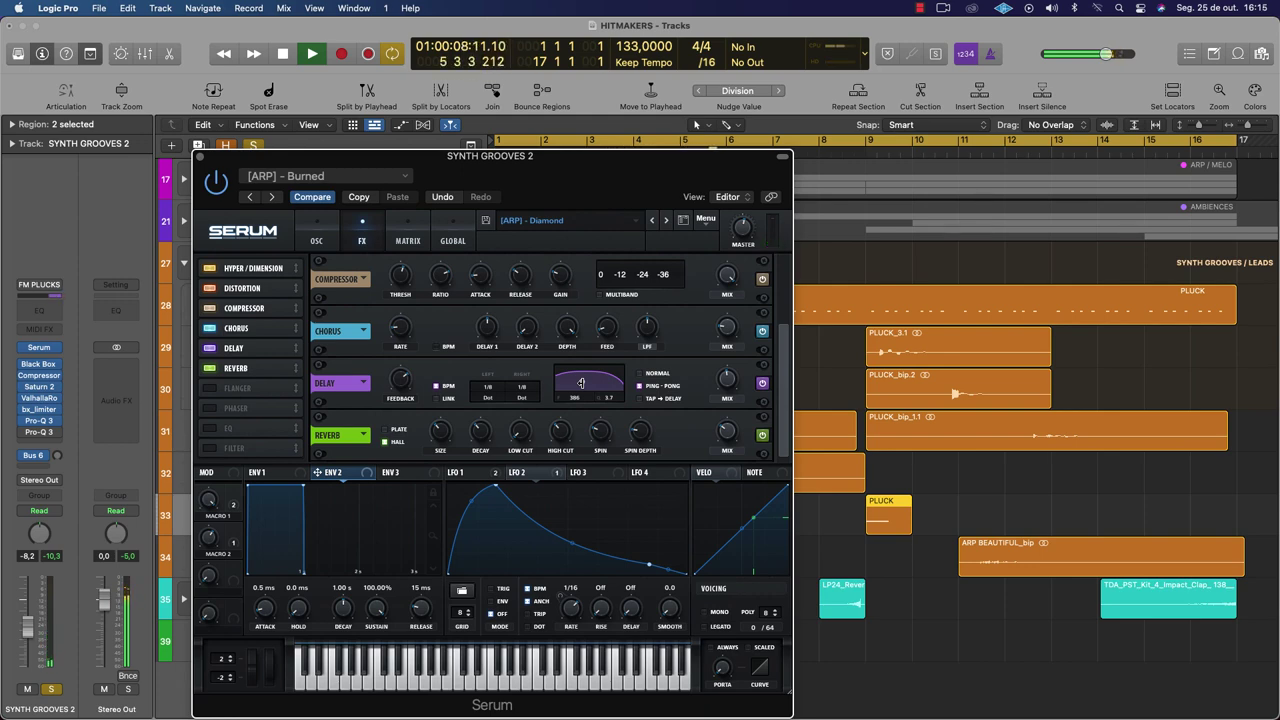
pyautogui.click(198, 156)
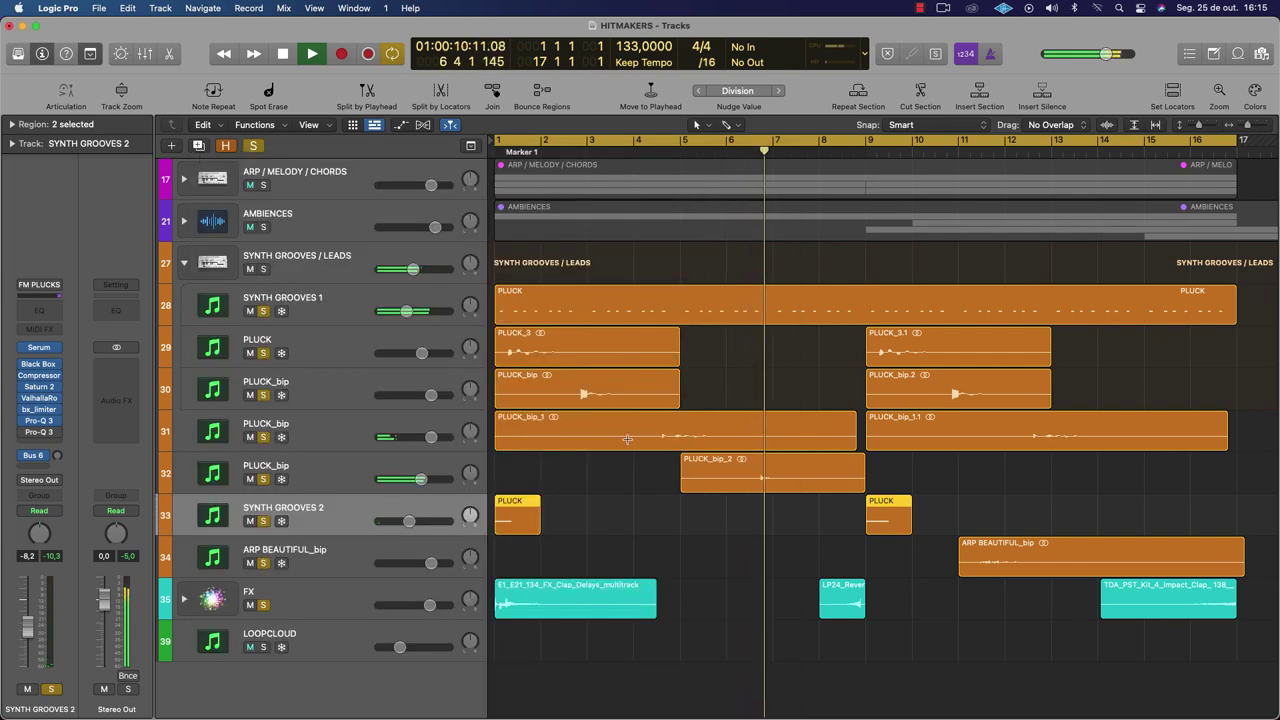
# Move the ARP BEAUTIFUL_bip region to start at bar 14, auditioning its position during playback
pyautogui.press('super+Left')
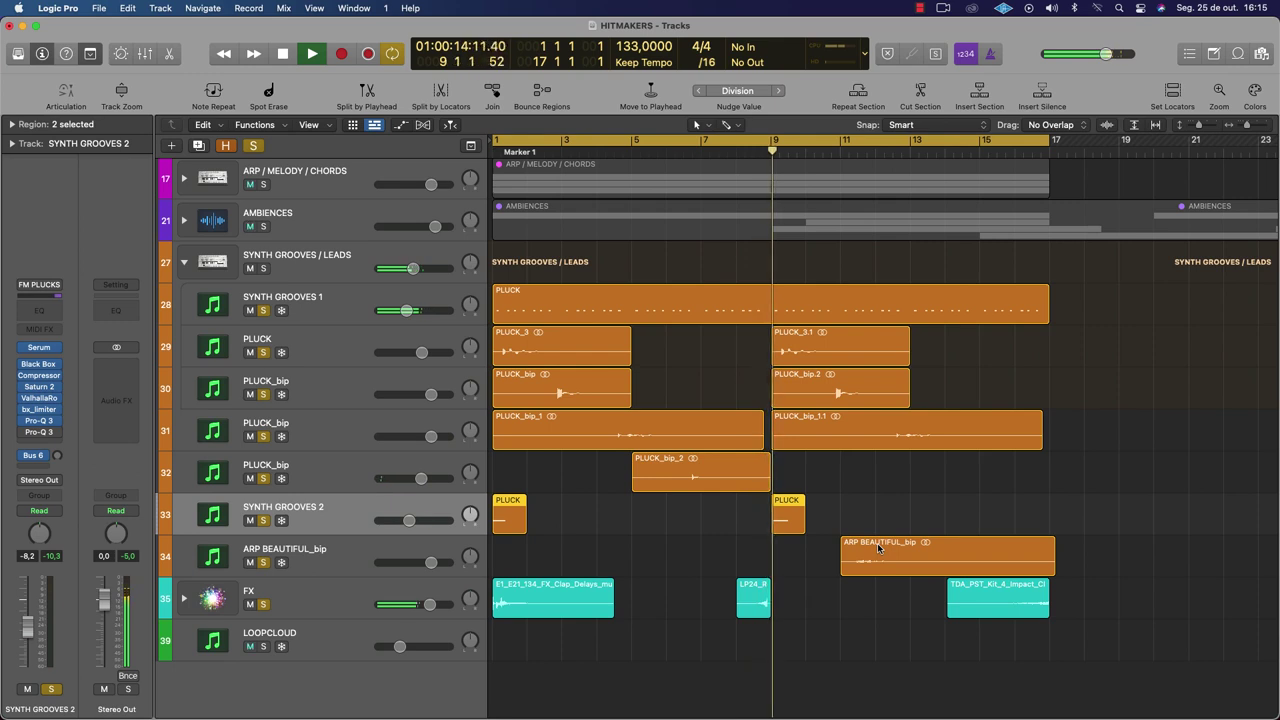
pyautogui.moveTo(878, 548); pyautogui.dragTo(897, 551)
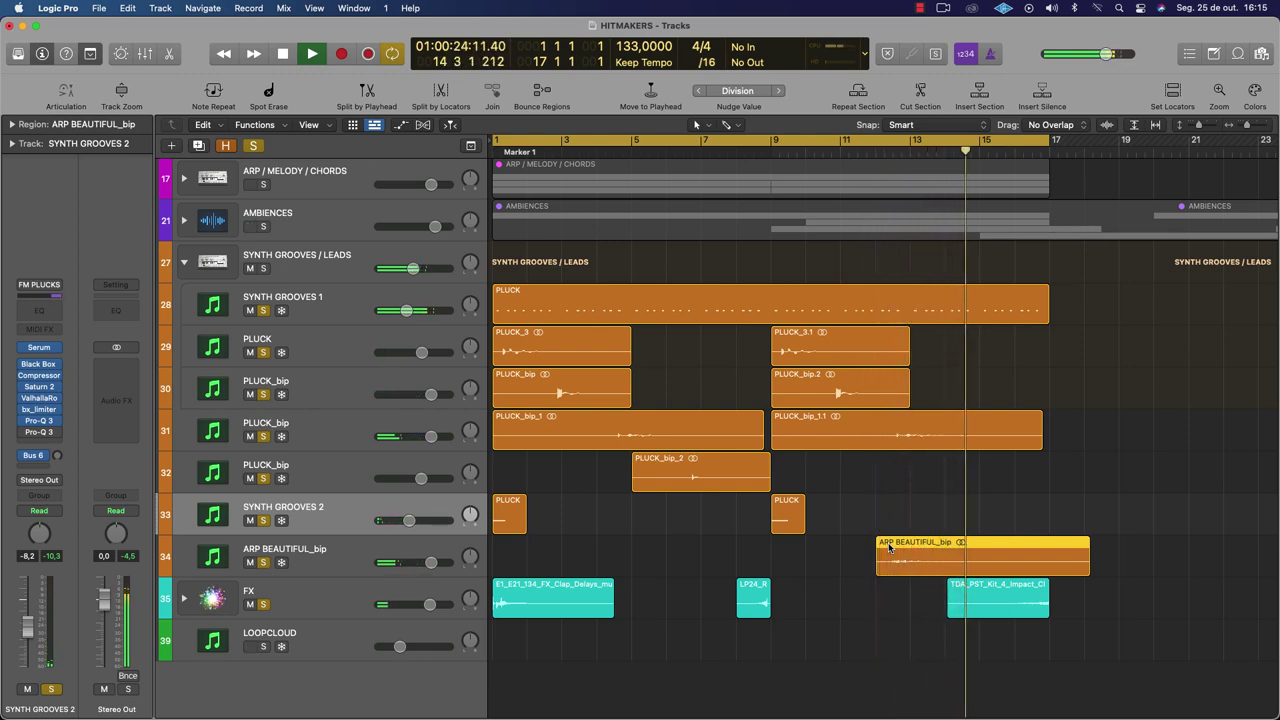
pyautogui.moveTo(889, 547); pyautogui.dragTo(922, 548)
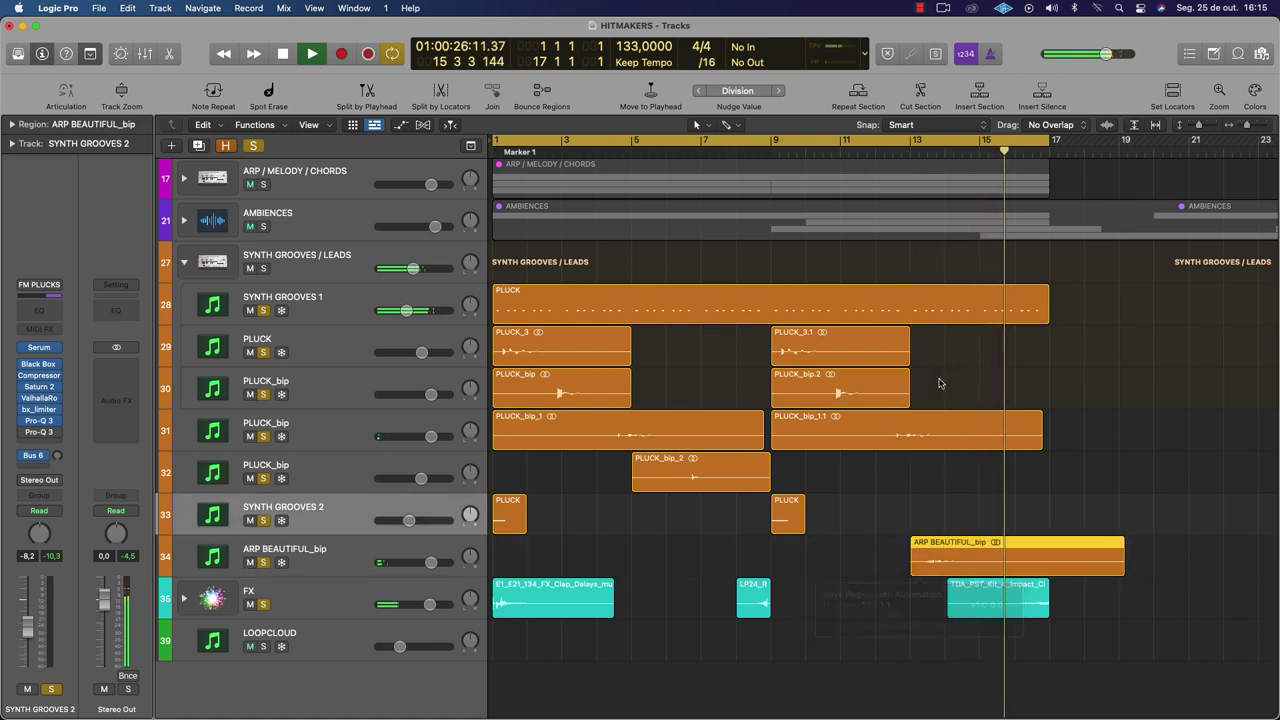
pyautogui.click(878, 151)
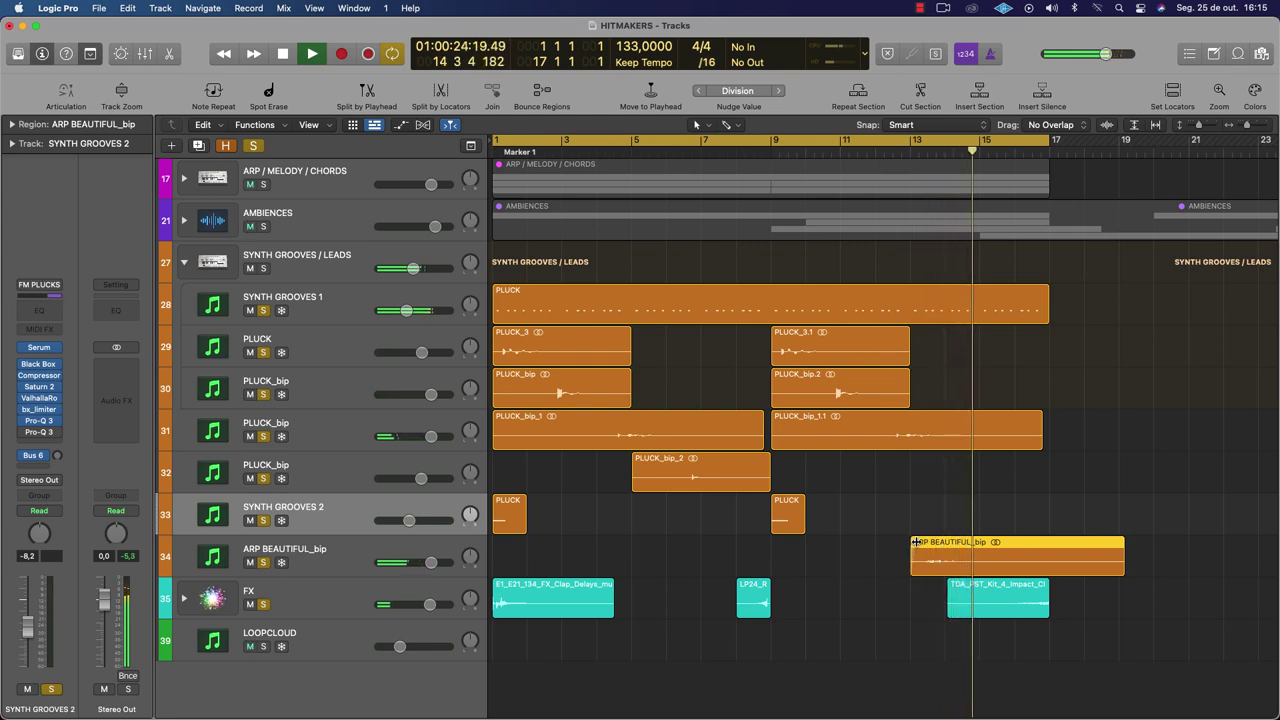
pyautogui.moveTo(946, 545); pyautogui.dragTo(980, 545)
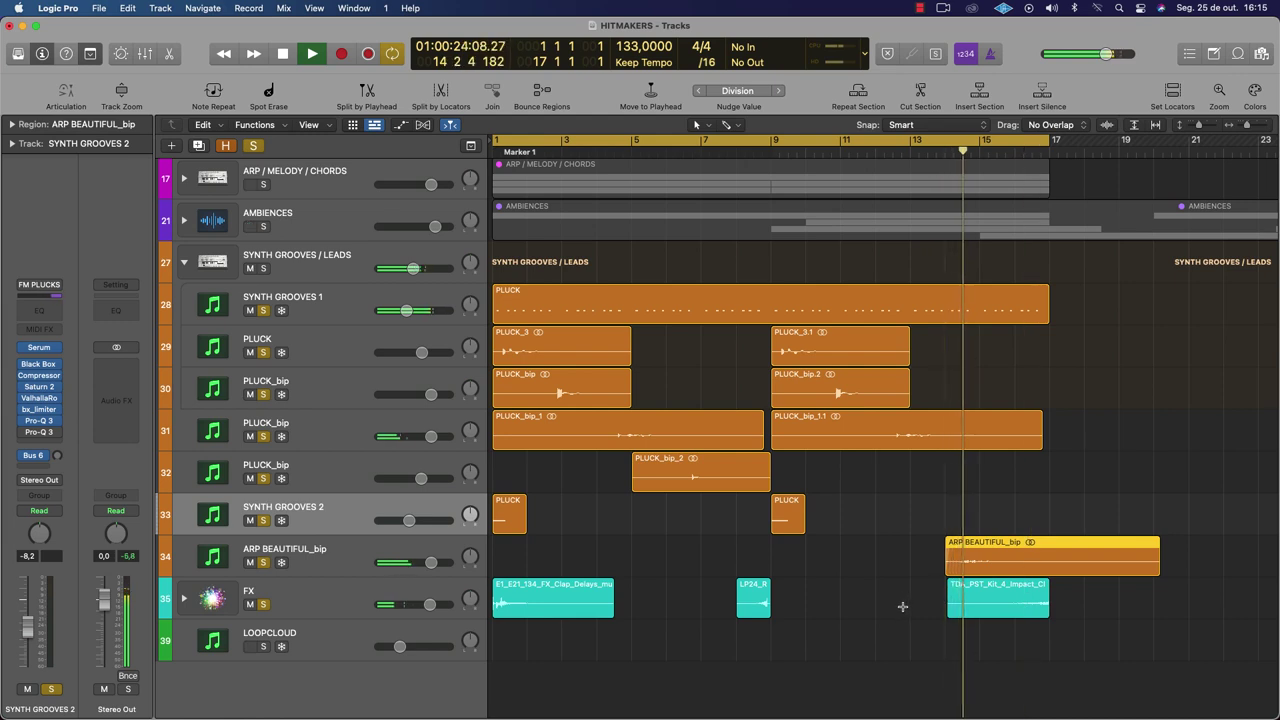
# Add a Channel EQ to the ARP BEAUTIFUL_bip track with a 36 dB/Oct low cut at 308 Hz, and play from just before bar 14
pyautogui.click(331, 551)
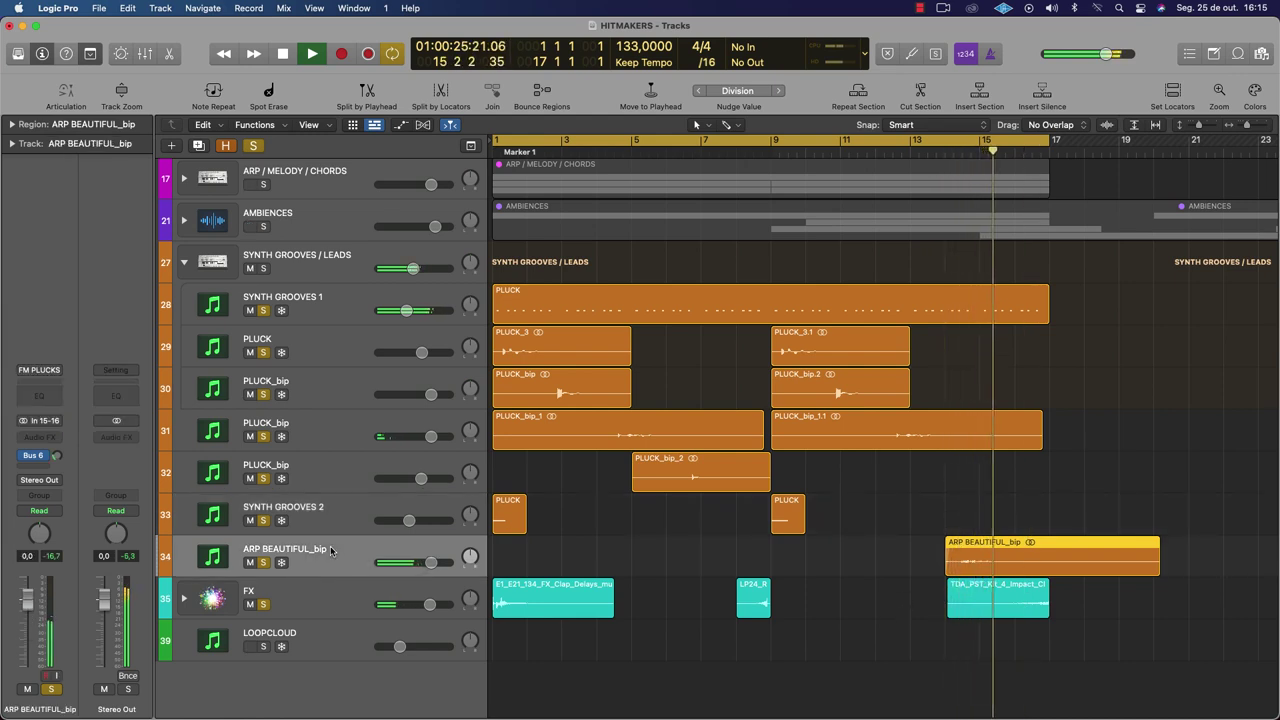
pyautogui.click(39, 395)
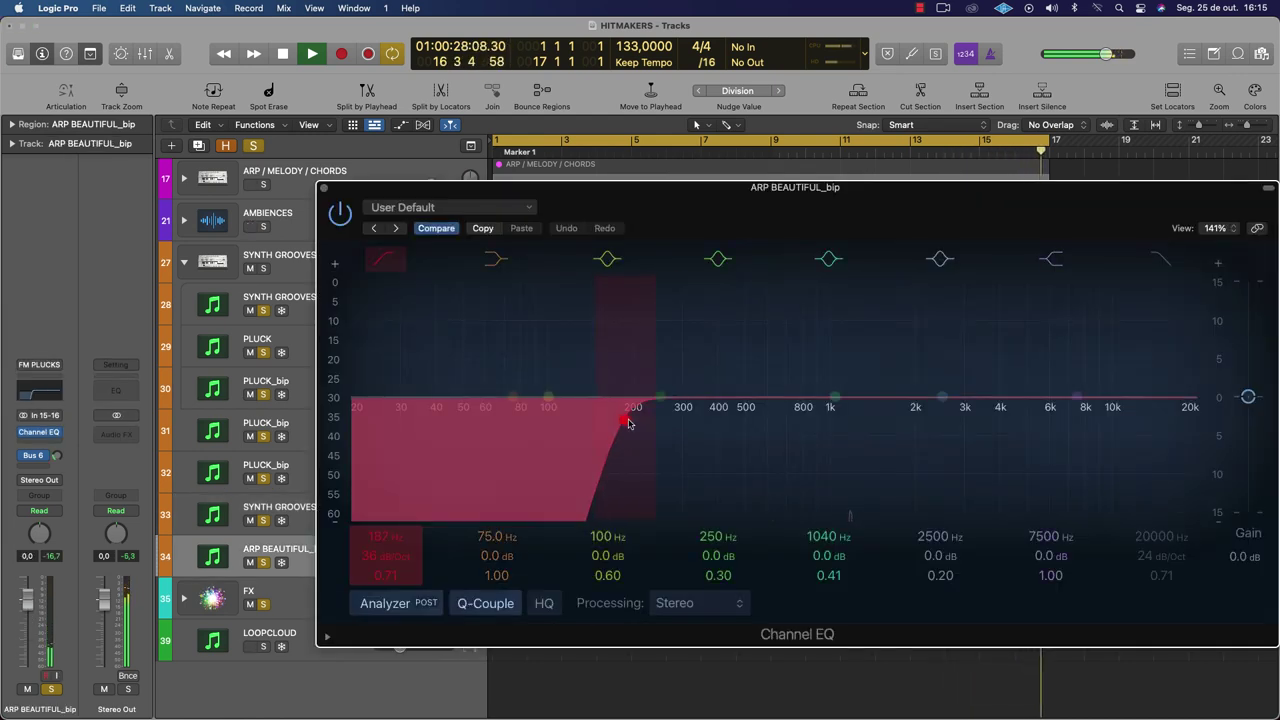
pyautogui.moveTo(627, 421); pyautogui.dragTo(686, 421)
pyautogui.press('space')
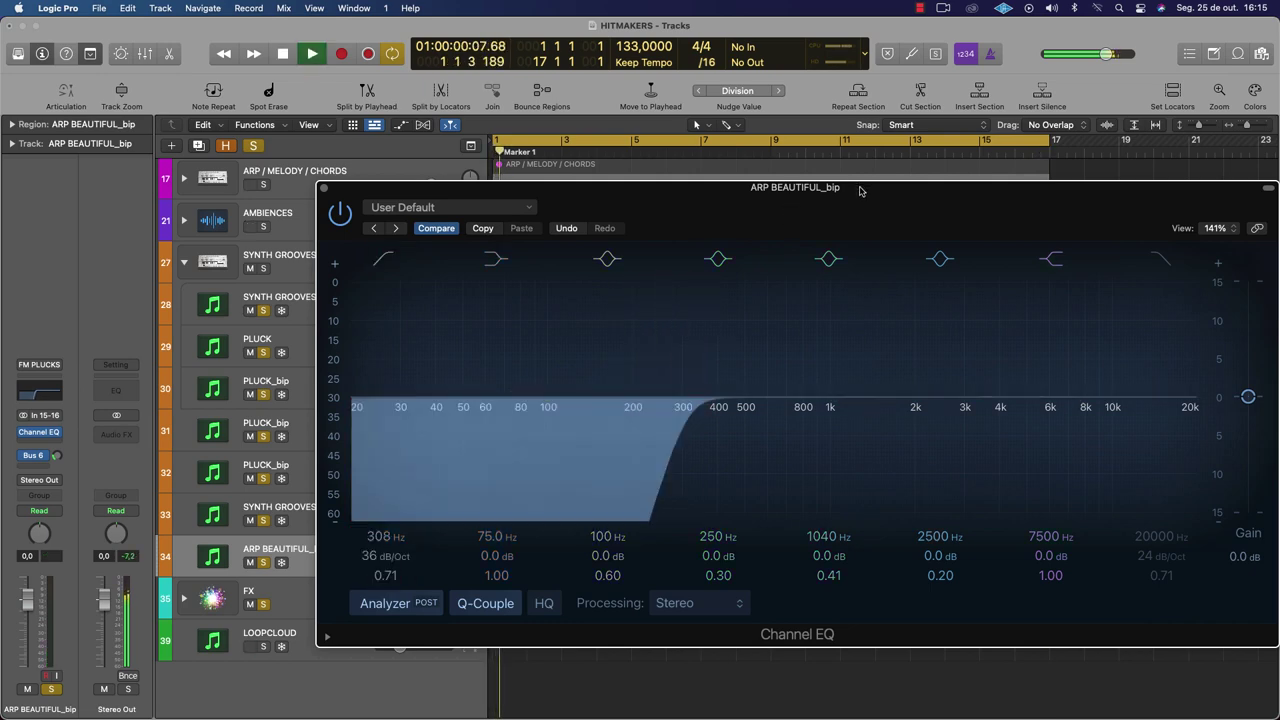
pyautogui.moveTo(860, 190); pyautogui.dragTo(931, 471)
pyautogui.click(948, 151)
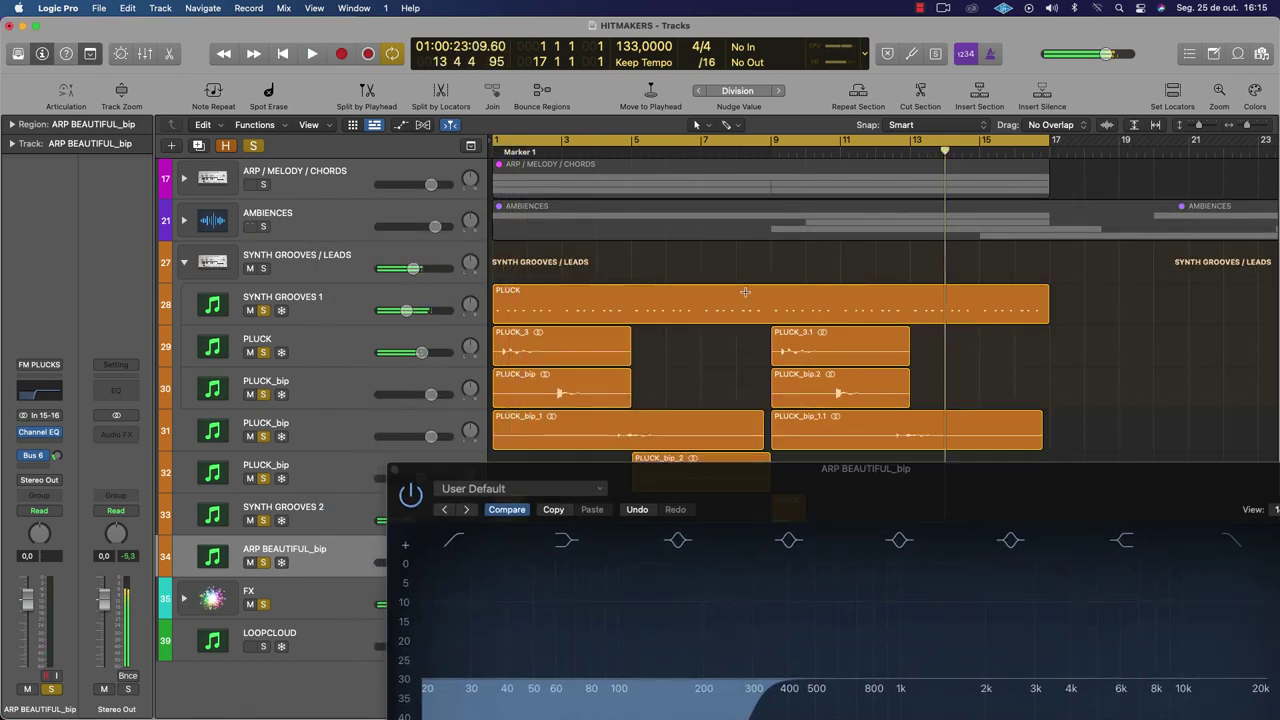
pyautogui.click(393, 469)
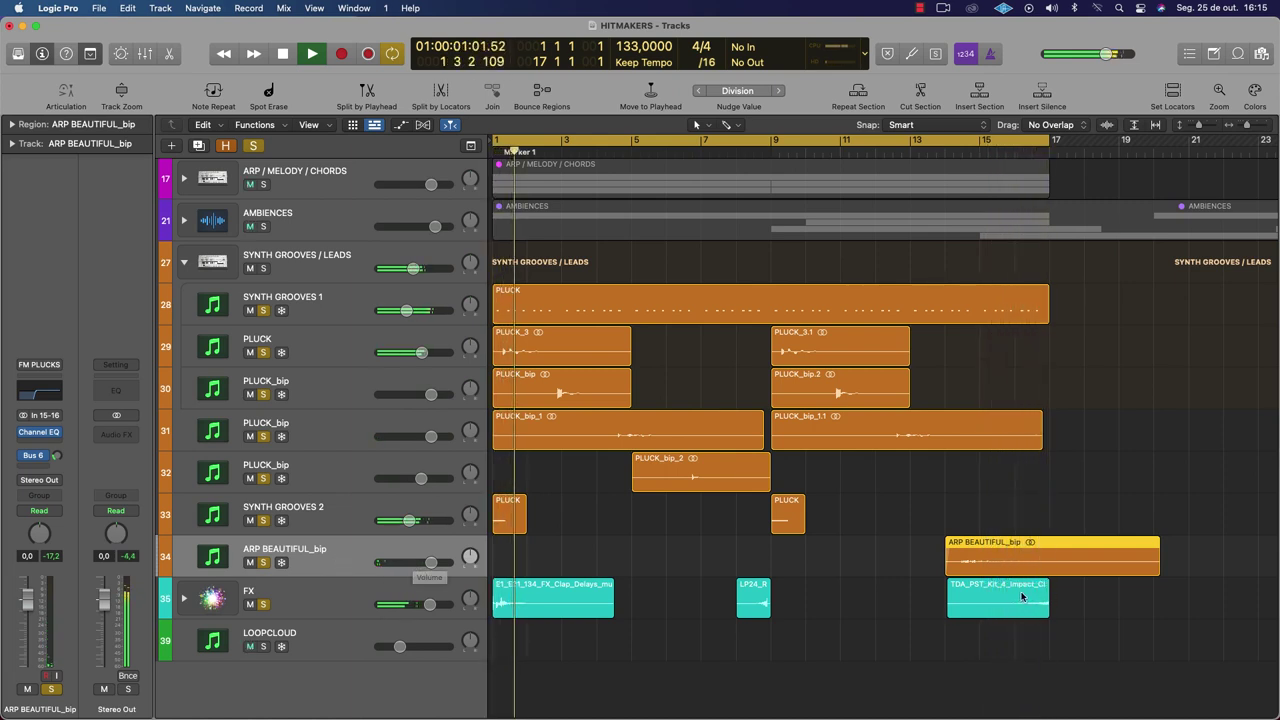
# Turn off solo on the synth groove, FX, kick bass, hi-hat and snare tracks
pyautogui.keyDown('ctrl'); pyautogui.keyDown('alt'); pyautogui.click(1142, 576); pyautogui.keyUp('alt'); pyautogui.keyUp('ctrl')
pyautogui.keyDown('ctrl'); pyautogui.keyDown('alt'); pyautogui.click(1141, 574); pyautogui.keyUp('alt'); pyautogui.keyUp('ctrl')
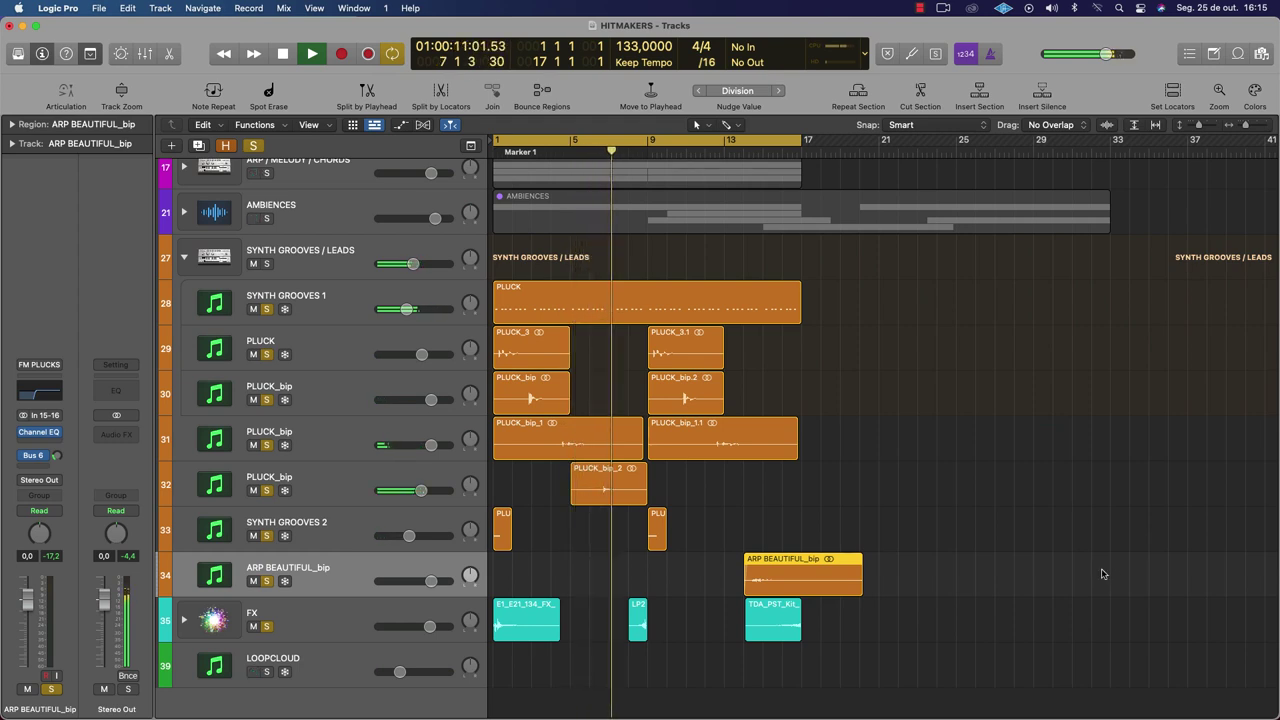
pyautogui.click(342, 301)
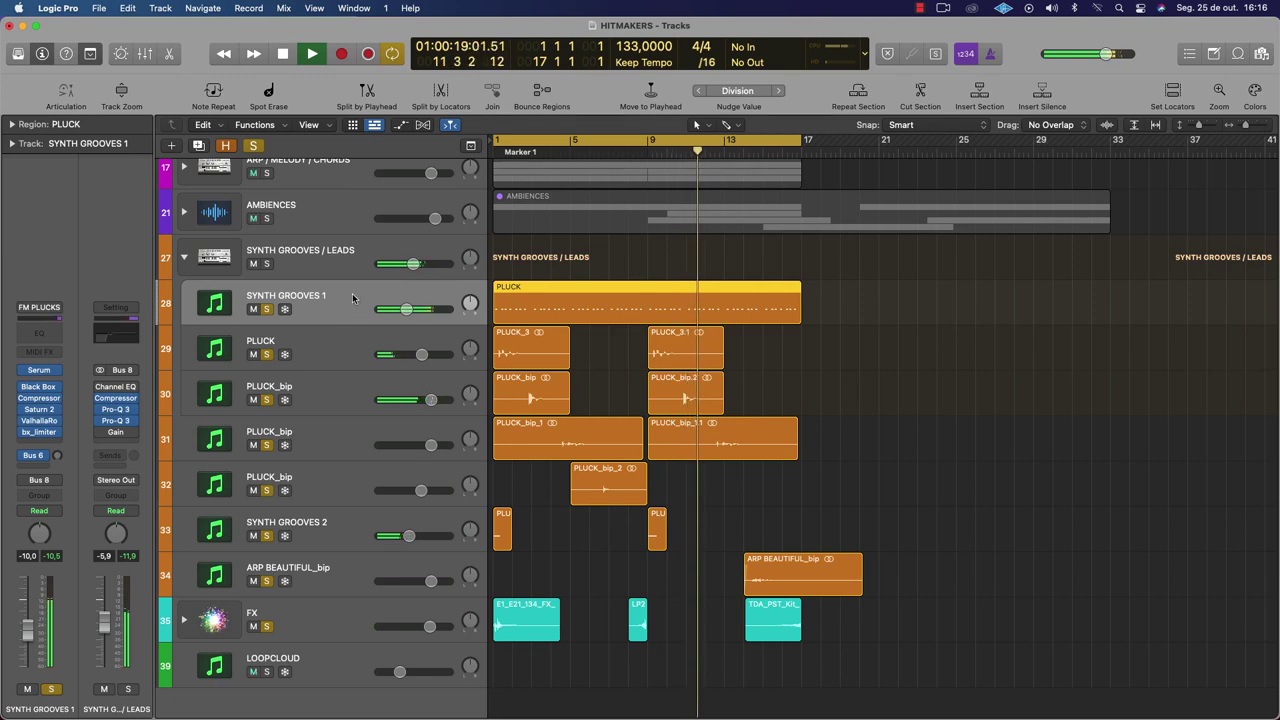
pyautogui.scroll(-1, 352, 293)
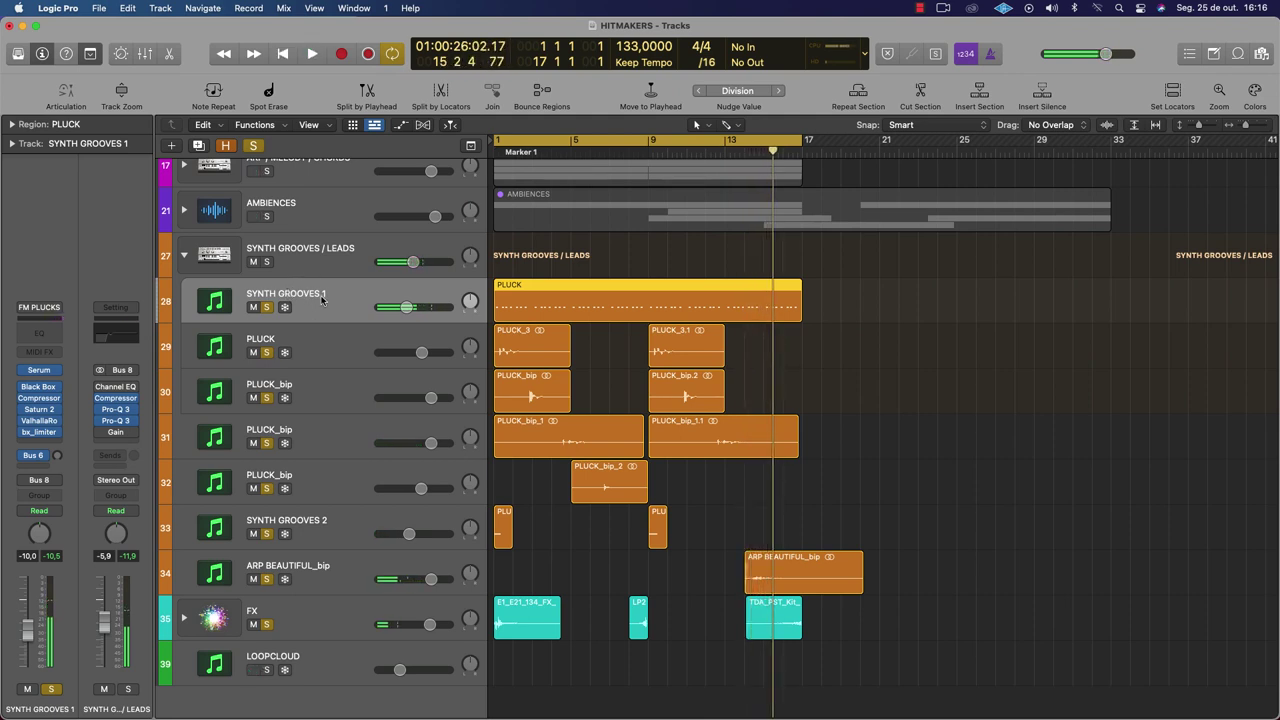
pyautogui.click(265, 308)
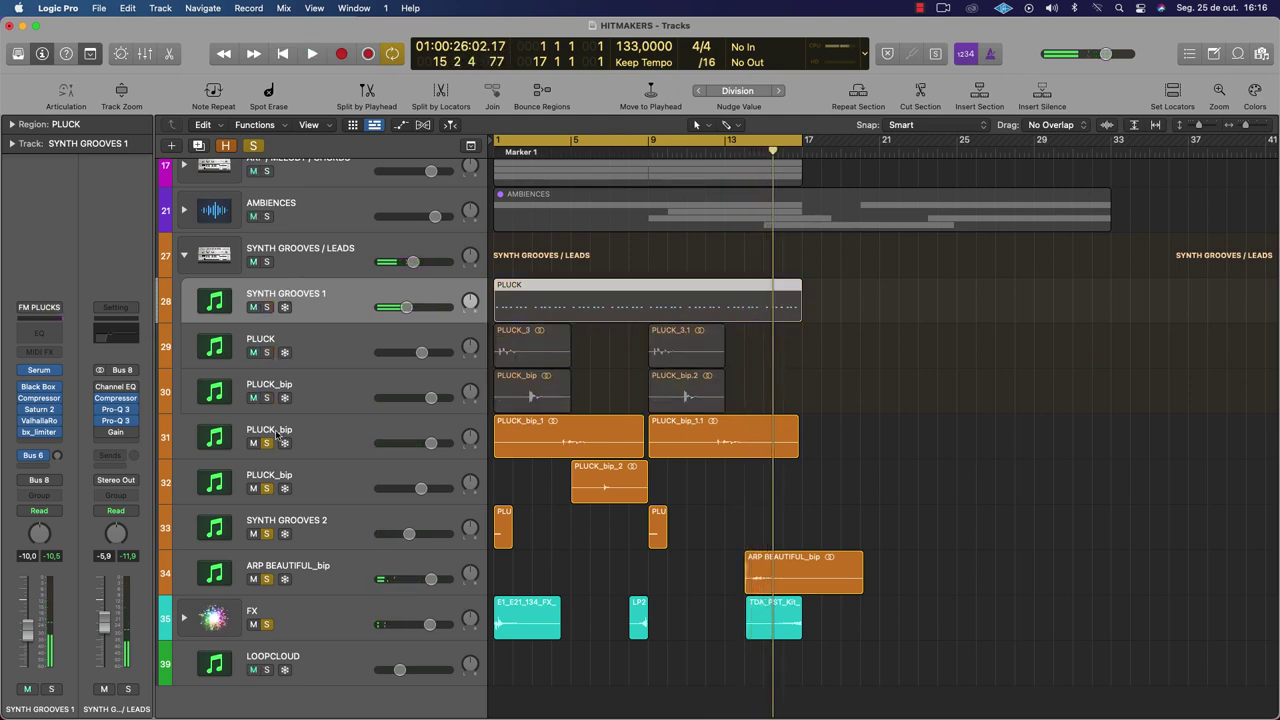
pyautogui.click(267, 624)
pyautogui.scroll(5, 320, 555)
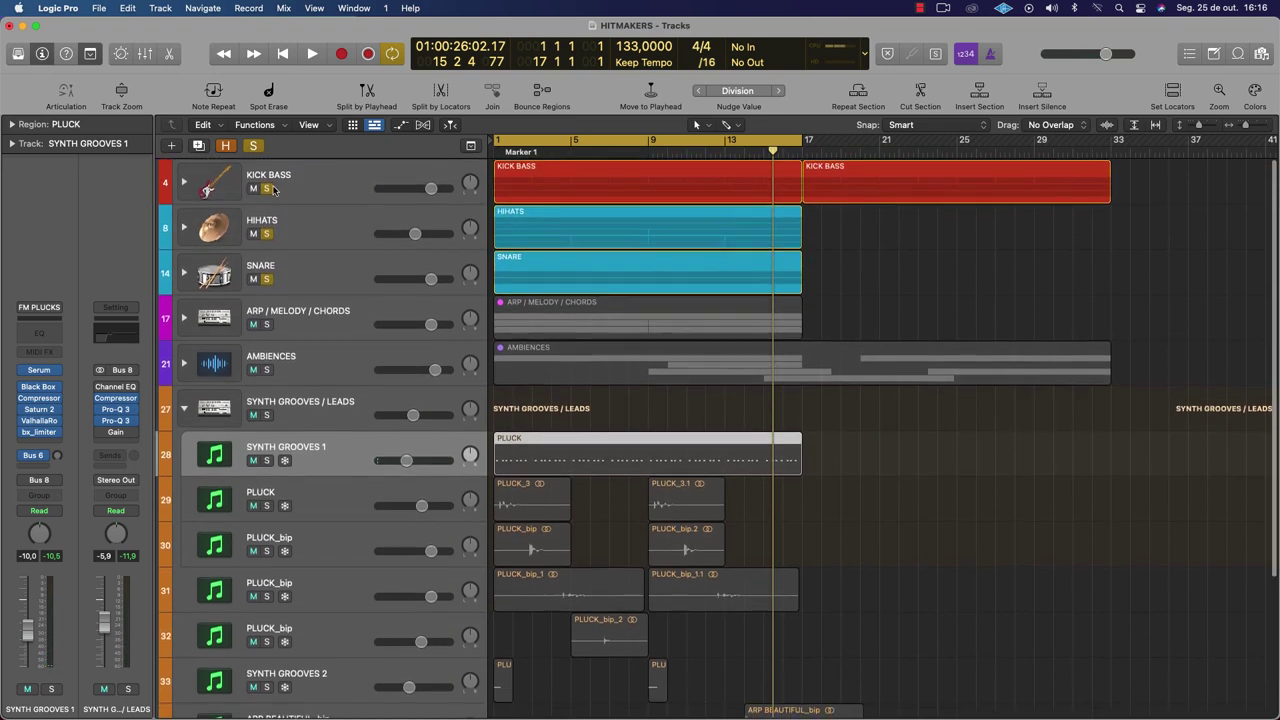
pyautogui.keyDown('alt'); pyautogui.click(266, 188); pyautogui.keyUp('alt')
# Play the full arrangement from the beginning and mute the ARP / MELODY / CHORDS stack
pyautogui.press('Return')
pyautogui.press('space')
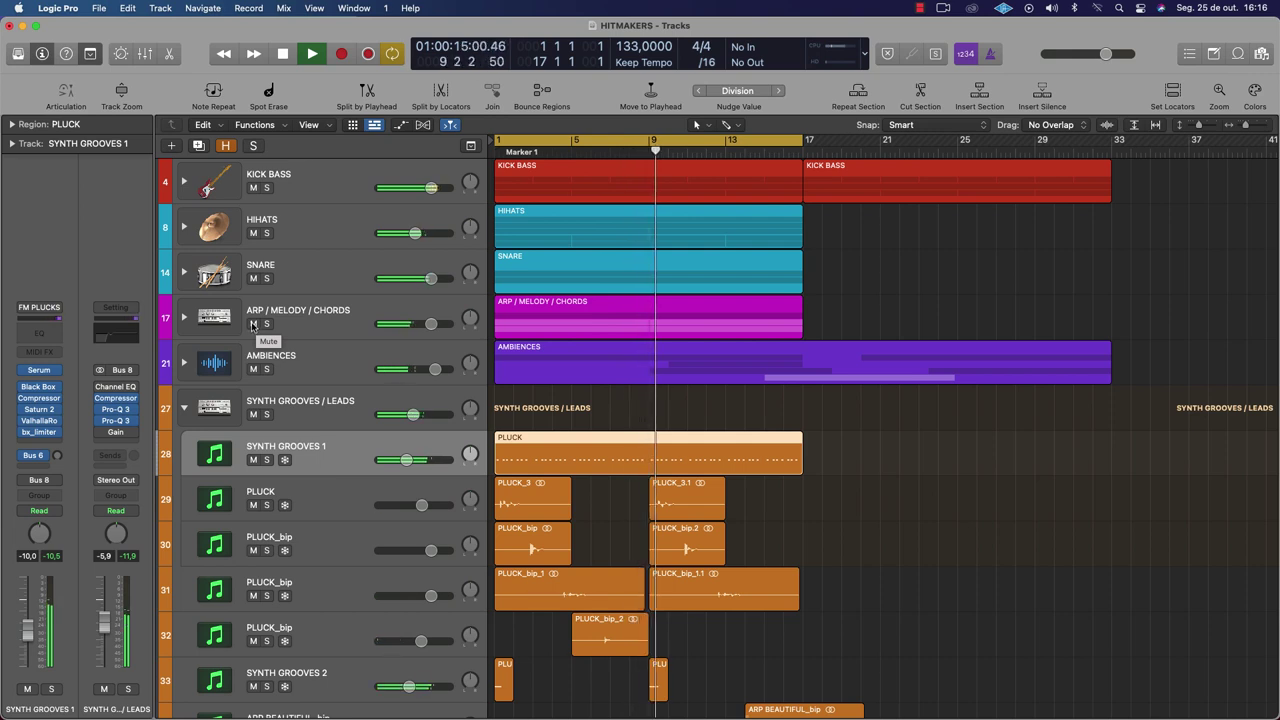
pyautogui.click(253, 325)
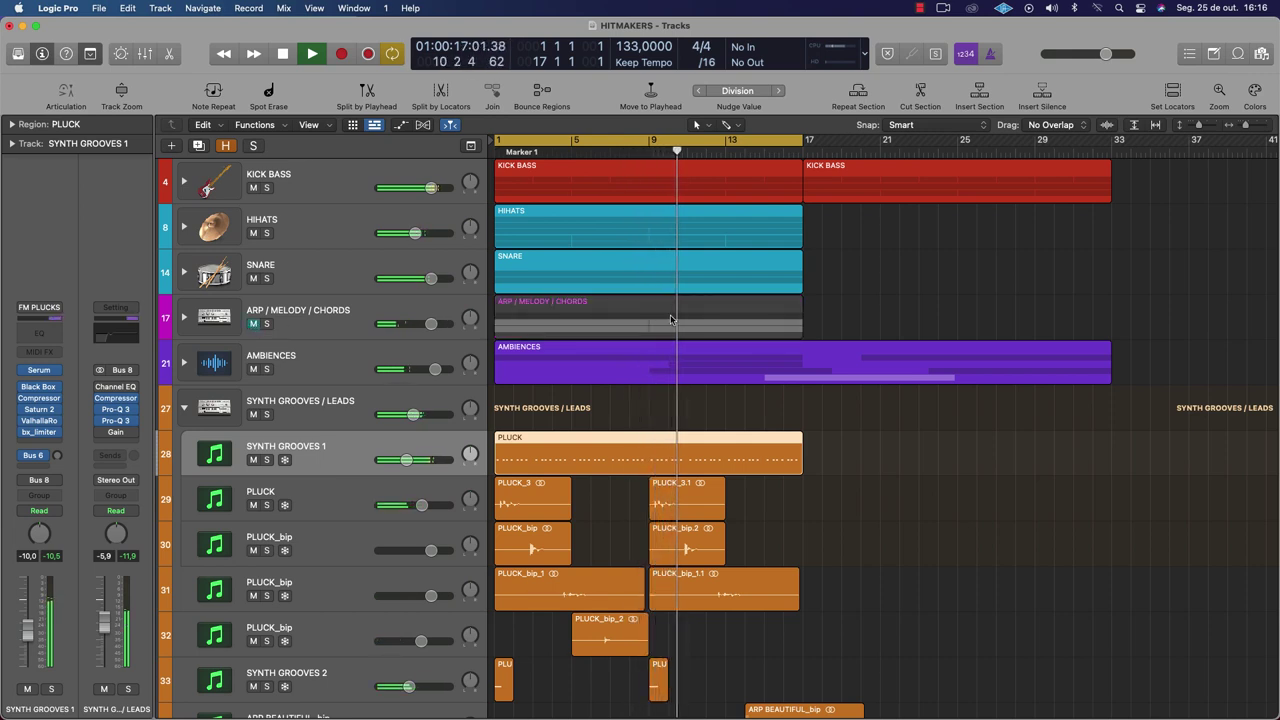
pyautogui.click(283, 321)
pyautogui.press('super+Left')
pyautogui.press('super+Up')
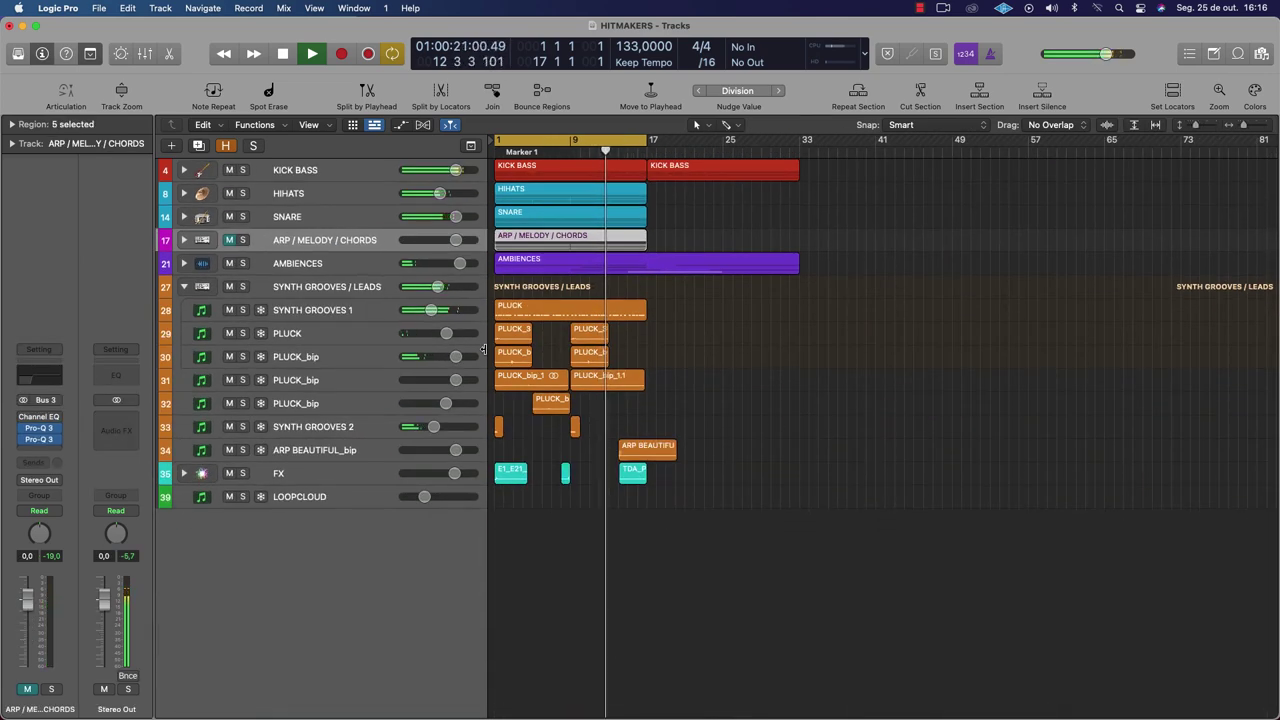
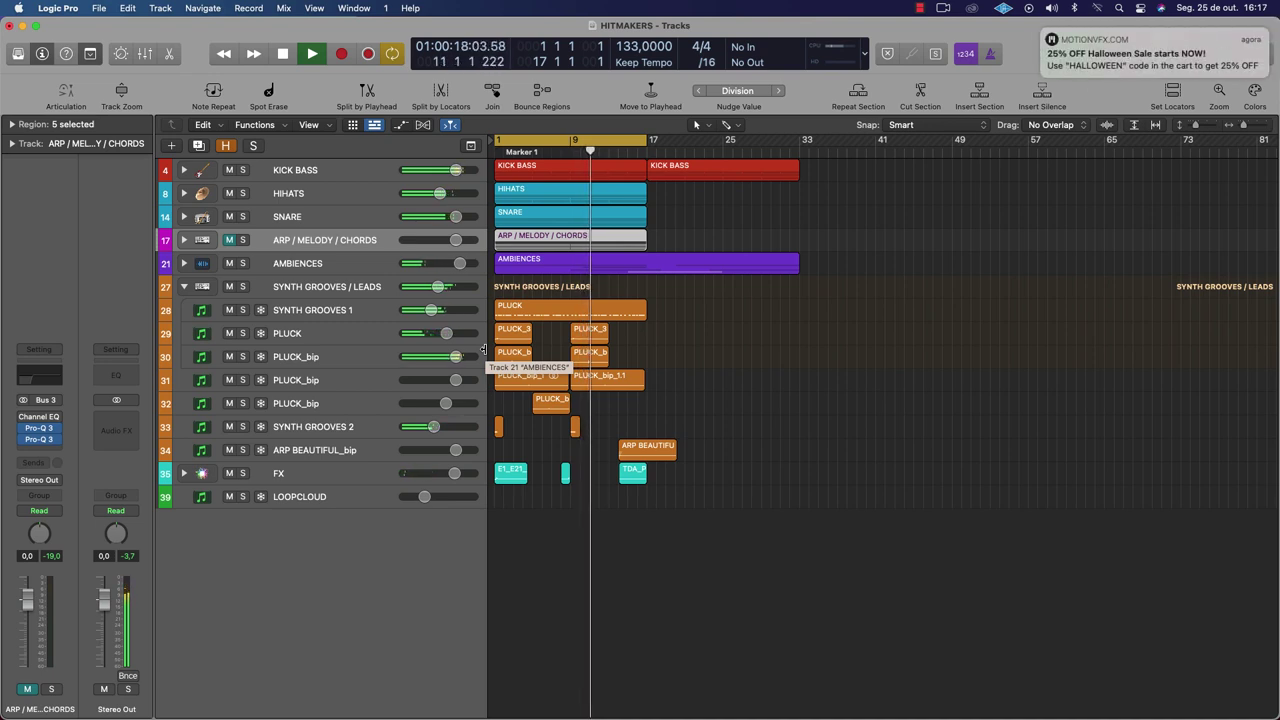
pyautogui.press('space')
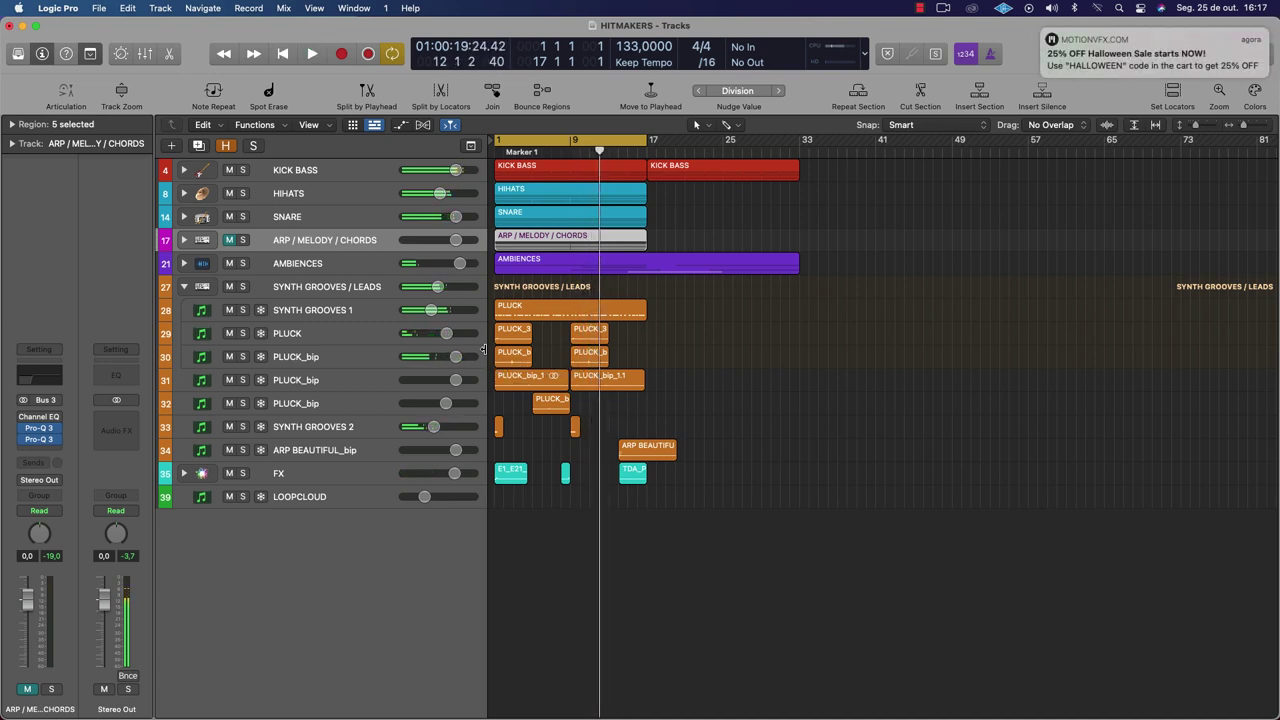
# Duplicate the SYNTH GROOVES 1 track with its channel settings and open Serum on the duplicate
pyautogui.click(320, 452)
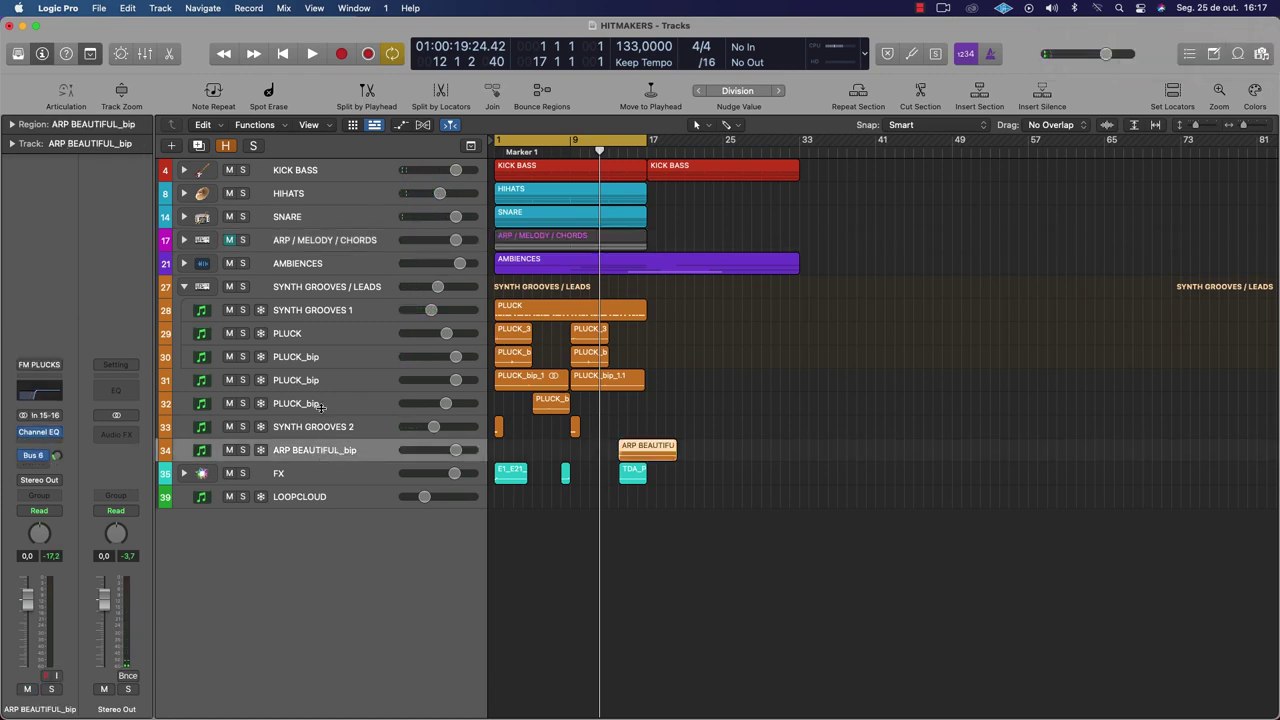
pyautogui.click(341, 312)
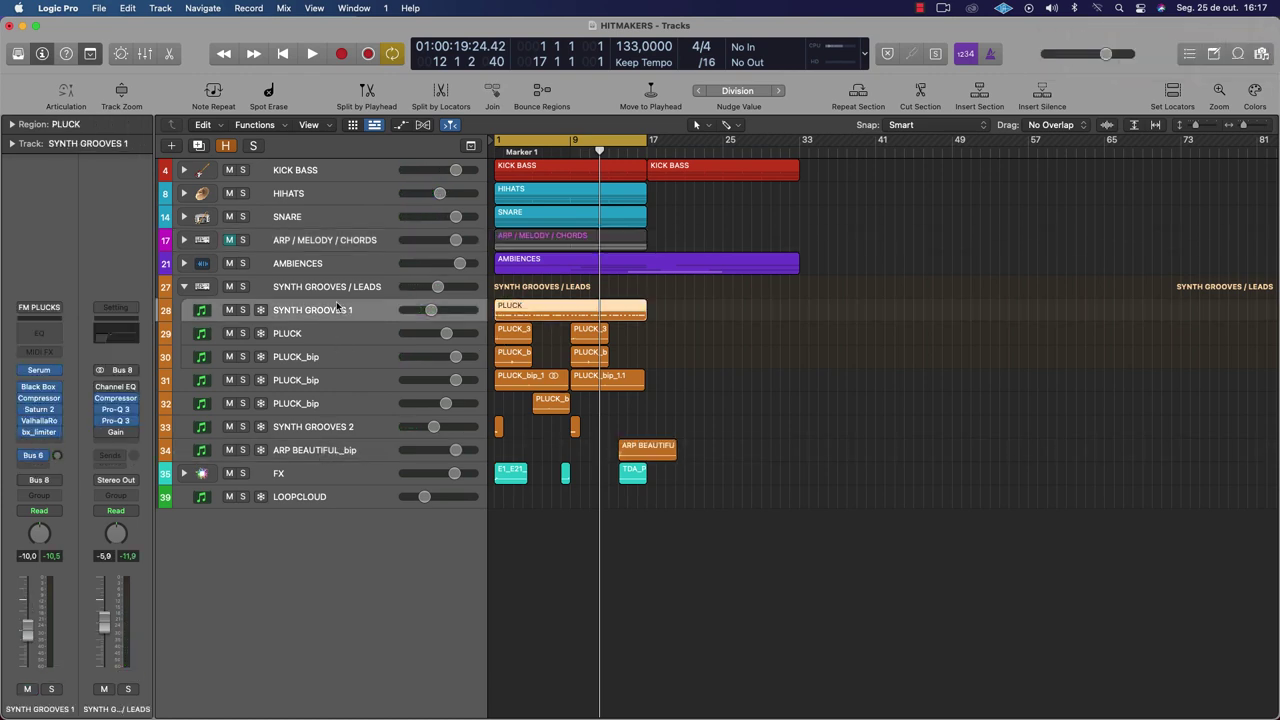
pyautogui.press('super+d')
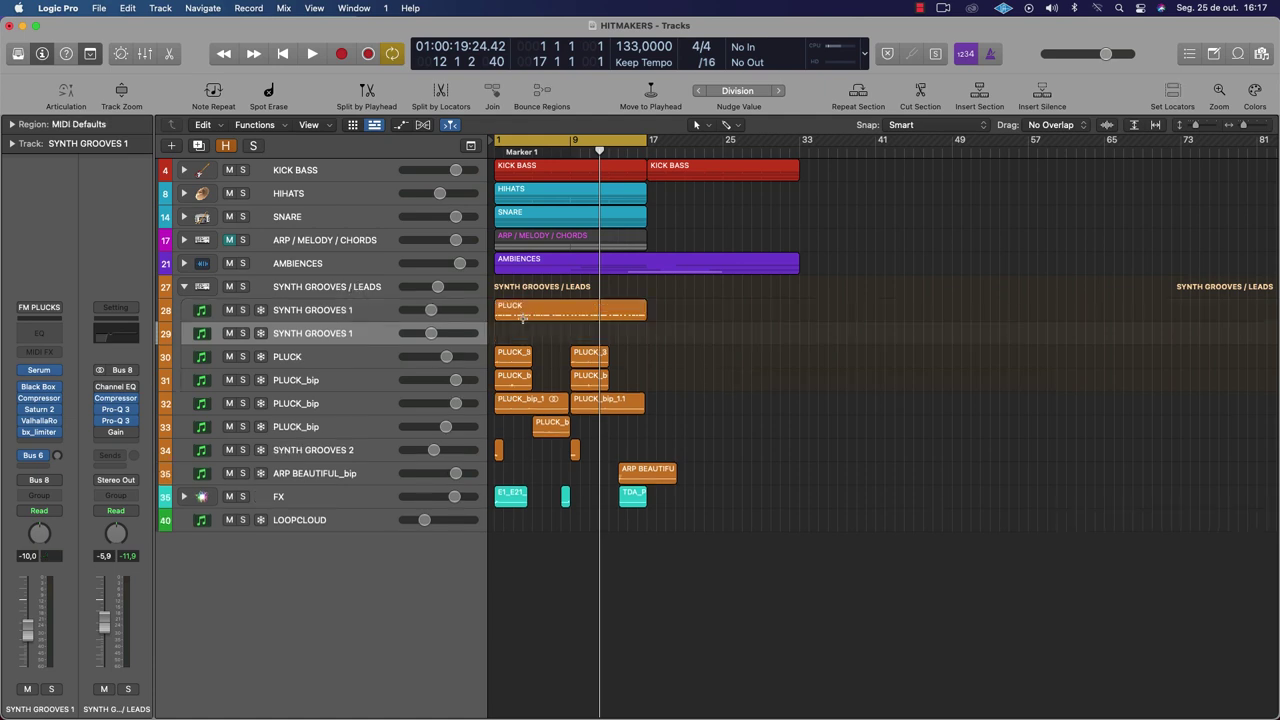
pyautogui.click(41, 371)
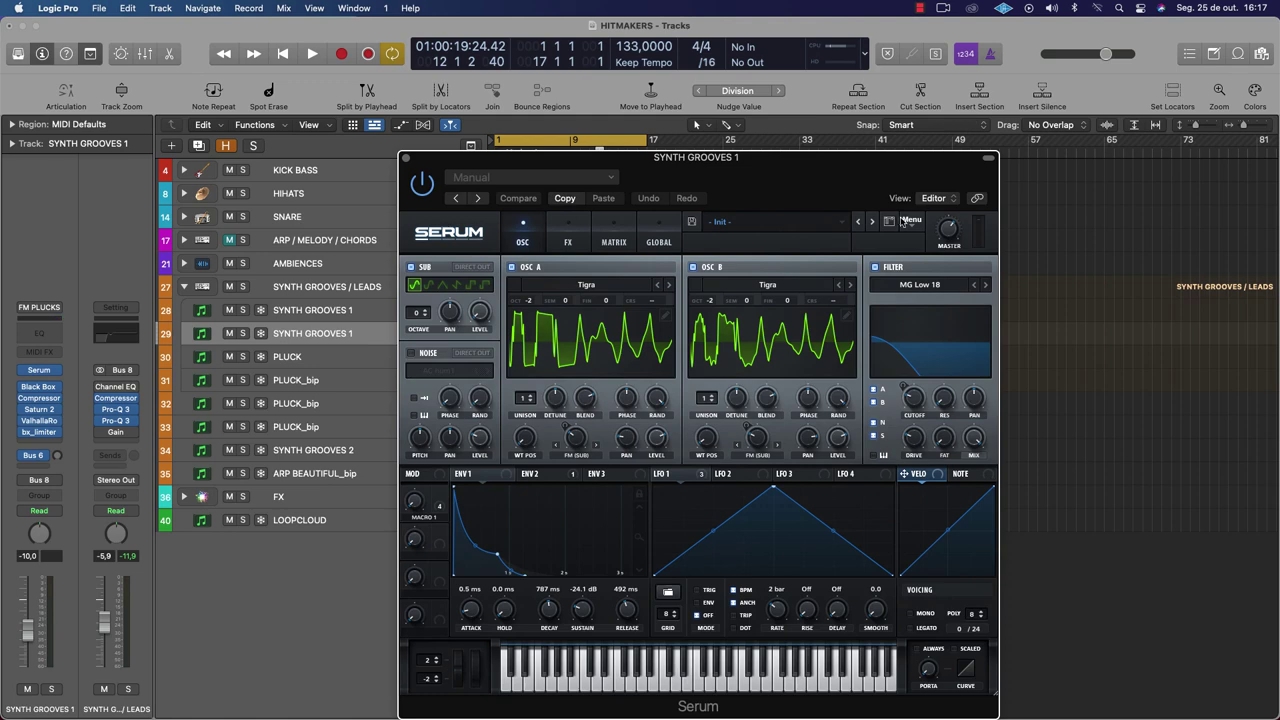
# Load the [SEQ] - Alien shit preset into Serum from the SERUM PSYCHEDELICS - VOL1 user folder
pyautogui.click(814, 221)
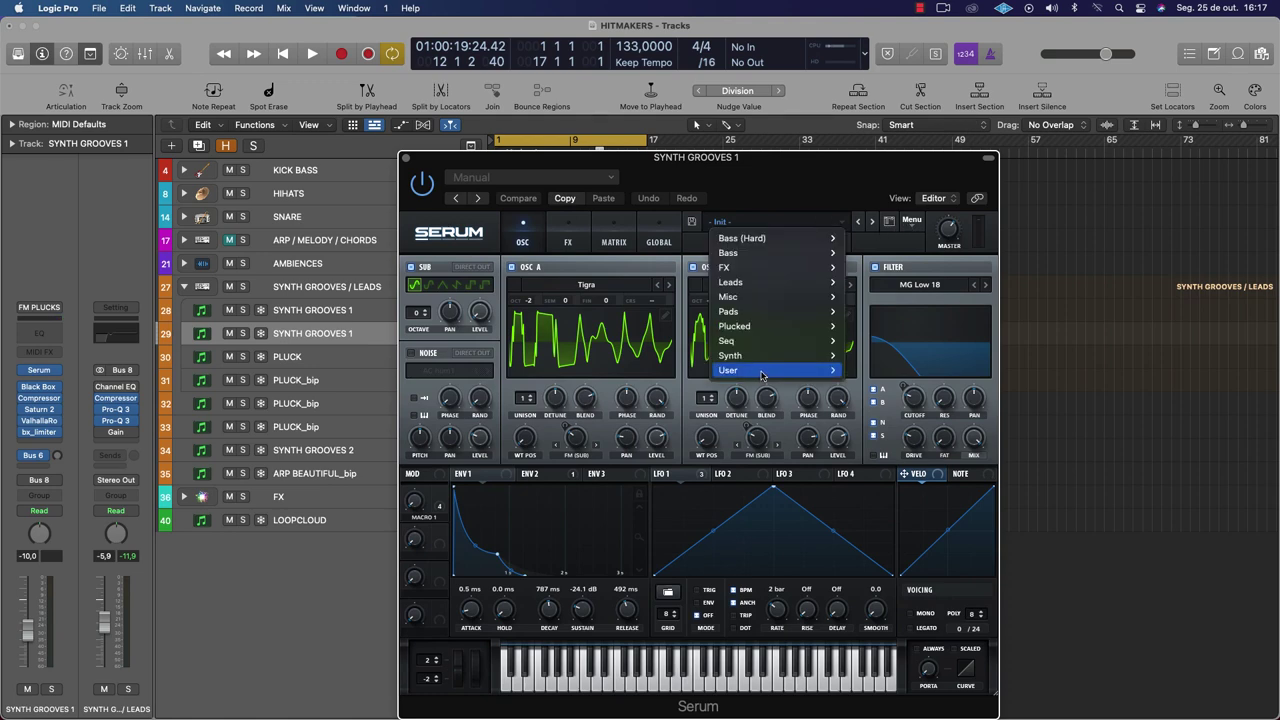
pyautogui.moveTo(771, 370)
pyautogui.moveTo(975, 530)
pyautogui.moveTo(965, 590)
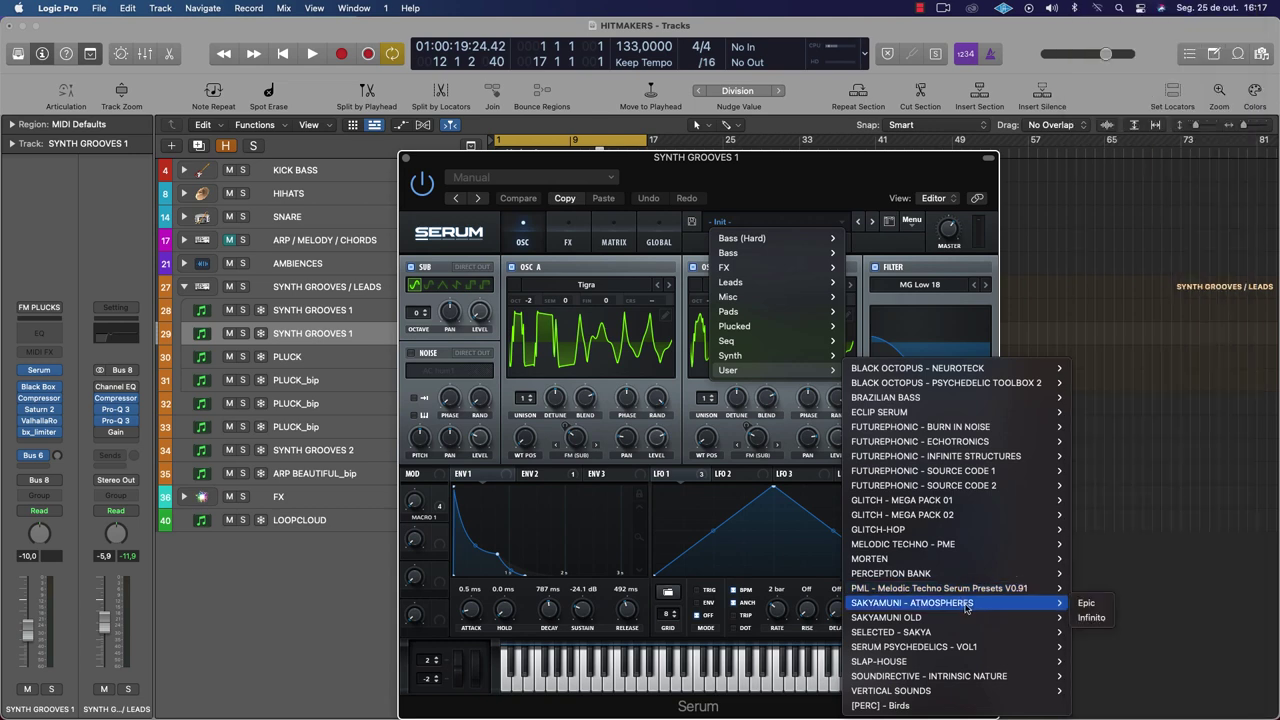
pyautogui.moveTo(966, 647)
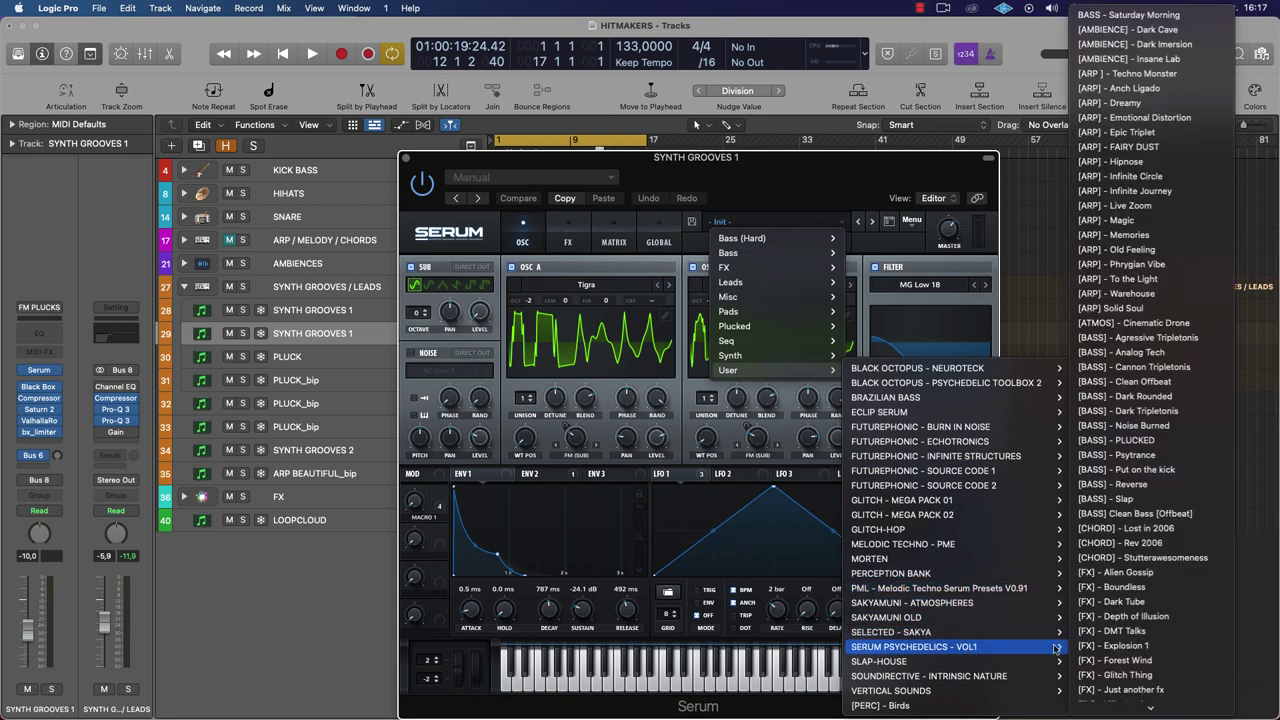
pyautogui.scroll(-2, 1100, 650)
pyautogui.scroll(-10, 1100, 648)
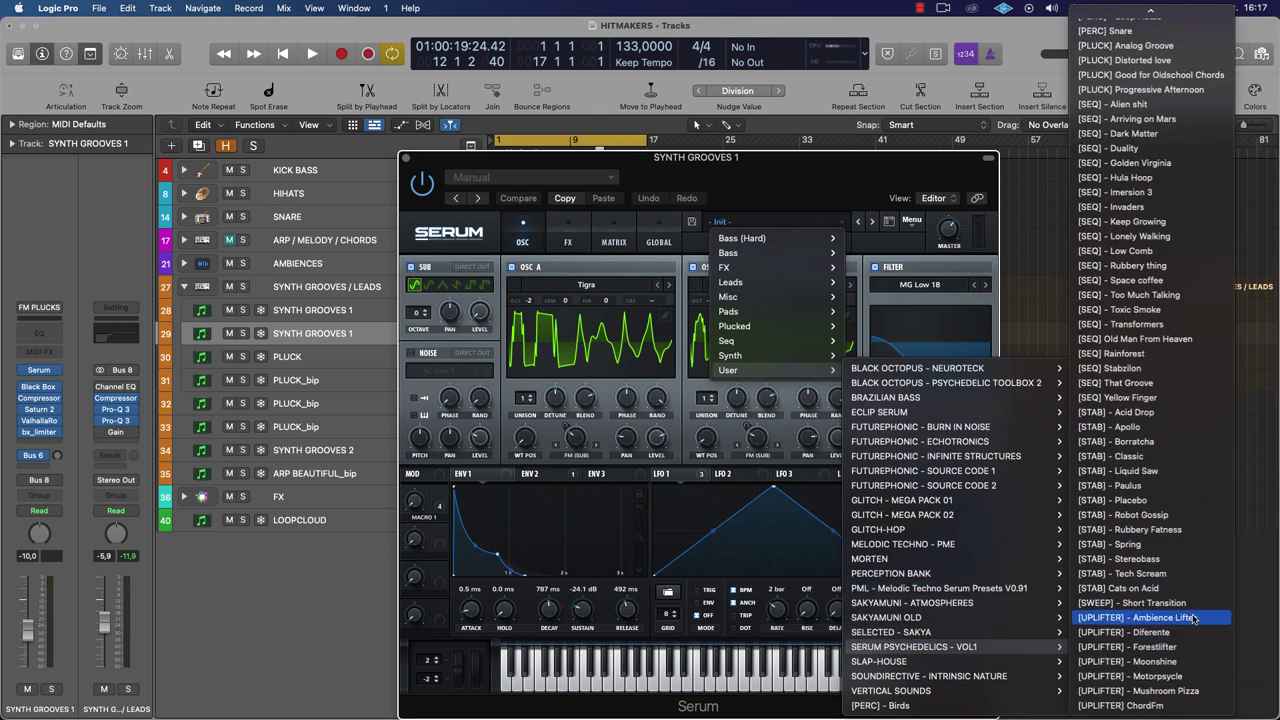
pyautogui.scroll(8, 1160, 566)
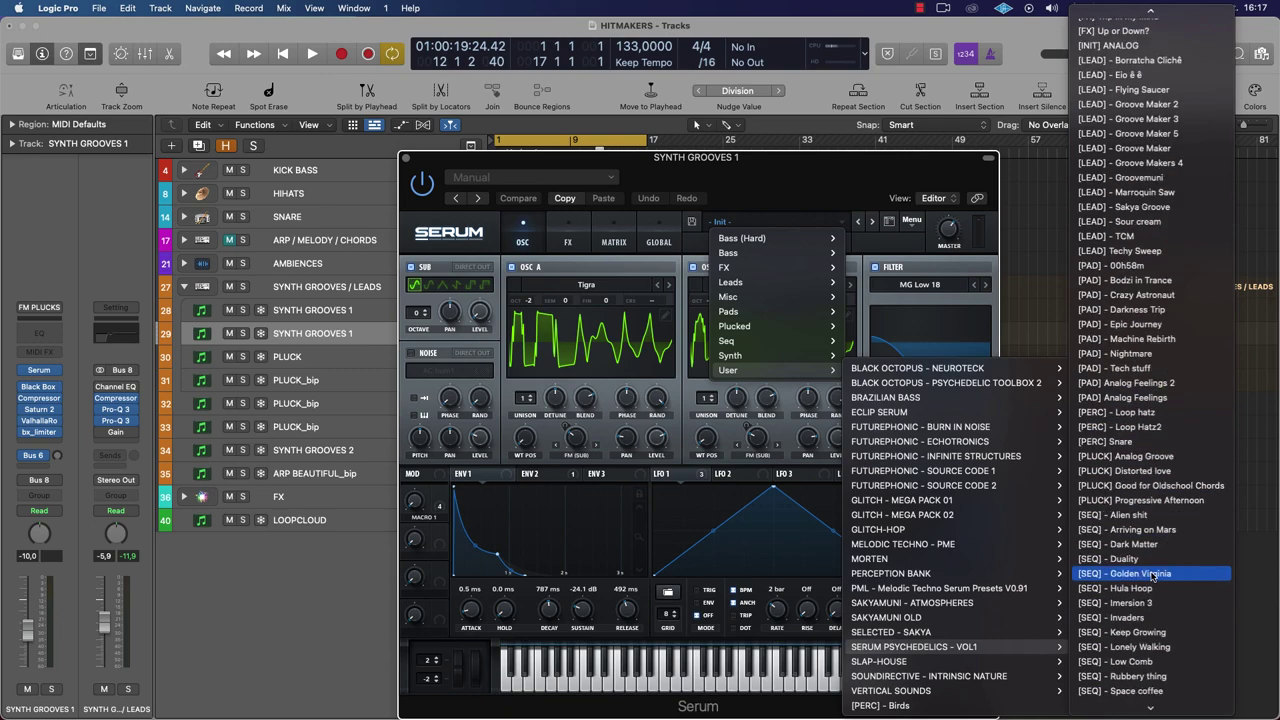
pyautogui.click(1142, 516)
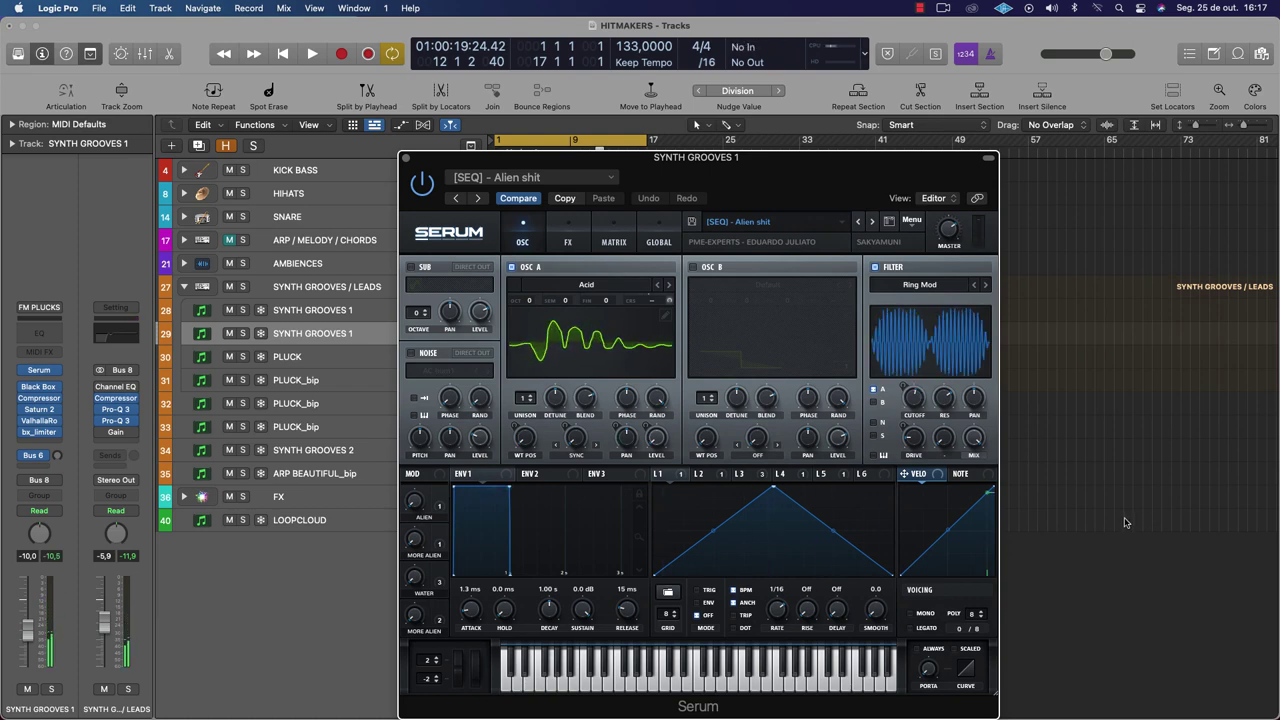
# Audition the presets up to [SEQ] - Dark Matter over playback while adjusting its DAMAGE macro
pyautogui.click(871, 223)
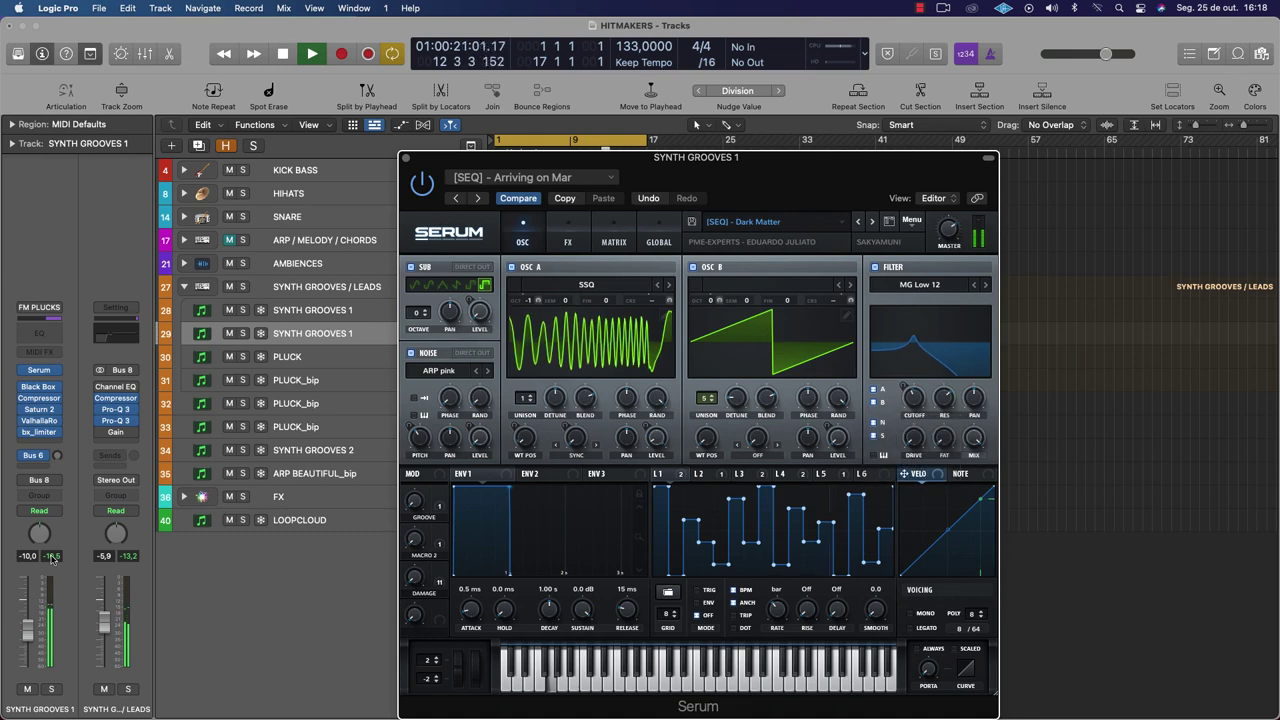
pyautogui.press('v')
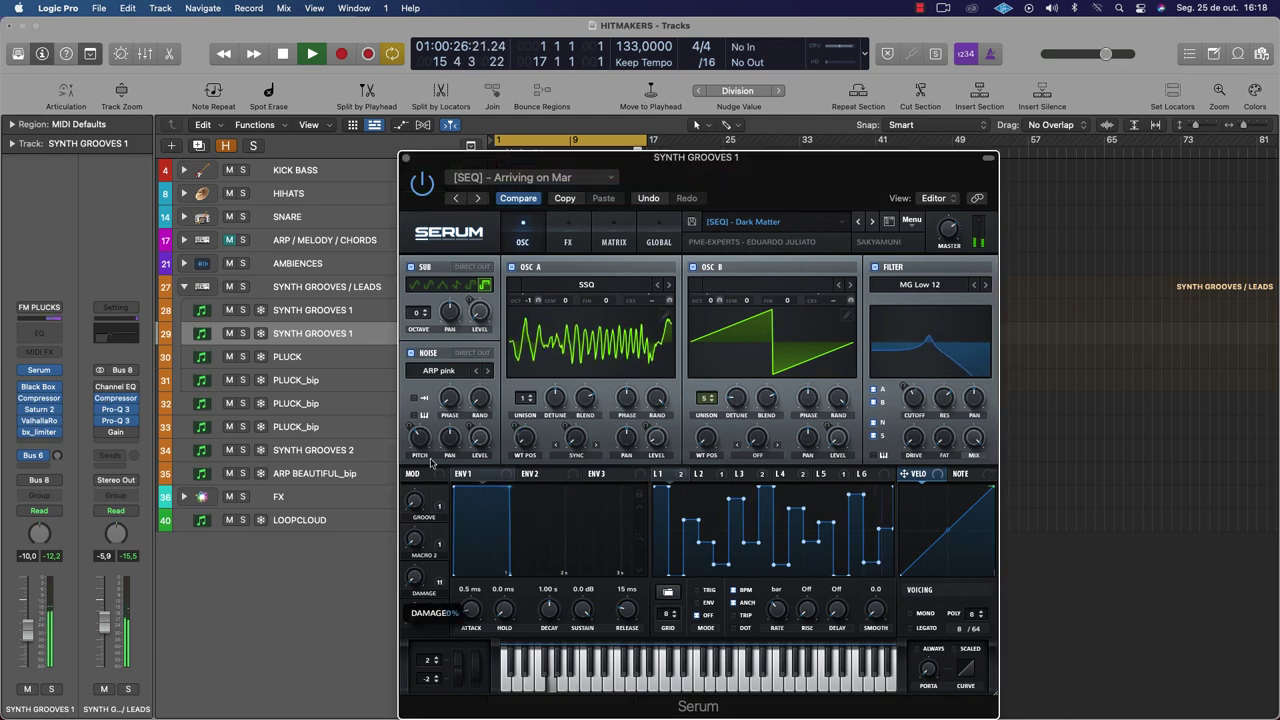
pyautogui.click(663, 314)
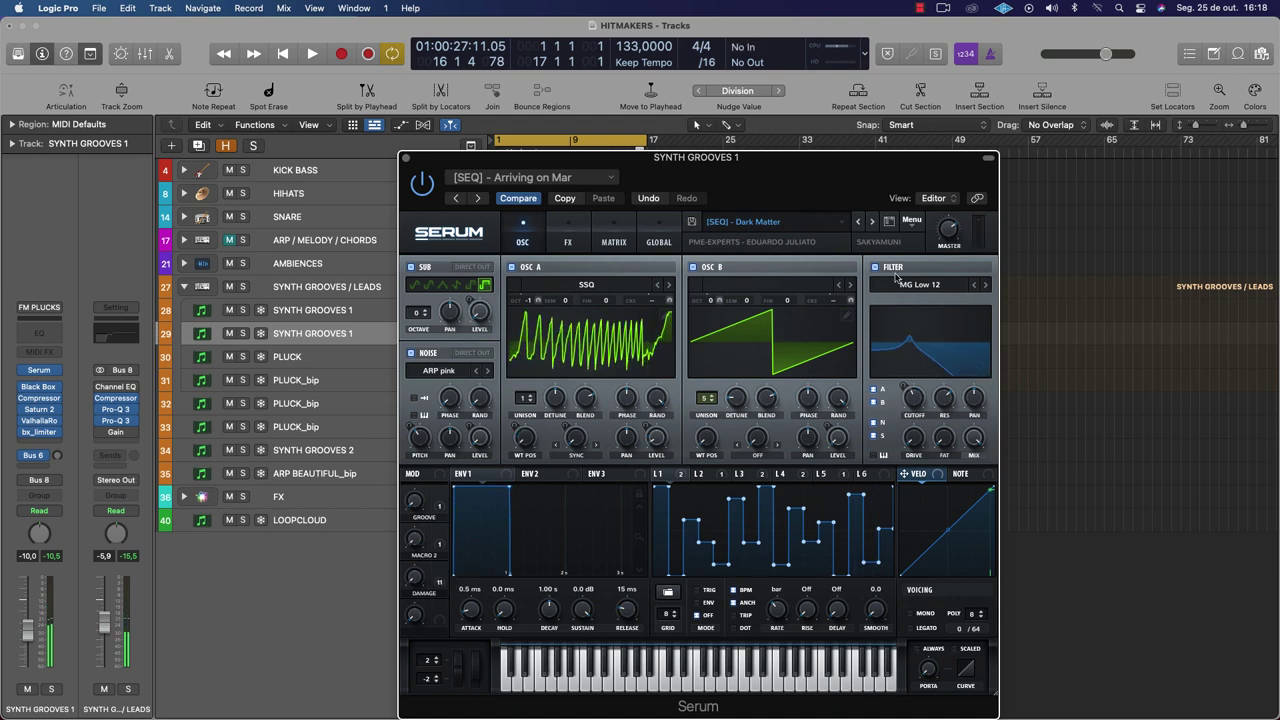
# Step through the [SEQ] presets Duality, Golden Virginia and Hula Hoop to Imersion 3, auditioning each one
pyautogui.click(872, 222)
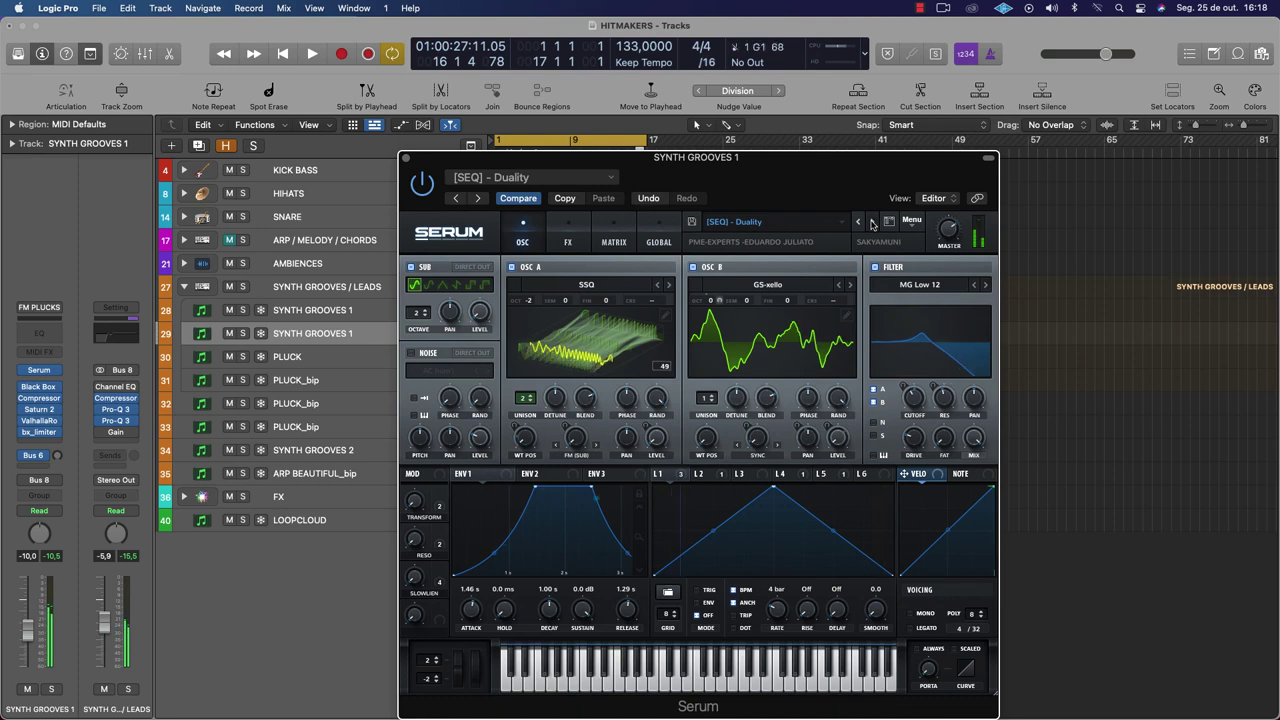
pyautogui.click(872, 222)
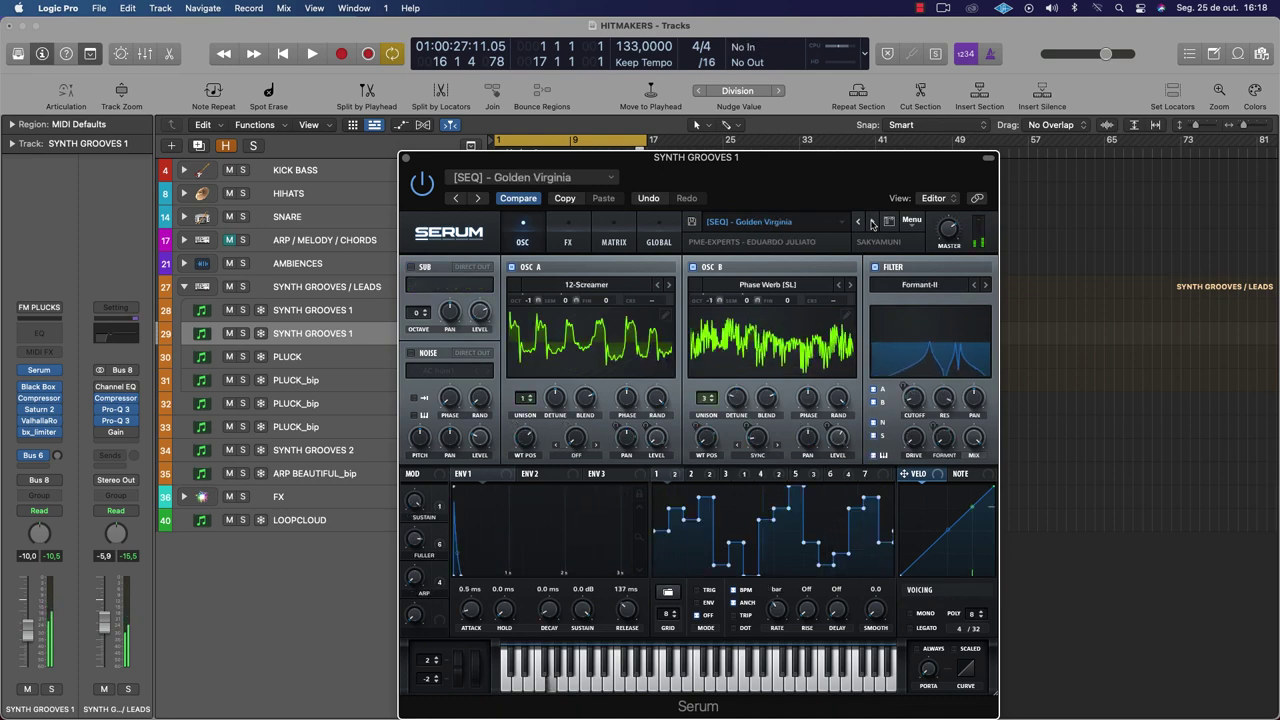
pyautogui.click(872, 222)
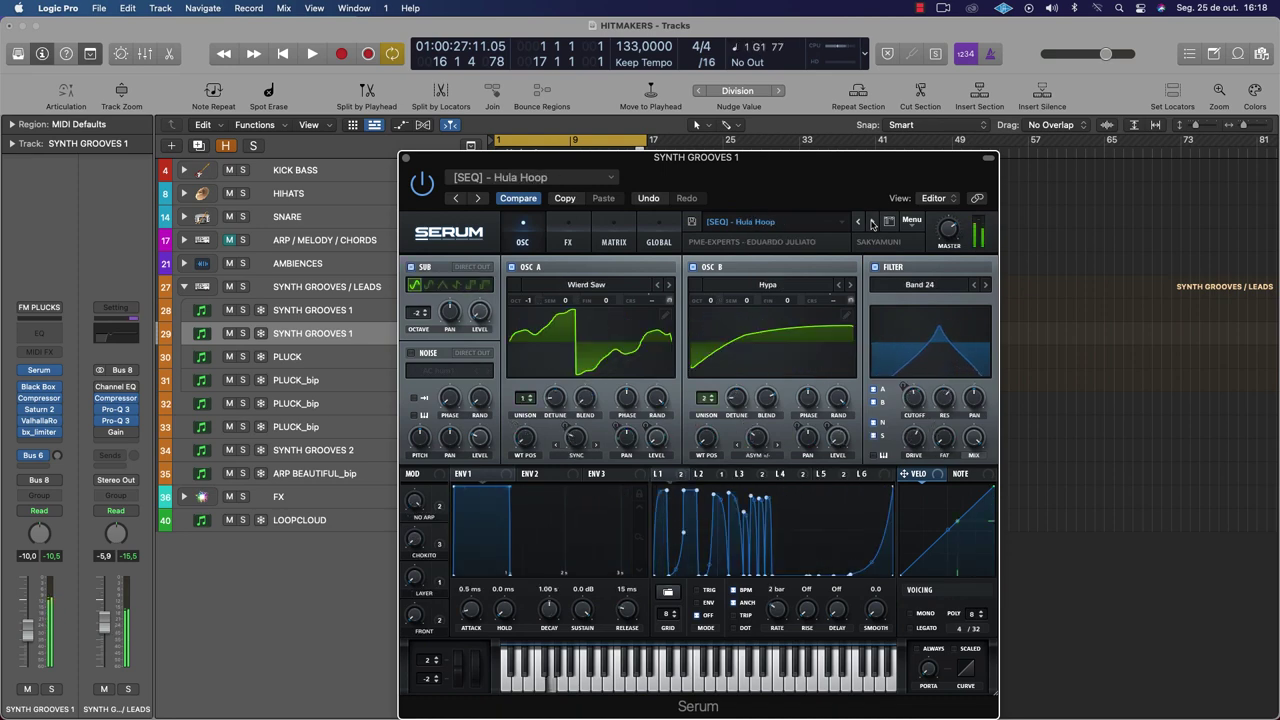
pyautogui.click(872, 222)
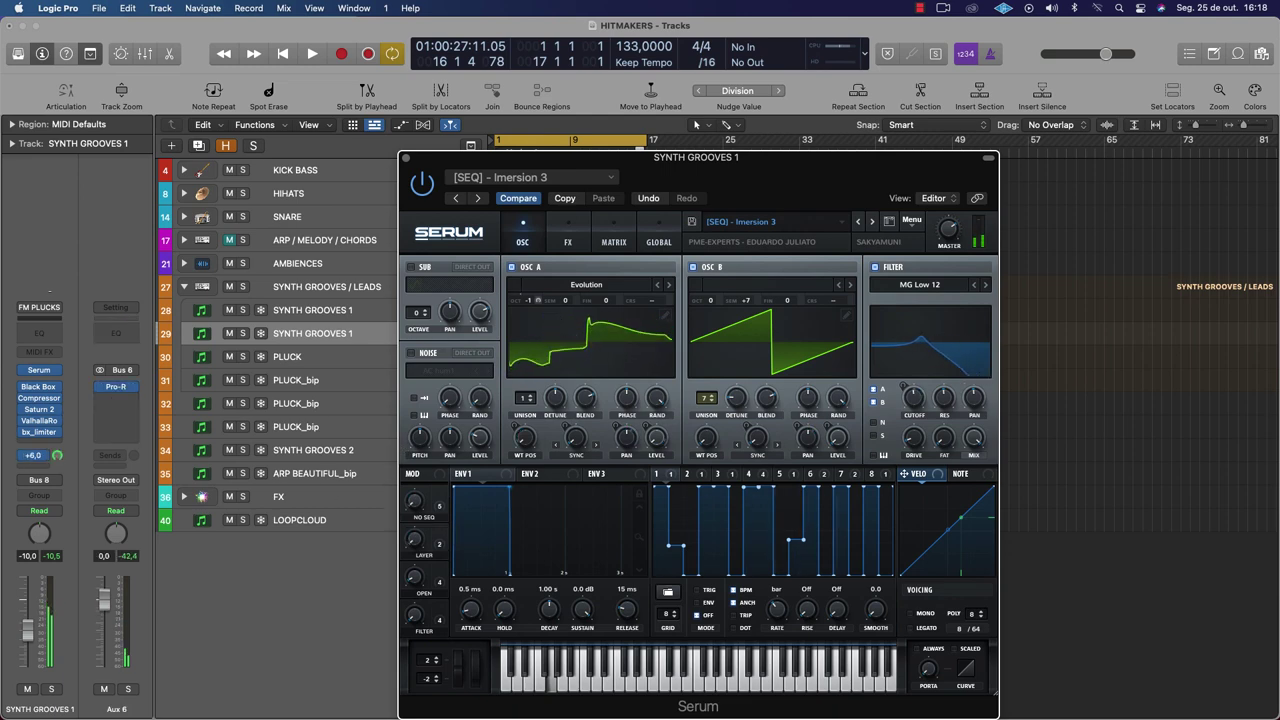
# Raise the Bus 6 send to +6.0 dB, set the bx_limiter threshold to -1.87 dB and XL to 100%, and undo the last change
pyautogui.click(40, 453)
pyautogui.click(39, 432)
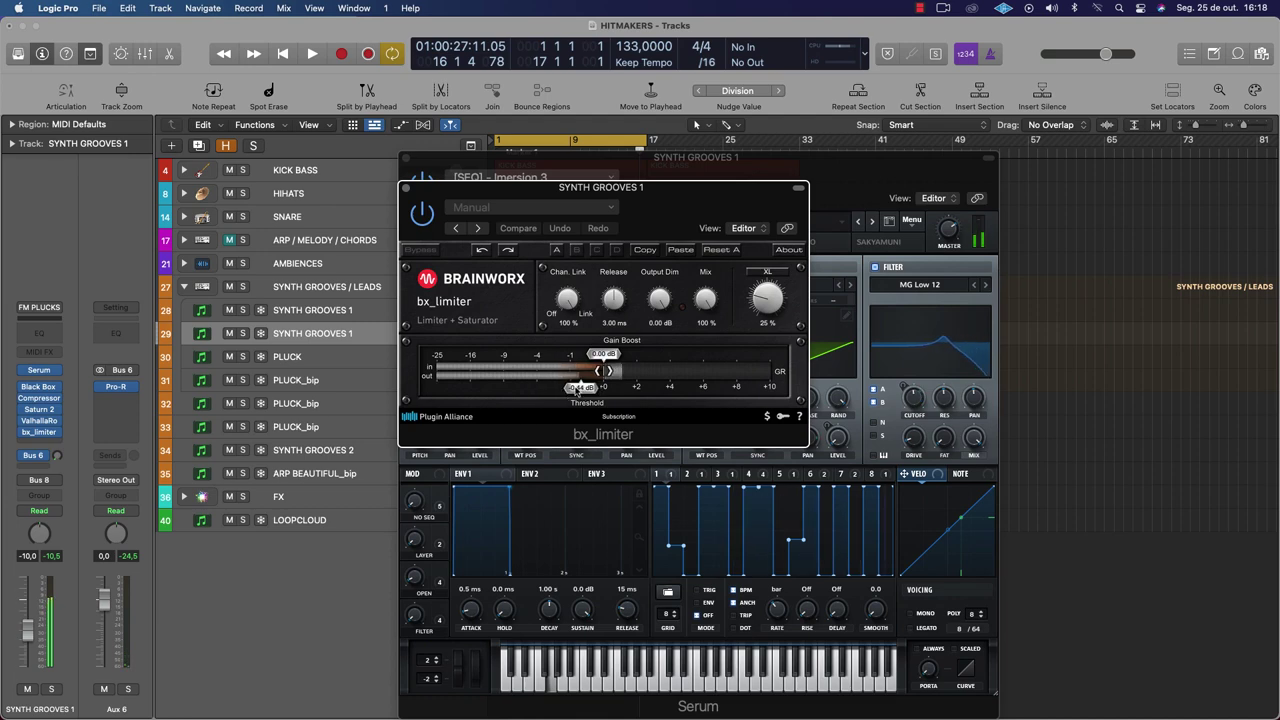
pyautogui.moveTo(577, 390); pyautogui.dragTo(541, 391)
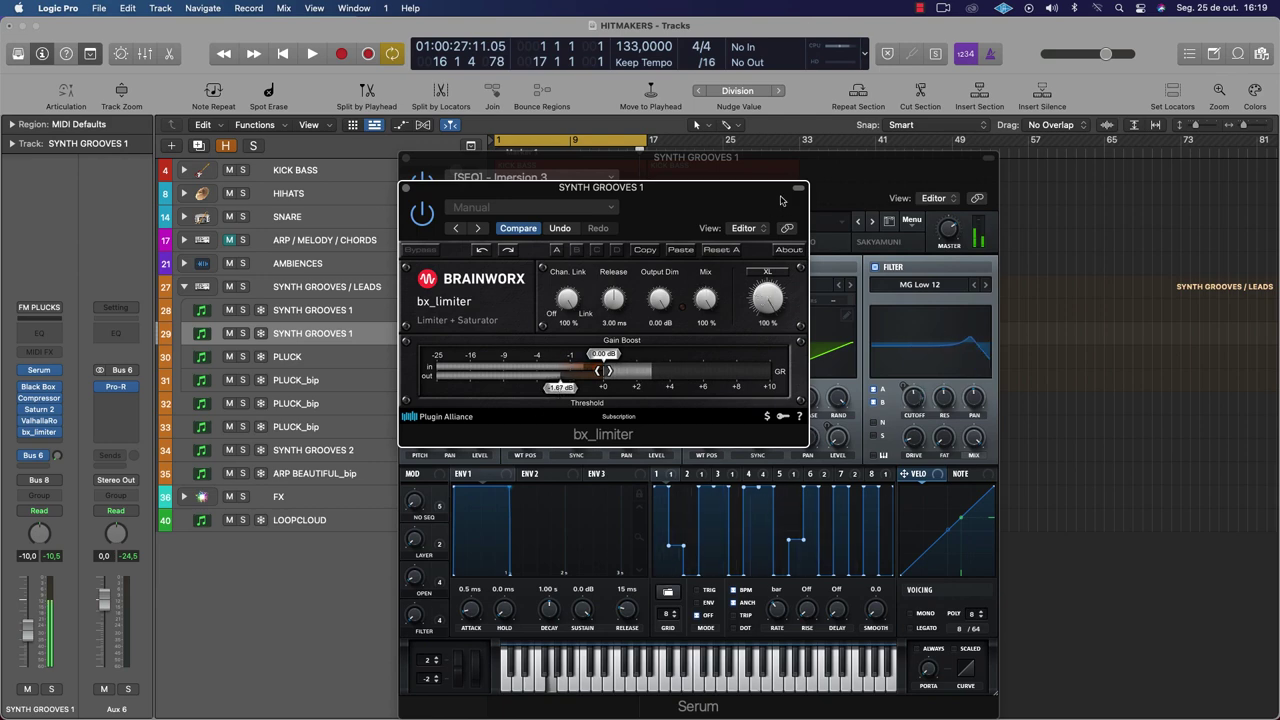
pyautogui.press('super+z')
pyautogui.click(406, 188)
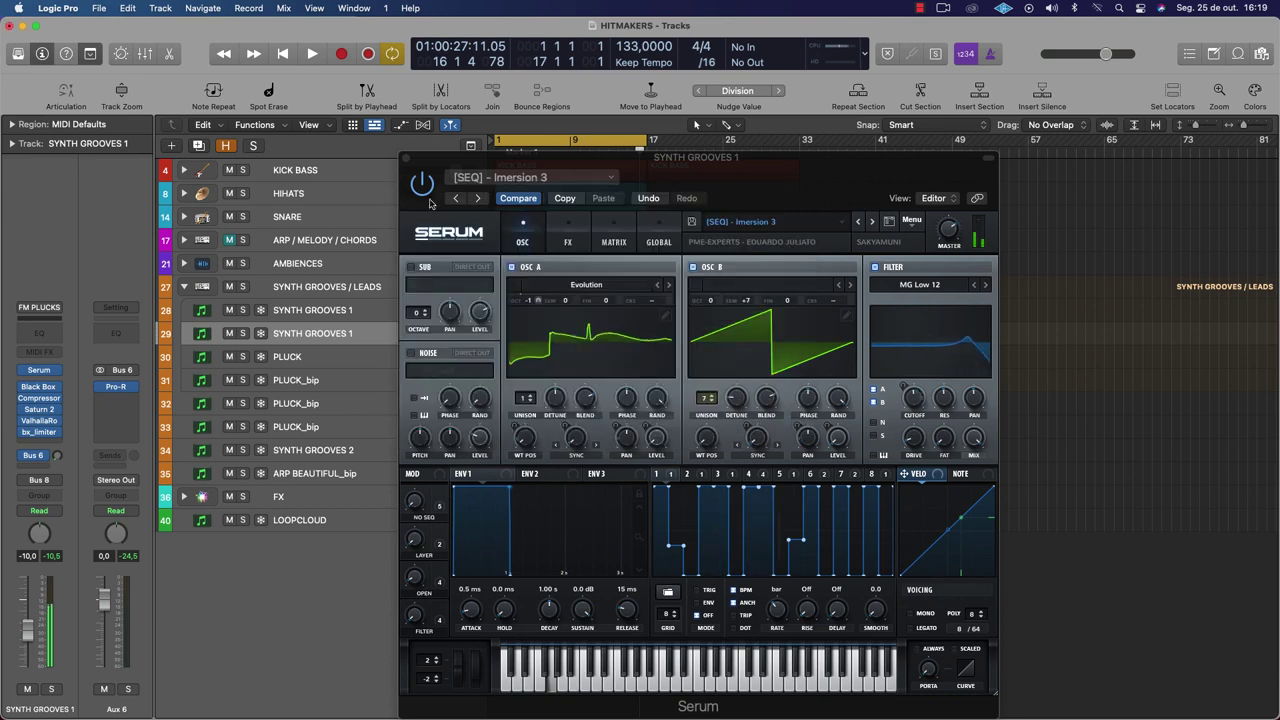
# Adjust the filter cutoff of the Imersion 3 preset and start playback to hear it in the arrangement
pyautogui.moveTo(947, 222)
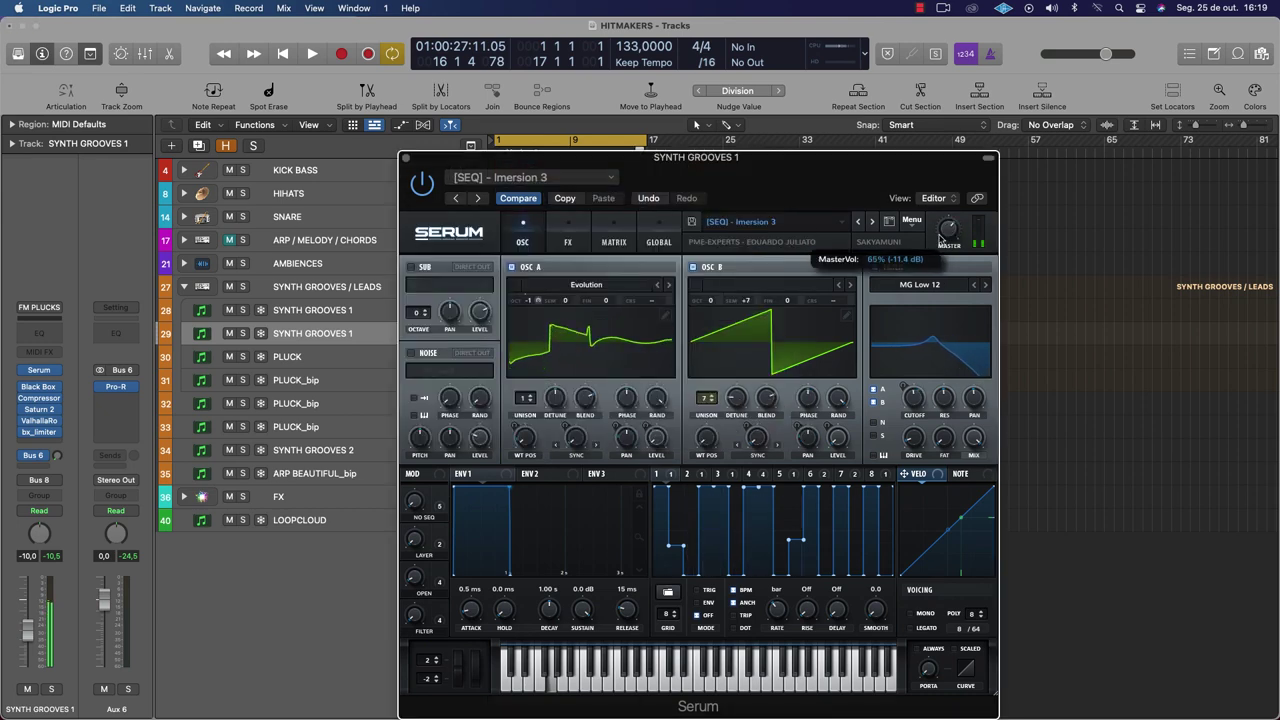
pyautogui.moveTo(913, 400); pyautogui.dragTo(914, 372)
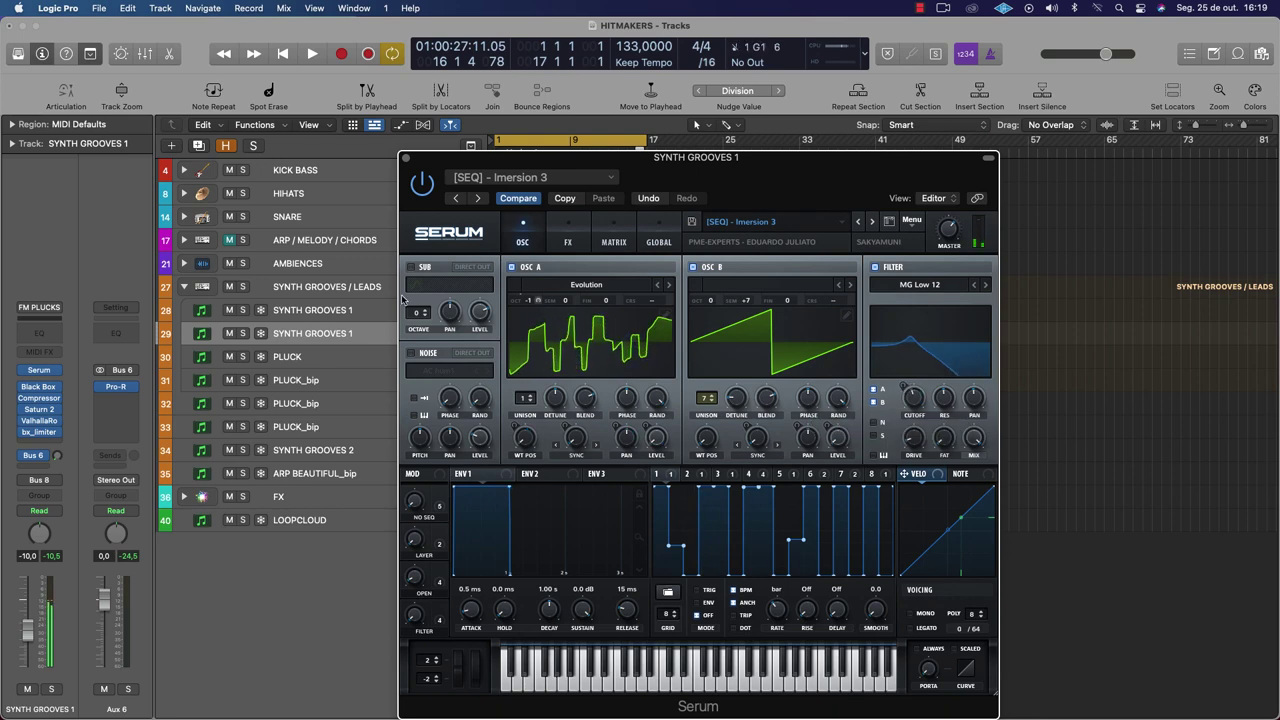
pyautogui.press('space')
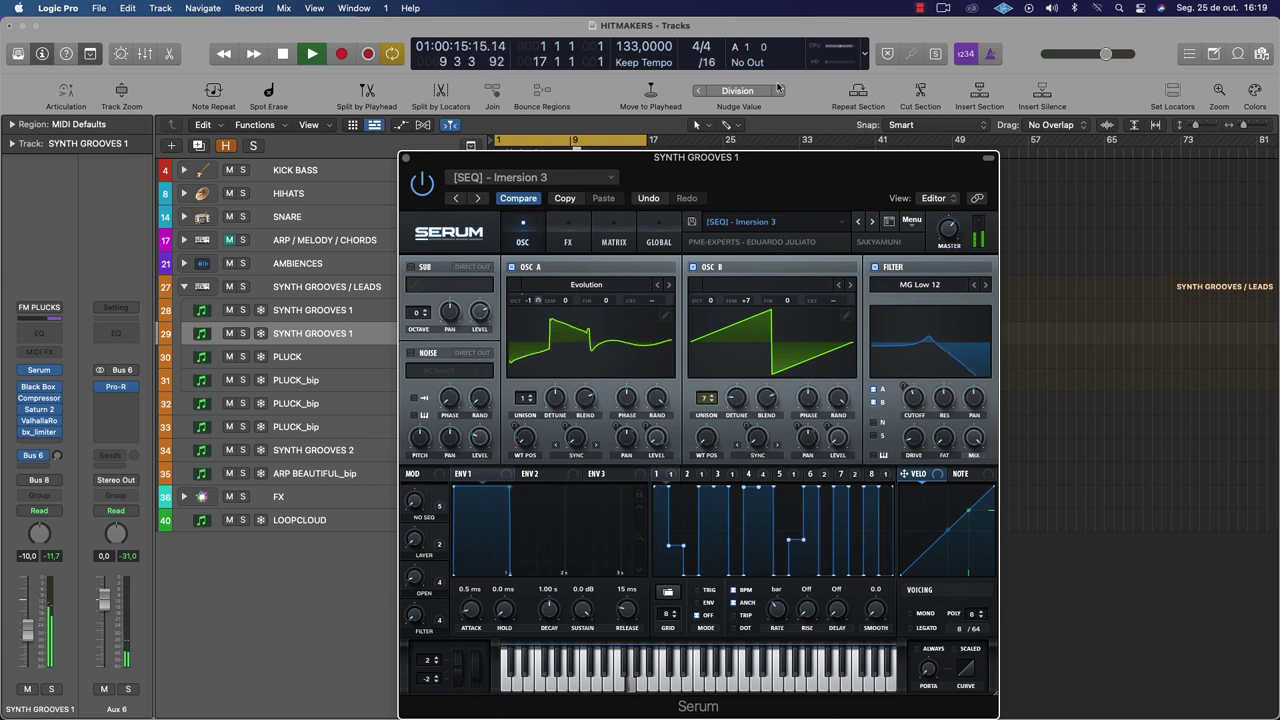
# Audition the [SEQ] presets from Invaders through Lonely Walking and Space coffee to Toxic Smoke over playback
pyautogui.click(871, 223)
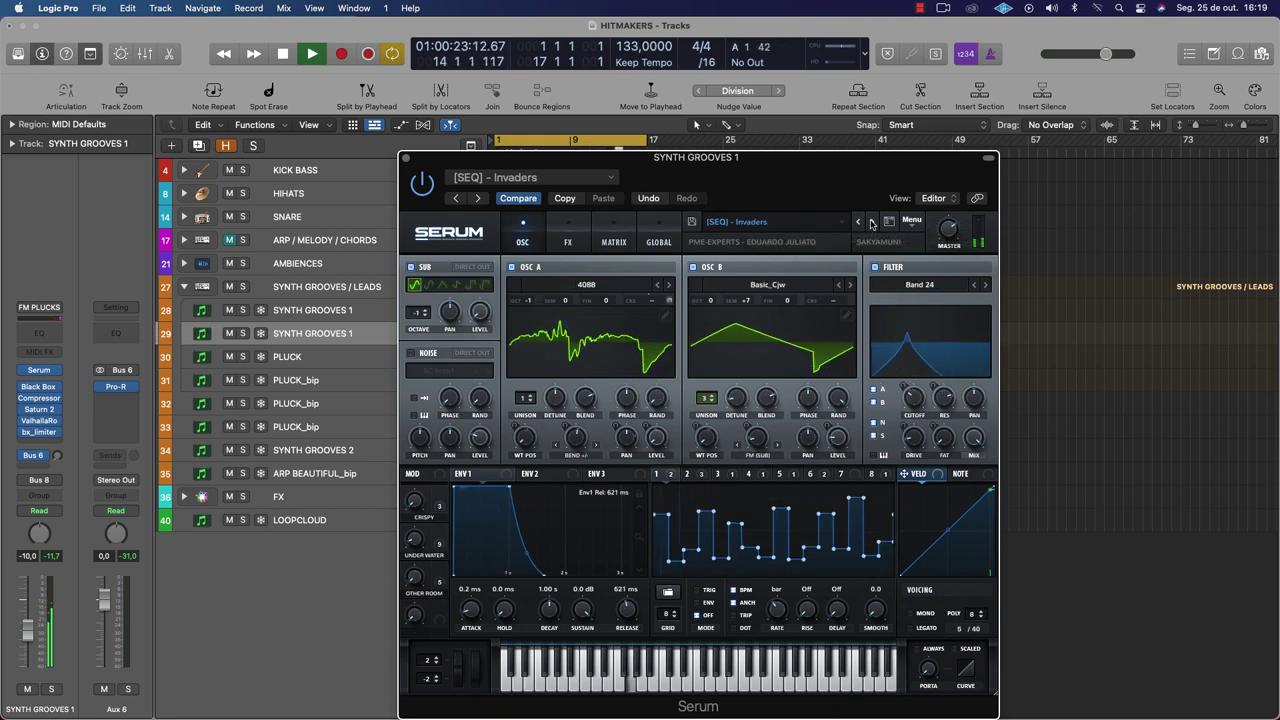
pyautogui.click(871, 223)
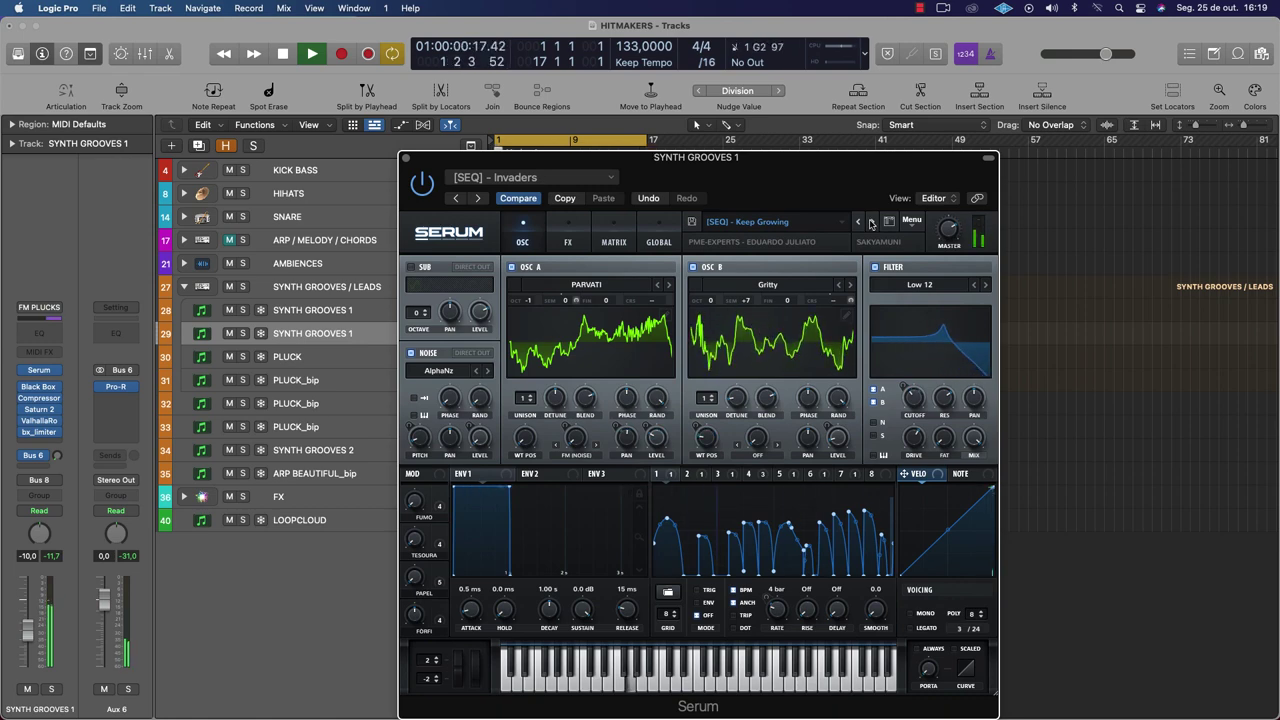
pyautogui.click(871, 223)
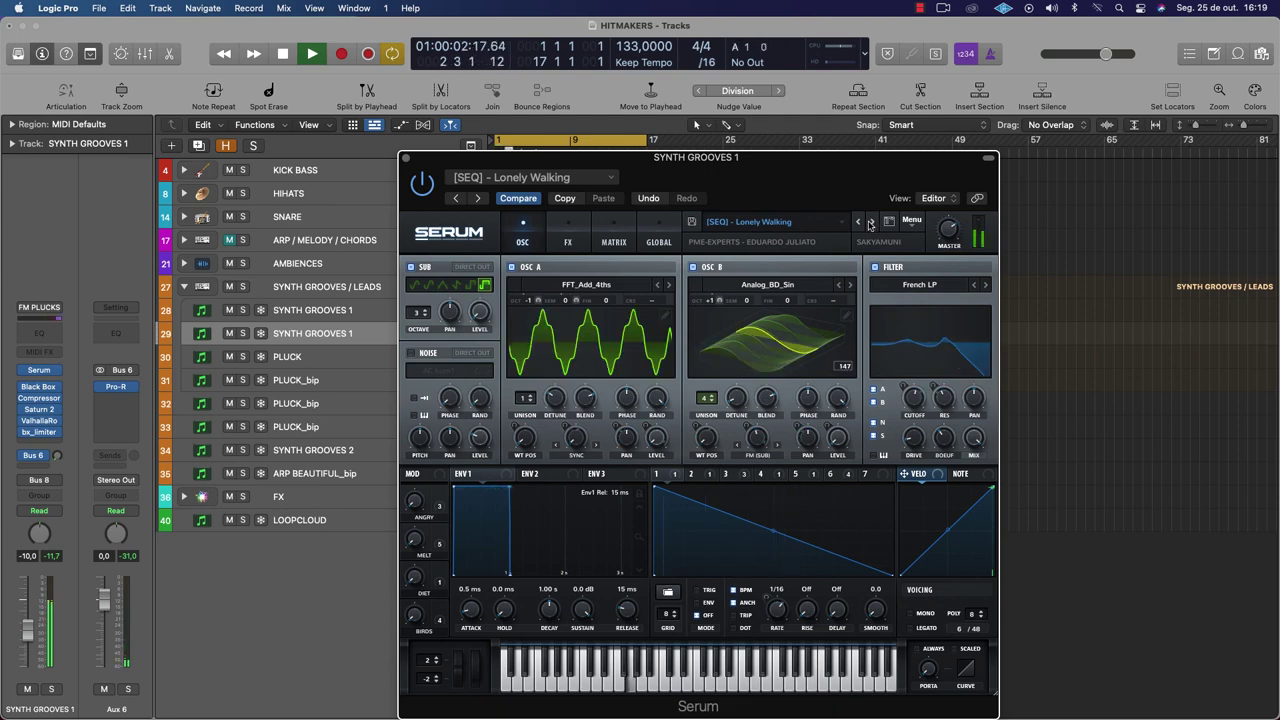
pyautogui.click(871, 223)
pyautogui.click(871, 223)
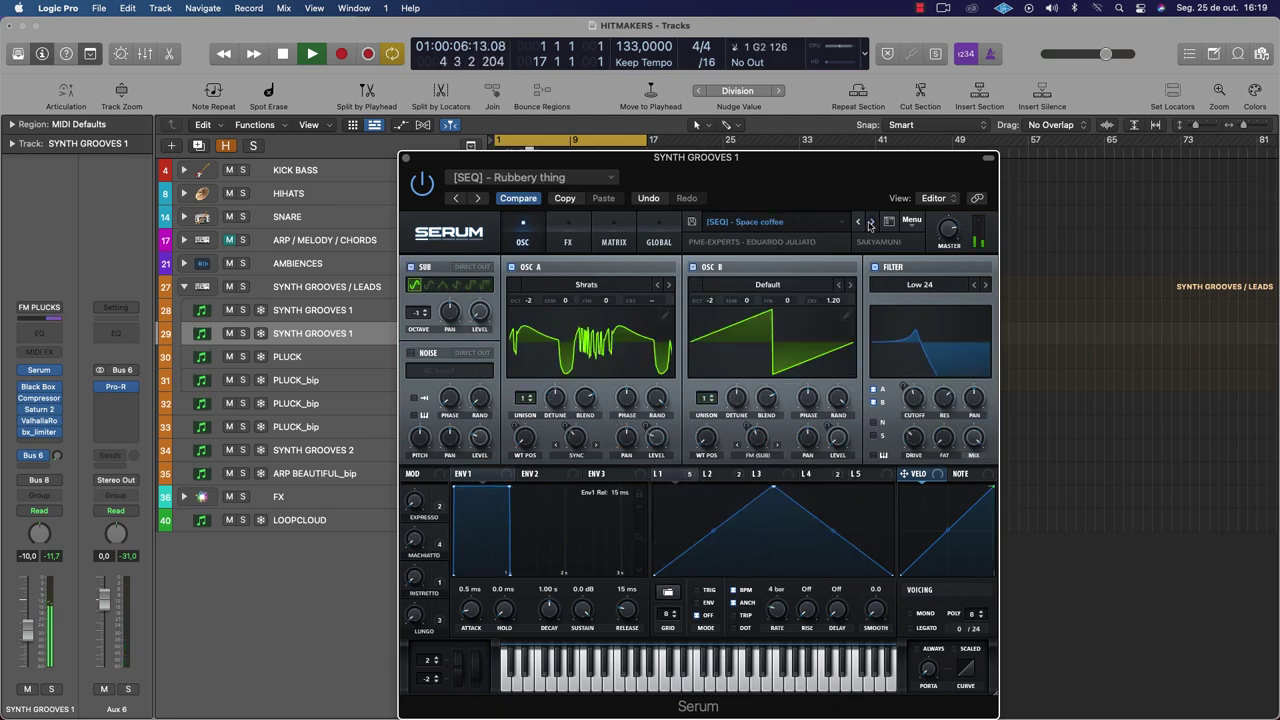
pyautogui.click(870, 223)
pyautogui.click(870, 223)
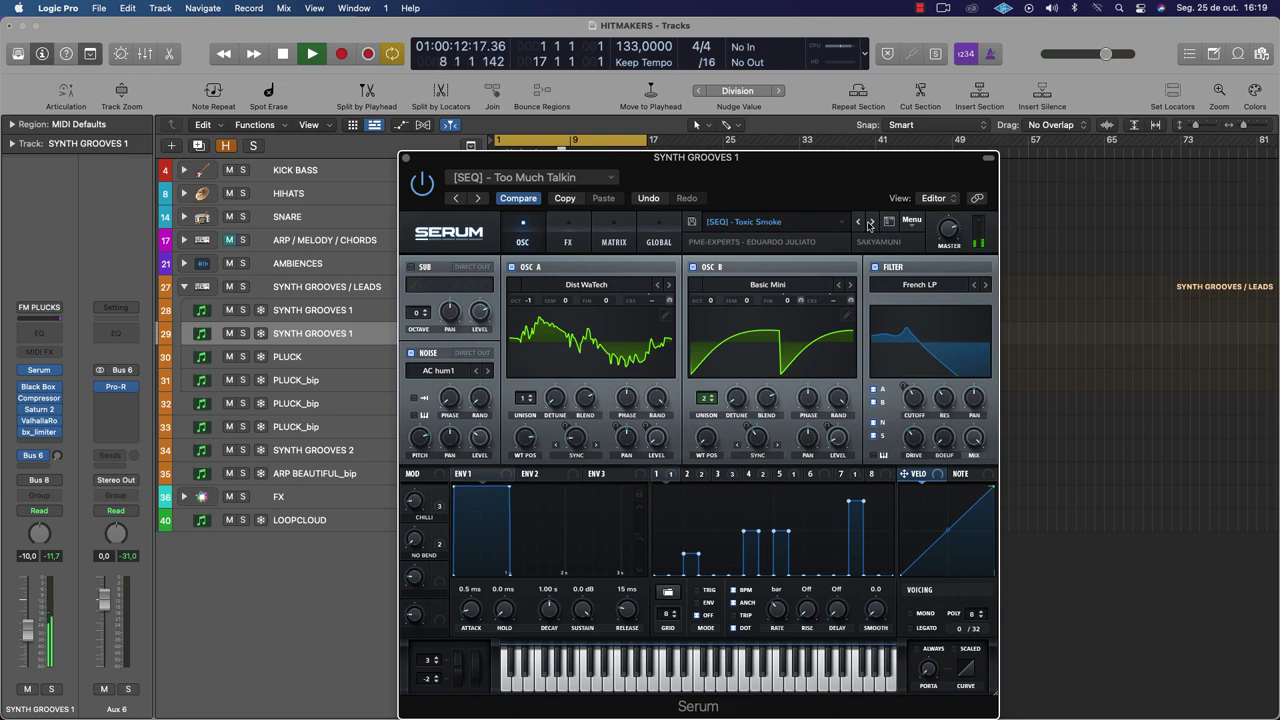
# Audition the [SEQ] presets Transformers, Old Man From Heaven, Rainforest and Stabzilon over playback
pyautogui.click(869, 223)
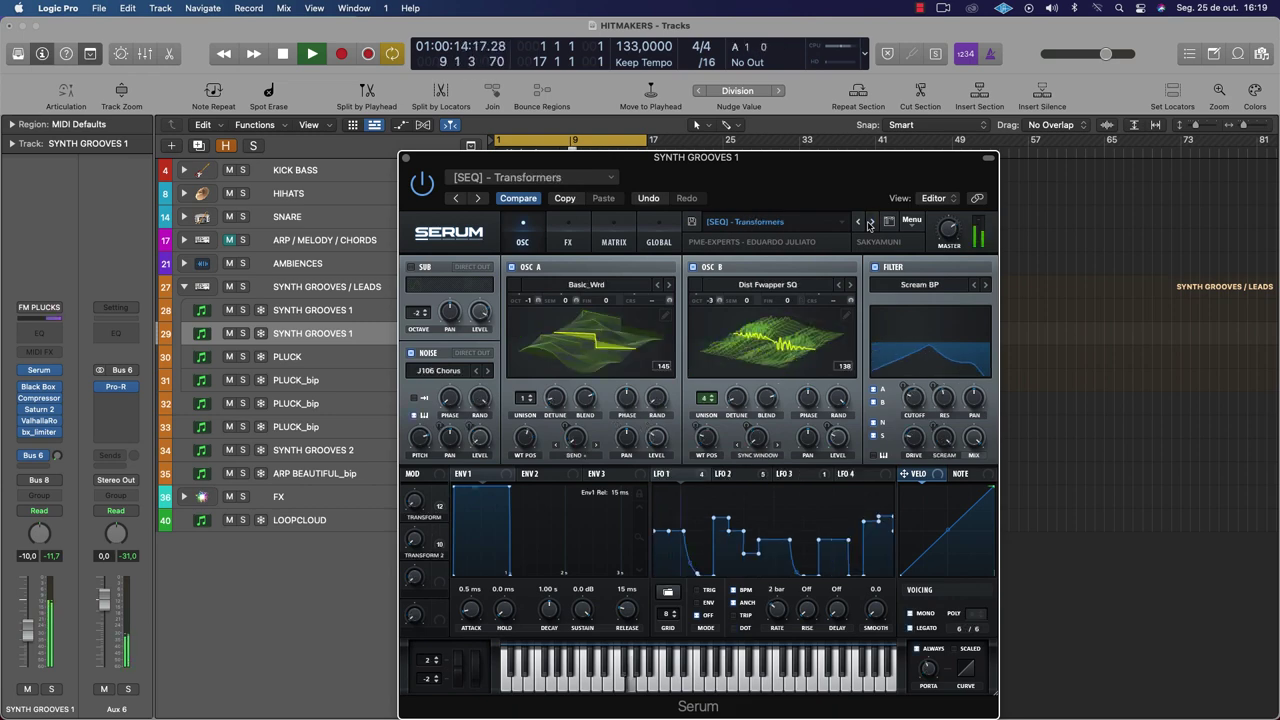
pyautogui.click(869, 223)
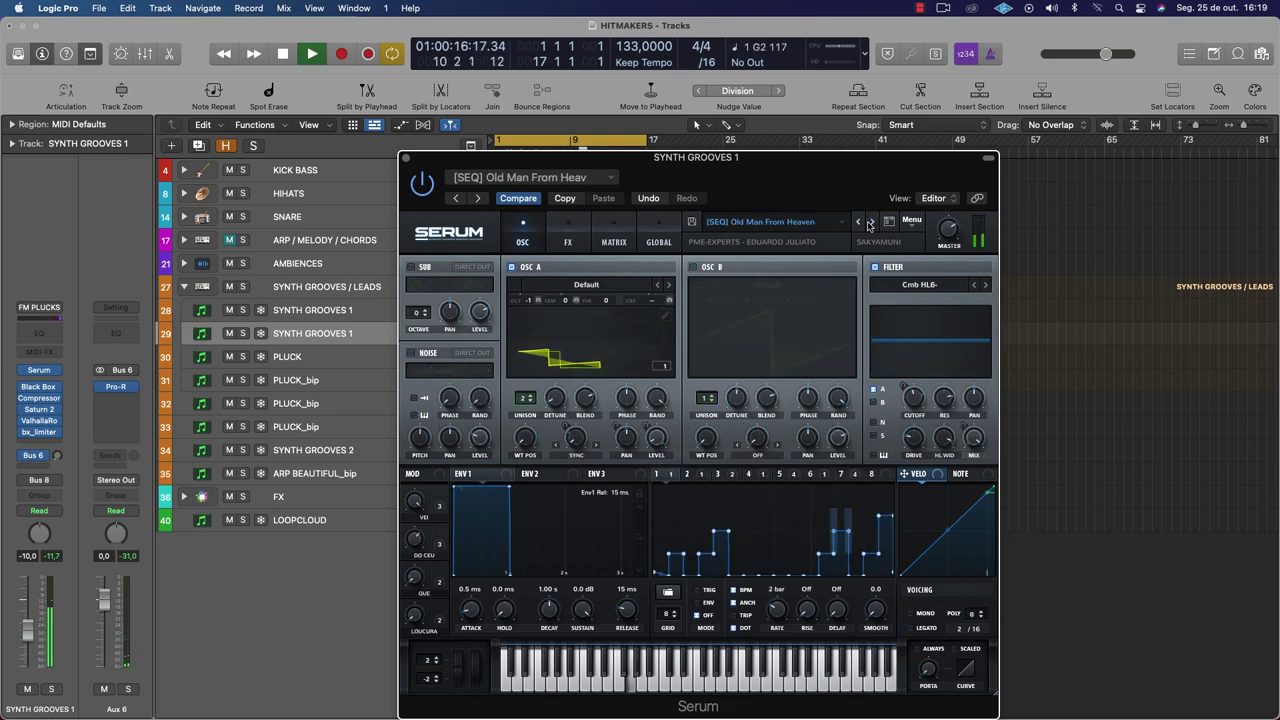
pyautogui.click(869, 223)
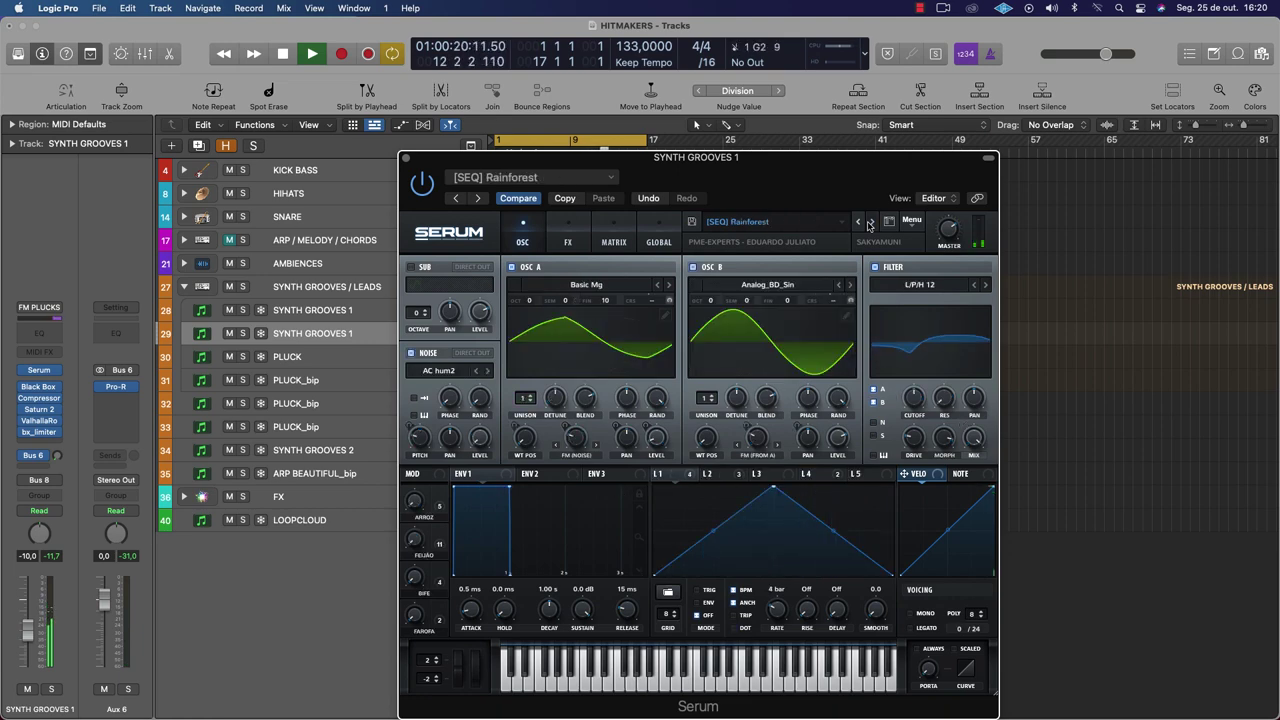
pyautogui.click(869, 223)
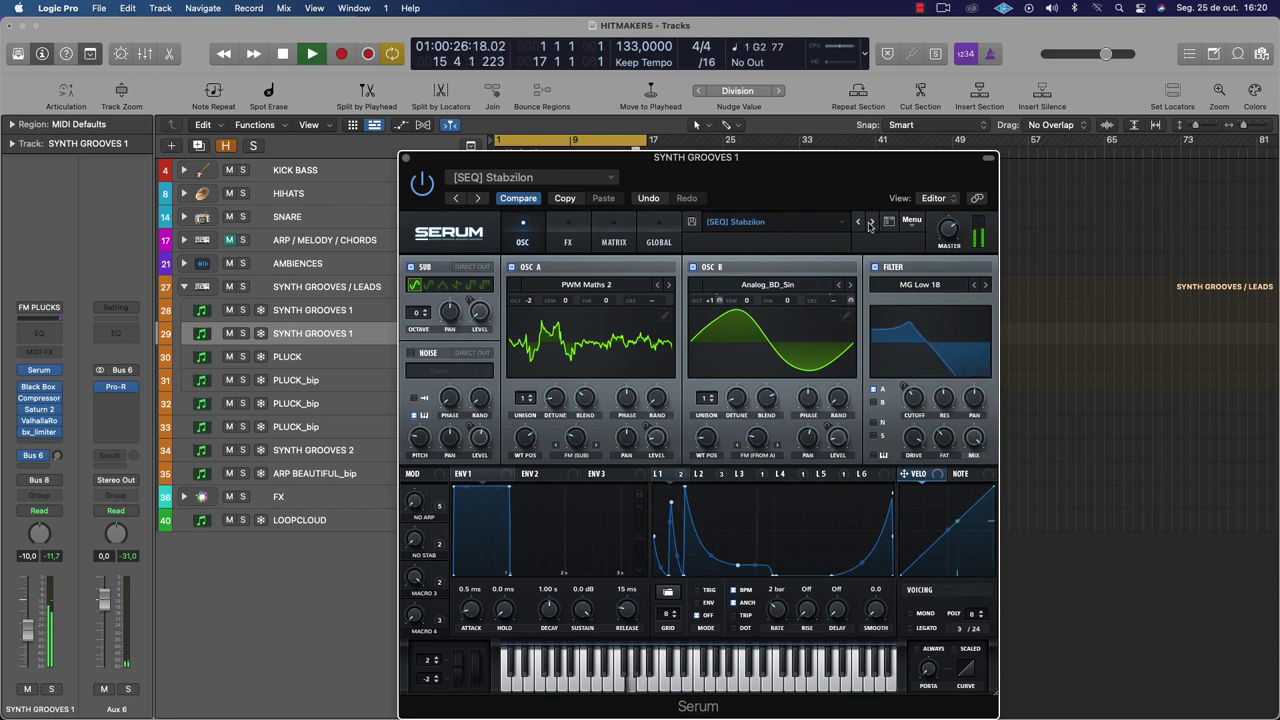
# Load the [SEQ] That Groove preset, raise the track volume to -6.0 dB and set the DIMENSION macro to 84%
pyautogui.click(870, 222)
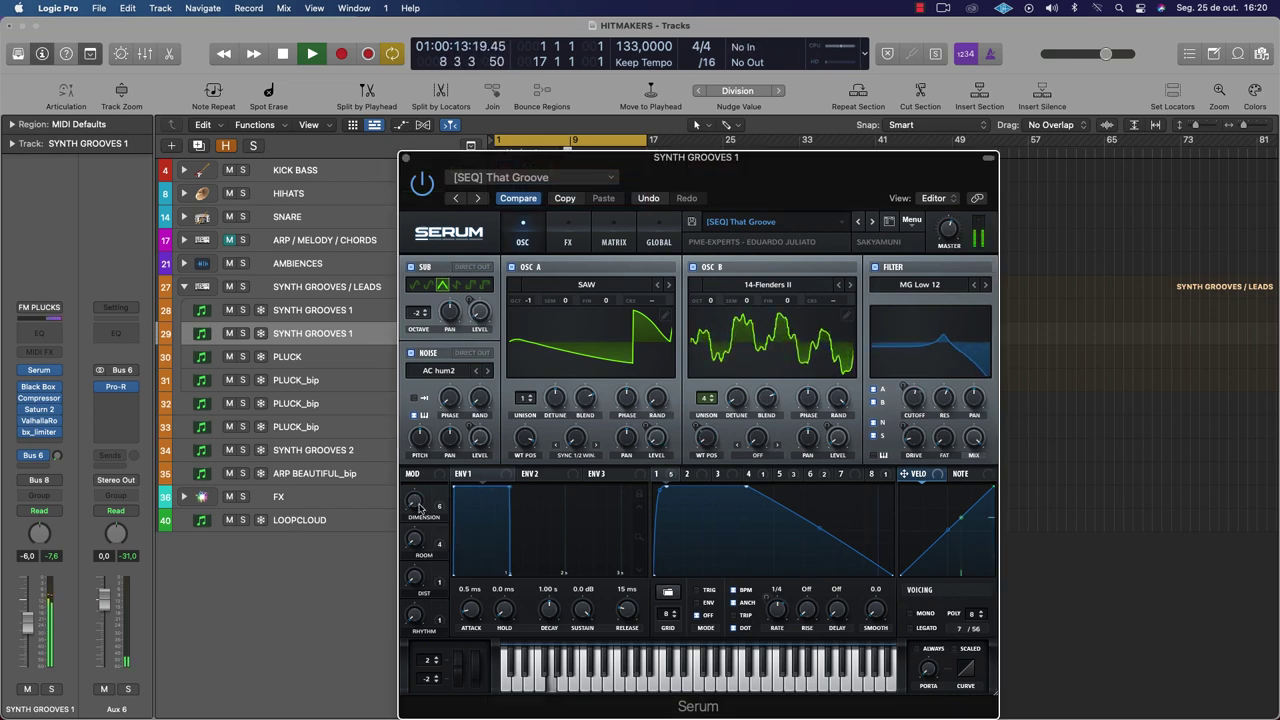
pyautogui.doubleClick(424, 594)
pyautogui.press('Return')
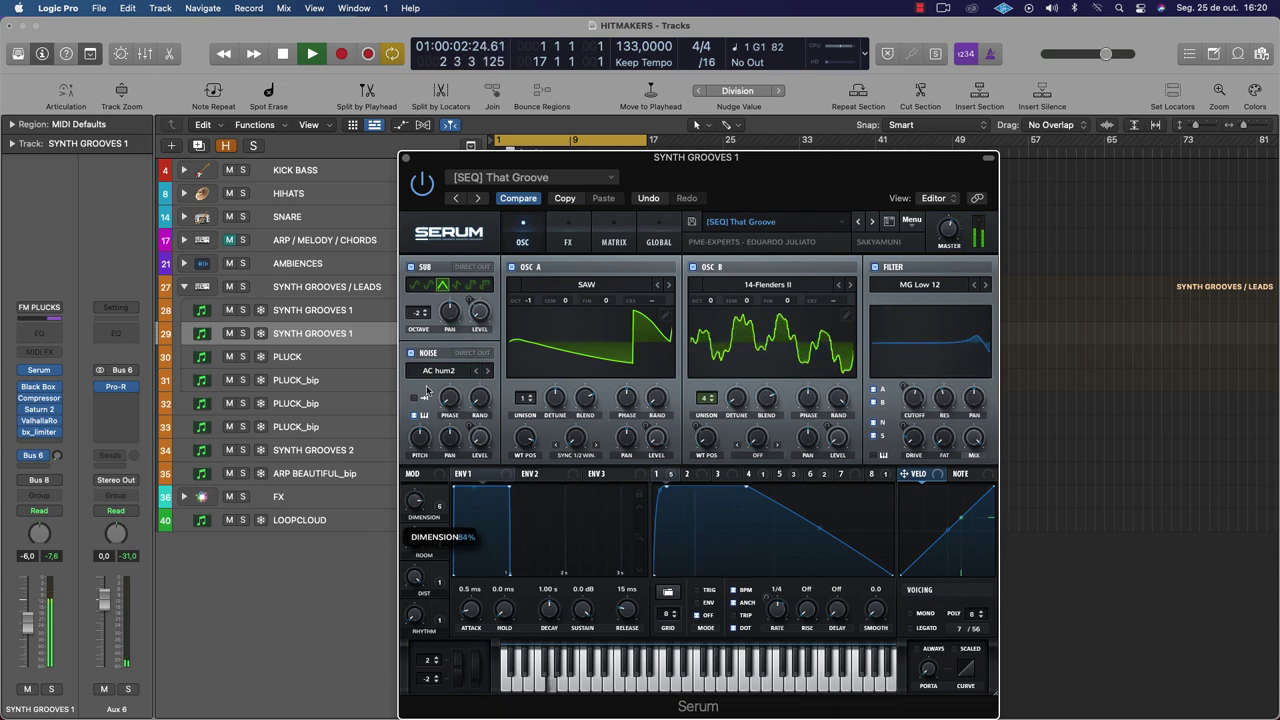
# Audition the [SEQ] Yellow Finger preset with changes to its ACELERA and NITRO macros, and load [STAB] - Acid Drop
pyautogui.click(872, 221)
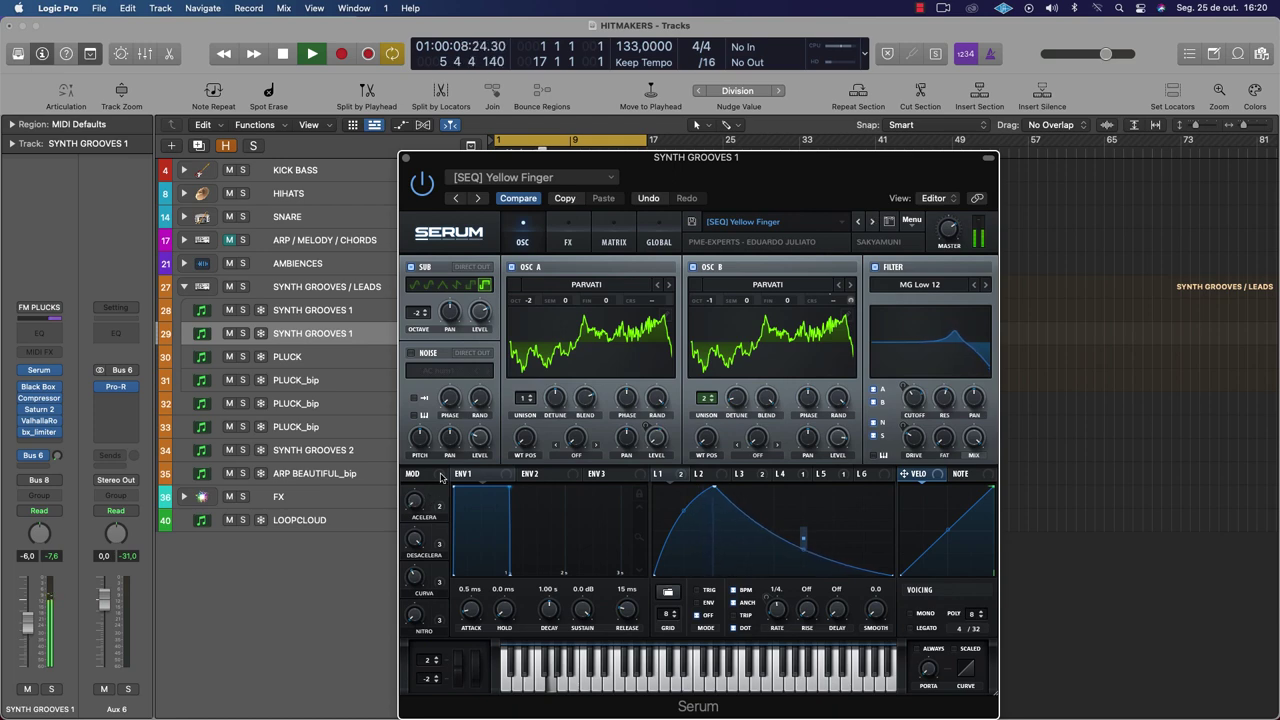
pyautogui.moveTo(418, 488)
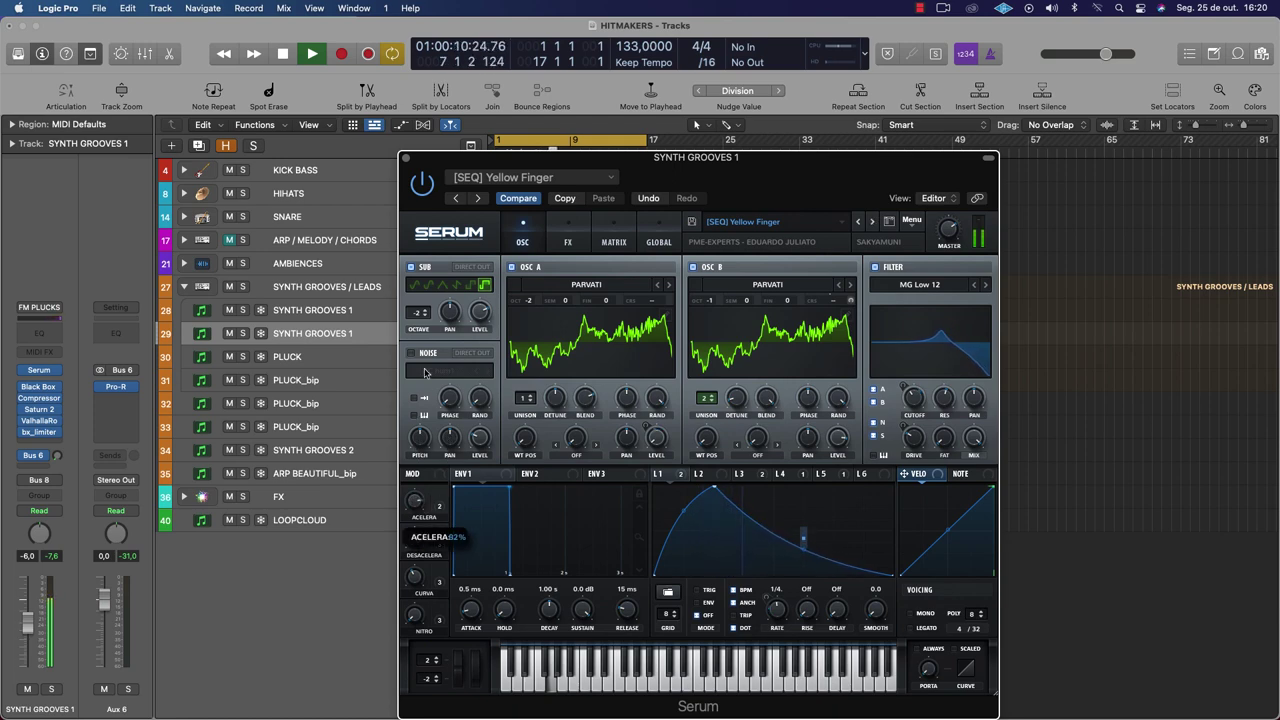
pyautogui.moveTo(418, 537)
pyautogui.mouseDown()
pyautogui.moveTo(433, 483)
pyautogui.moveTo(411, 544)
pyautogui.mouseUp()
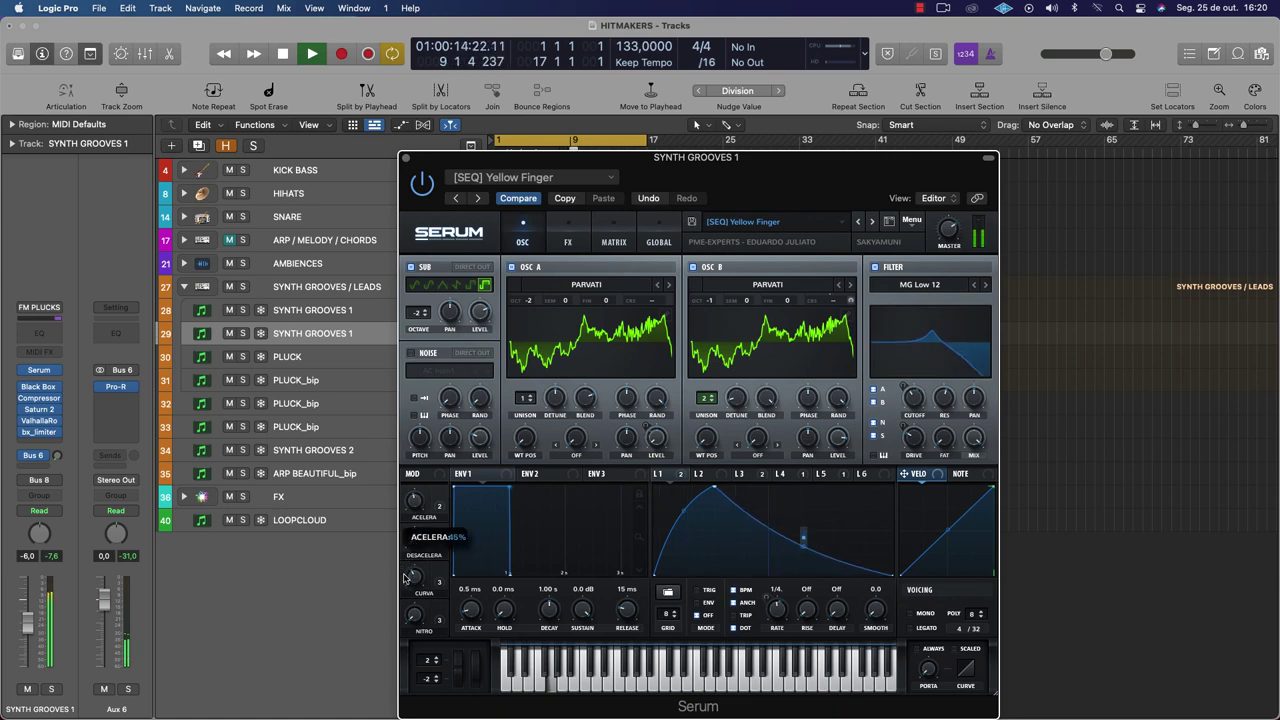
pyautogui.moveTo(404, 617); pyautogui.dragTo(402, 650)
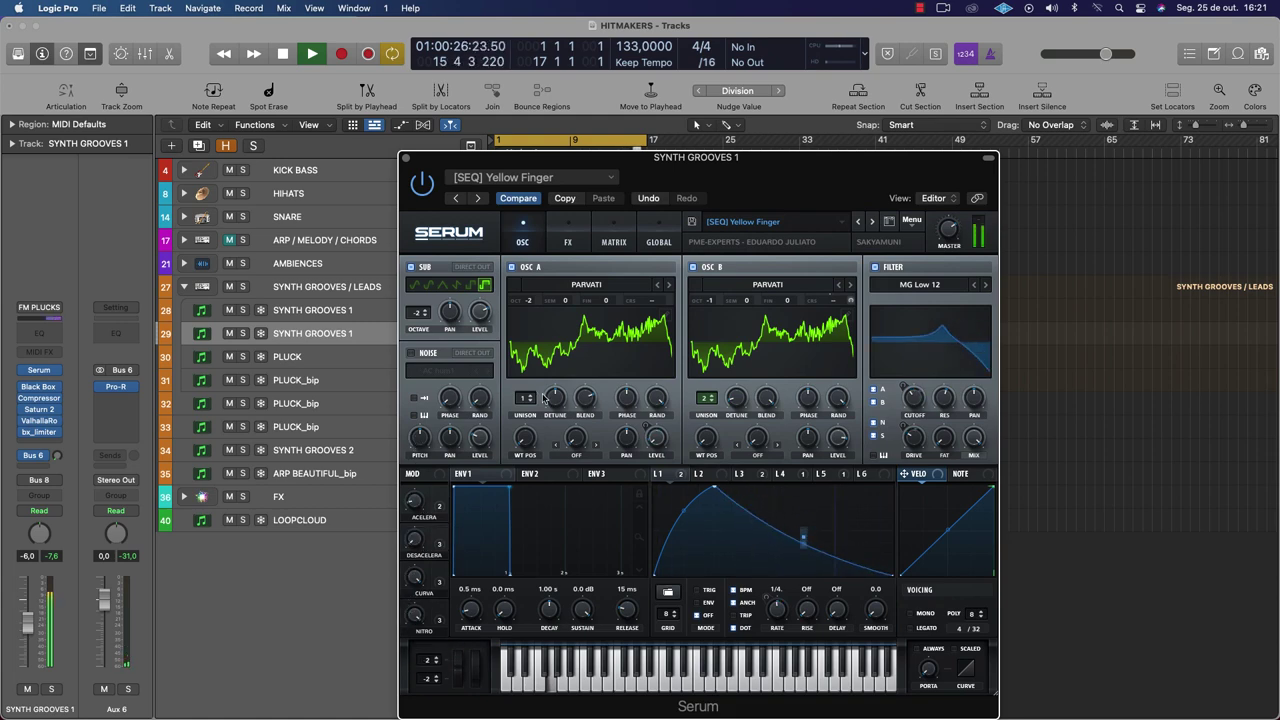
pyautogui.click(873, 221)
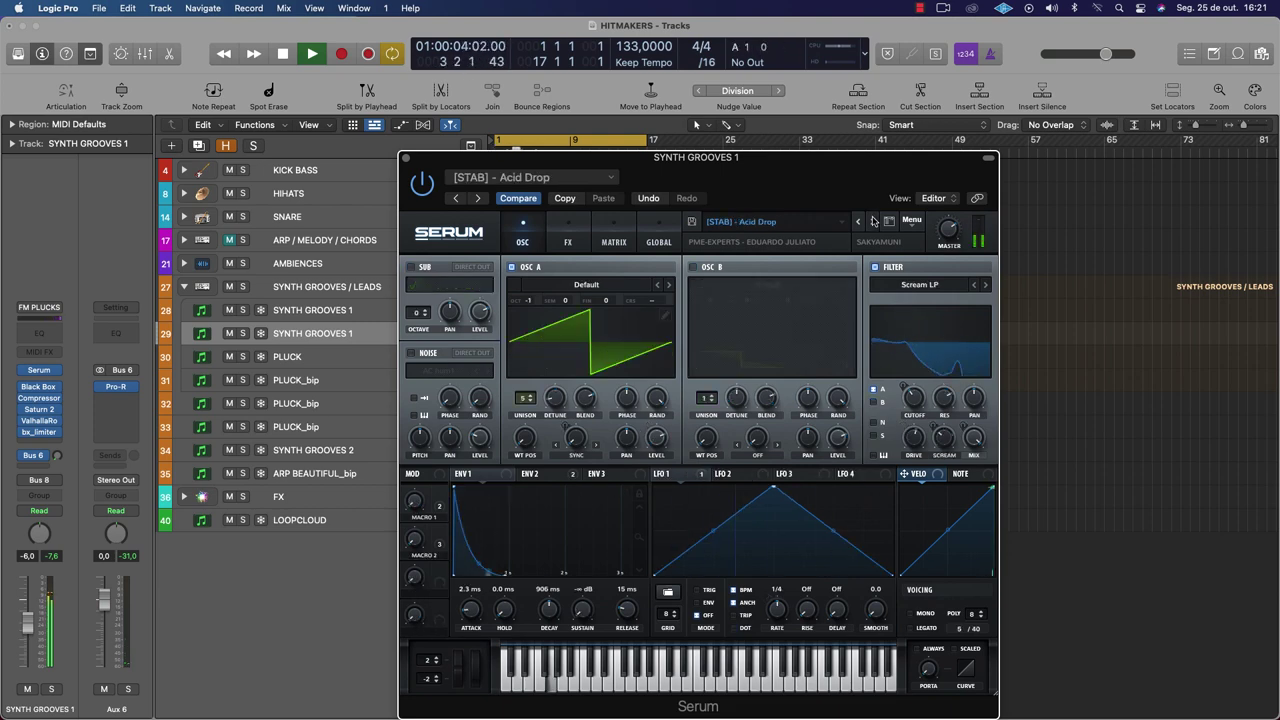
# Audition the [STAB] presets Apollo and Borratcha over playback, including the Borratcha macros, and return to the arrangement
pyautogui.click(873, 221)
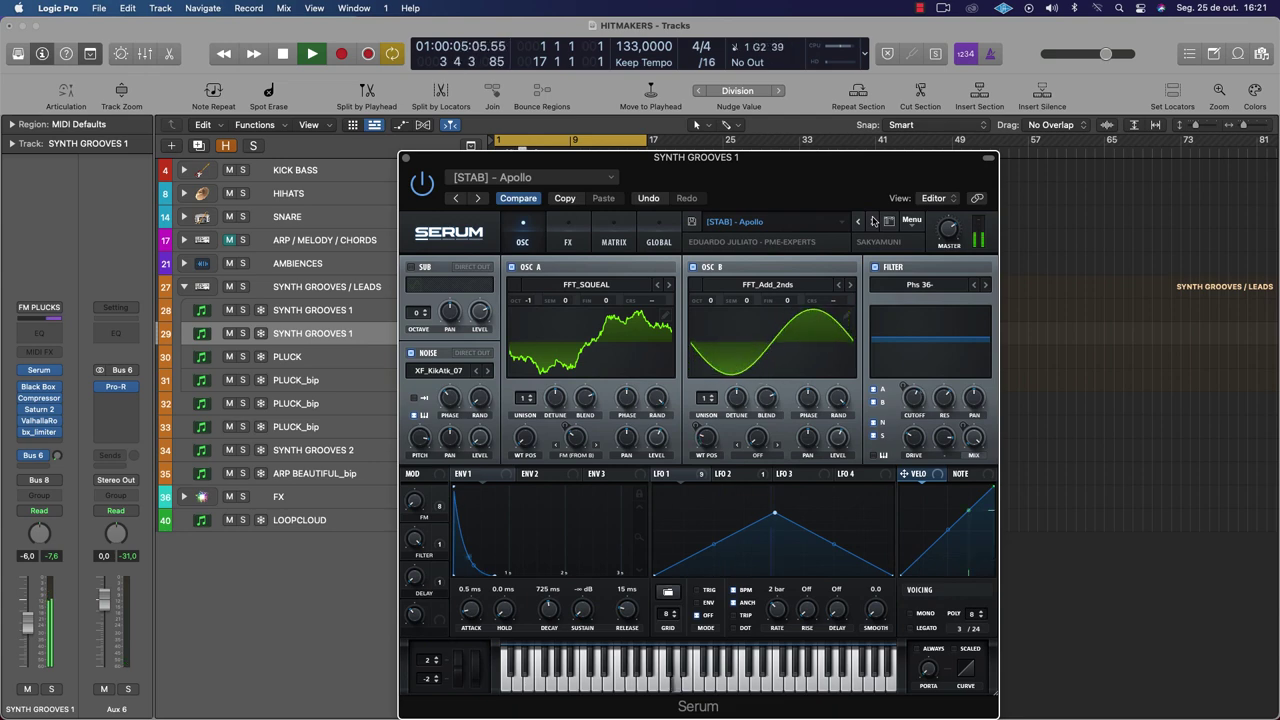
pyautogui.click(873, 221)
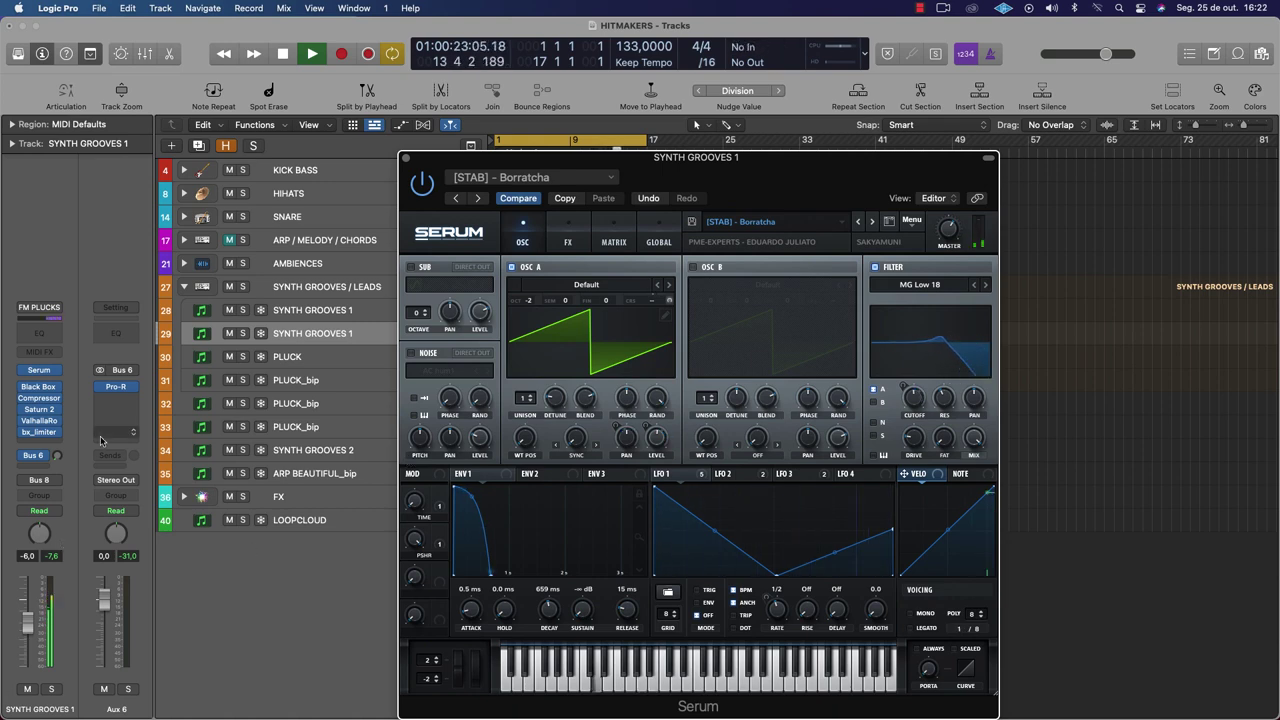
pyautogui.press('space')
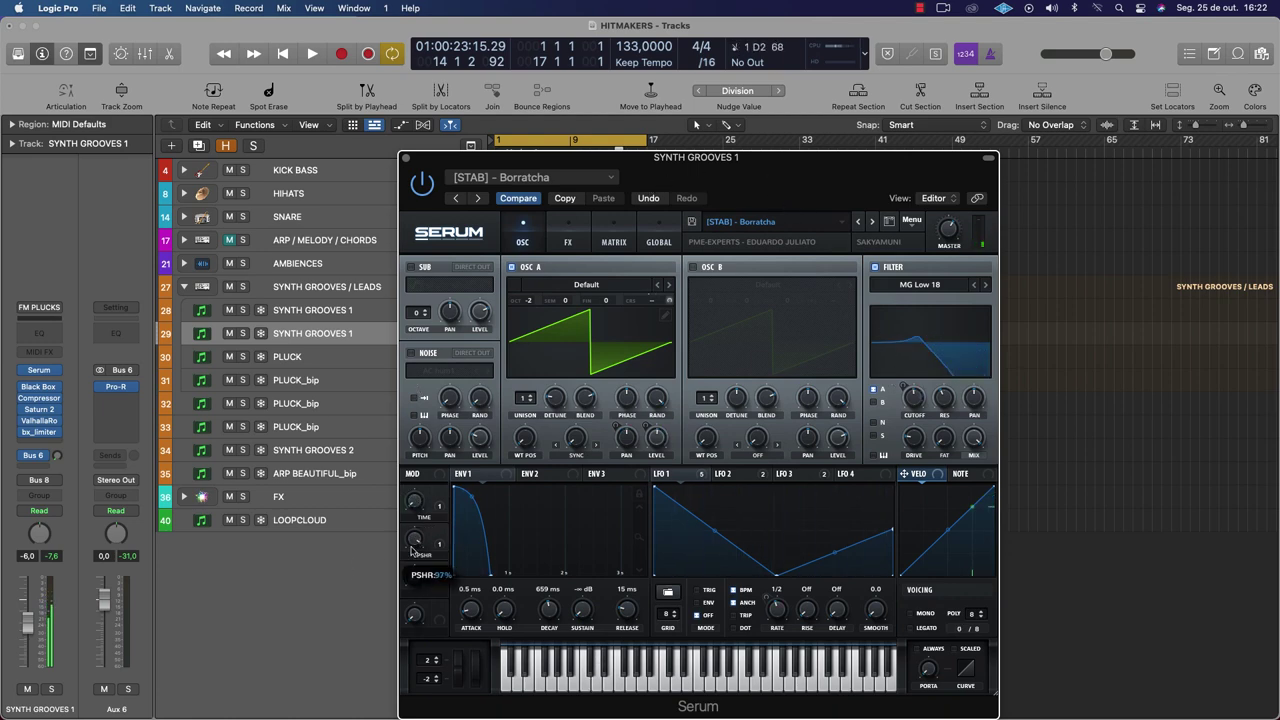
pyautogui.moveTo(414, 497)
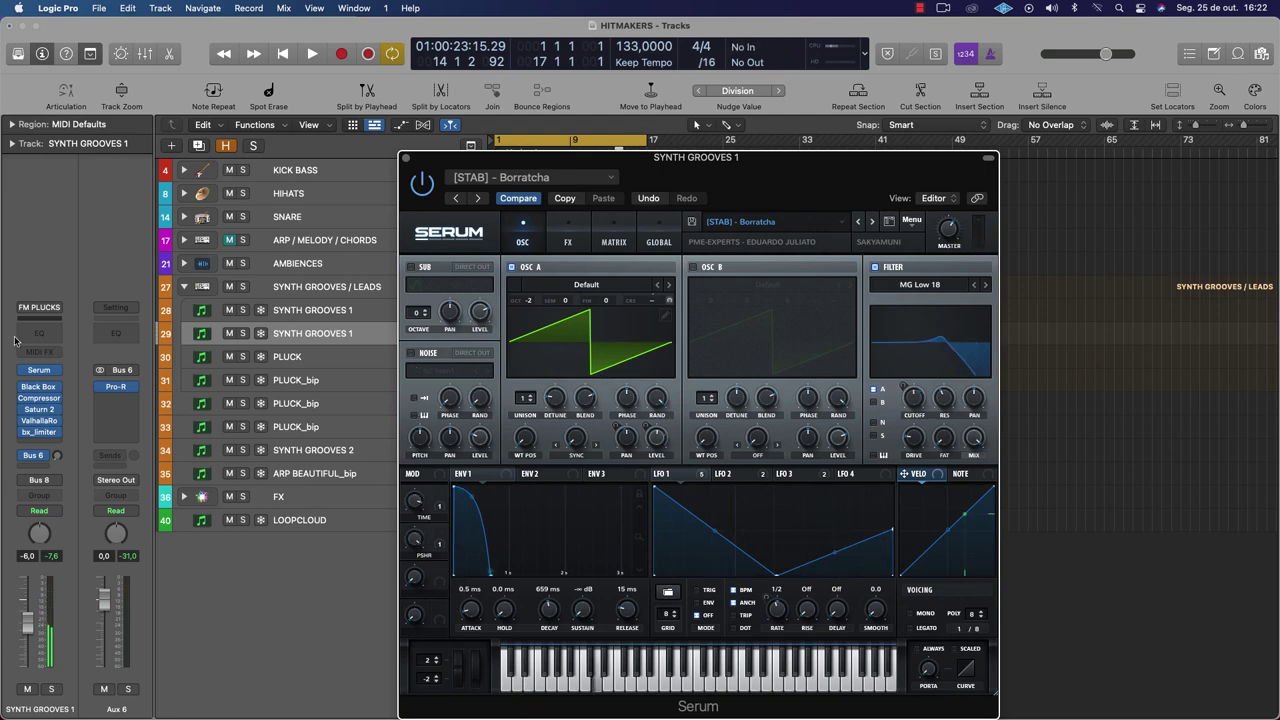
pyautogui.moveTo(24, 421); pyautogui.dragTo(24, 420)
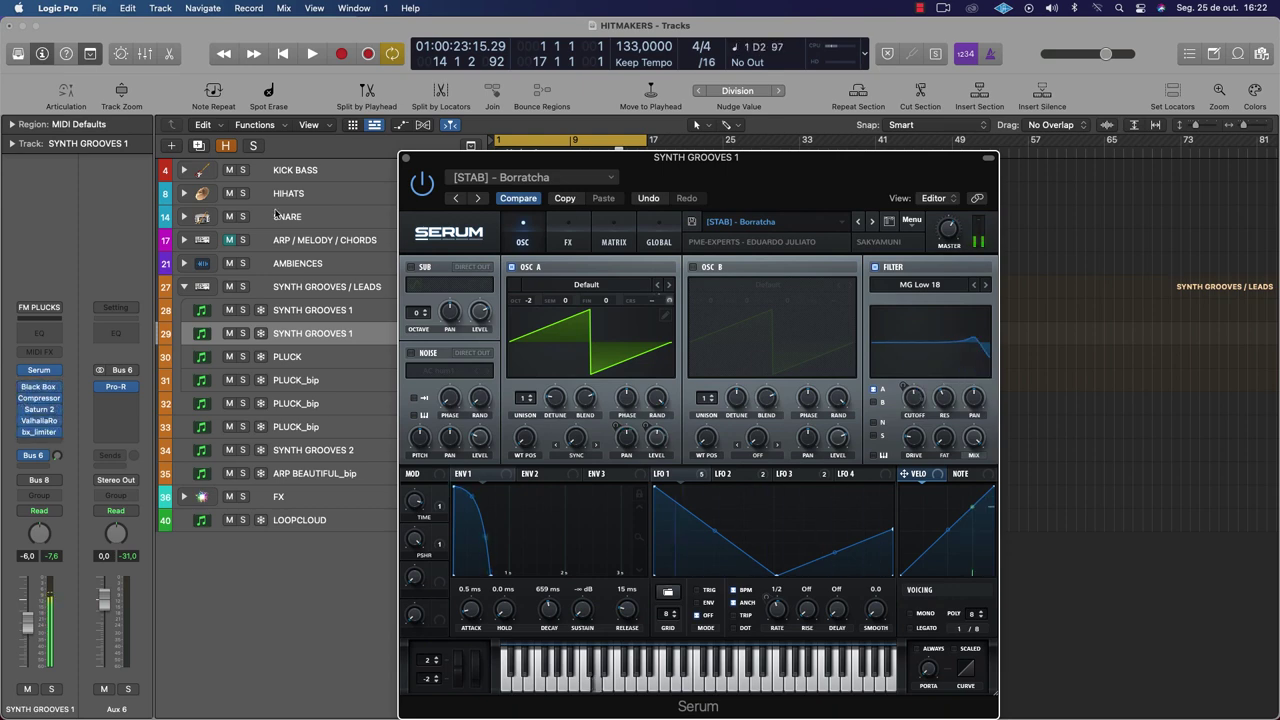
pyautogui.click(405, 157)
pyautogui.press('space')
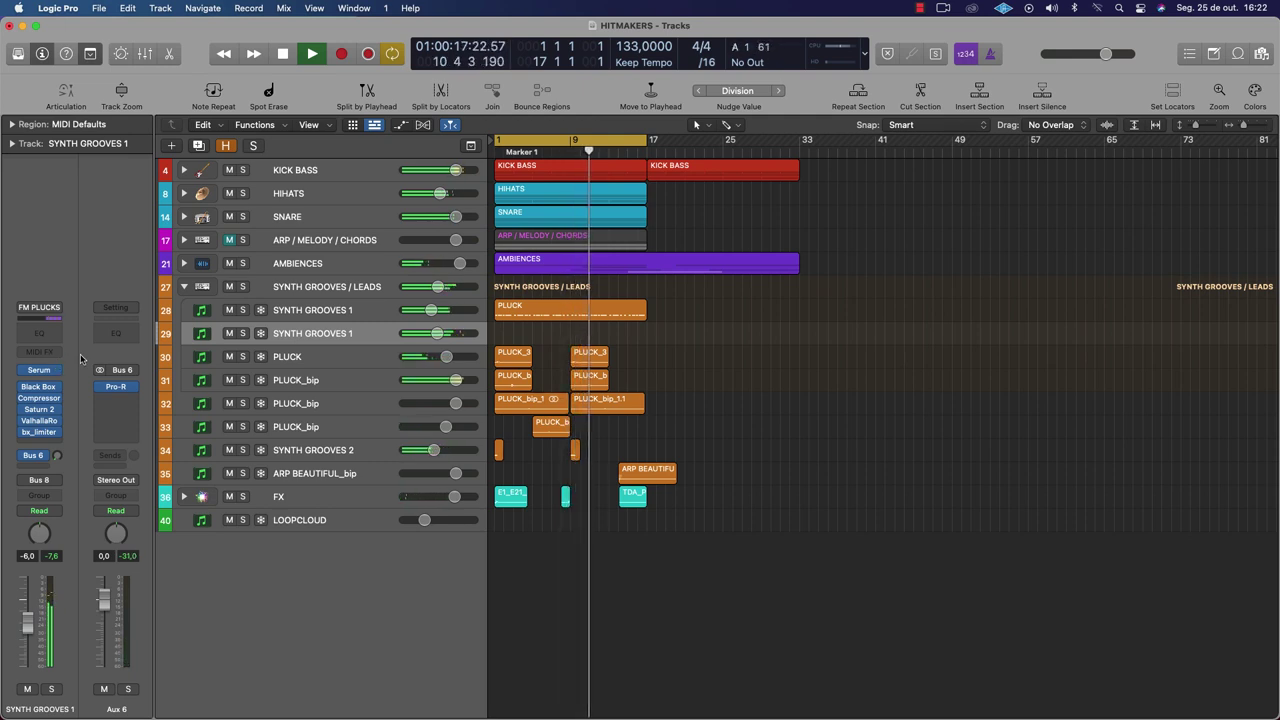
# Audition the [STAB] presets Classic, Liquid Saw, Paulus and Placebo in Serum over playback, and load [STAB] - Robot Gossip
pyautogui.click(38, 370)
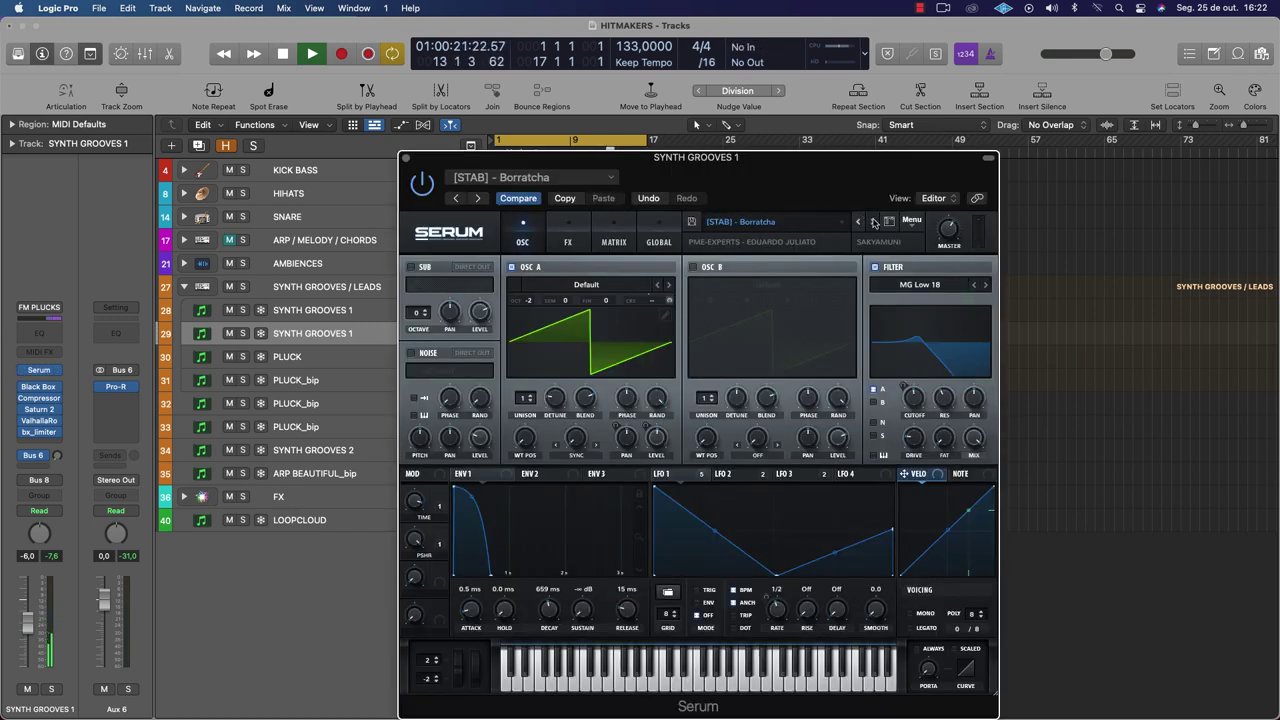
pyautogui.click(874, 222)
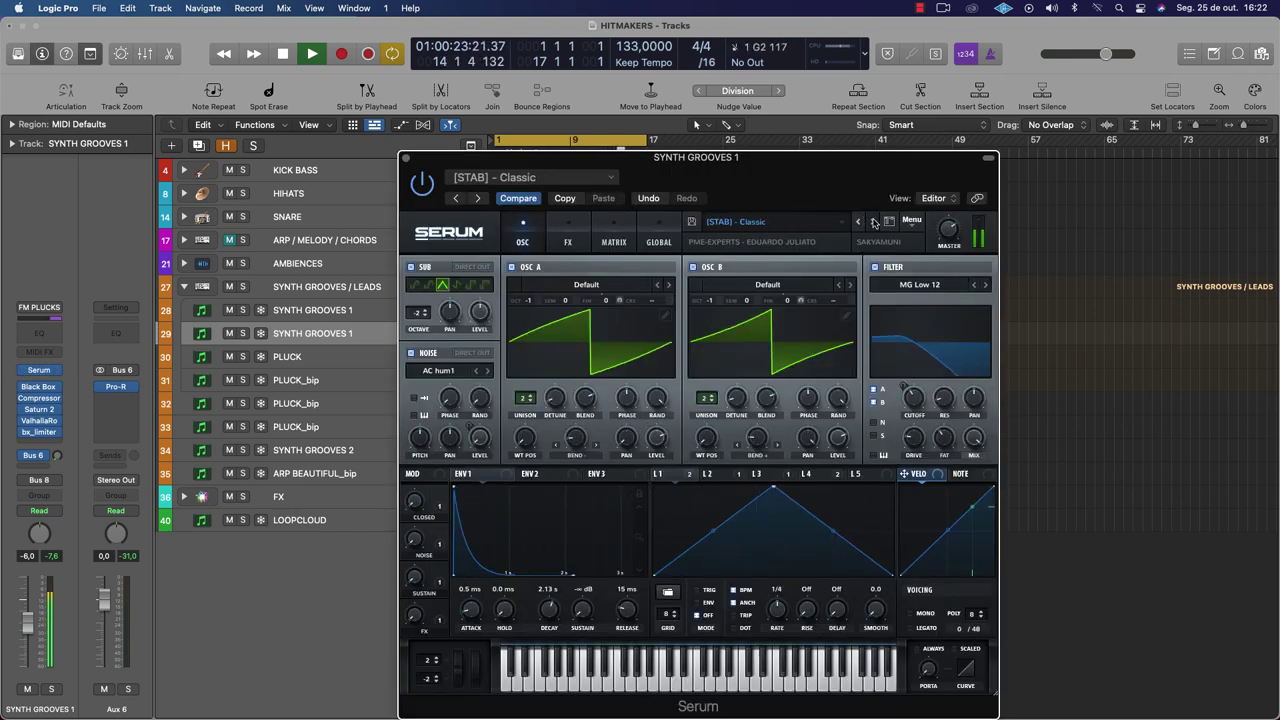
pyautogui.click(874, 222)
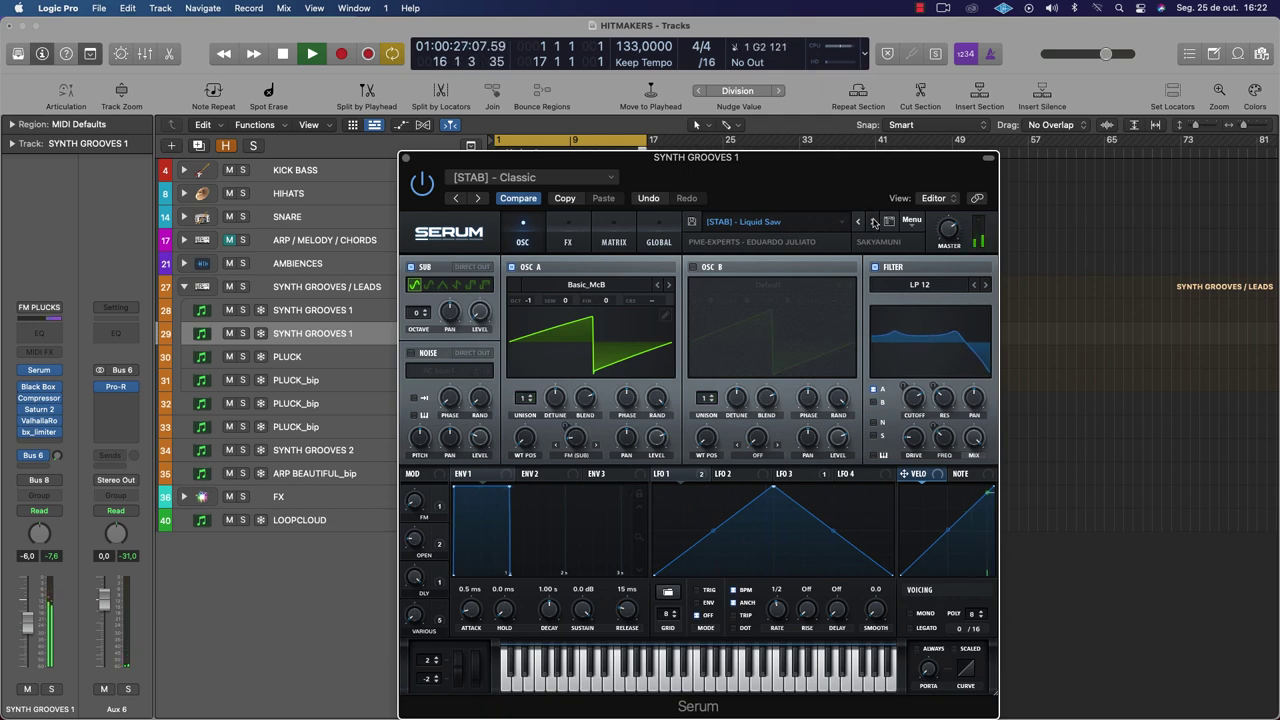
pyautogui.click(874, 222)
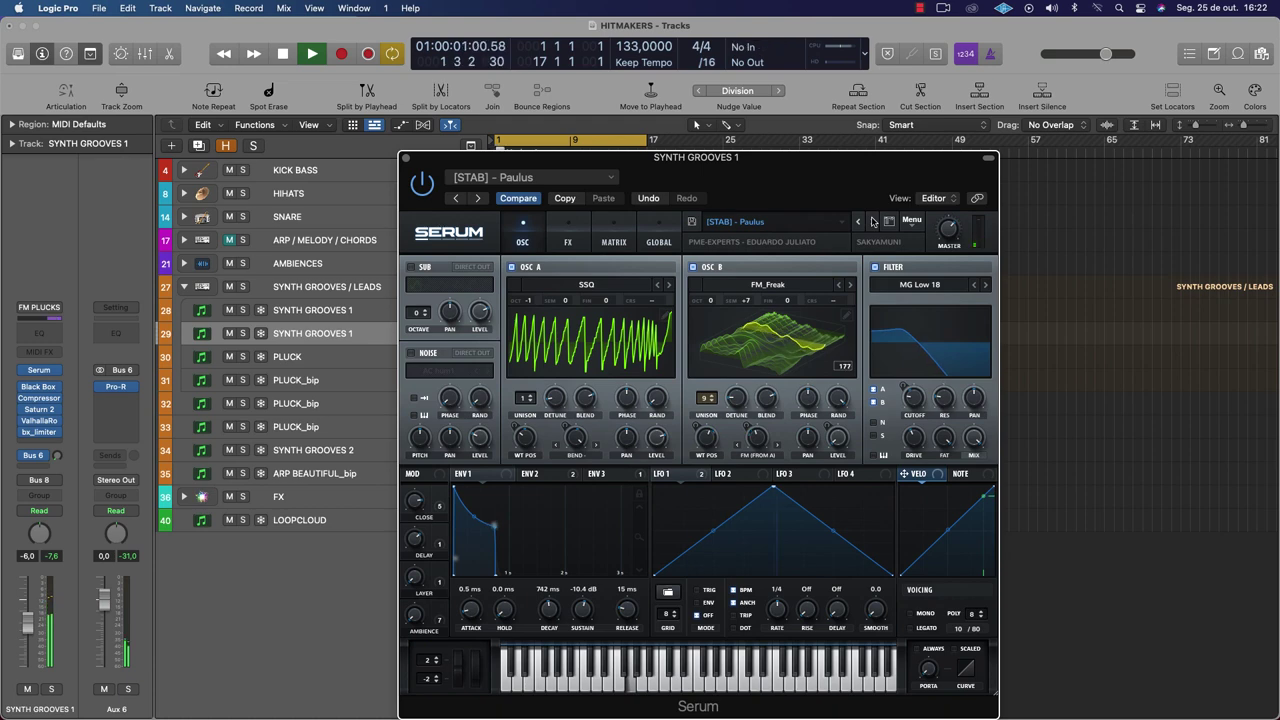
pyautogui.click(874, 222)
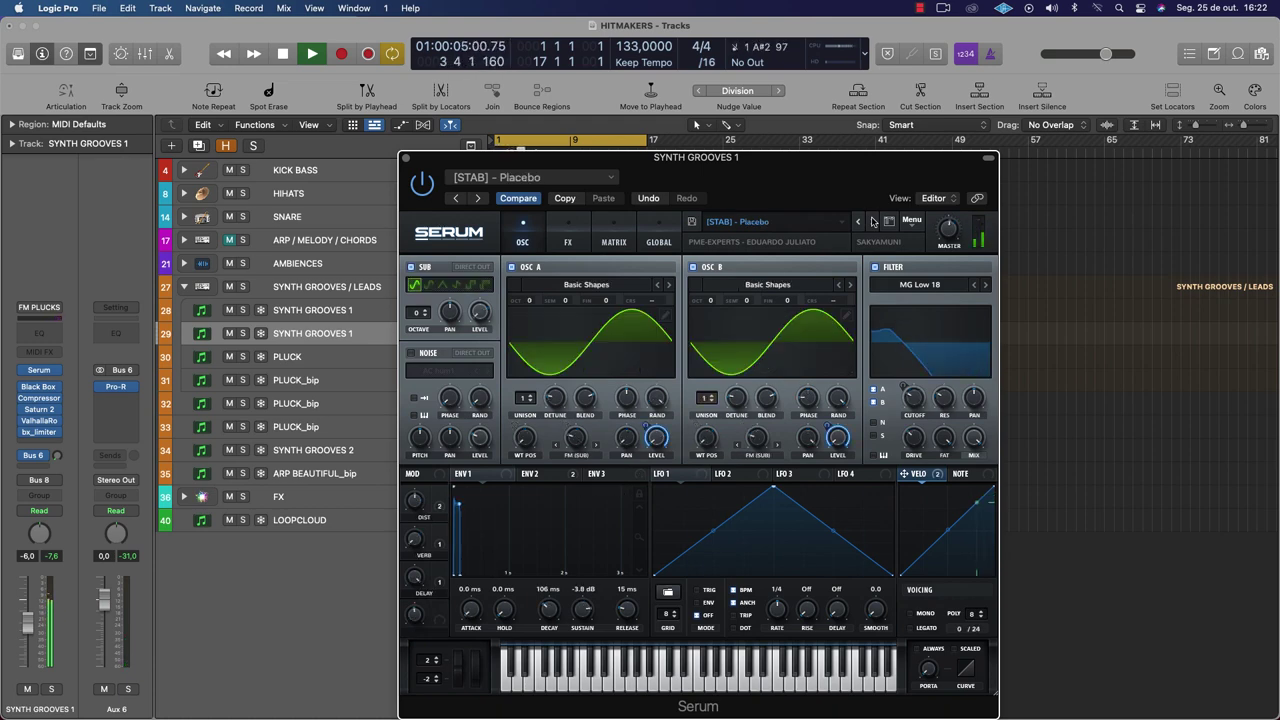
pyautogui.click(872, 222)
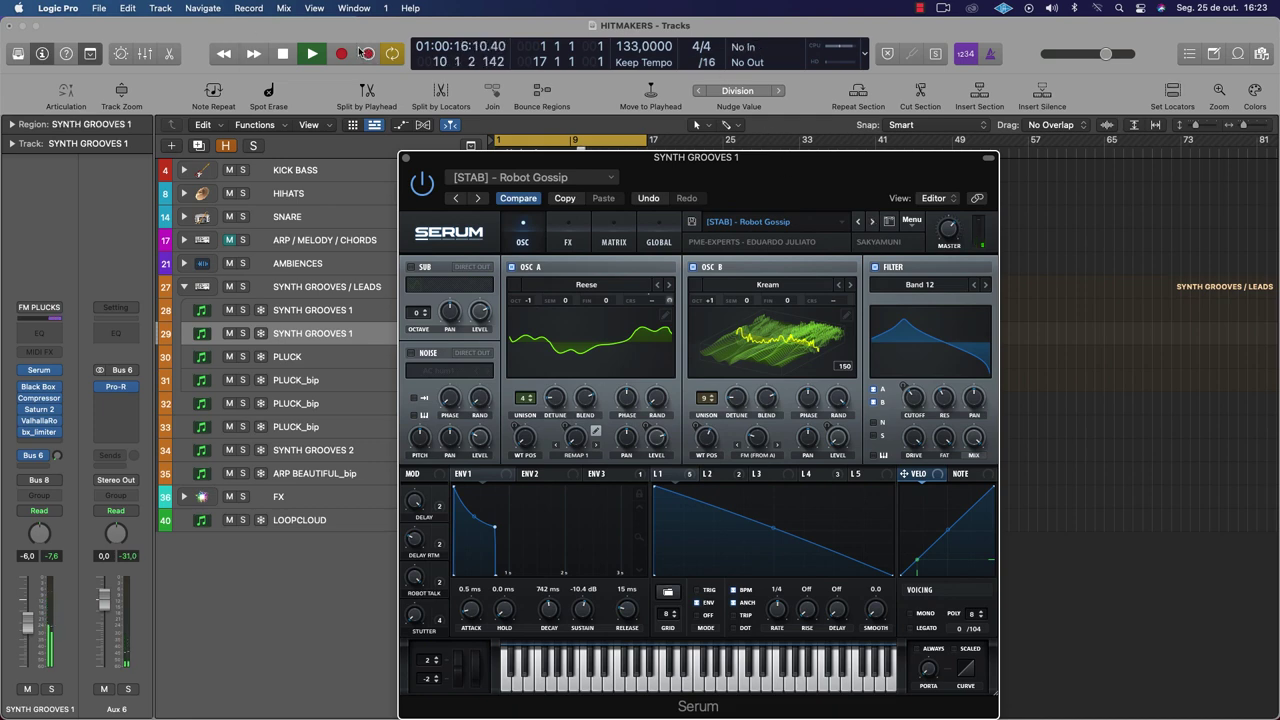
# Stop playback and extend the start of the new SYNTH GROOVES 1 region on track 29 back to bar 1
pyautogui.click(407, 159)
pyautogui.press('space')
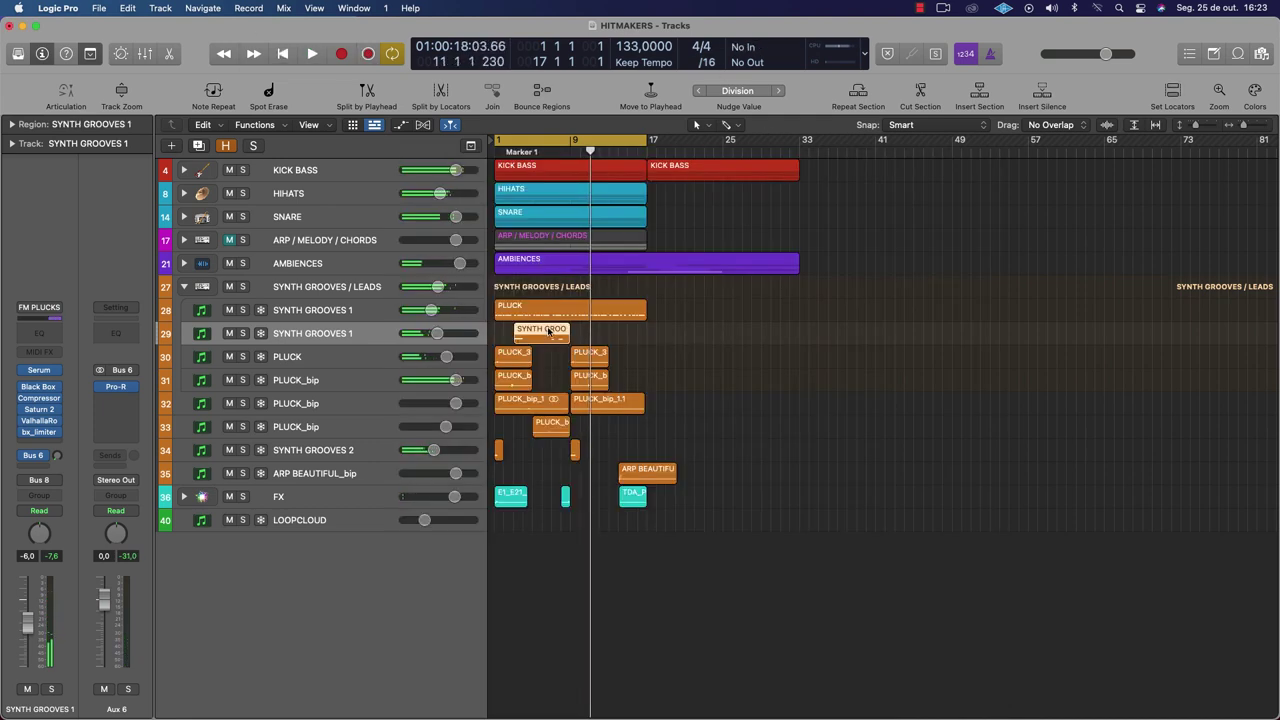
pyautogui.moveTo(516, 340); pyautogui.dragTo(526, 333)
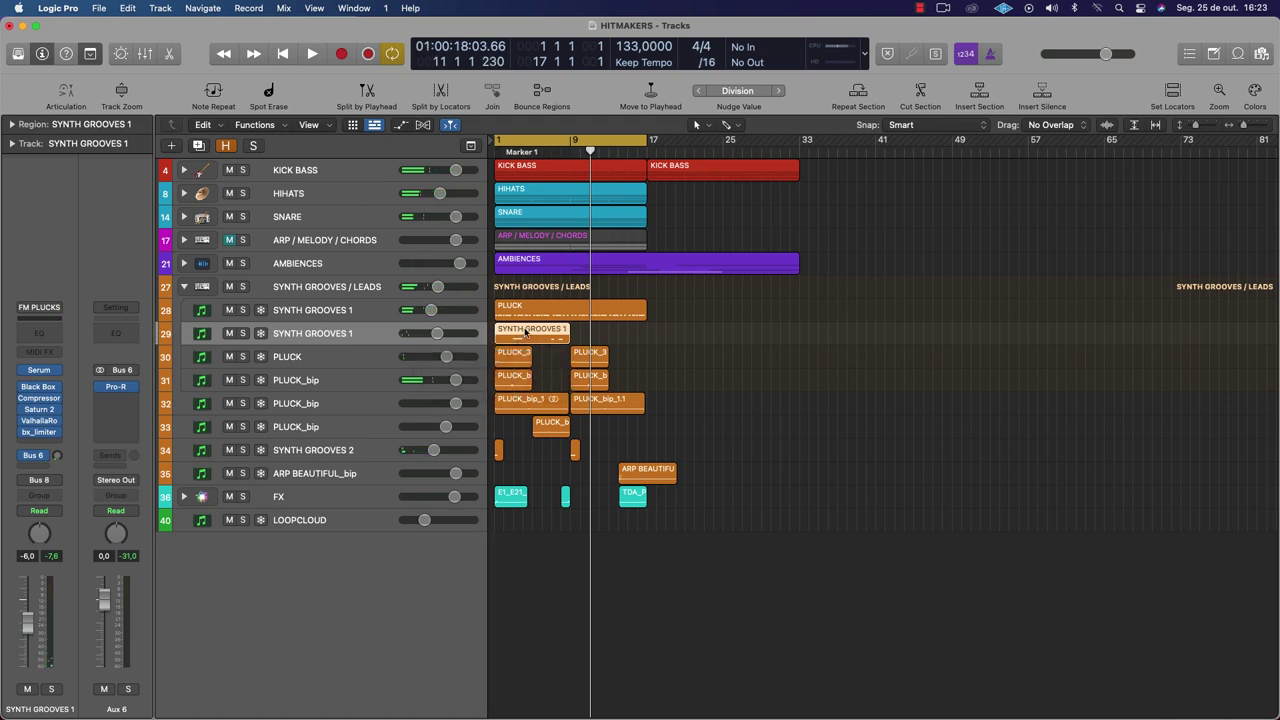
# Open the SYNTH GROOVES 1 region in the Piano Roll, quantize all four notes to 1/16 Note and play the result
pyautogui.doubleClick(526, 330)
pyautogui.press('space')
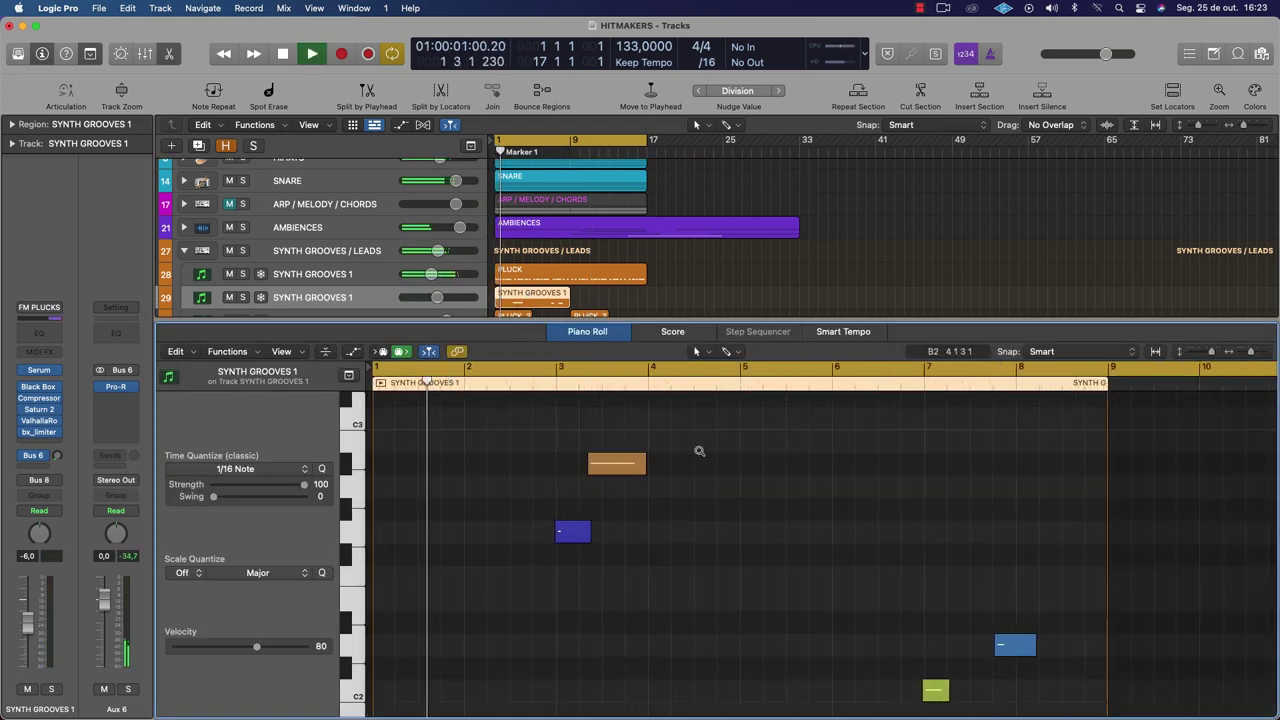
pyautogui.keyDown('ctrl'); pyautogui.keyDown('alt'); pyautogui.click(699, 451); pyautogui.keyUp('alt'); pyautogui.keyUp('ctrl')
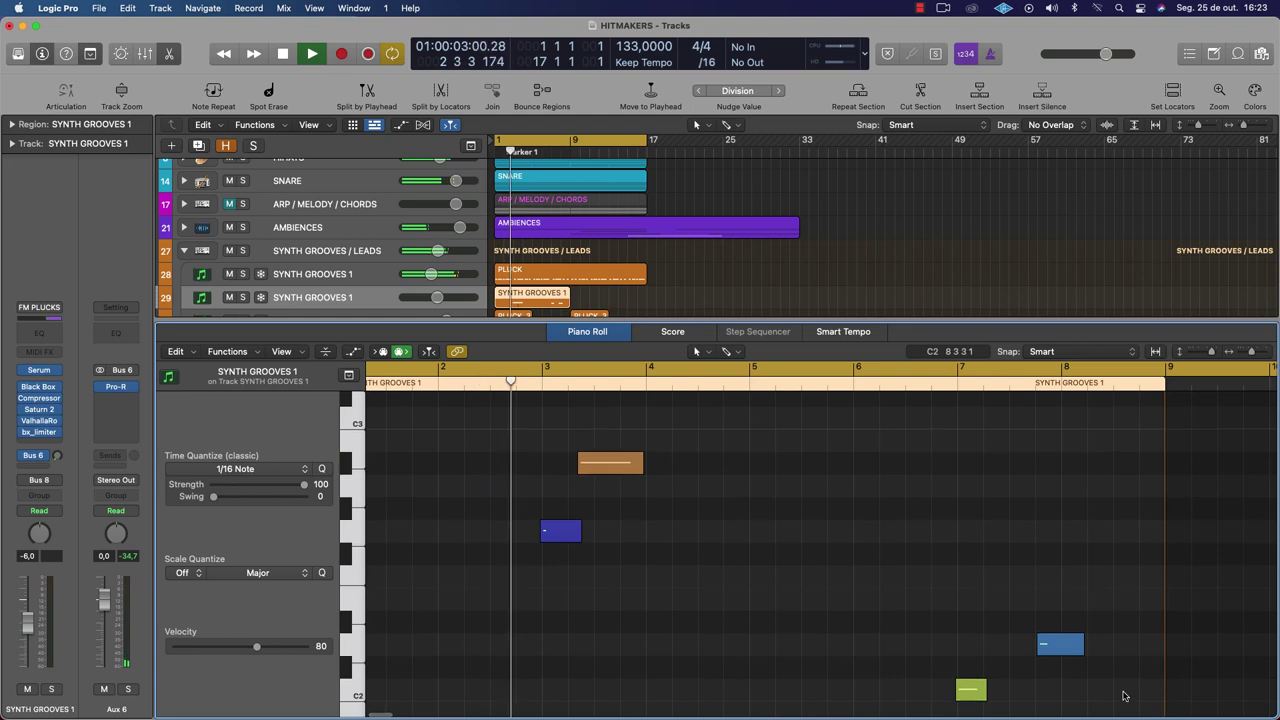
pyautogui.press('space')
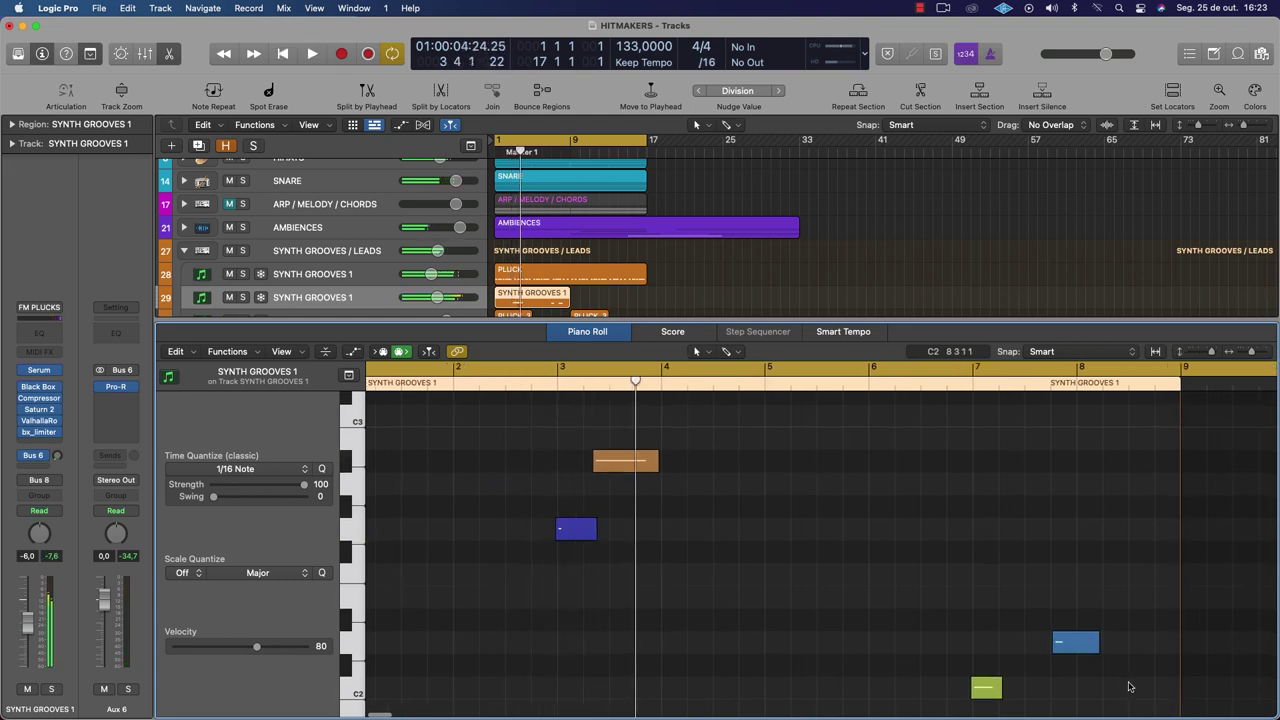
pyautogui.moveTo(1120, 694); pyautogui.dragTo(367, 404)
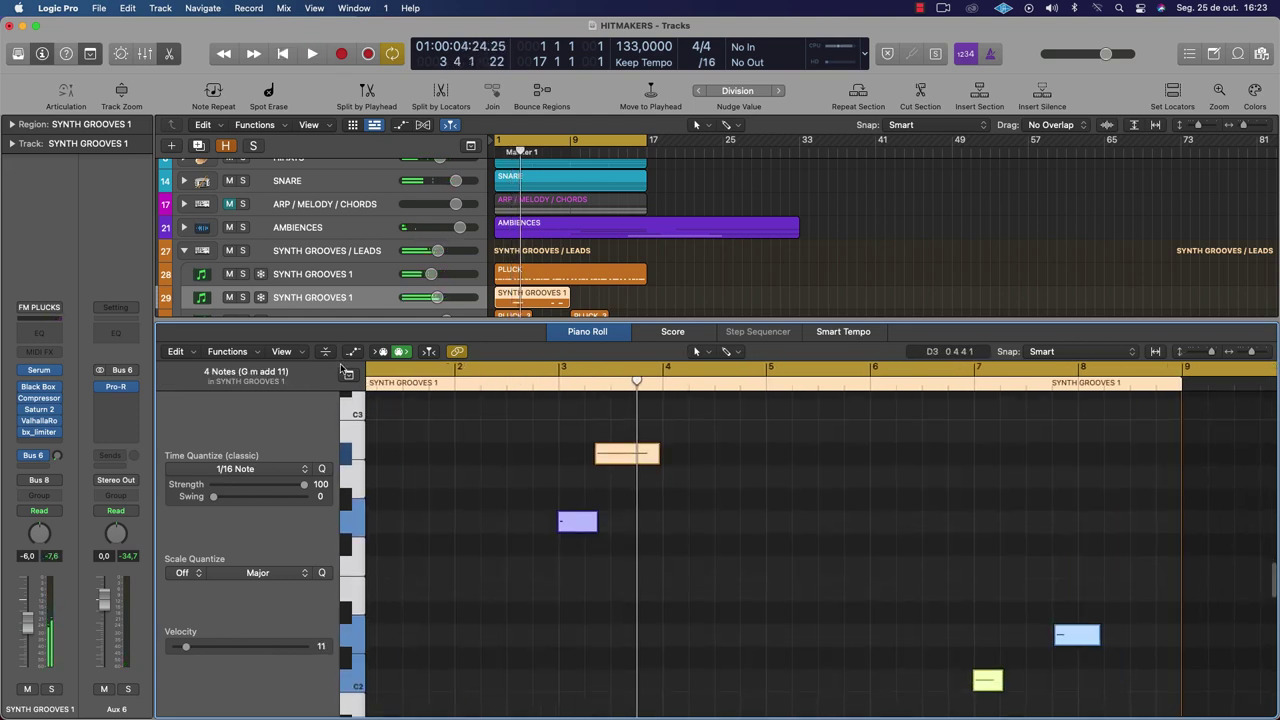
pyautogui.click(615, 475)
pyautogui.press('space')
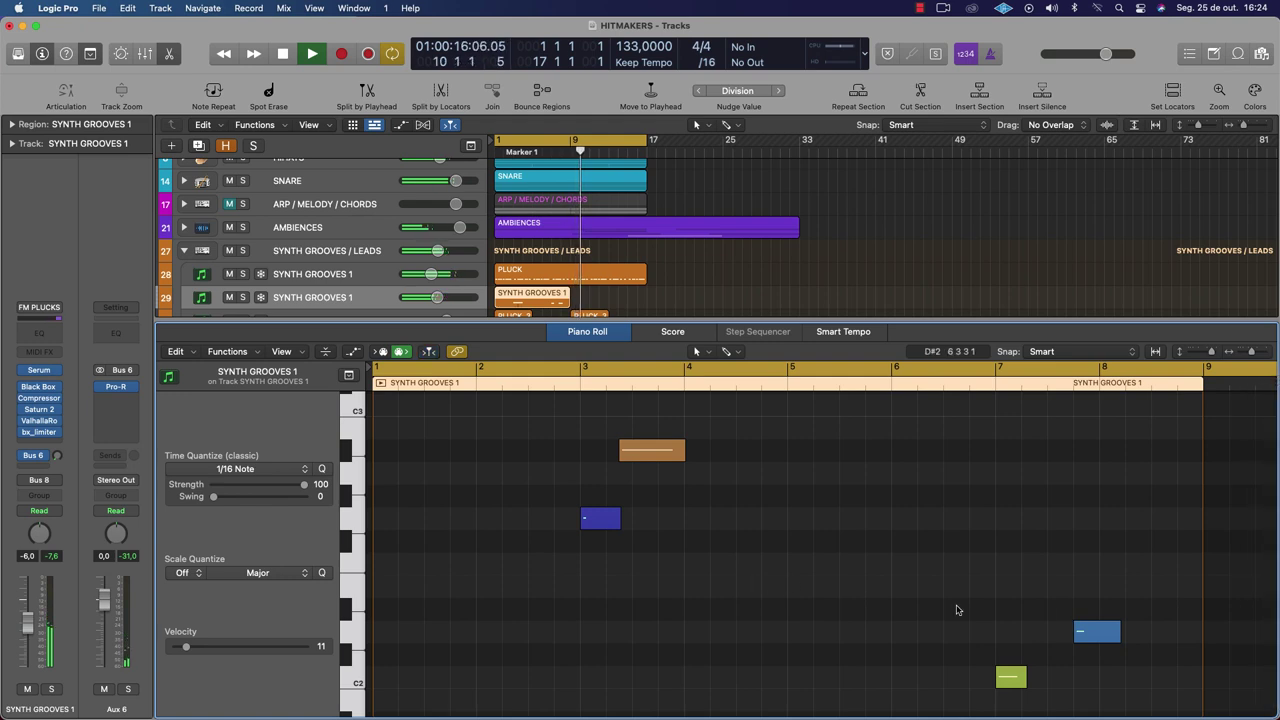
# Delete the two notes in bars 7 and 8 and lengthen the higher remaining note to about one bar
pyautogui.press('space')
pyautogui.moveTo(956, 580); pyautogui.dragTo(1148, 702)
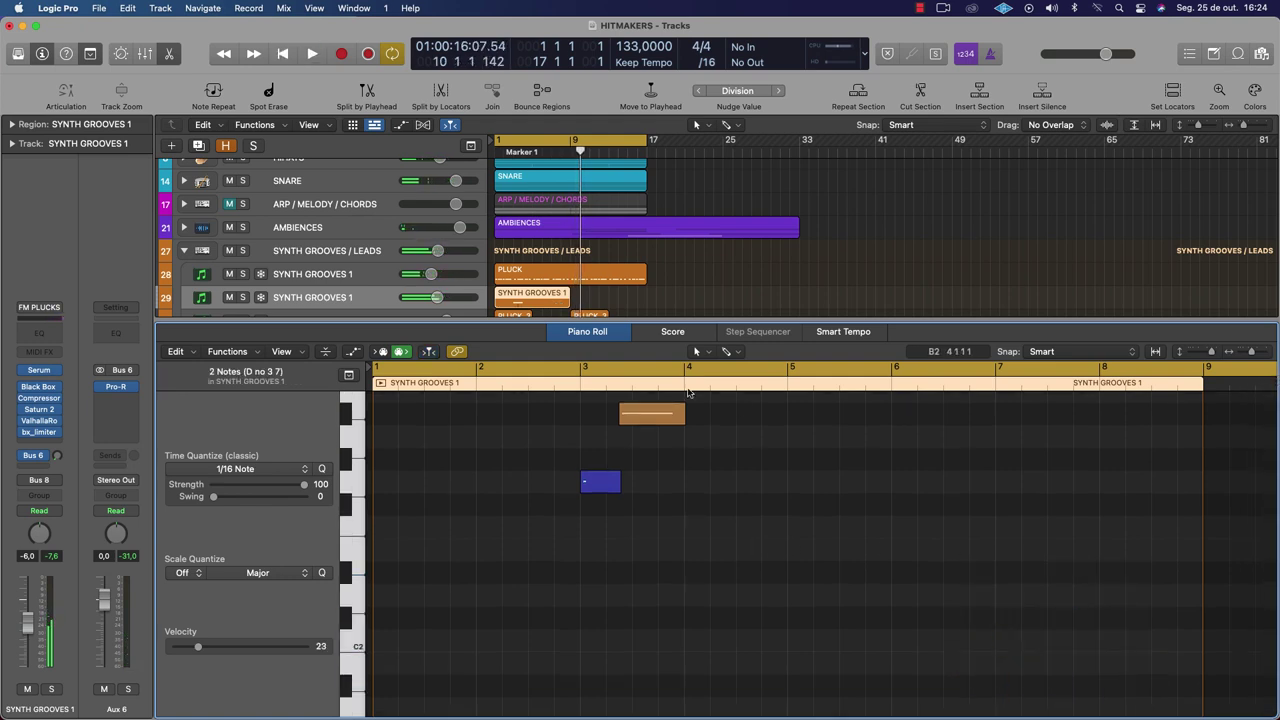
pyautogui.moveTo(683, 411); pyautogui.dragTo(724, 411)
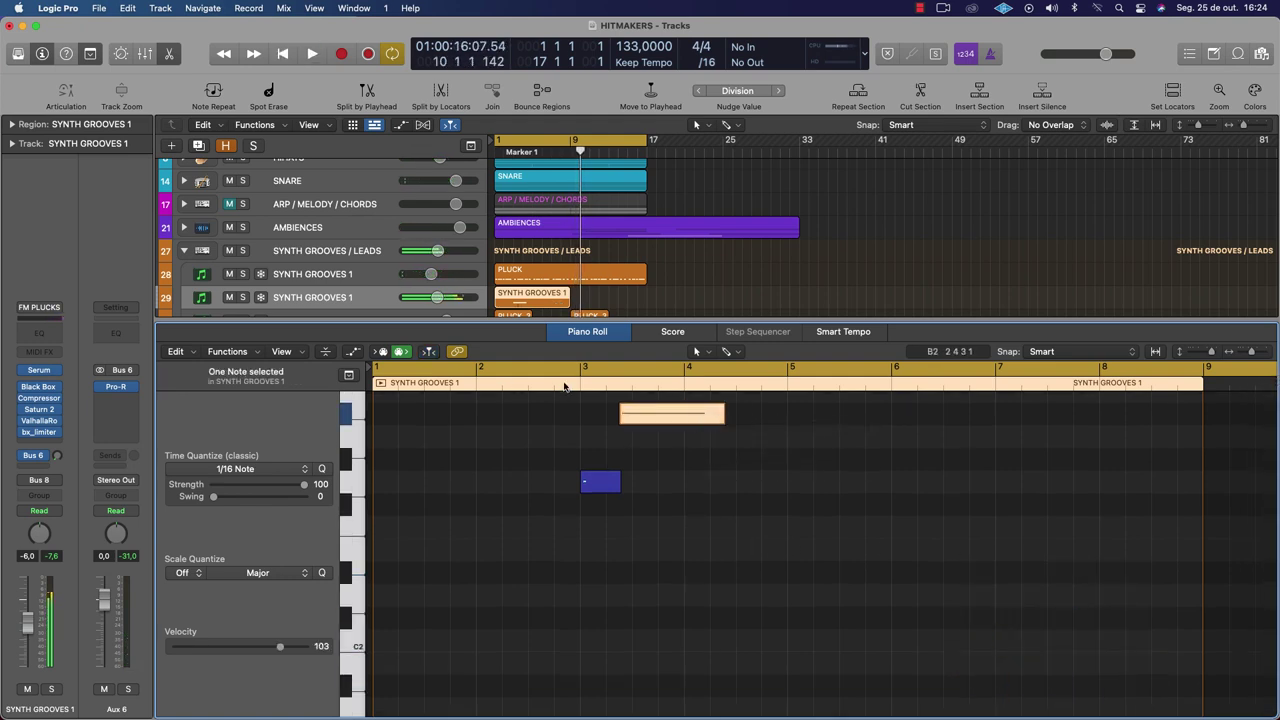
# Copy the lengthened note down to D2, starting on beat 4 of bar 3, and play the phrase from before bar 3
pyautogui.click(563, 386)
pyautogui.press('space')
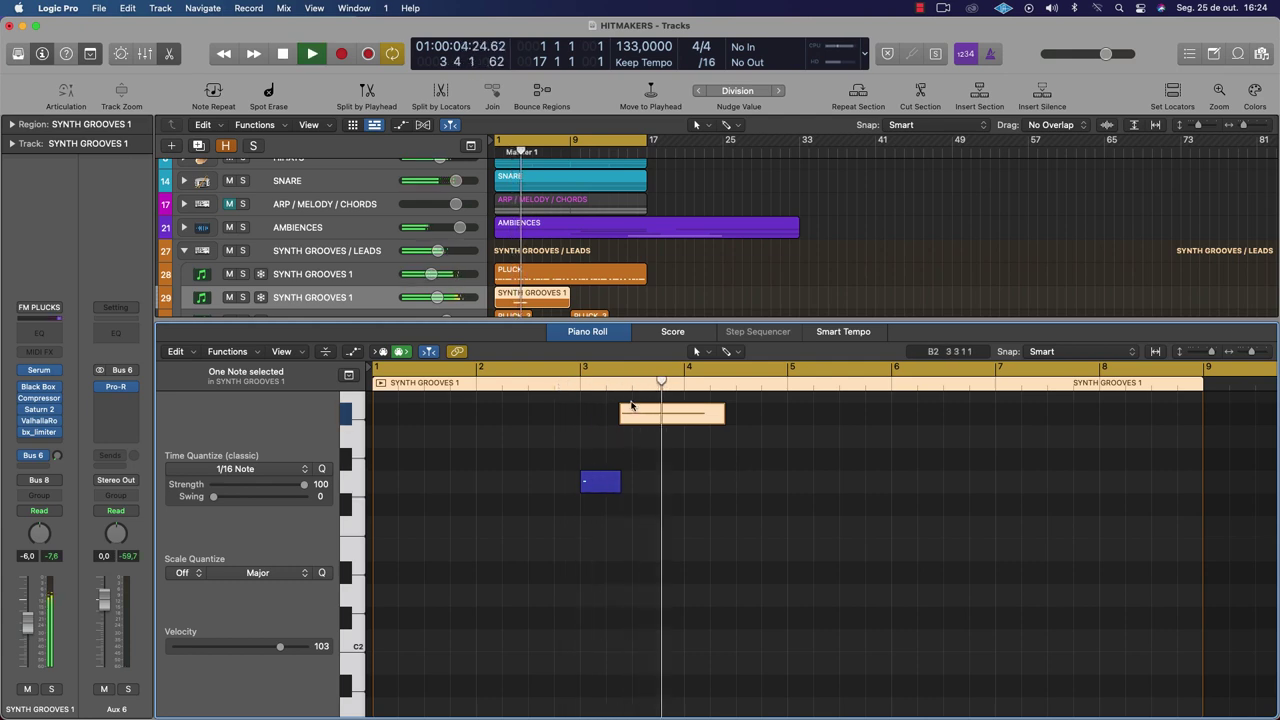
pyautogui.moveTo(631, 405); pyautogui.dragTo(685, 598)
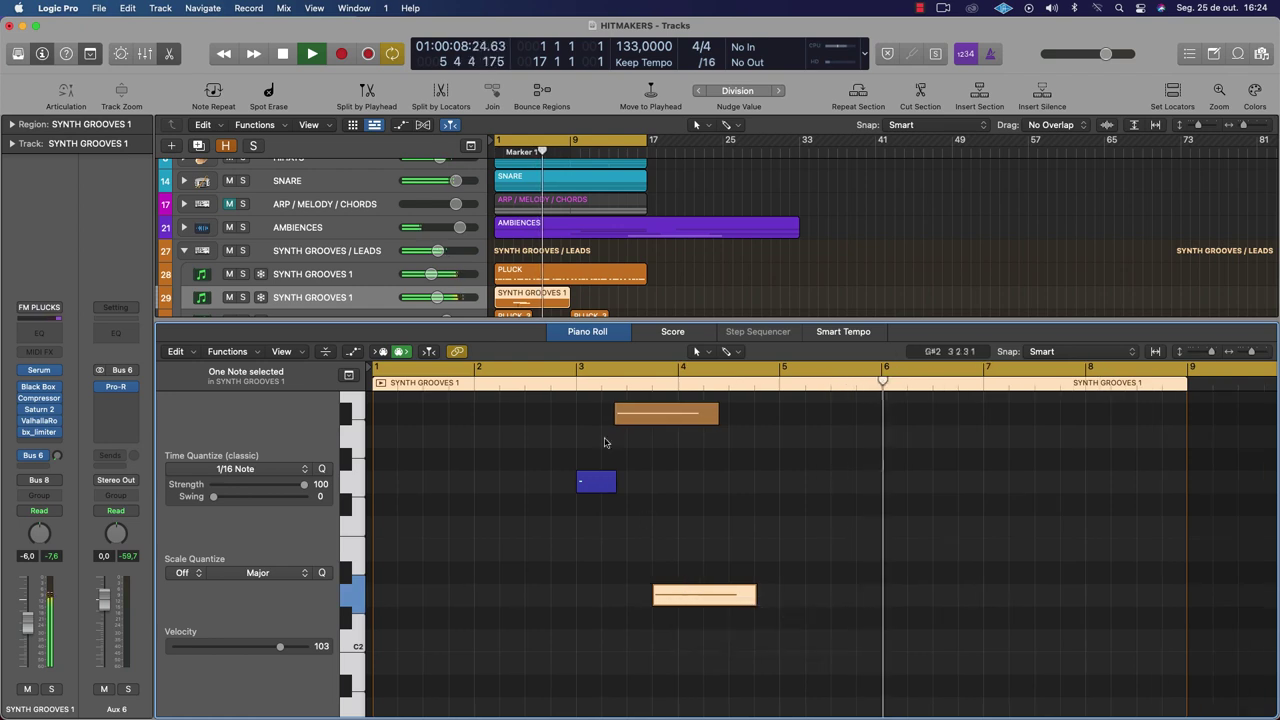
pyautogui.click(551, 386)
pyautogui.scroll(-1, 549, 391)
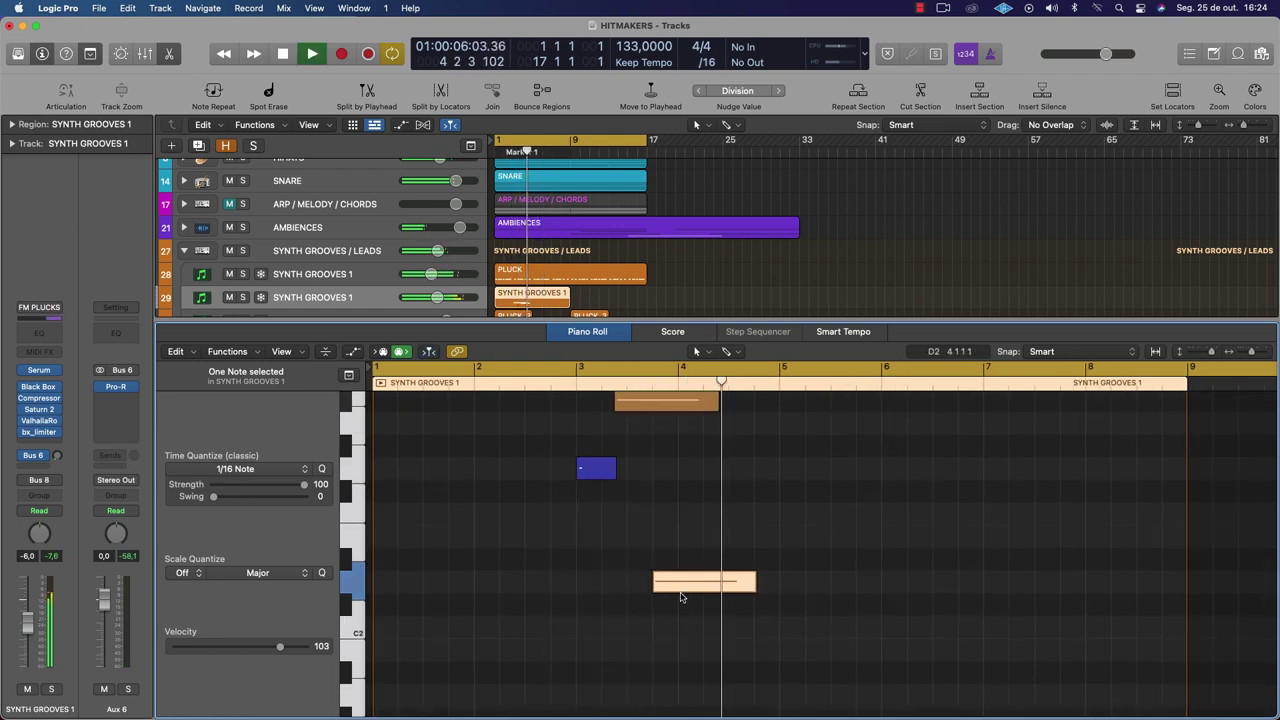
# Set the Robot Gossip preset's DELAY macro to 64% in Serum and test its STUTTER macro over playback
pyautogui.click(40, 369)
pyautogui.press('space')
pyautogui.moveTo(413, 541); pyautogui.dragTo(411, 558)
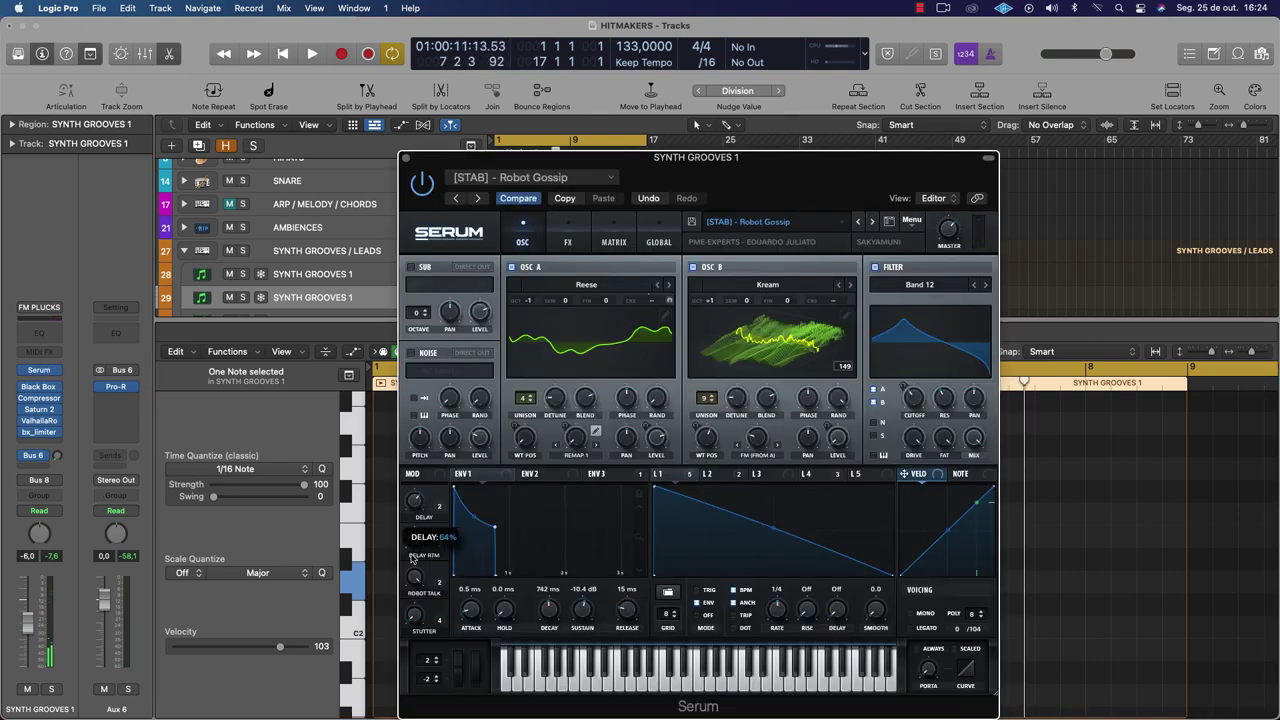
pyautogui.press('space')
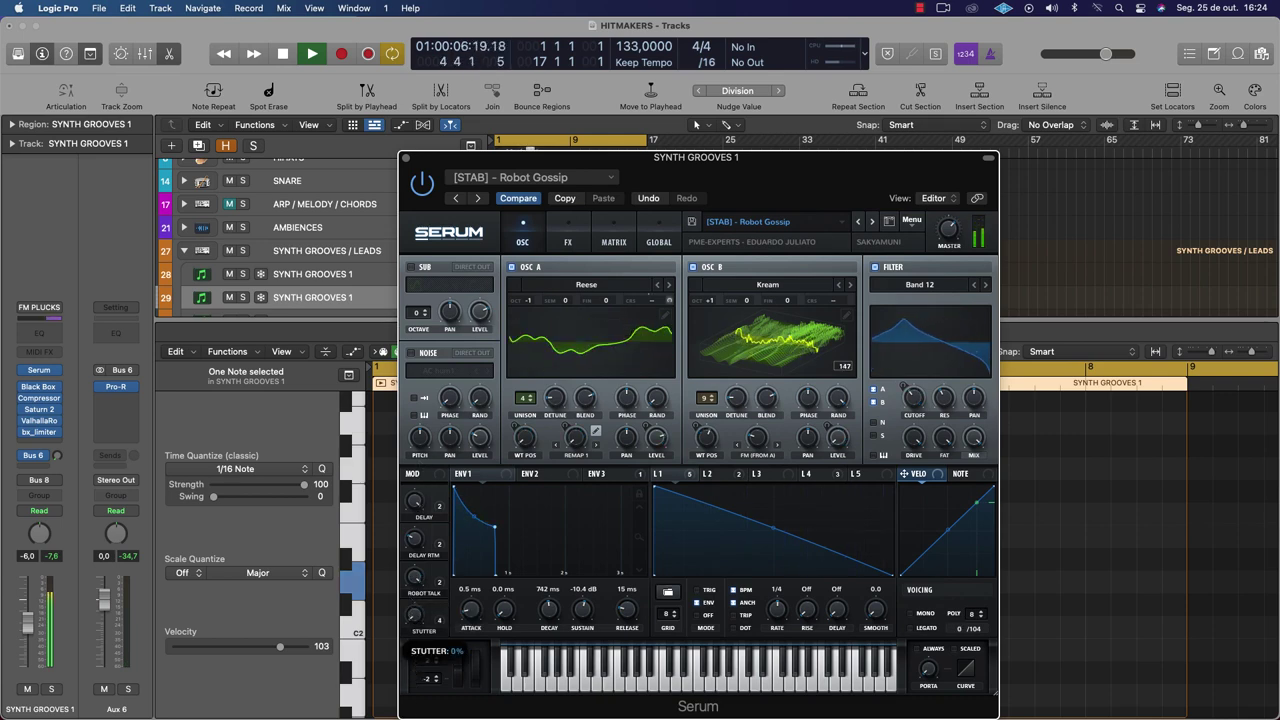
# Loop playback over bars 3 to 11 to hear the Robot Gossip phrase with the mix
pyautogui.press('Return')
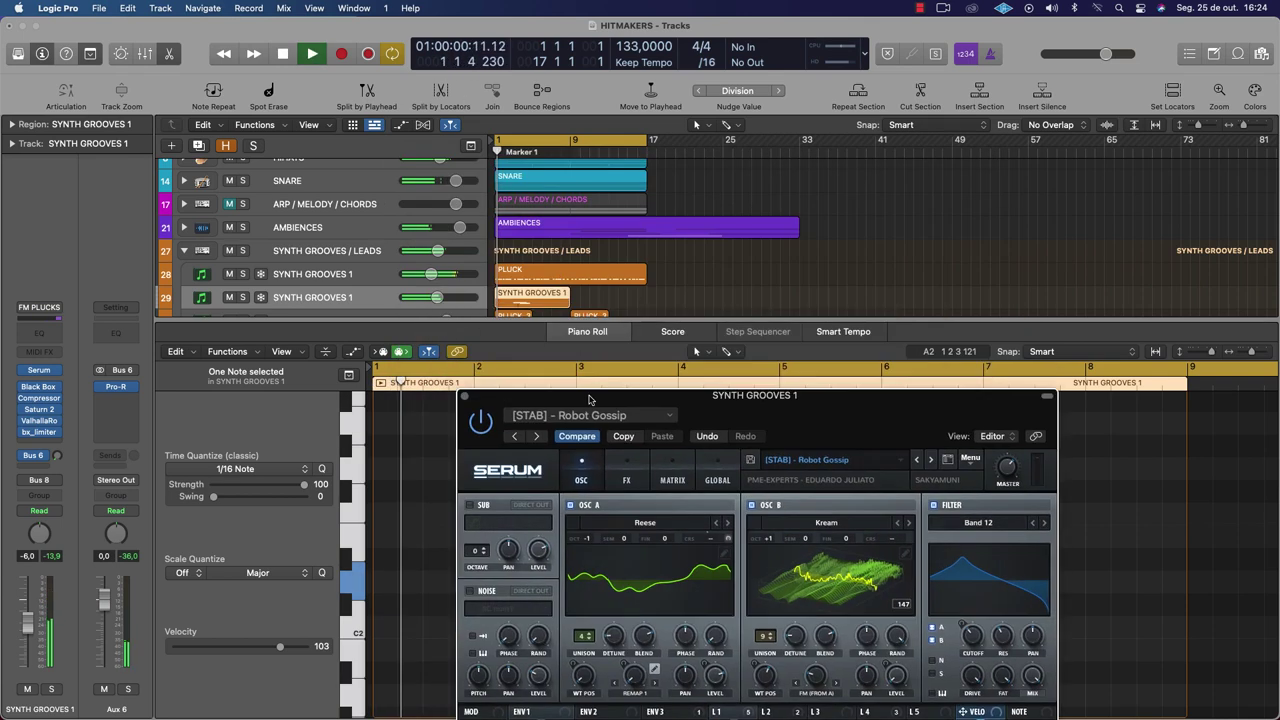
pyautogui.click(510, 150)
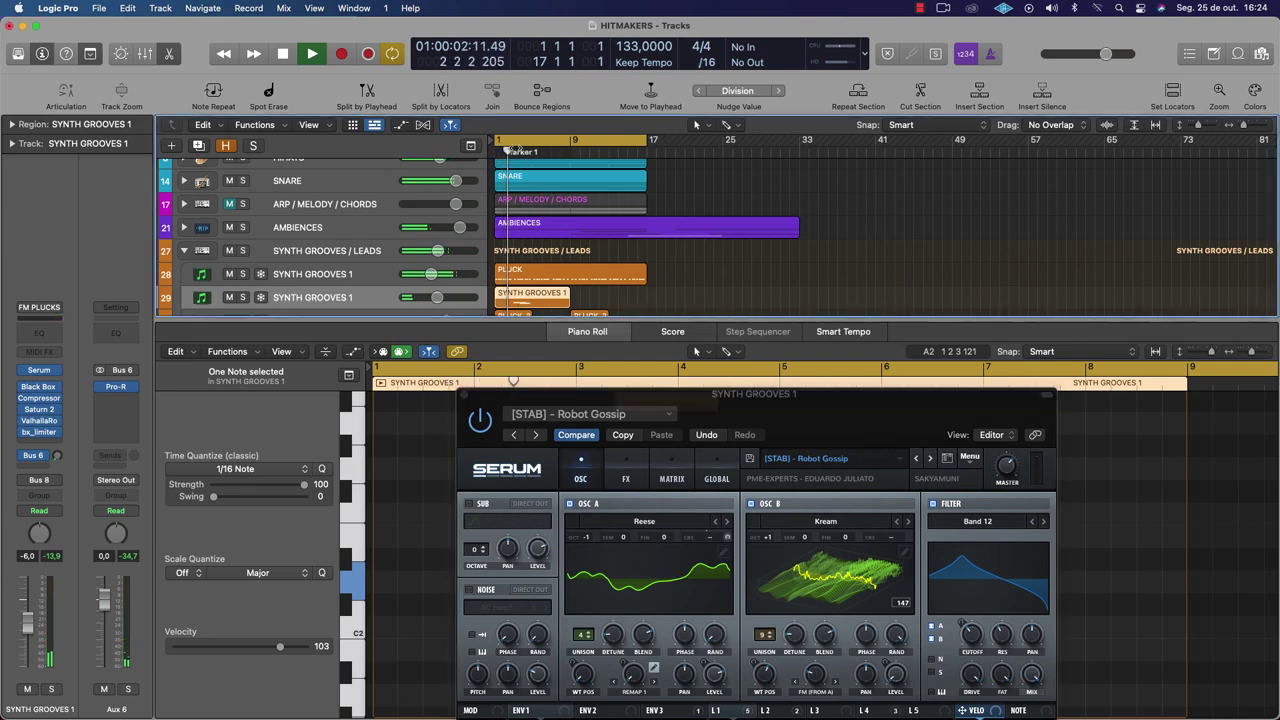
pyautogui.press('super+Right')
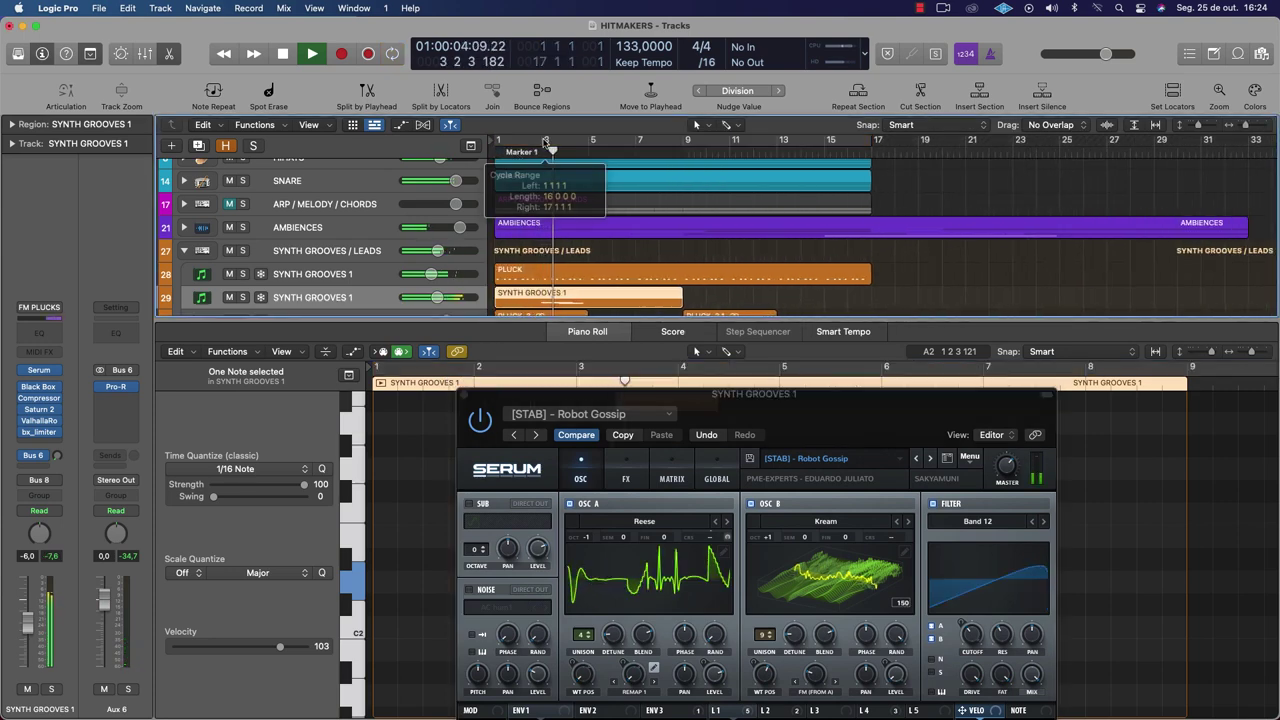
pyautogui.moveTo(545, 150); pyautogui.dragTo(742, 190)
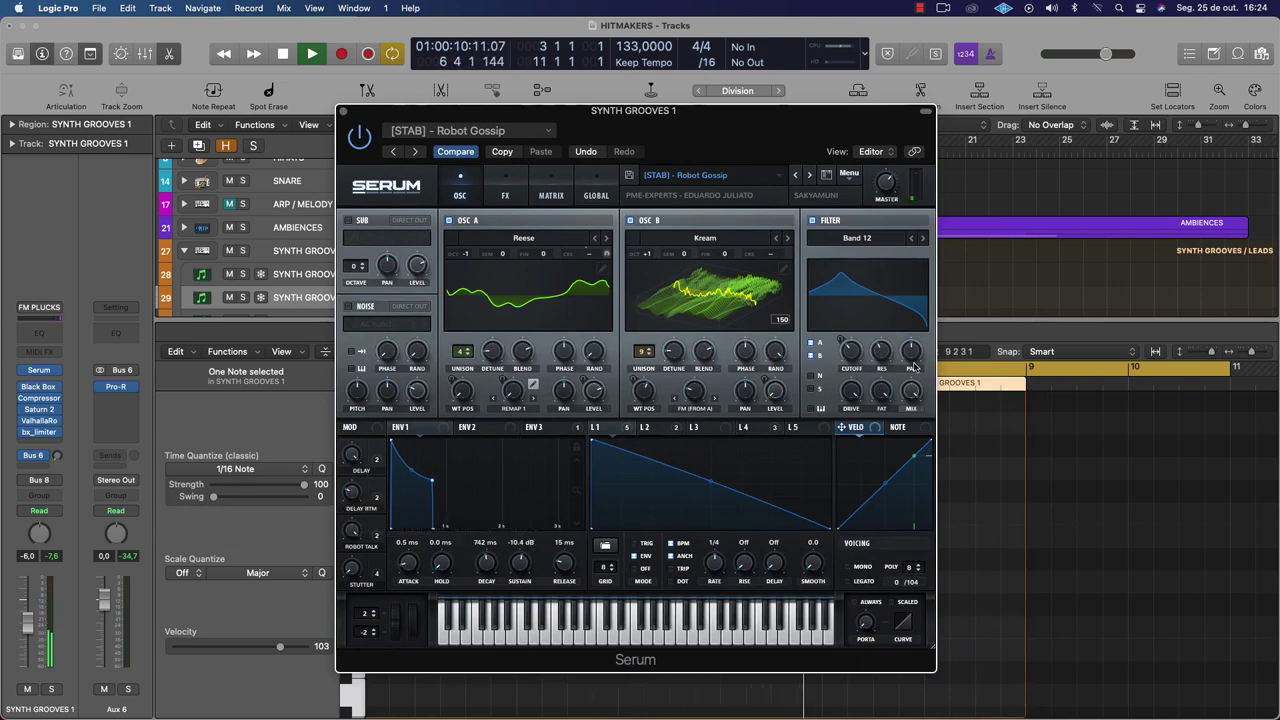
# Close Serum and the Piano Roll, stop playback and set the cycle range from bar 1 to bar 17
pyautogui.click(343, 112)
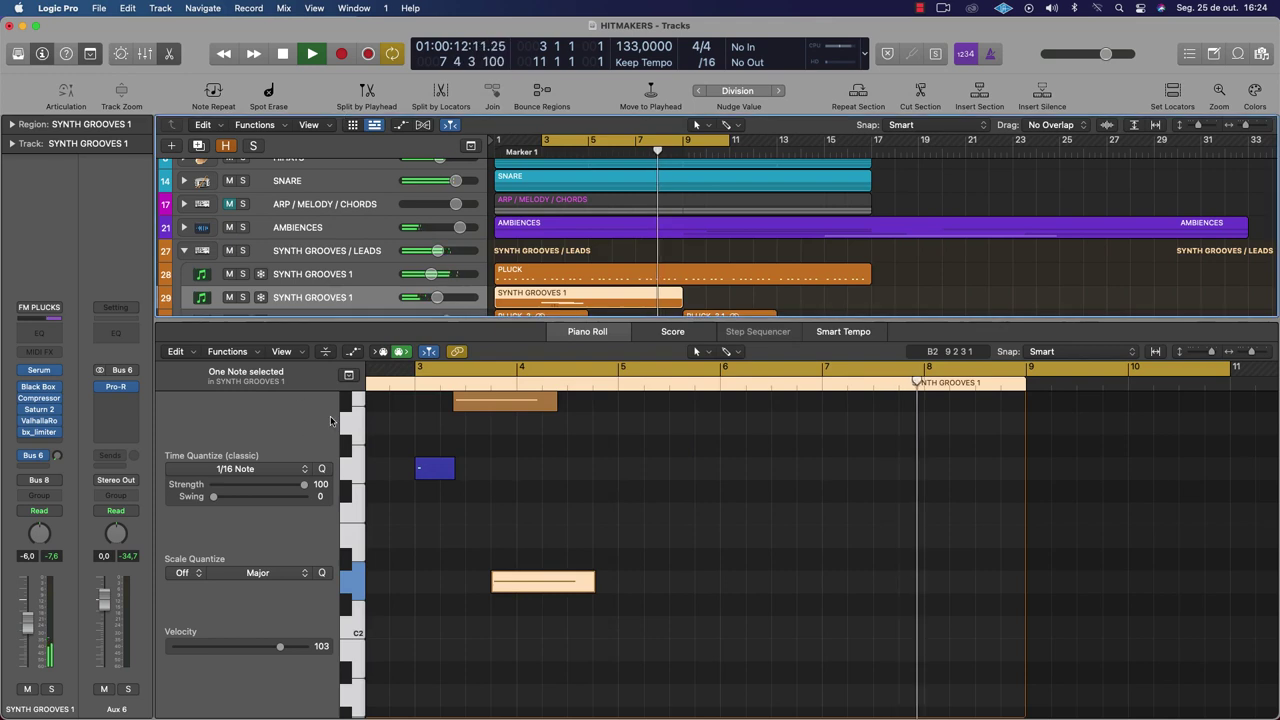
pyautogui.click(593, 332)
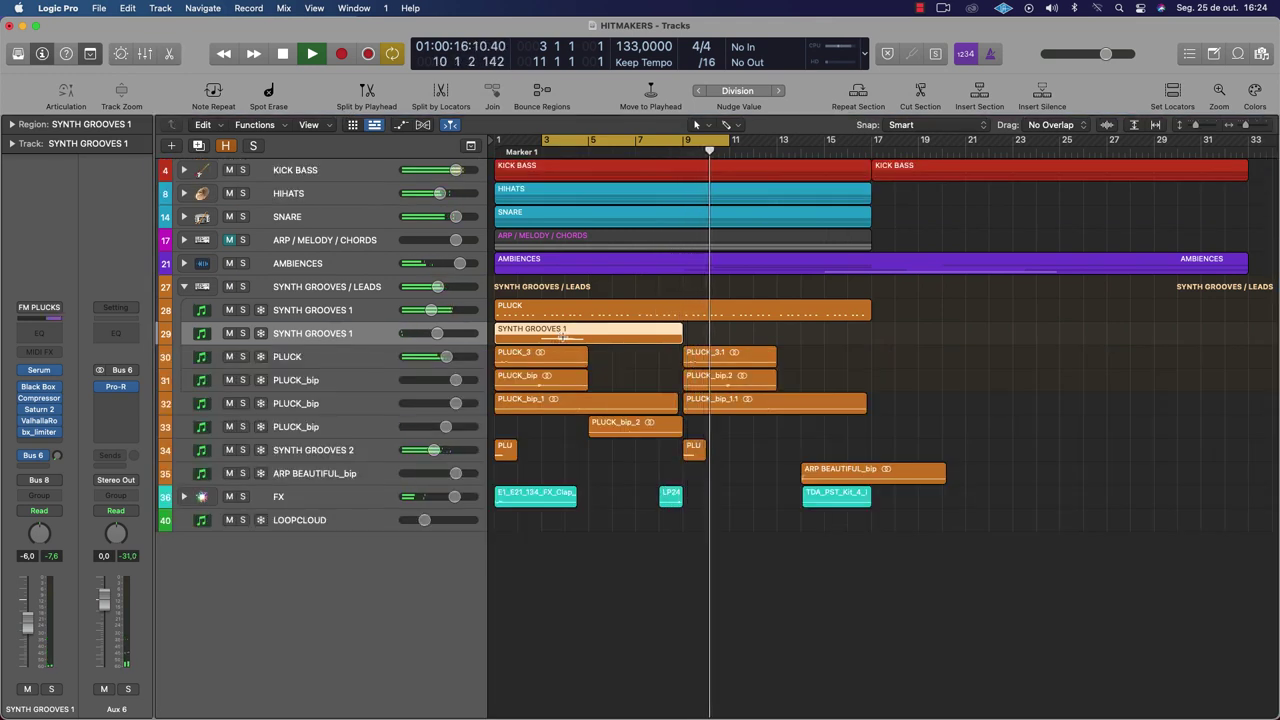
pyautogui.press('space')
pyautogui.click(660, 142)
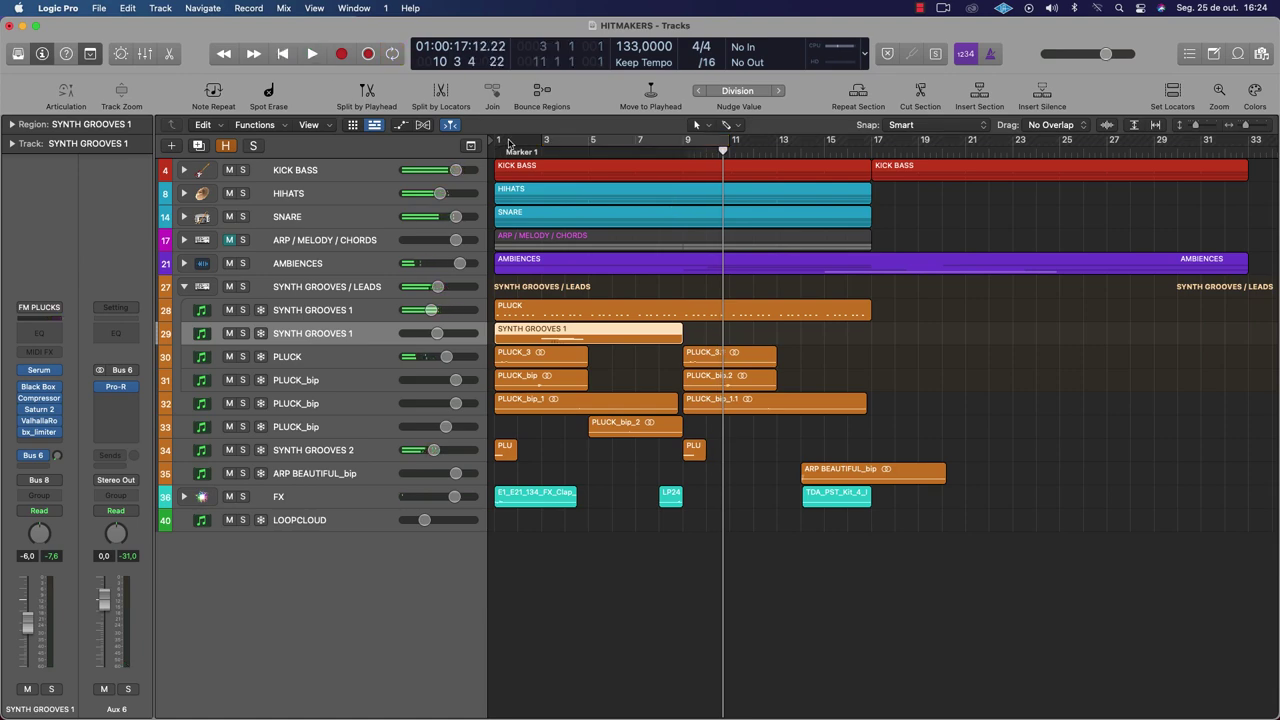
pyautogui.moveTo(497, 143); pyautogui.dragTo(871, 143)
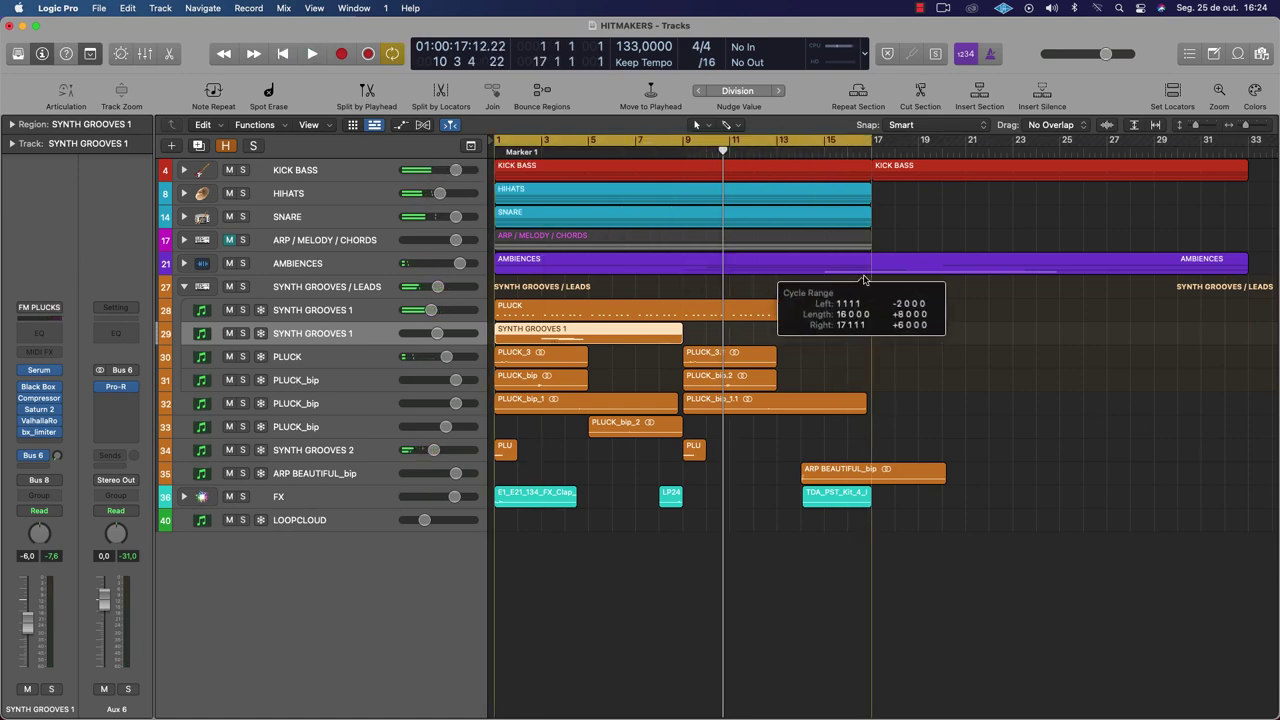
# Bounce the lower SYNTH GROOVES 1 track's region in place to a new track, and delete the source region and its track
pyautogui.rightClick(610, 332)
pyautogui.click(614, 336)
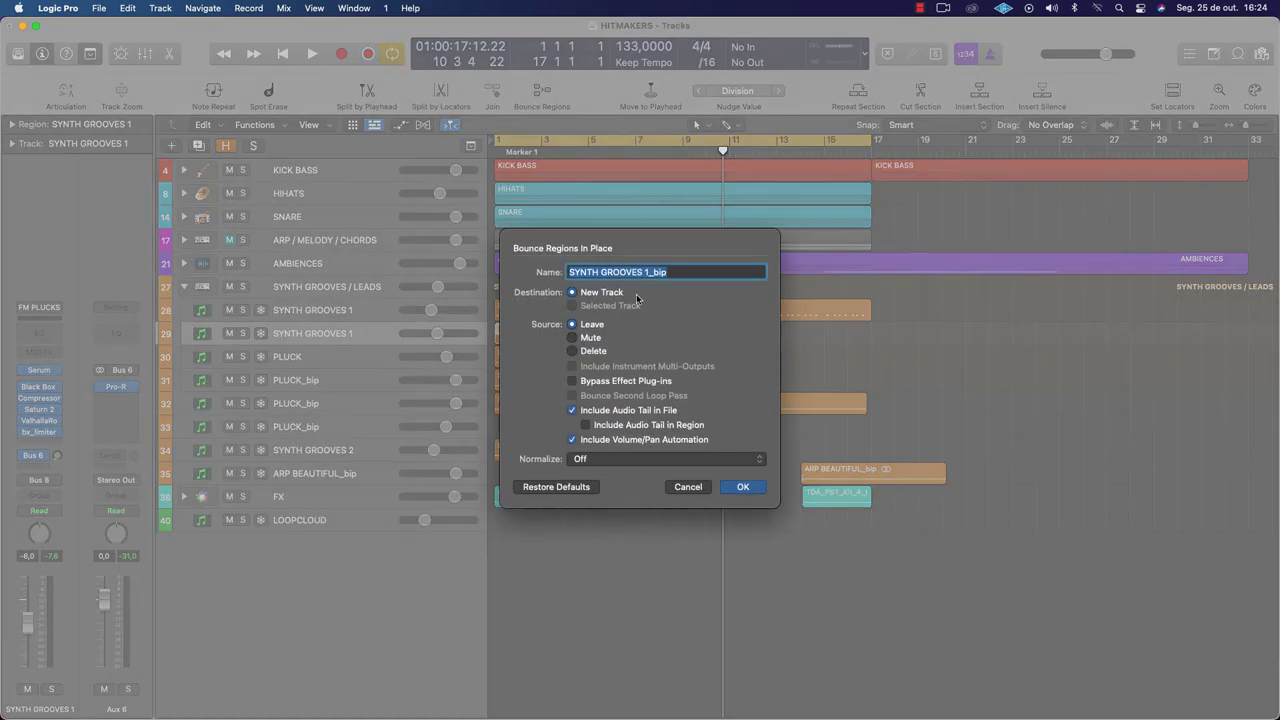
pyautogui.click(742, 487)
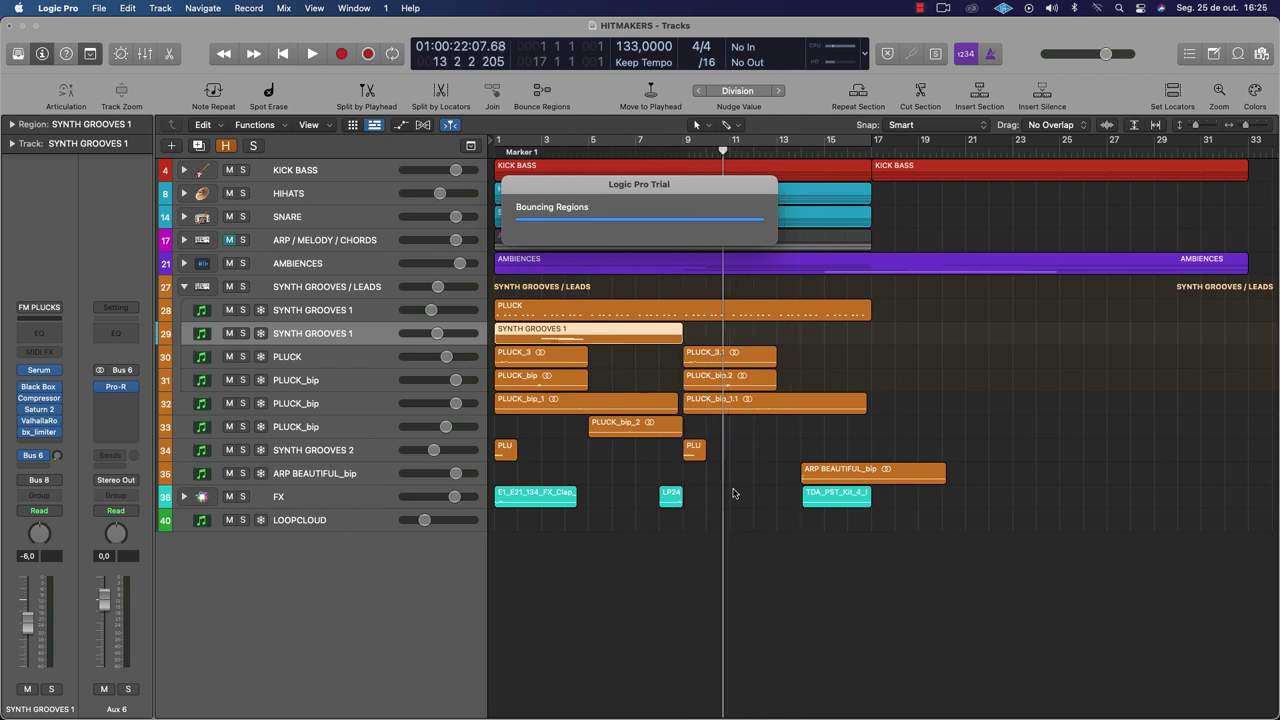
pyautogui.click(312, 336)
pyautogui.press('Delete')
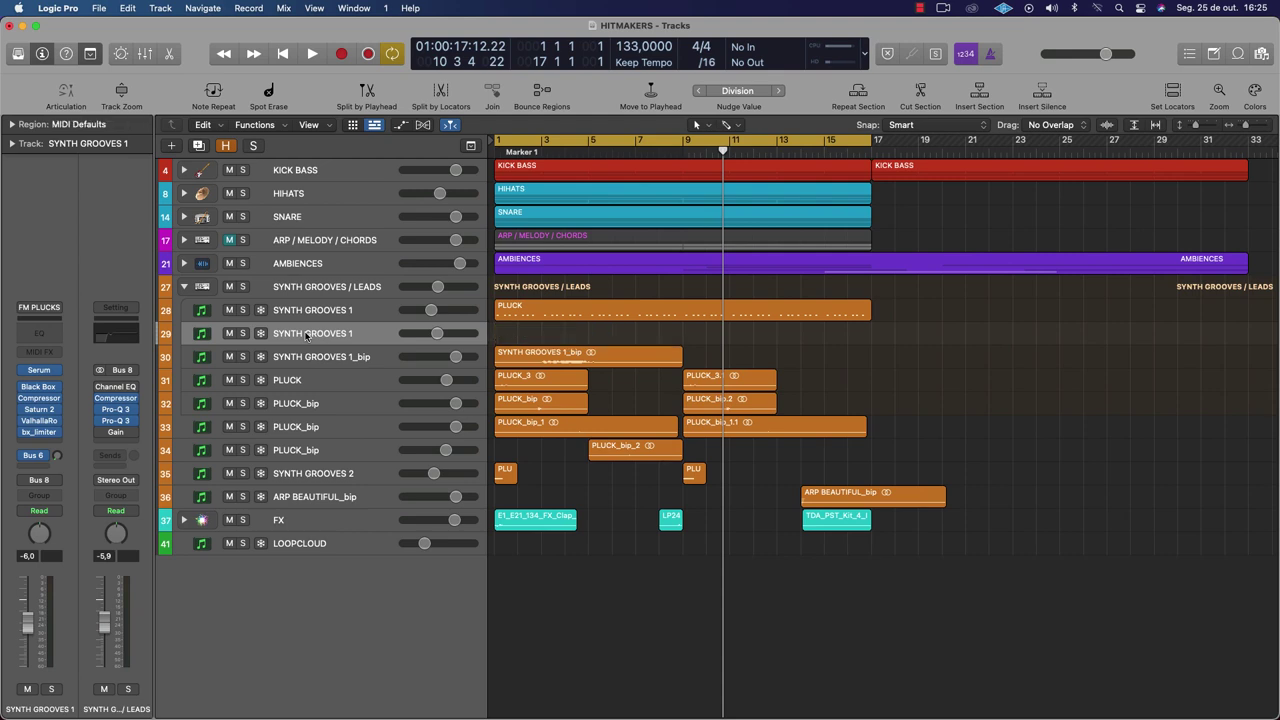
pyautogui.press('Delete')
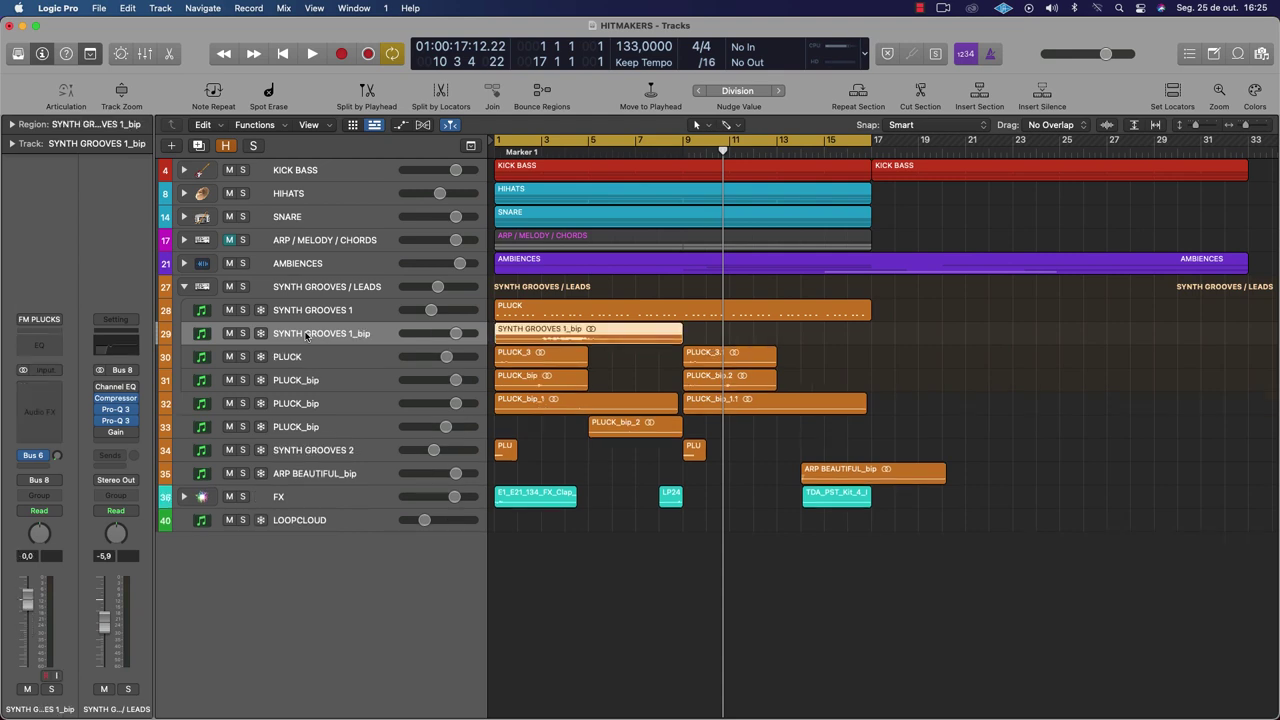
# Play the arrangement from the start and lower the SYNTH GROOVES 1_bip track's volume to -9.8 dB
pyautogui.click(351, 310)
pyautogui.press('space')
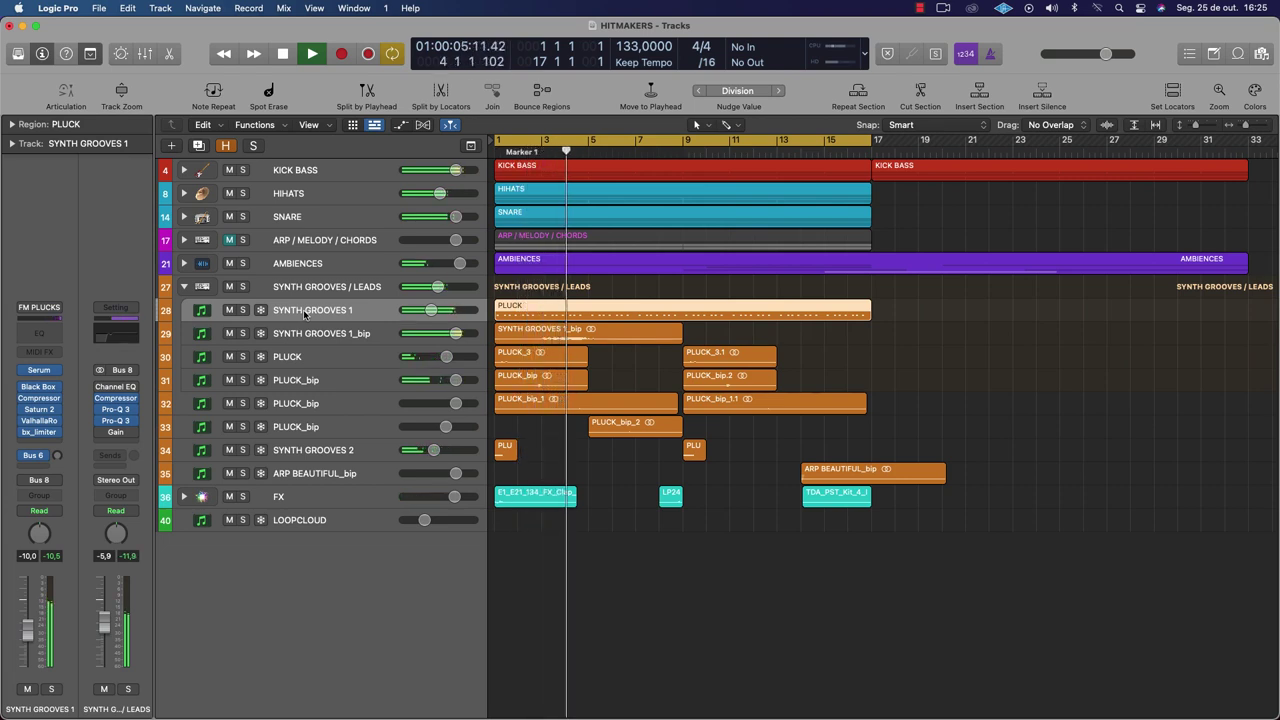
pyautogui.click(340, 334)
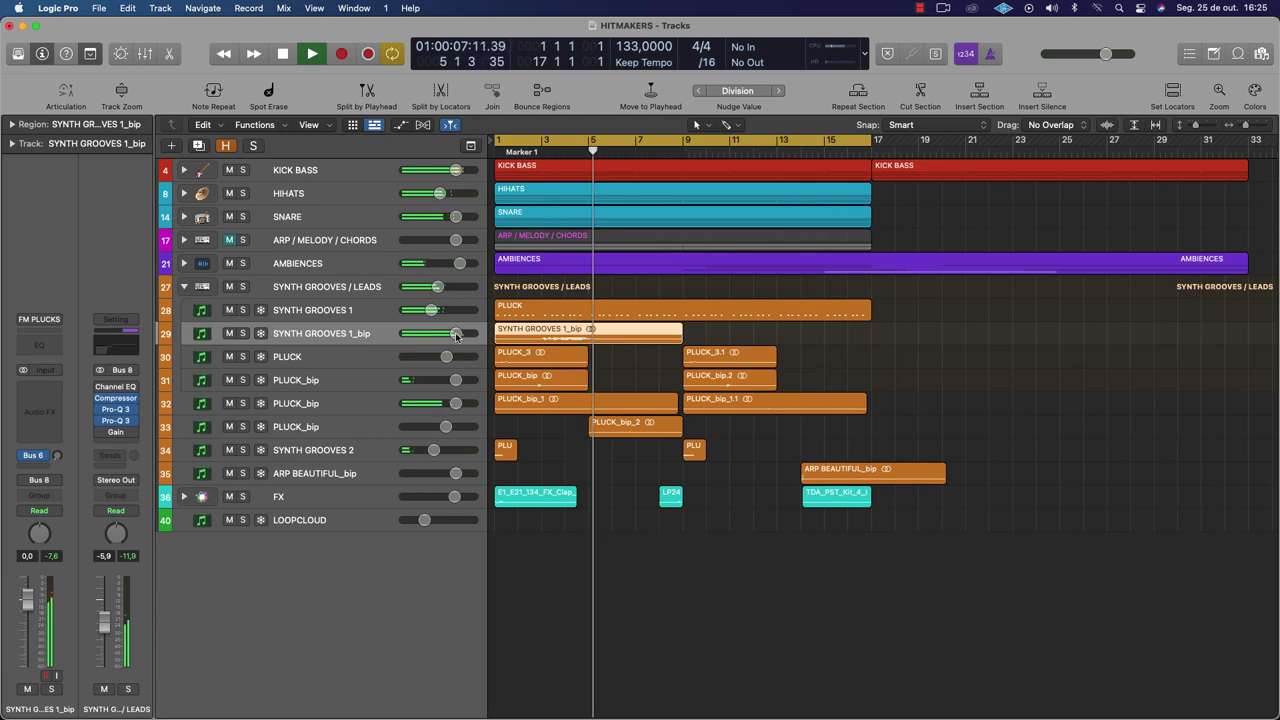
pyautogui.moveTo(456, 336); pyautogui.dragTo(431, 336)
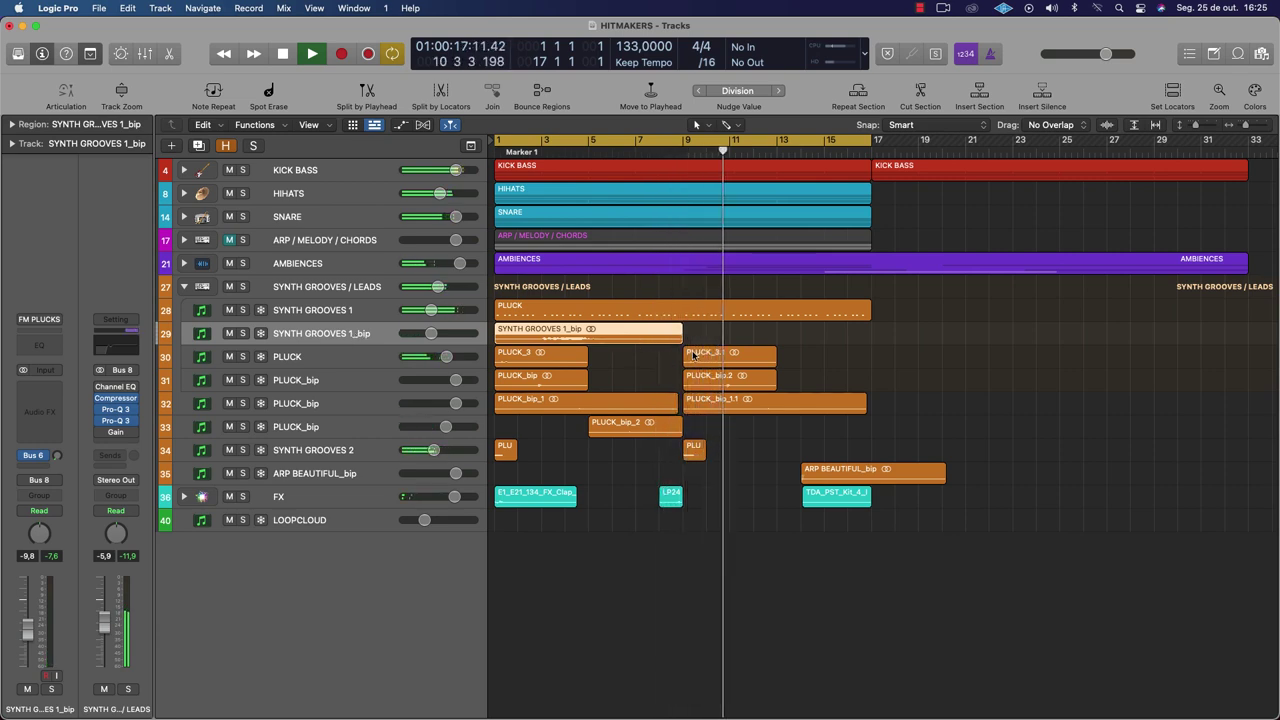
# Select the PLUCK track with its two regions, audition it soloed from bar 1, and turn its solo off again
pyautogui.press('super+Right')
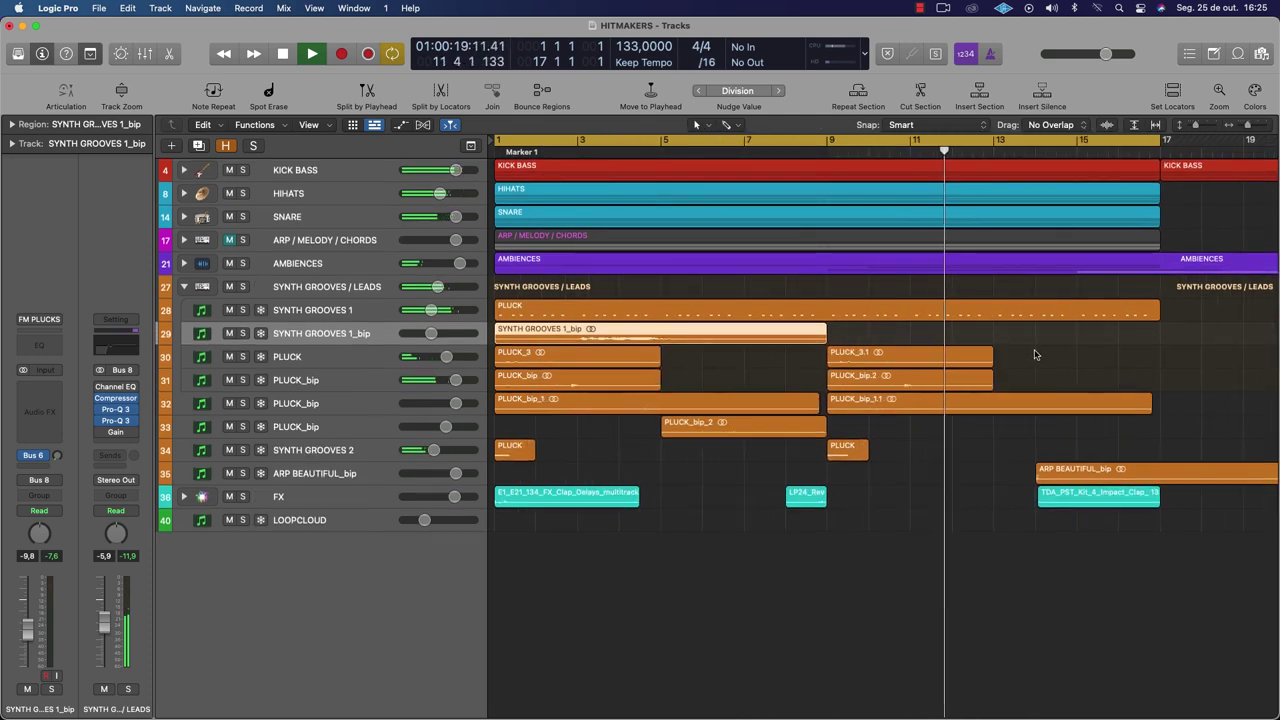
pyautogui.moveTo(1035, 354); pyautogui.dragTo(527, 355)
pyautogui.press('space')
pyautogui.click(315, 355)
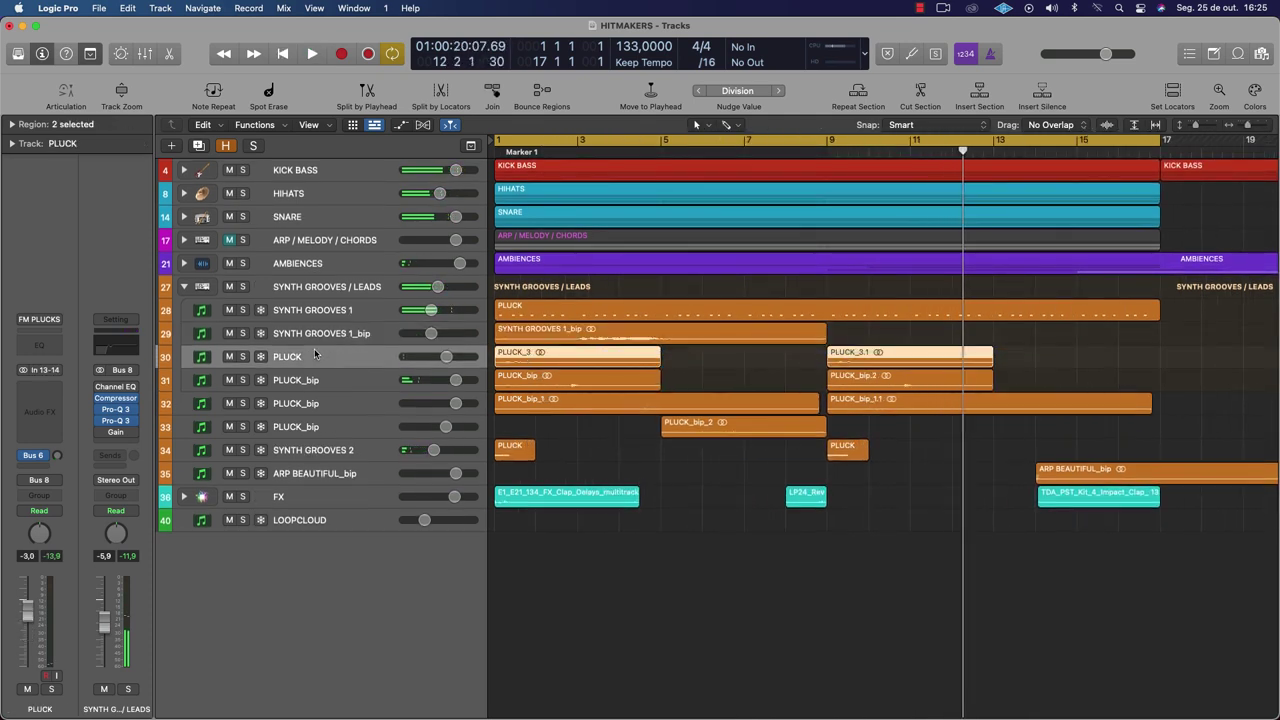
pyautogui.click(242, 356)
pyautogui.press('Return')
pyautogui.press('space')
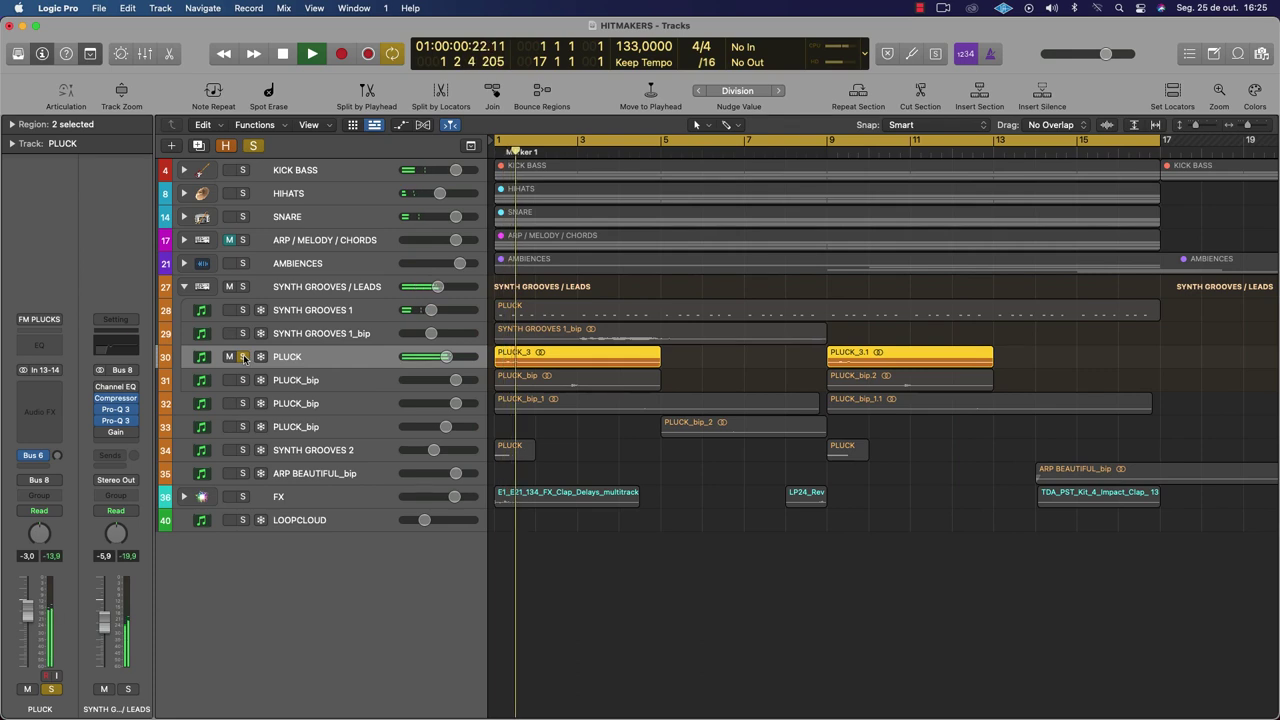
pyautogui.click(242, 356)
pyautogui.press('space')
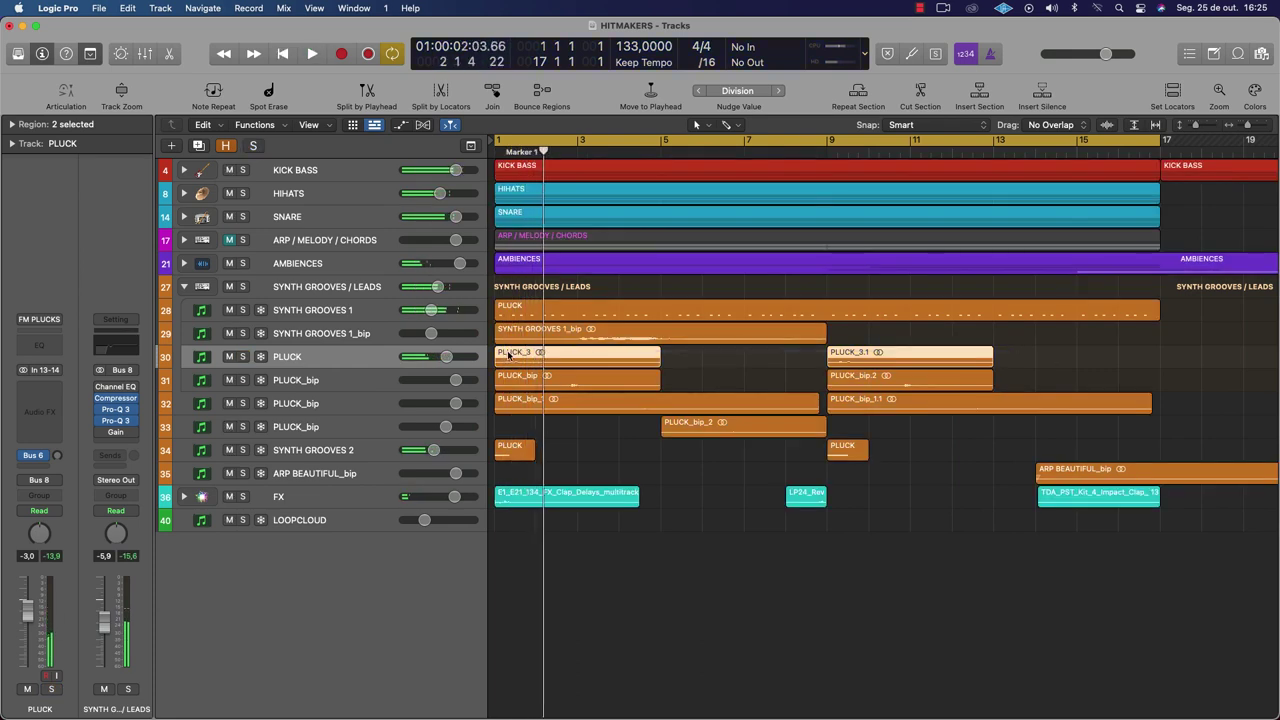
# Try the two PLUCK track regions half a bar later over playback, and move them back to bars 1 and 9
pyautogui.moveTo(508, 357); pyautogui.dragTo(531, 358)
pyautogui.press('space')
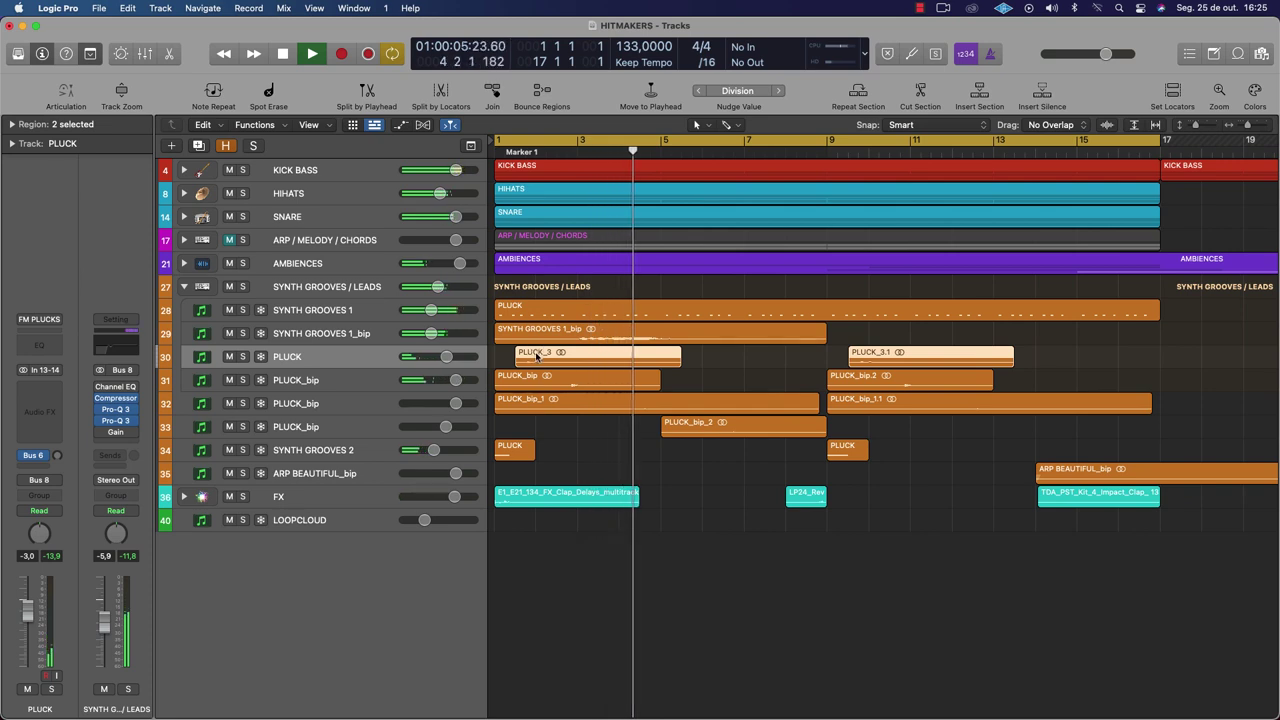
pyautogui.press('space')
pyautogui.moveTo(531, 352); pyautogui.dragTo(516, 358)
pyautogui.press('space')
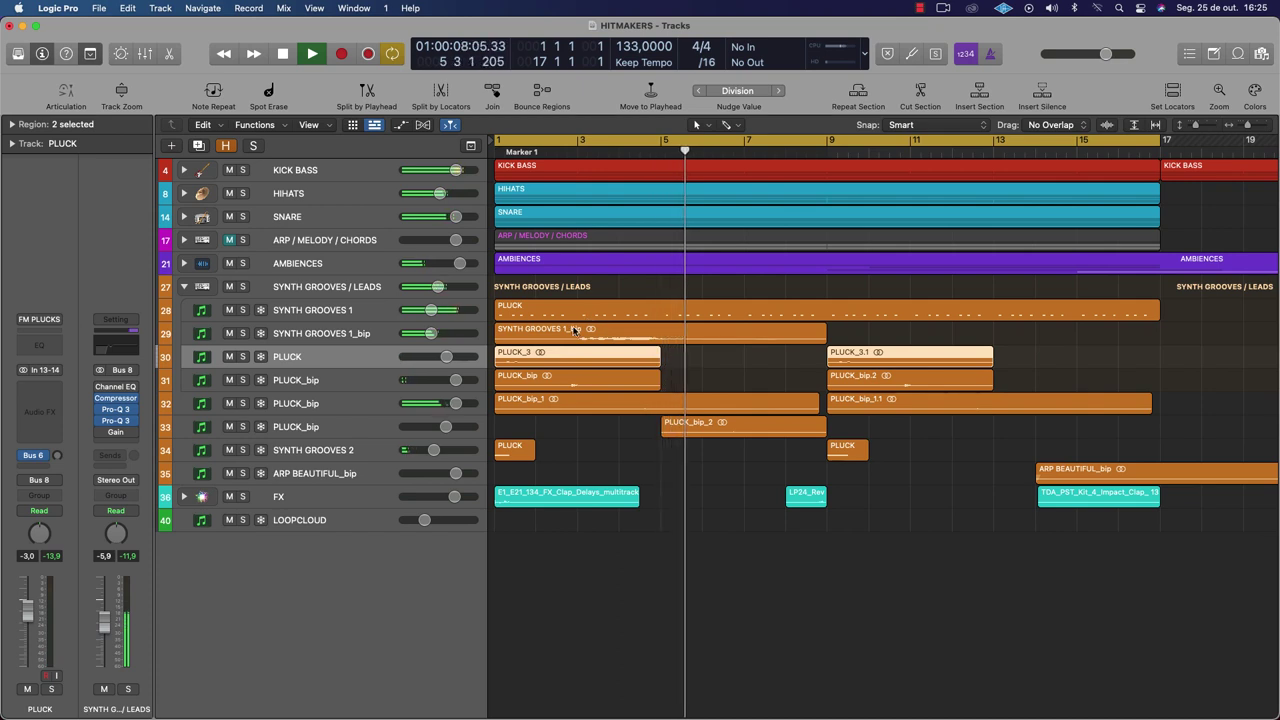
# Move the SYNTH GROOVES 1_bip region to bar 5, shift the two PLUCK track regions half a bar later, and replay from the start
pyautogui.moveTo(574, 331); pyautogui.dragTo(743, 339)
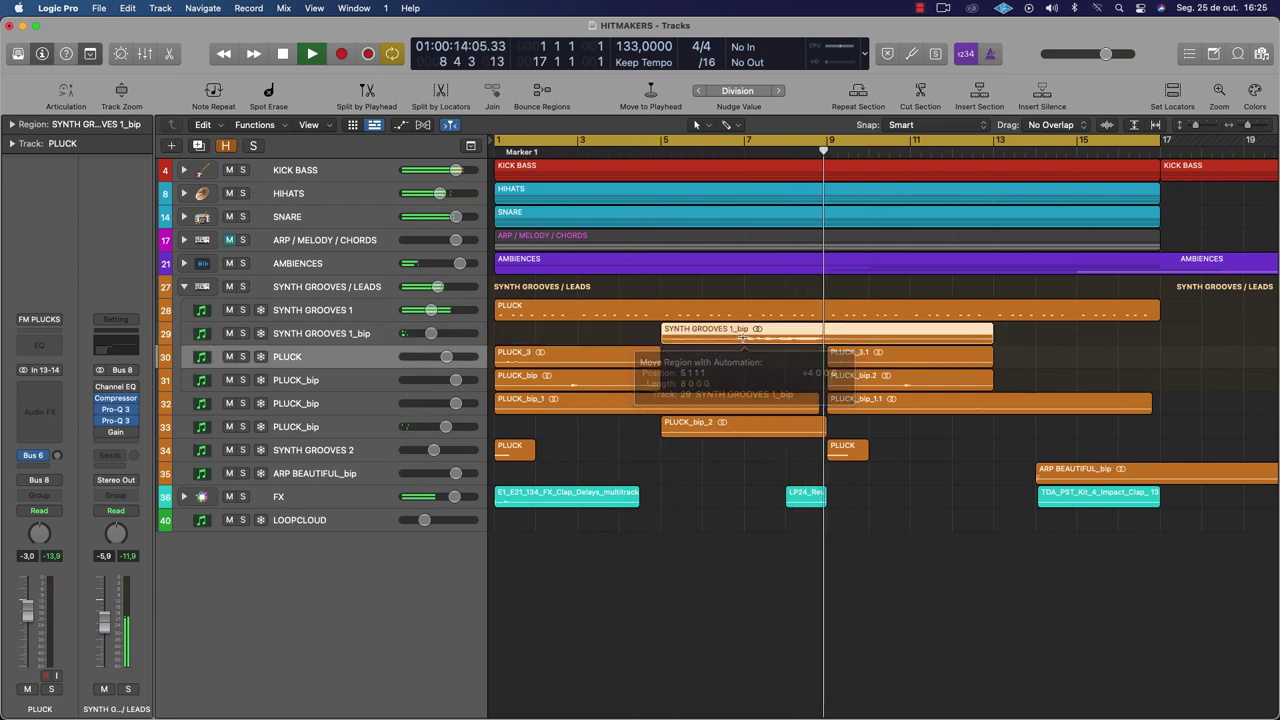
pyautogui.click(740, 148)
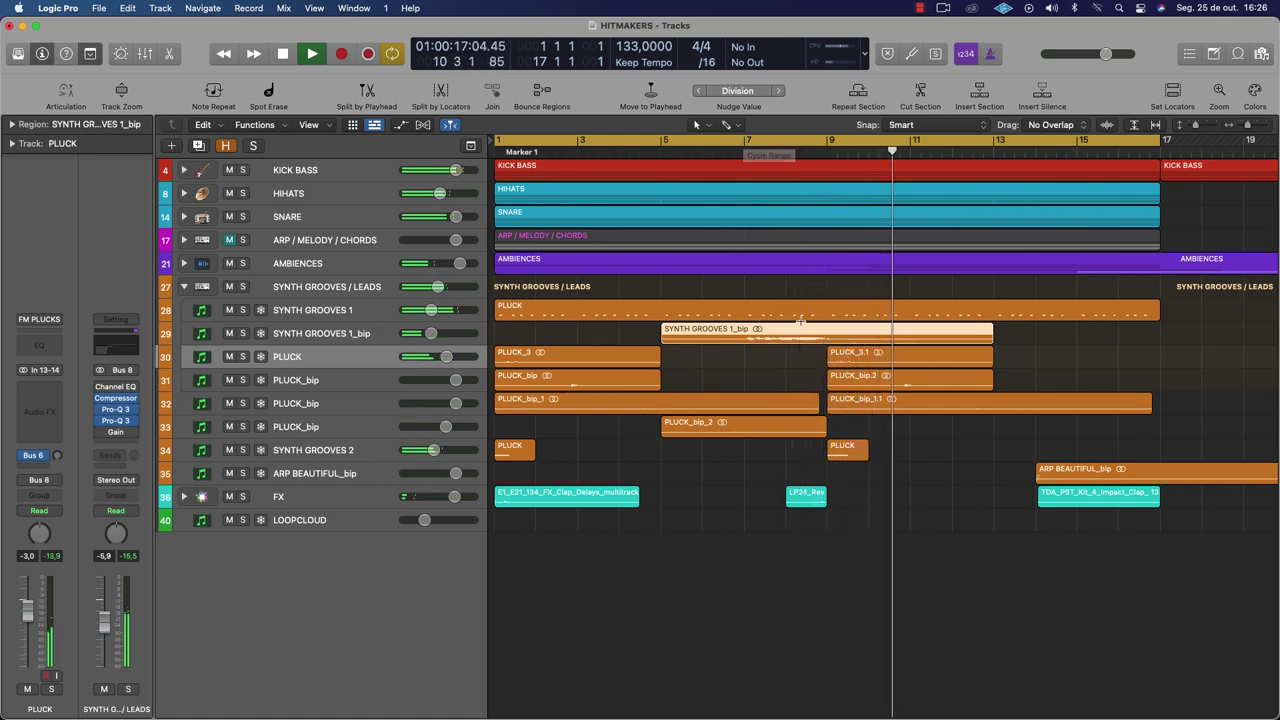
pyautogui.moveTo(1003, 357); pyautogui.dragTo(528, 357)
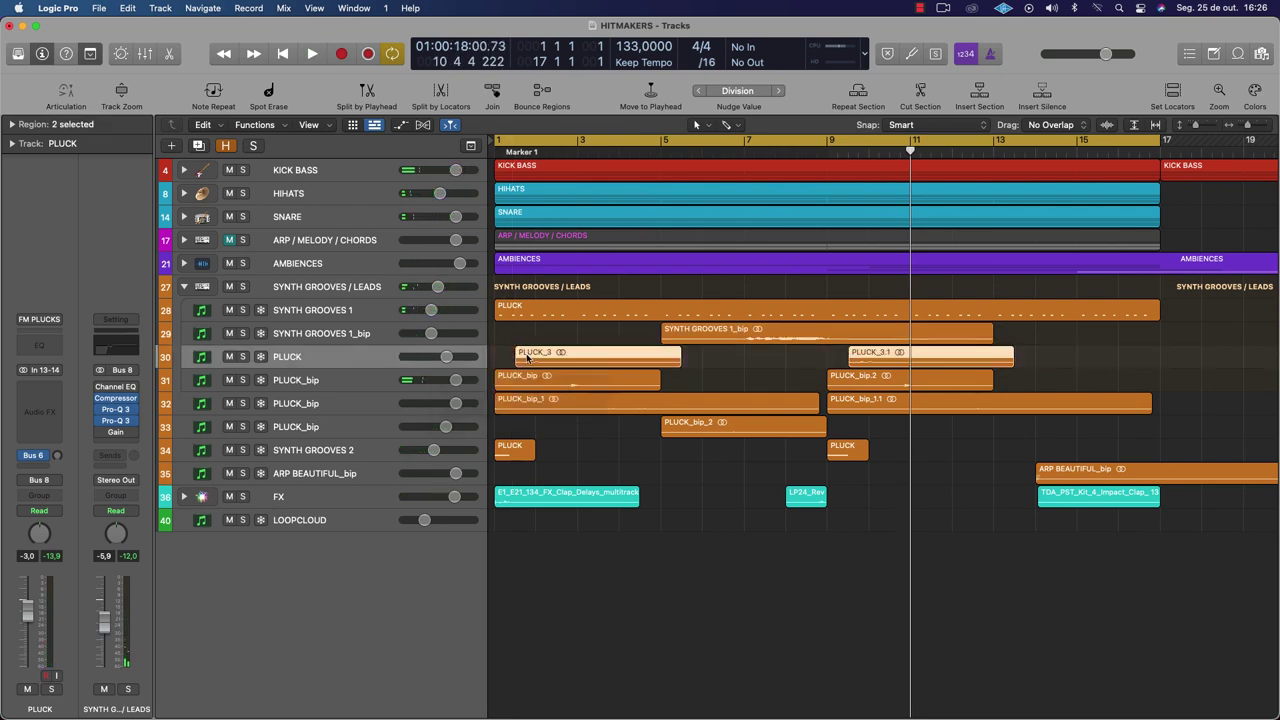
pyautogui.press('Return')
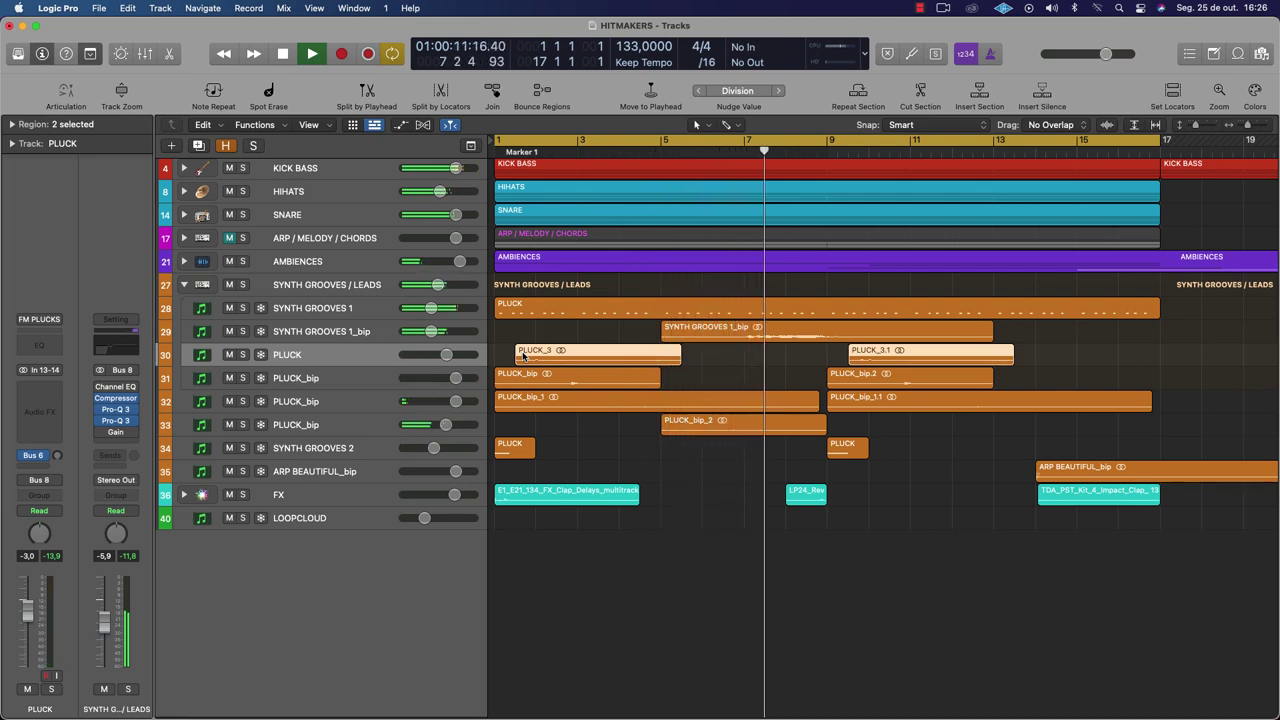
# Split the SYNTH GROOVES 1_bip region at bar 7 and delete the part before the split
pyautogui.click(742, 334)
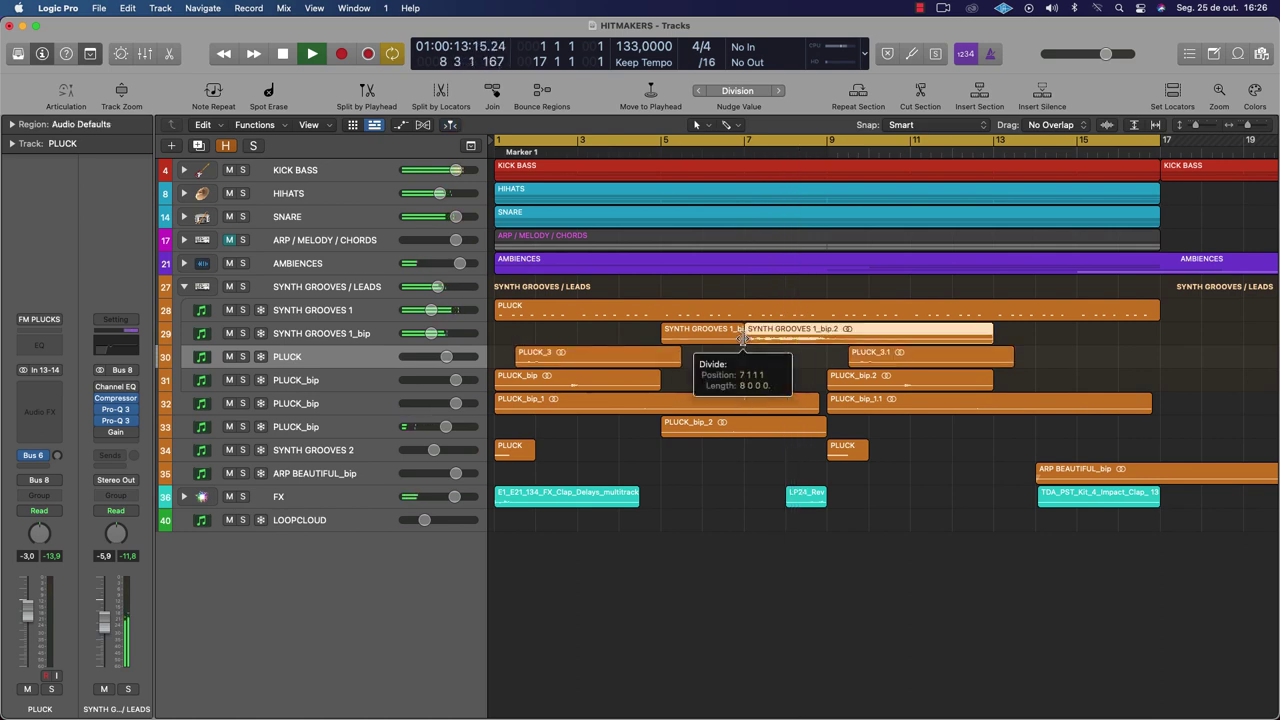
pyautogui.click(697, 333)
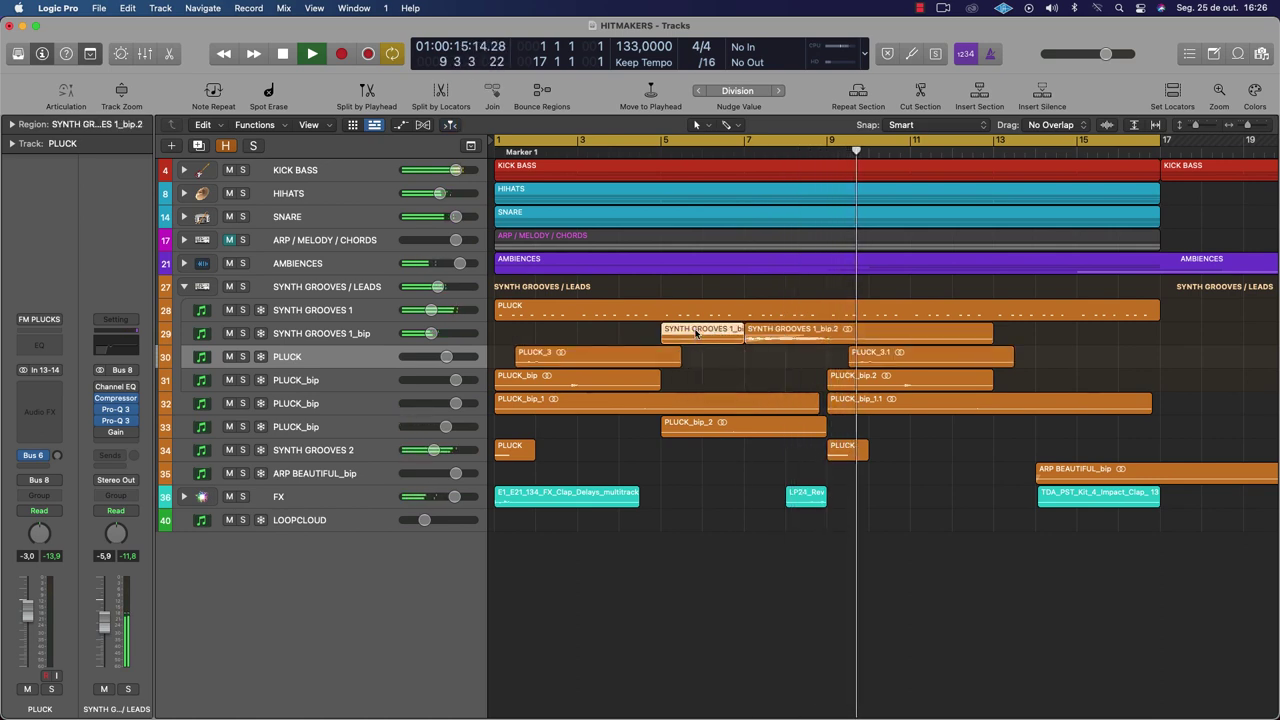
pyautogui.press('Delete')
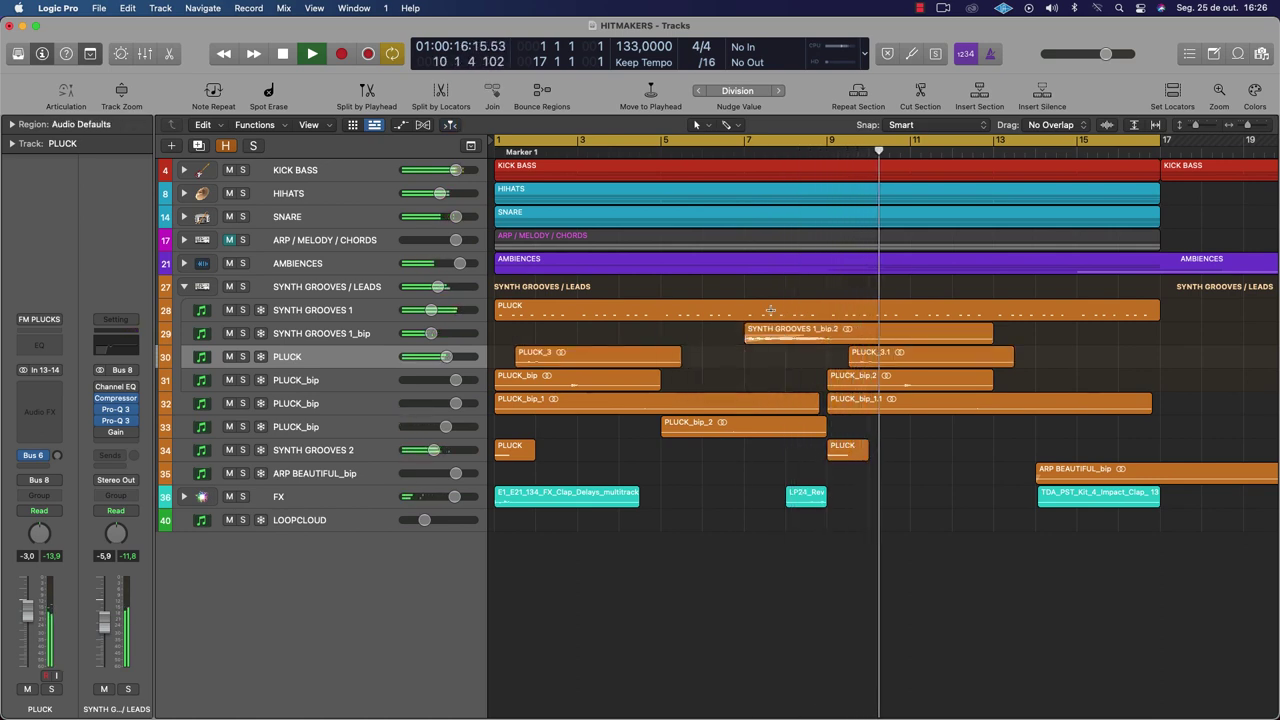
# Select the ARP BEAUTIFUL_bip track, enlarge the track rows, and play the loop from bar 15 back into its beginning
pyautogui.keyDown('ctrl'); pyautogui.keyDown('alt'); pyautogui.click(991, 334); pyautogui.keyUp('alt'); pyautogui.keyUp('ctrl')
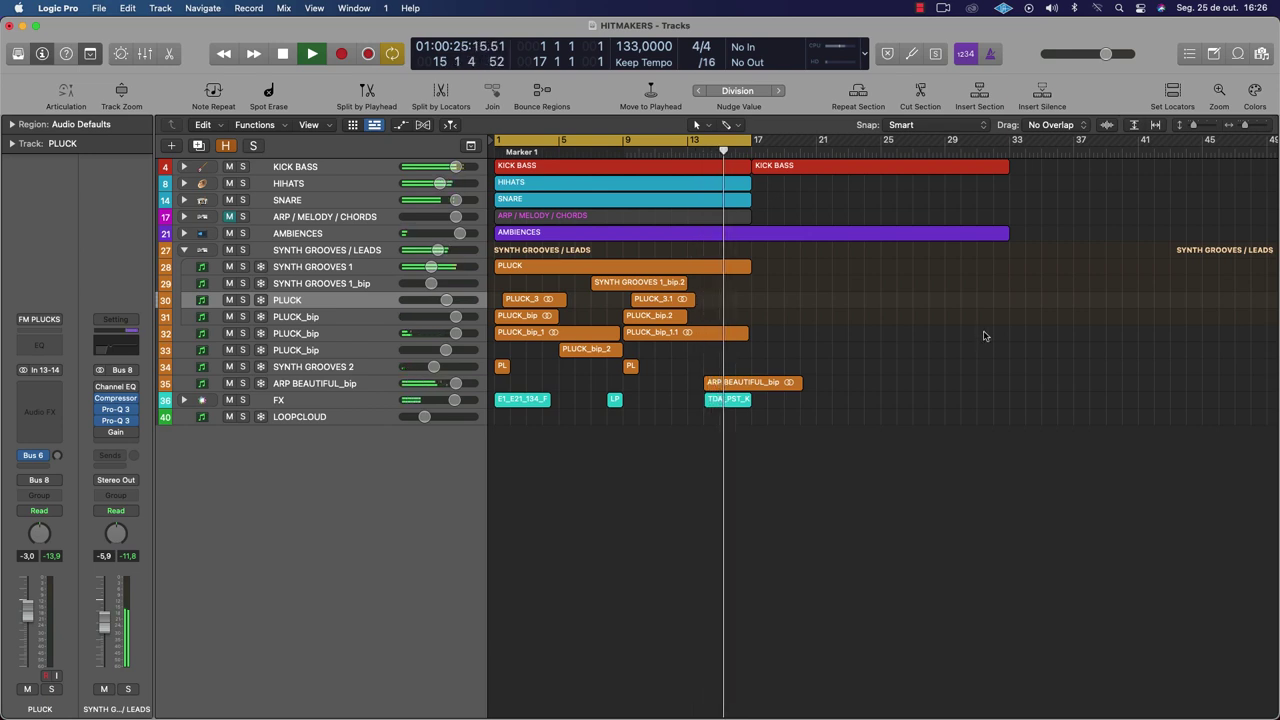
pyautogui.click(283, 383)
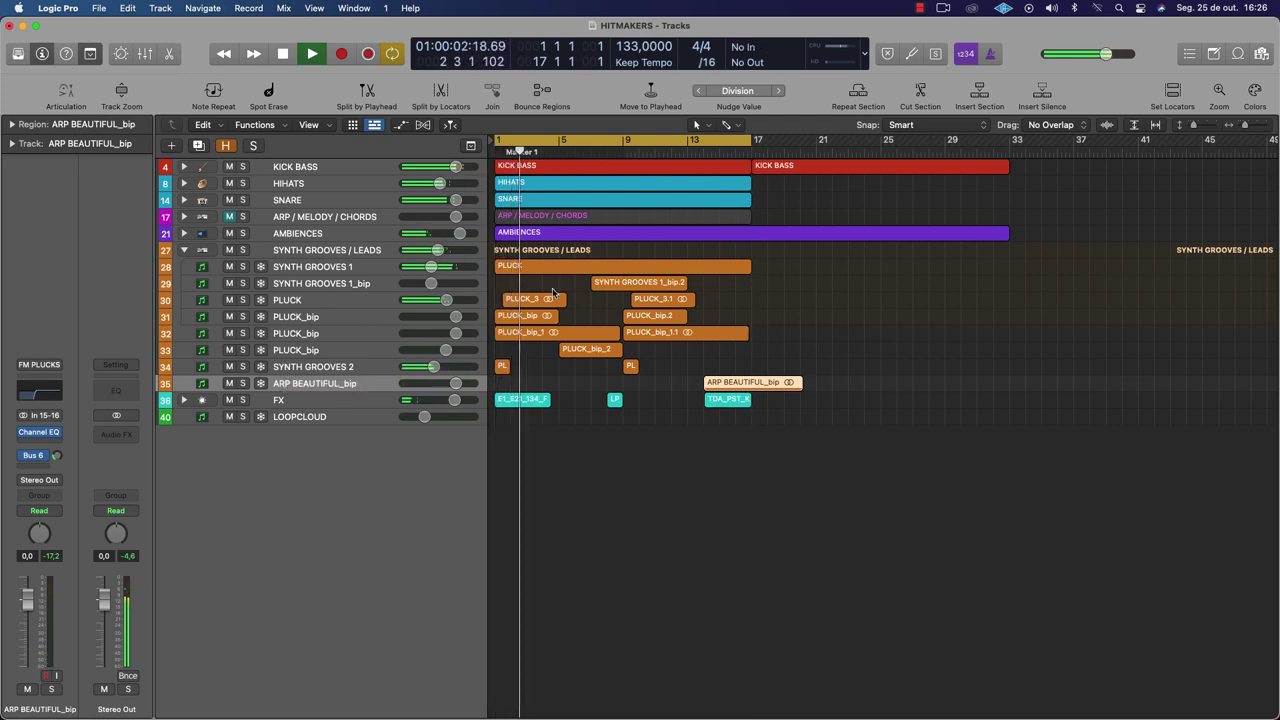
pyautogui.press('space')
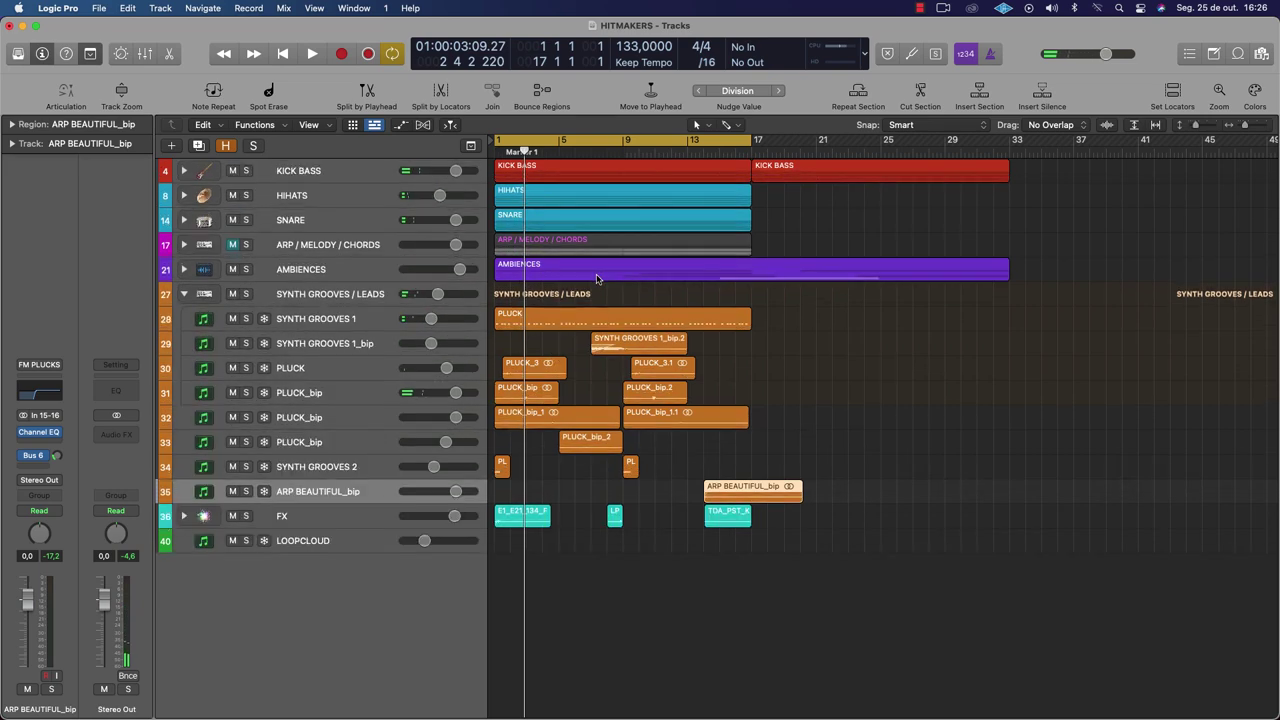
pyautogui.press('super+Down')
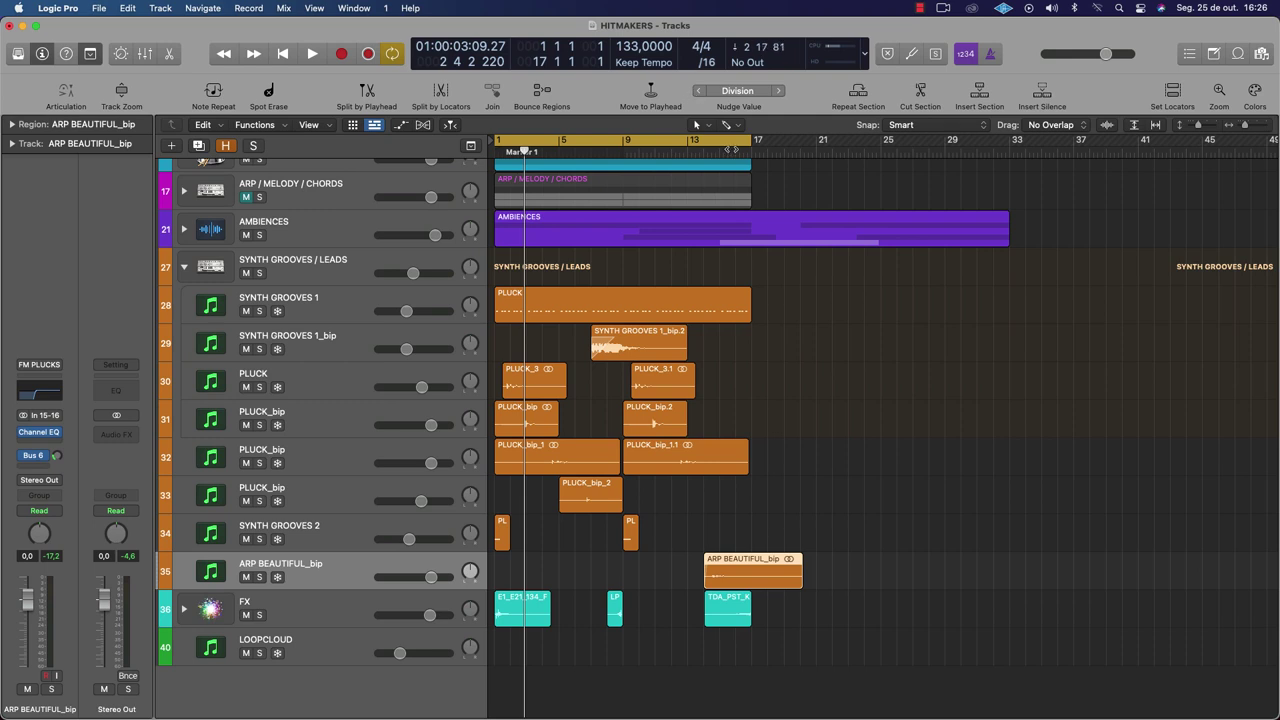
pyautogui.click(727, 151)
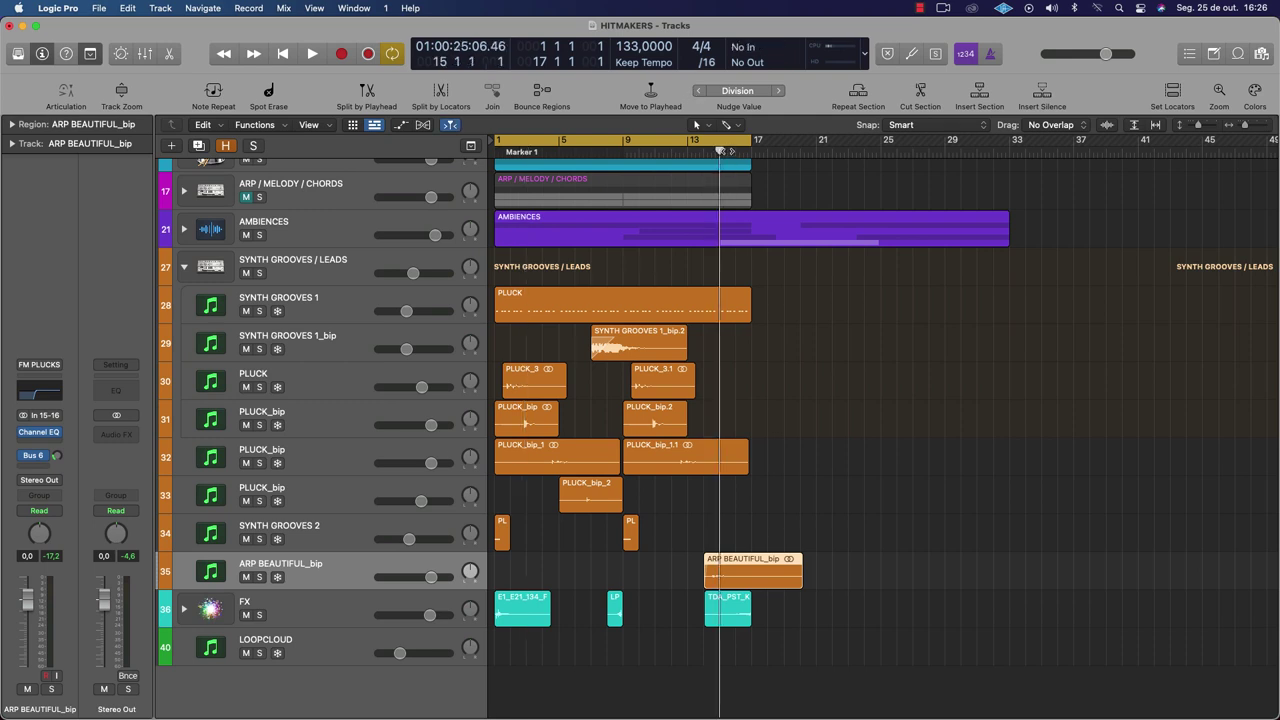
pyautogui.press('space')
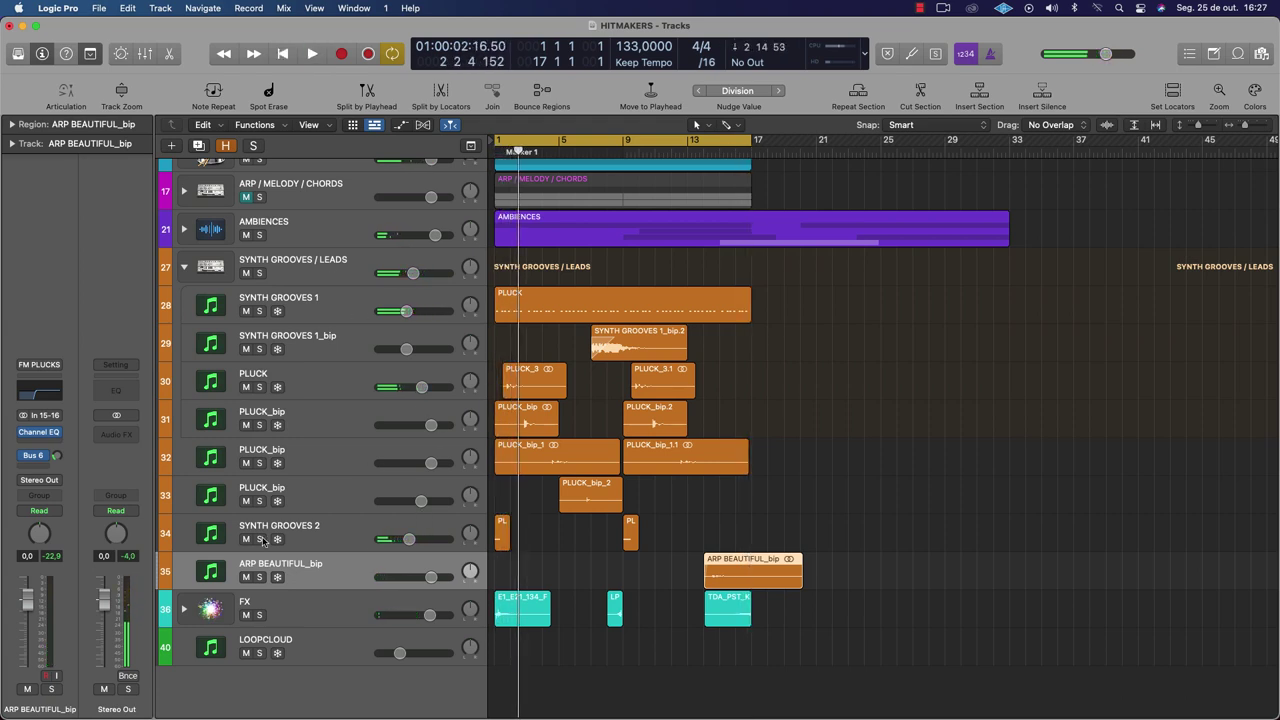
# Solo SYNTH GROOVES 2 and play the loop, adding FX and SYNTH GROOVES 1 to the soloed tracks one by one
pyautogui.click(259, 539)
pyautogui.click(305, 537)
pyautogui.press('space')
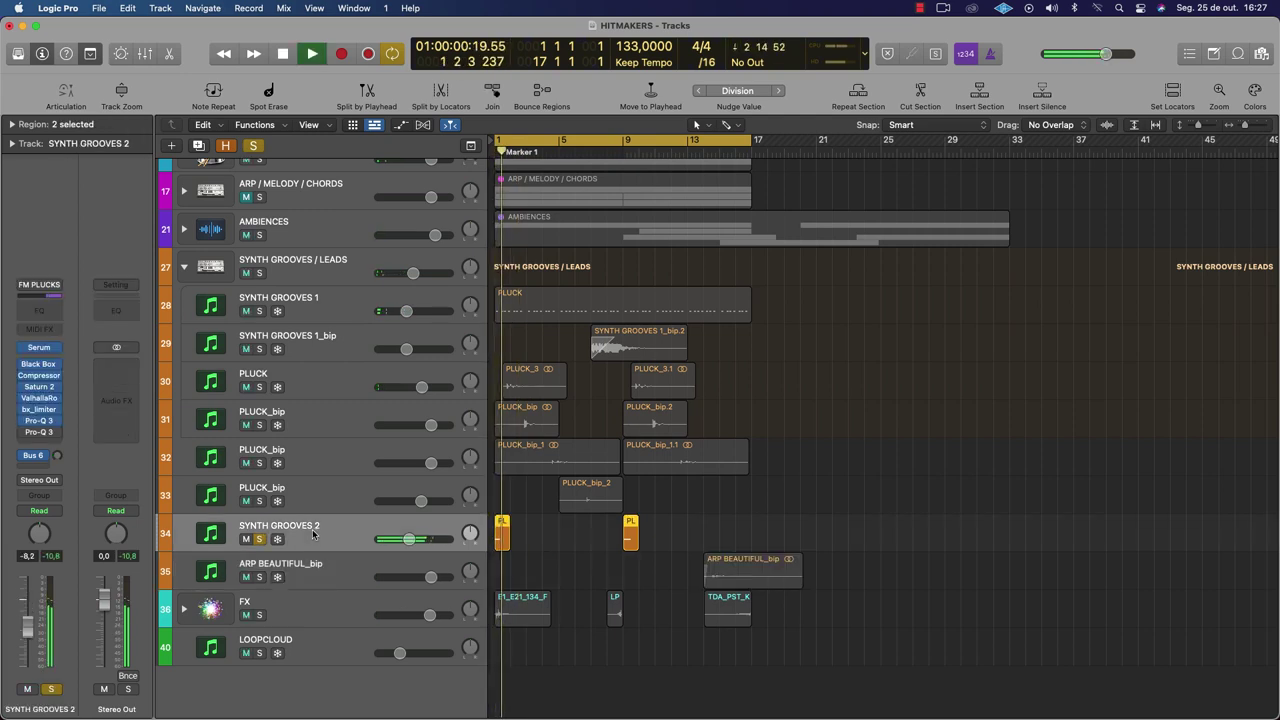
pyautogui.click(259, 615)
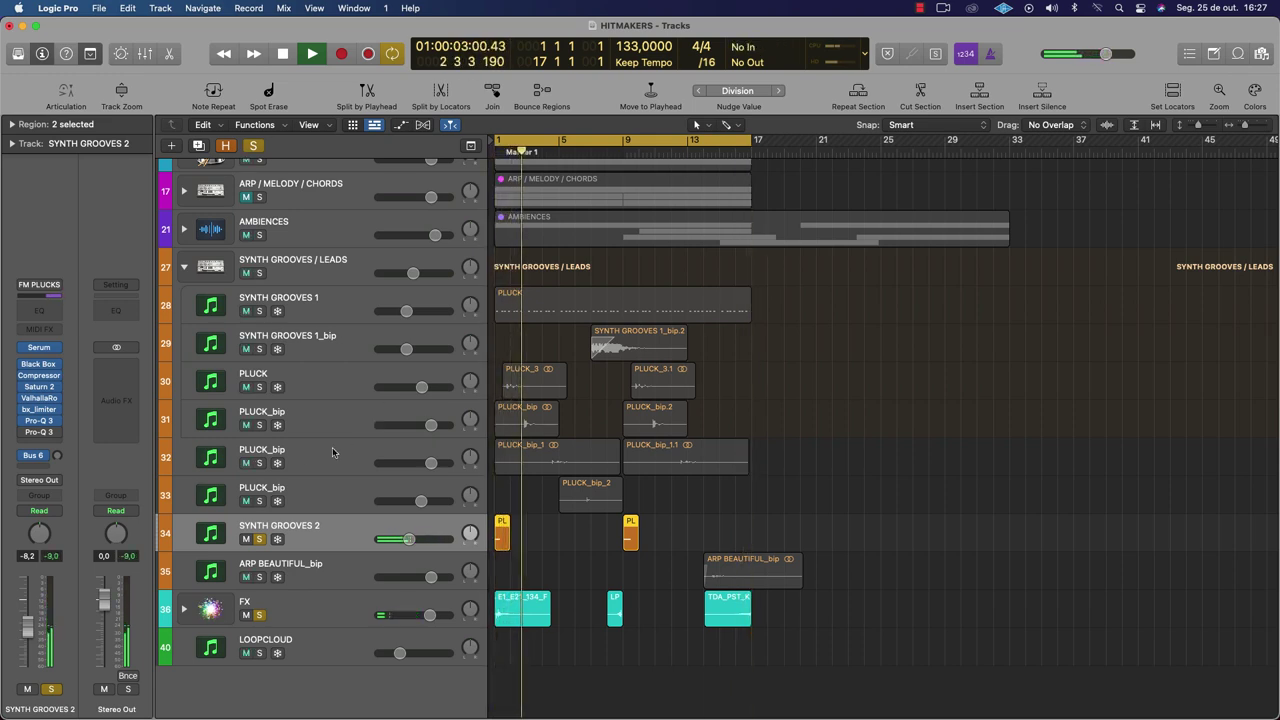
pyautogui.click(262, 314)
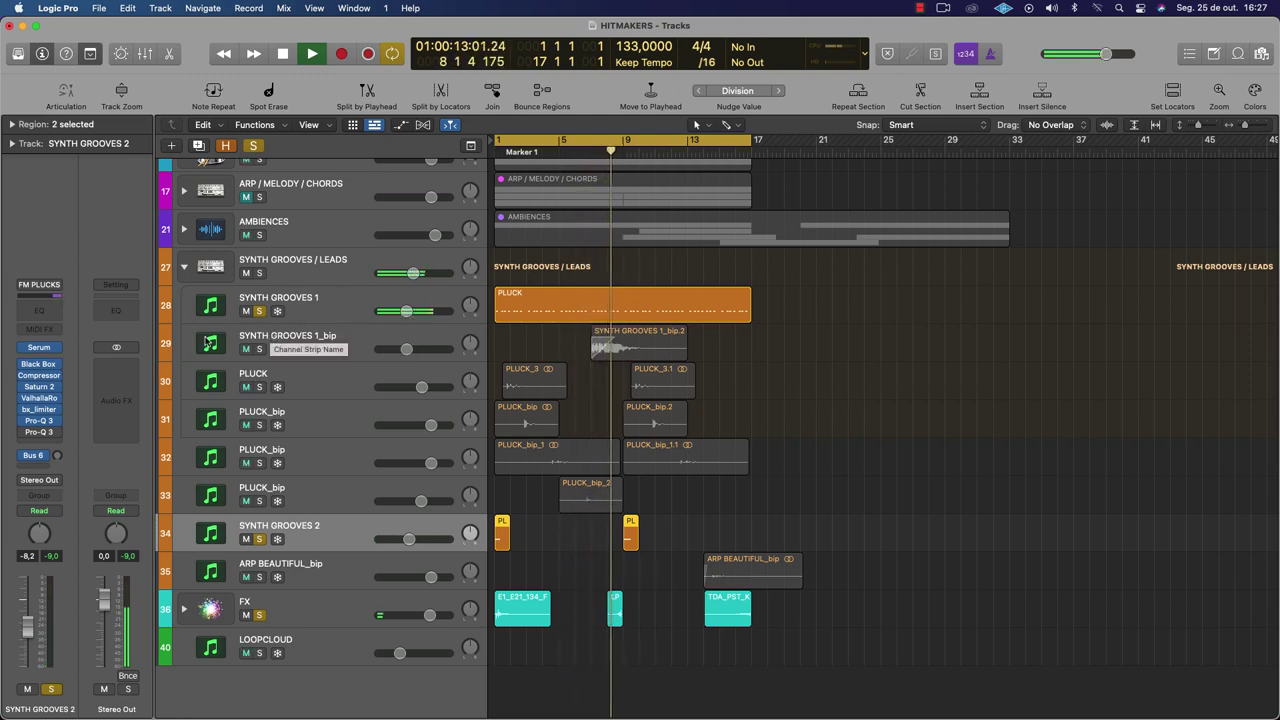
# Add AMBIENCES, KICK BASS, HIHATS and SNARE to the soloed tracks one by one during playback, and stop playback
pyautogui.scroll(3, 207, 343)
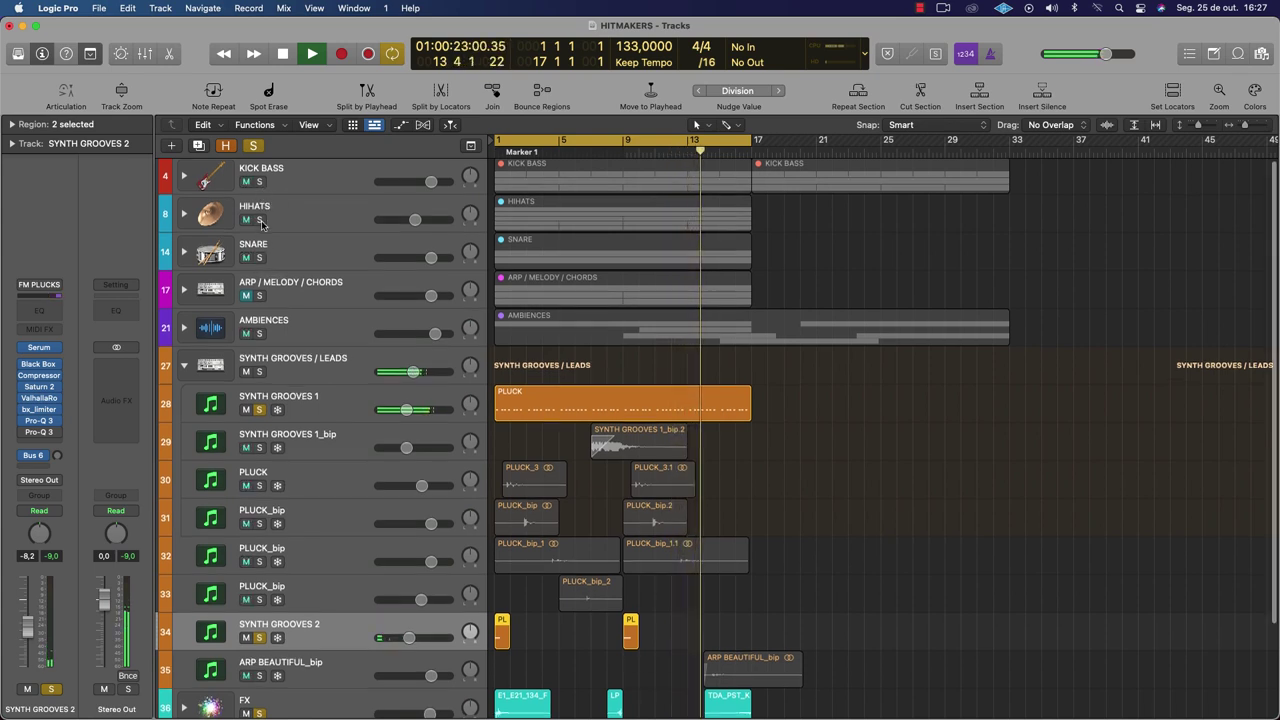
pyautogui.click(259, 335)
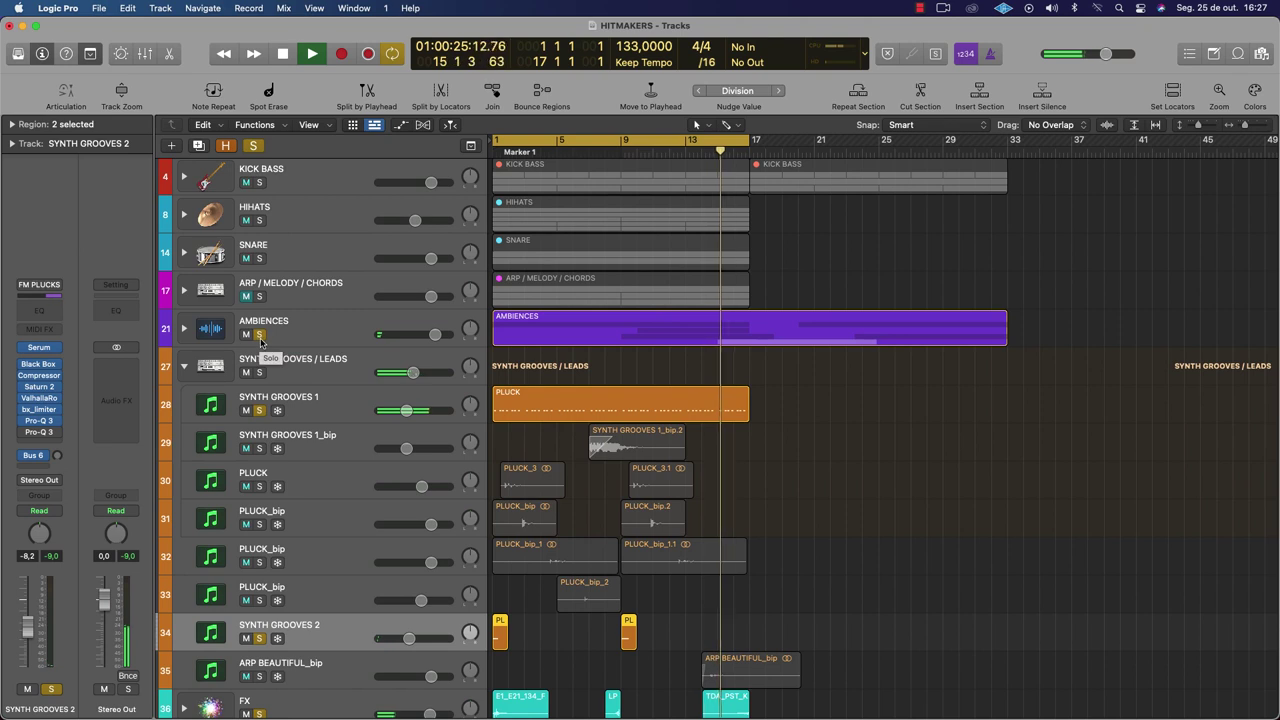
pyautogui.click(259, 183)
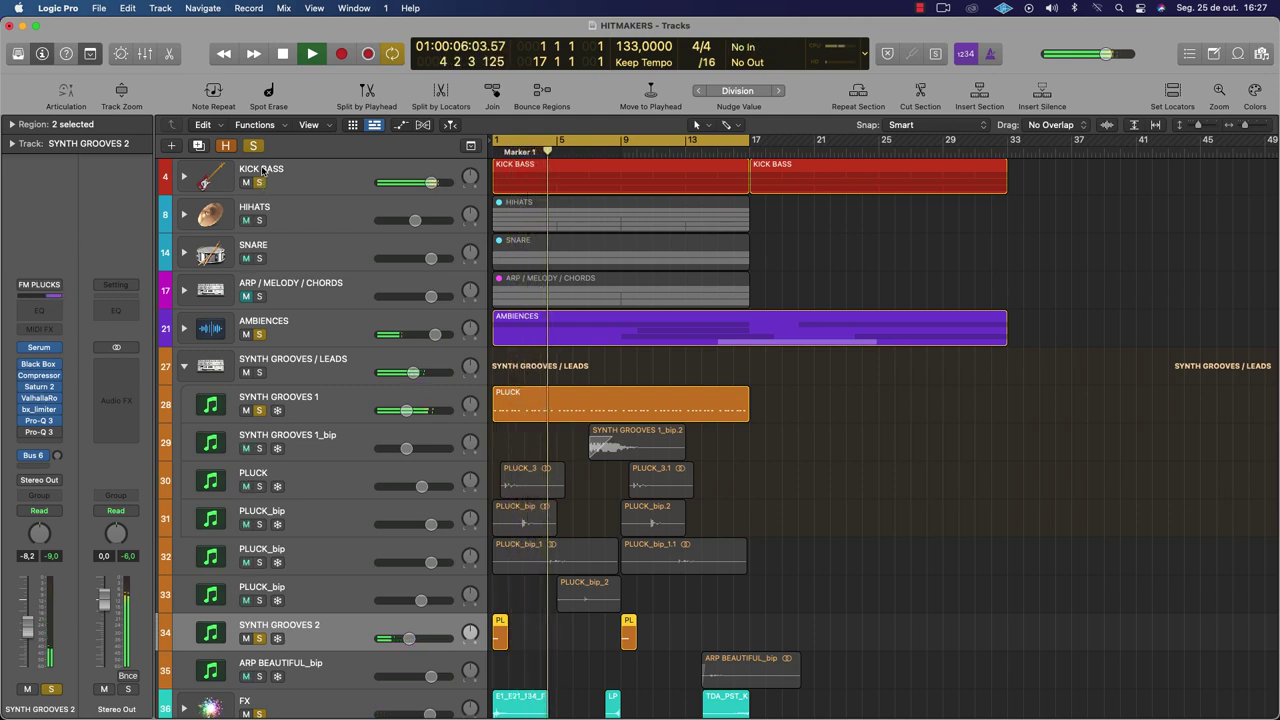
pyautogui.click(258, 221)
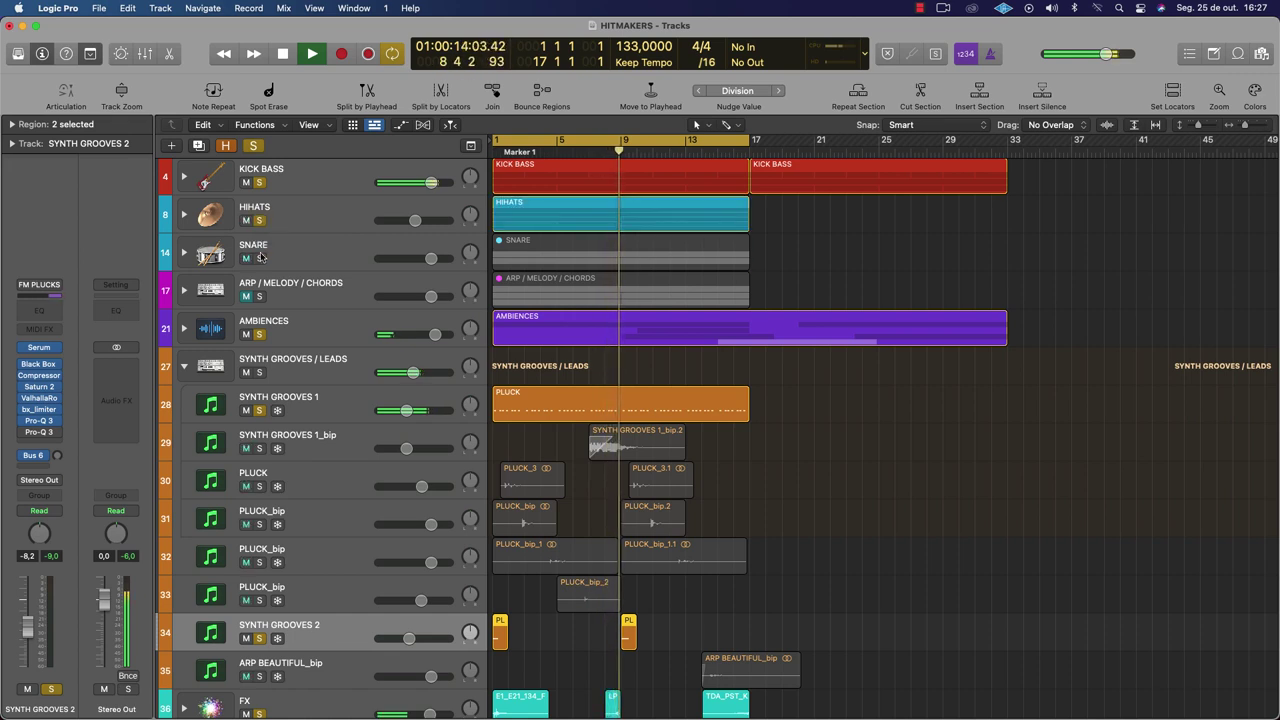
pyautogui.click(259, 259)
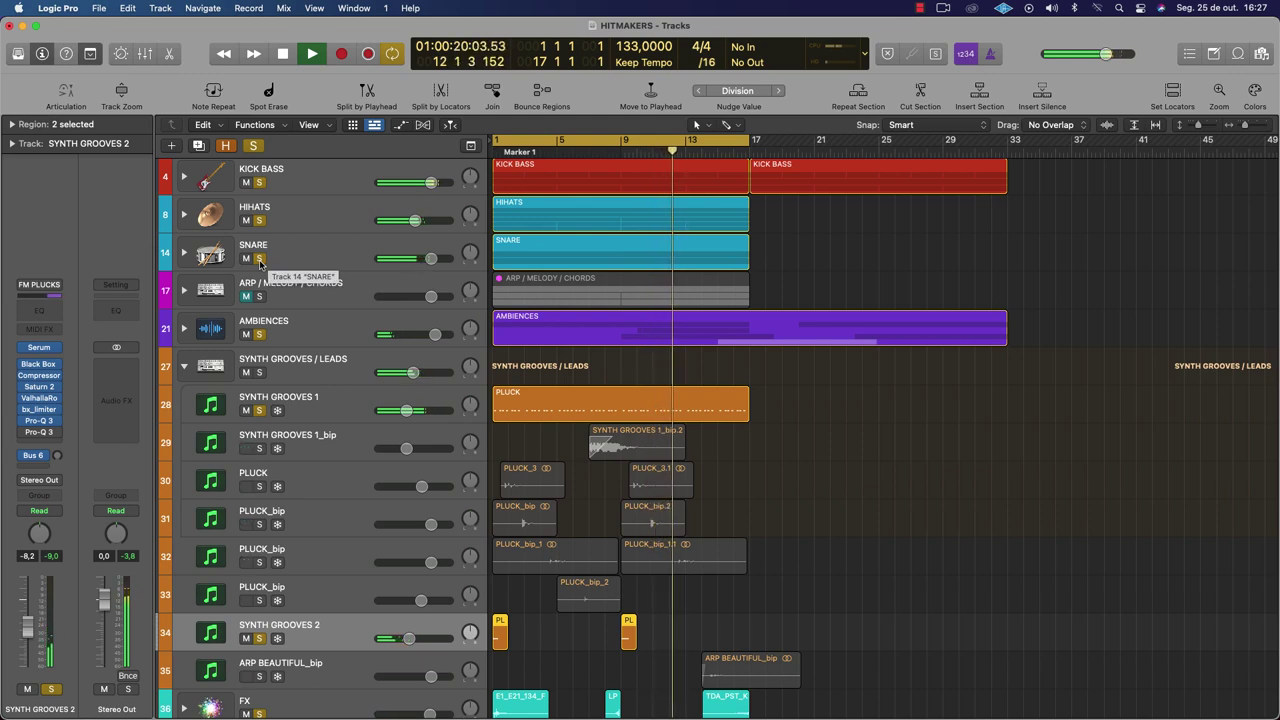
pyautogui.press('space')
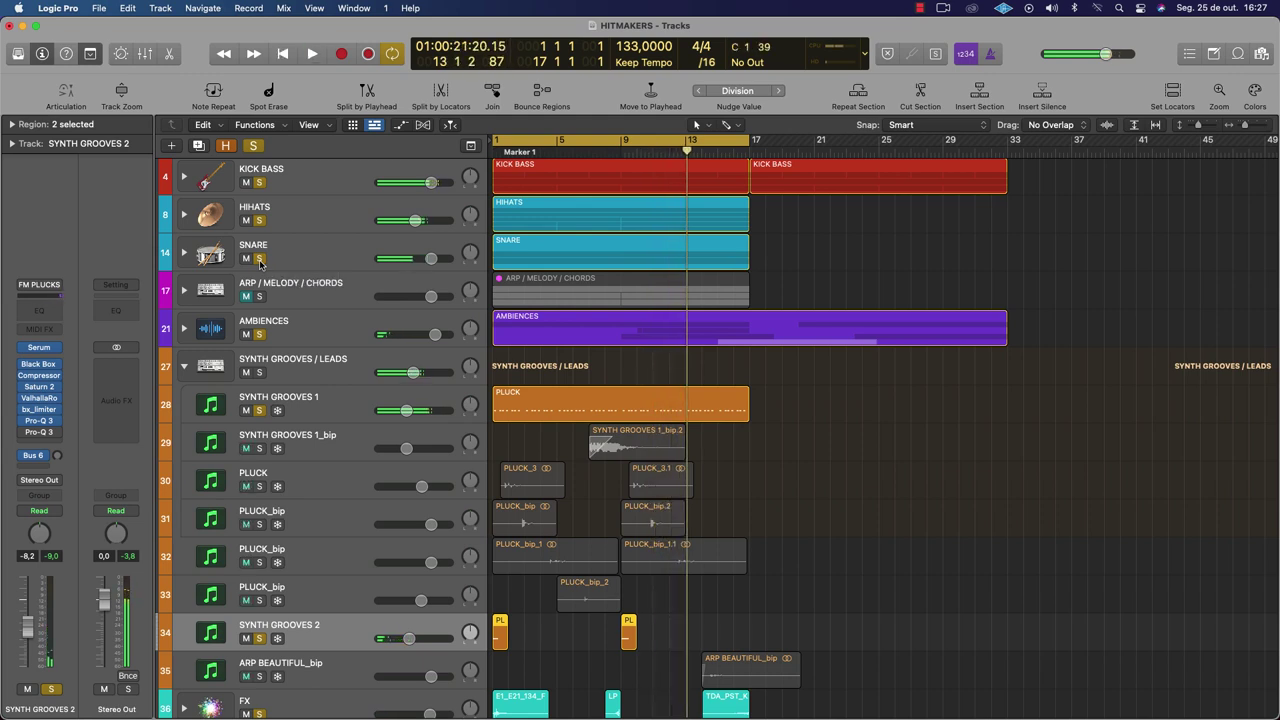